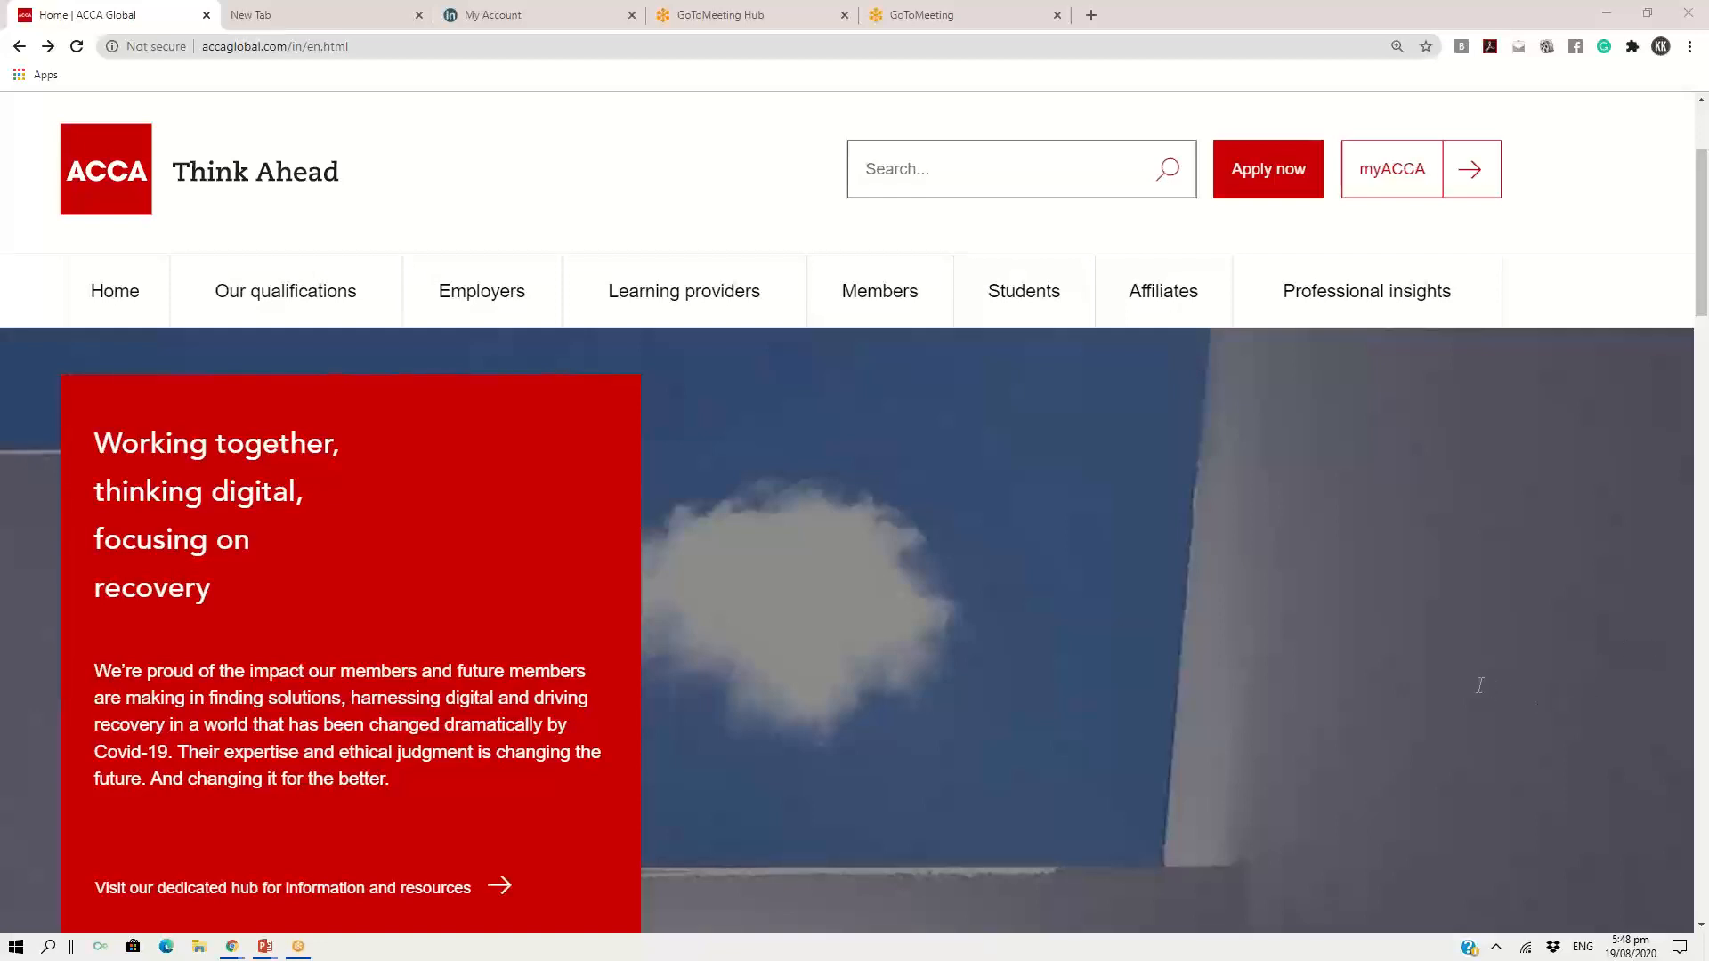
pyautogui.click(1525, 947)
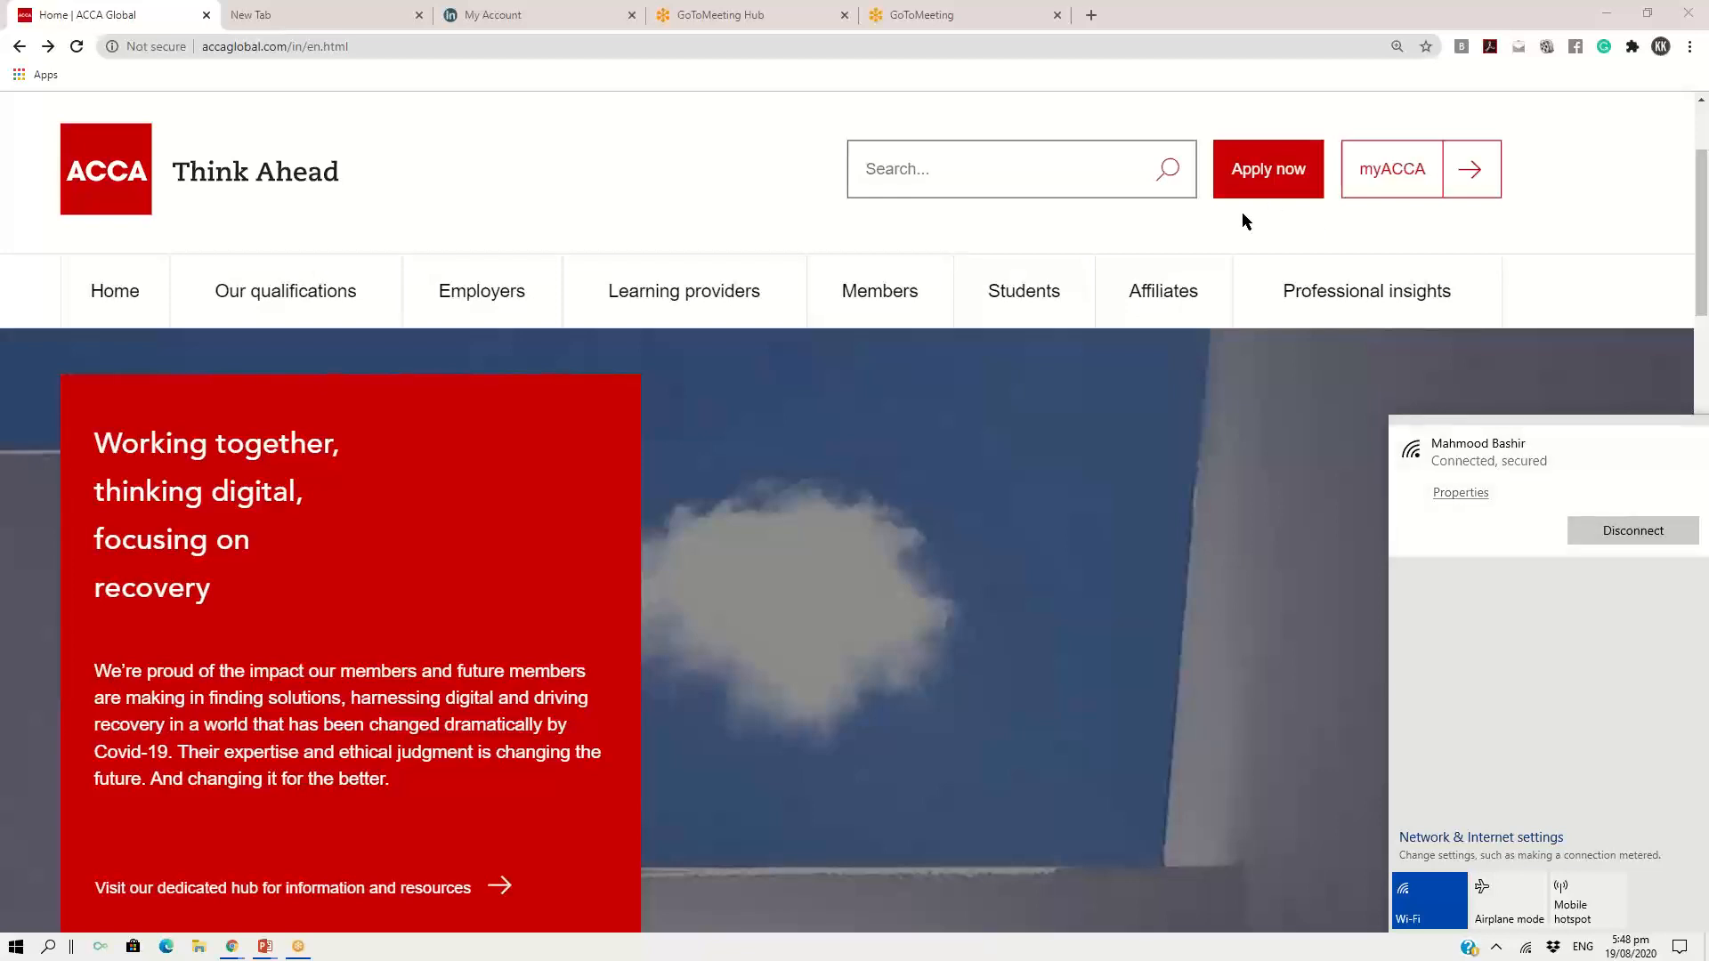
pyautogui.click(1225, 230)
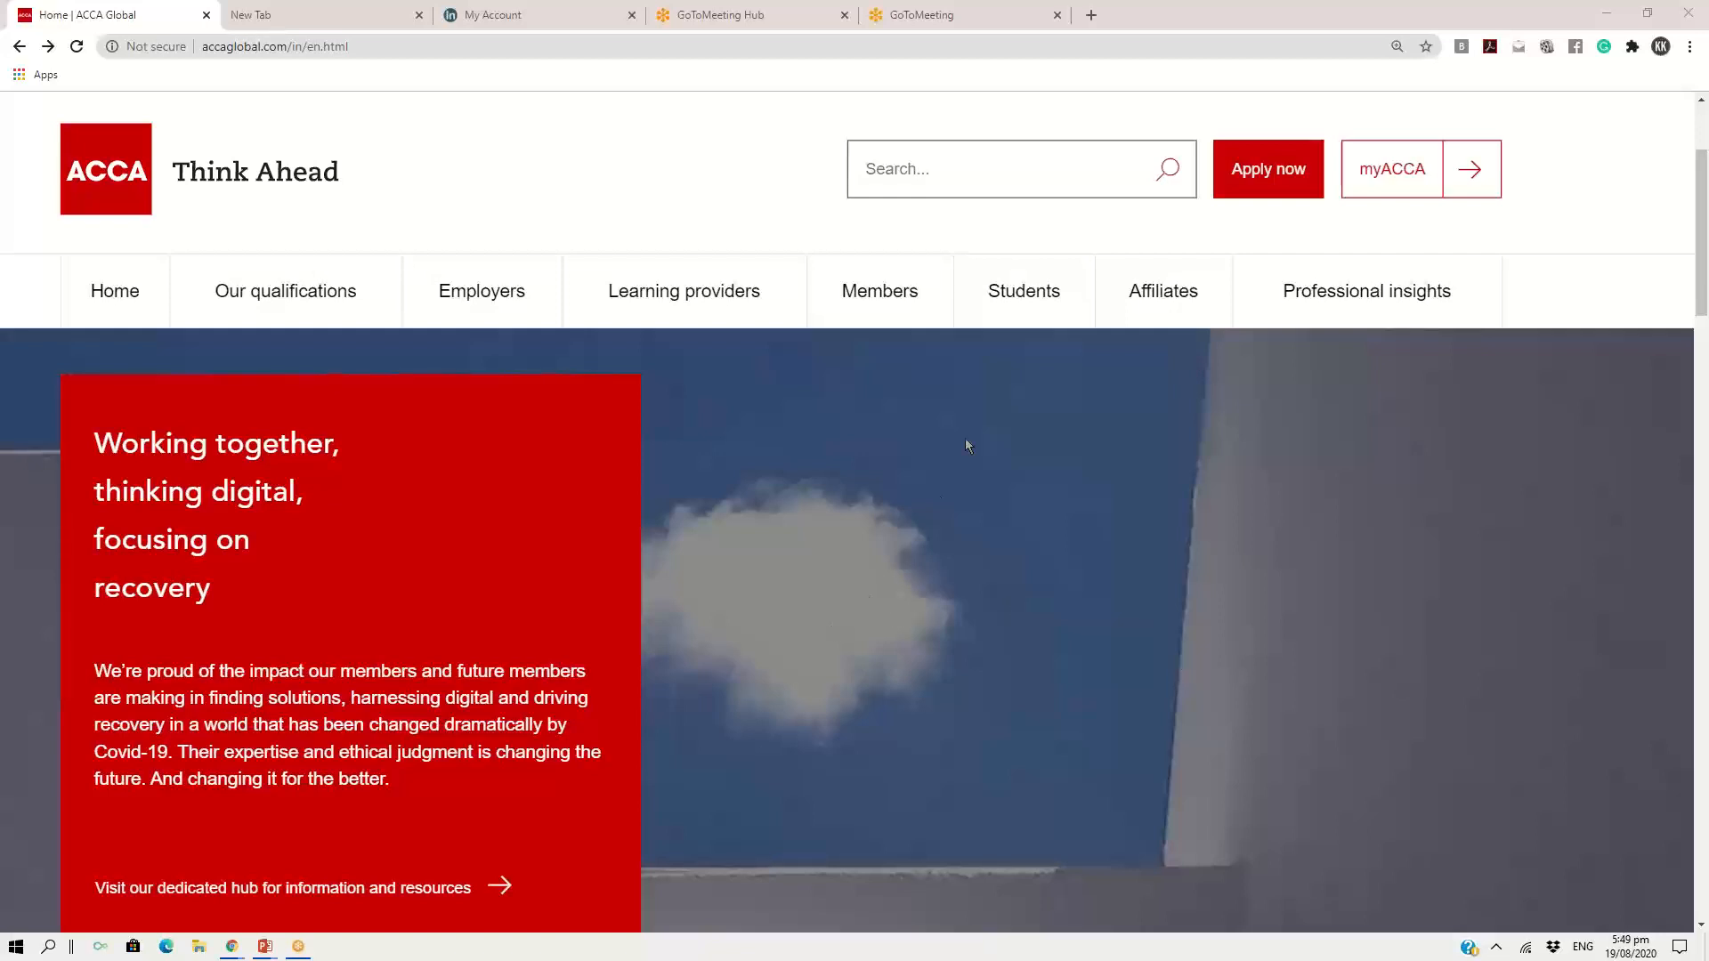
# Open the students' study support resources and select the Advanced Audit and Assurance (AAA) exam under the ACCA Qualification
pyautogui.moveTo(1022, 303)
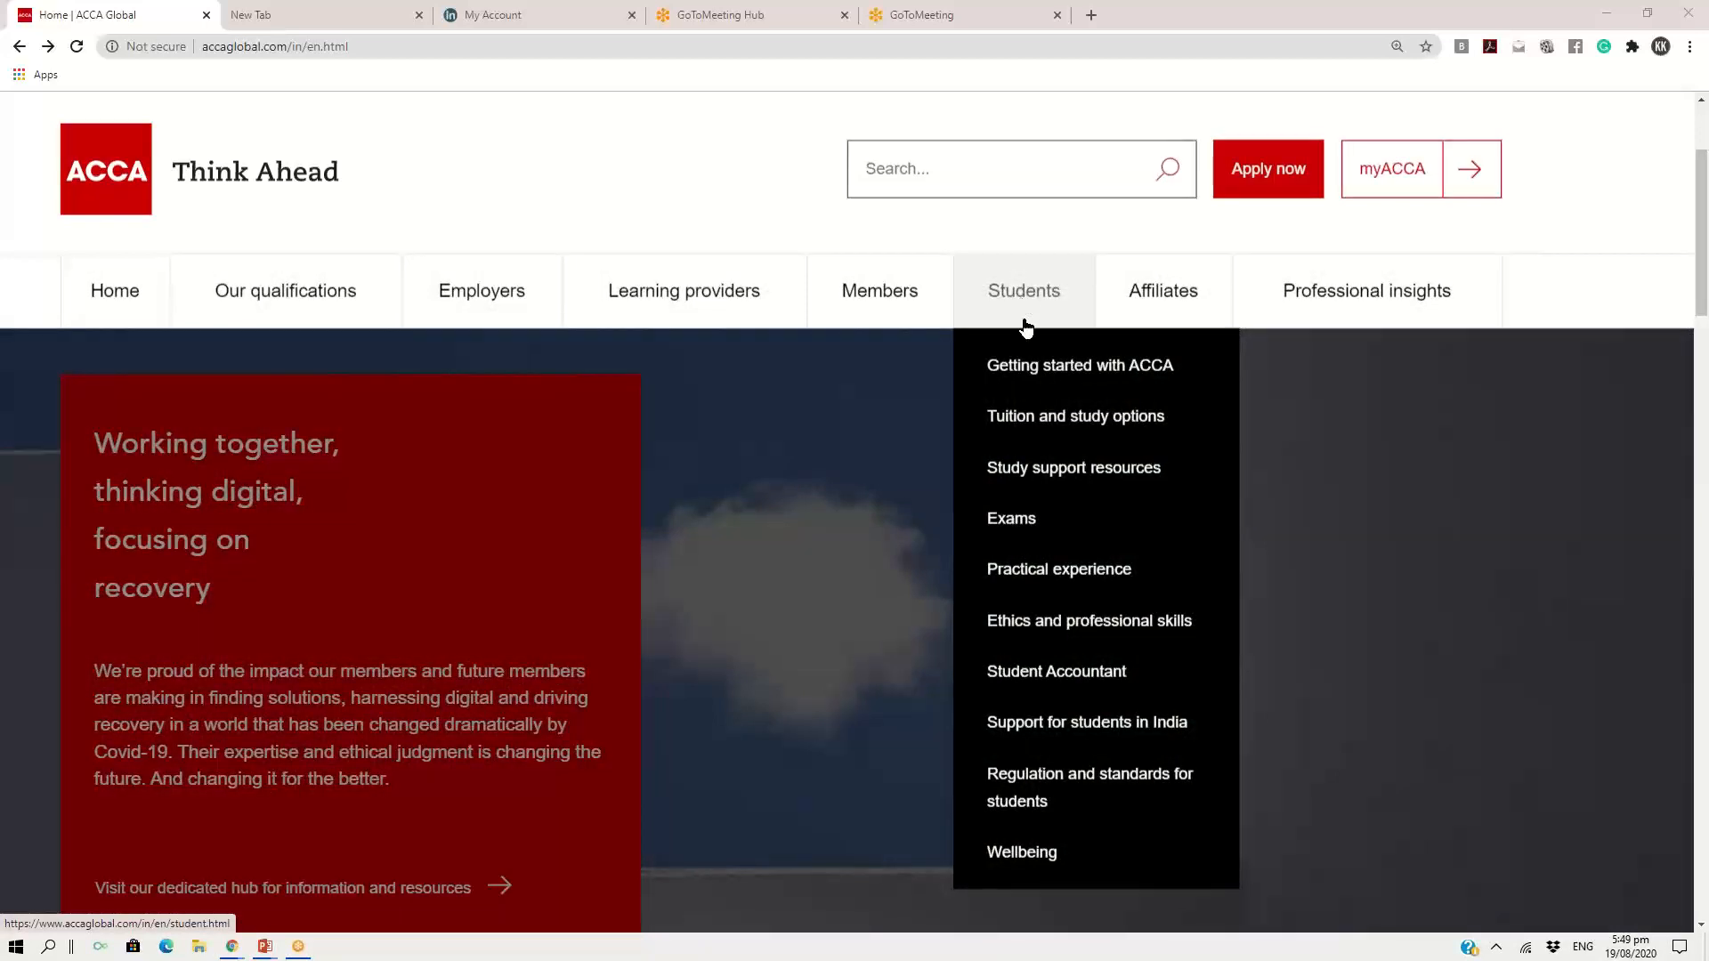
pyautogui.click(1058, 485)
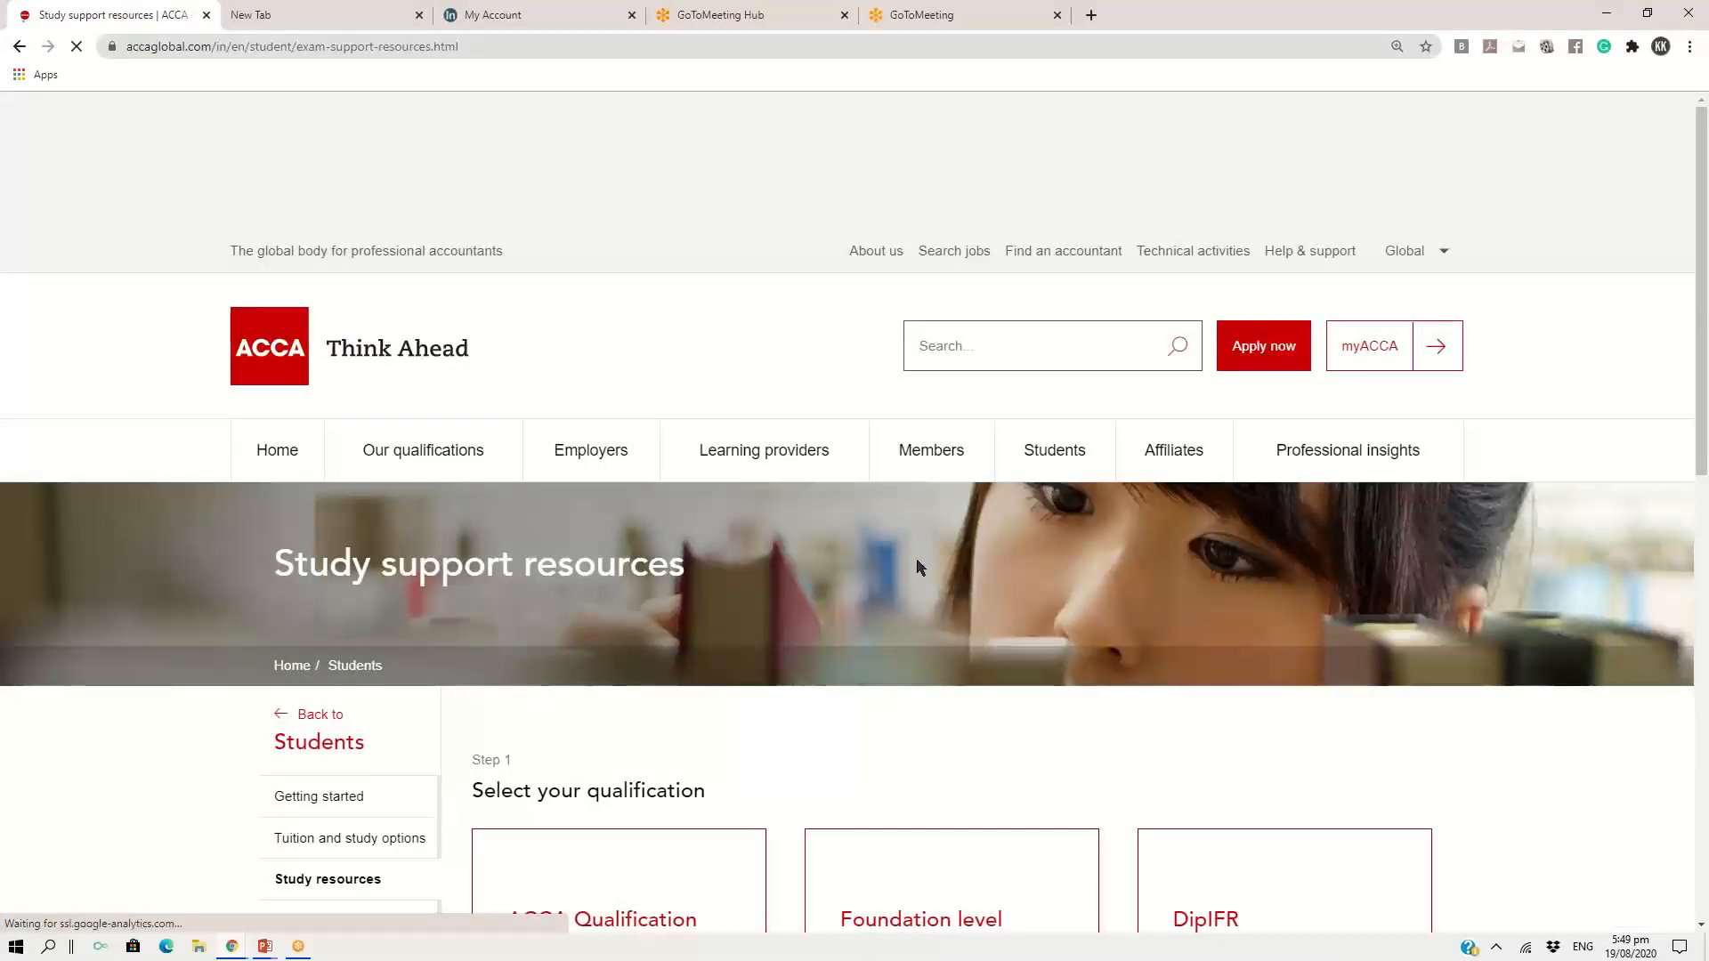
pyautogui.scroll(-5, 919, 567)
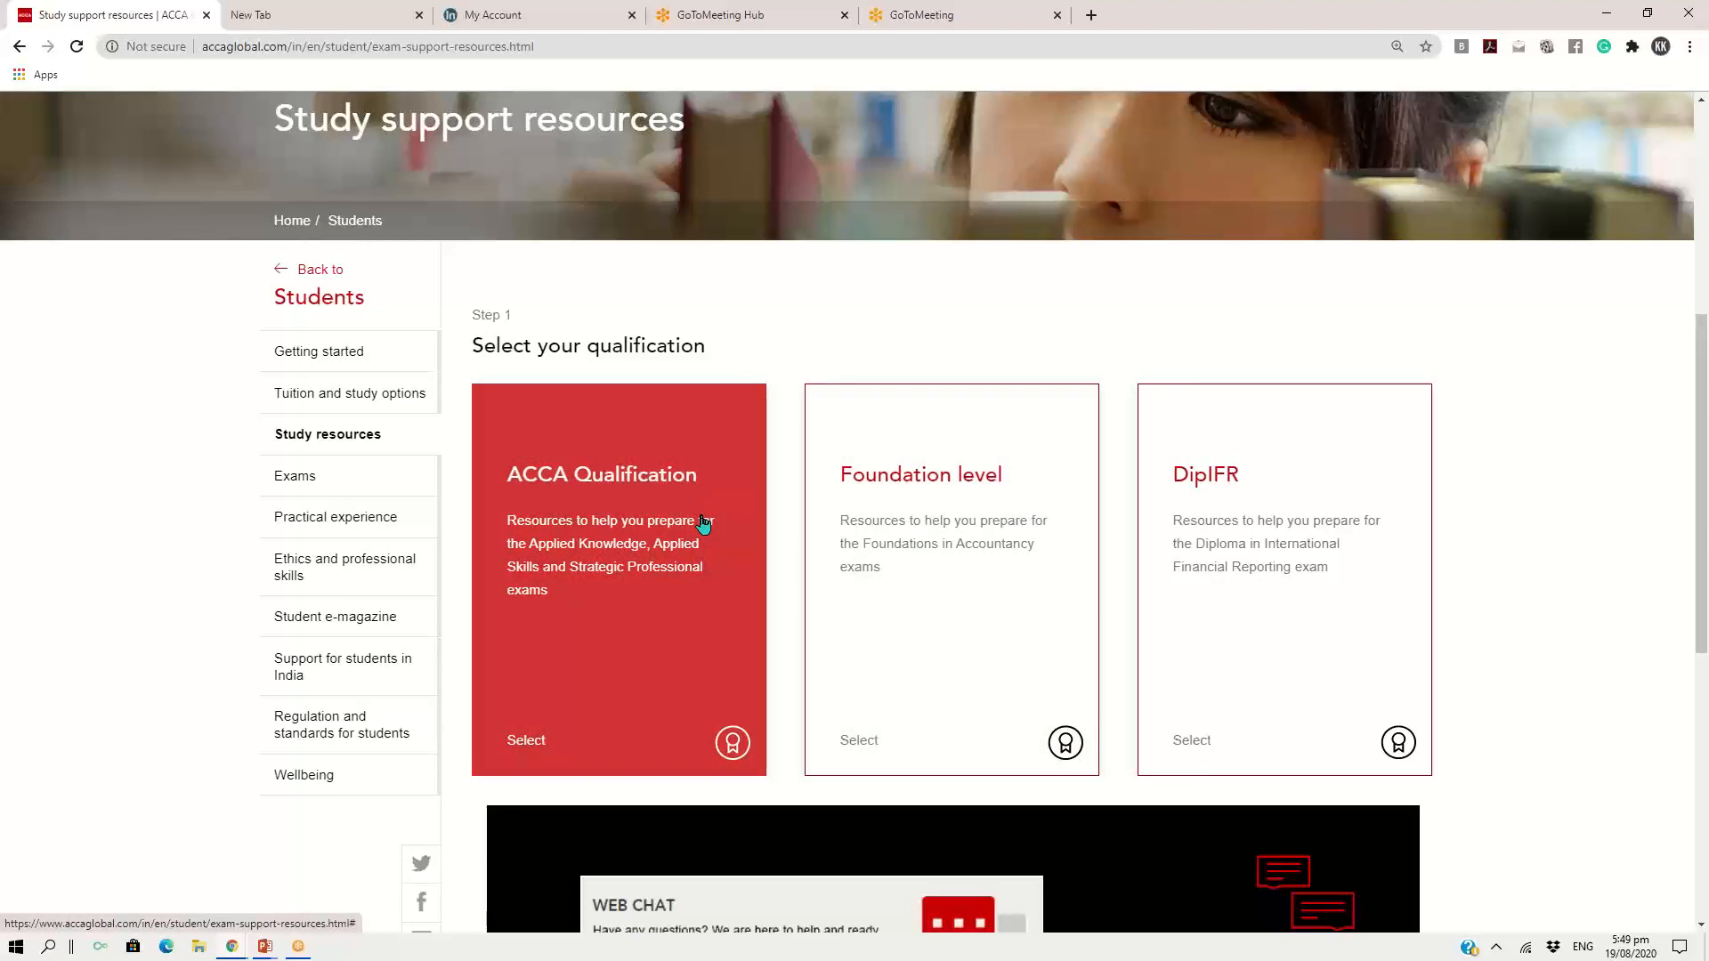
pyautogui.click(703, 524)
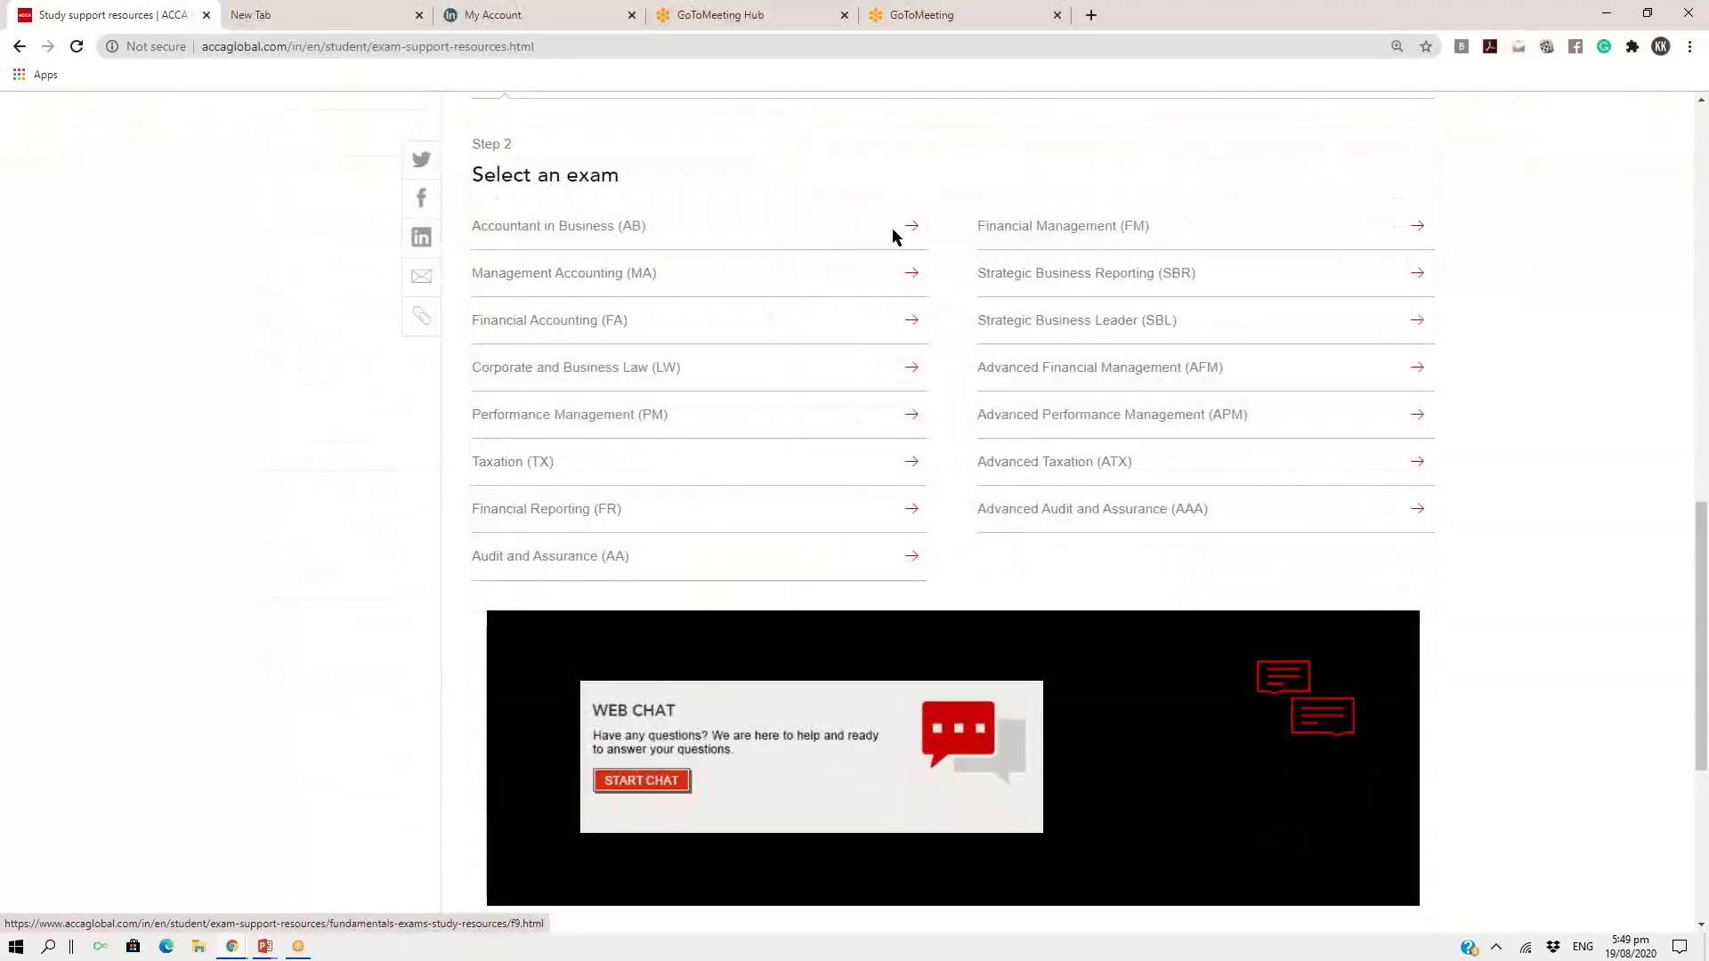
pyautogui.click(1113, 519)
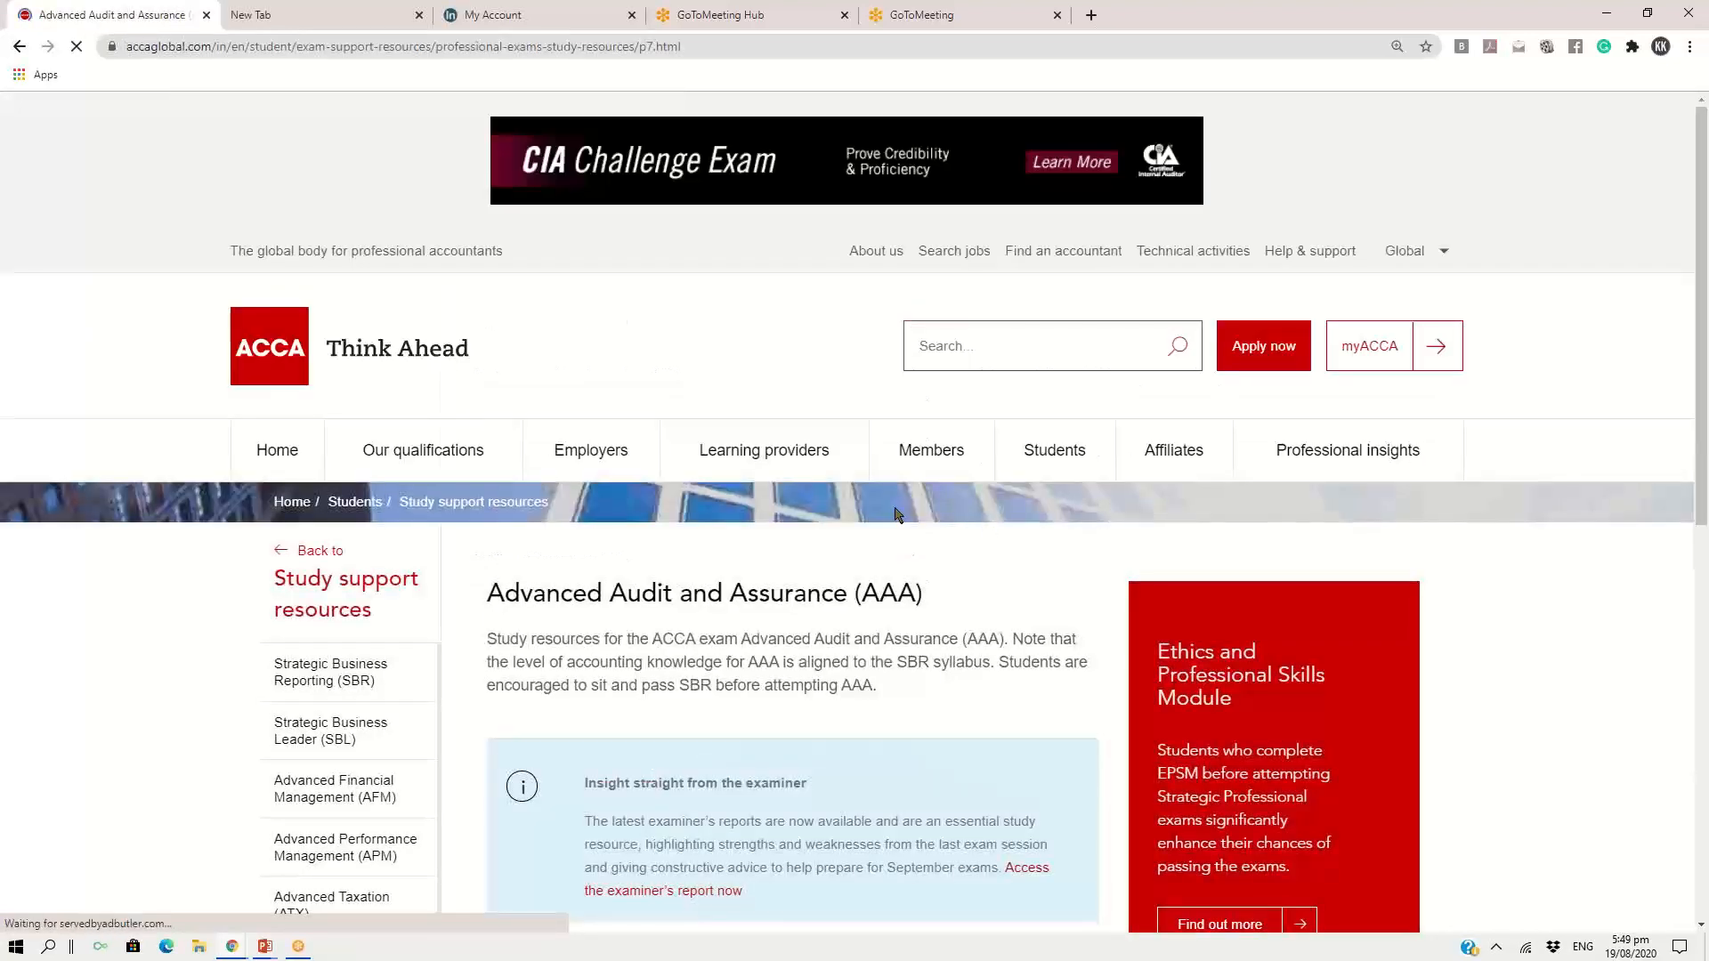
# Open "CBE question practice - ACCA Practice Platform" from the Learning and revision resources of the AAA exam
pyautogui.scroll(-4, 896, 515)
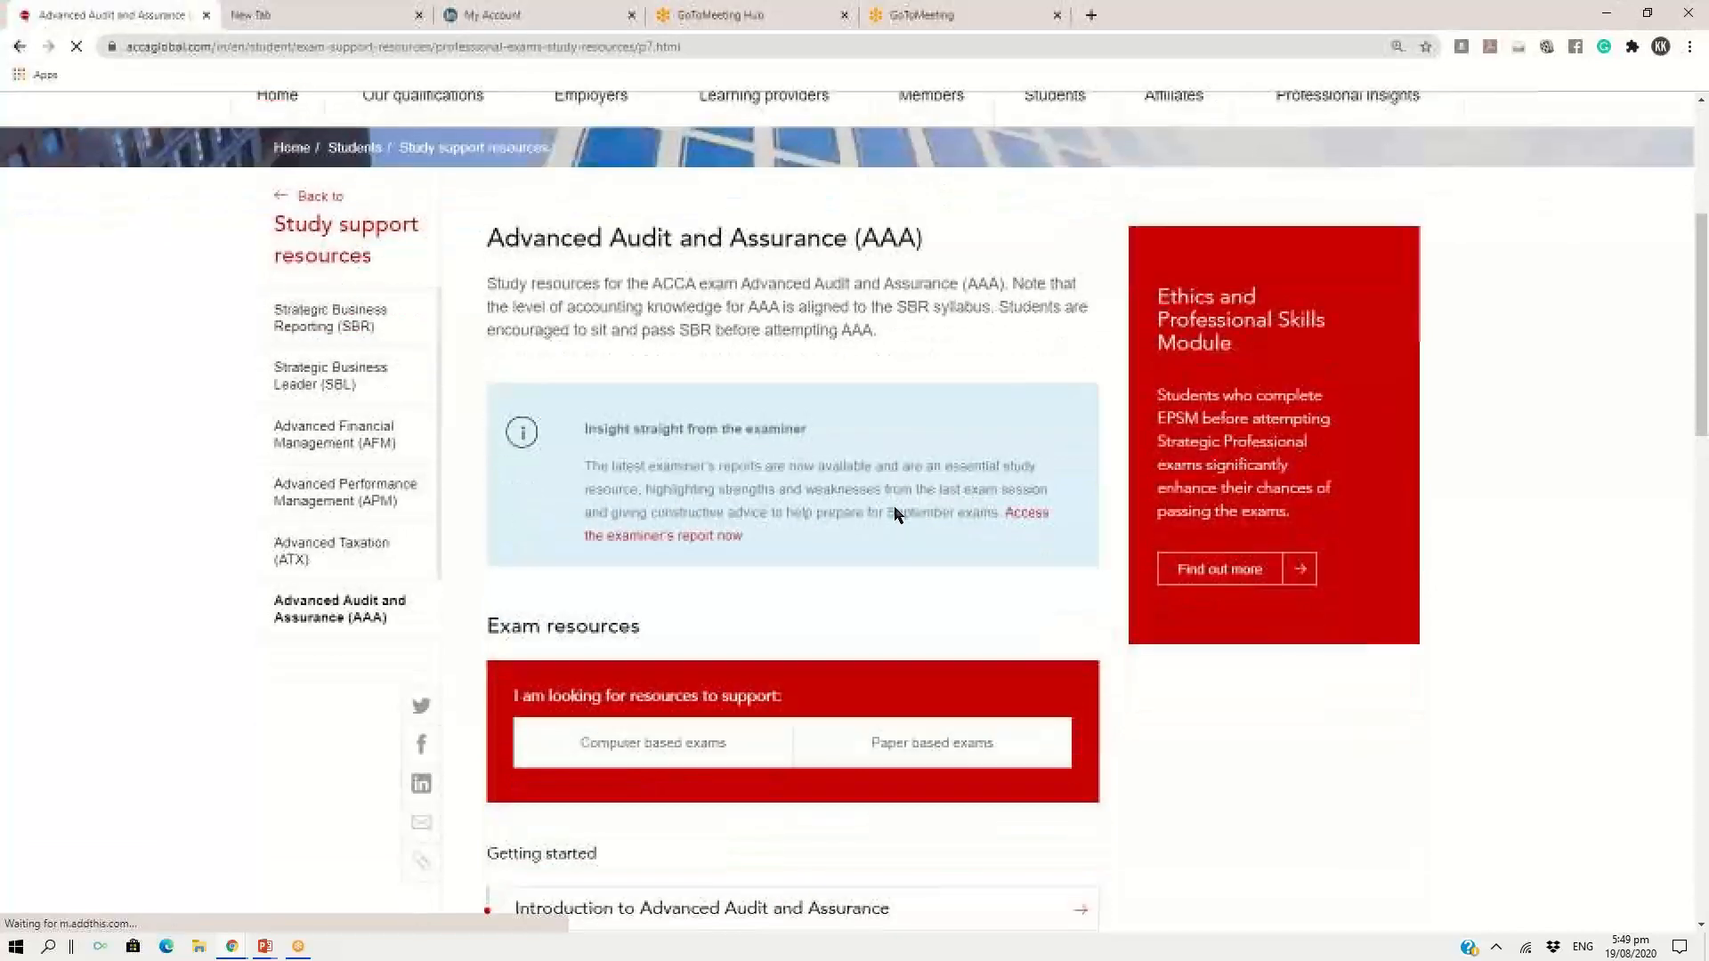
pyautogui.scroll(-1, 895, 515)
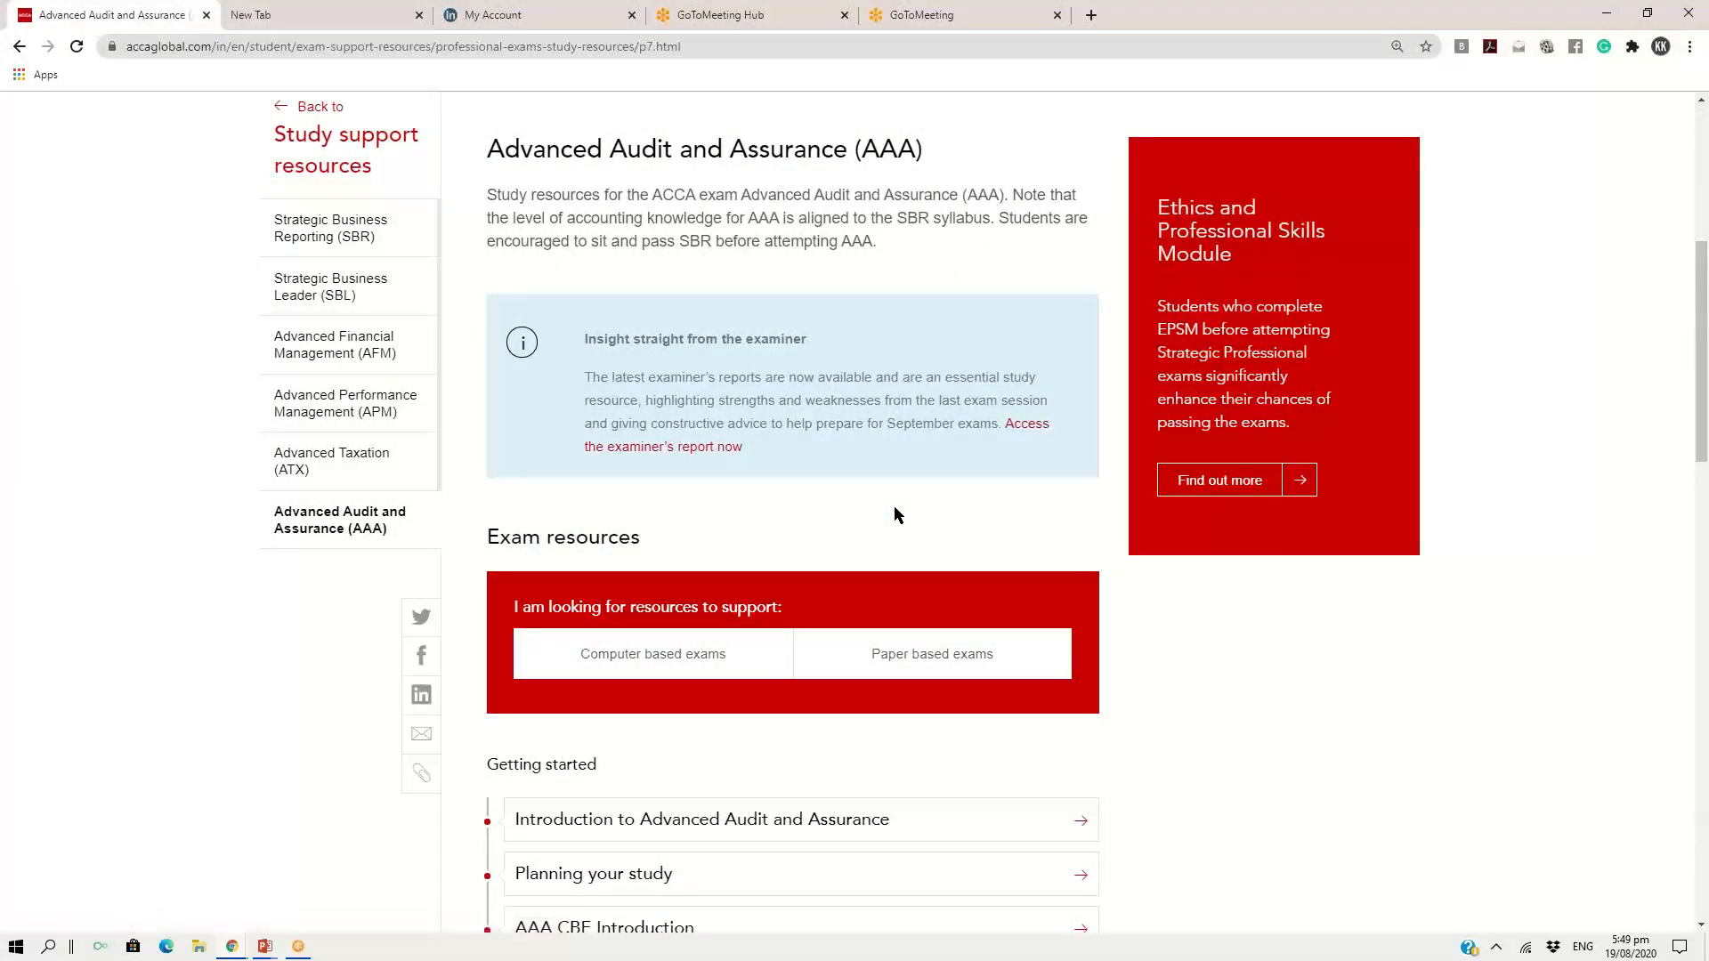
pyautogui.scroll(4, 894, 506)
pyautogui.scroll(2, 790, 523)
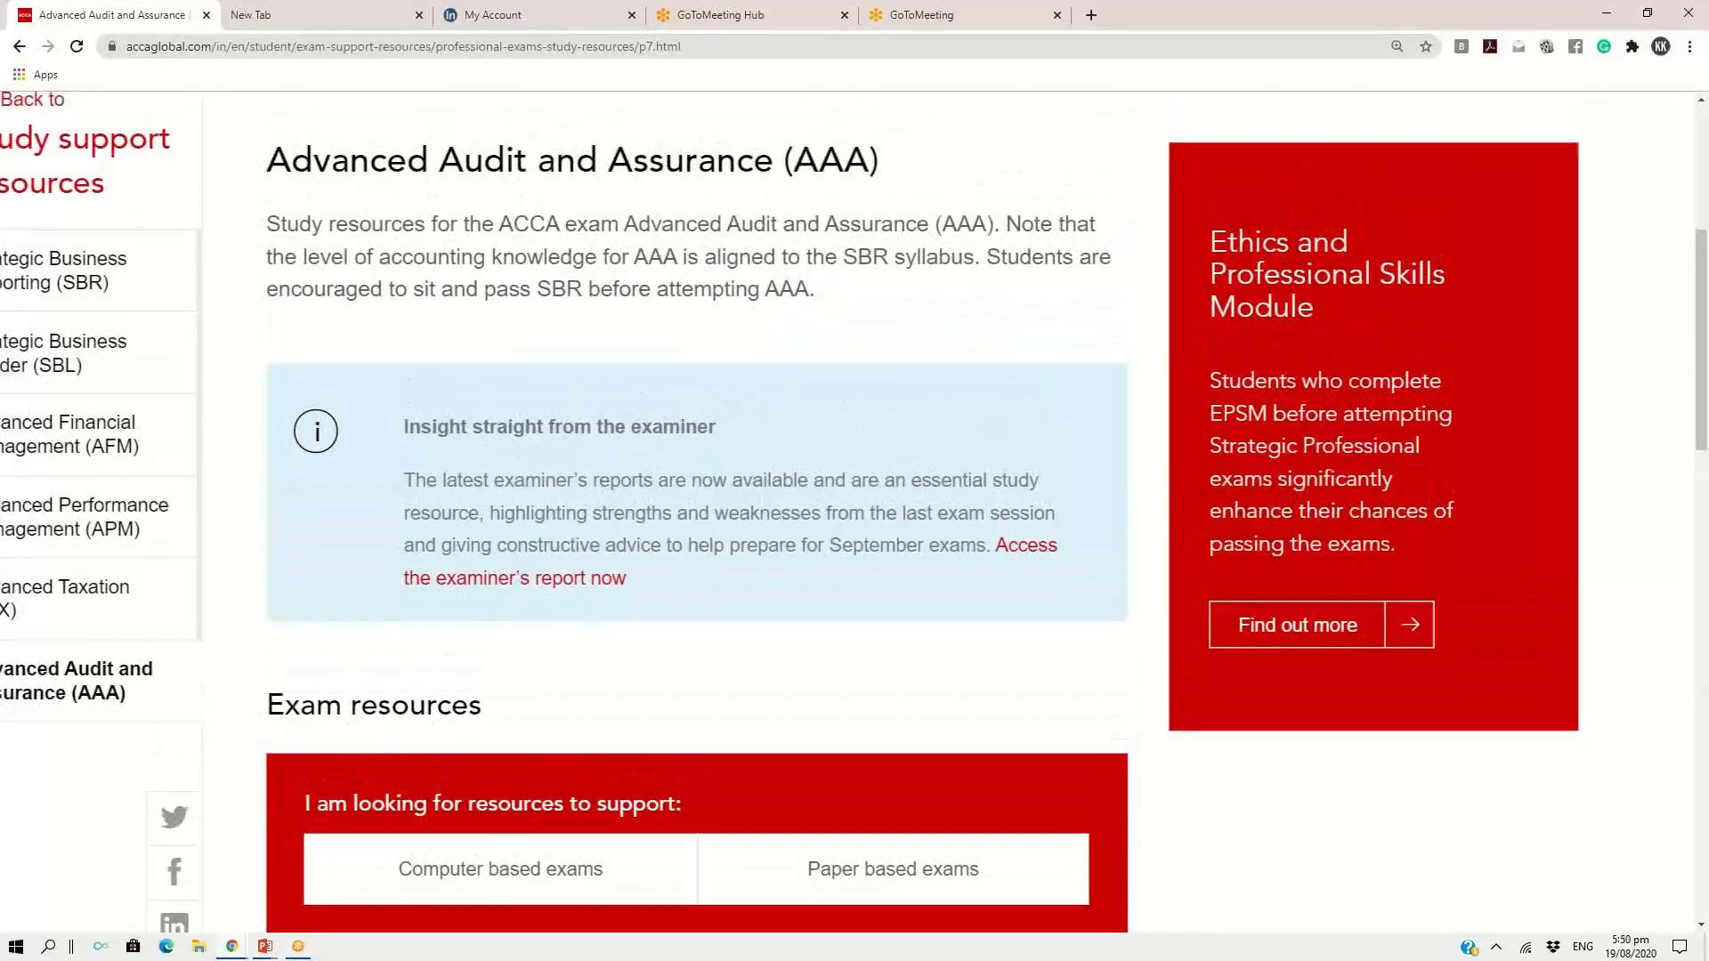
pyautogui.scroll(-5, 855, 512)
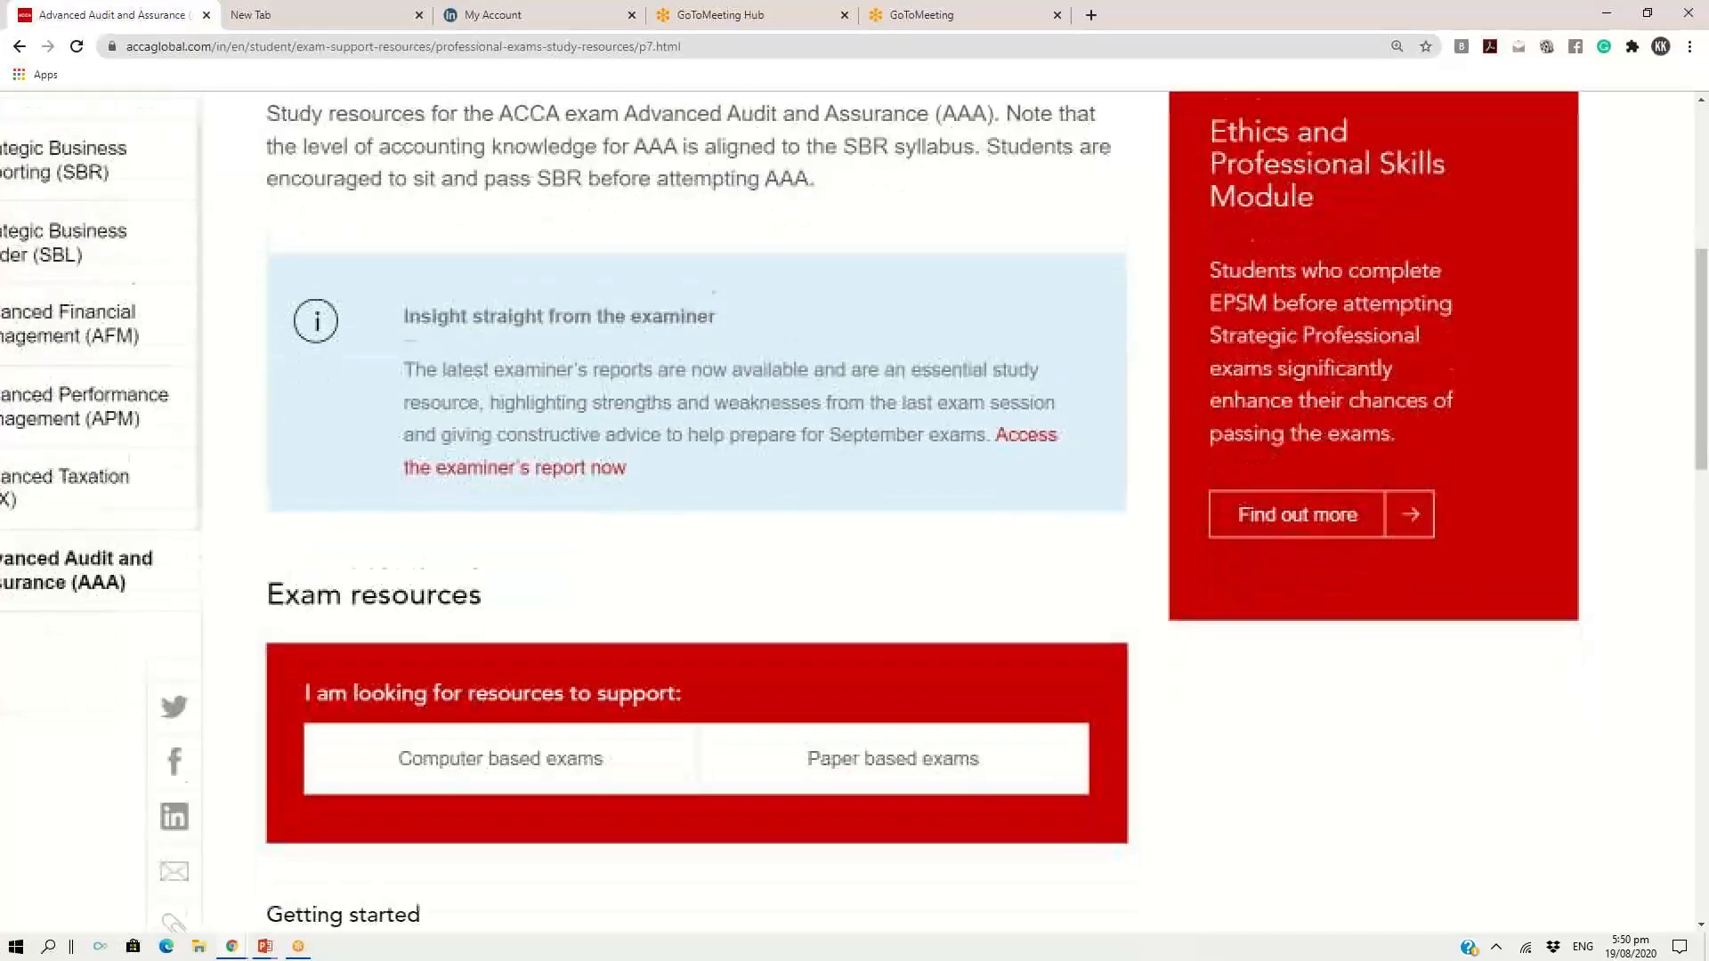
pyautogui.scroll(-8, 855, 512)
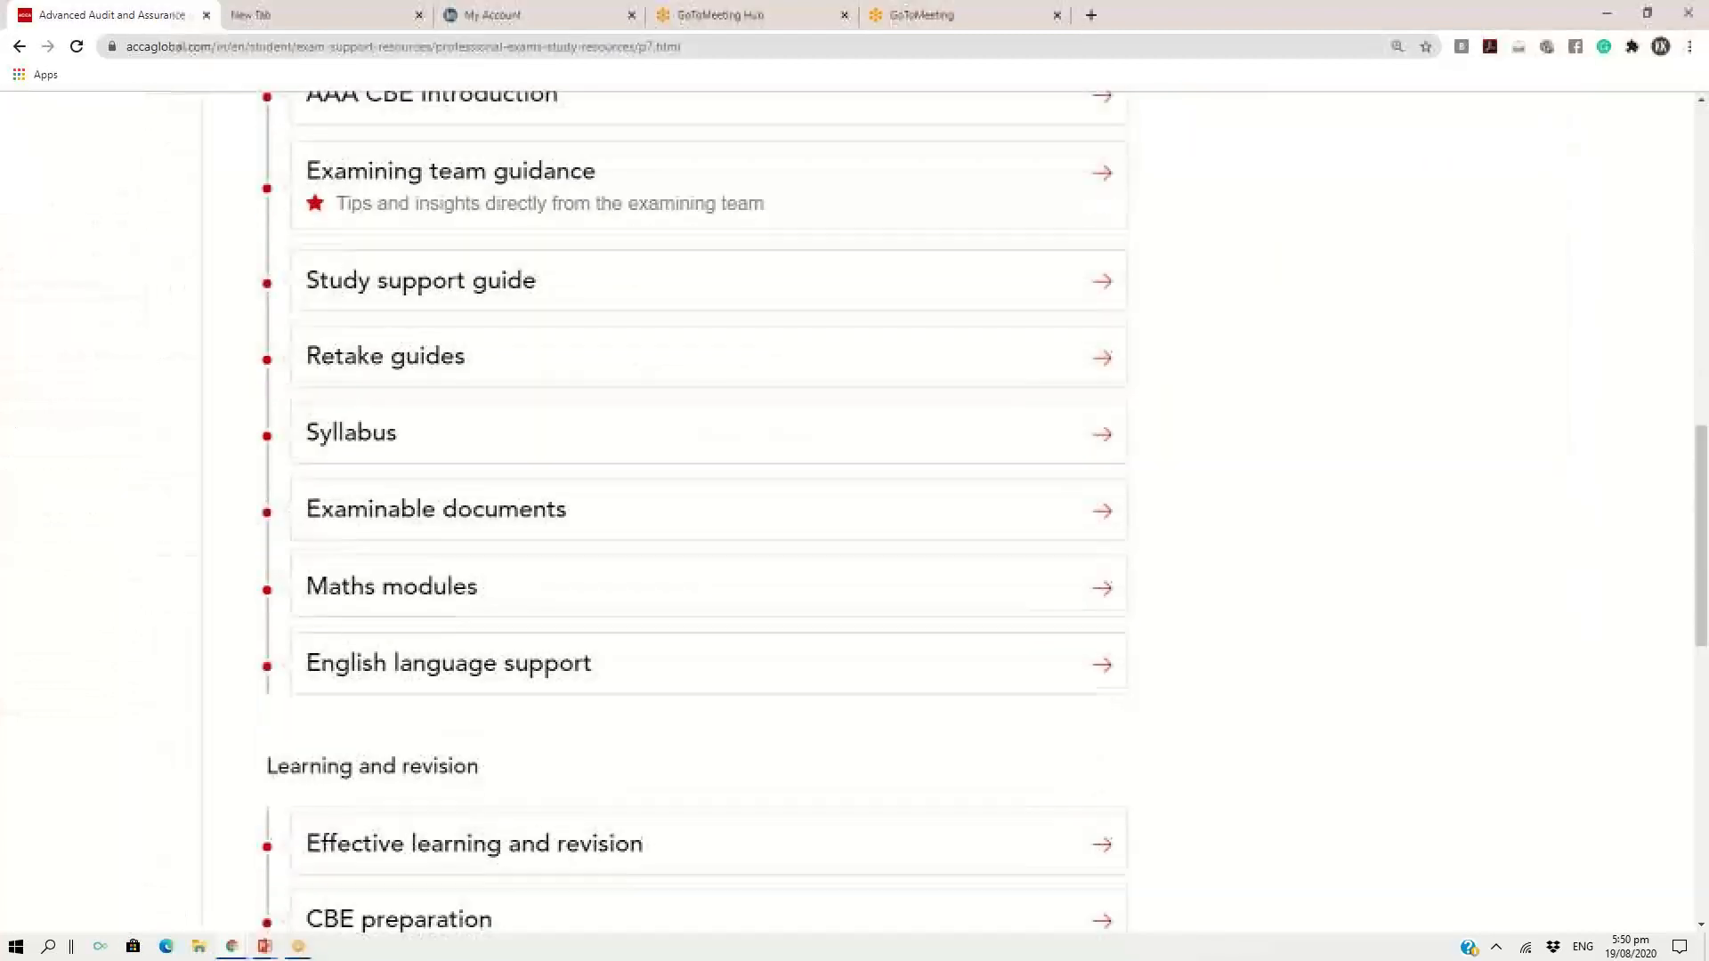
pyautogui.scroll(-3, 855, 512)
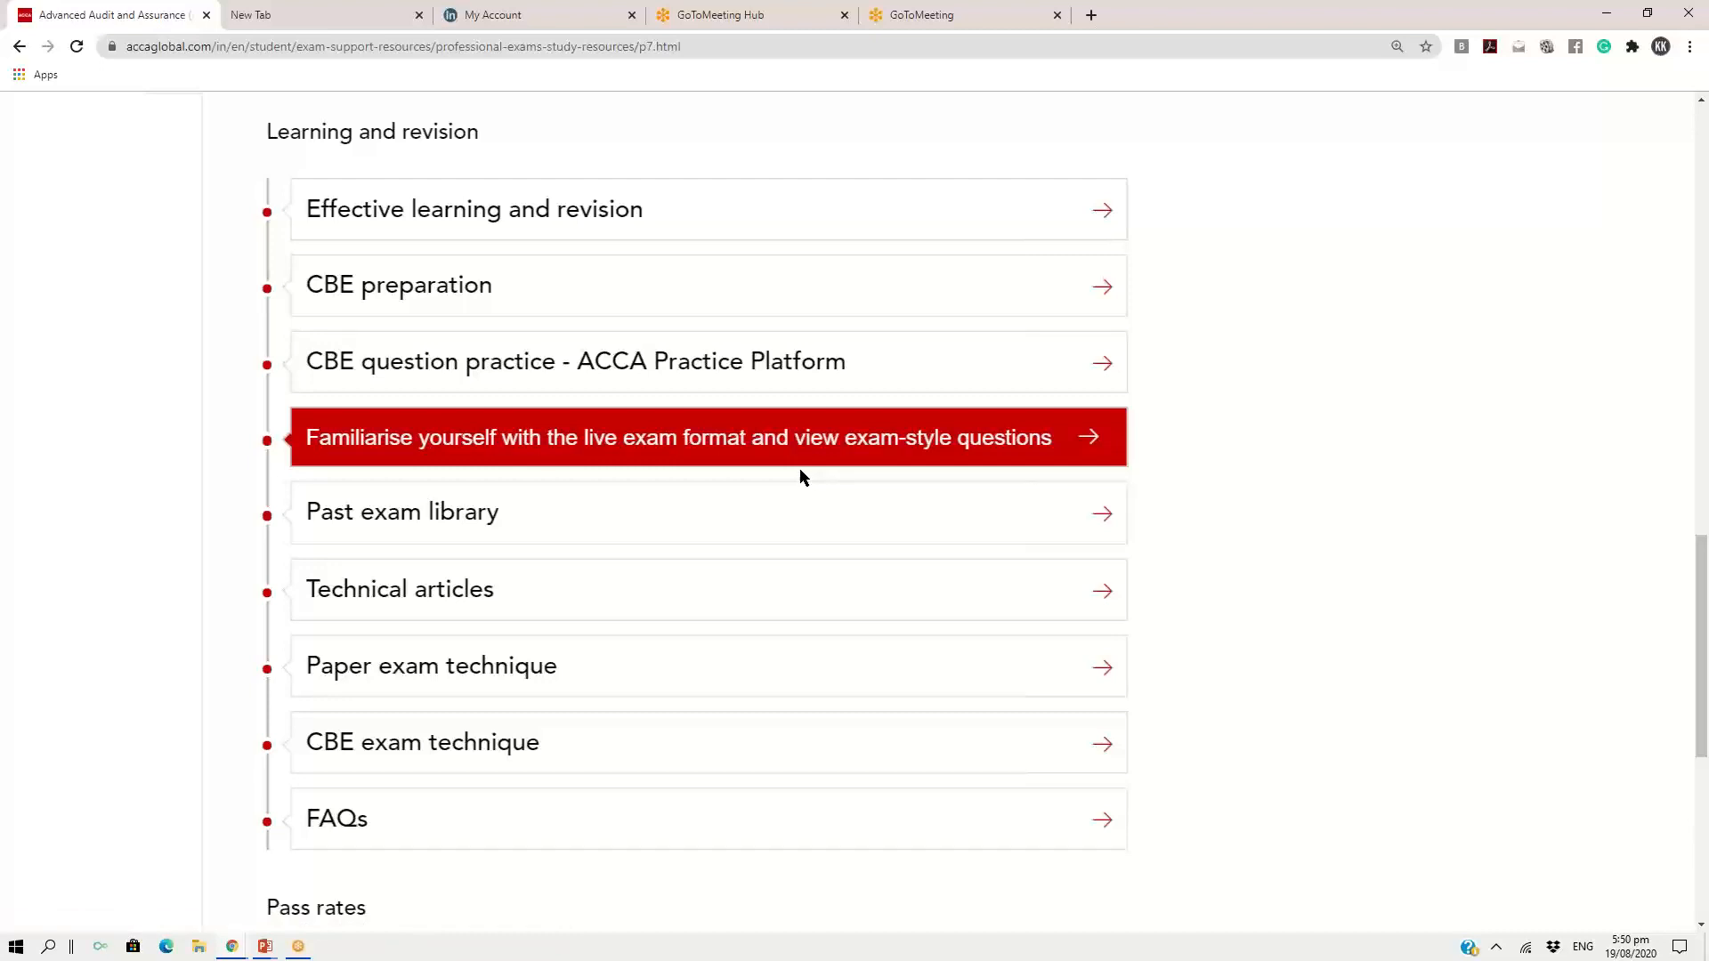
pyautogui.click(777, 374)
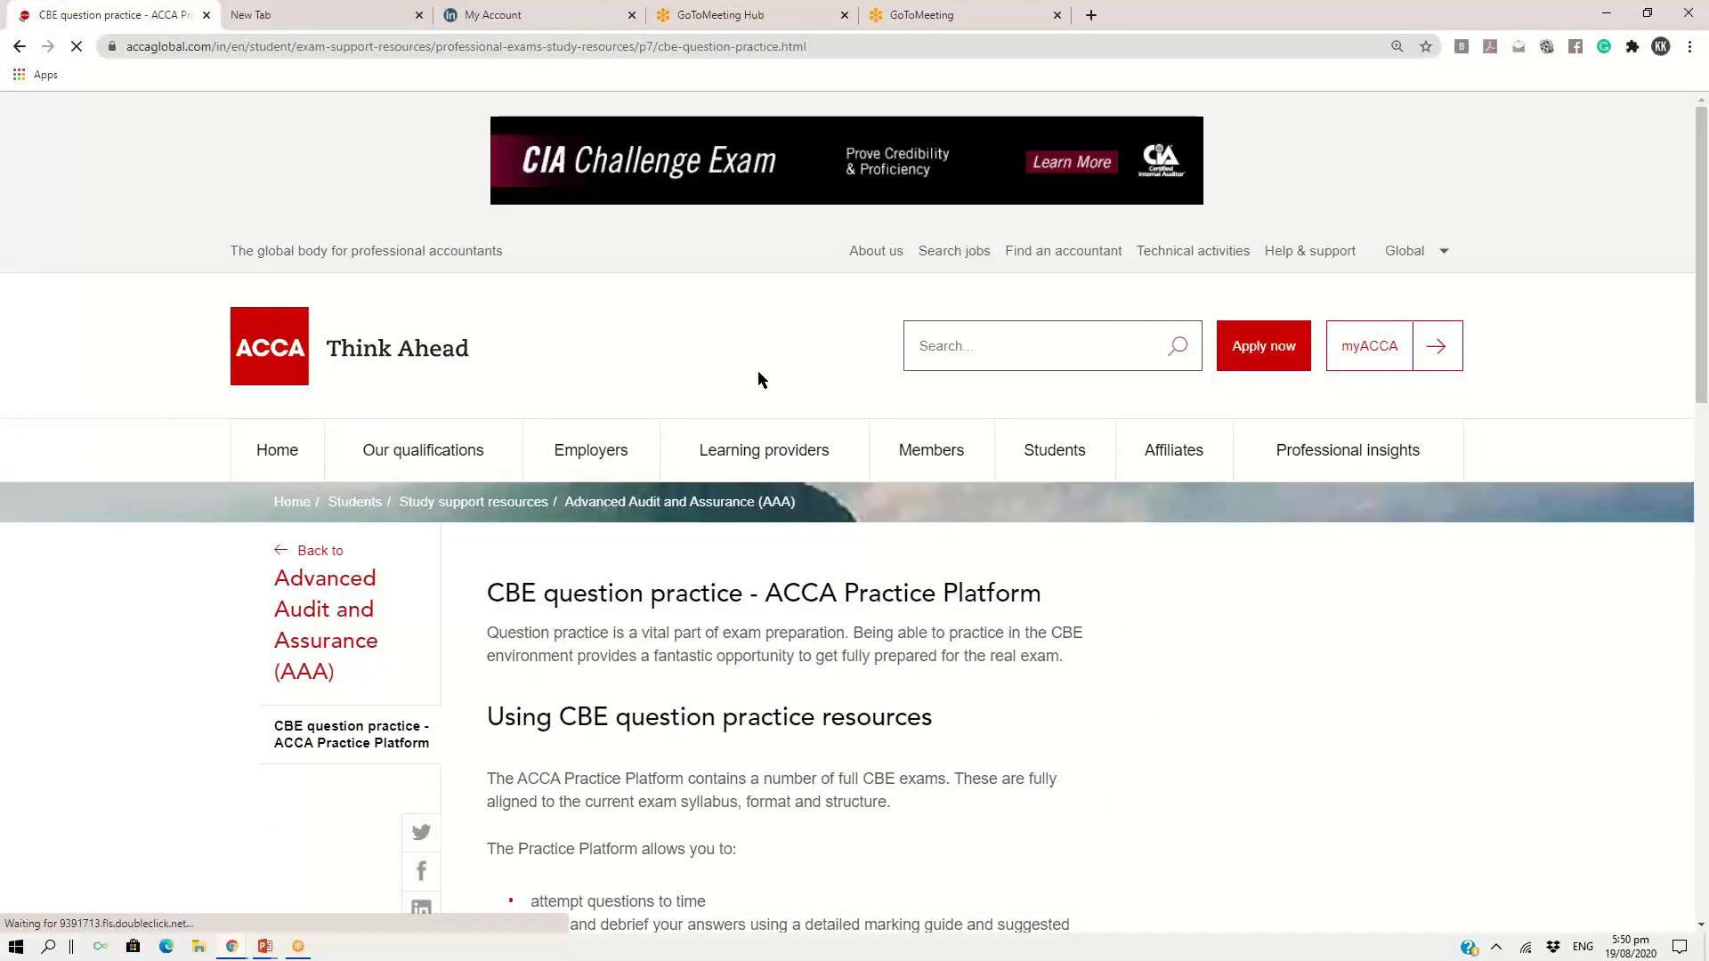
# Read the enlarged CBE question practice page, marking the sentence about logging in to the Practice Platform with a myACCA account
pyautogui.hotkey('ctrl', '+')
pyautogui.hotkey('ctrl', '+')
pyautogui.hotkey('ctrl', '+')
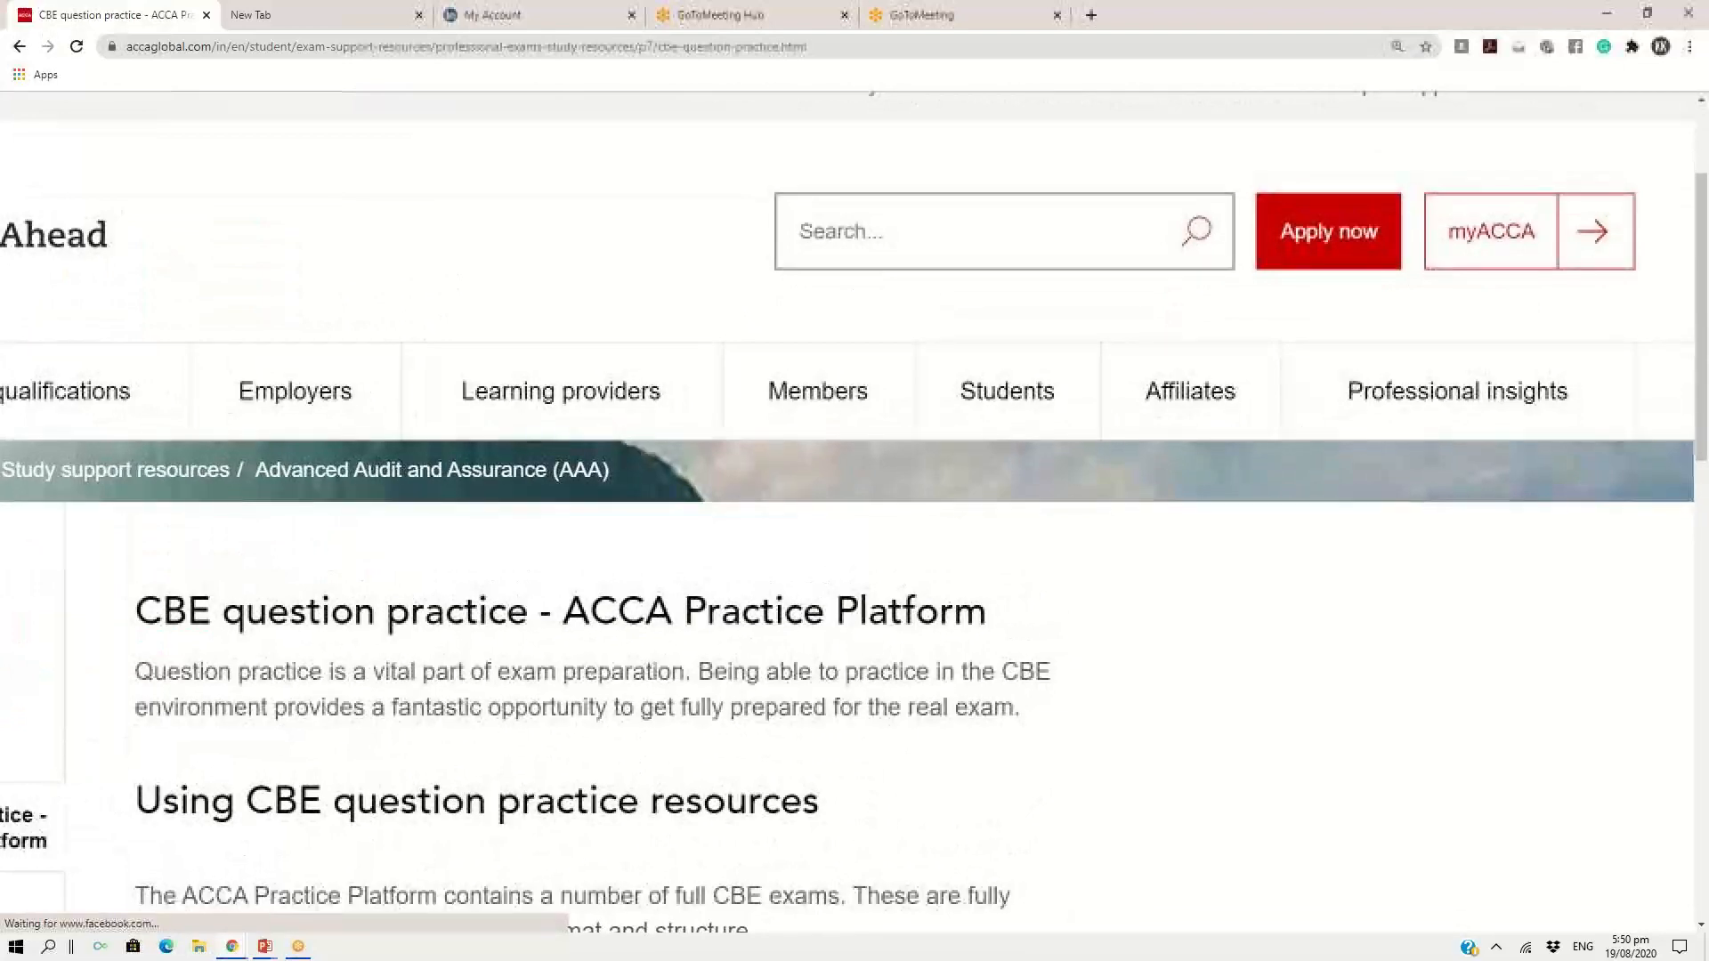
pyautogui.scroll(-3, 854, 512)
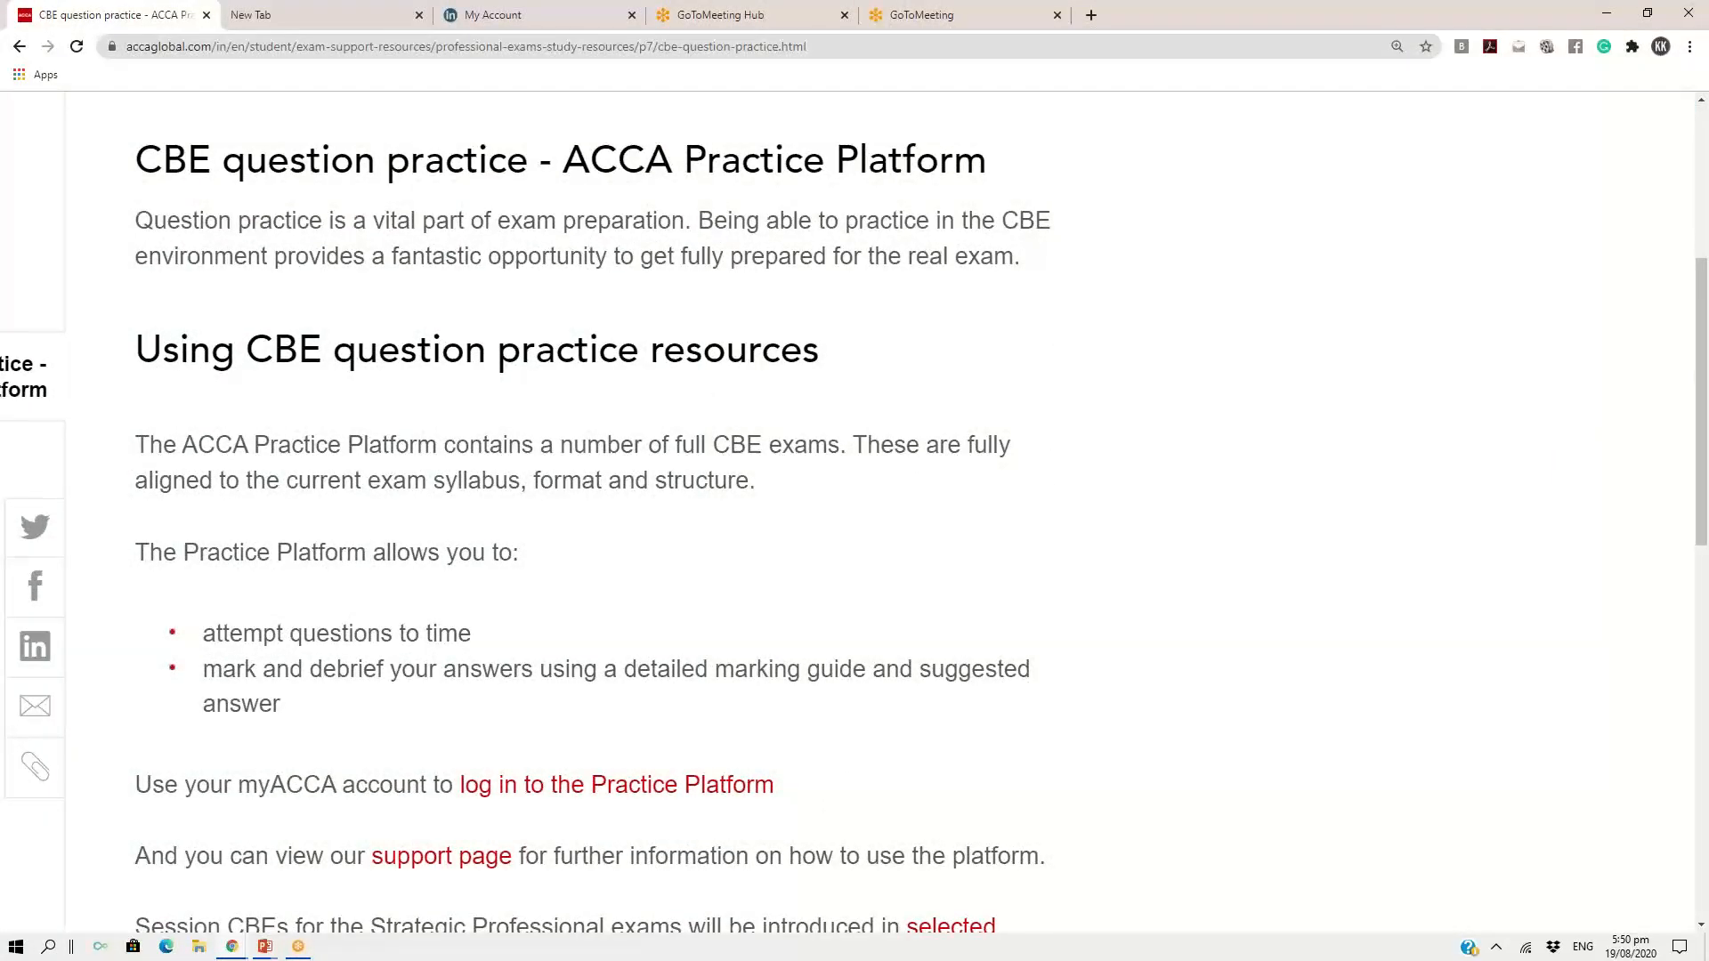
pyautogui.scroll(-4, 706, 394)
pyautogui.scroll(-2, 854, 512)
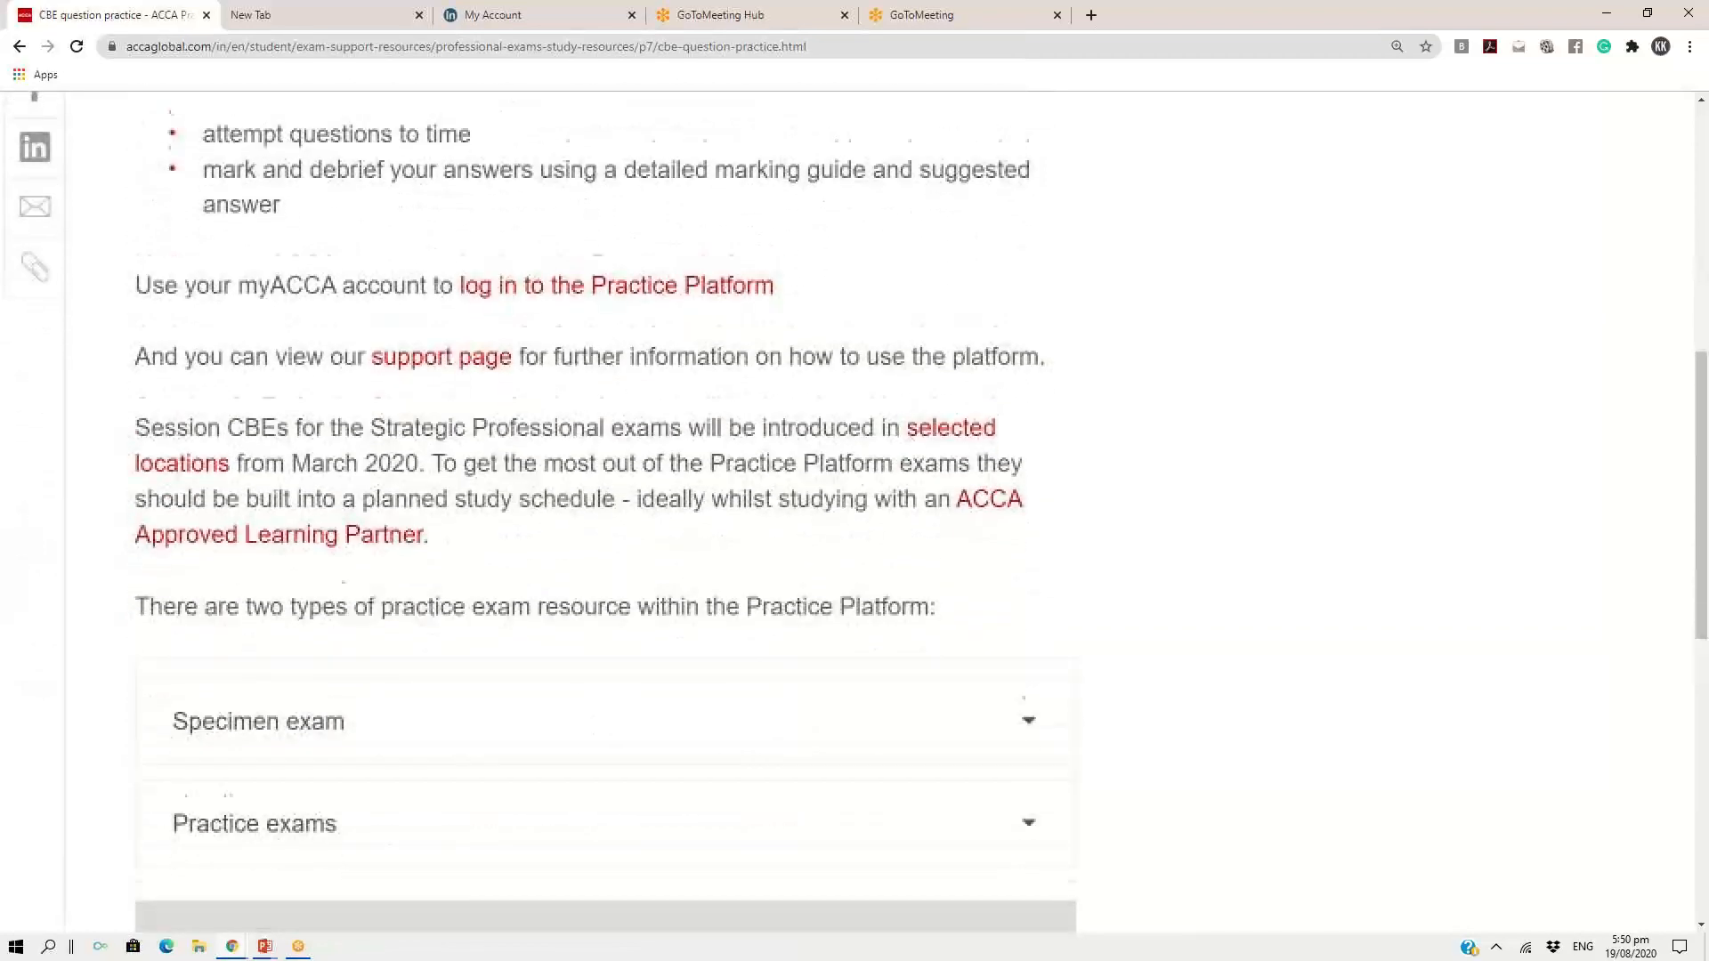
pyautogui.scroll(1, 1086, 173)
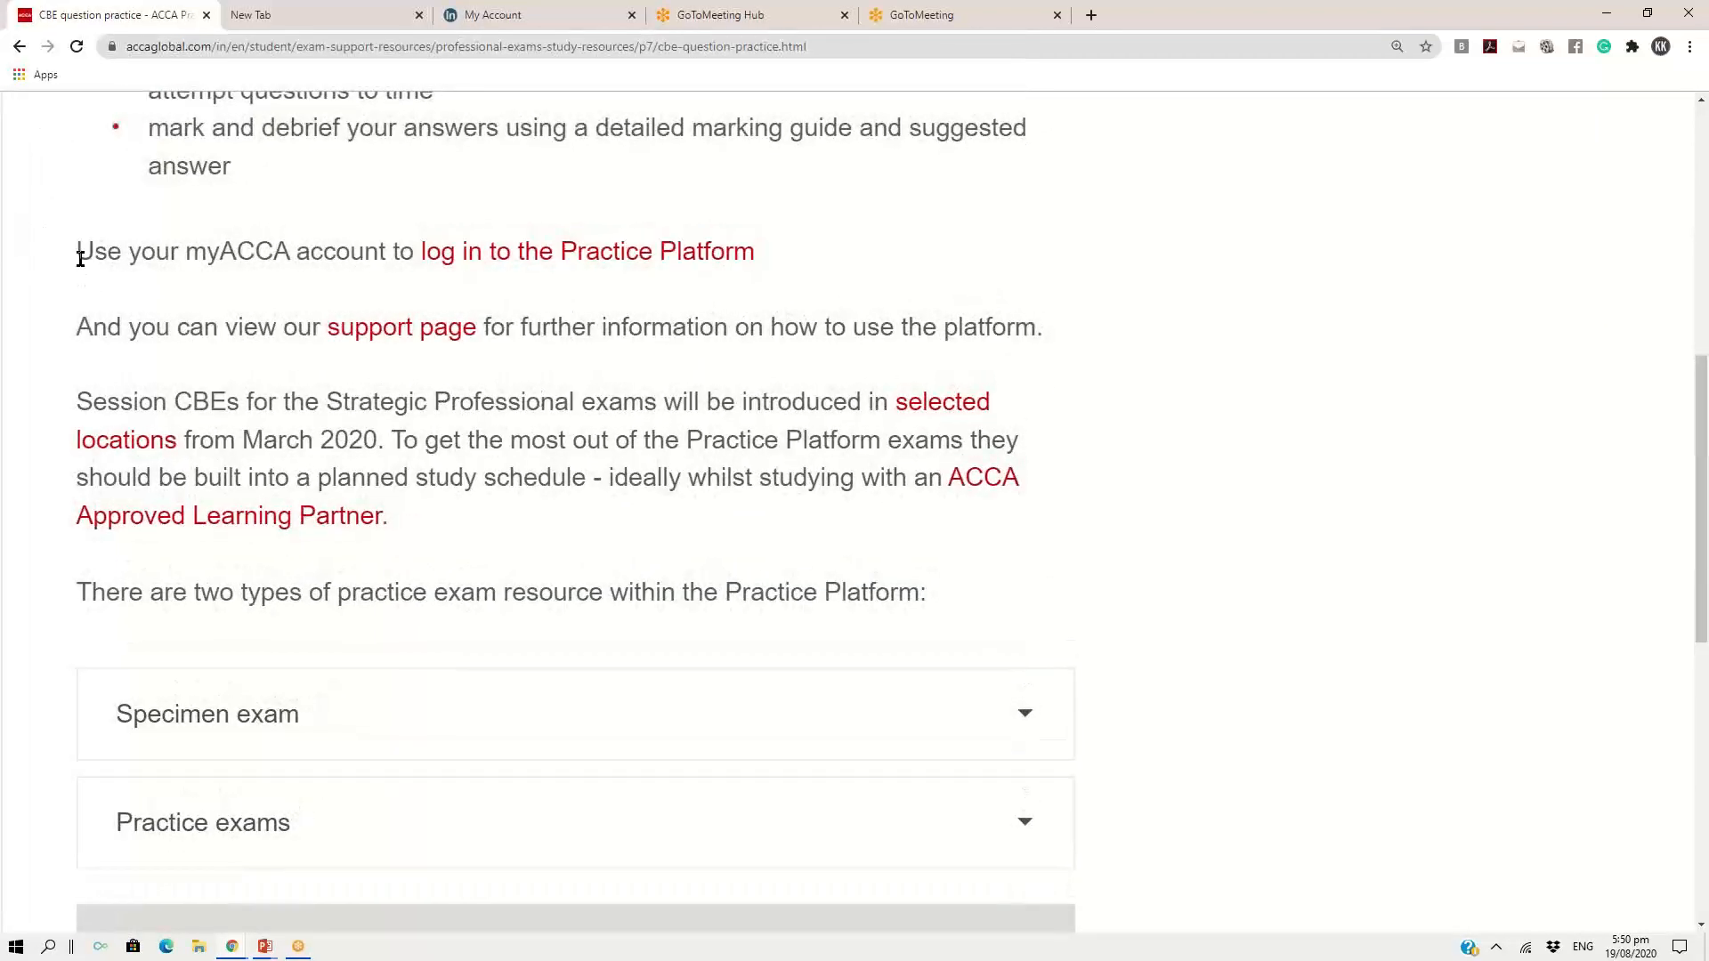
pyautogui.moveTo(79, 258); pyautogui.dragTo(771, 264)
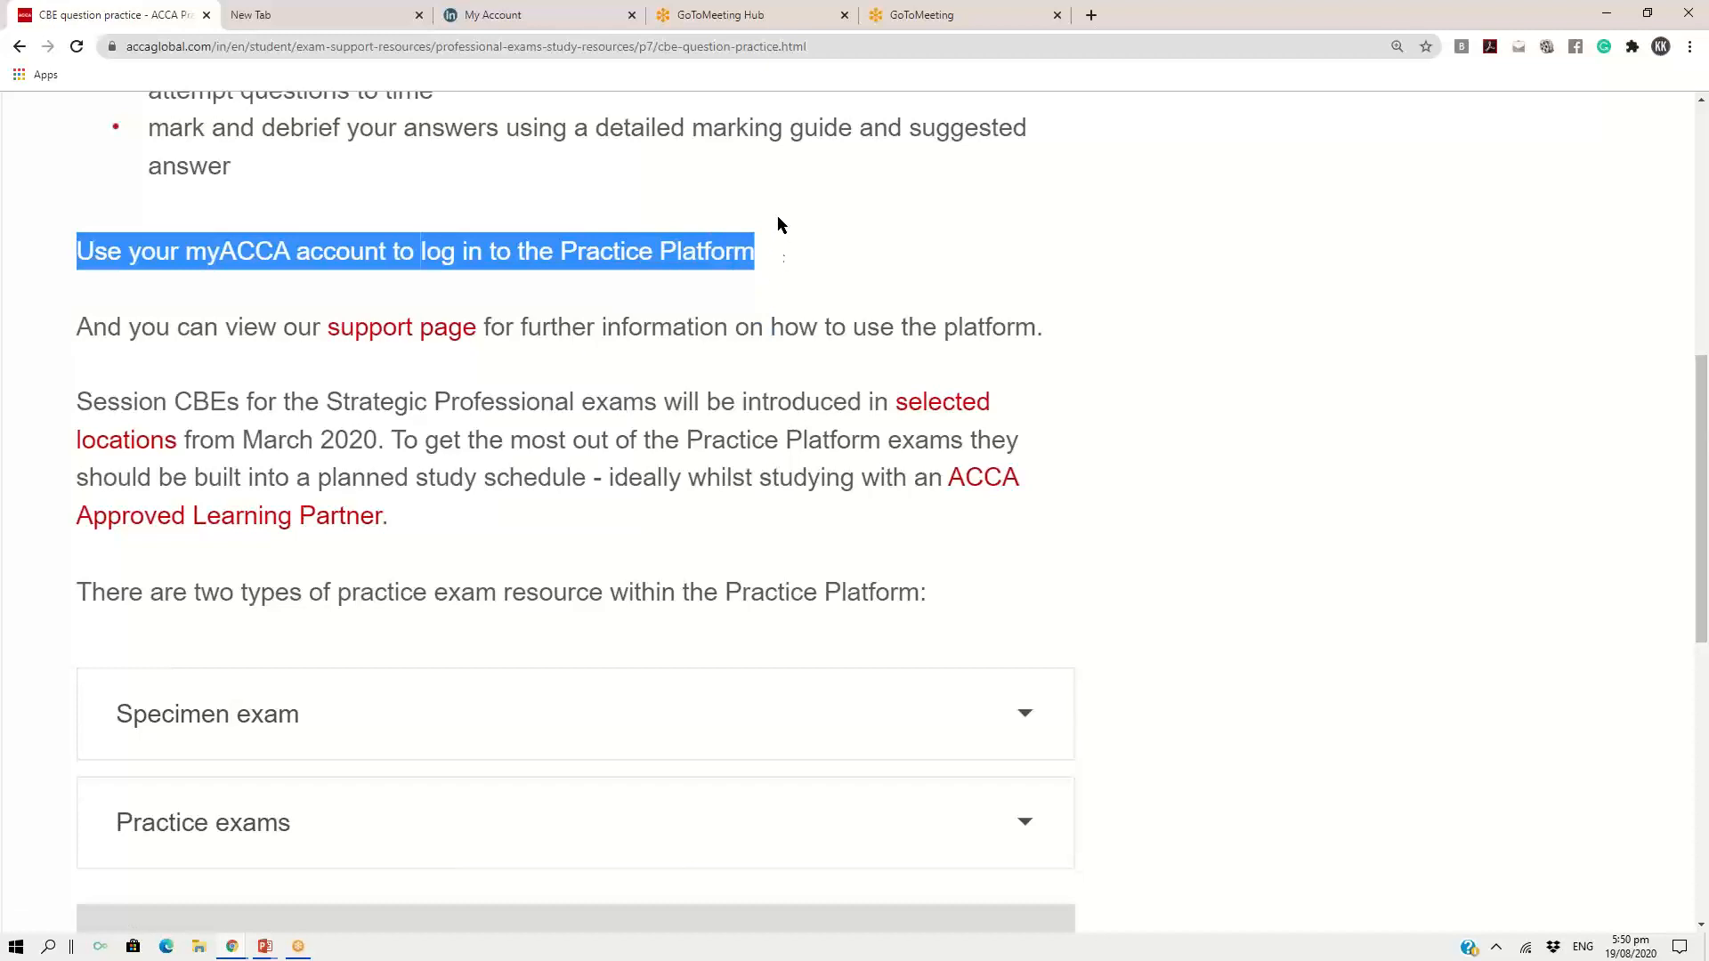
pyautogui.click(718, 222)
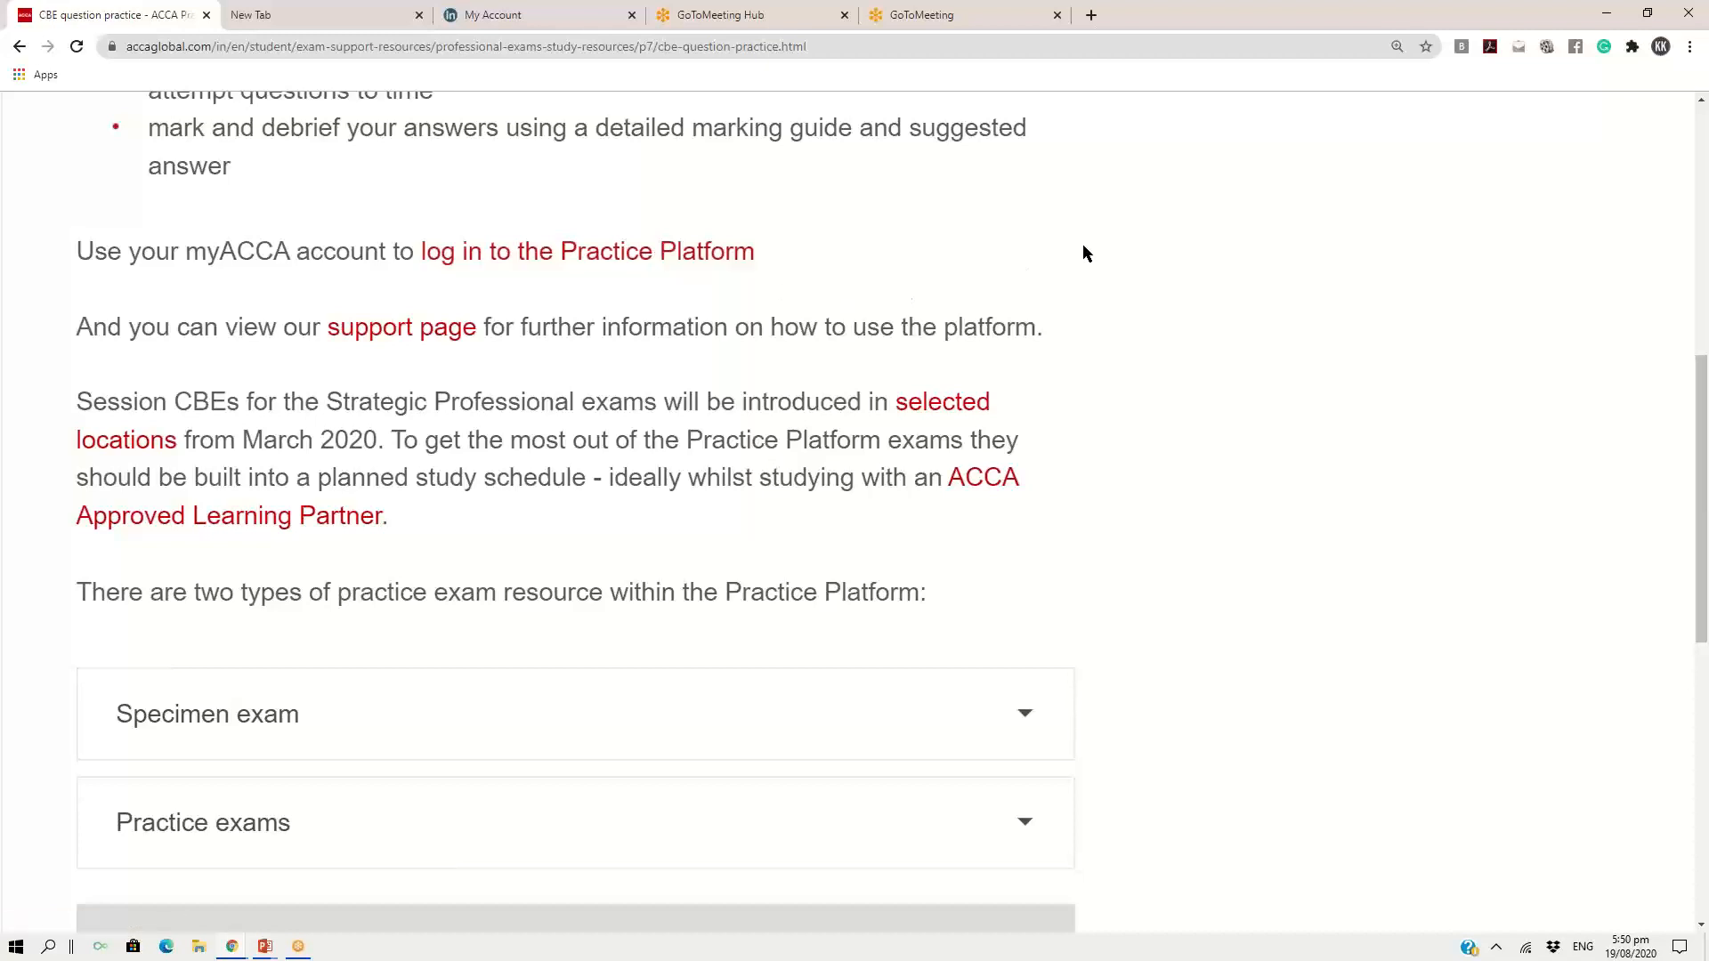
# Expand the Specimen exam description among the two types of practice exam resource
pyautogui.scroll(-3, 1085, 253)
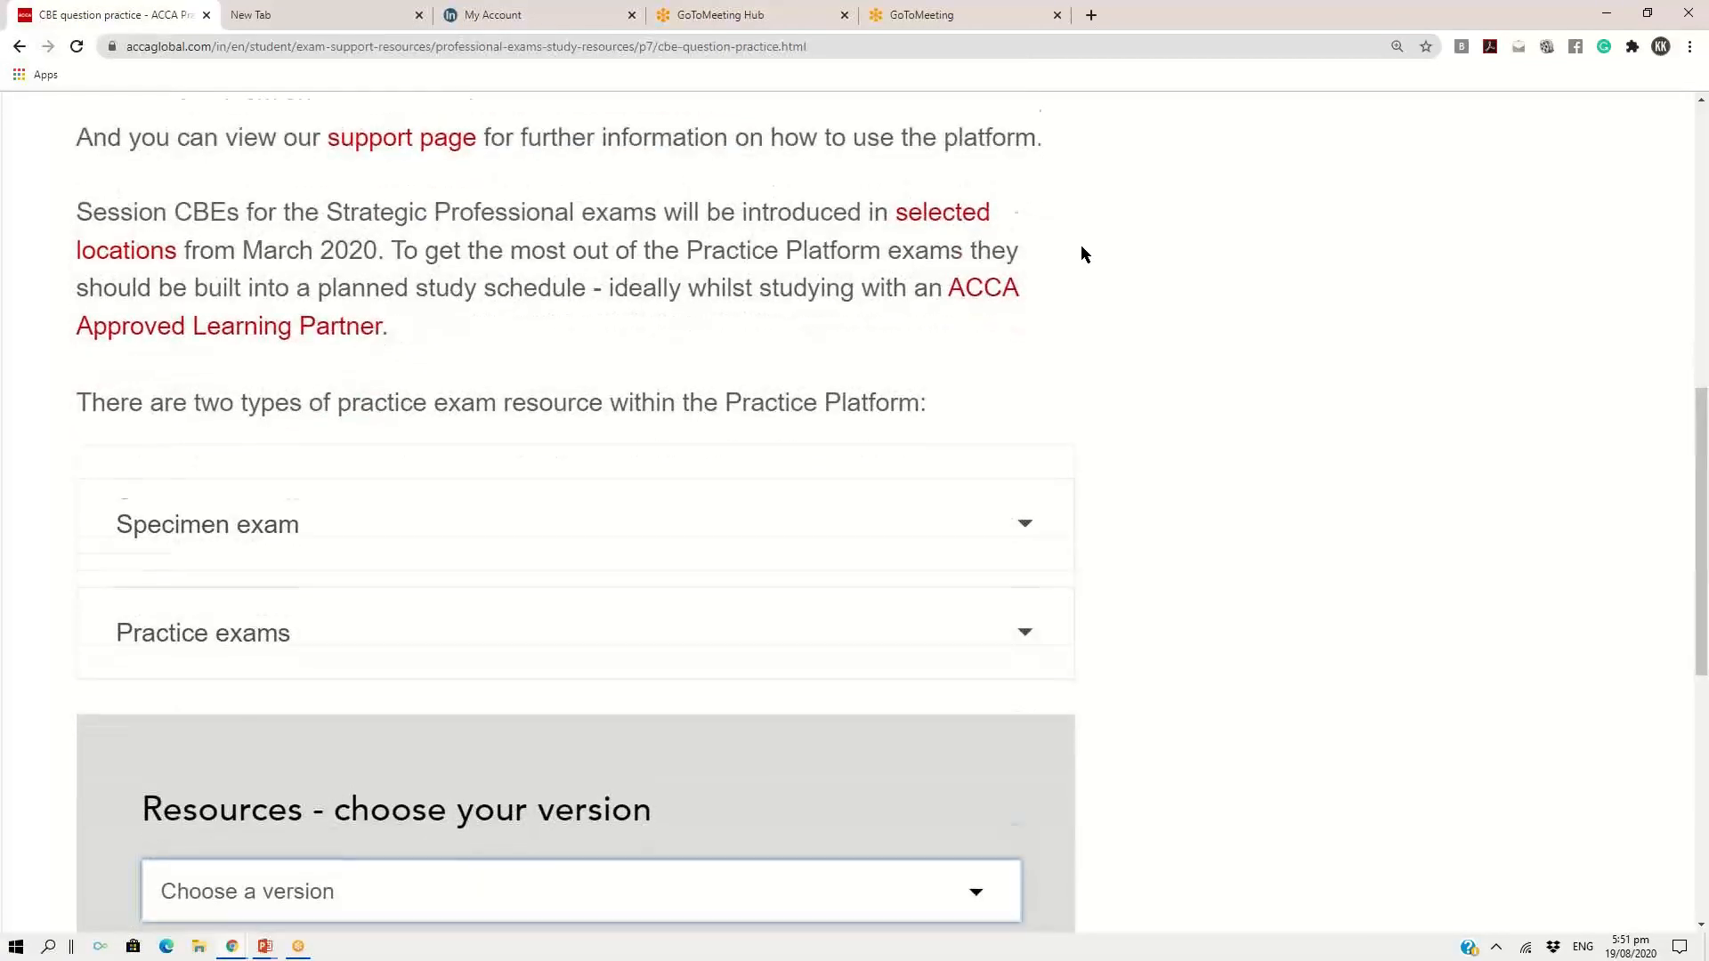
pyautogui.scroll(-3, 1084, 253)
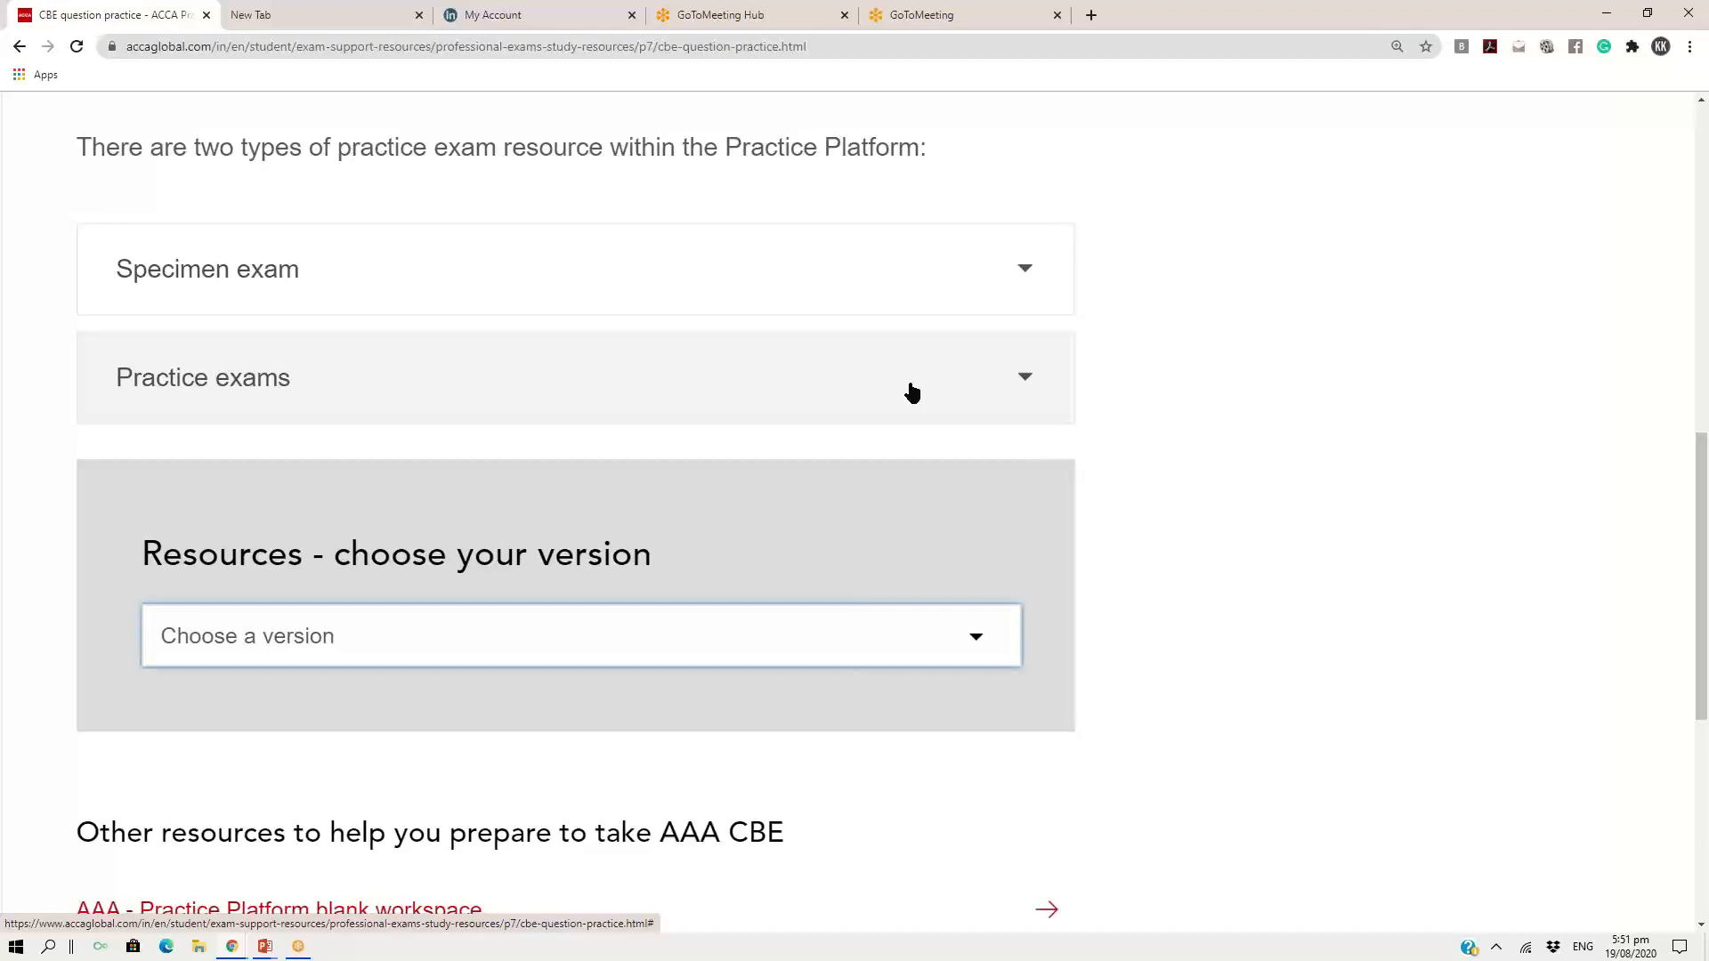
pyautogui.click(1025, 268)
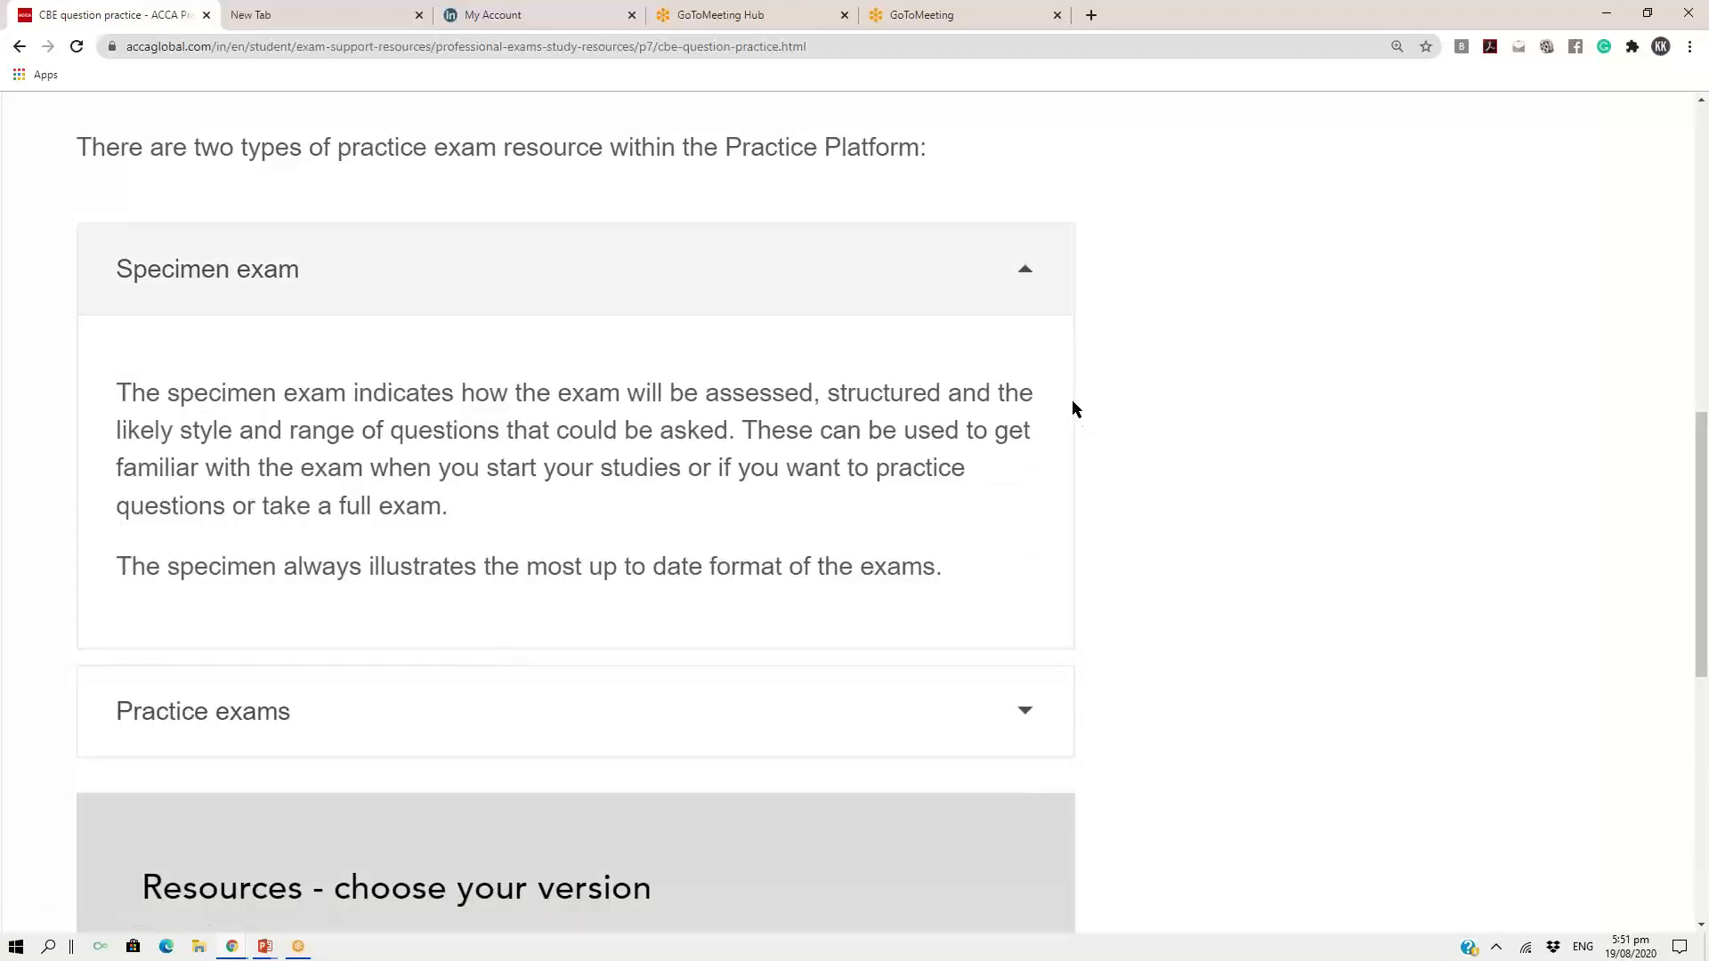
# Choose the International (INT) version of the practice resources
pyautogui.scroll(-1, 1072, 409)
pyautogui.scroll(-1, 1072, 410)
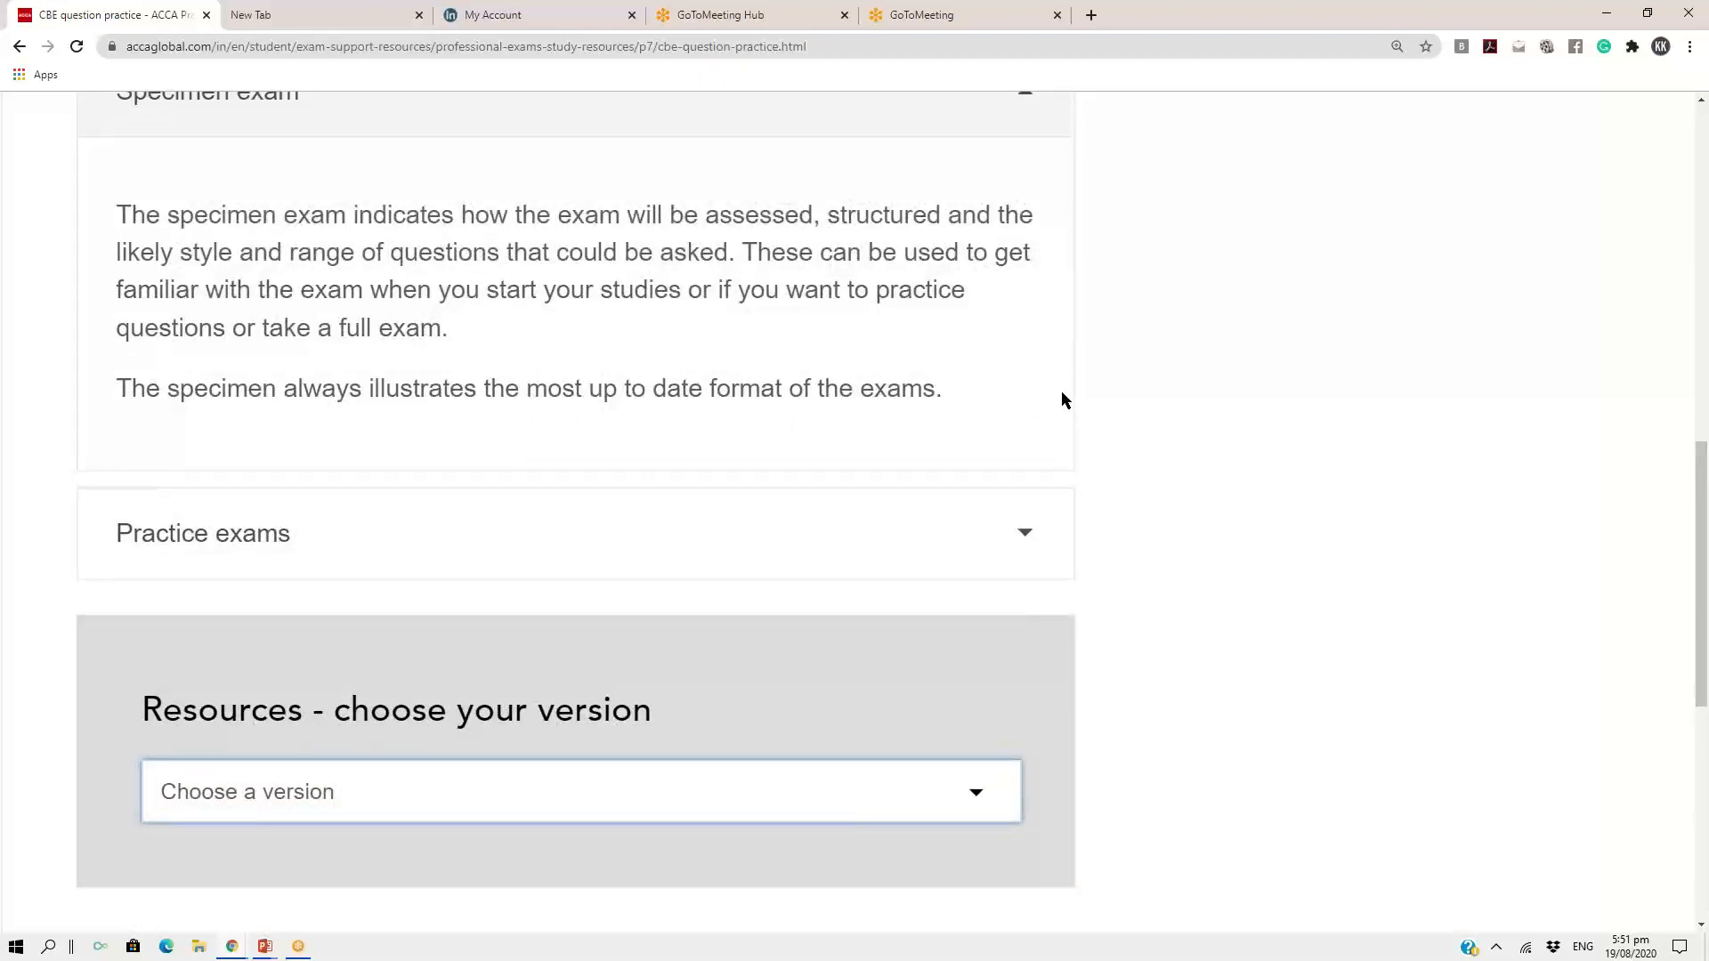
pyautogui.scroll(-3, 1062, 400)
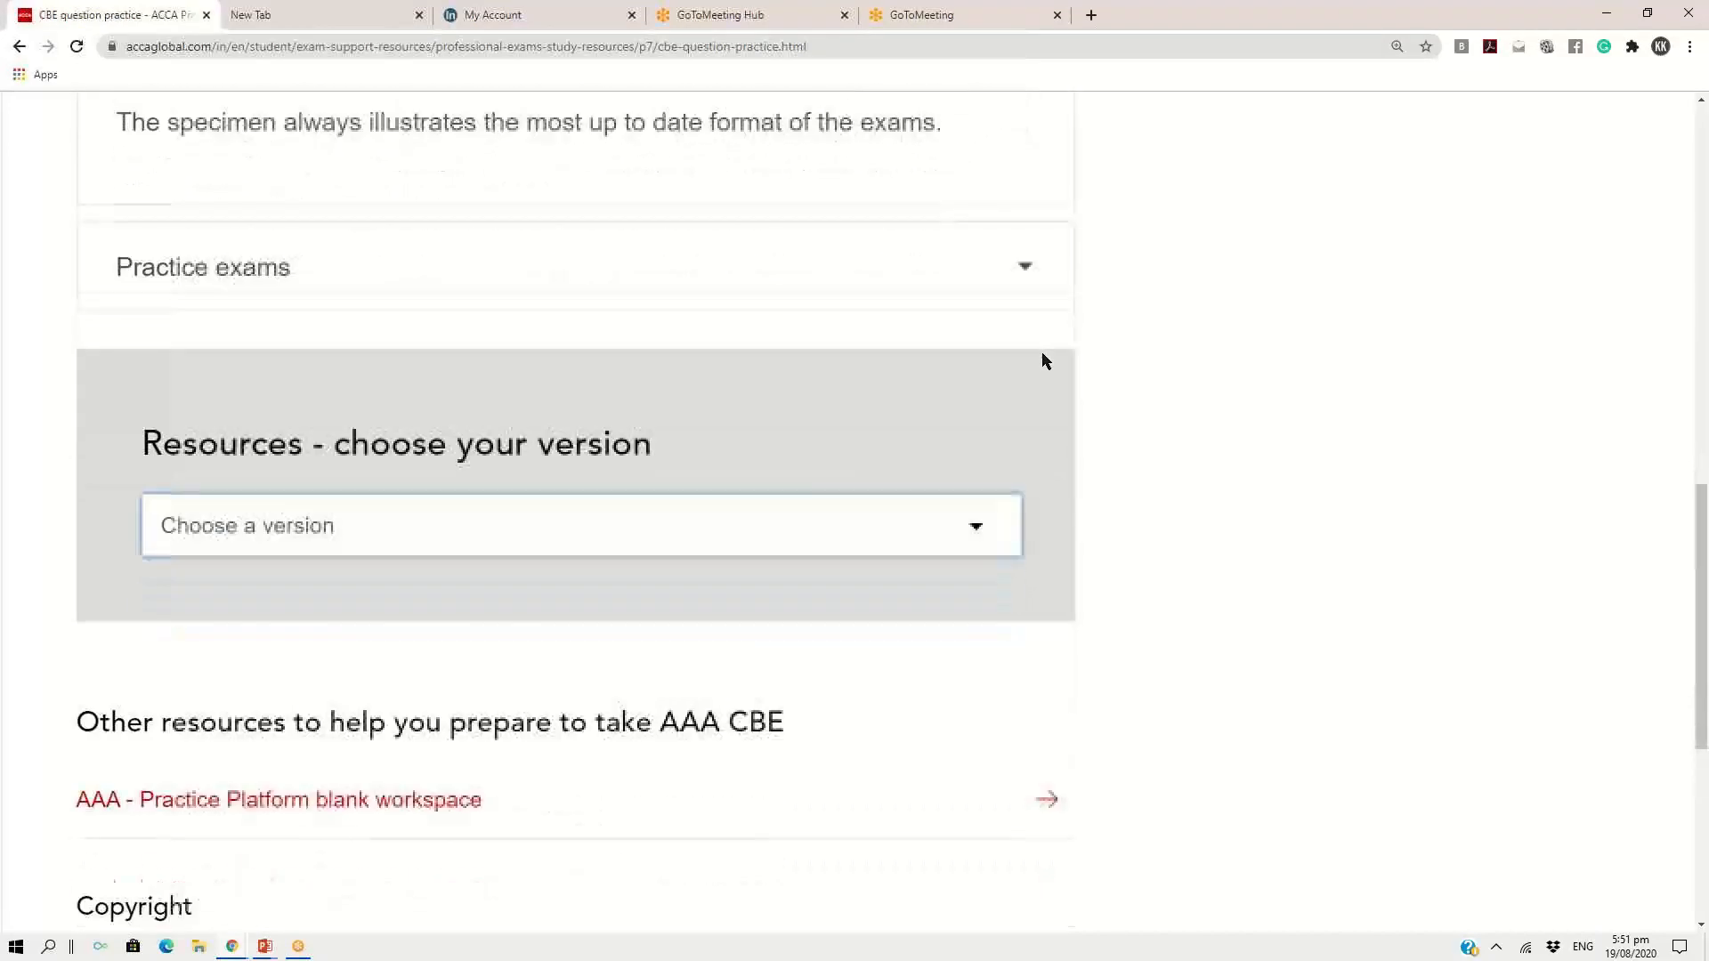
pyautogui.scroll(-1, 1044, 358)
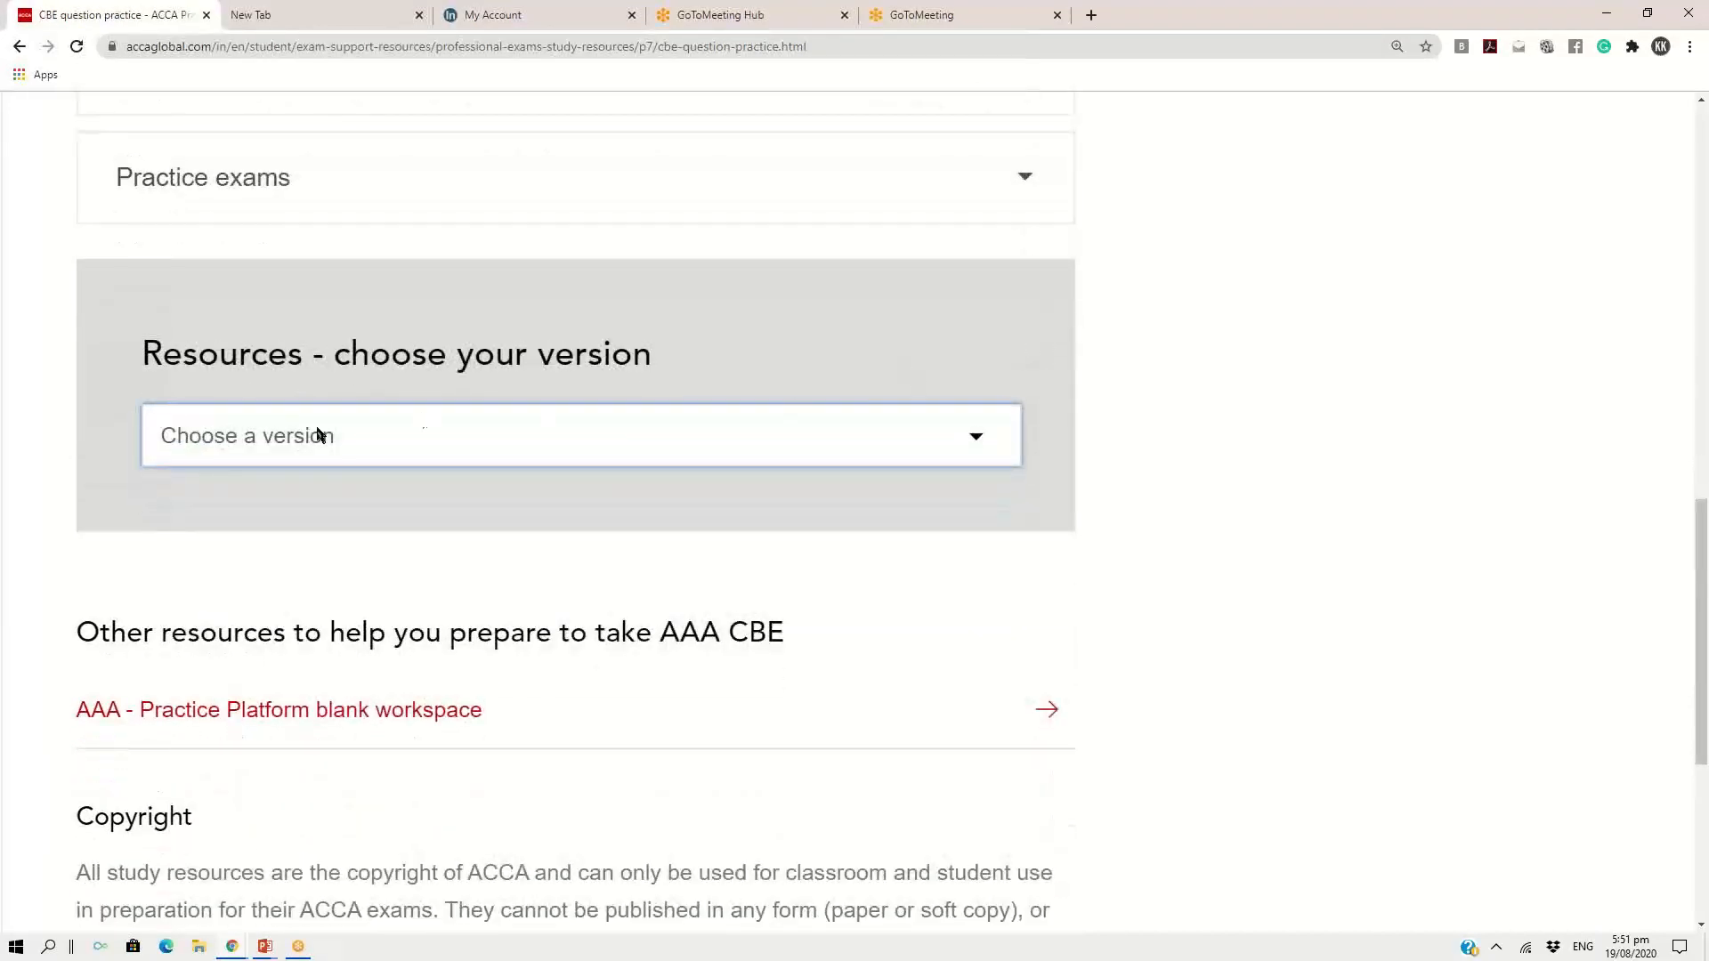
pyautogui.click(978, 437)
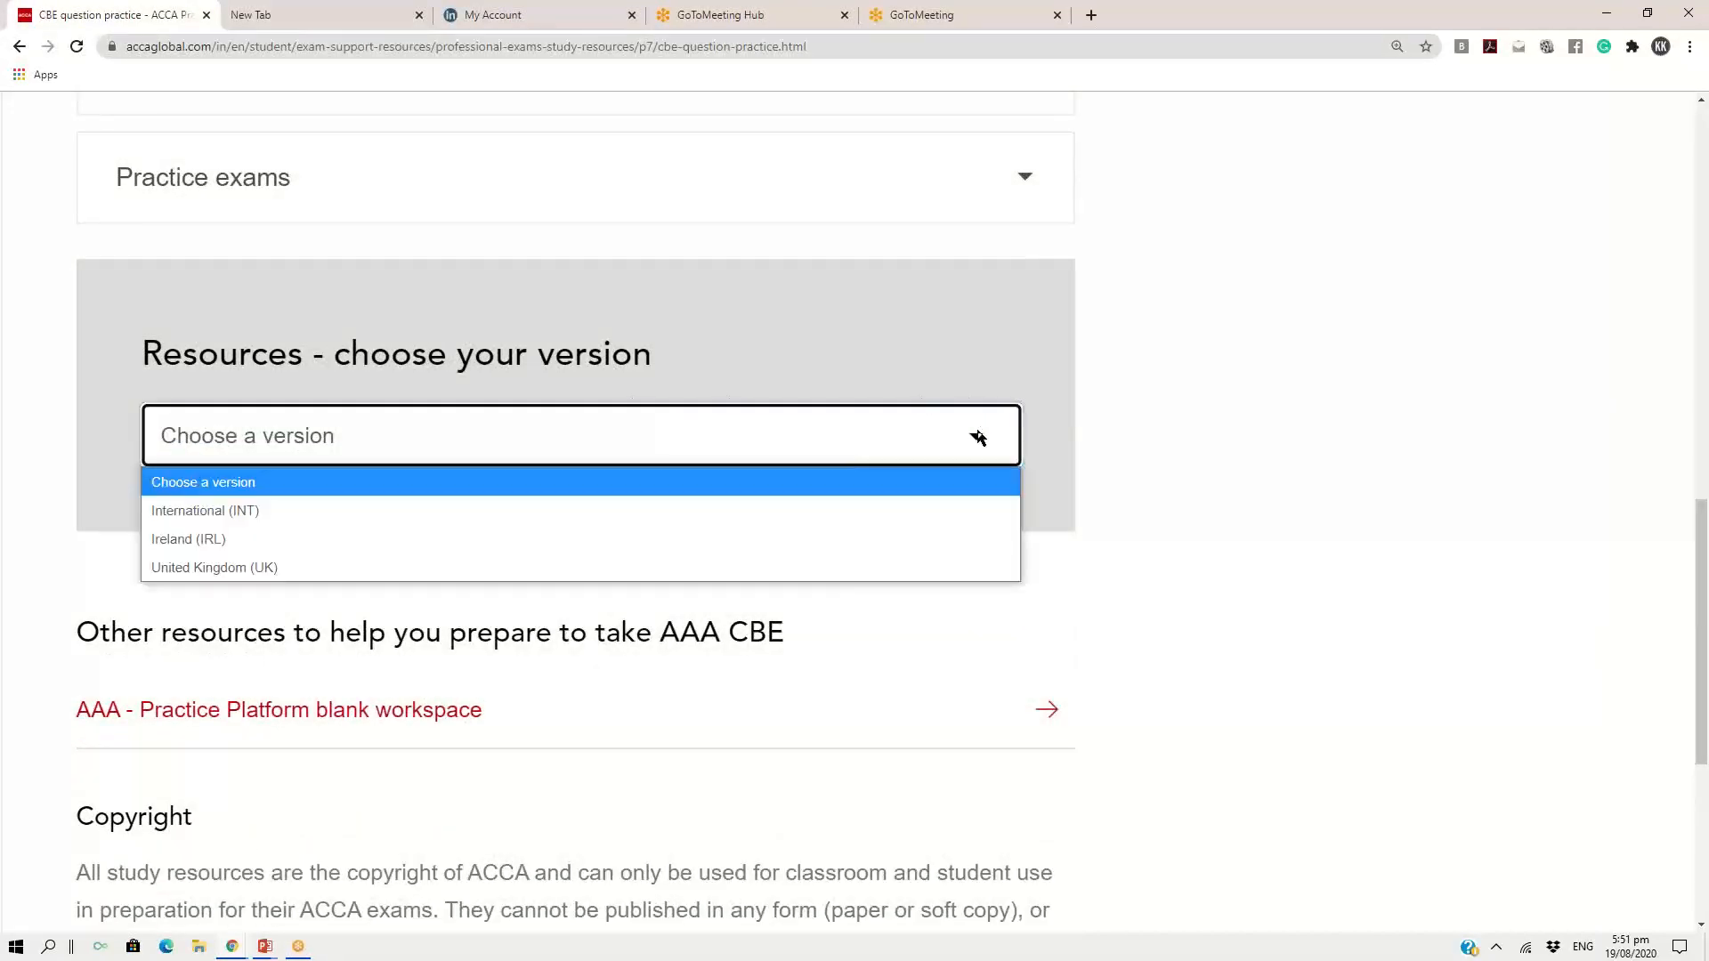
pyautogui.click(260, 513)
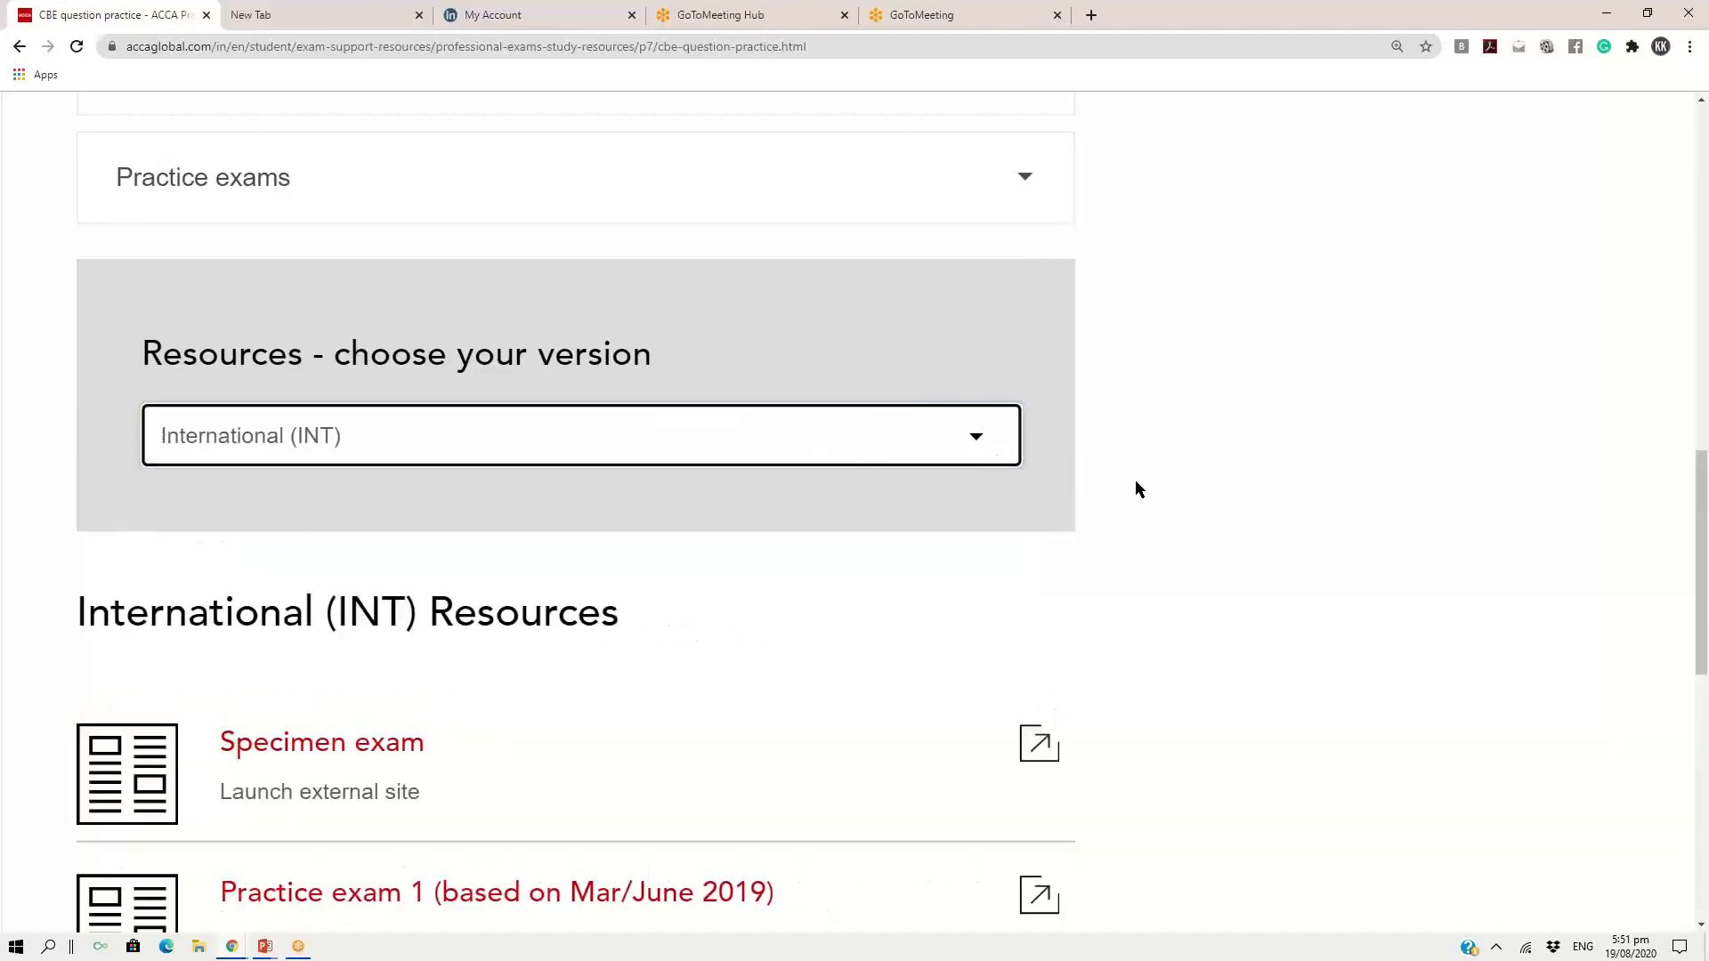
# Launch Practice exam 3 (based on September 2018) and continue past the introduction to the first instructions page
pyautogui.scroll(-5, 1136, 482)
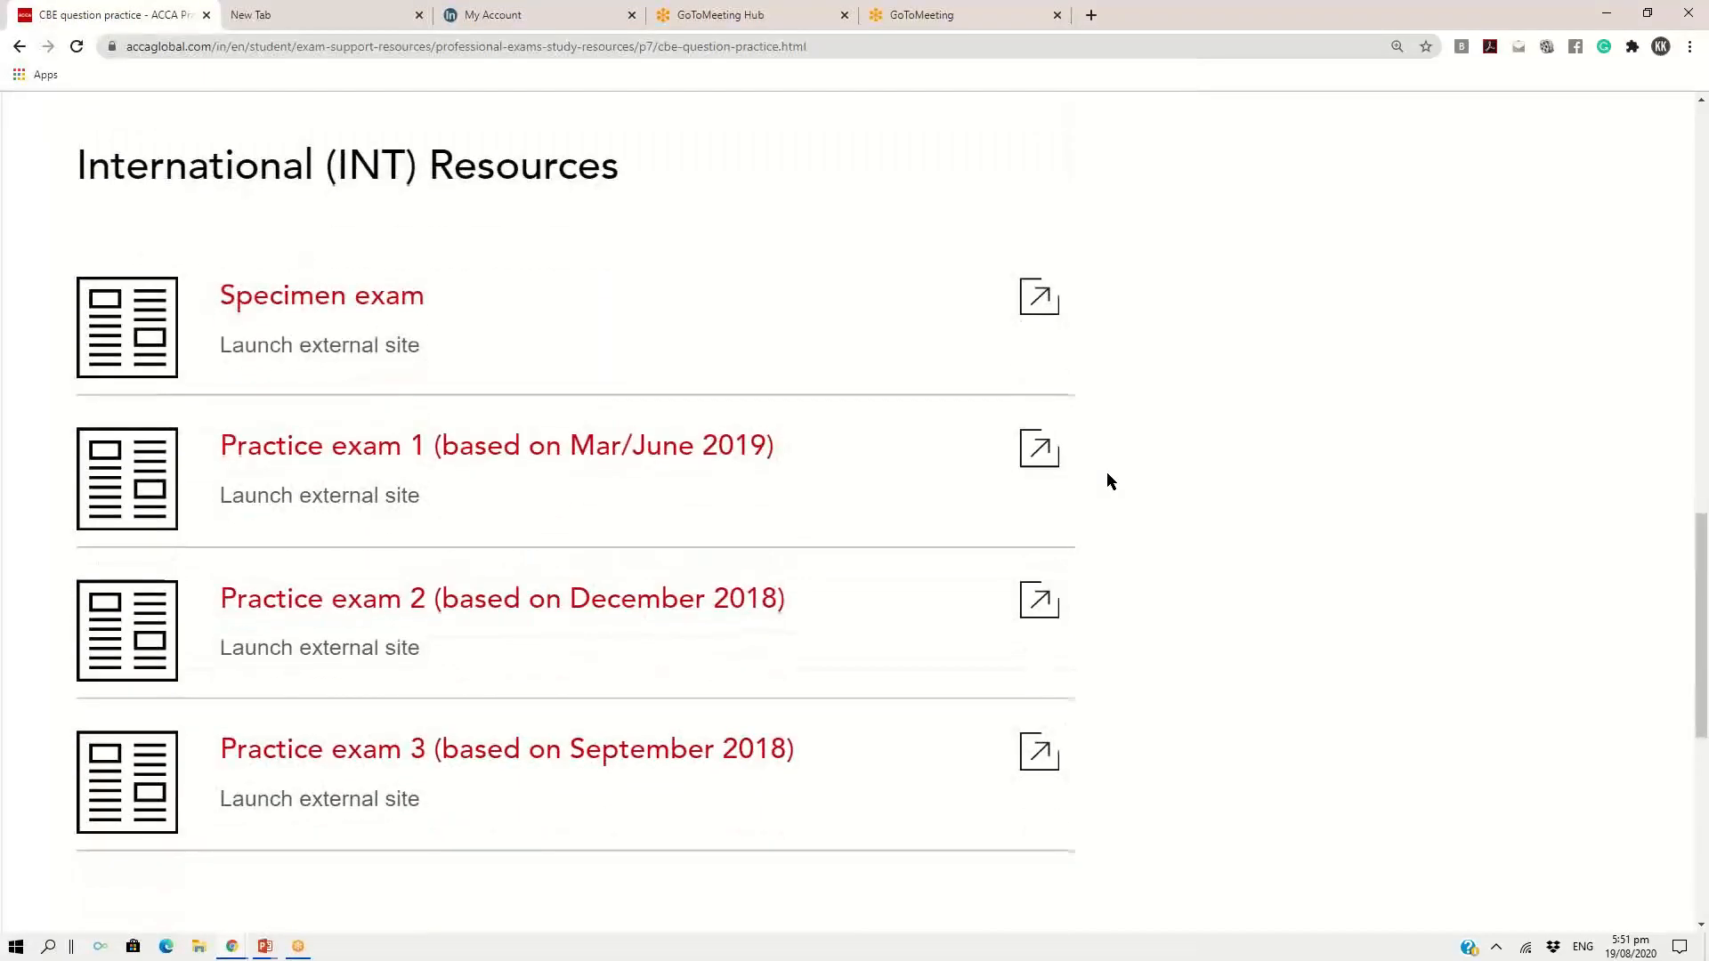
pyautogui.scroll(-1, 1109, 476)
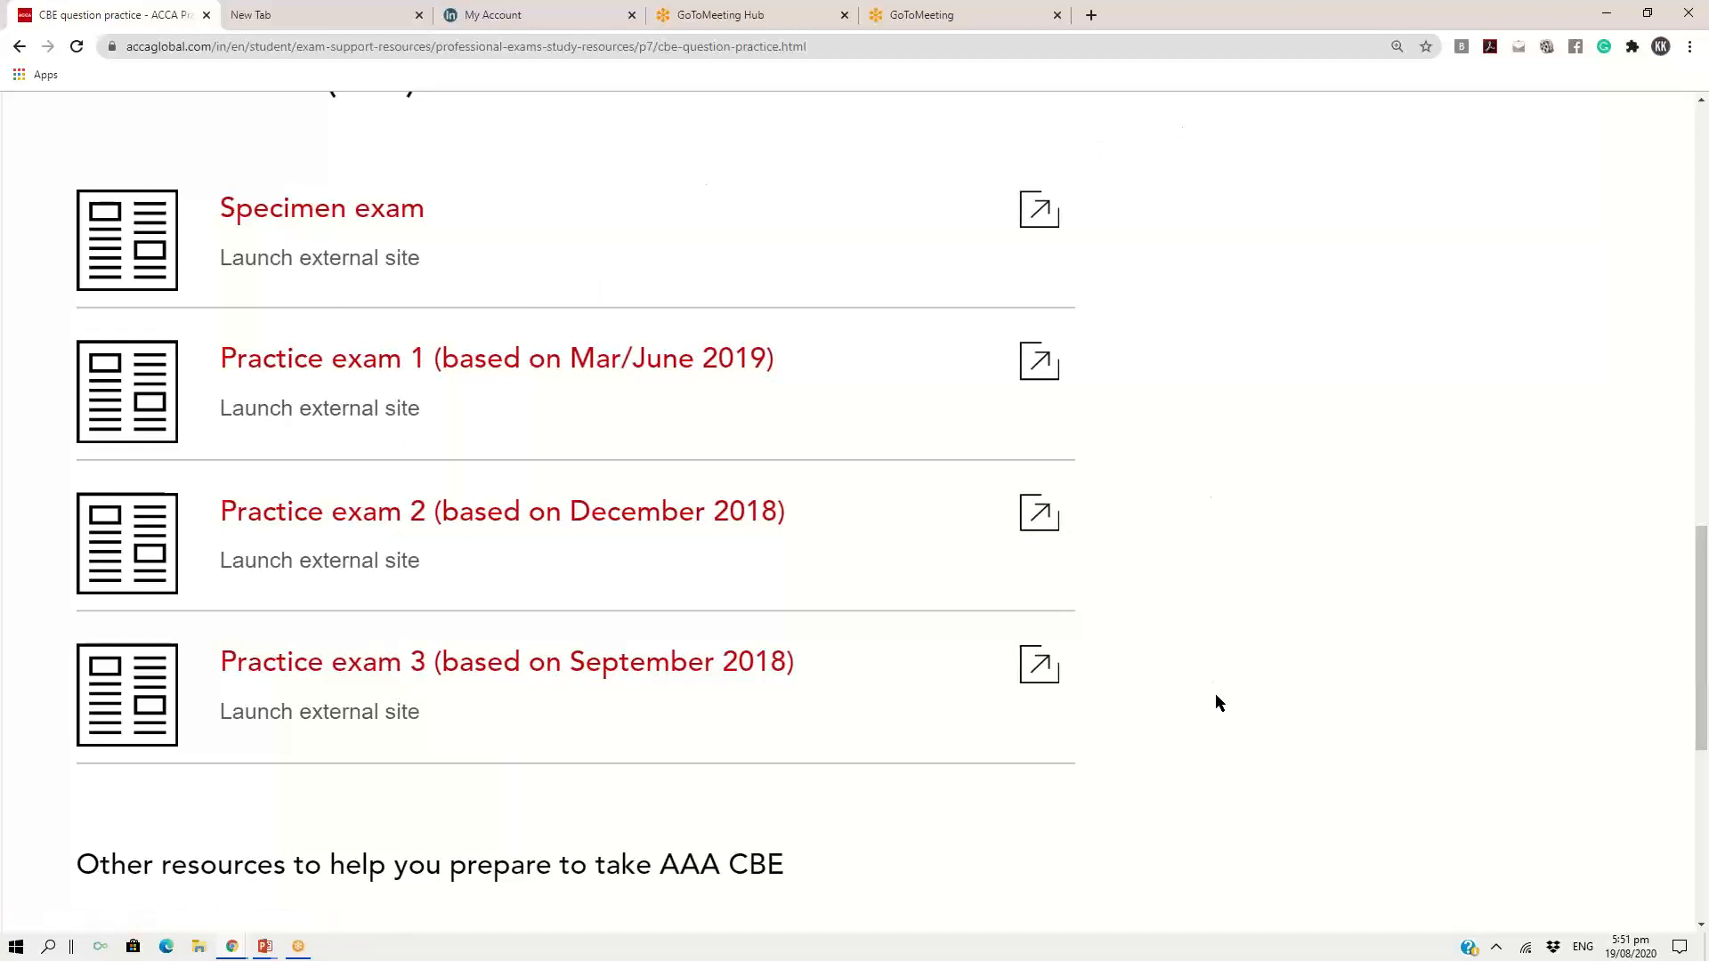
pyautogui.click(681, 671)
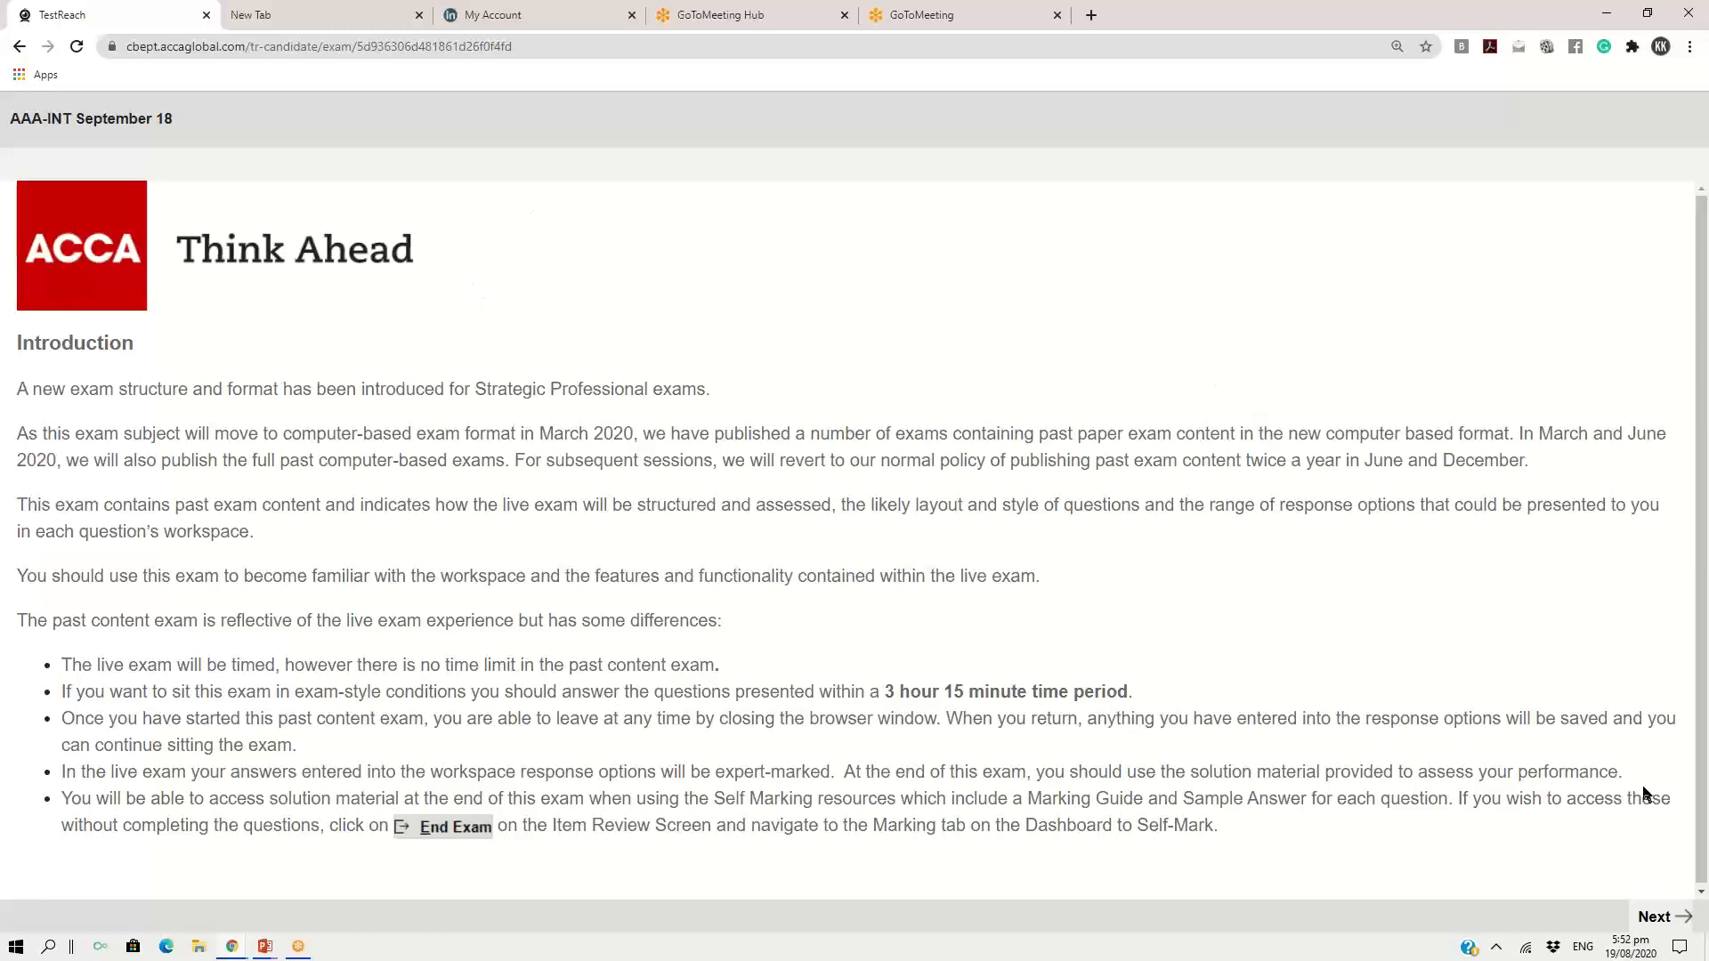
pyautogui.click(1658, 917)
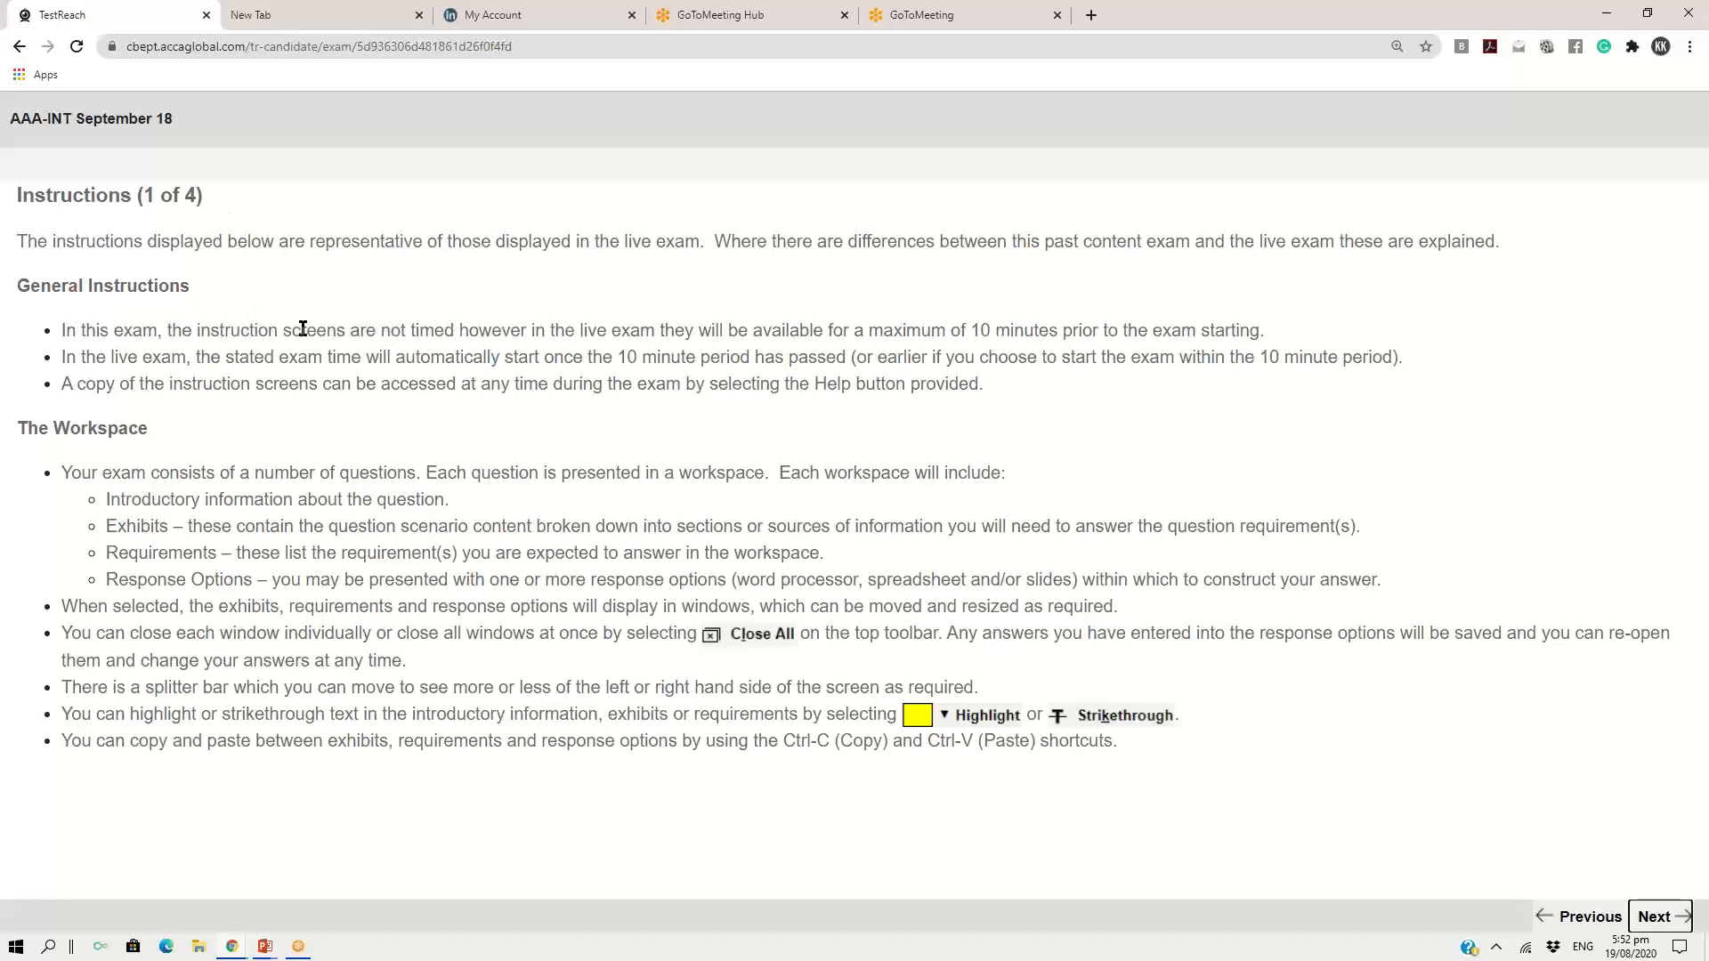
# Read the general instructions, marking the lines on instruction screen timing and automatic exam start, and the heading "The Workspace"
pyautogui.moveTo(171, 330); pyautogui.dragTo(1269, 345)
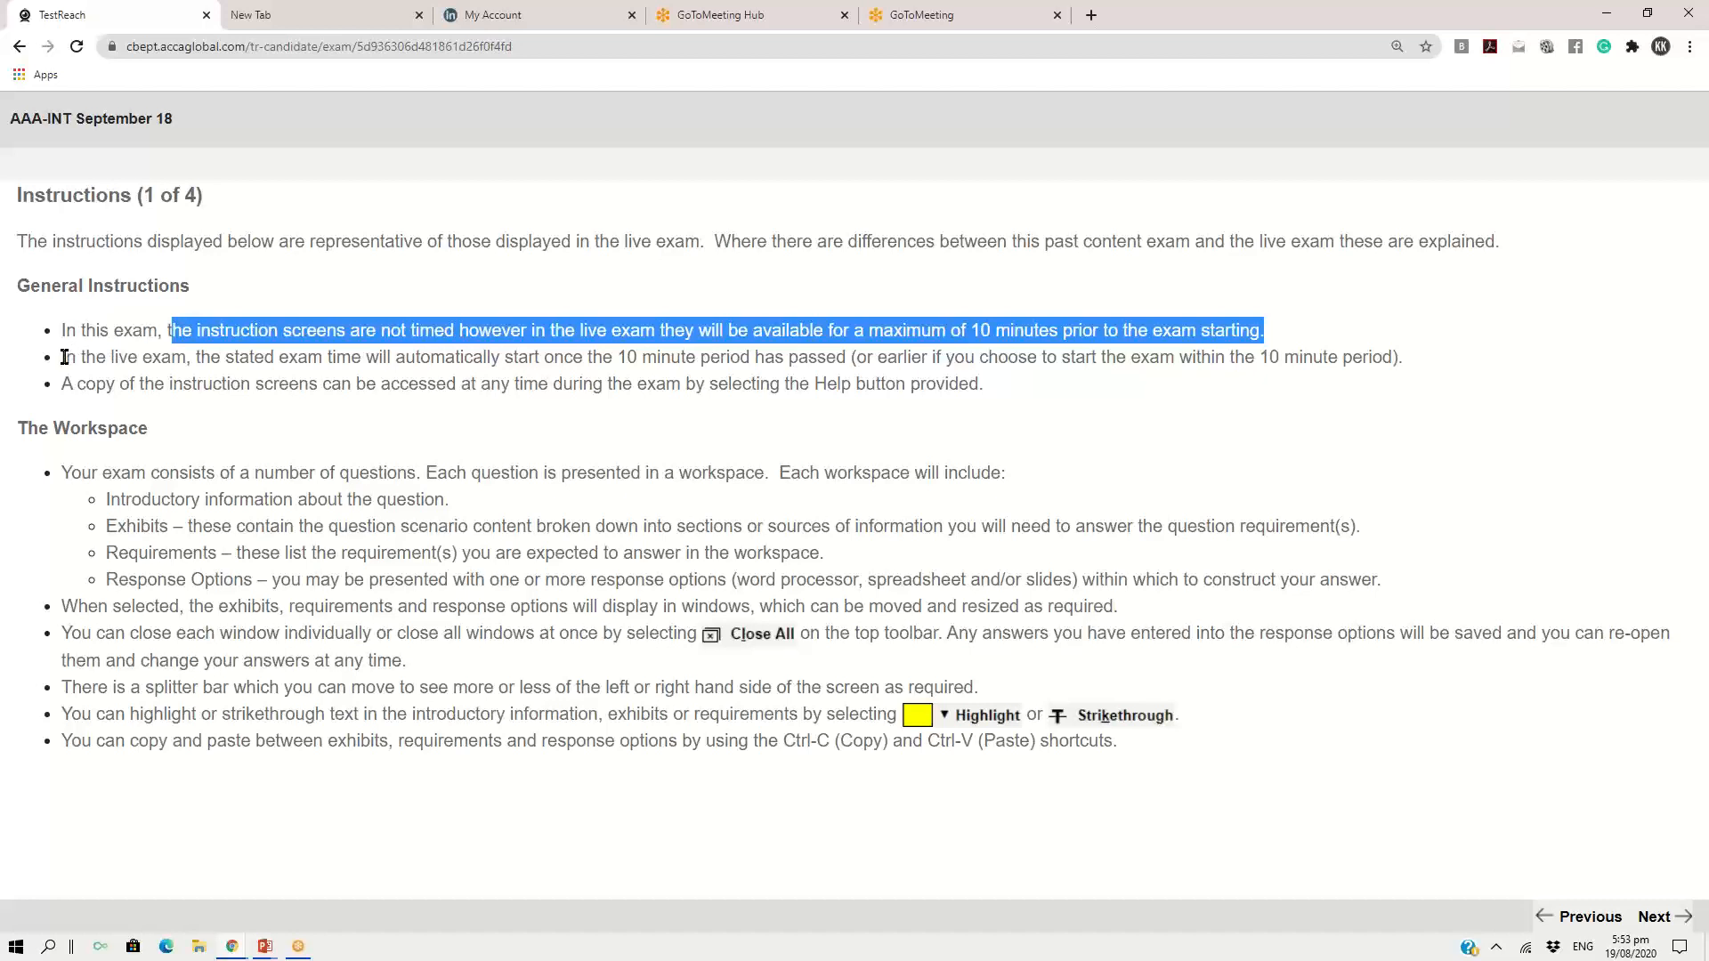
pyautogui.moveTo(64, 357); pyautogui.dragTo(844, 374)
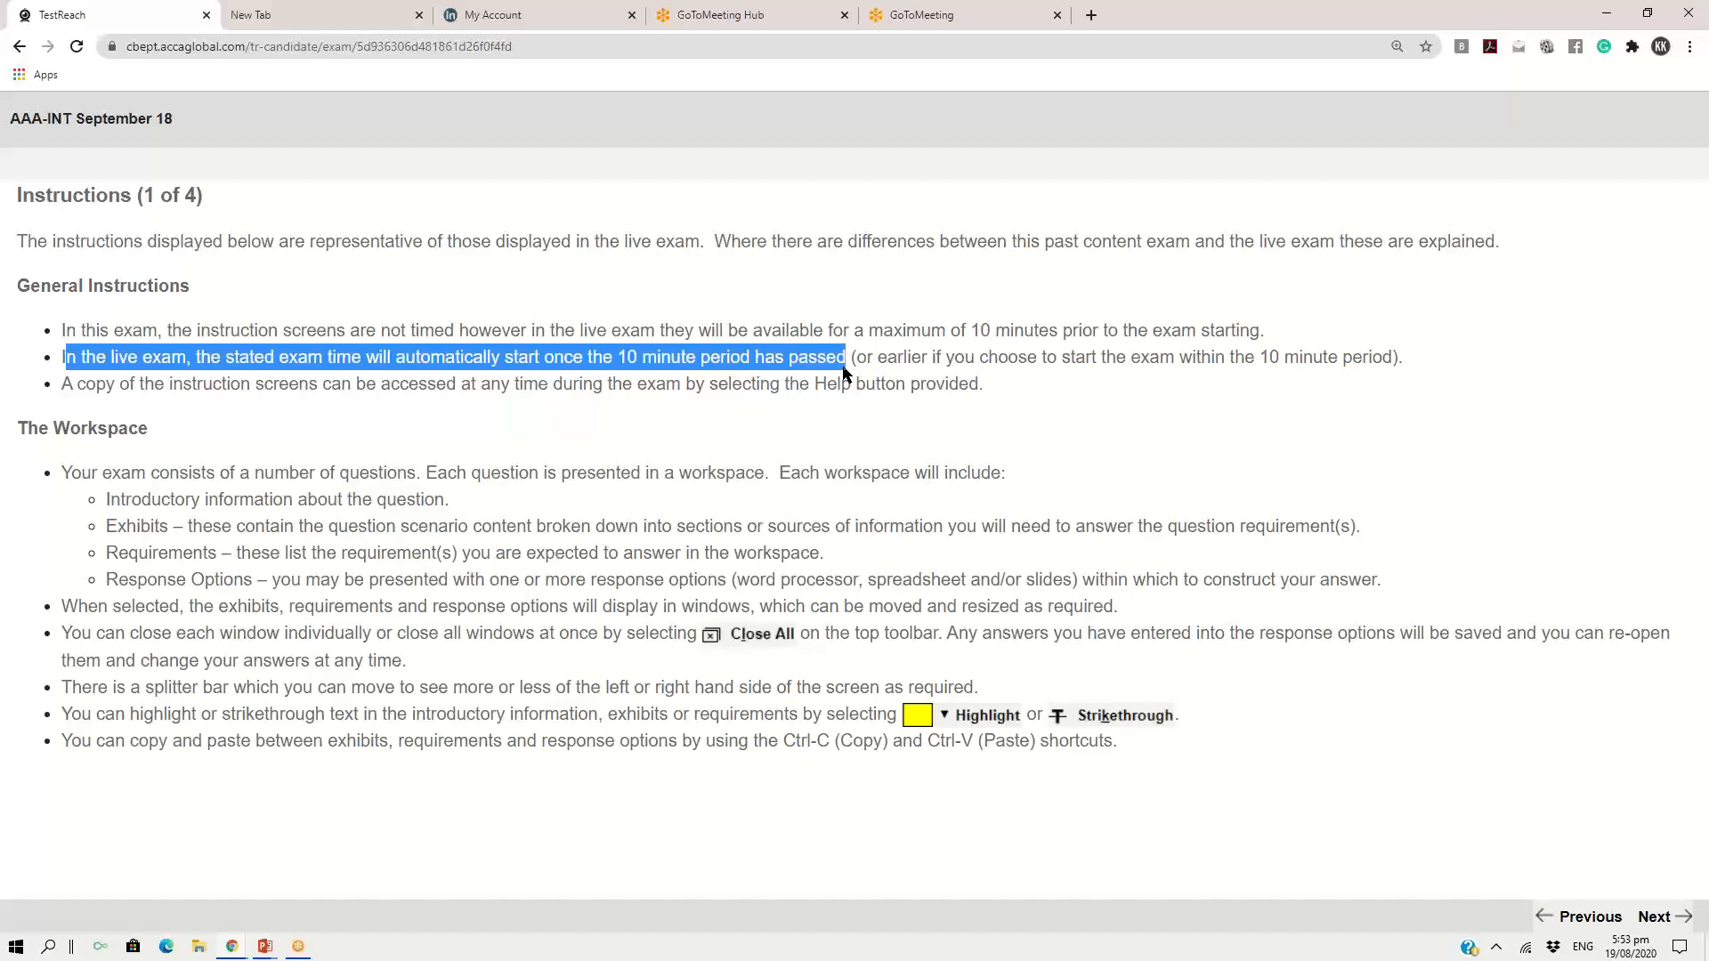
pyautogui.moveTo(844, 372); pyautogui.dragTo(847, 365)
pyautogui.moveTo(16, 429); pyautogui.dragTo(155, 438)
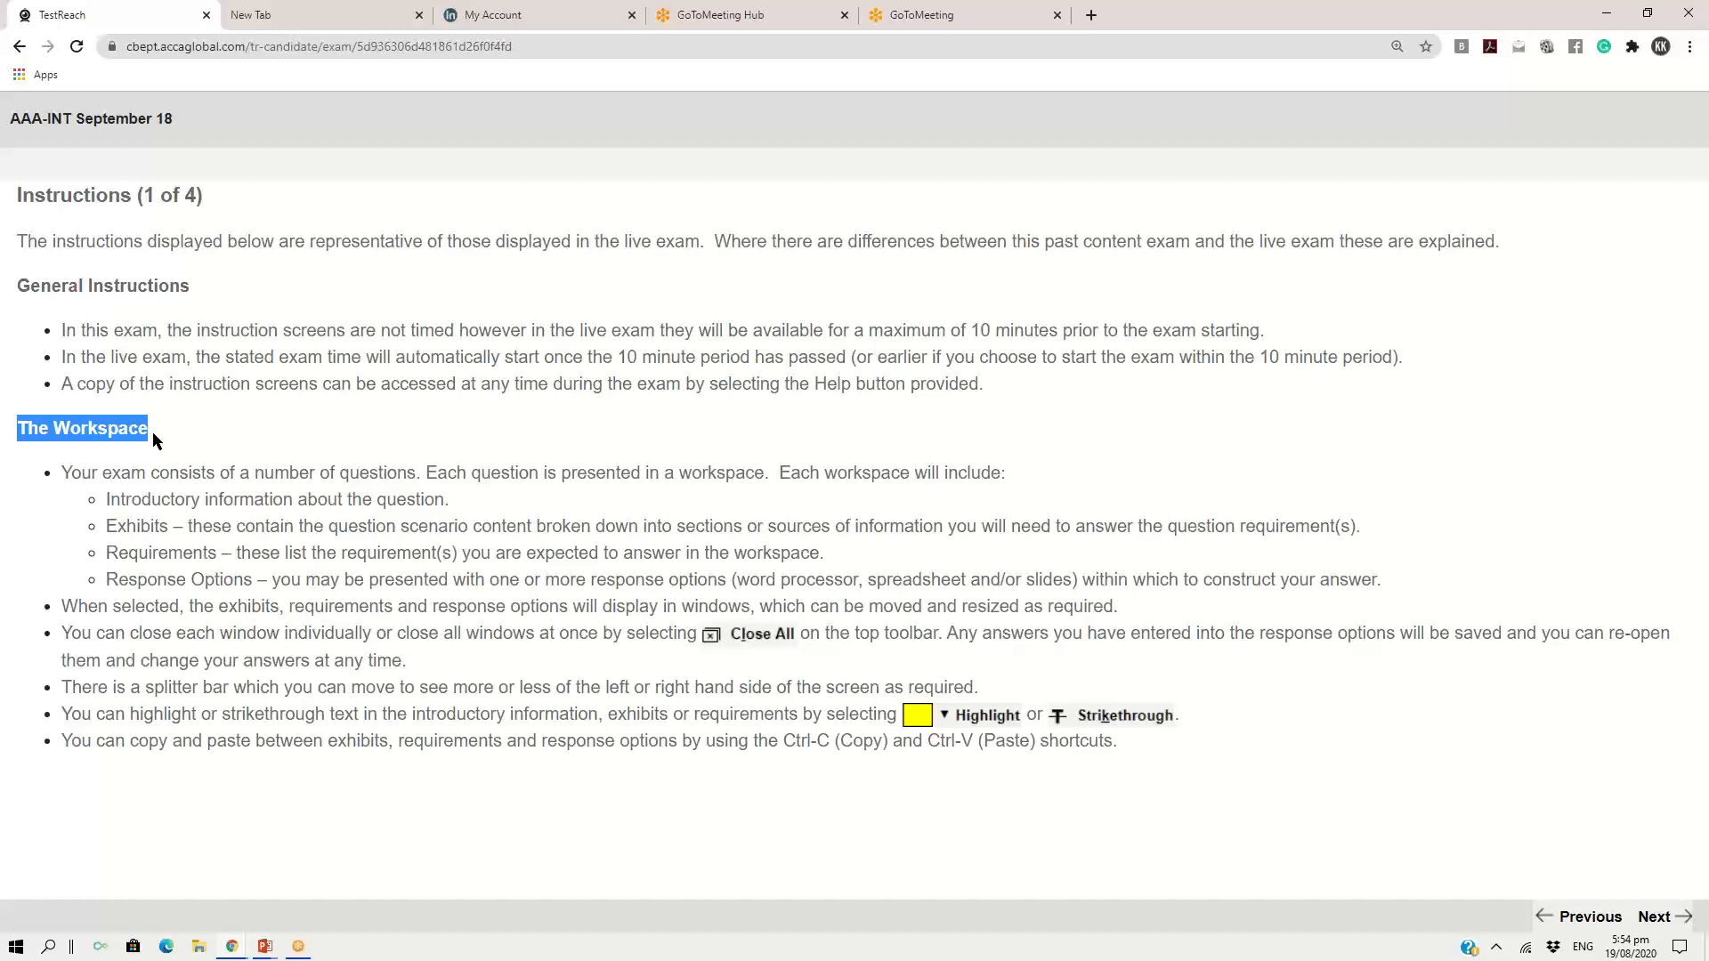
# Page through instructions 2 to 4 and the note on PDF exhibit differences to reach the Exam Summary
pyautogui.click(1657, 922)
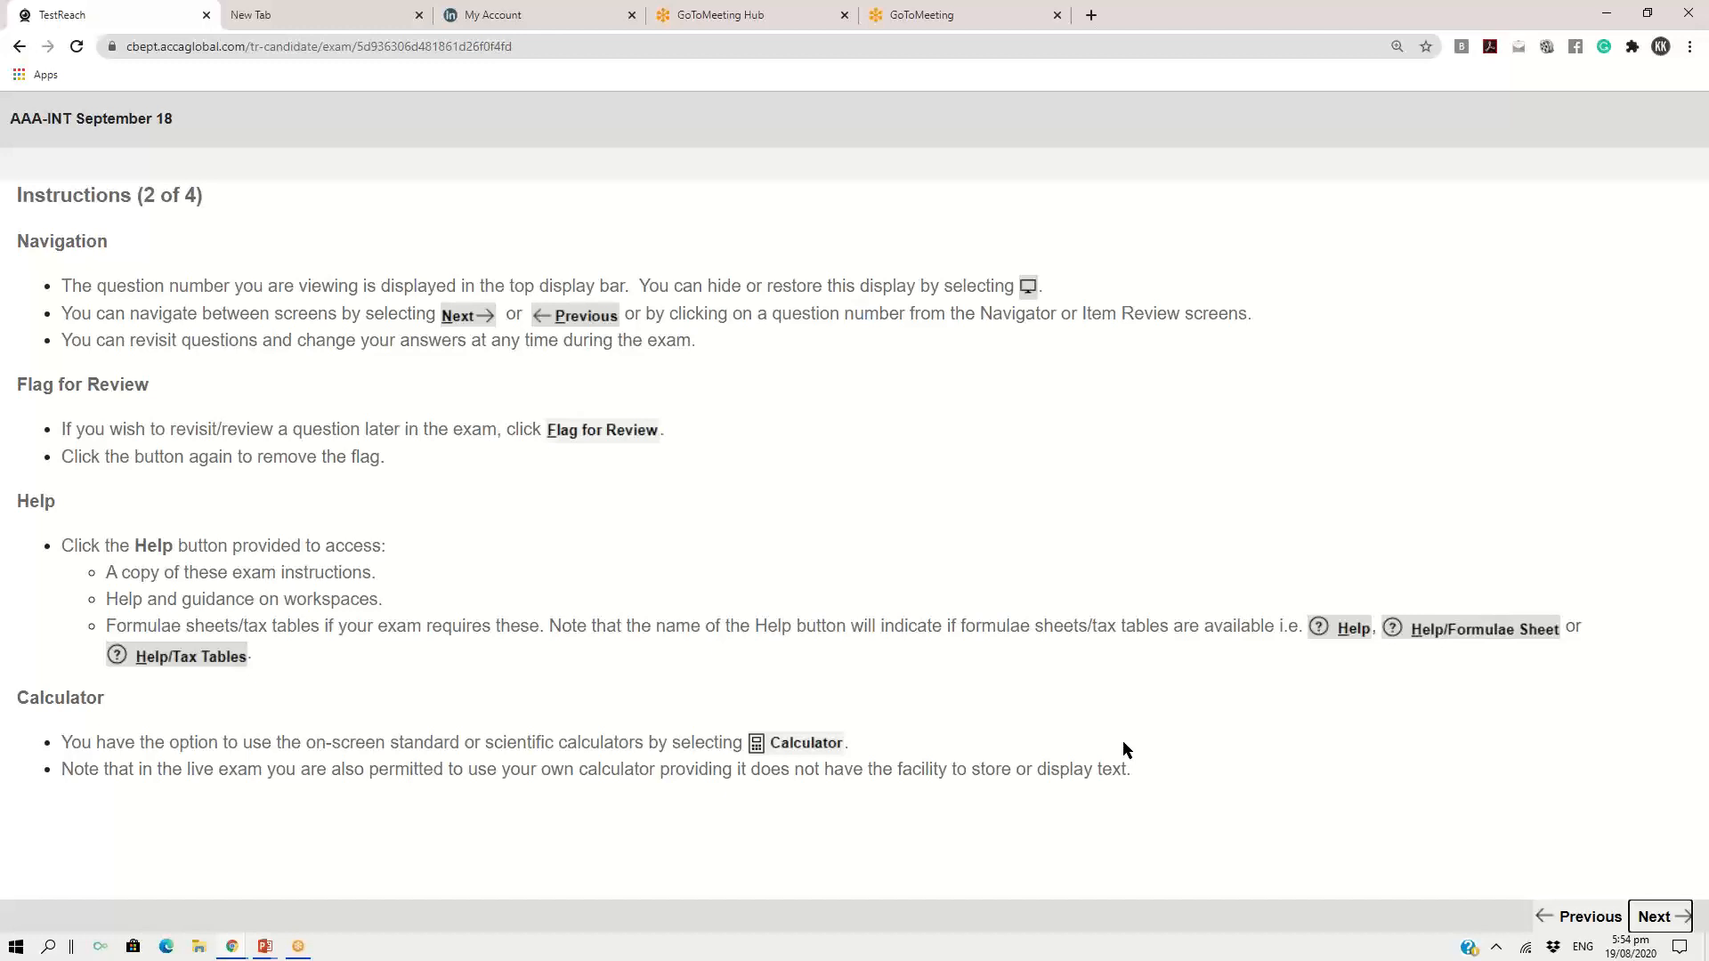
pyautogui.click(1648, 920)
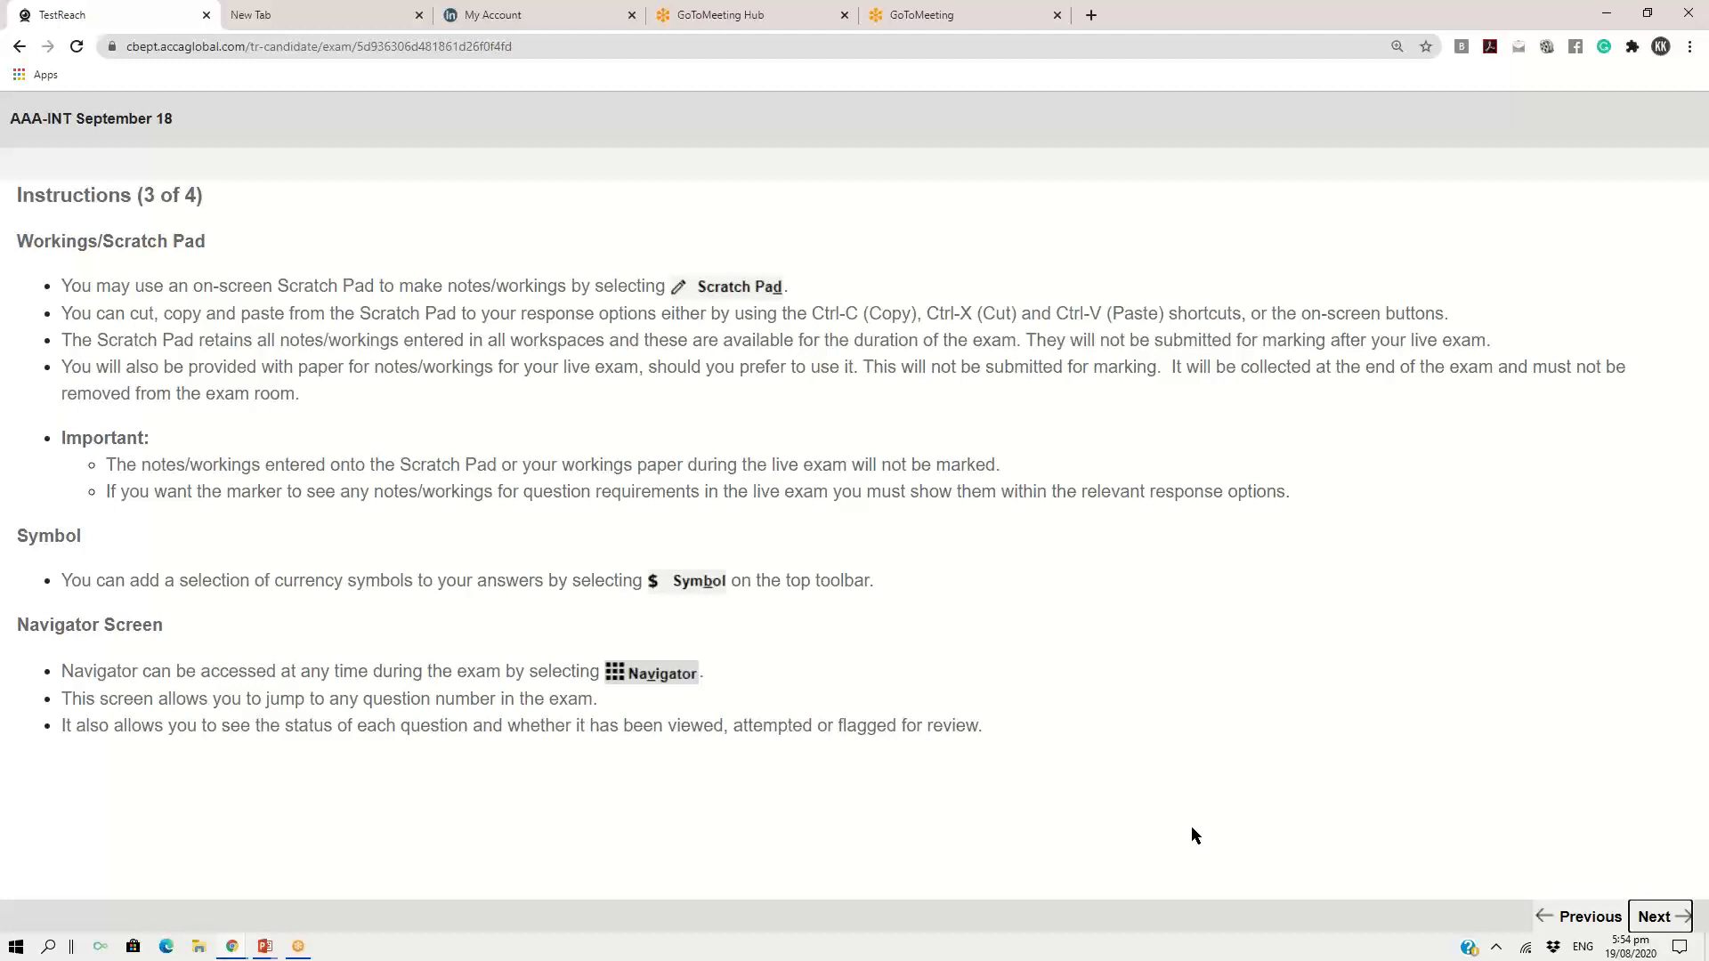
pyautogui.click(1658, 922)
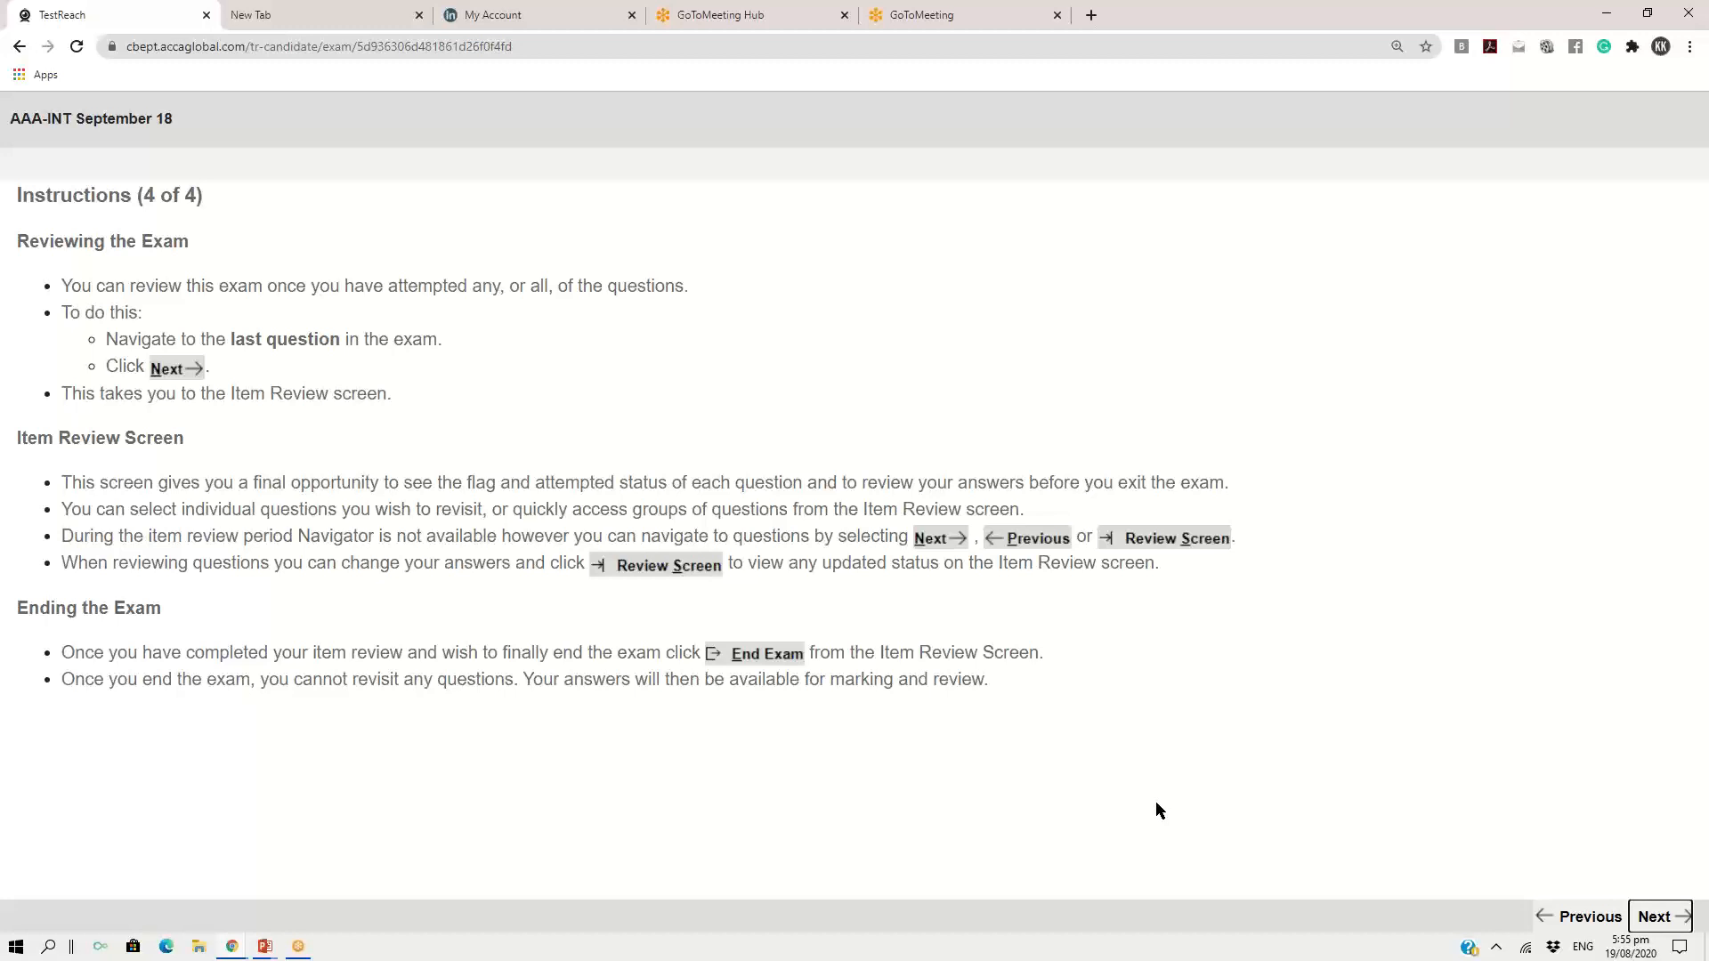
pyautogui.click(1661, 920)
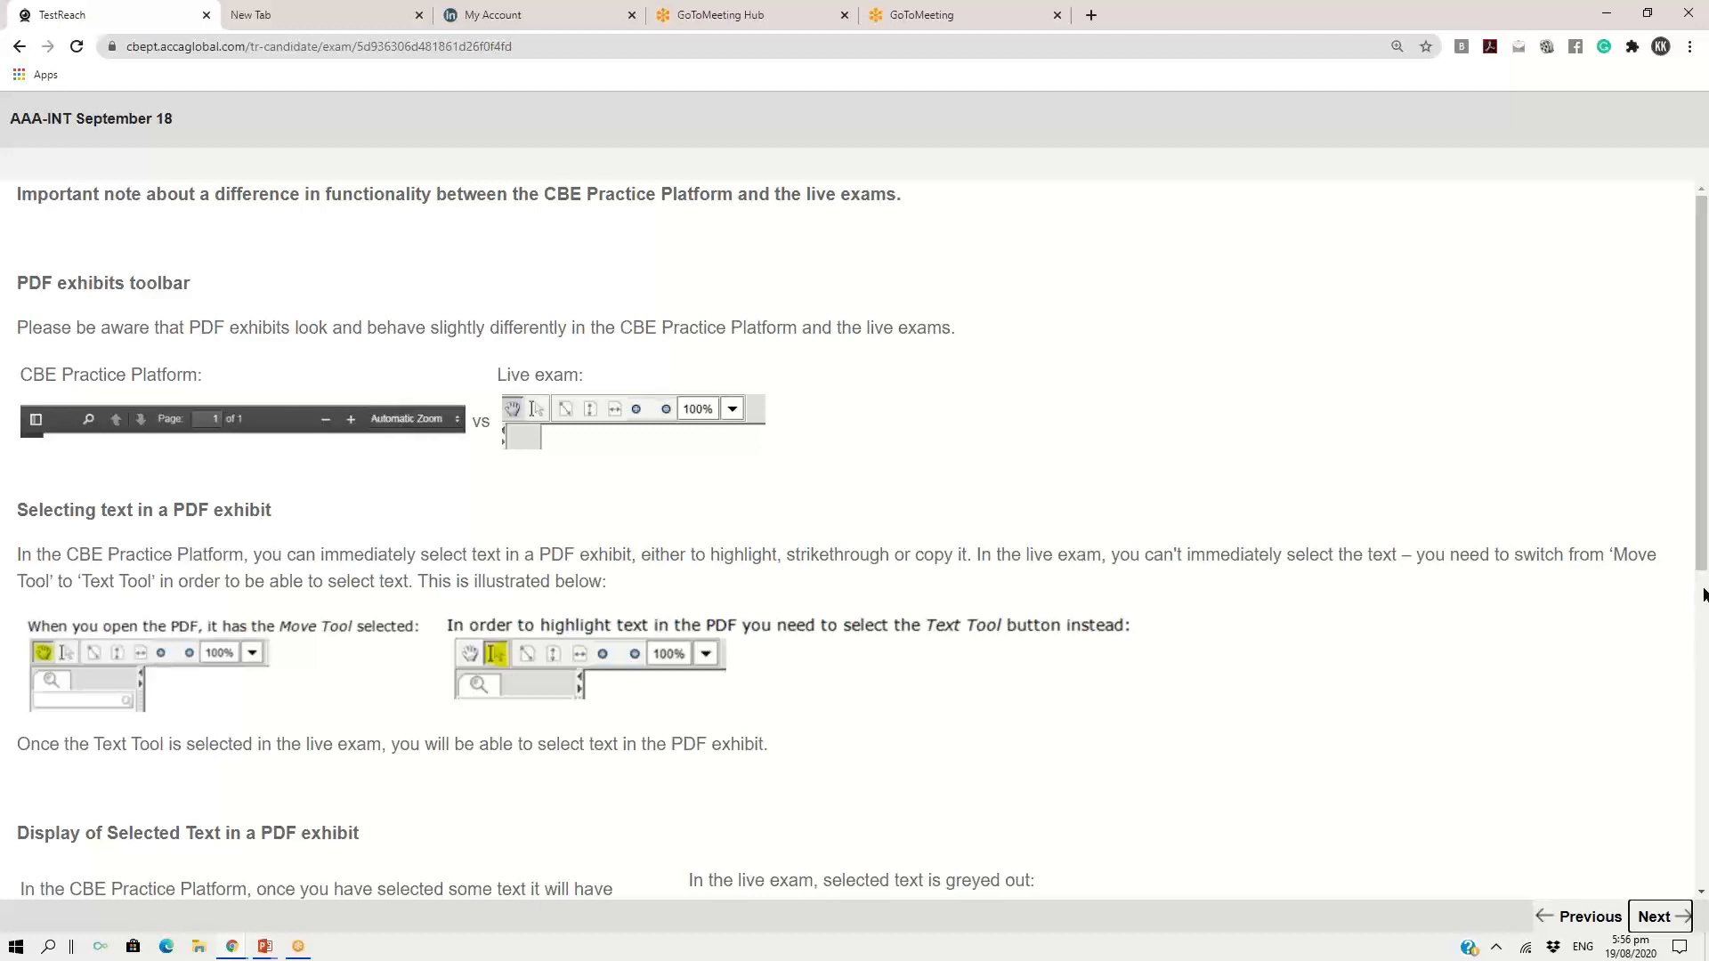
pyautogui.moveTo(1704, 583); pyautogui.dragTo(1704, 890)
pyautogui.click(1657, 917)
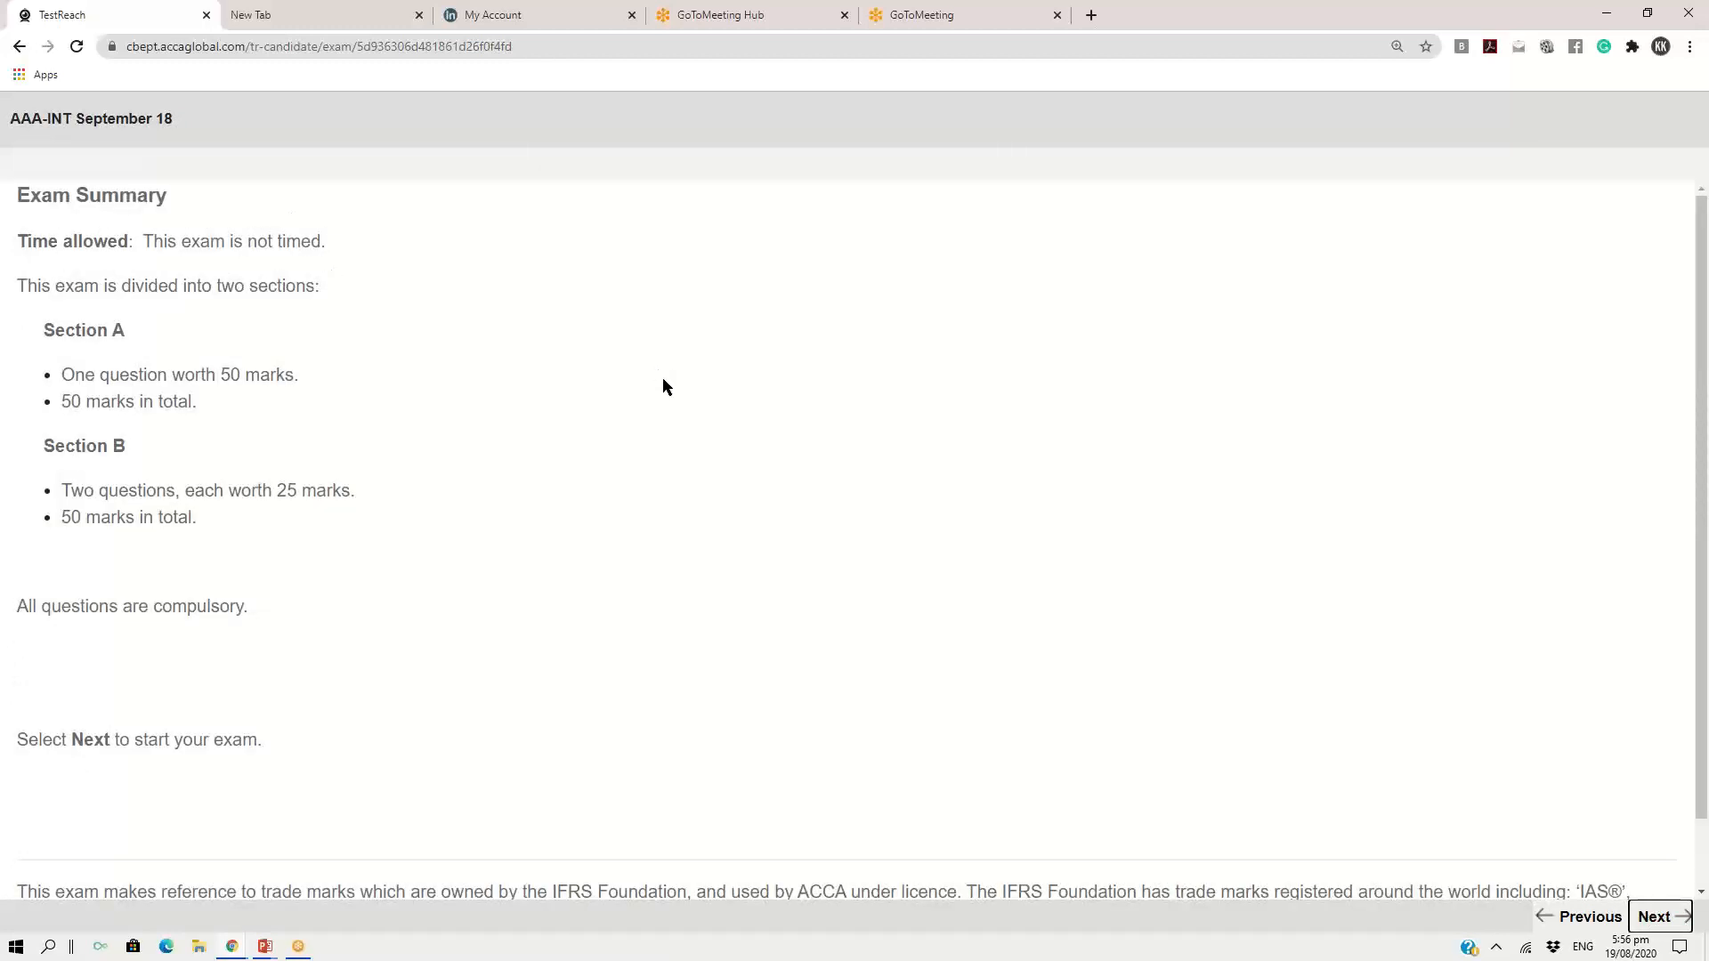
# Read the Exam Summary, marking the question and mark allocations for Section A and Section B
pyautogui.hotkey('ctrl', '+')
pyautogui.hotkey('ctrl', '+')
pyautogui.hotkey('ctrl', '+')
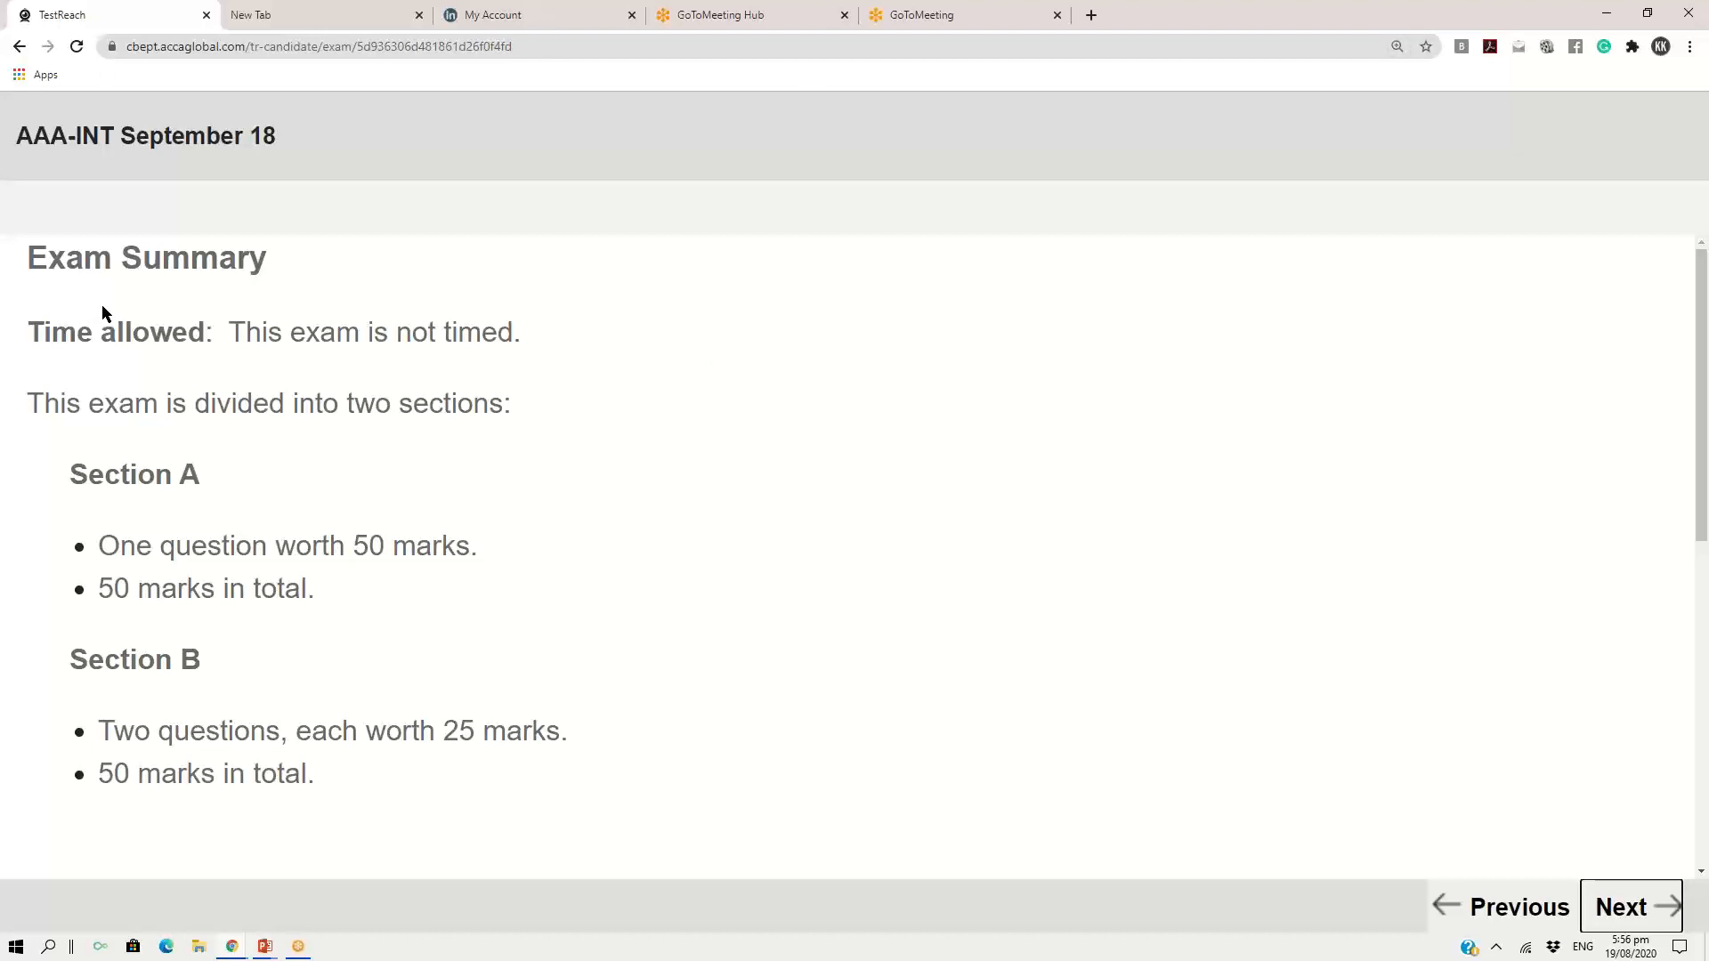
pyautogui.click(113, 545)
pyautogui.moveTo(114, 544); pyautogui.dragTo(336, 604)
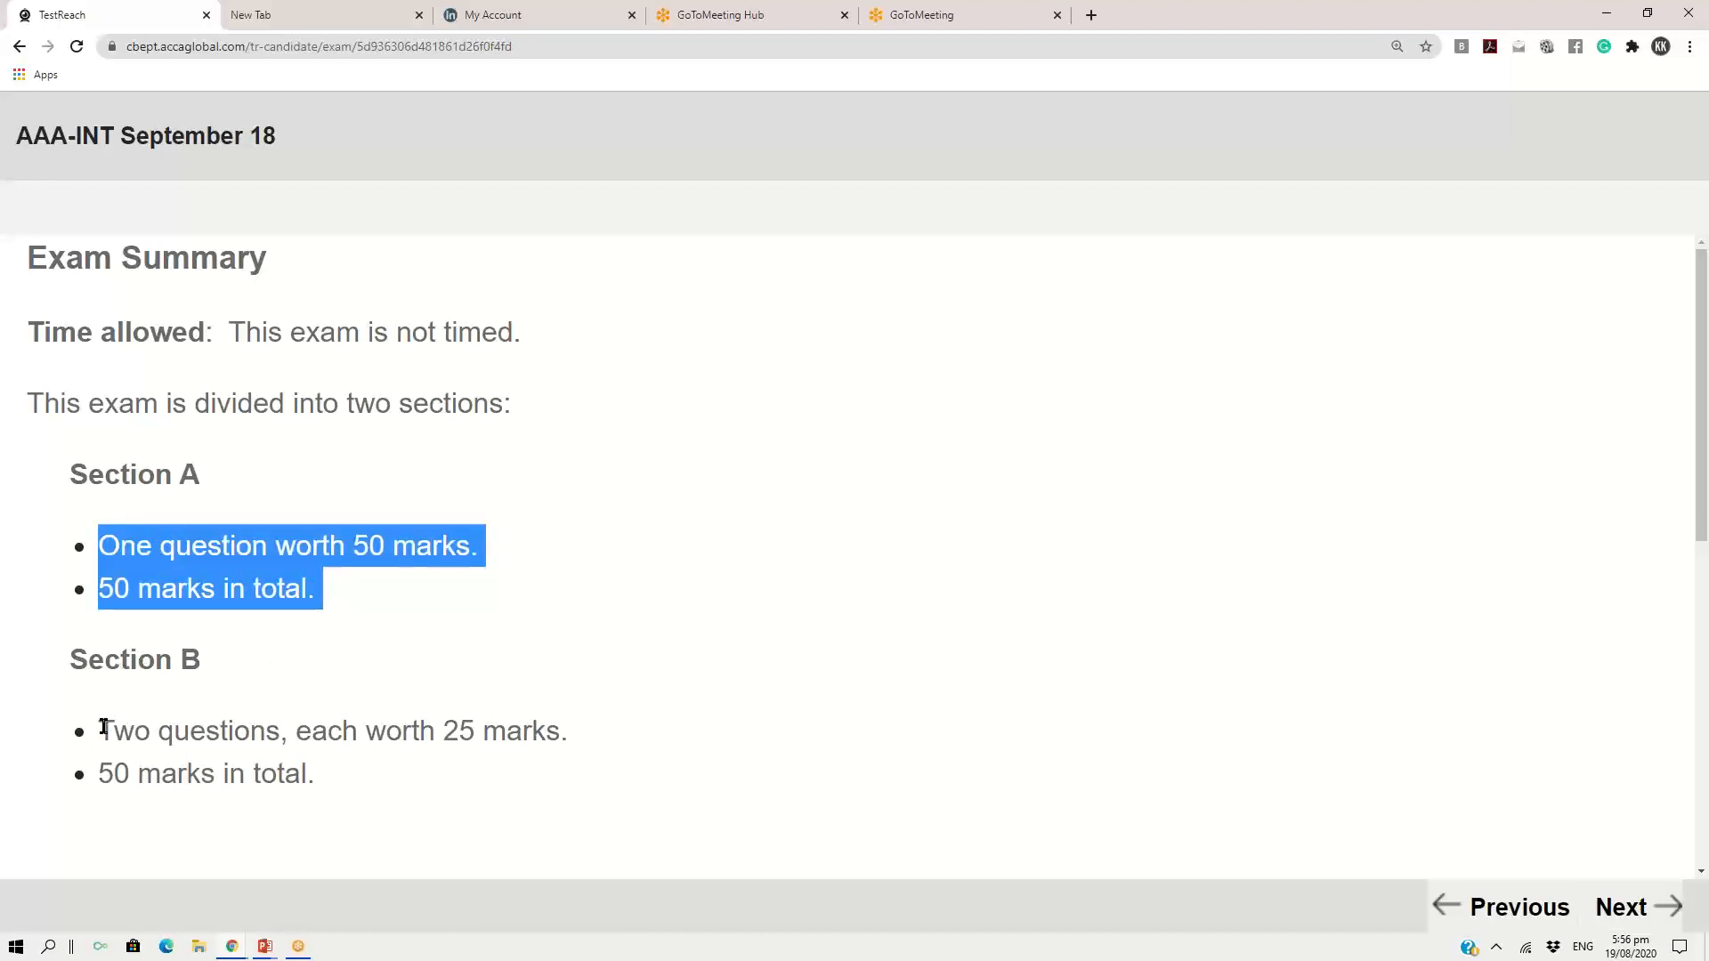
pyautogui.moveTo(100, 730); pyautogui.dragTo(312, 776)
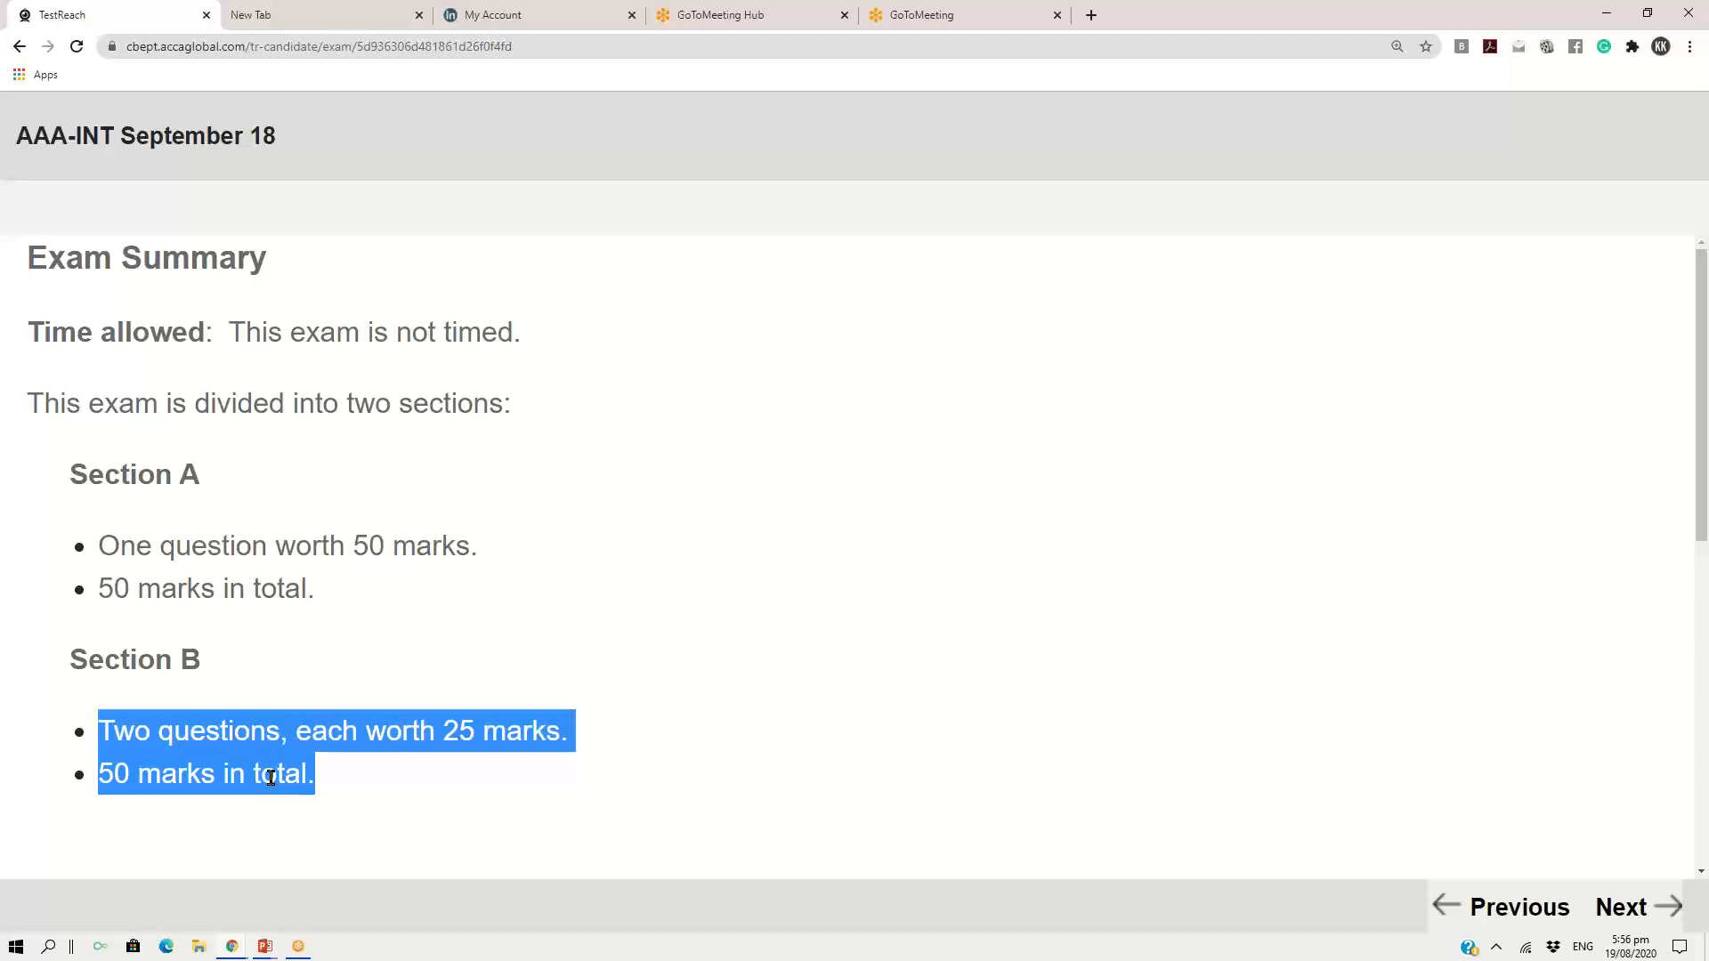
# Try to start the exam from the Exam Summary, reducing the page zoom so the whole summary fits
pyautogui.click(1636, 910)
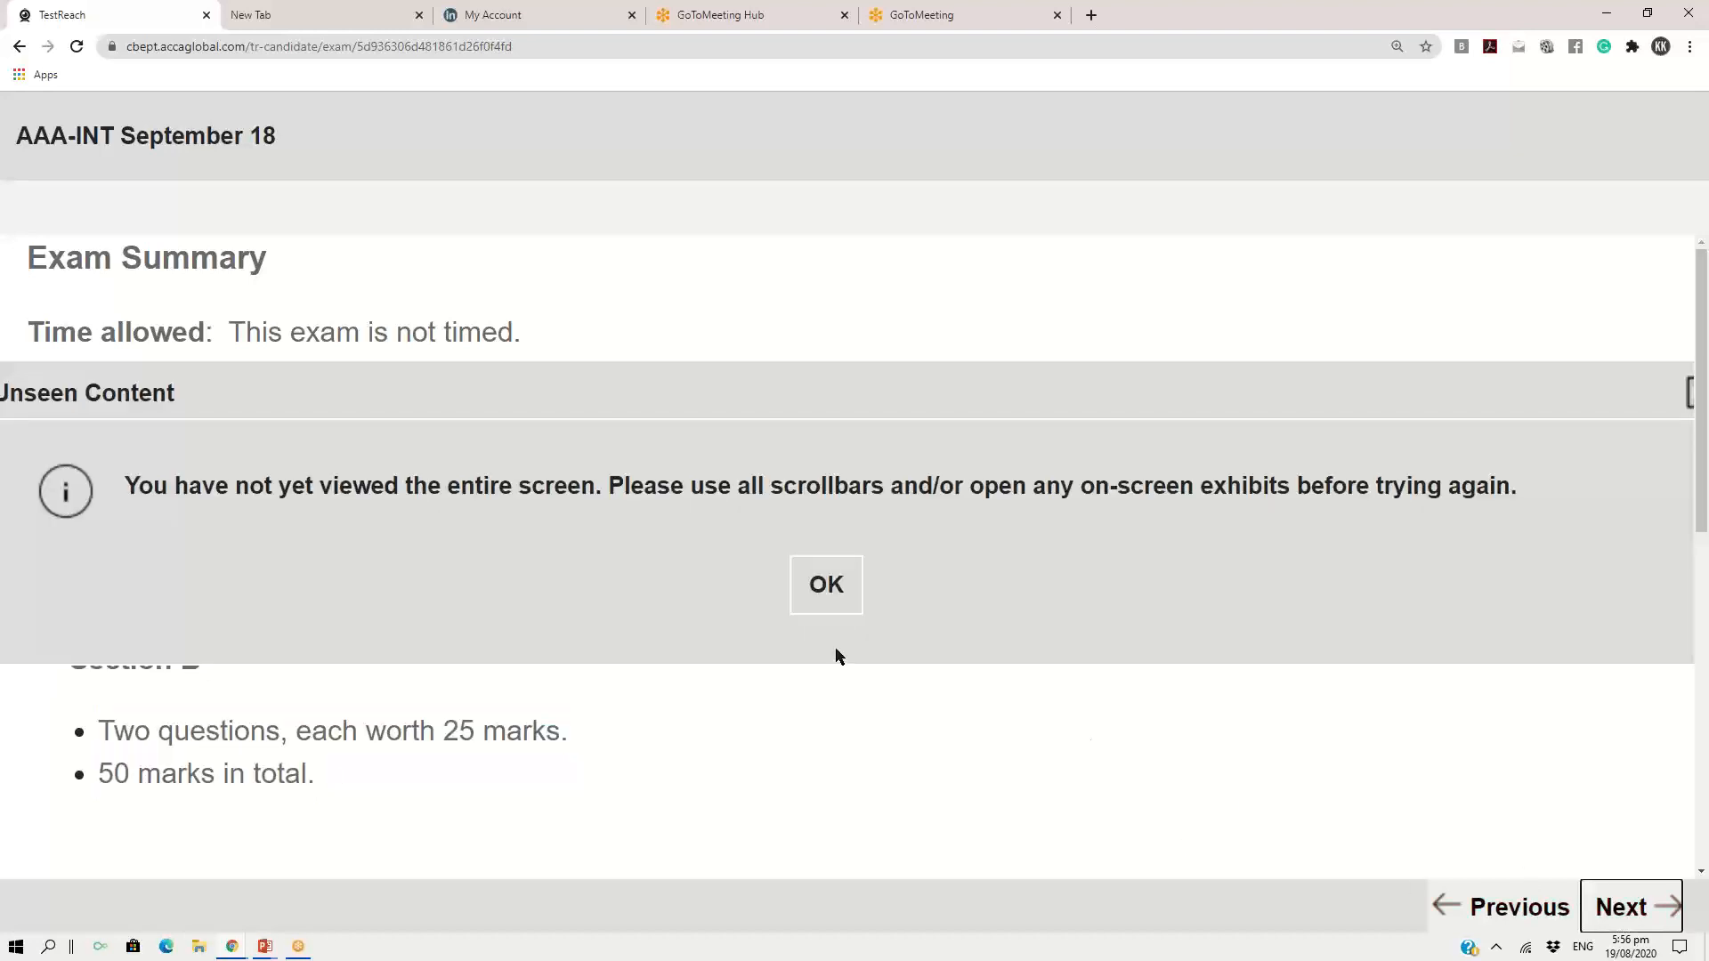
pyautogui.click(847, 585)
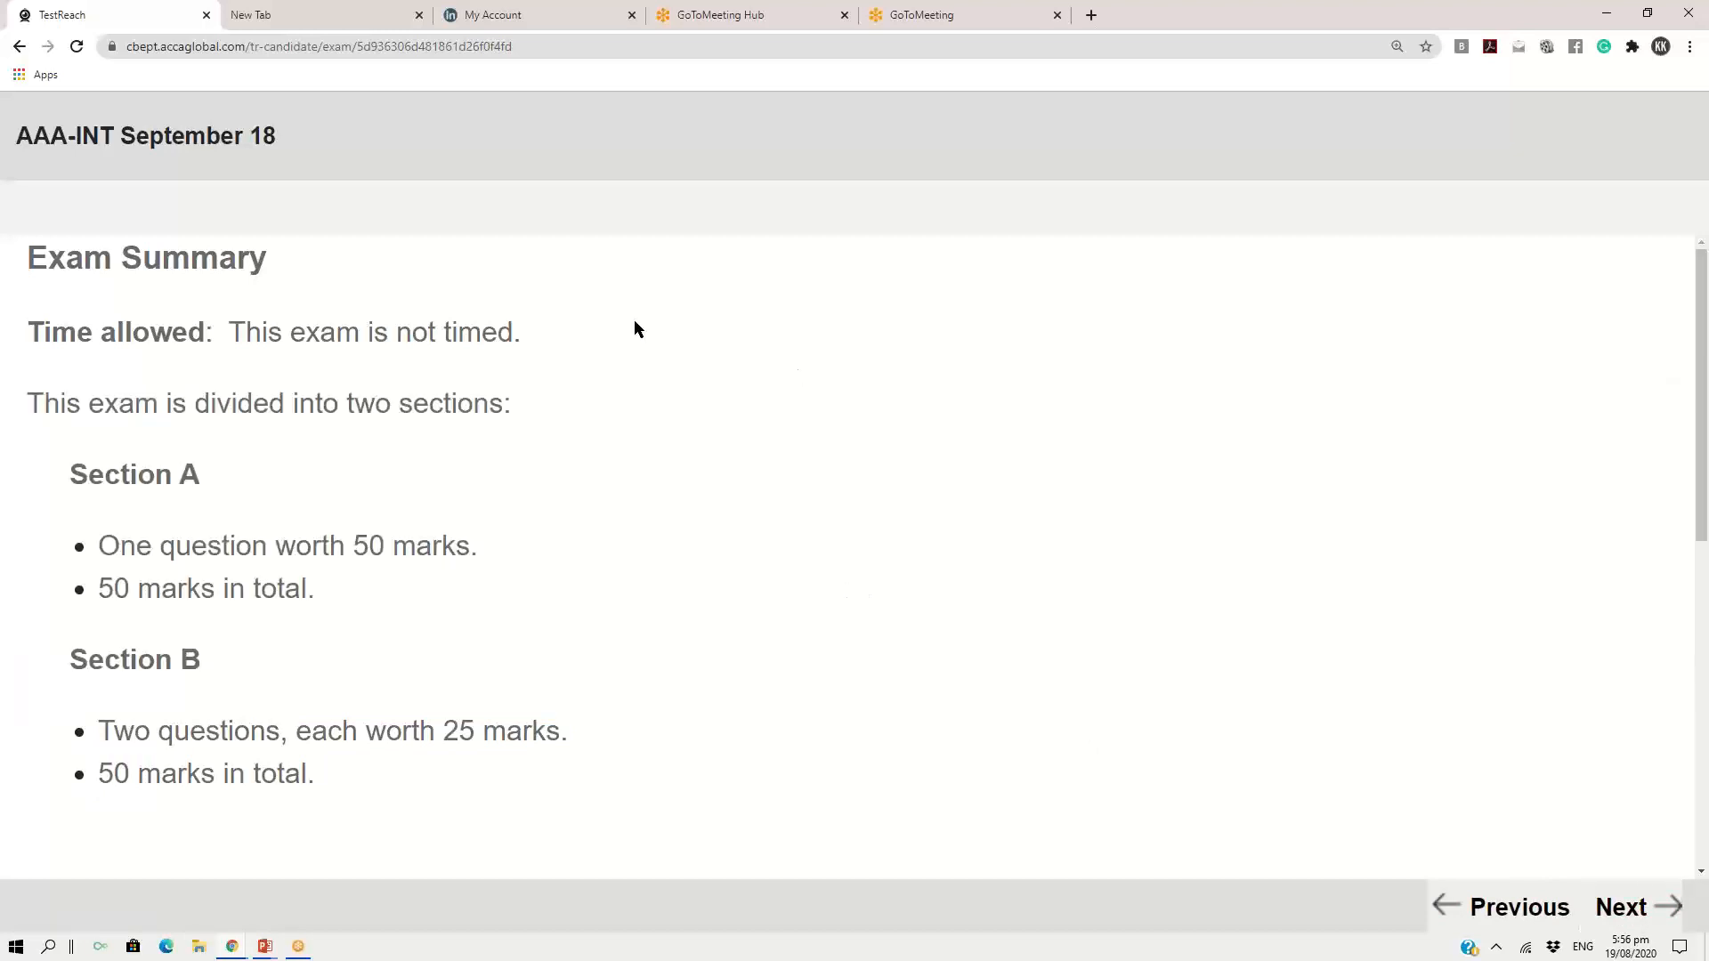
pyautogui.hotkey('ctrl', '-')
pyautogui.hotkey('ctrl', '-')
pyautogui.hotkey('ctrl', '-')
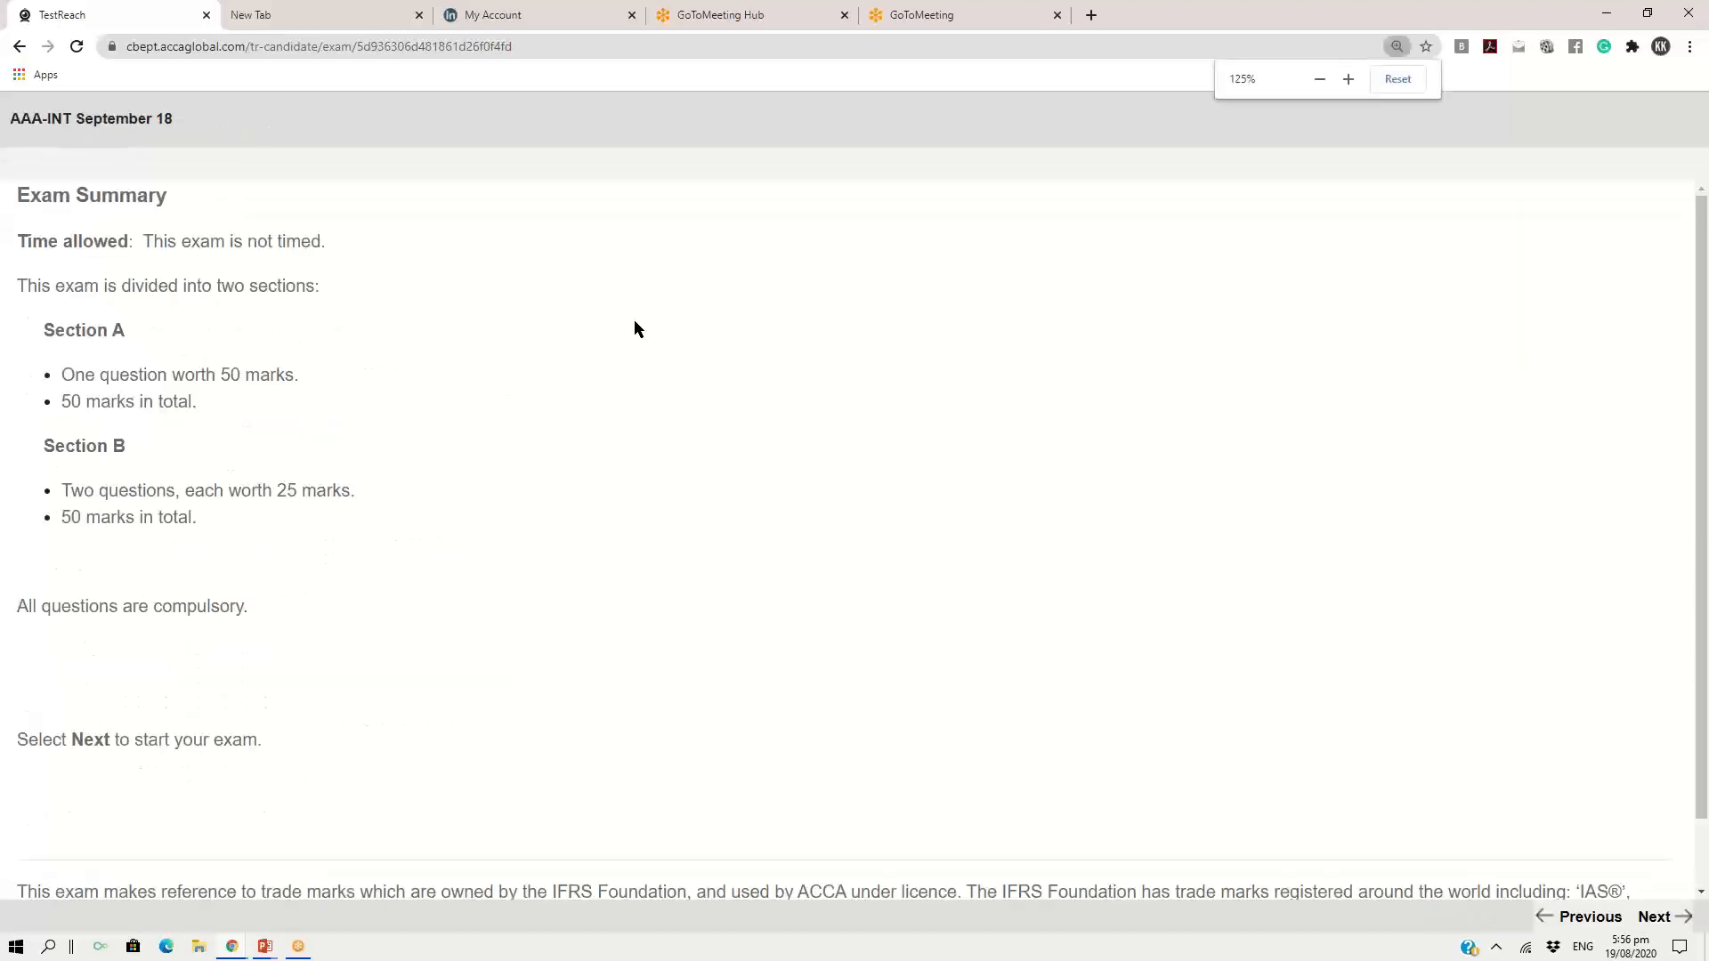
pyautogui.hotkey('ctrl', '-')
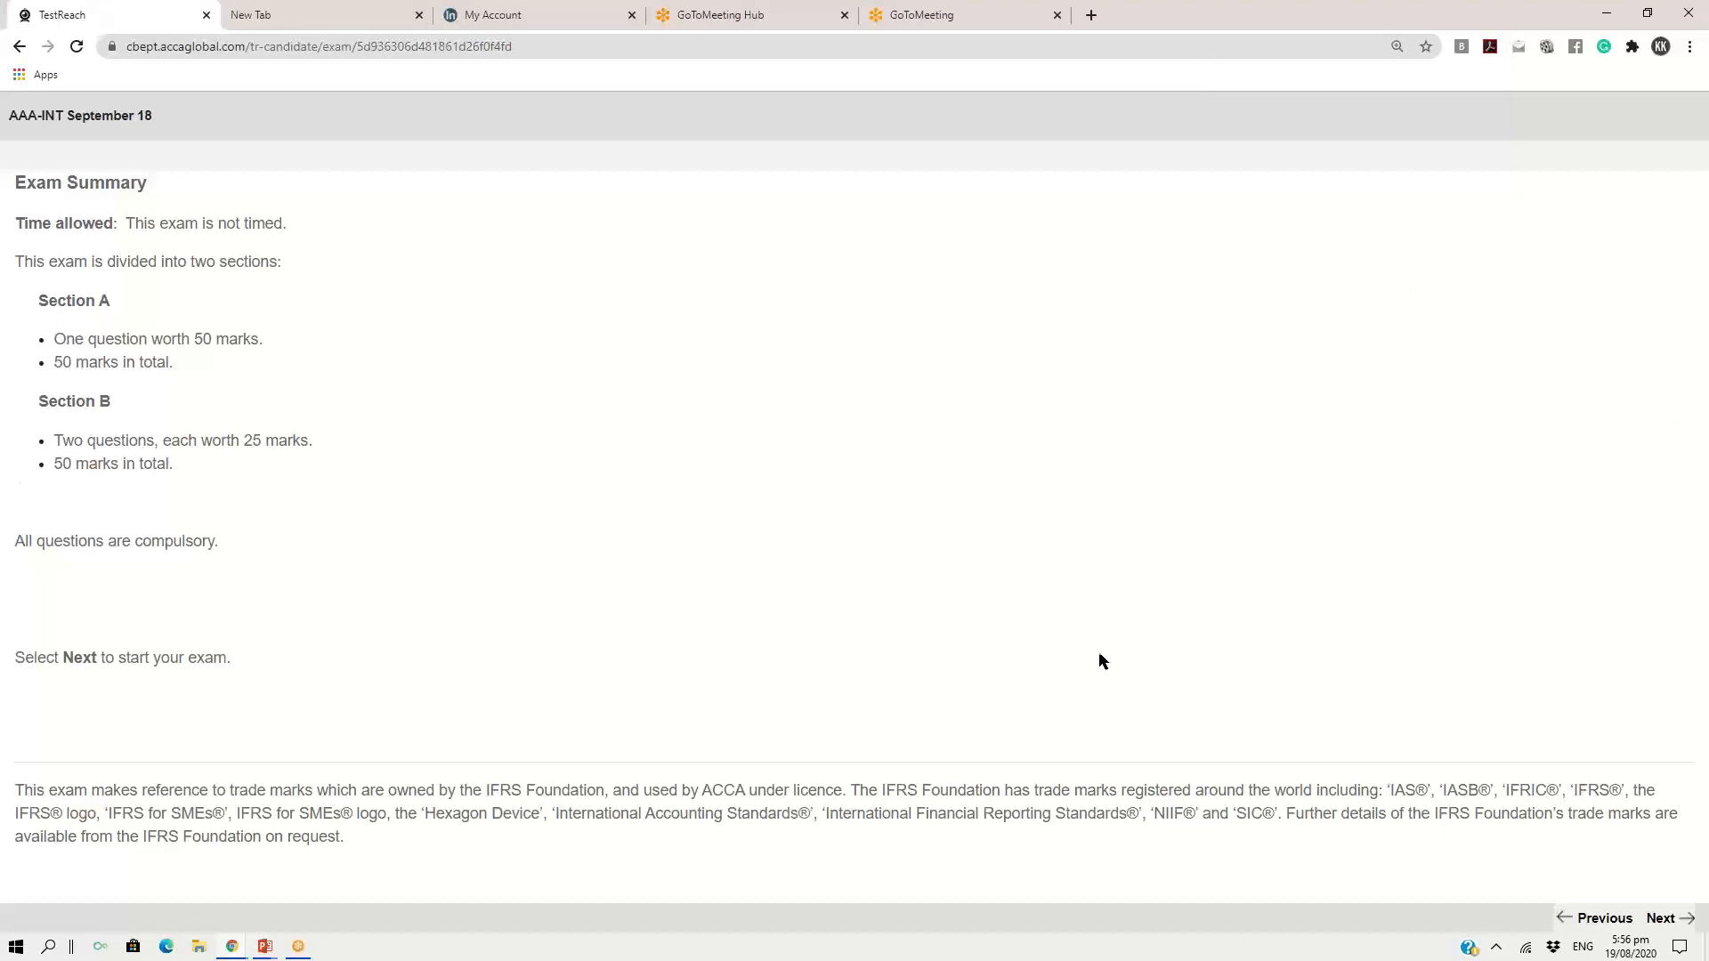
pyautogui.click(1689, 926)
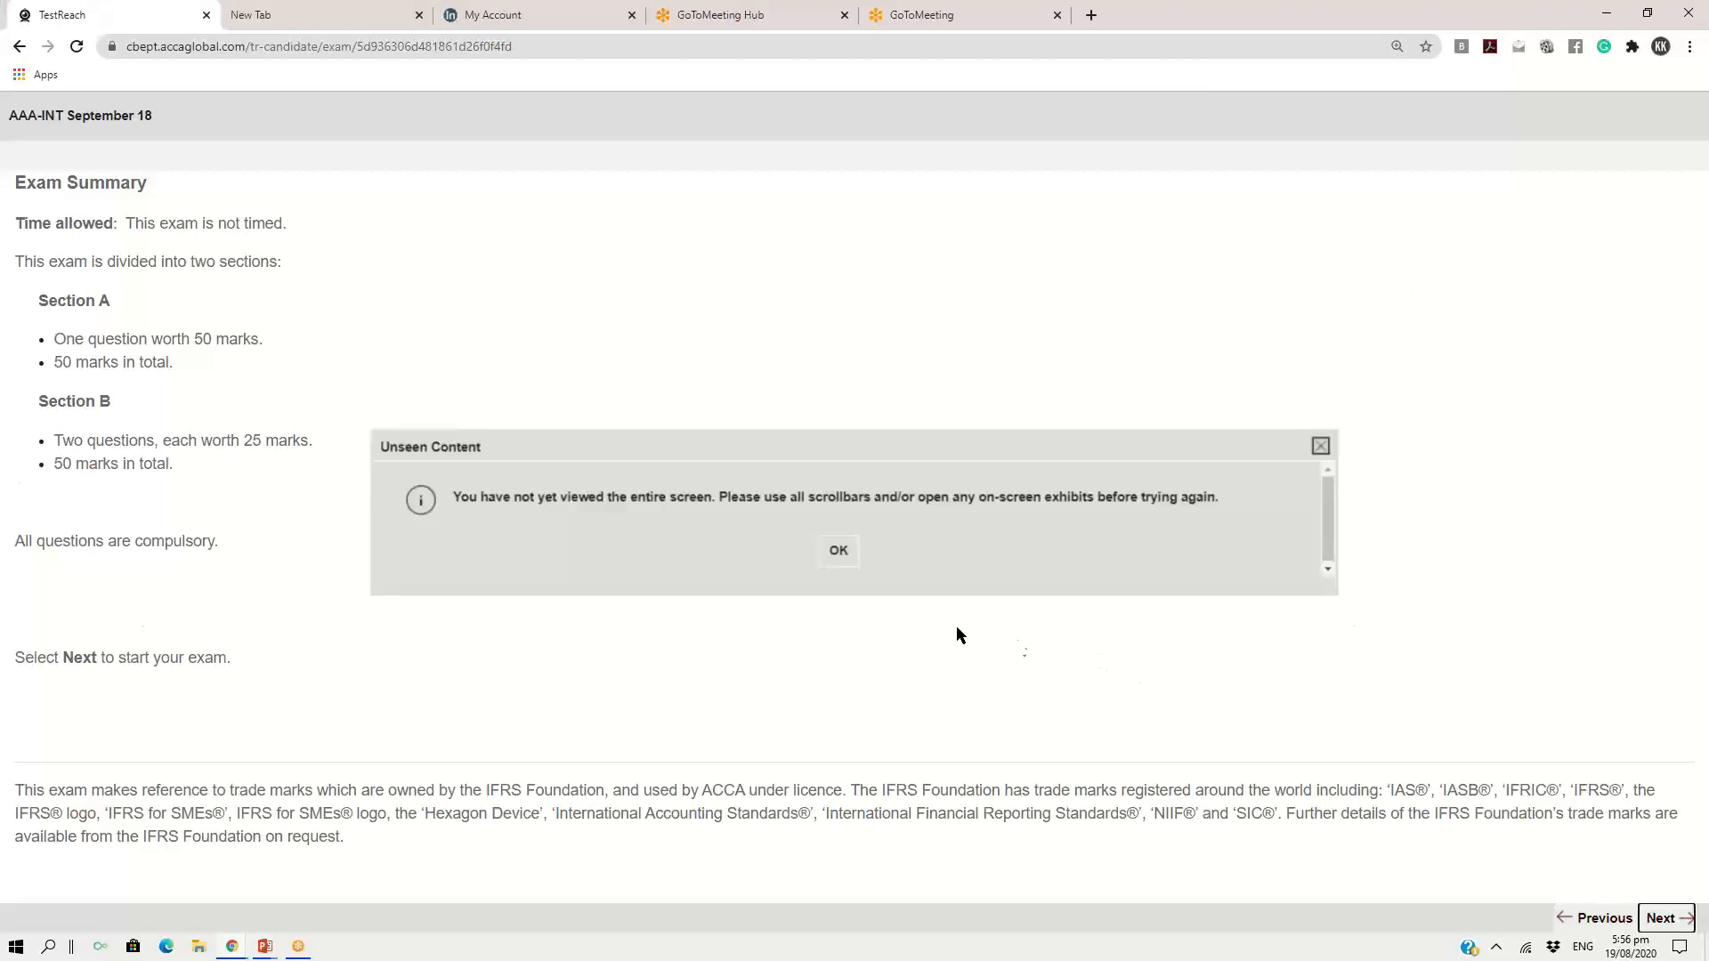
pyautogui.click(839, 554)
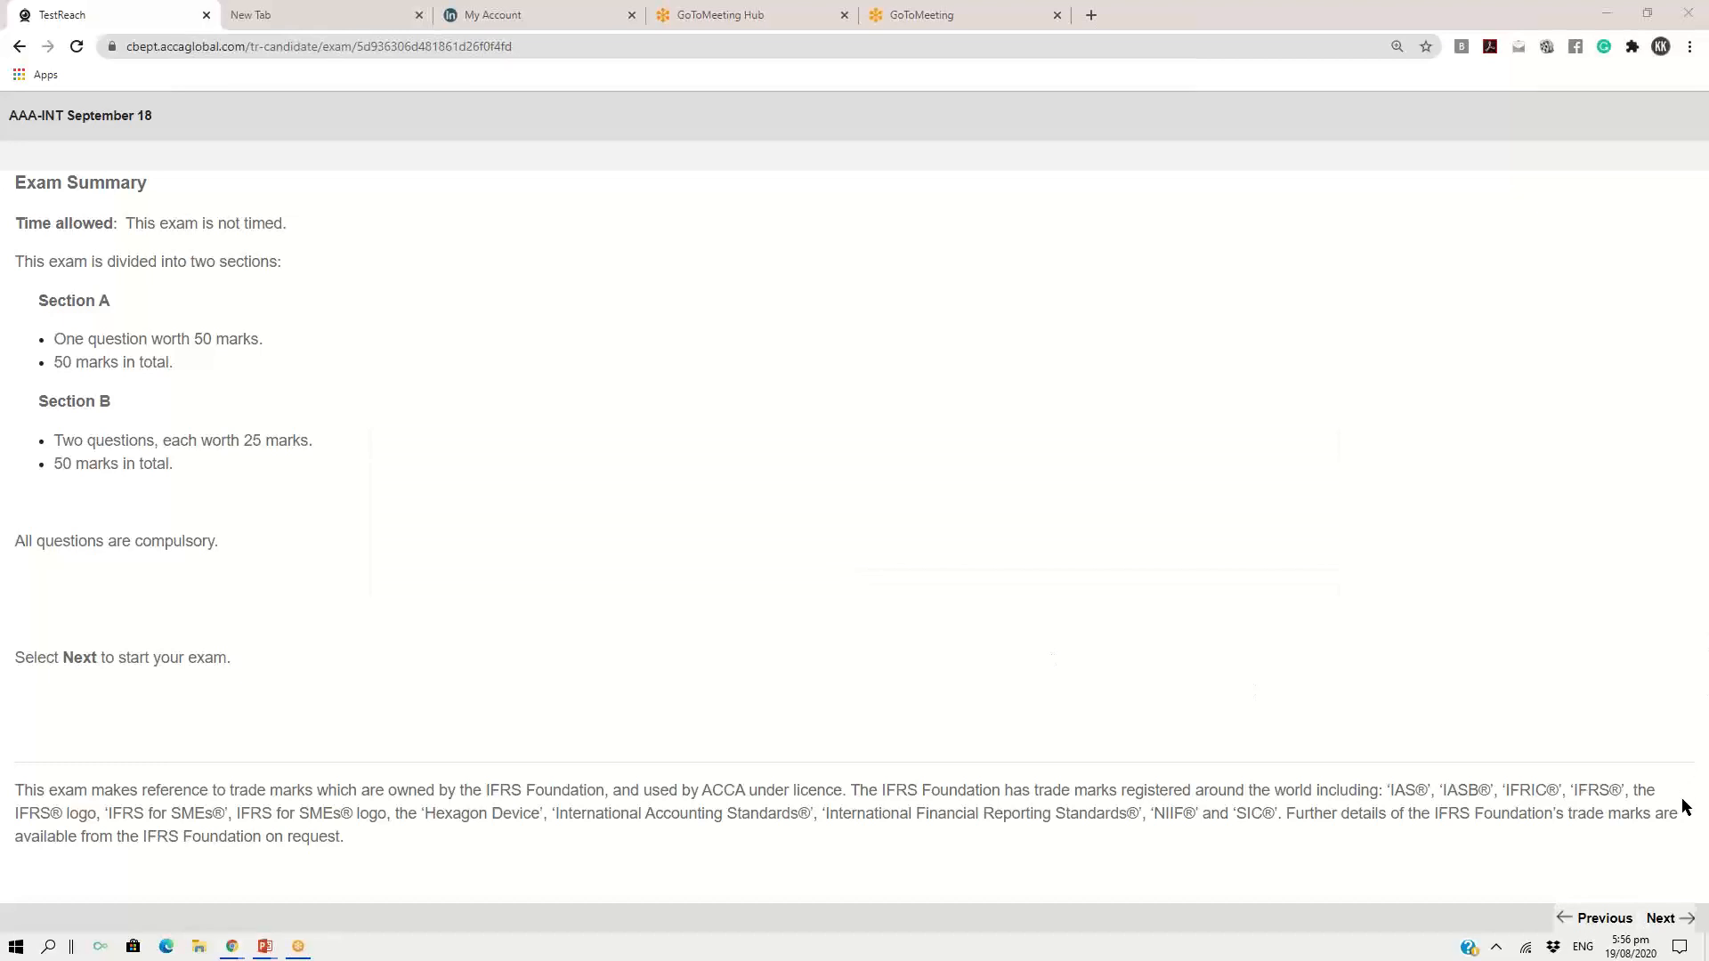
# Retry starting the exam from the Exam Summary, with the page zoom reduced below 90%
pyautogui.moveTo(1683, 800); pyautogui.dragTo(1692, 707)
pyautogui.click(409, 870)
pyautogui.click(1663, 919)
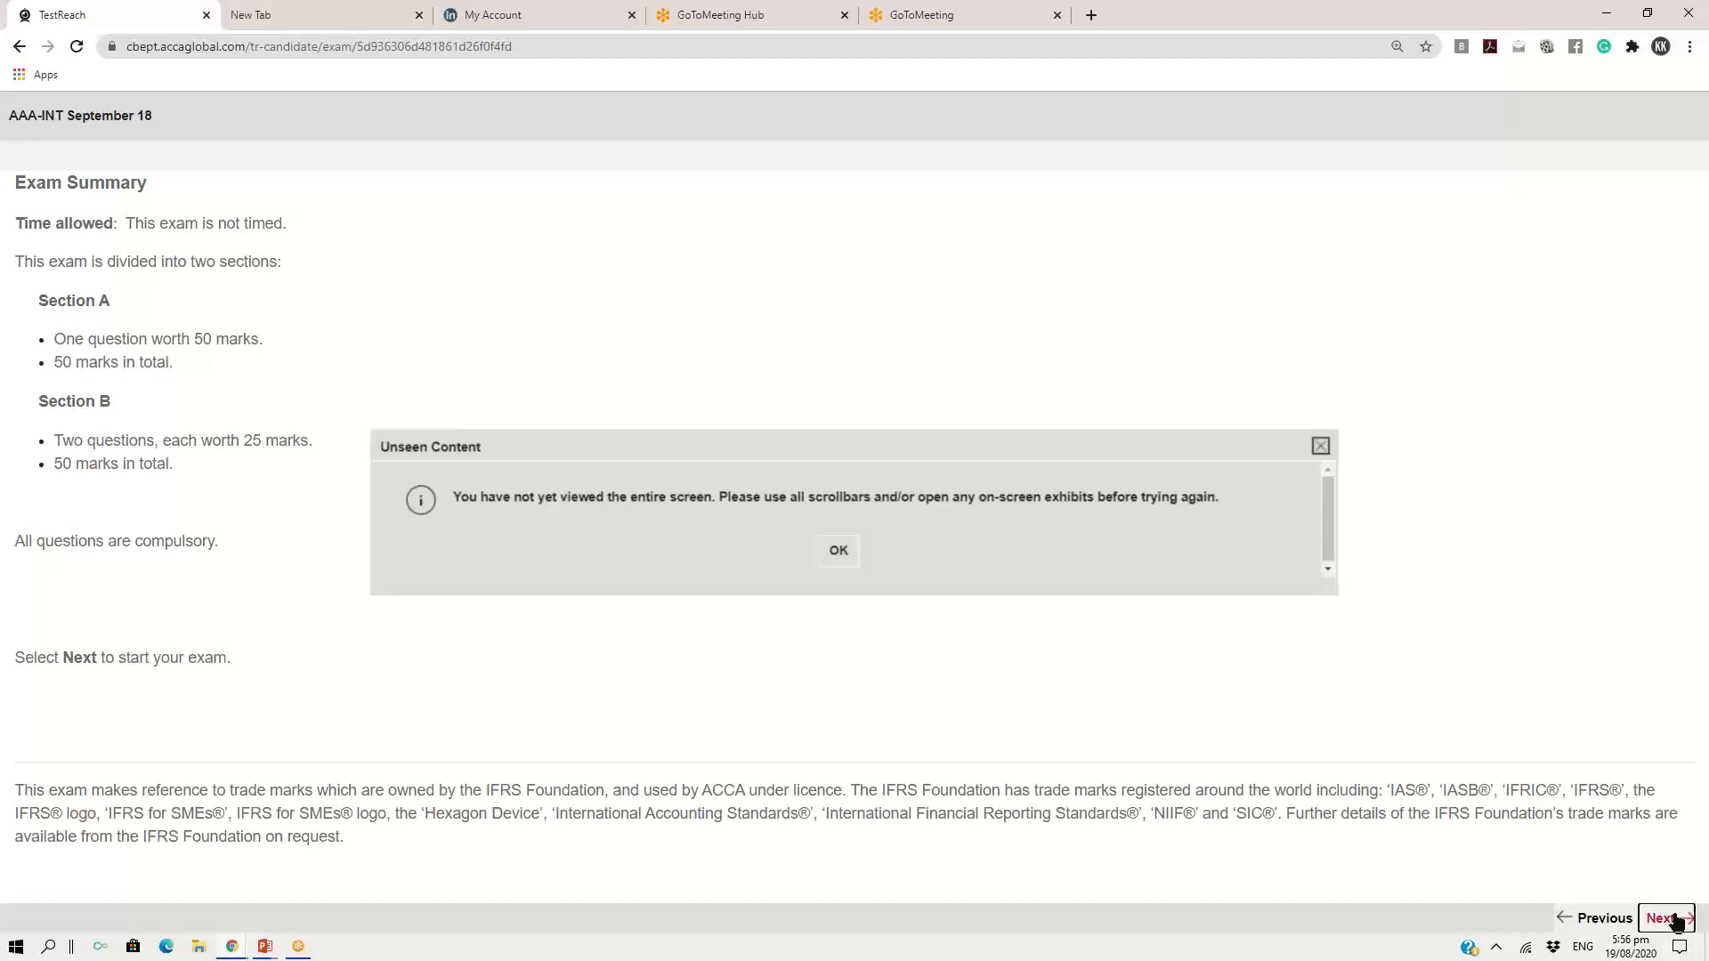
pyautogui.click(831, 552)
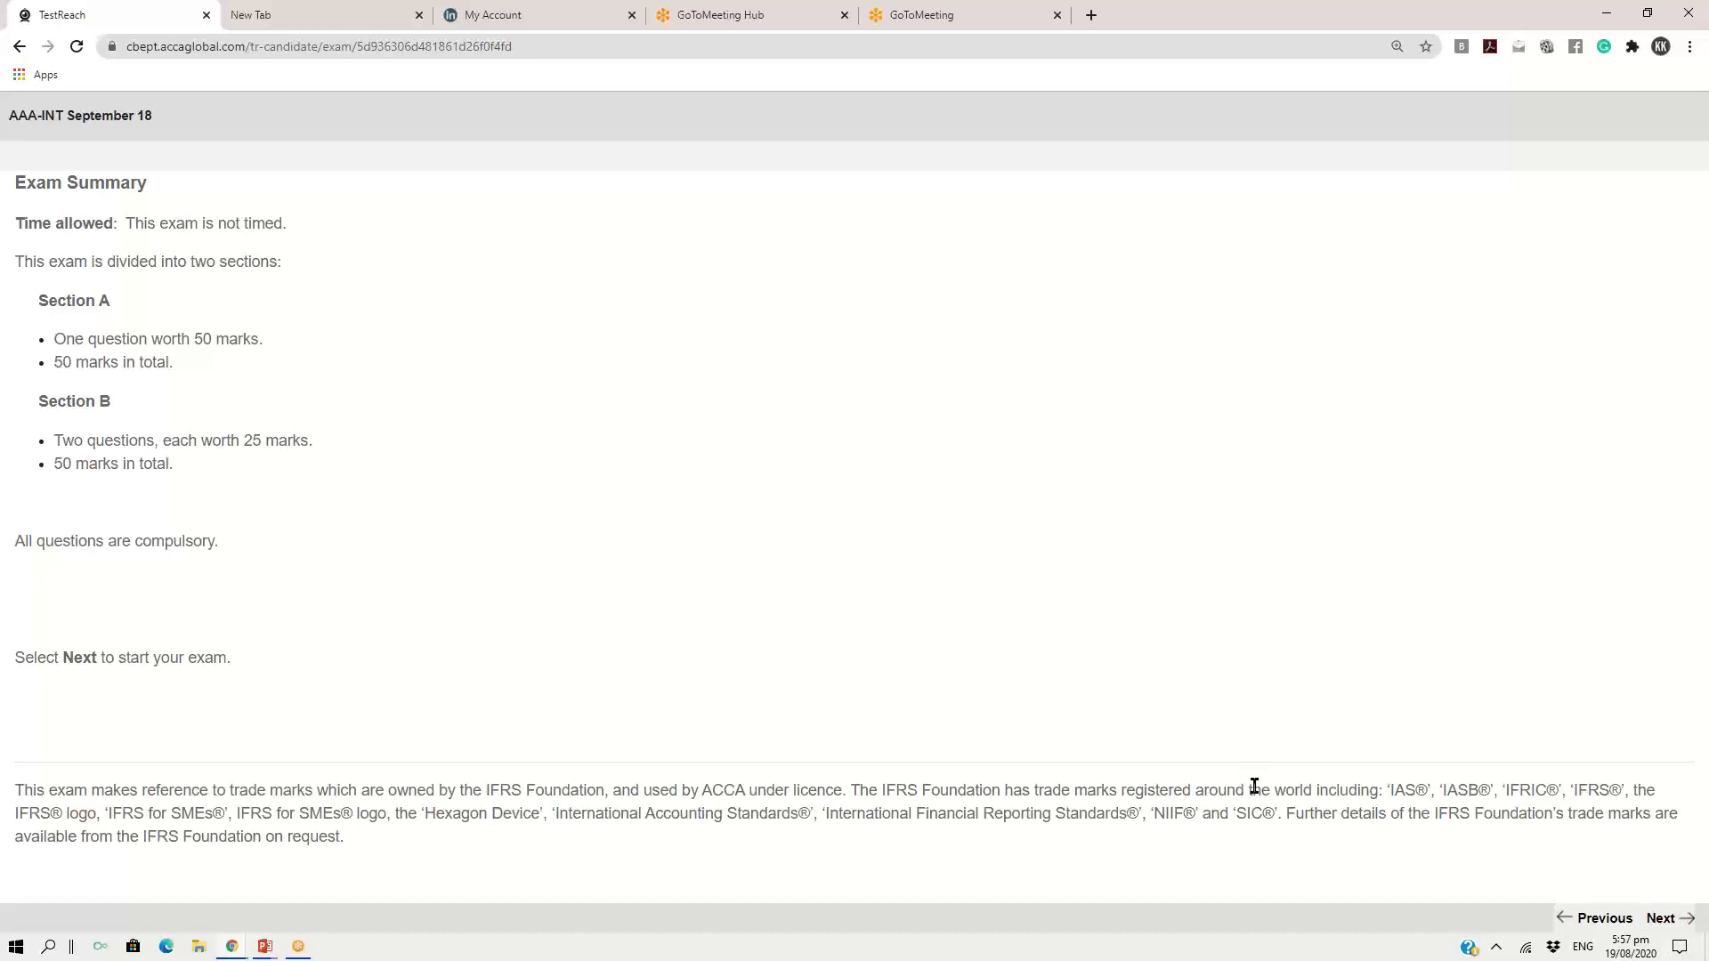
pyautogui.hotkey('ctrl', '-')
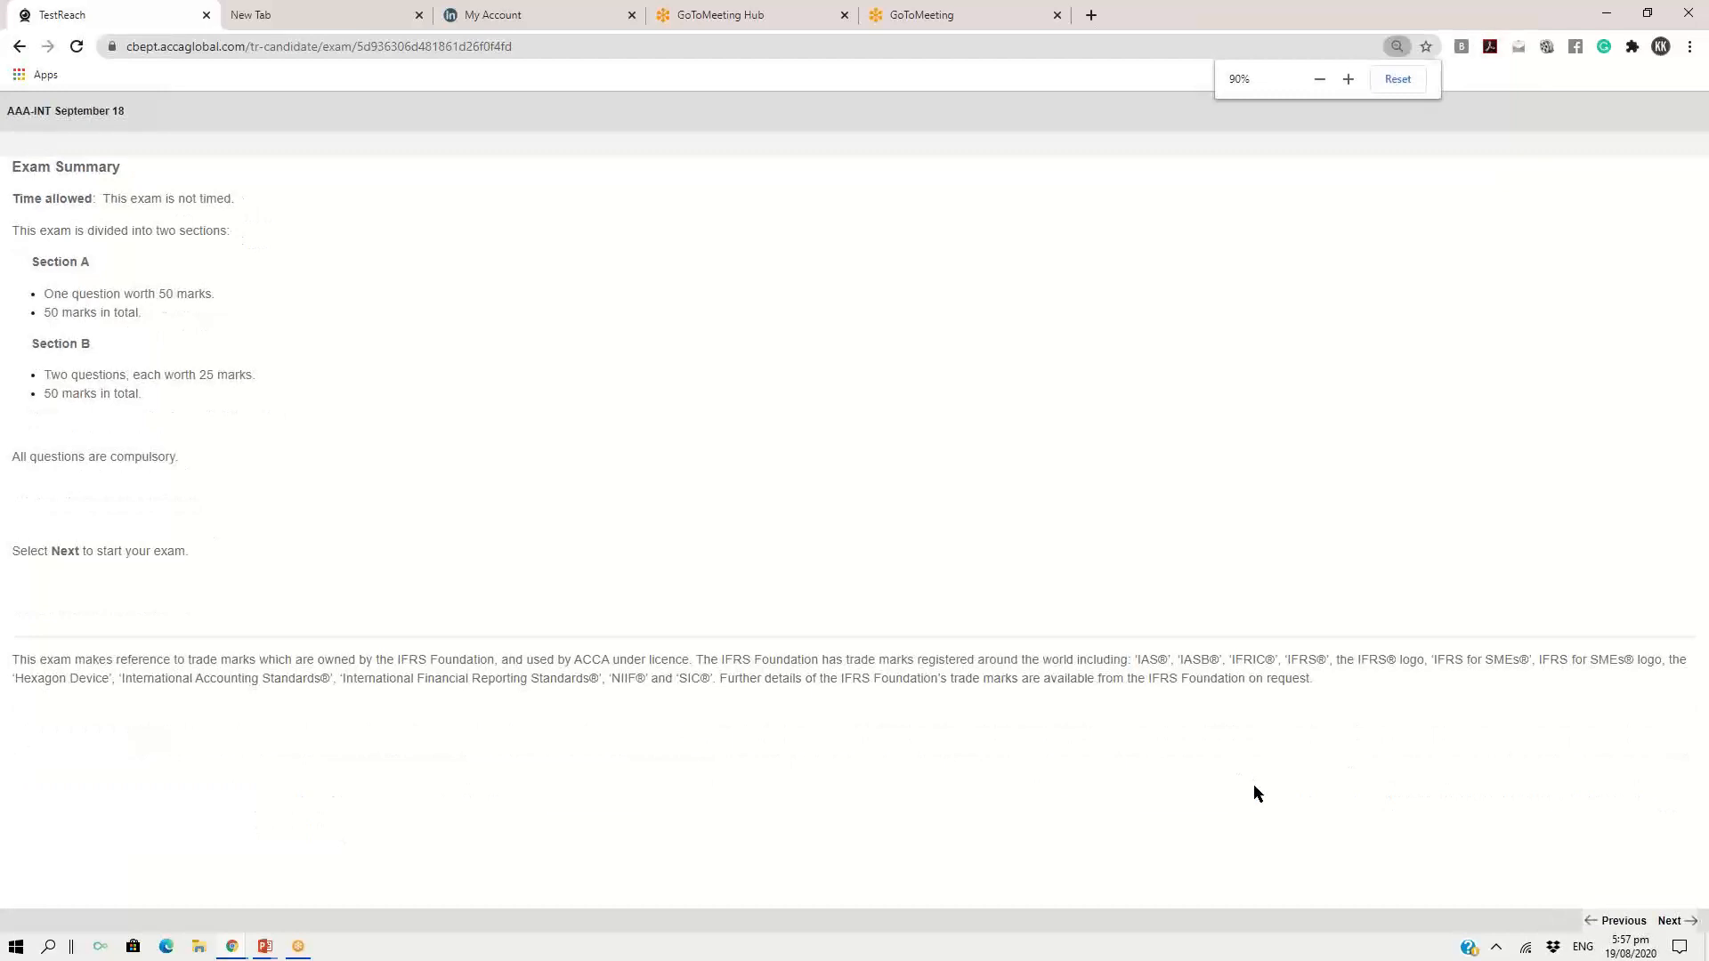
pyautogui.hotkey('ctrl', '-')
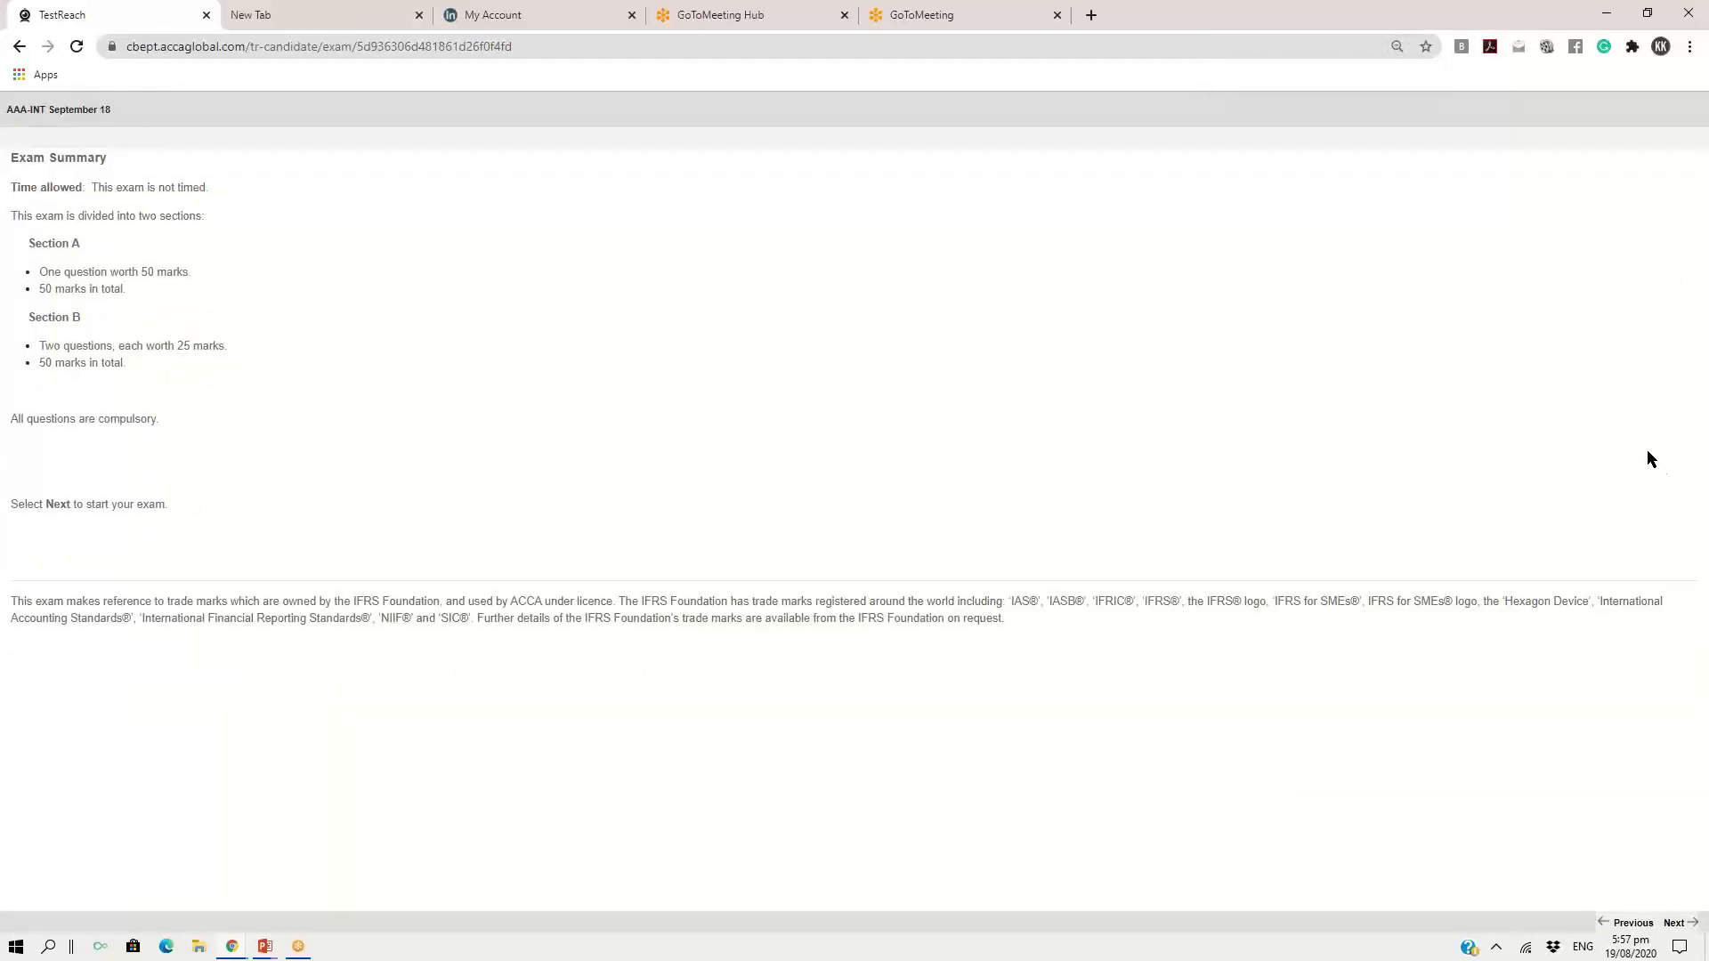
pyautogui.click(1683, 920)
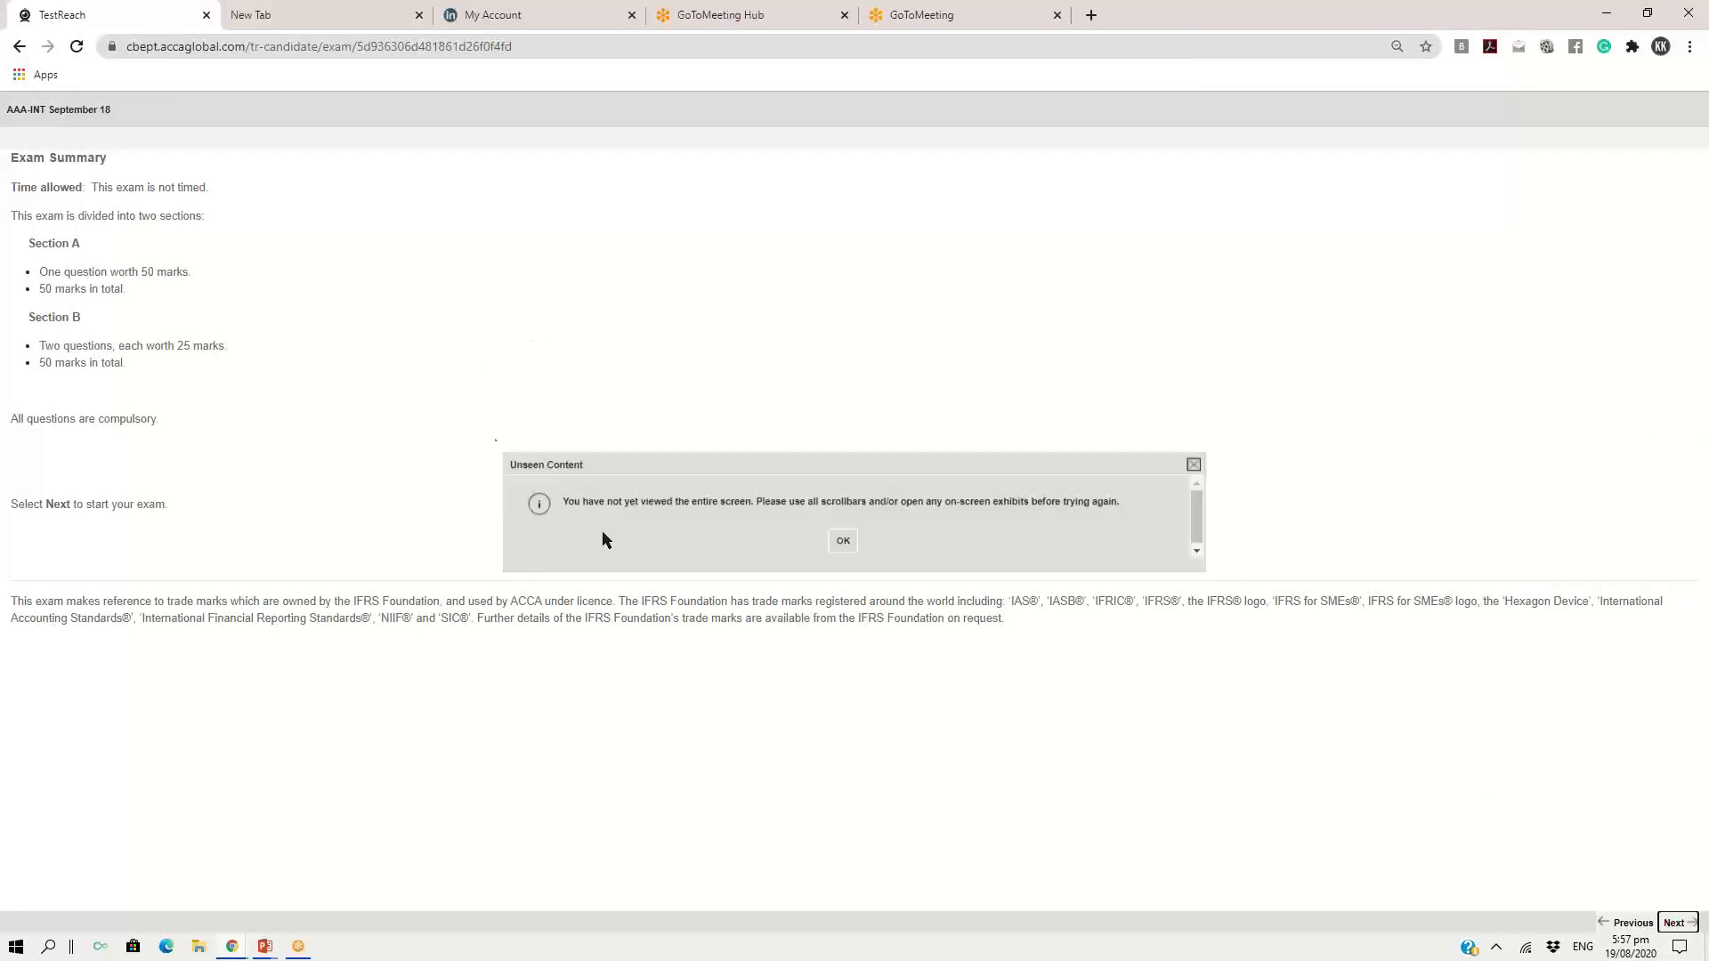
pyautogui.click(852, 541)
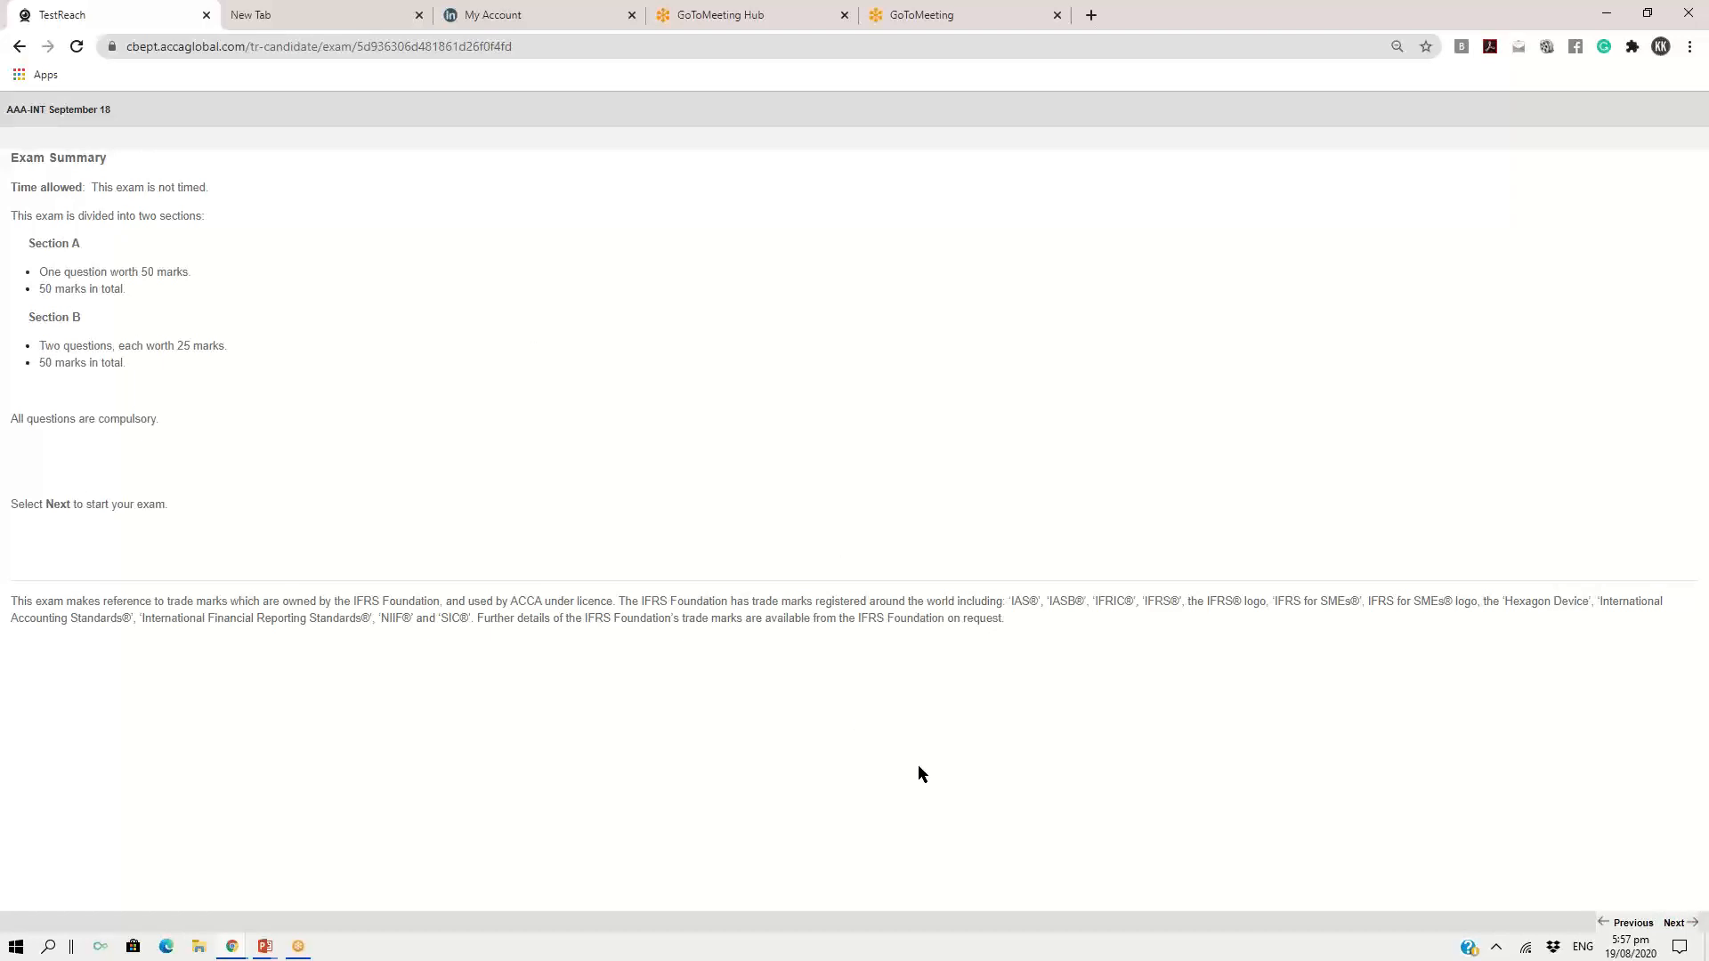
# Reduce the page zoom of the Exam Summary to 50% and reset it to 100%
pyautogui.click(1580, 48)
pyautogui.click(1648, 516)
pyautogui.hotkey('ctrl', '-')
pyautogui.hotkey('ctrl', '-')
pyautogui.hotkey('ctrl', '-')
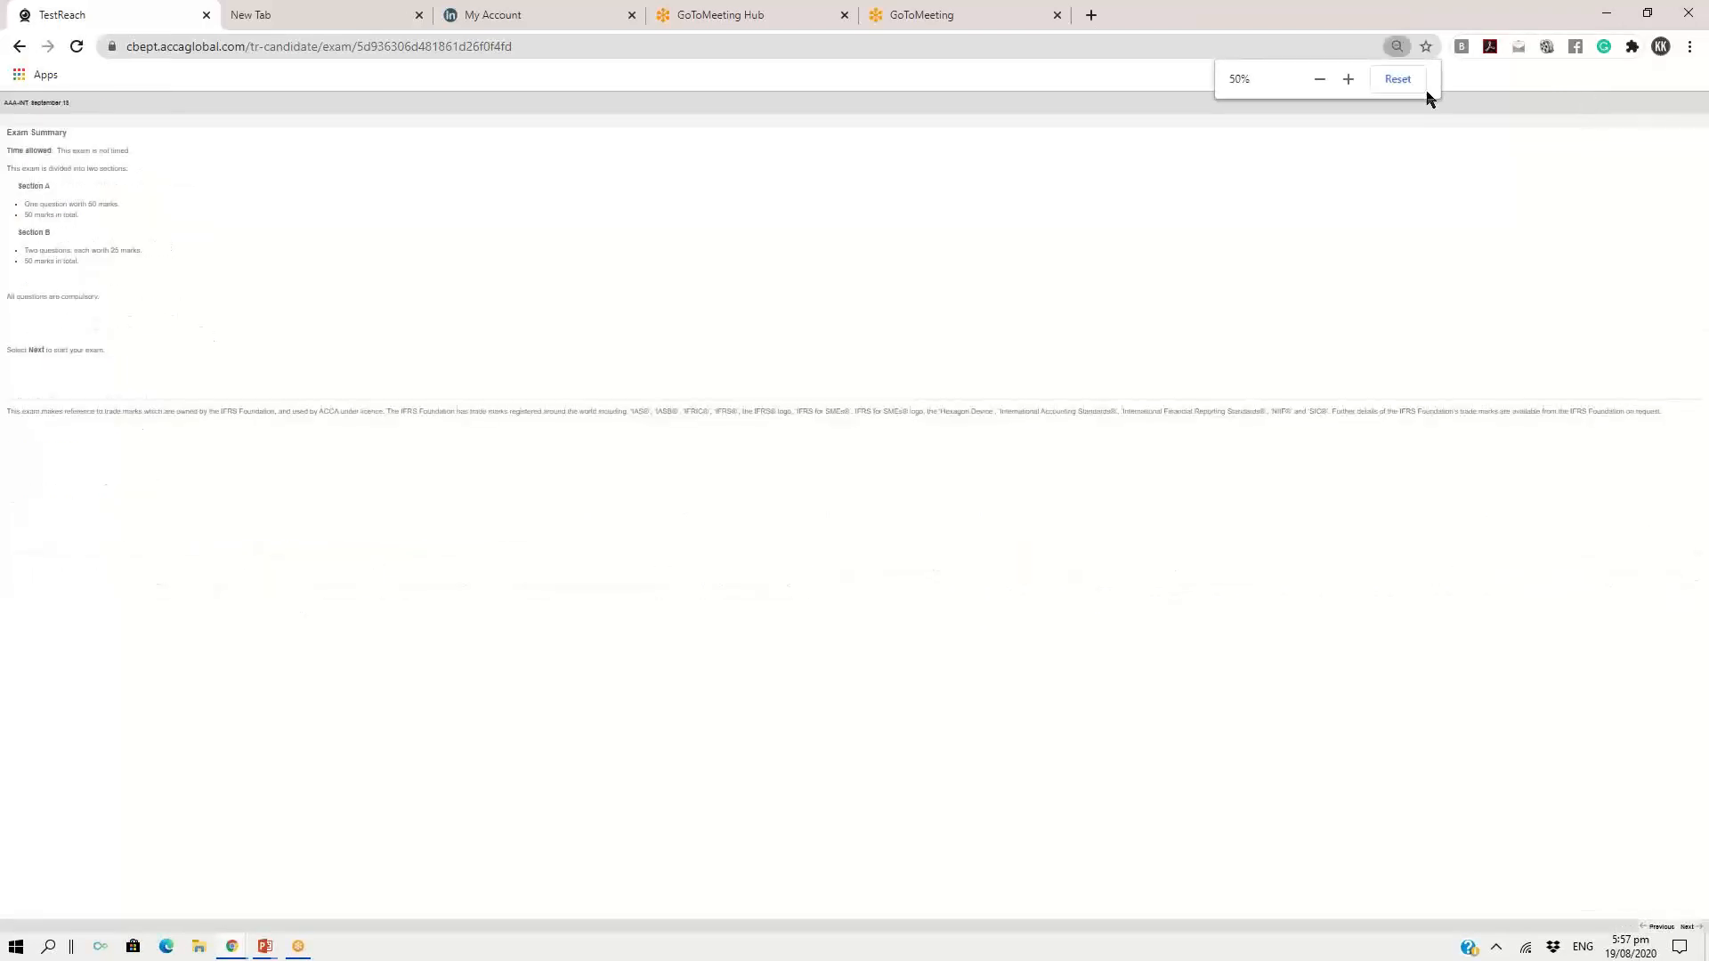
pyautogui.click(1402, 80)
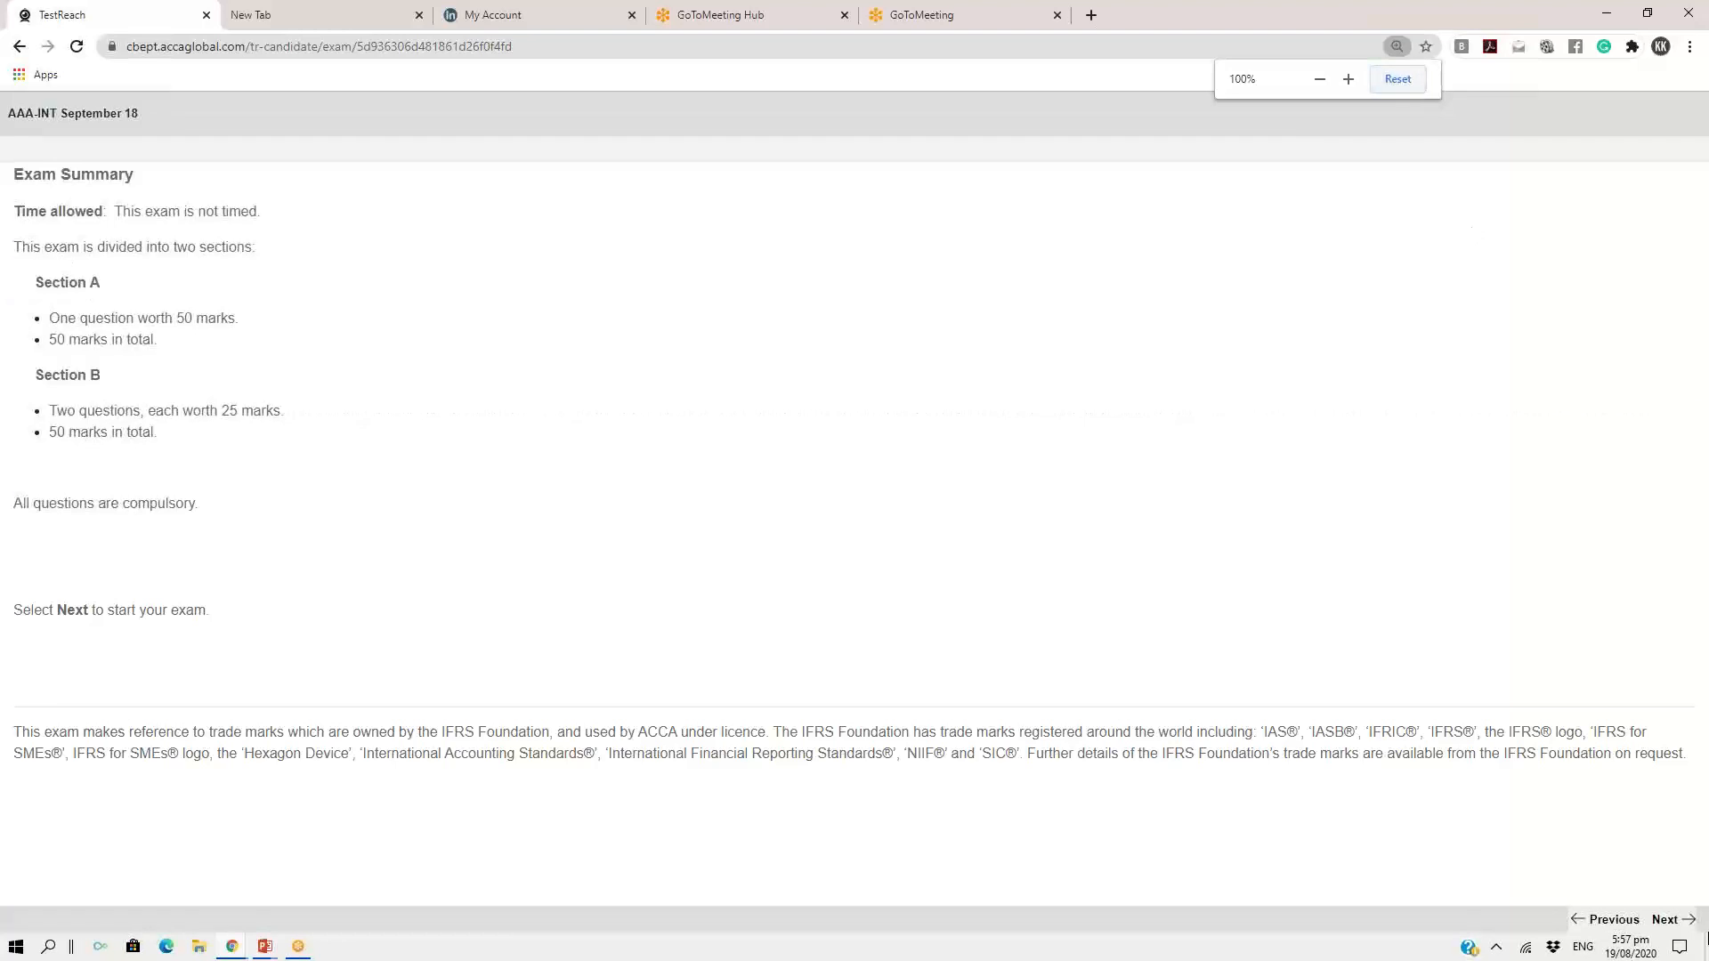
# Try repeatedly to start the exam from the Exam Summary at 100% page zoom
pyautogui.click(1658, 919)
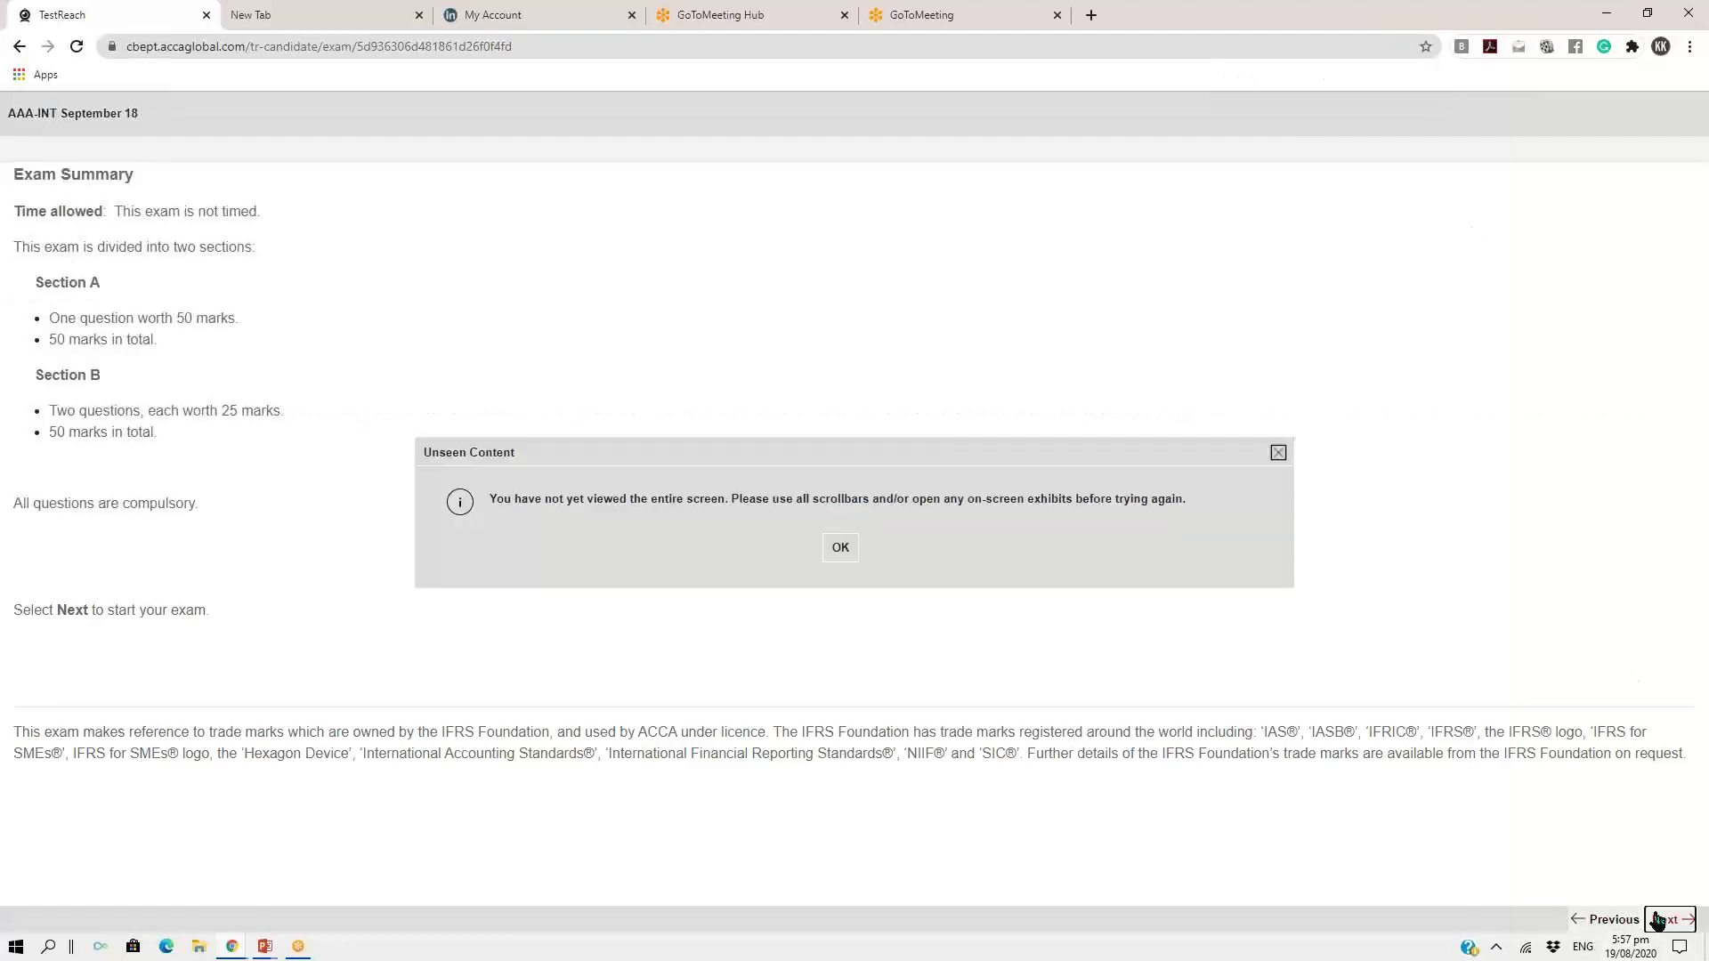
pyautogui.click(836, 545)
pyautogui.click(1602, 920)
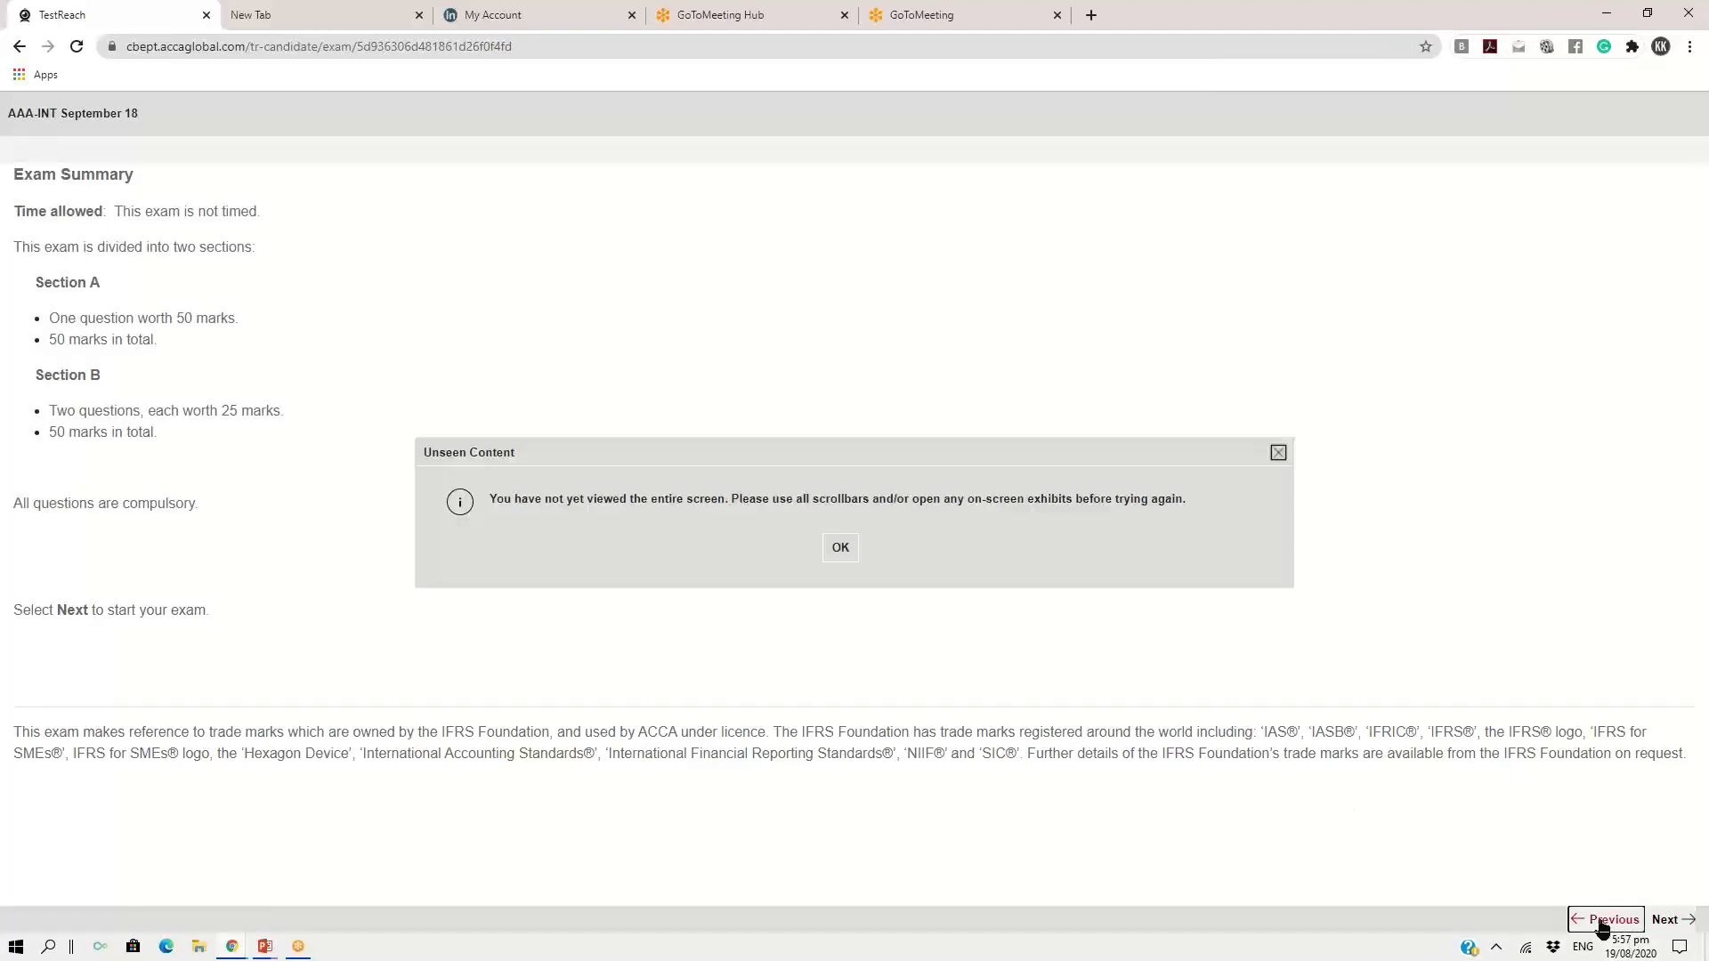
pyautogui.click(839, 548)
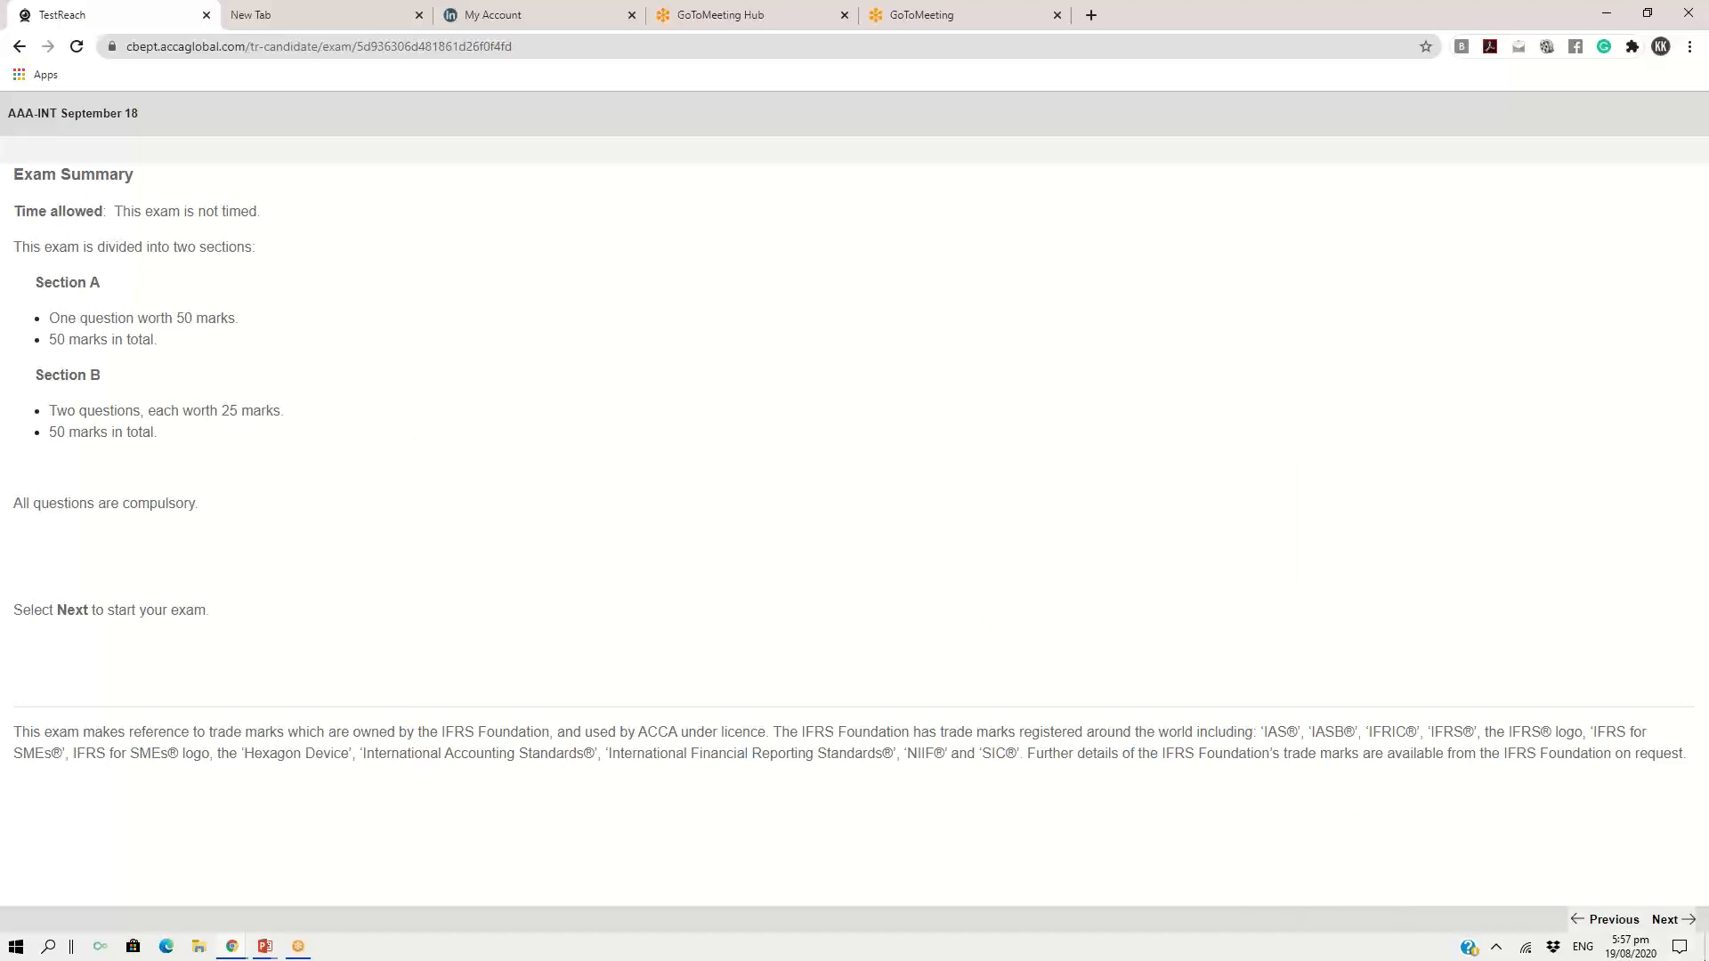
pyautogui.click(1670, 922)
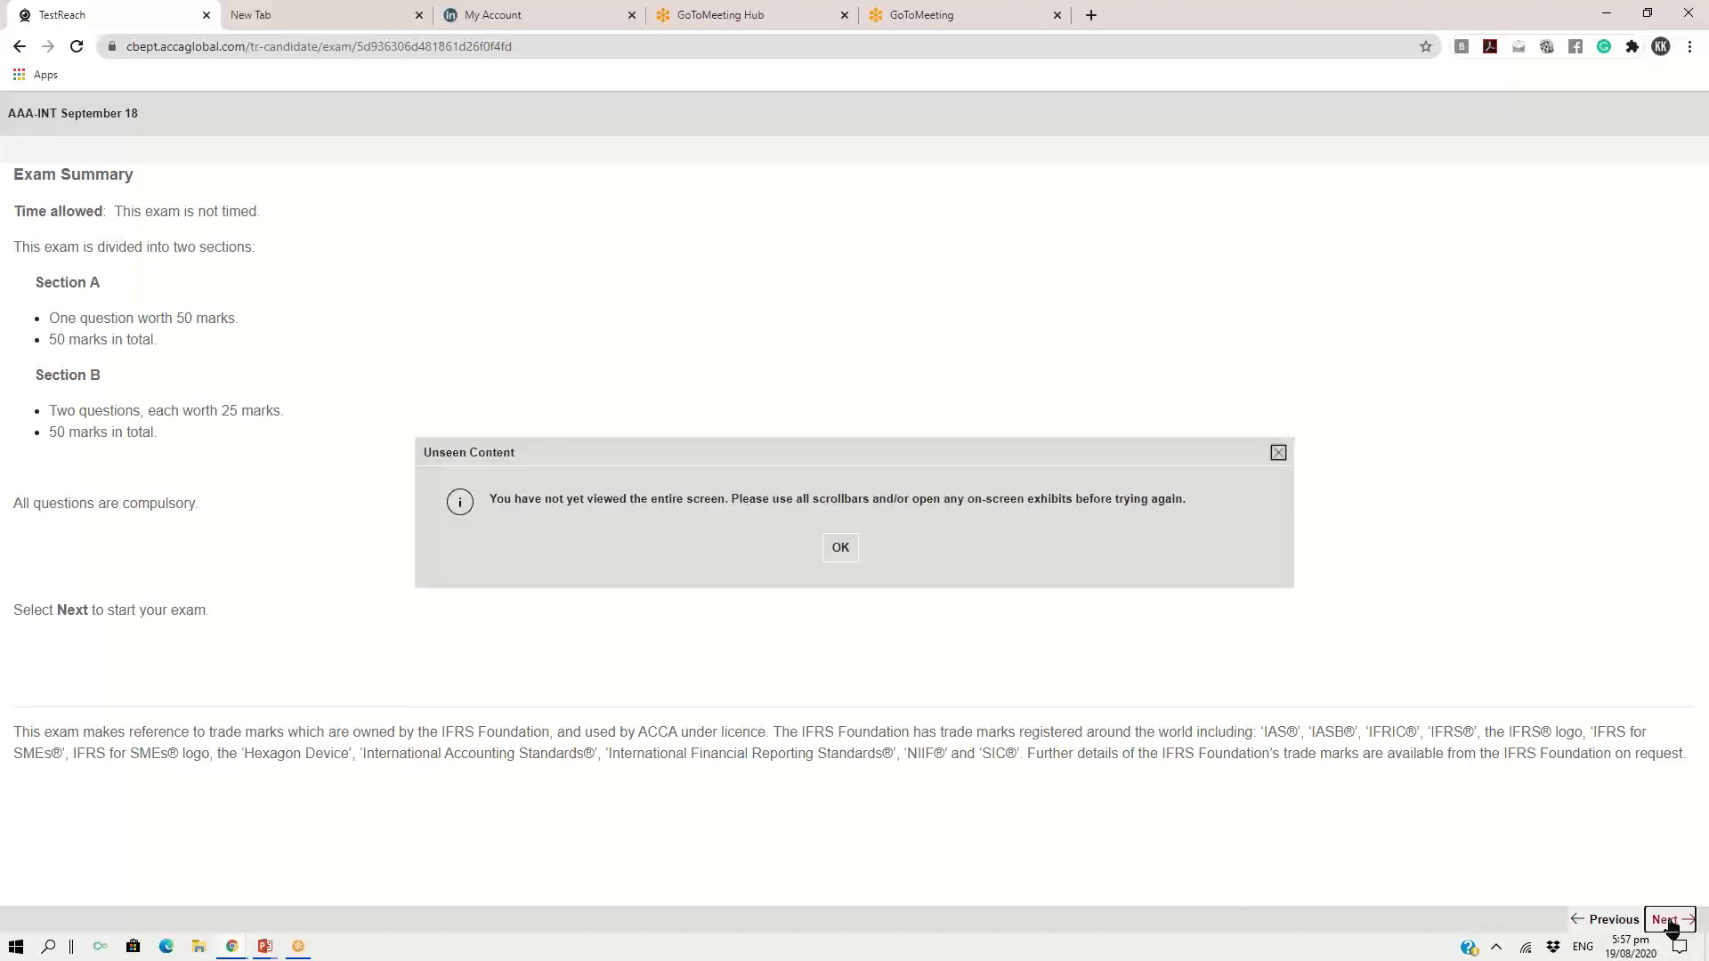
pyautogui.click(837, 549)
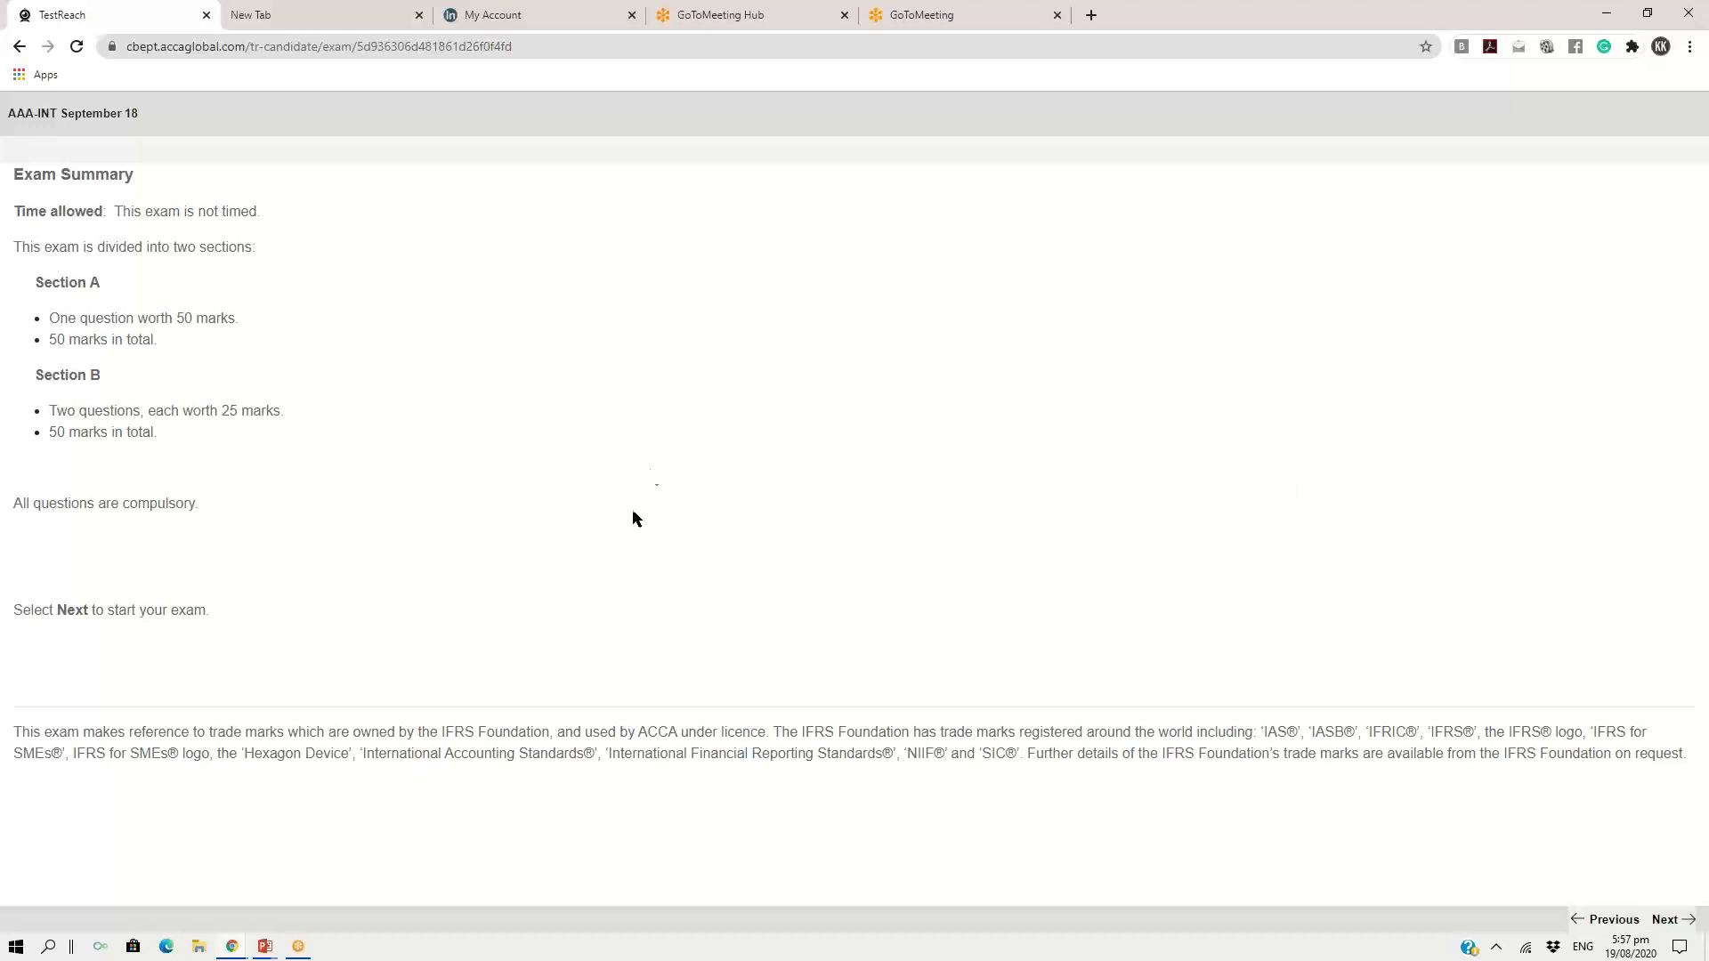
pyautogui.moveTo(633, 519); pyautogui.dragTo(529, 651)
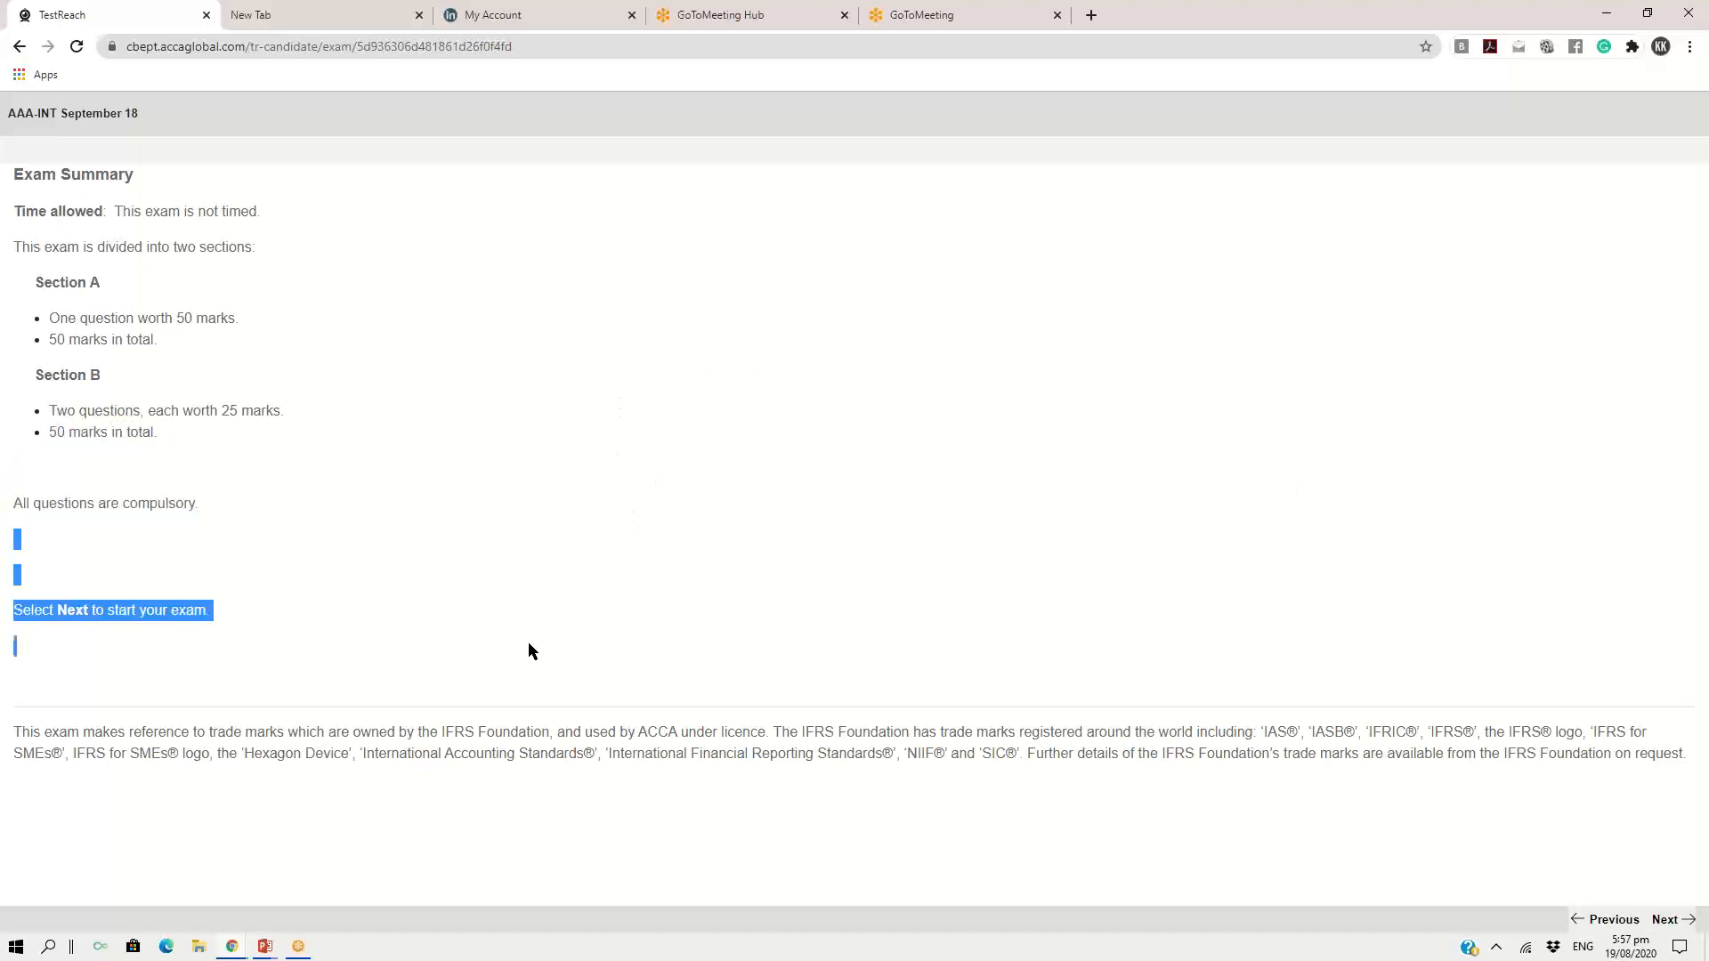
pyautogui.click(61, 610)
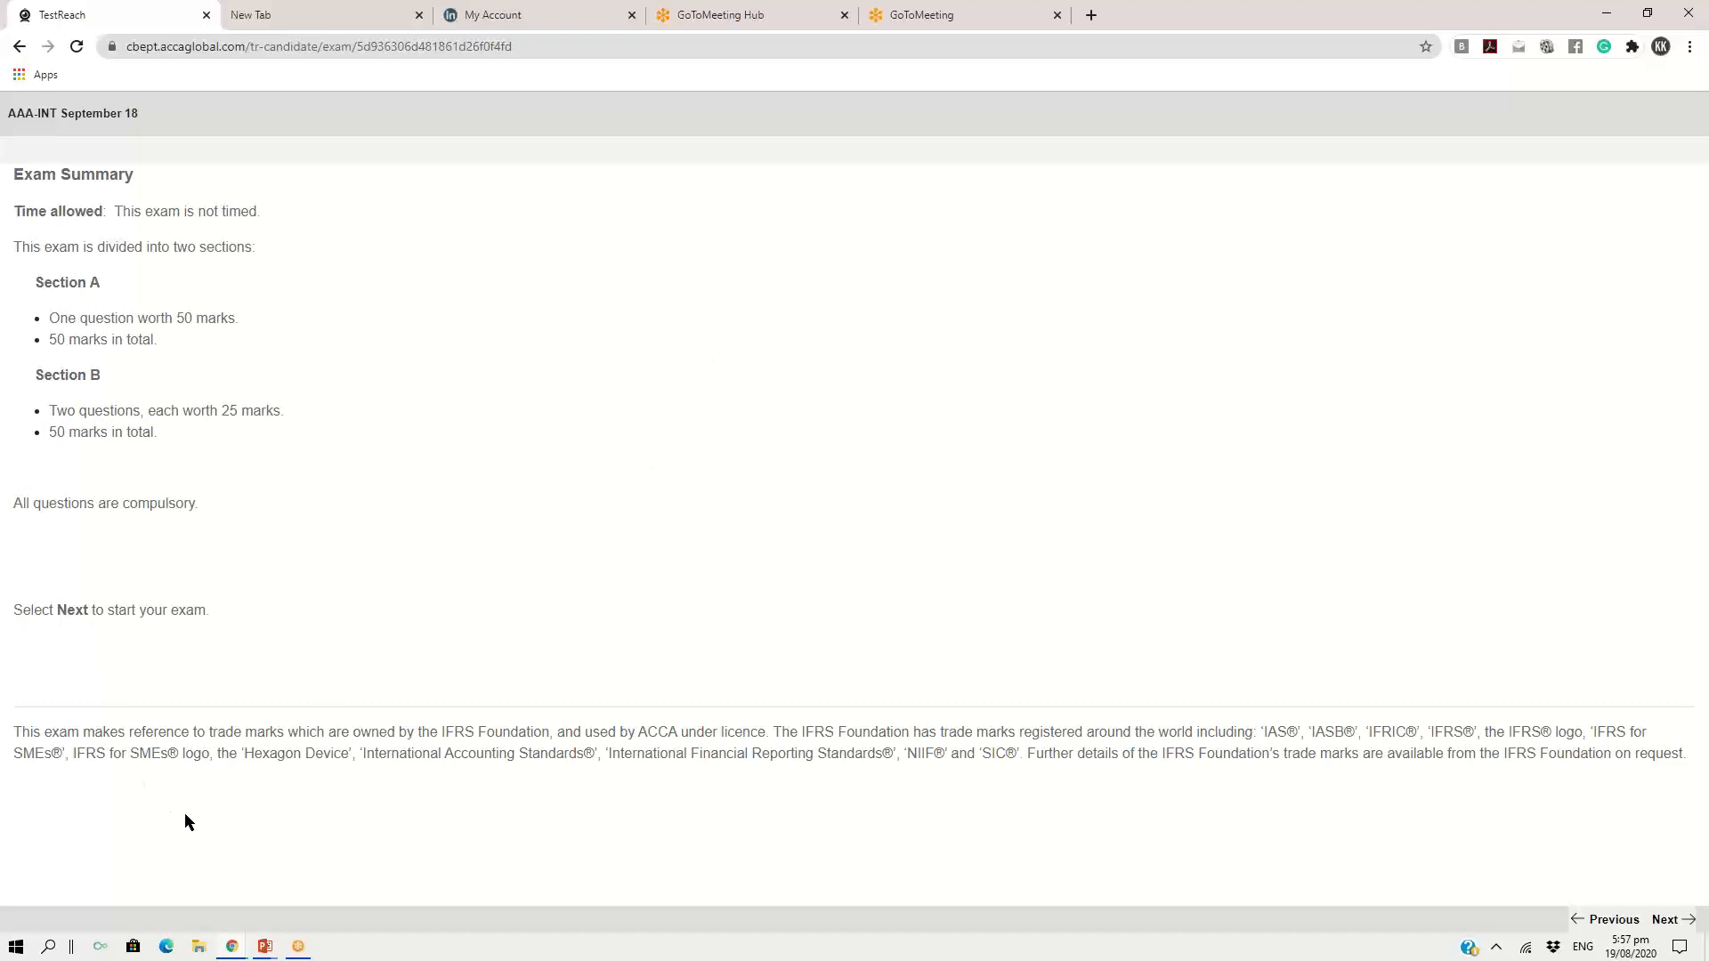
pyautogui.click(1664, 918)
pyautogui.click(841, 548)
# Reload the exam page and continue past the Section A introduction to the first question's workspace
pyautogui.click(318, 48)
pyautogui.press('Return')
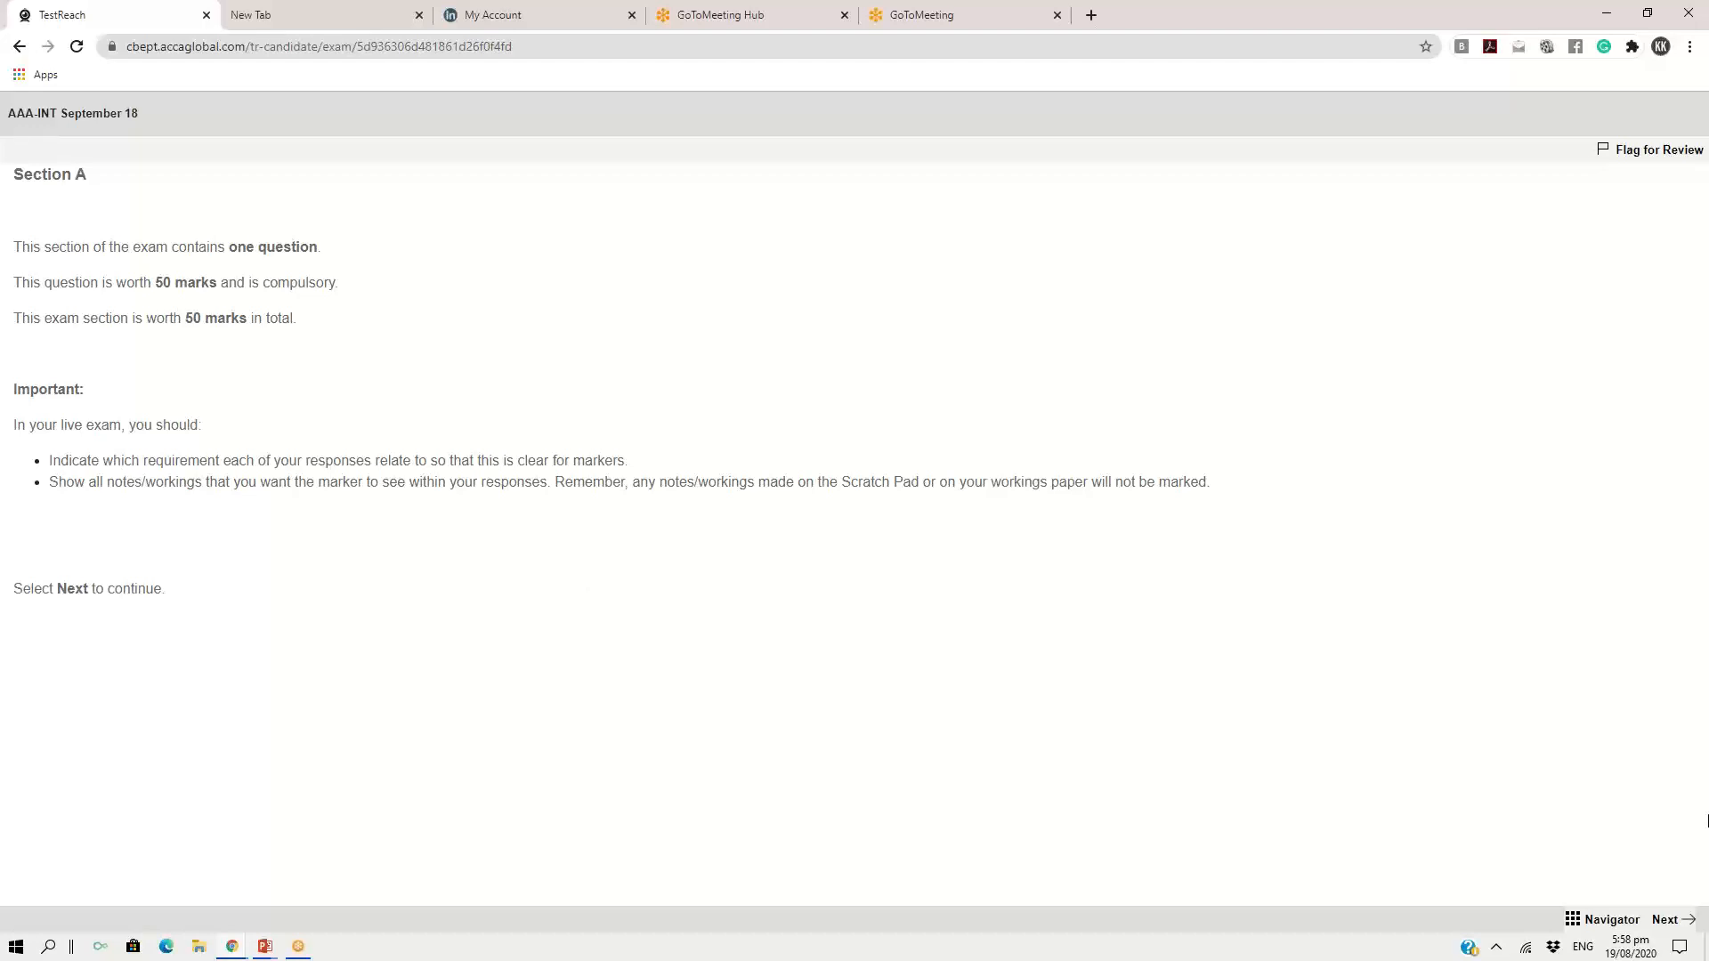
pyautogui.click(1662, 918)
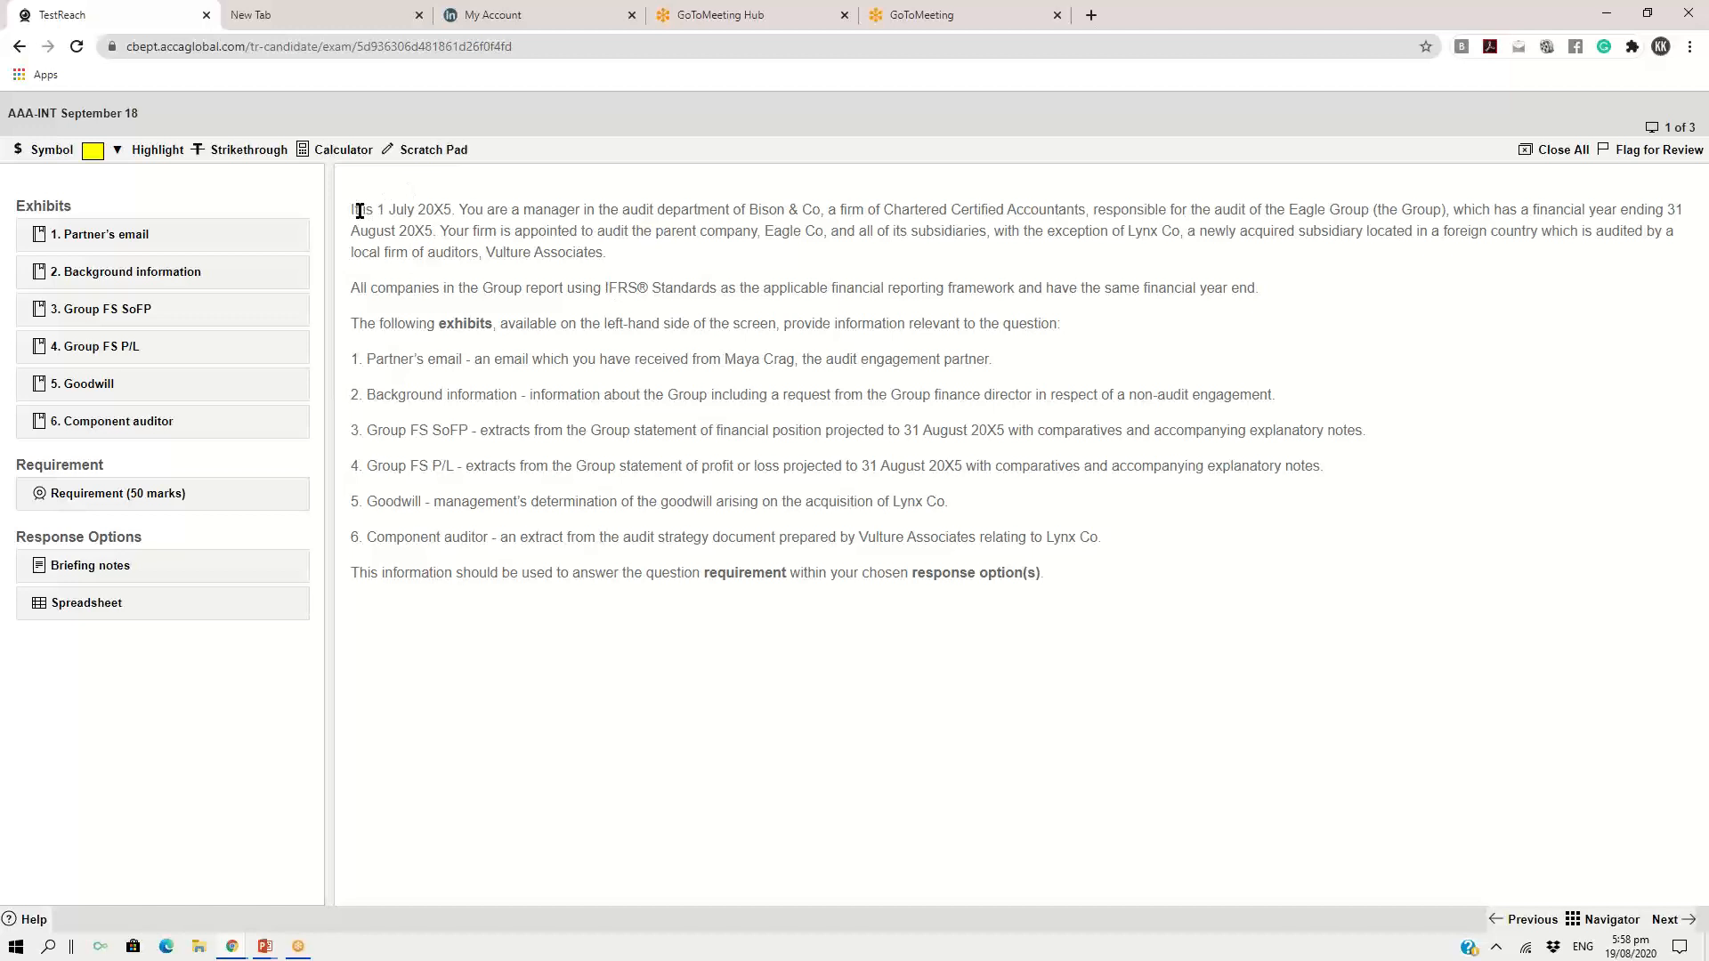
# Read the first question's introduction at a larger page zoom, marking the scenario paragraphs and the sentence introducing the exhibits
pyautogui.moveTo(355, 211); pyautogui.dragTo(1101, 612)
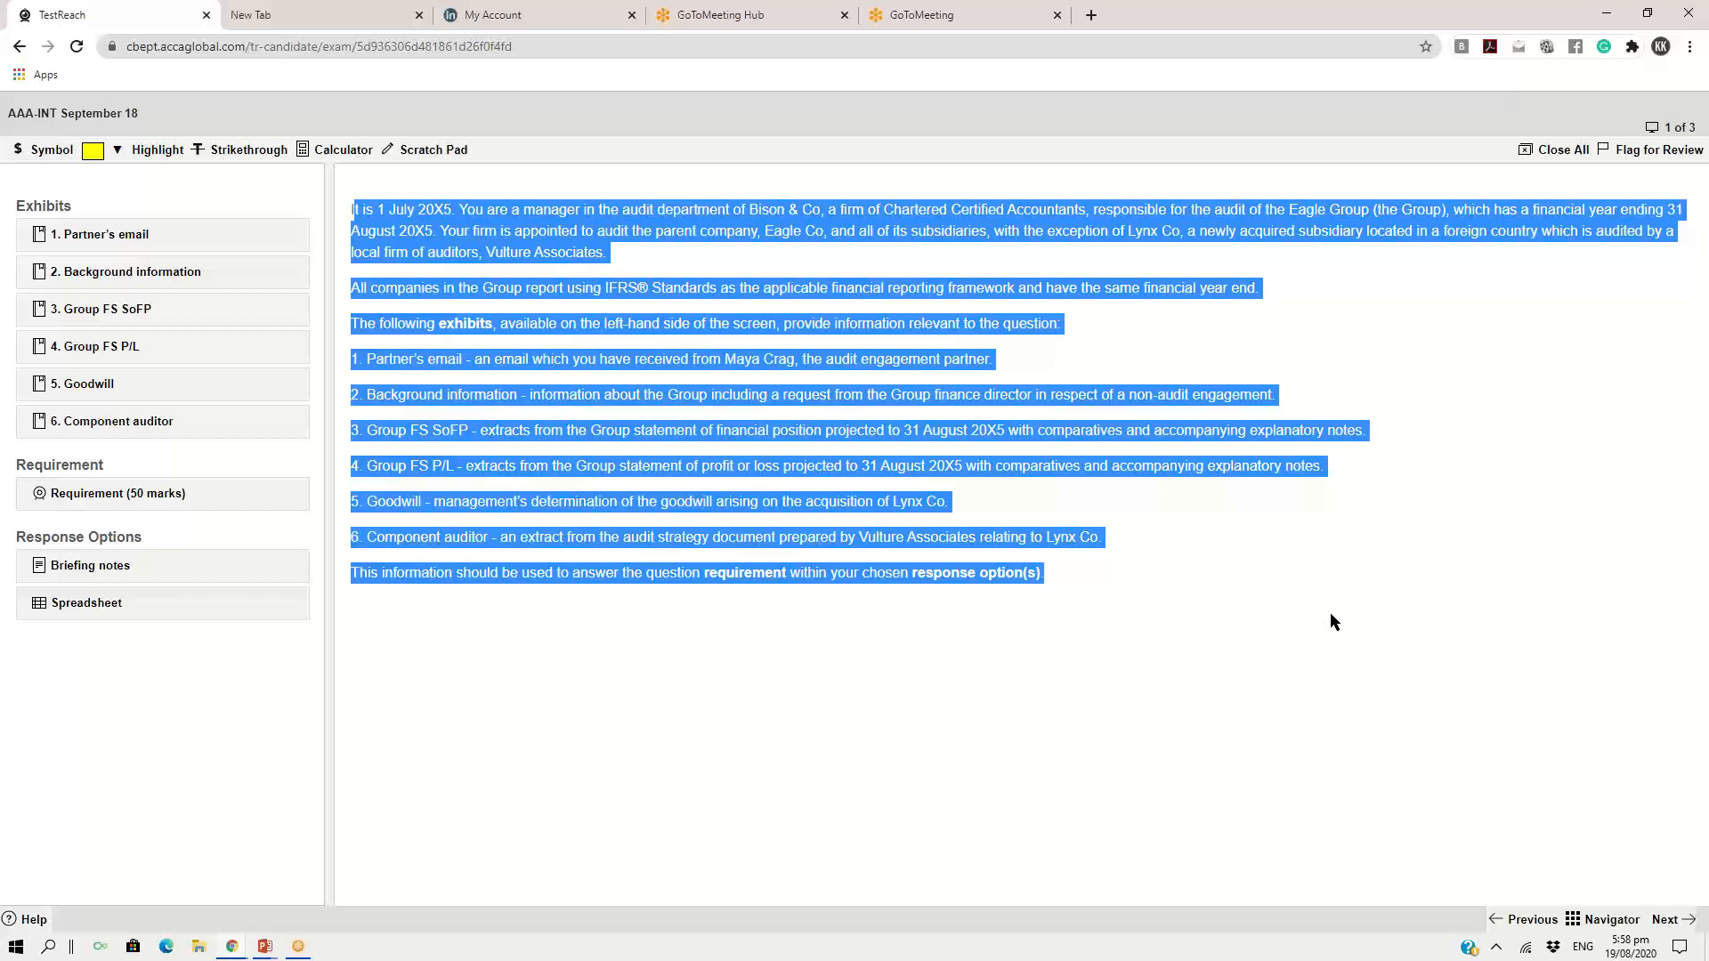
pyautogui.click(1333, 614)
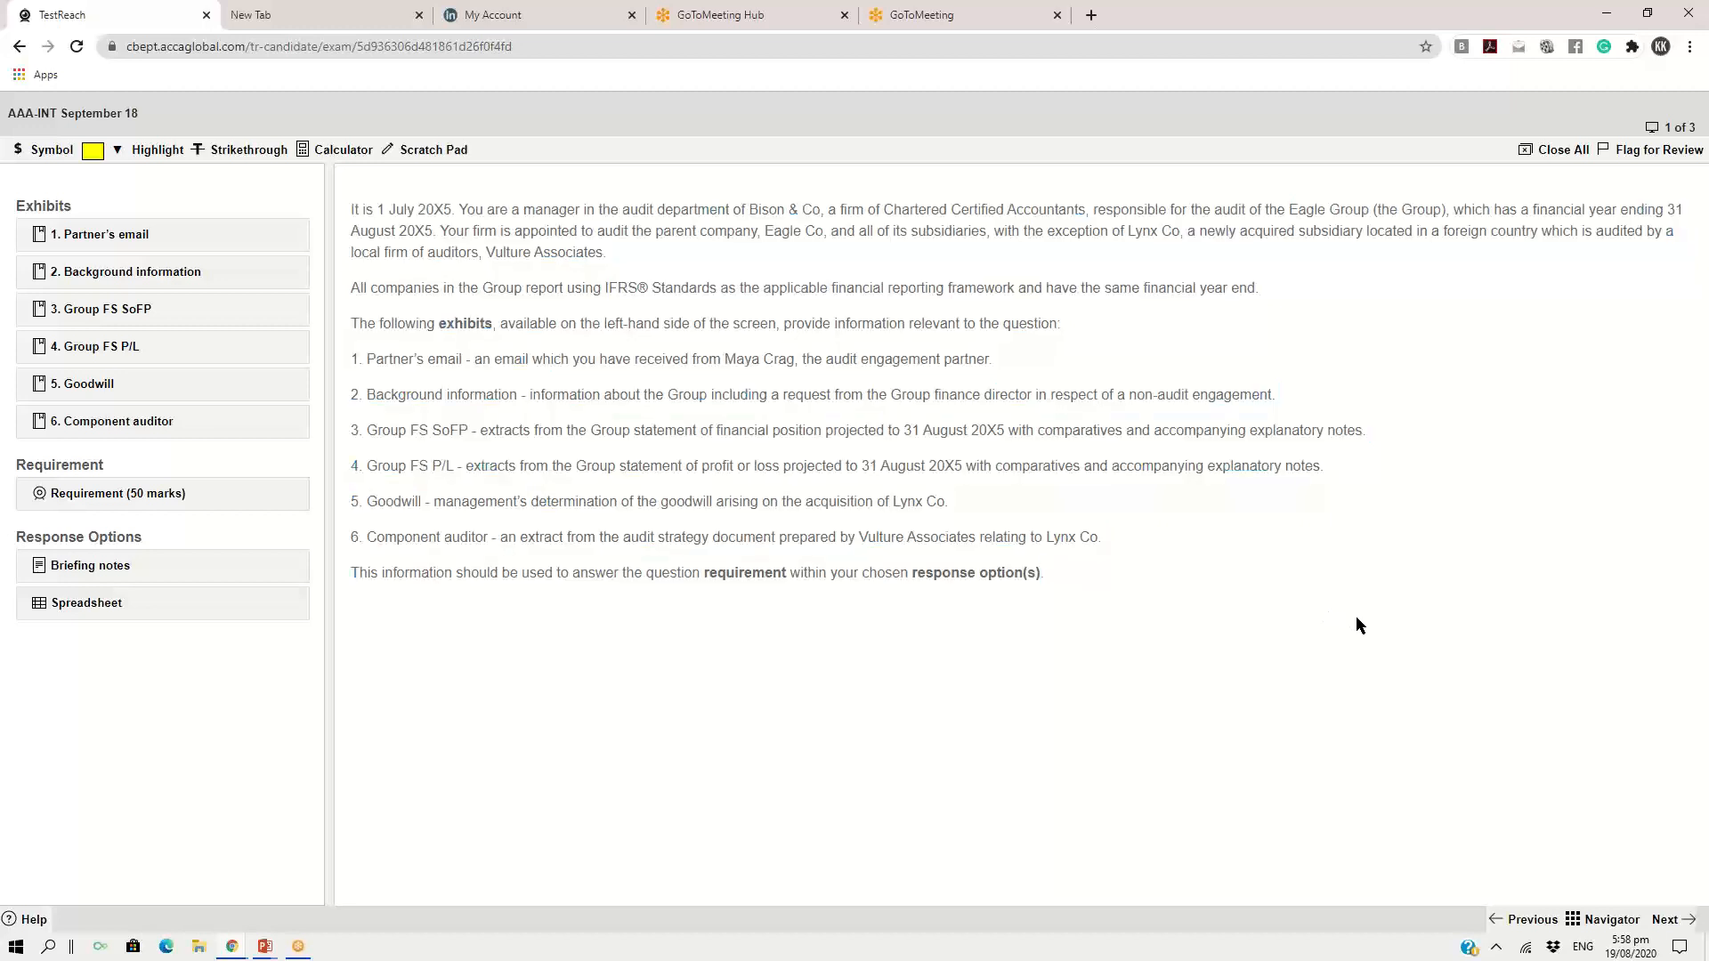
pyautogui.hotkey('ctrl', '+')
pyautogui.hotkey('ctrl', '+')
pyautogui.hotkey('ctrl', '+')
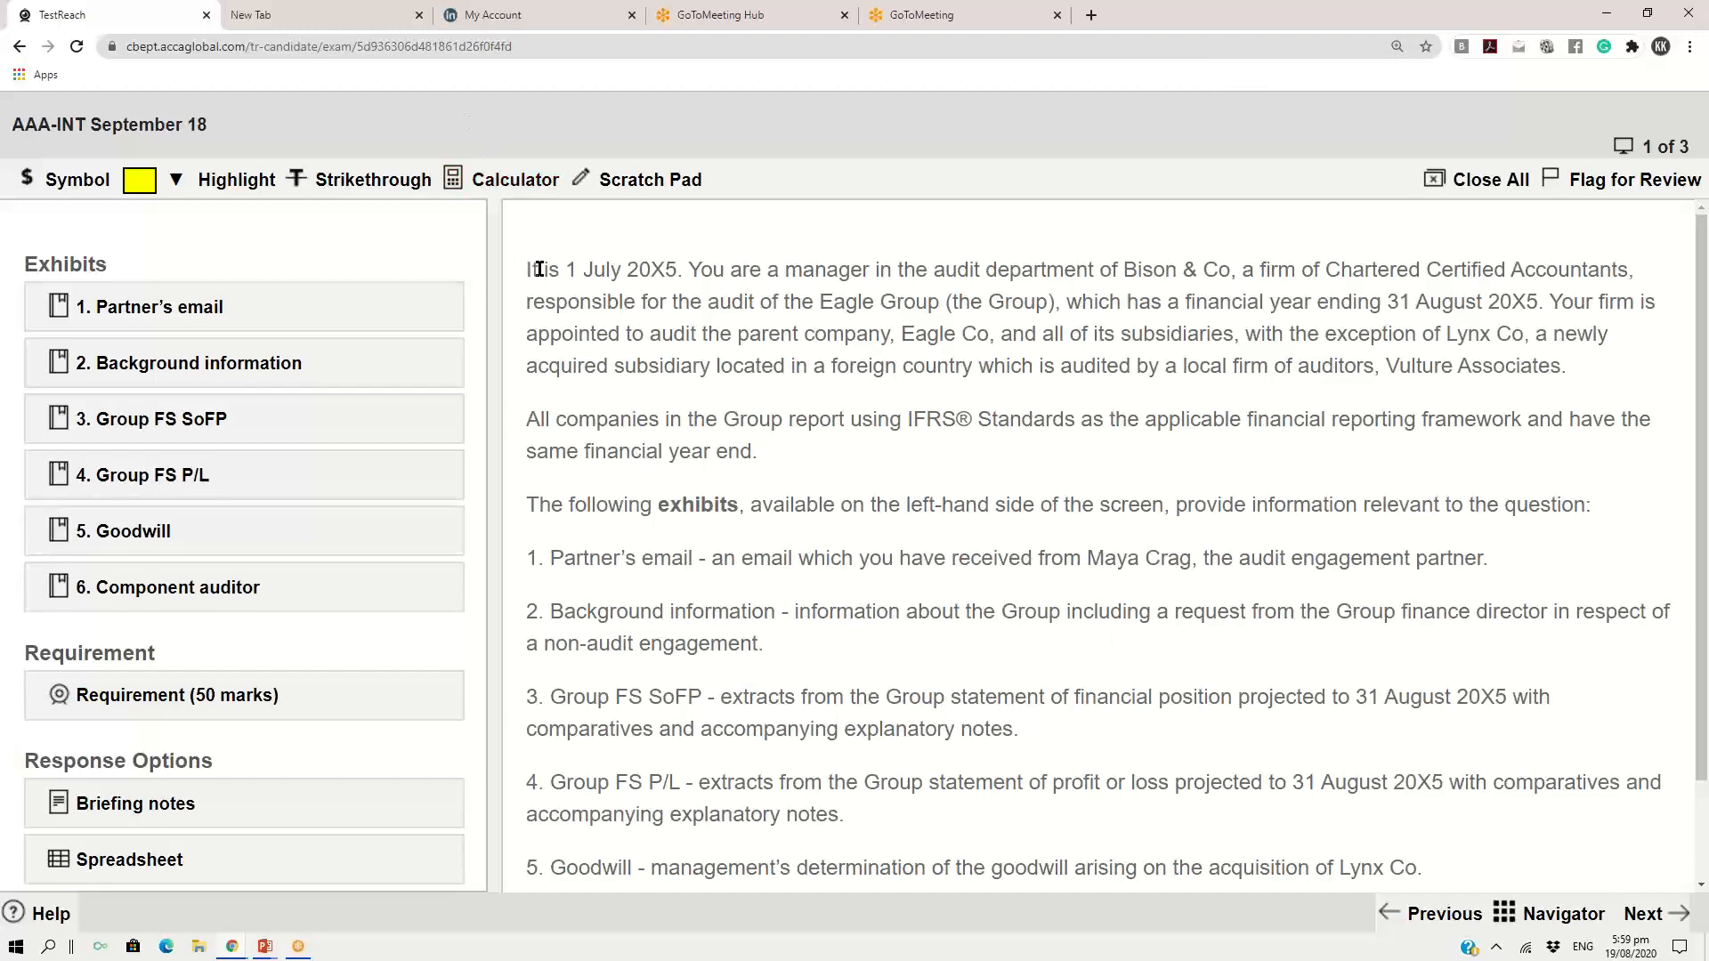
pyautogui.moveTo(532, 269); pyautogui.dragTo(899, 431)
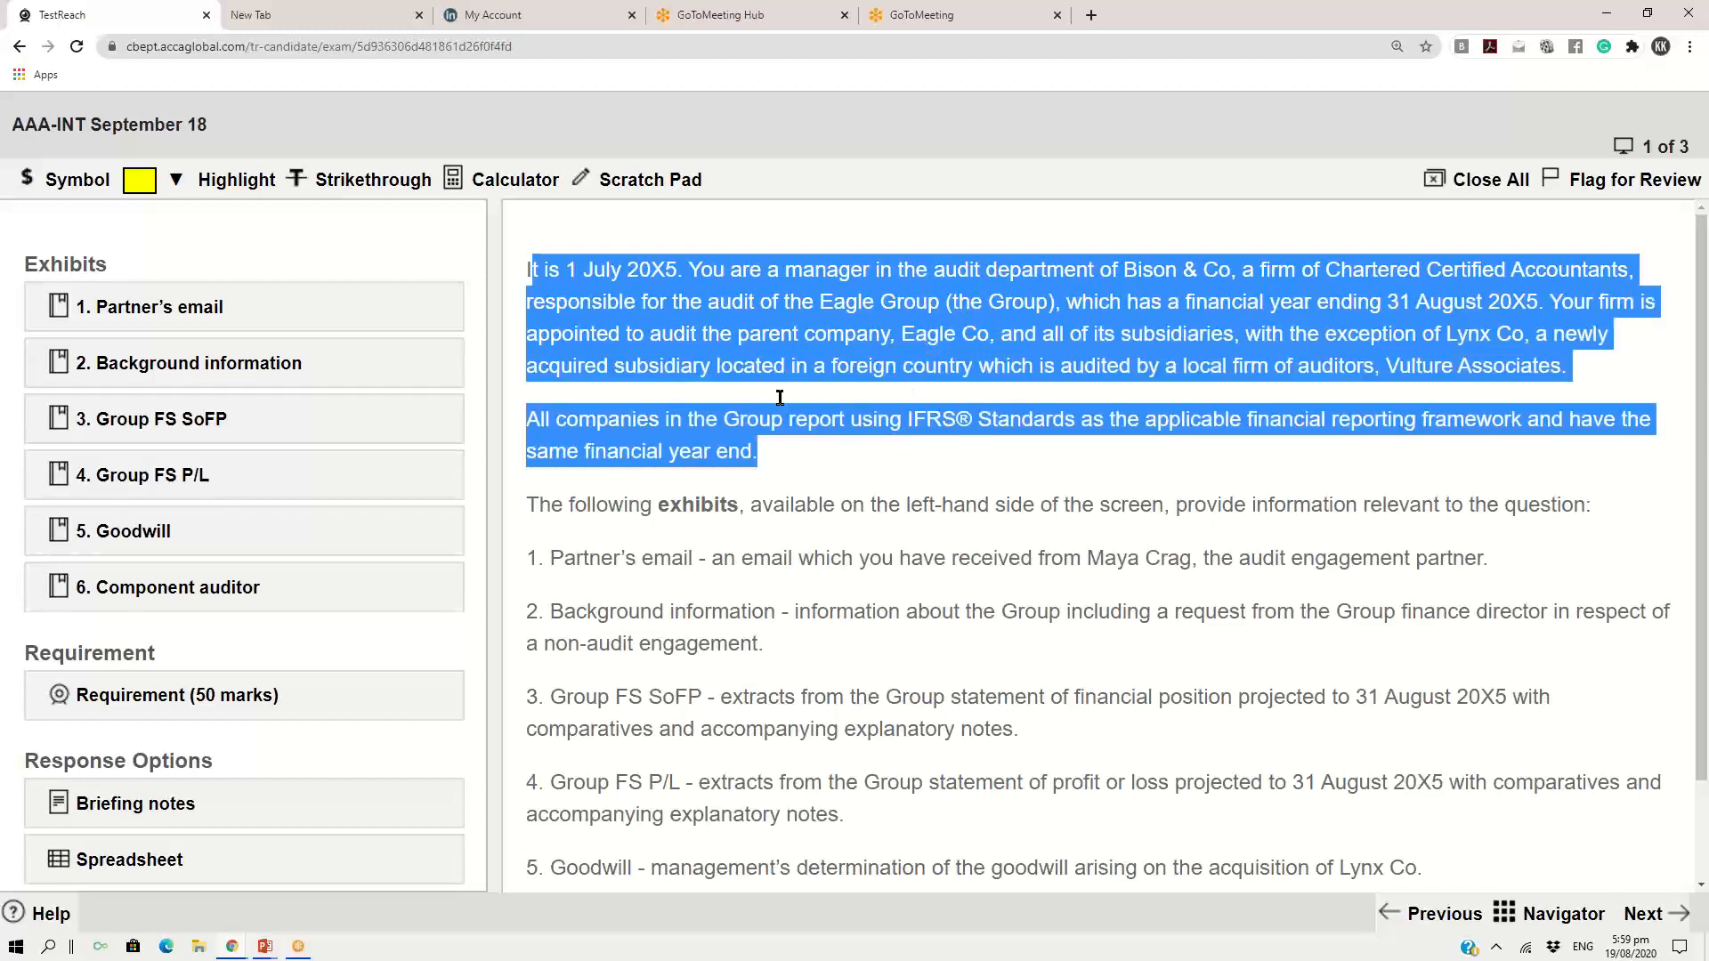
pyautogui.moveTo(529, 513); pyautogui.dragTo(939, 518)
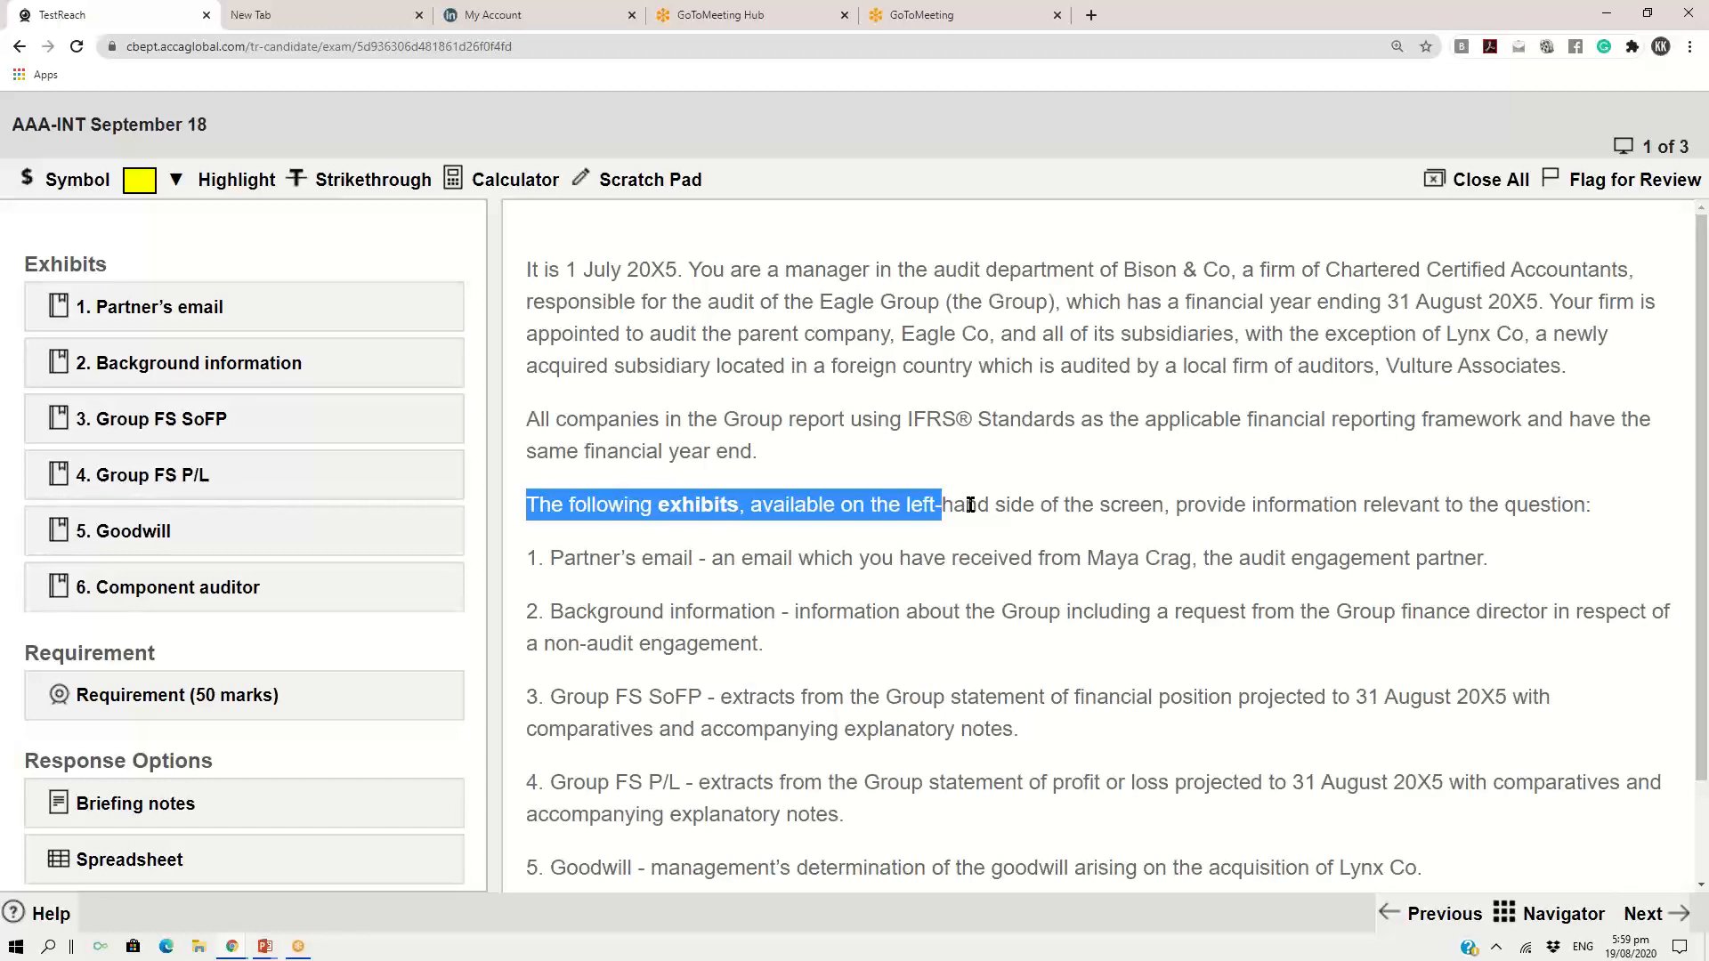
# Read the question introduction and its list of exhibits at a smaller page zoom, marking the text while reading
pyautogui.hotkey('ctrl', '-')
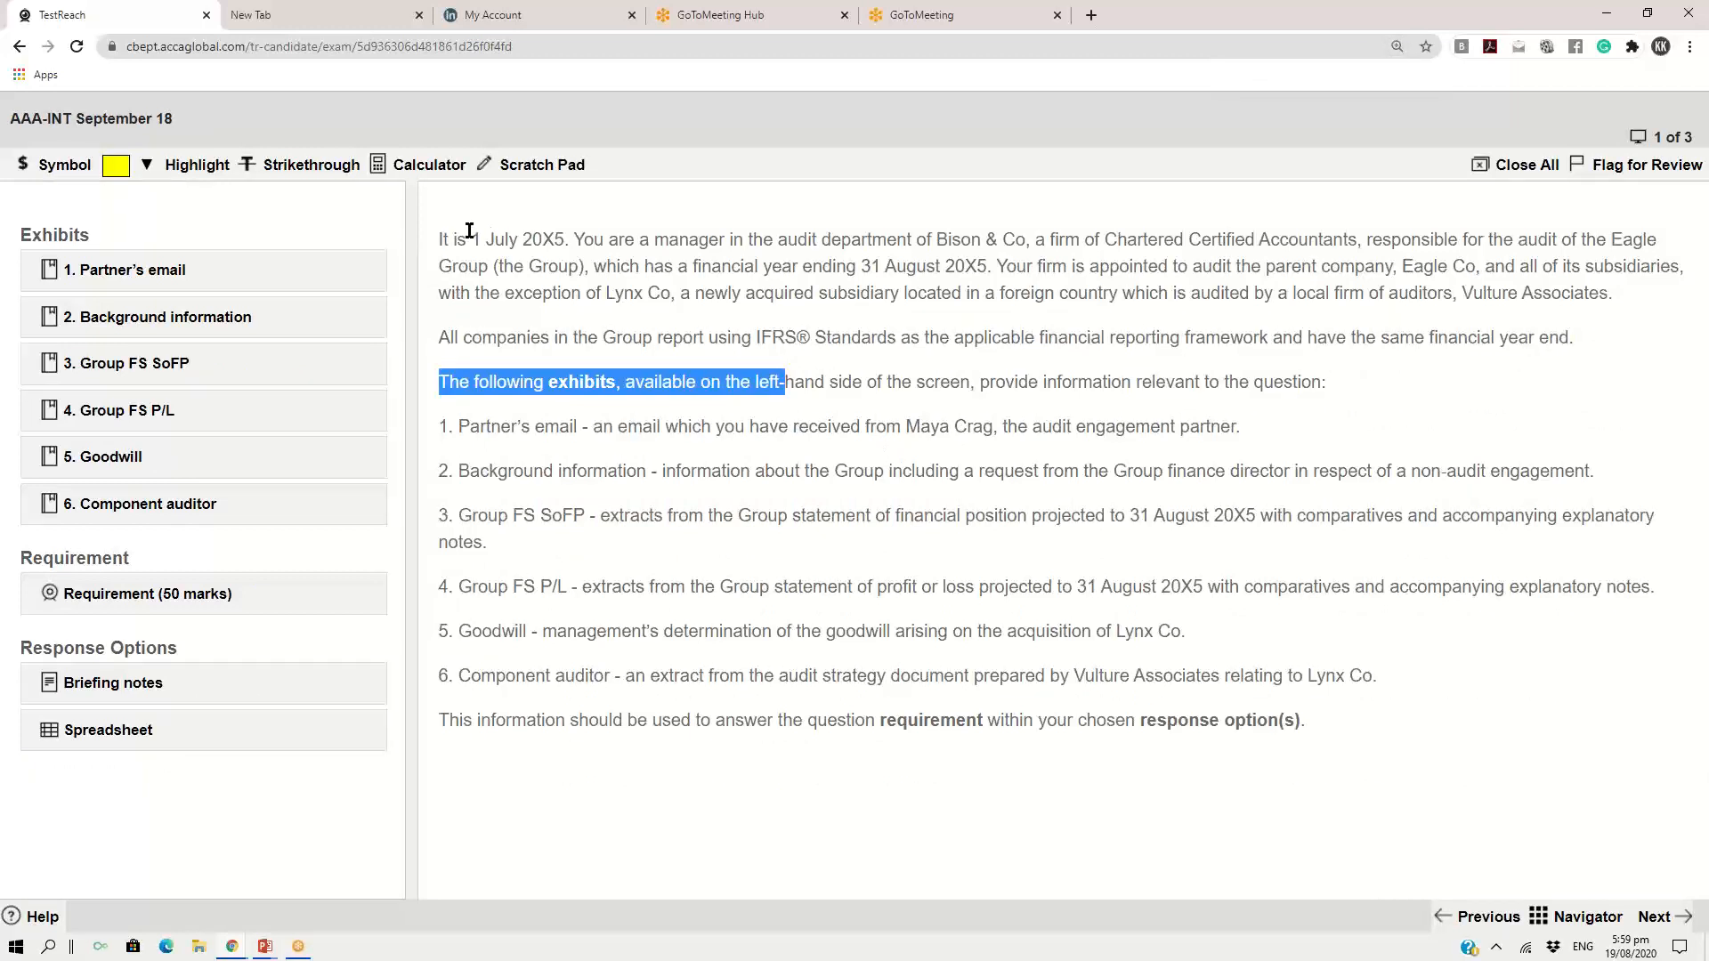
pyautogui.moveTo(441, 239); pyautogui.dragTo(808, 634)
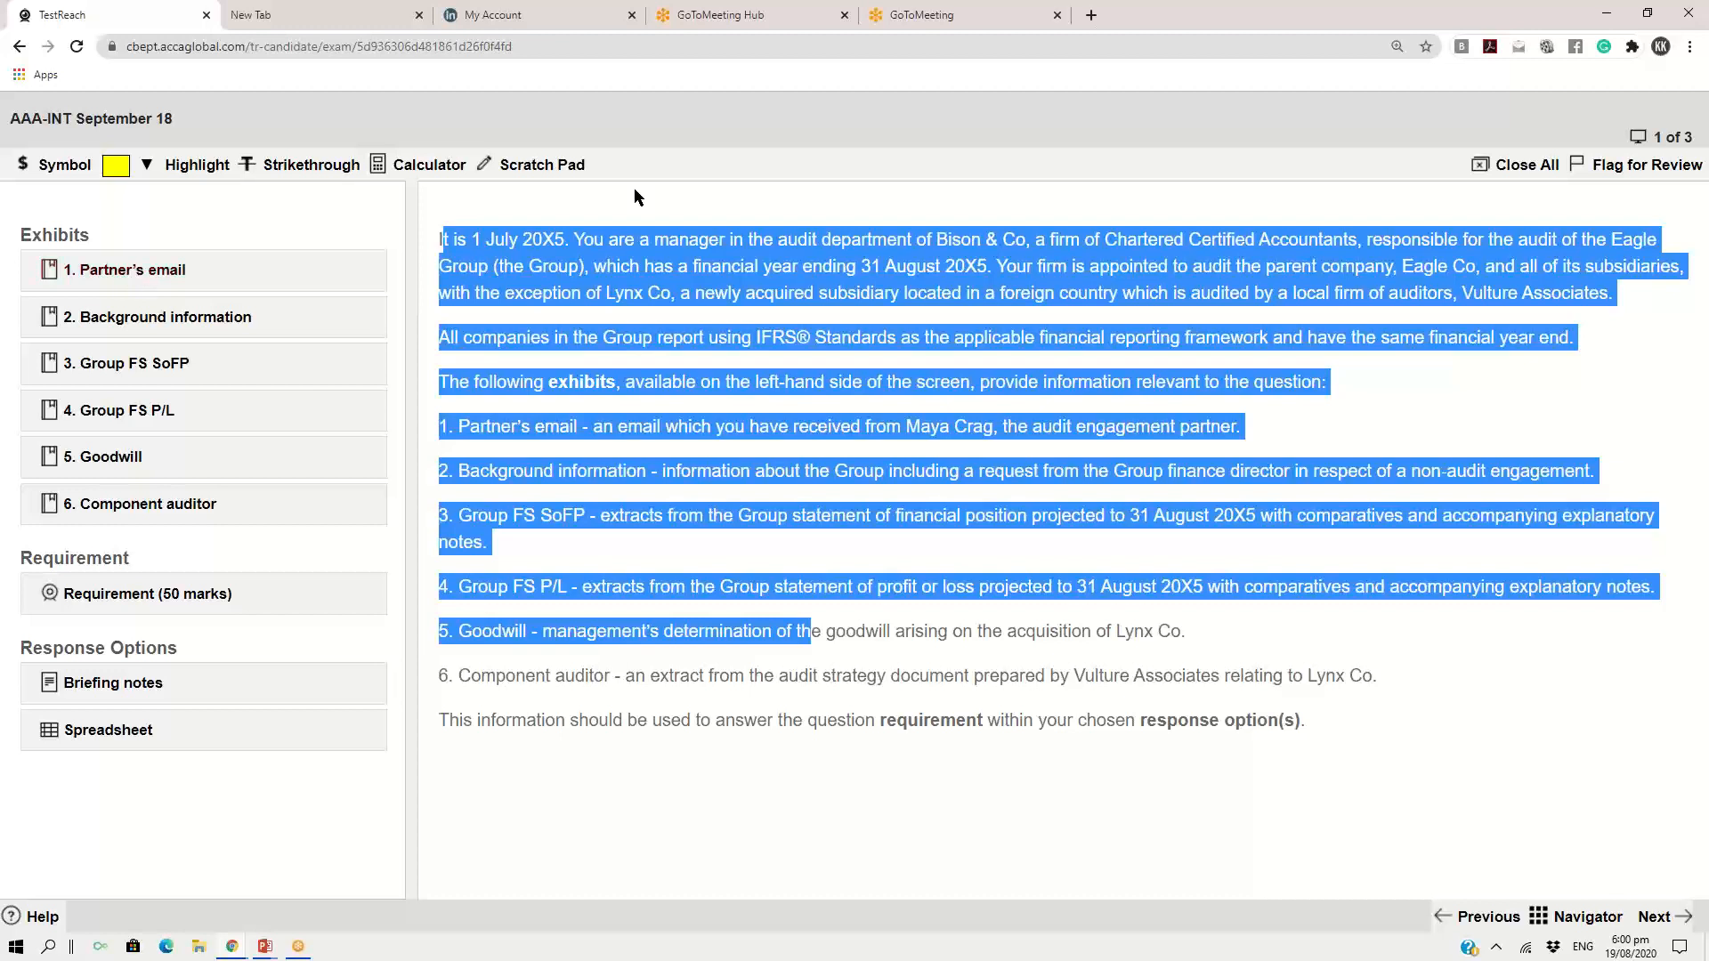
pyautogui.click(1178, 55)
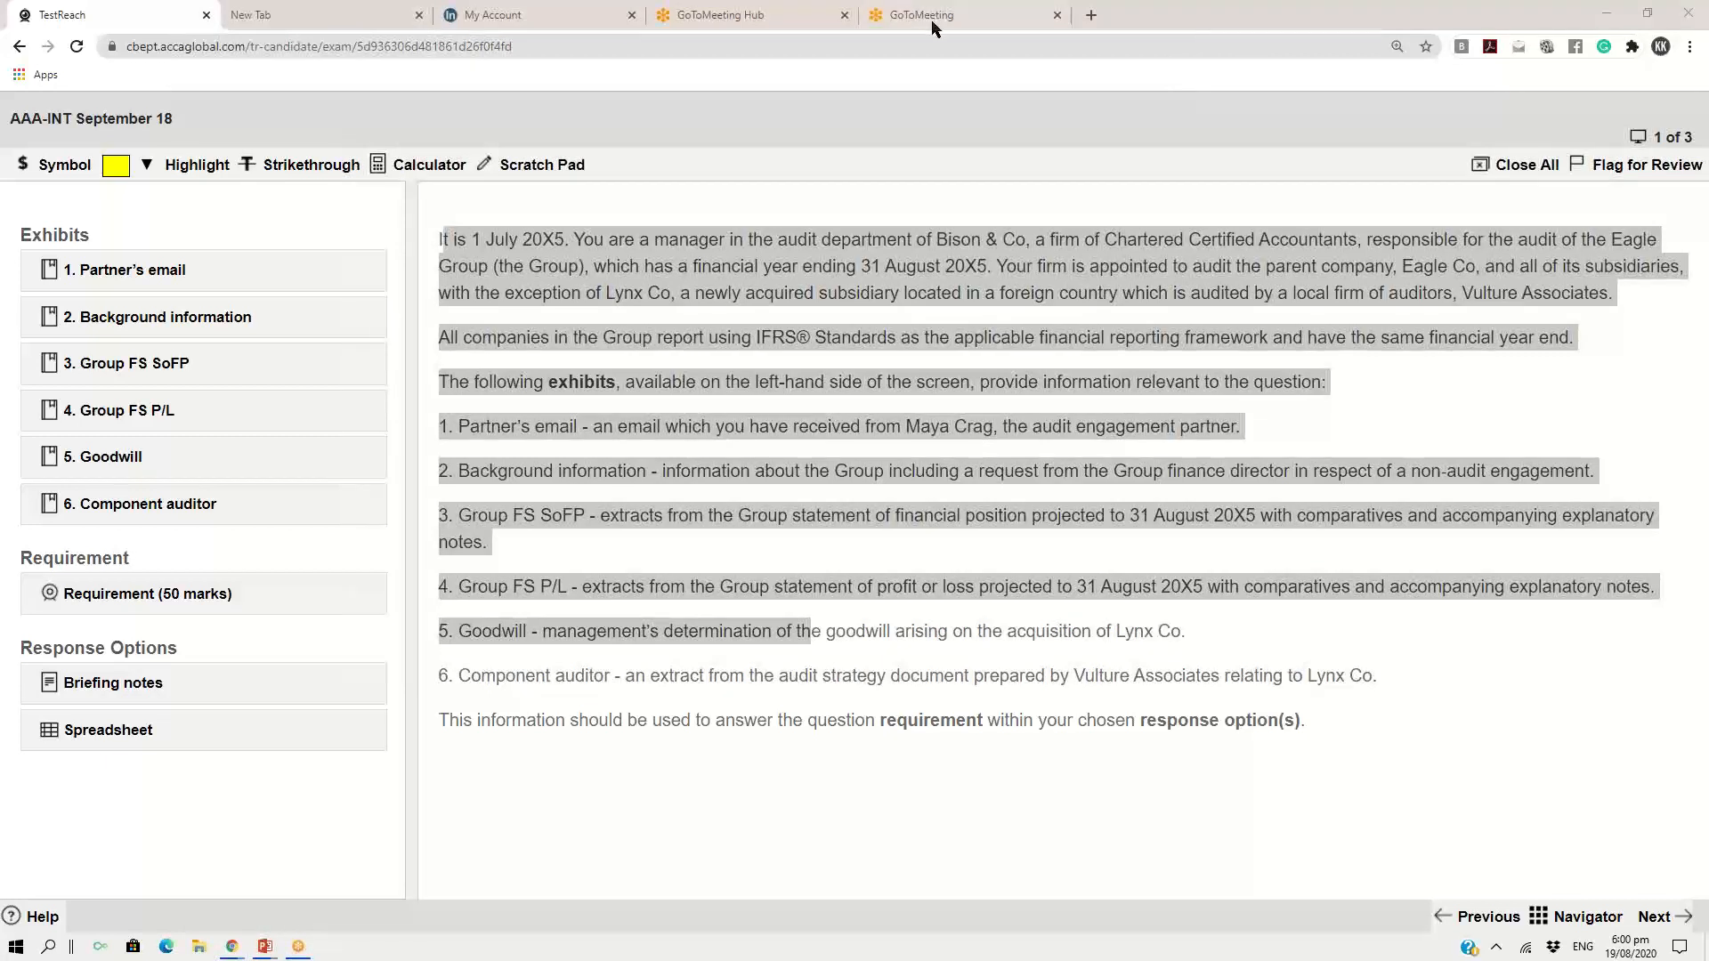
pyautogui.click(796, 672)
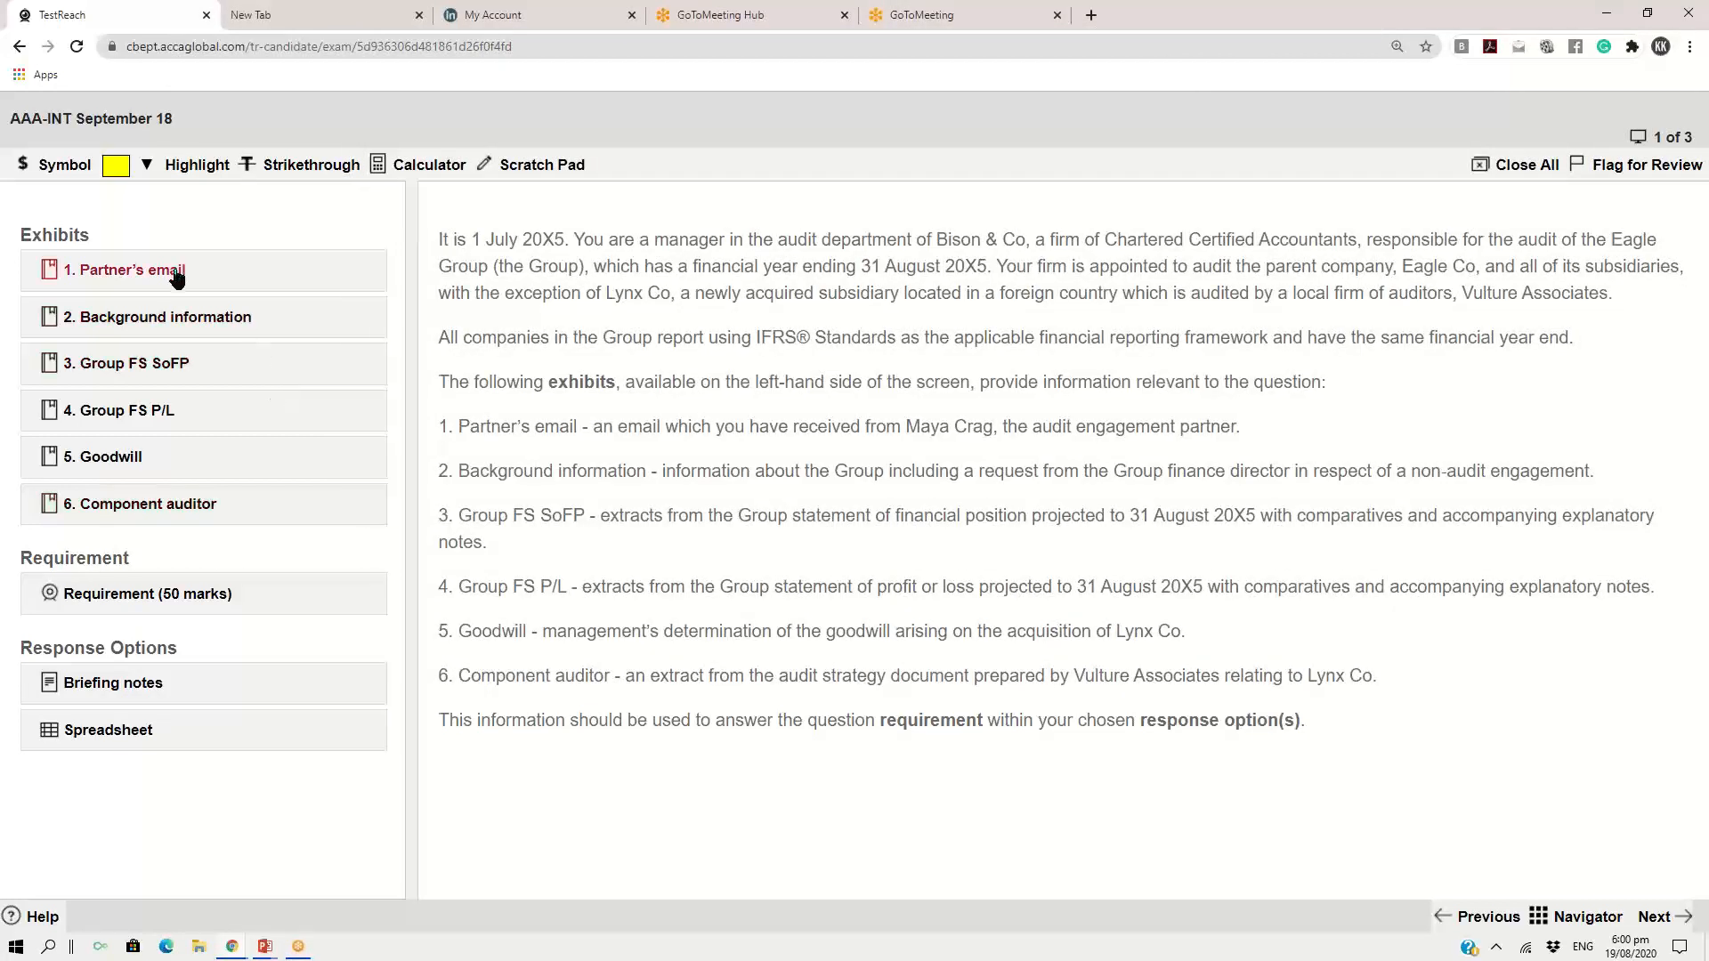
pyautogui.click(95, 274)
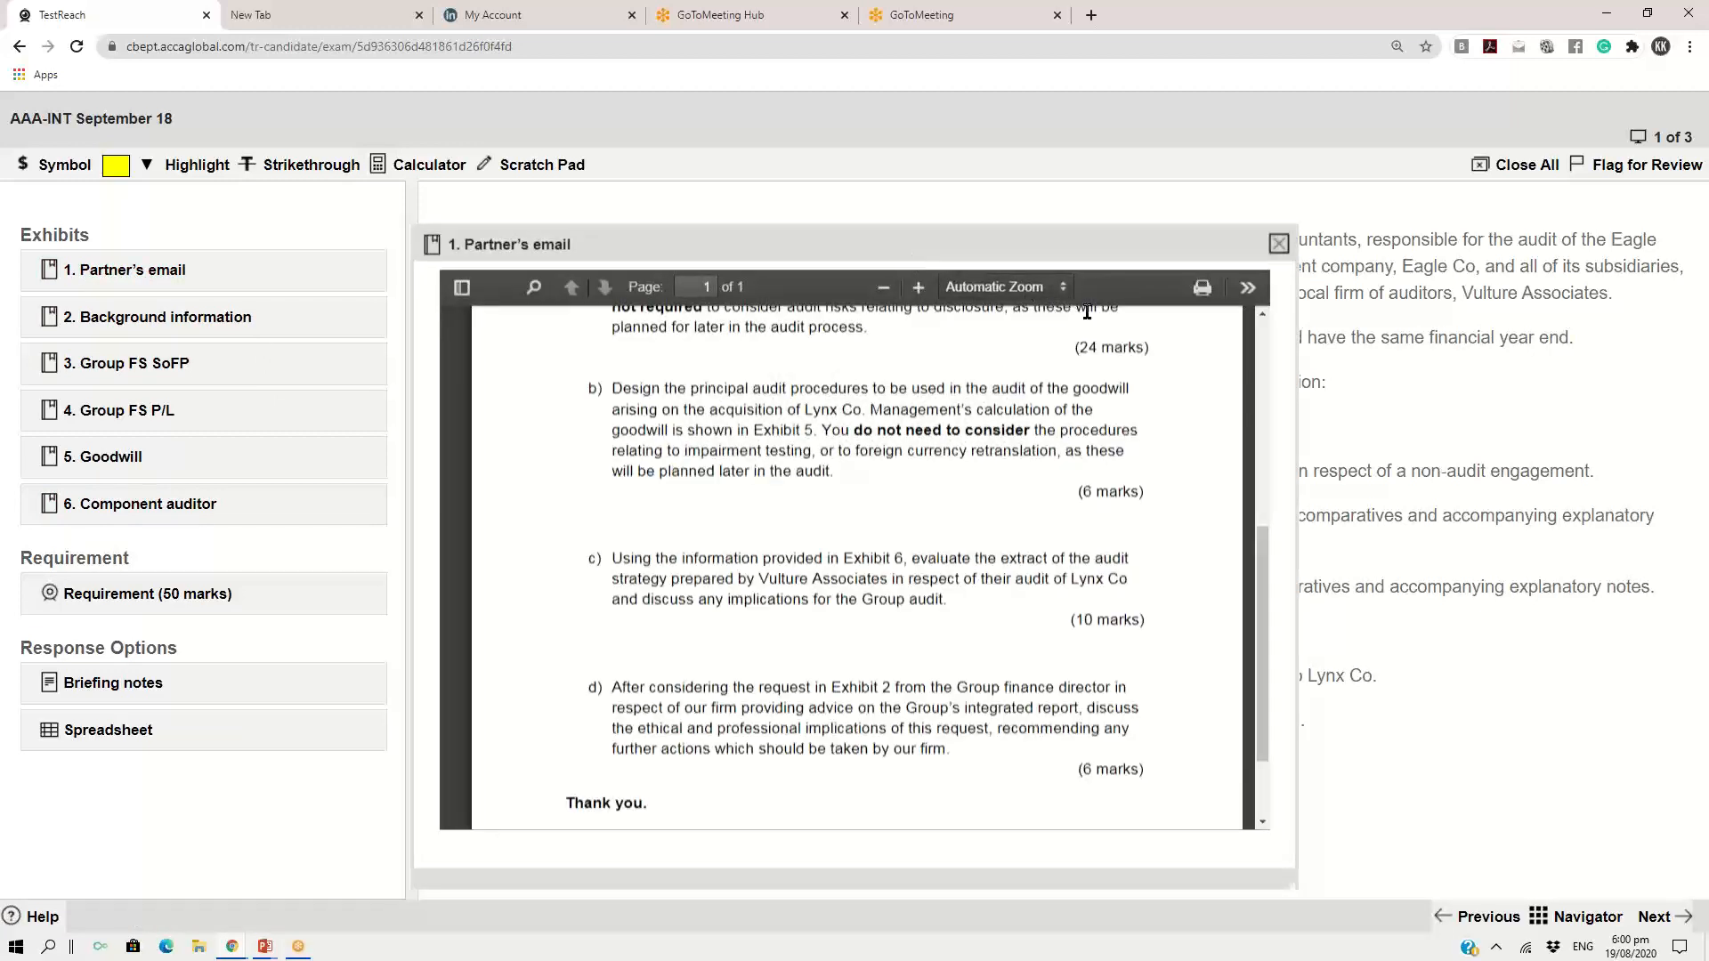
pyautogui.scroll(5, 1158, 534)
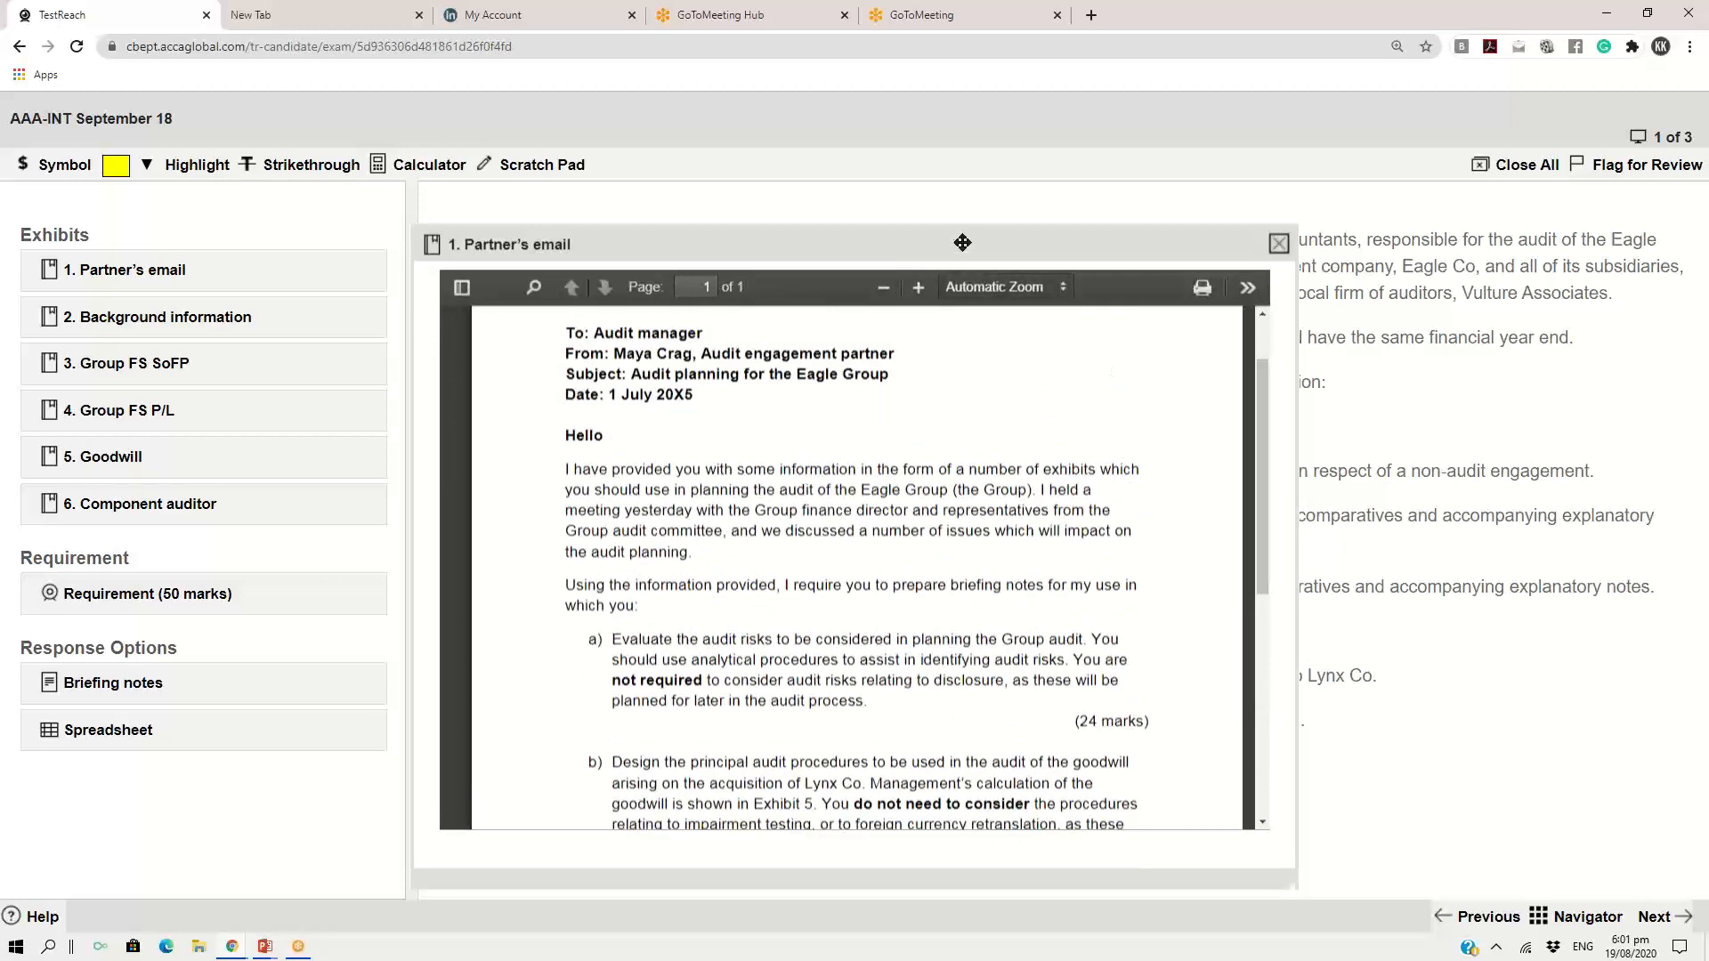
pyautogui.moveTo(962, 242); pyautogui.dragTo(970, 160)
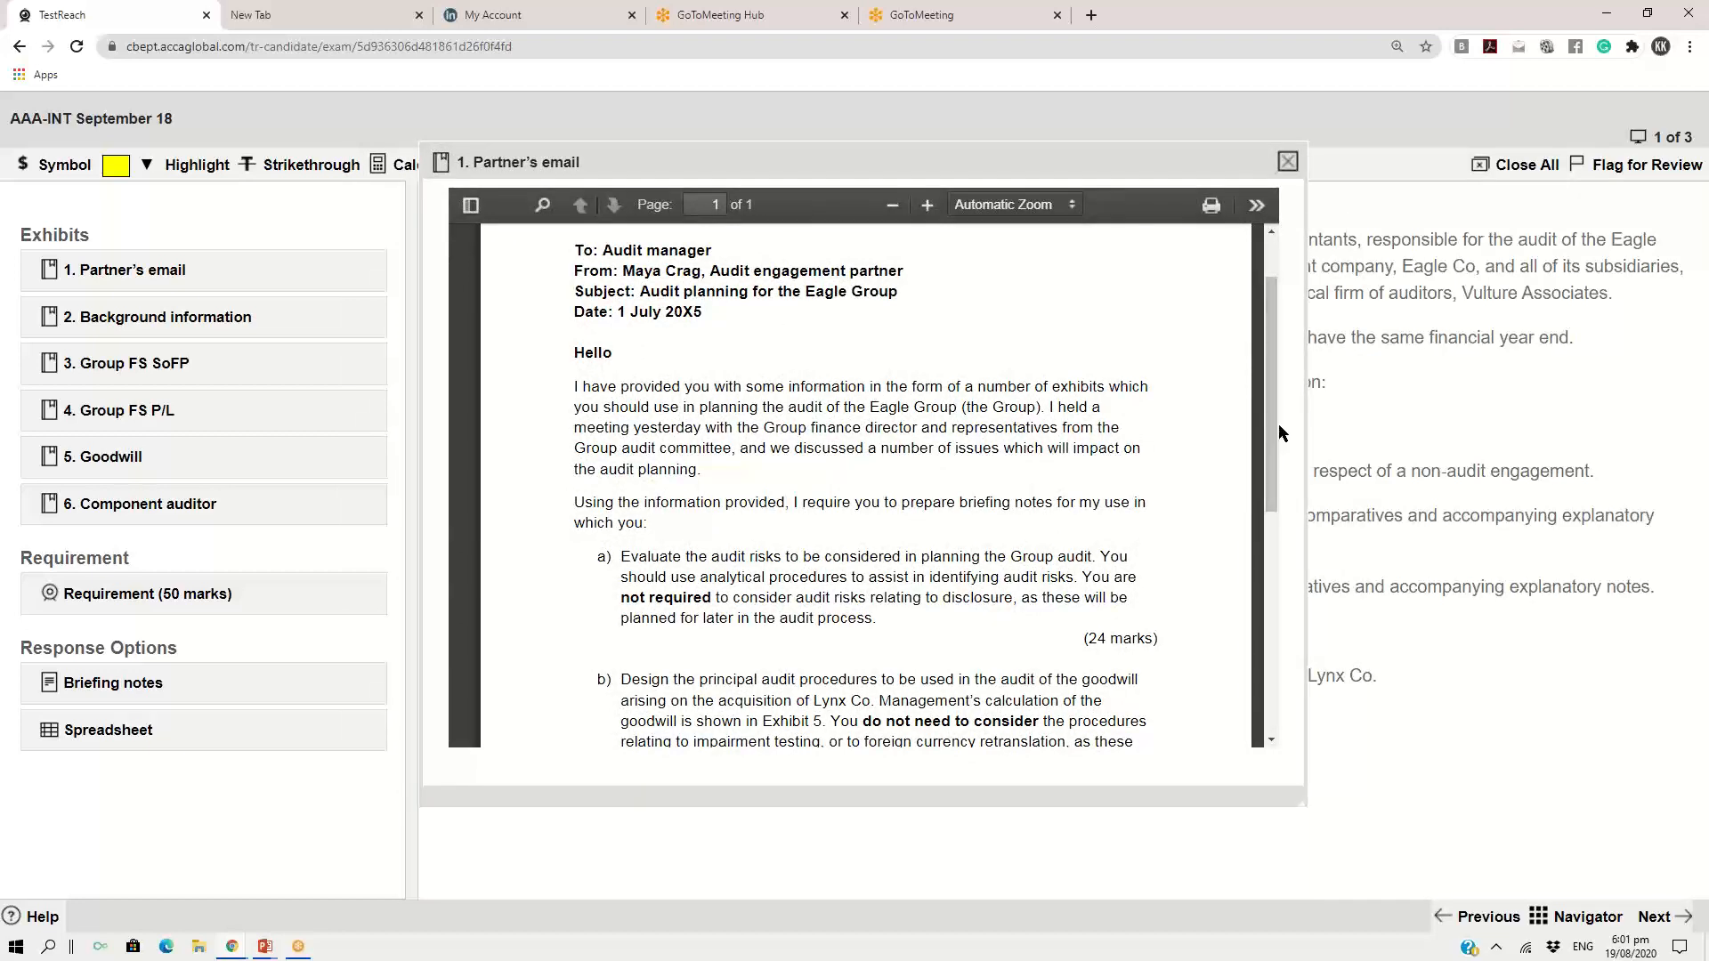
pyautogui.moveTo(1274, 434)
pyautogui.mouseDown()
pyautogui.moveTo(1255, 616)
pyautogui.moveTo(1282, 445)
pyautogui.mouseUp()
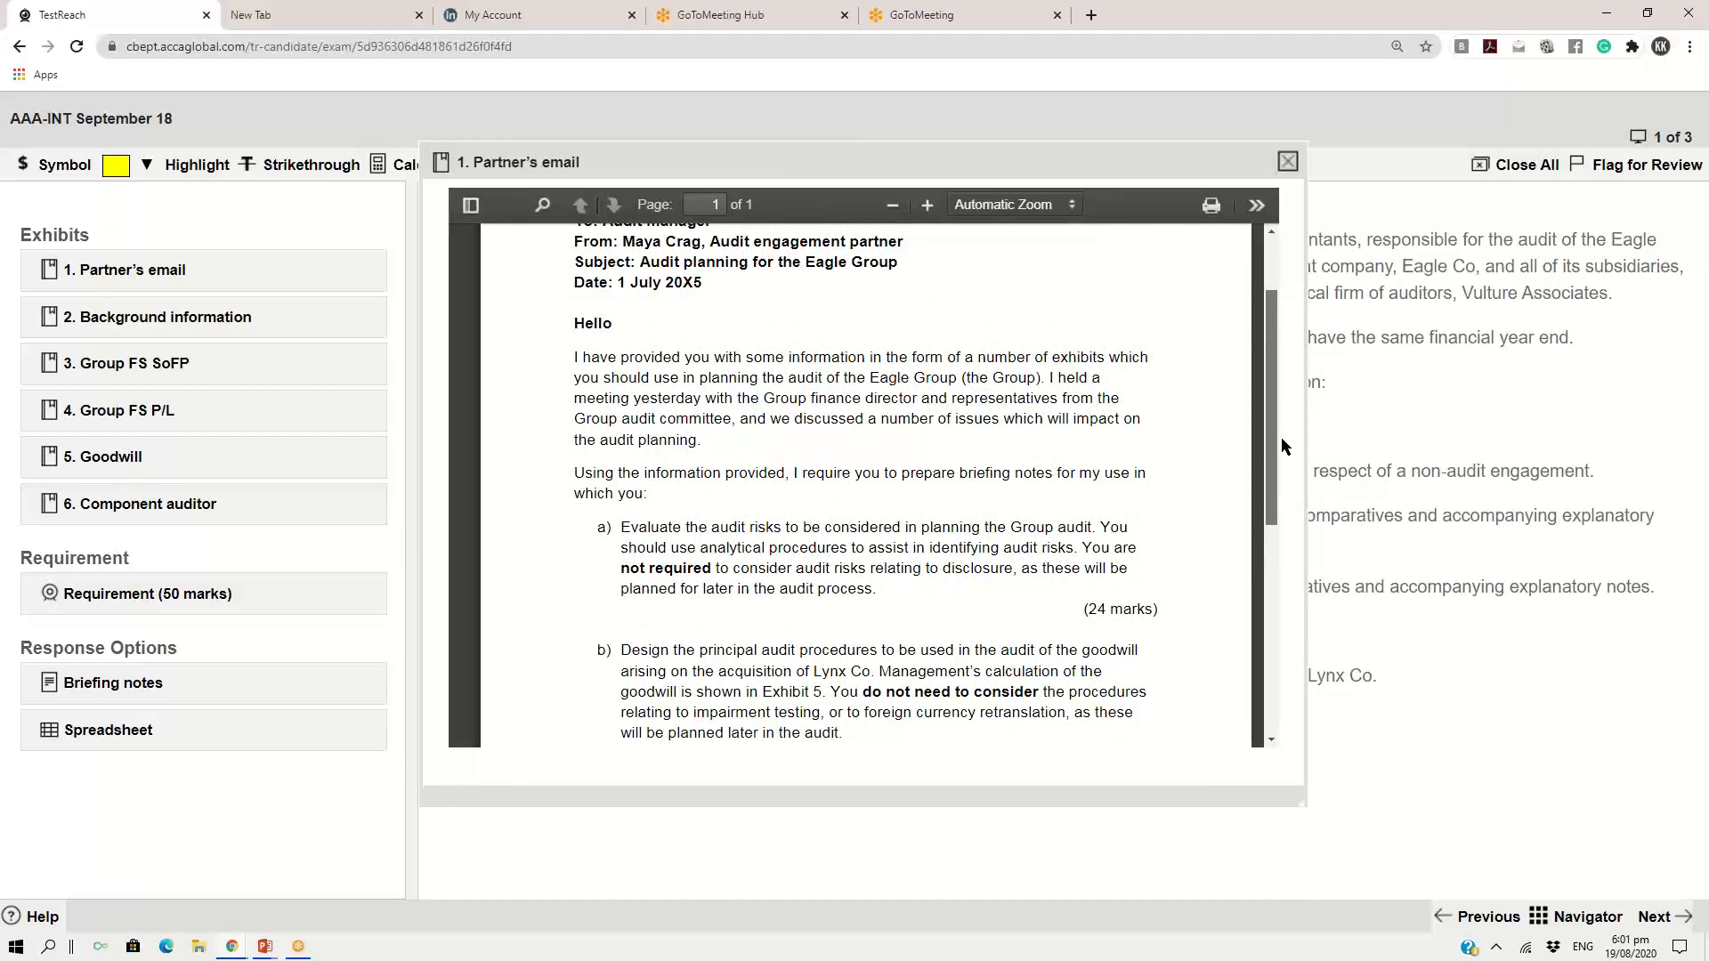
pyautogui.moveTo(1282, 445); pyautogui.dragTo(1293, 486)
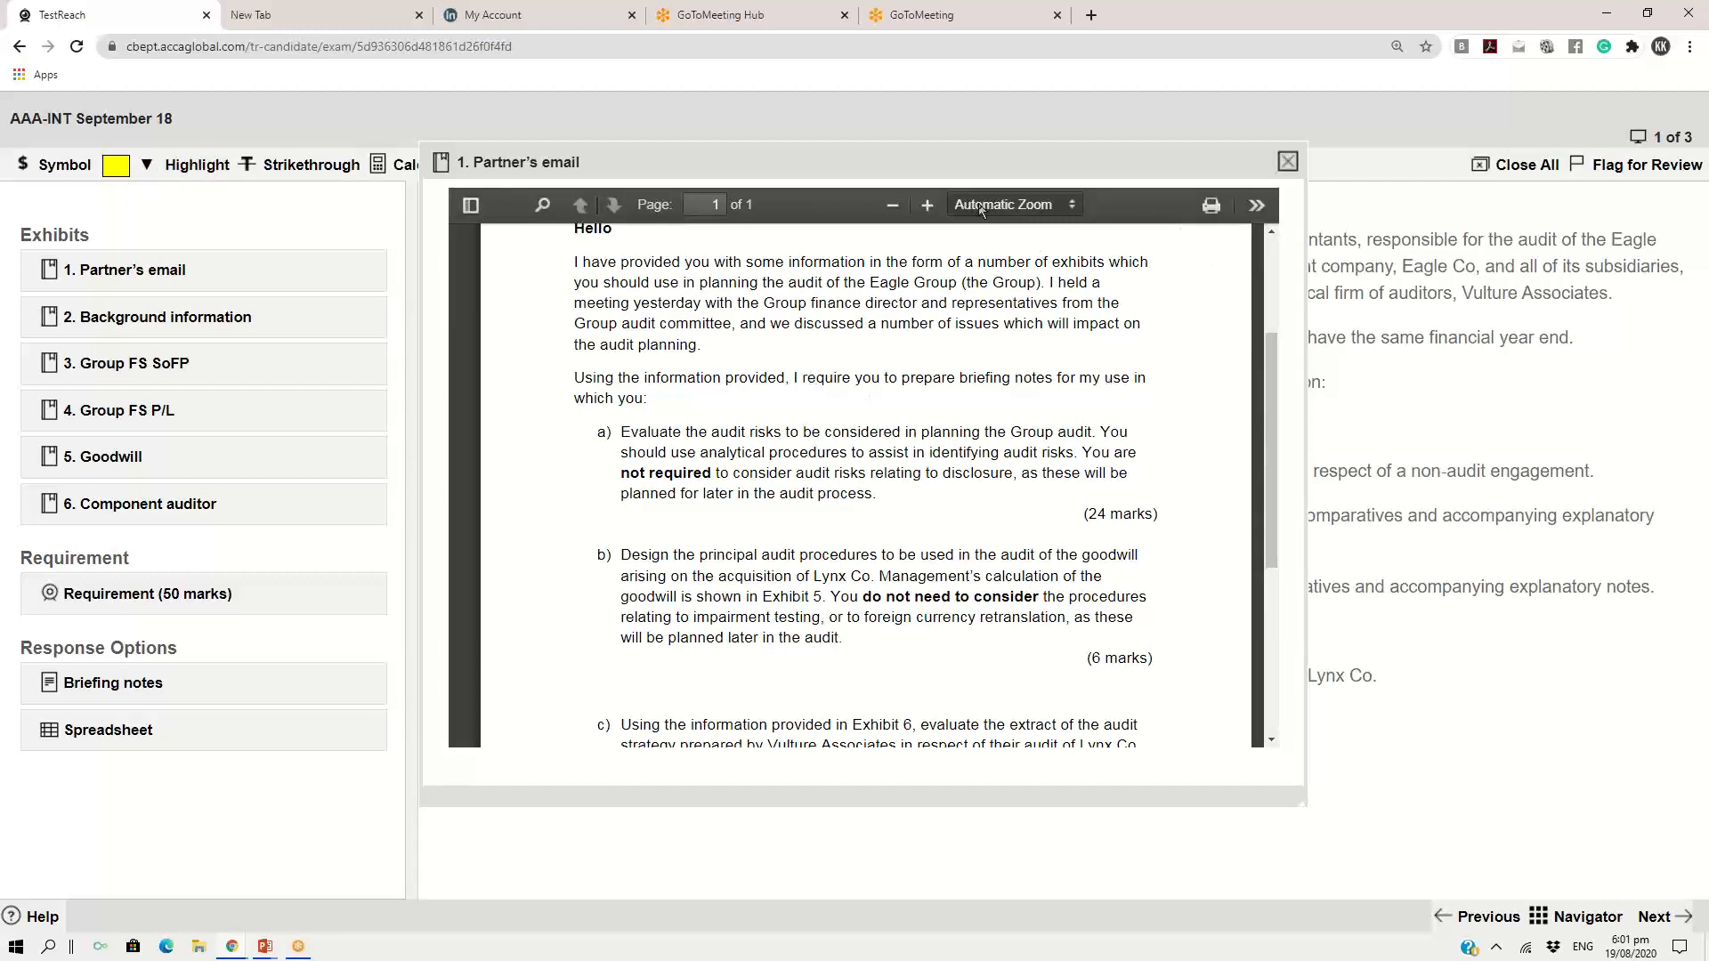
# Enlarge the partner's email to 110% and highlight the words "to prepare briefing notes" in yellow
pyautogui.click(929, 207)
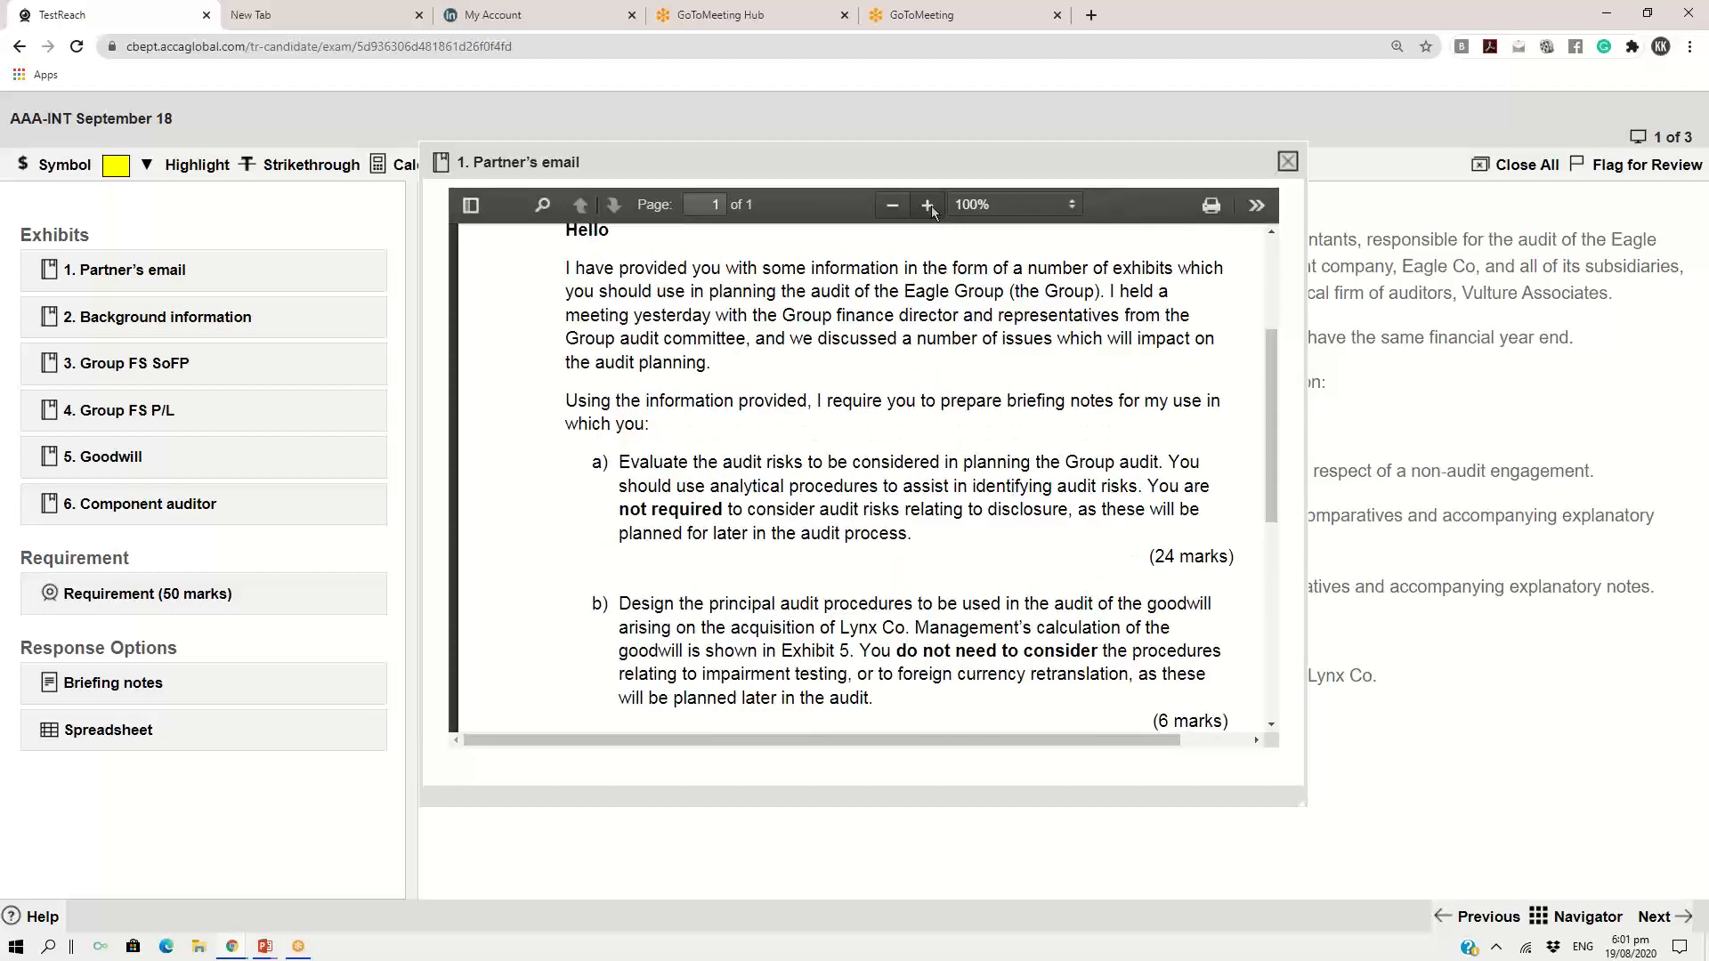
pyautogui.click(928, 206)
pyautogui.moveTo(850, 748); pyautogui.dragTo(906, 748)
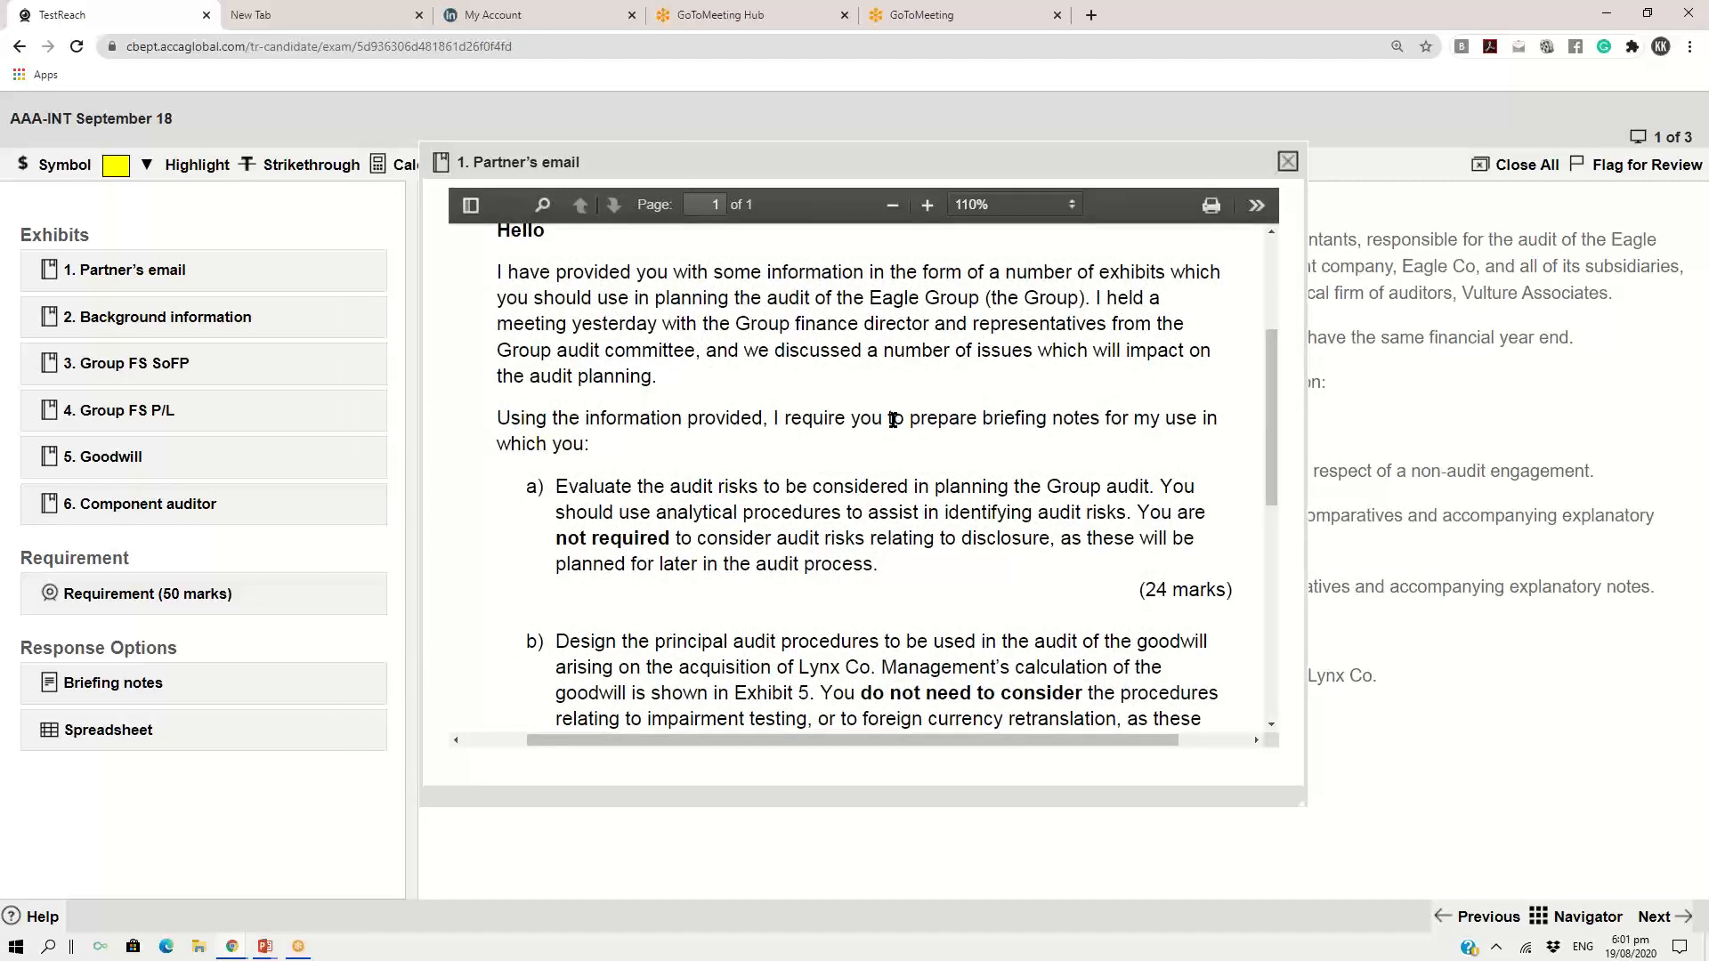
pyautogui.moveTo(893, 419); pyautogui.dragTo(1097, 420)
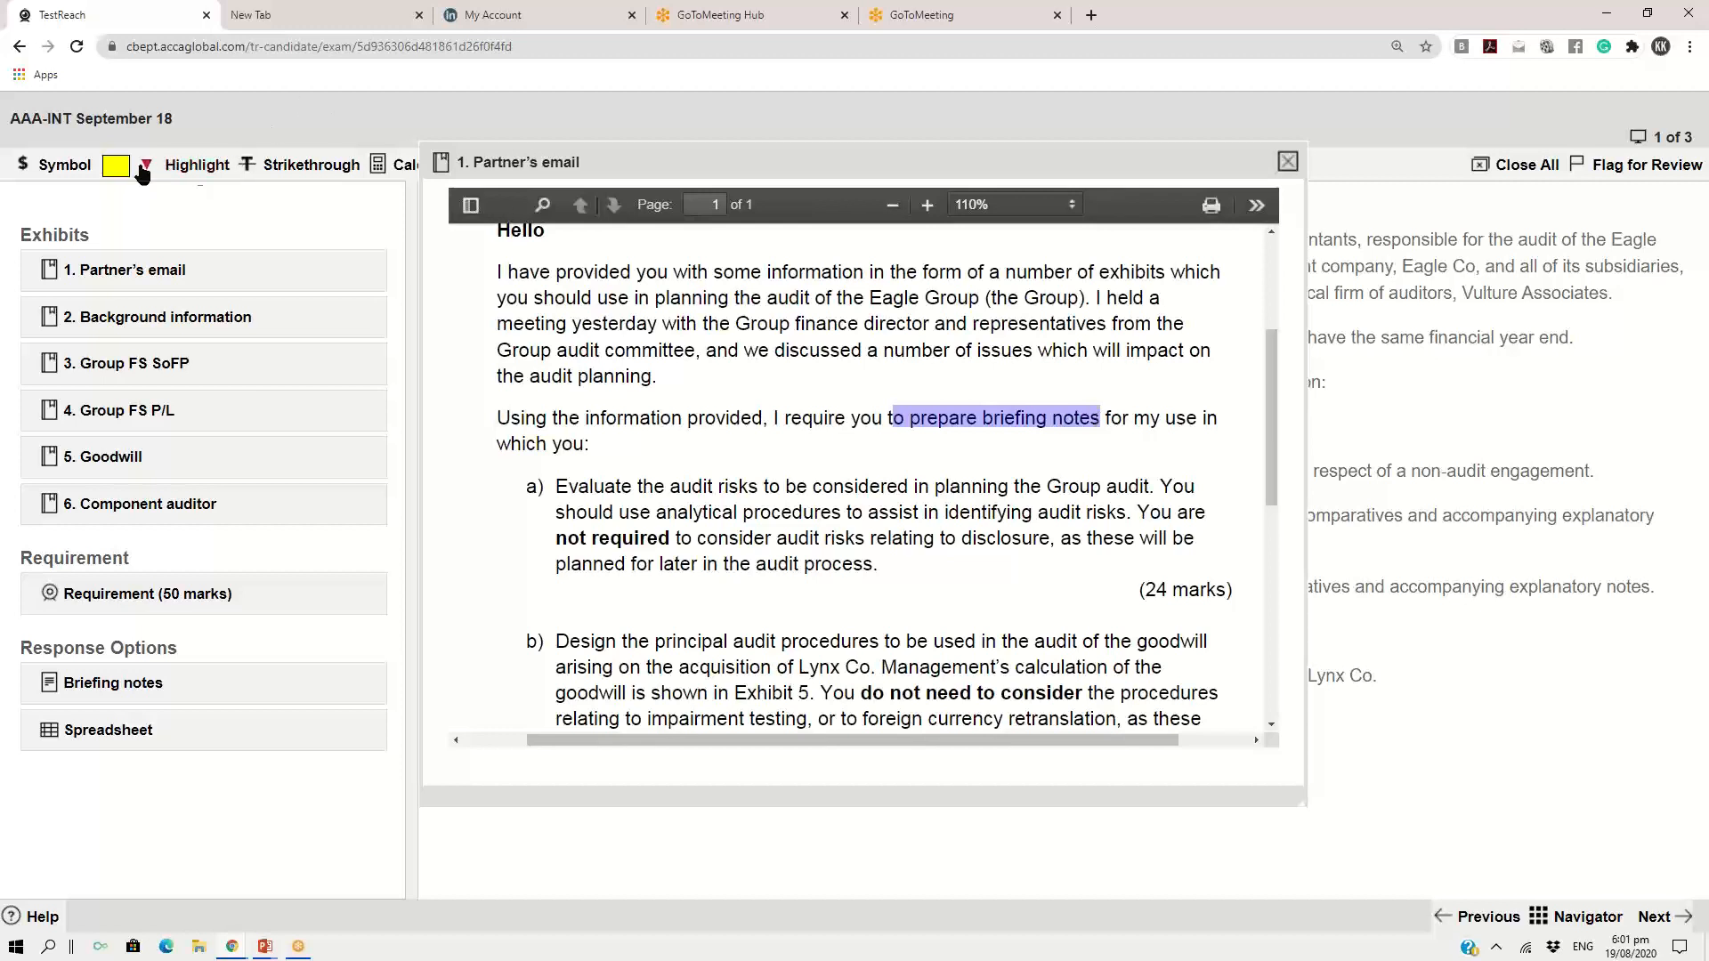
pyautogui.click(200, 170)
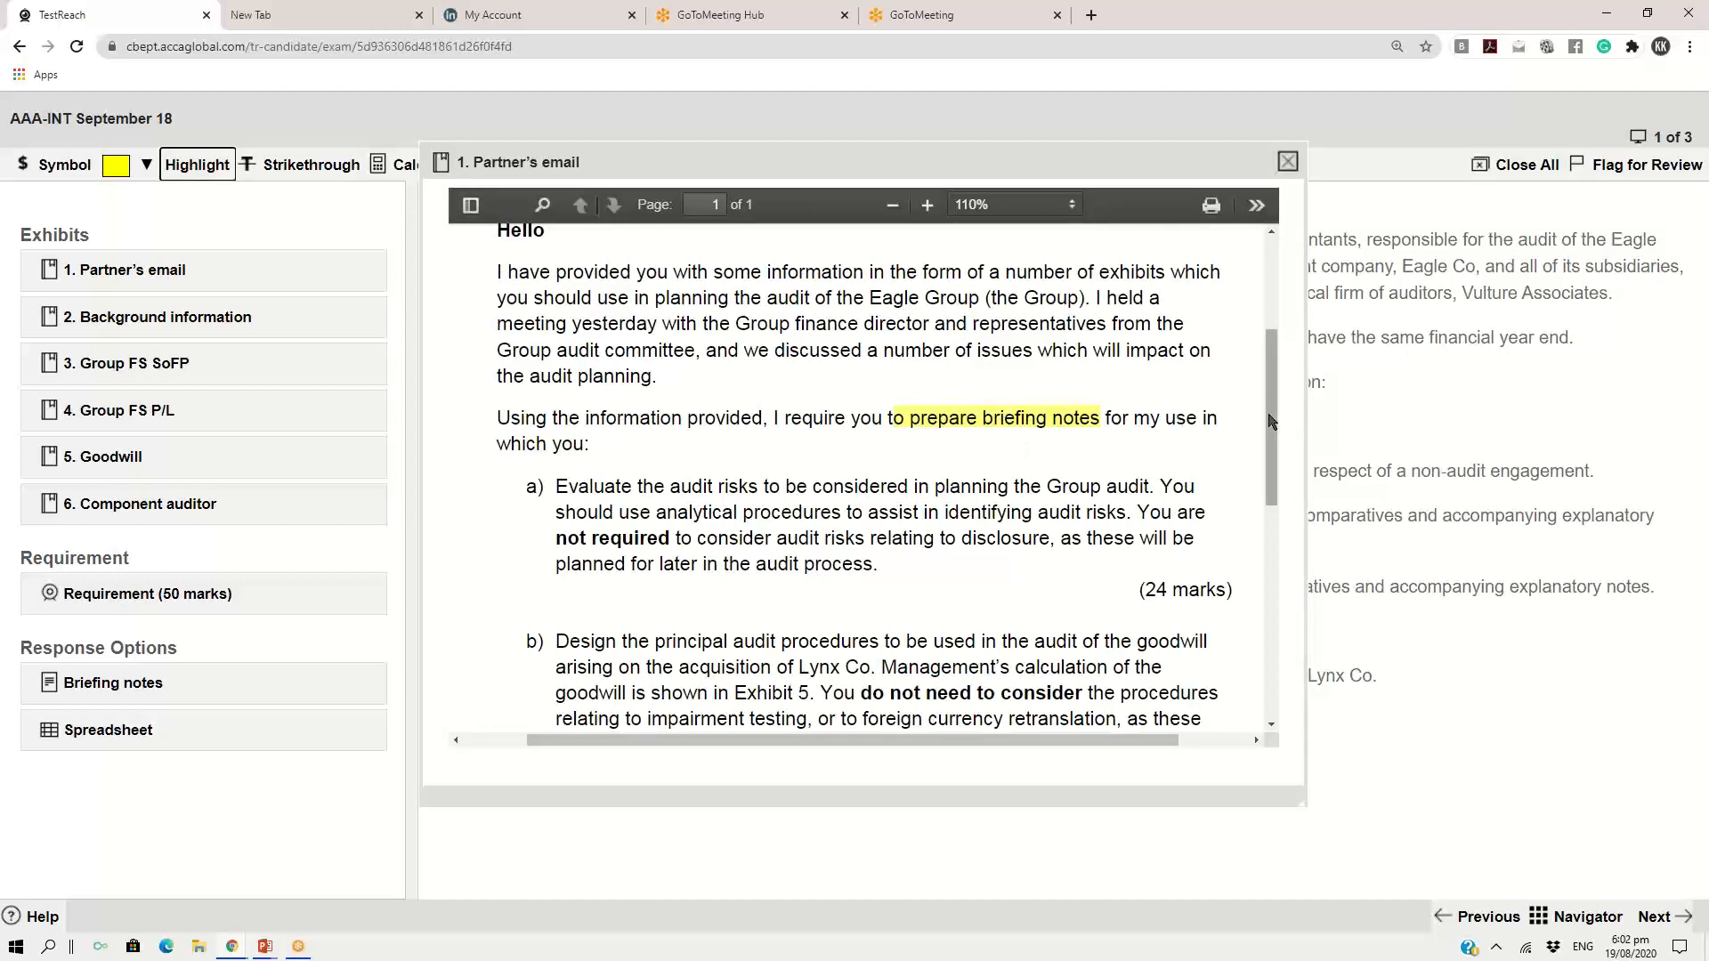
pyautogui.moveTo(1272, 420)
pyautogui.mouseDown()
pyautogui.moveTo(1247, 538)
pyautogui.moveTo(1264, 561)
pyautogui.moveTo(1284, 451)
pyautogui.mouseUp()
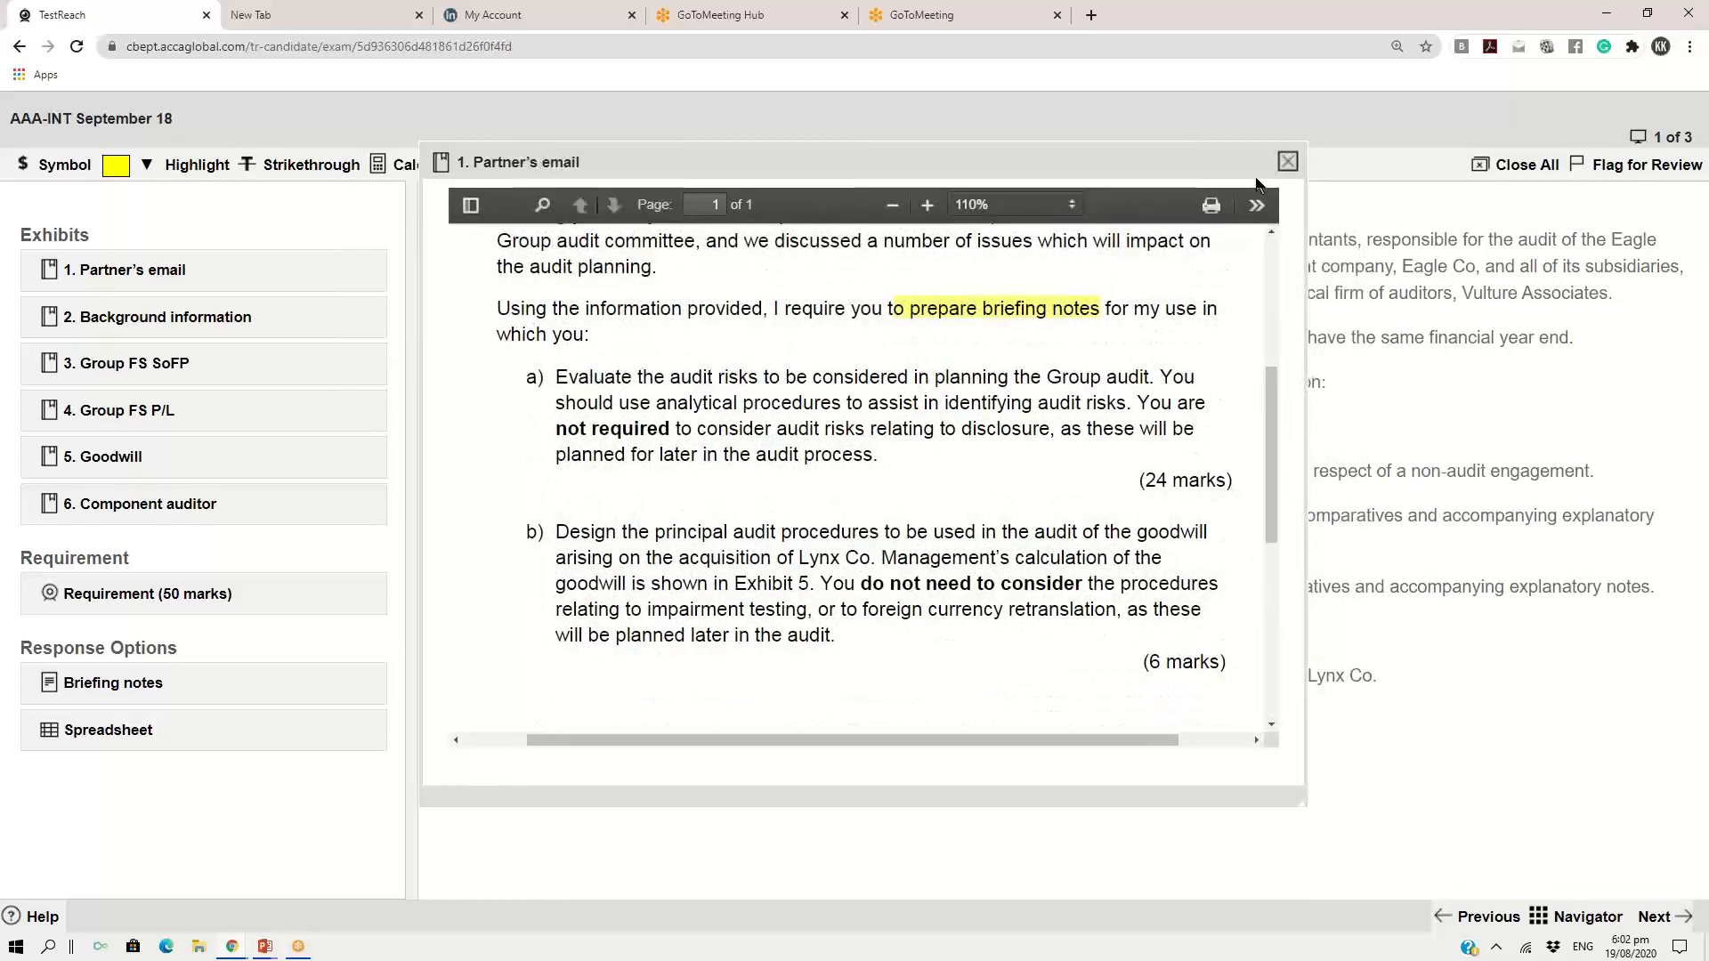
# Open the Briefing notes response document and position its window over the lower part of the partner's email
pyautogui.click(75, 688)
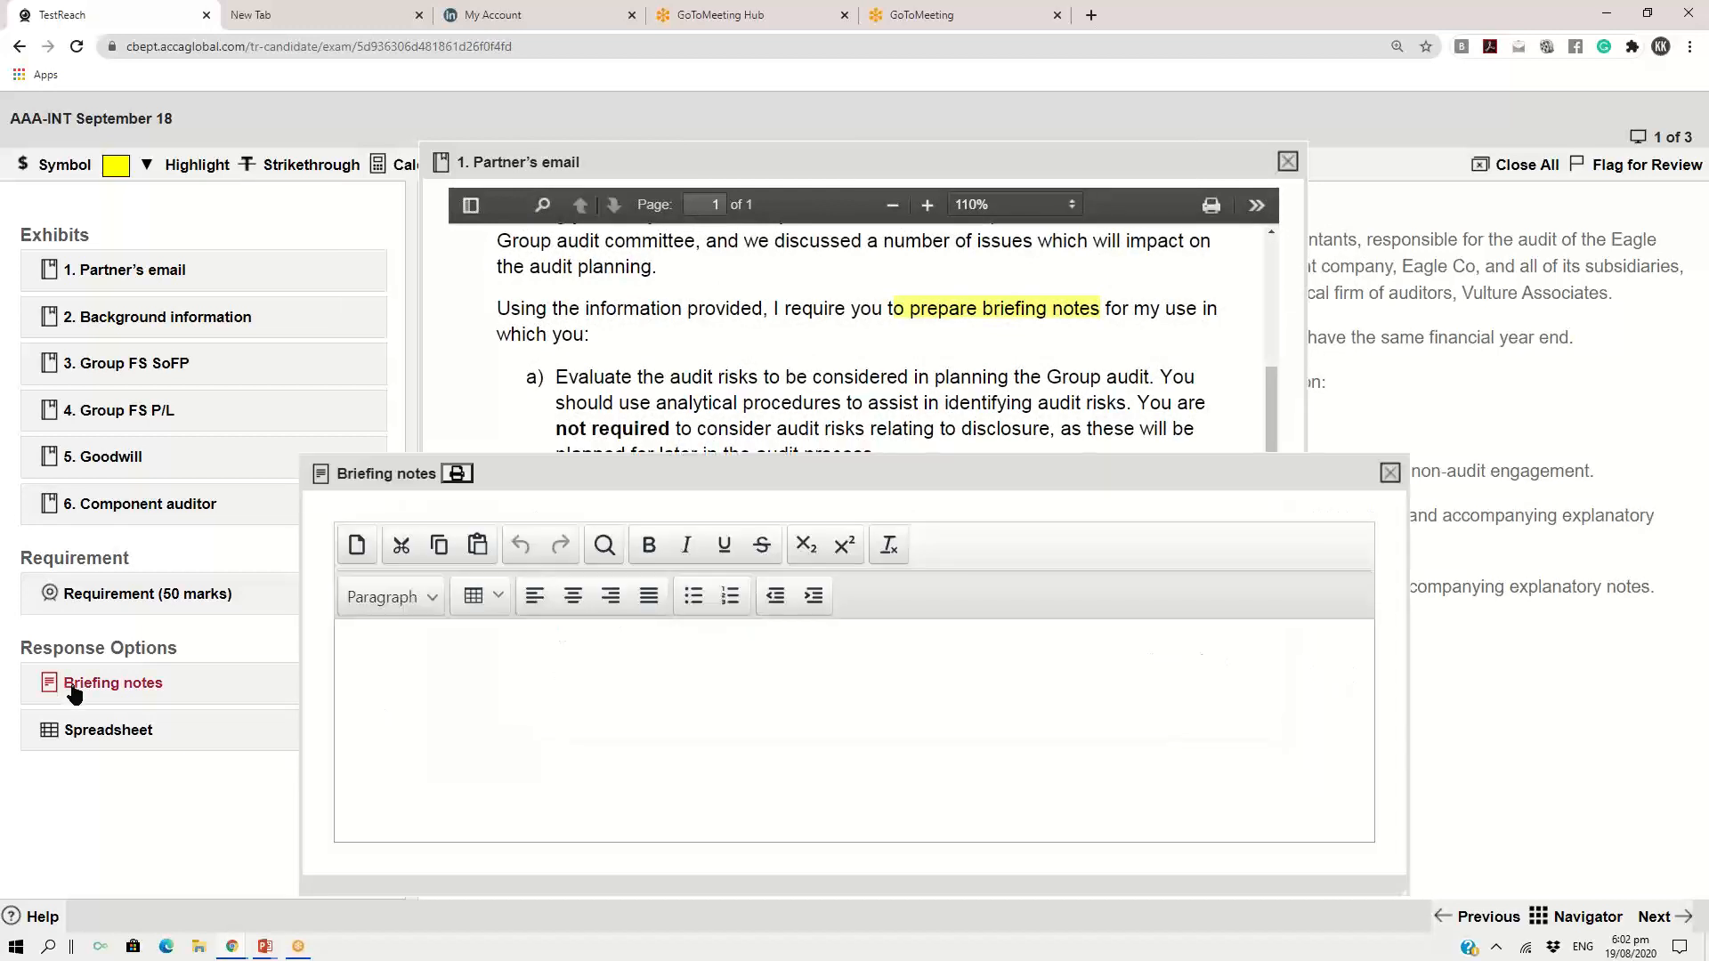
pyautogui.moveTo(795, 484); pyautogui.dragTo(789, 331)
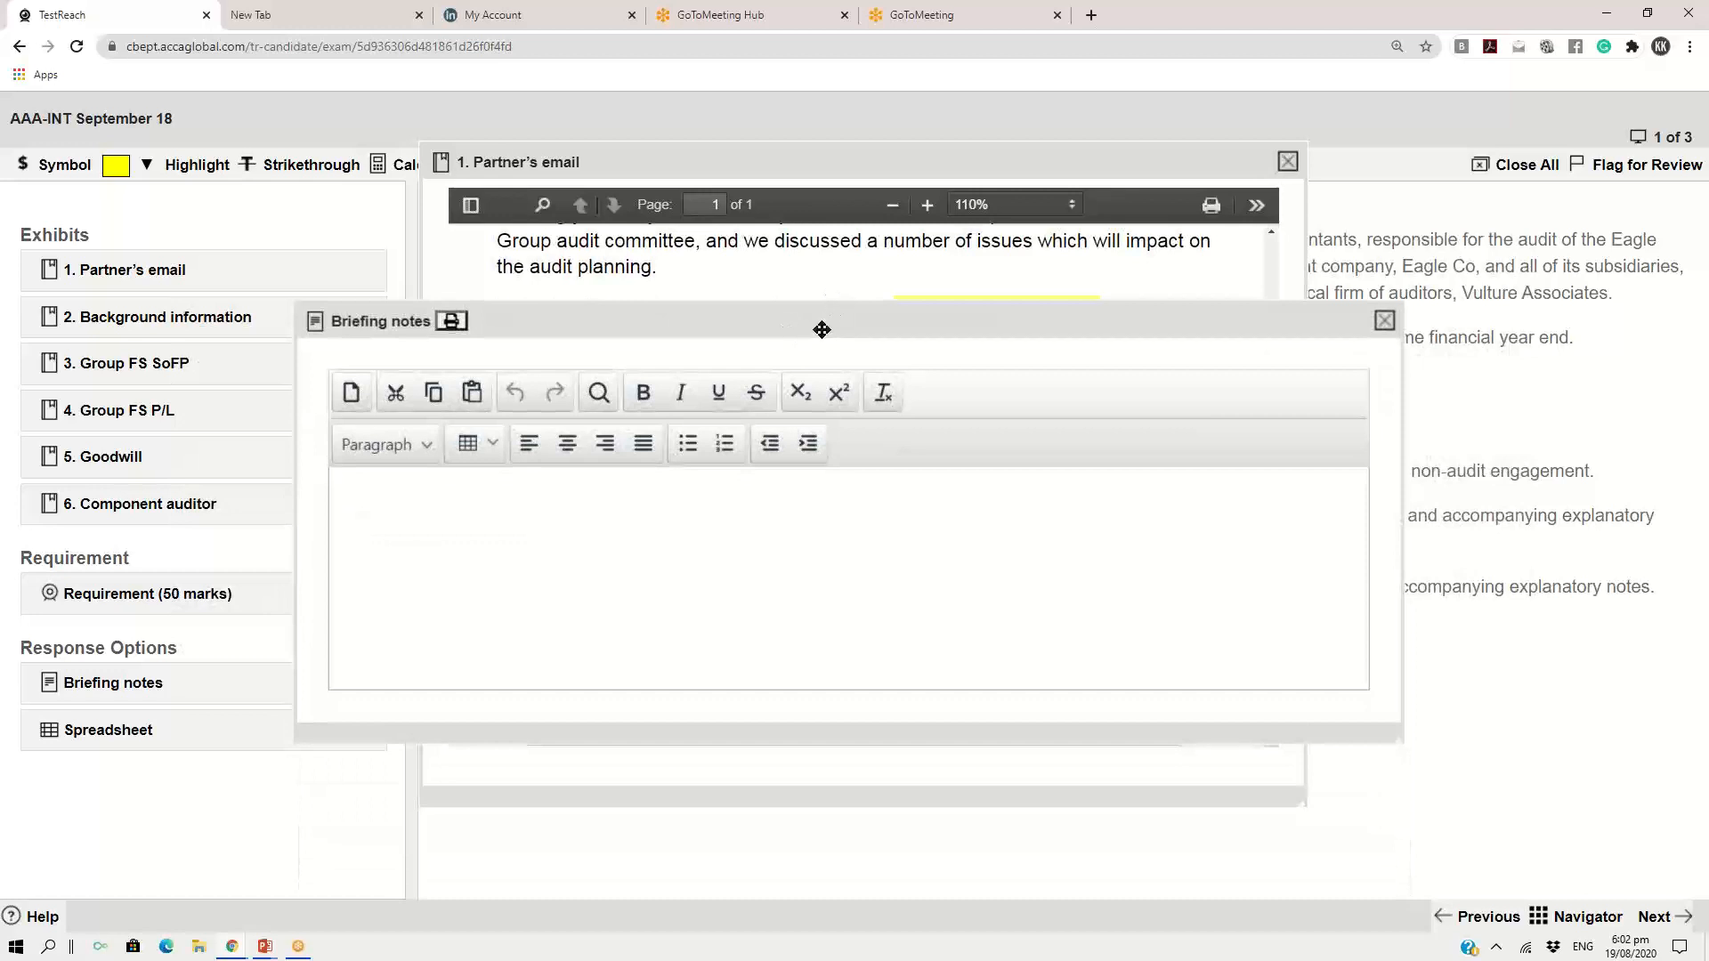
pyautogui.moveTo(817, 318); pyautogui.dragTo(686, 374)
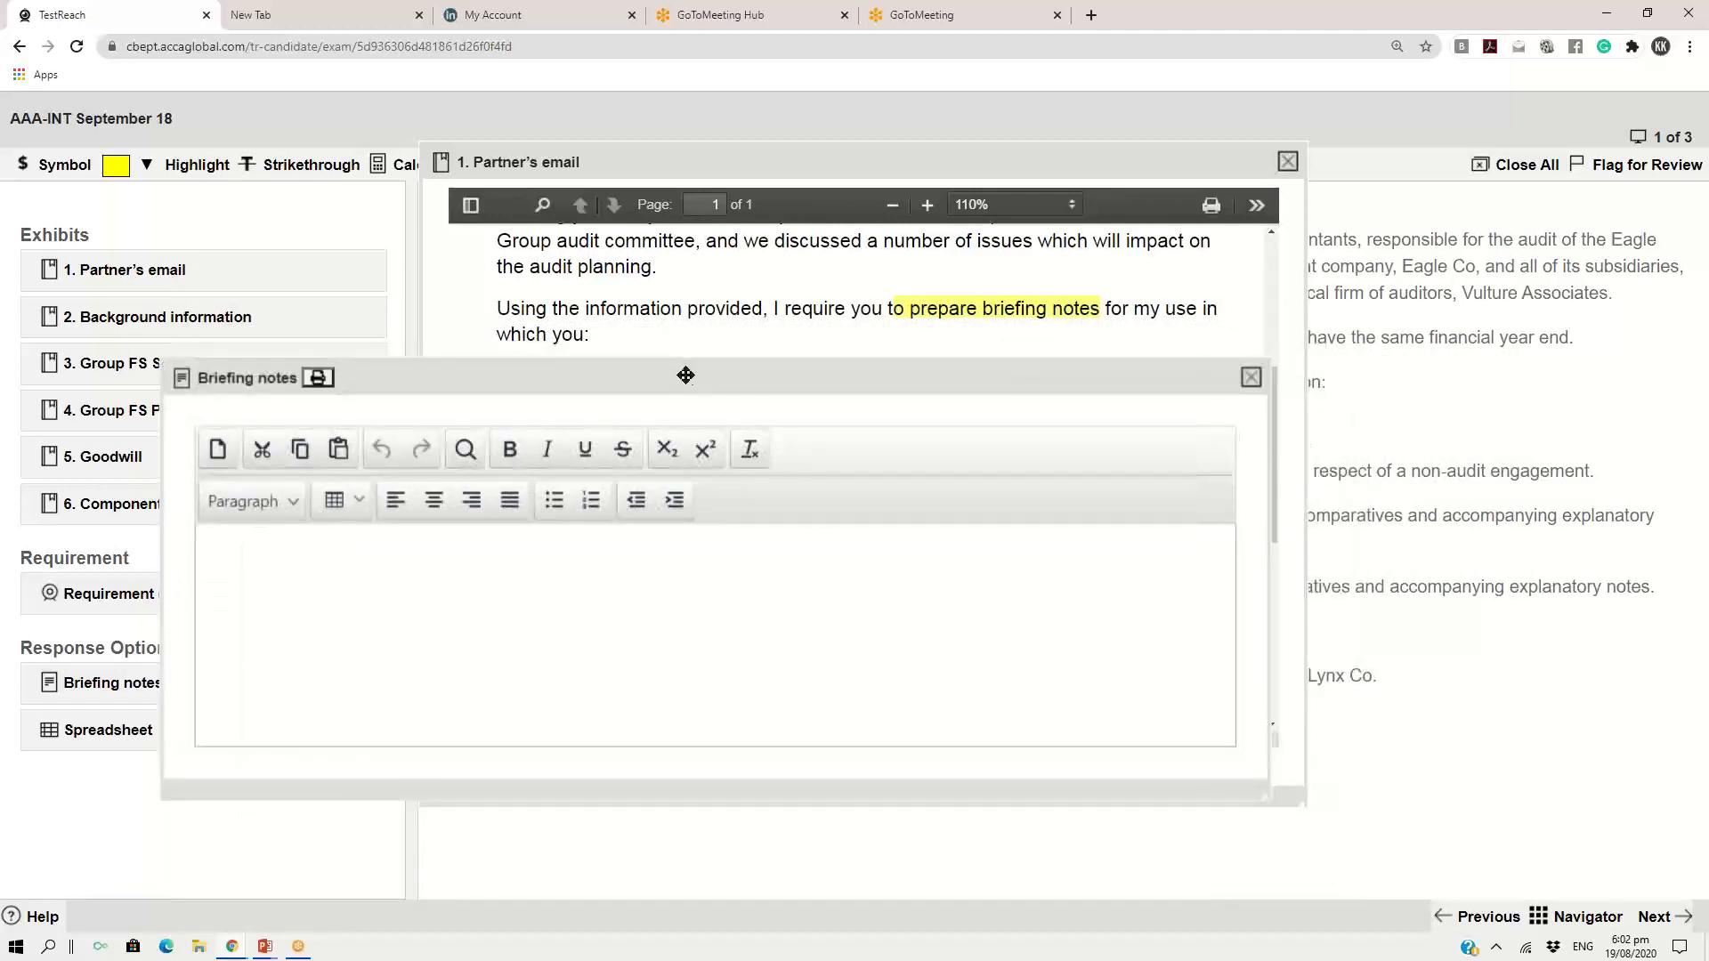
# Copy the To, From, Subject and Date header of the partner's email into the empty briefing notes
pyautogui.click(809, 165)
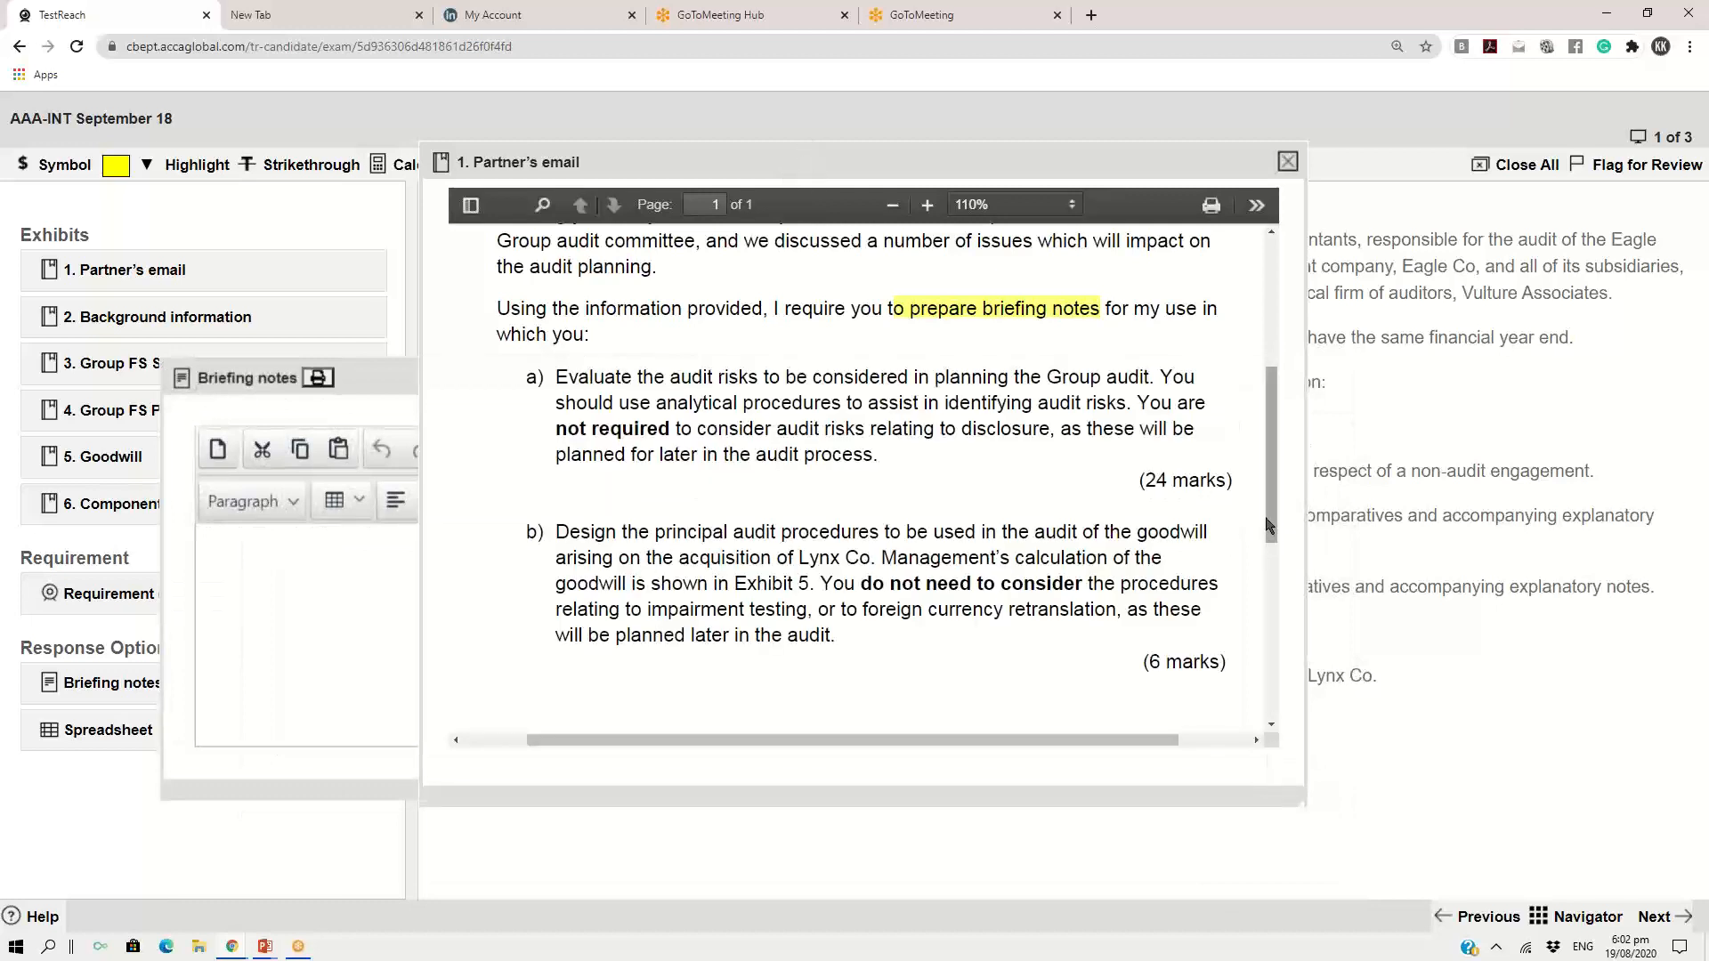
pyautogui.scroll(4, 944, 314)
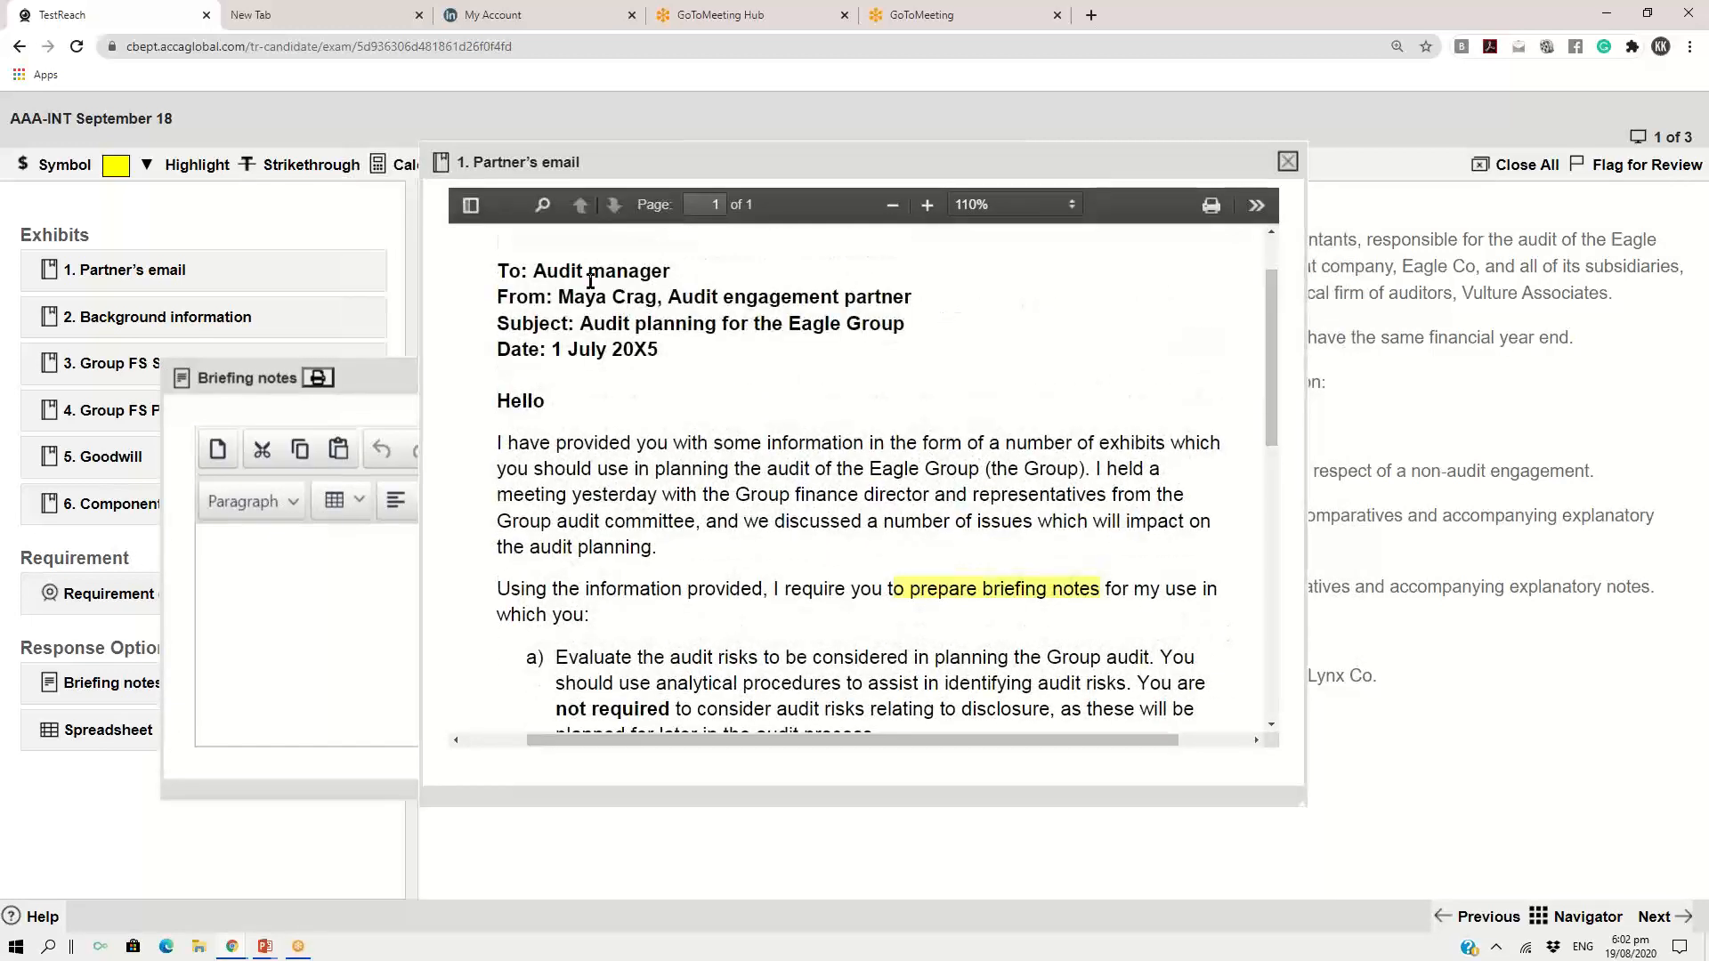
pyautogui.moveTo(499, 271); pyautogui.dragTo(659, 352)
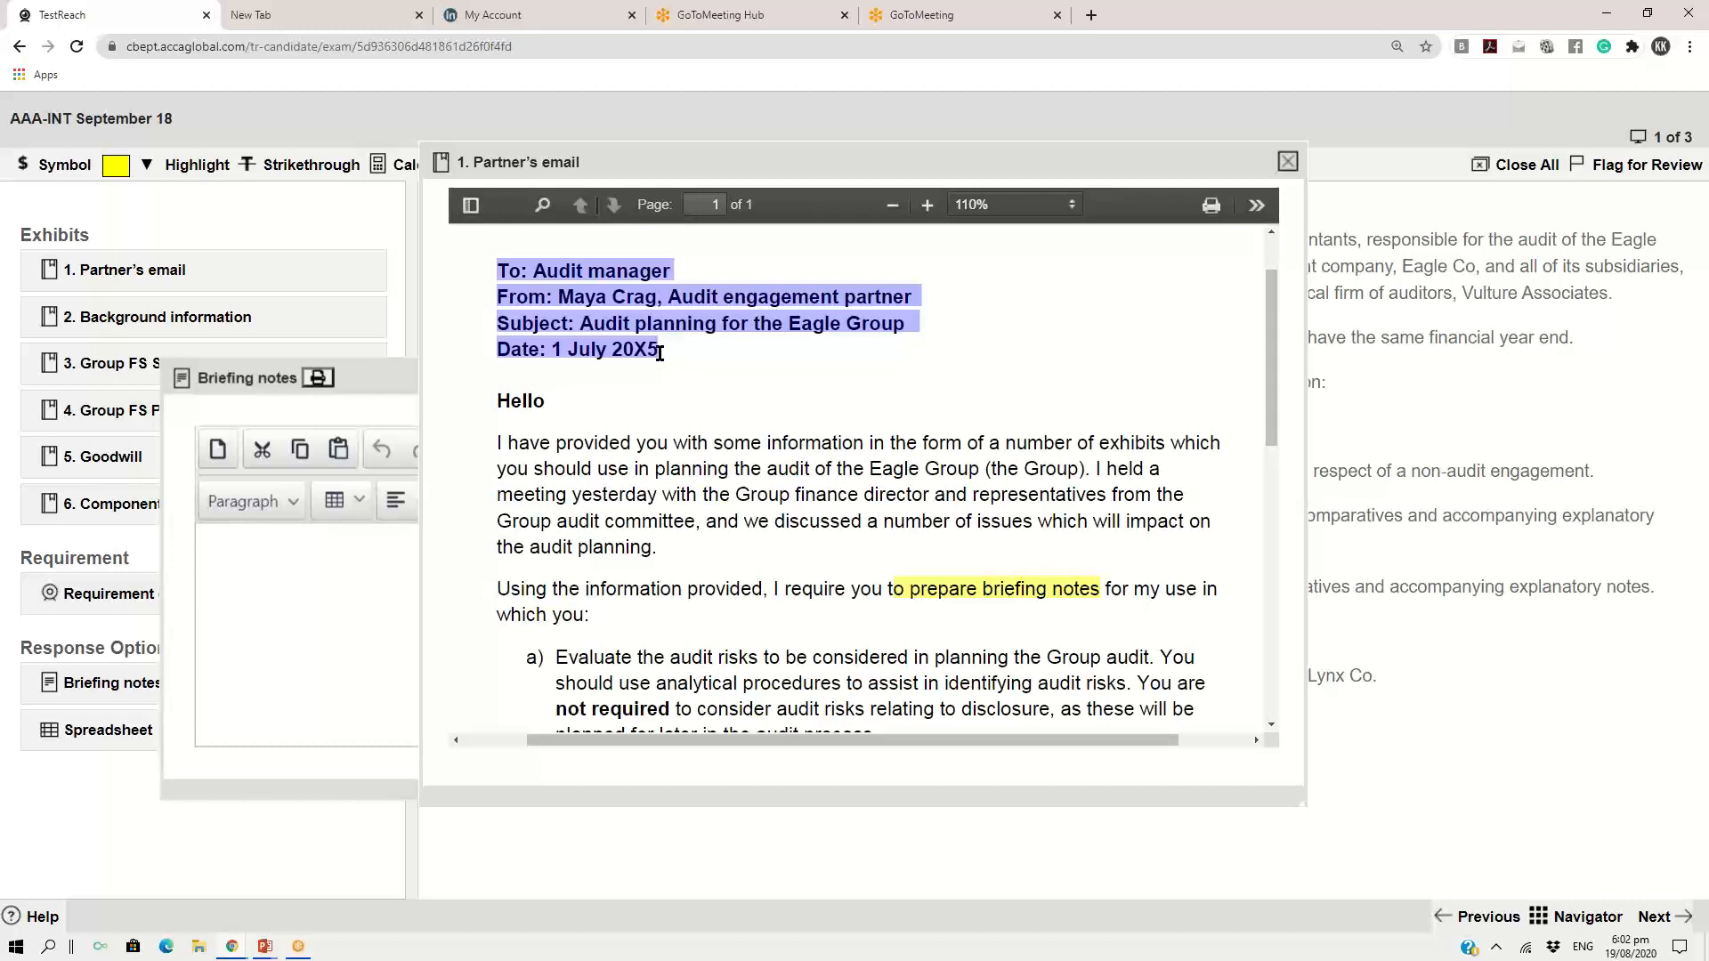
pyautogui.click(391, 377)
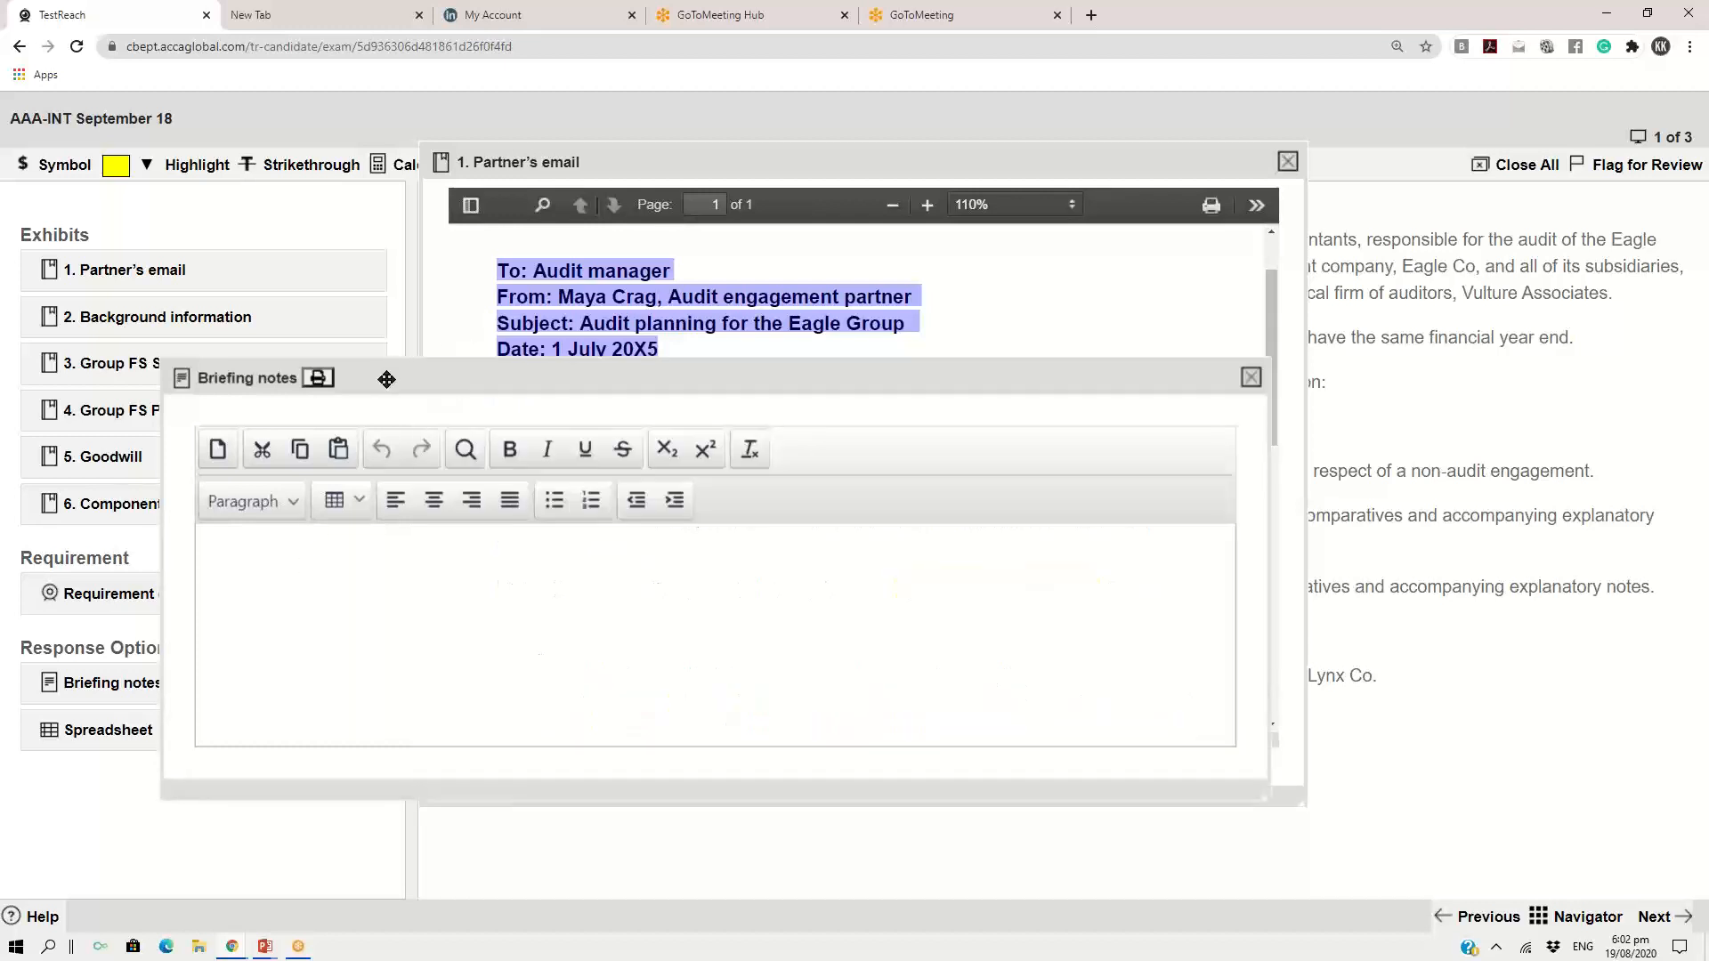
pyautogui.click(227, 549)
pyautogui.write('To: Audit managerFrom: Maya Crag, Audit engagement partner Subject: Audit planning for the Eagle Group Date: 1 July 20X5')
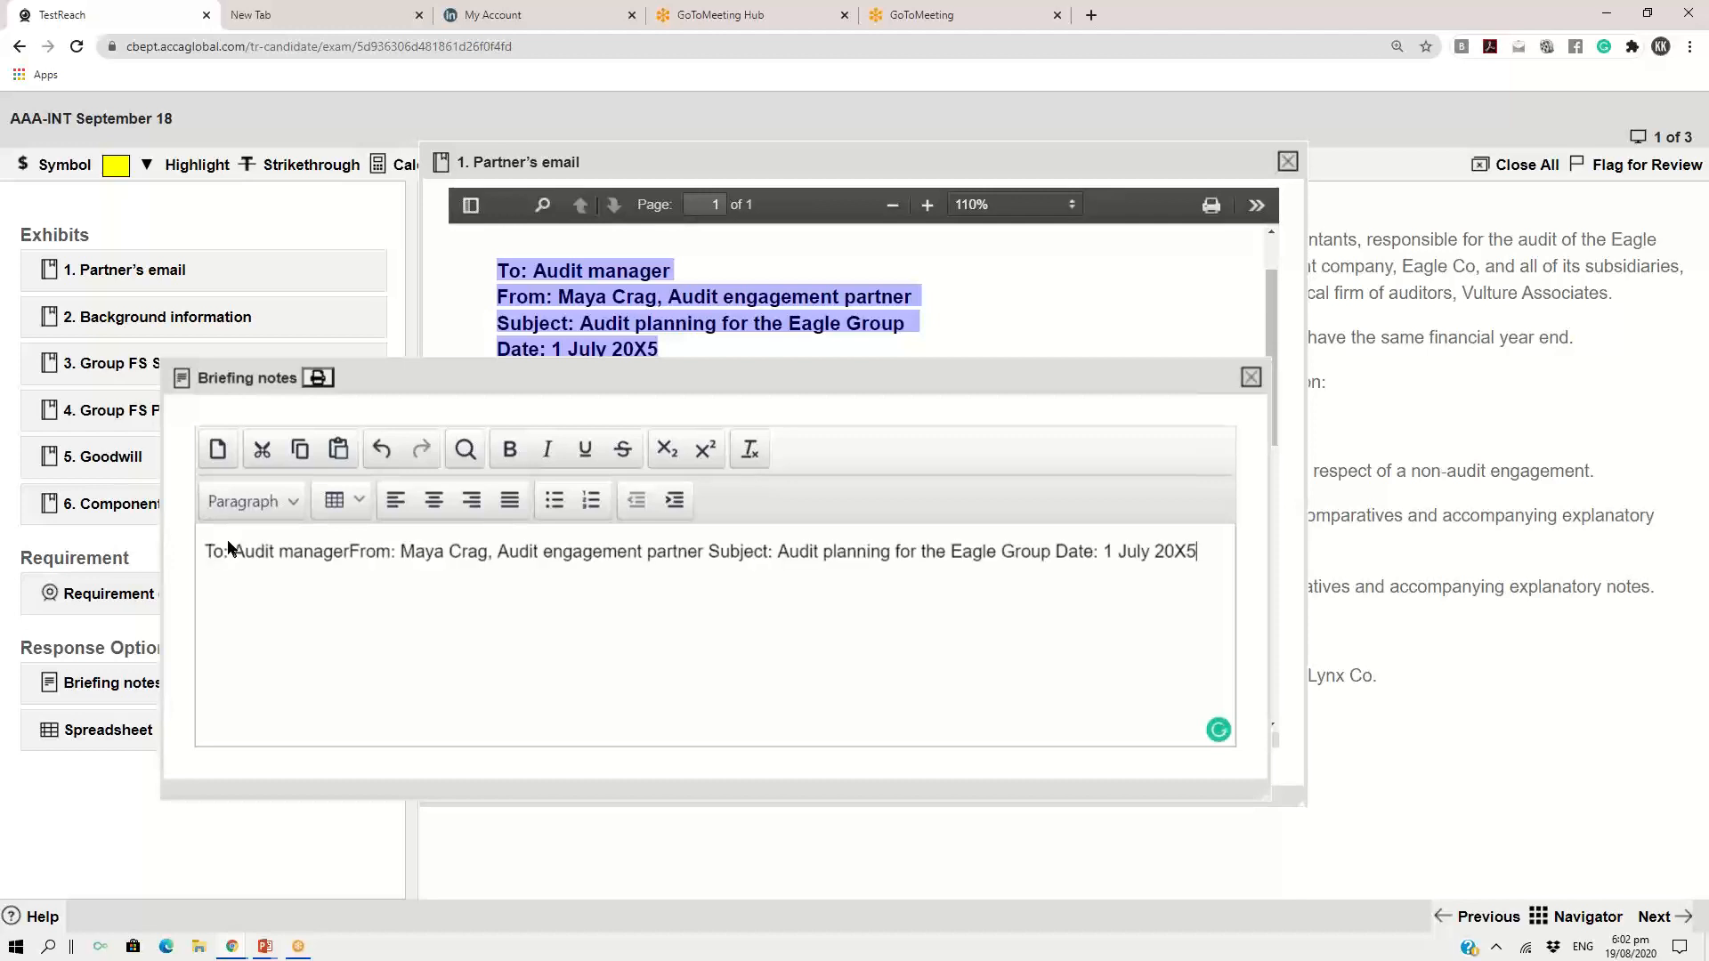
# Move the briefing notes window up and split the pasted header into separate To, From, Subject and Date lines
pyautogui.moveTo(1093, 379); pyautogui.dragTo(1151, 136)
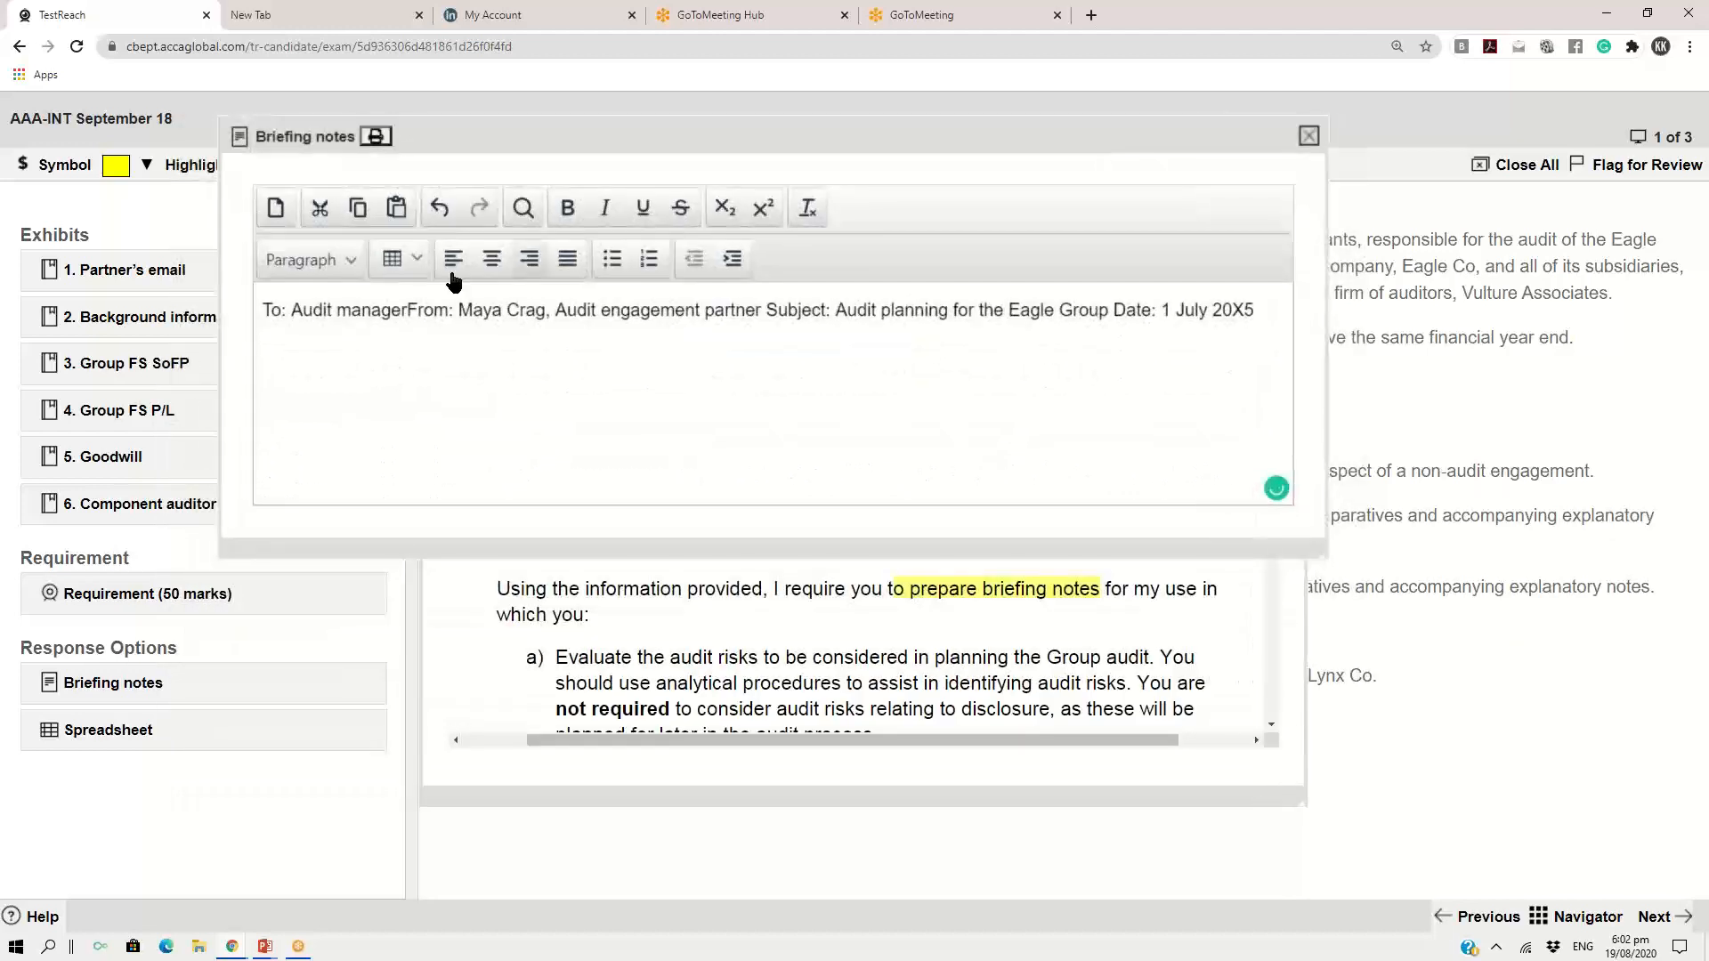
pyautogui.click(409, 309)
pyautogui.press('Return')
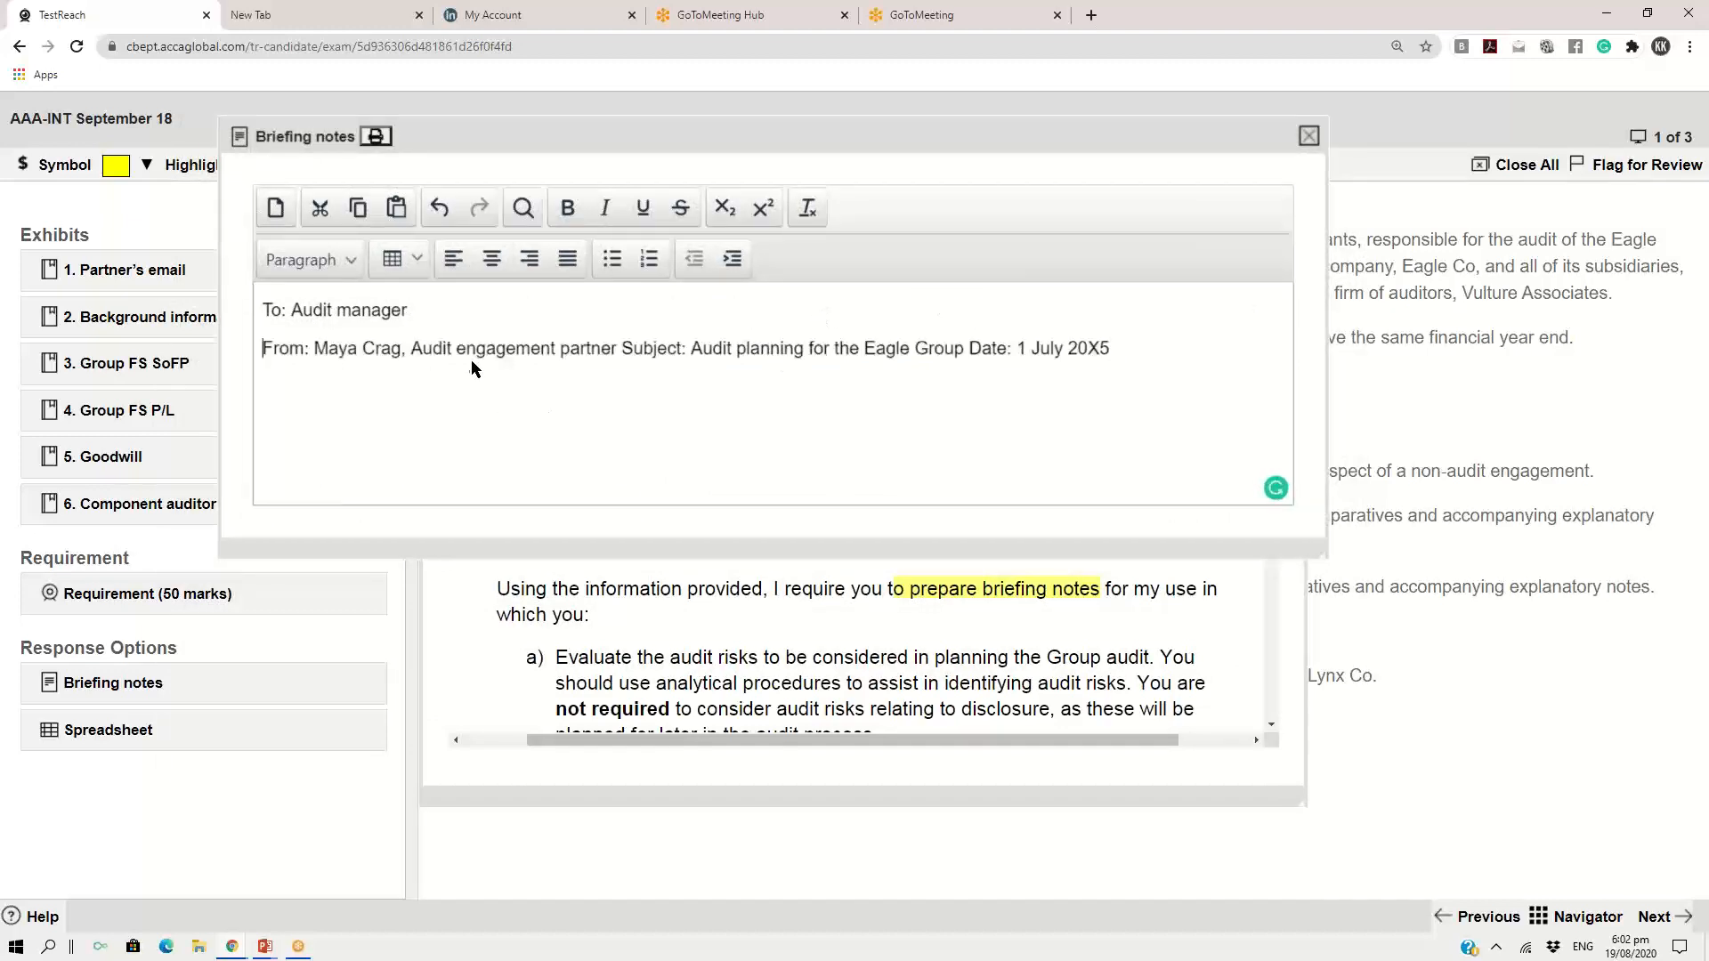
pyautogui.click(623, 348)
pyautogui.press('Return')
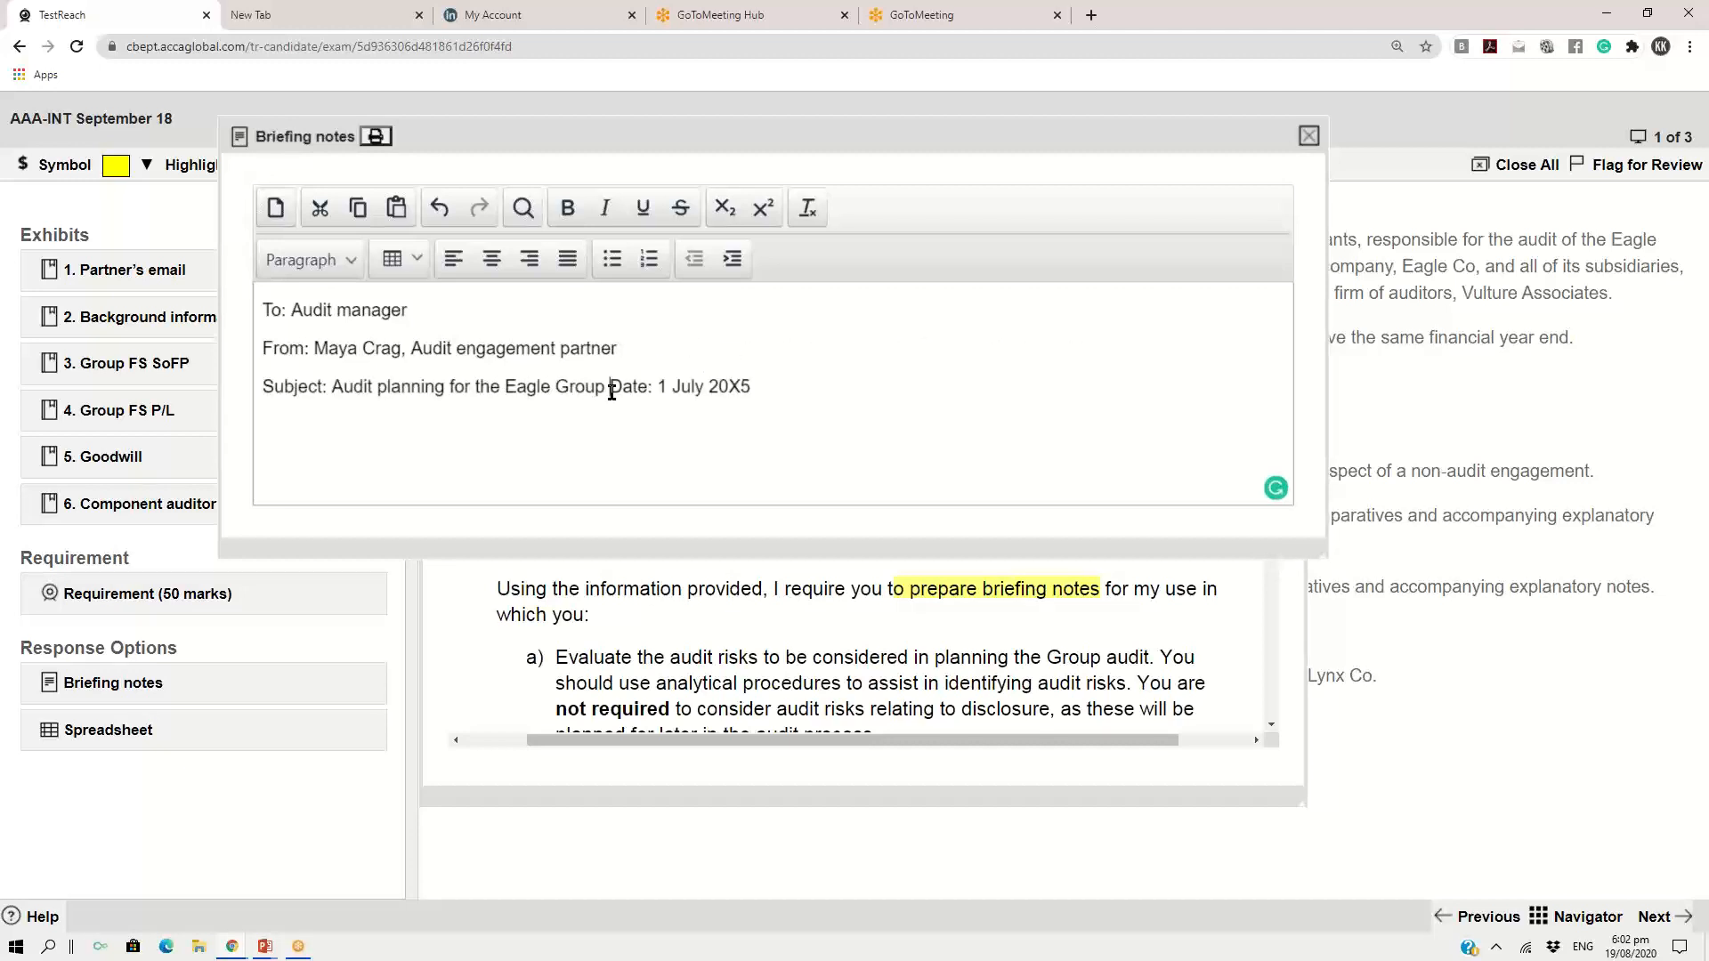
pyautogui.press('Return')
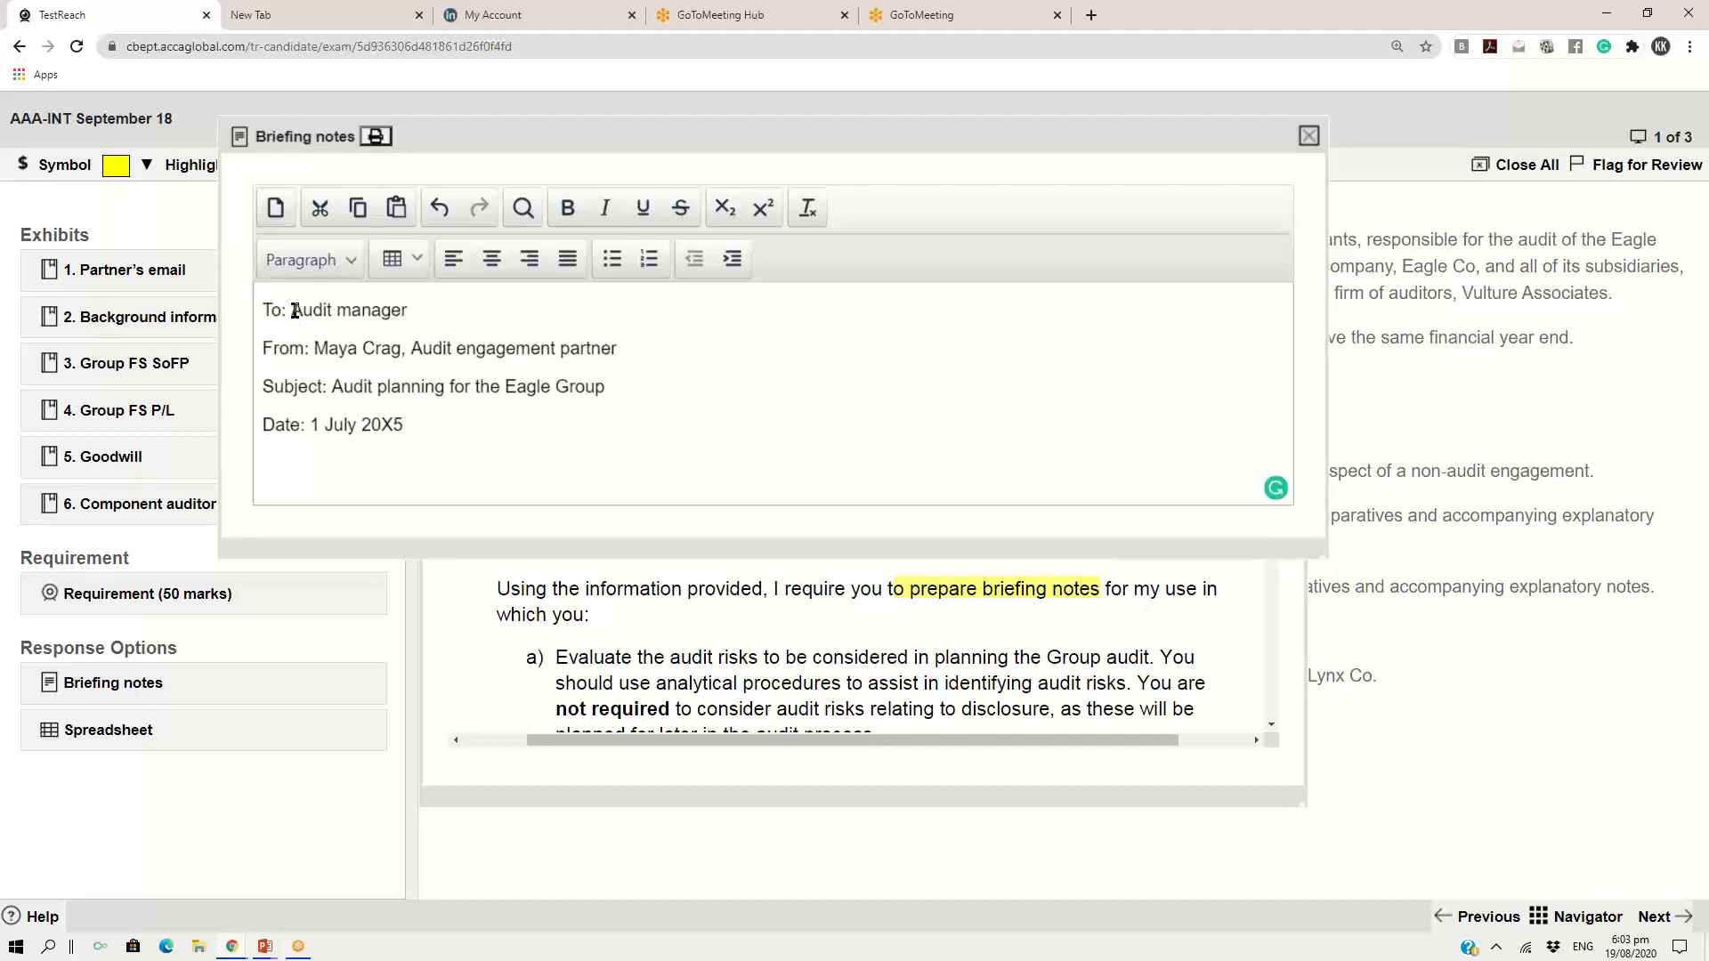
# Address the briefing notes to the audit engagement partner by name and set the From line to "Audit manager"
pyautogui.moveTo(294, 311); pyautogui.dragTo(402, 310)
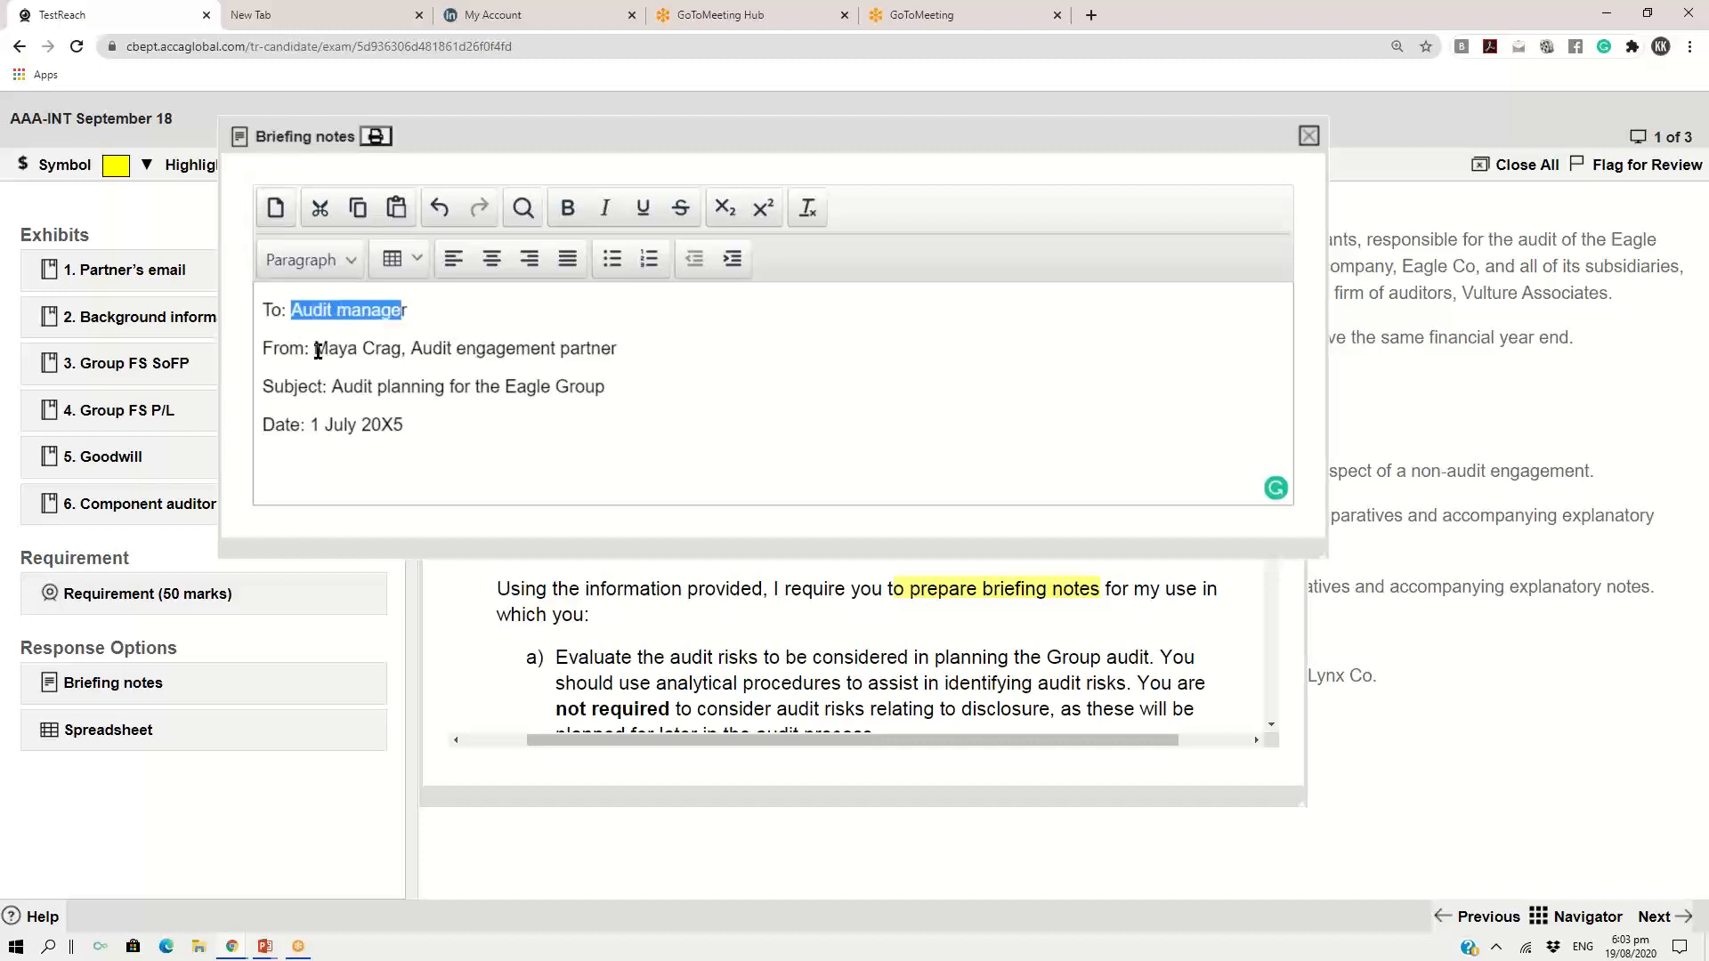
pyautogui.moveTo(316, 349); pyautogui.dragTo(618, 348)
pyautogui.hotkey('ctrl', 'c')
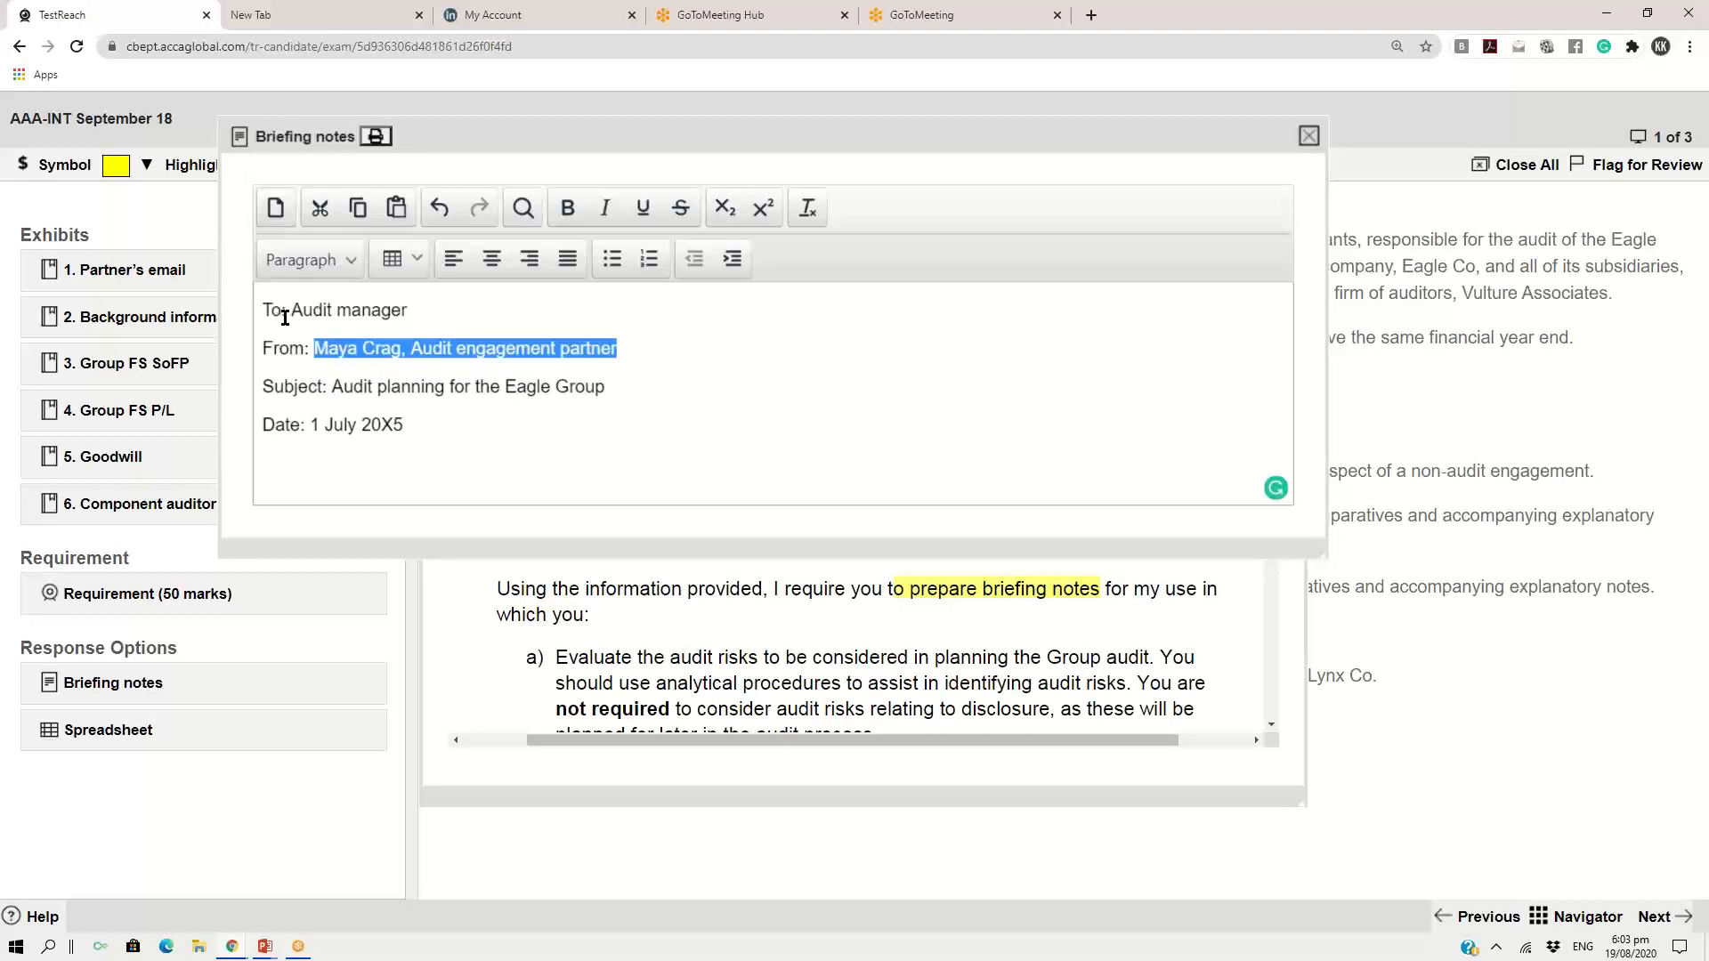
pyautogui.moveTo(291, 311); pyautogui.dragTo(408, 311)
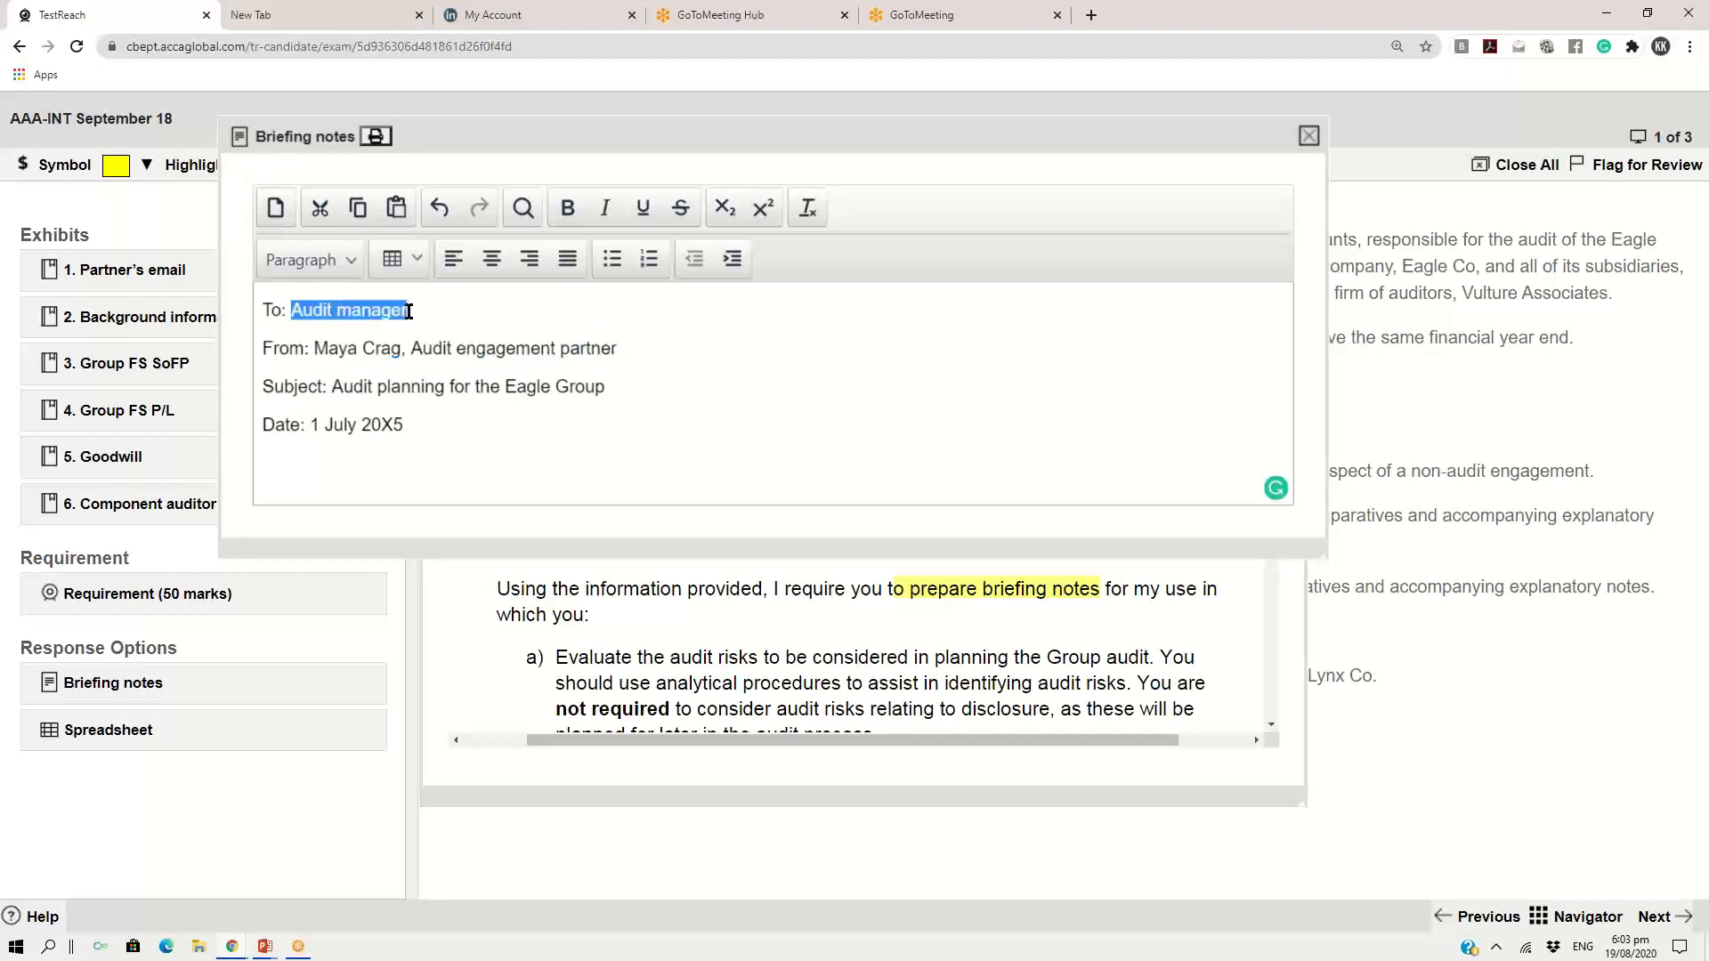
pyautogui.hotkey('ctrl', 'v')
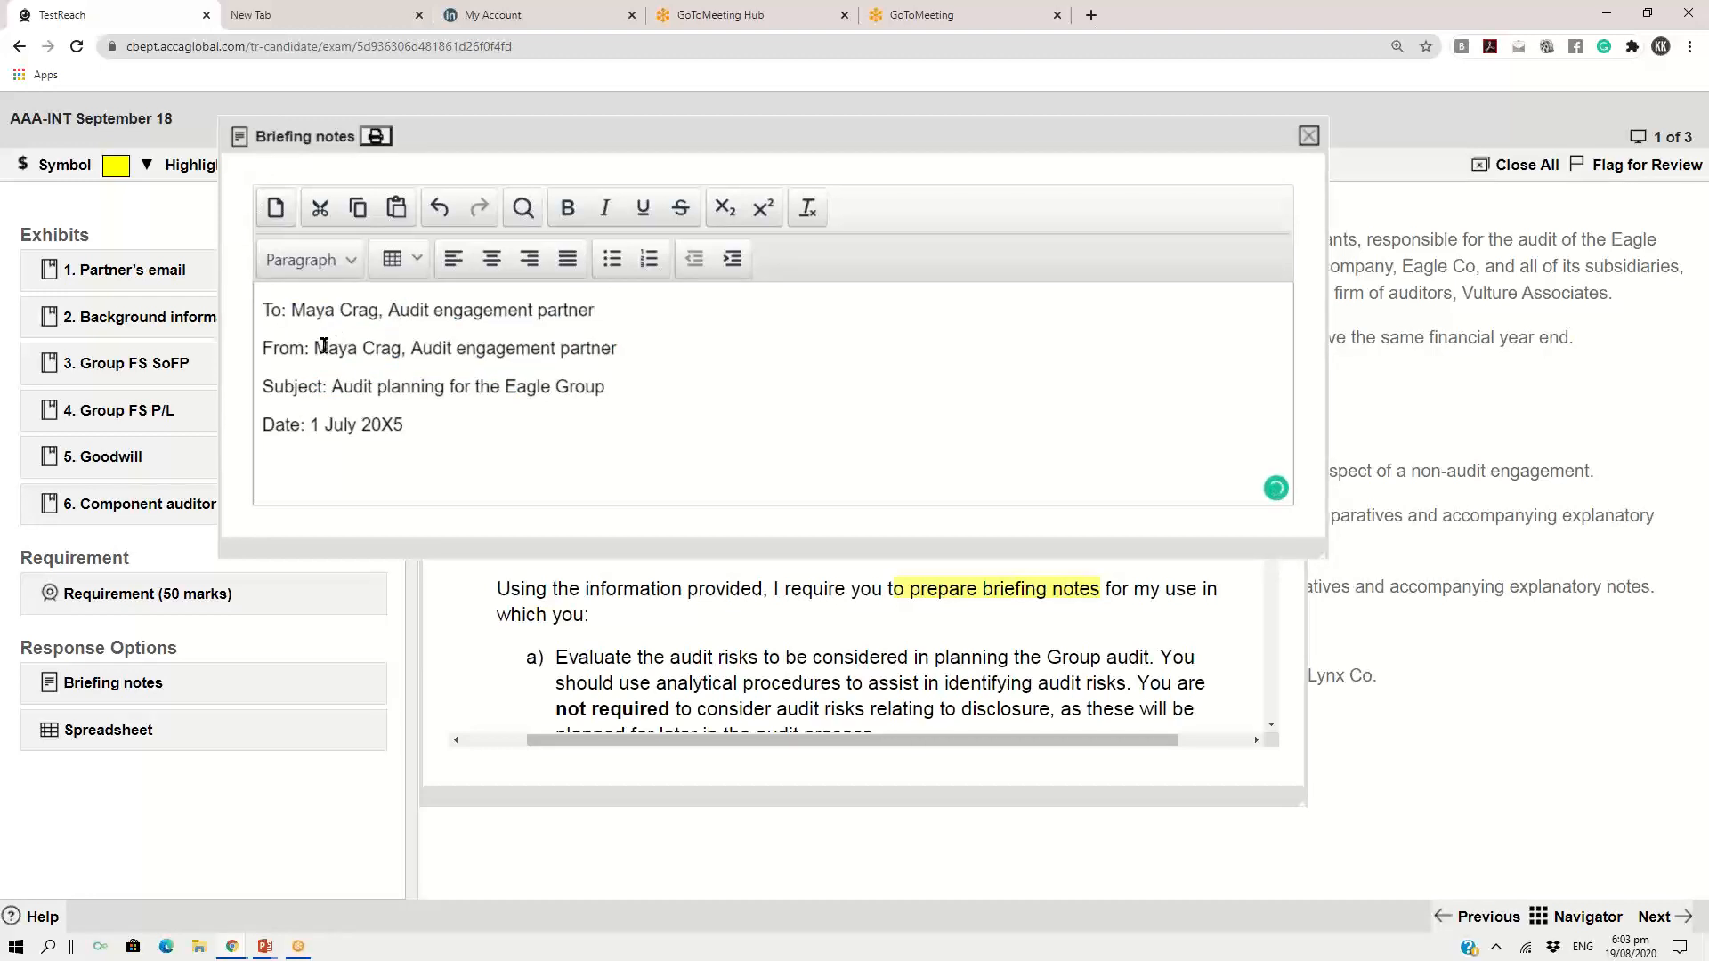
pyautogui.moveTo(314, 349)
pyautogui.mouseDown()
pyautogui.moveTo(615, 365)
pyautogui.moveTo(619, 349)
pyautogui.moveTo(314, 331)
pyautogui.mouseUp()
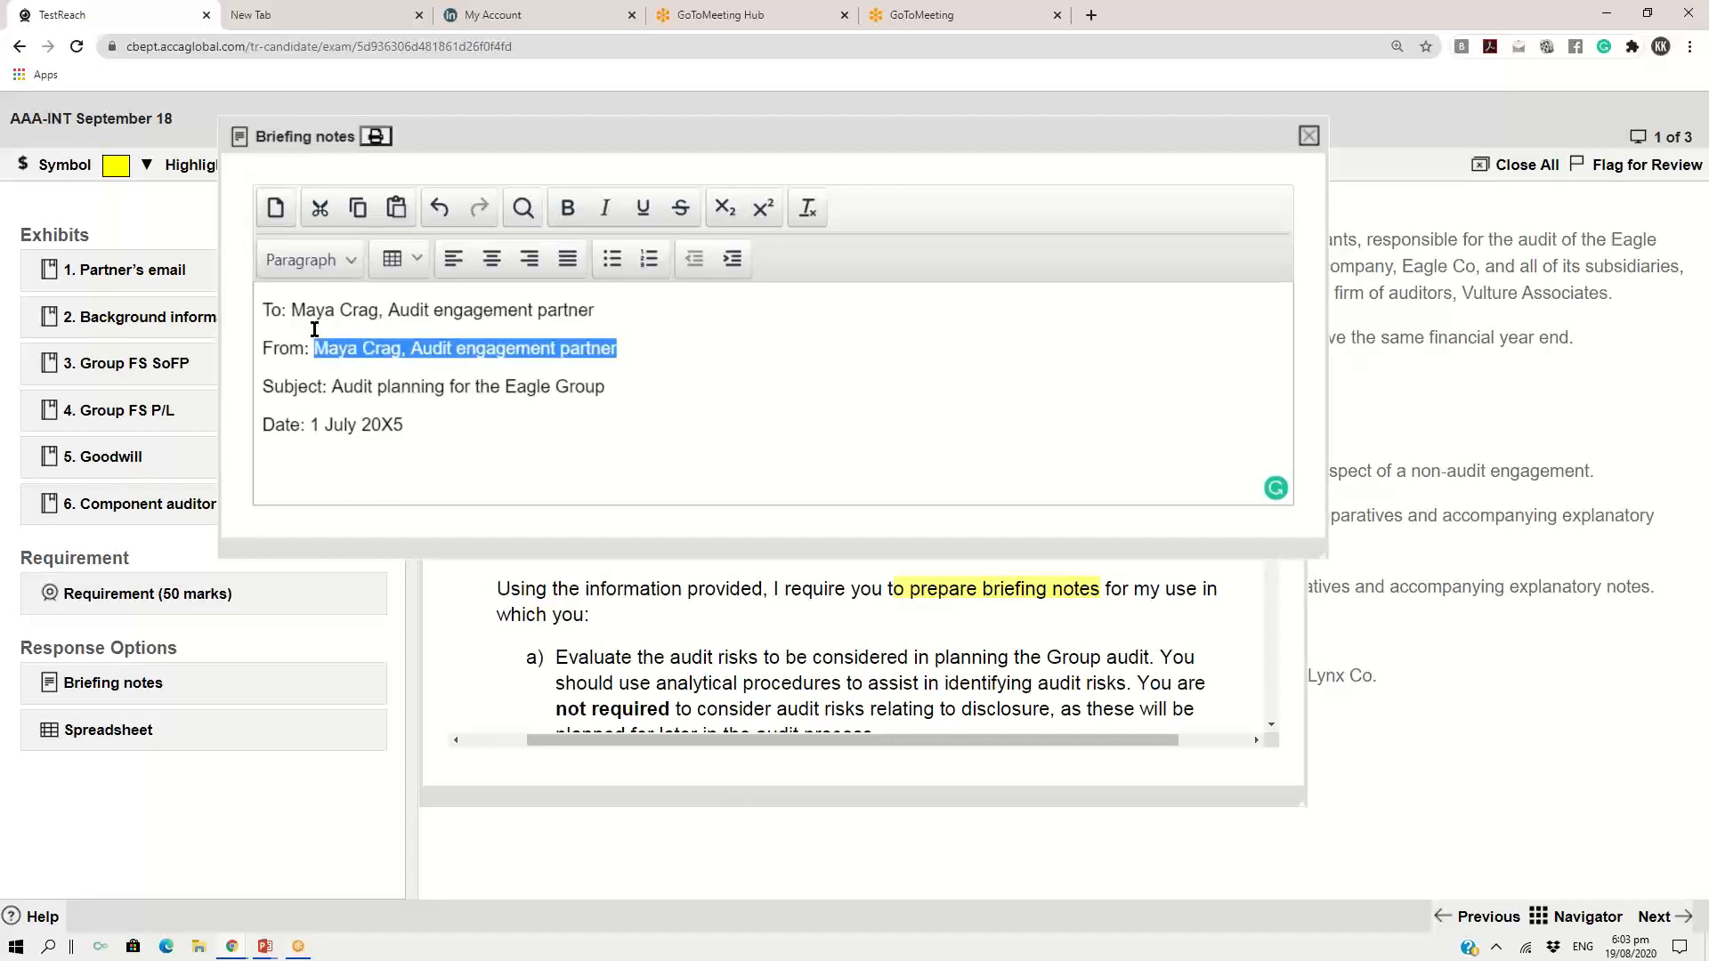
pyautogui.write('Audit manager')
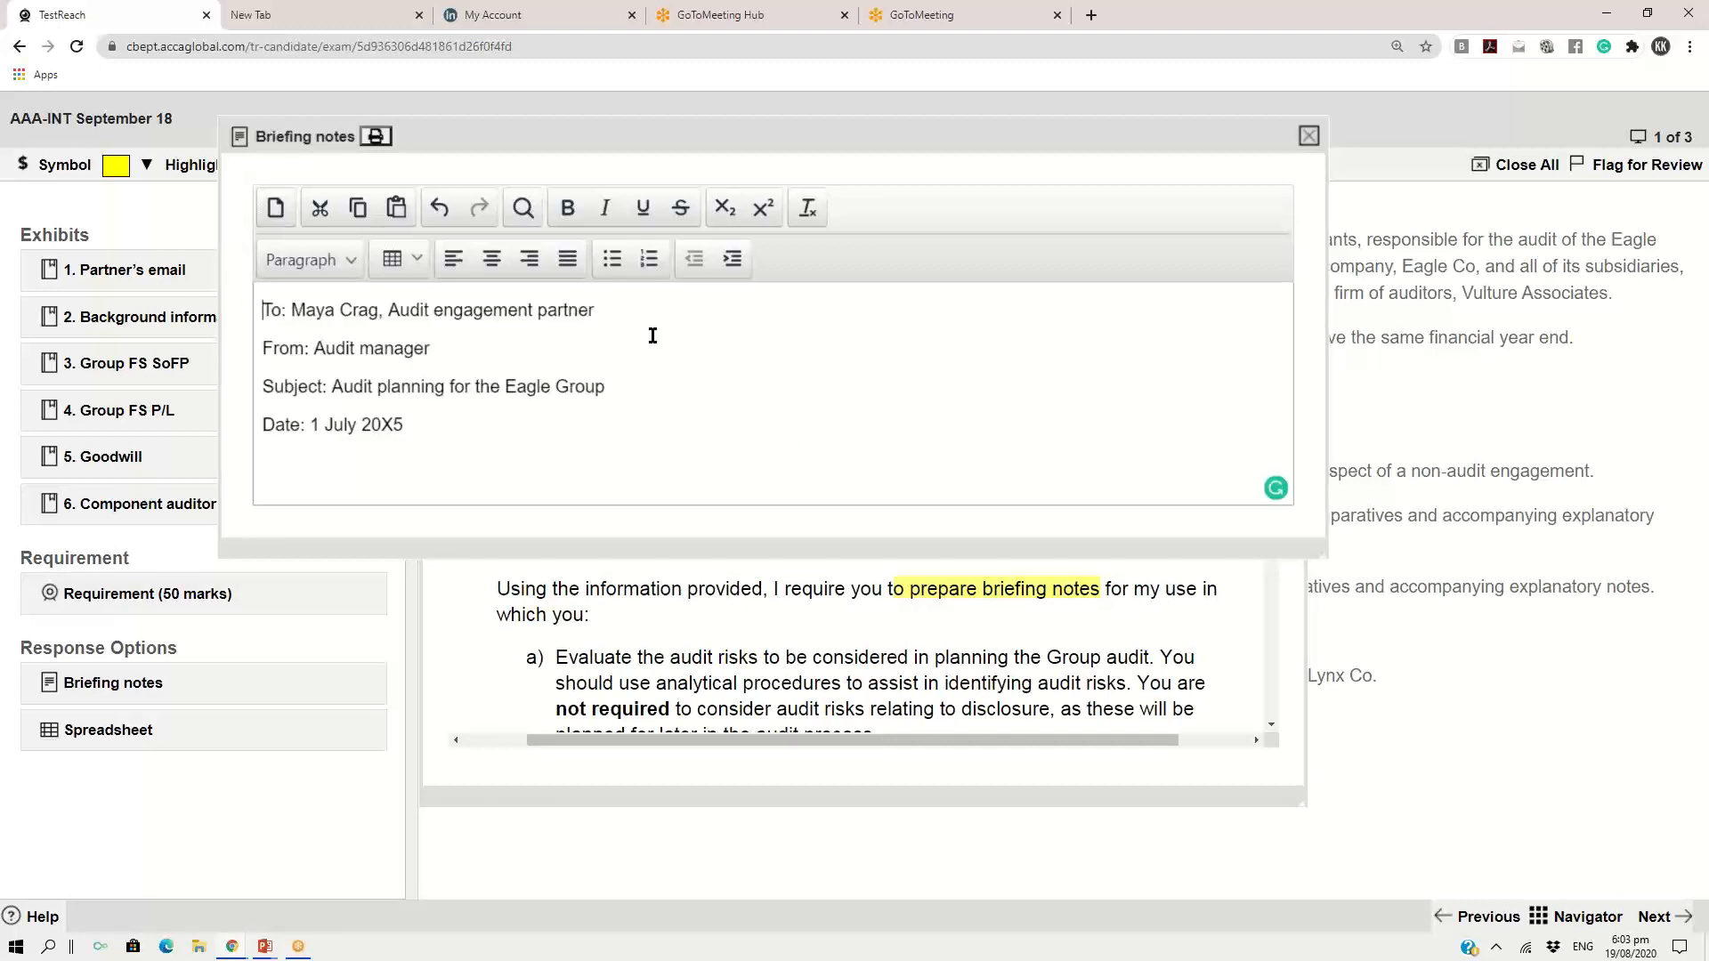
# Insert the title "Briefing note" on a new line above the To line
pyautogui.press('Return')
pyautogui.write('Brei')
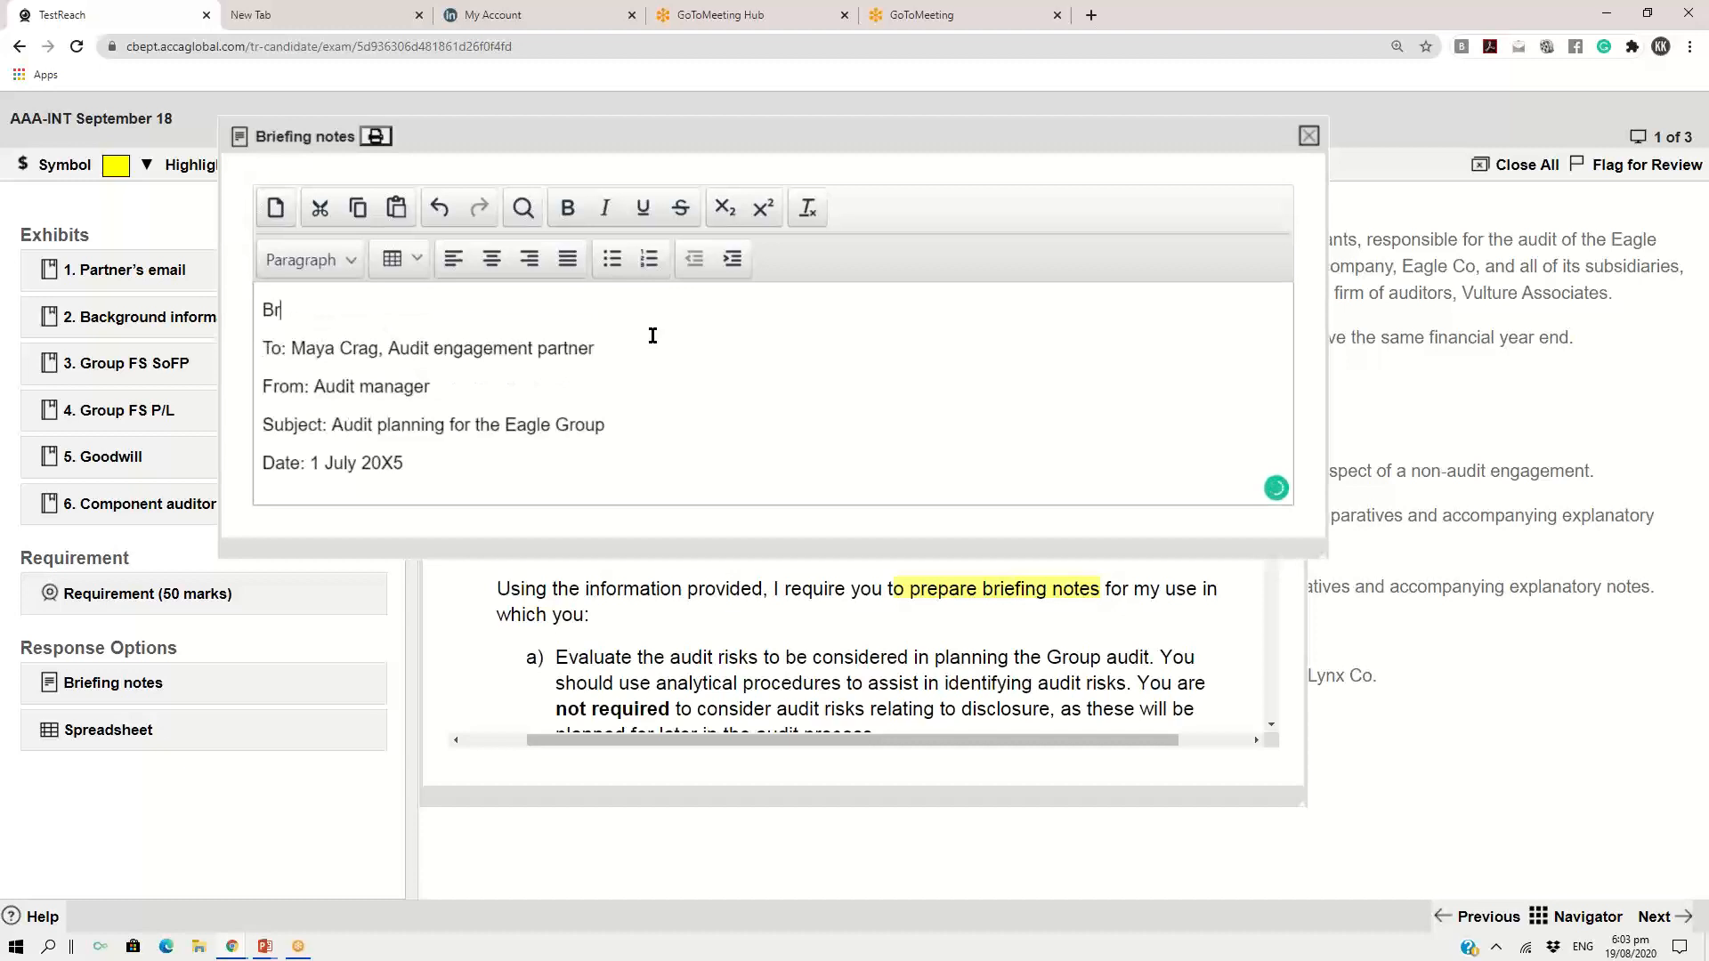
pyautogui.press('BackSpace')
pyautogui.press('BackSpace')
pyautogui.write('iefing note')
# Enlarge the briefing notes window and add an "Introduction" heading below the date line, followed by a new line
pyautogui.moveTo(1326, 557); pyautogui.dragTo(1358, 666)
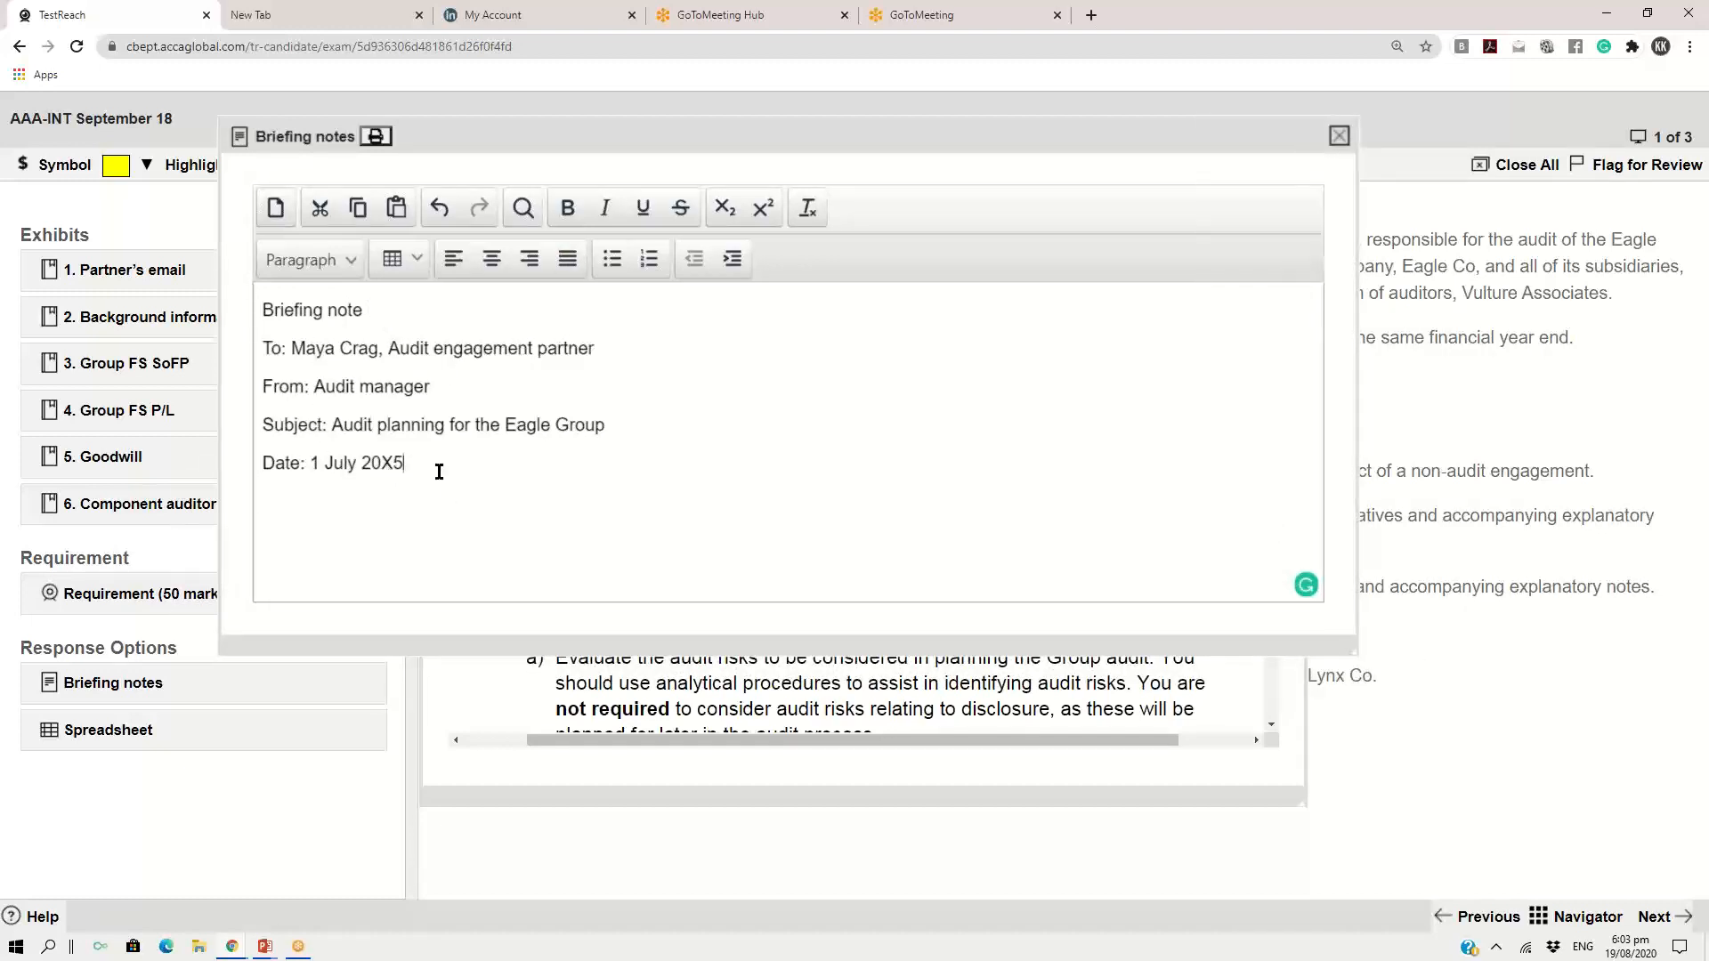
pyautogui.write('Introduction')
pyautogui.press('Return')
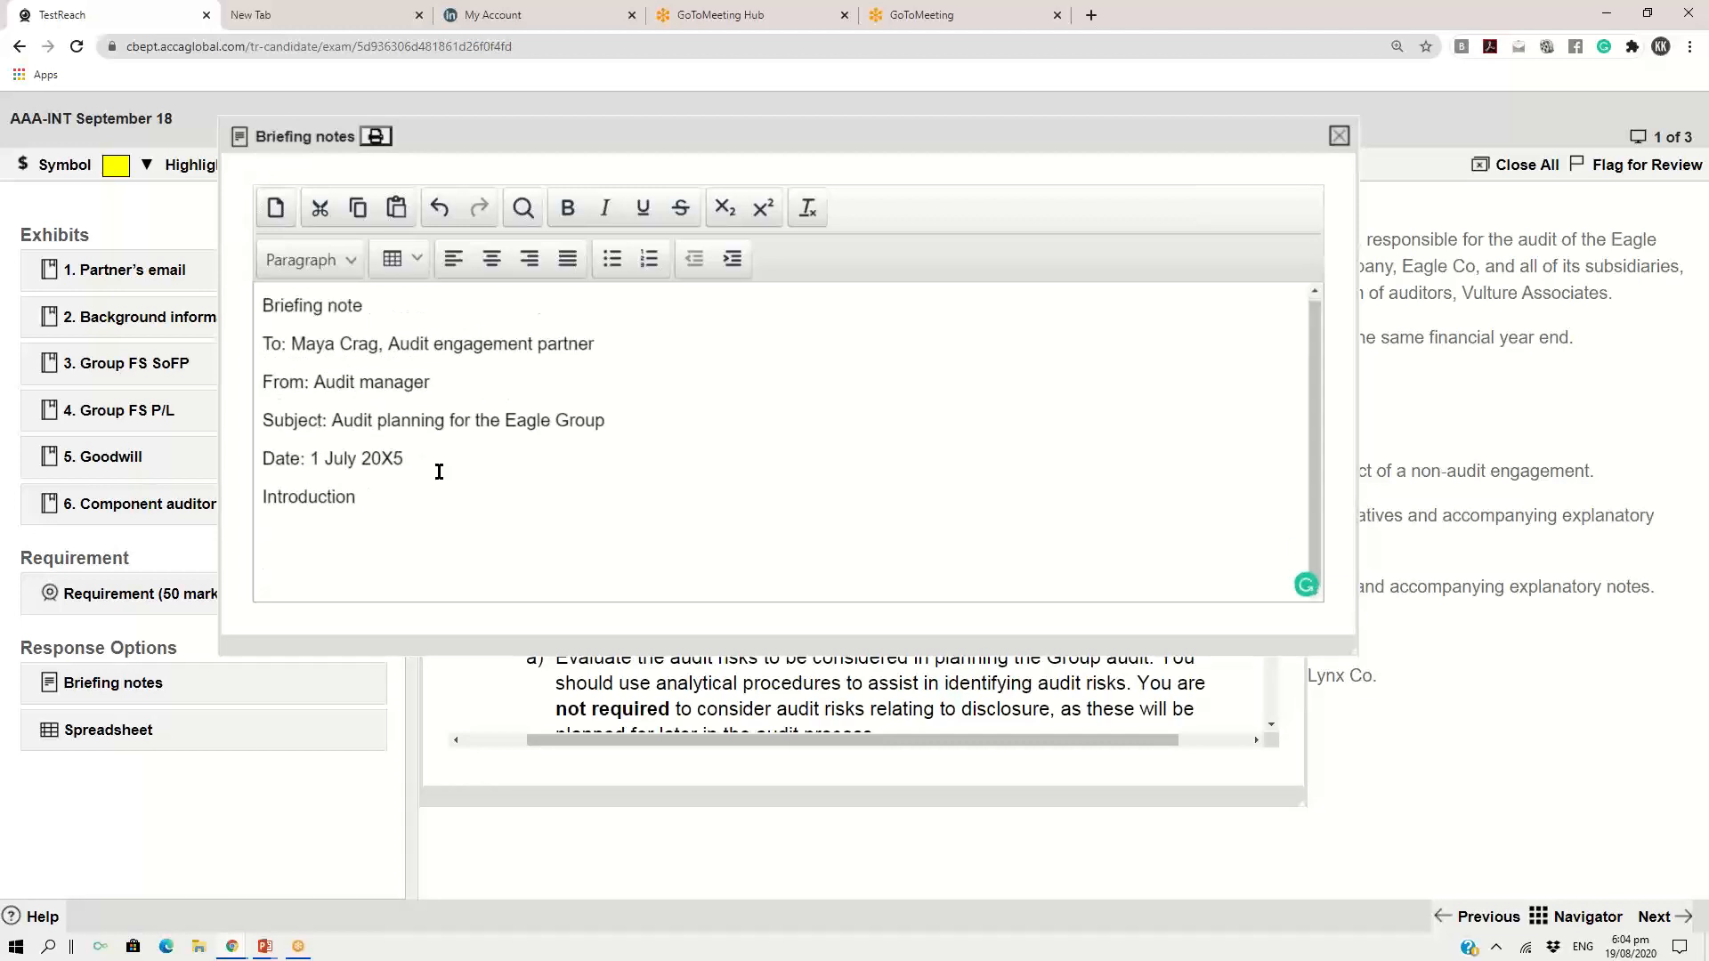
# Add part labels (a), (b), (c) and (d) below the Introduction heading, separated by blank lines
pyautogui.write('(a)')
pyautogui.press('Return')
pyautogui.press('Return')
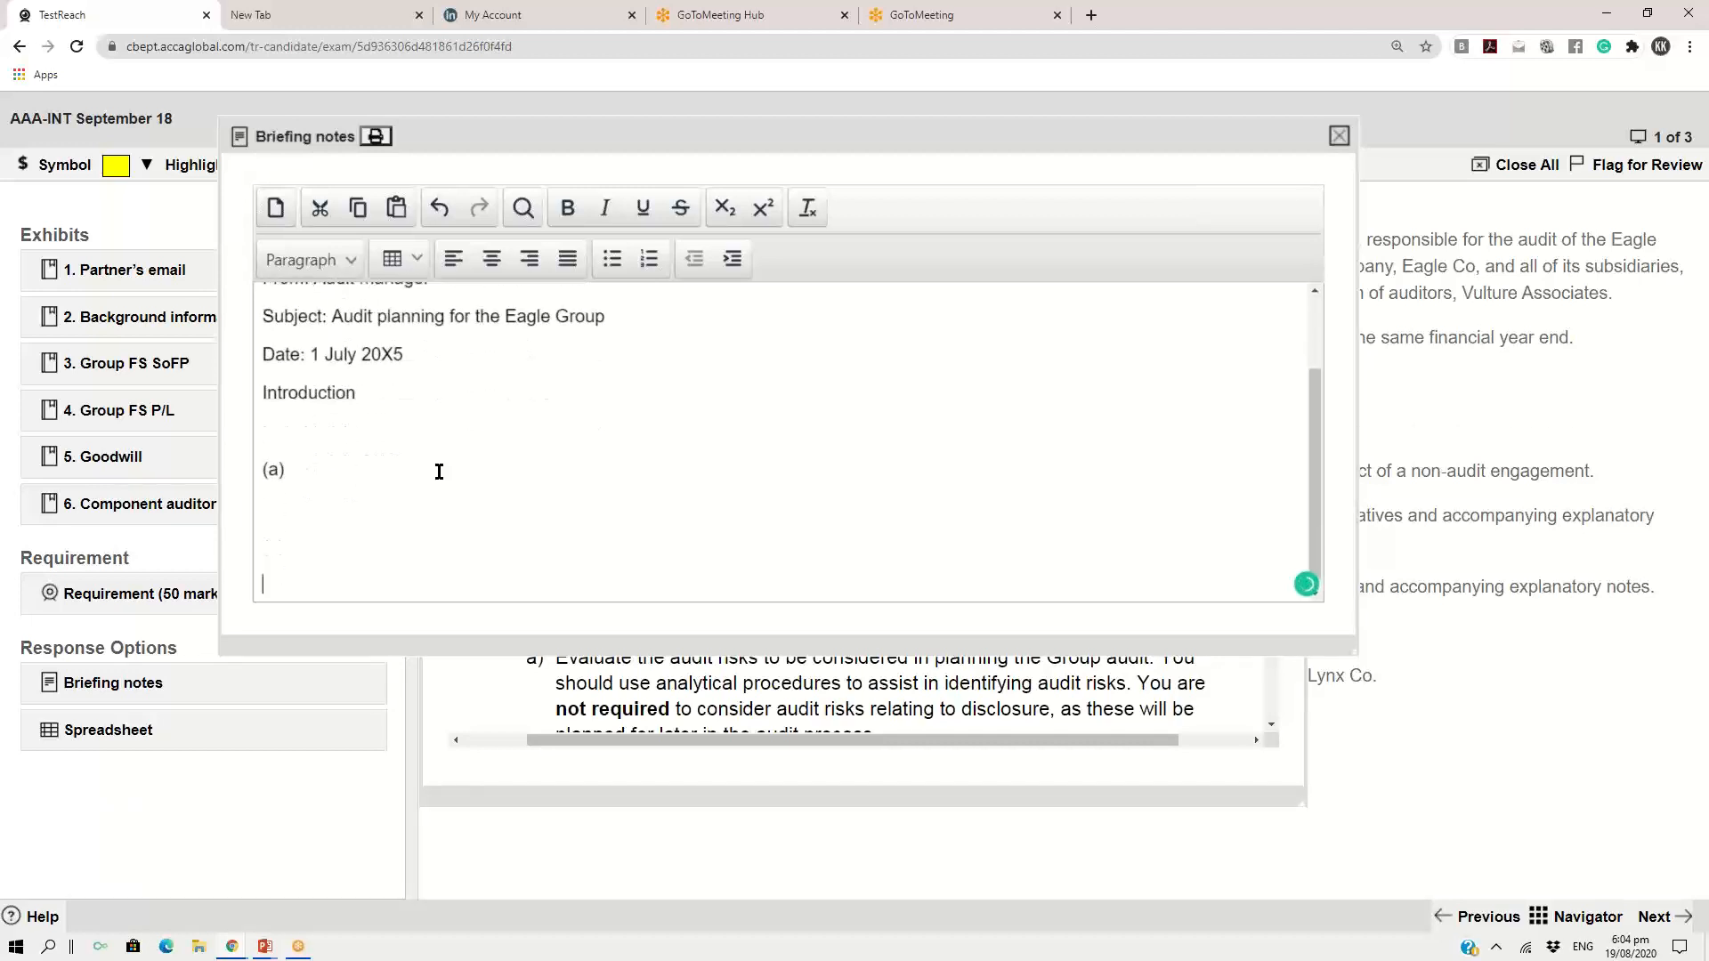
pyautogui.write('(b)')
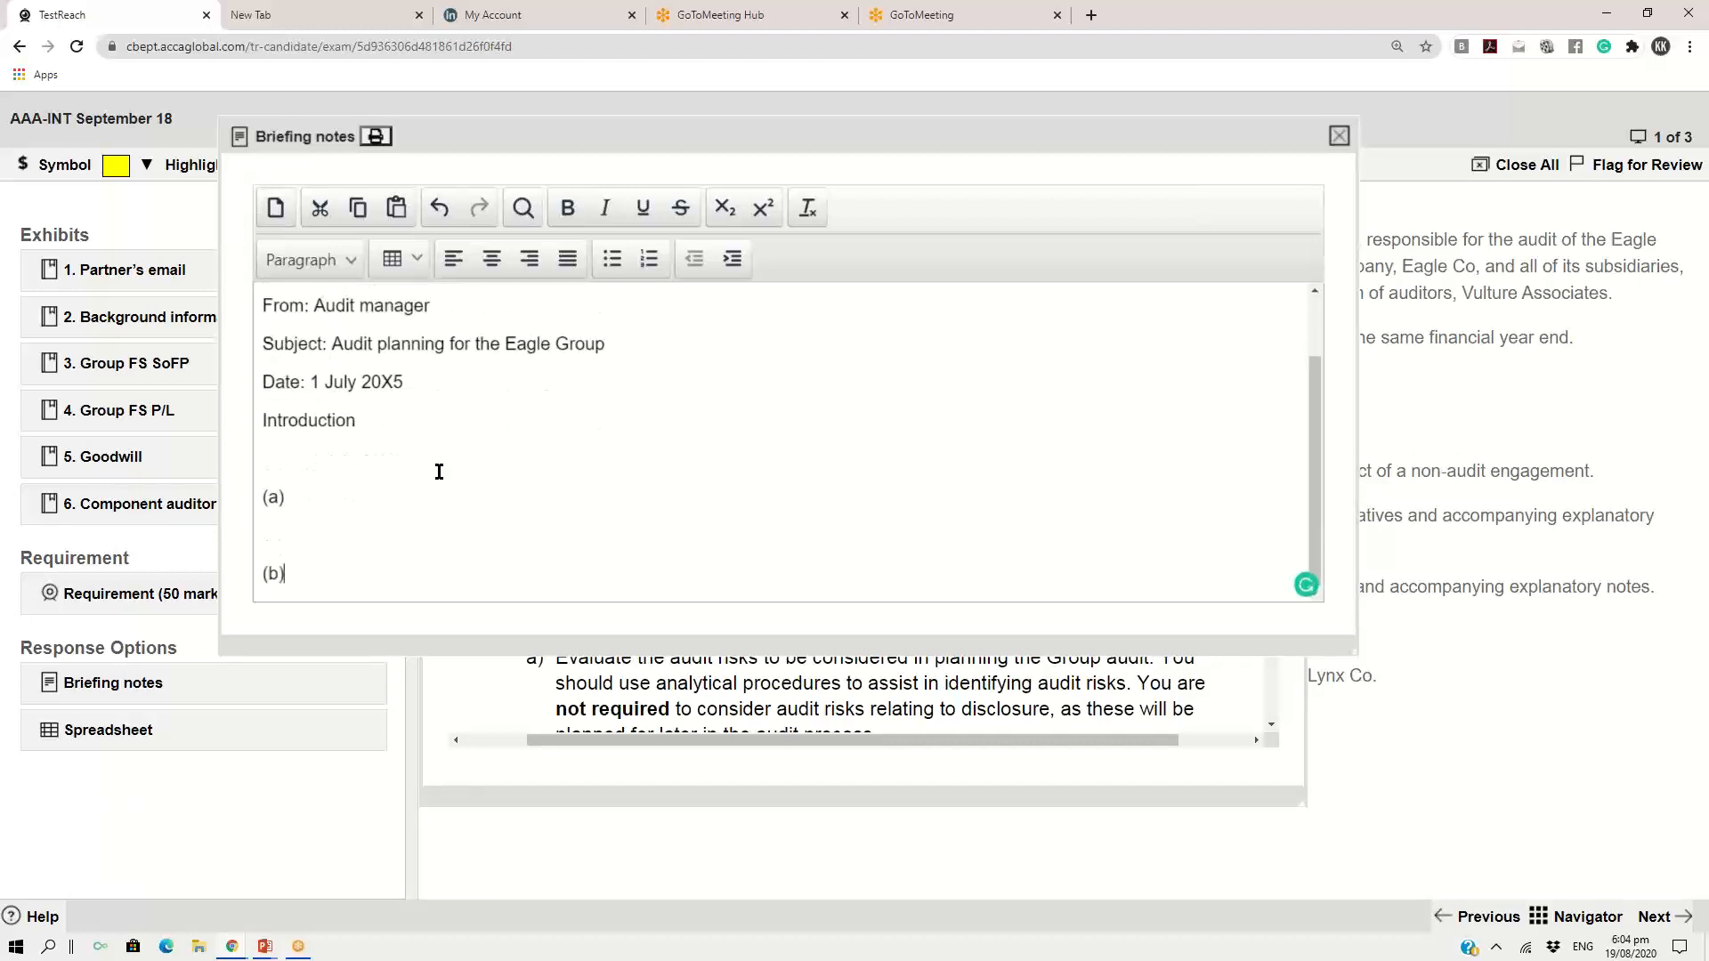
pyautogui.press('Return')
pyautogui.press('Return')
pyautogui.write('(c)')
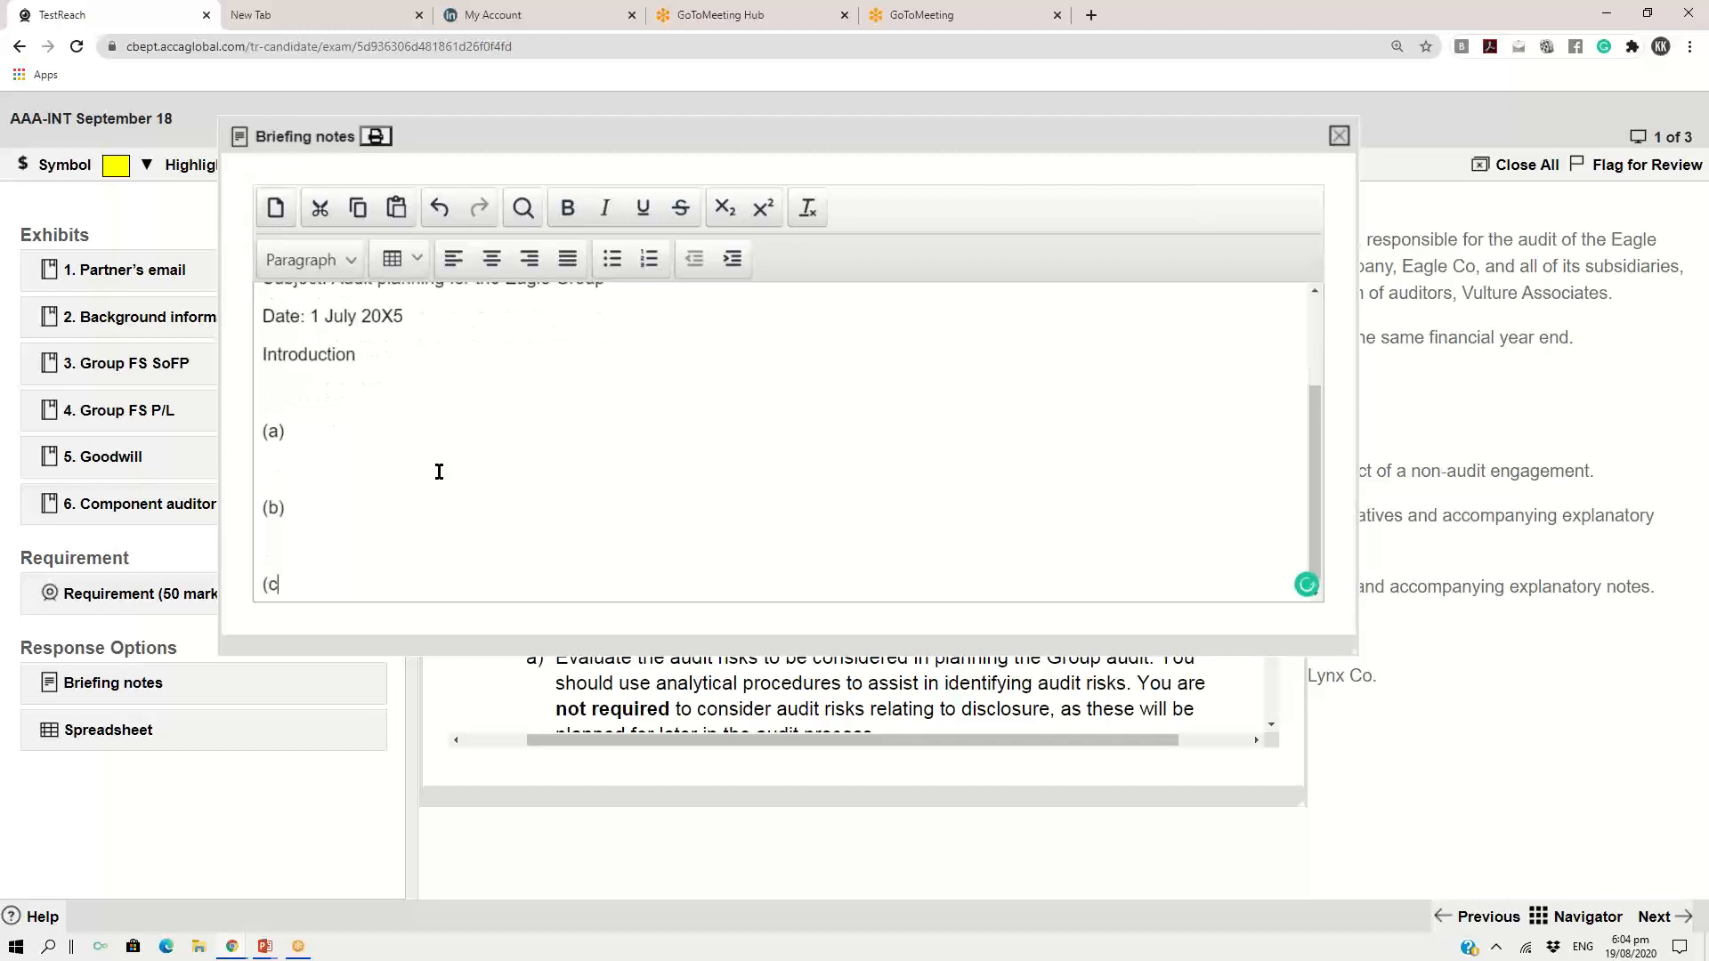
pyautogui.press('Return')
pyautogui.press('Return')
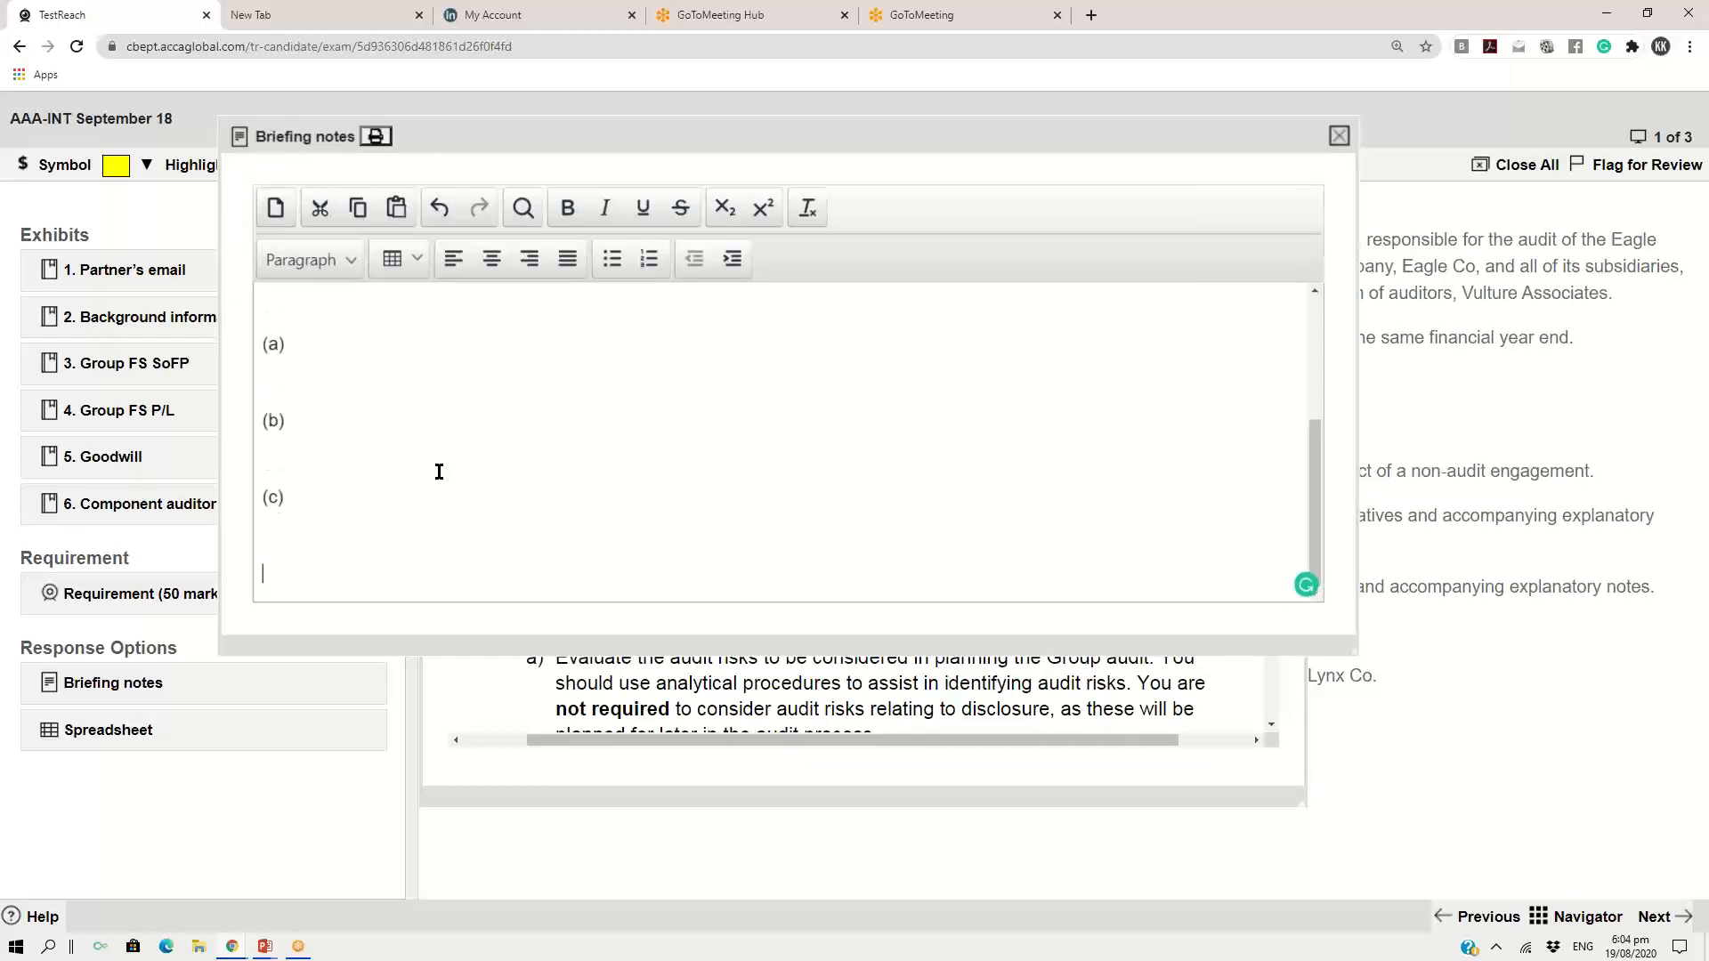
pyautogui.write('(d)')
pyautogui.press('Return')
pyautogui.press('Return')
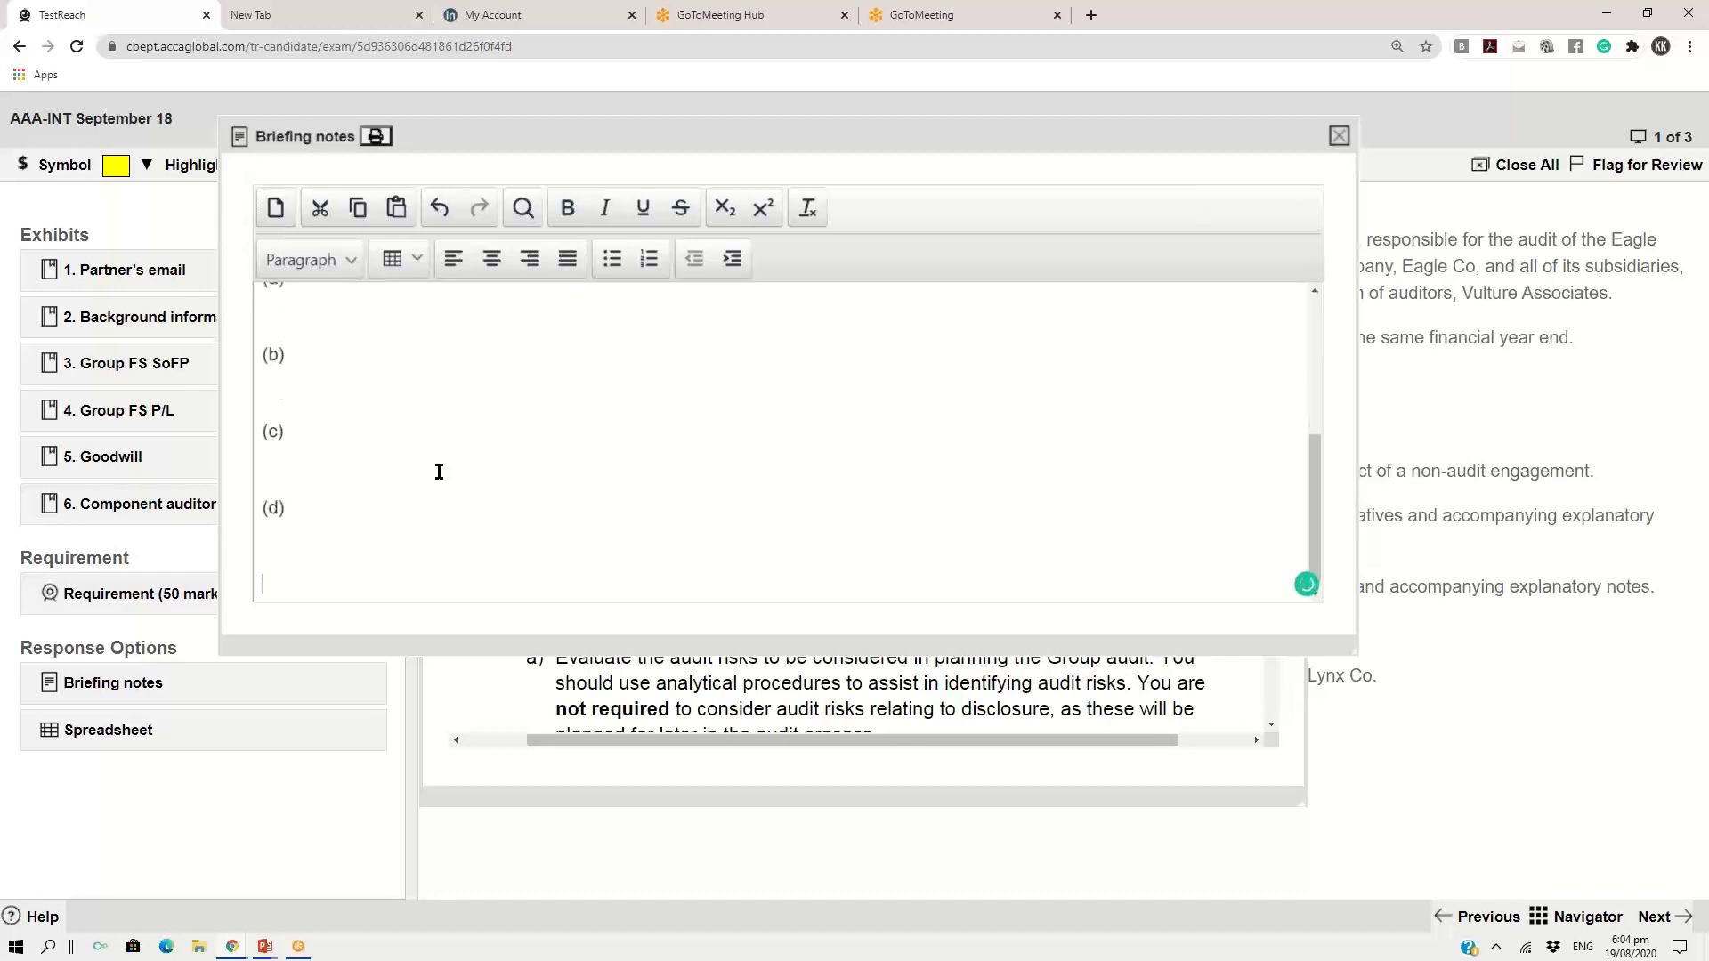
# Add a "Conclusion" heading after part (d) and review the outline from its beginning
pyautogui.write('Conclusion')
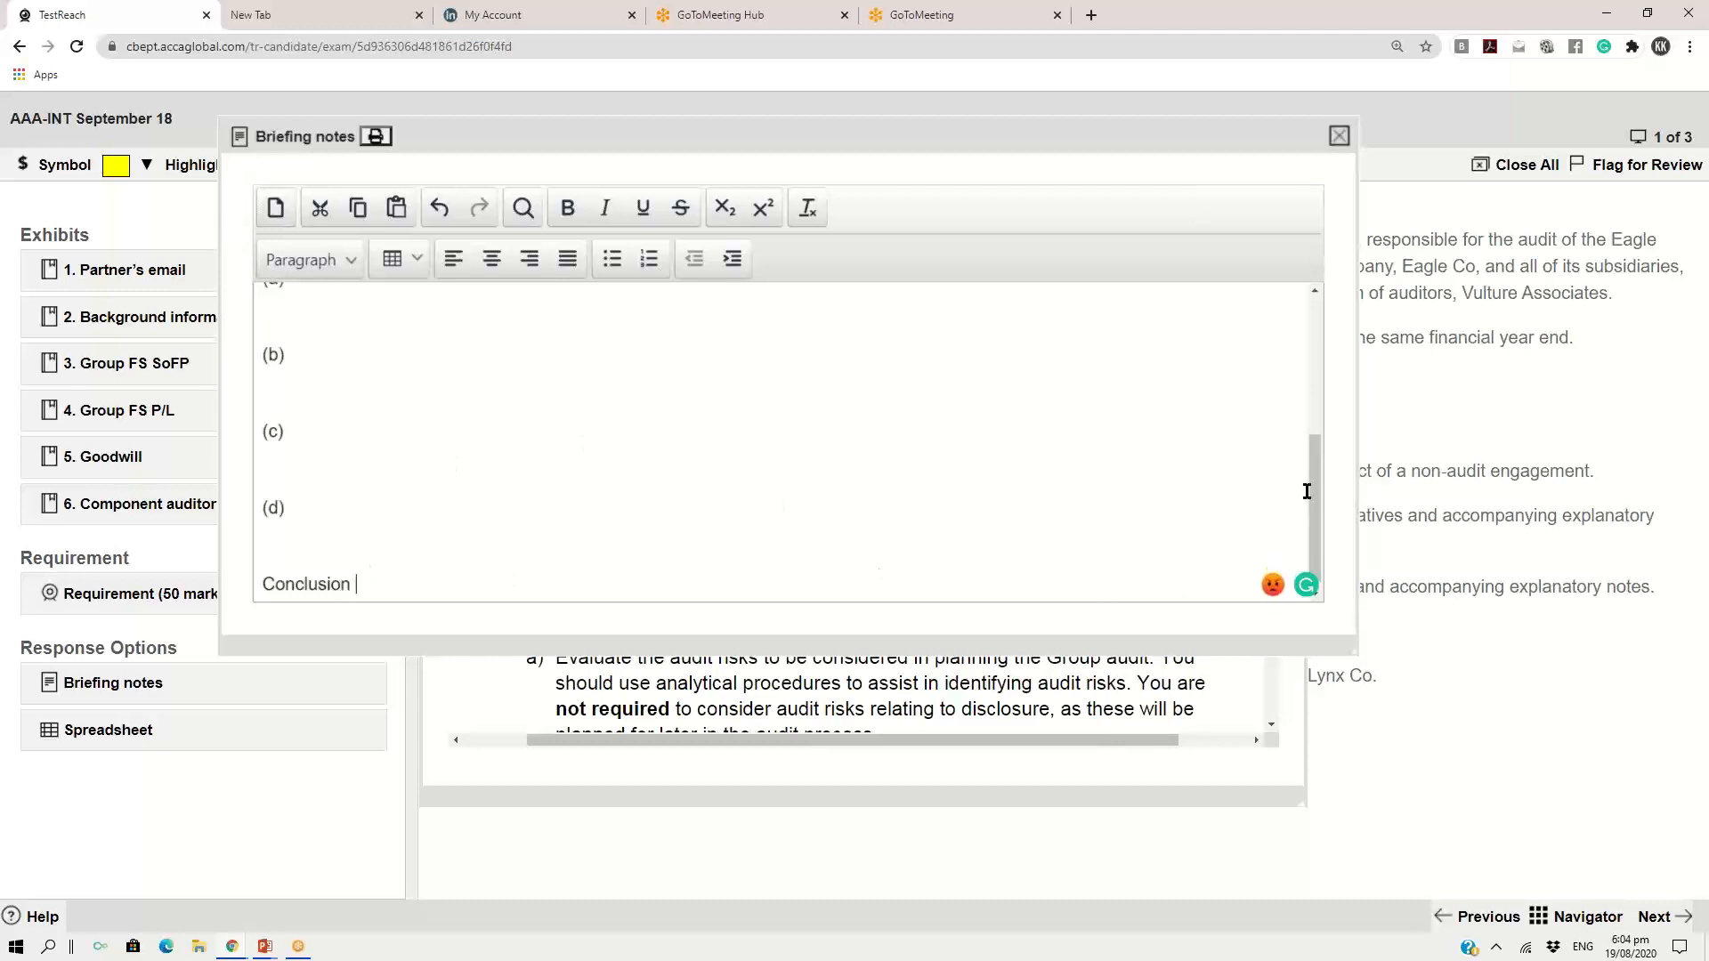
pyautogui.moveTo(1315, 495); pyautogui.dragTo(1316, 356)
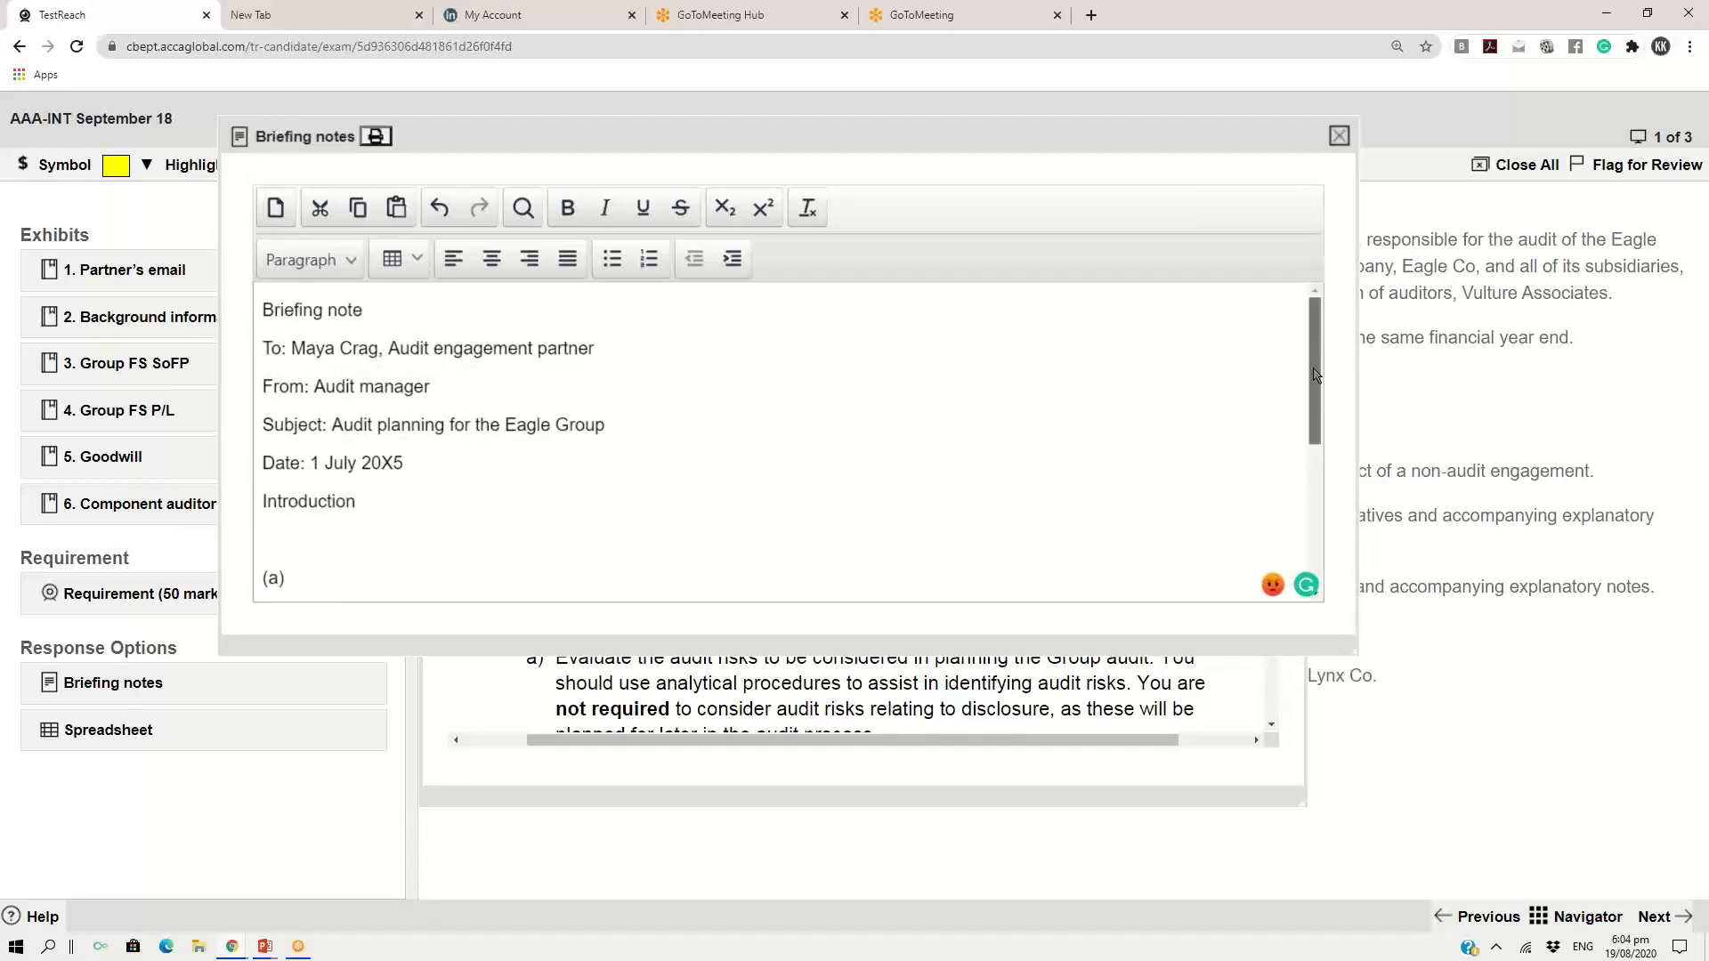
pyautogui.scroll(-1, 1314, 383)
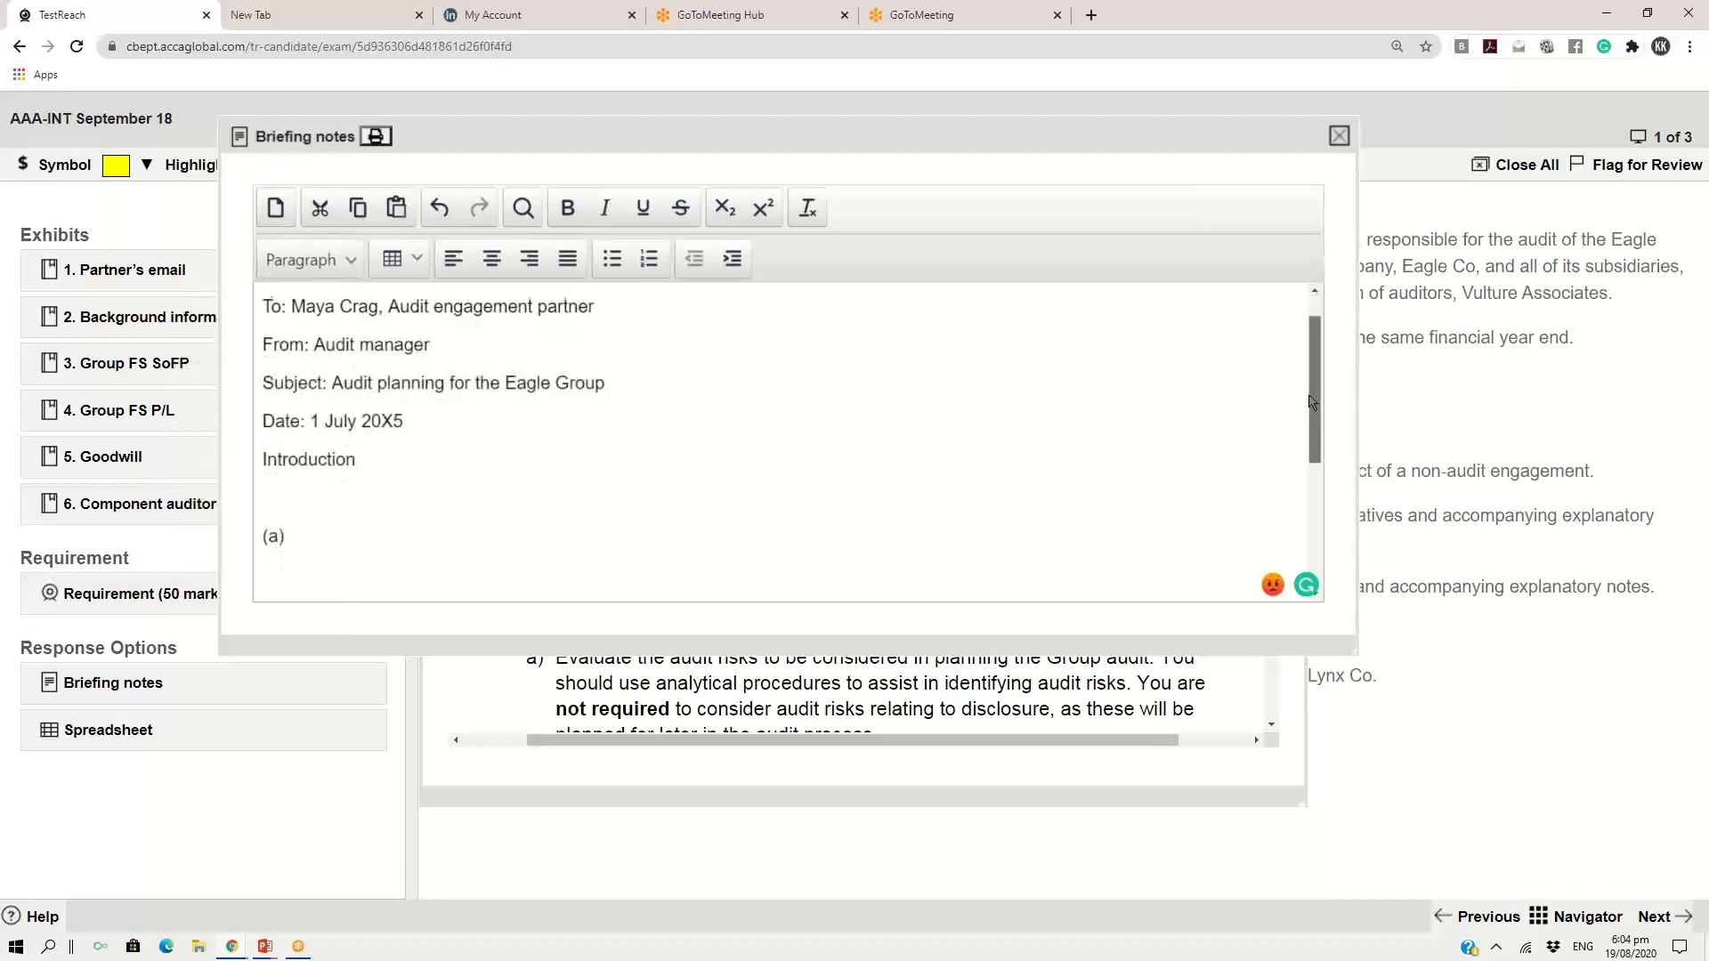
pyautogui.moveTo(1310, 401)
pyautogui.mouseDown()
pyautogui.moveTo(1334, 526)
pyautogui.moveTo(1319, 397)
pyautogui.mouseUp()
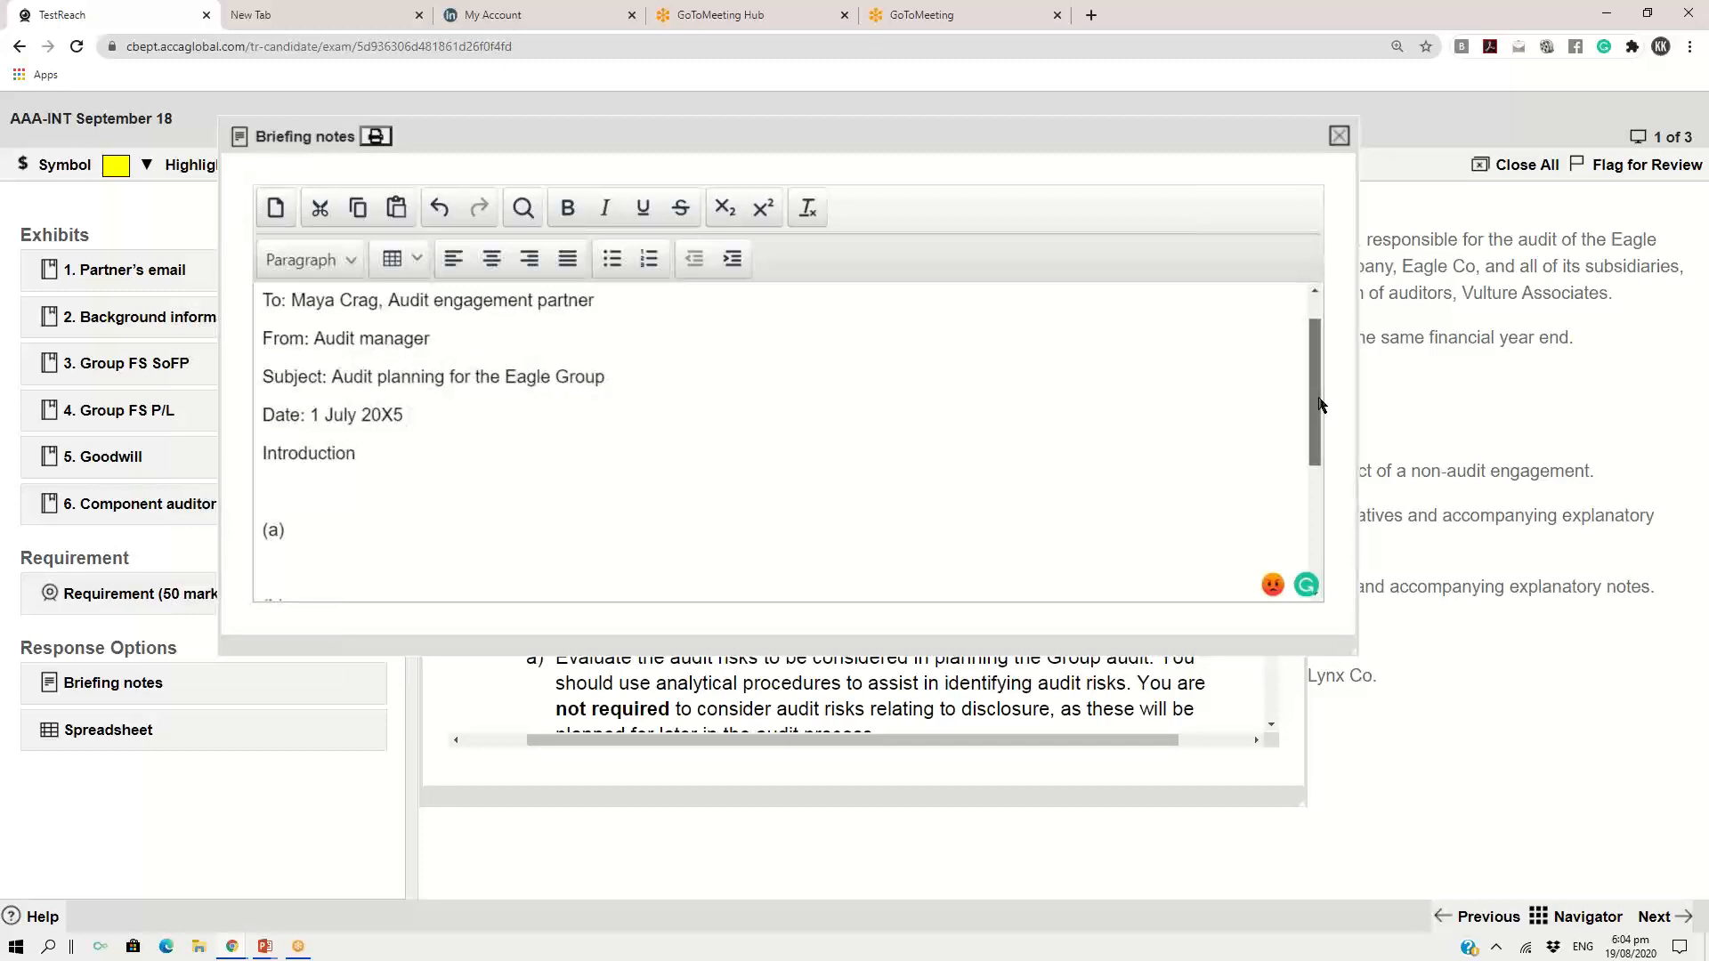
pyautogui.moveTo(1321, 405); pyautogui.dragTo(1297, 279)
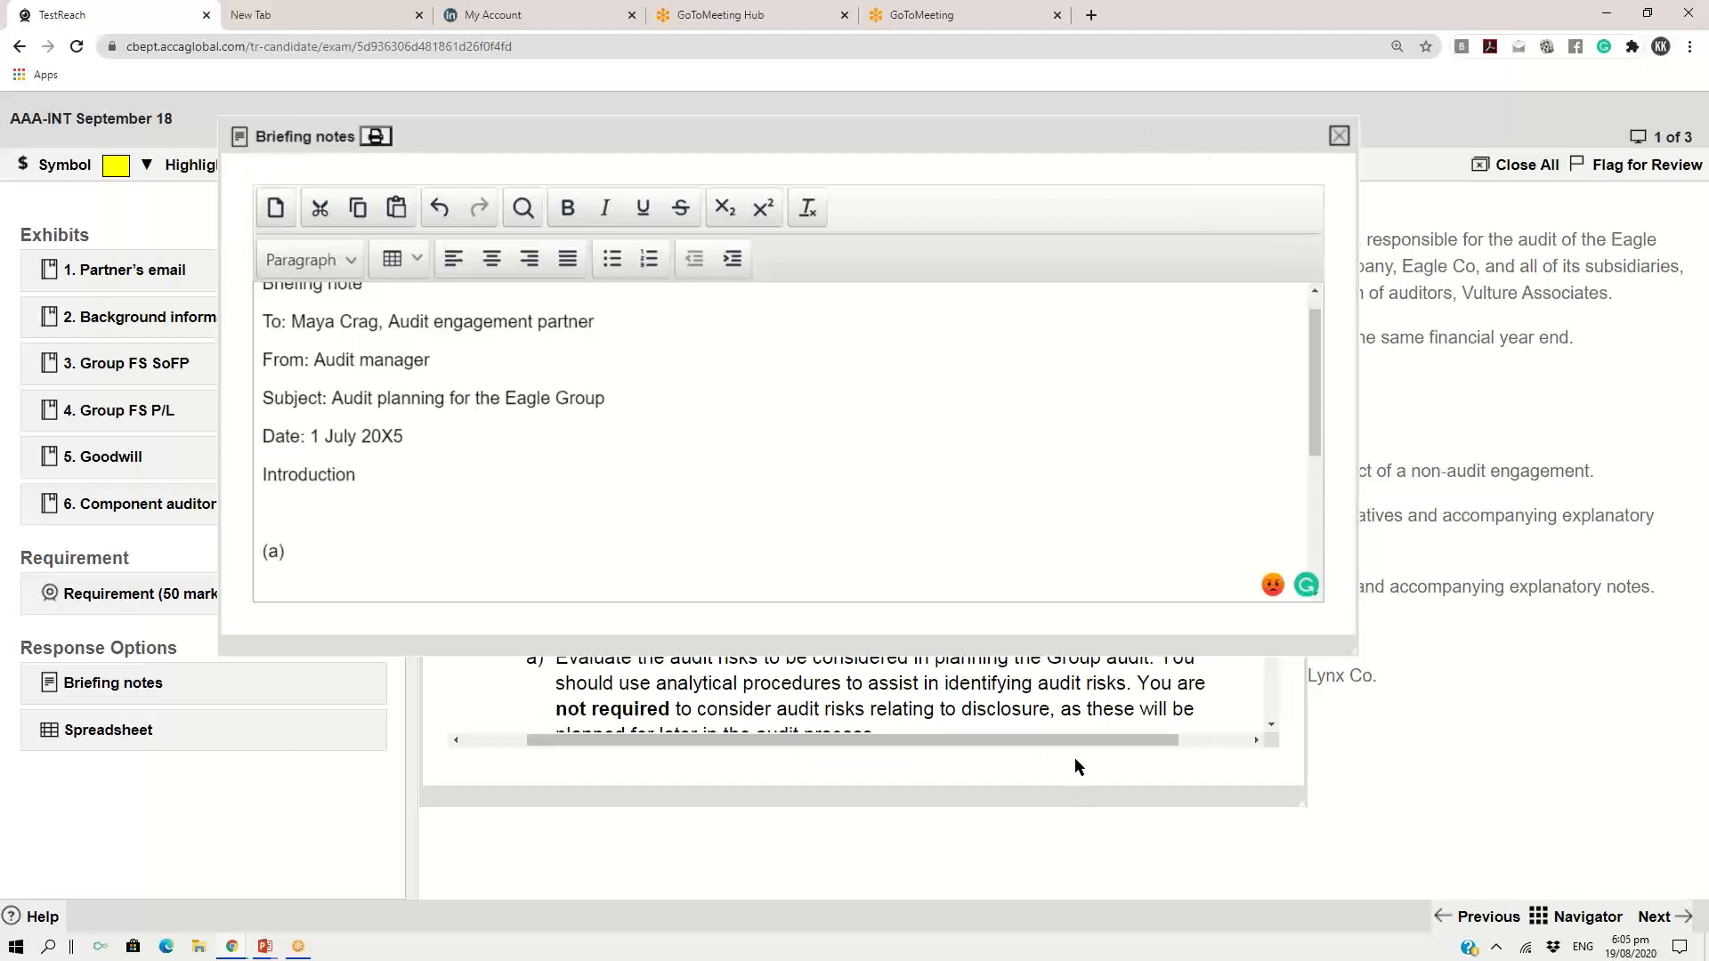
# Move the briefing notes aside and bring forward the partner's email, showing its lettered requirements at 130% zoom
pyautogui.moveTo(953, 127); pyautogui.dragTo(849, 258)
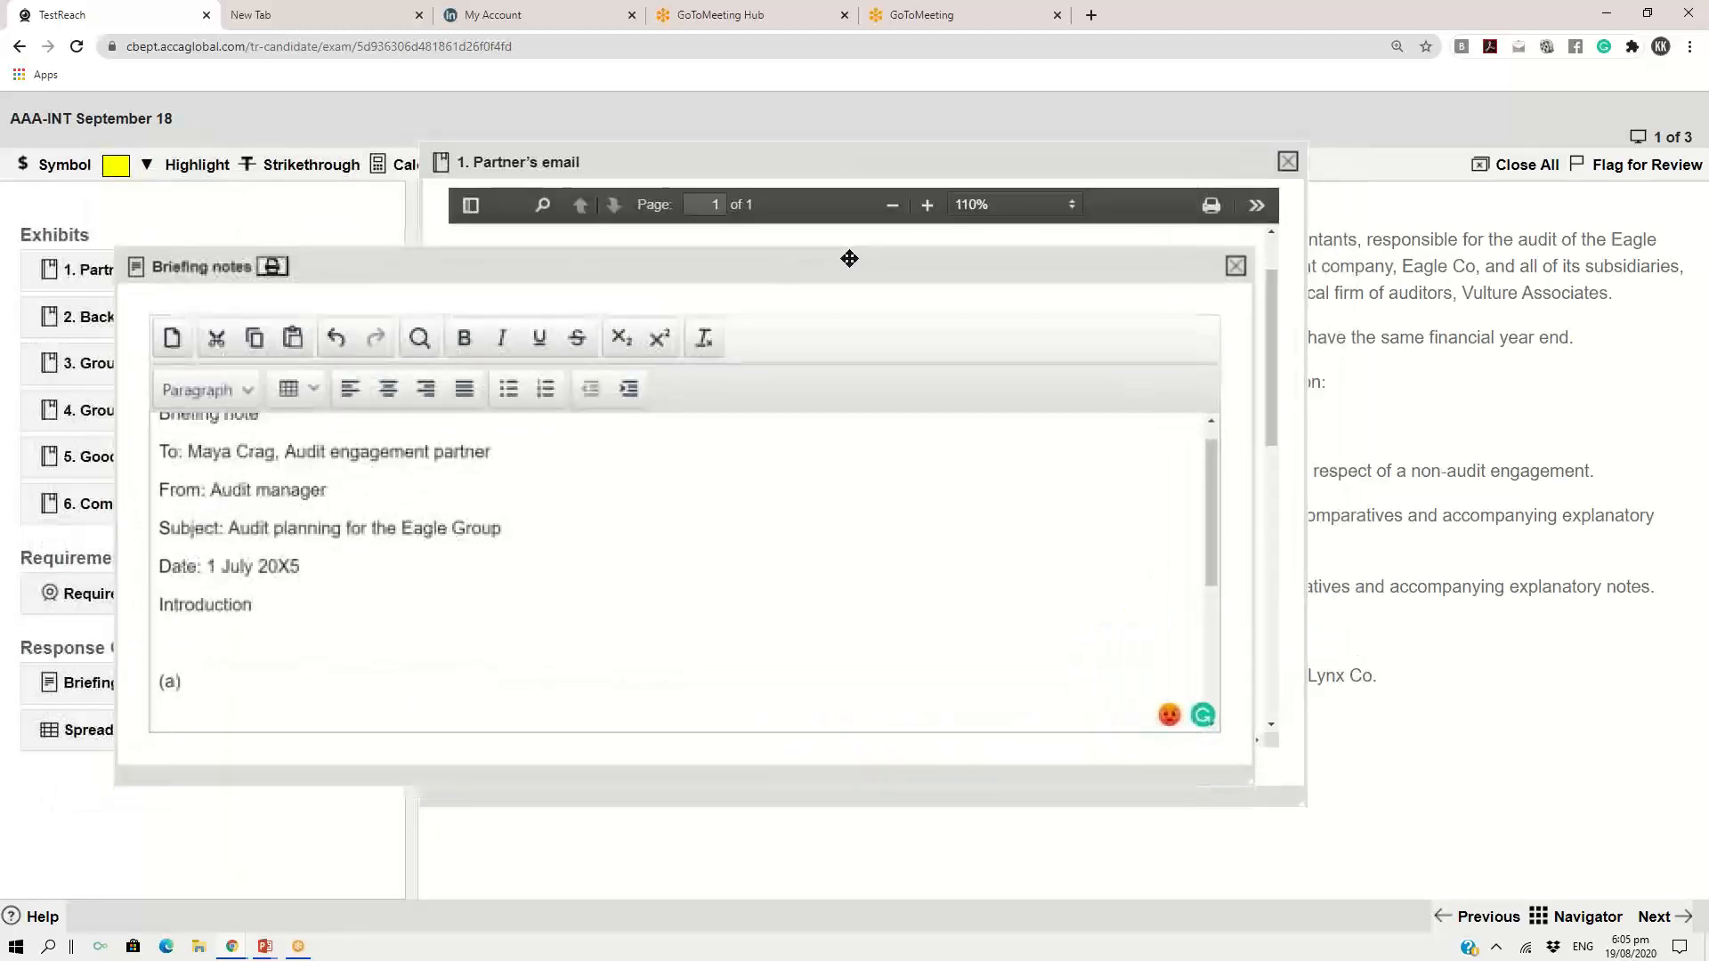
pyautogui.click(869, 163)
pyautogui.moveTo(984, 169); pyautogui.dragTo(1018, 98)
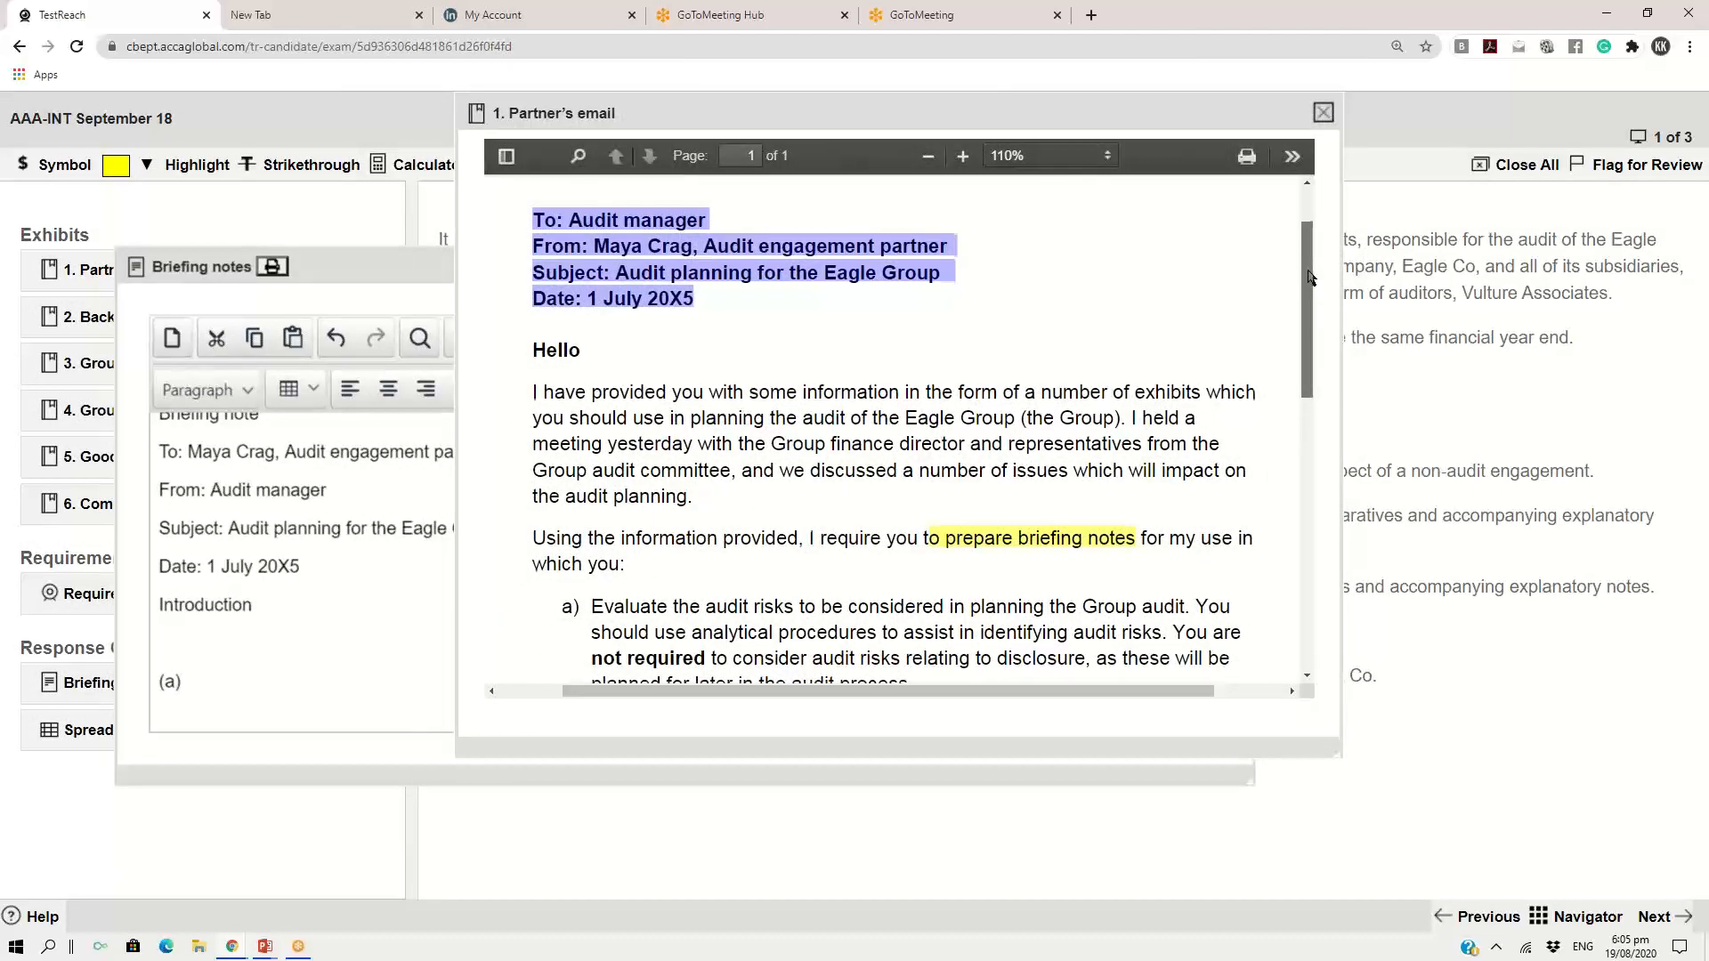
pyautogui.scroll(-3, 1297, 302)
pyautogui.scroll(-3, 1288, 359)
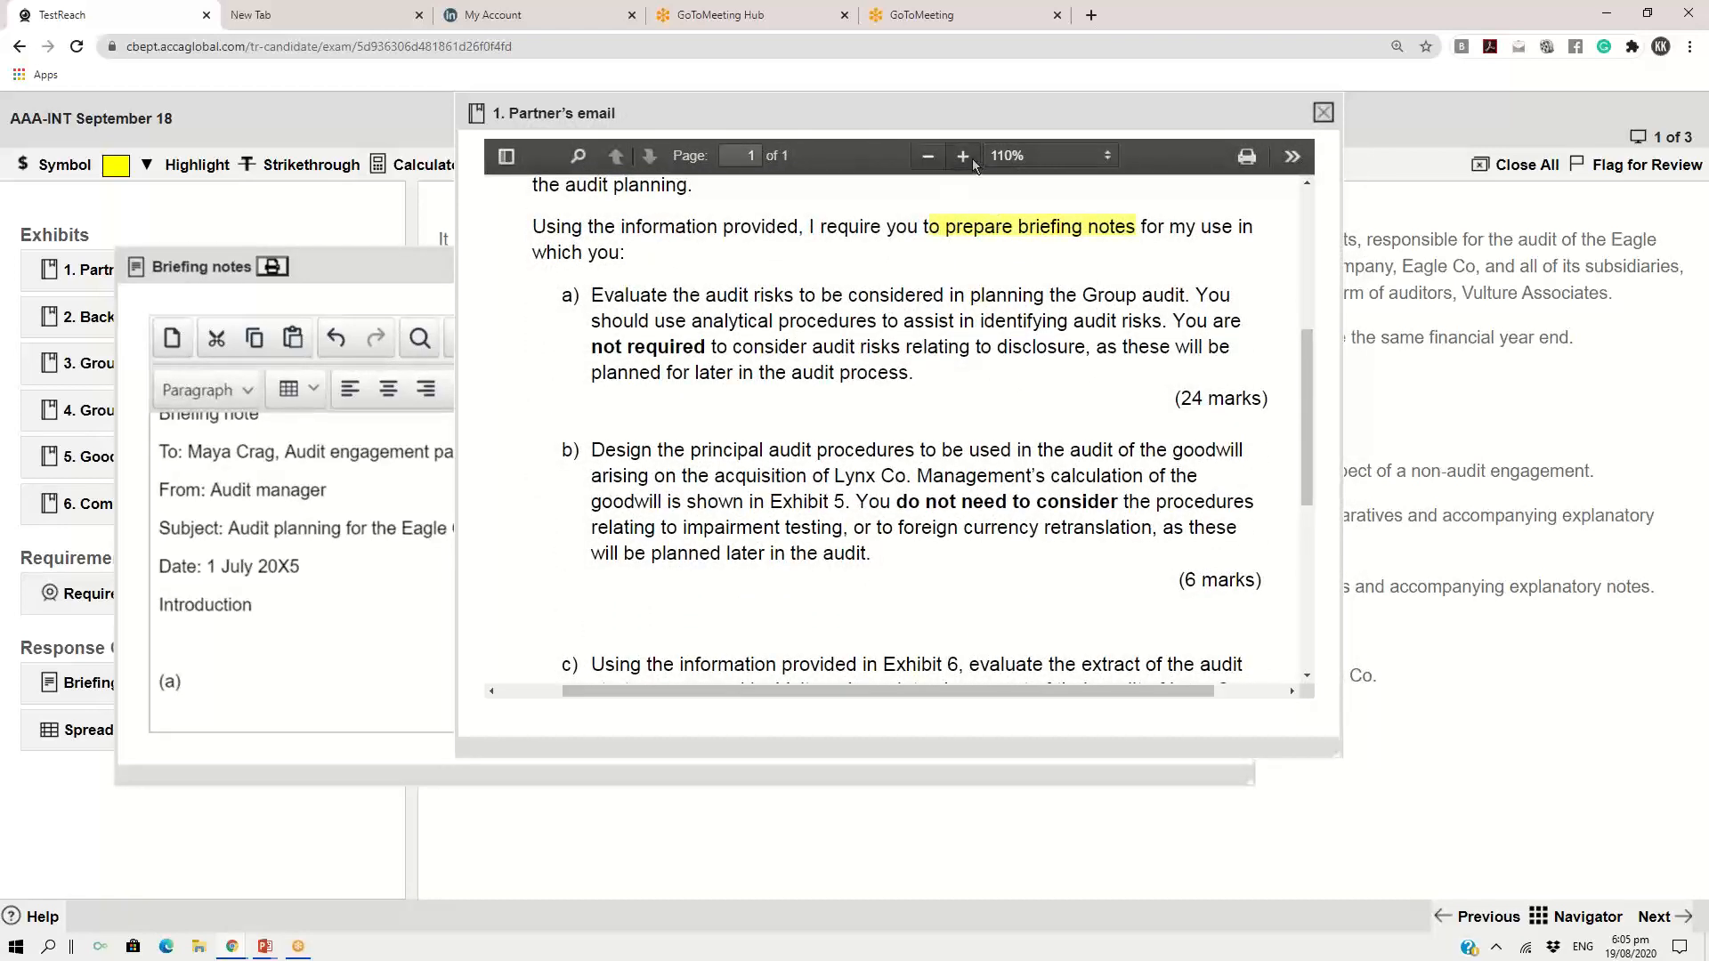
pyautogui.click(964, 159)
pyautogui.moveTo(820, 697); pyautogui.dragTo(888, 693)
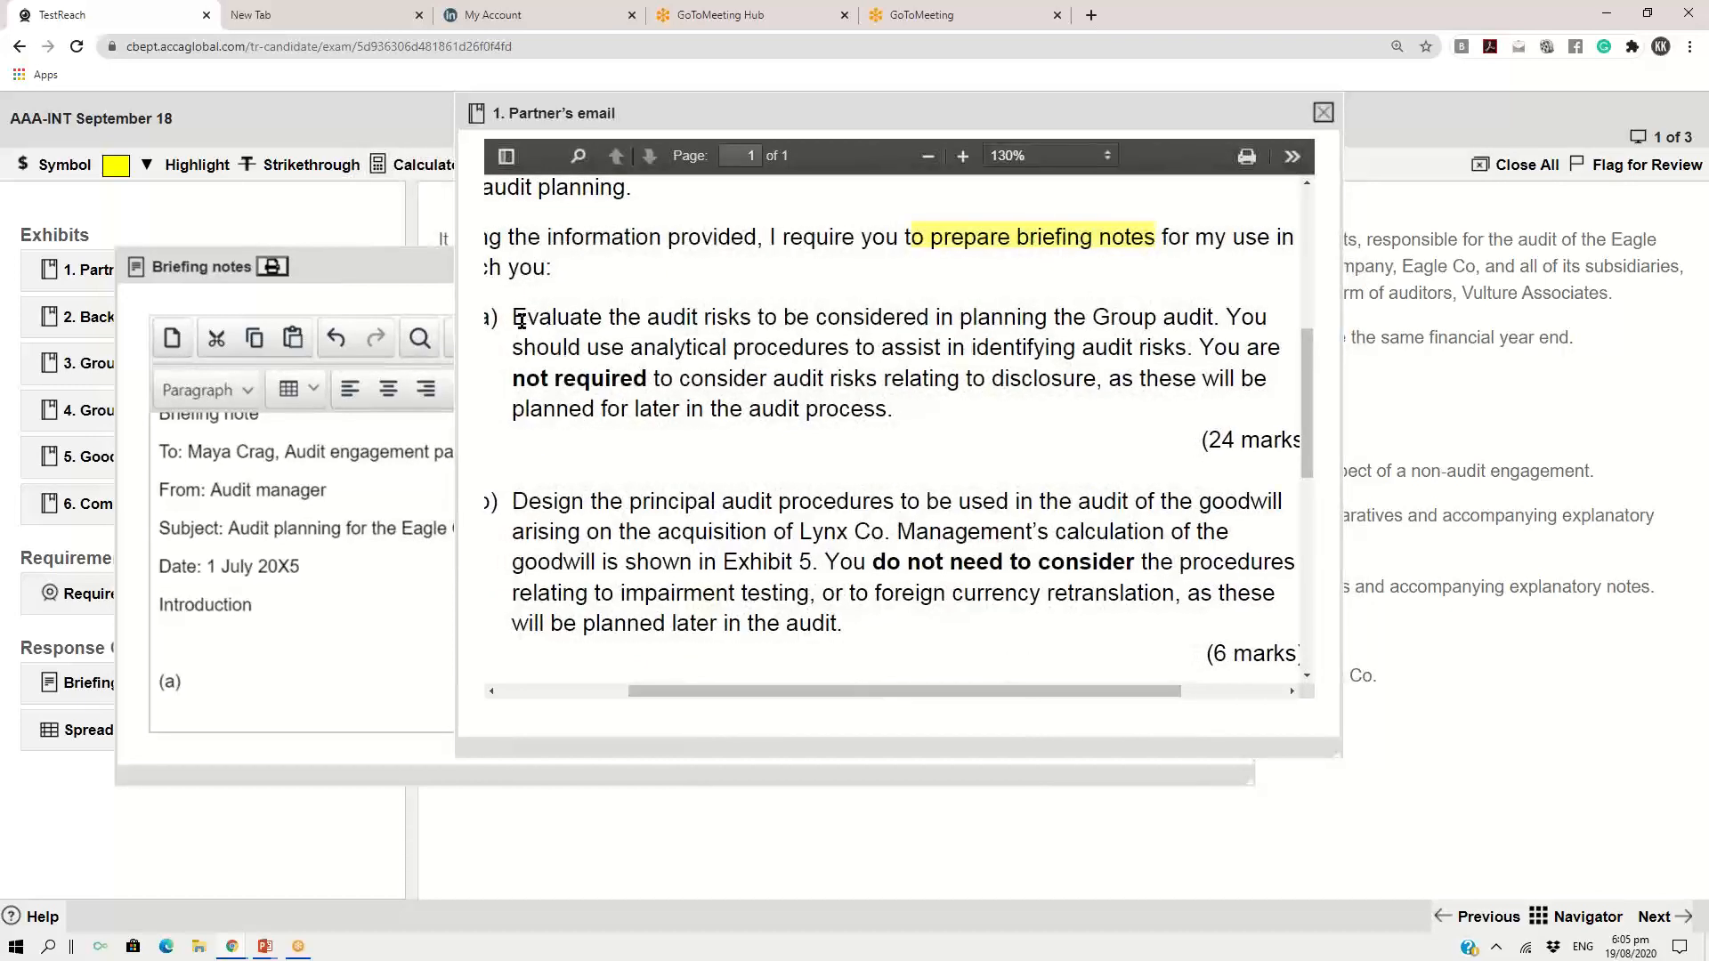
# Highlight "Evaluate the audit risks" in yellow in requirement a) of the partner's email
pyautogui.moveTo(519, 313); pyautogui.dragTo(1300, 655)
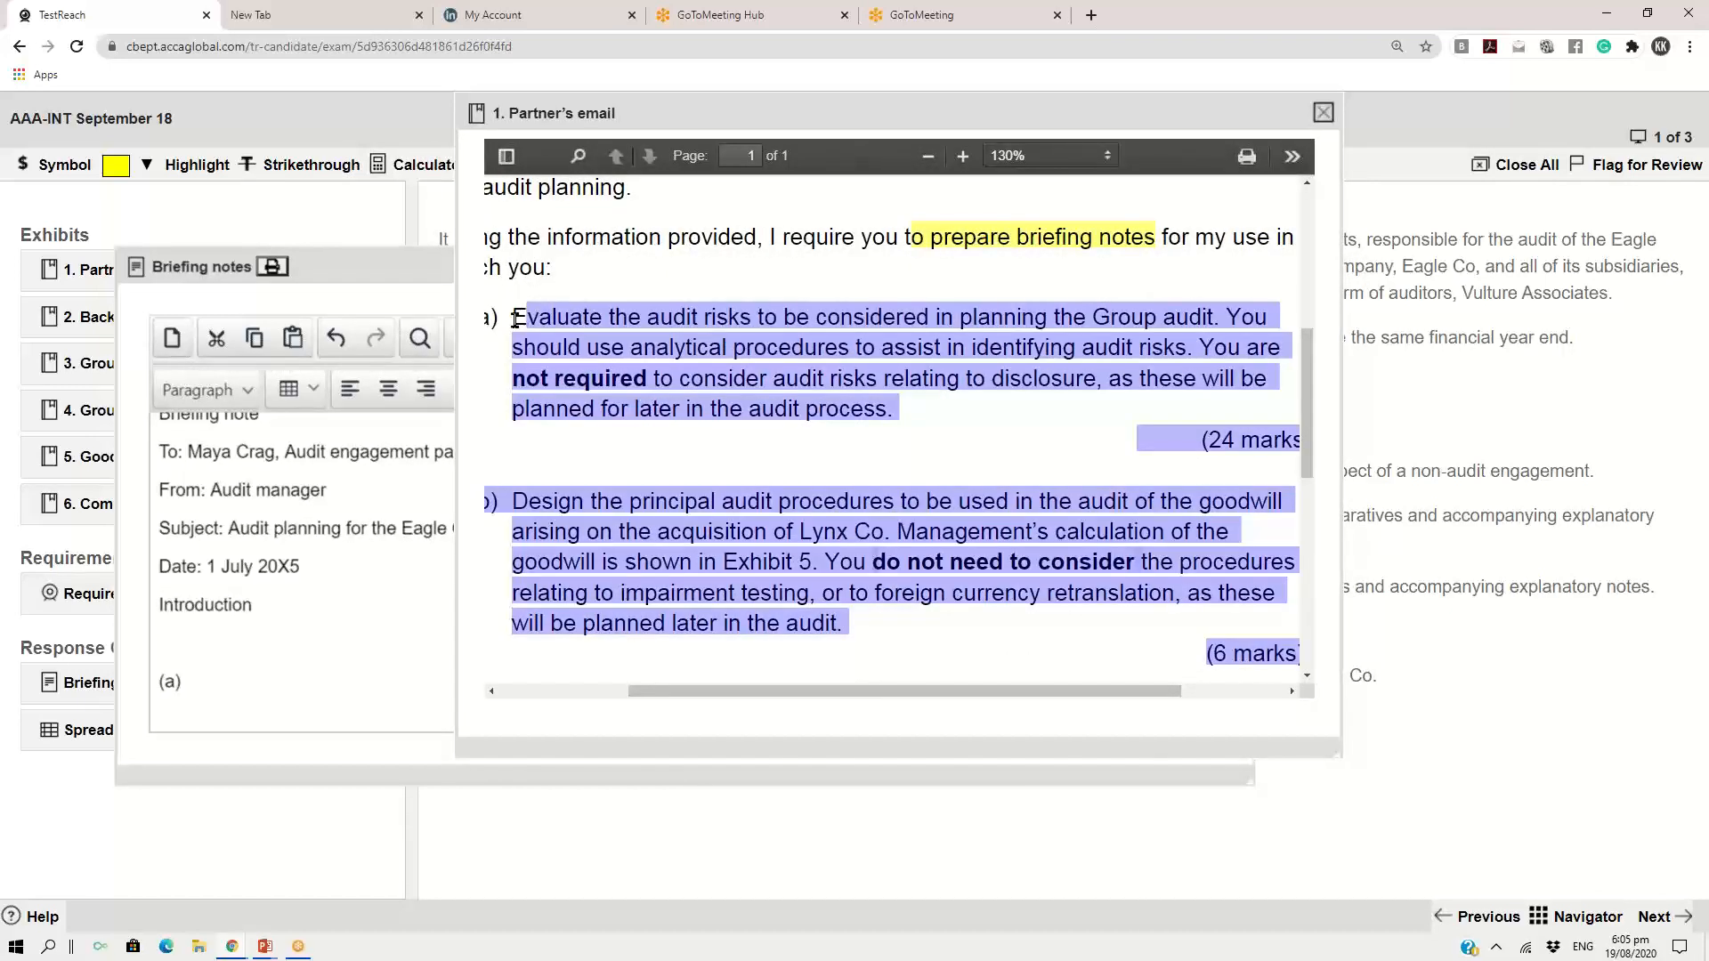
pyautogui.moveTo(515, 318); pyautogui.dragTo(758, 325)
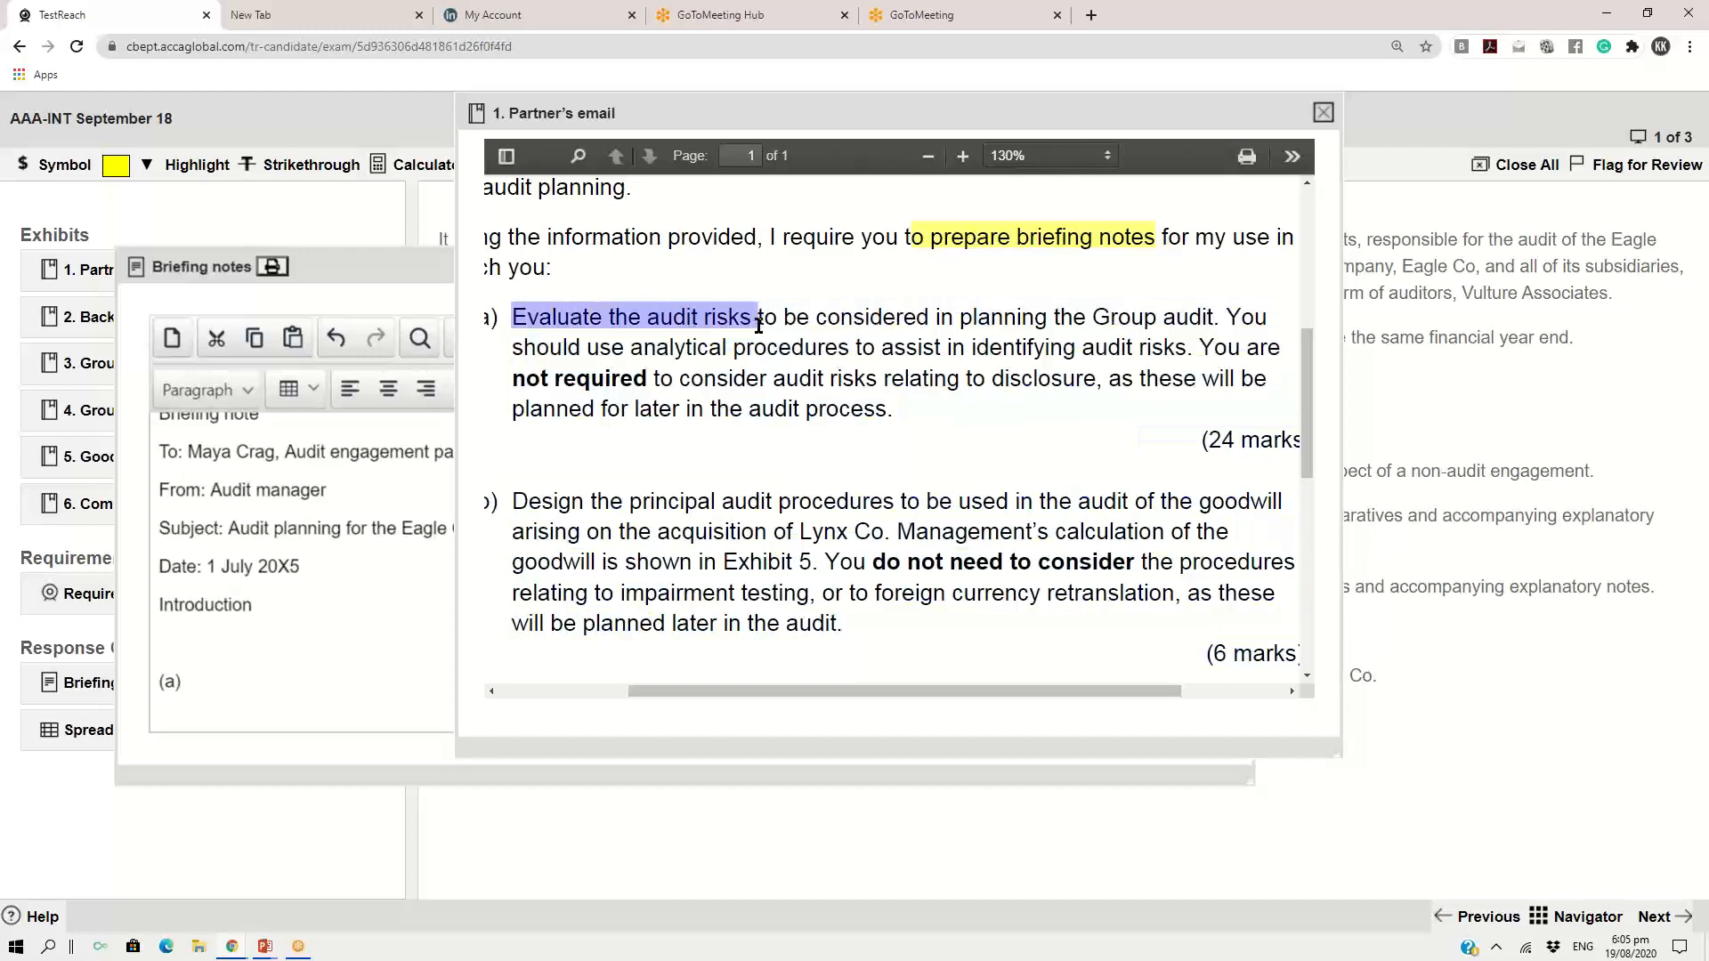
pyautogui.click(197, 165)
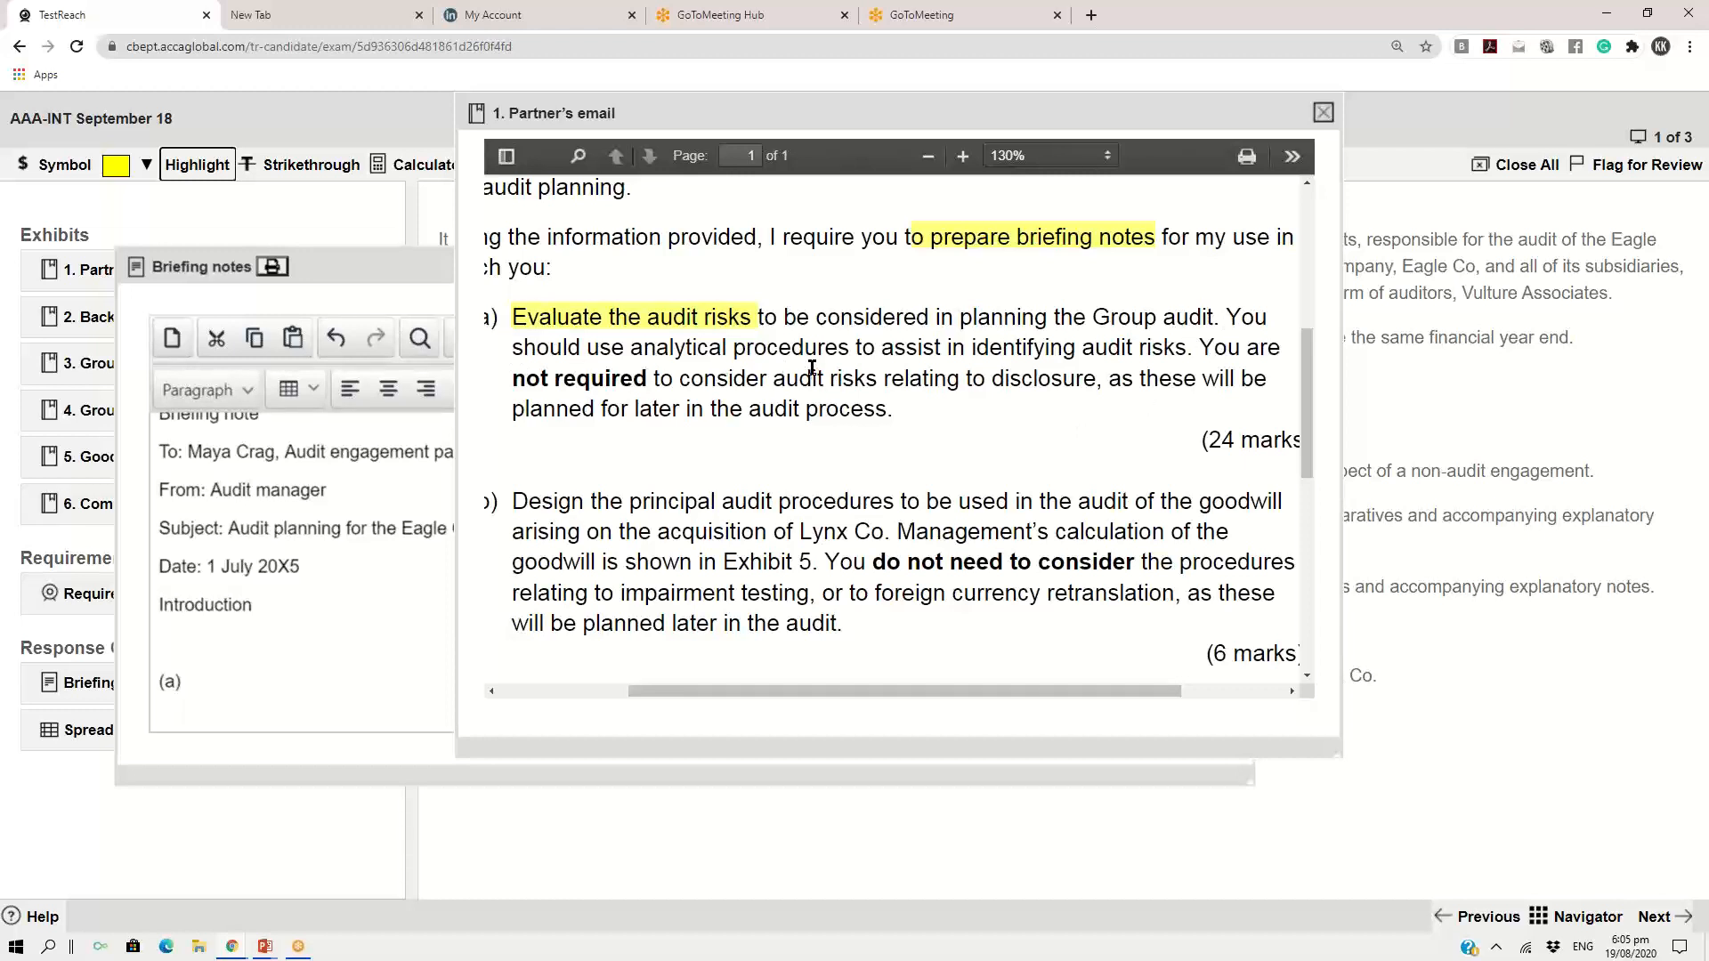
# Highlight "You should use analytical procedures" in yellow and strike through "You are not required to consider audit risks relating to disclosure"
pyautogui.click(1231, 318)
pyautogui.moveTo(1231, 317); pyautogui.dragTo(851, 349)
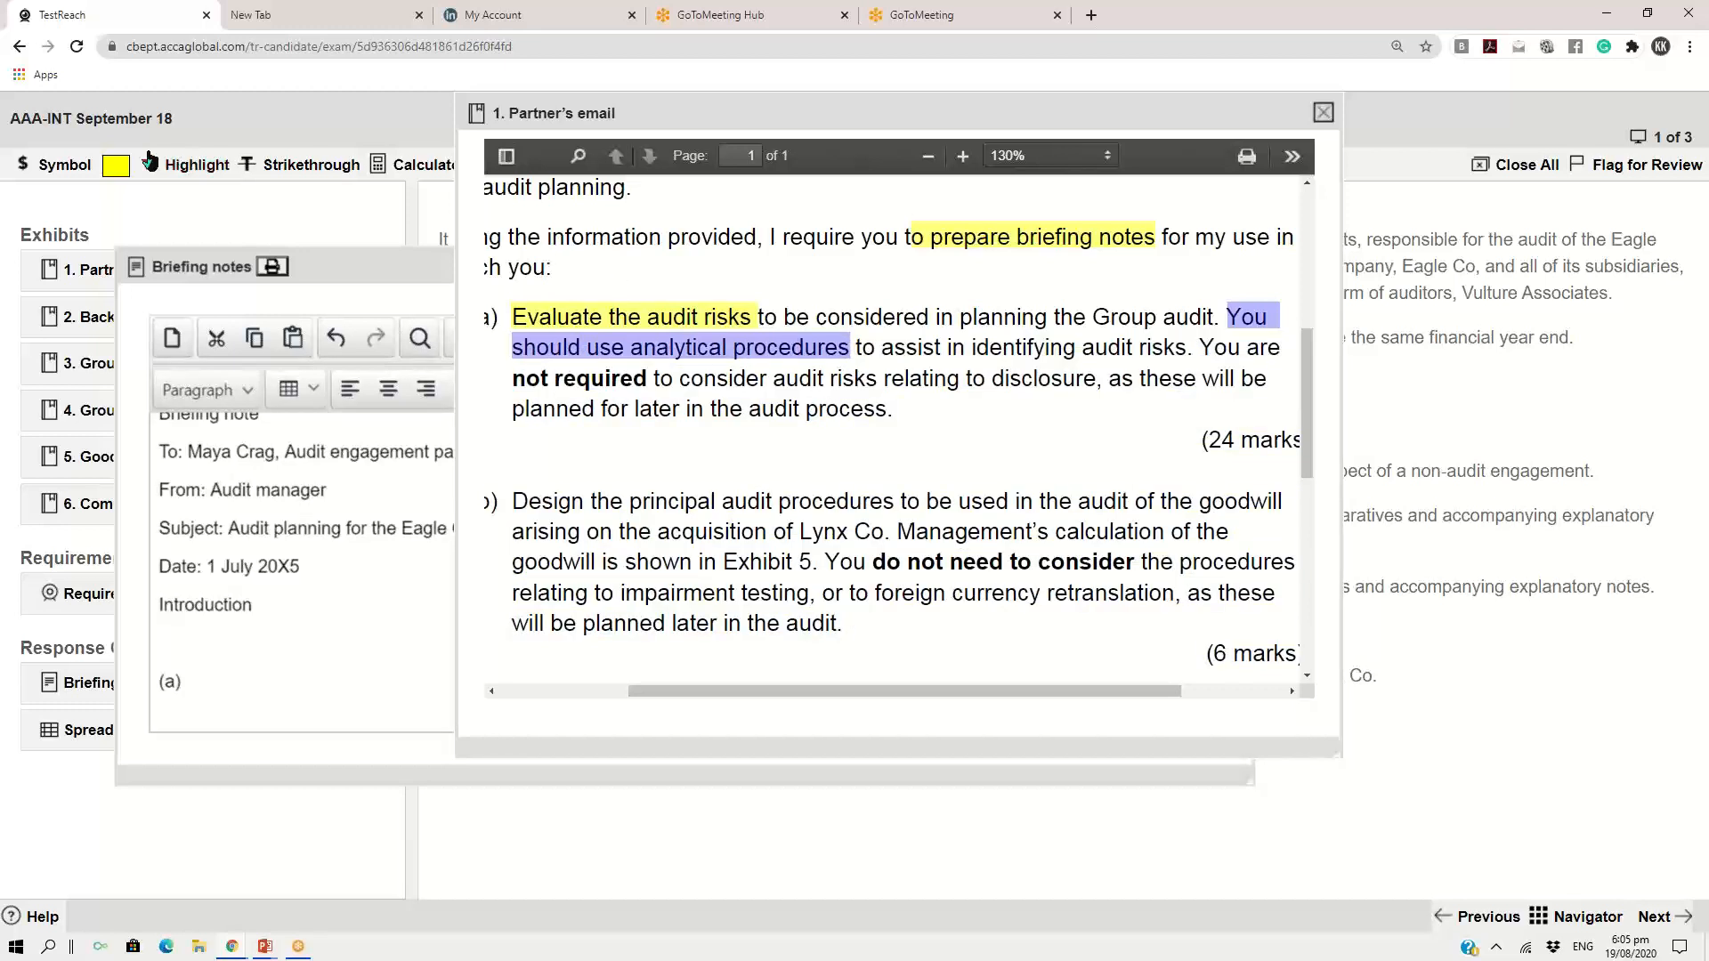
pyautogui.click(124, 169)
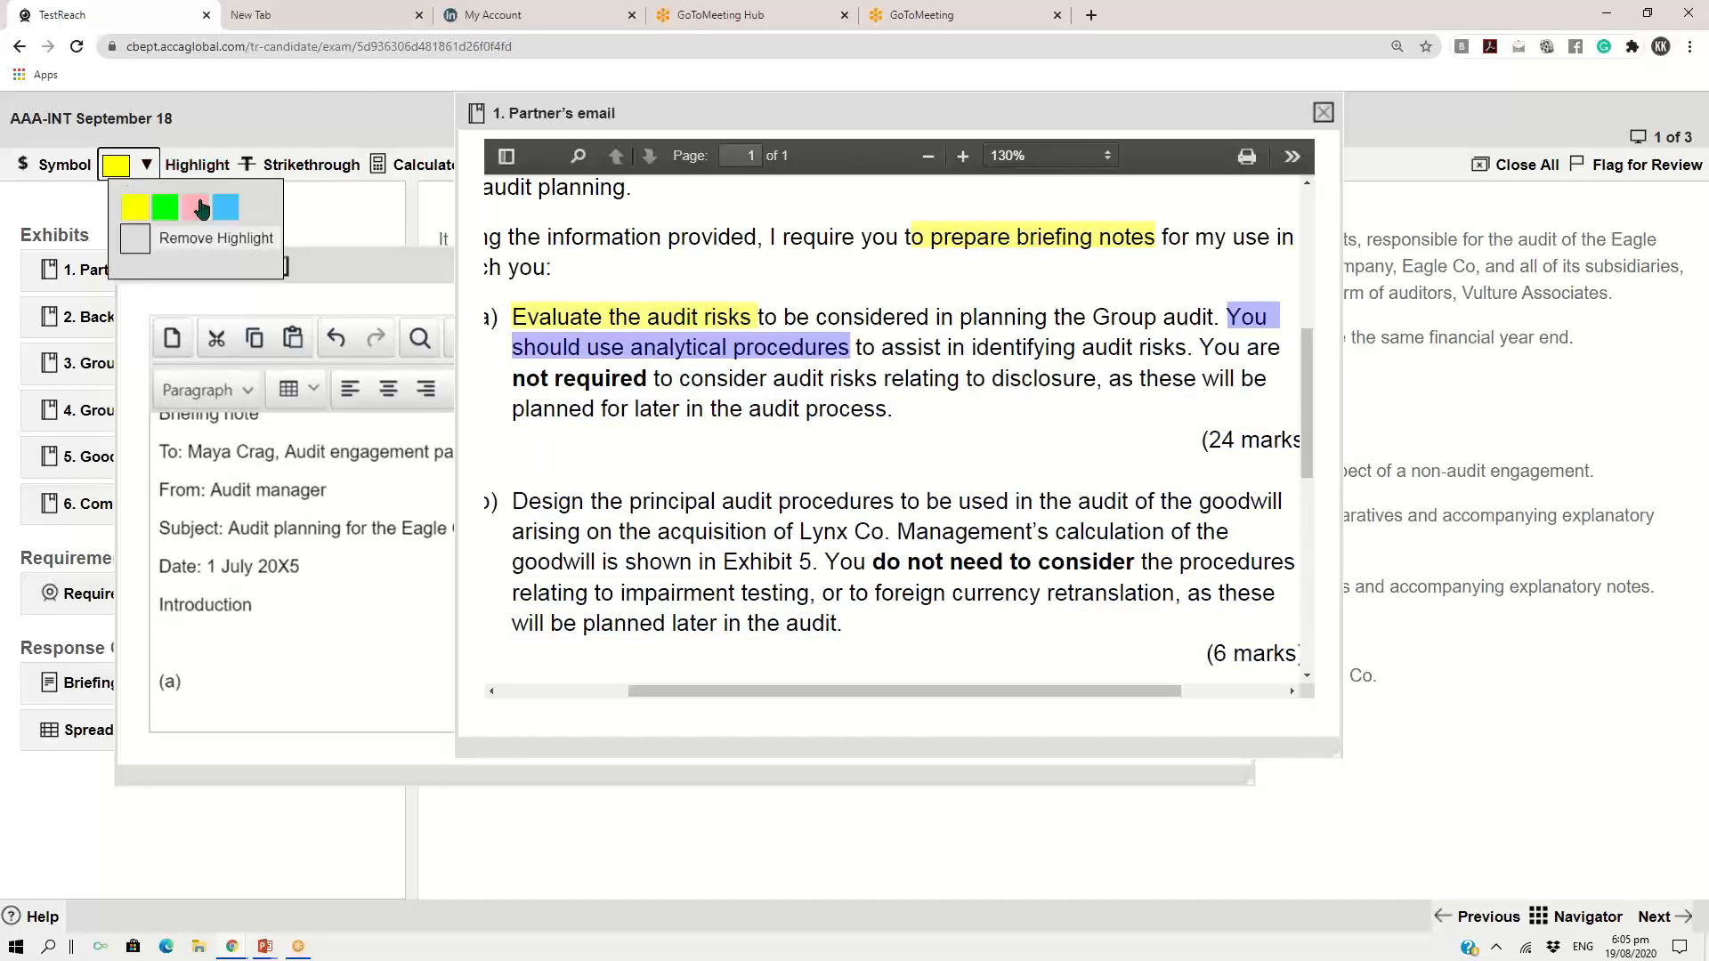
pyautogui.click(133, 212)
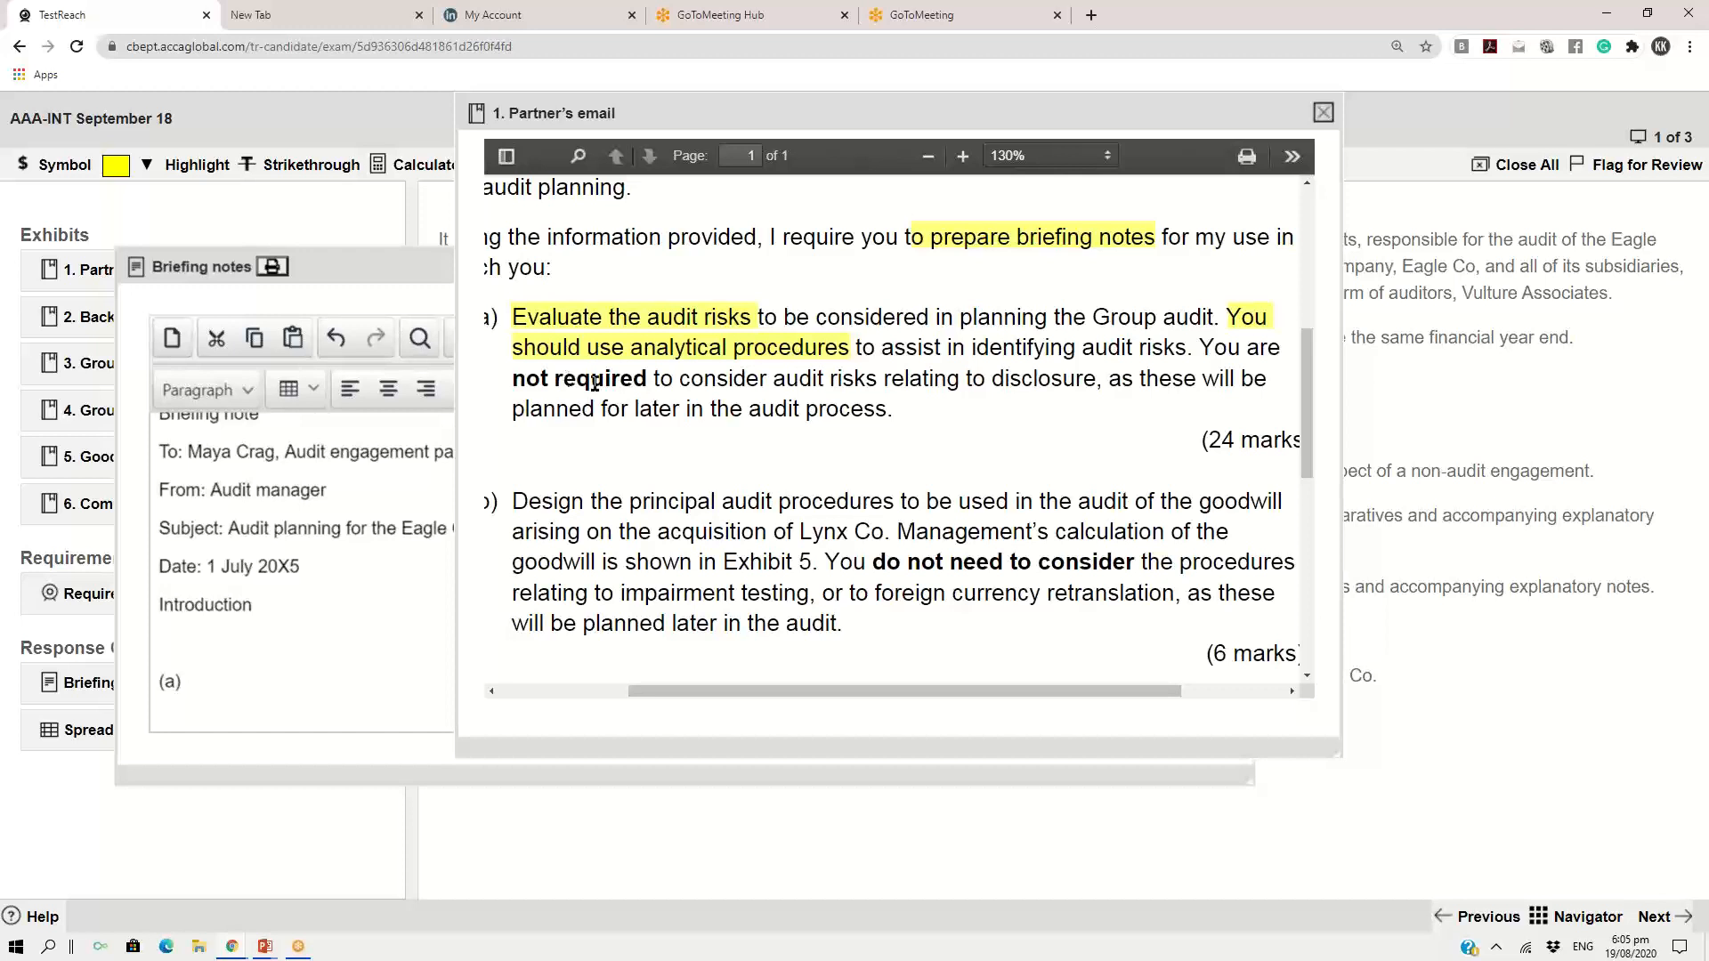
pyautogui.moveTo(1203, 346); pyautogui.dragTo(1097, 389)
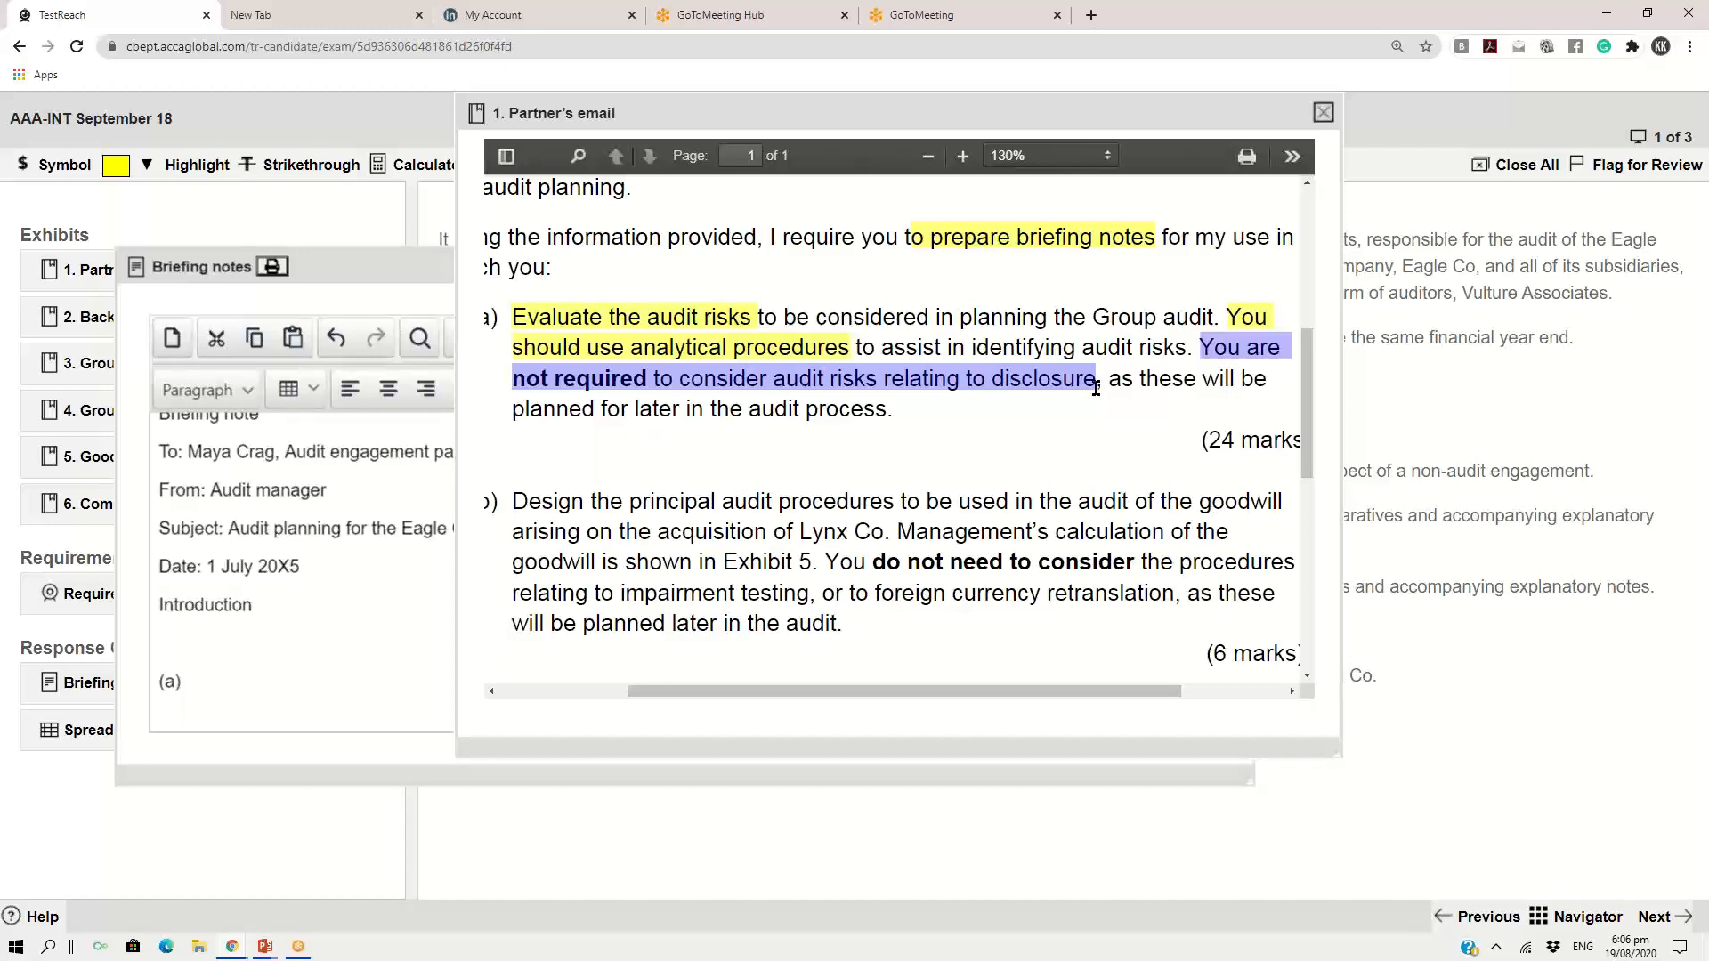
pyautogui.click(318, 172)
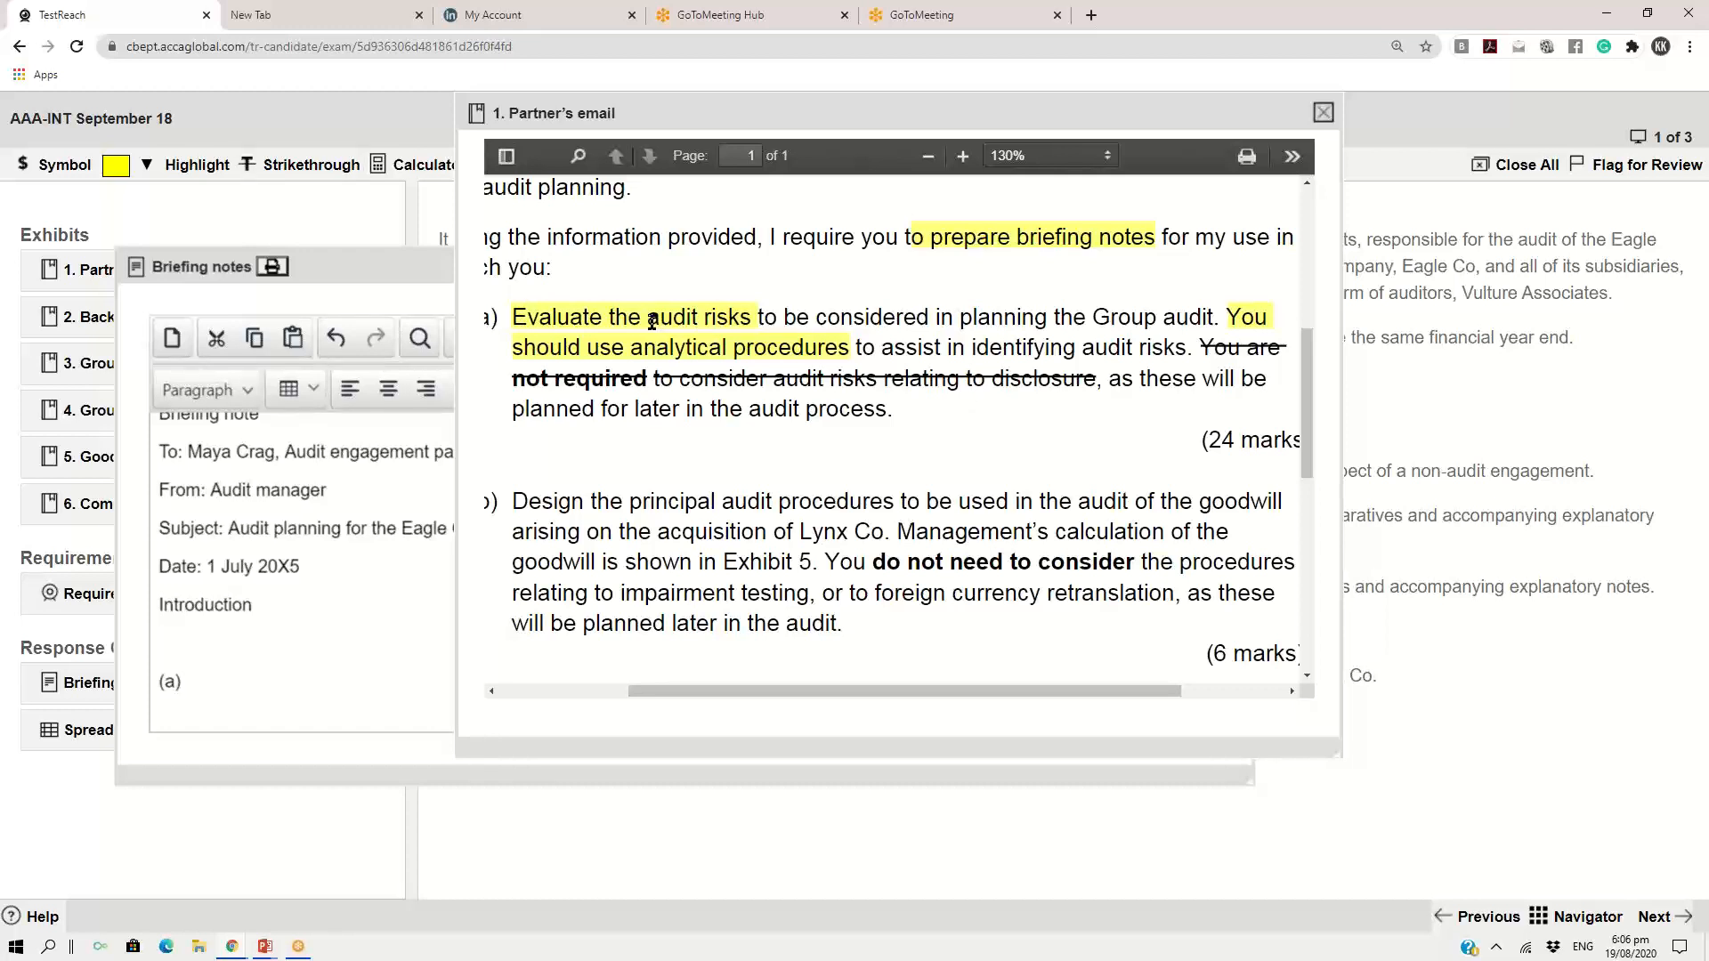
# Copy "audit risks" from requirement a) of the email into part (a) of the briefing notes, followed by a slash
pyautogui.moveTo(648, 321); pyautogui.dragTo(748, 314)
pyautogui.hotkey('ctrl', 'c')
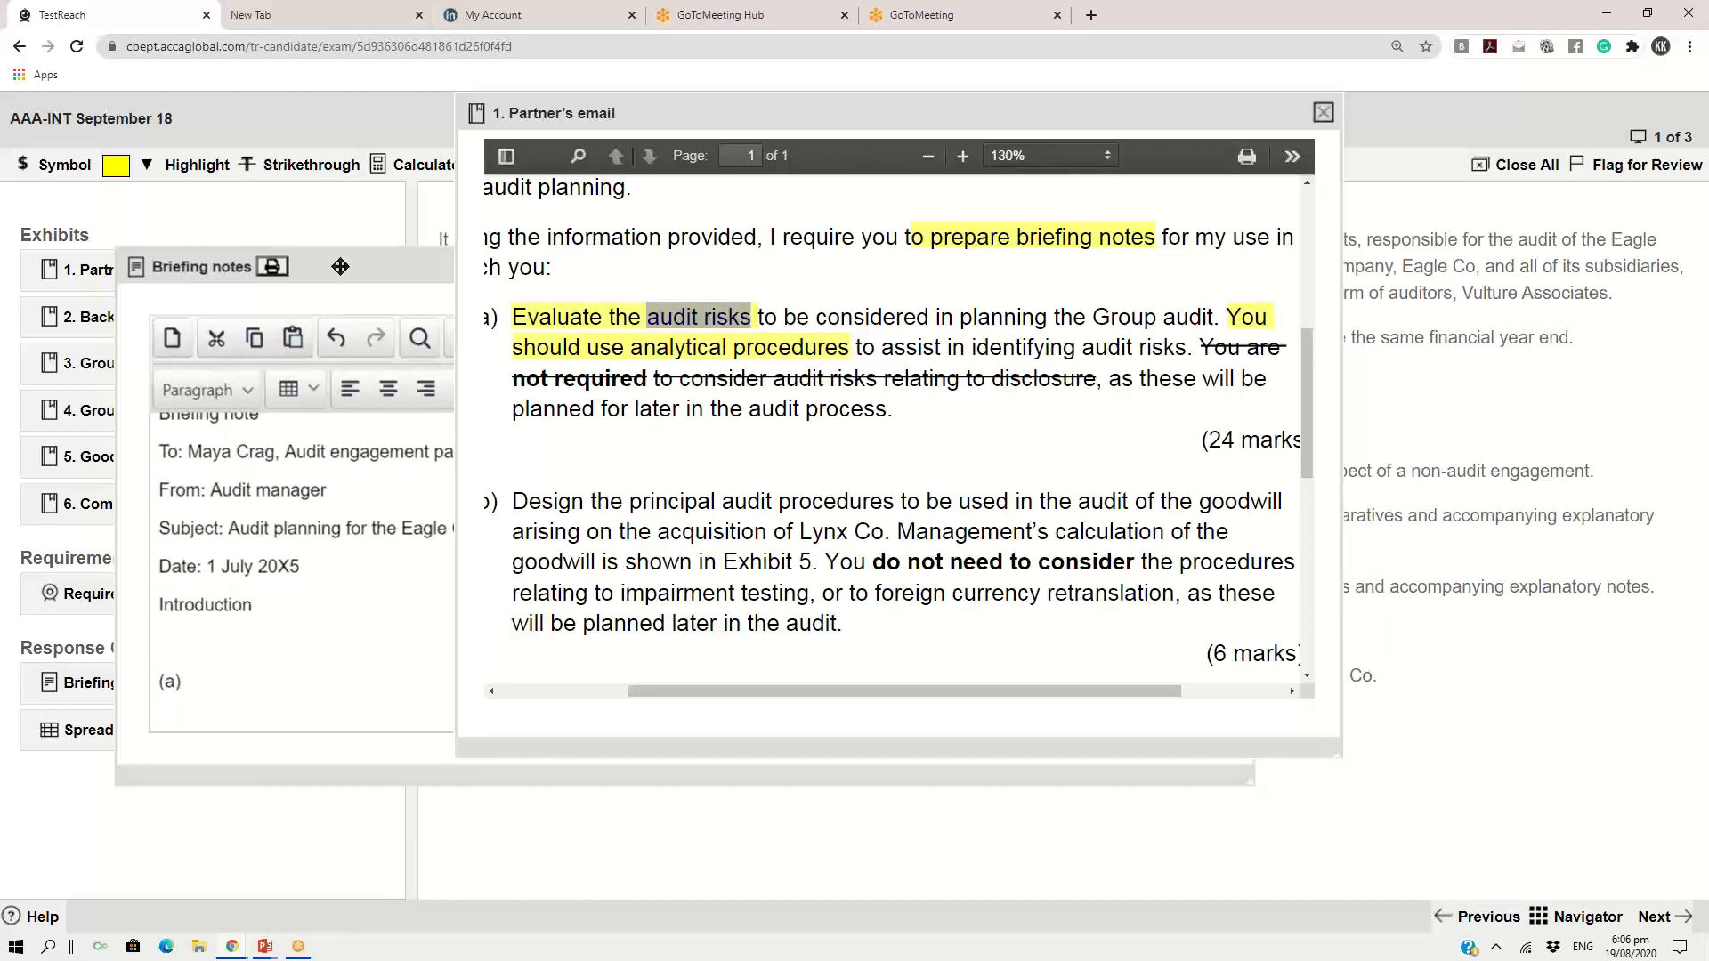
pyautogui.click(305, 462)
pyautogui.click(191, 684)
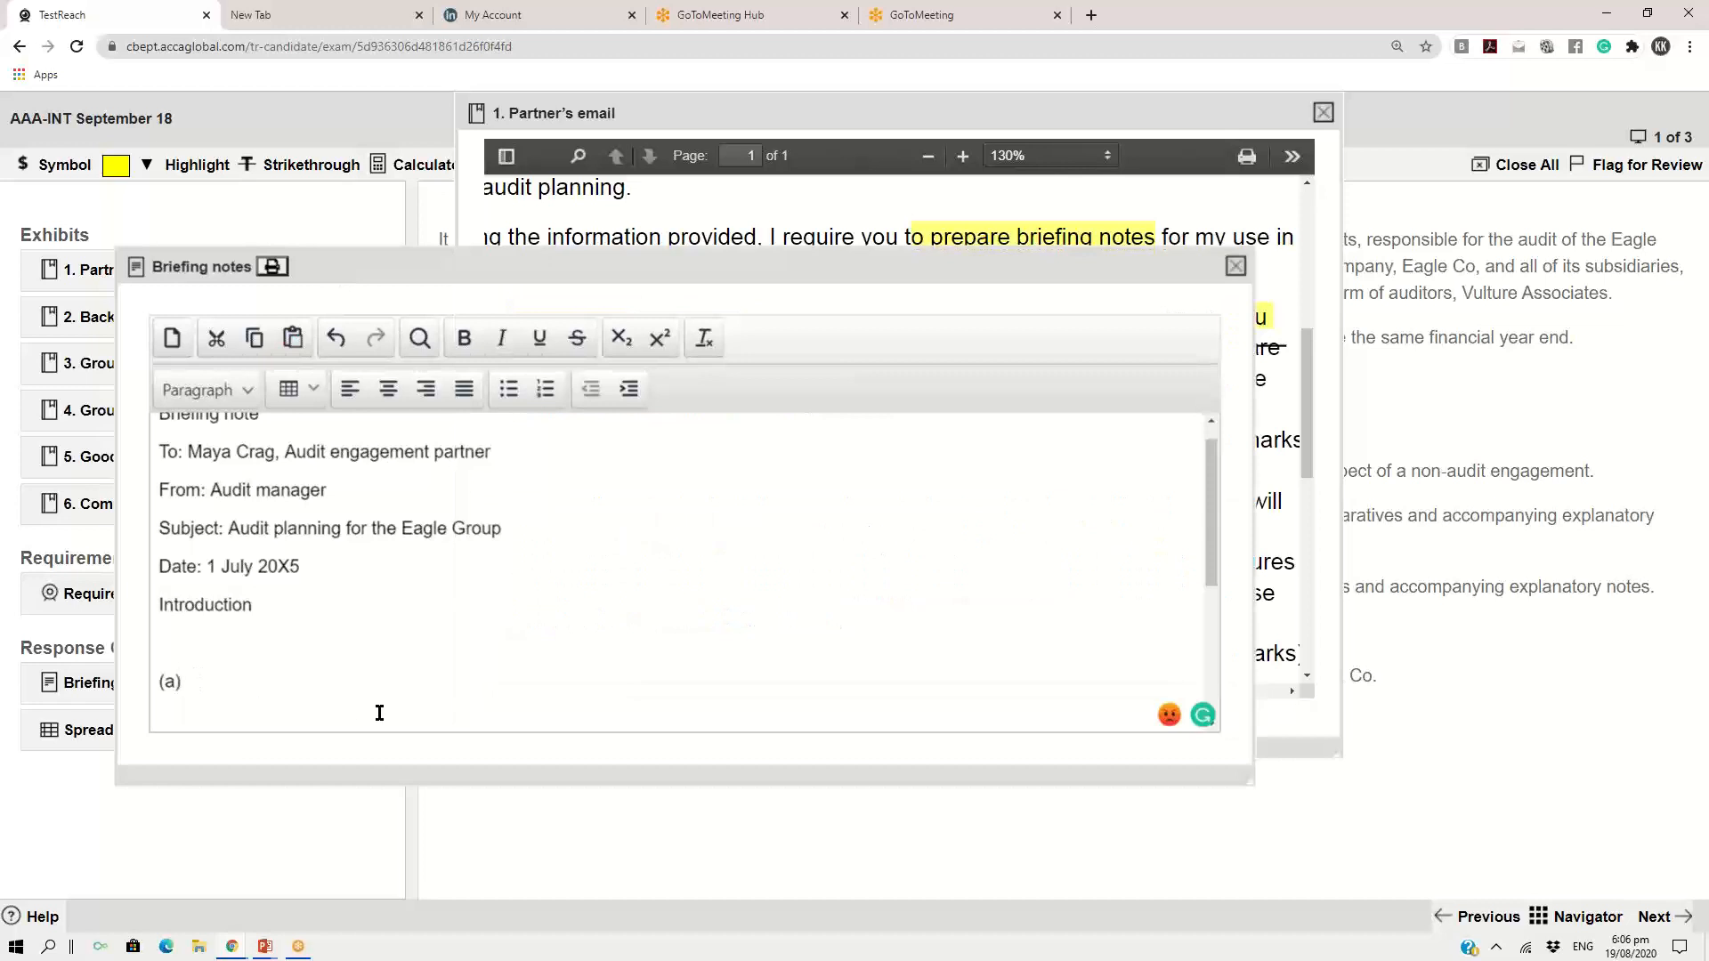
pyautogui.hotkey('ctrl', 'v')
pyautogui.write('/')
# Copy "analytical procedures" from the partner's email to the end of the part (a) heading, after the slash
pyautogui.click(898, 115)
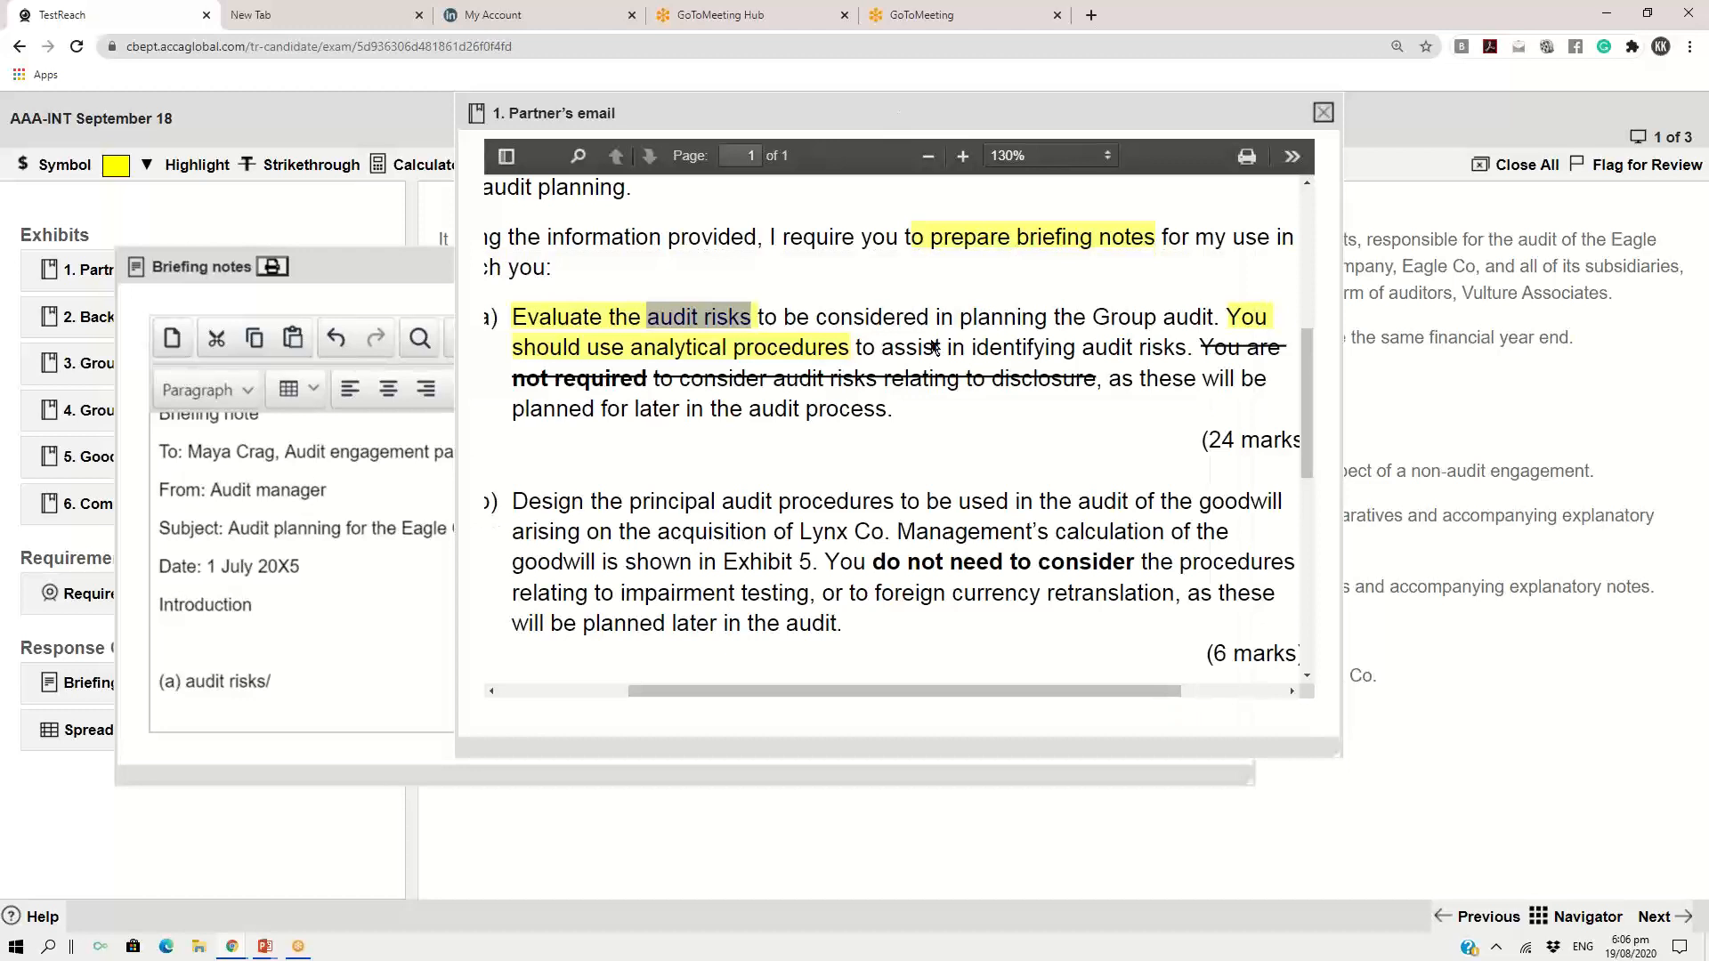
pyautogui.click(634, 348)
pyautogui.moveTo(634, 349); pyautogui.dragTo(846, 352)
pyautogui.hotkey('ctrl', 'c')
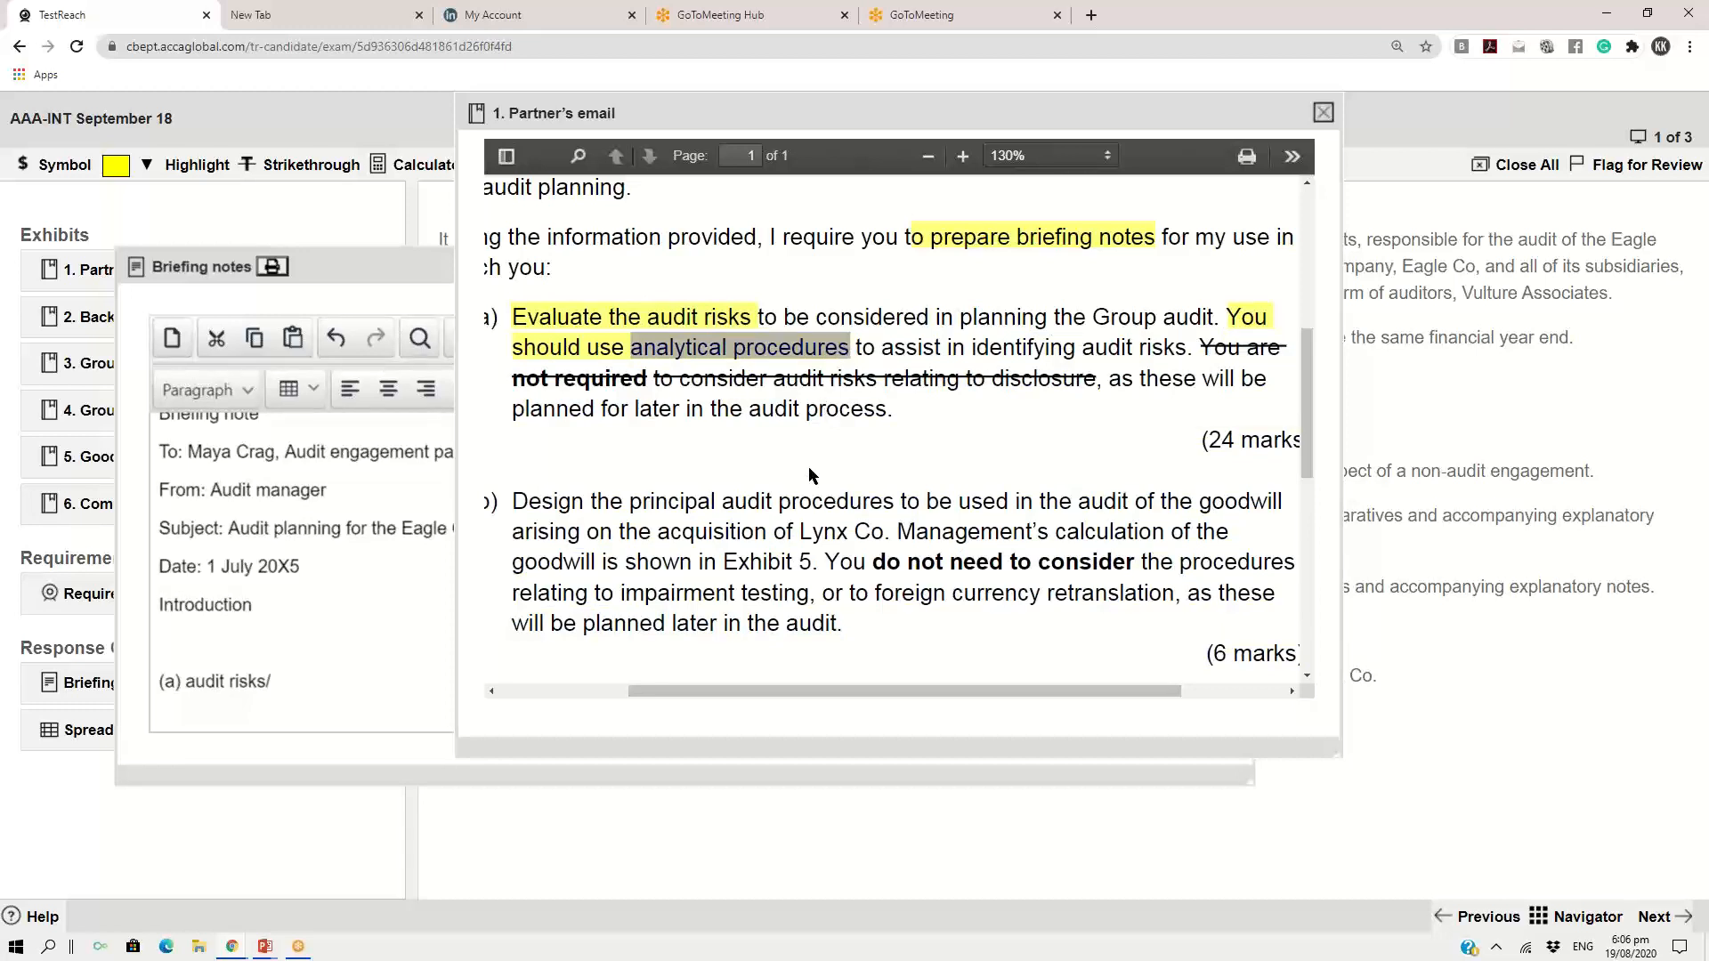
pyautogui.click(289, 679)
pyautogui.hotkey('ctrl', 'v')
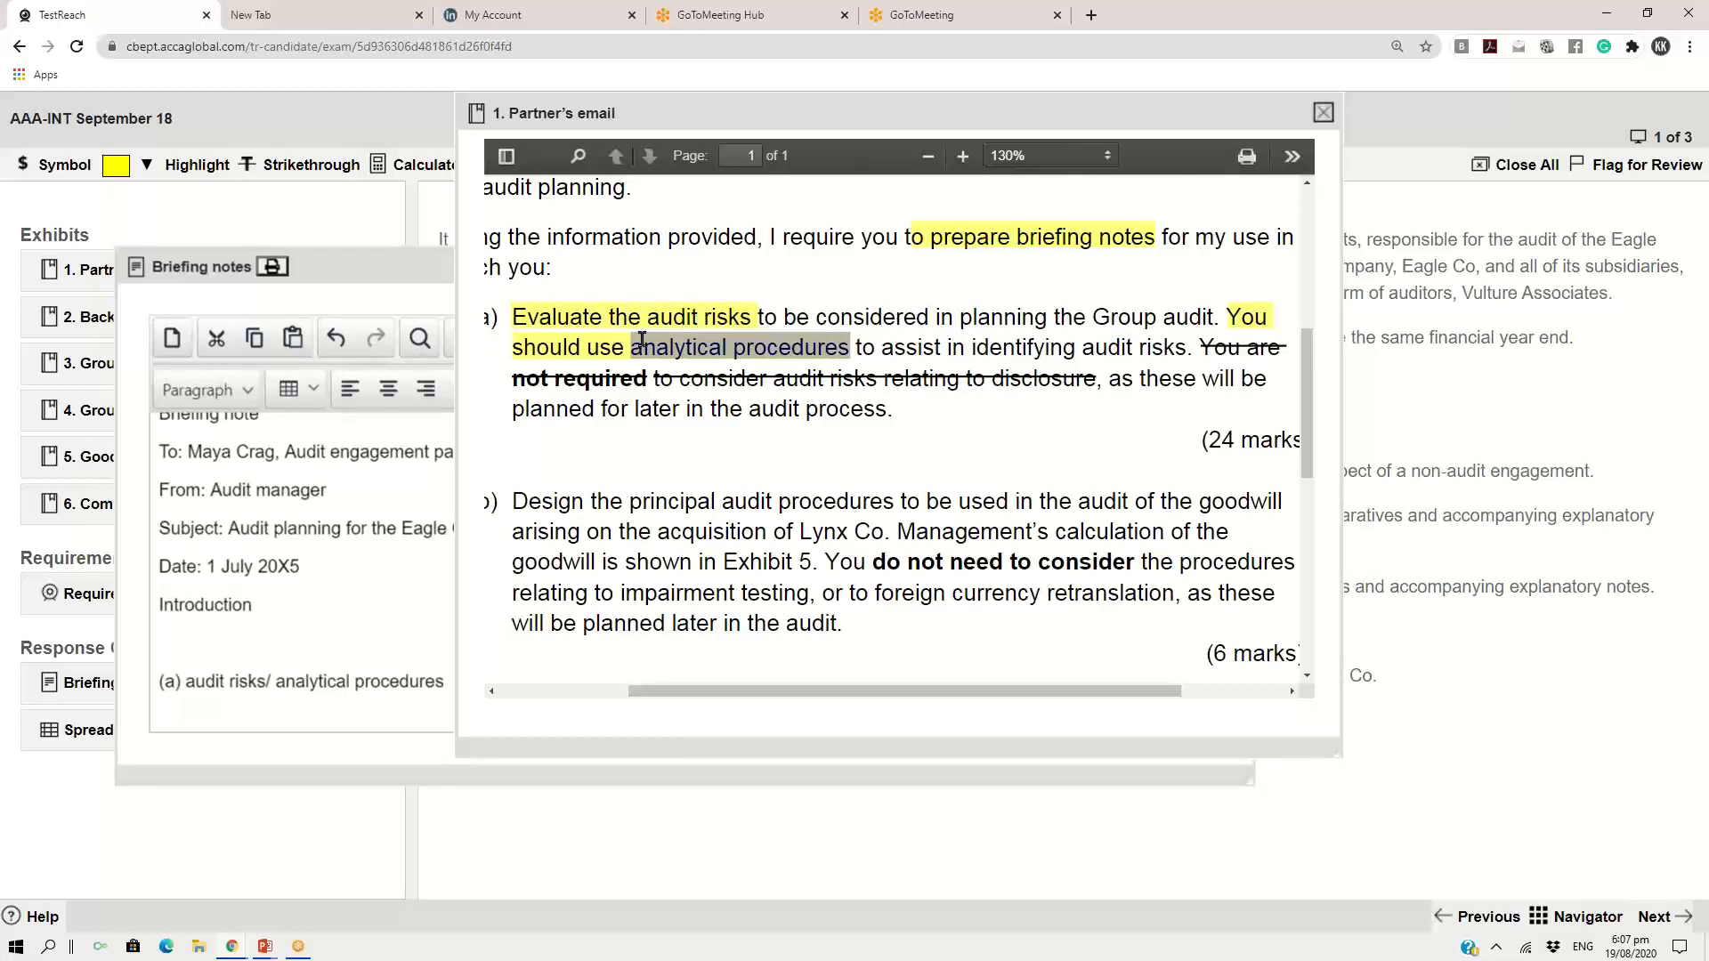
# Move the briefing notes window up and show the empty parts (b) and (c) below the part (a) heading
pyautogui.click(419, 286)
pyautogui.moveTo(786, 290); pyautogui.dragTo(814, 136)
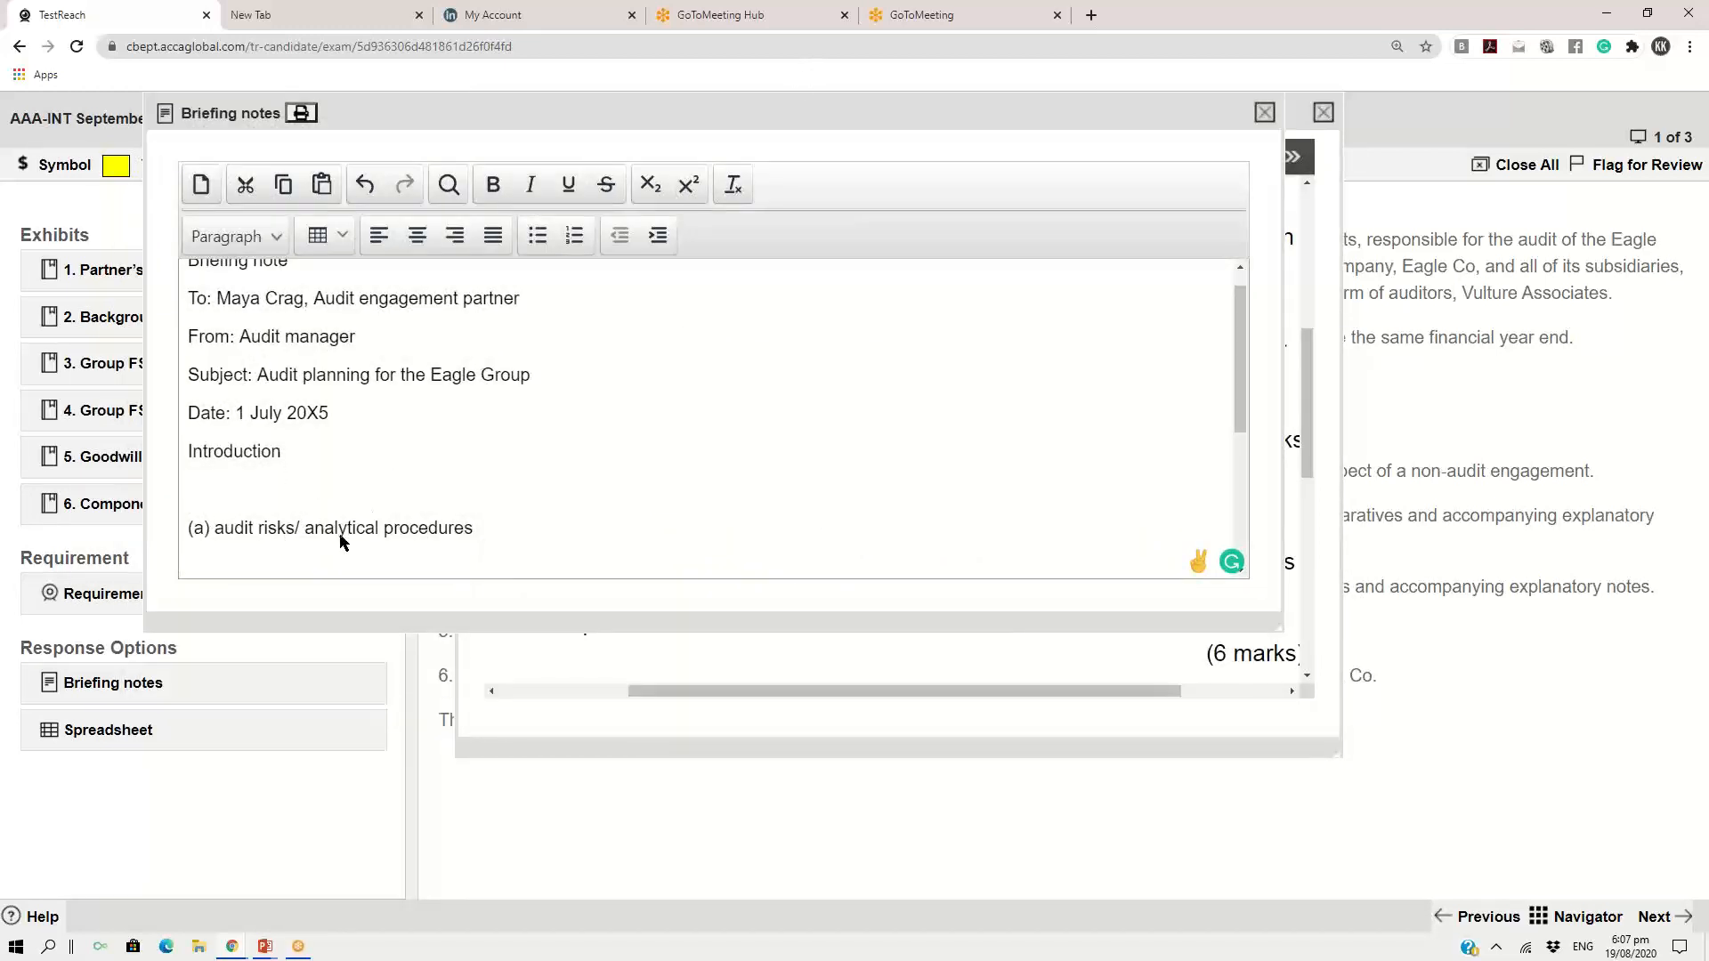
pyautogui.click(475, 528)
pyautogui.moveTo(1244, 359); pyautogui.dragTo(1244, 422)
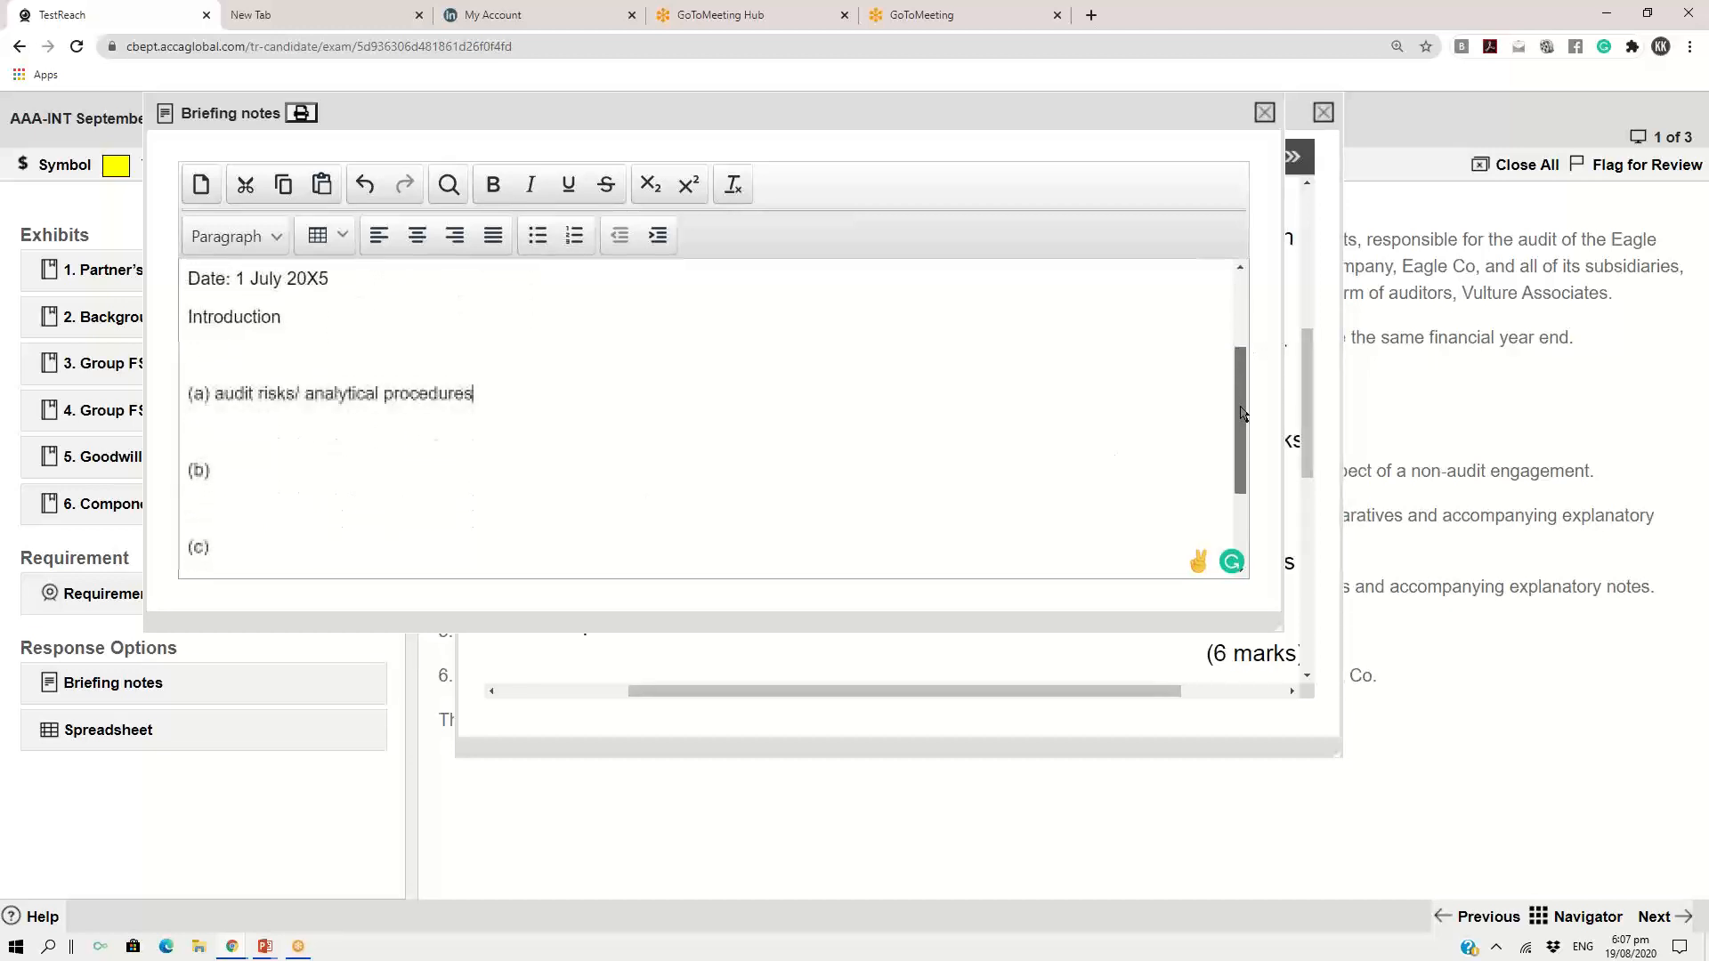
# Try to highlight "principal audit procedures" in requirement b), then move the briefing notes clear of the highlighting tools and return to the email
pyautogui.click(1067, 664)
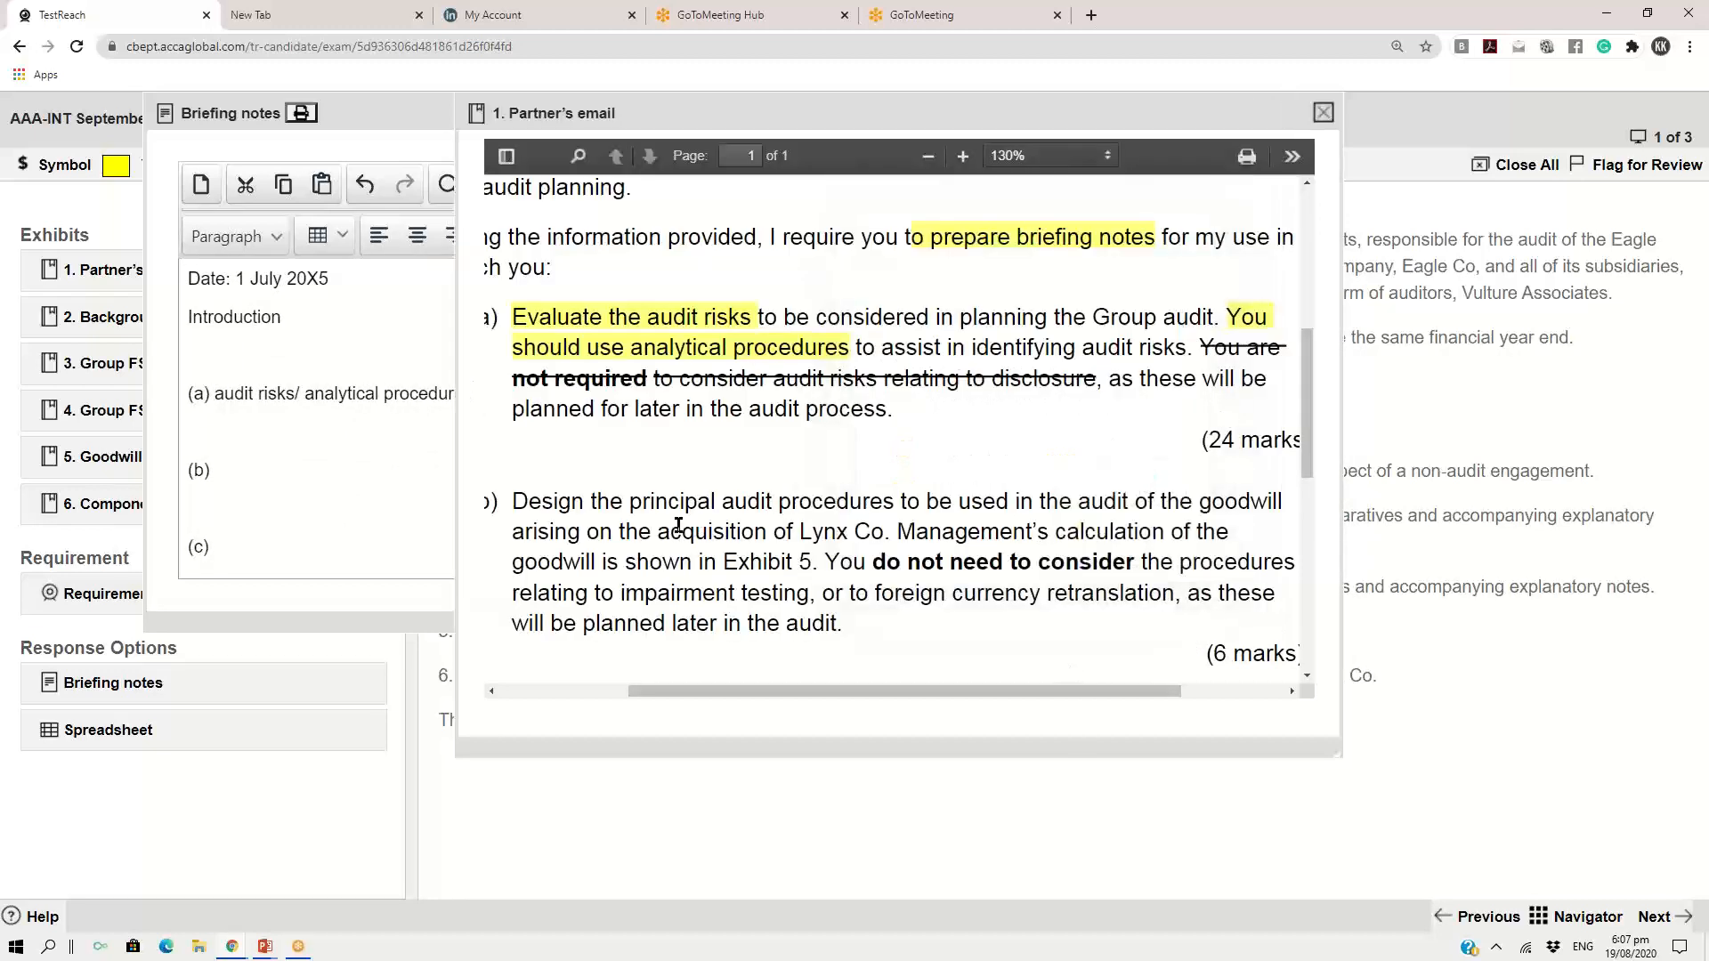
pyautogui.moveTo(629, 501); pyautogui.dragTo(897, 501)
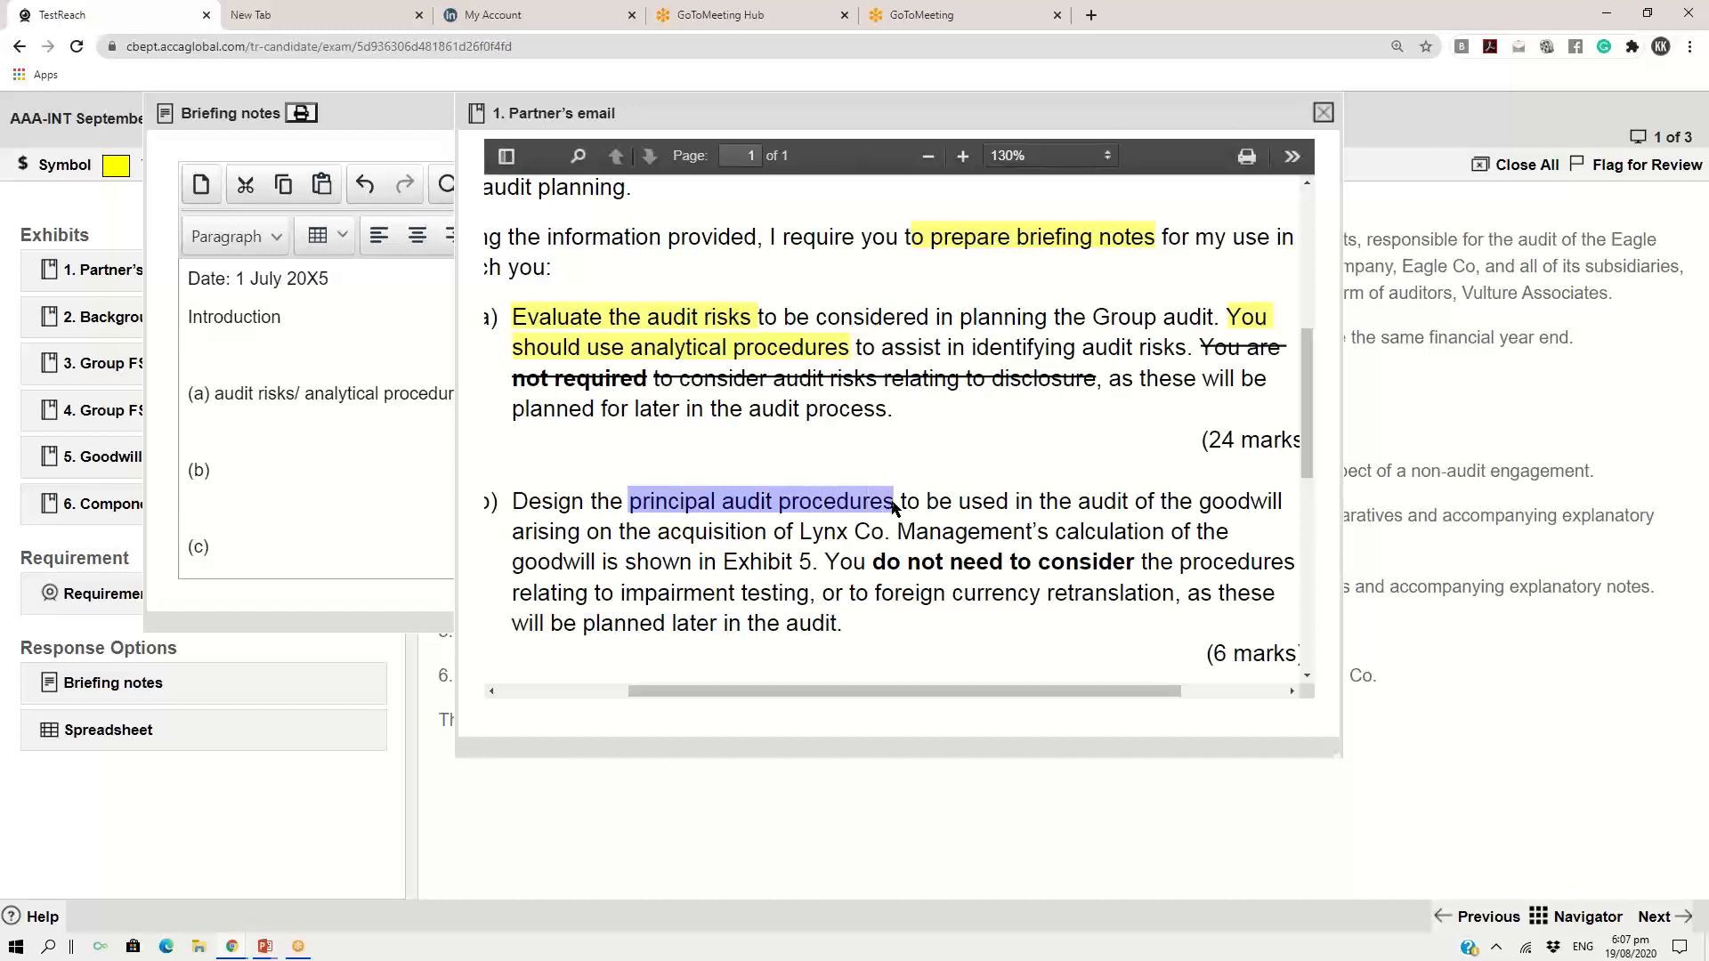
pyautogui.click(112, 169)
pyautogui.moveTo(367, 115); pyautogui.dragTo(332, 405)
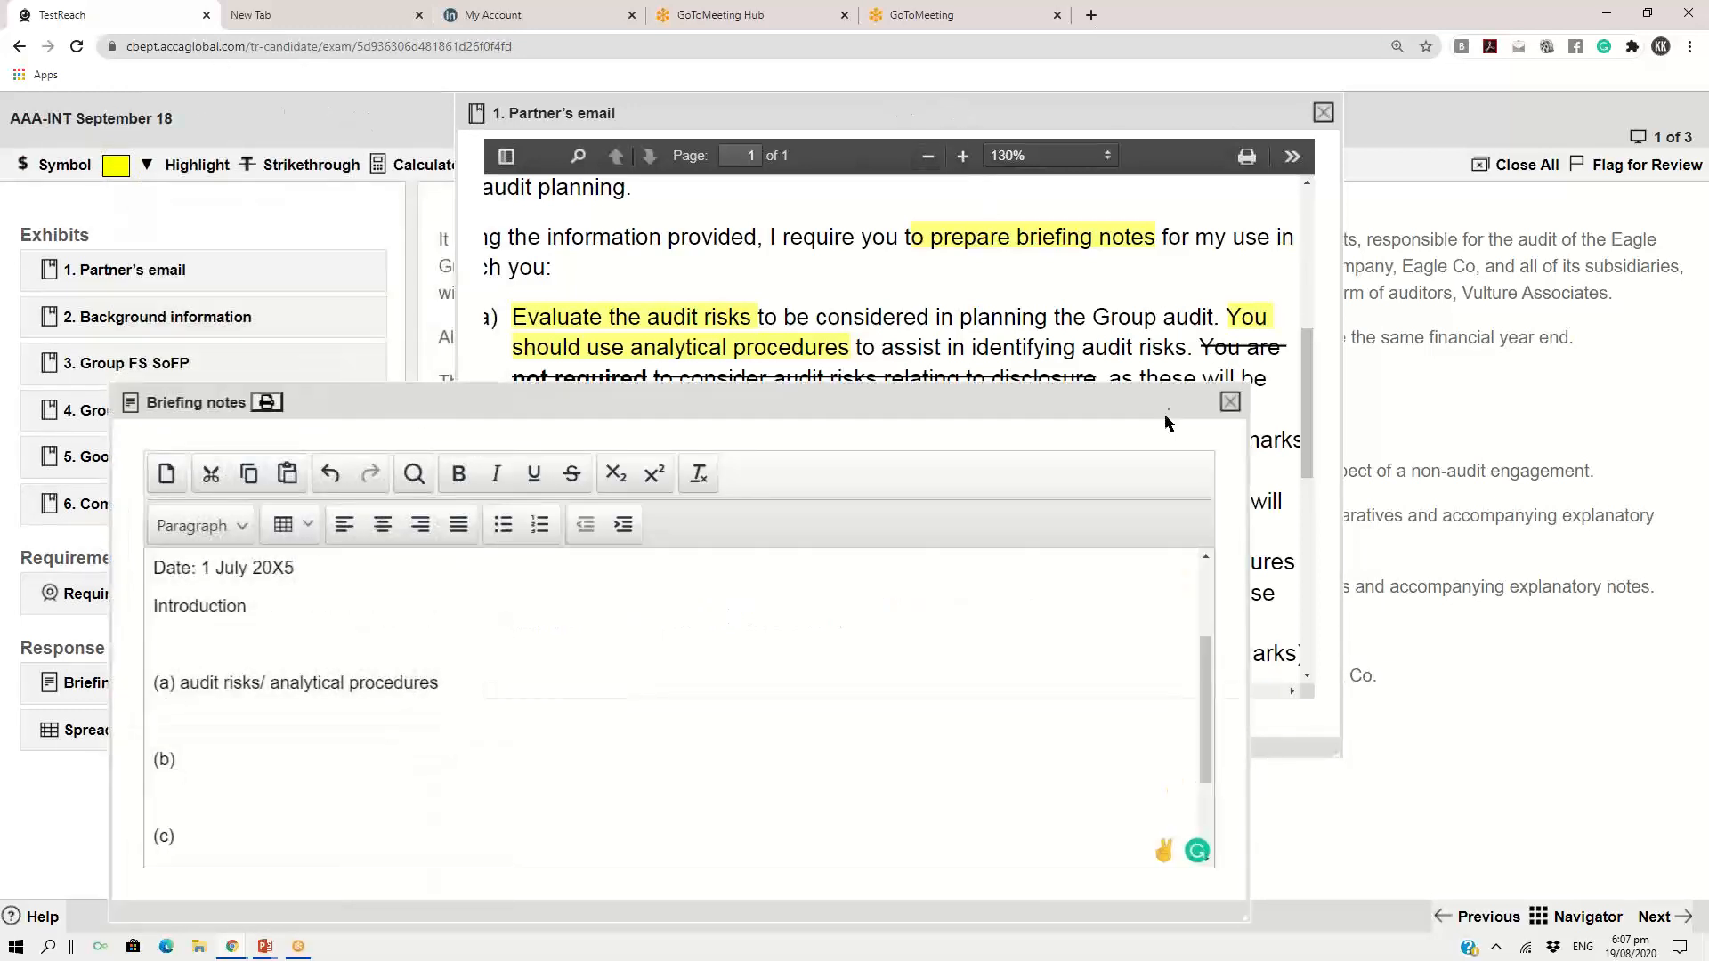
pyautogui.click(1169, 274)
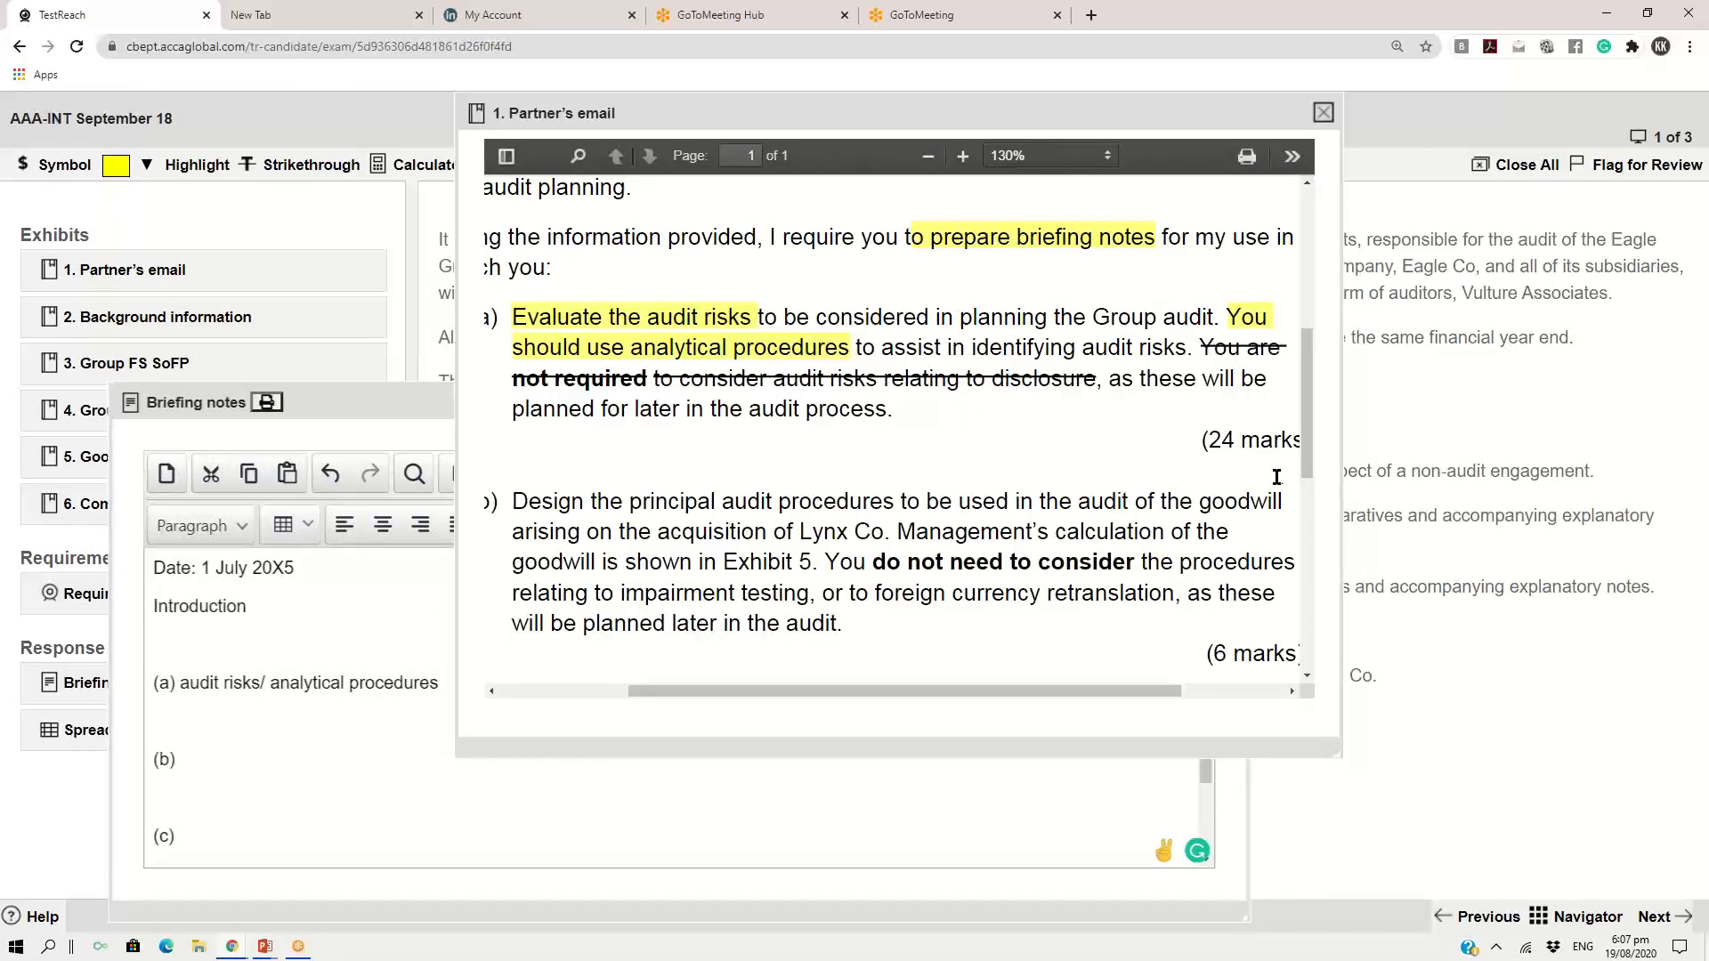
# Highlight "audit procedures" in requirement b) of the partner's email in yellow
pyautogui.moveTo(1205, 504); pyautogui.dragTo(886, 531)
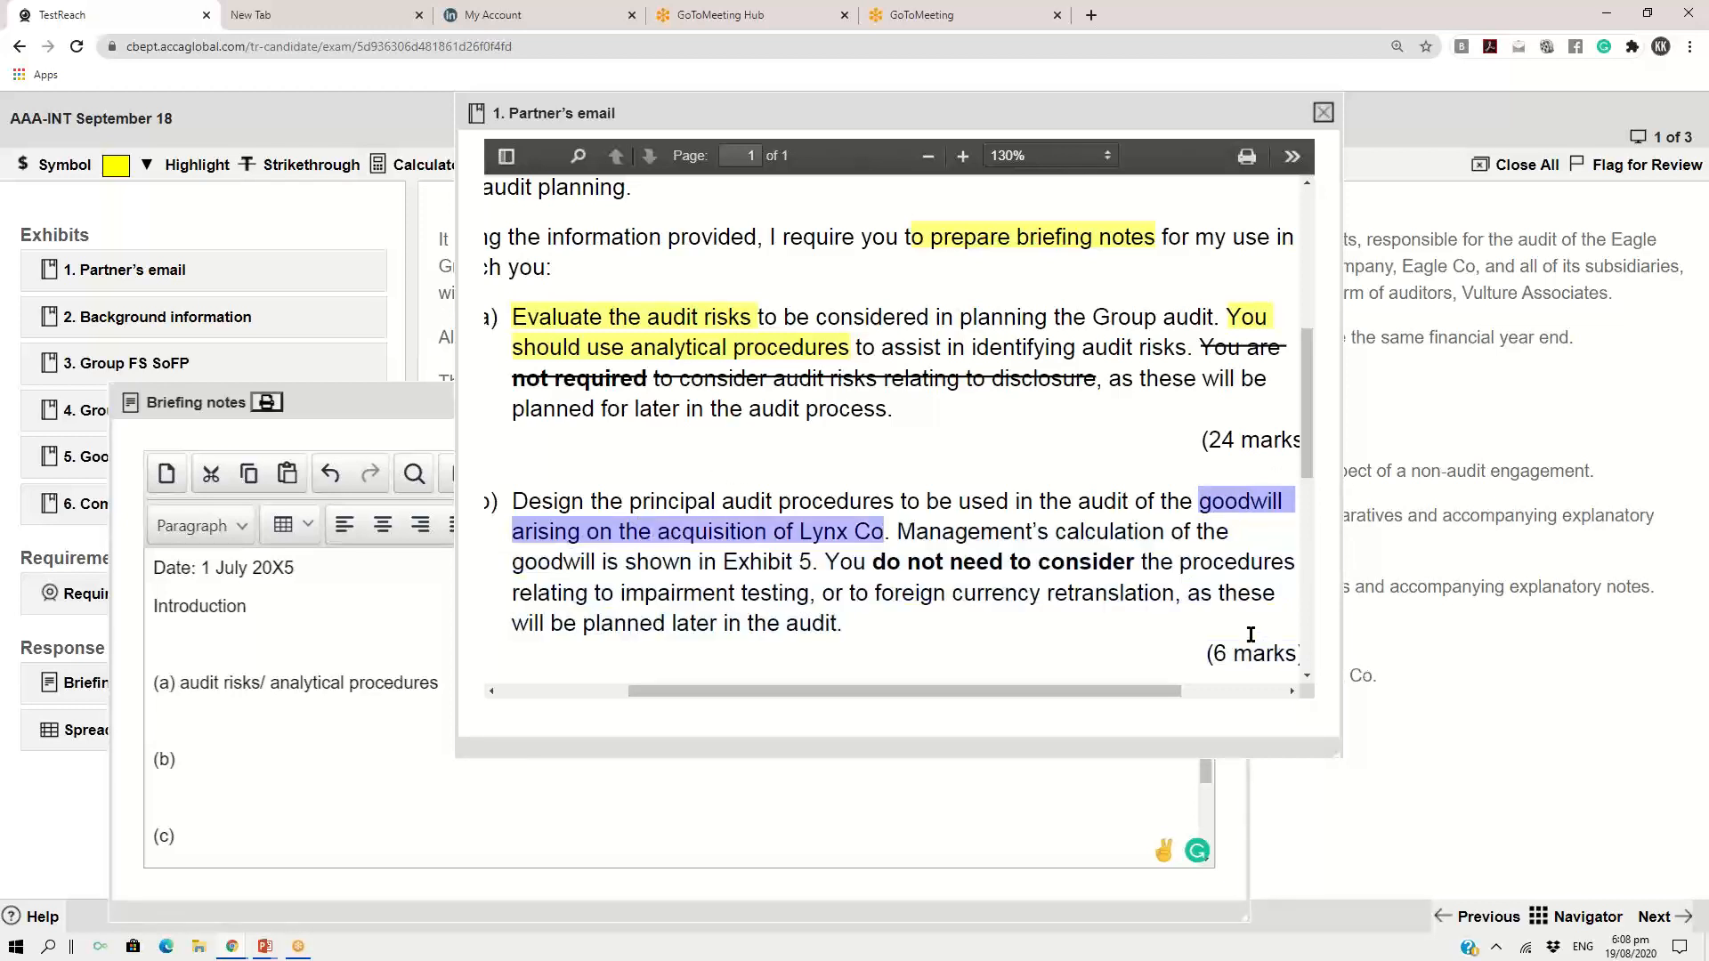
pyautogui.click(116, 165)
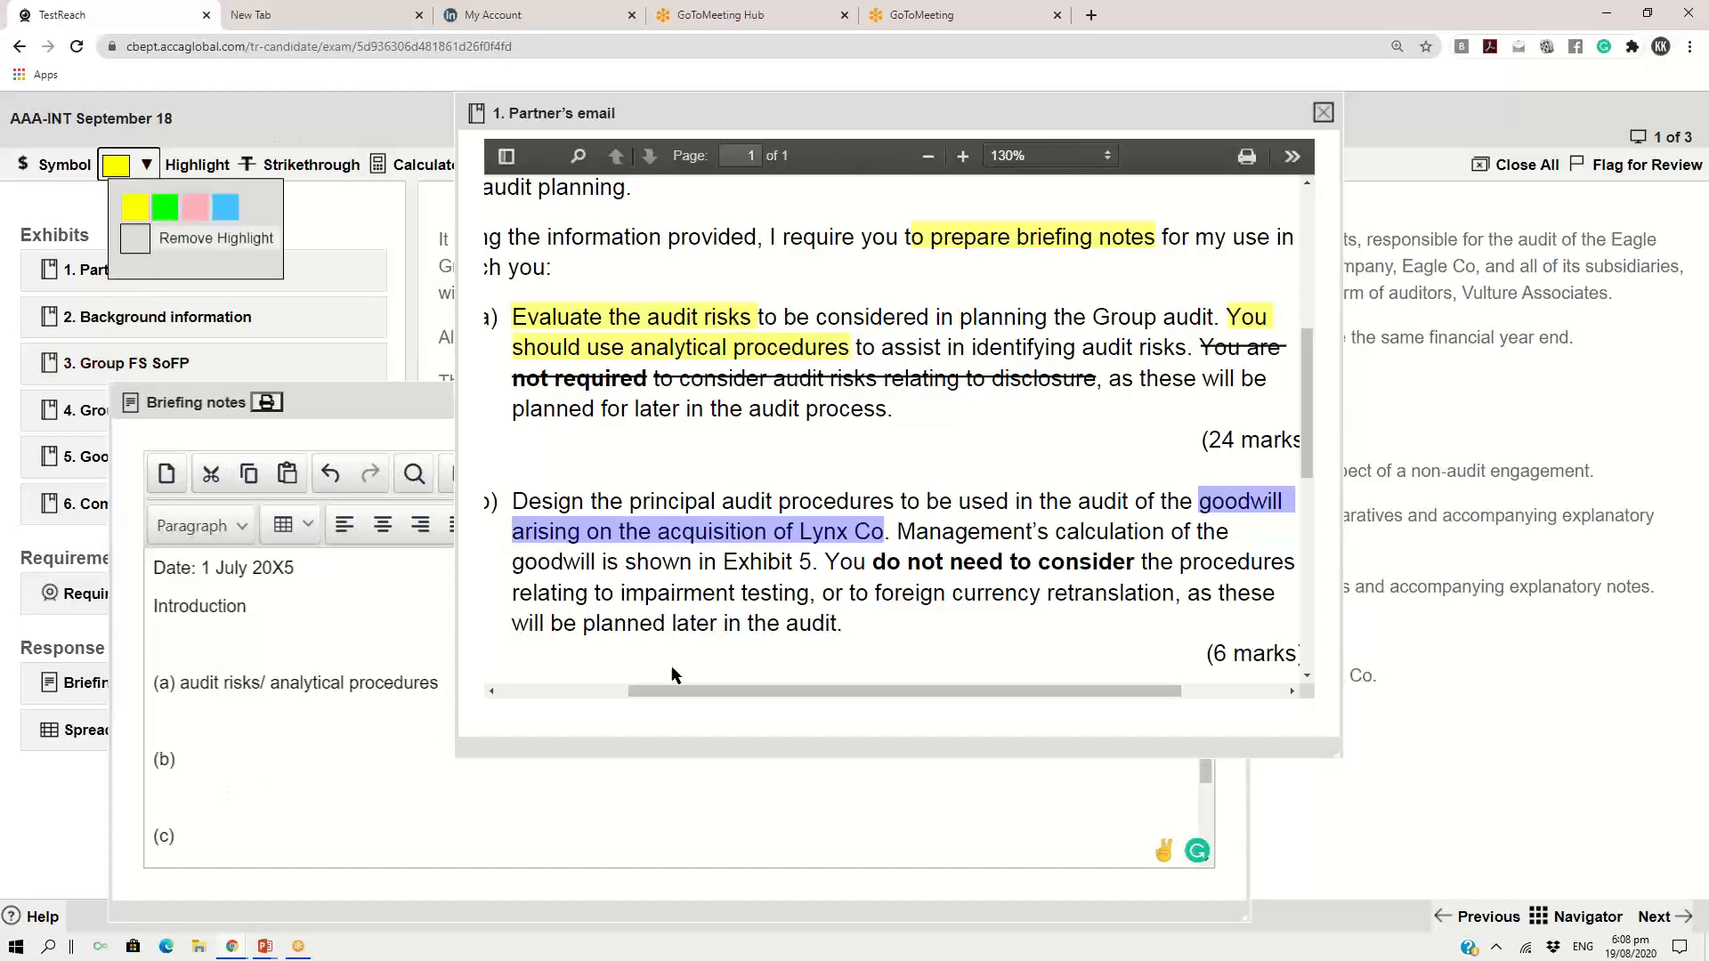
pyautogui.click(728, 500)
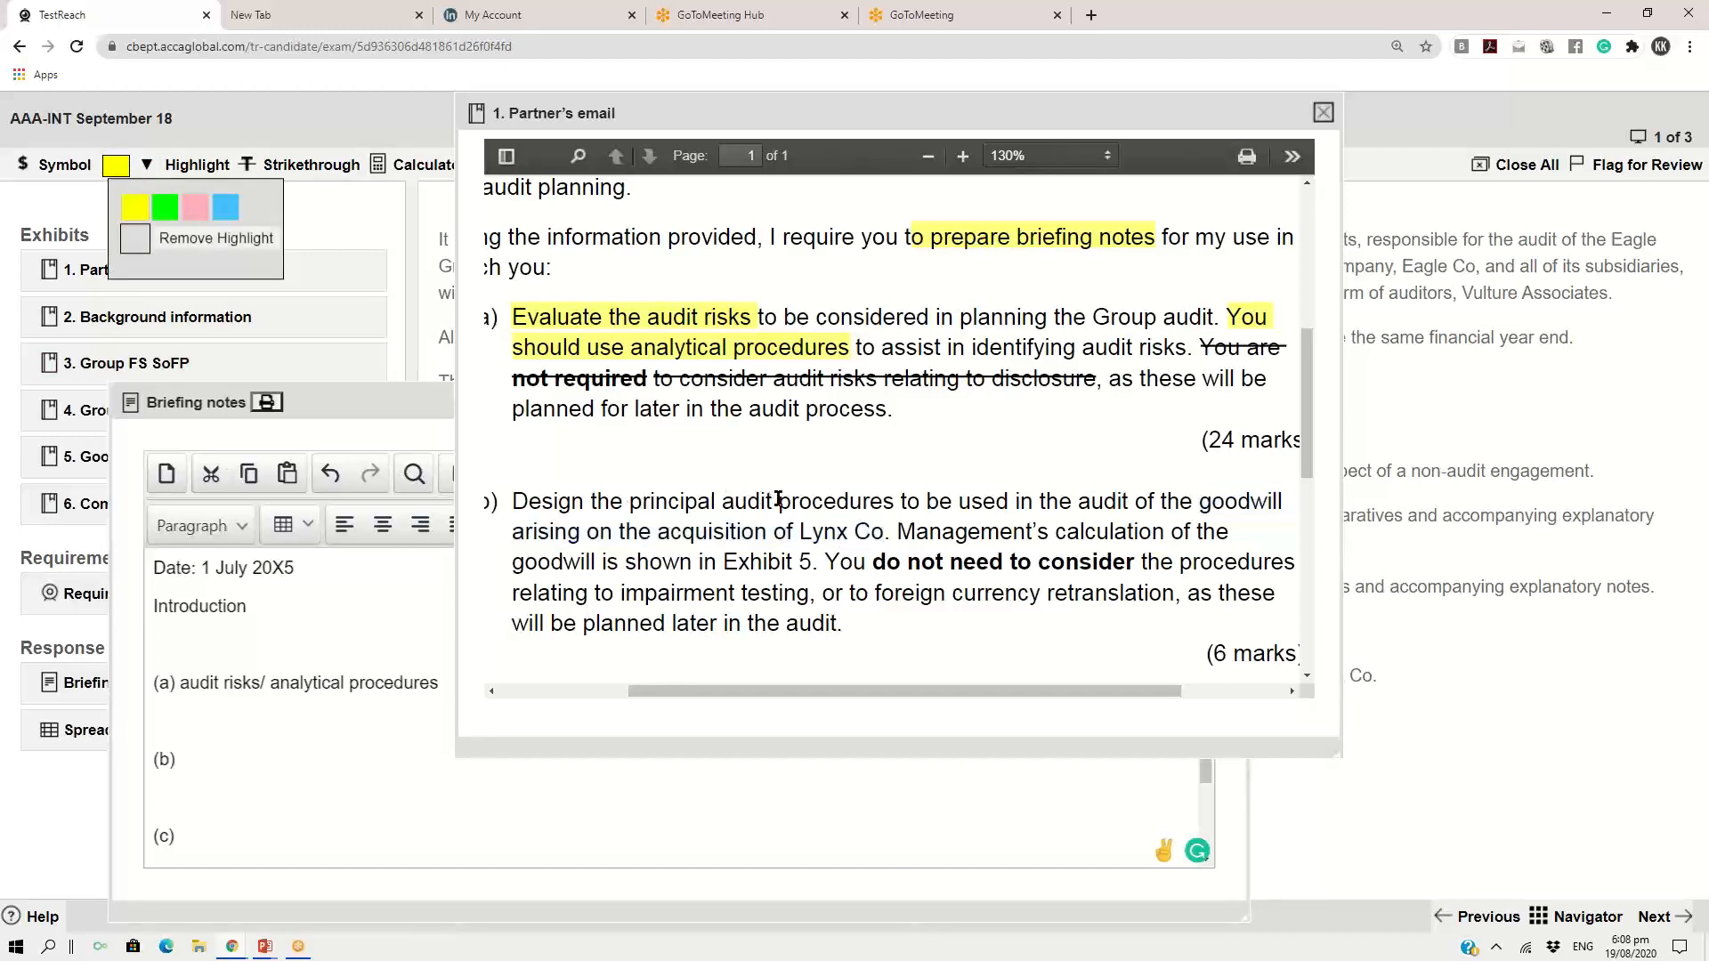
pyautogui.moveTo(723, 504); pyautogui.dragTo(890, 511)
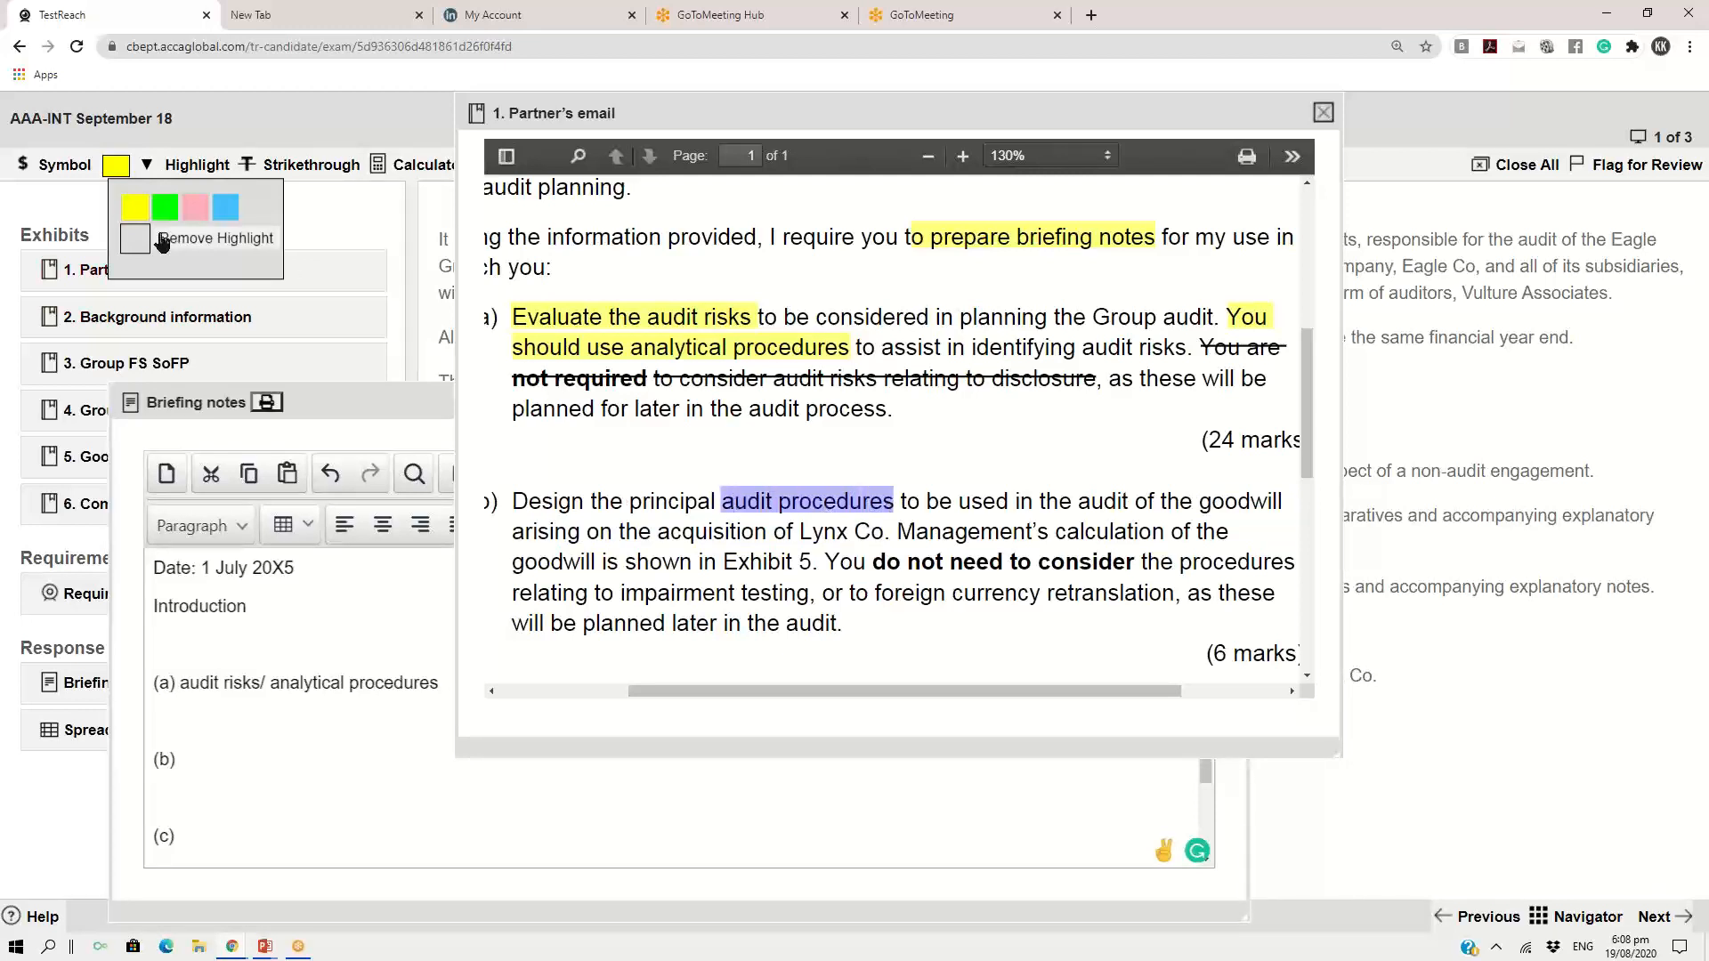
pyautogui.click(135, 207)
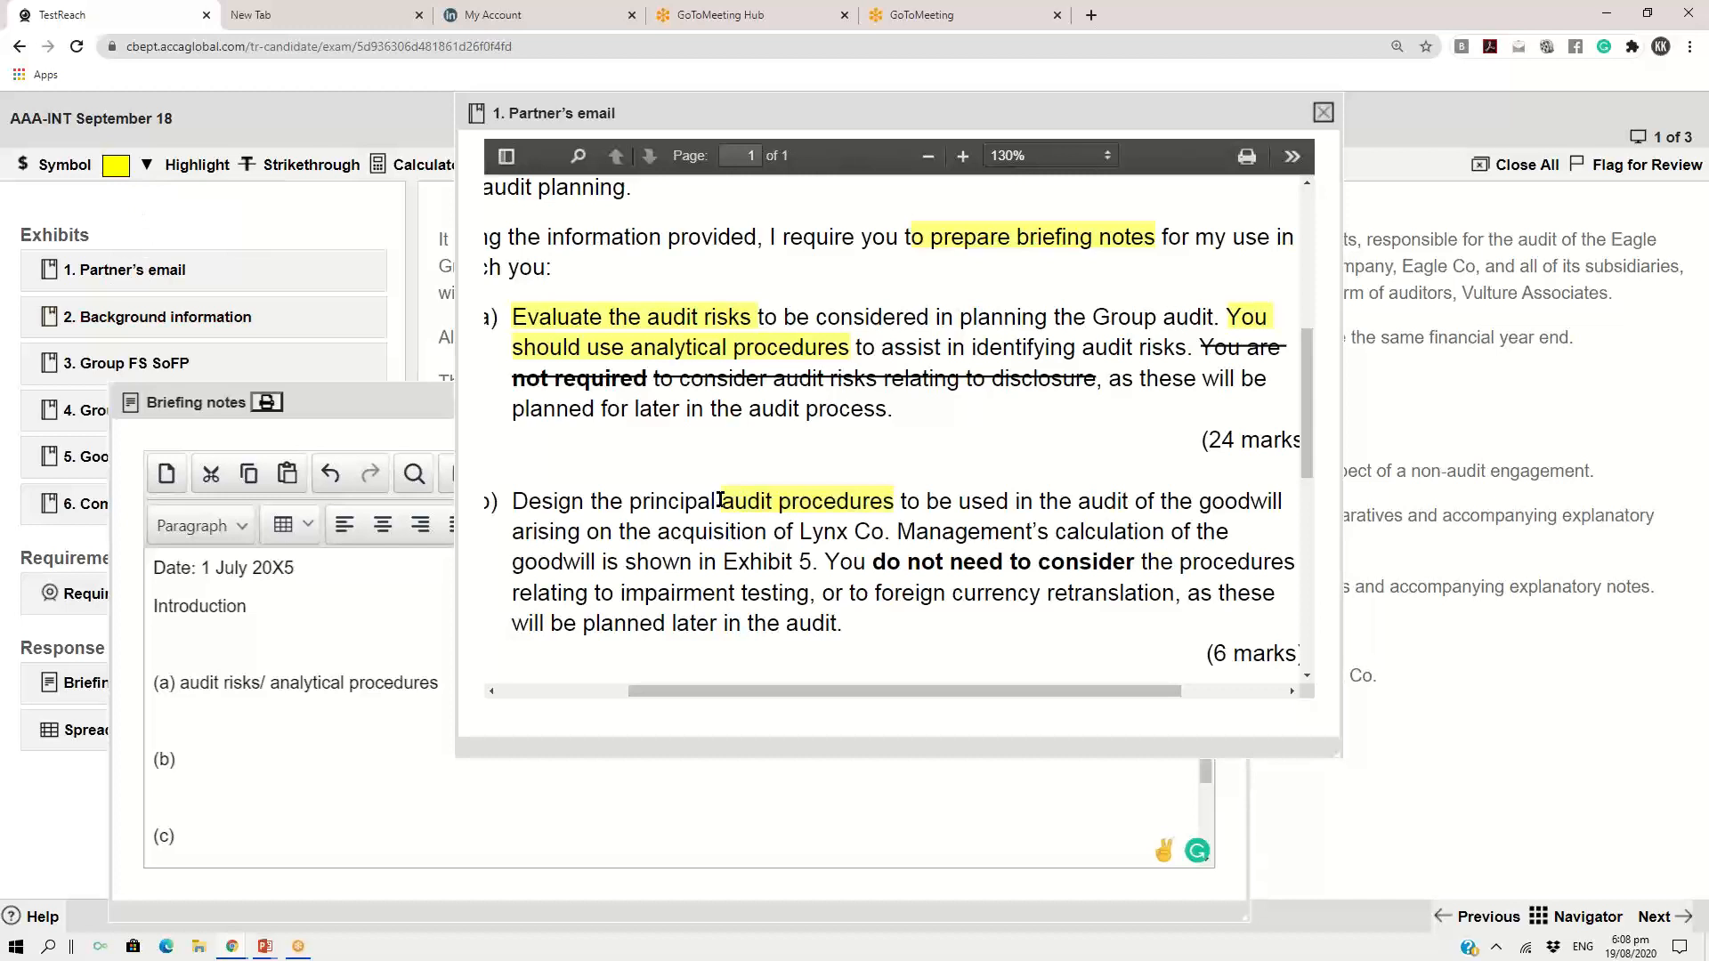
# Copy "audit procedures to be used in the audit of the goodwill" from requirement b) into the part (b) heading of the briefing notes
pyautogui.moveTo(719, 504); pyautogui.dragTo(1151, 506)
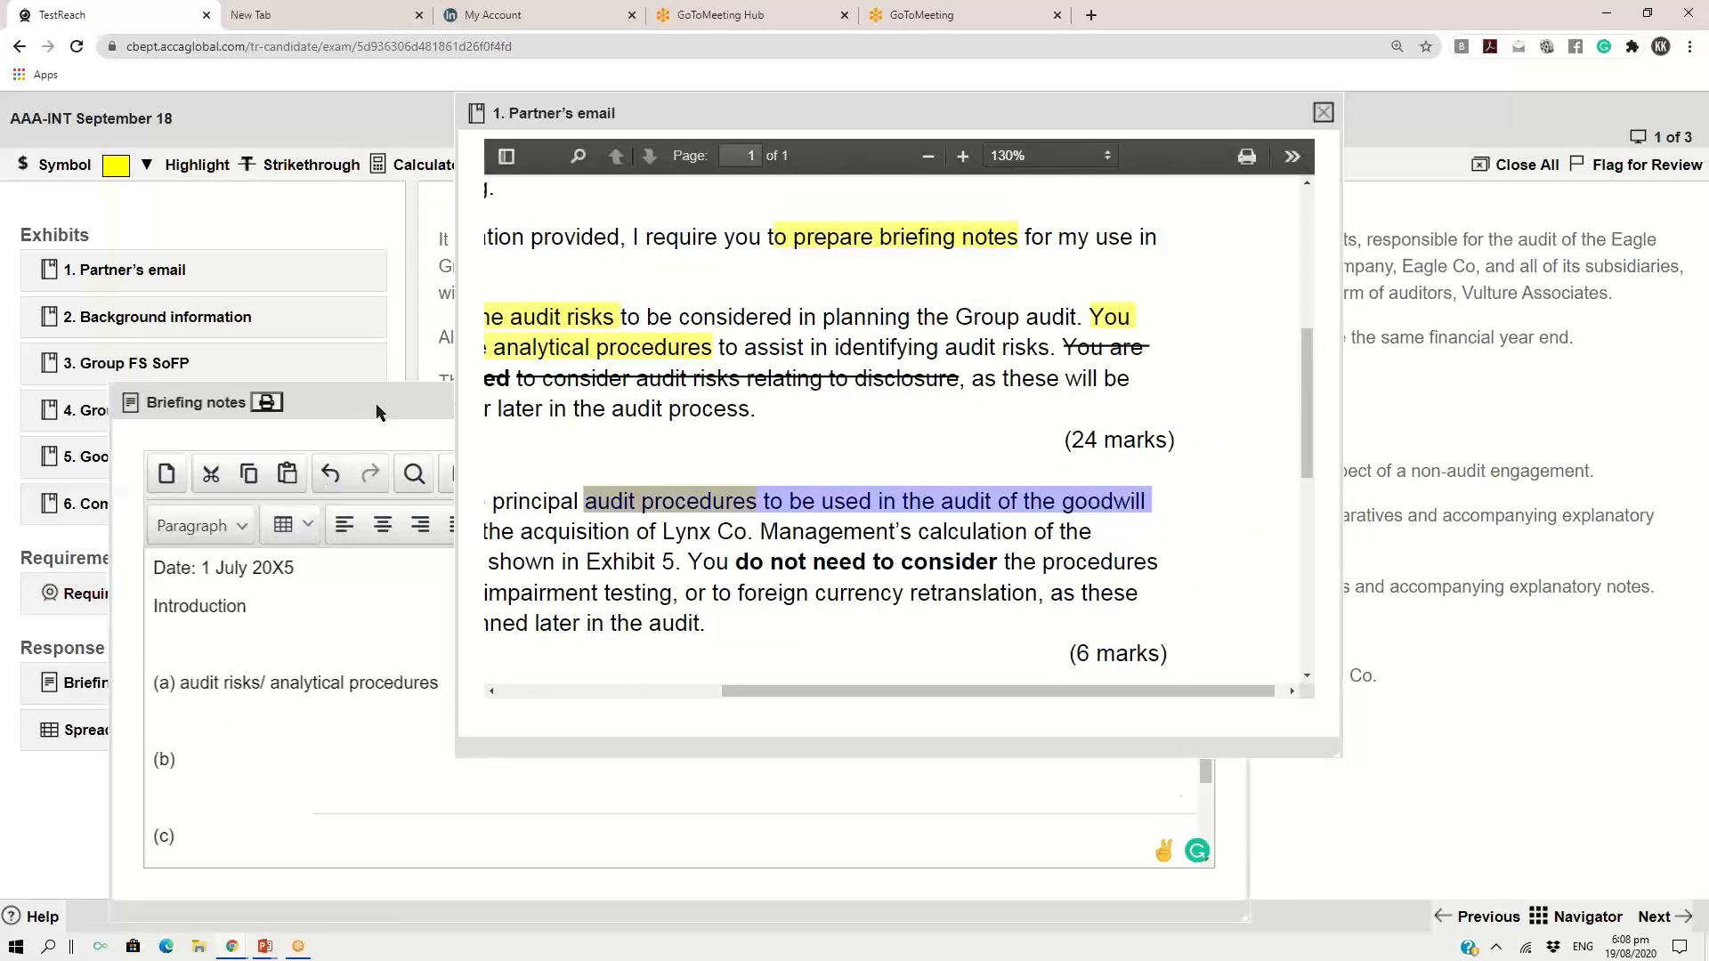
pyautogui.moveTo(376, 404); pyautogui.dragTo(488, 216)
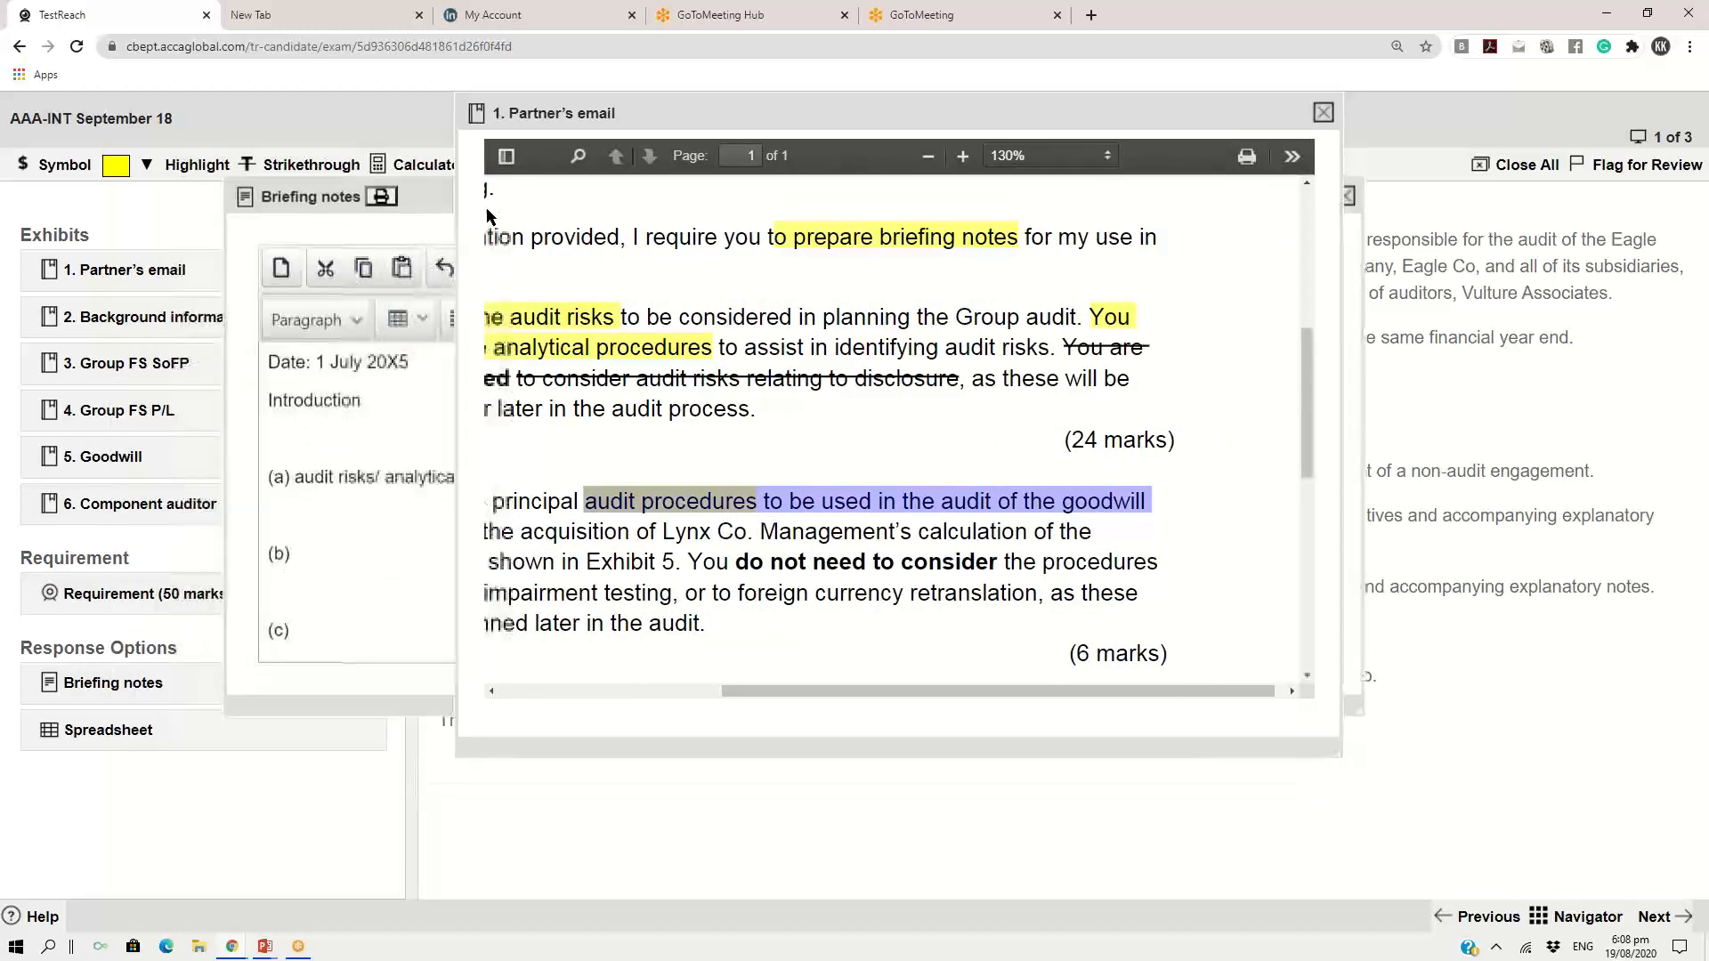
pyautogui.click(432, 194)
pyautogui.click(333, 559)
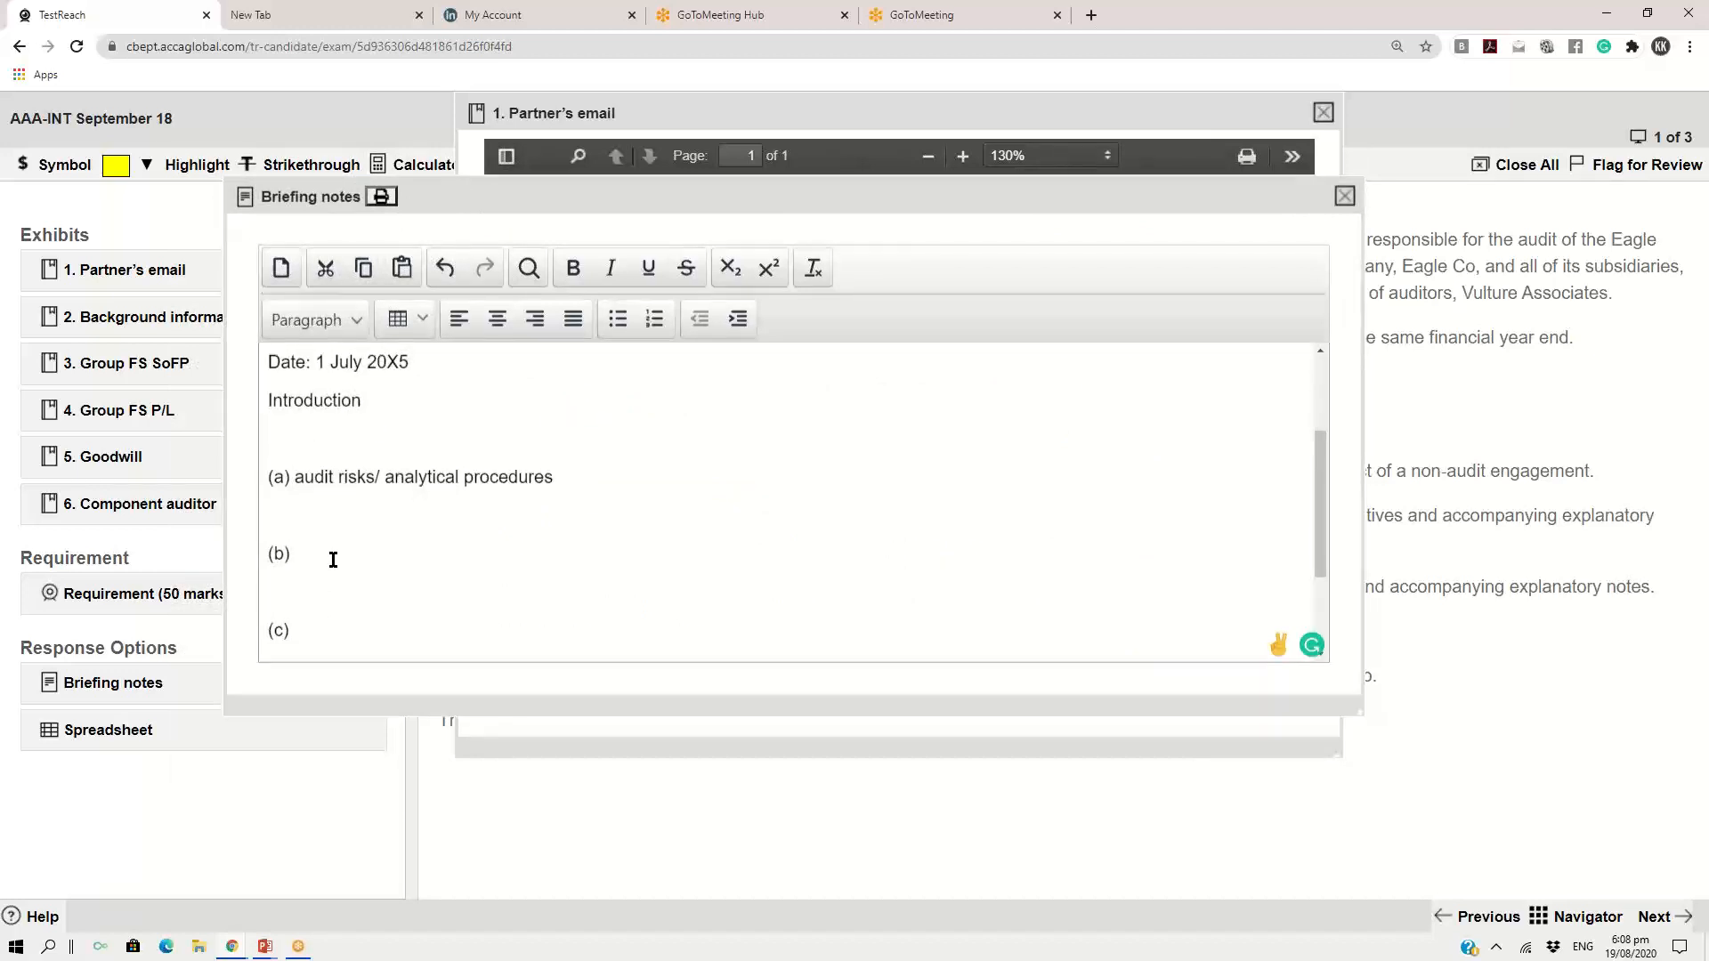
pyautogui.write('audit procedures to be used in the audit of the goodwill')
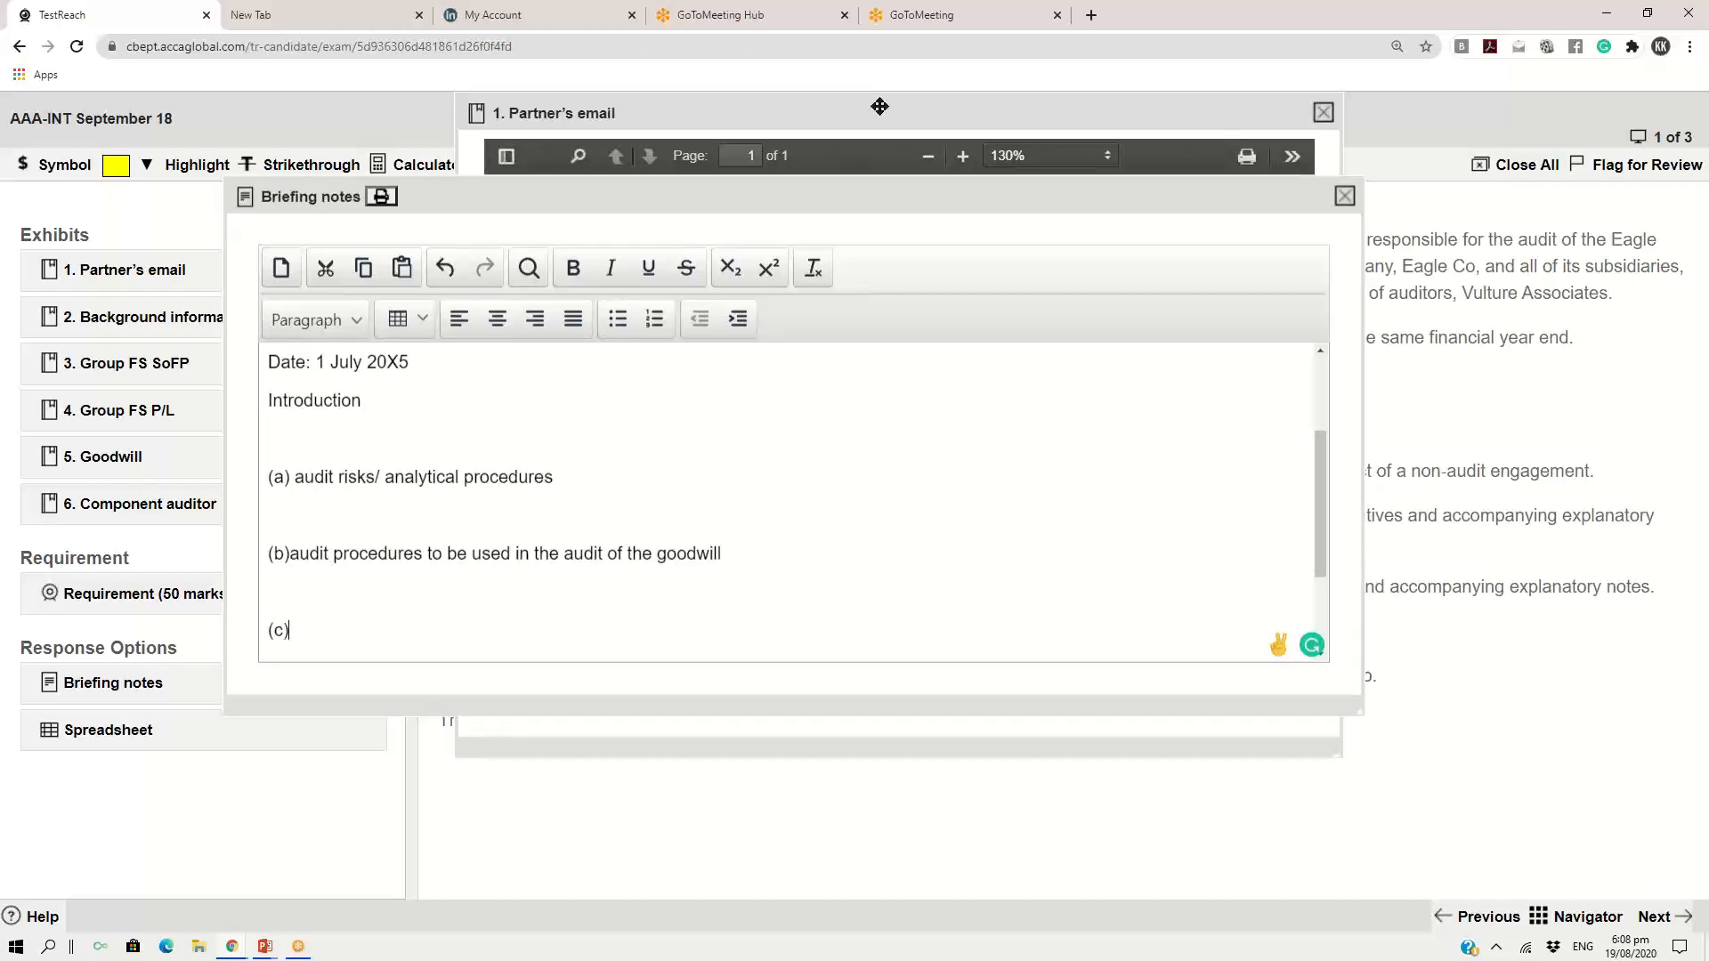
# Highlight "evaluate the extract of the audit strategy prepared by Vulture Associates" in the email's Exhibit 6 requirement in yellow
pyautogui.click(880, 107)
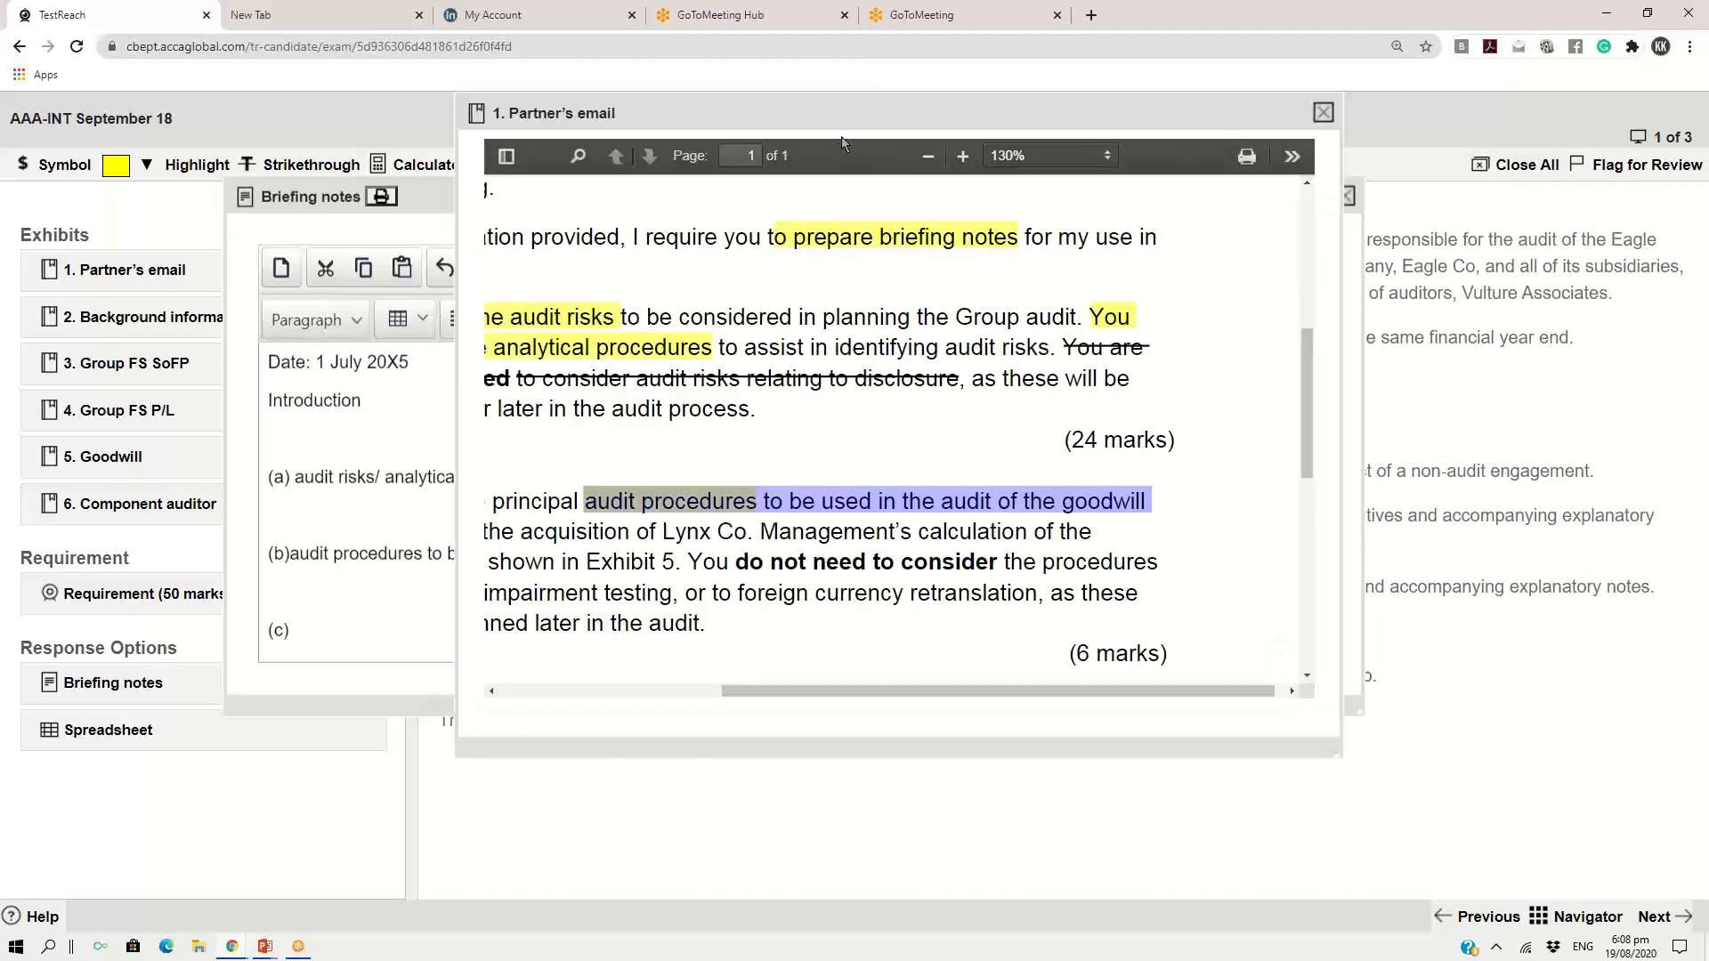
pyautogui.moveTo(1302, 404); pyautogui.dragTo(1304, 479)
pyautogui.moveTo(761, 692); pyautogui.dragTo(658, 687)
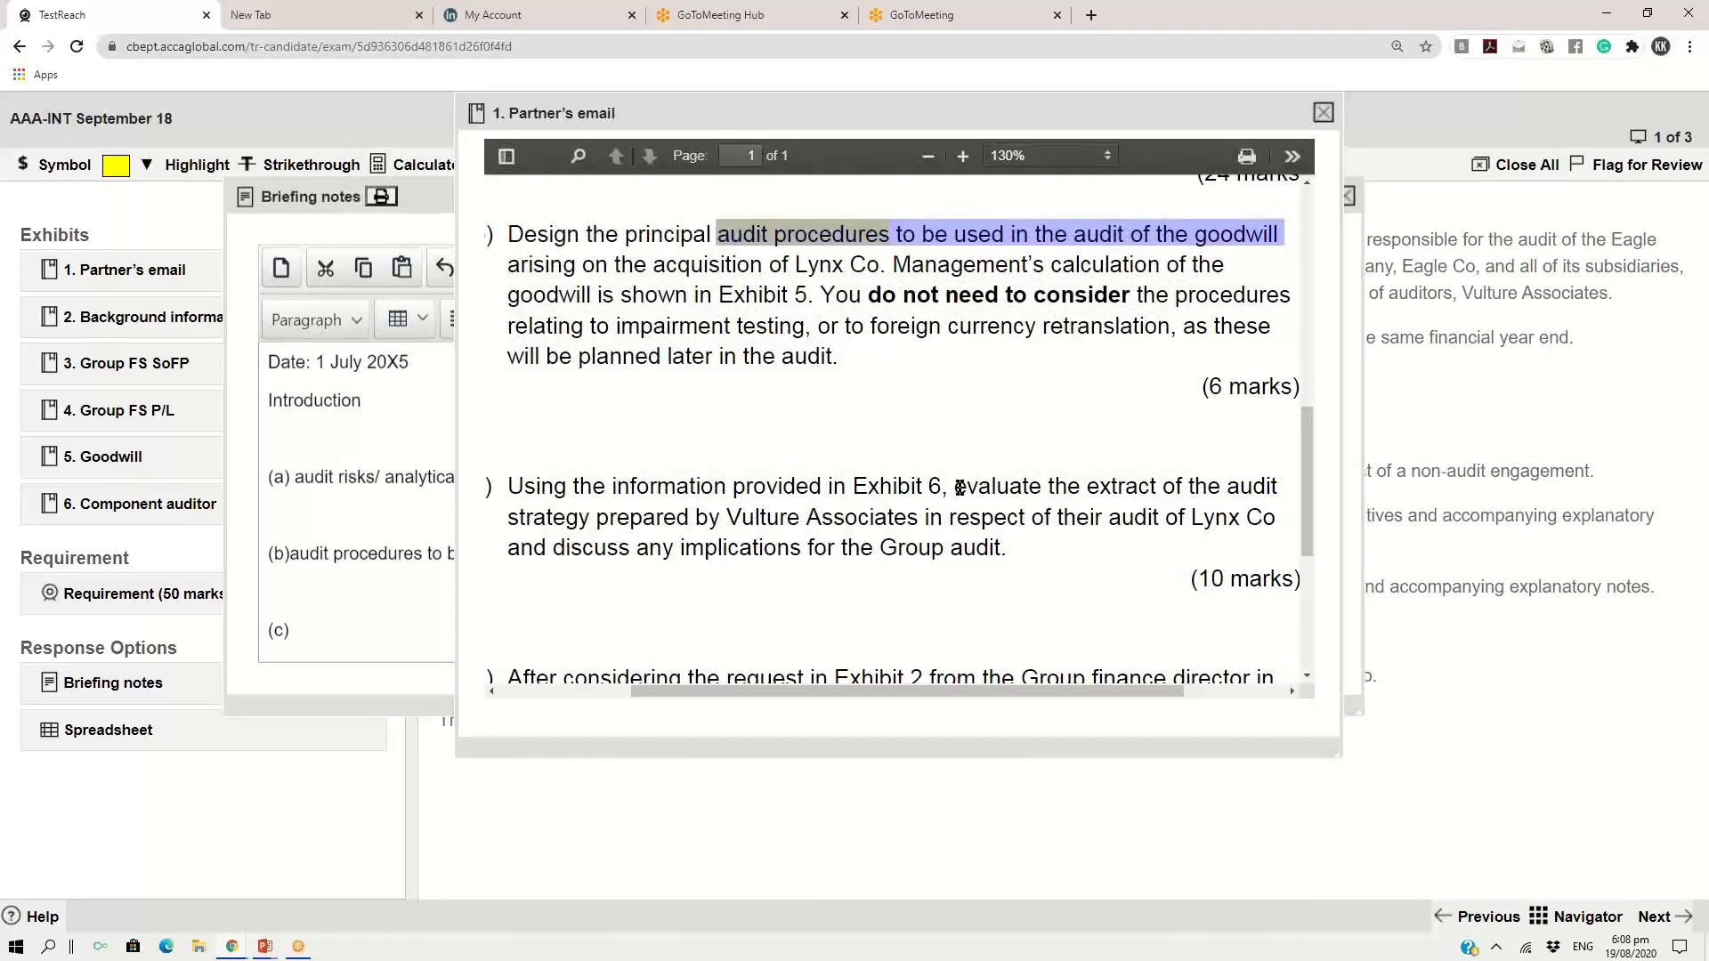
pyautogui.moveTo(955, 485); pyautogui.dragTo(913, 522)
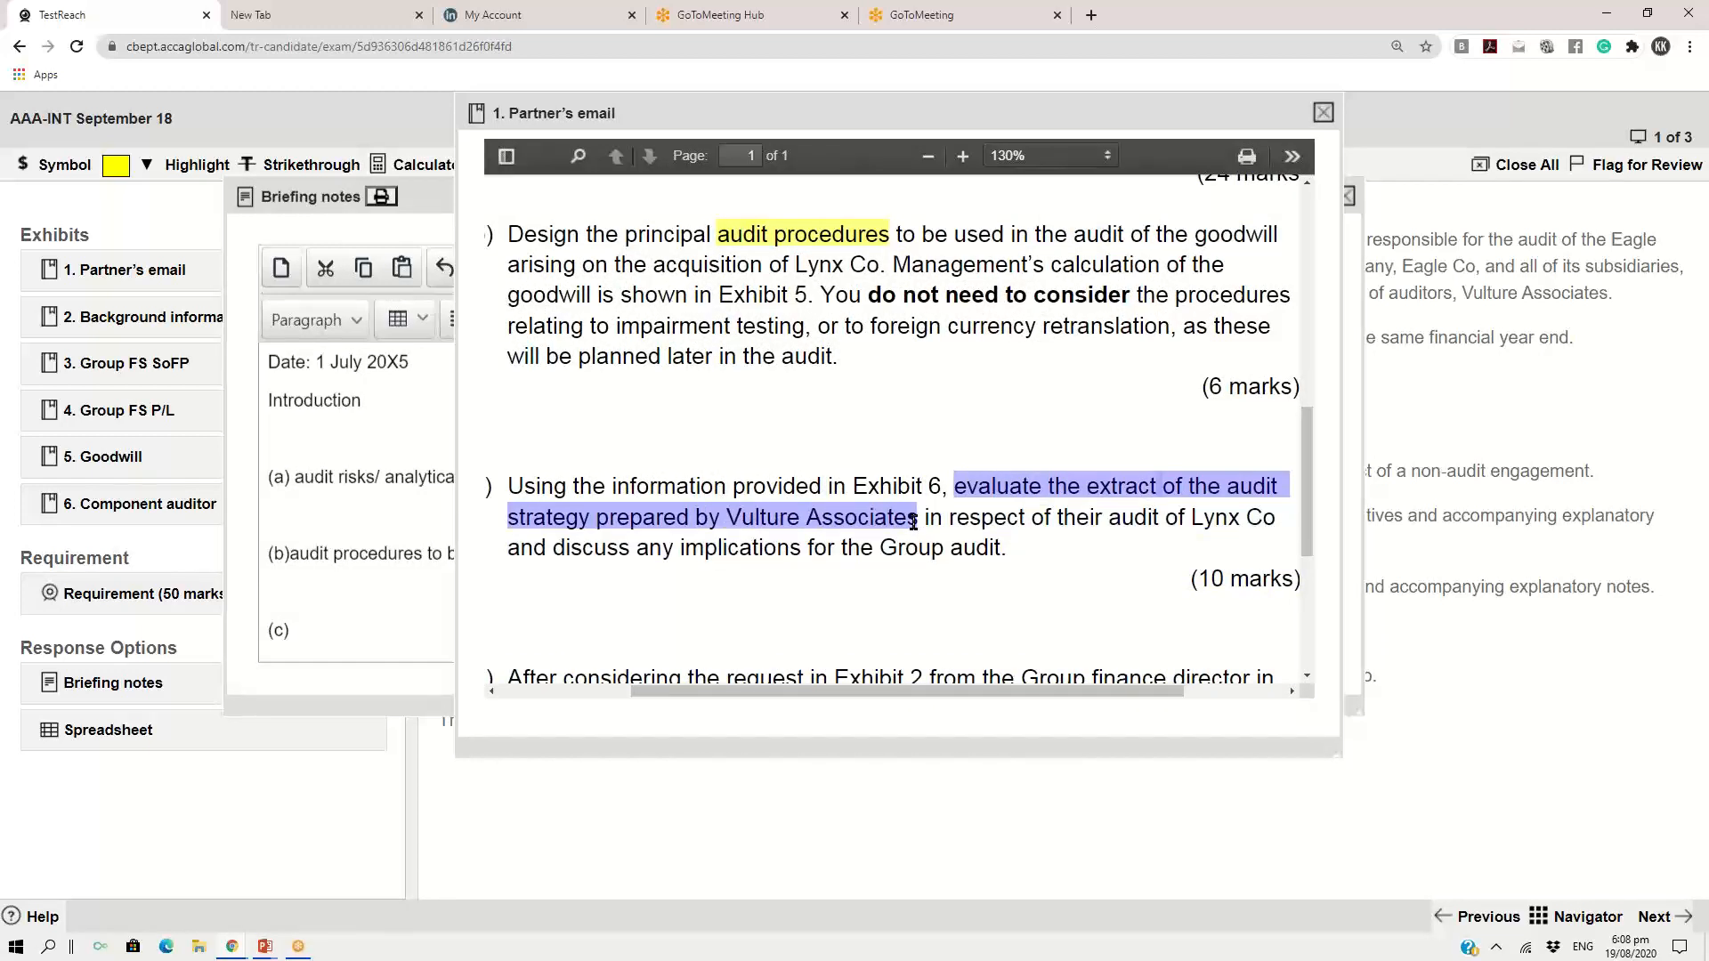
pyautogui.click(115, 167)
pyautogui.click(136, 207)
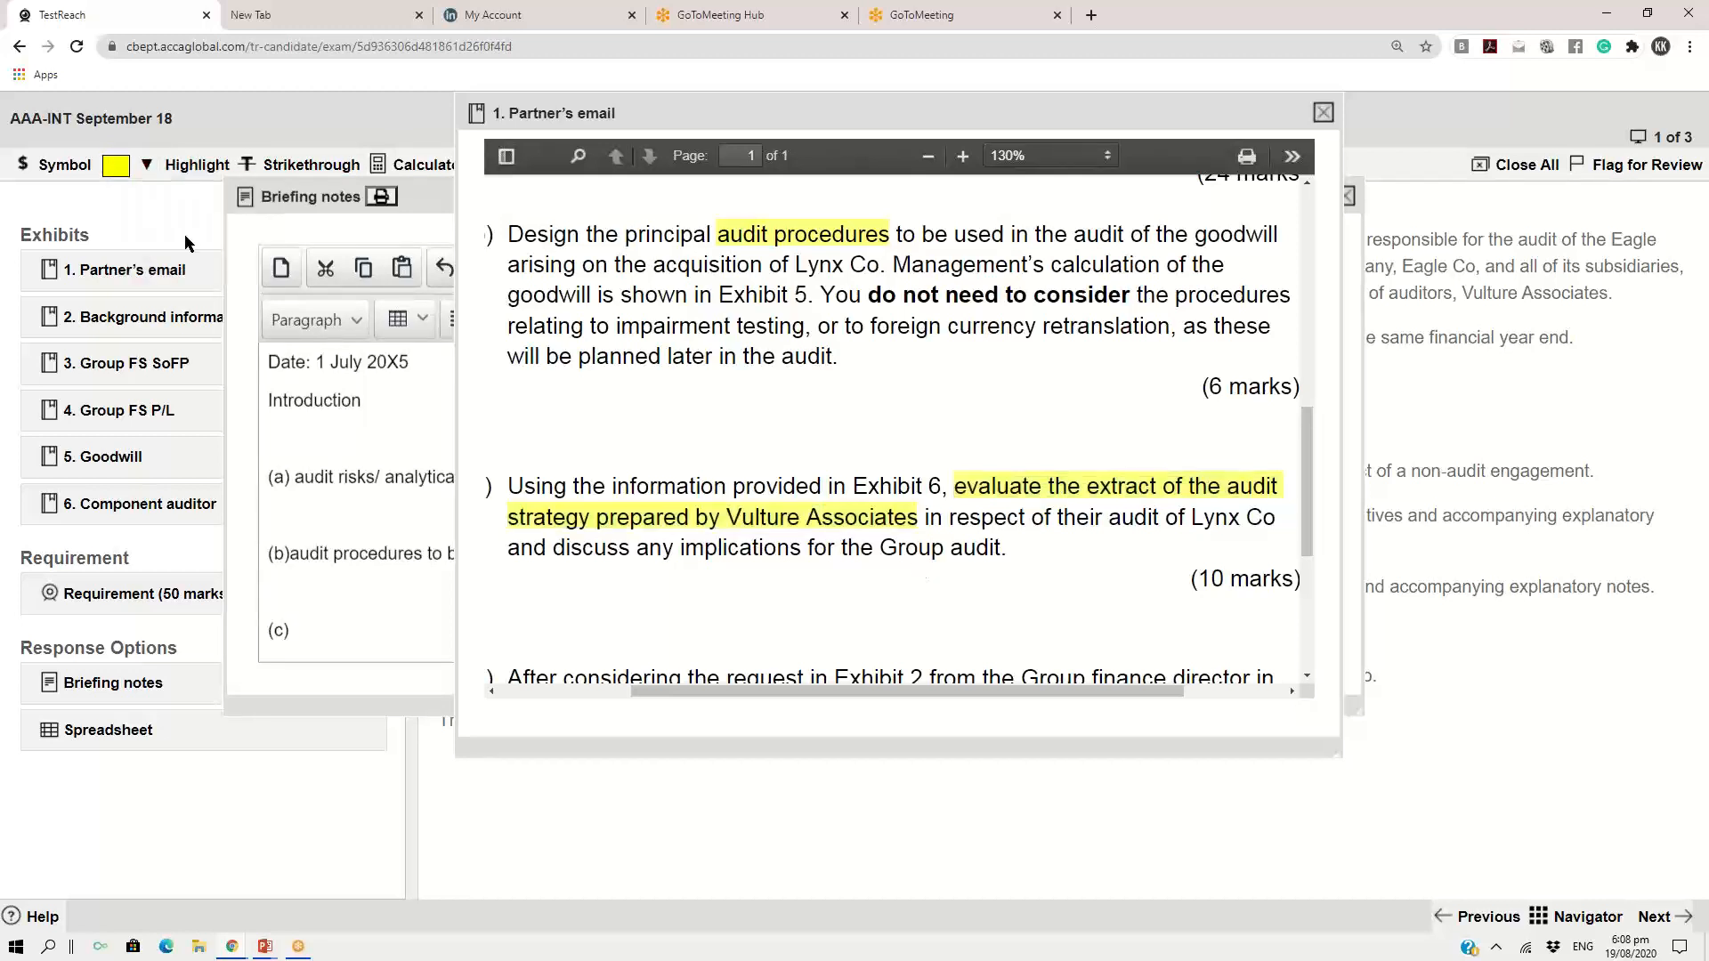
# Copy "evaluate the extract of the audit strategy prepared by Vulture Associates" from the email into the part (c) heading of the briefing notes
pyautogui.moveTo(953, 487); pyautogui.dragTo(919, 509)
pyautogui.hotkey('ctrl', 'c')
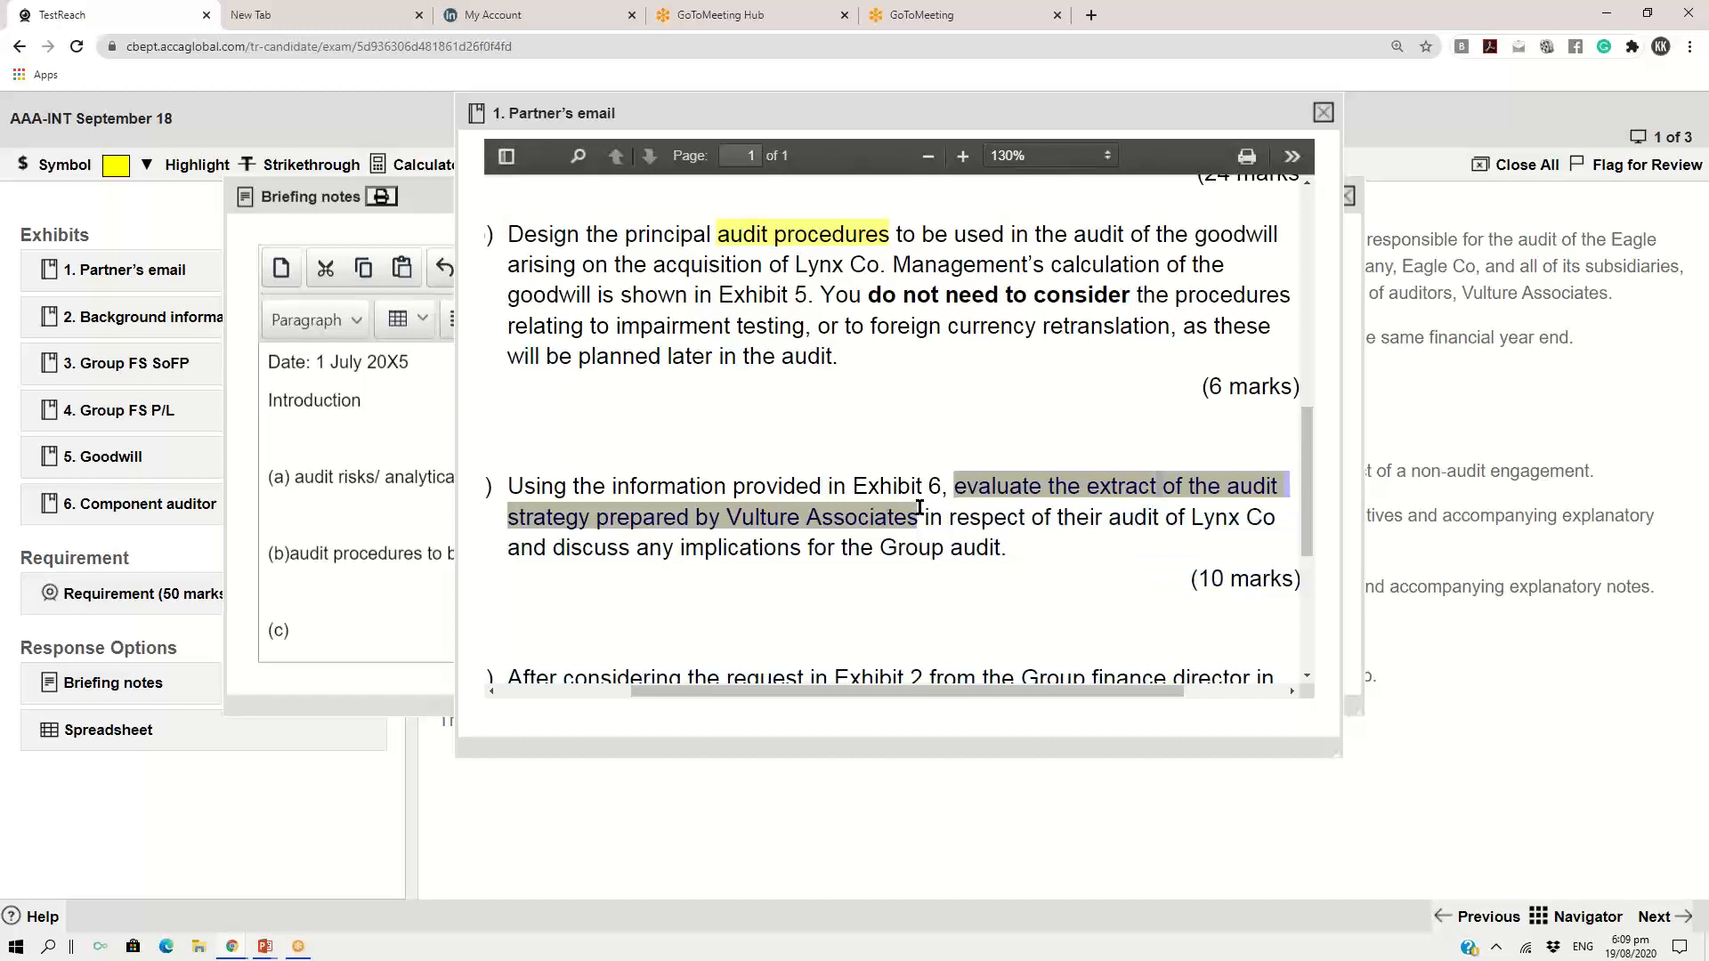
pyautogui.click(440, 198)
pyautogui.click(333, 631)
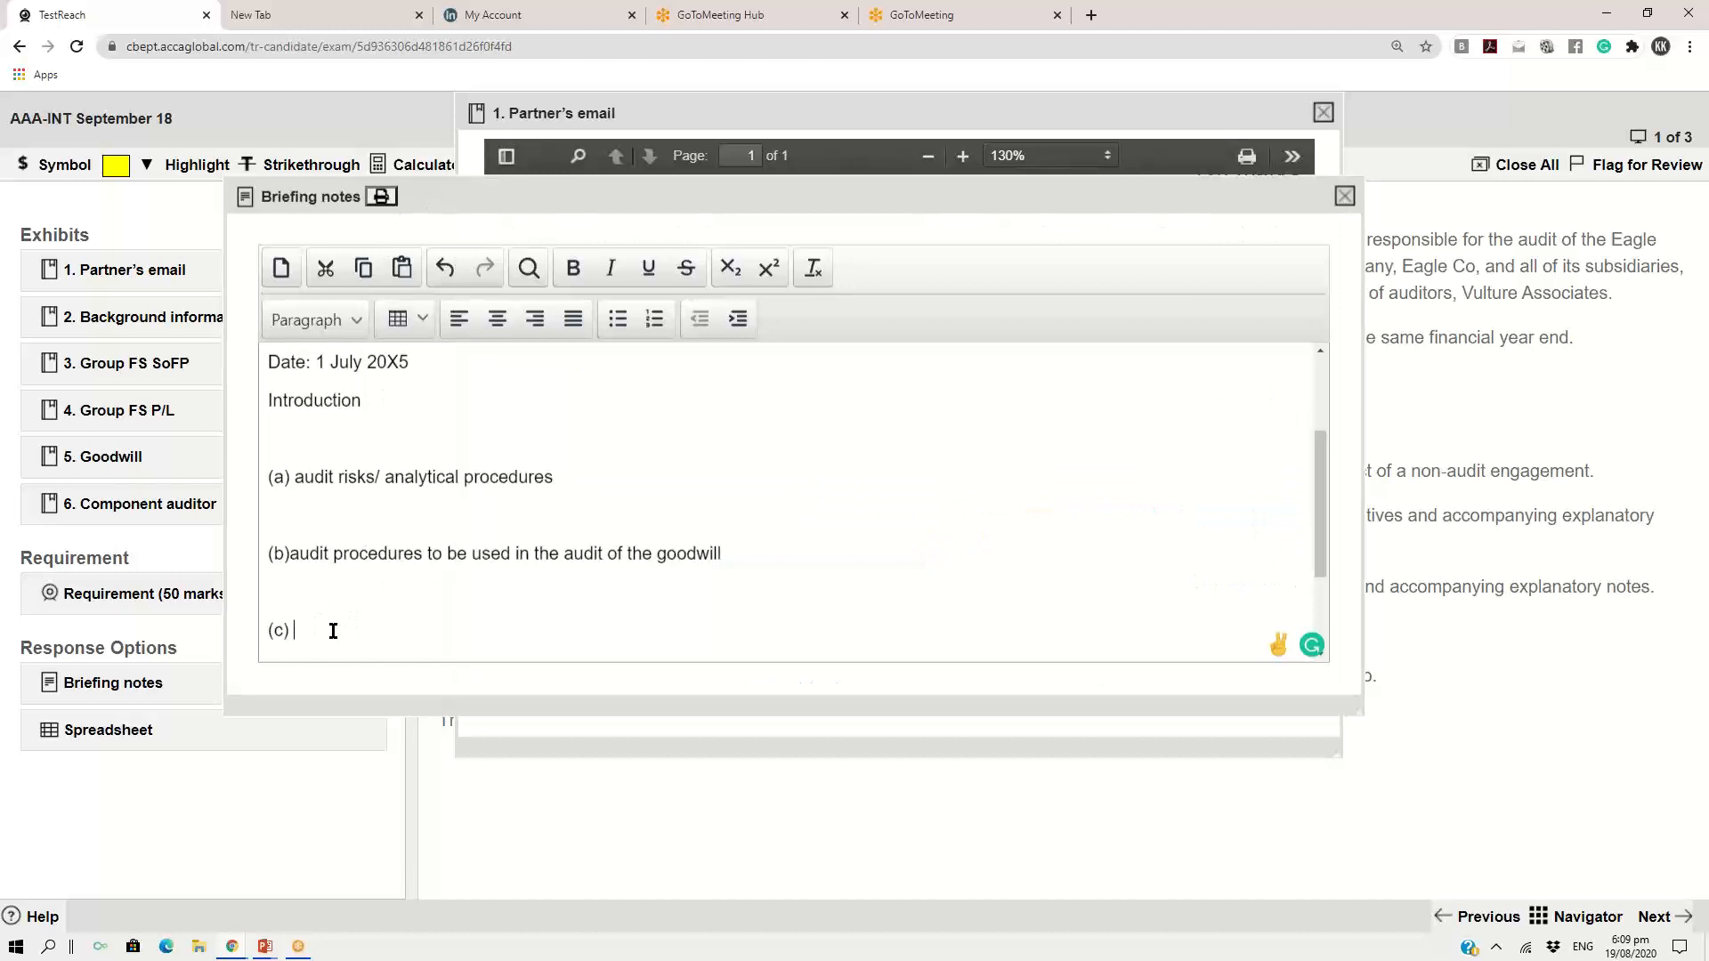
pyautogui.hotkey('ctrl', 'v')
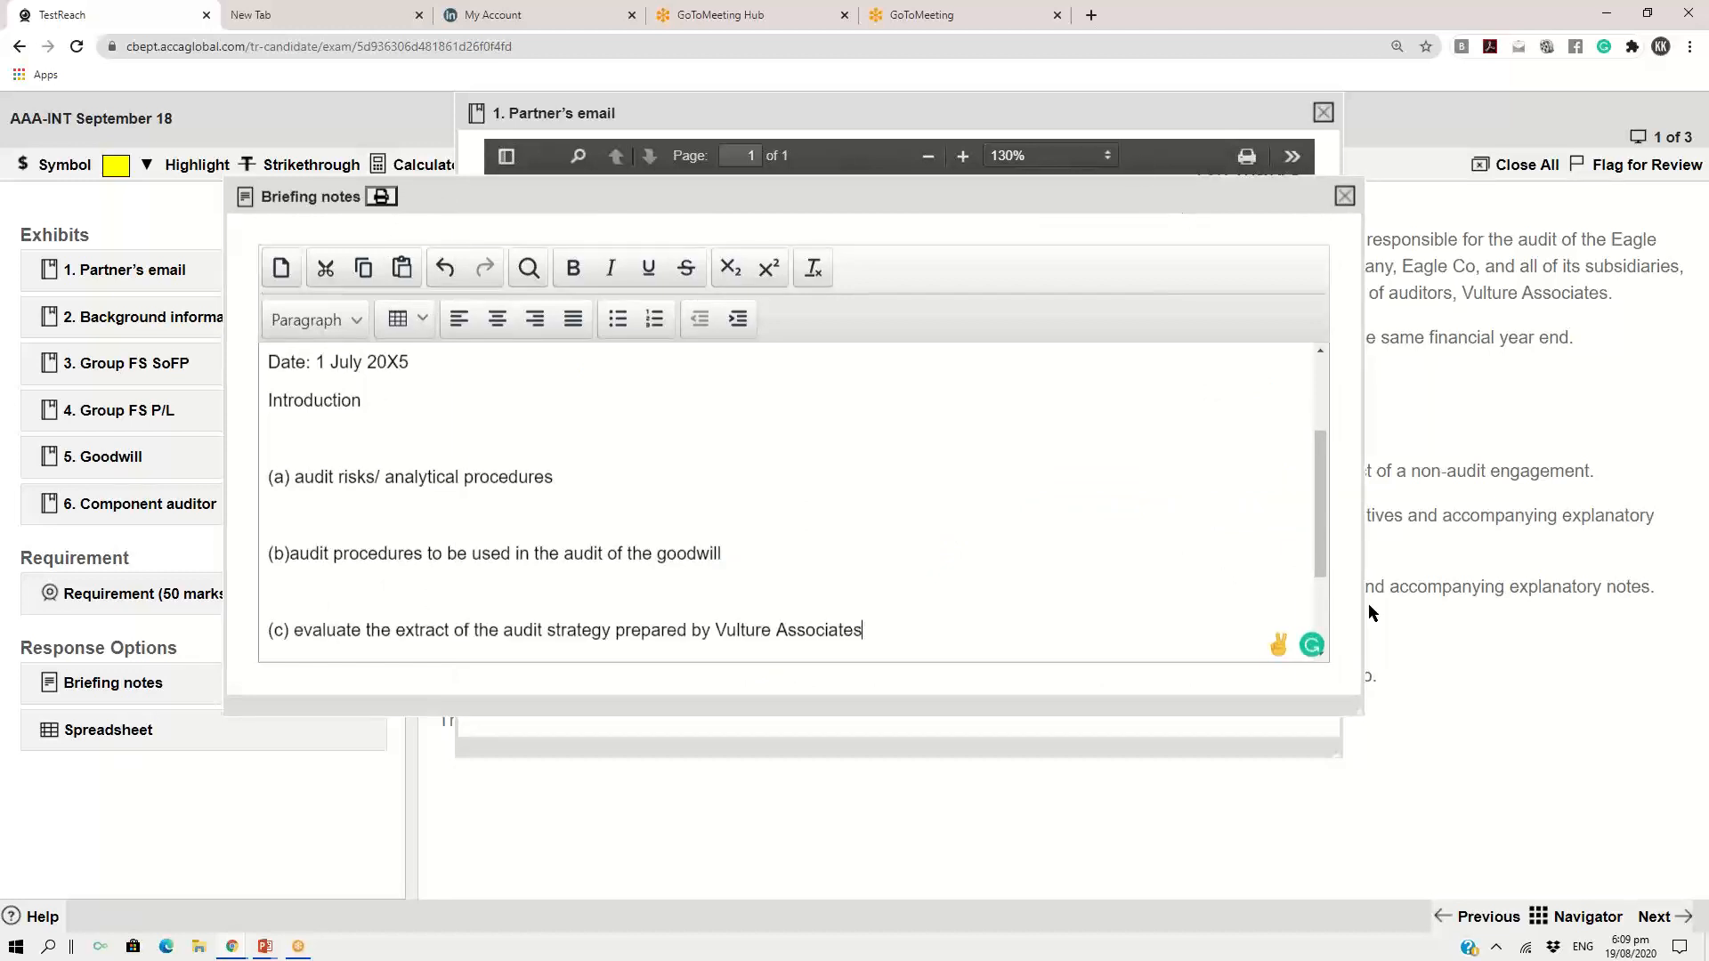
# Highlight "ethical and professional implications of this request" in the last requirement of the partner's email in yellow
pyautogui.scroll(-1, 1319, 540)
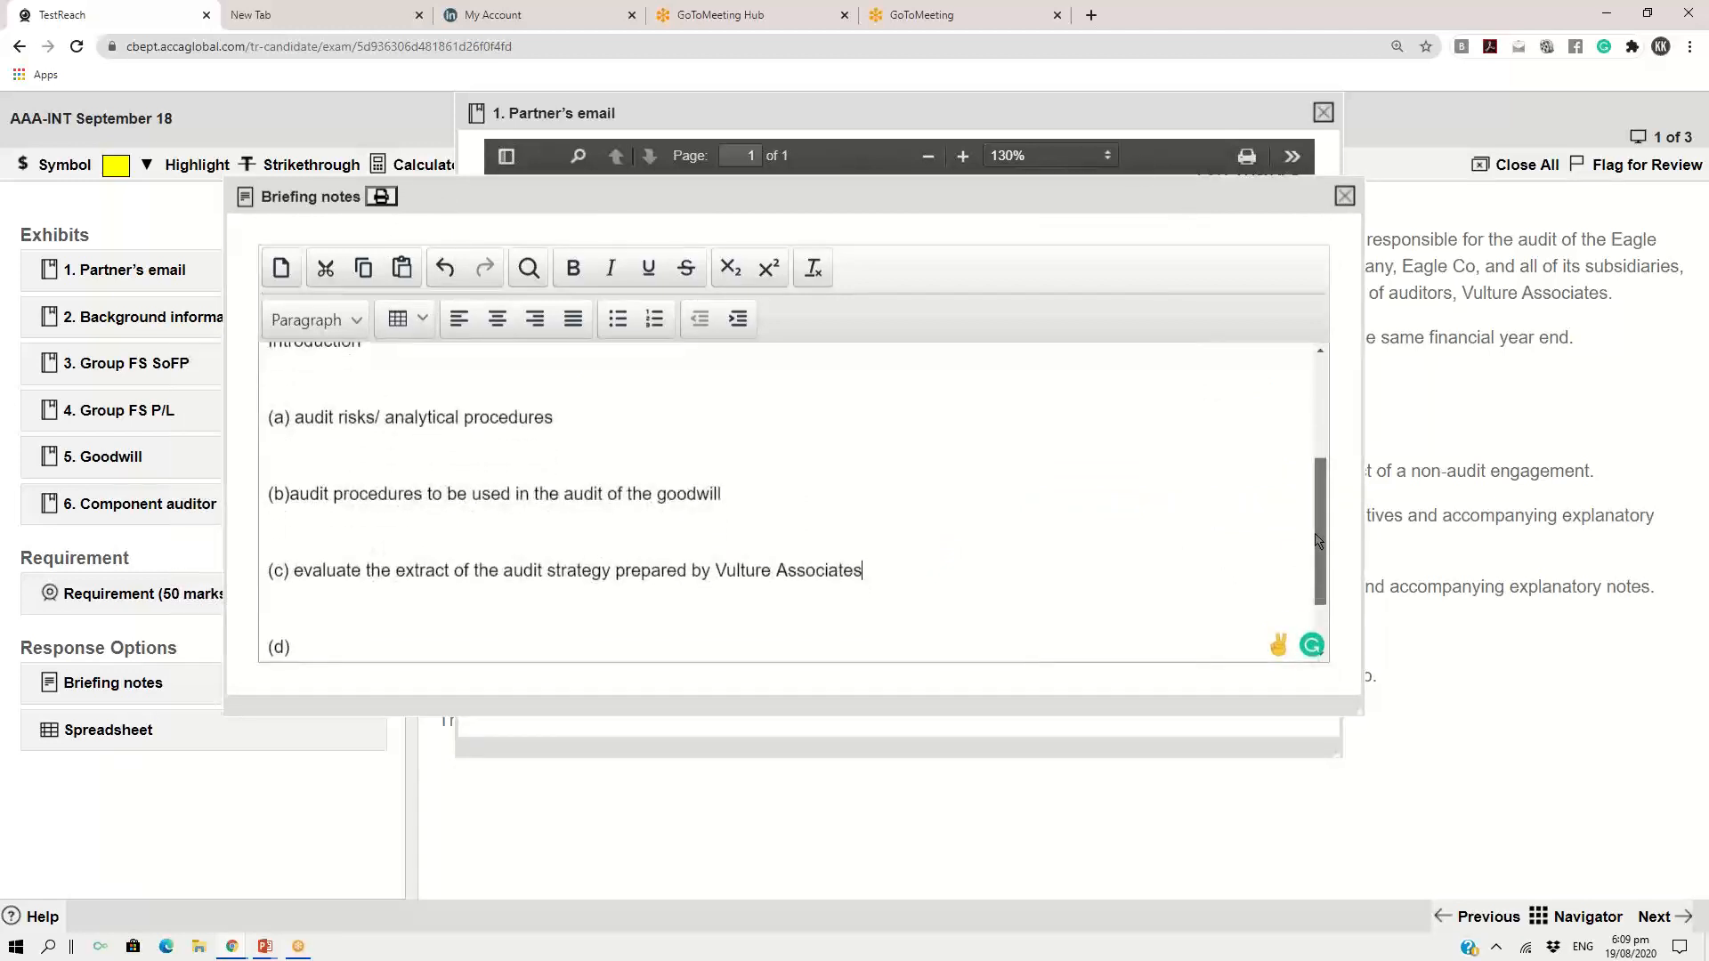
pyautogui.click(1206, 158)
pyautogui.scroll(-3, 1301, 525)
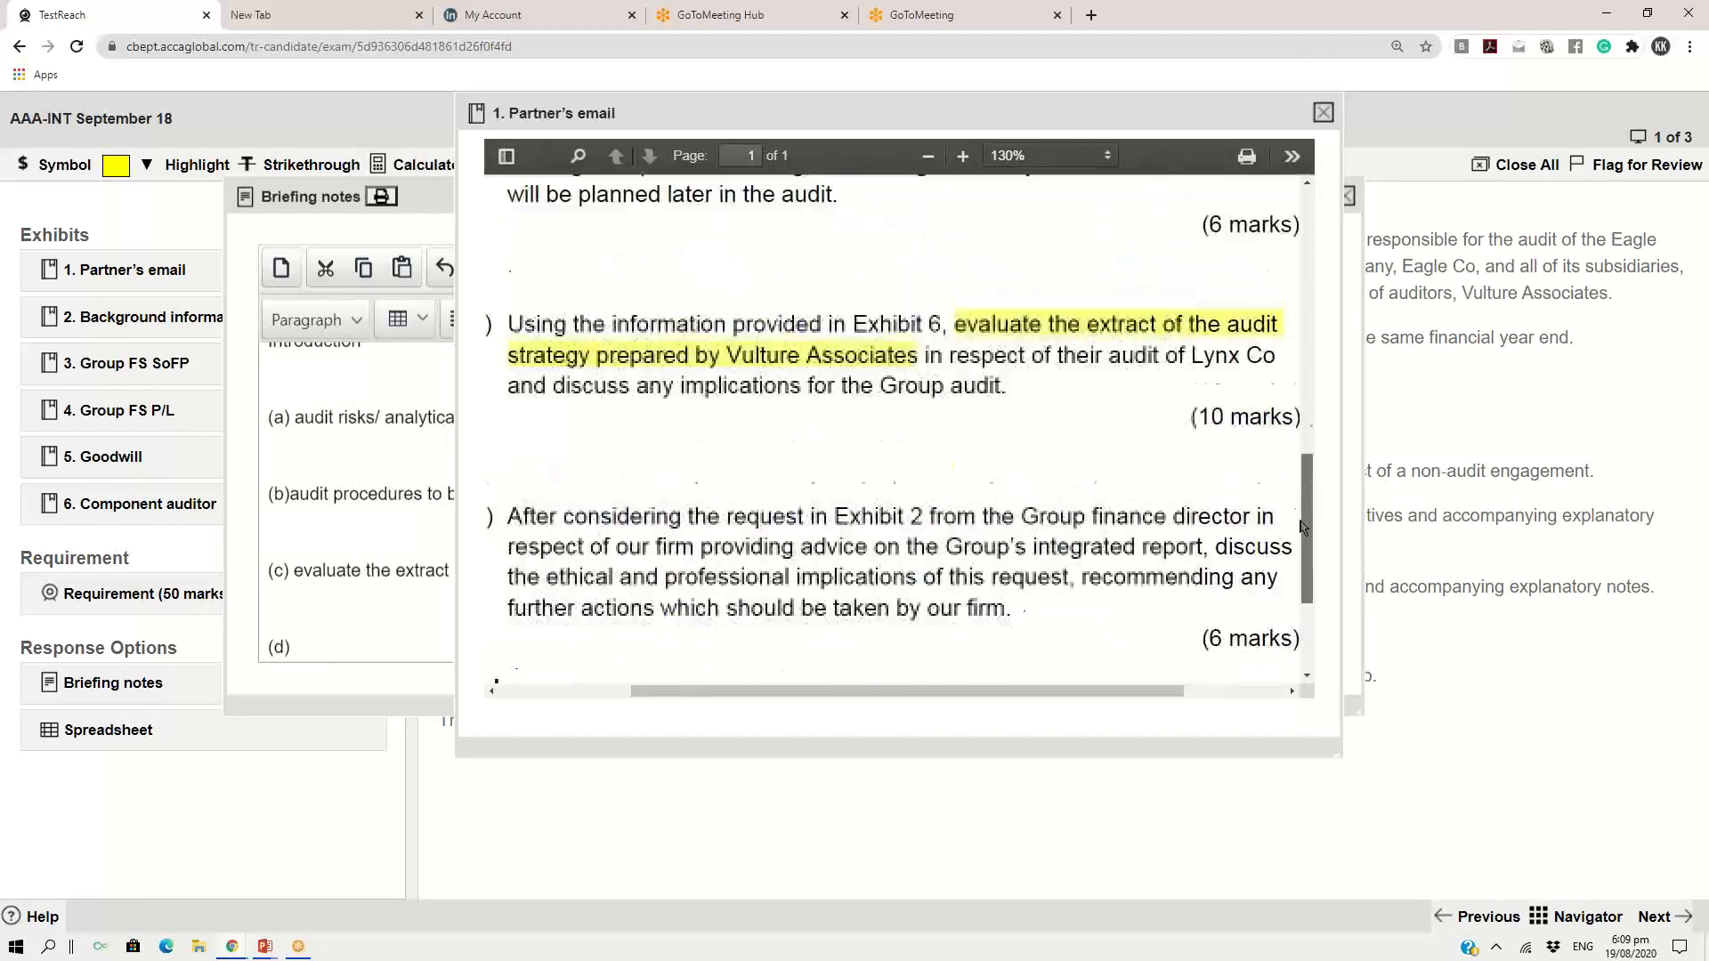
pyautogui.scroll(-1, 1301, 525)
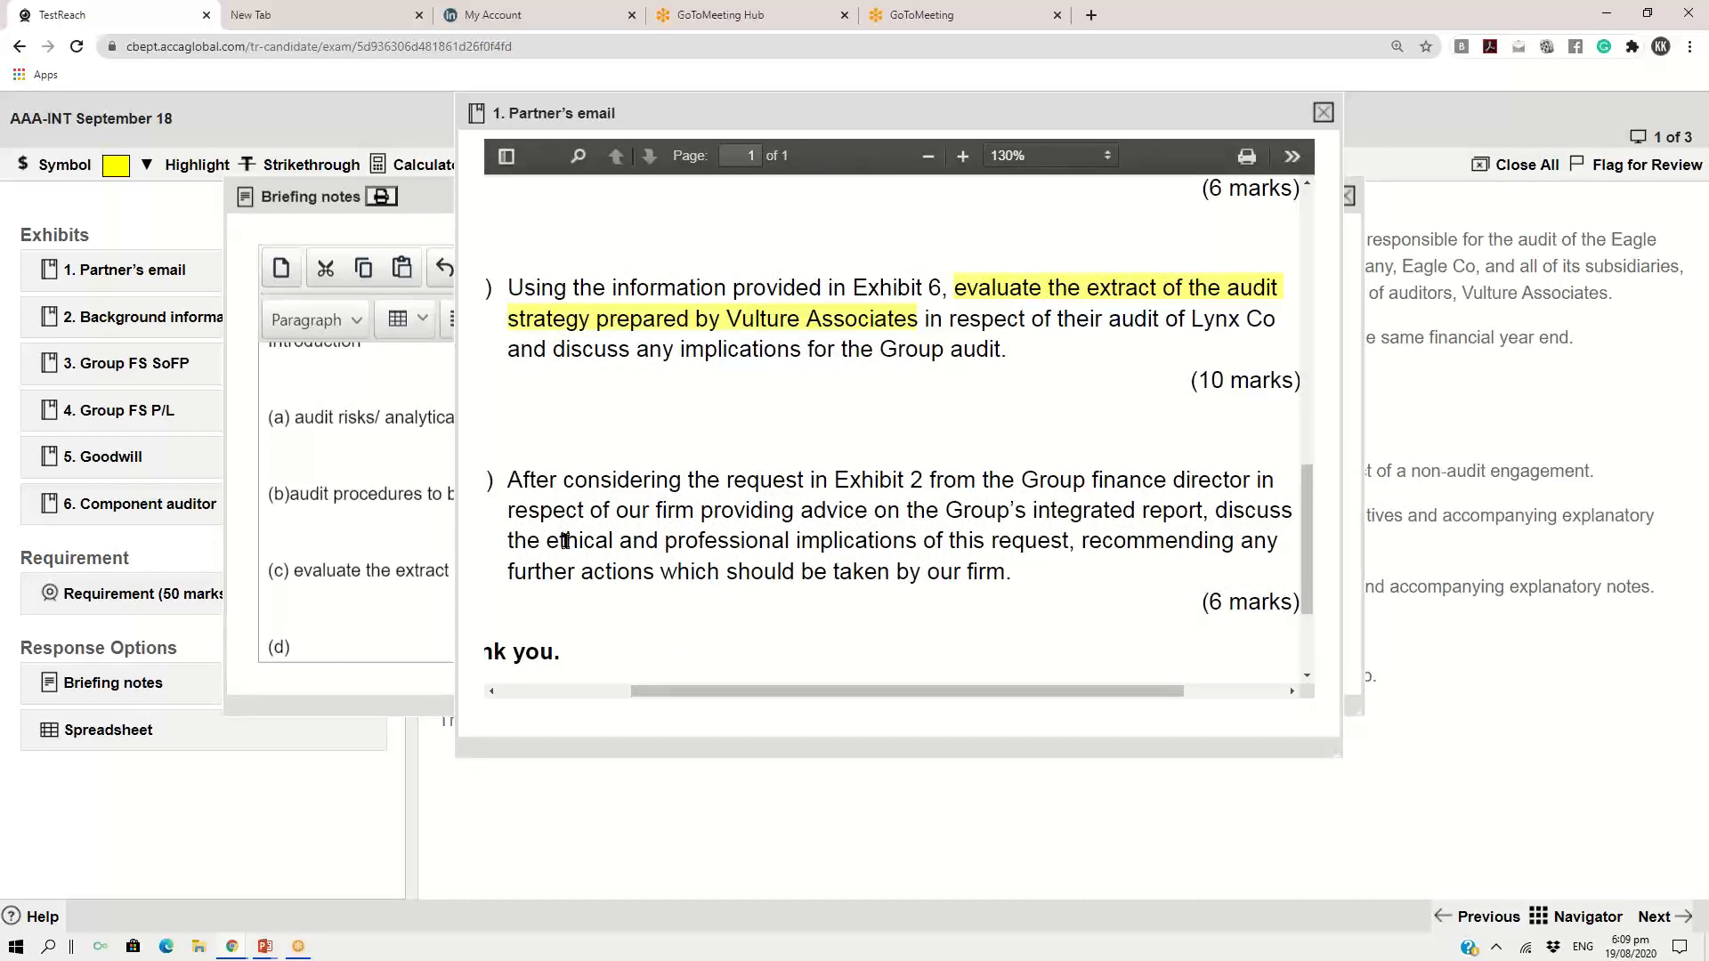
pyautogui.moveTo(554, 538); pyautogui.dragTo(1064, 545)
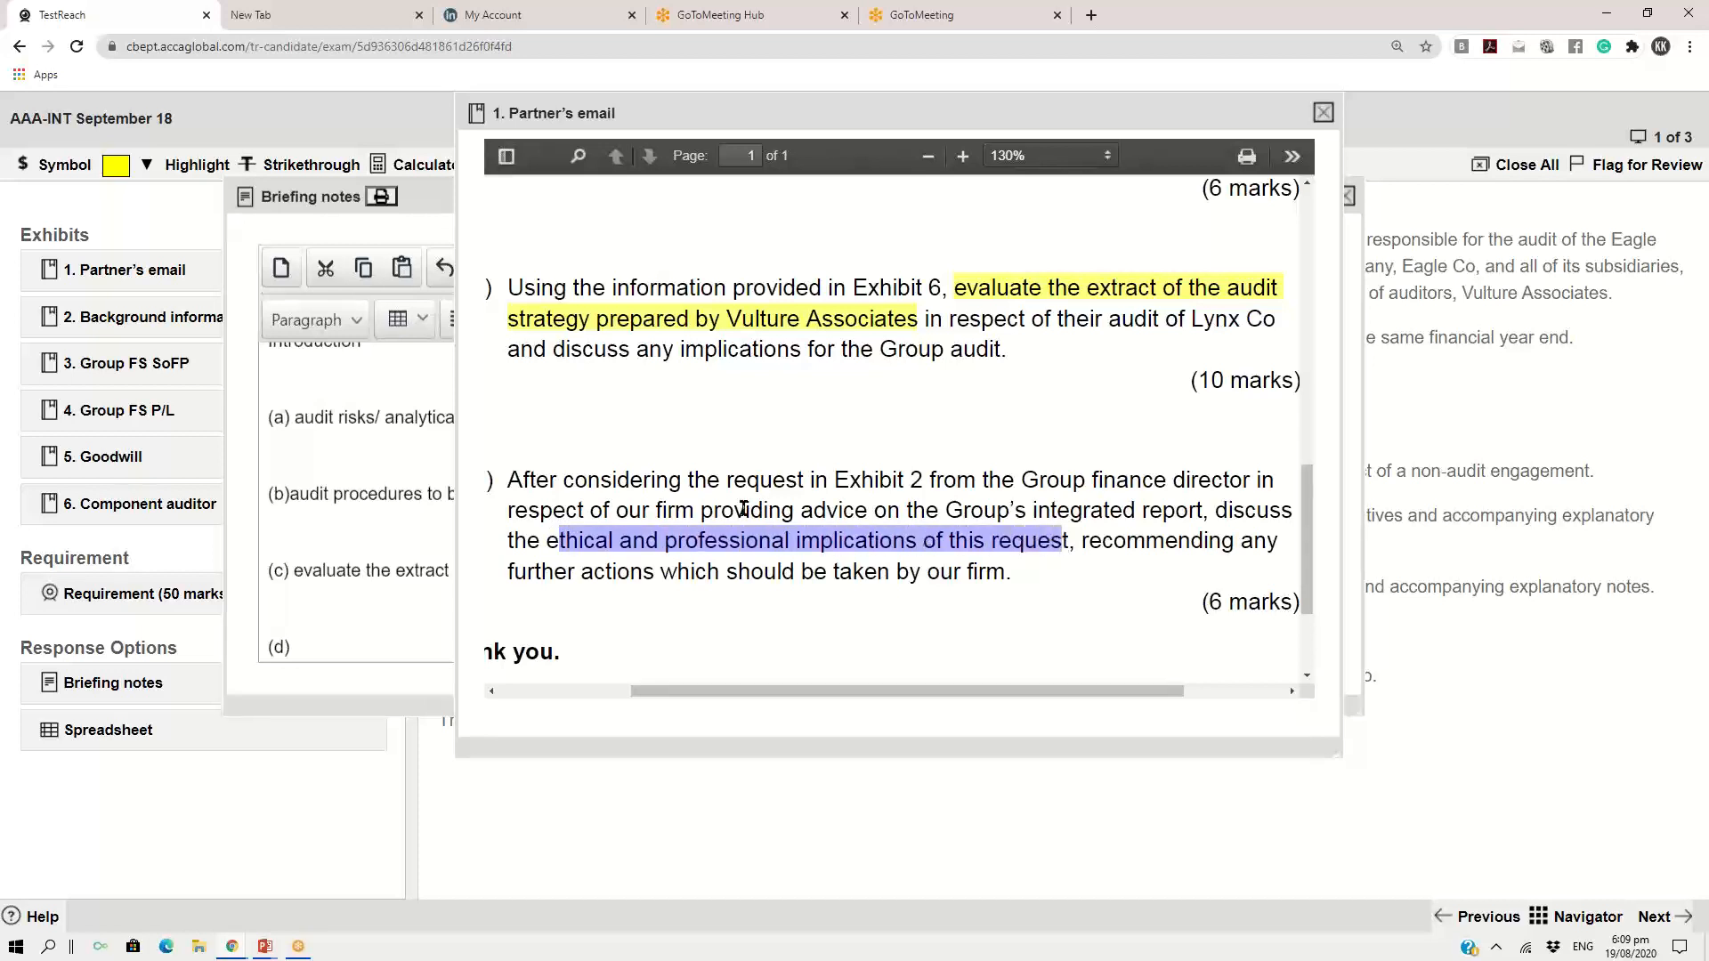
pyautogui.moveTo(548, 539); pyautogui.dragTo(1066, 546)
pyautogui.click(116, 167)
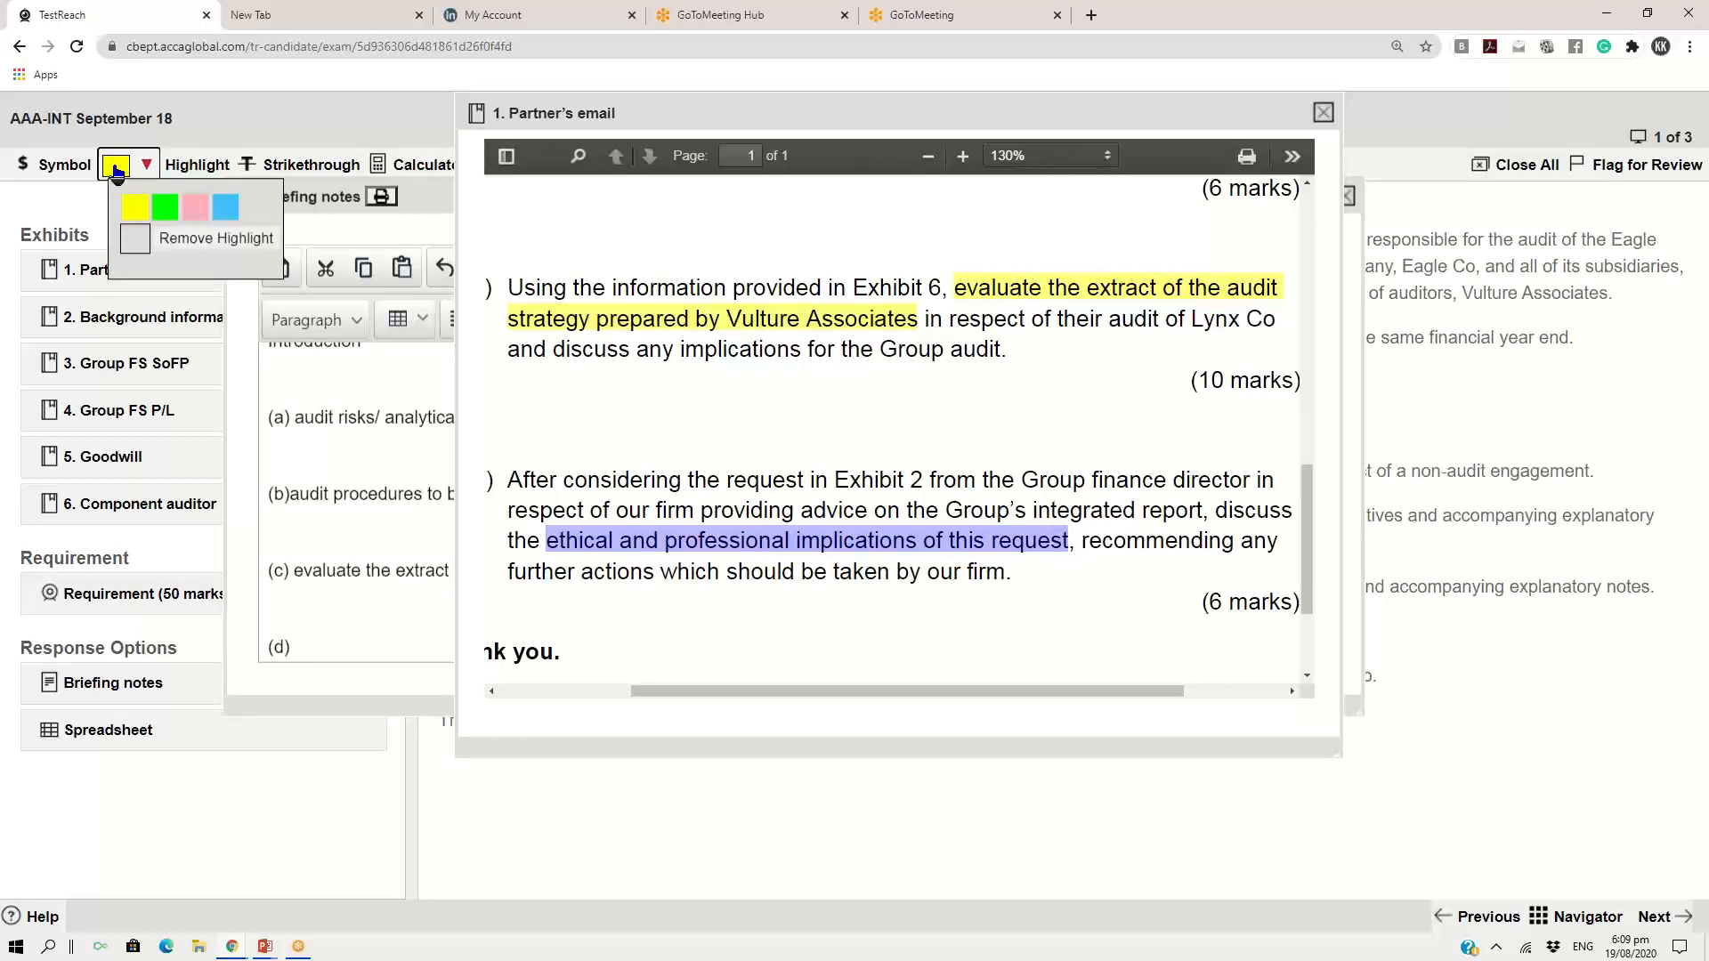
pyautogui.click(136, 206)
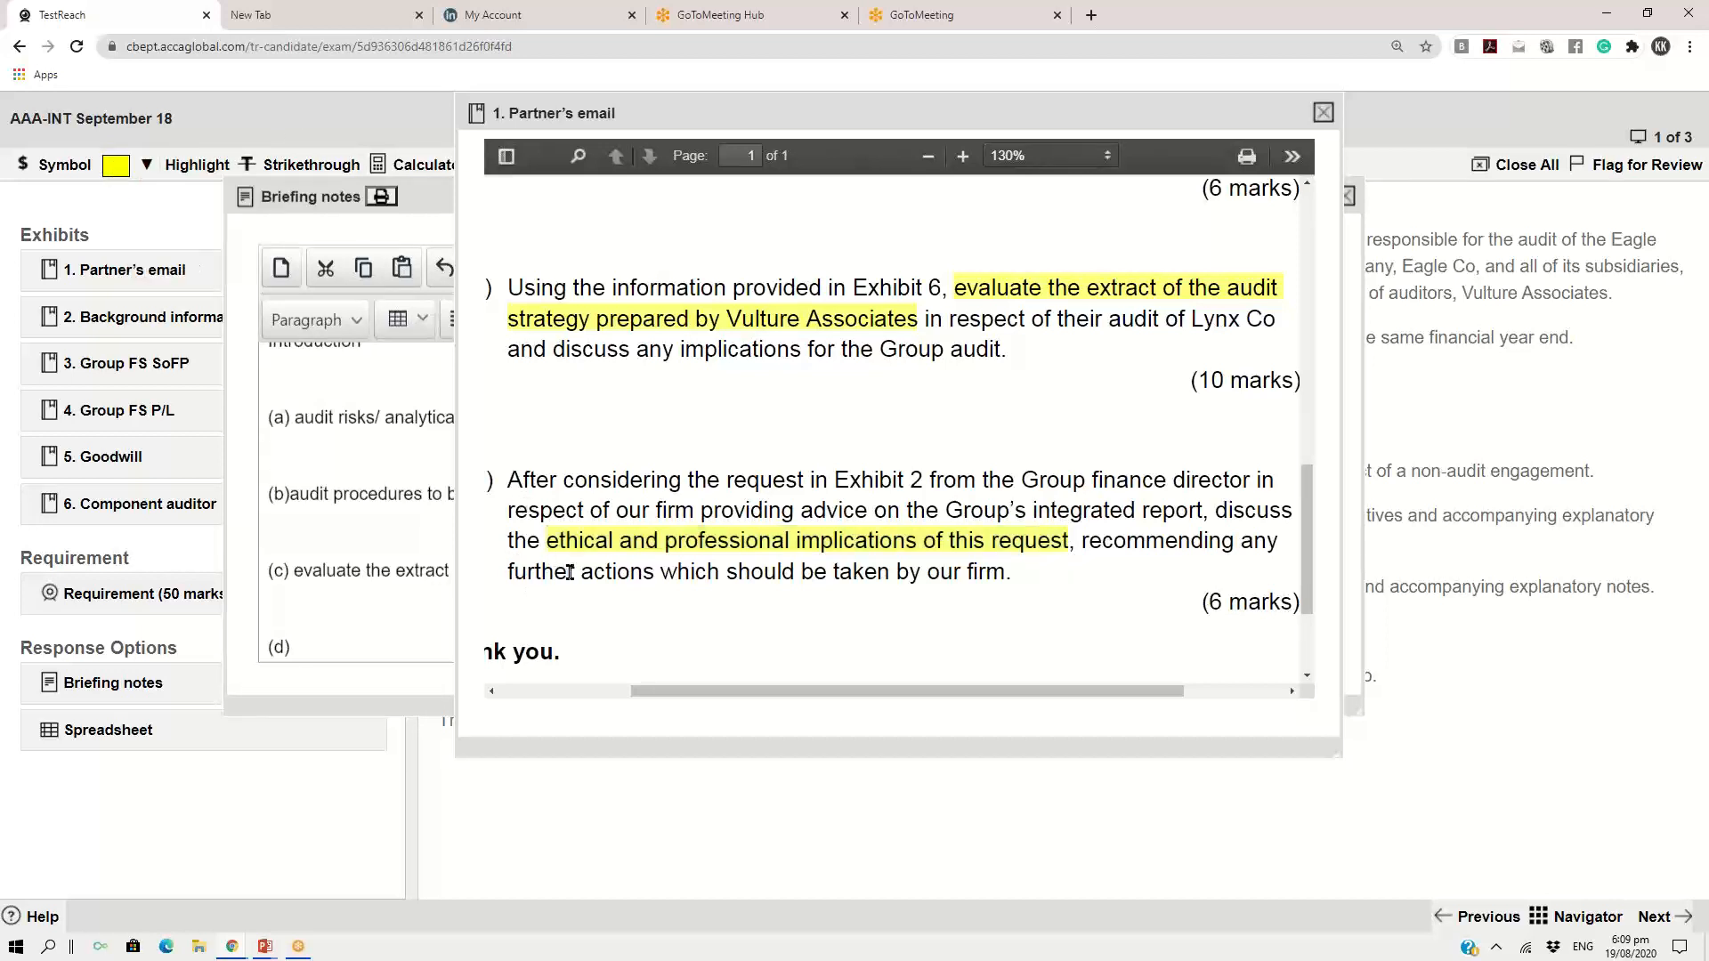
# Highlight "further actions" in the last requirement of the partner's email in yellow
pyautogui.moveTo(511, 570); pyautogui.dragTo(656, 574)
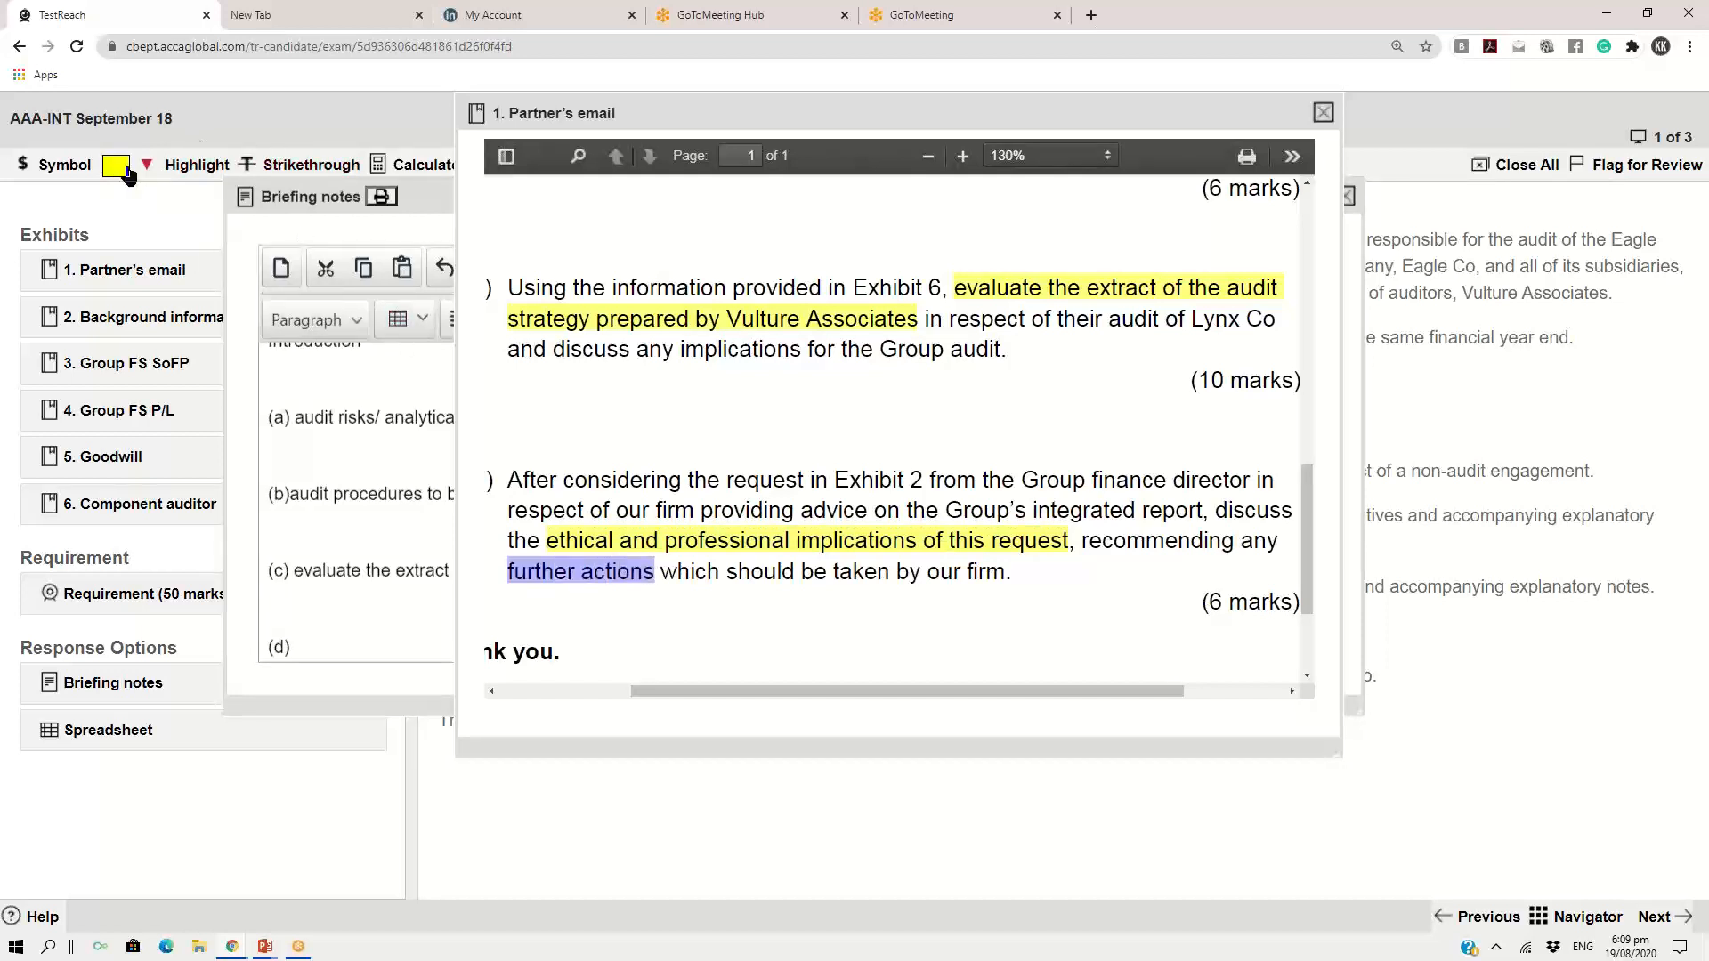
pyautogui.click(127, 169)
pyautogui.click(136, 210)
# Copy "ethical and professional implications of this request" from the email into the part (d) heading of the briefing notes
pyautogui.moveTo(547, 534); pyautogui.dragTo(1065, 542)
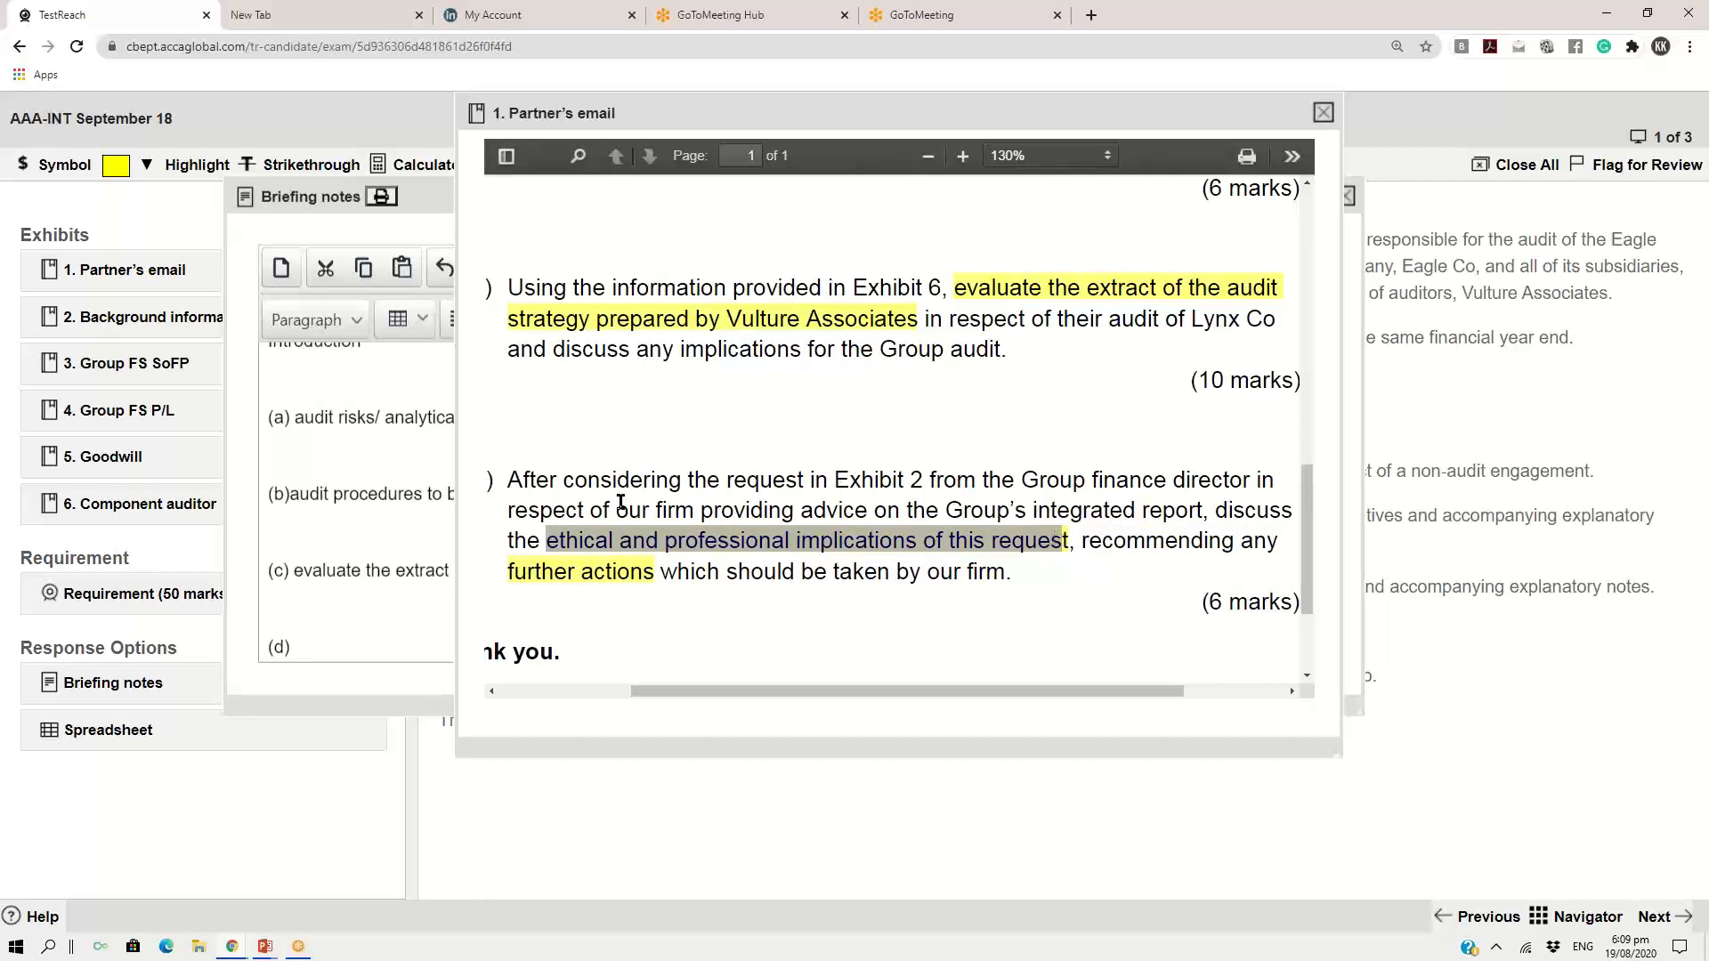
pyautogui.click(535, 537)
pyautogui.moveTo(551, 535); pyautogui.dragTo(1068, 541)
pyautogui.hotkey('ctrl', 'c')
pyautogui.click(305, 647)
pyautogui.click(360, 666)
pyautogui.hotkey('ctrl', 'v')
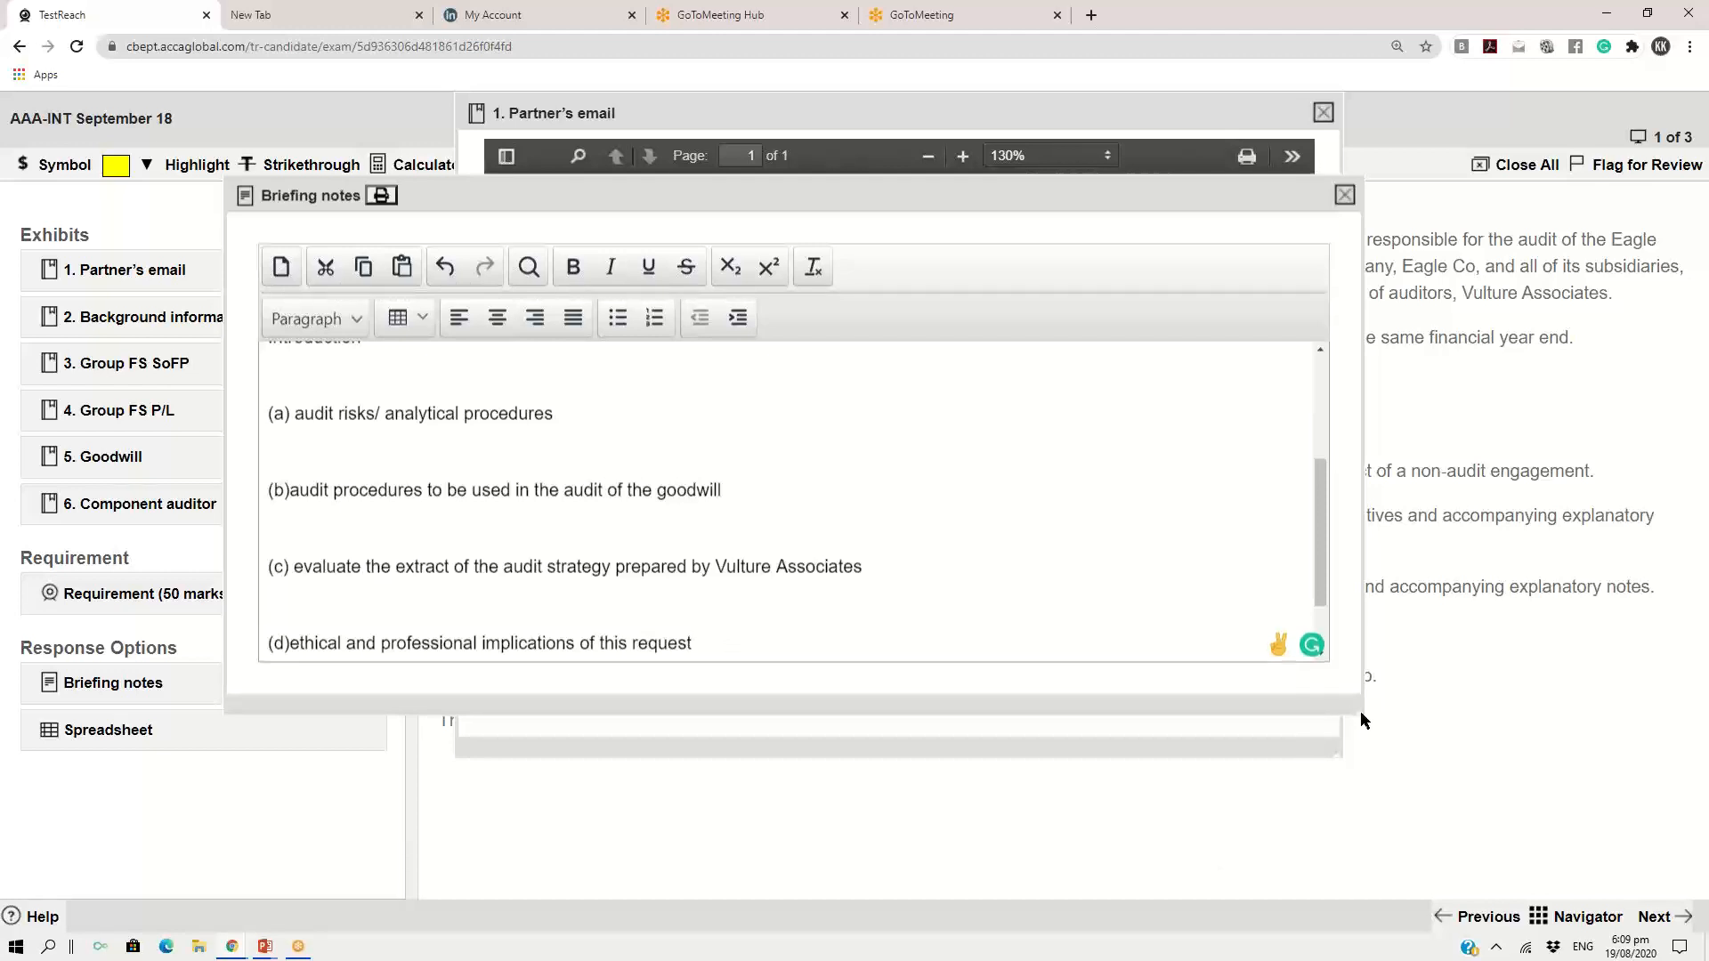
# Enlarge the briefing notes window and review the outline from the memo header to the conclusion
pyautogui.moveTo(1362, 712); pyautogui.dragTo(1487, 876)
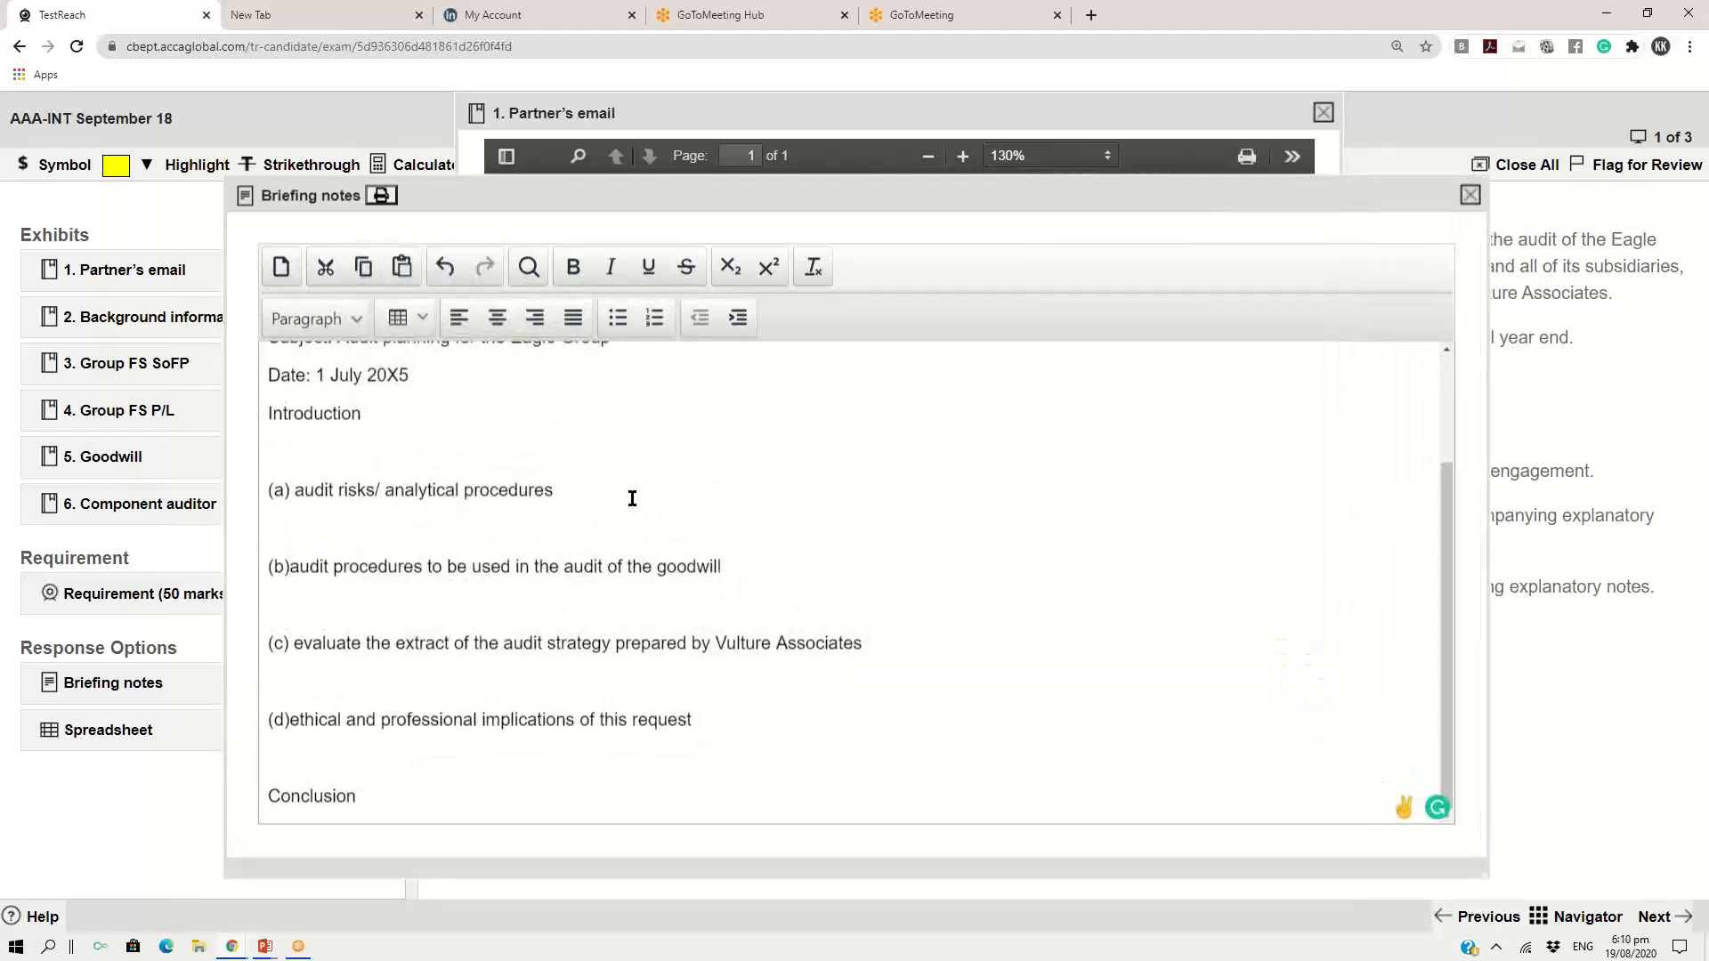
pyautogui.scroll(2, 620, 496)
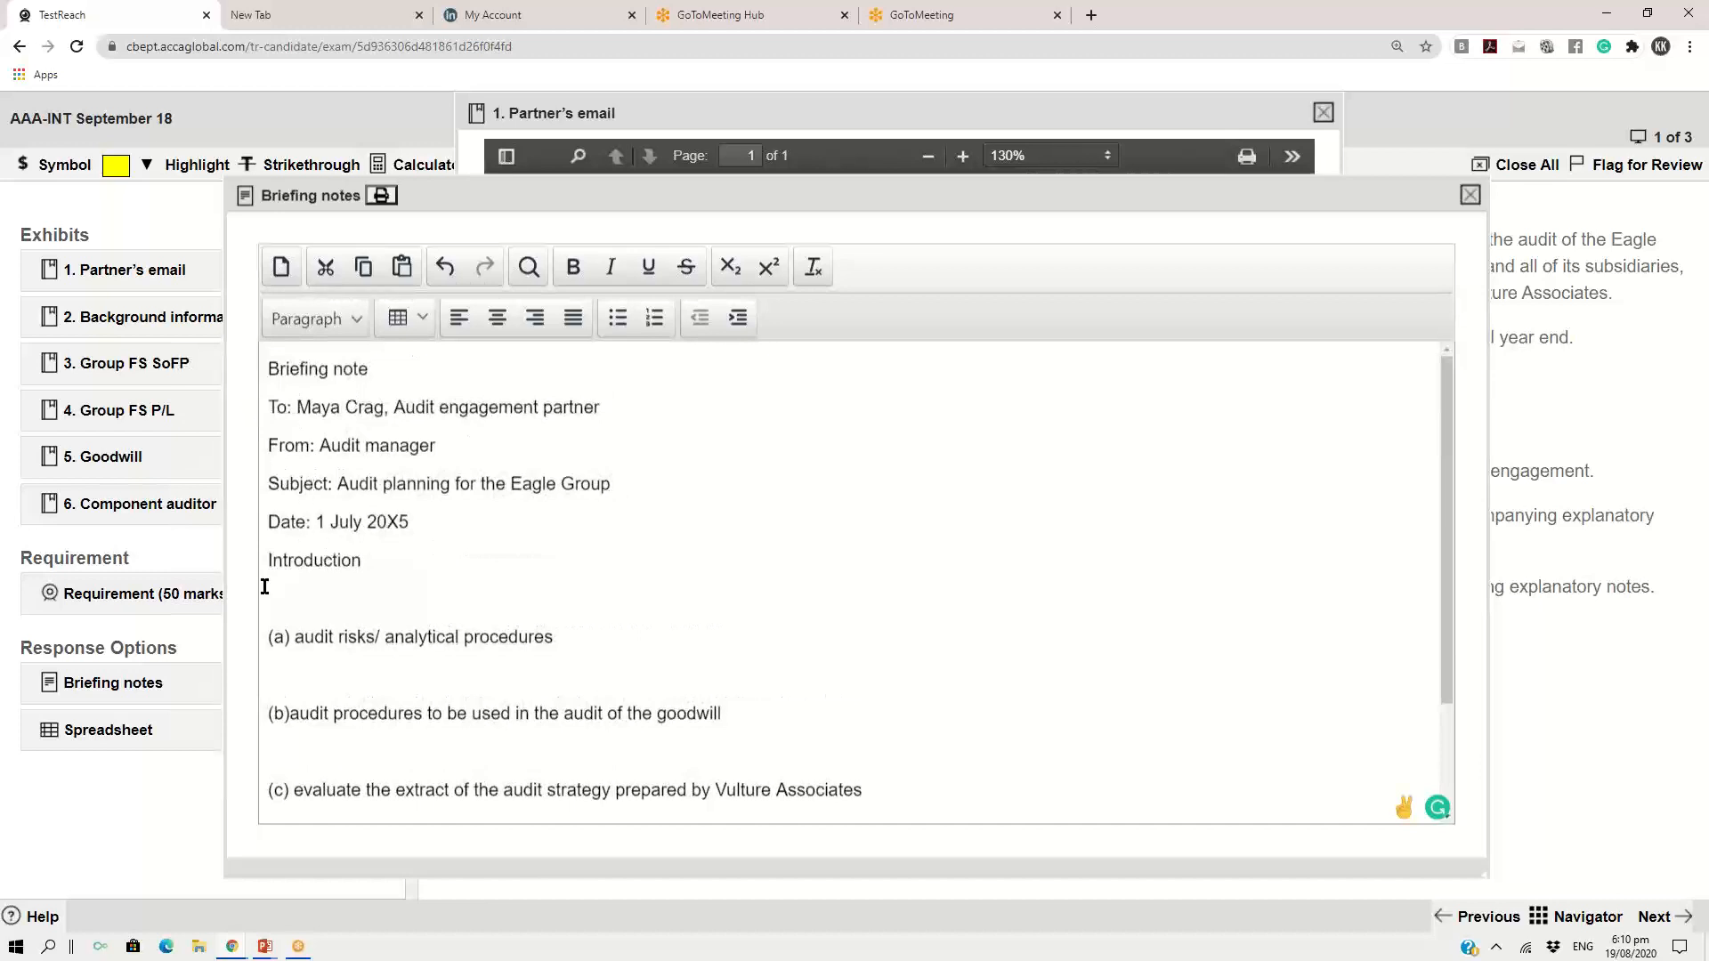
pyautogui.scroll(-3, 348, 601)
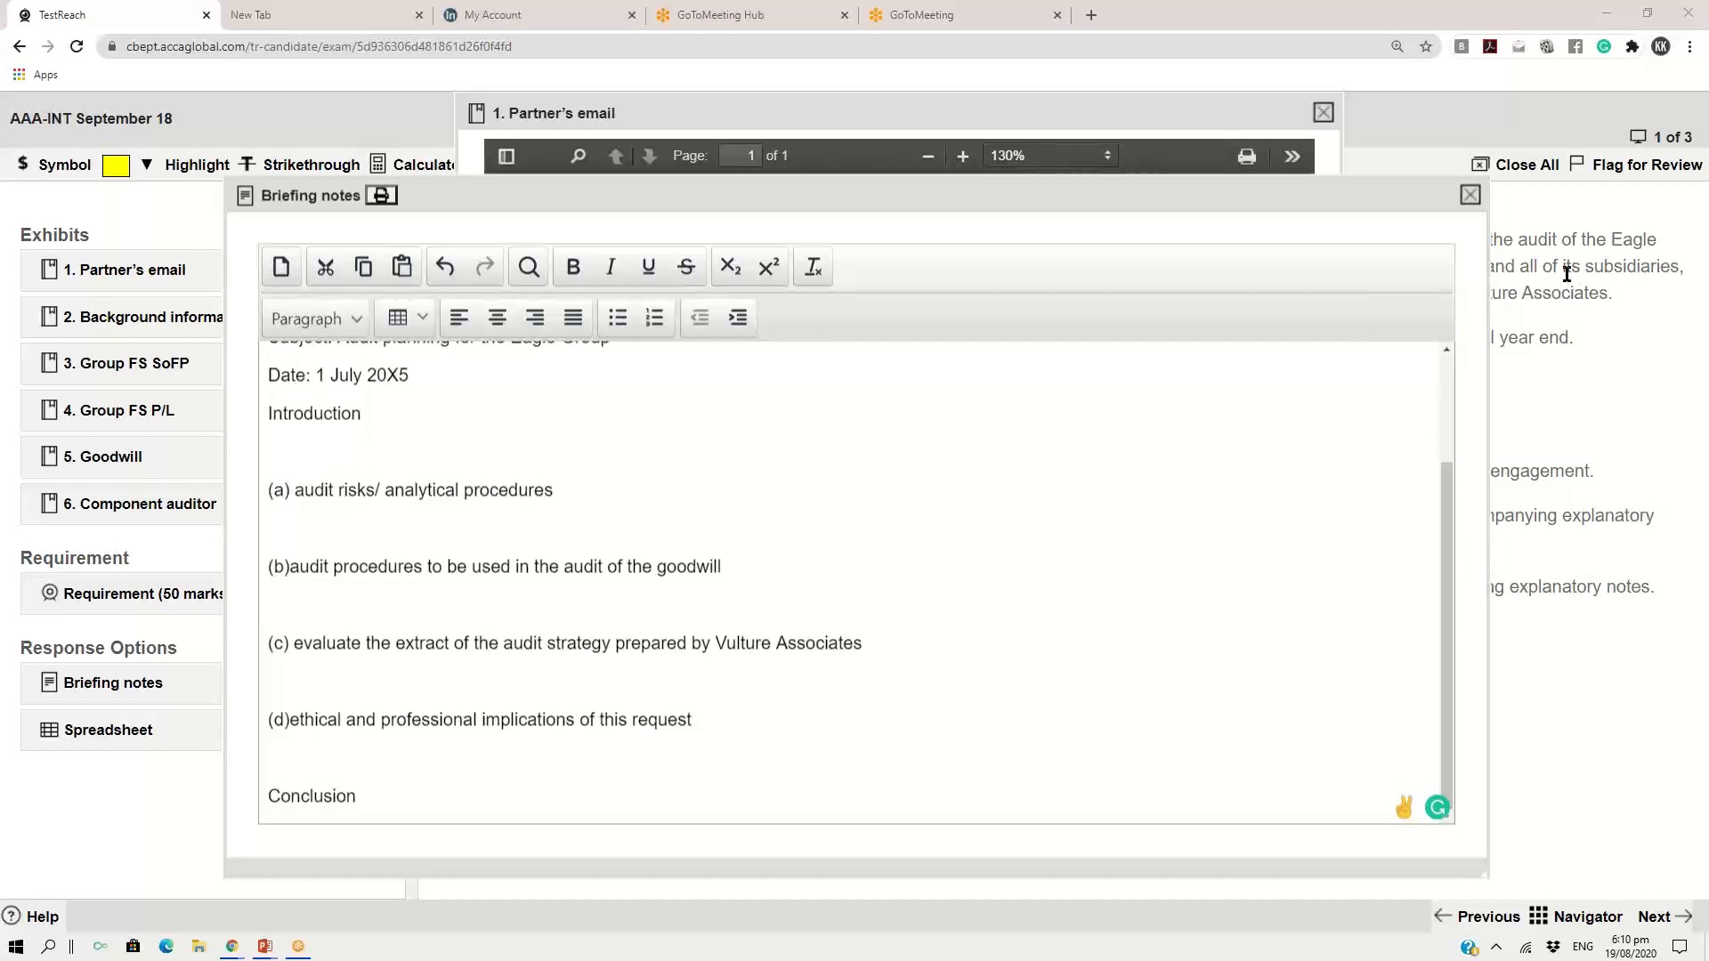
# Try out a line of filler text below the part (b) heading, and delete it together with its extra line
pyautogui.click(779, 573)
pyautogui.press('Return')
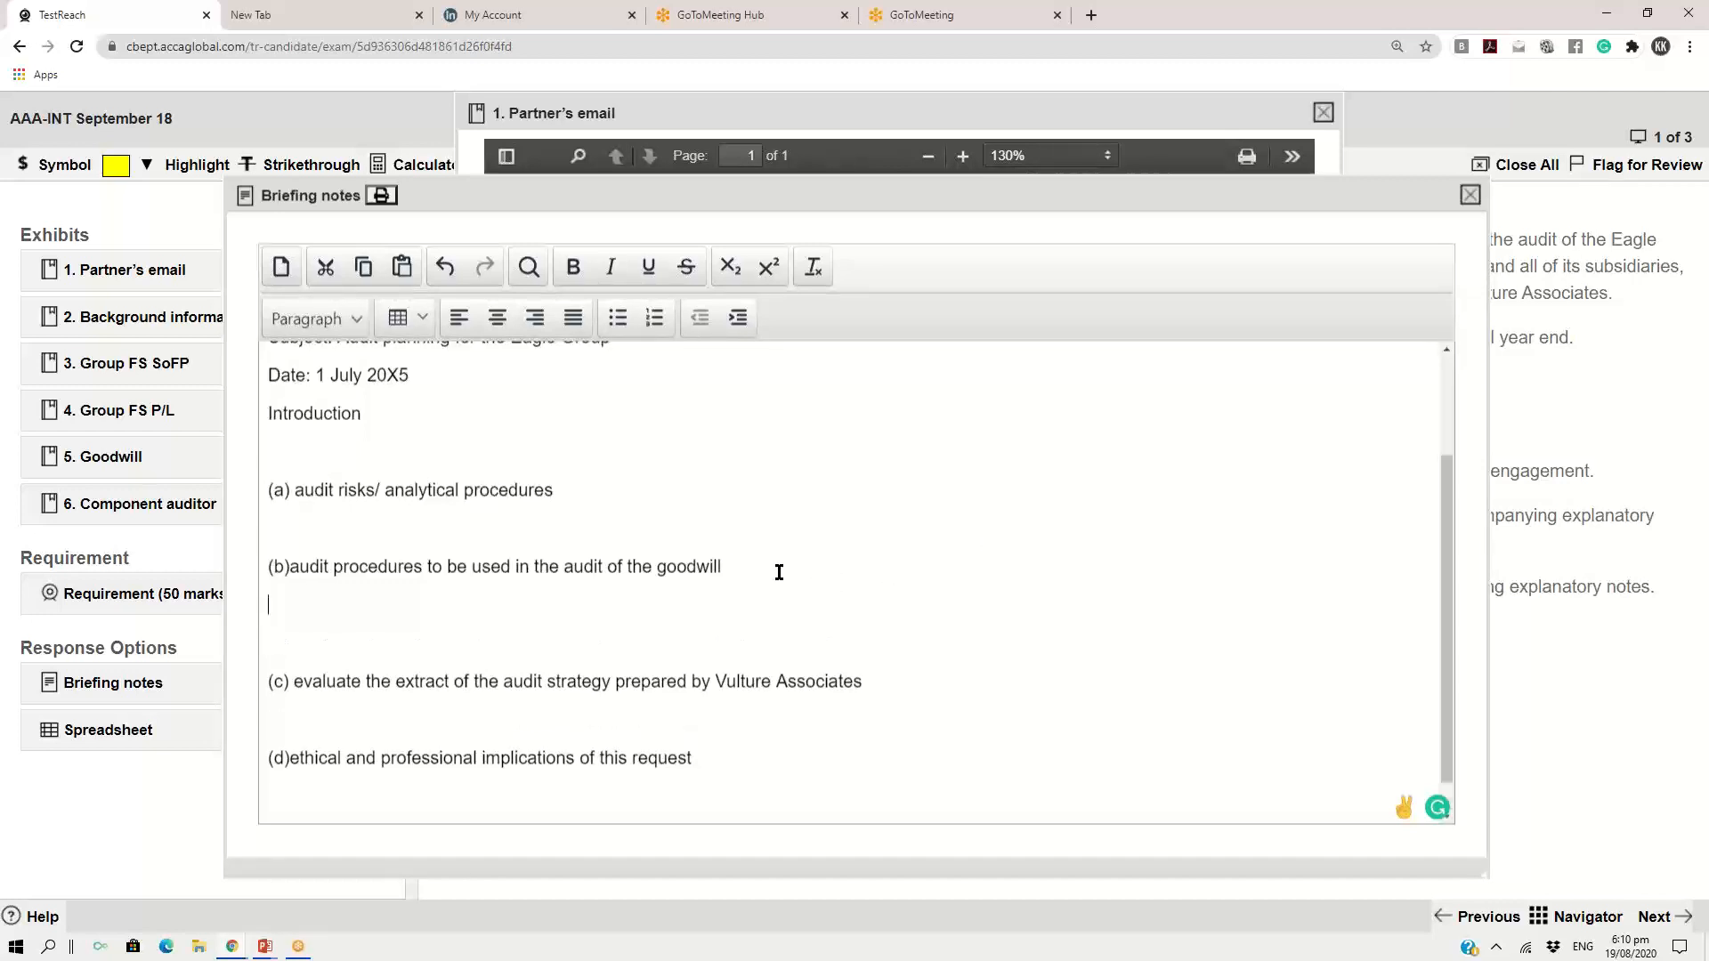
pyautogui.write('nvdvnfdbnfd.bnfd,.bnd,.cd')
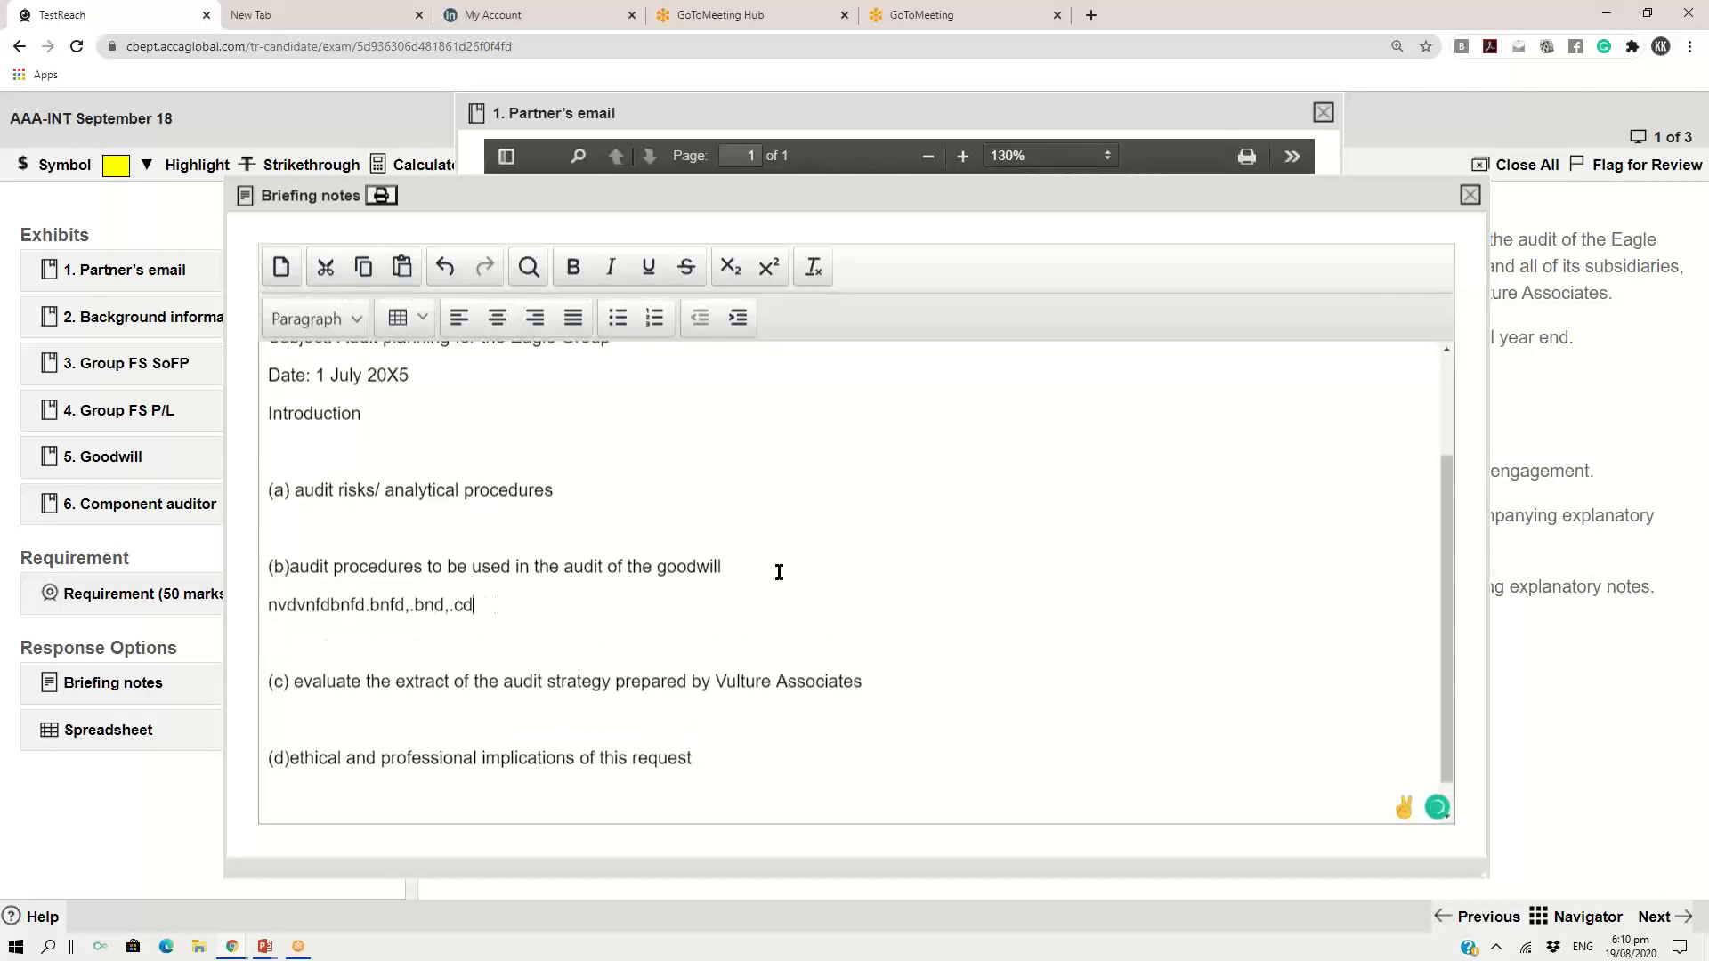
pyautogui.write('nb,fdmnb.fdnbf,.dnb.df ,cvhbn,.fdghnfd,')
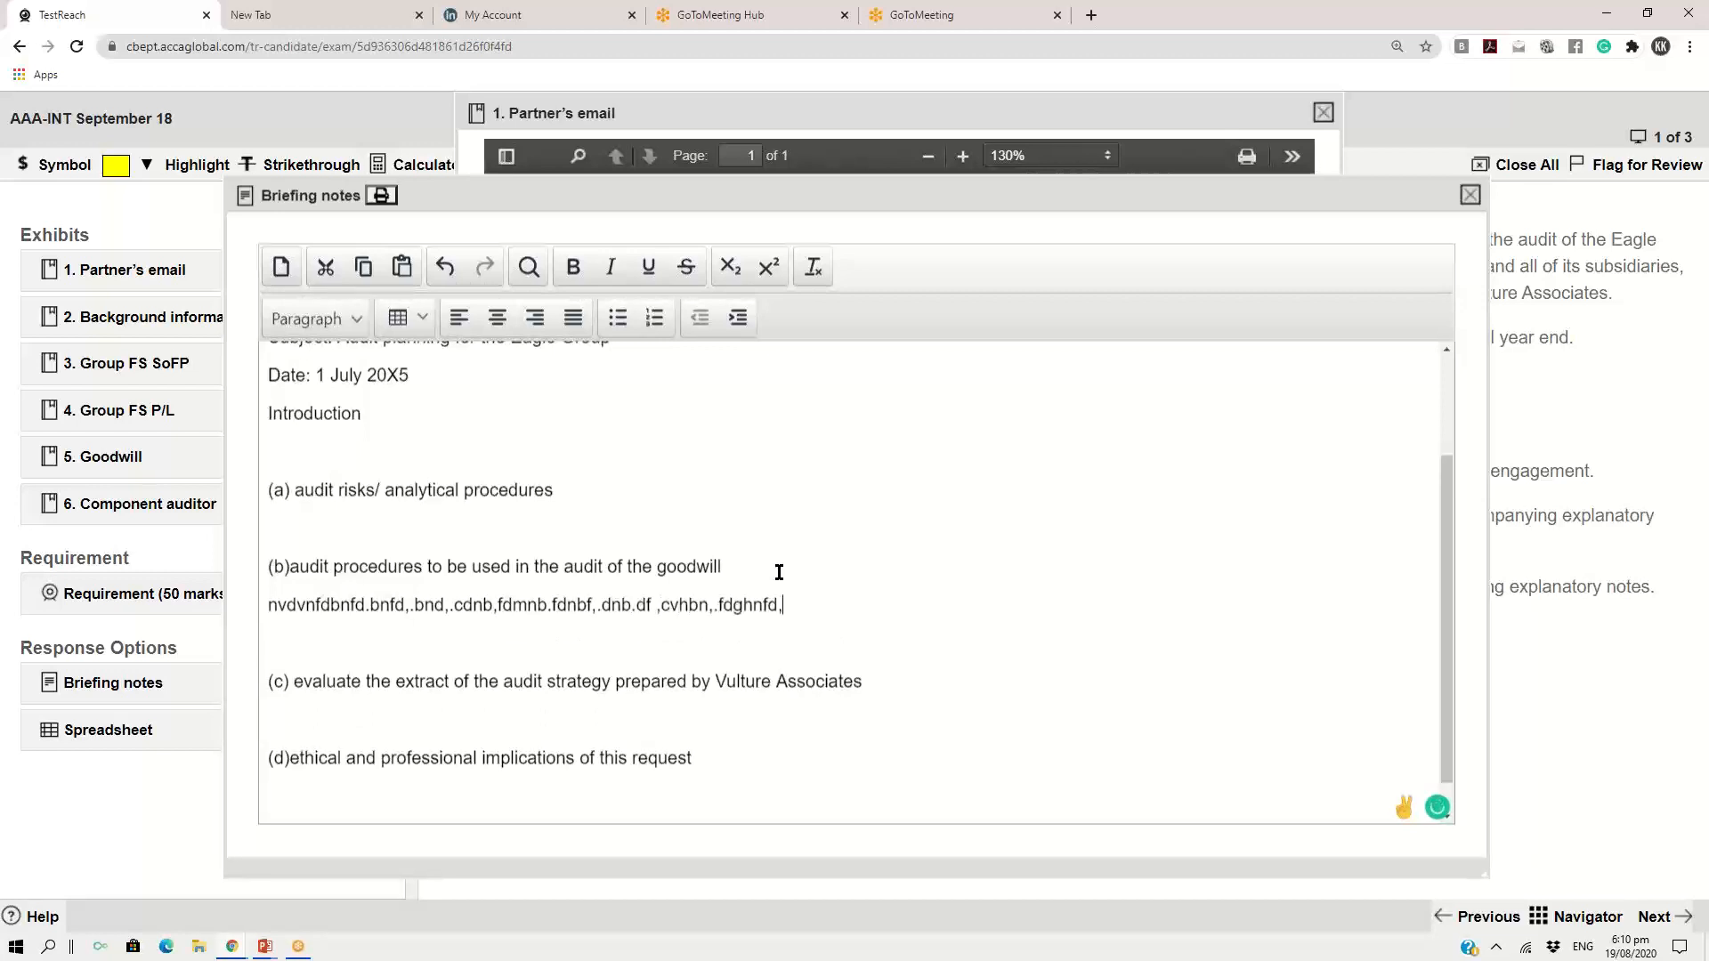
pyautogui.write('b nfdm,b ,.fnbfd.,gn,f.dng')
pyautogui.moveTo(978, 614); pyautogui.dragTo(269, 608)
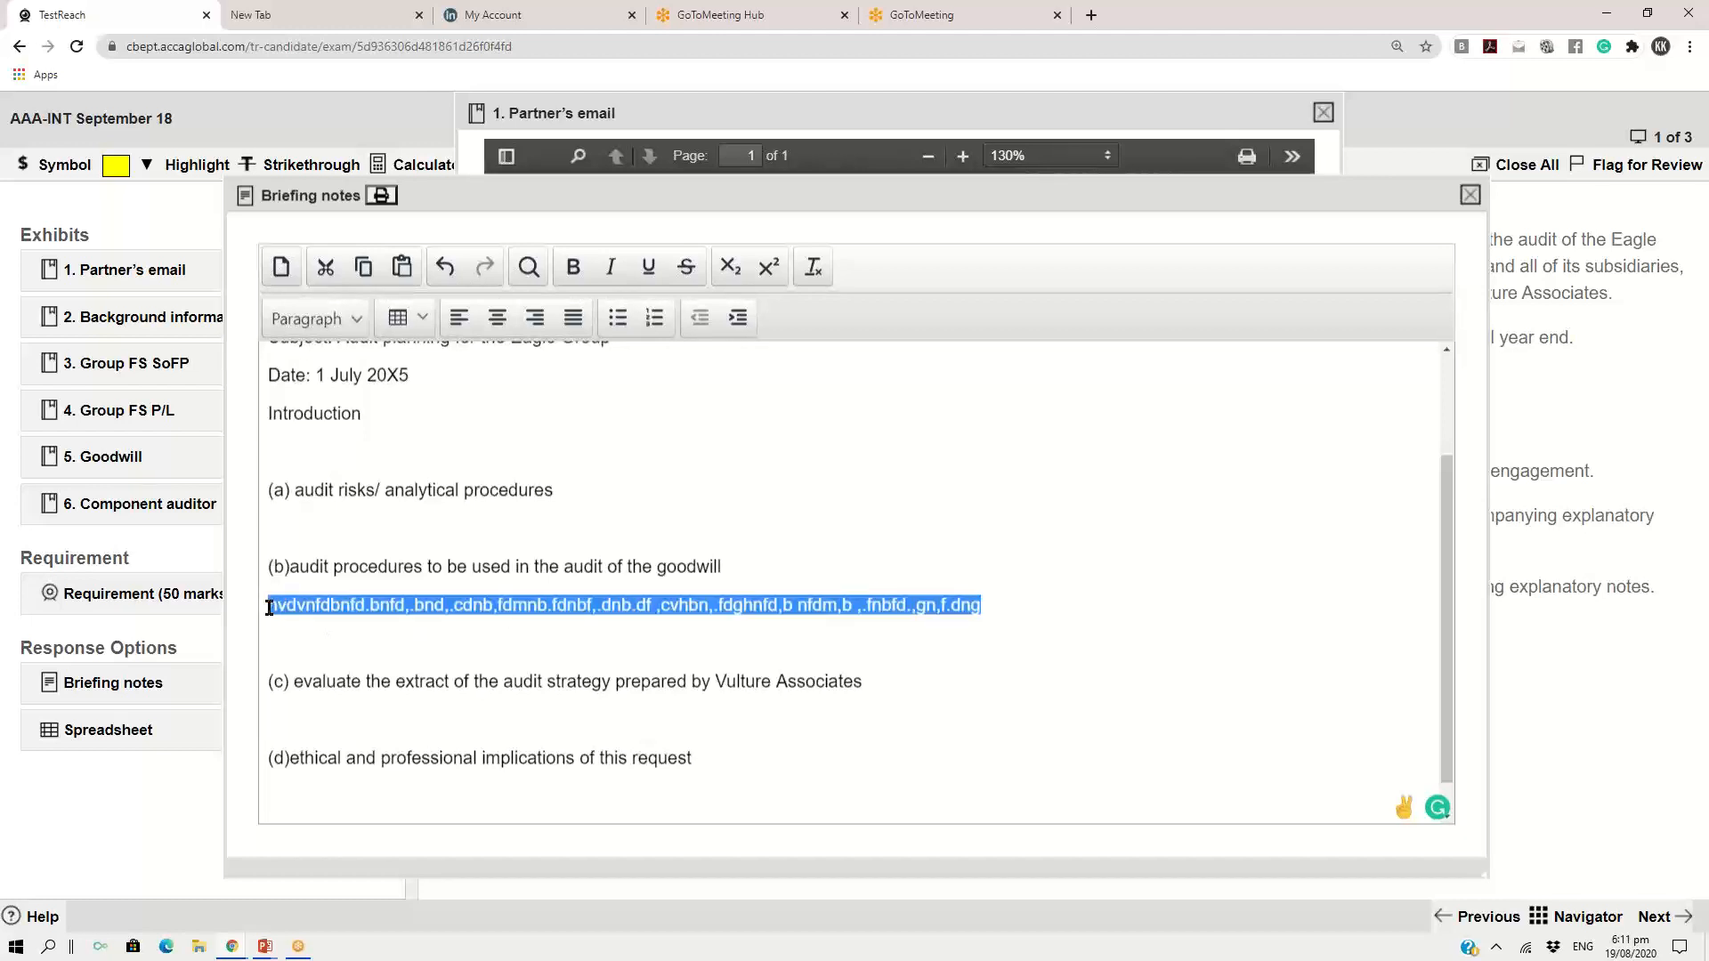
pyautogui.press('BackSpace')
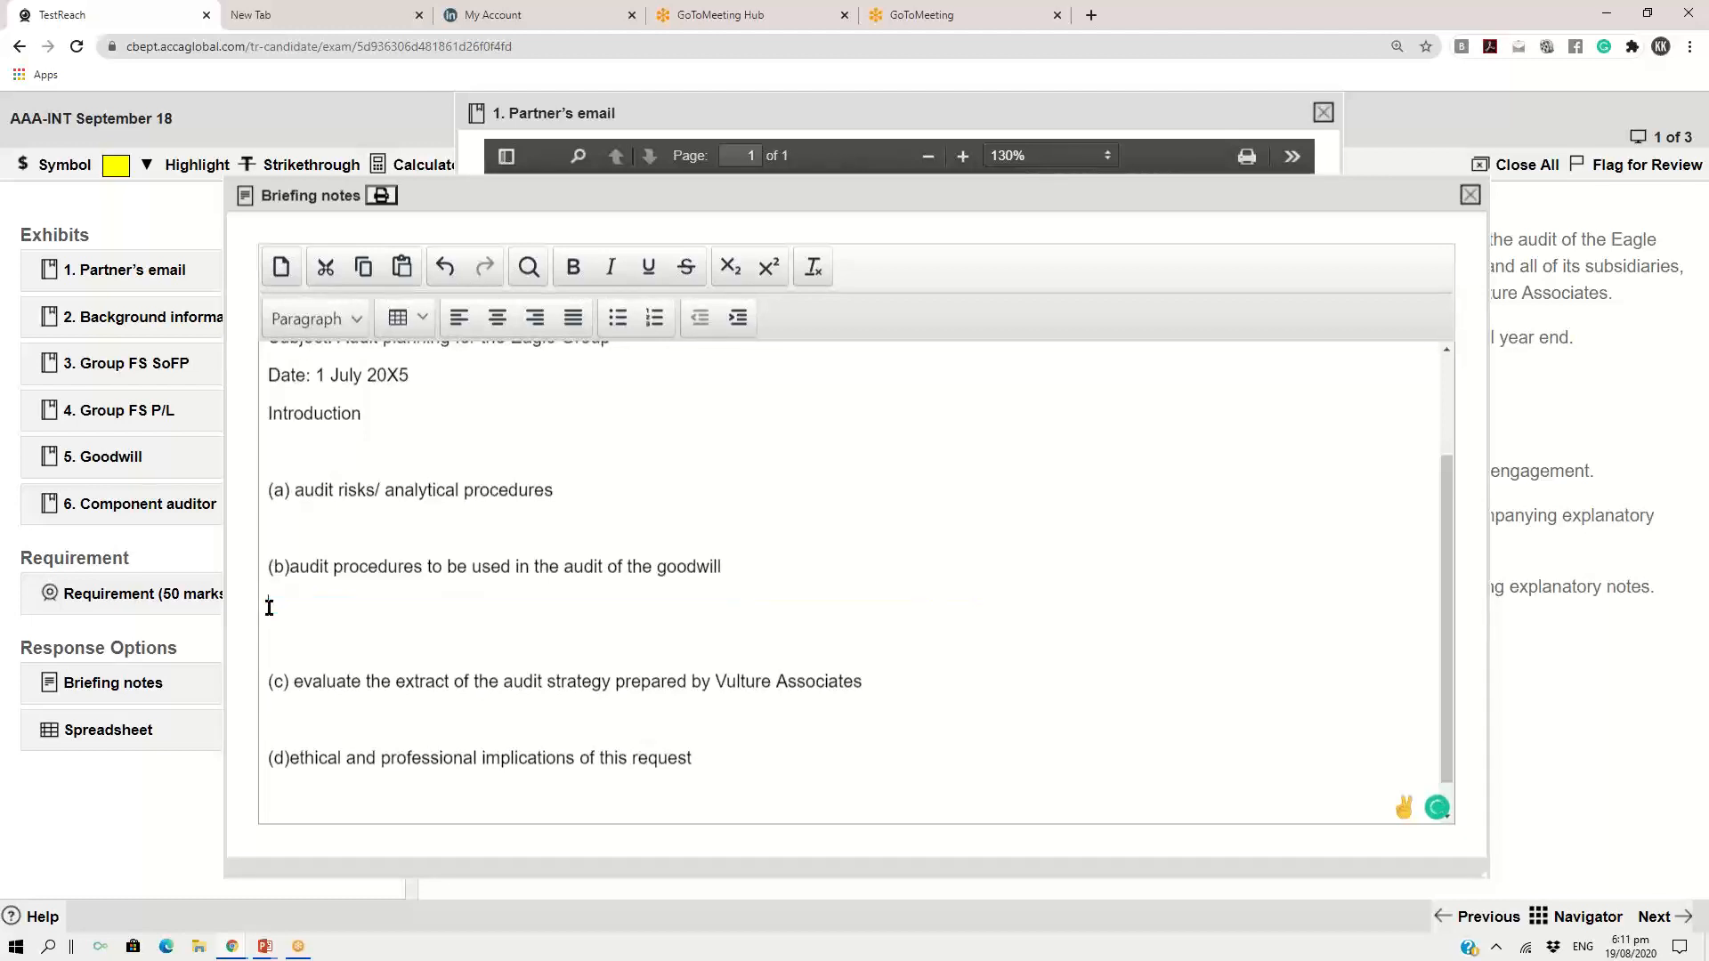
pyautogui.press('BackSpace')
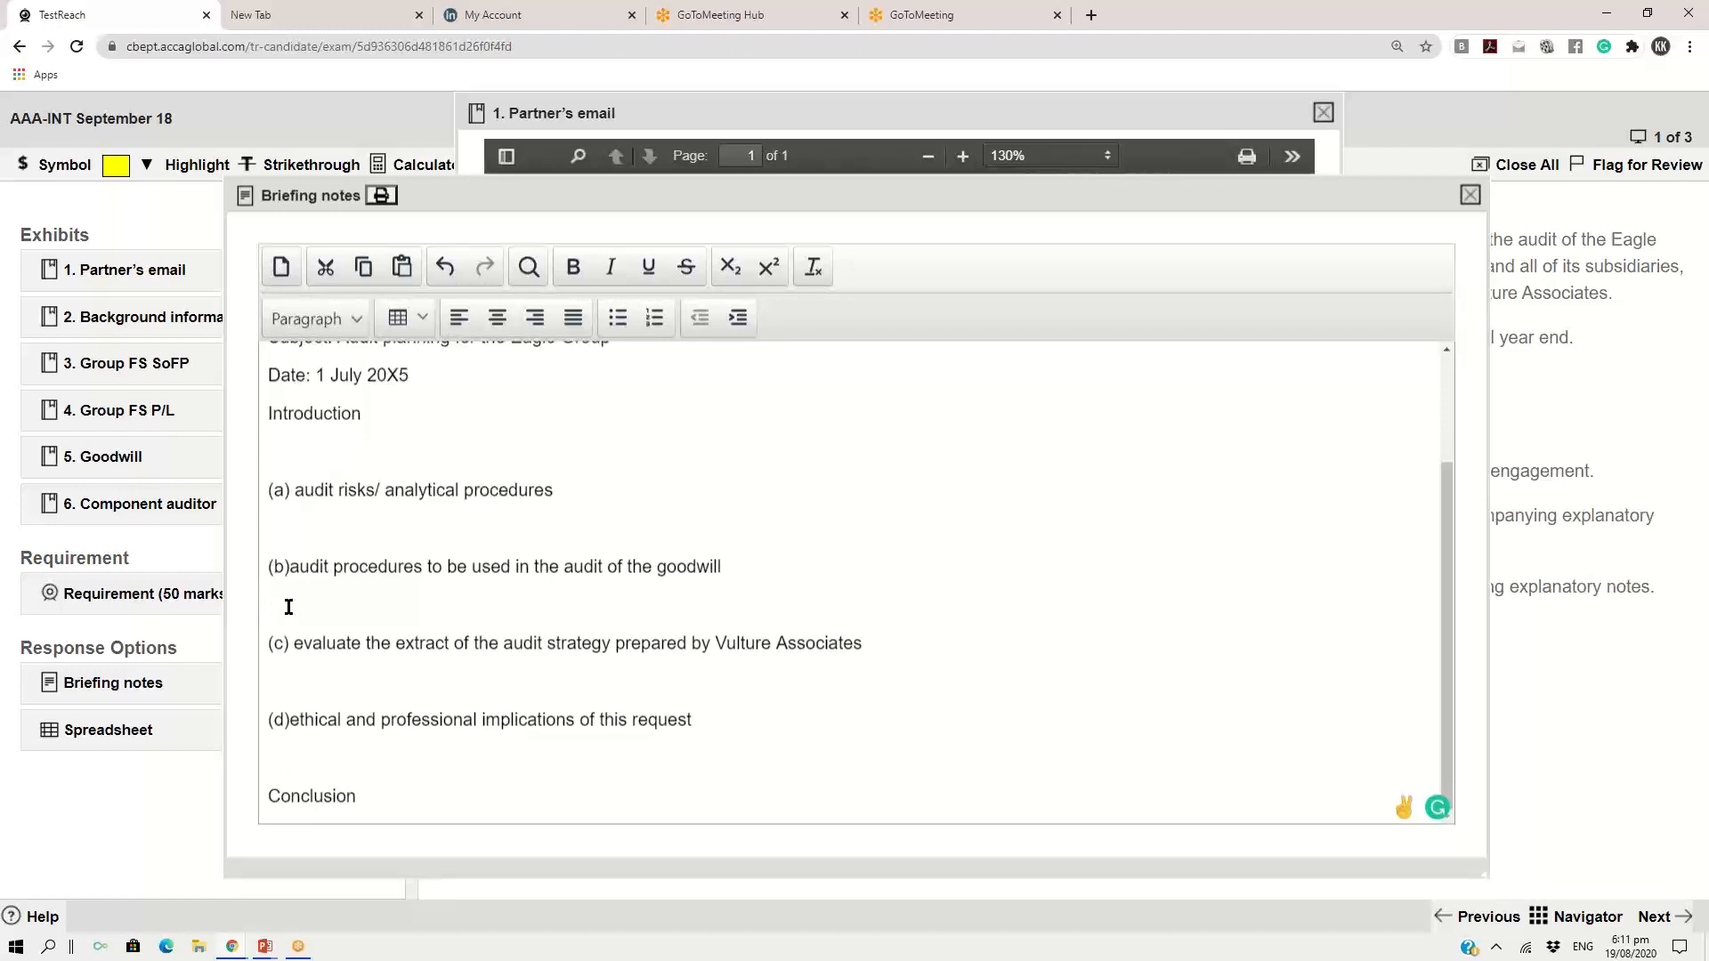
# Move the briefing notes window up over the partner's email
pyautogui.moveTo(547, 194); pyautogui.dragTo(443, 87)
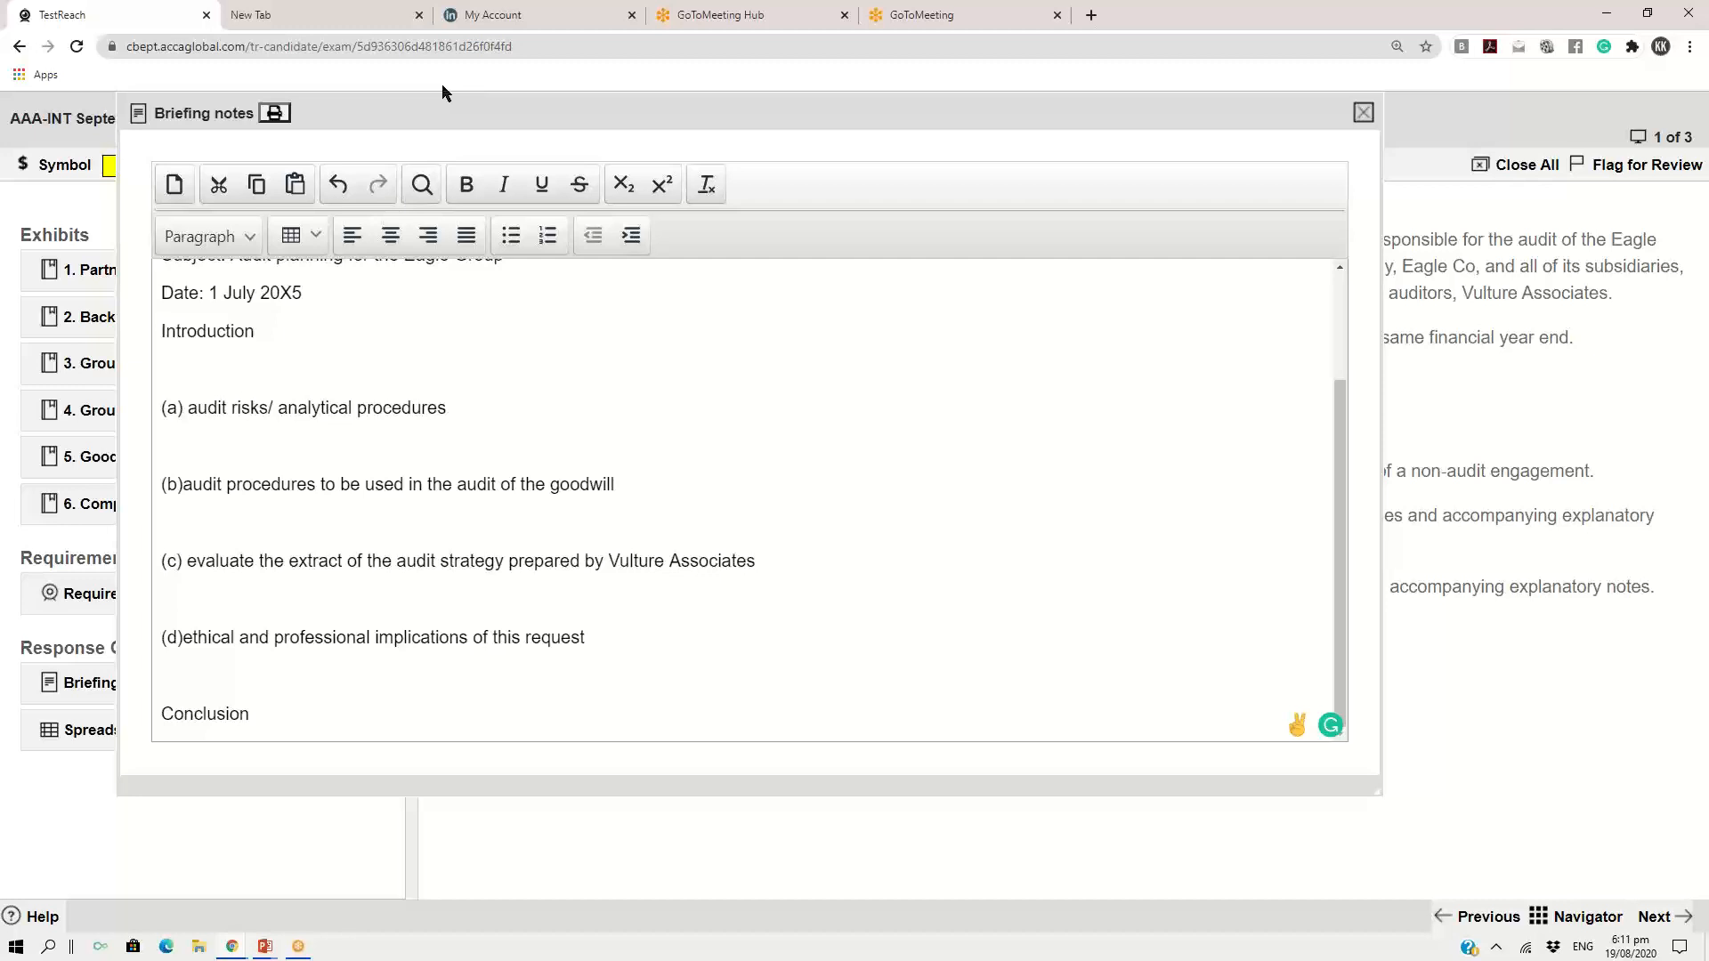
# Close the briefing notes, scroll the partner's email back to its opening lines, and close the email as well
pyautogui.moveTo(866, 119); pyautogui.dragTo(750, 114)
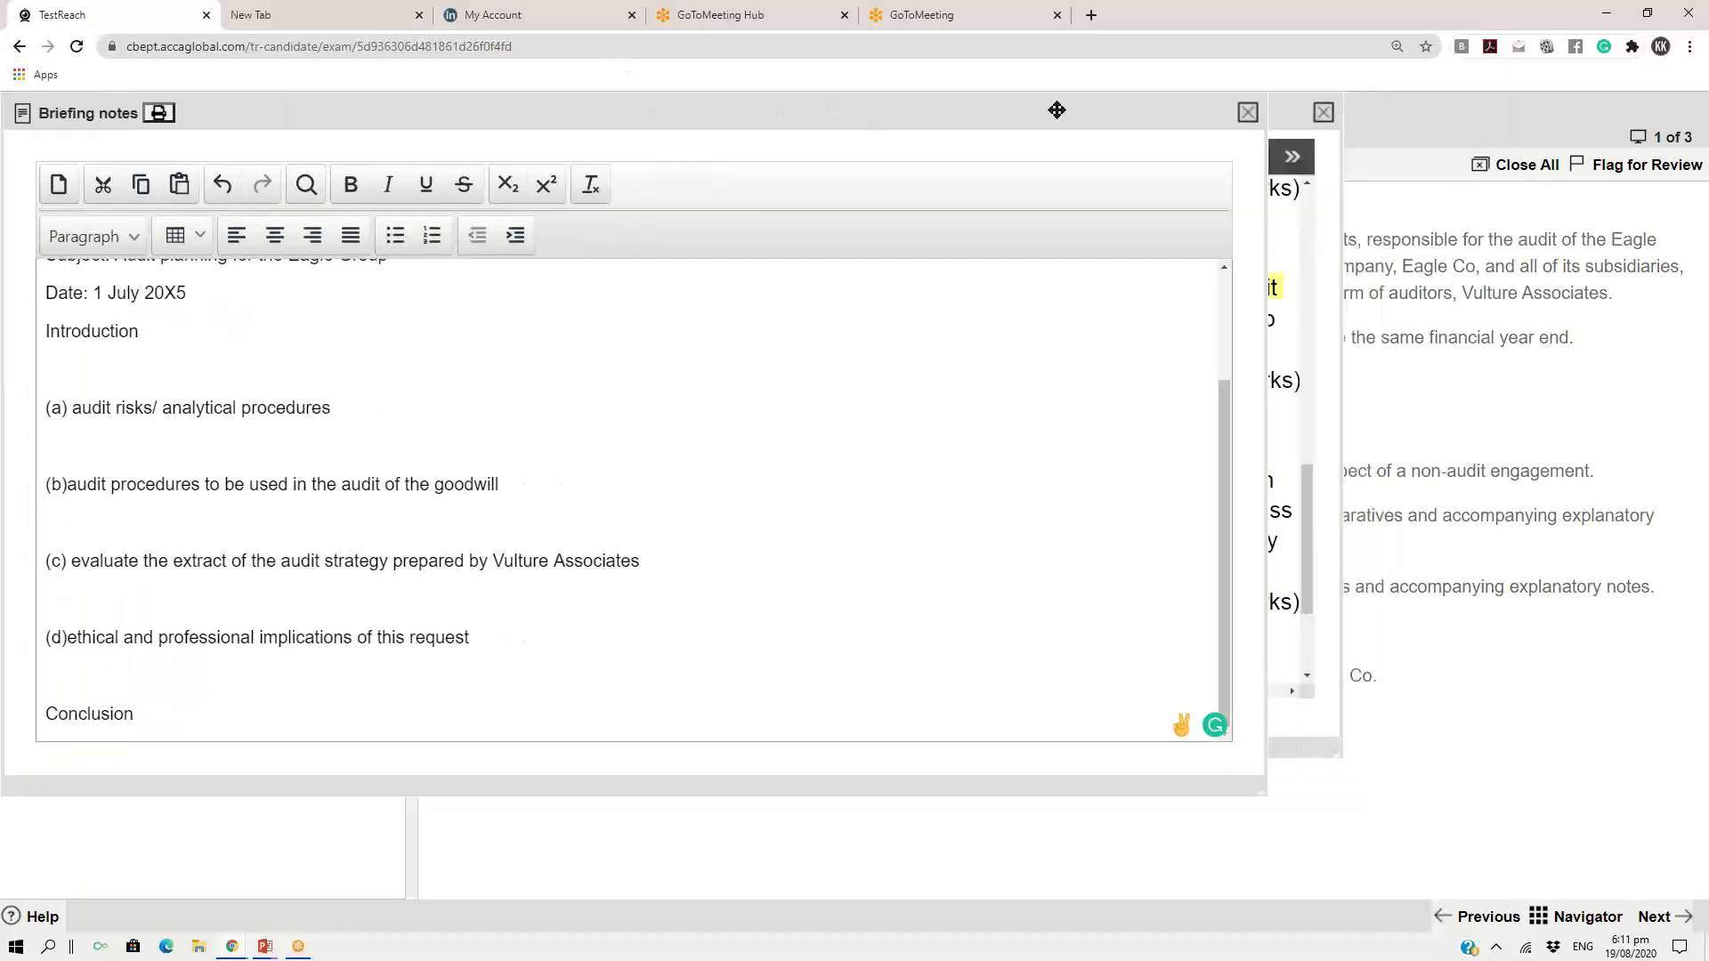
pyautogui.click(1248, 114)
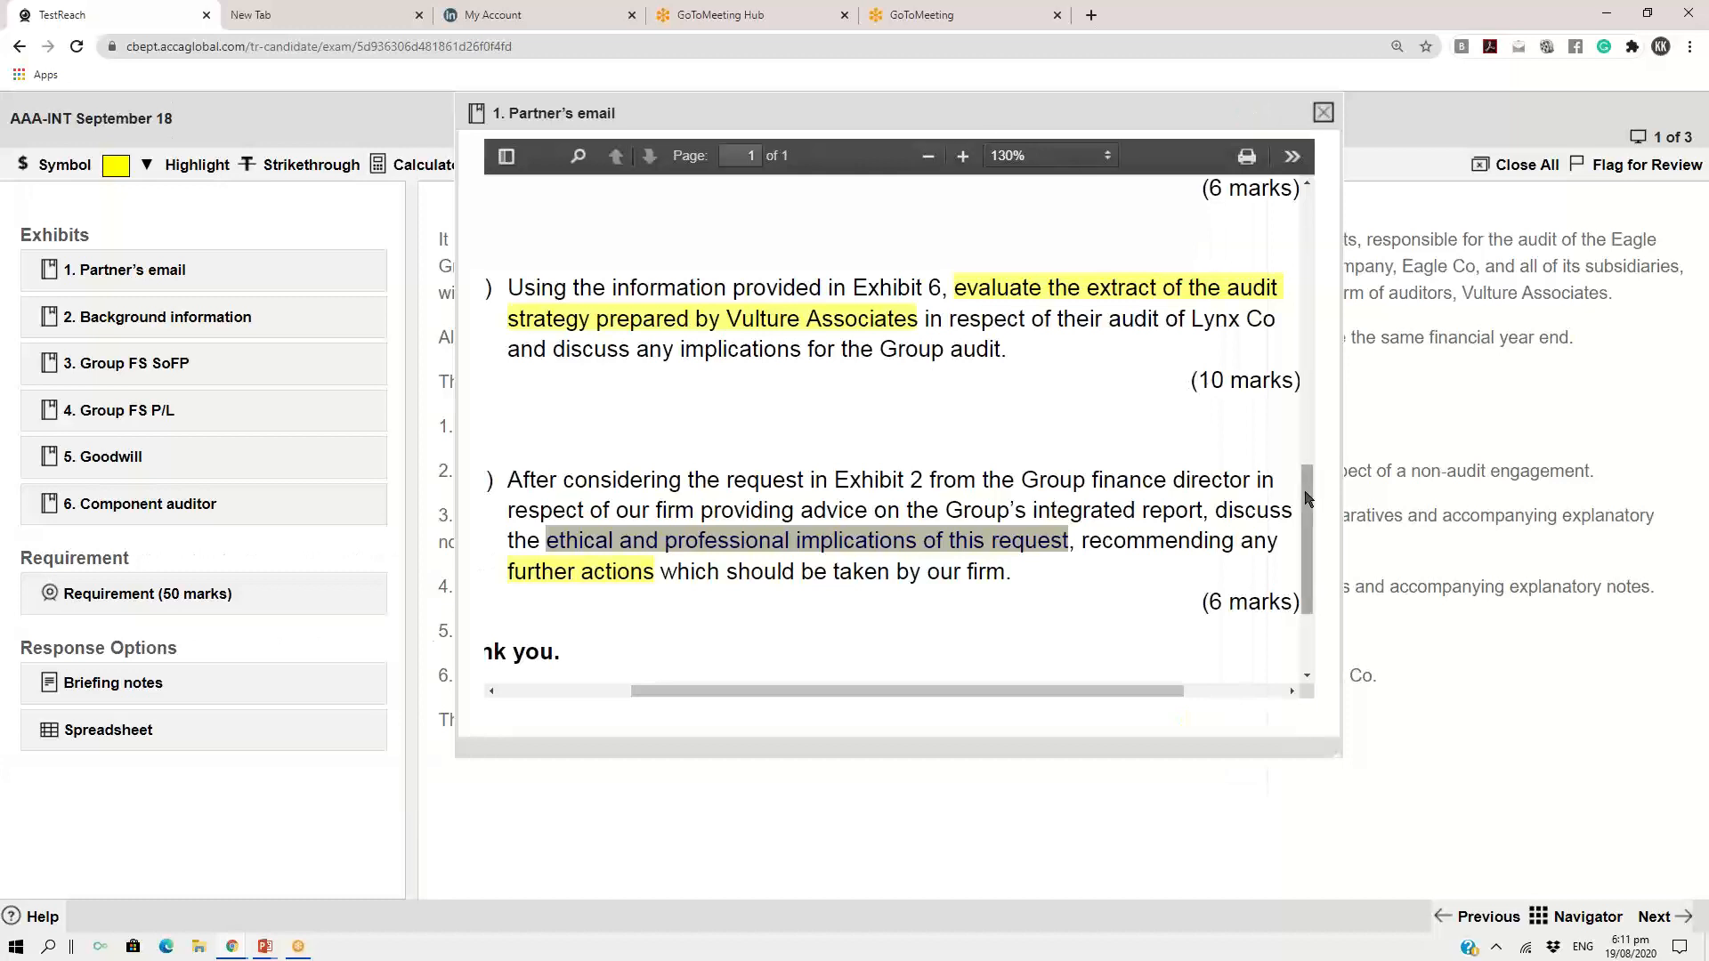
pyautogui.moveTo(1307, 499); pyautogui.dragTo(1281, 265)
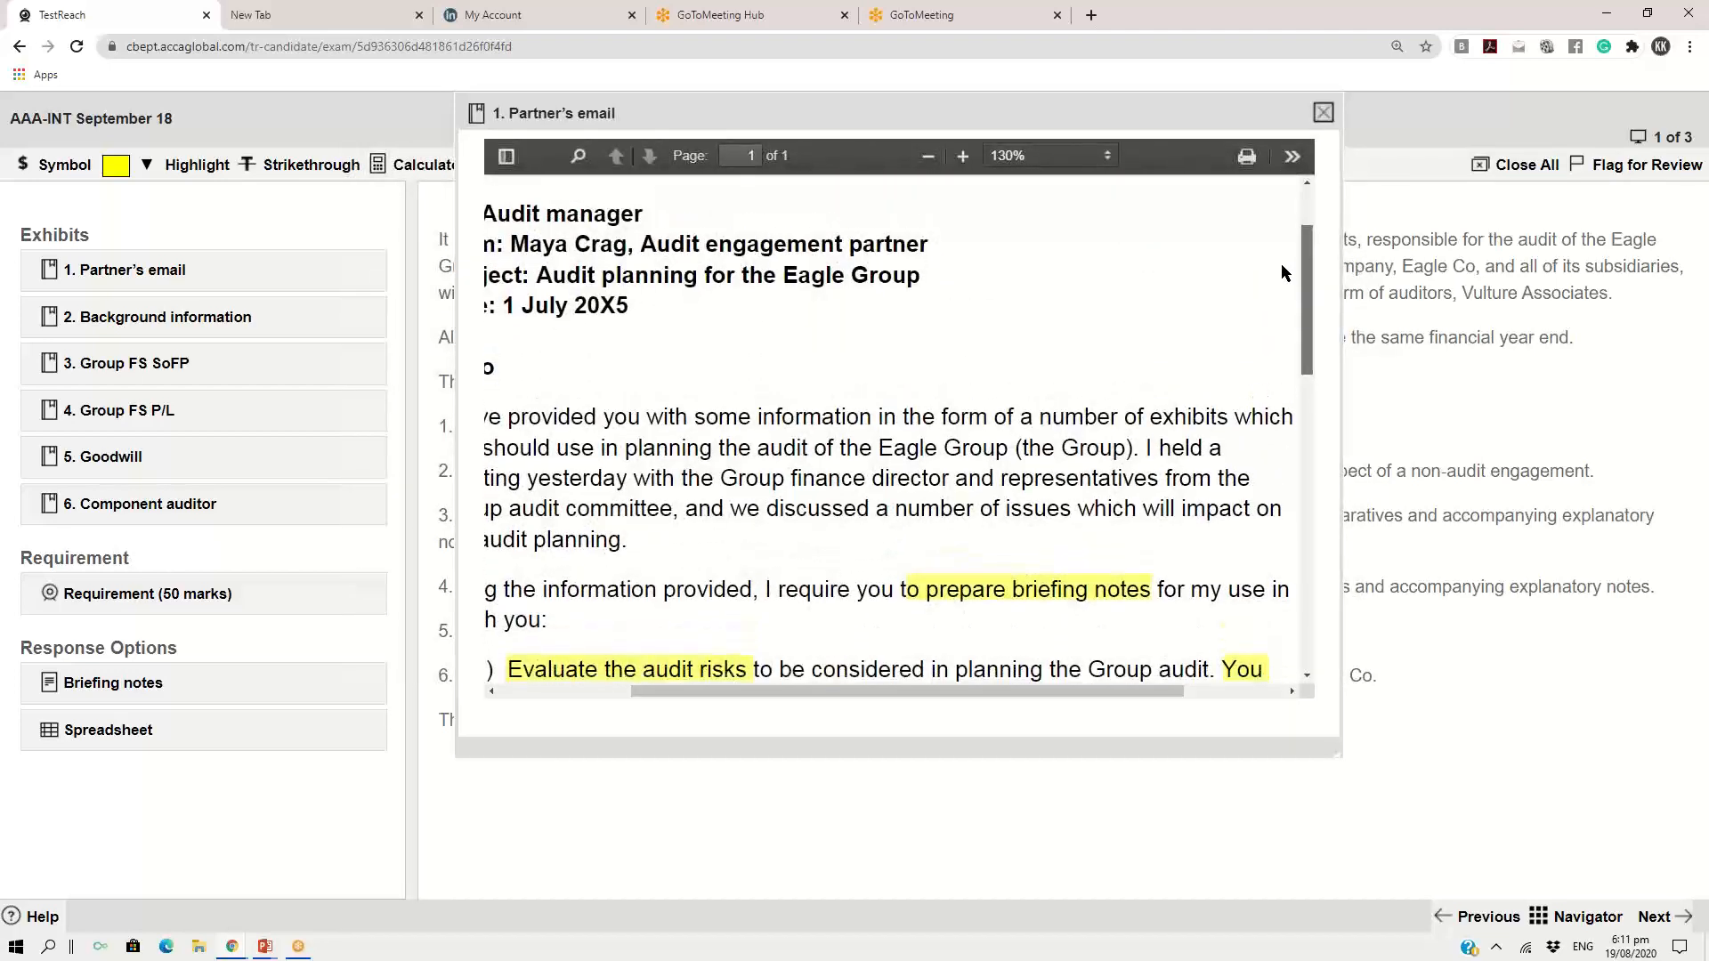
pyautogui.click(1324, 113)
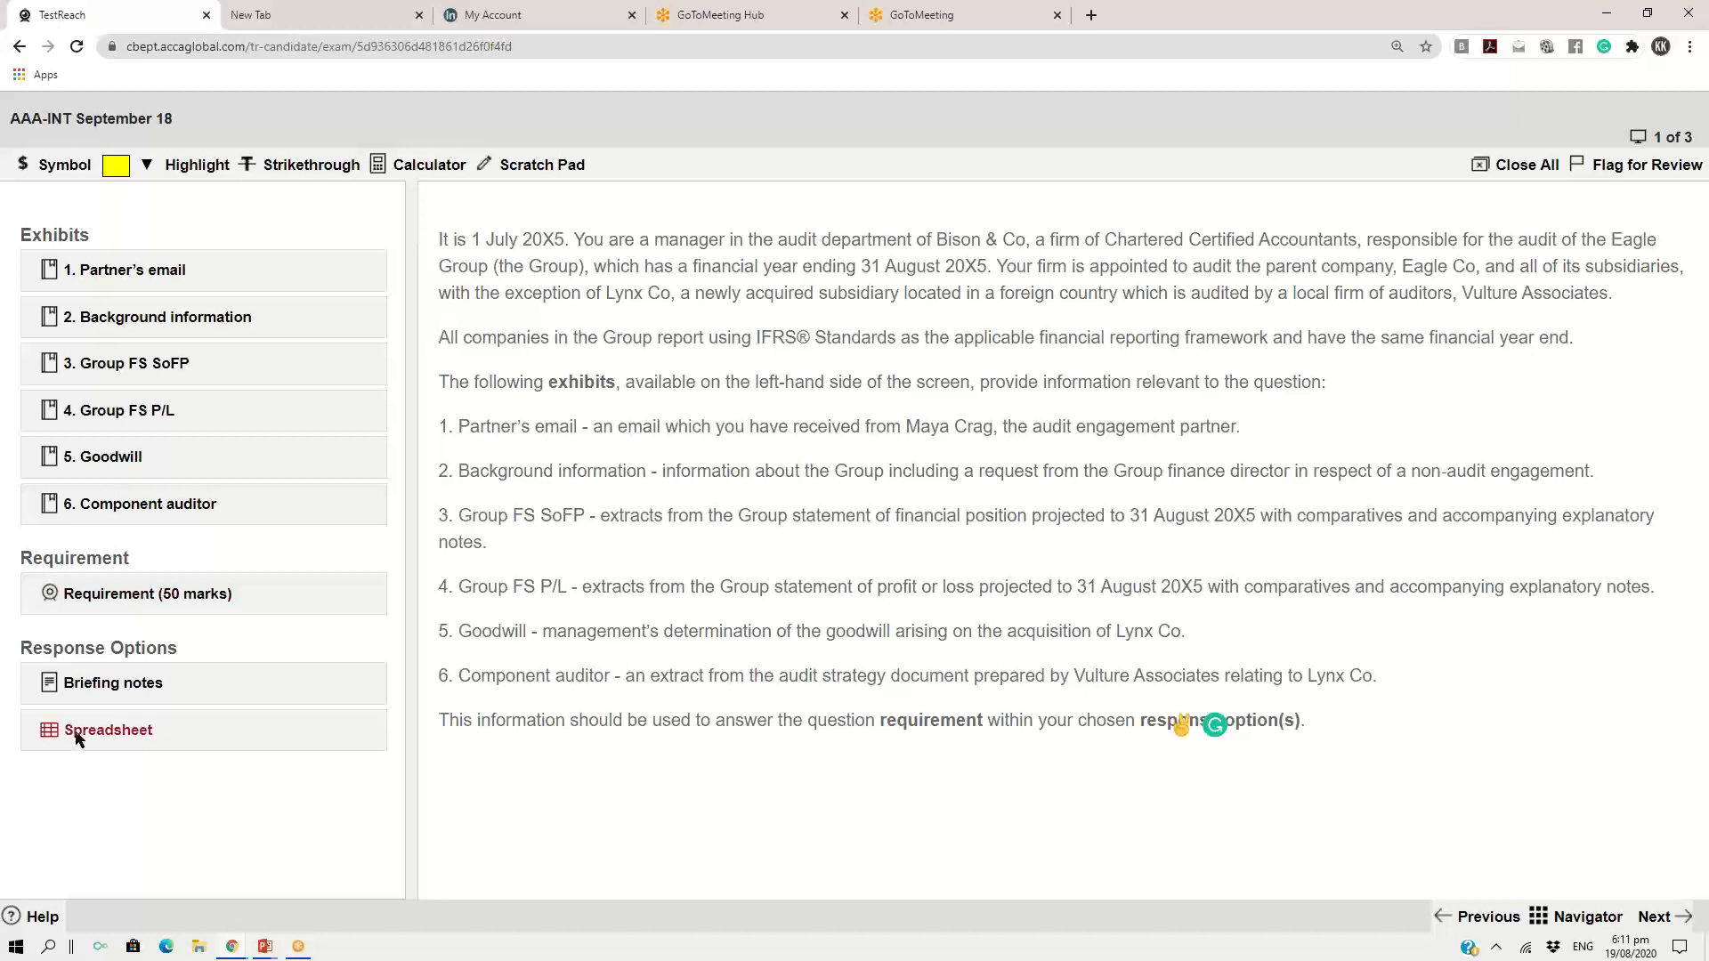
# Open the spreadsheet response option and move its window up over the question introduction
pyautogui.doubleClick(128, 737)
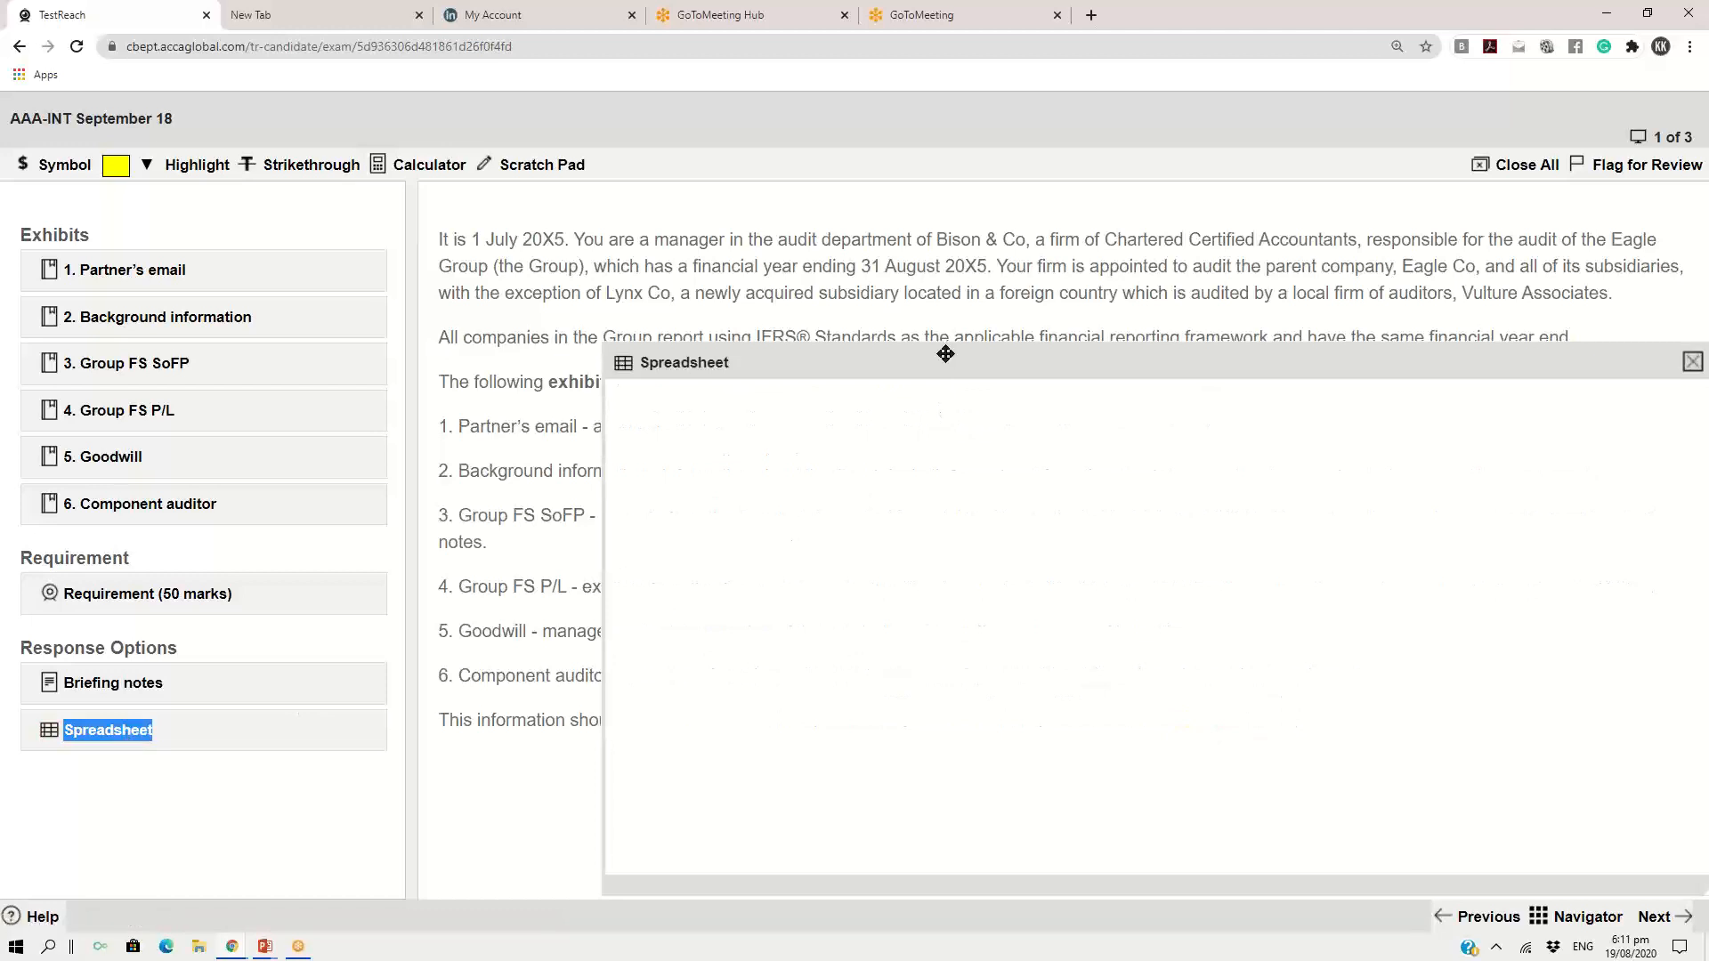
pyautogui.moveTo(944, 354); pyautogui.dragTo(824, 120)
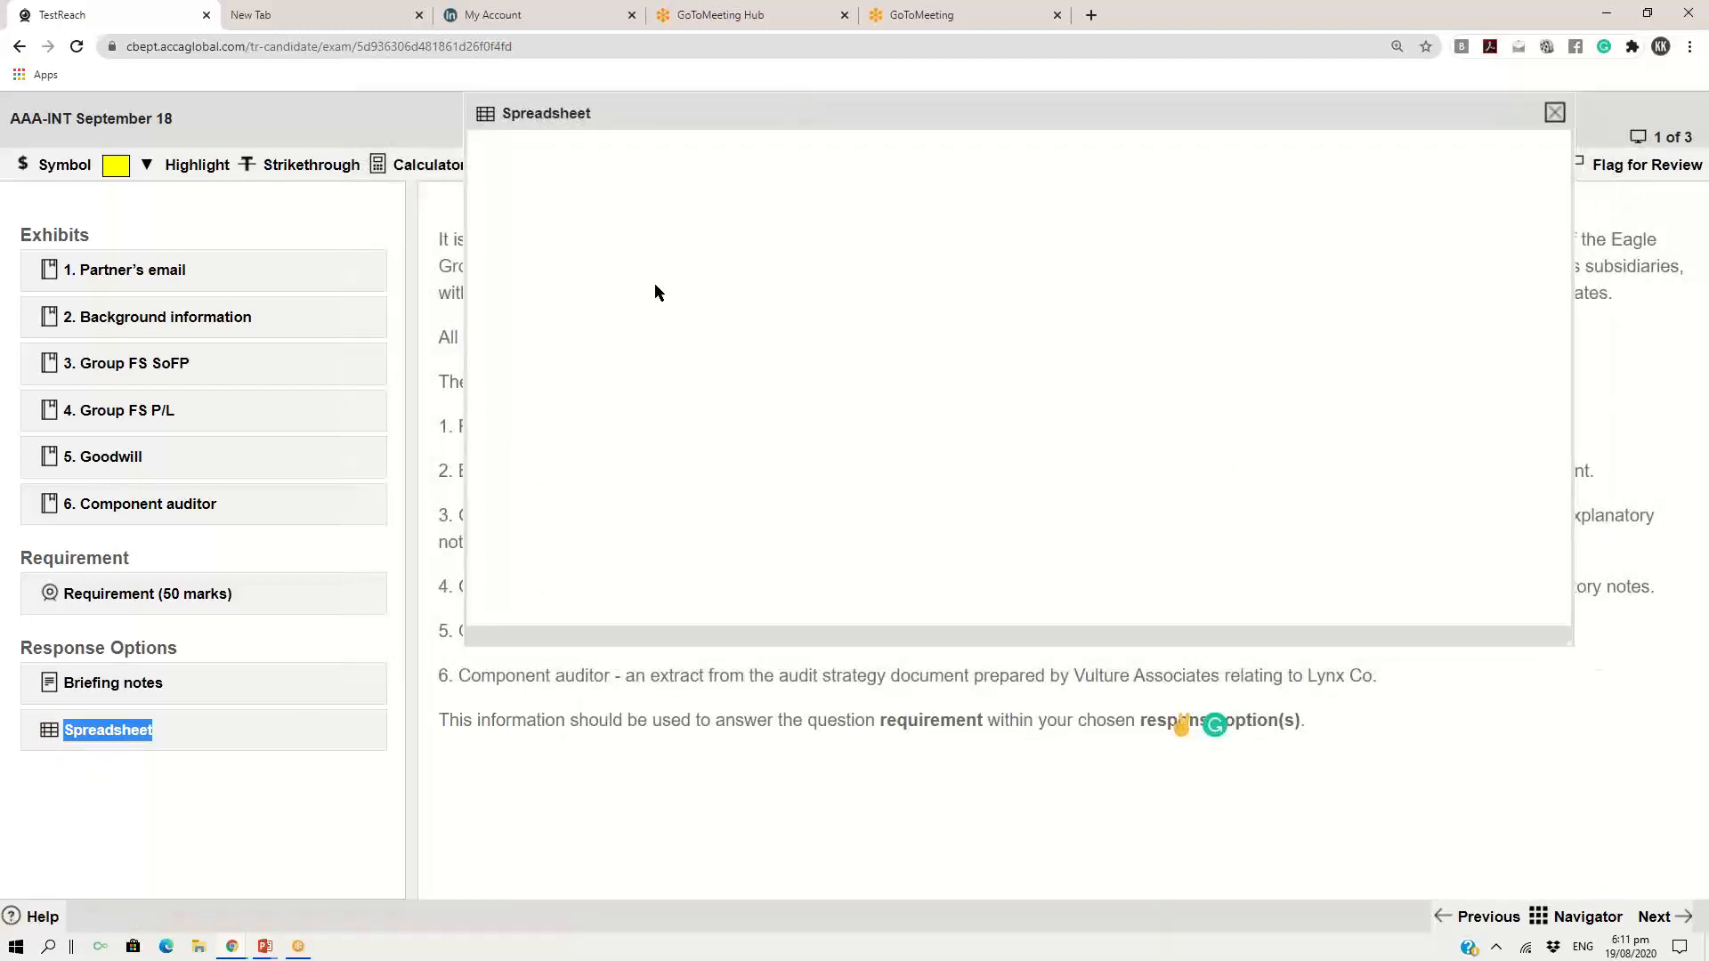
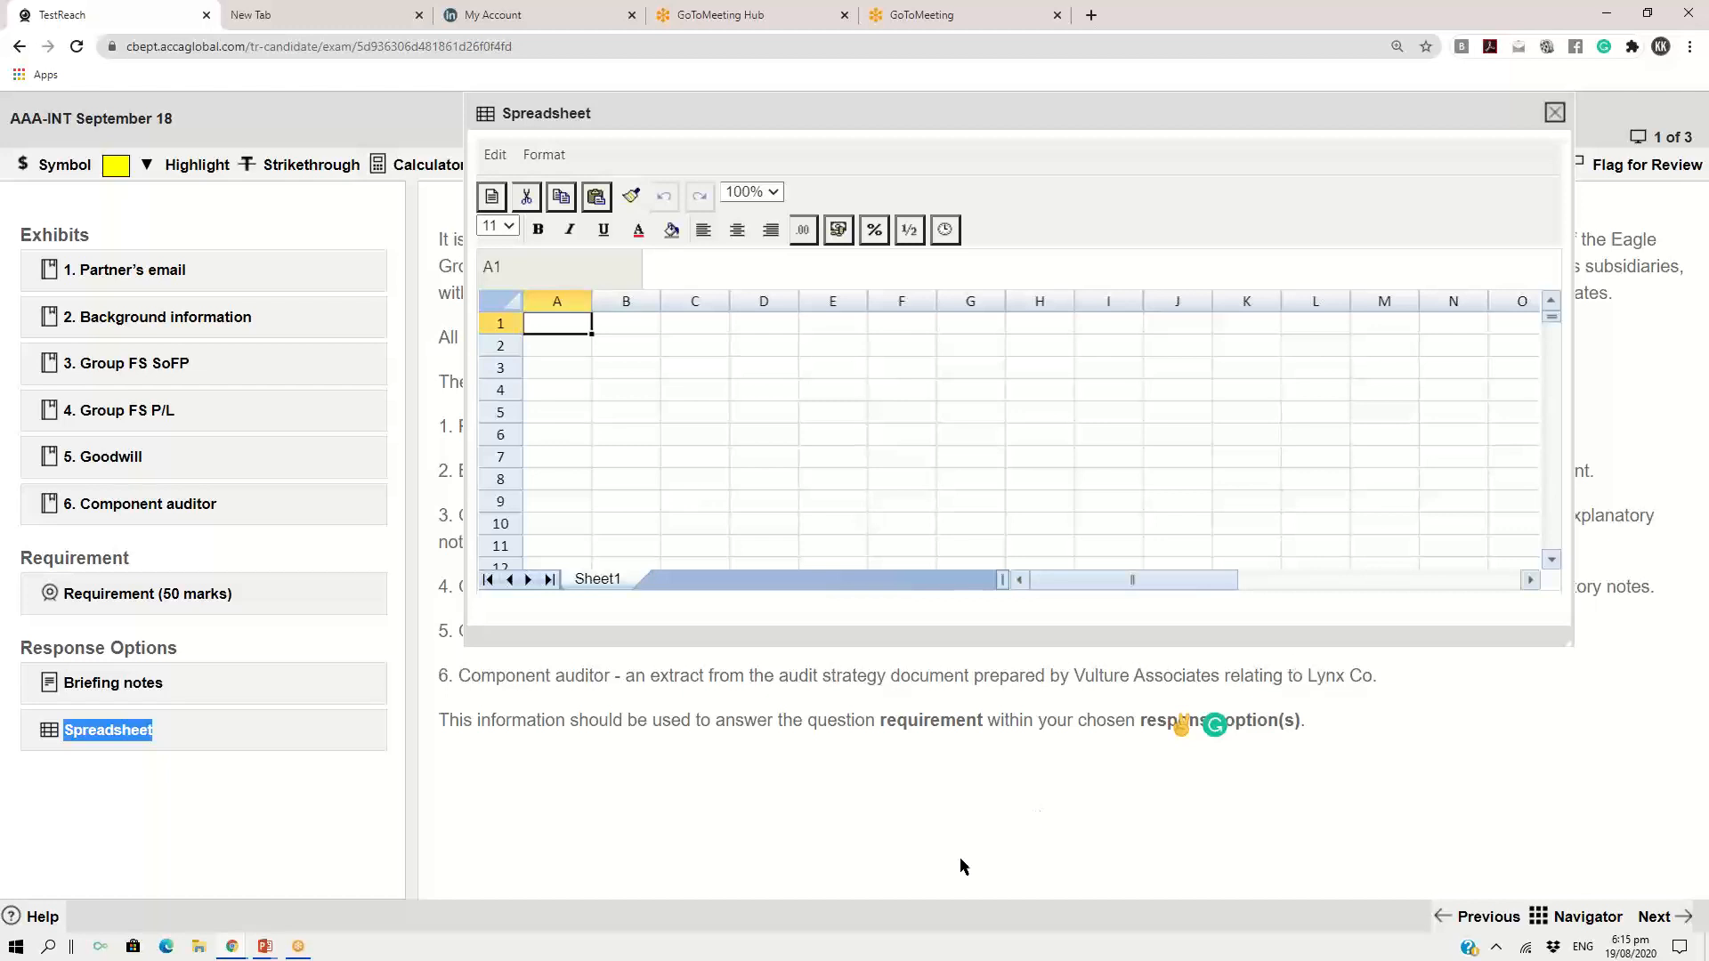
# Open the calculator, closing the spreadsheet and resetting the browser zoom to bring the calculator fully into view over the question introduction
pyautogui.click(396, 166)
pyautogui.moveTo(1266, 113); pyautogui.dragTo(833, 301)
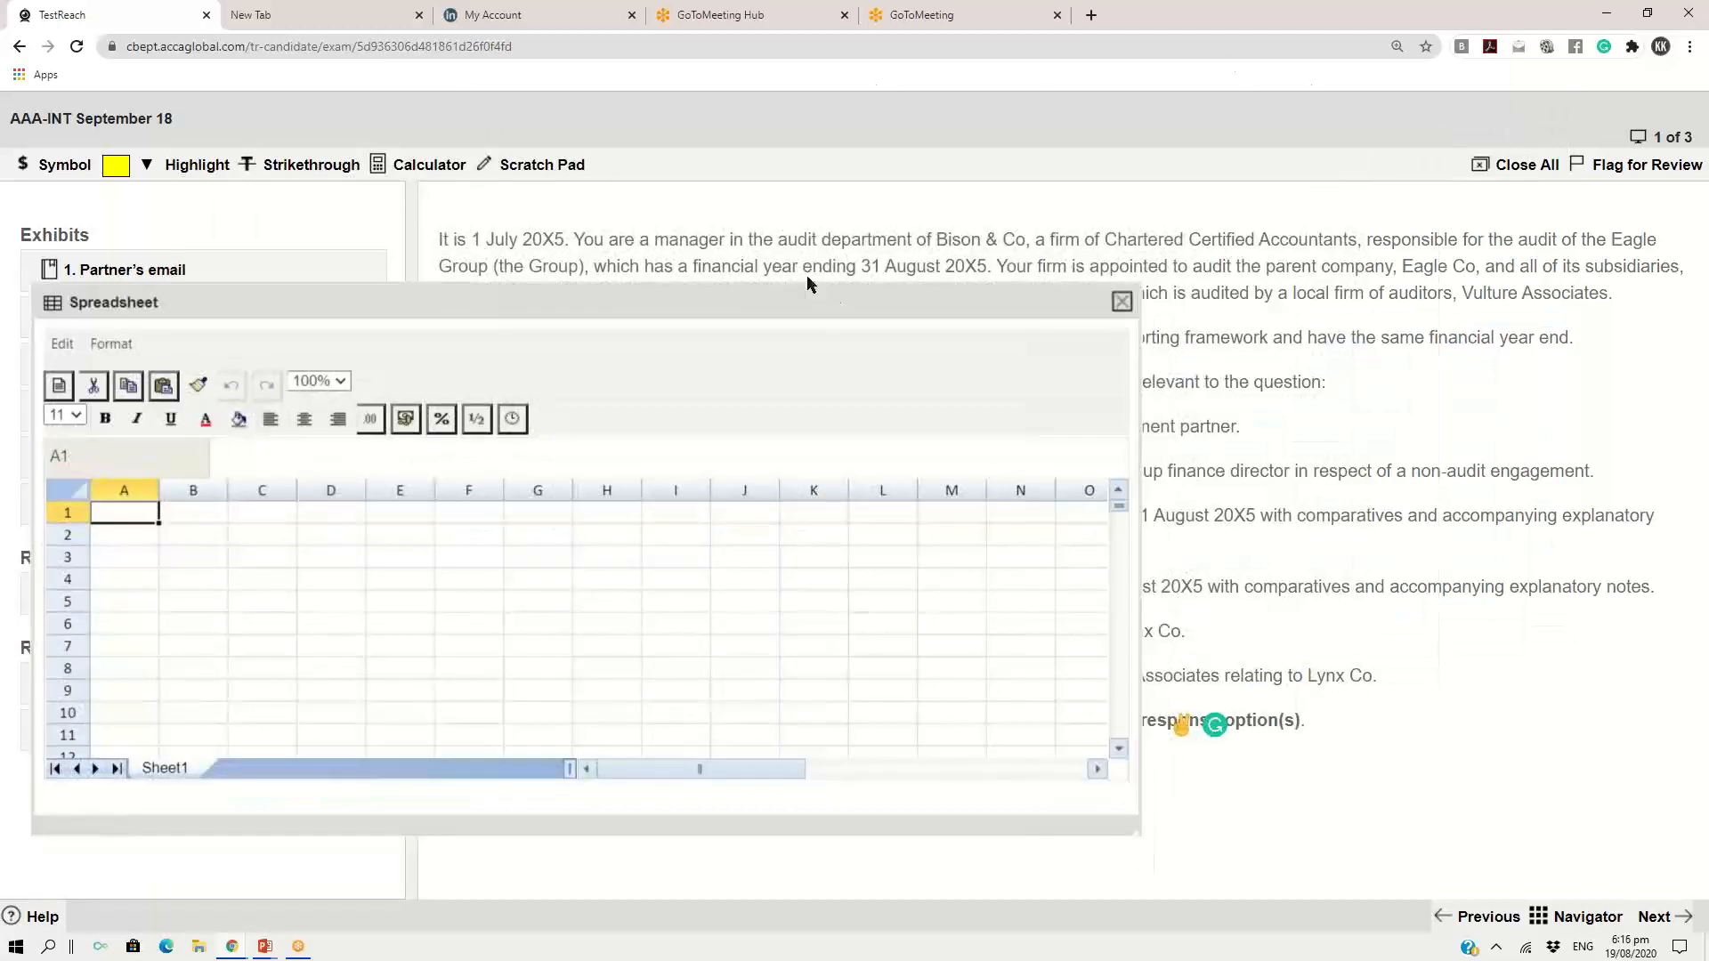
pyautogui.click(429, 167)
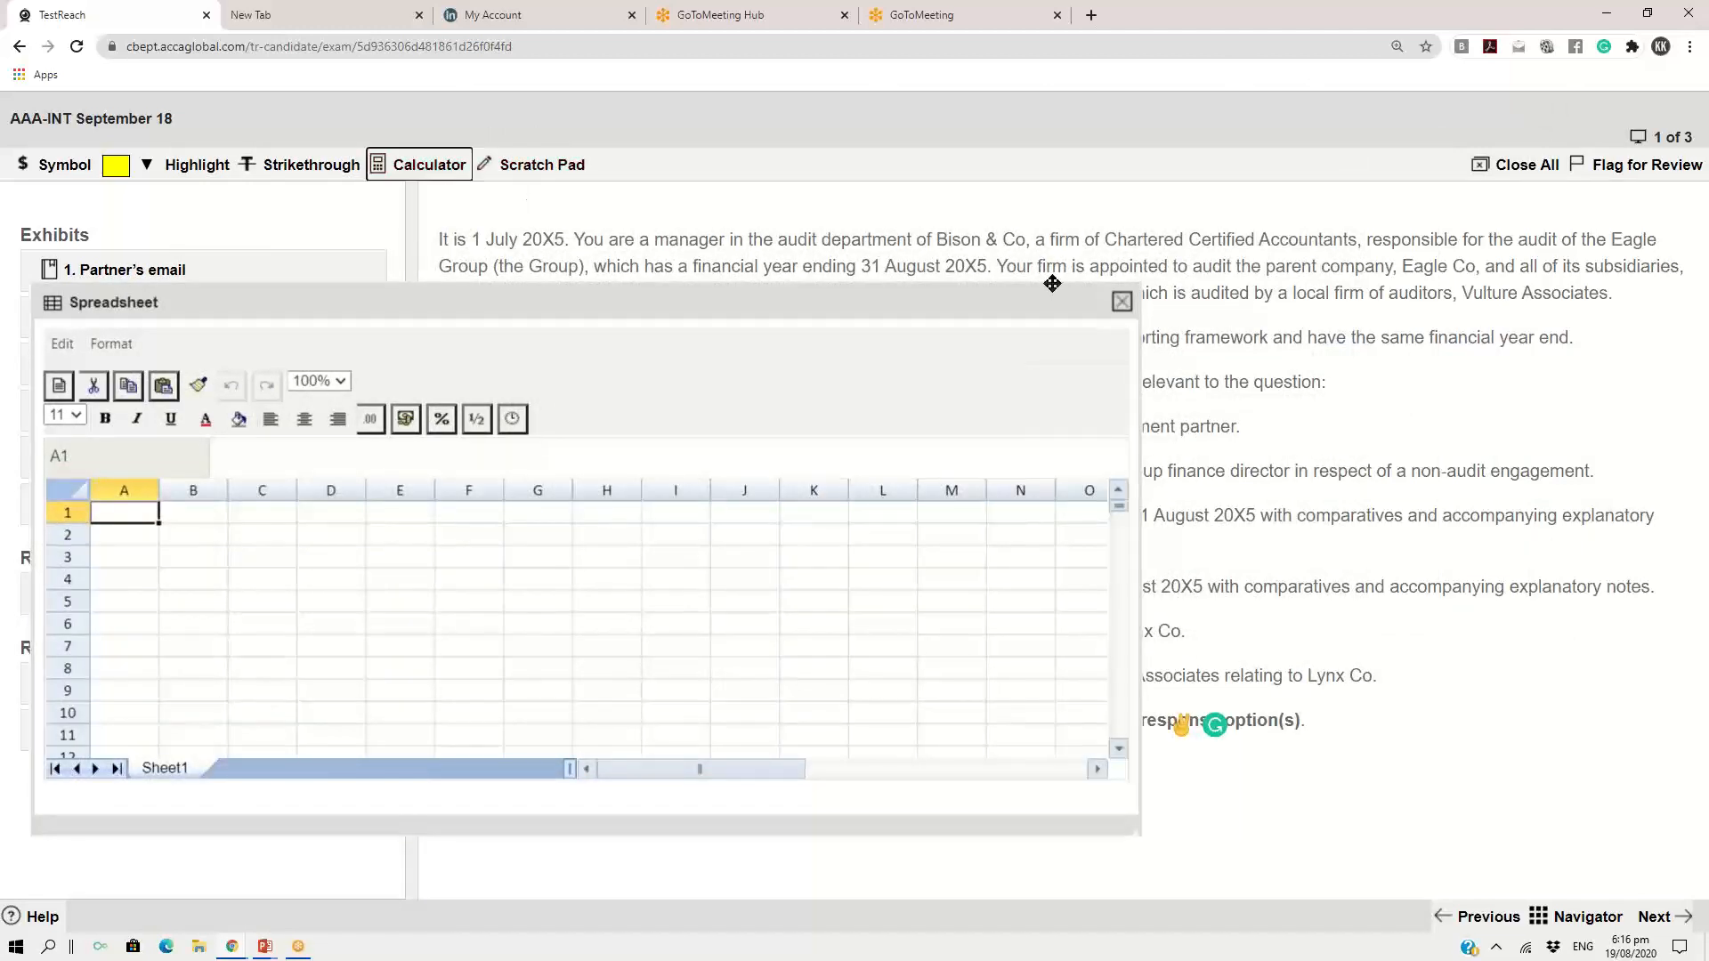
pyautogui.click(1121, 302)
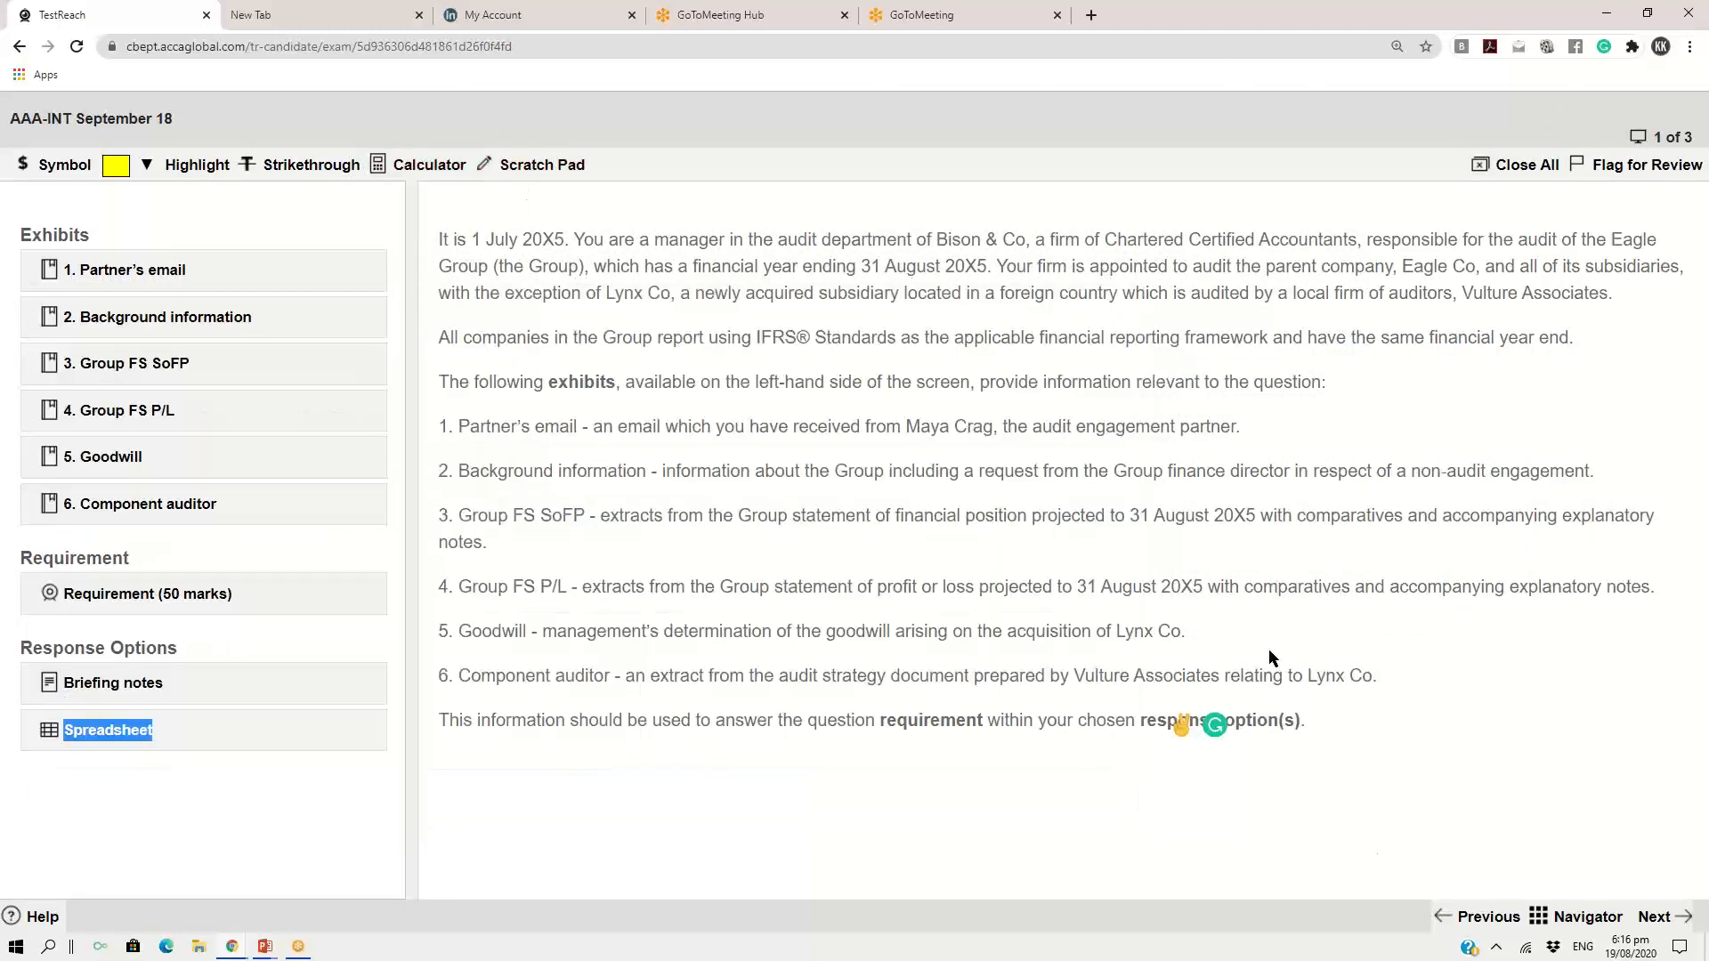
pyautogui.moveTo(1182, 723)
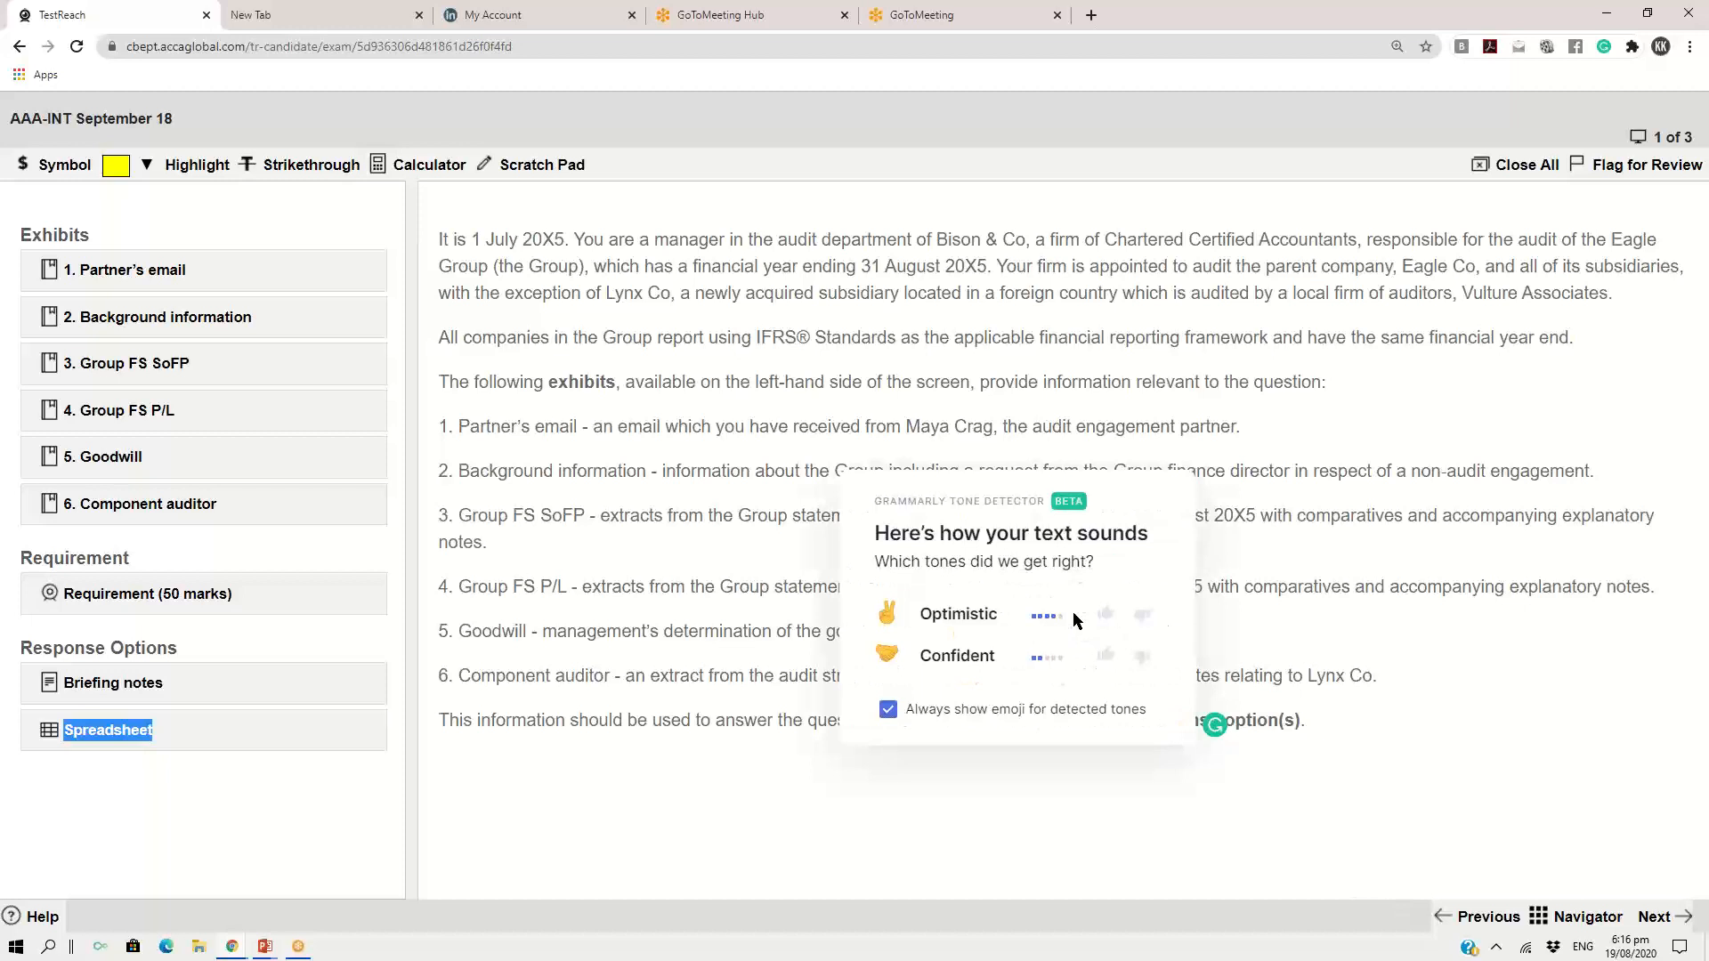
pyautogui.hotkey('ctrl', '0')
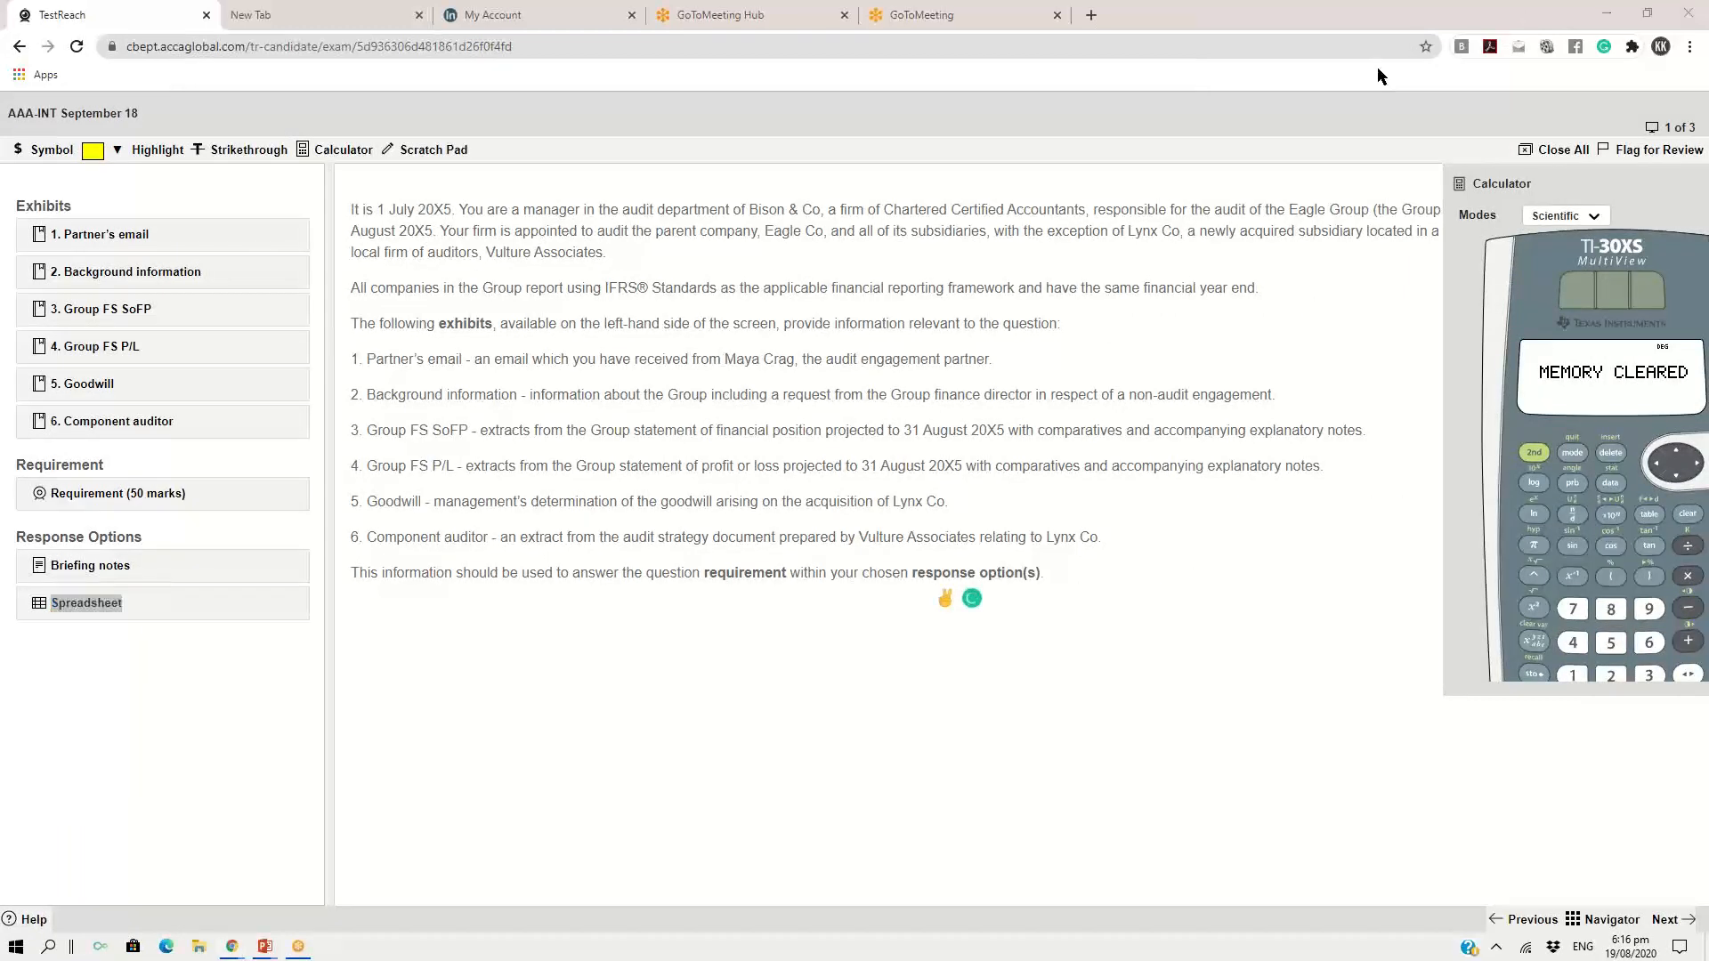
pyautogui.moveTo(1593, 176); pyautogui.dragTo(906, 113)
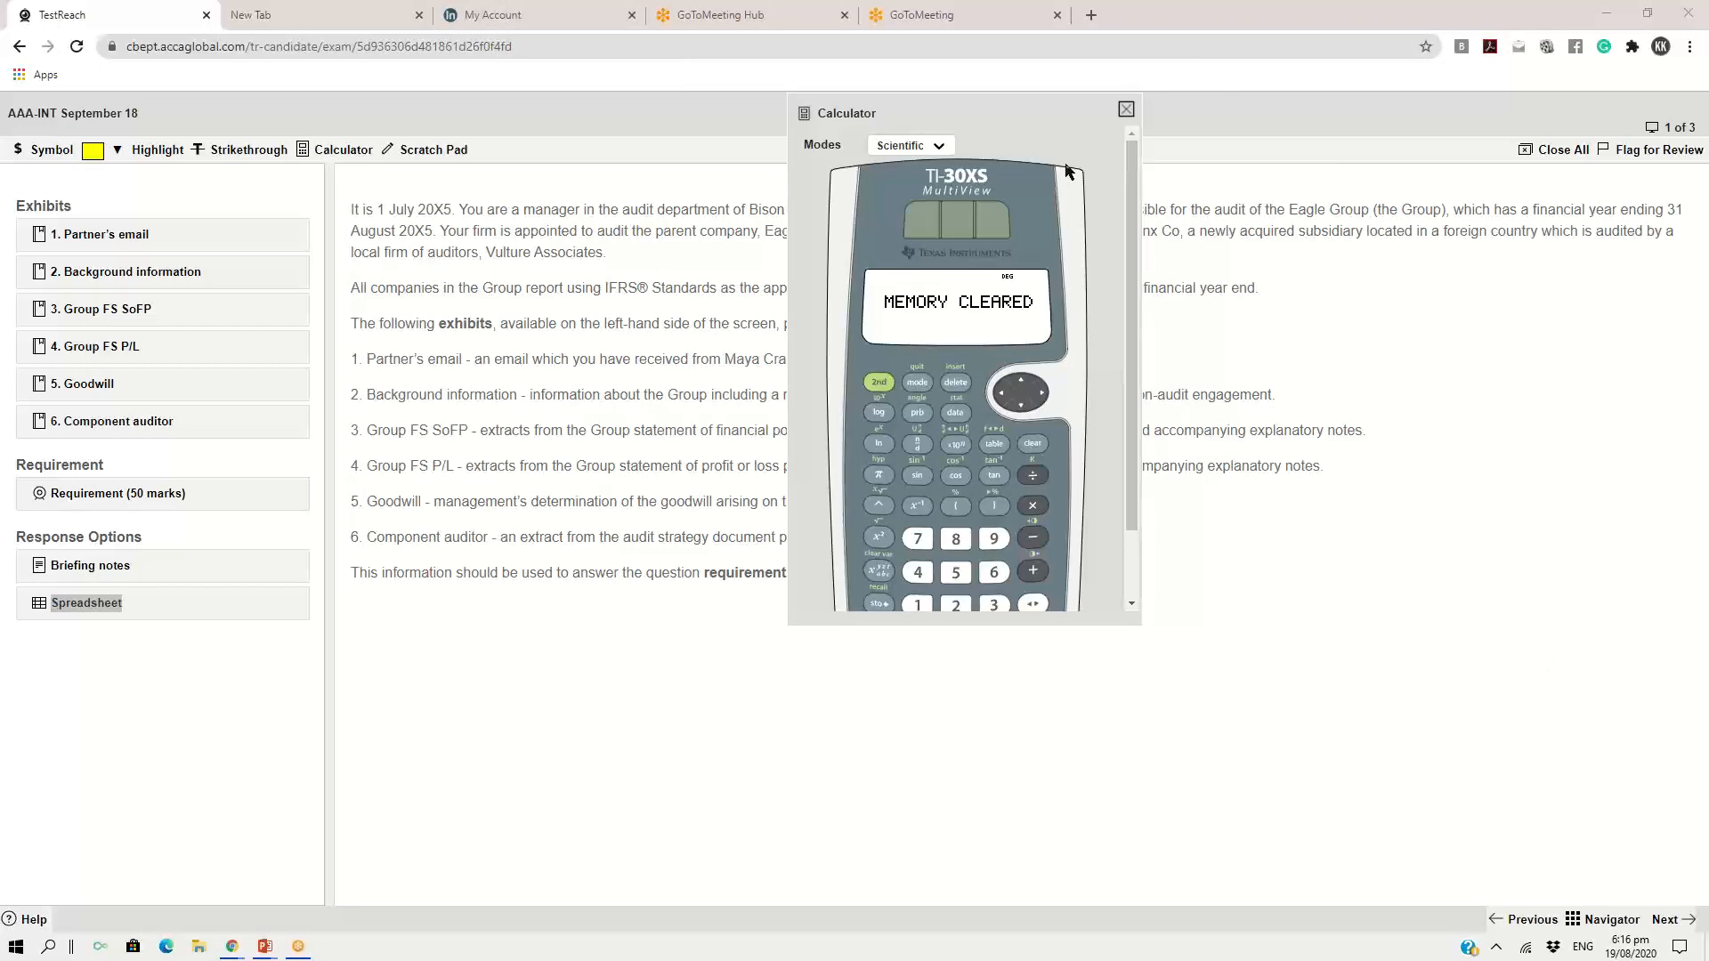
# Switch the calculator to Standard mode, and close it
pyautogui.click(930, 150)
pyautogui.click(907, 180)
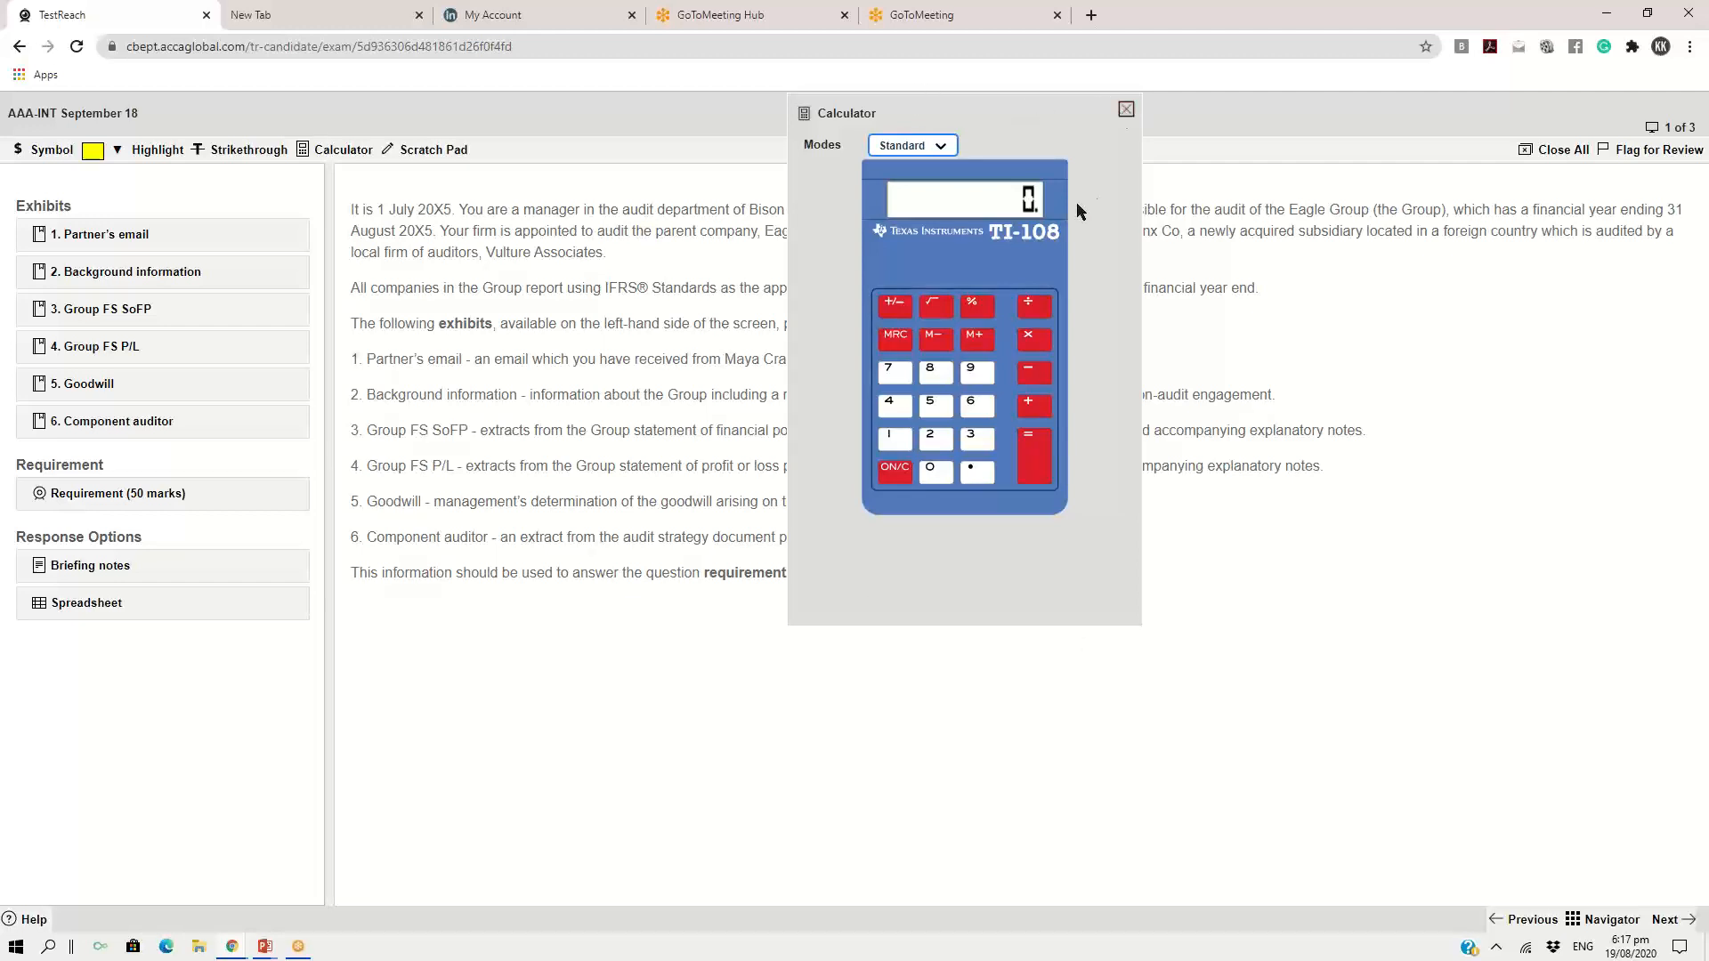
pyautogui.moveTo(994, 109); pyautogui.dragTo(947, 215)
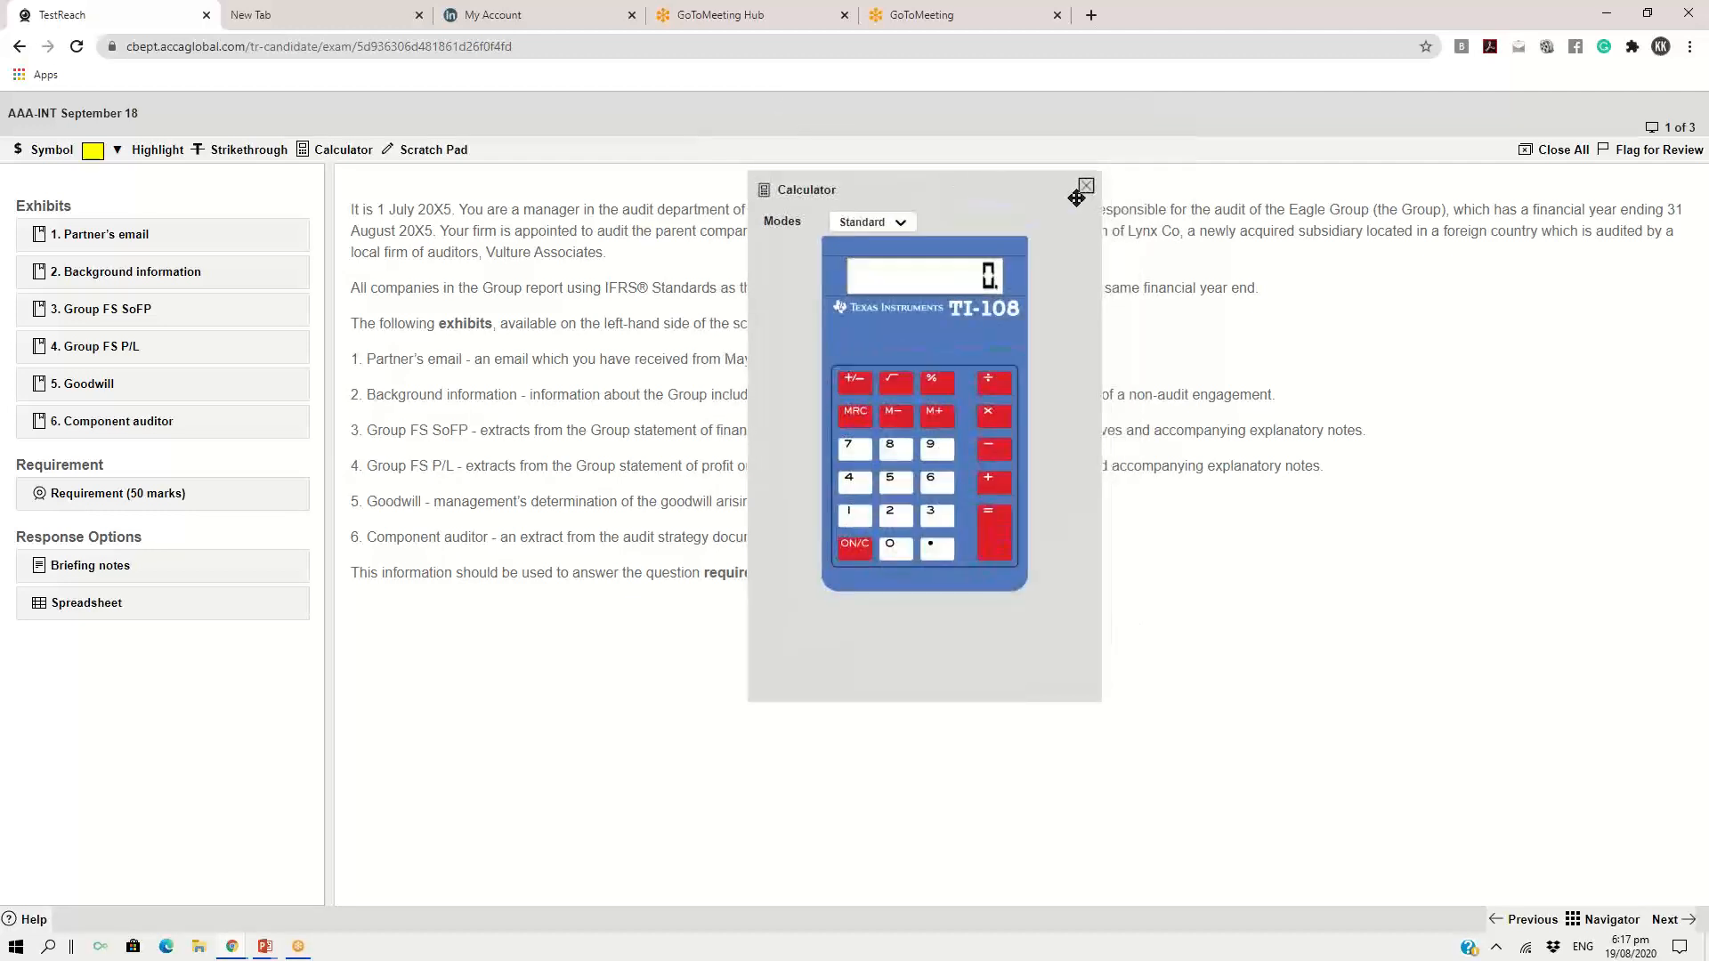
pyautogui.click(1086, 188)
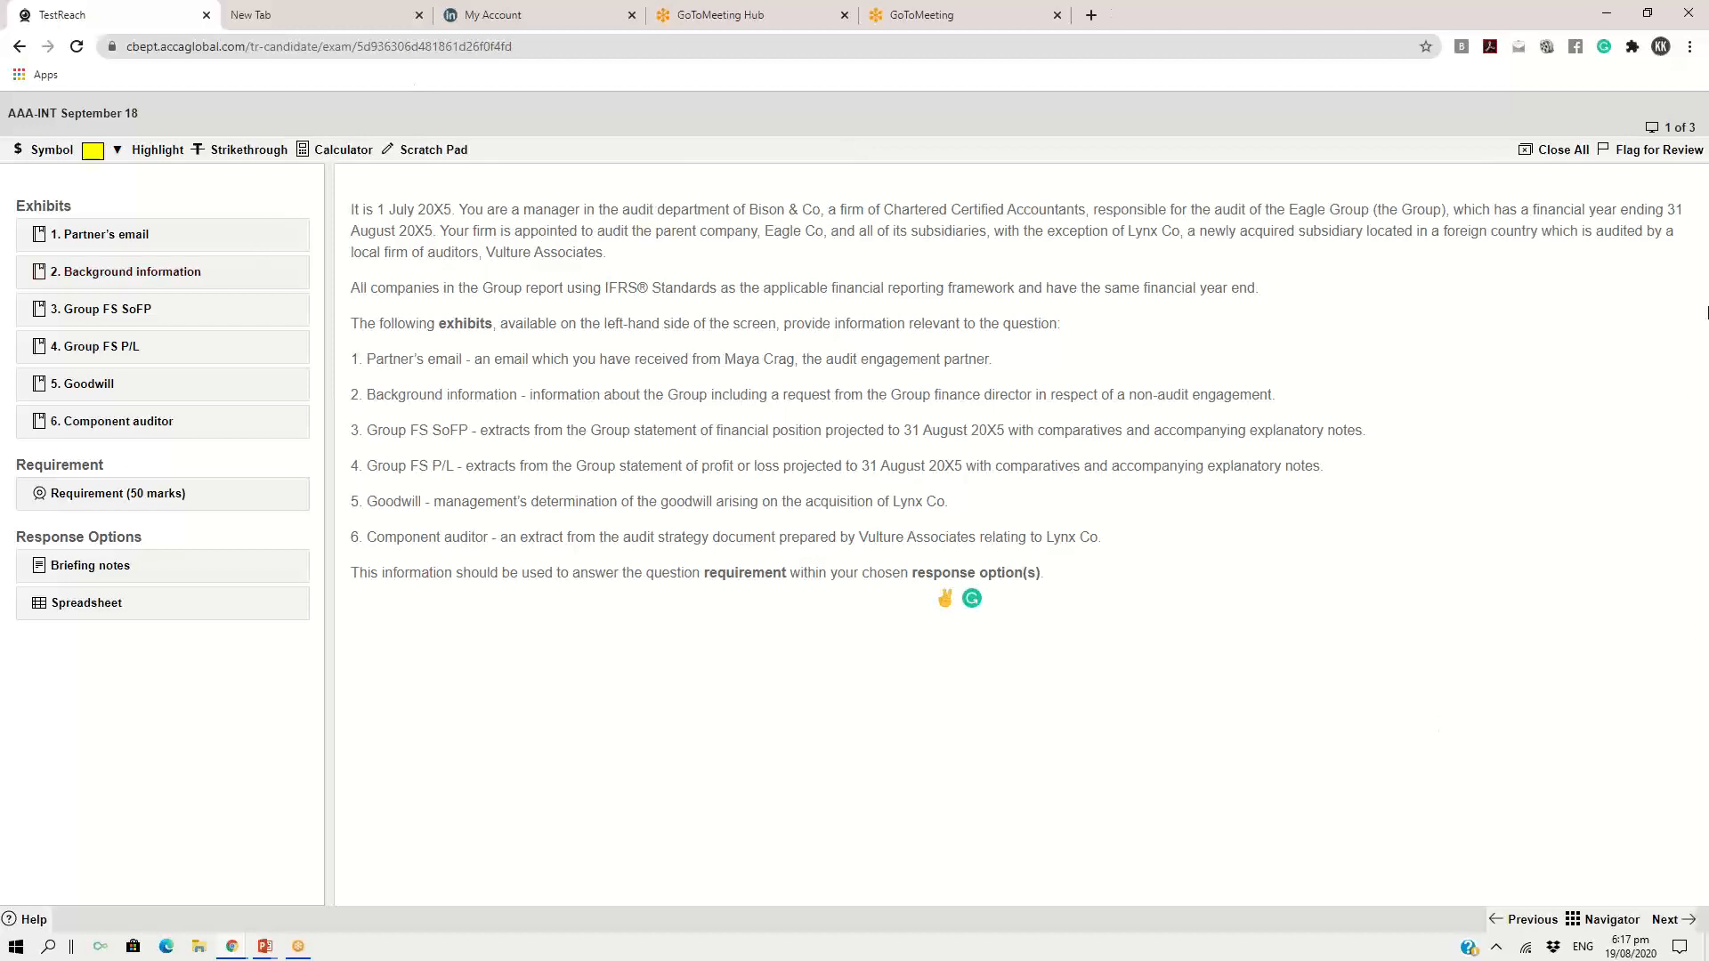
# Reopen the spreadsheet response over the question introduction, and open the Group FS P/L exhibit
pyautogui.click(67, 608)
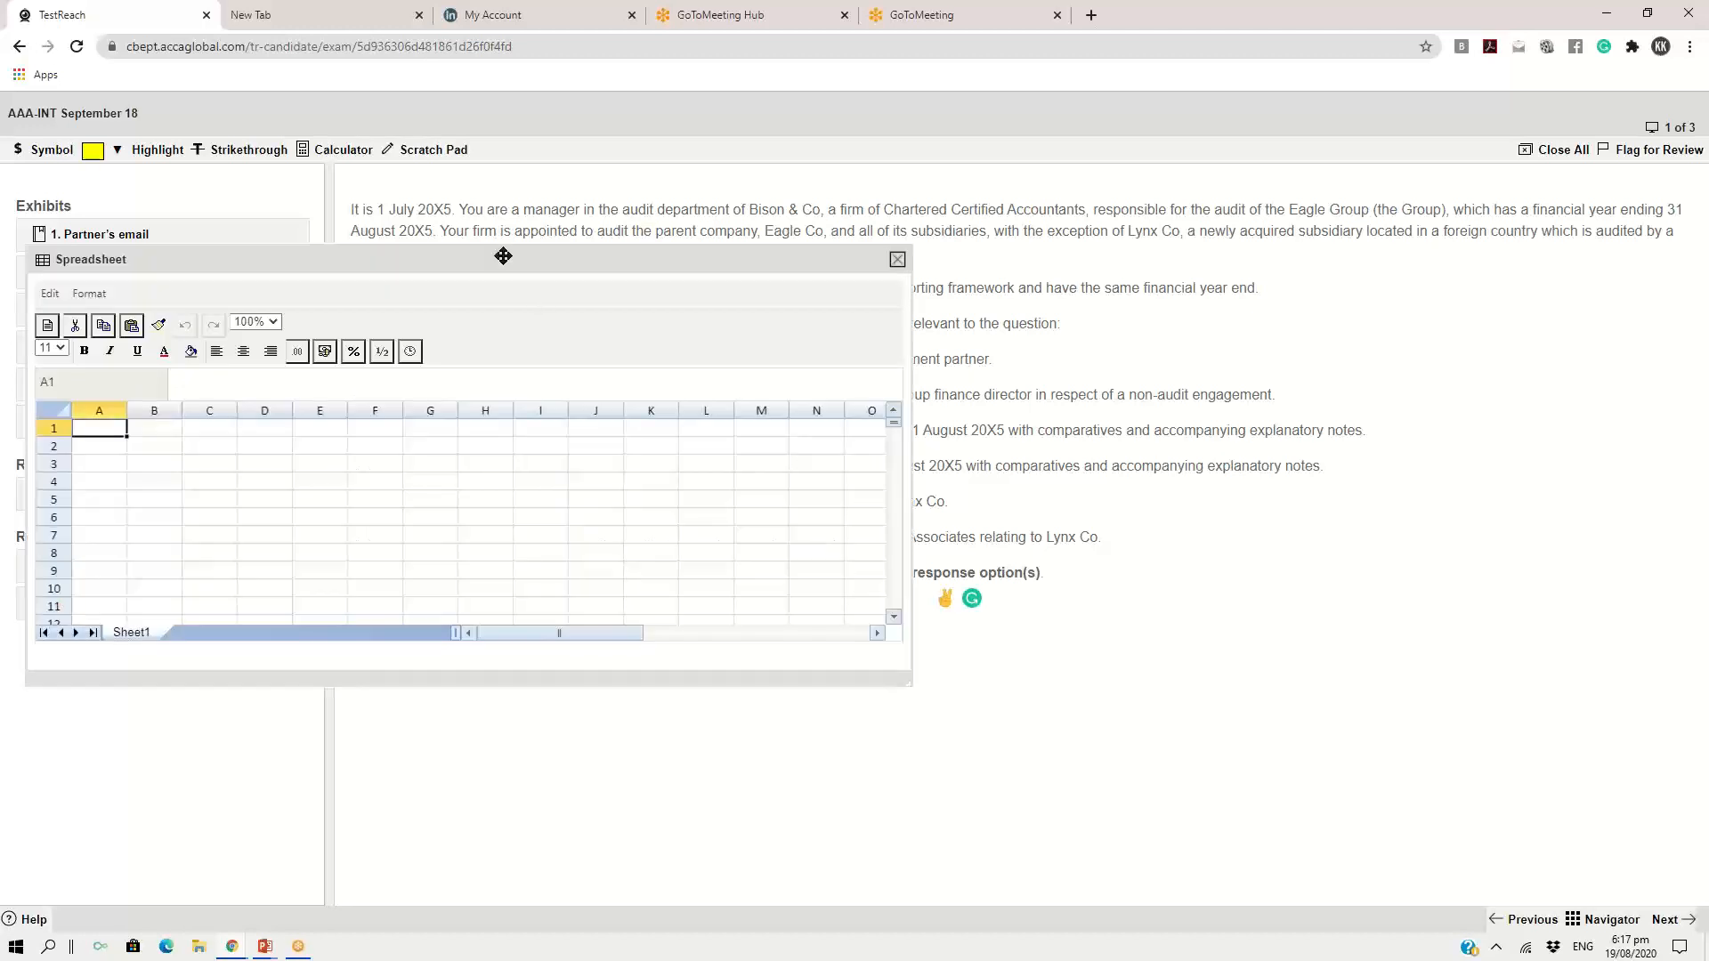
pyautogui.moveTo(499, 252); pyautogui.dragTo(1124, 134)
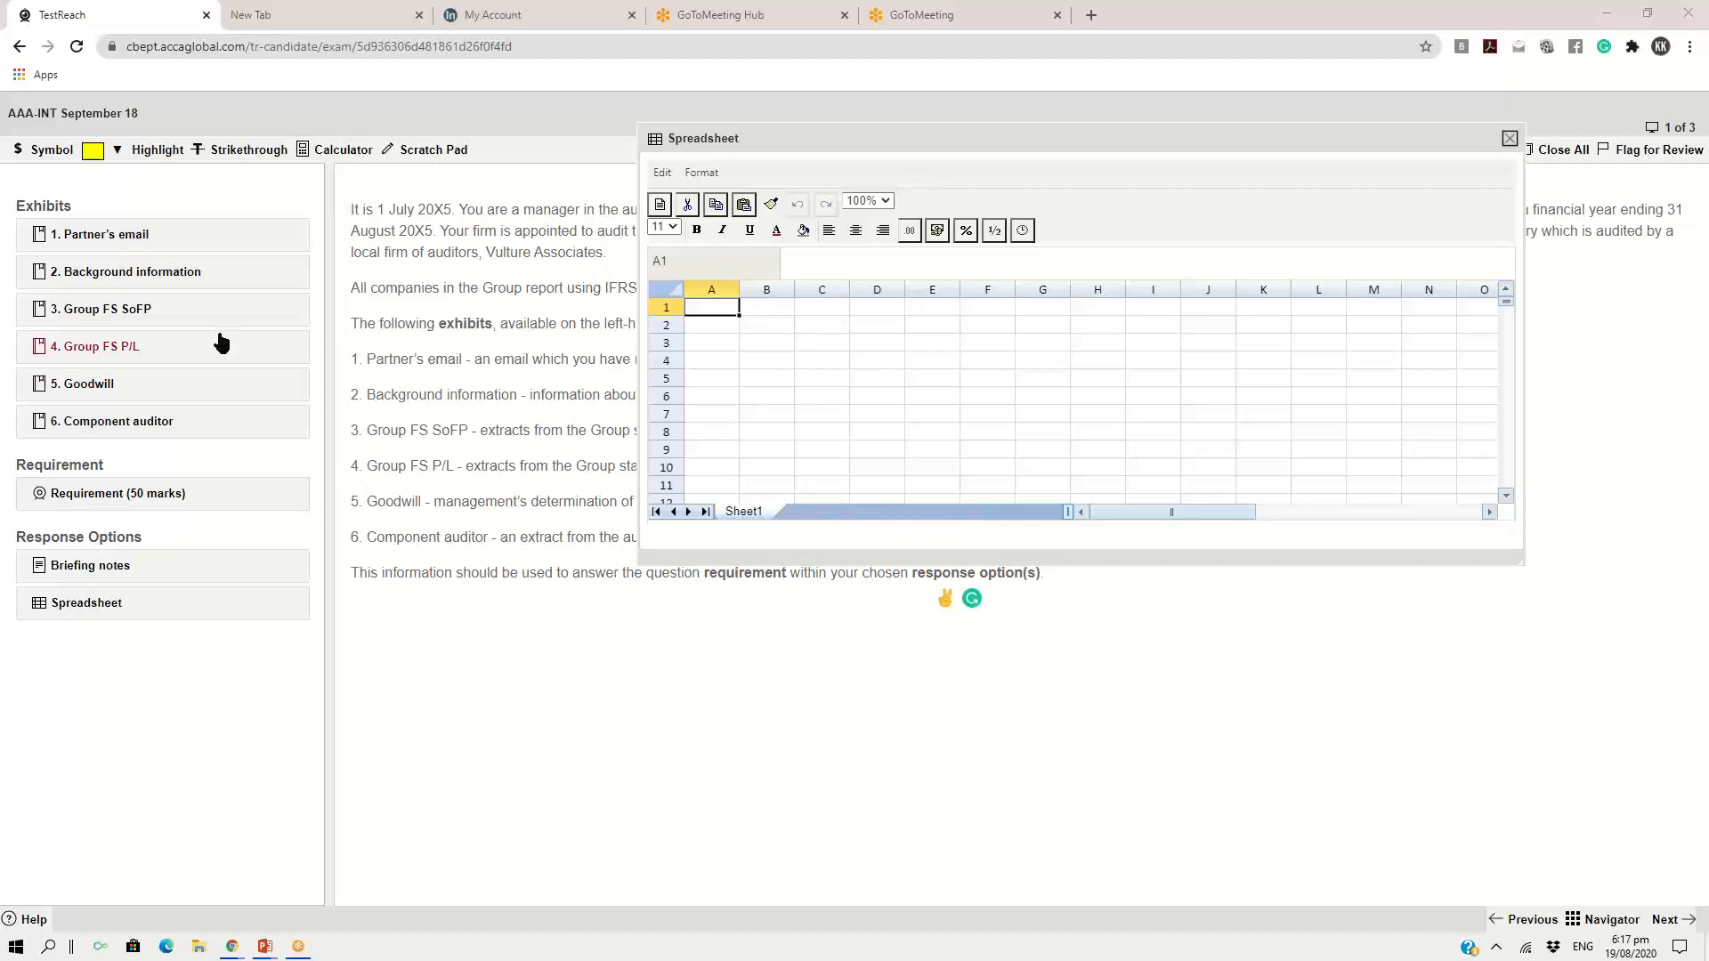
pyautogui.doubleClick(115, 349)
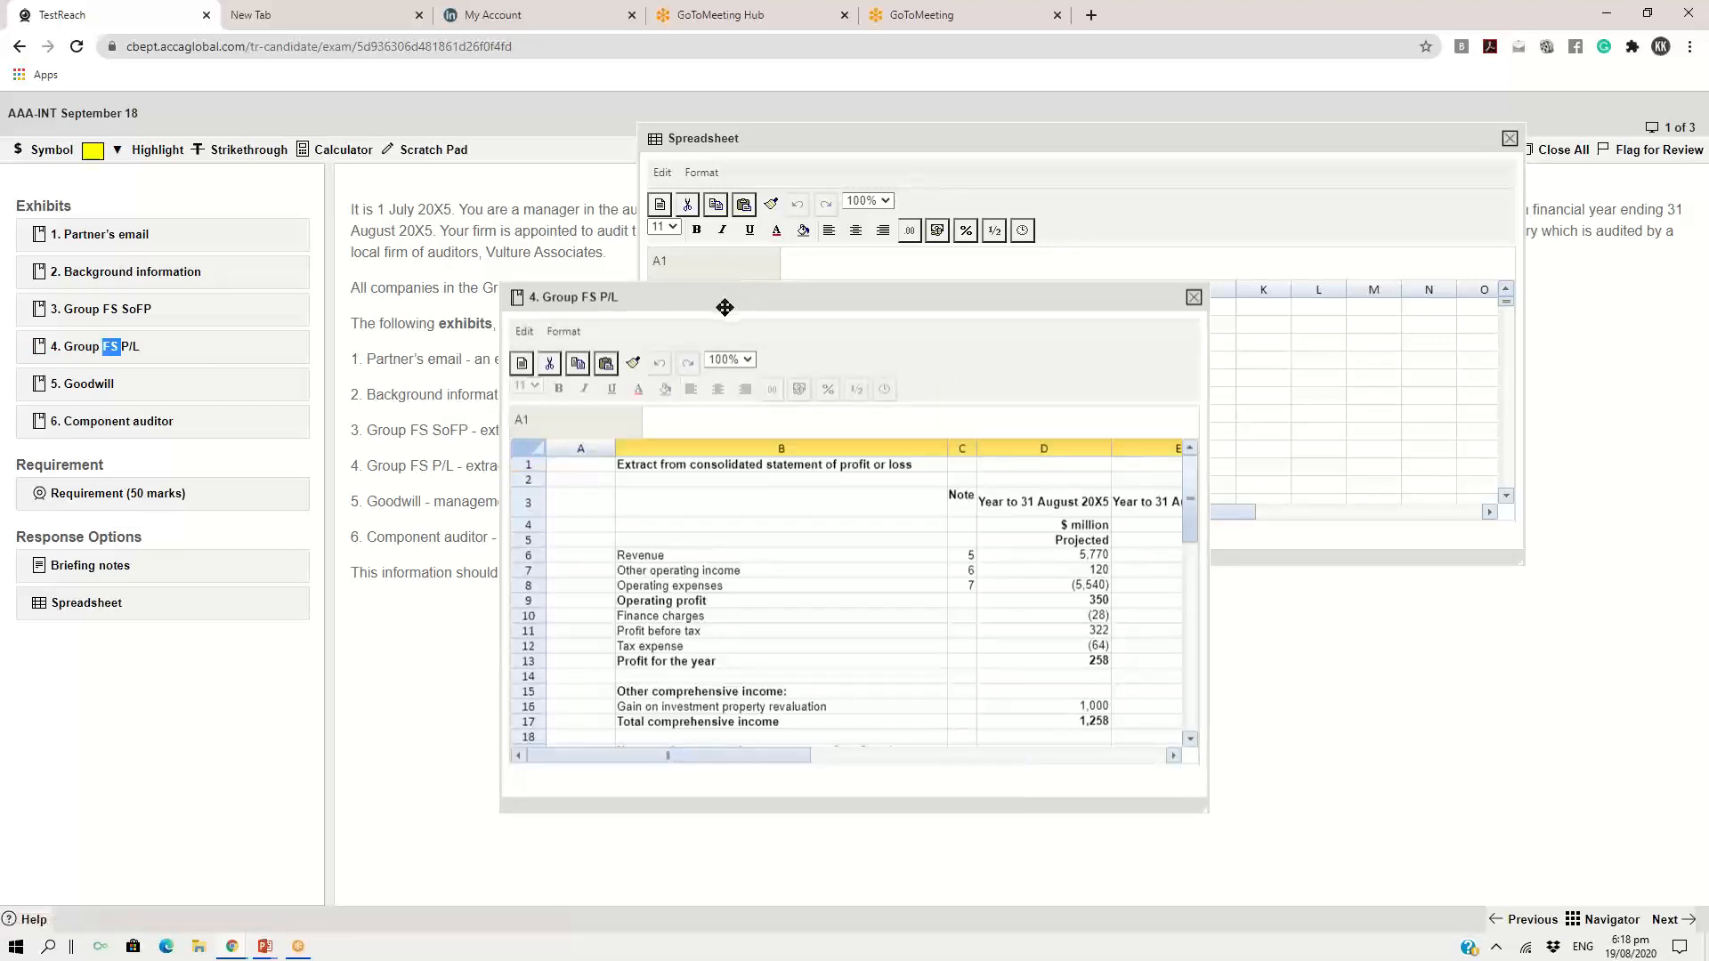
# Move the Group FS P/L window away from the spreadsheet and enlarge it to show both years' figures
pyautogui.moveTo(725, 307); pyautogui.dragTo(263, 119)
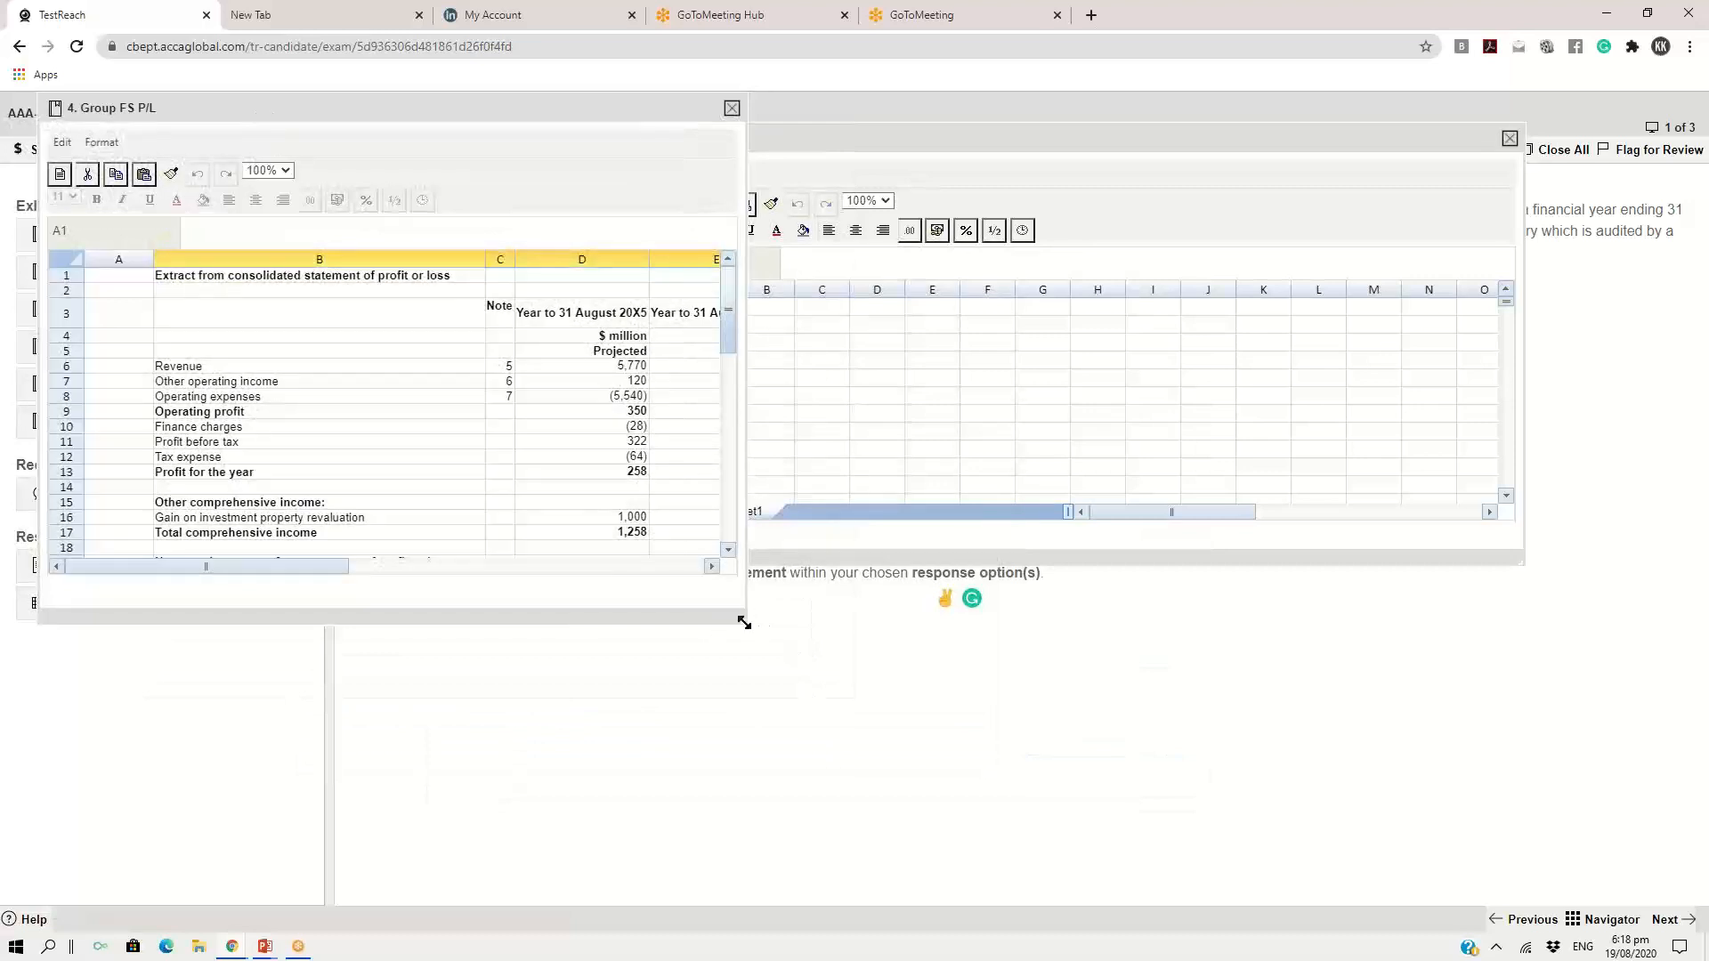
pyautogui.moveTo(744, 623); pyautogui.dragTo(928, 715)
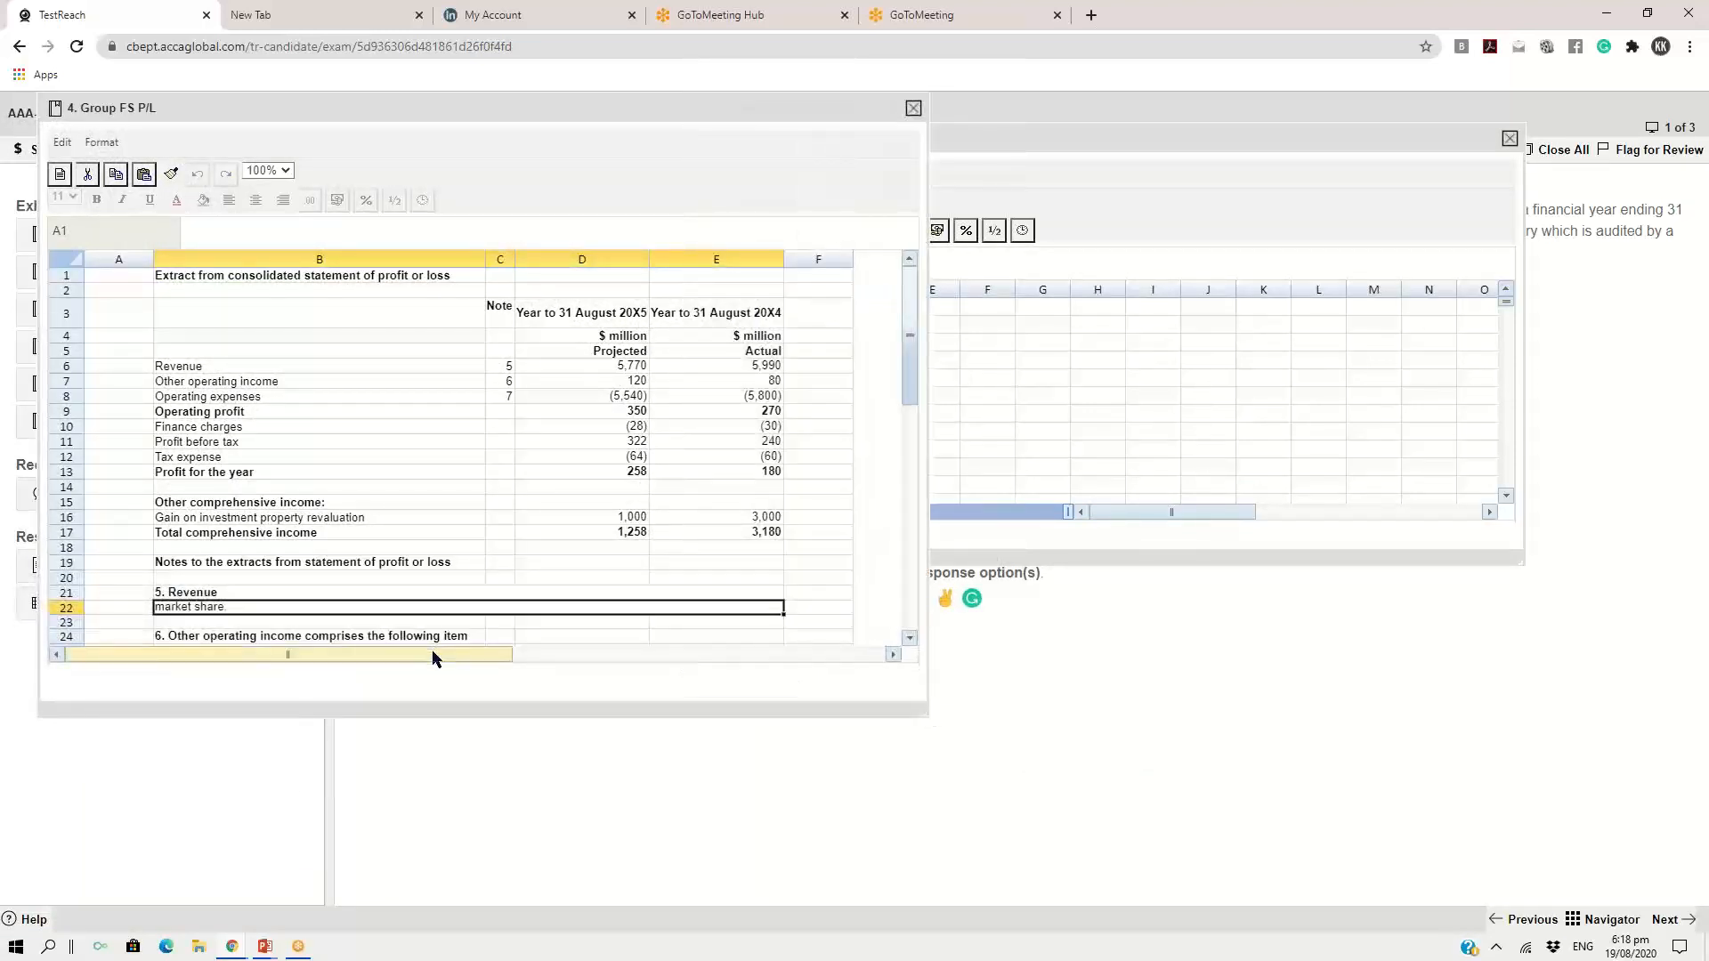
pyautogui.moveTo(436, 656); pyautogui.dragTo(473, 673)
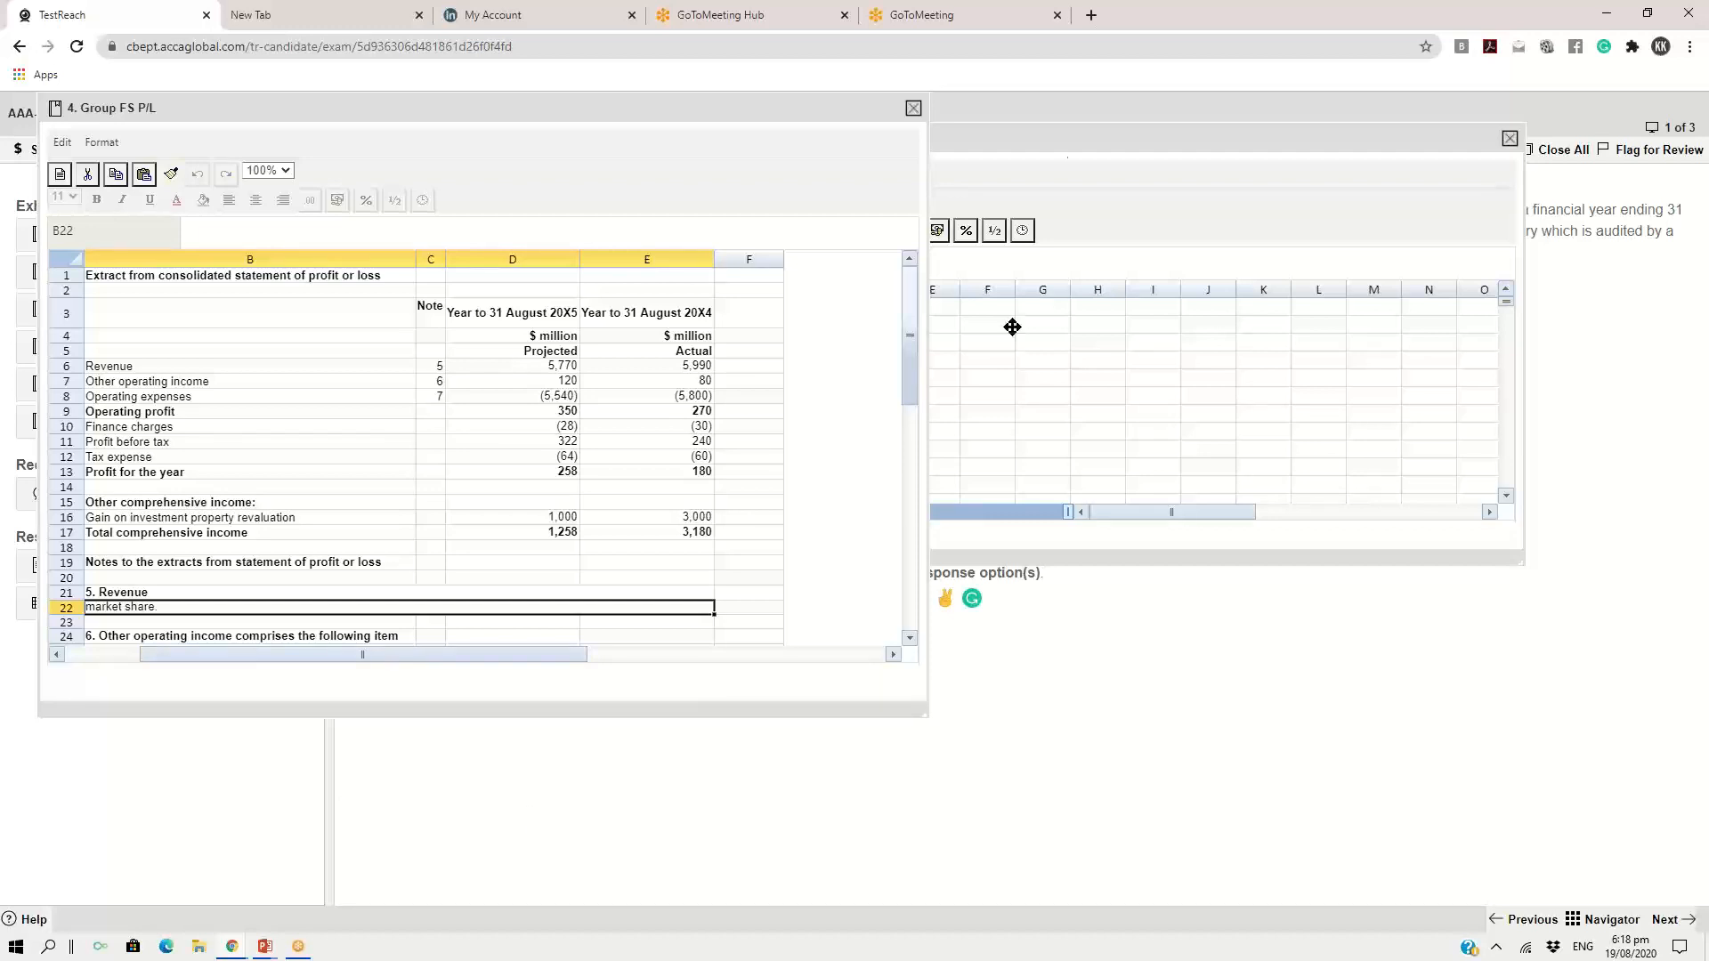
# Bring the spreadsheet response to the front, enlarge it and place it beside the Group FS P/L figures
pyautogui.click(1019, 142)
pyautogui.moveTo(984, 140); pyautogui.dragTo(791, 75)
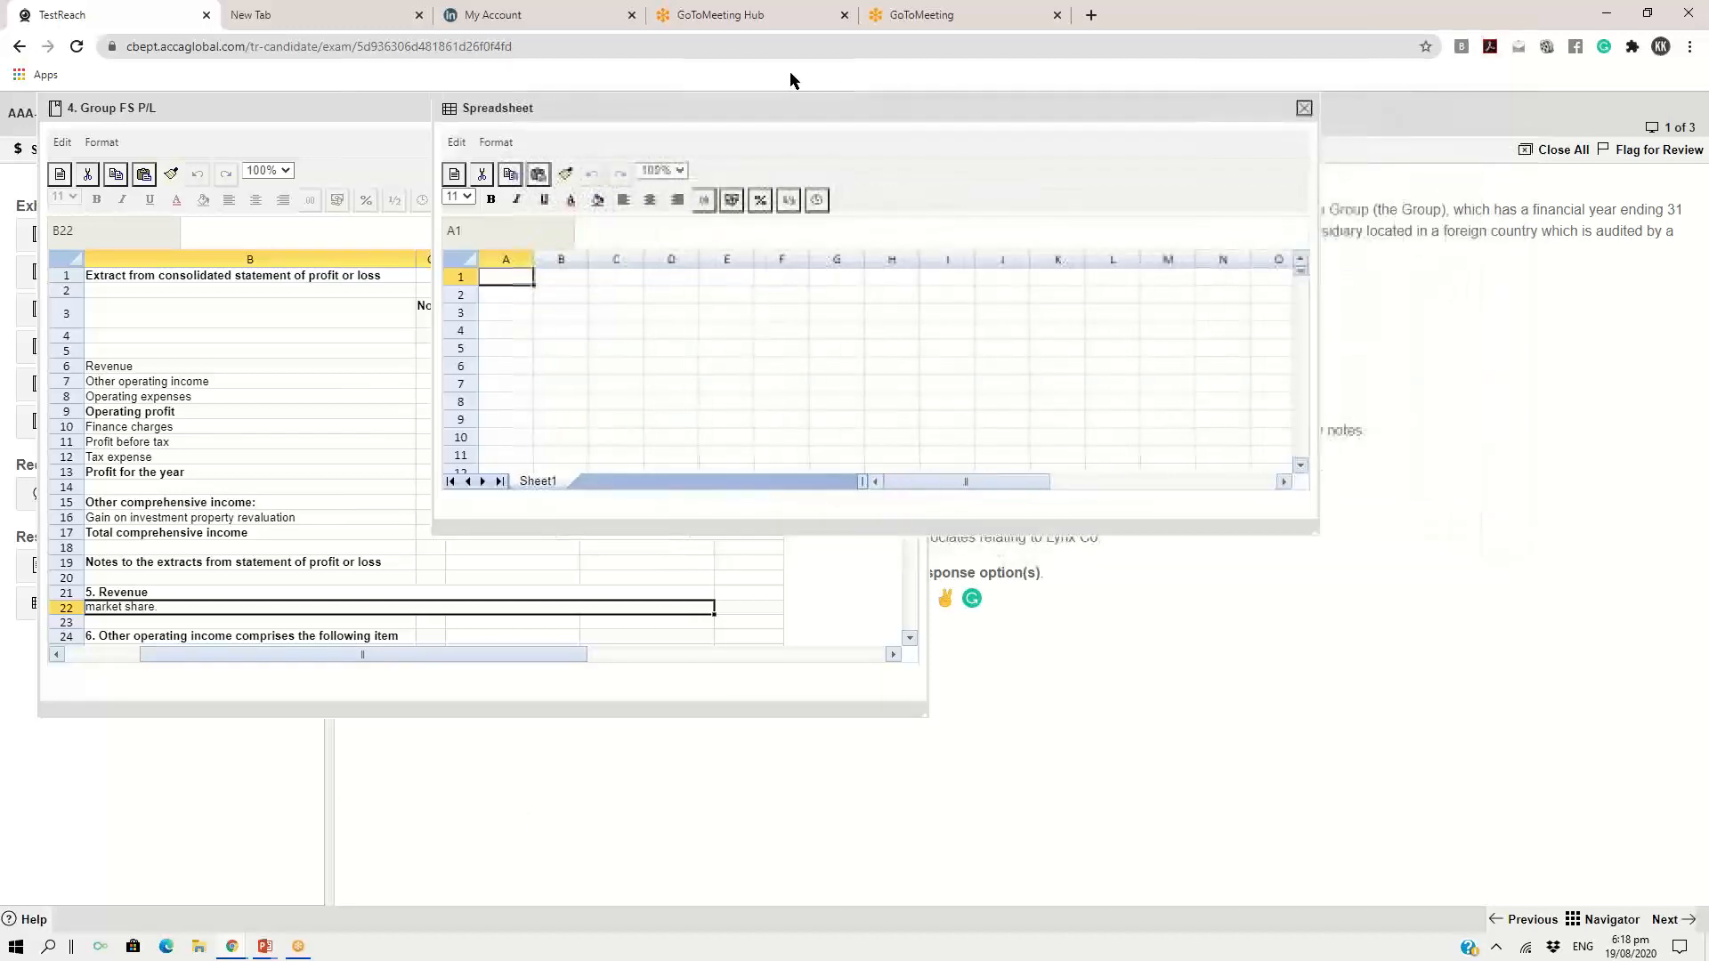
pyautogui.moveTo(1311, 530); pyautogui.dragTo(1335, 614)
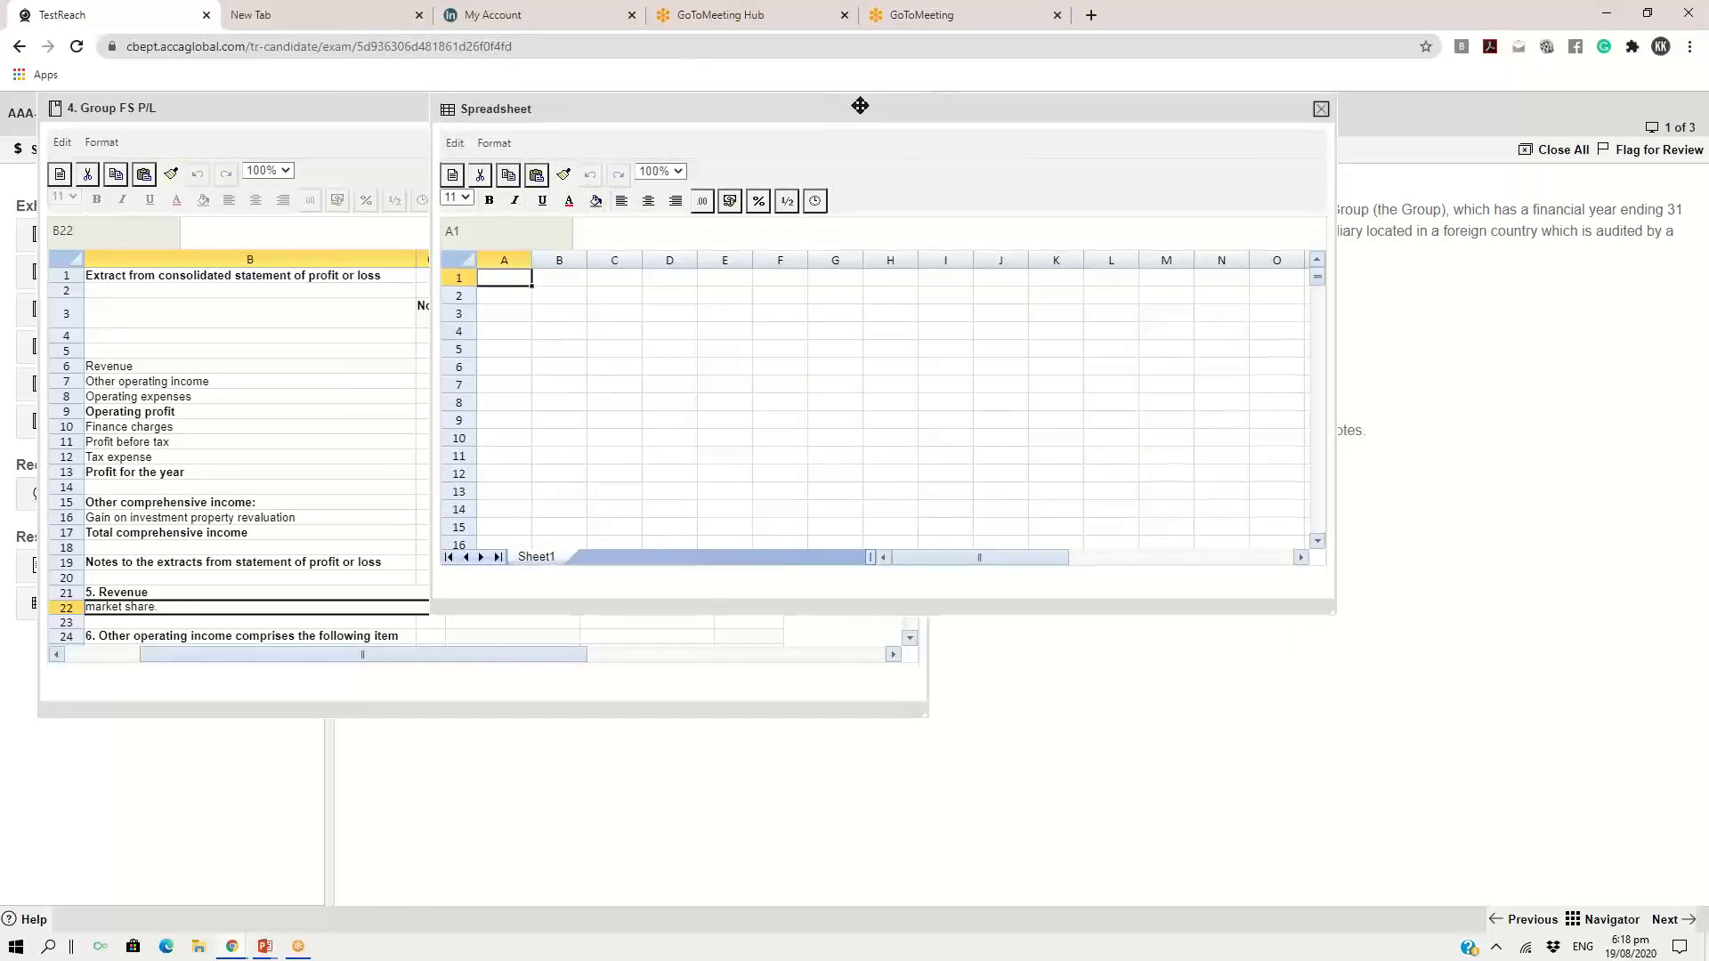
pyautogui.moveTo(863, 107); pyautogui.dragTo(1130, 141)
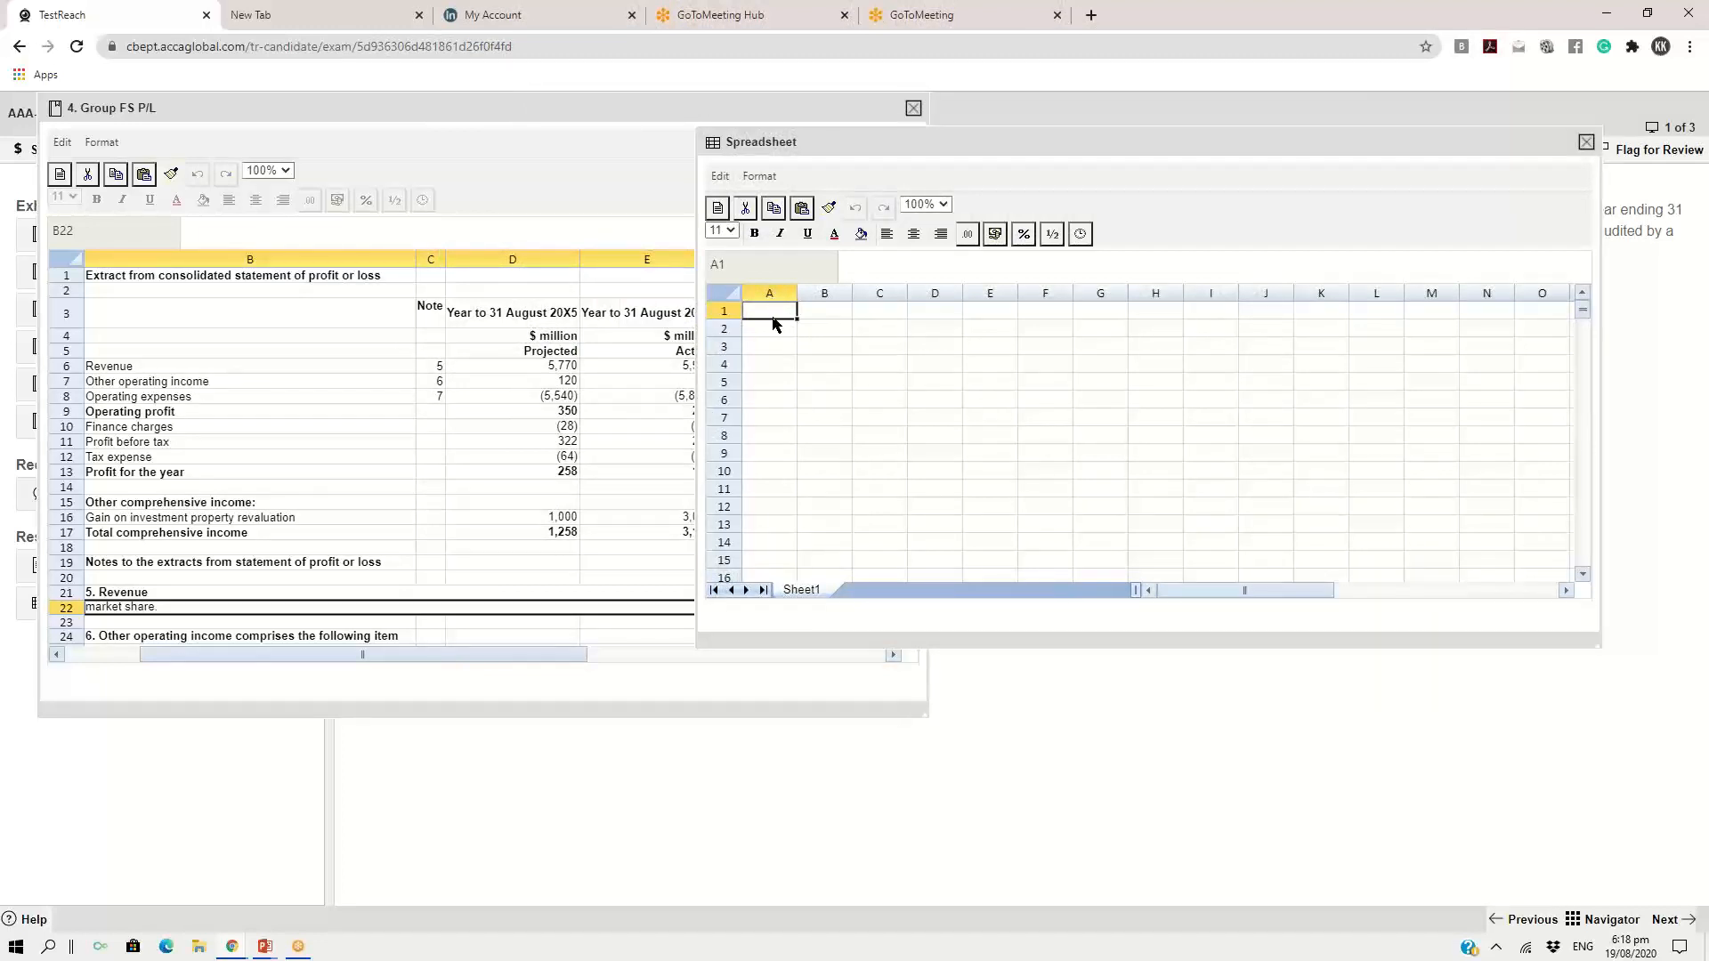
# Enter the title "Results of analytical procedures" in cell A1 of the spreadsheet response and fit column A to it
pyautogui.click(769, 357)
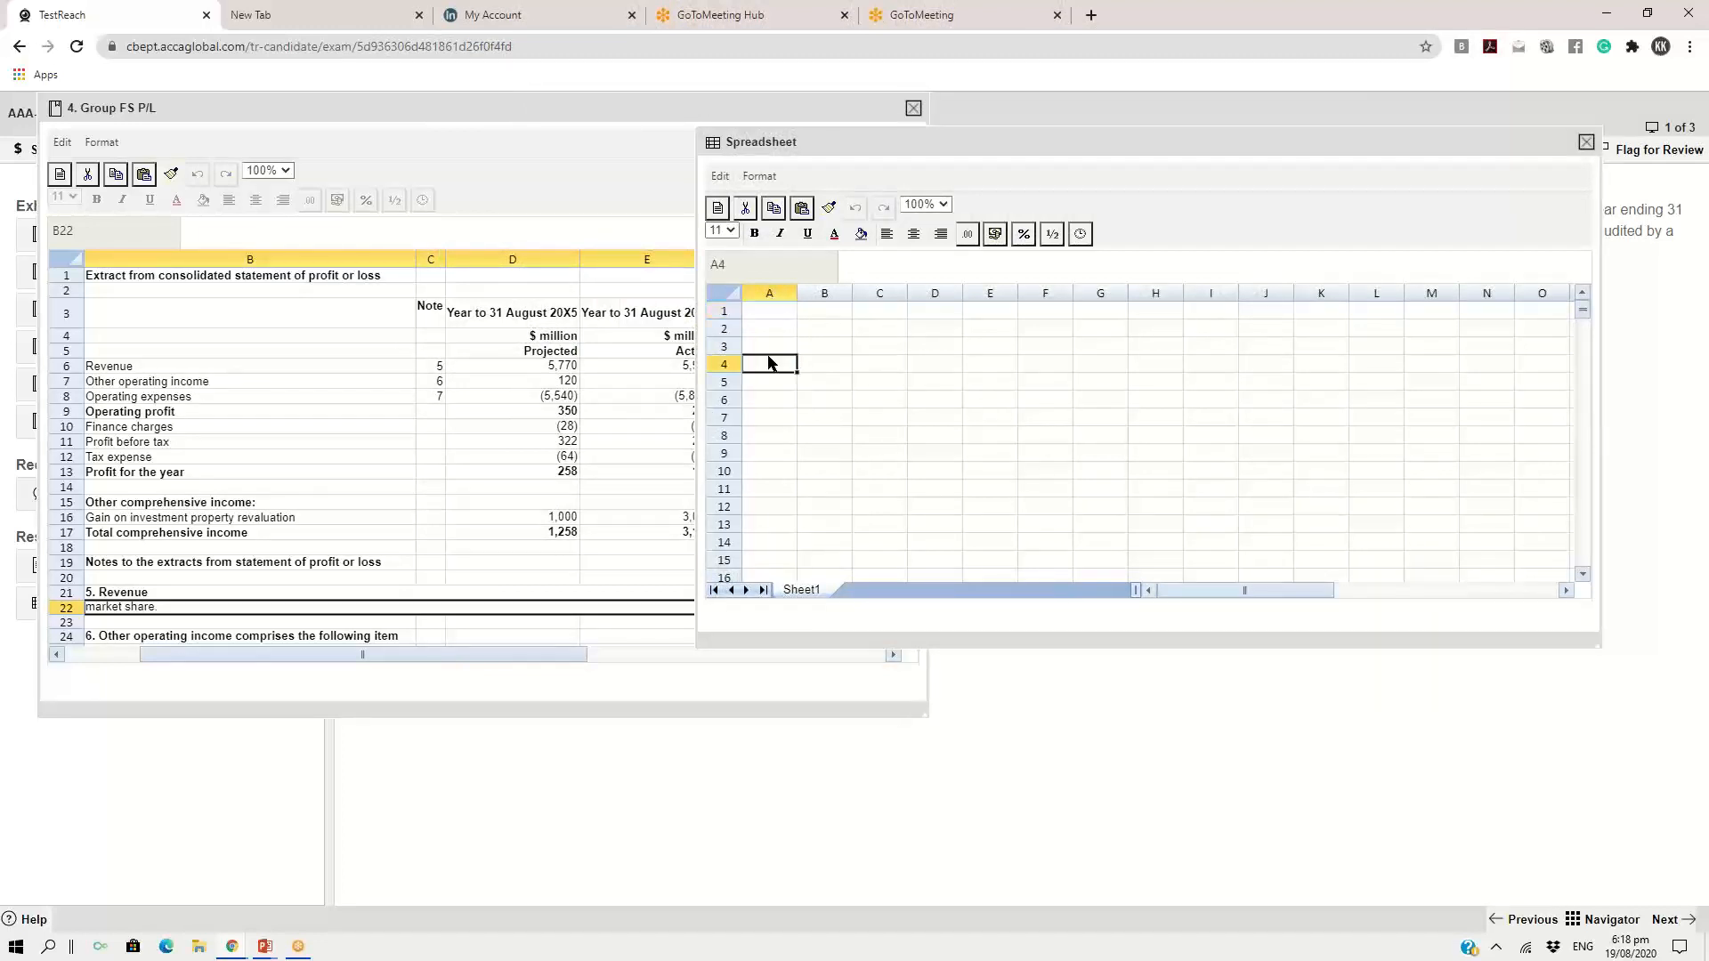
pyautogui.click(760, 312)
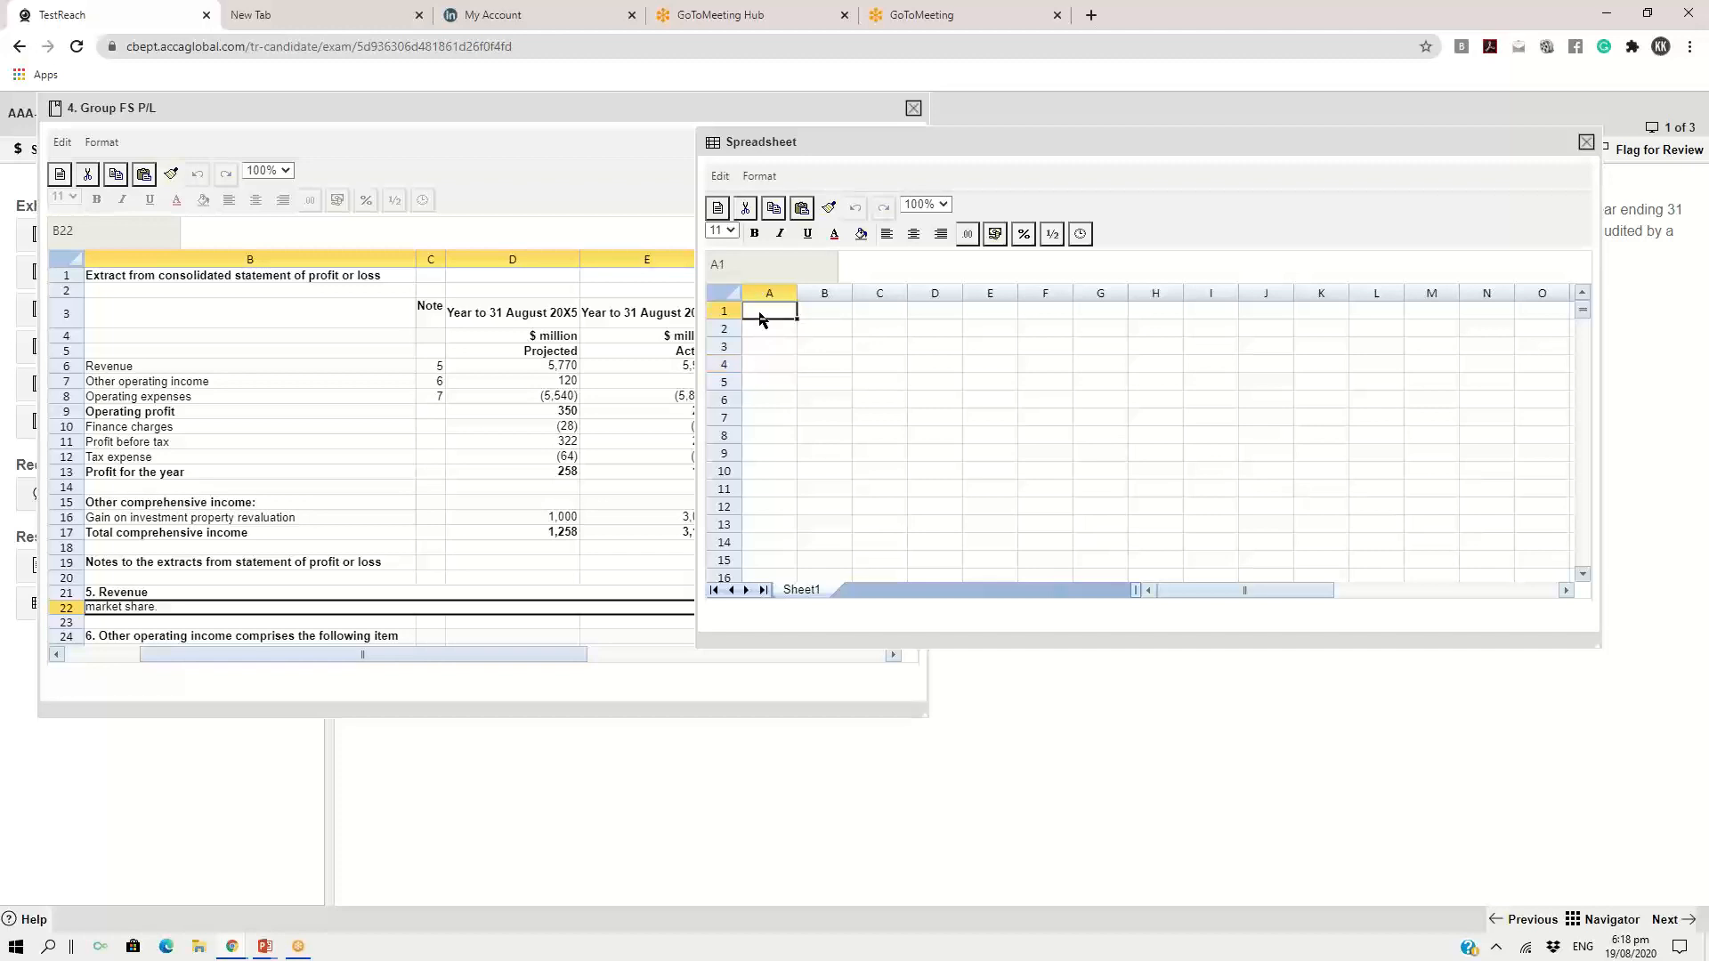
pyautogui.write('Resutlts of')
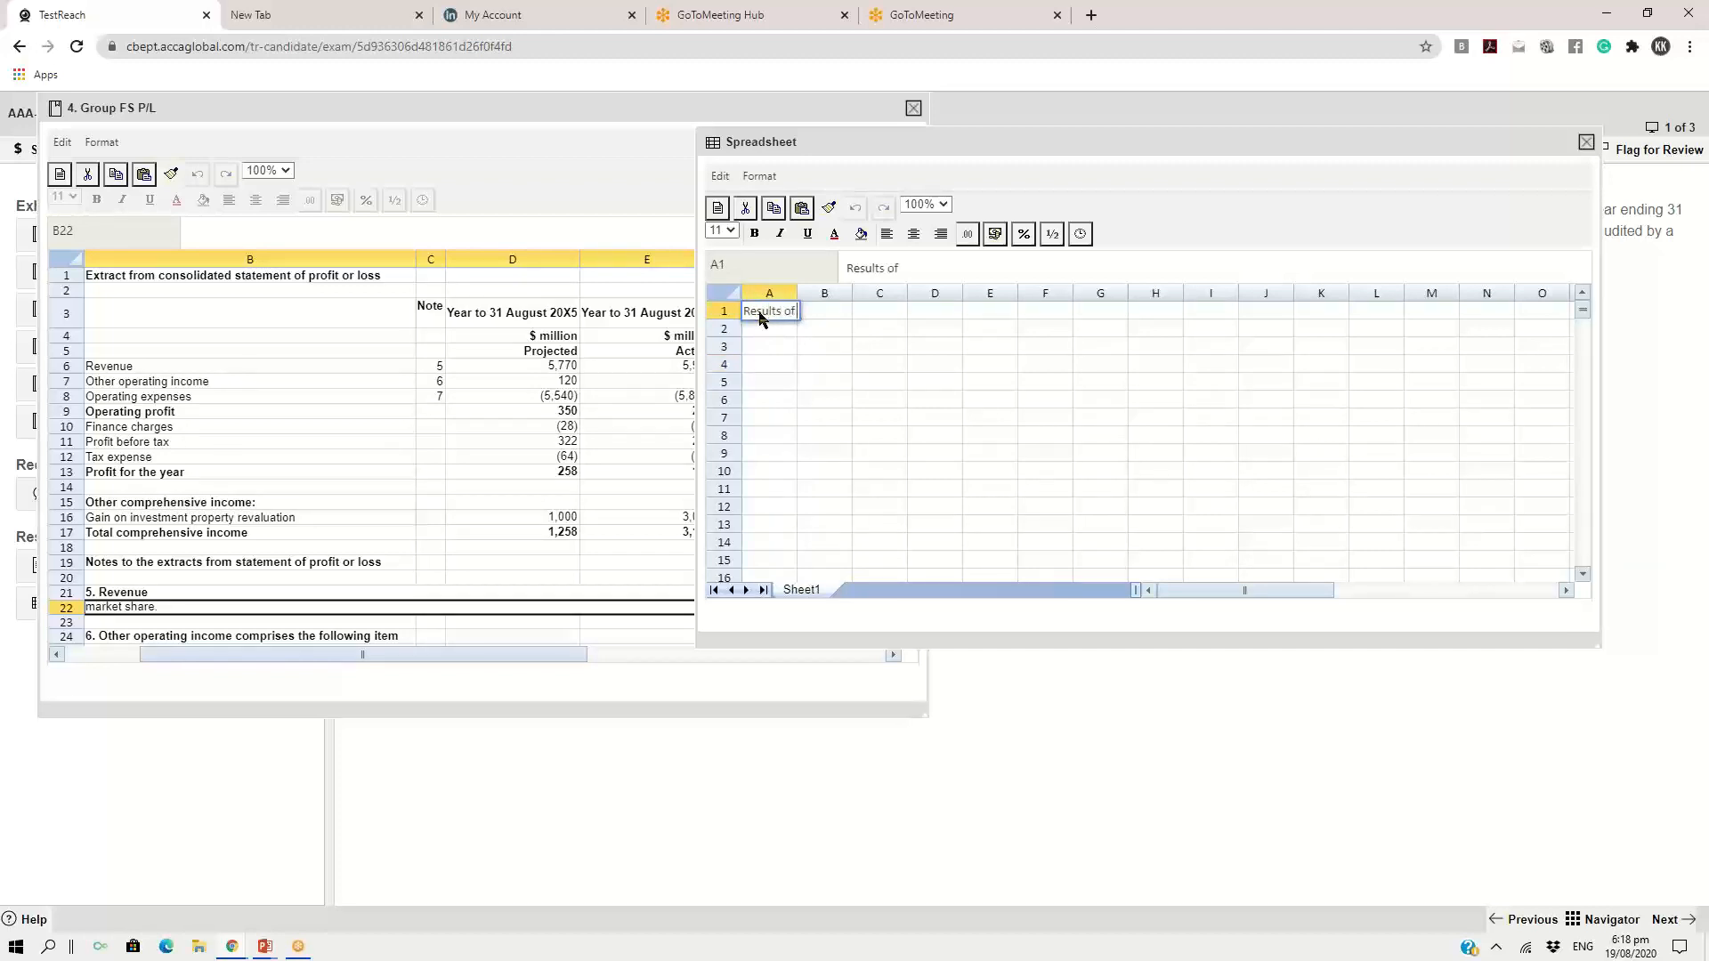
pyautogui.write(' analytical p')
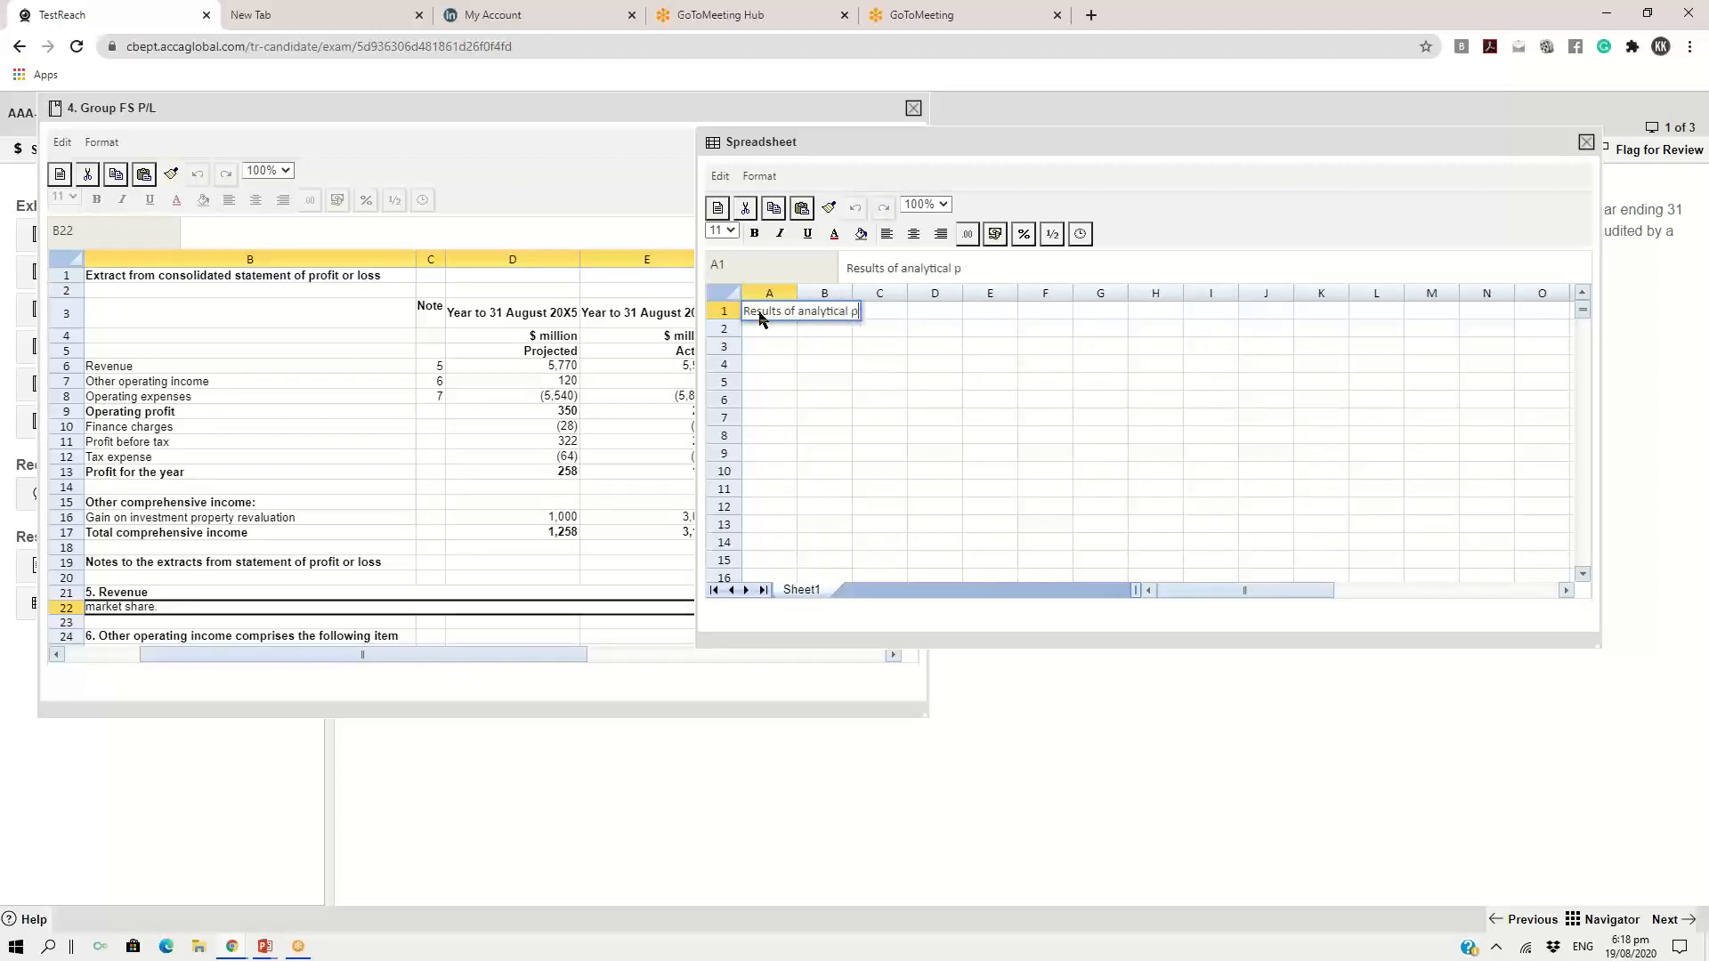
pyautogui.write('rocedures')
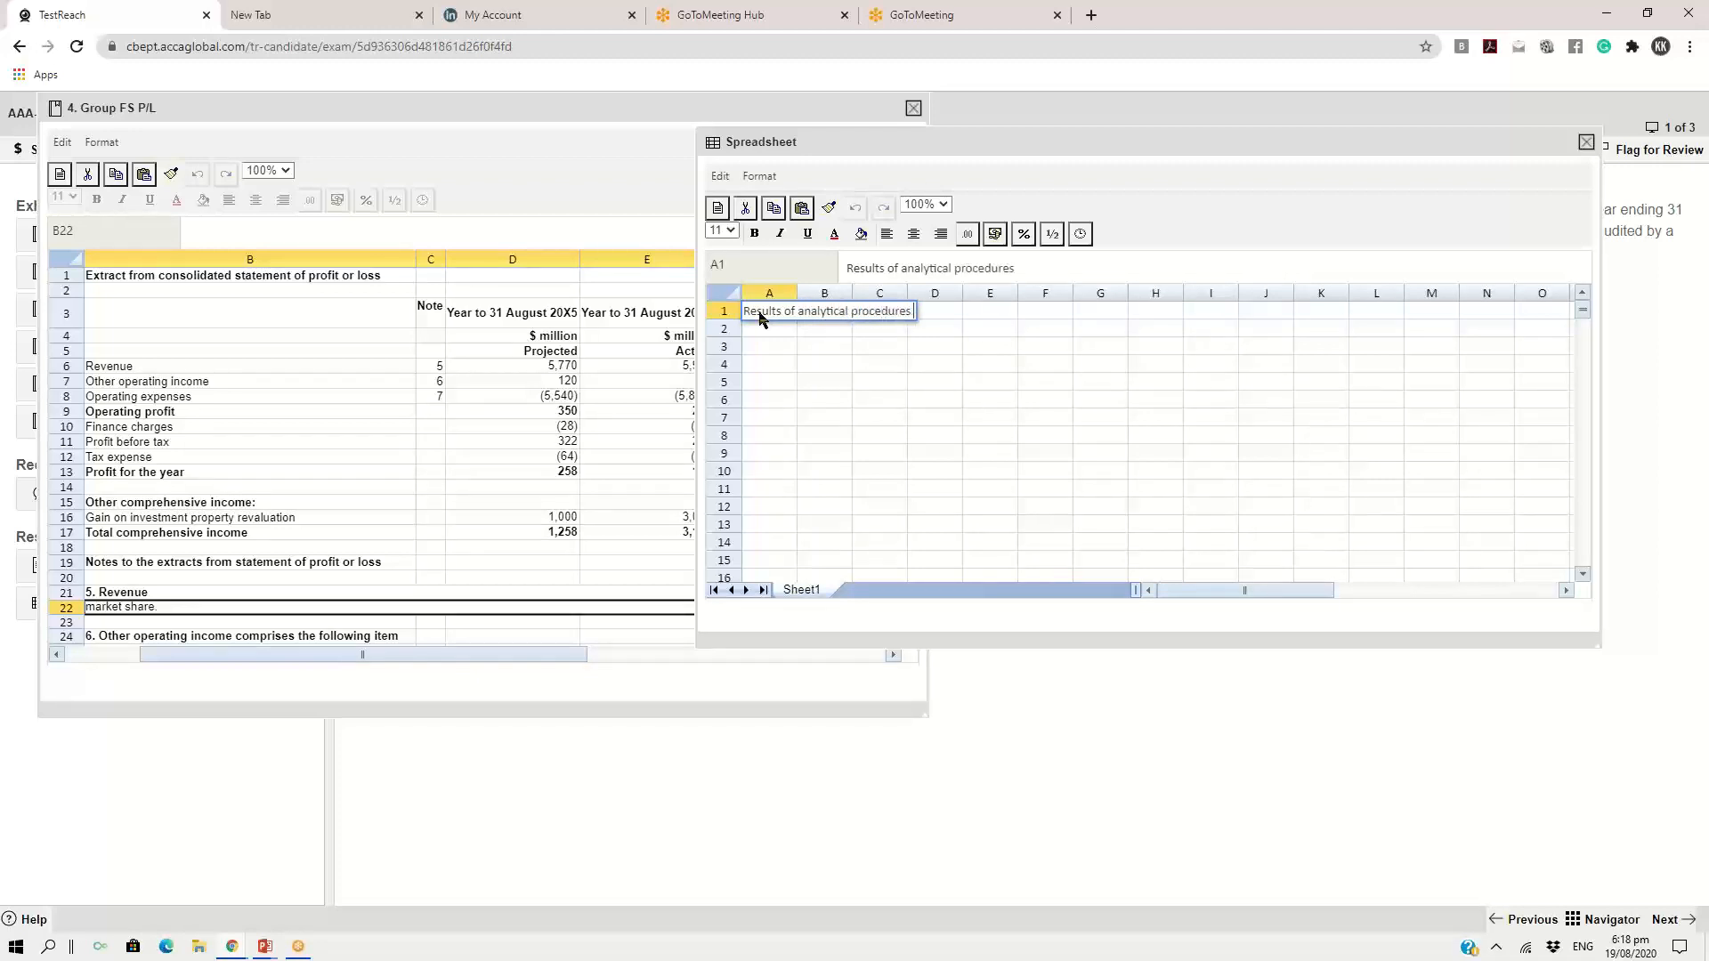
pyautogui.press('Return')
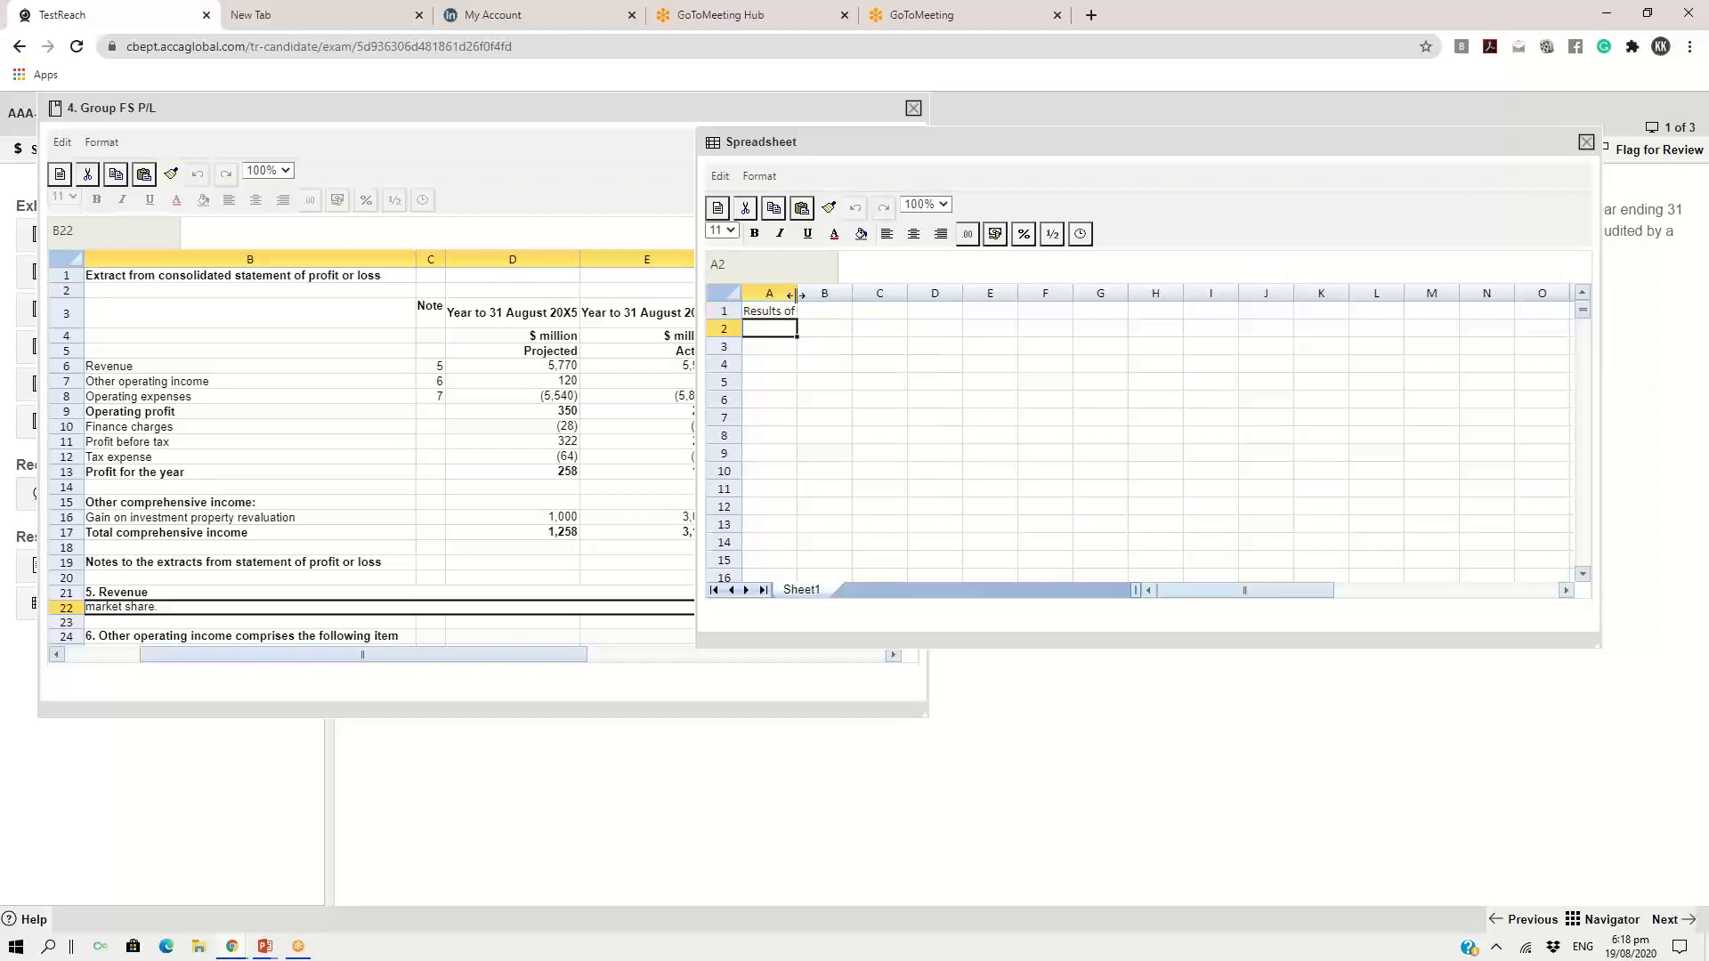
pyautogui.doubleClick(798, 293)
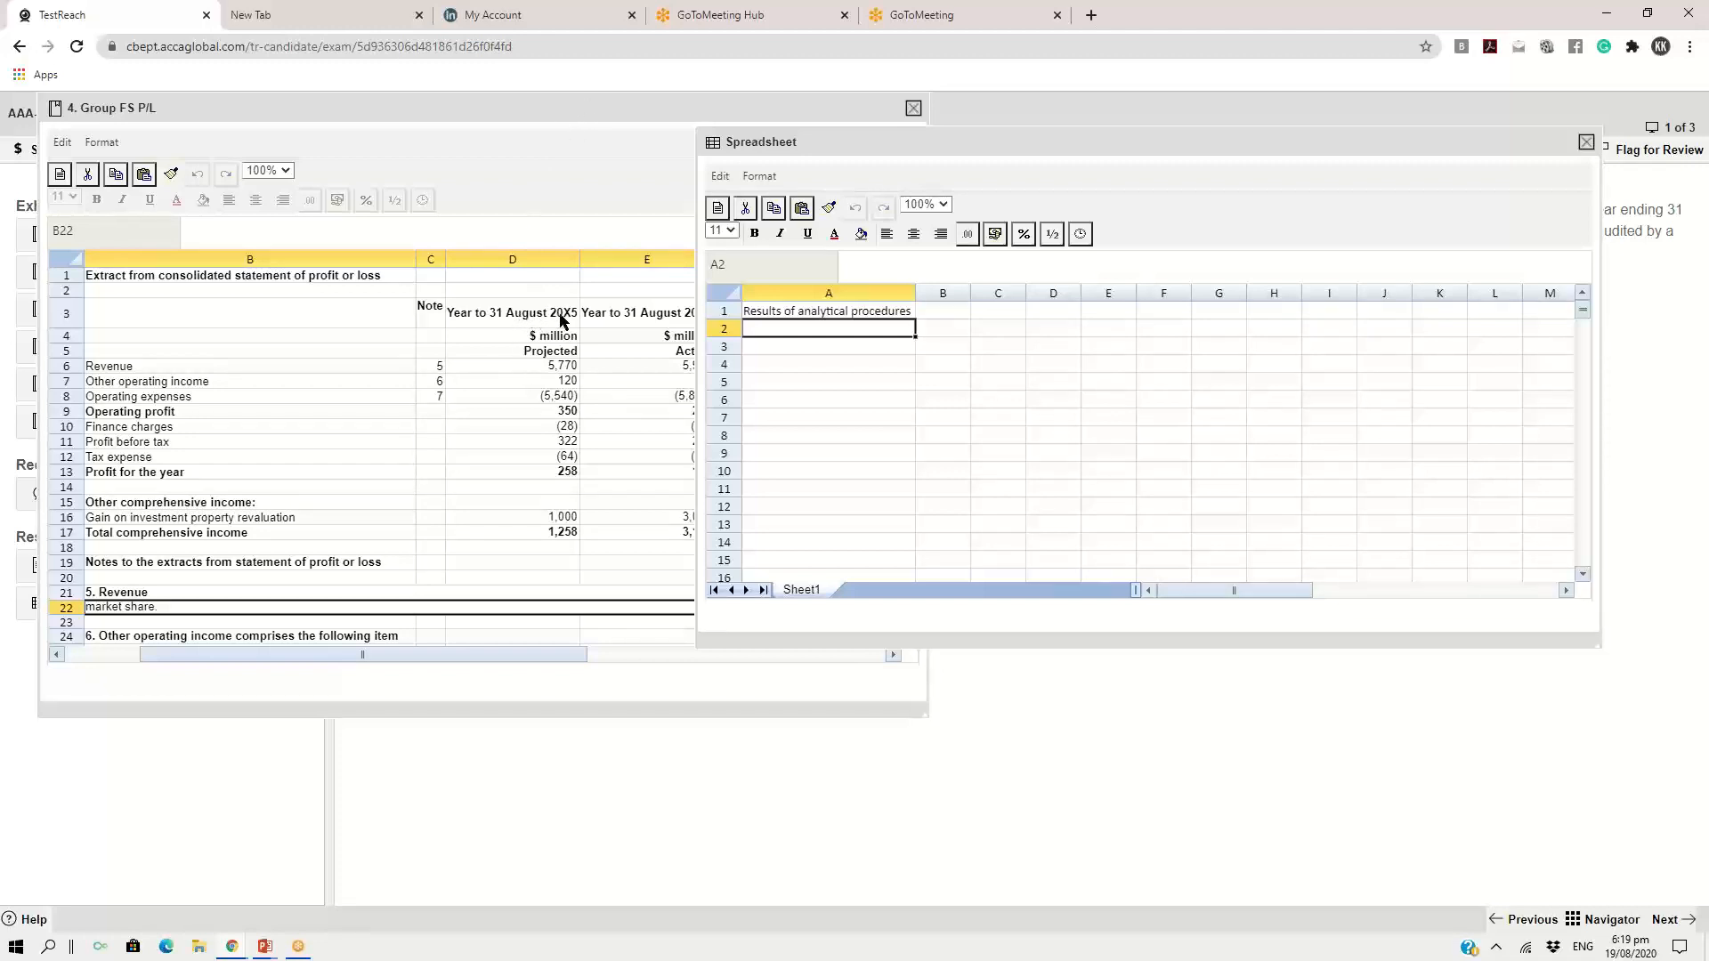
# Copy both year headings from the Group FS P/L exhibit into B2:C2 of the spreadsheet response and fit the columns to them
pyautogui.click(499, 319)
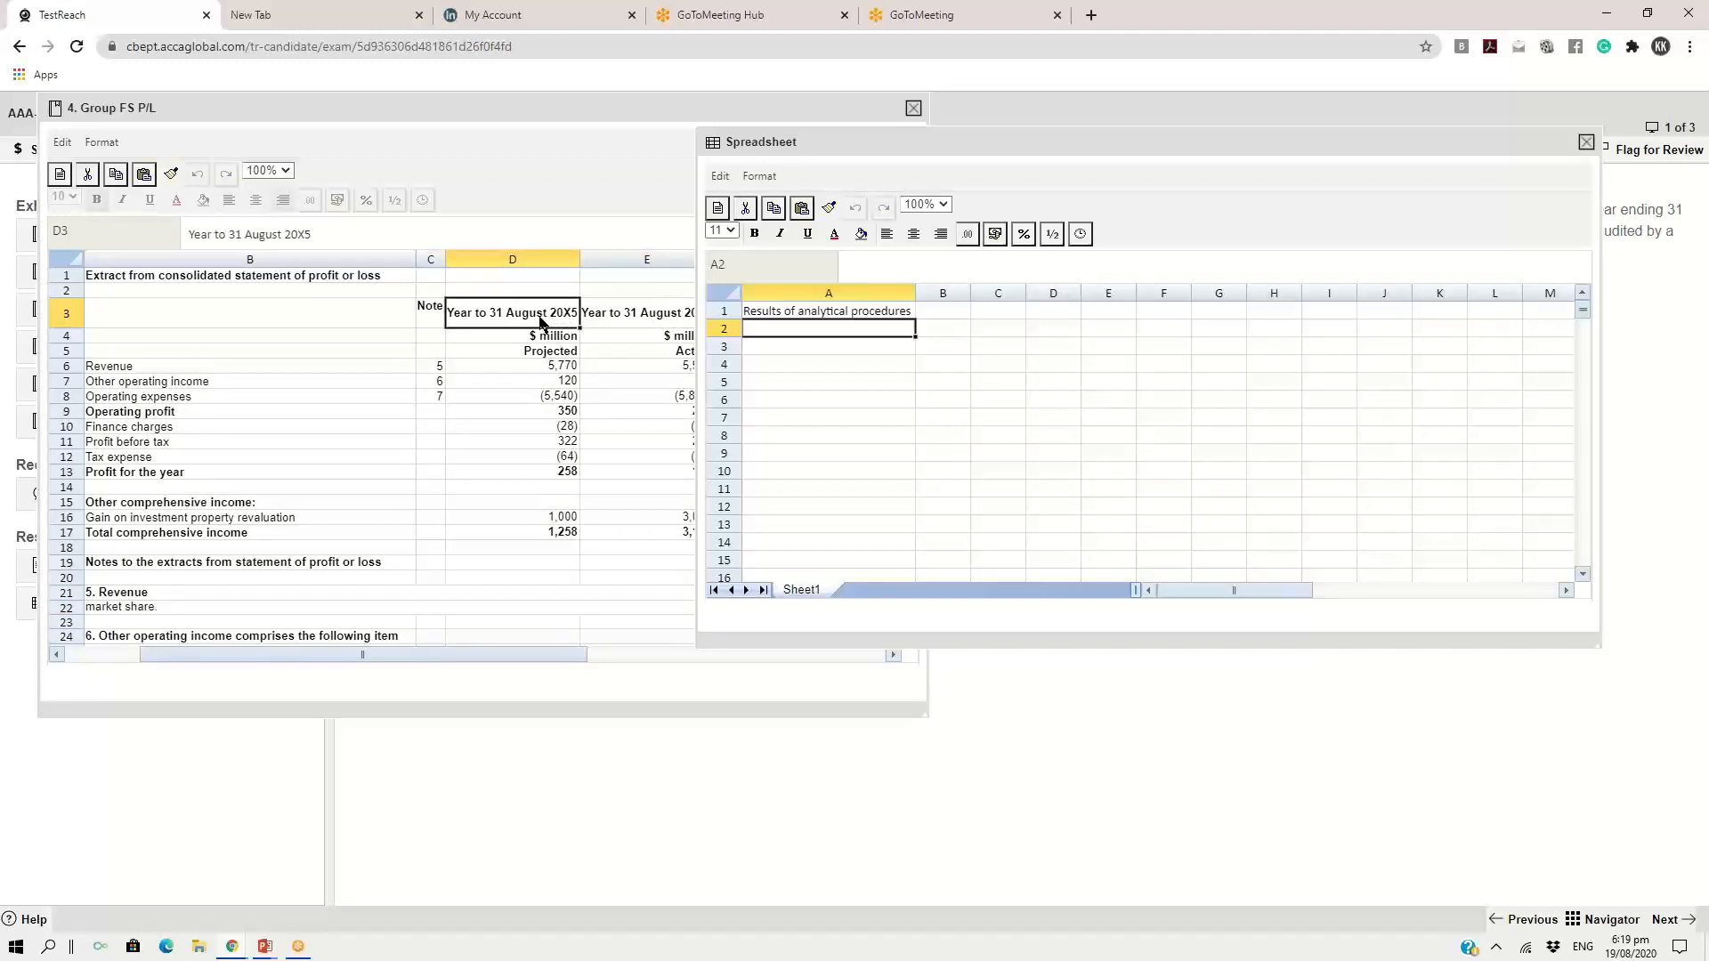
pyautogui.hotkey('shift', 'Right')
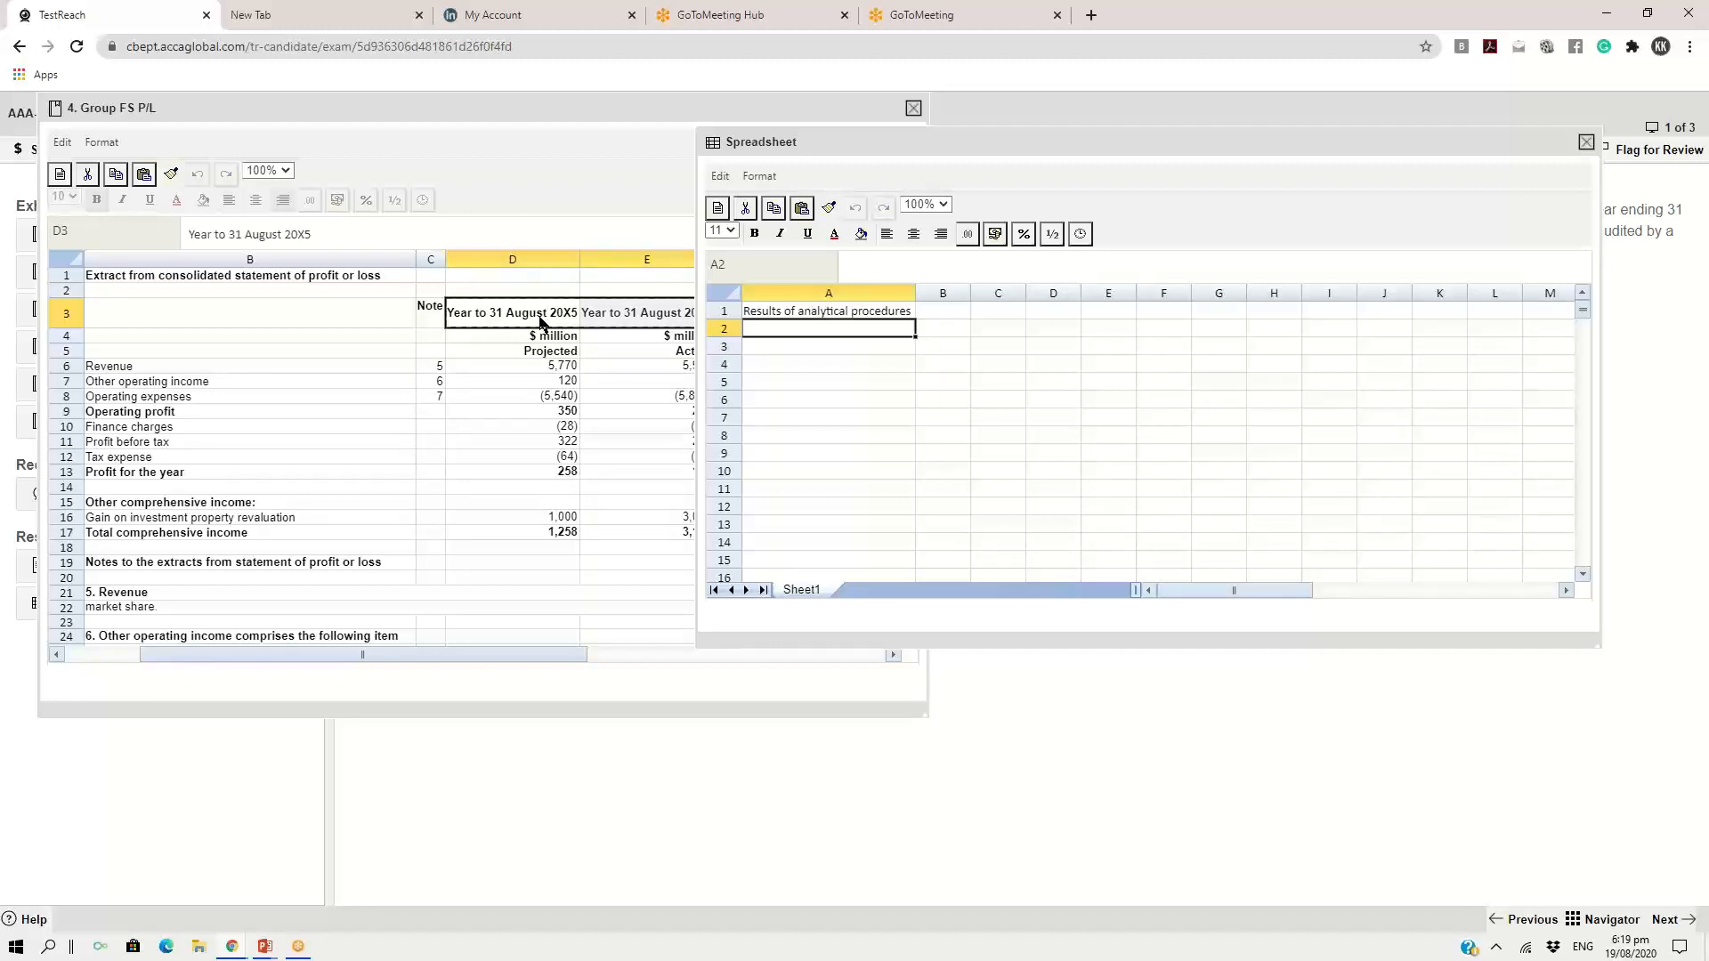
pyautogui.click(939, 329)
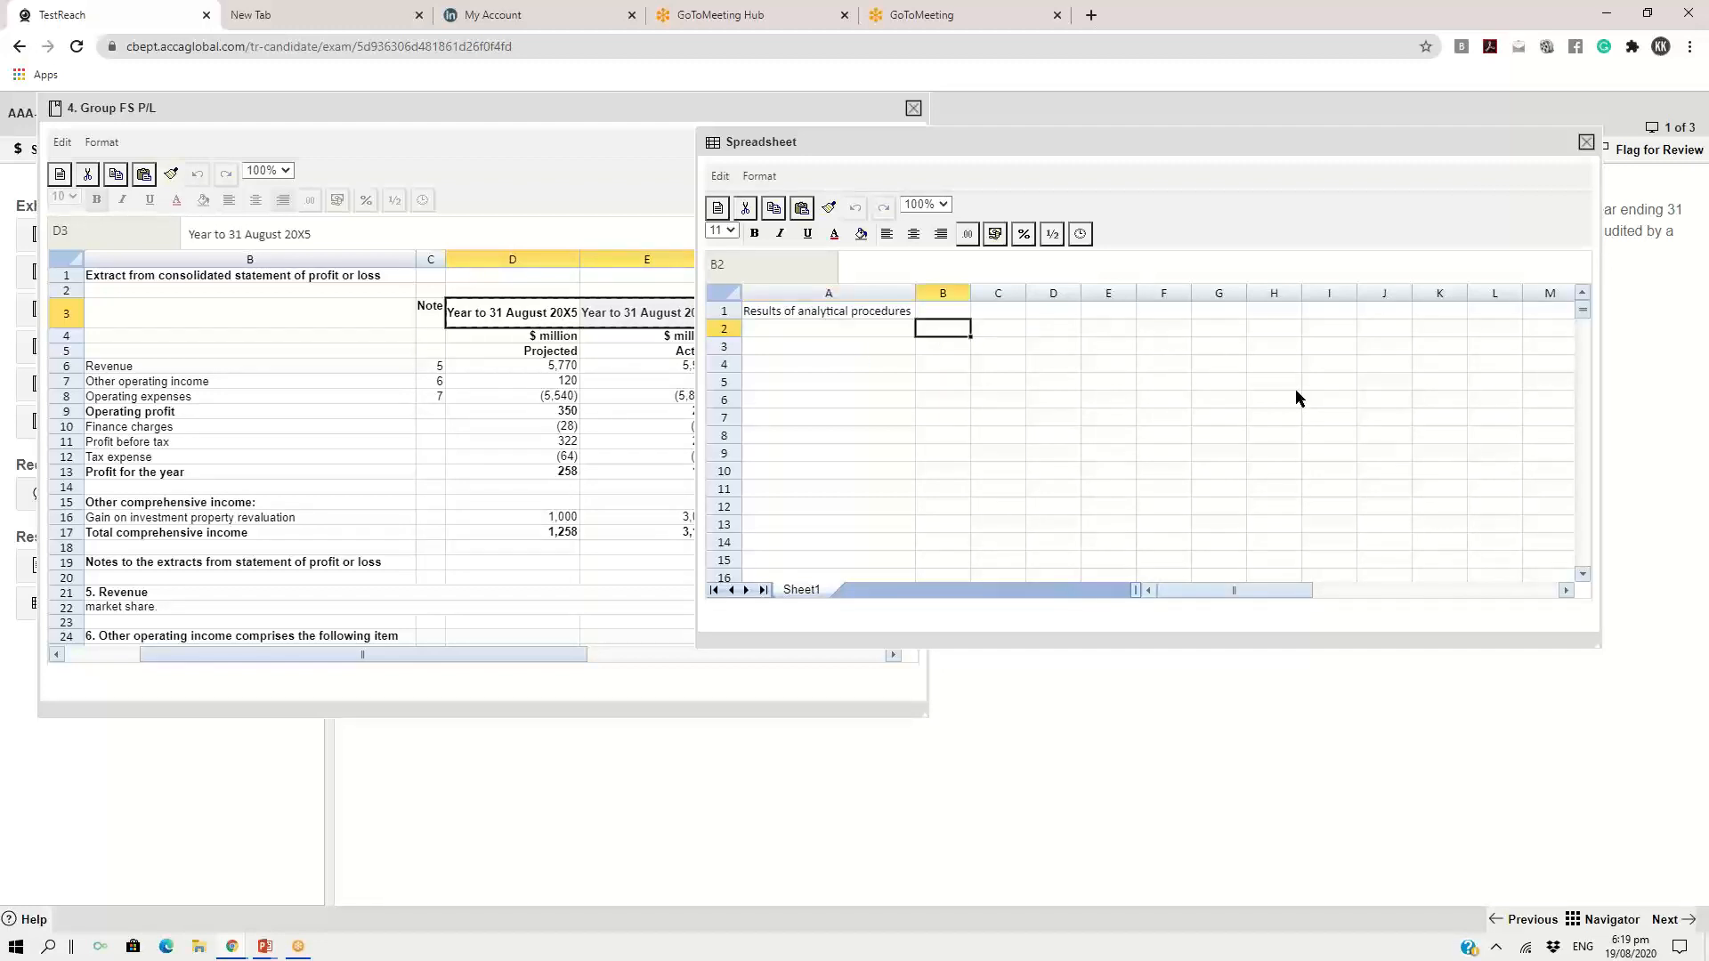
pyautogui.write('Year to 31 August 20X5\tYear to 31 August 20X4')
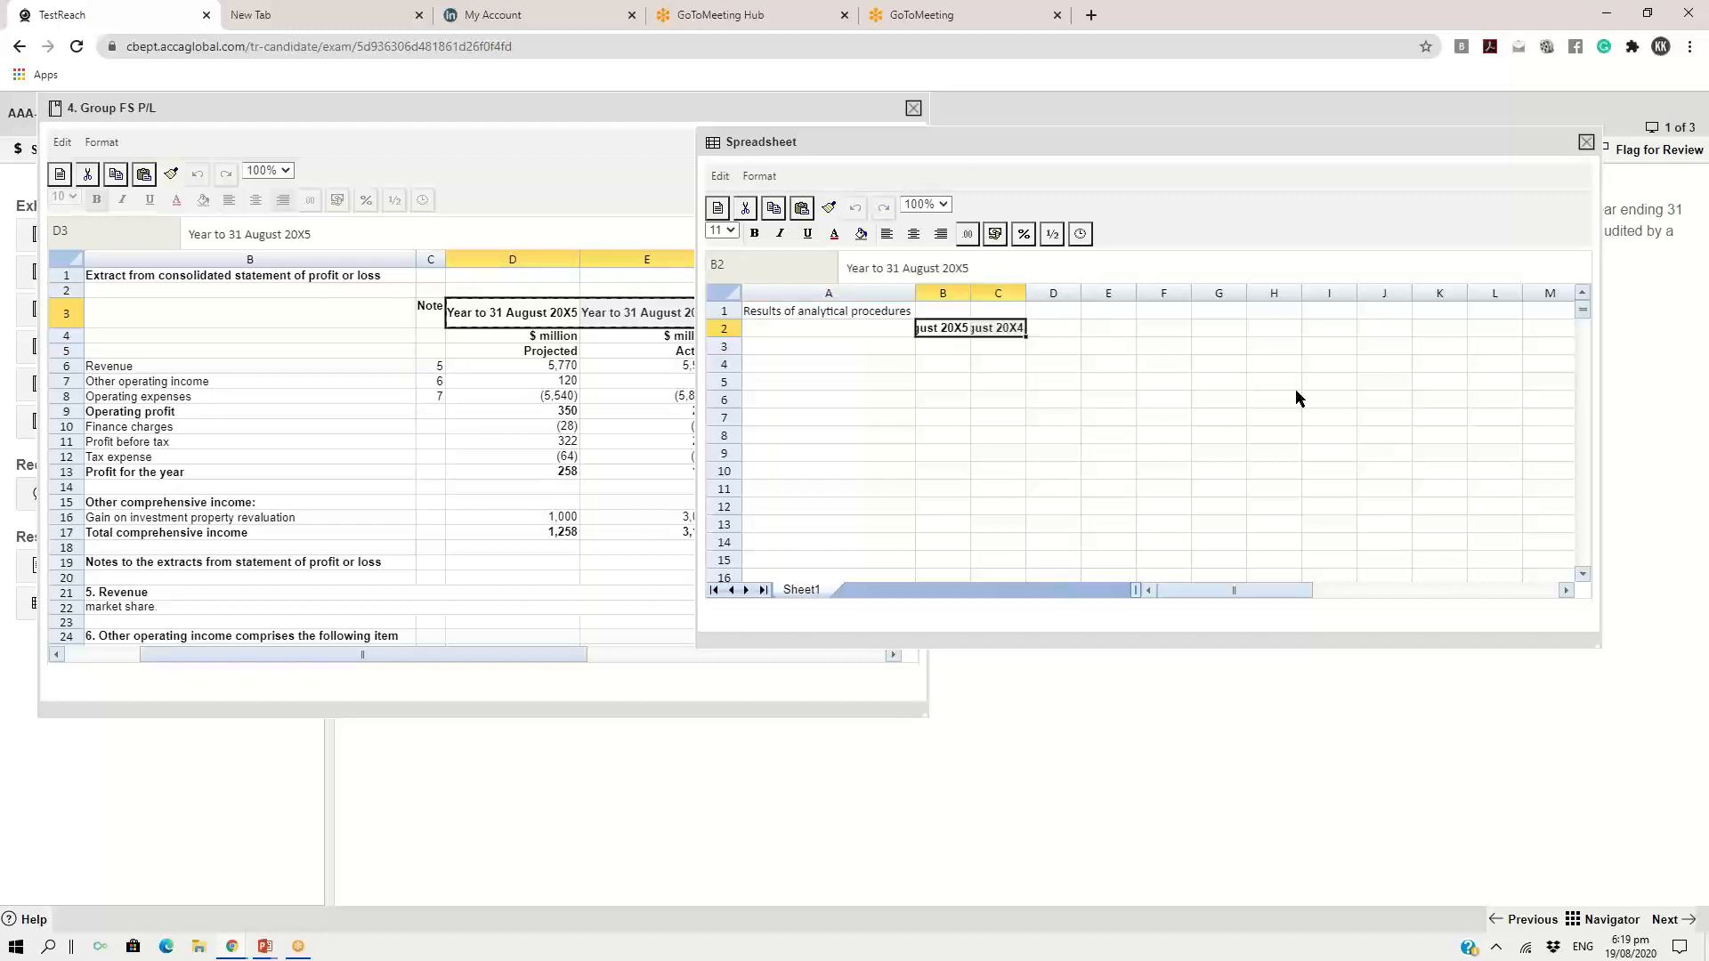
pyautogui.doubleClick(970, 295)
pyautogui.doubleClick(1105, 293)
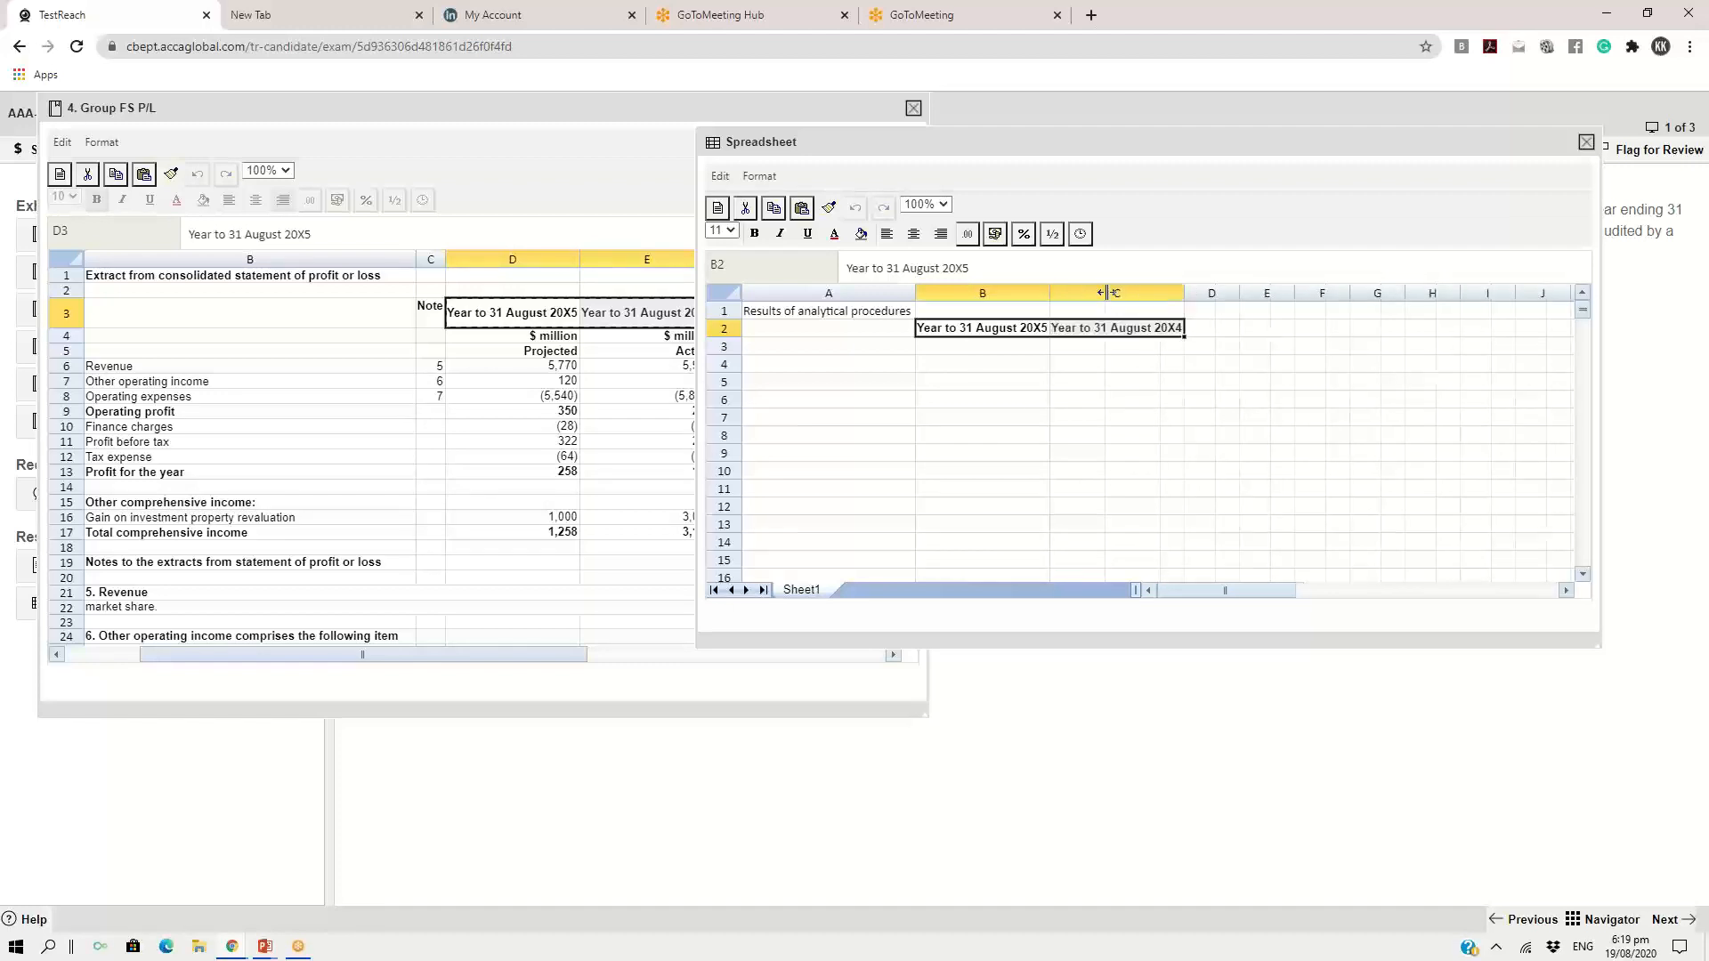
pyautogui.click(1065, 364)
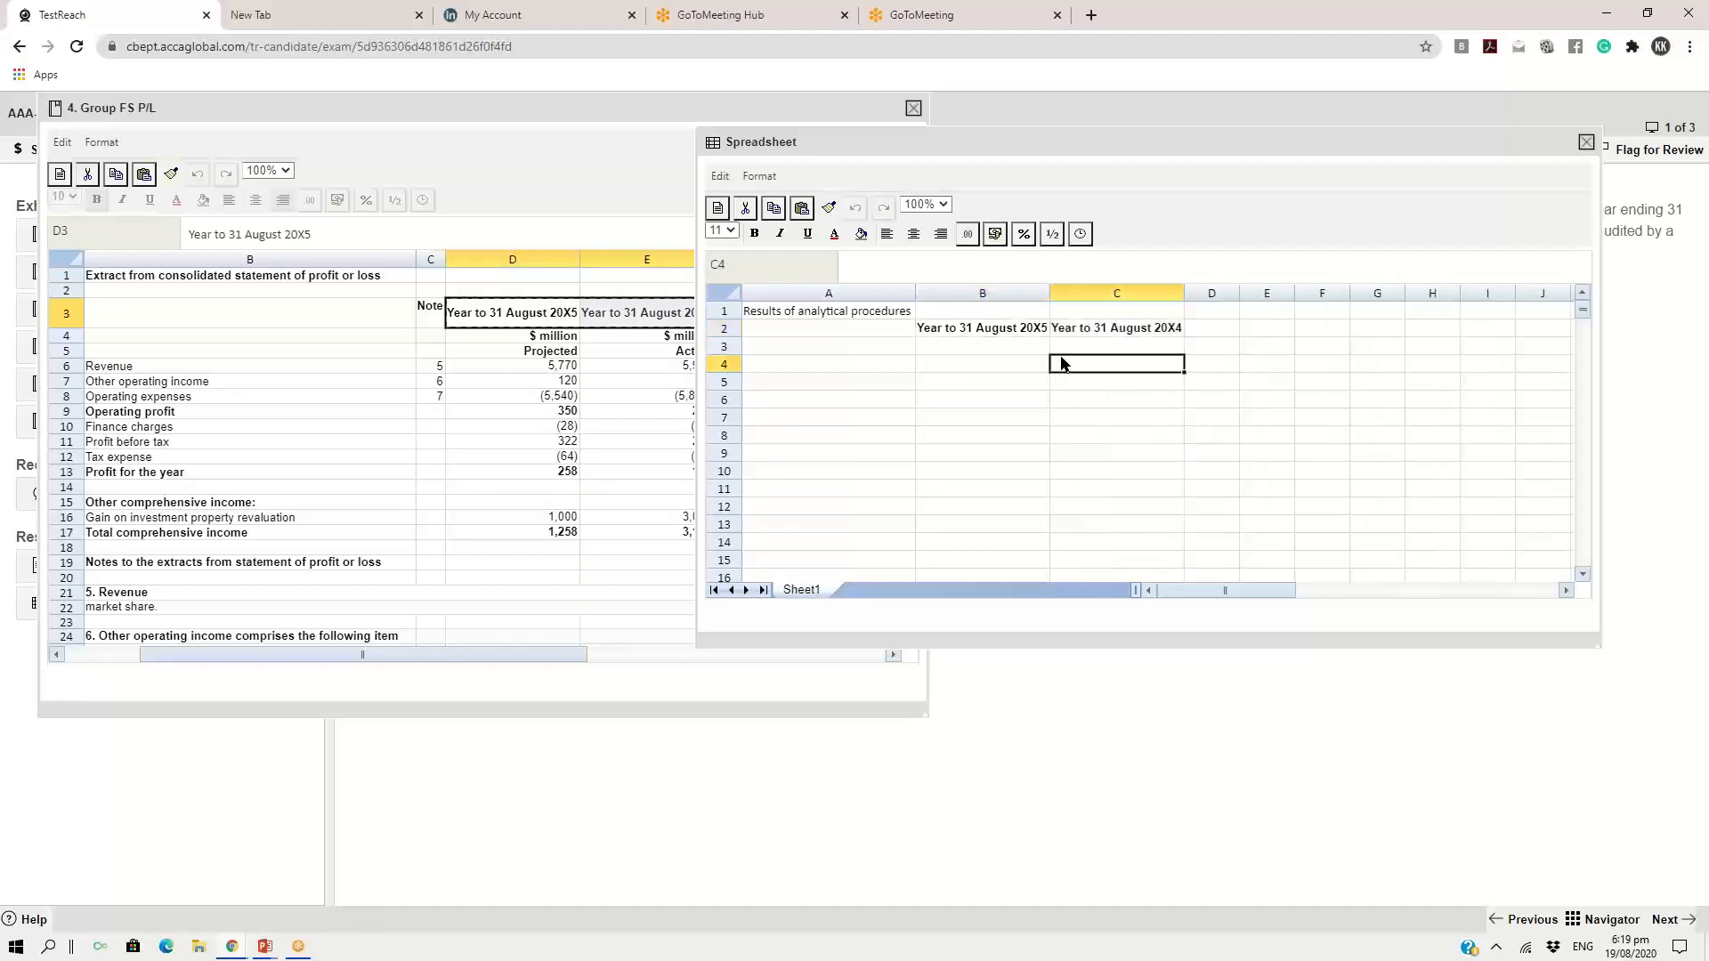
pyautogui.click(872, 348)
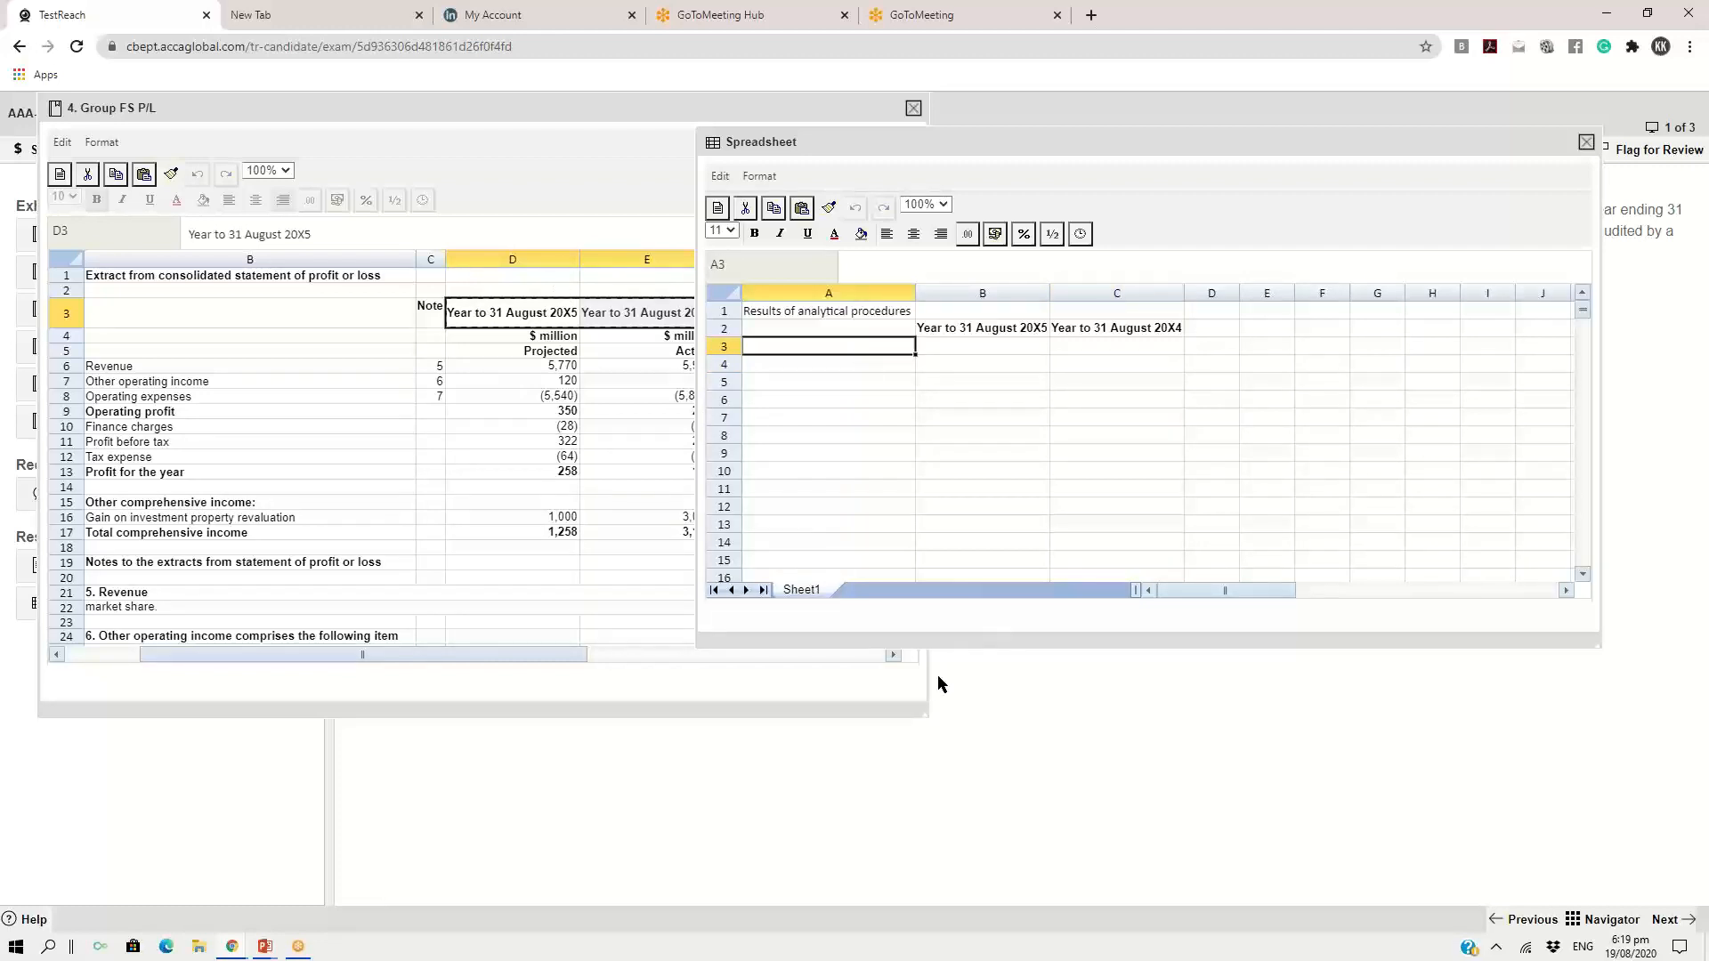
# Enlarge the Group FS P/L window to uncover both years' columns and zoom the exhibit to 200%
pyautogui.moveTo(930, 708); pyautogui.dragTo(973, 741)
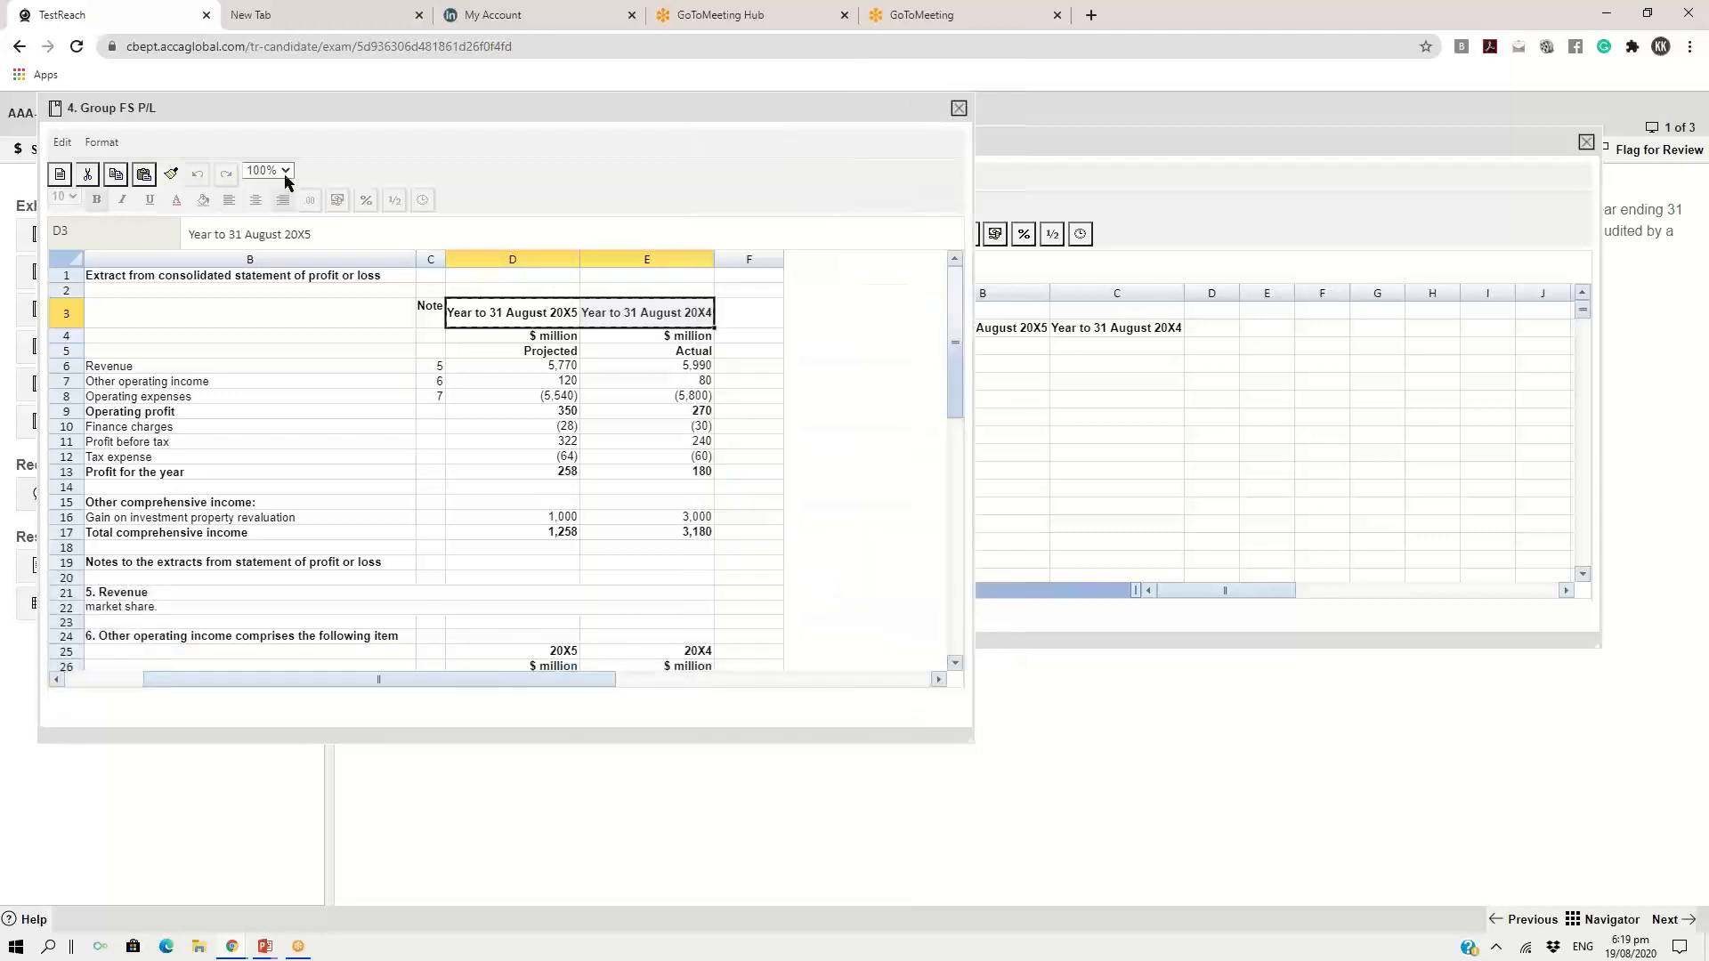
pyautogui.click(283, 172)
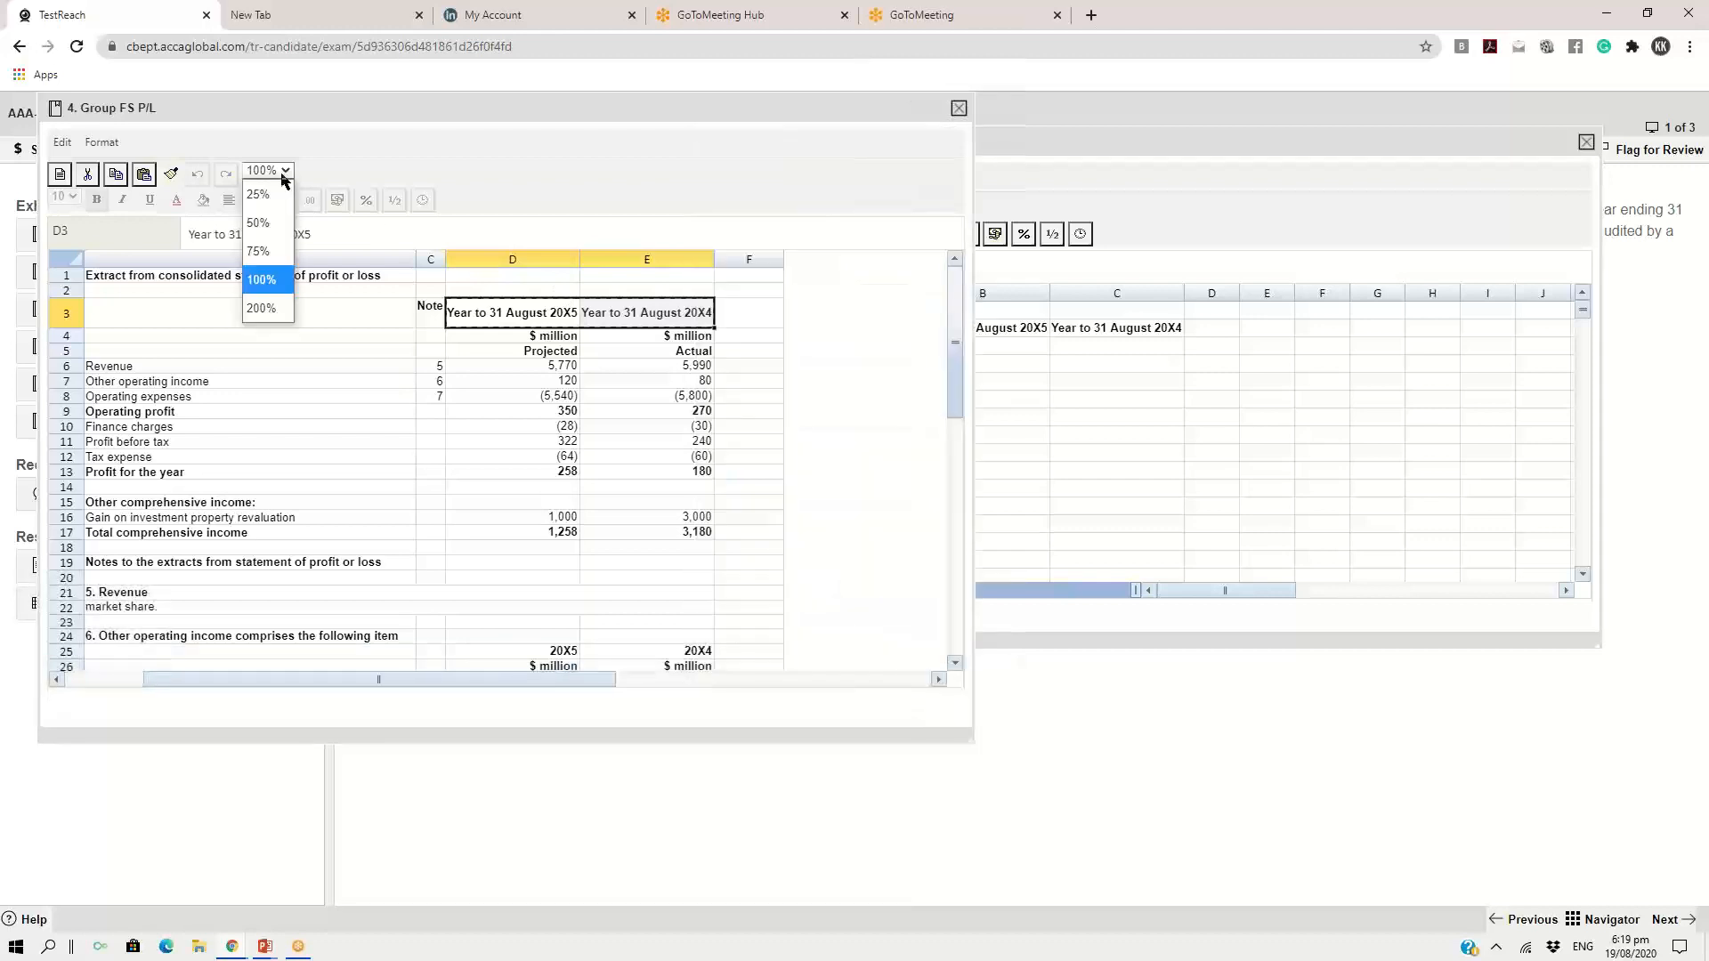
pyautogui.click(262, 308)
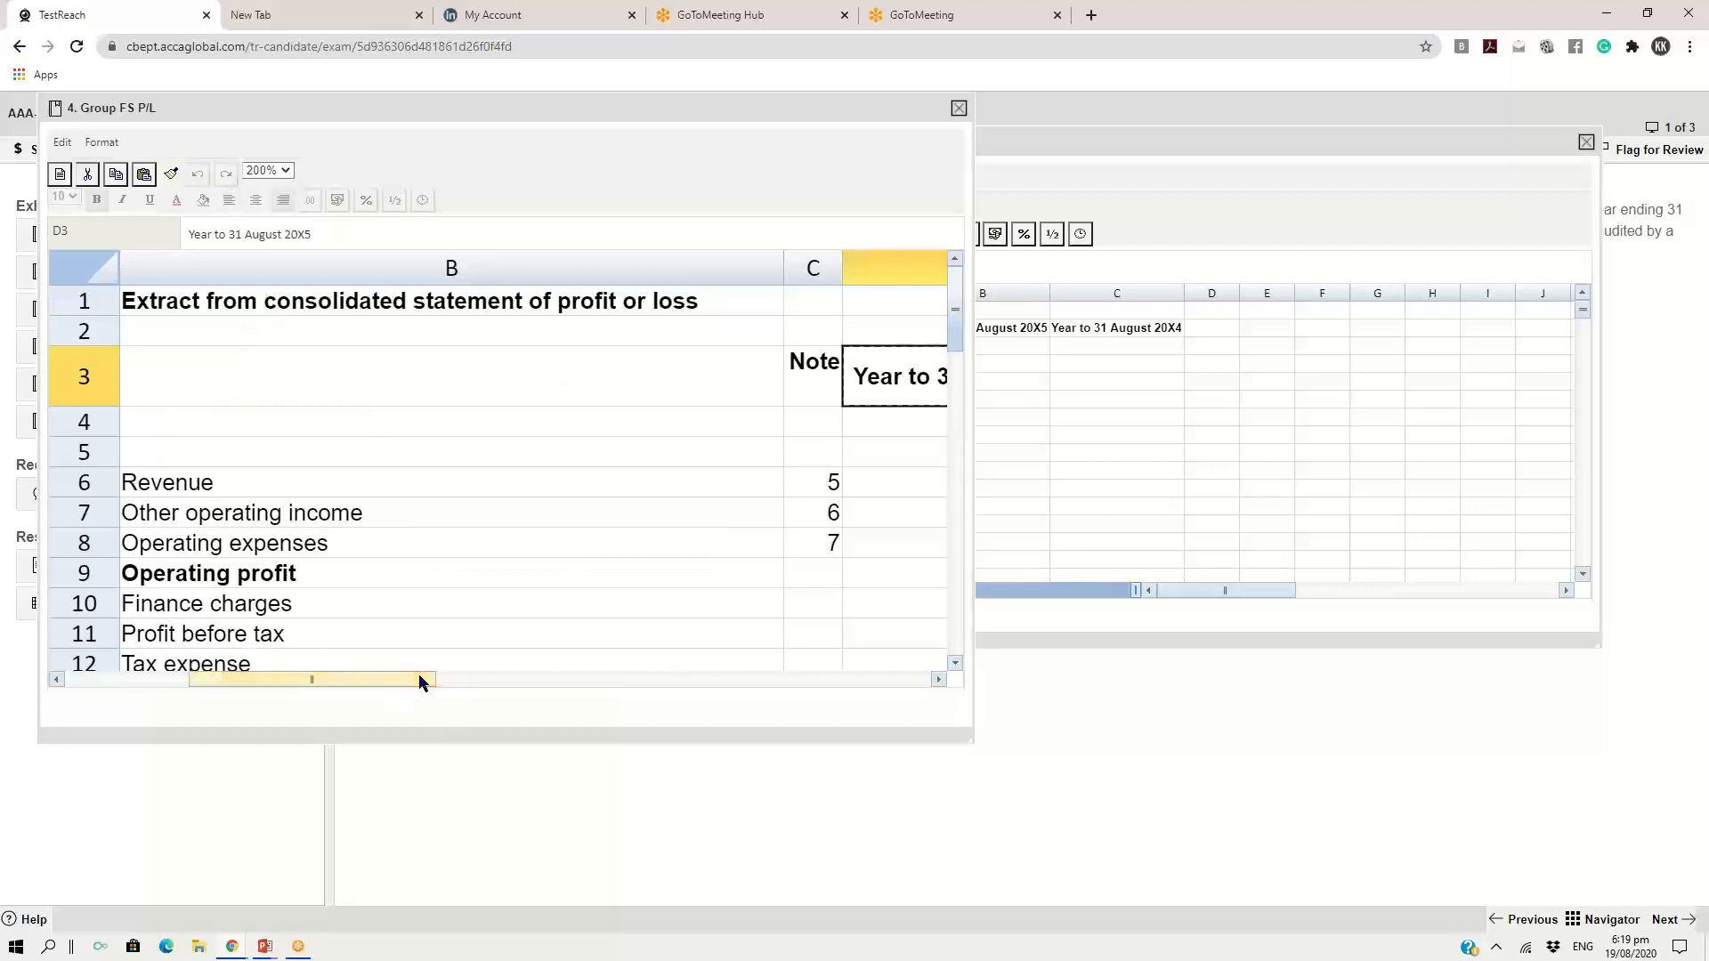
pyautogui.scroll(-2, 473, 552)
pyautogui.scroll(1, 474, 547)
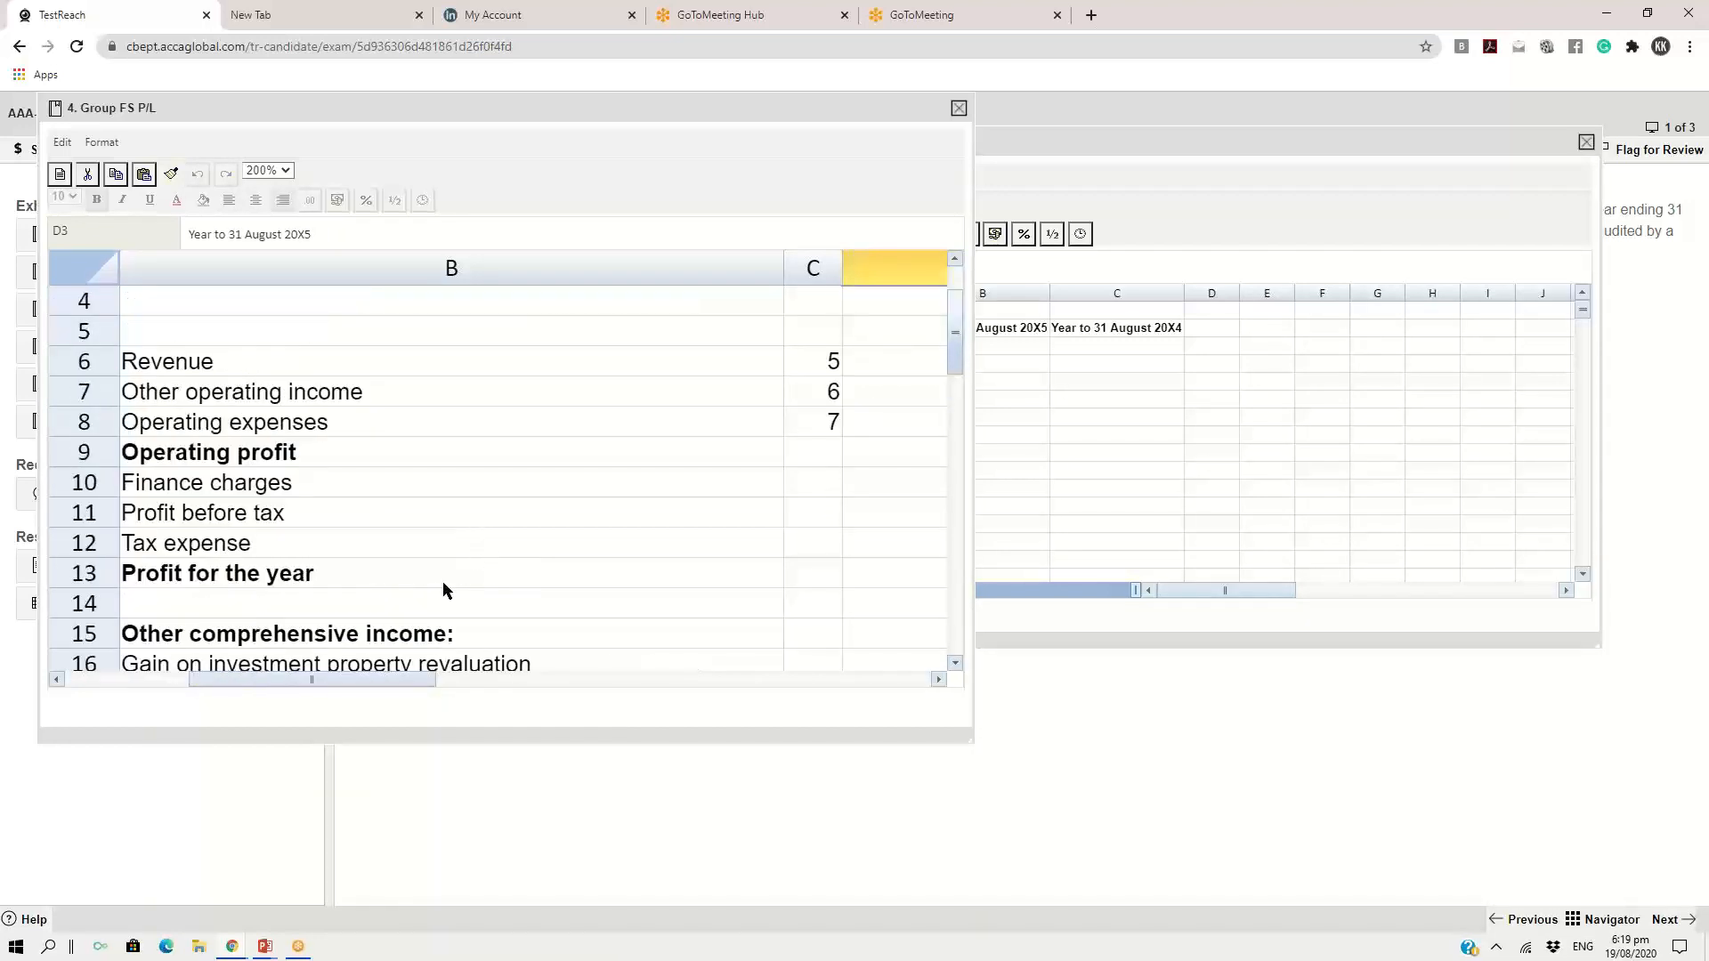
# Examine the revenue, operating profit, finance charges, profit before tax and tax expense lines in the Group FS P/L for possible ratios
pyautogui.click(220, 368)
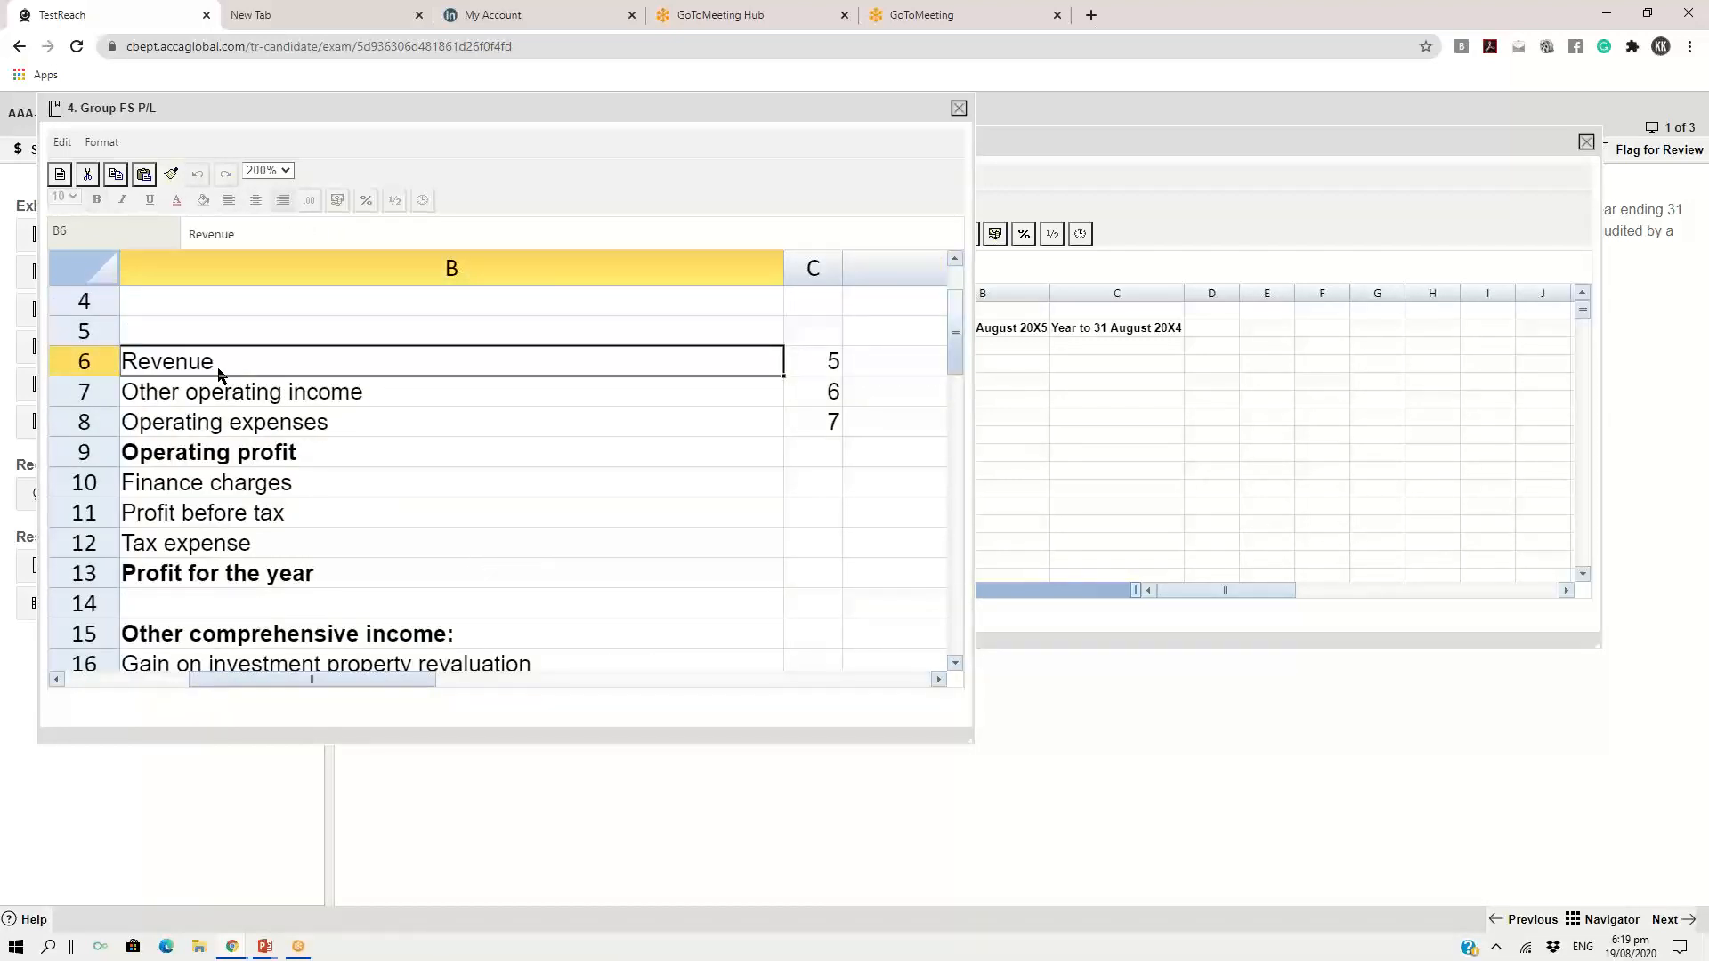
pyautogui.click(208, 457)
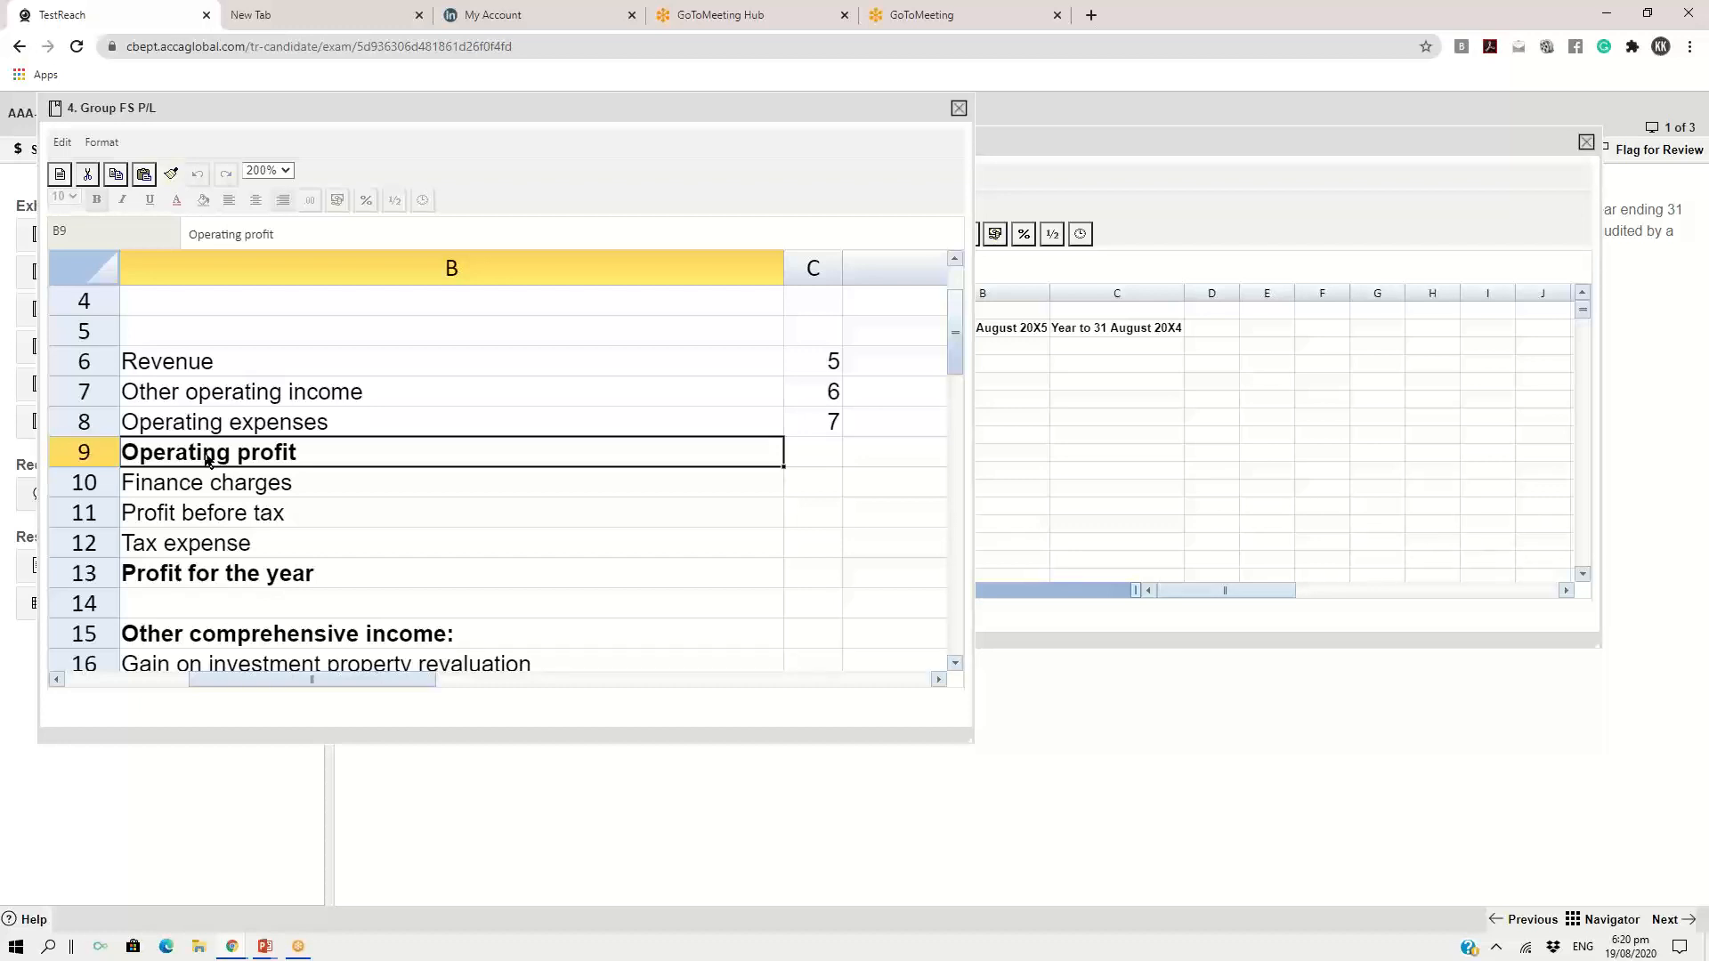
pyautogui.click(204, 492)
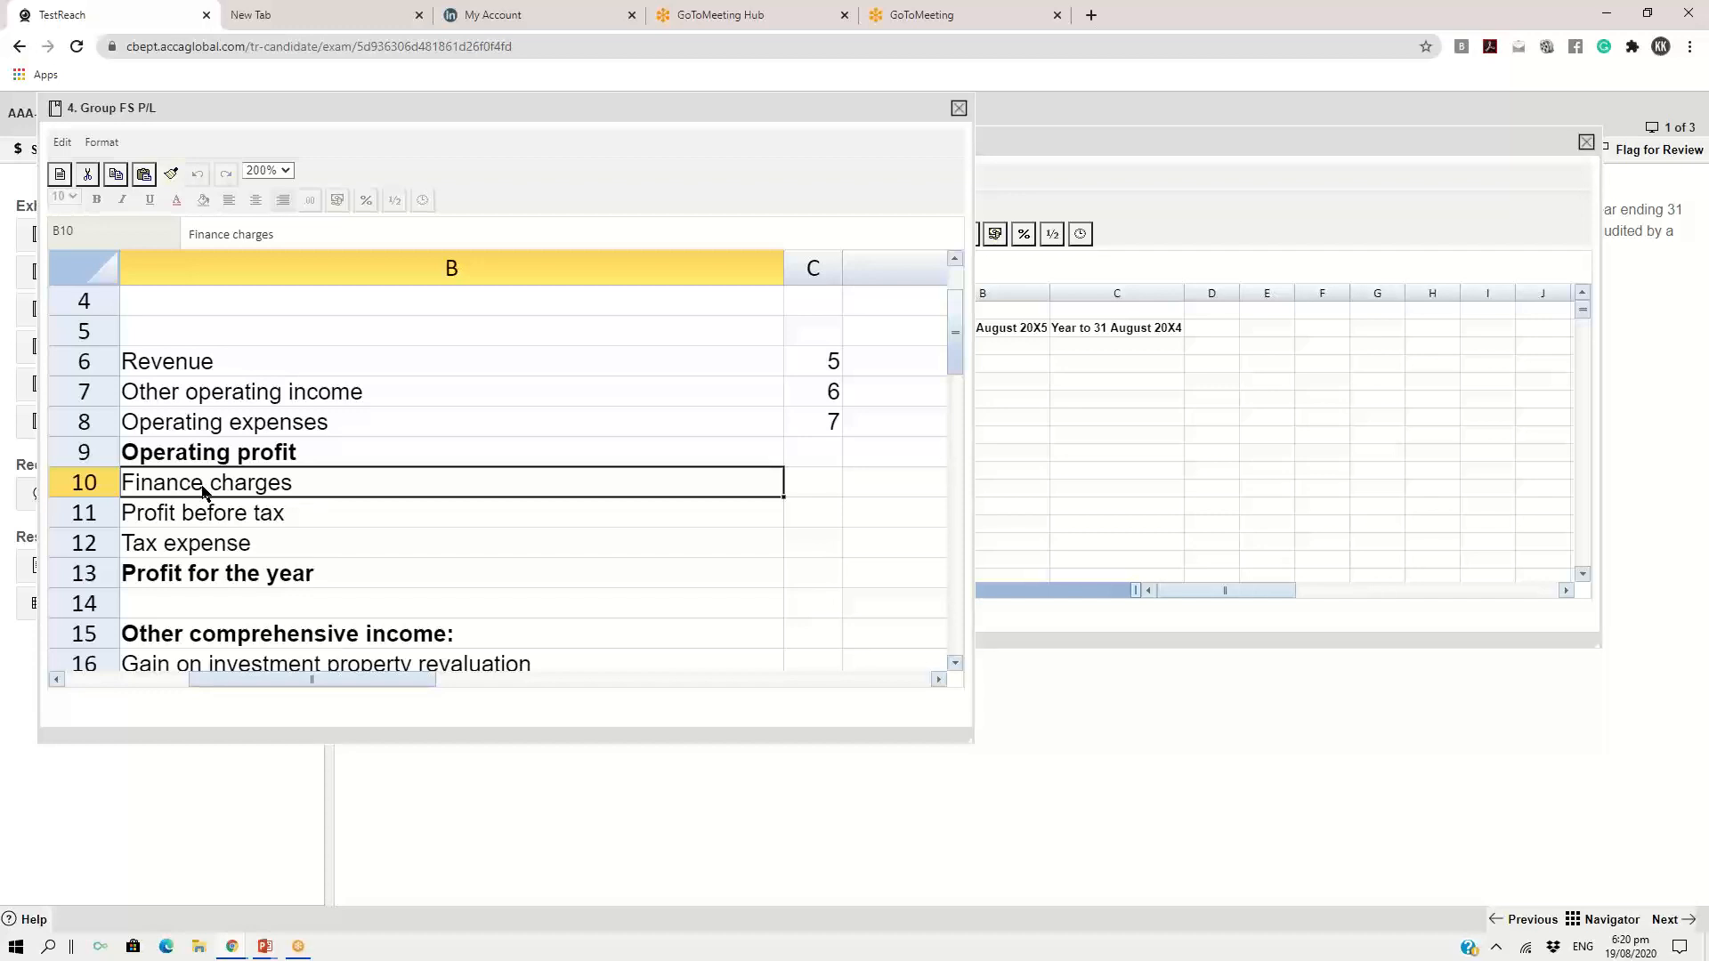
pyautogui.click(221, 463)
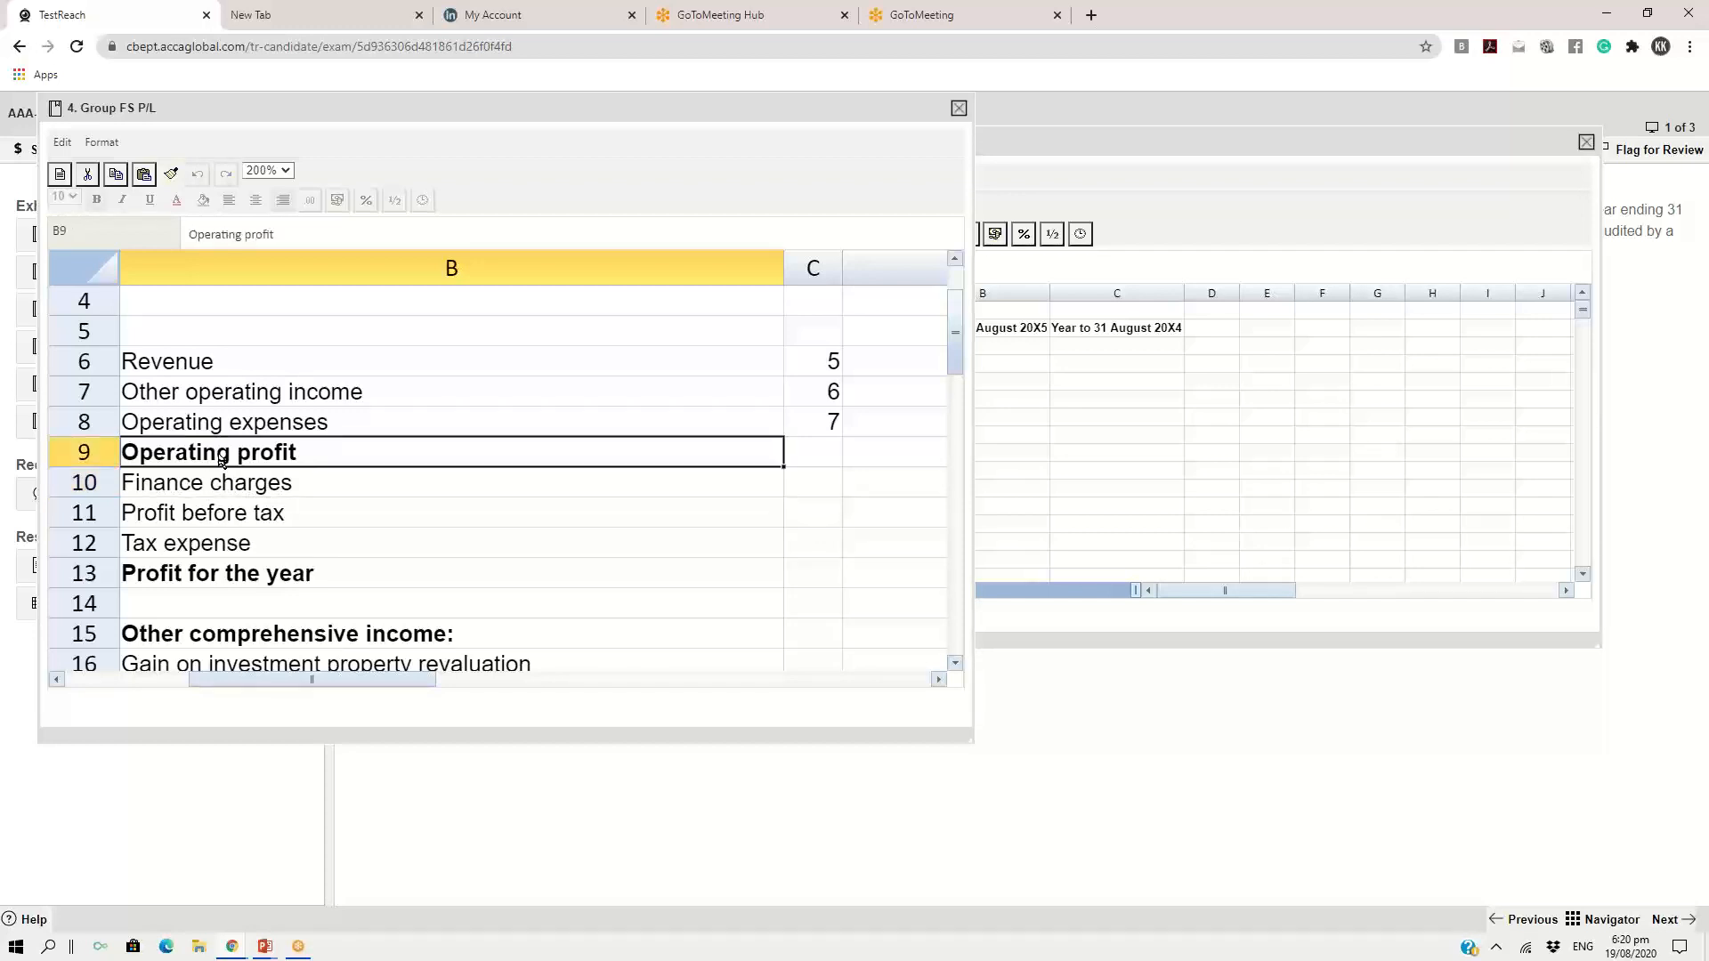
pyautogui.click(222, 485)
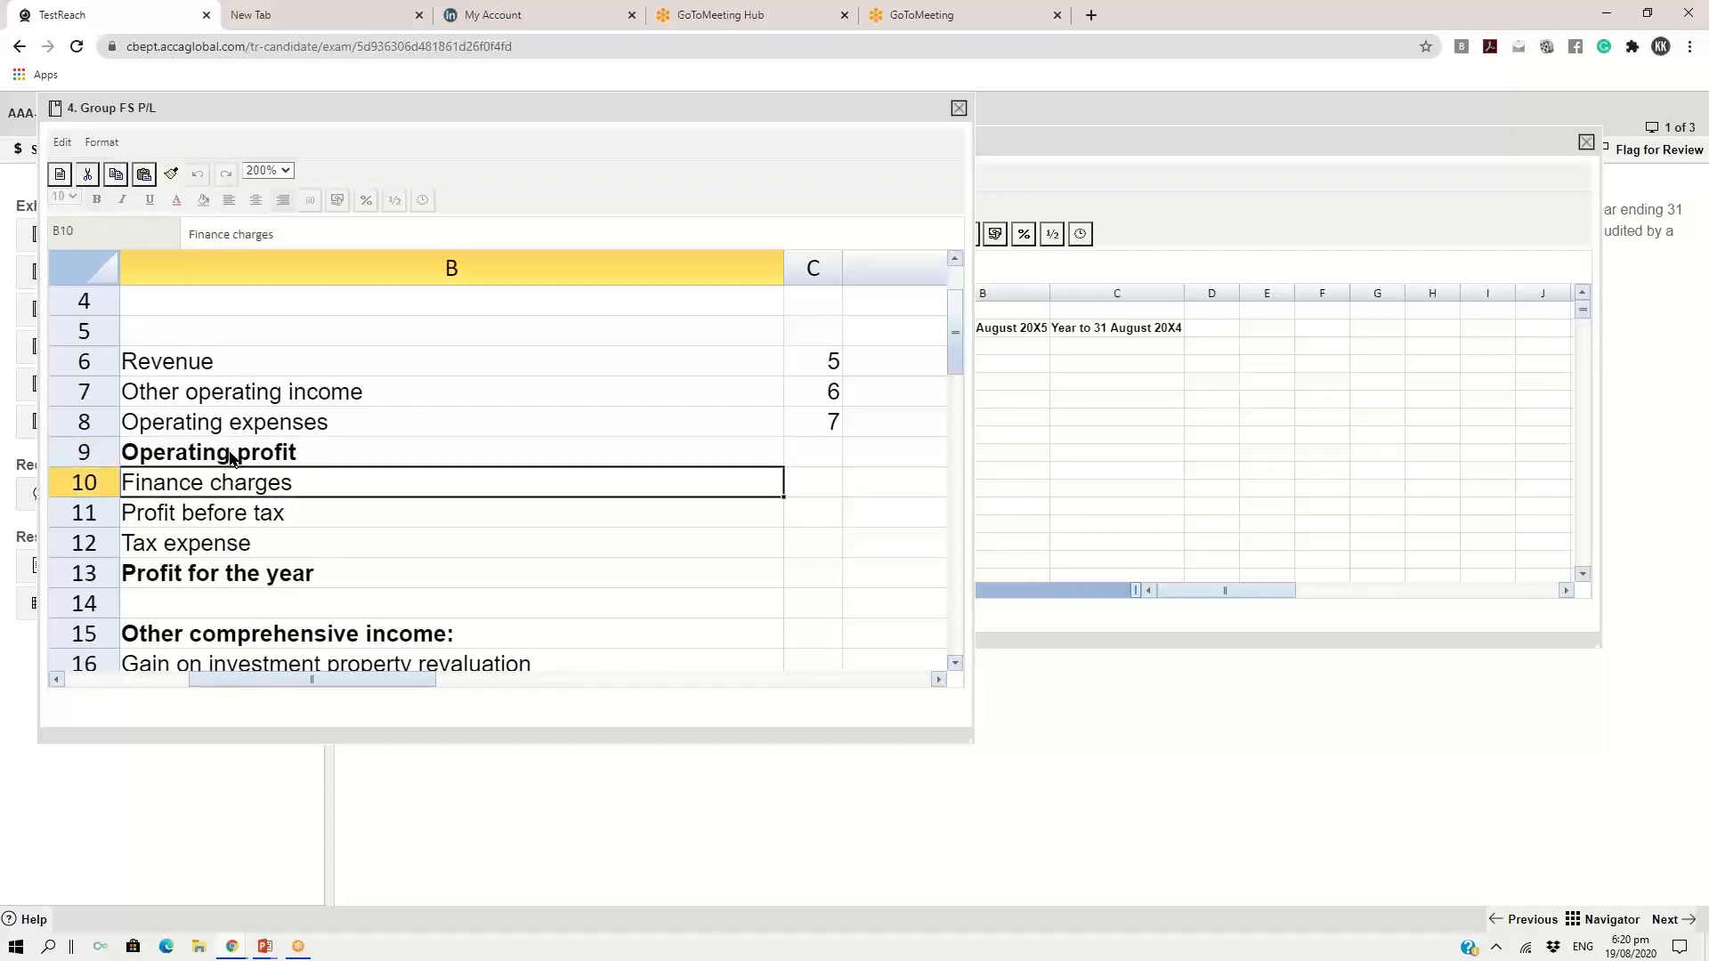
pyautogui.click(230, 457)
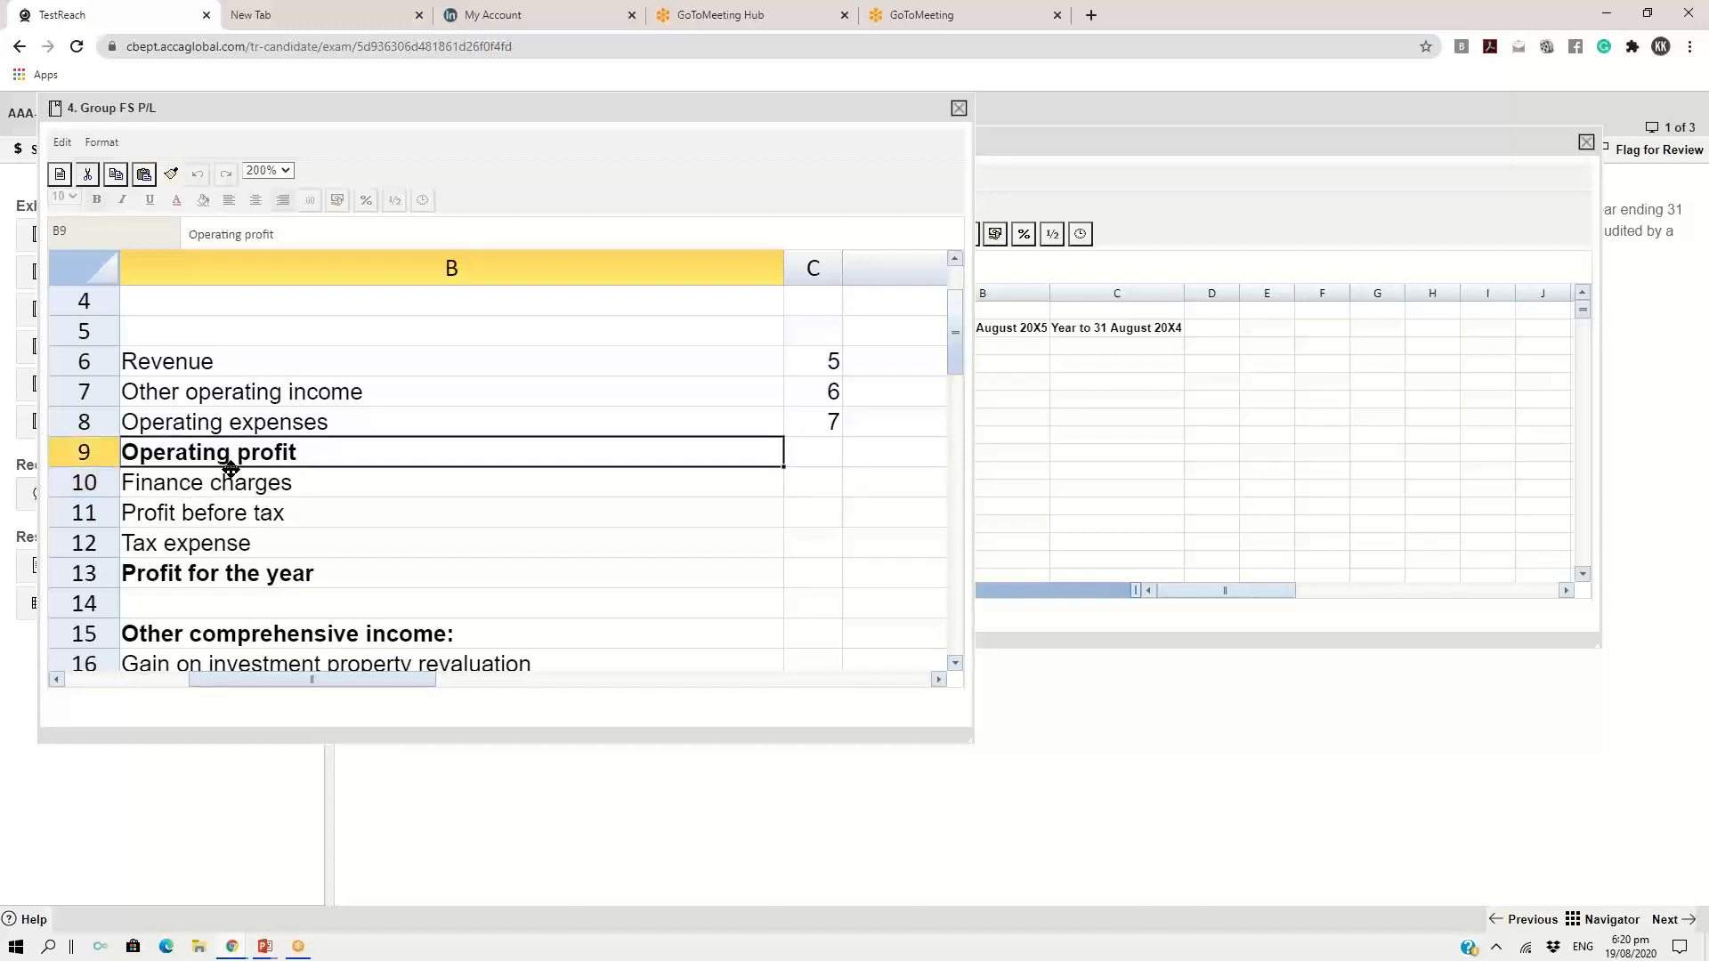
pyautogui.click(215, 553)
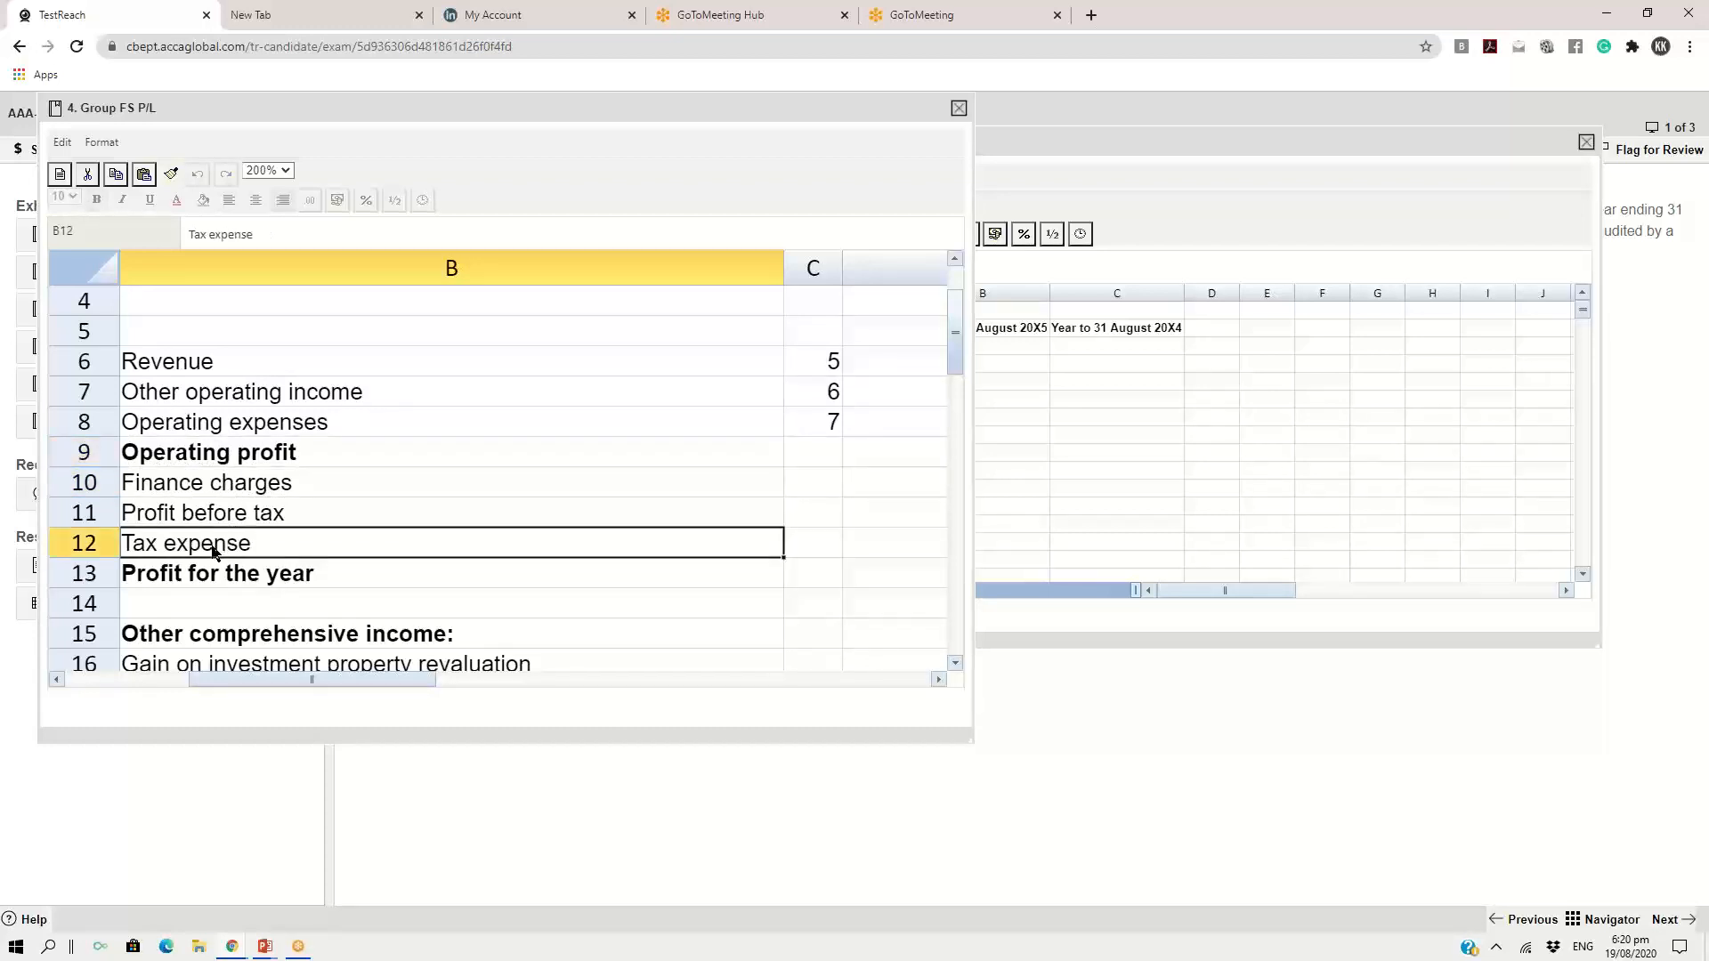
pyautogui.click(262, 522)
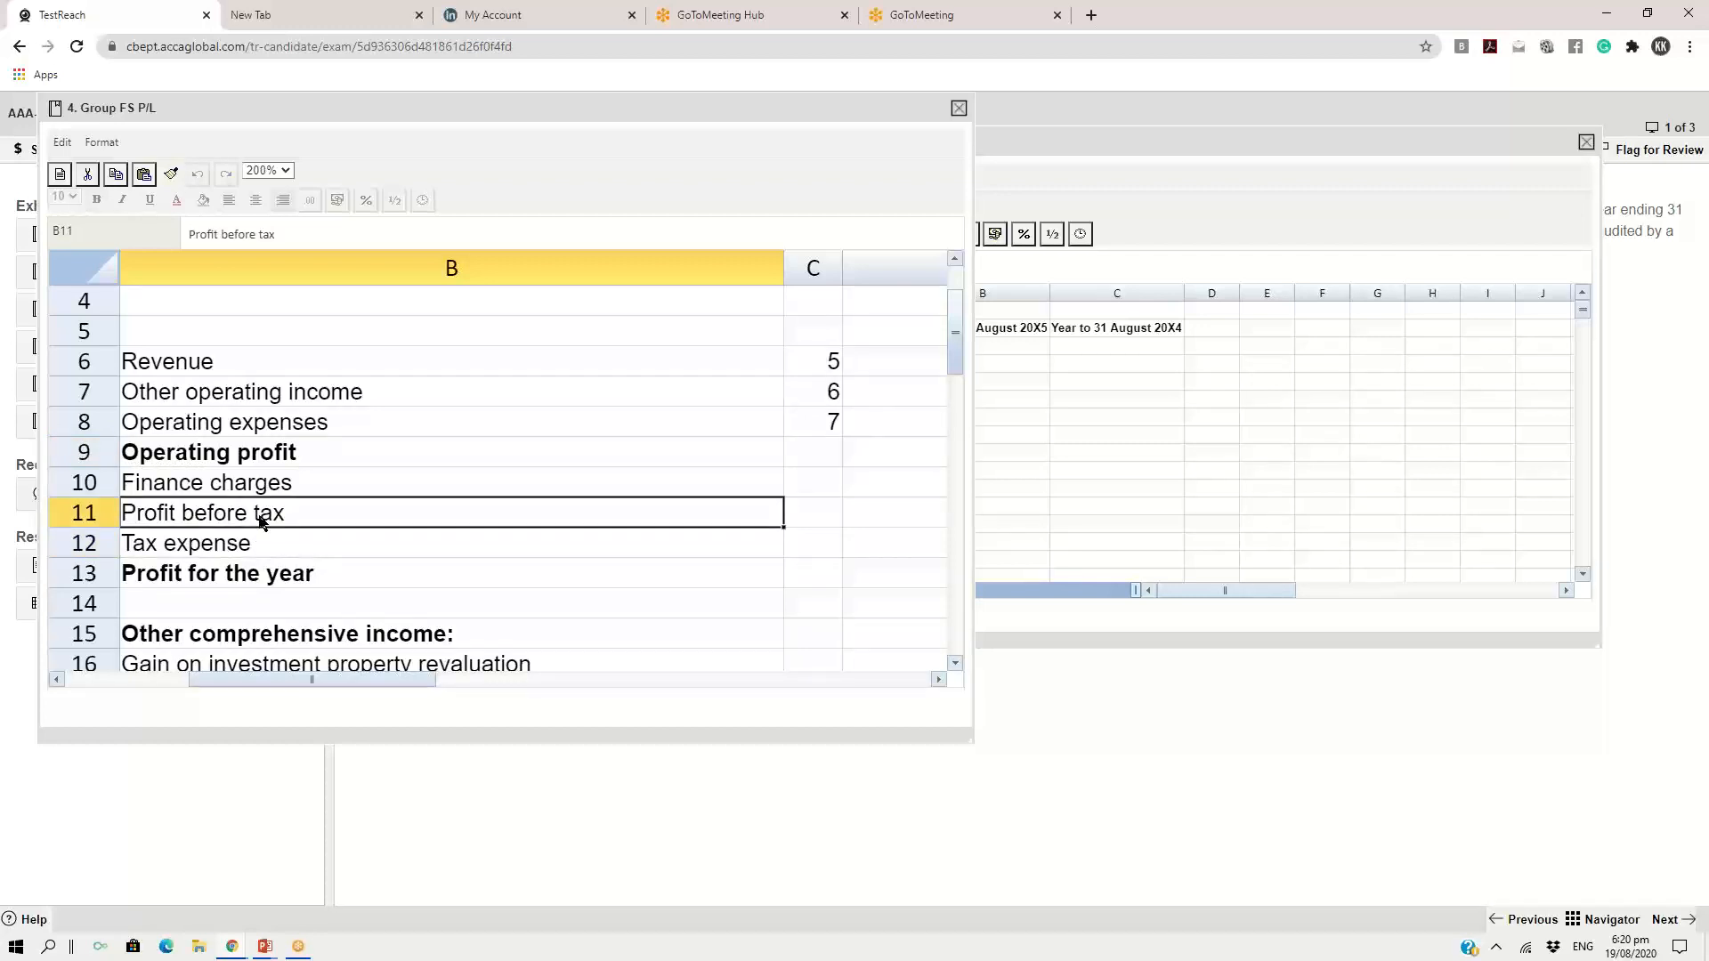
pyautogui.click(220, 552)
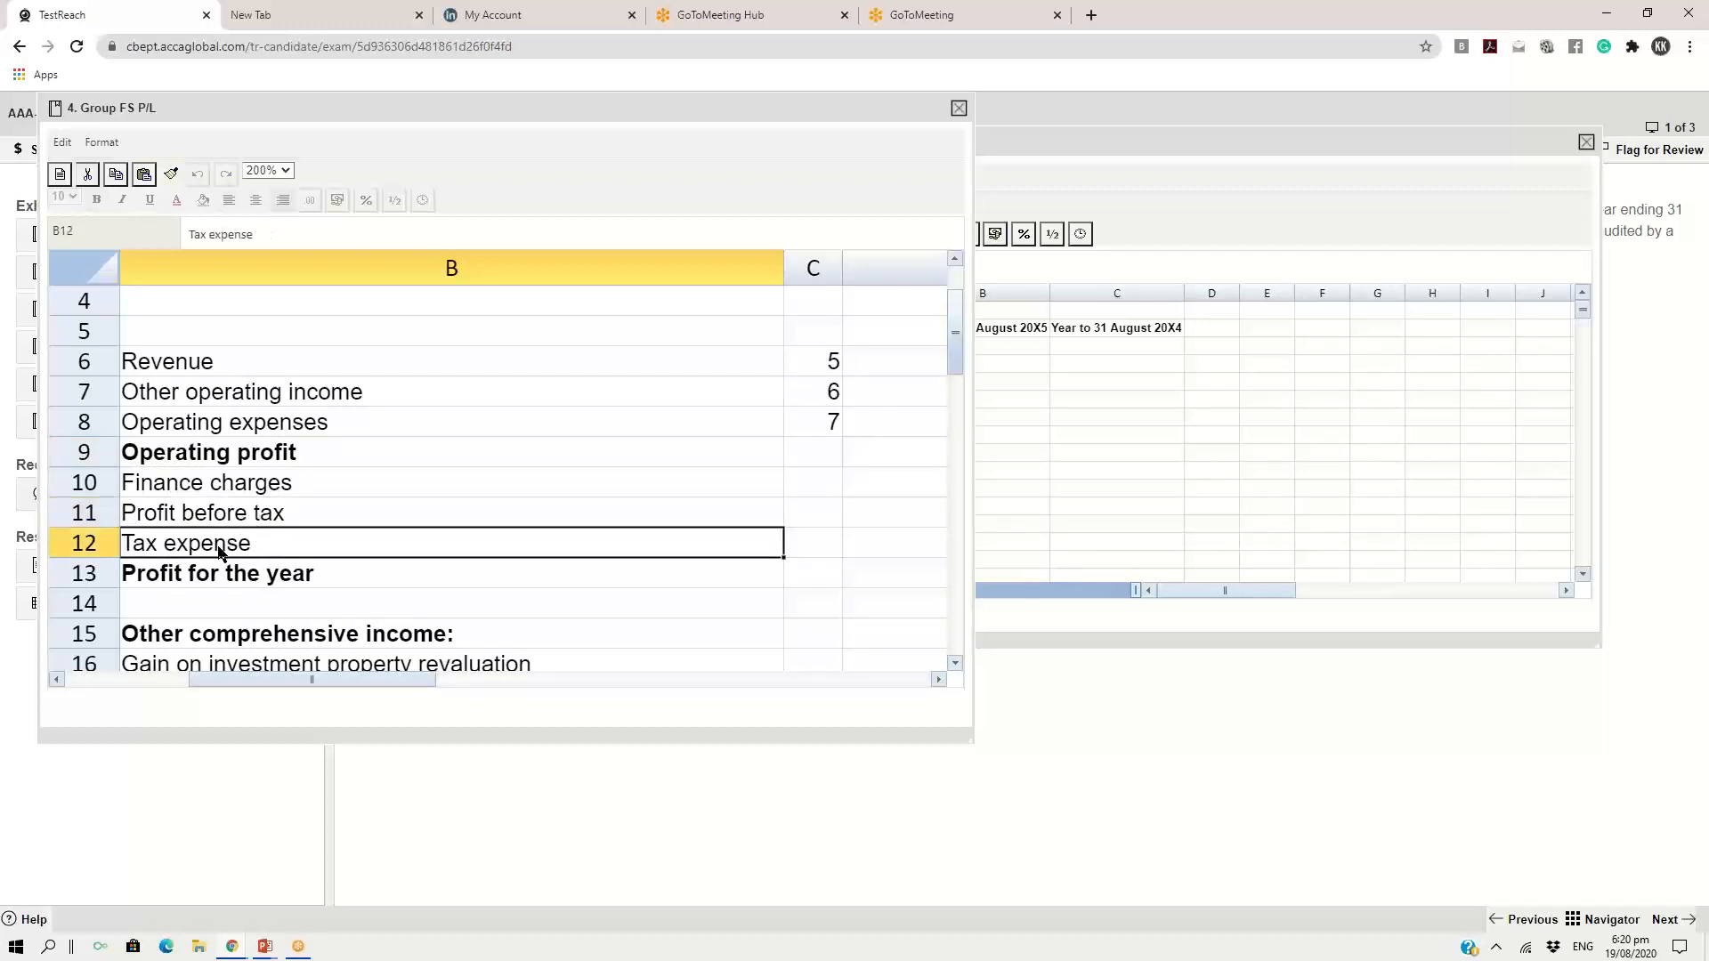
pyautogui.click(231, 523)
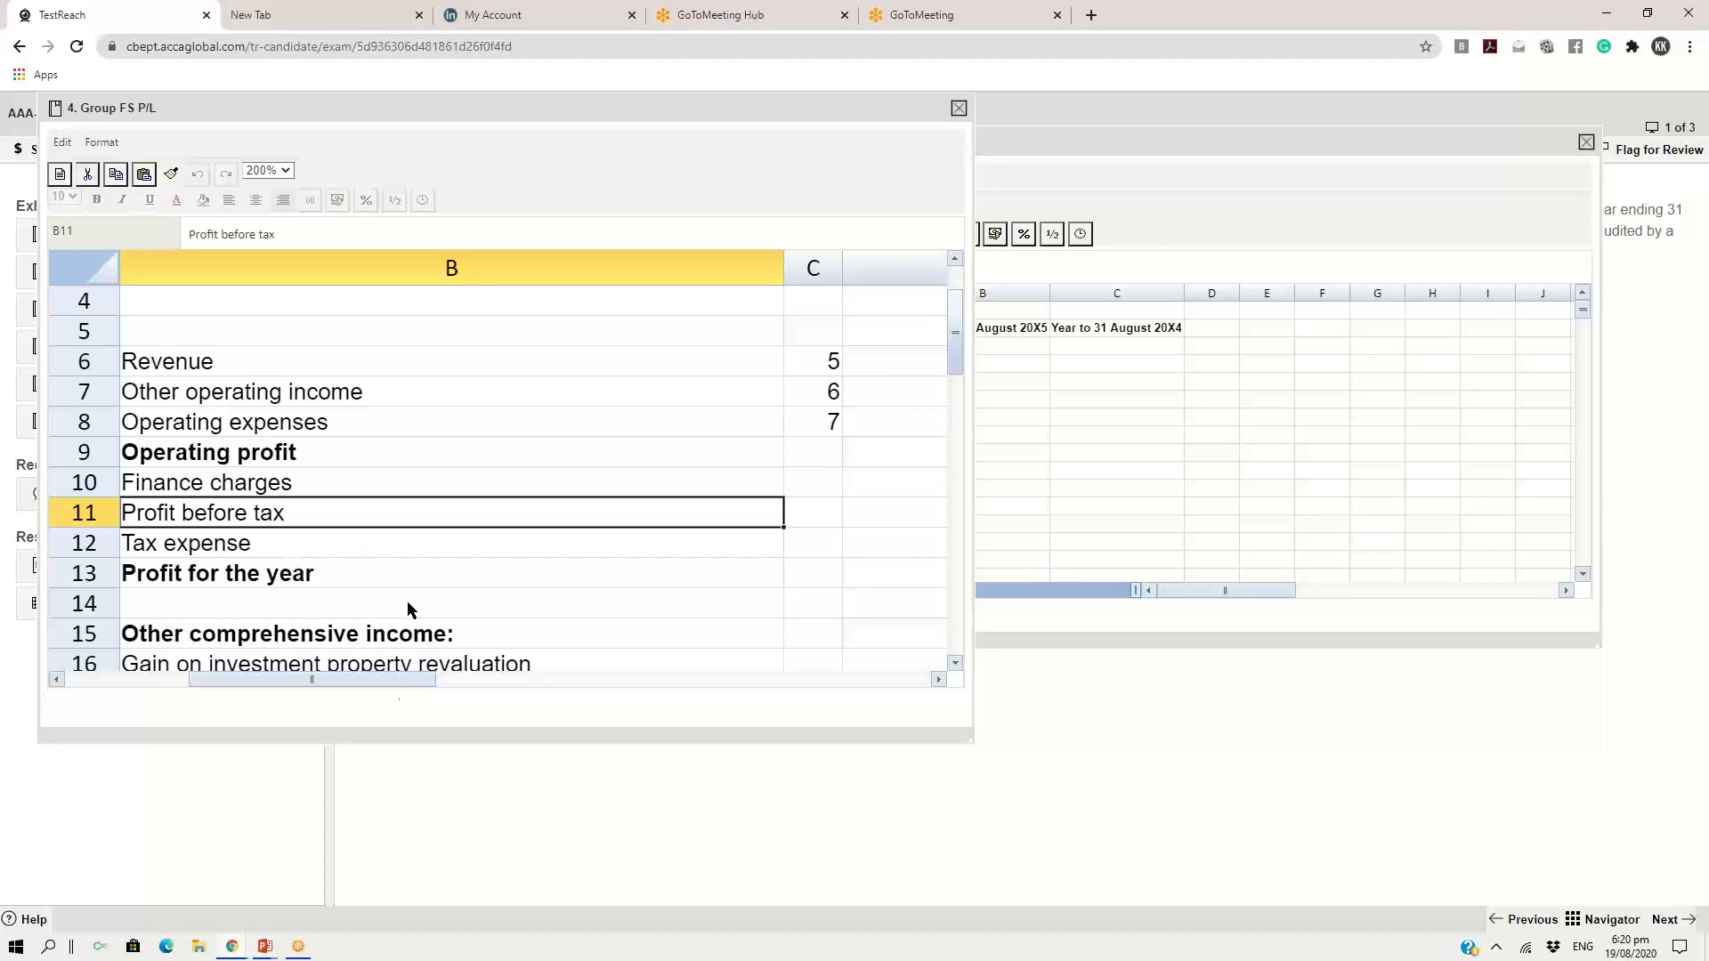
# Return the Group FS P/L exhibit to 100% zoom and enlarge its window to show more rows and columns
pyautogui.click(285, 170)
pyautogui.click(290, 282)
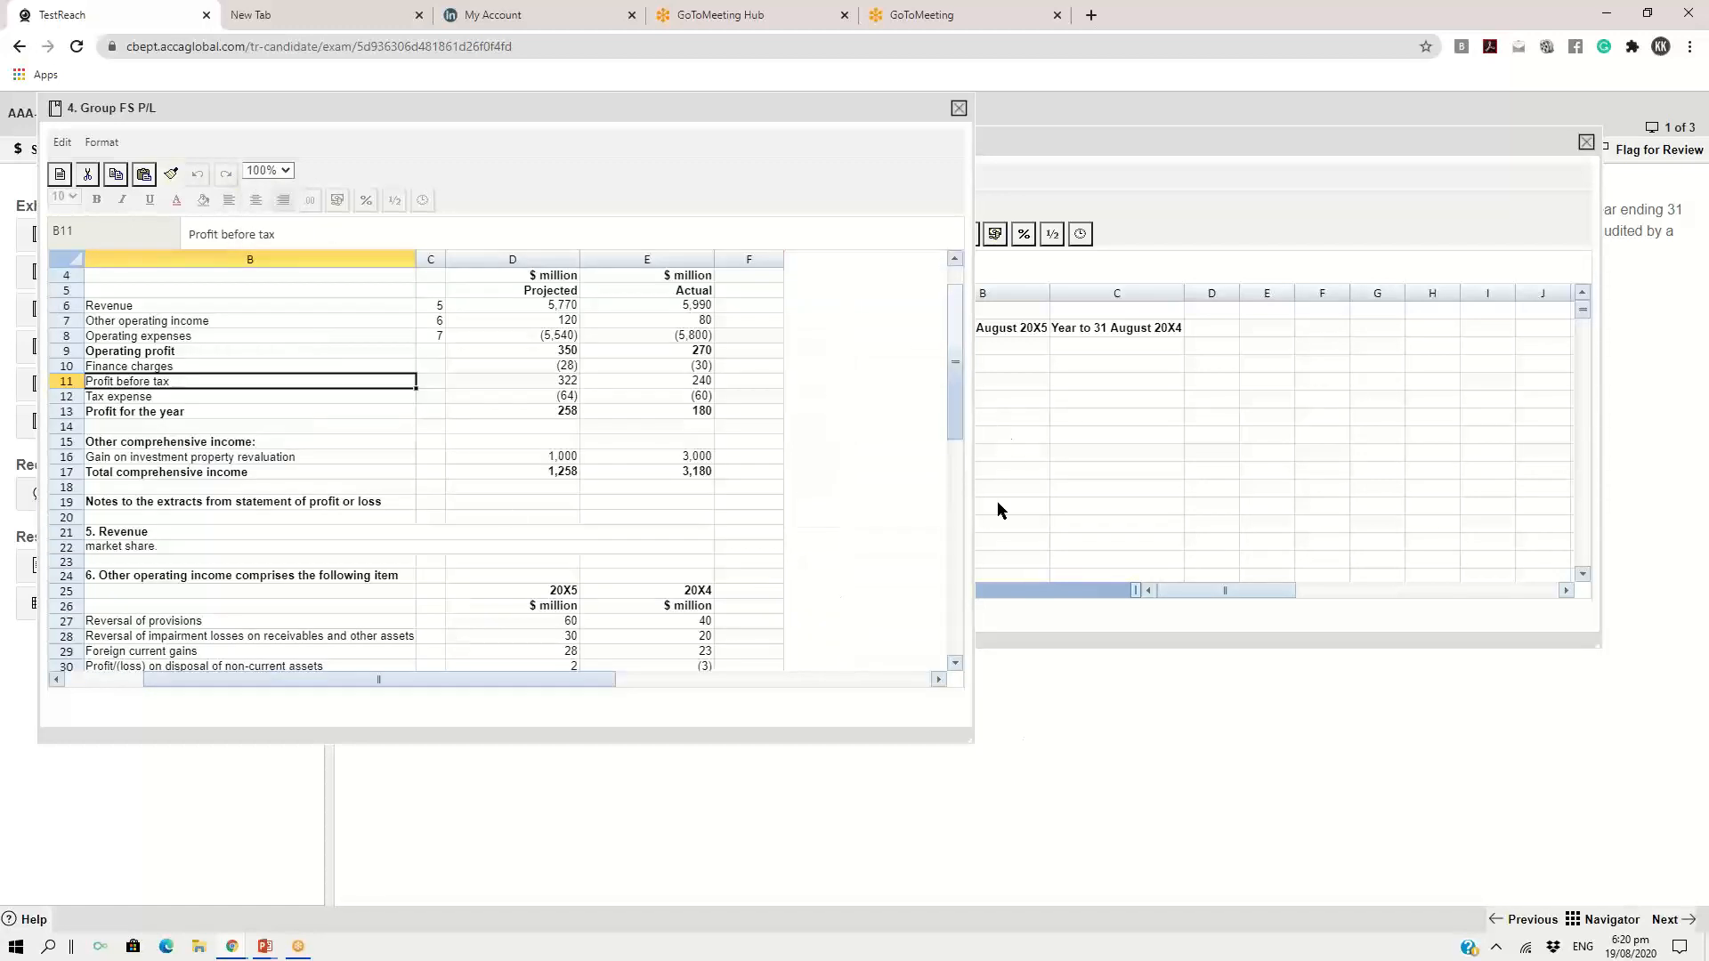
pyautogui.moveTo(970, 741); pyautogui.dragTo(1064, 788)
pyautogui.moveTo(676, 732); pyautogui.dragTo(549, 723)
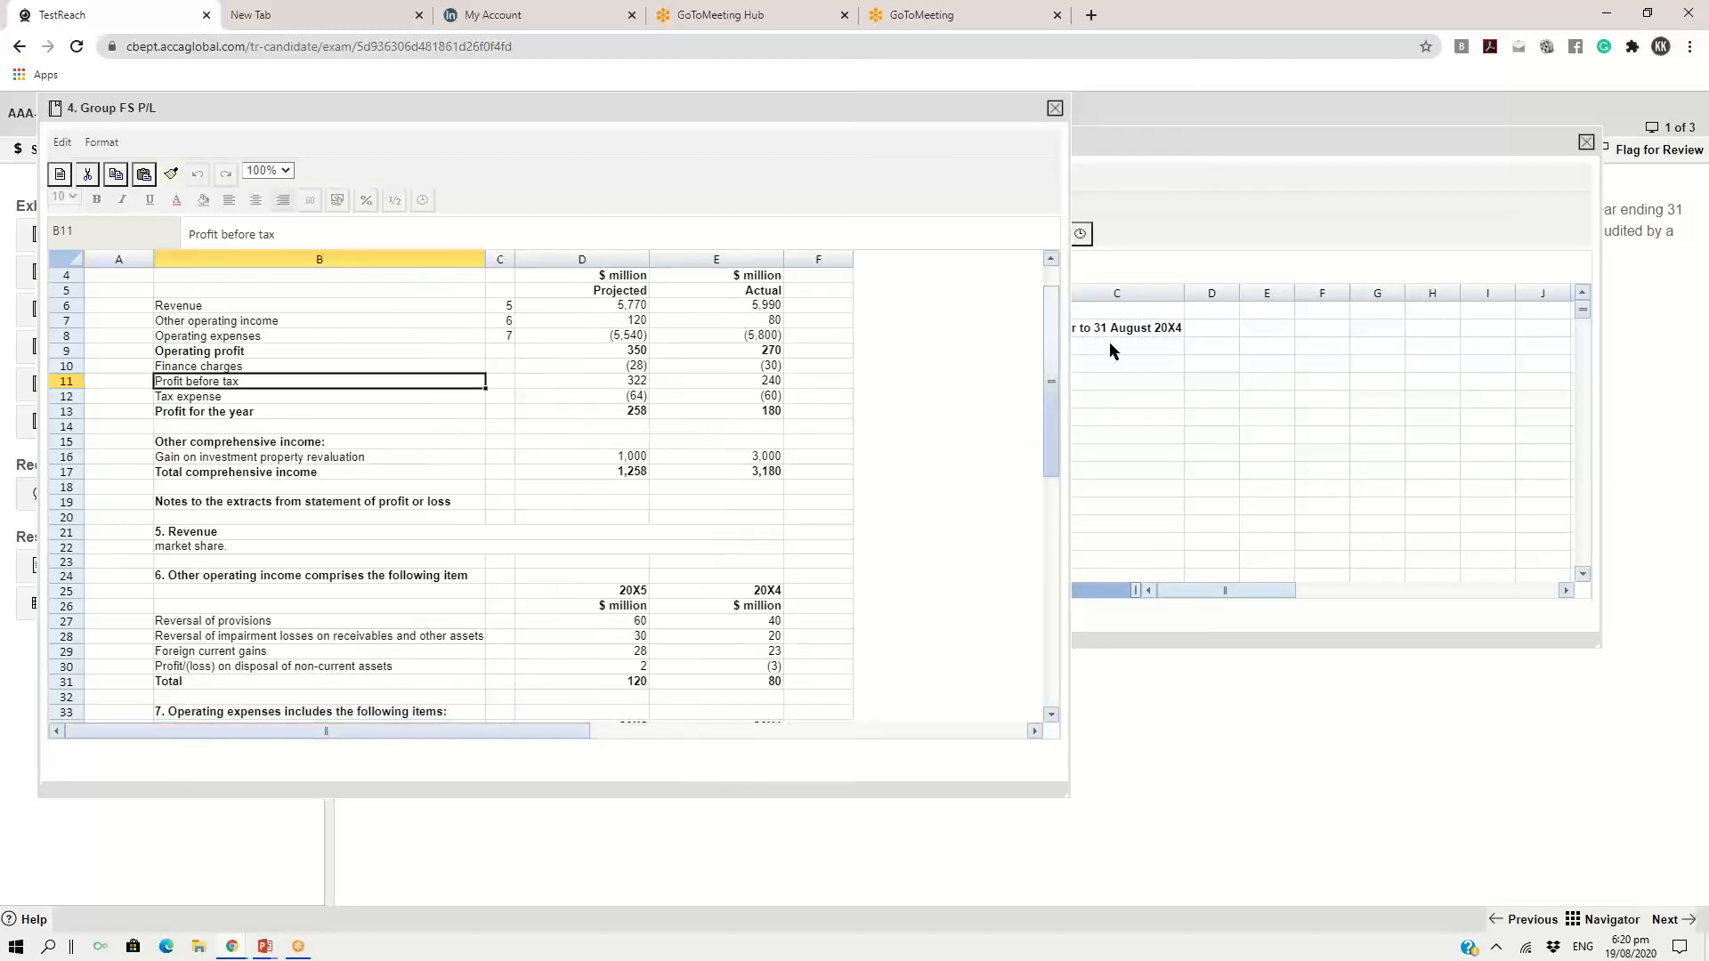
# Bring the spreadsheet response to the front and enter the label "operating profit margin" in cell A3
pyautogui.click(1146, 139)
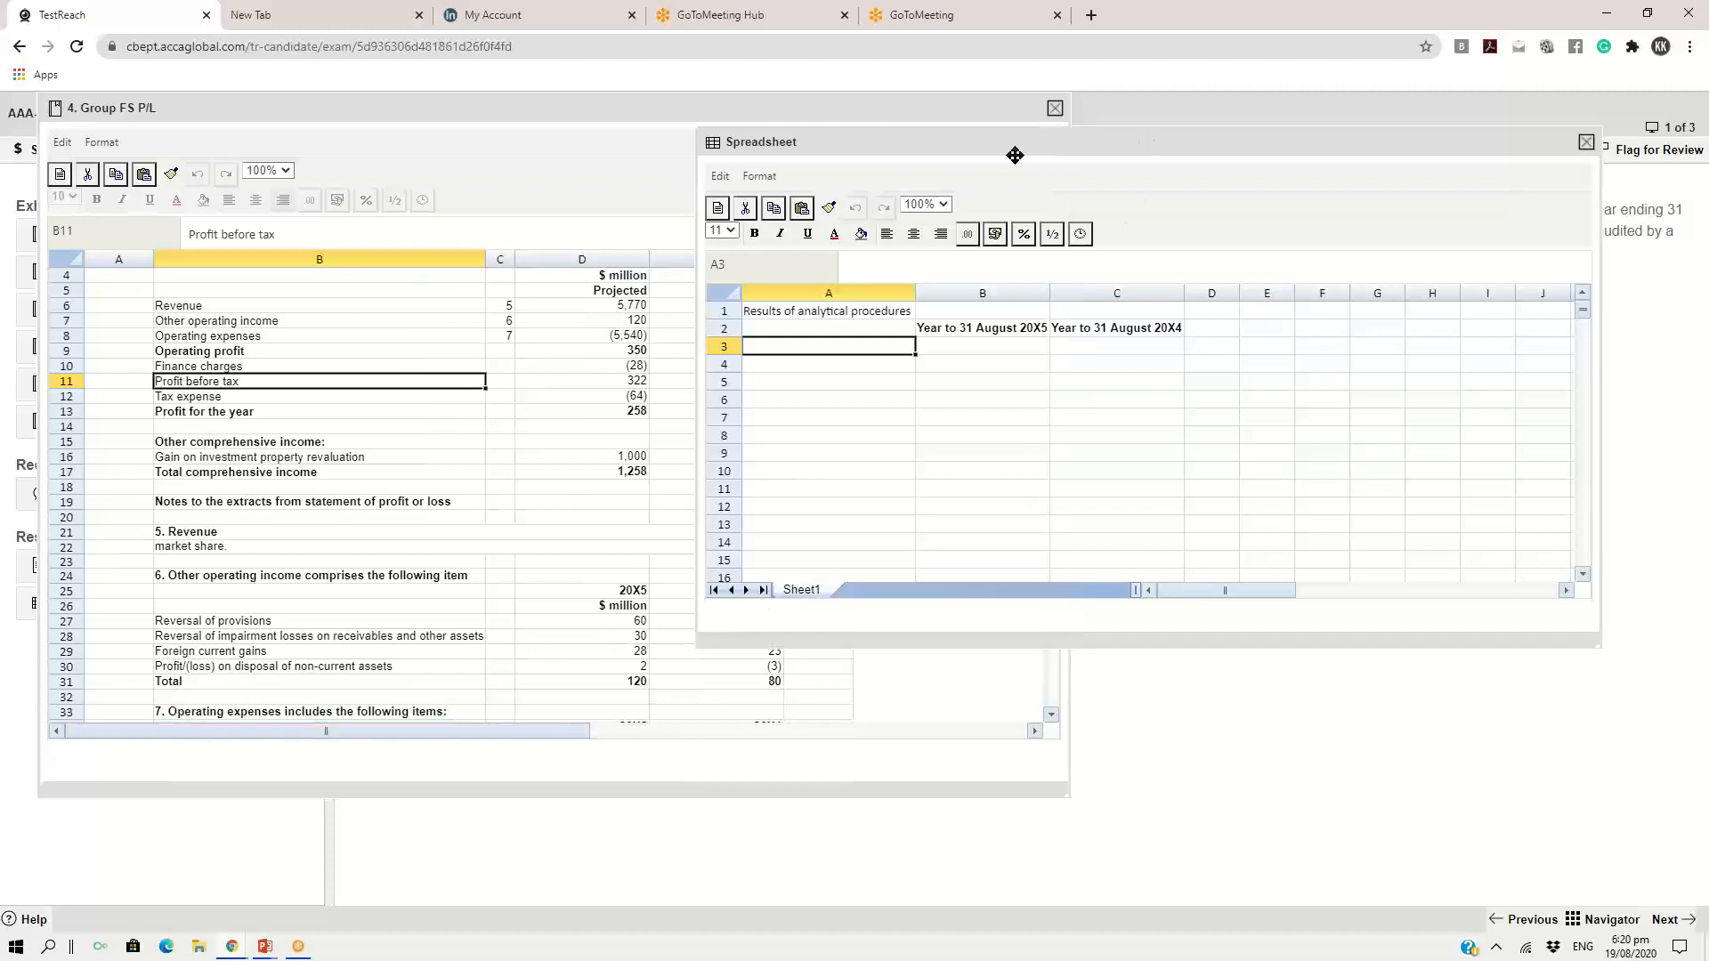
pyautogui.click(840, 375)
pyautogui.click(836, 341)
pyautogui.write('operating')
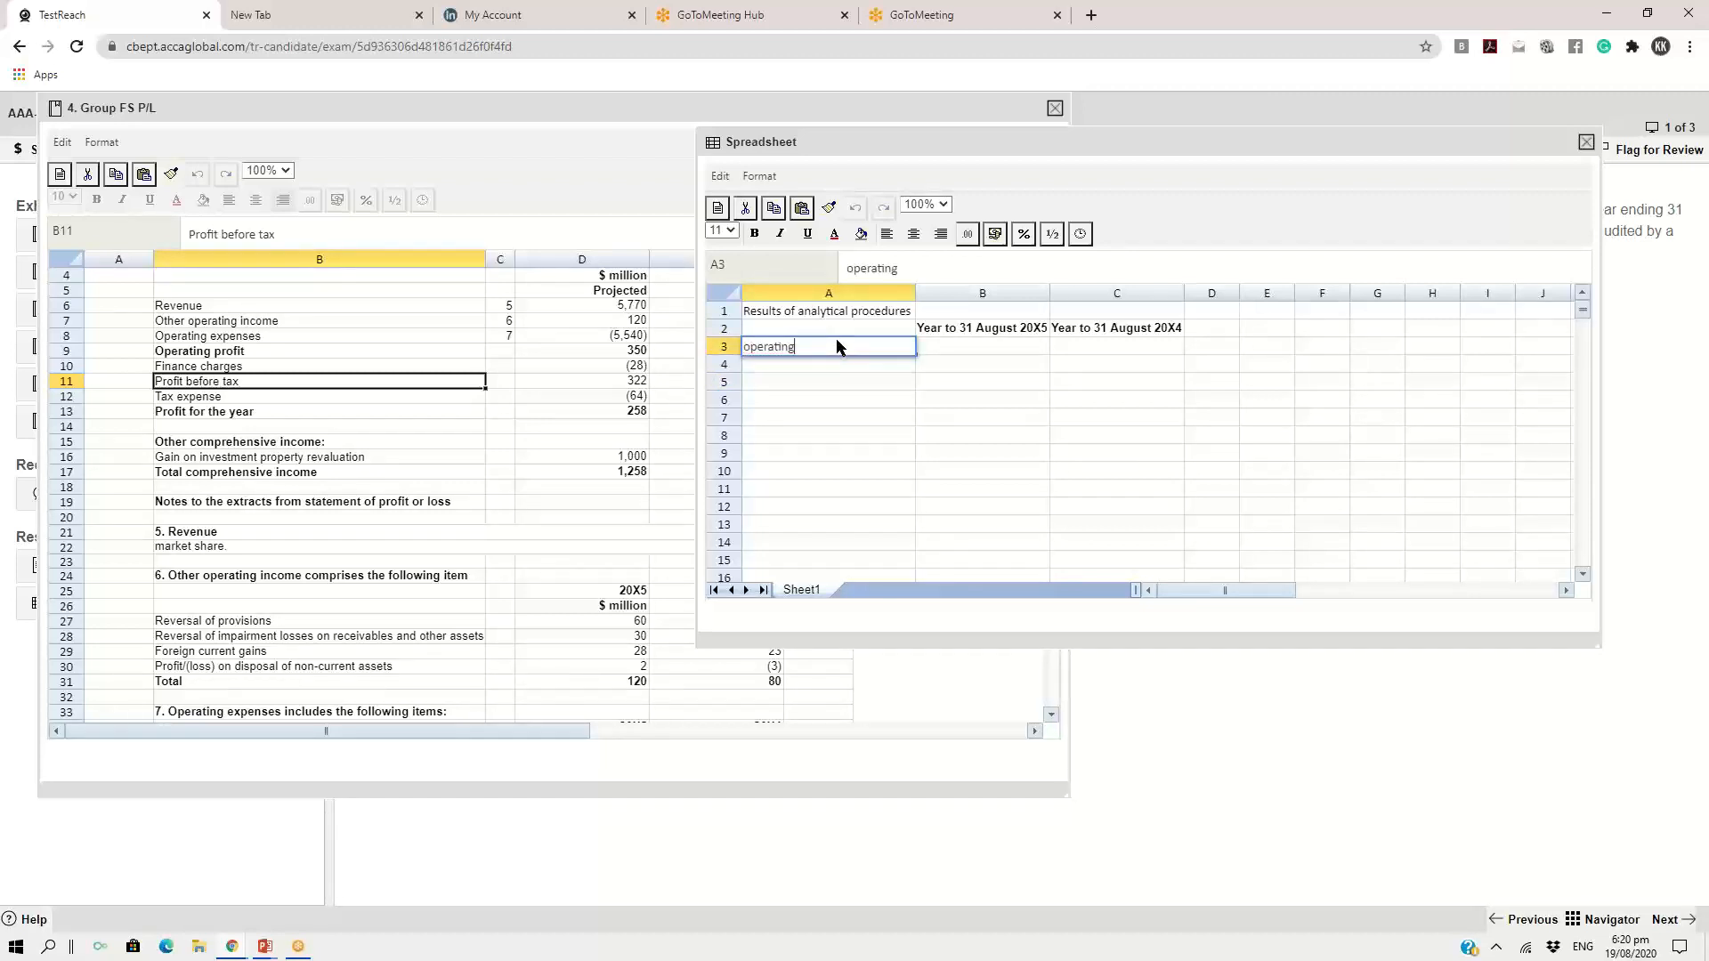
pyautogui.write(' profit margin')
pyautogui.press('Return')
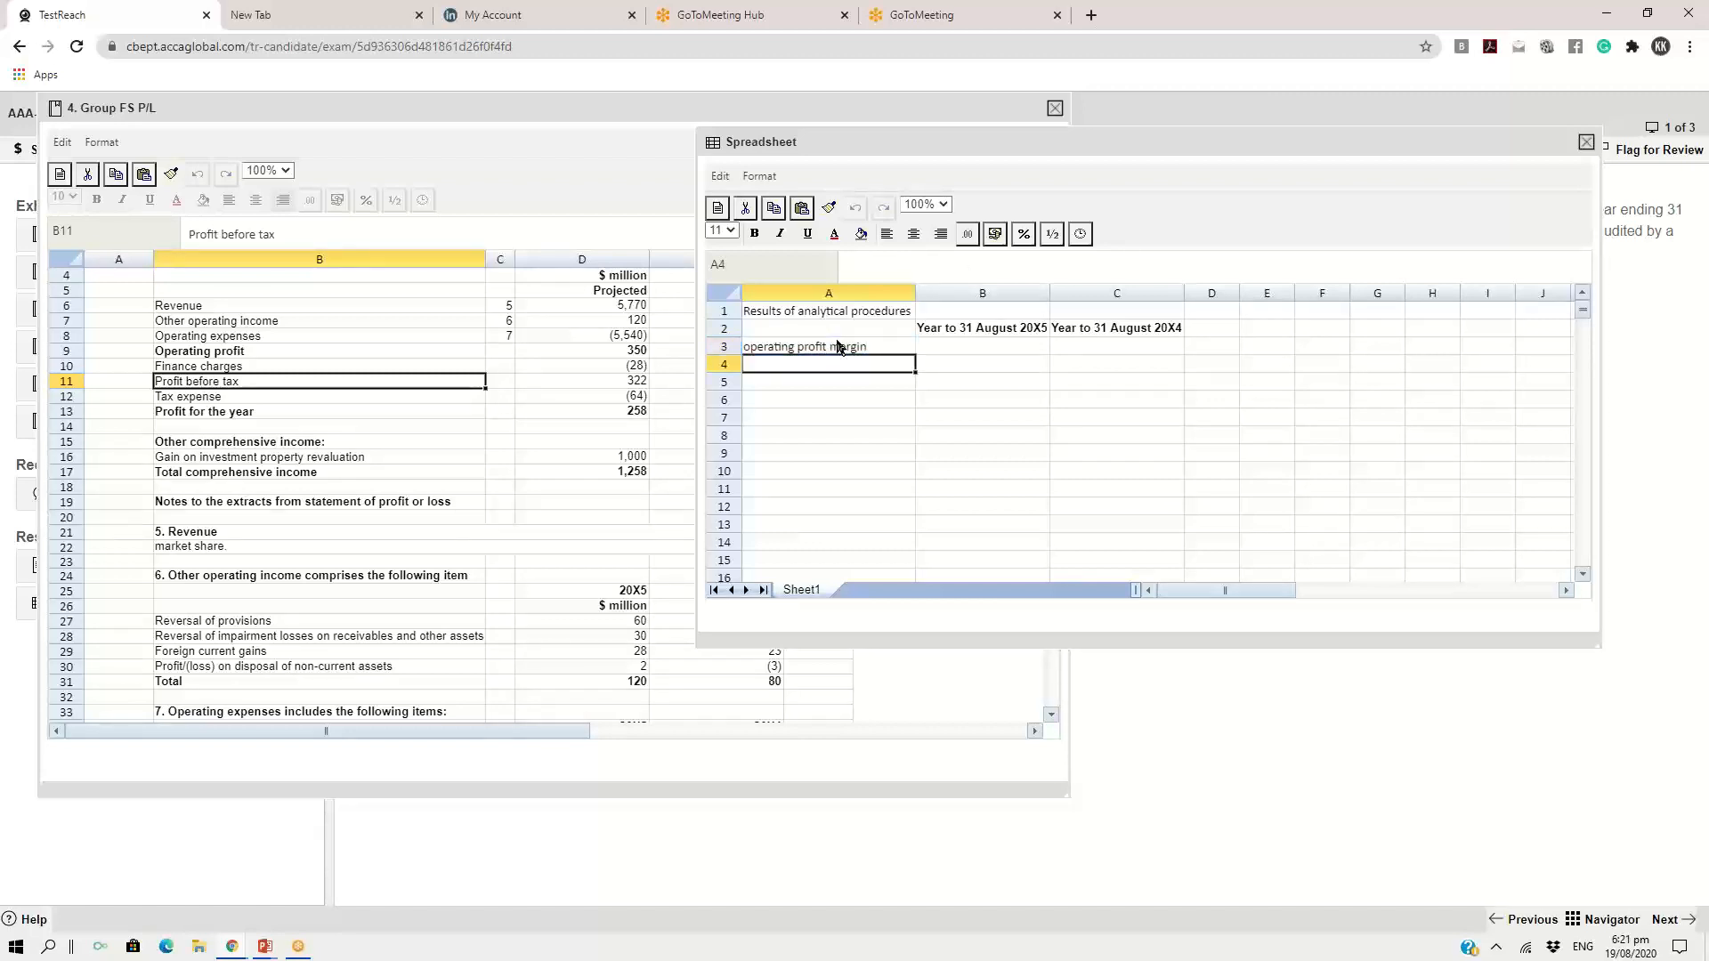
# Add the row labels "interest cover" in A4 and "effective tax rate" in A5 of the spreadsheet response
pyautogui.write('interest')
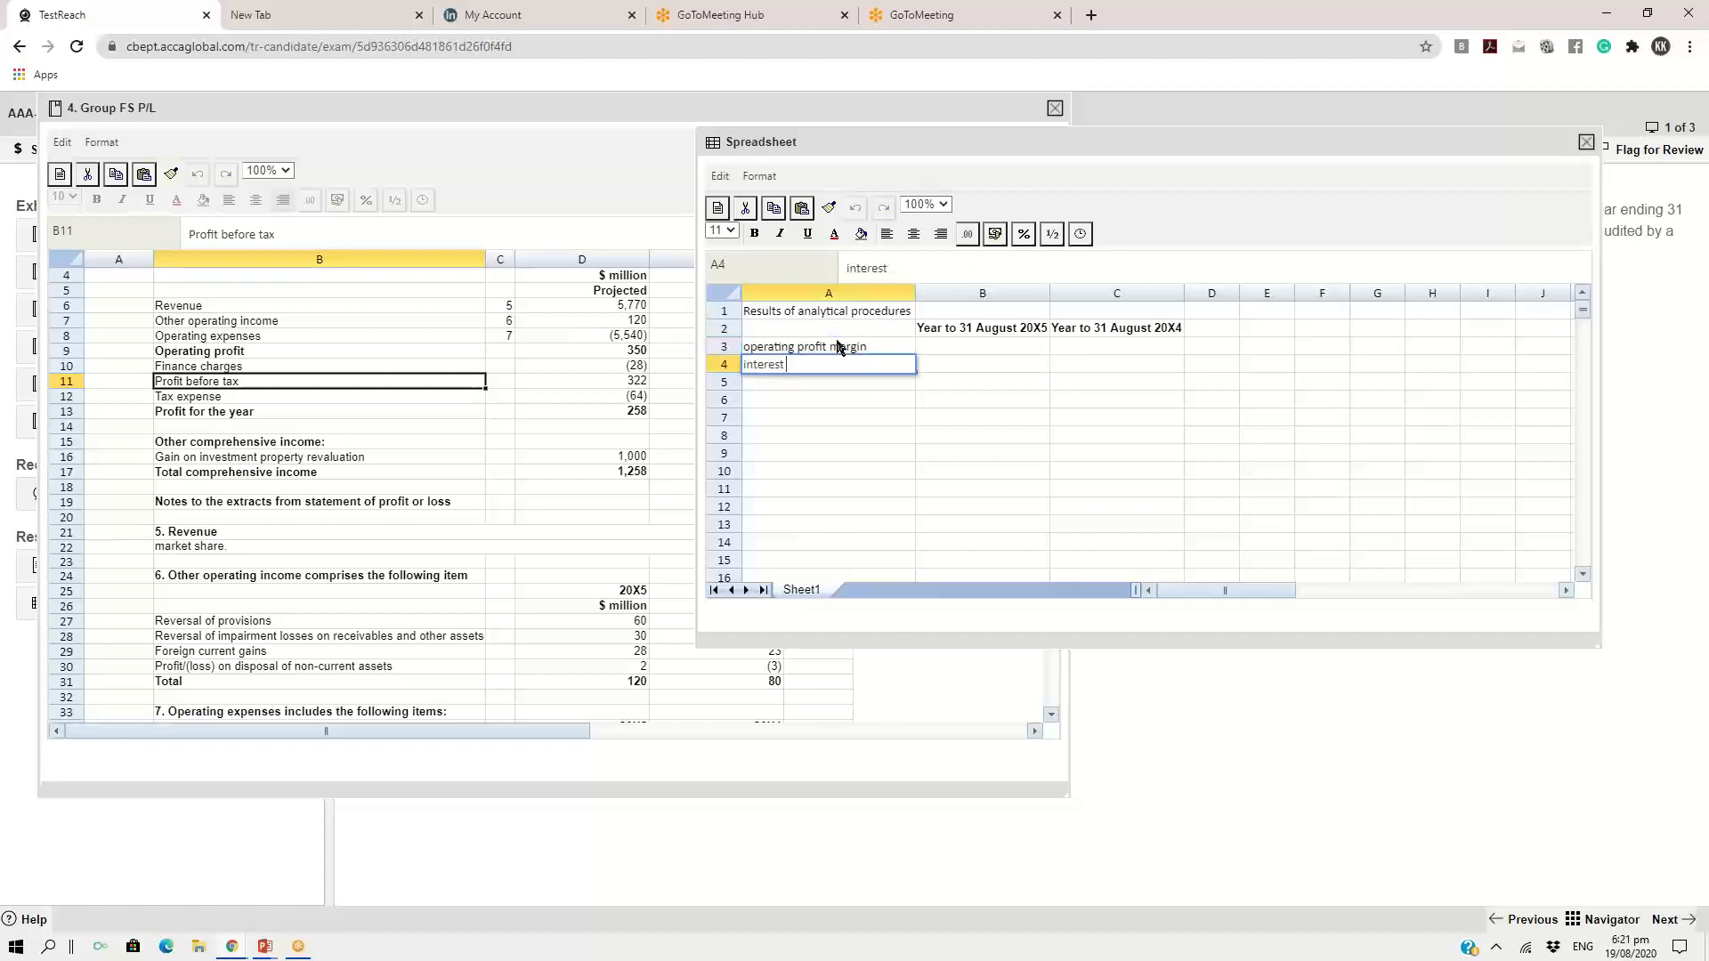
pyautogui.write(' cover')
pyautogui.press('Return')
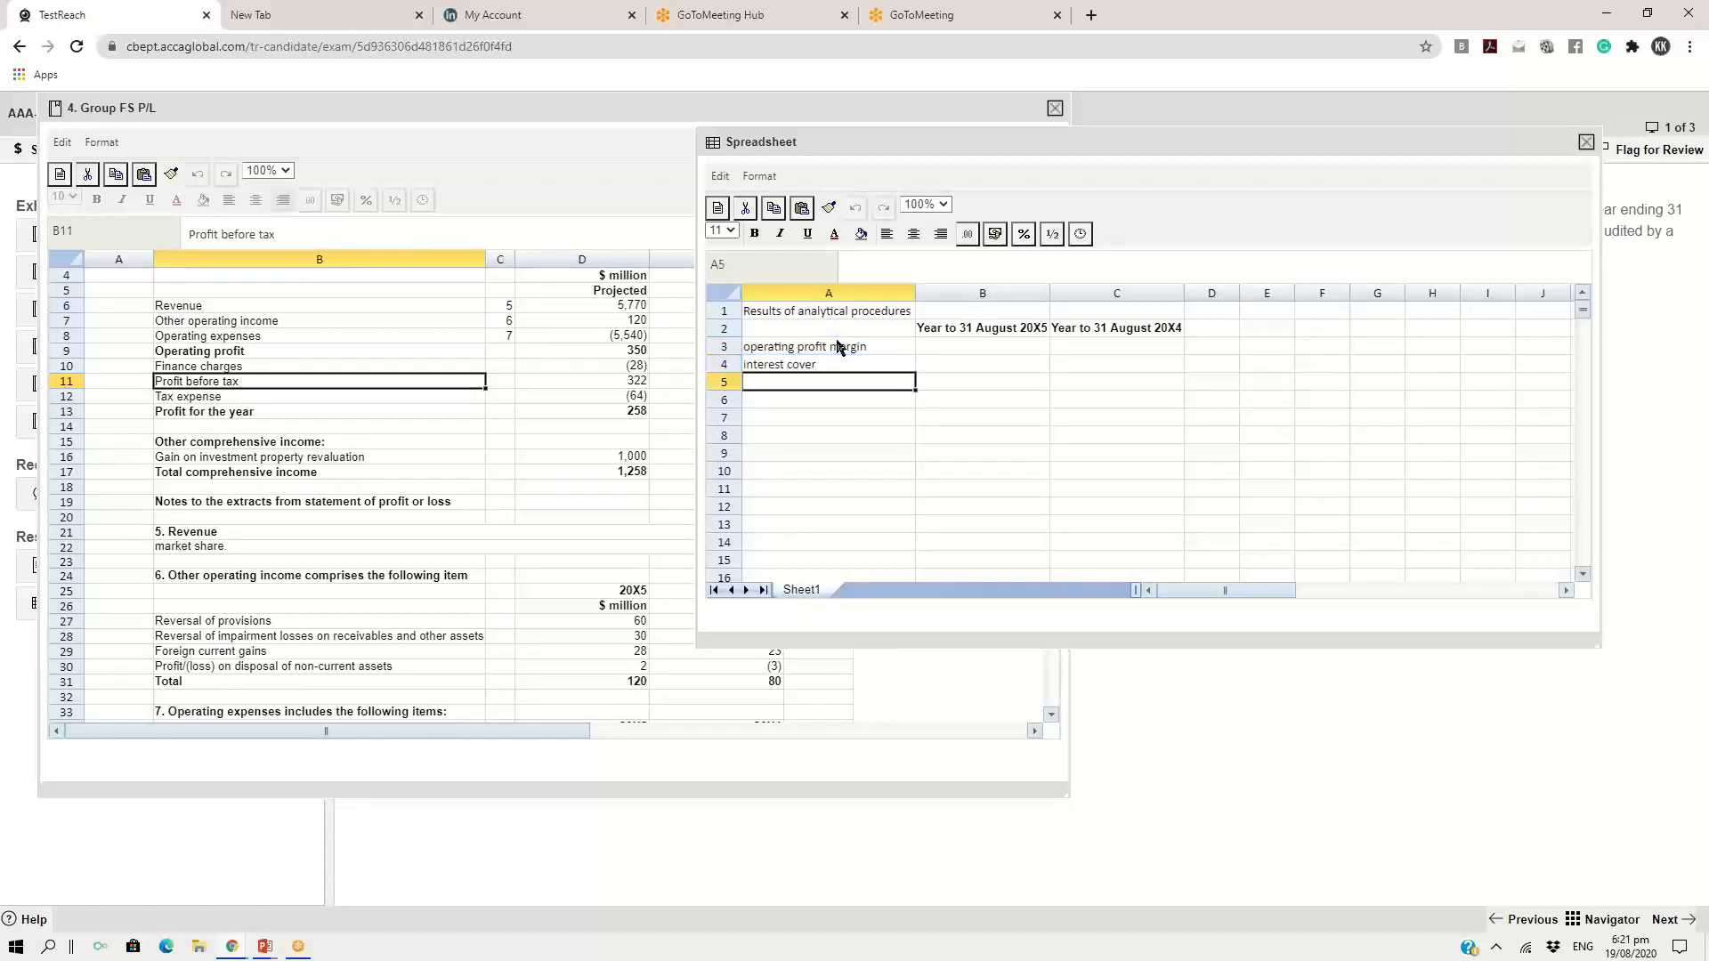
pyautogui.write('effecti')
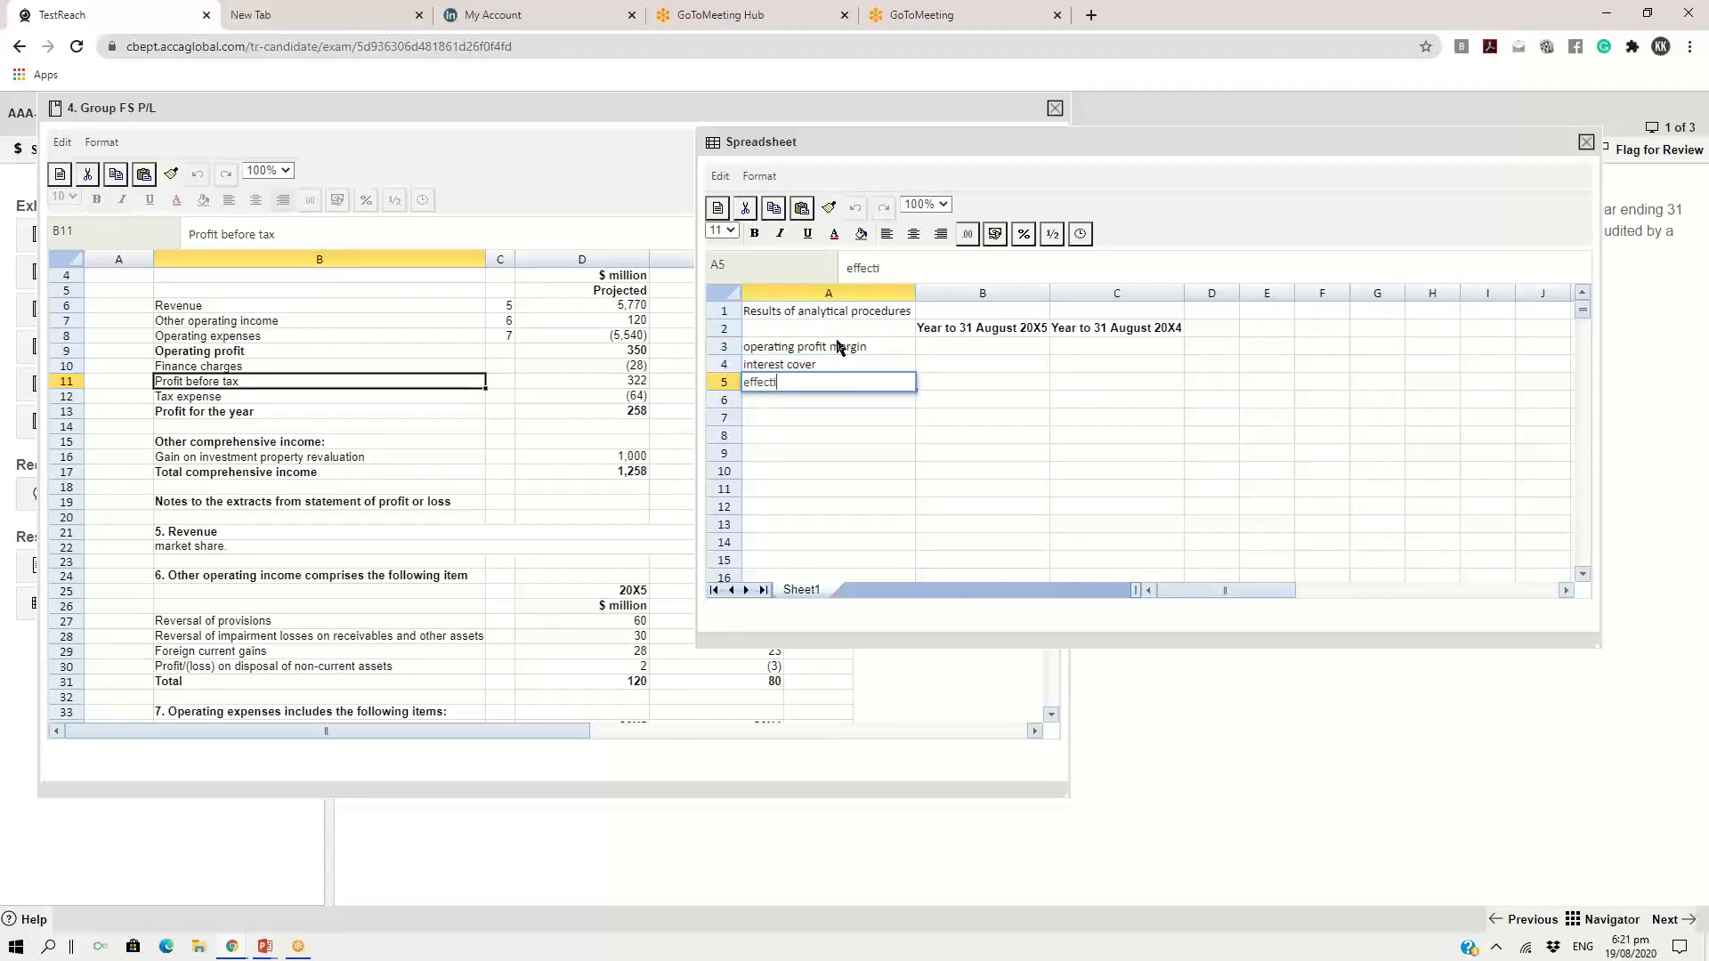
pyautogui.write('ve tax rate')
# Calculate the 20X5 operating profit margin in B3 from the exhibit's operating profit and revenue with the formula =350/5770*100
pyautogui.moveTo(414, 730); pyautogui.dragTo(581, 754)
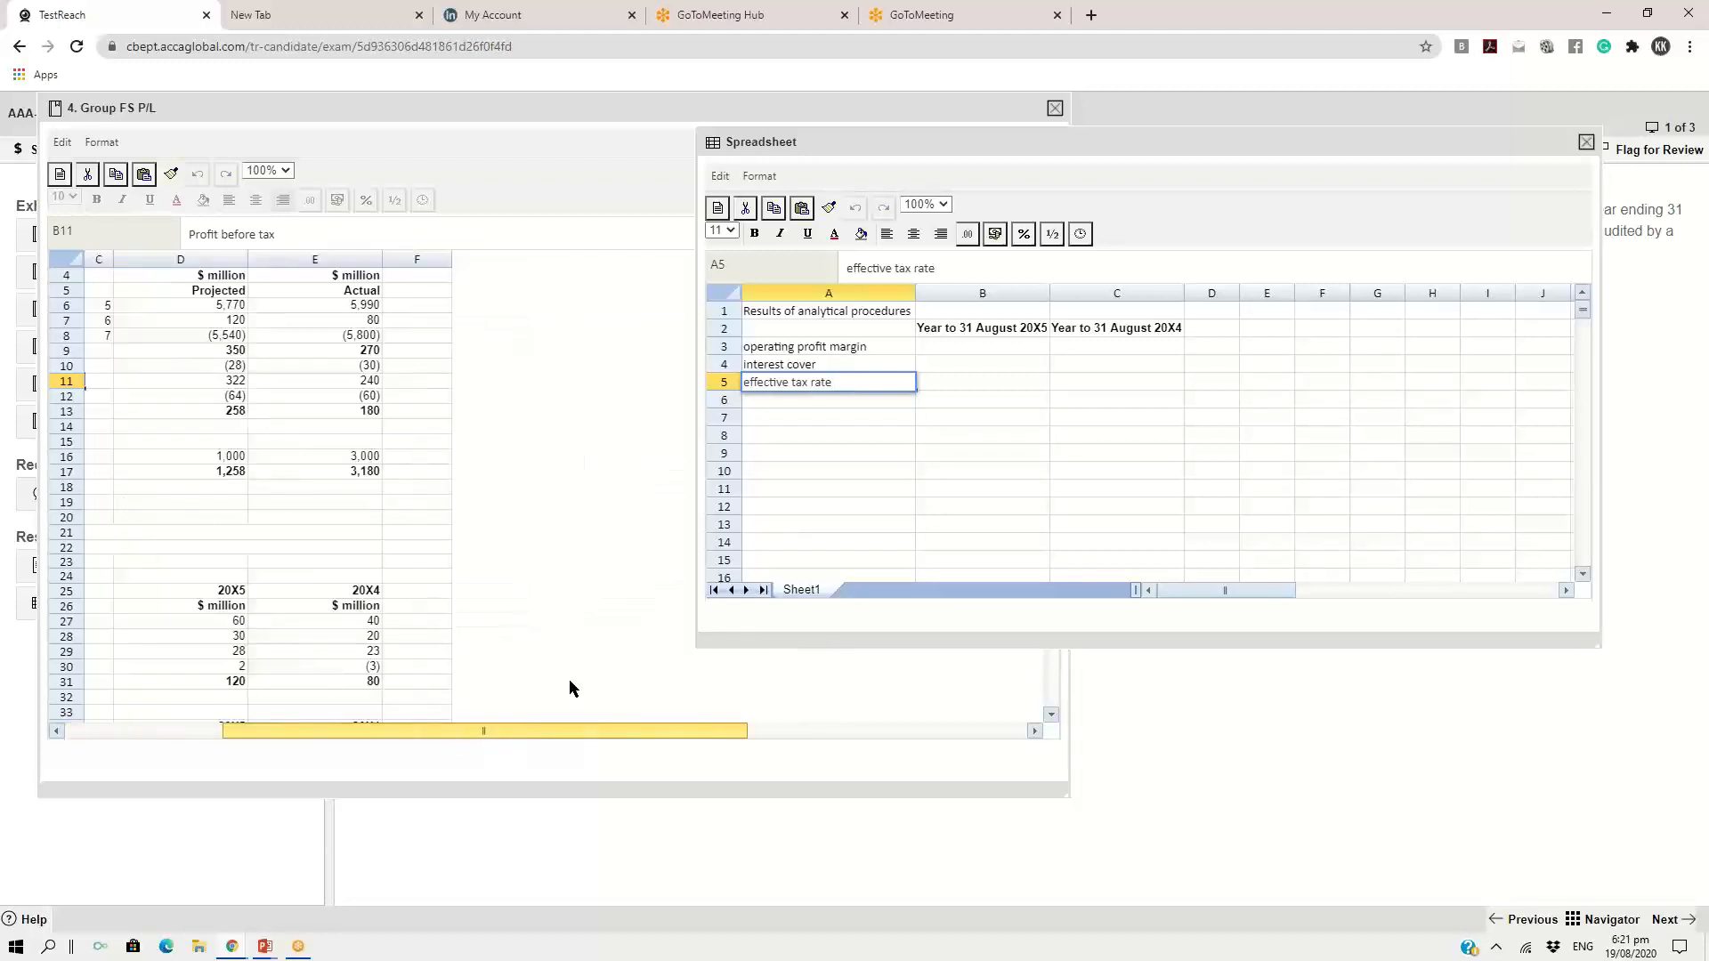
pyautogui.moveTo(539, 515); pyautogui.dragTo(488, 739)
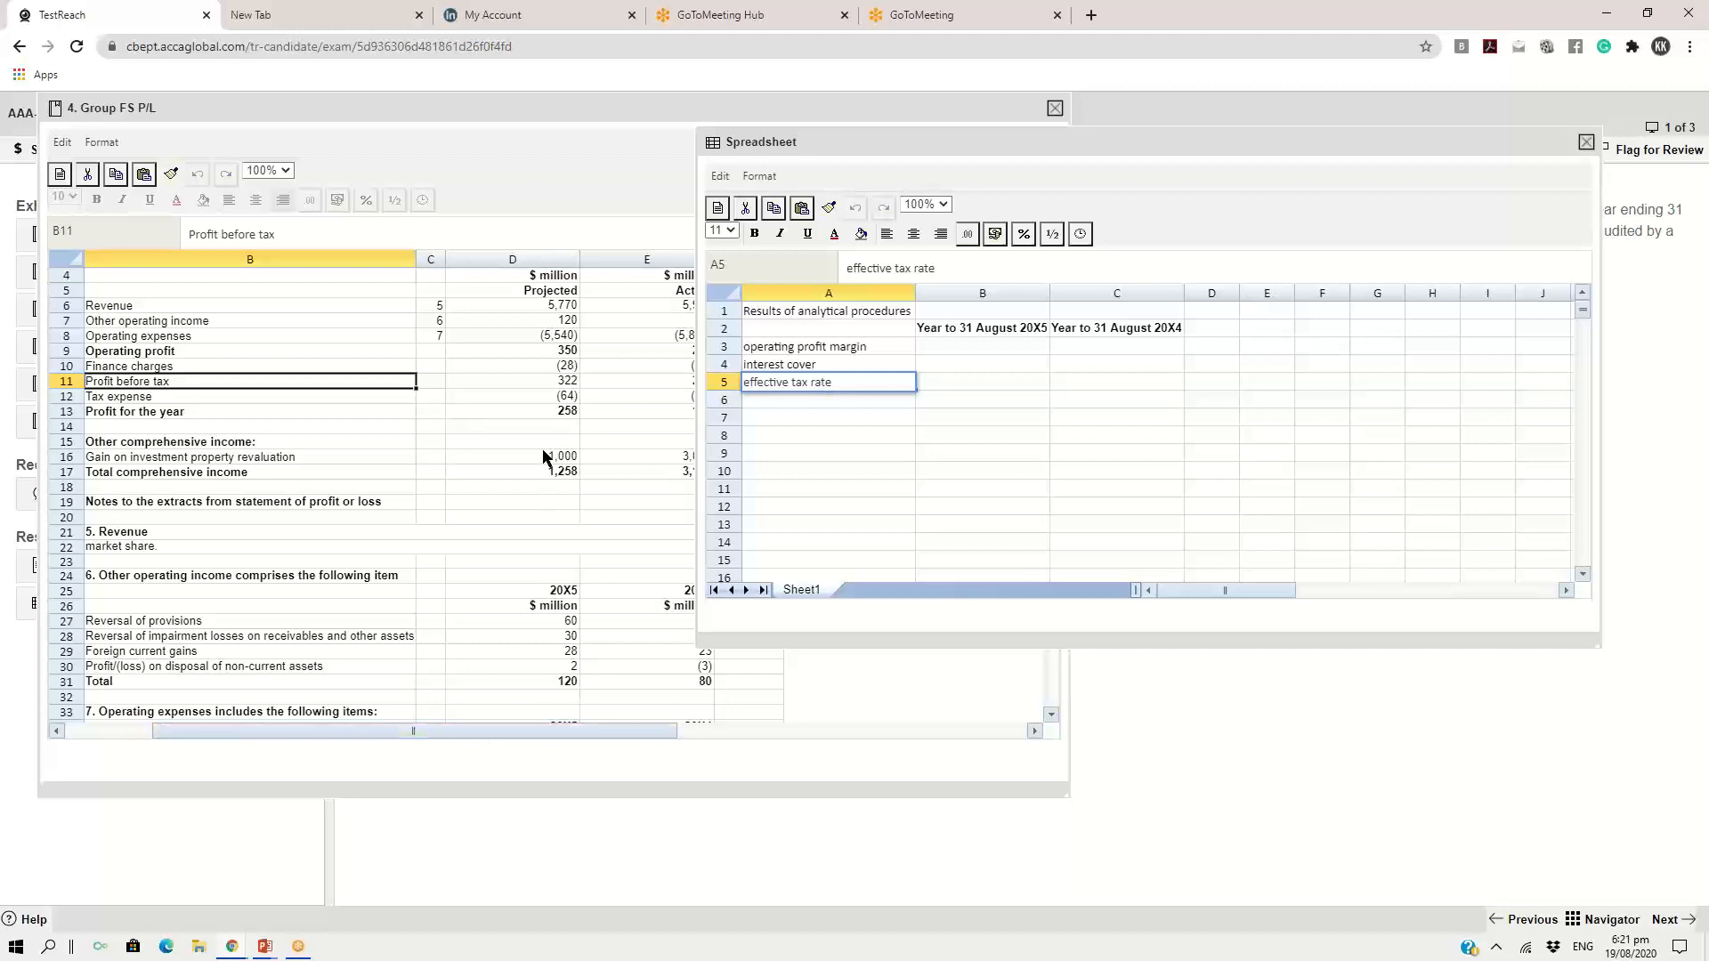
pyautogui.click(558, 353)
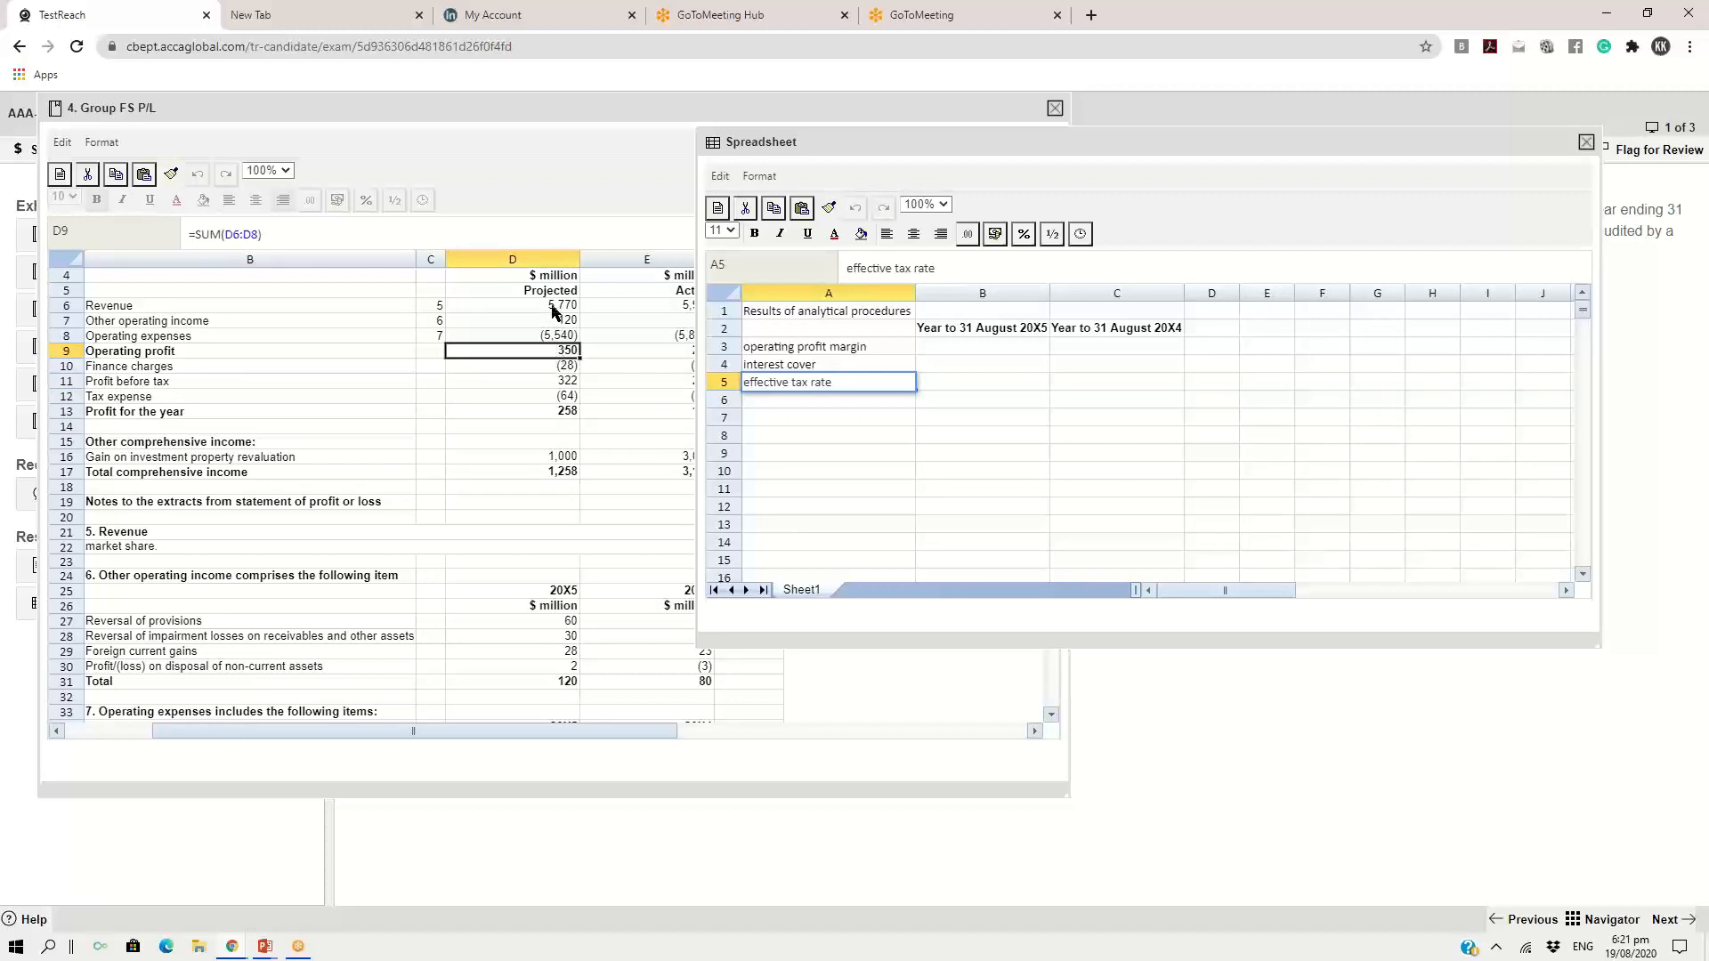
pyautogui.click(553, 307)
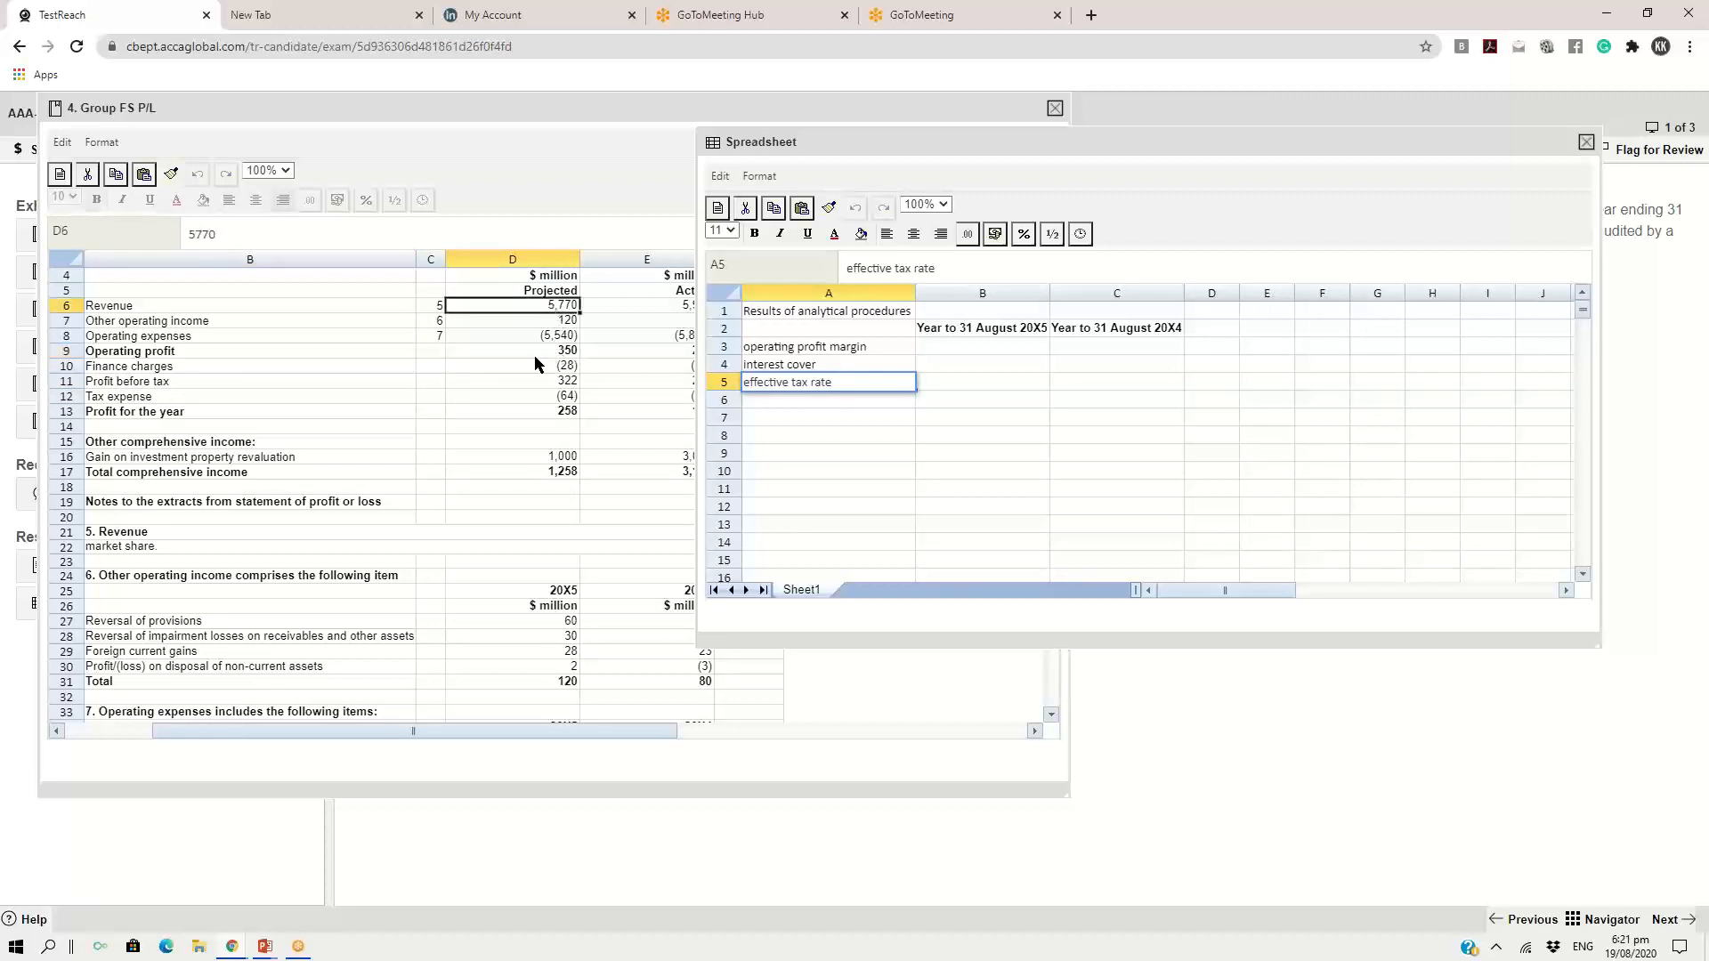
pyautogui.click(963, 345)
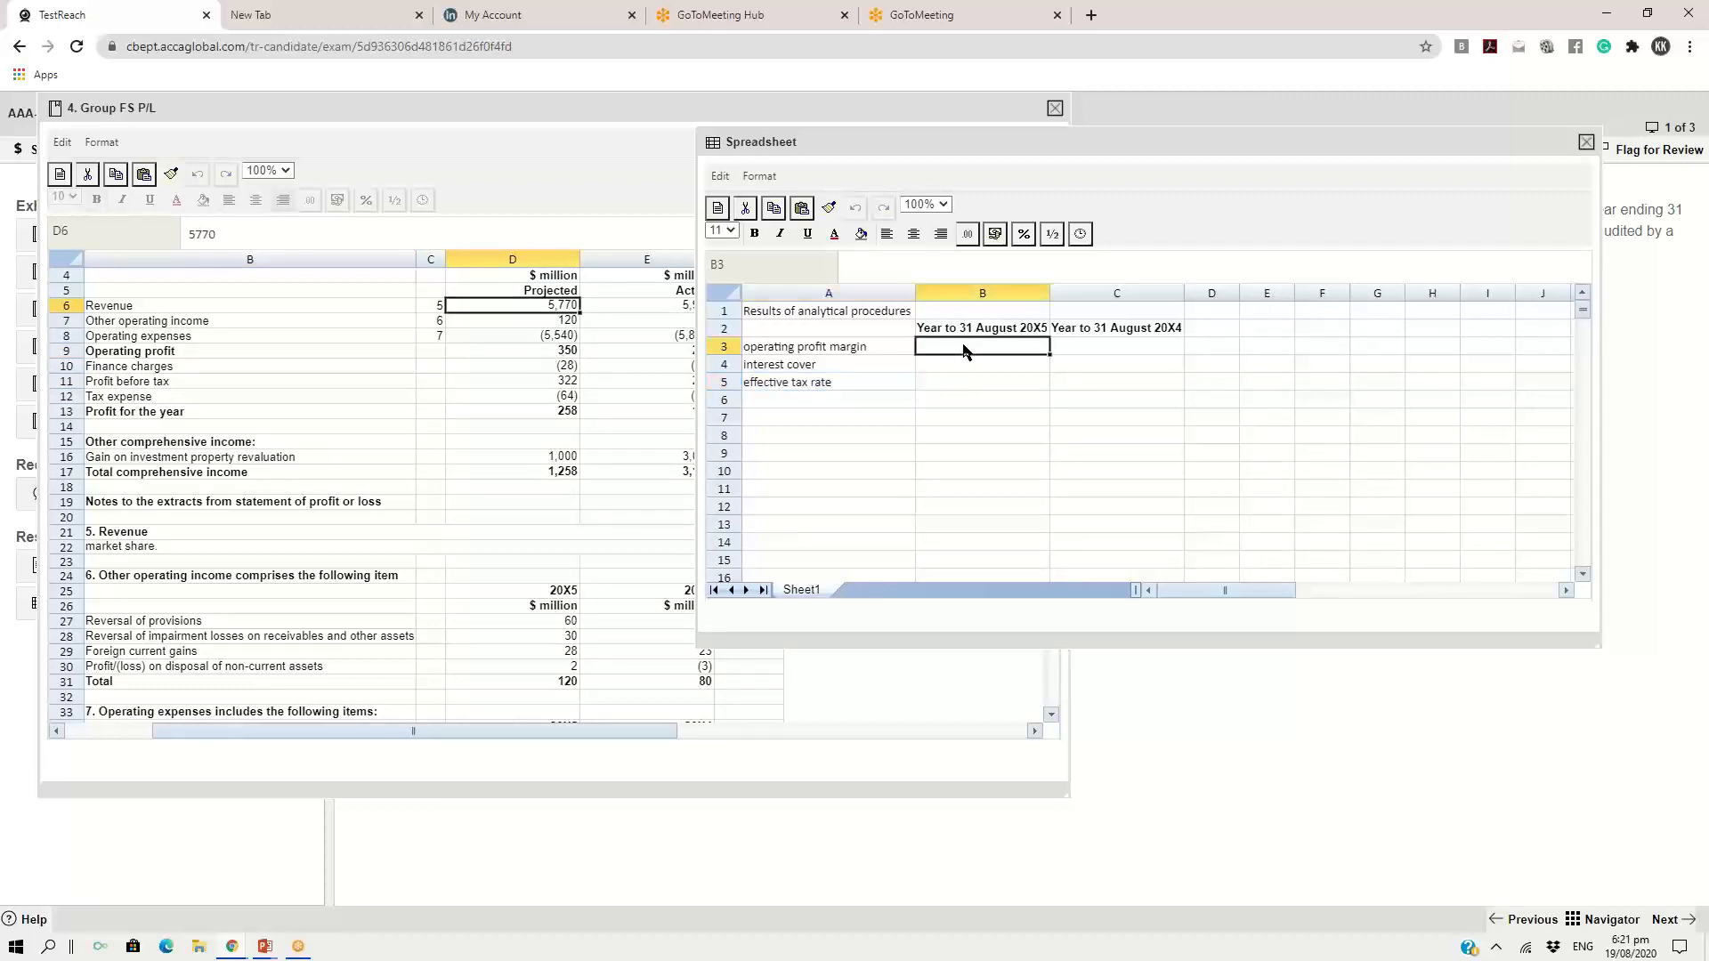
pyautogui.write('=350/')
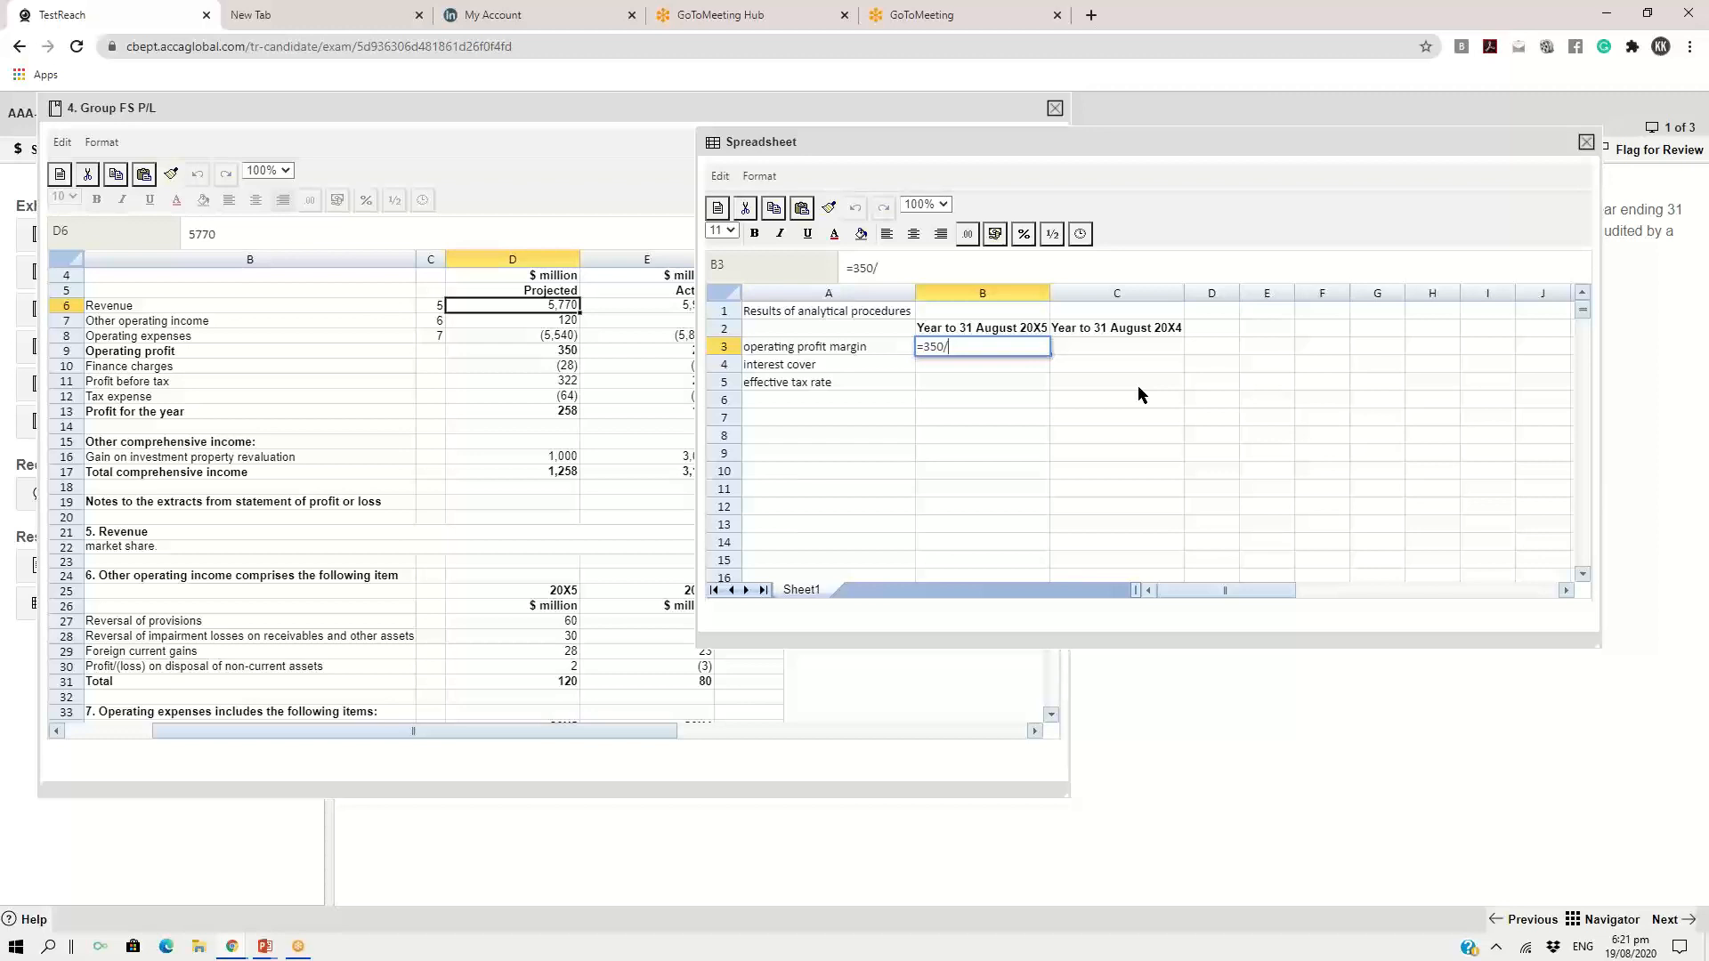
pyautogui.write('5770*100')
pyautogui.press('Return')
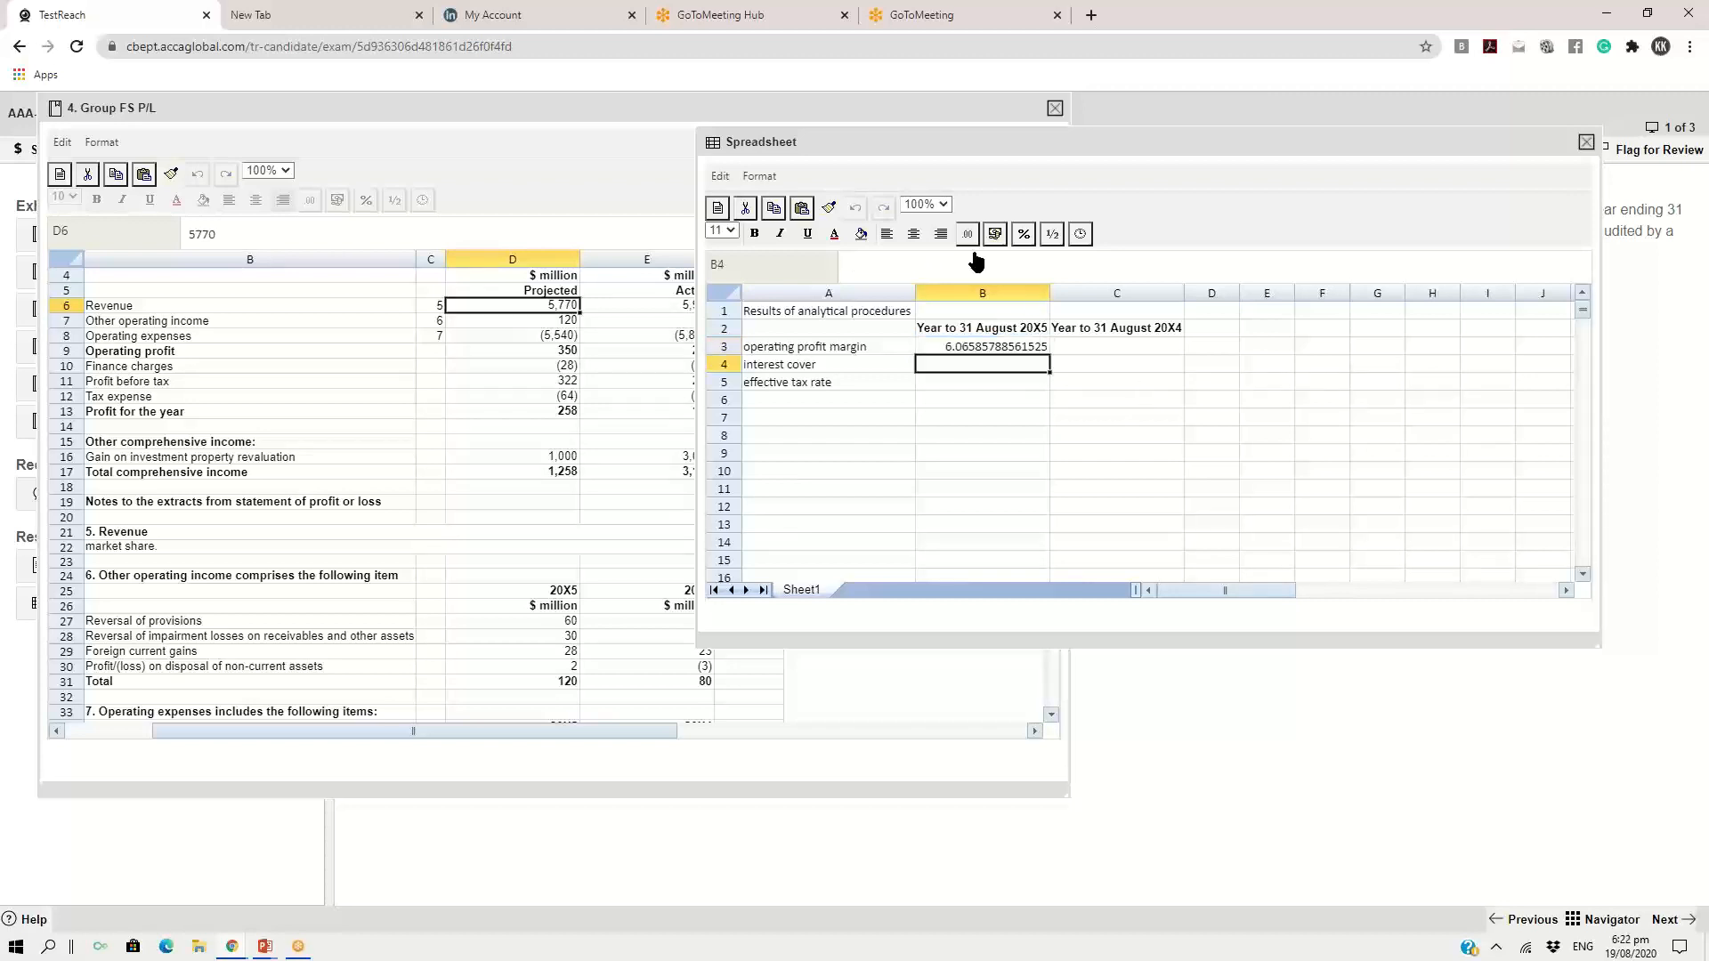
# Zoom the spreadsheet response to 200% and reposition its window and view to show both year columns in full
pyautogui.click(942, 205)
pyautogui.click(926, 341)
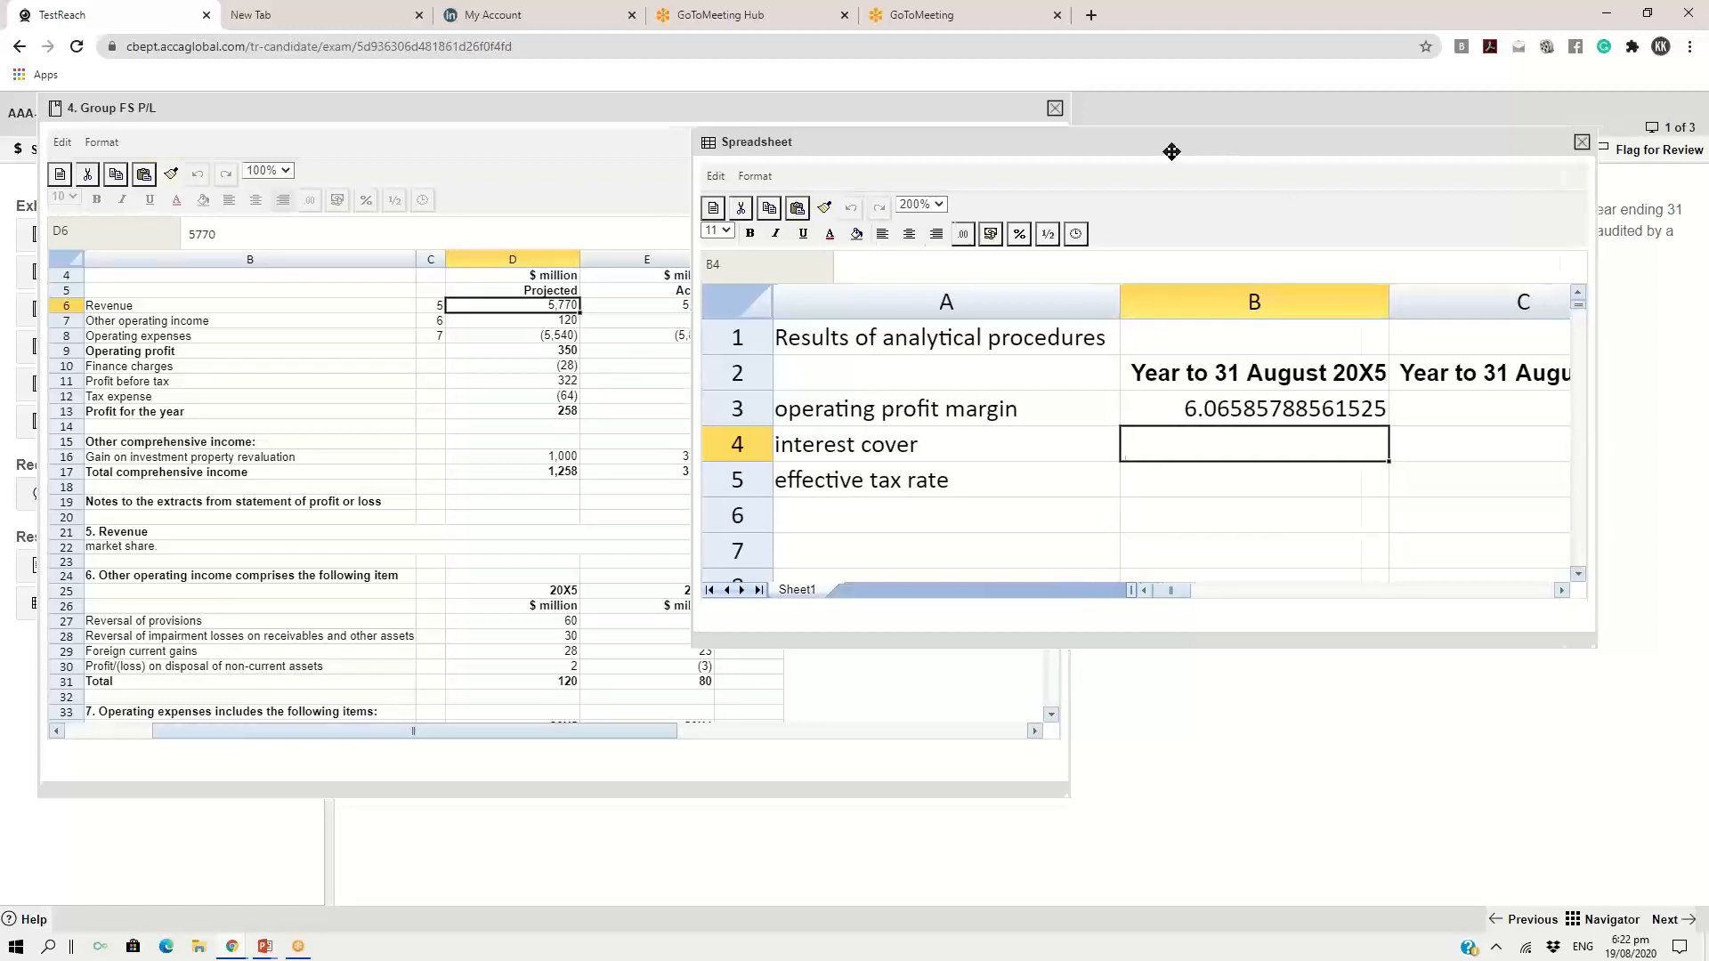
pyautogui.moveTo(1199, 144); pyautogui.dragTo(994, 111)
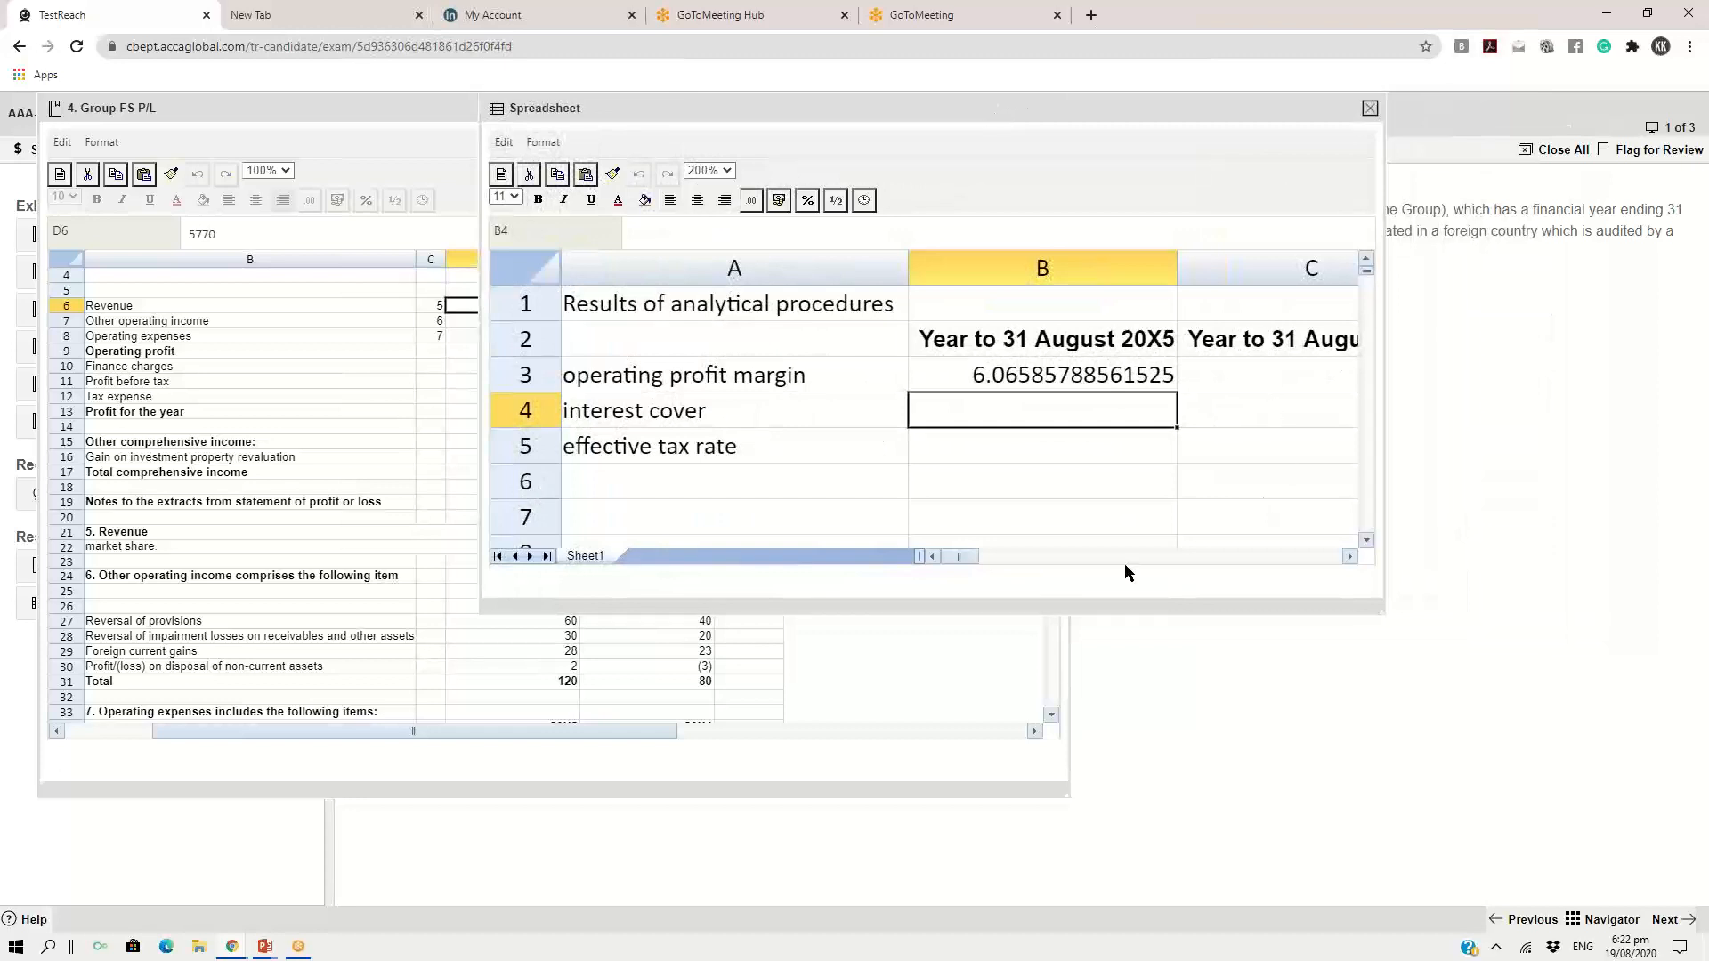
pyautogui.click(1350, 556)
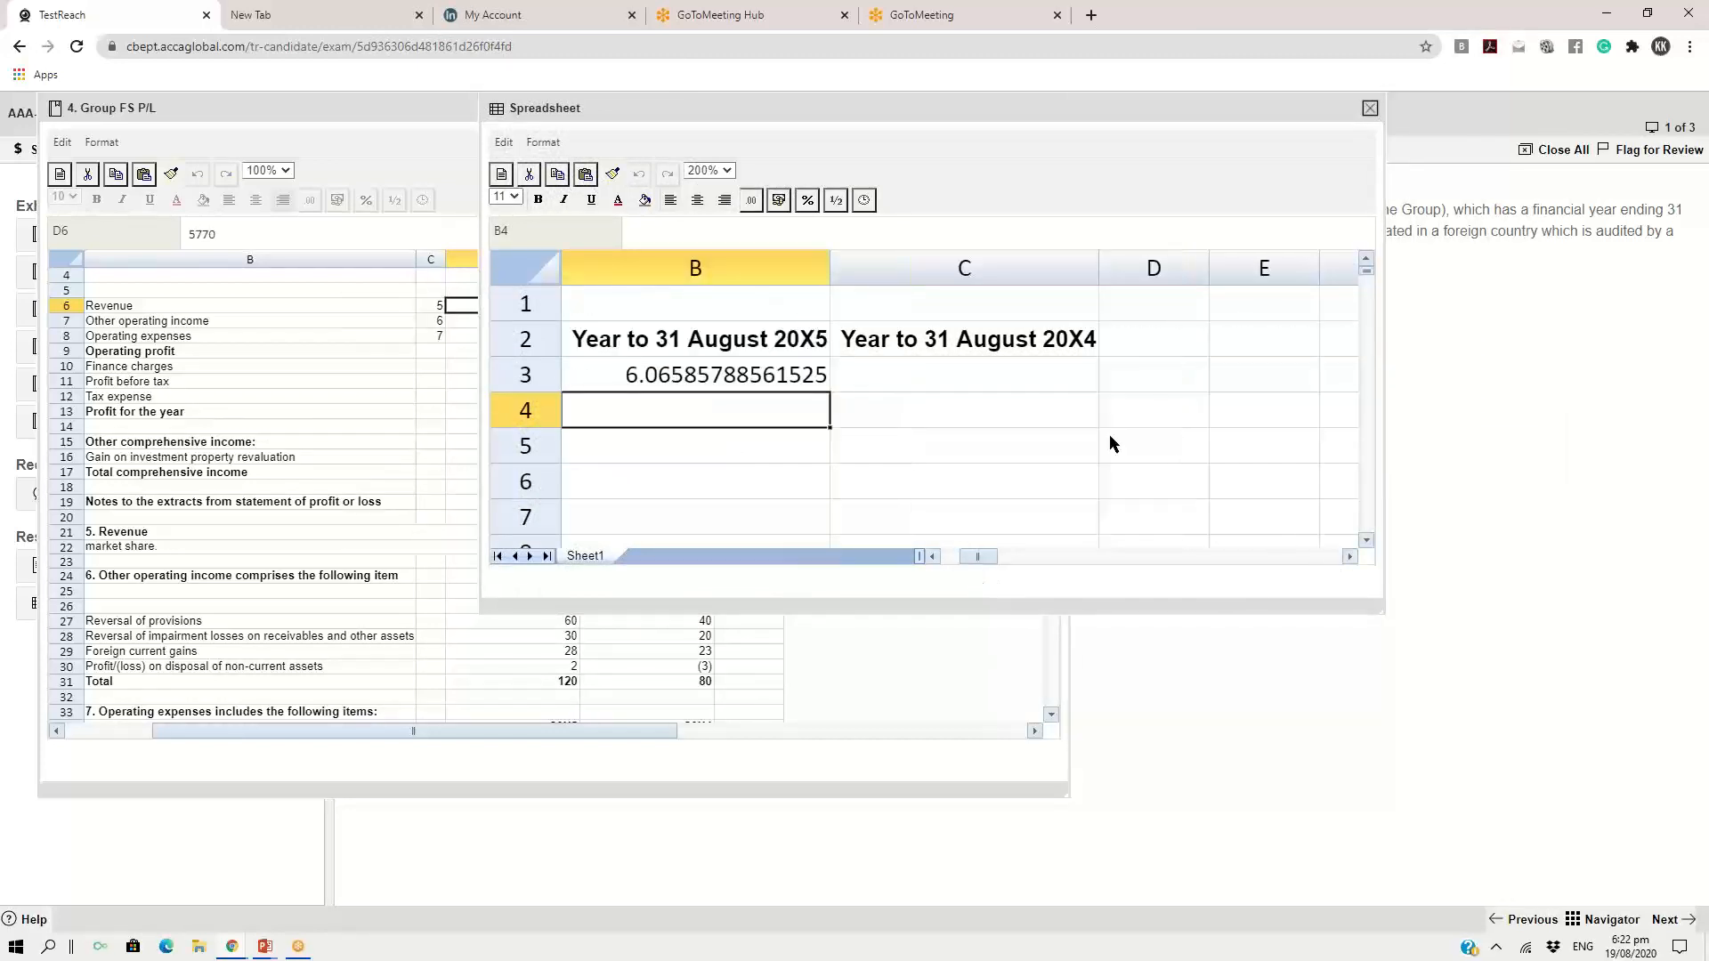
# Select the 20X4 operating profit margin cell C3 and zoom the Group FS P/L exhibit to 200%
pyautogui.click(979, 368)
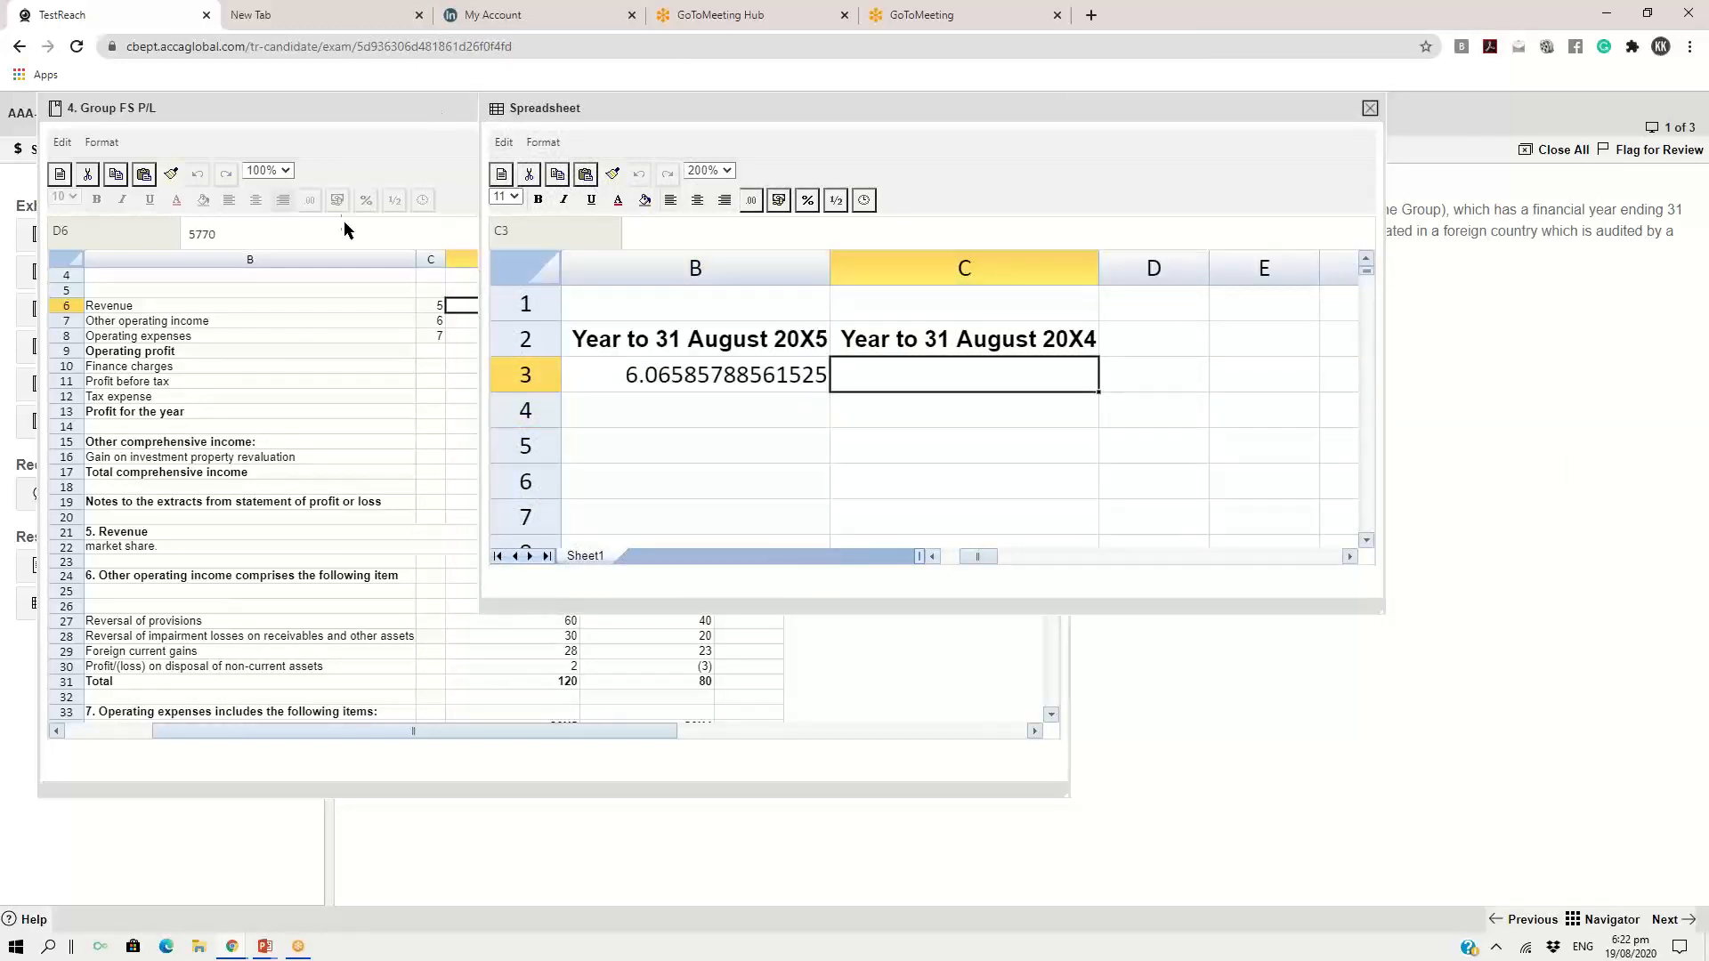
pyautogui.click(286, 175)
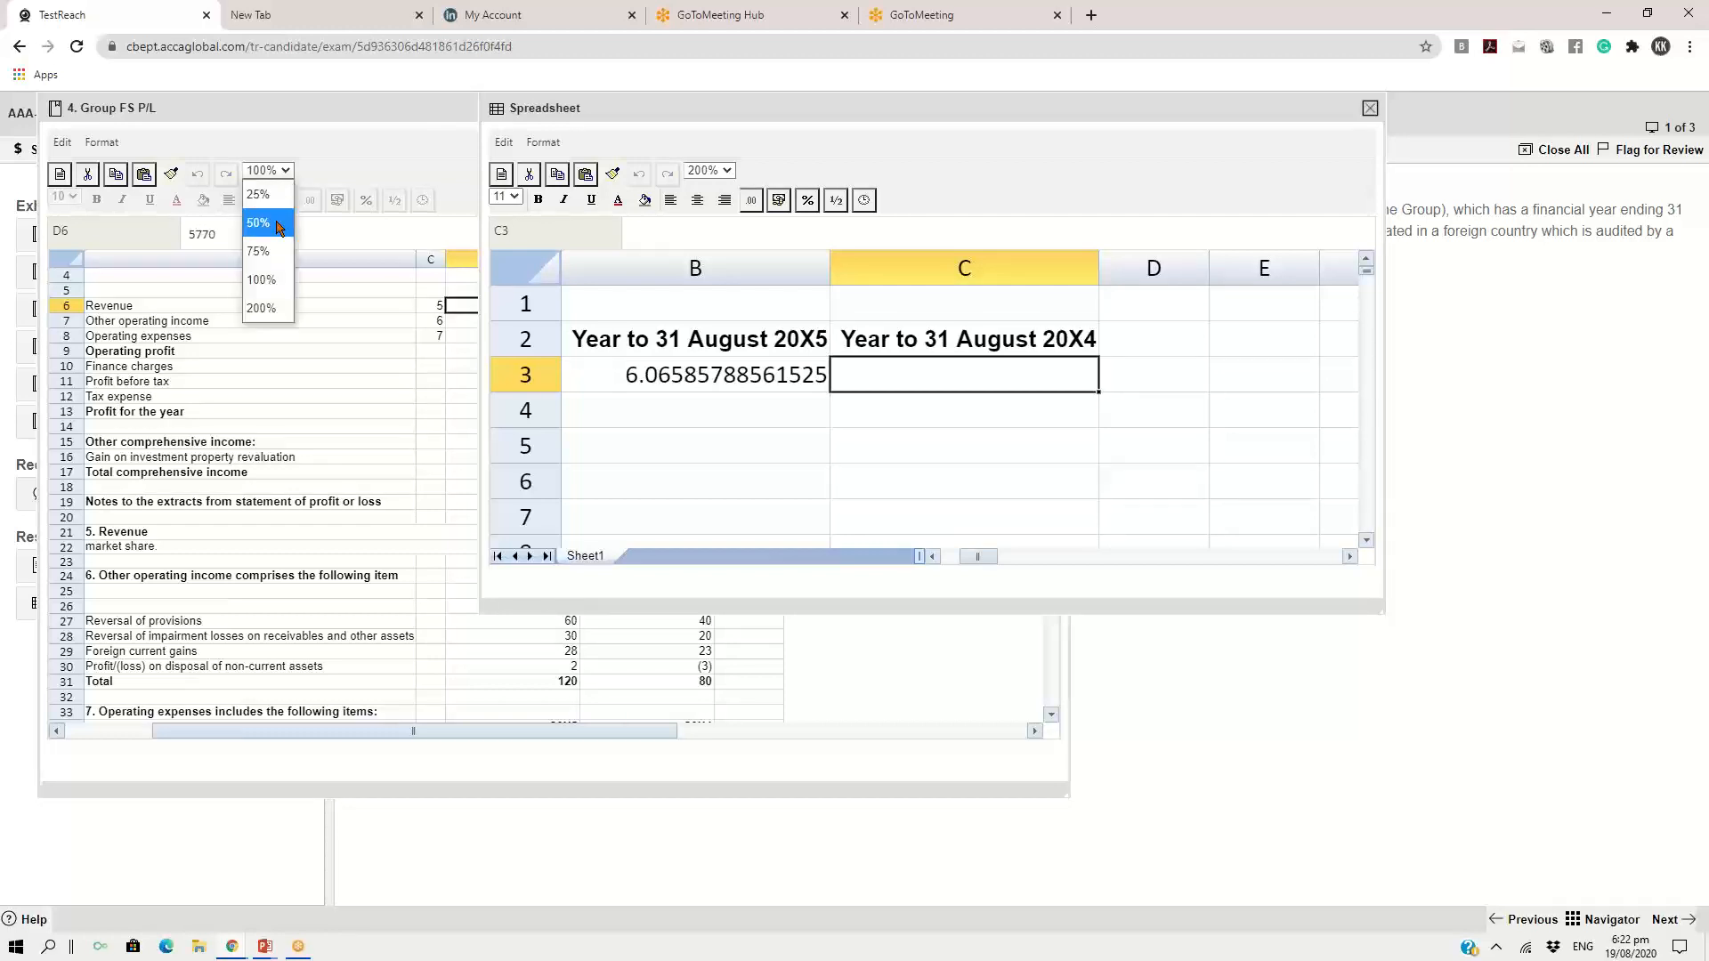
pyautogui.click(279, 306)
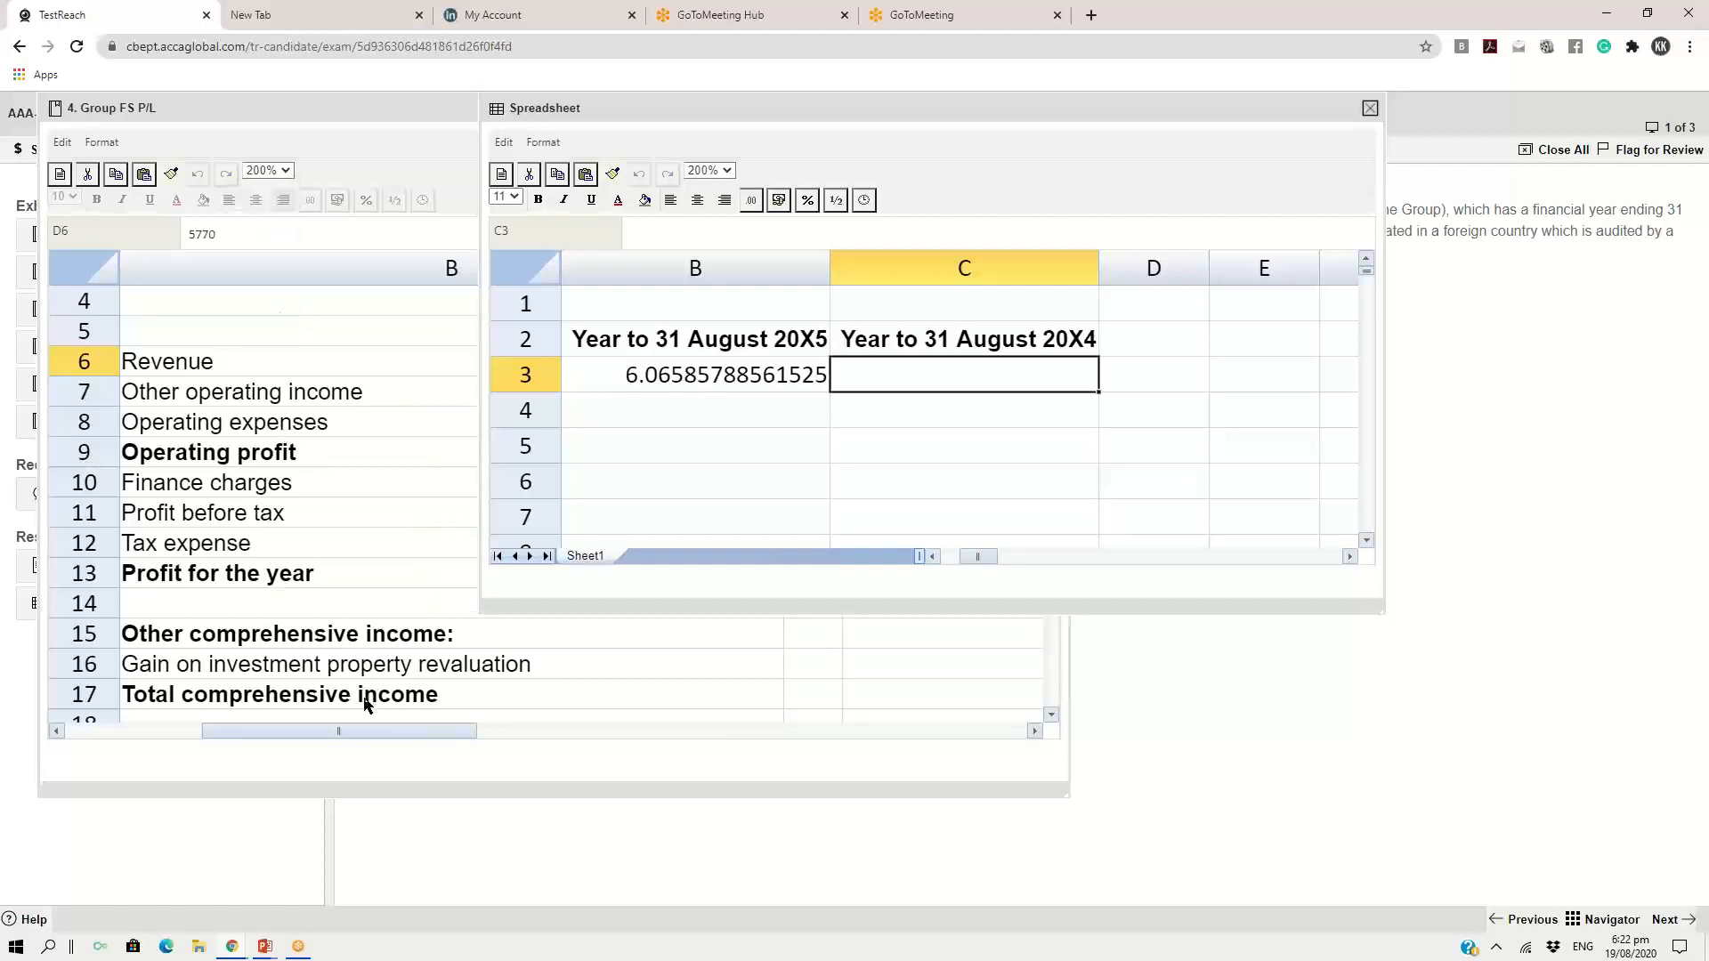
# Look up the 20X4 operating profit and revenue in the Group FS P/L exhibit for the margin in C3
pyautogui.click(341, 110)
pyautogui.moveTo(402, 730); pyautogui.dragTo(492, 736)
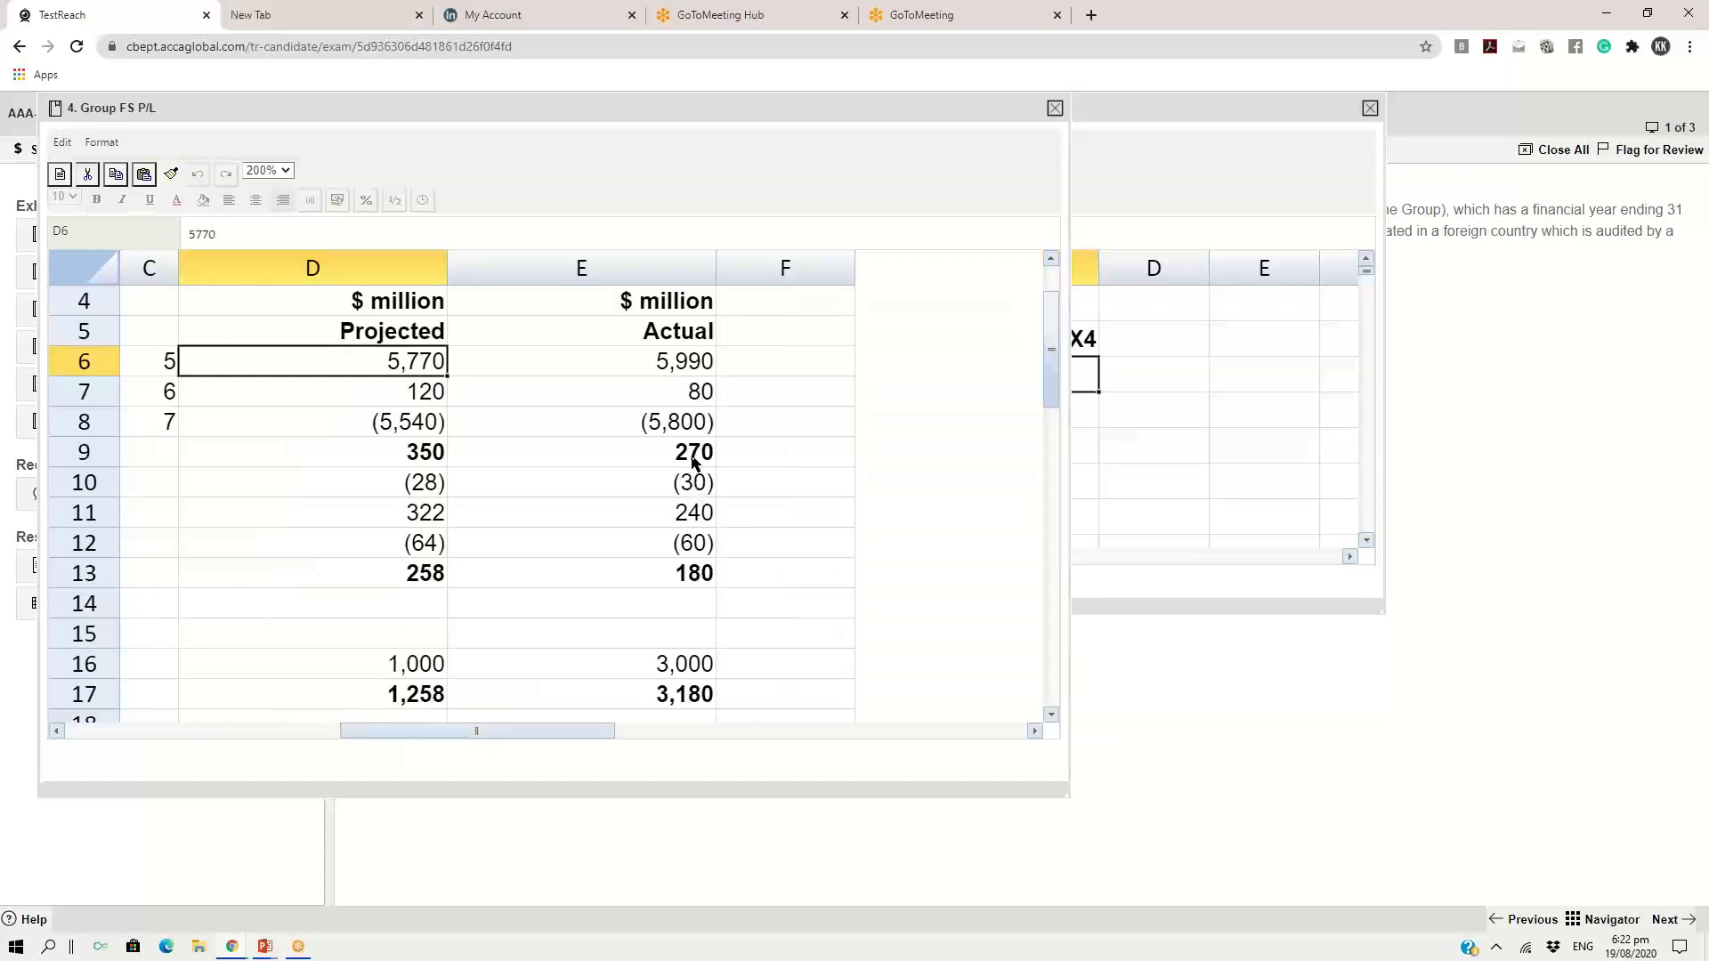
pyautogui.click(694, 460)
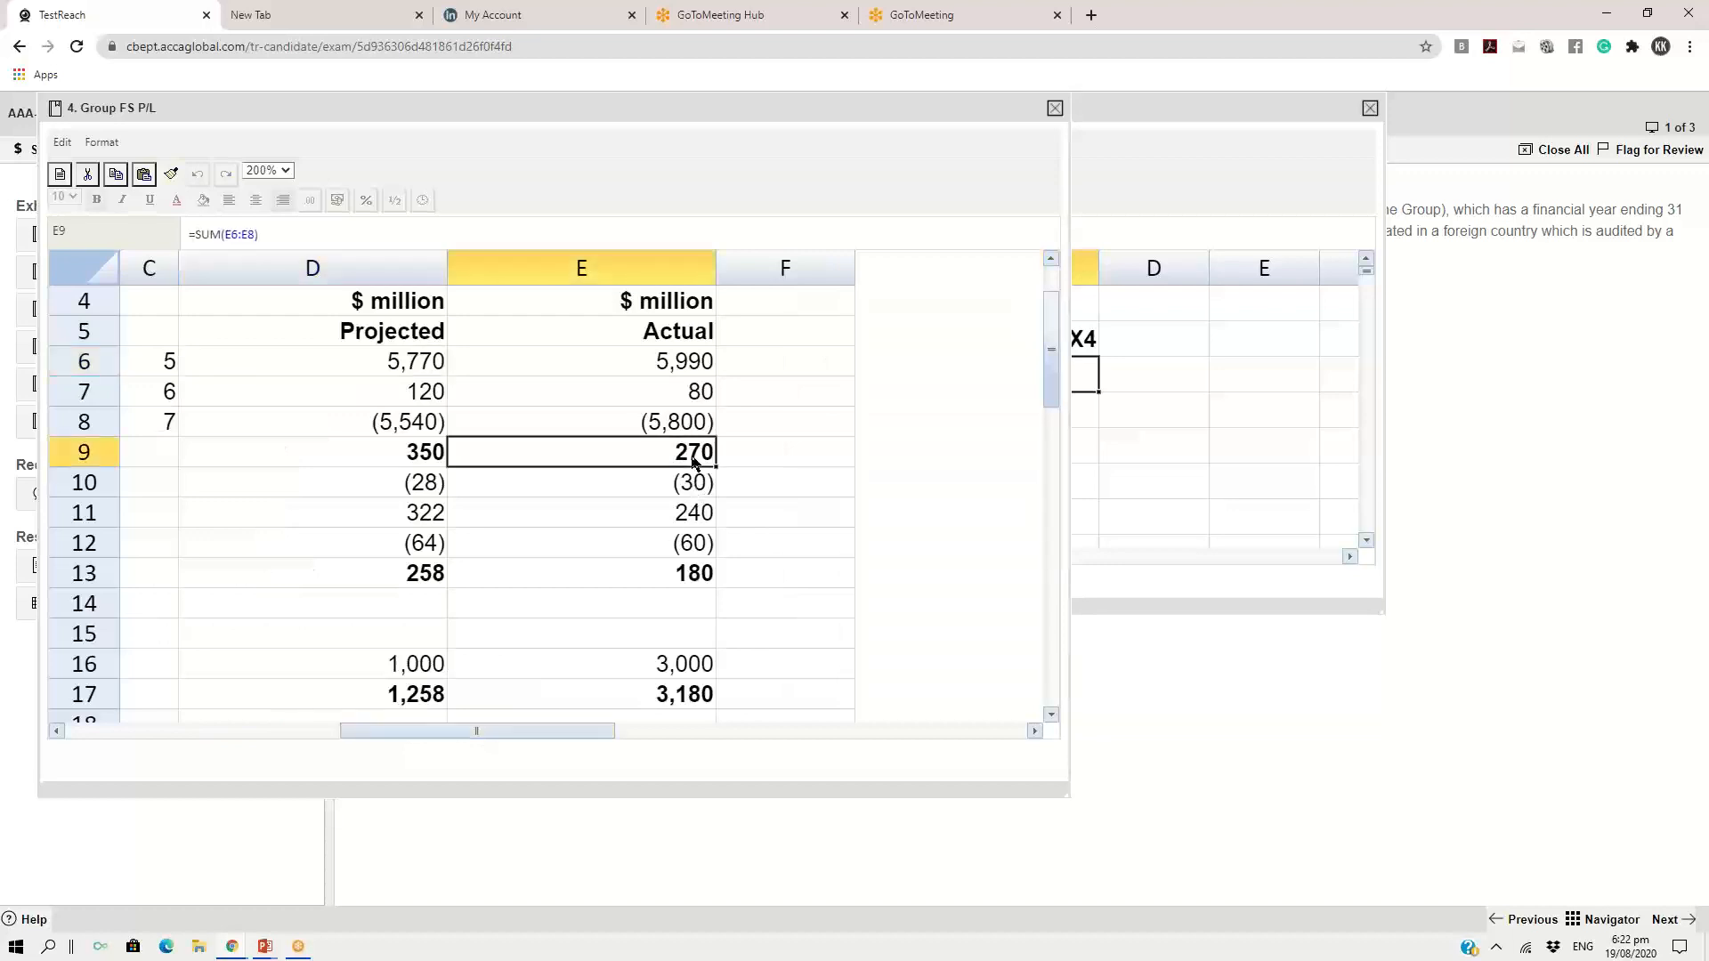
pyautogui.click(664, 370)
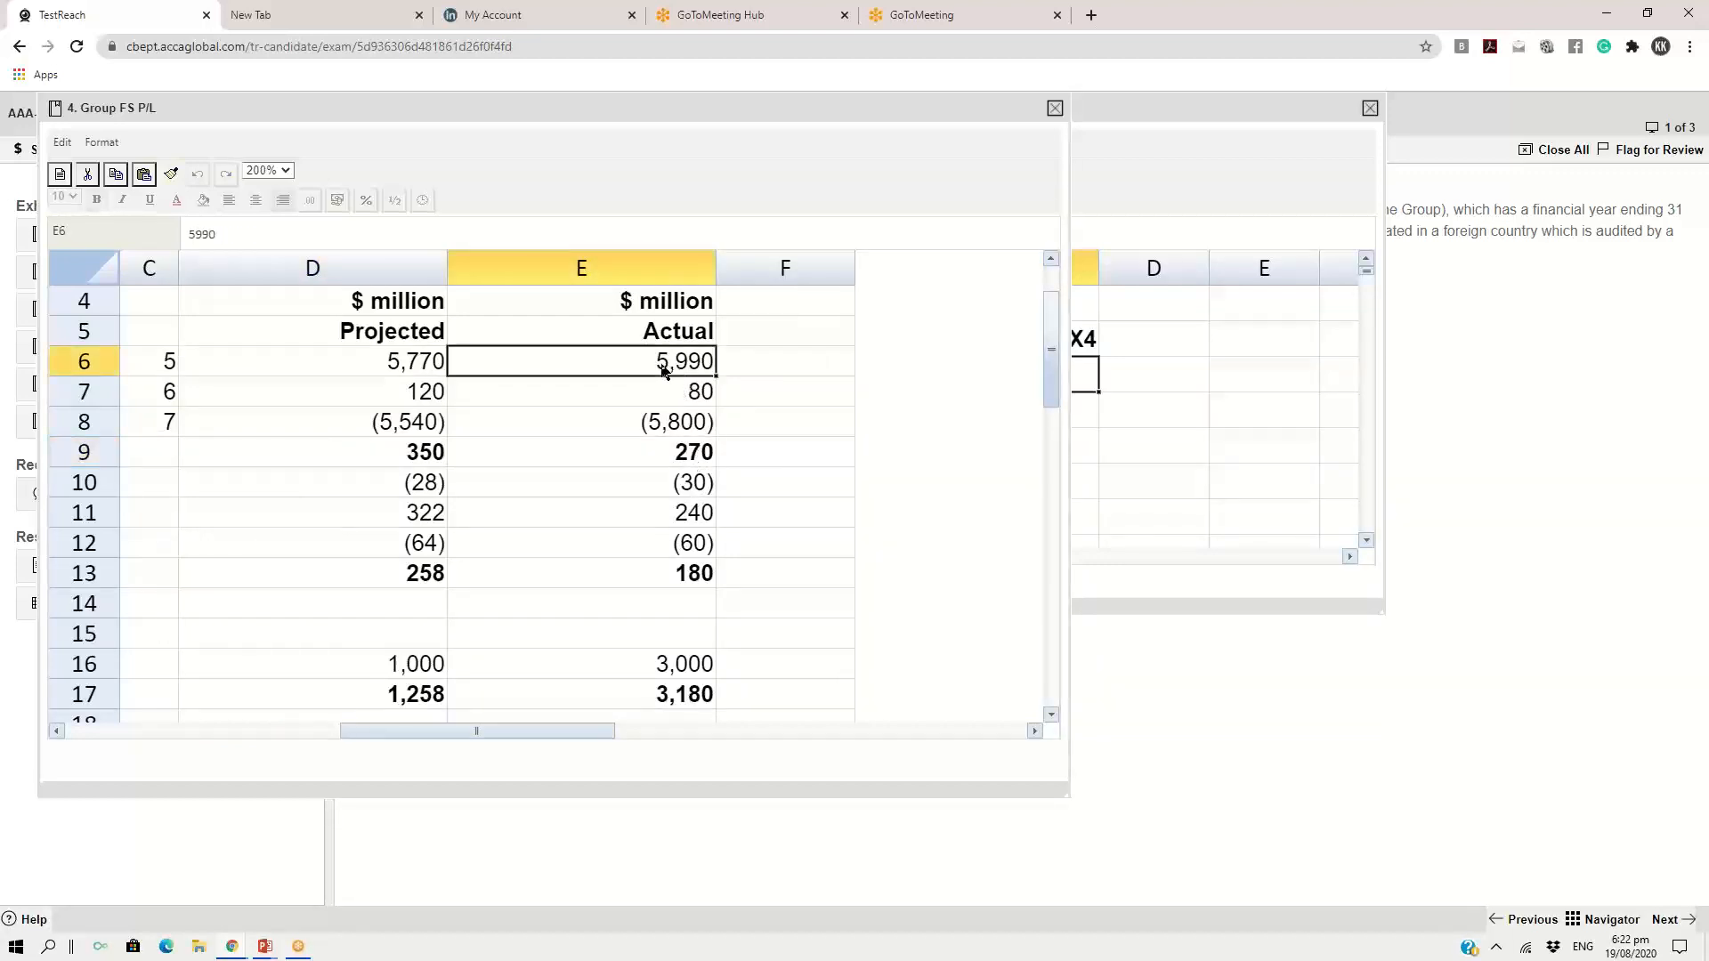
pyautogui.click(676, 455)
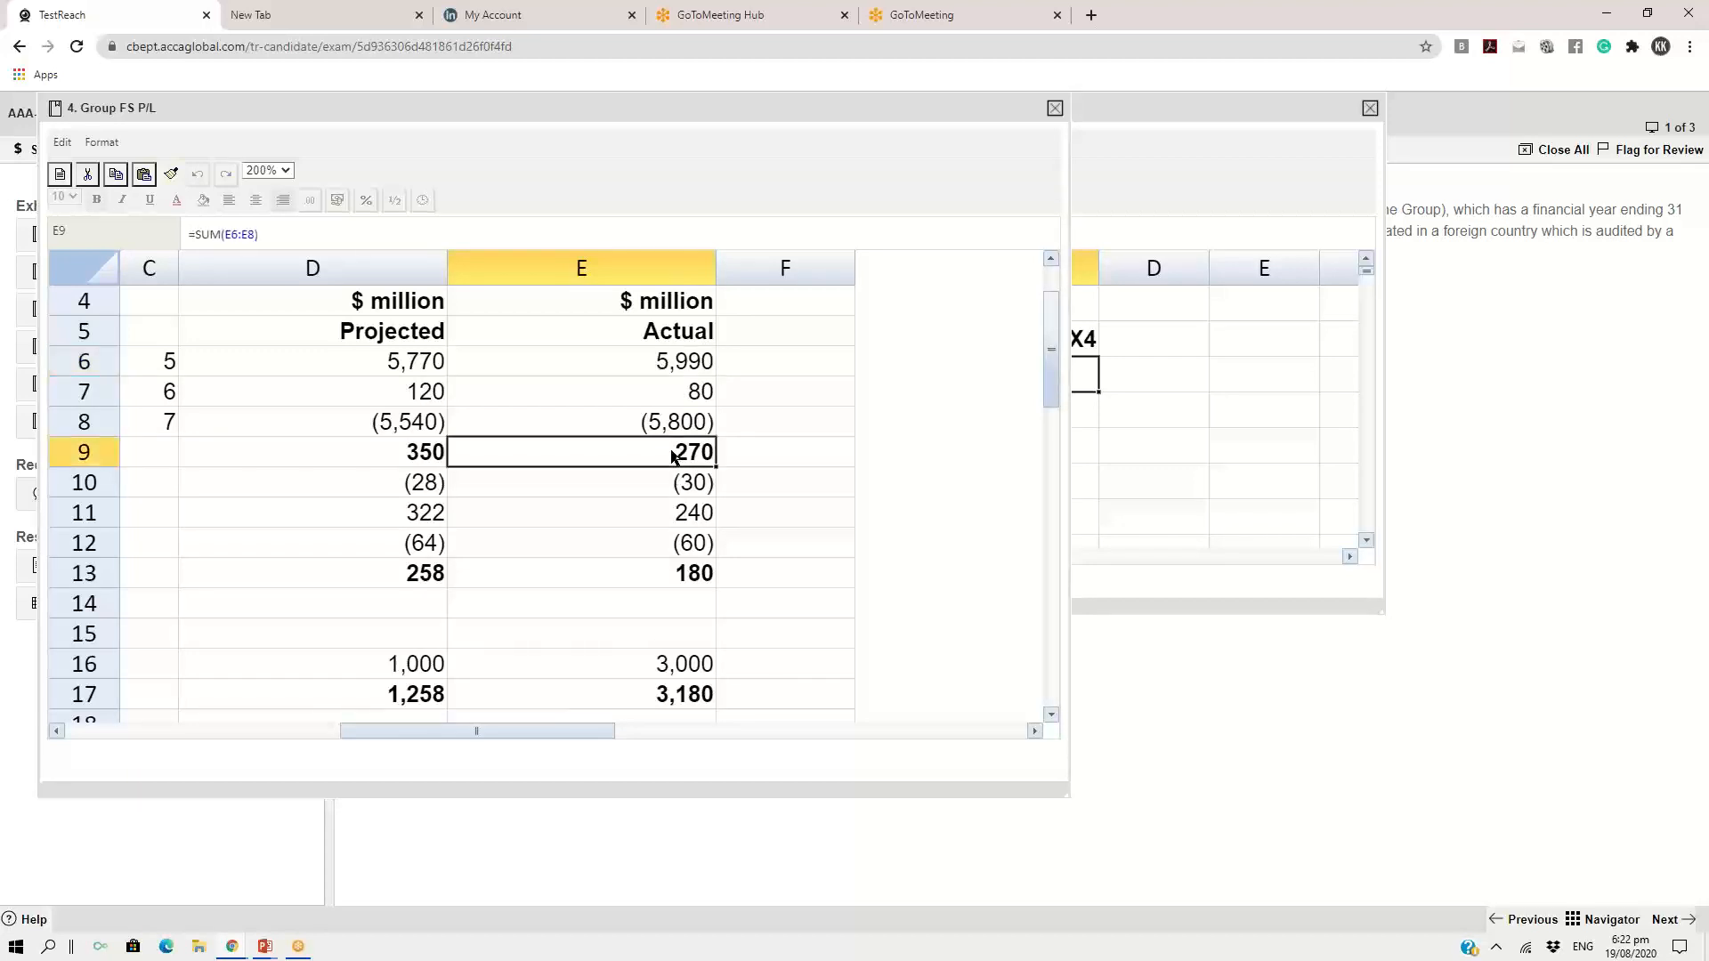
pyautogui.click(672, 369)
pyautogui.click(1171, 405)
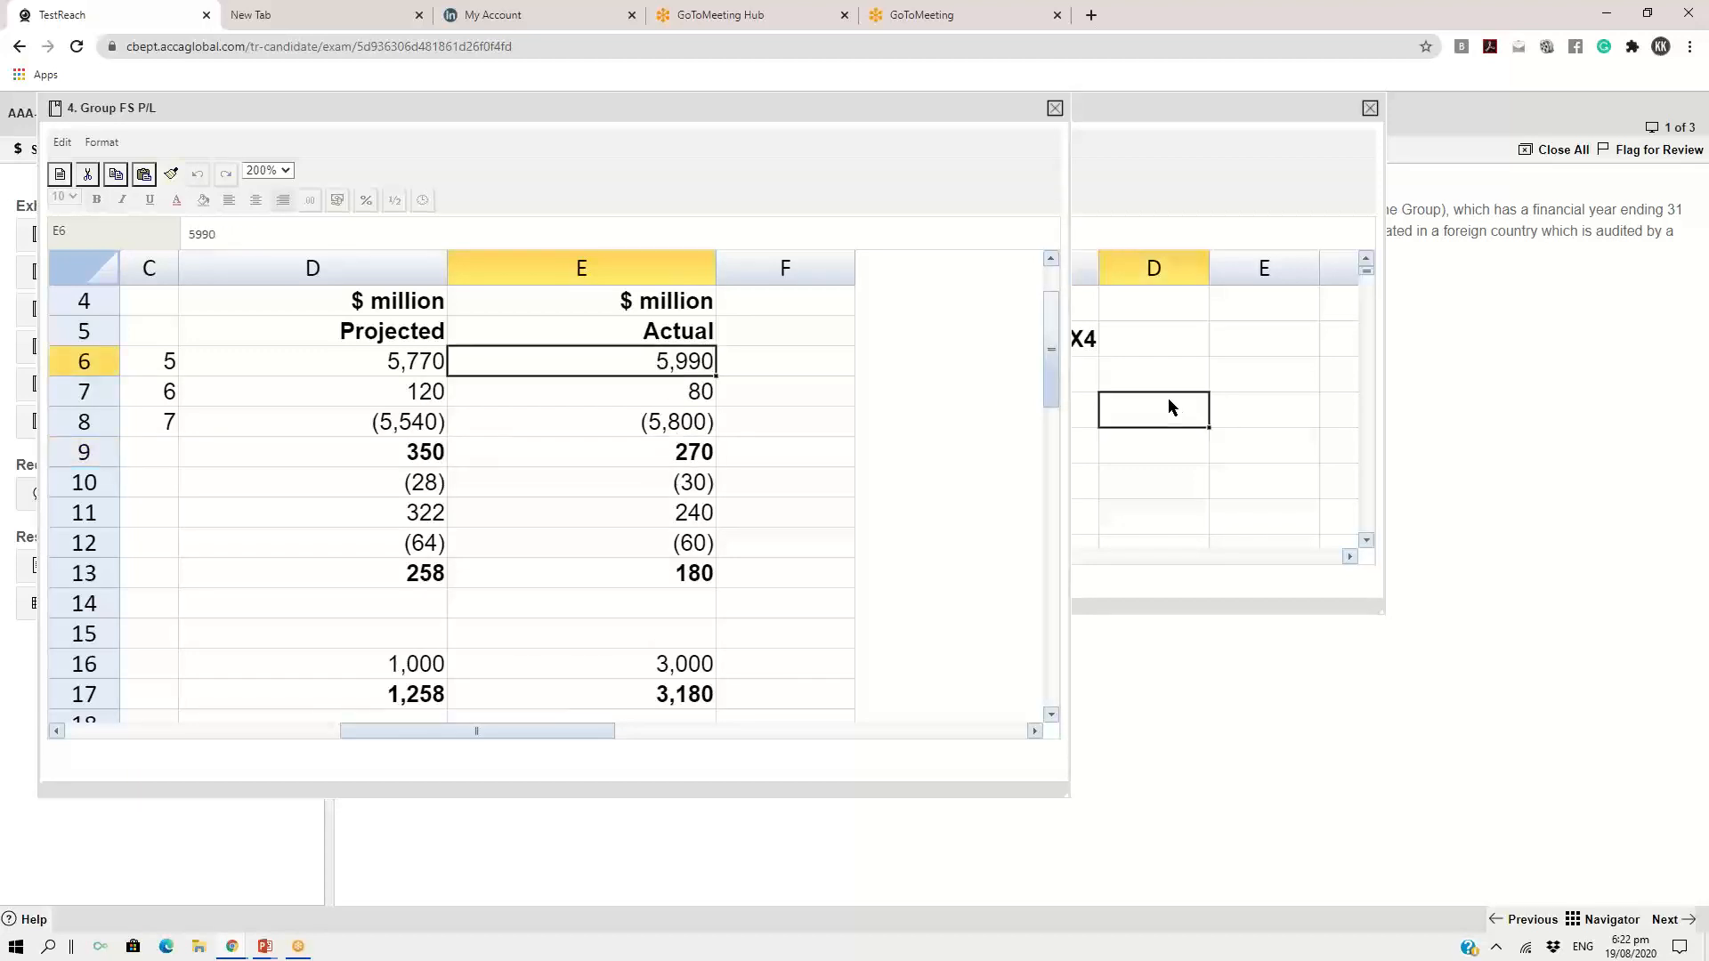
pyautogui.click(1089, 383)
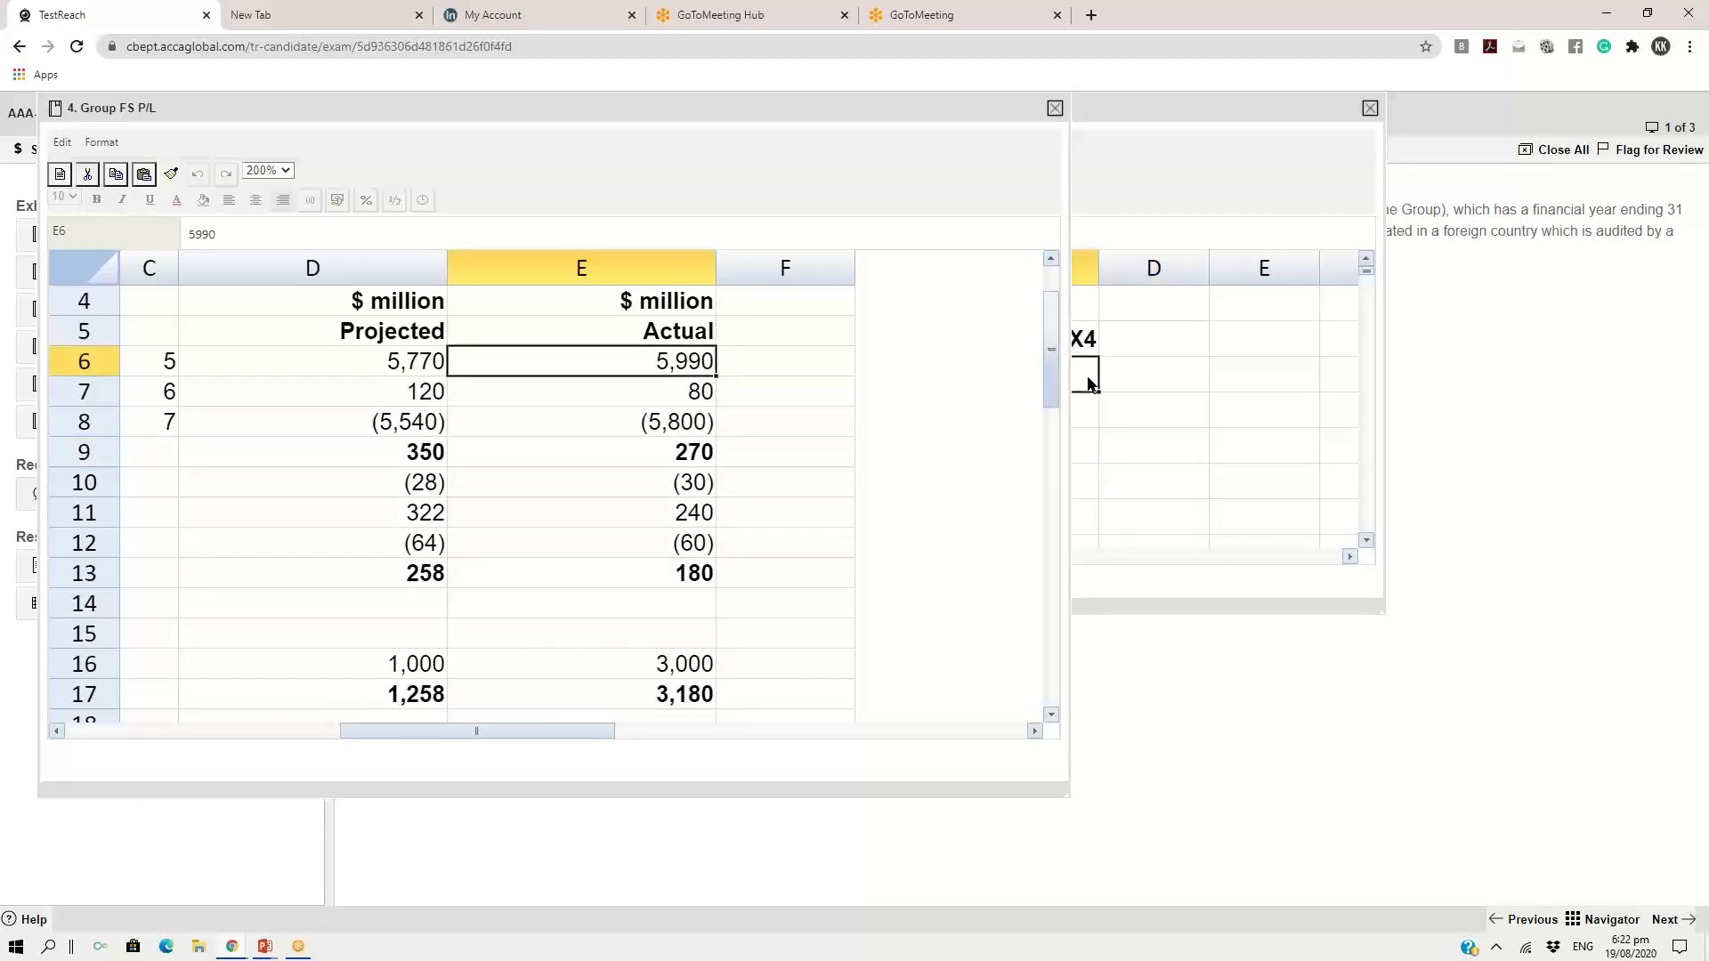
# Arrange the Group FS P/L exhibit and the spreadsheet response so both exhibit year columns and both response year columns show together
pyautogui.click(1244, 110)
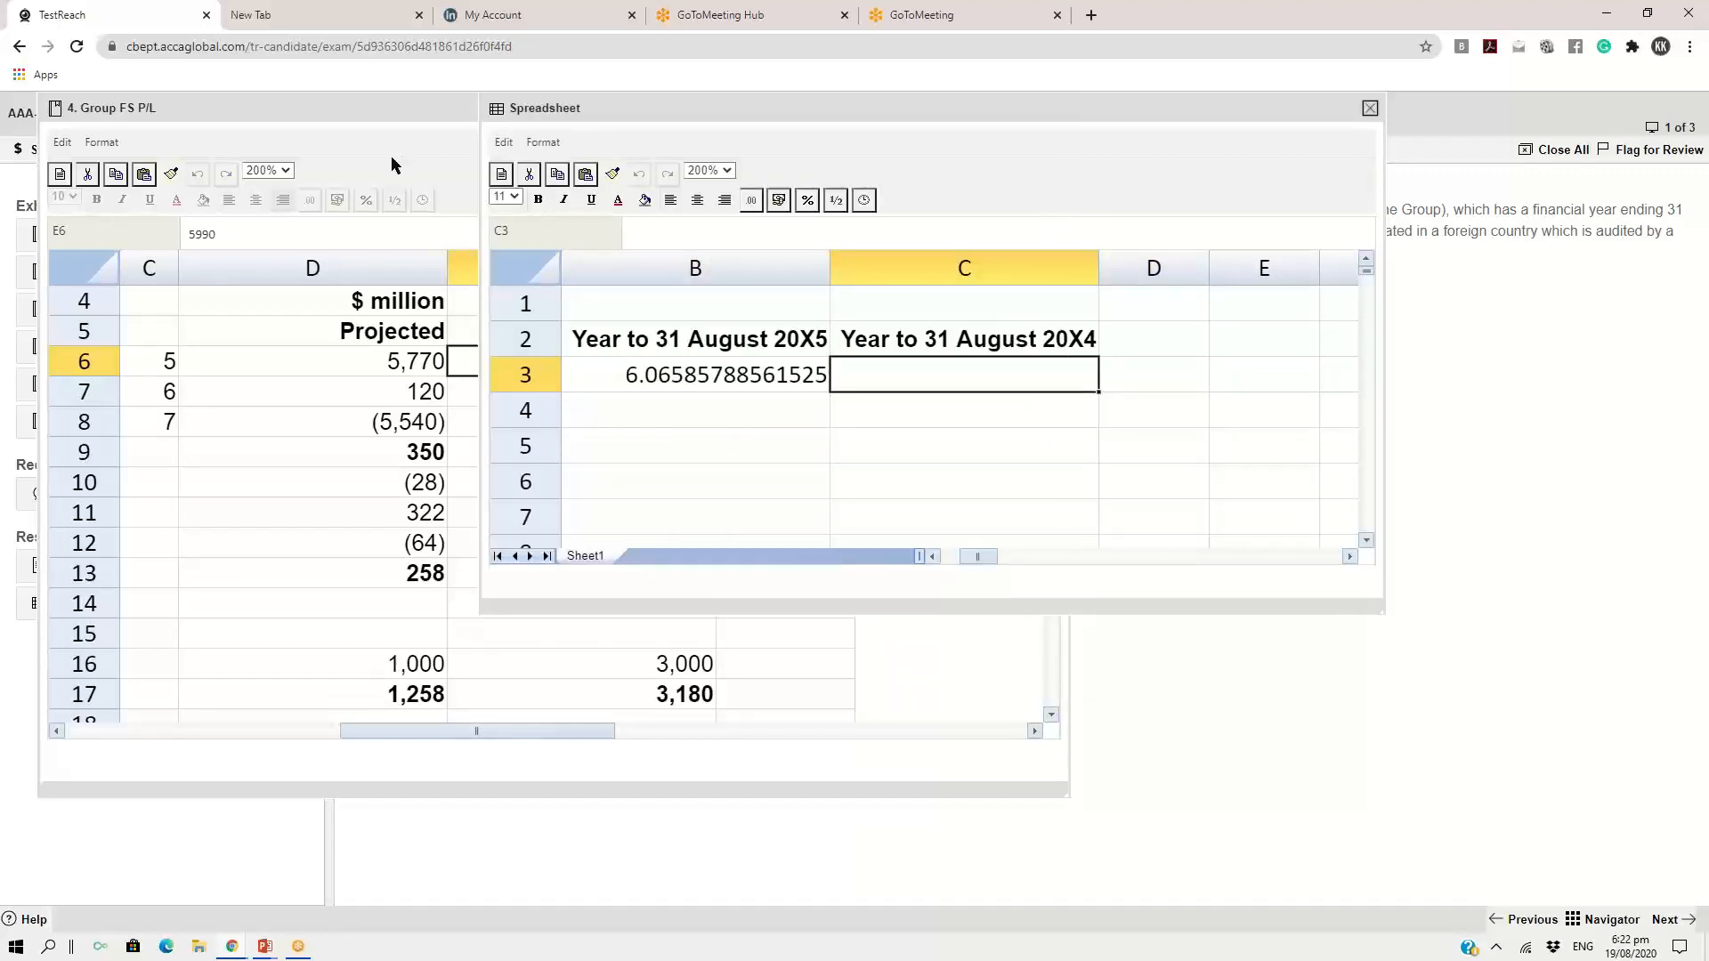
pyautogui.moveTo(401, 110); pyautogui.dragTo(267, 76)
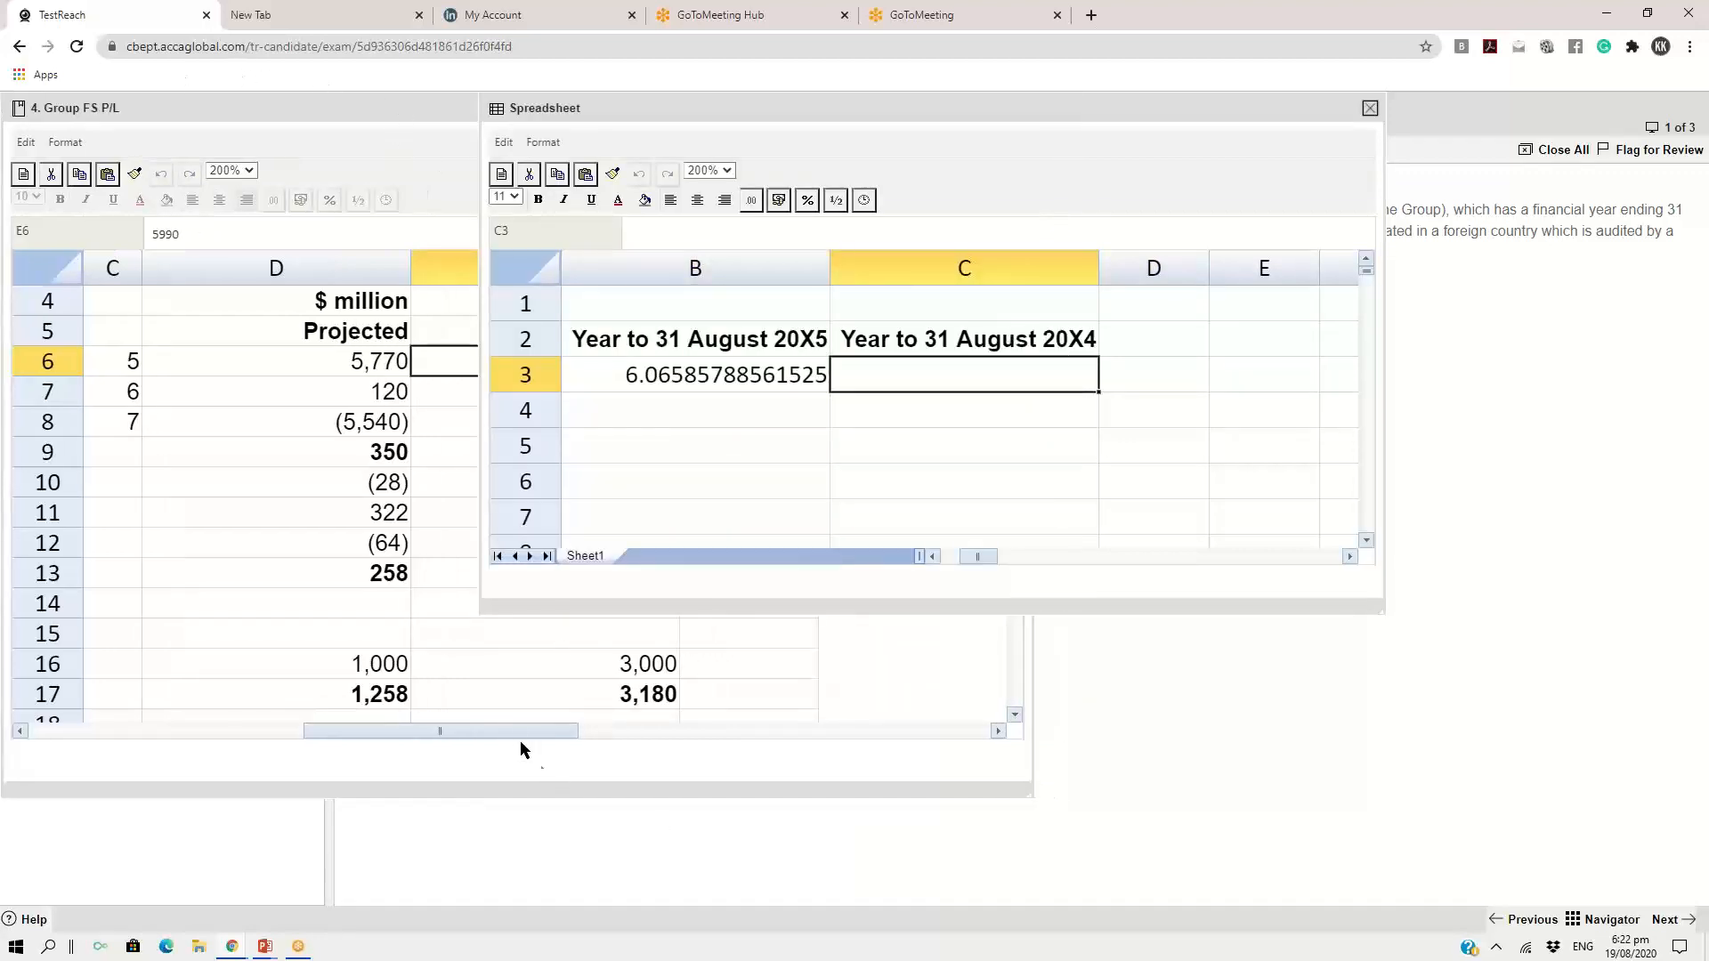
pyautogui.click(564, 736)
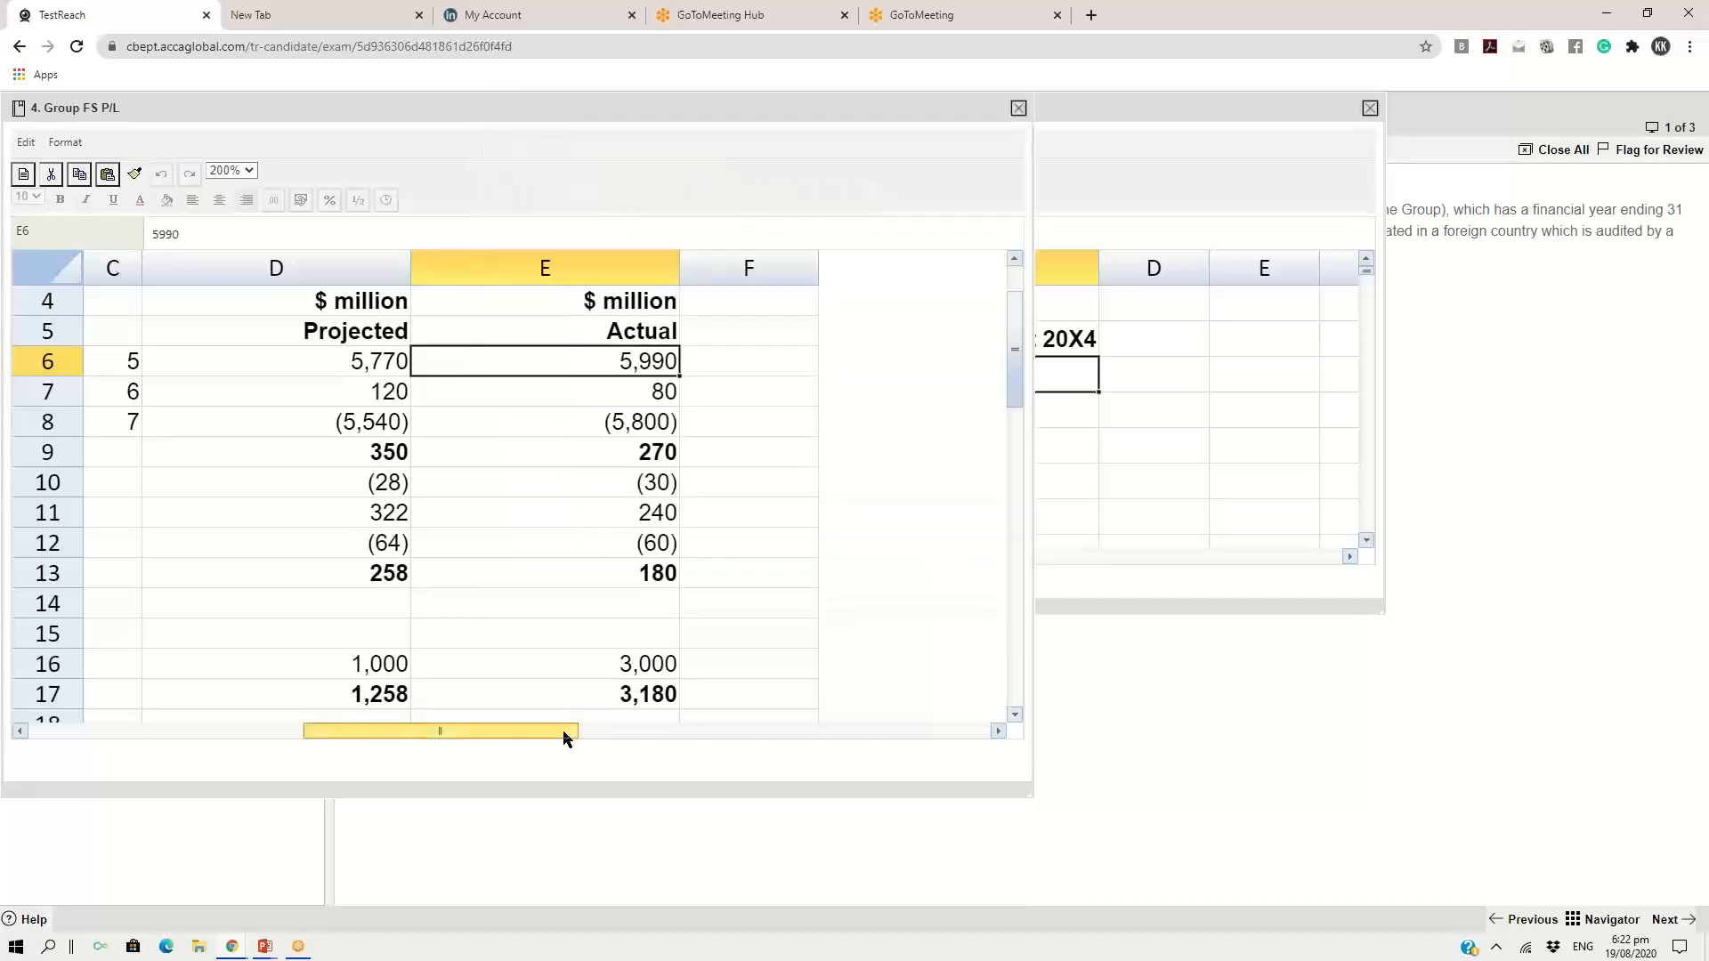
pyautogui.moveTo(564, 737); pyautogui.dragTo(718, 733)
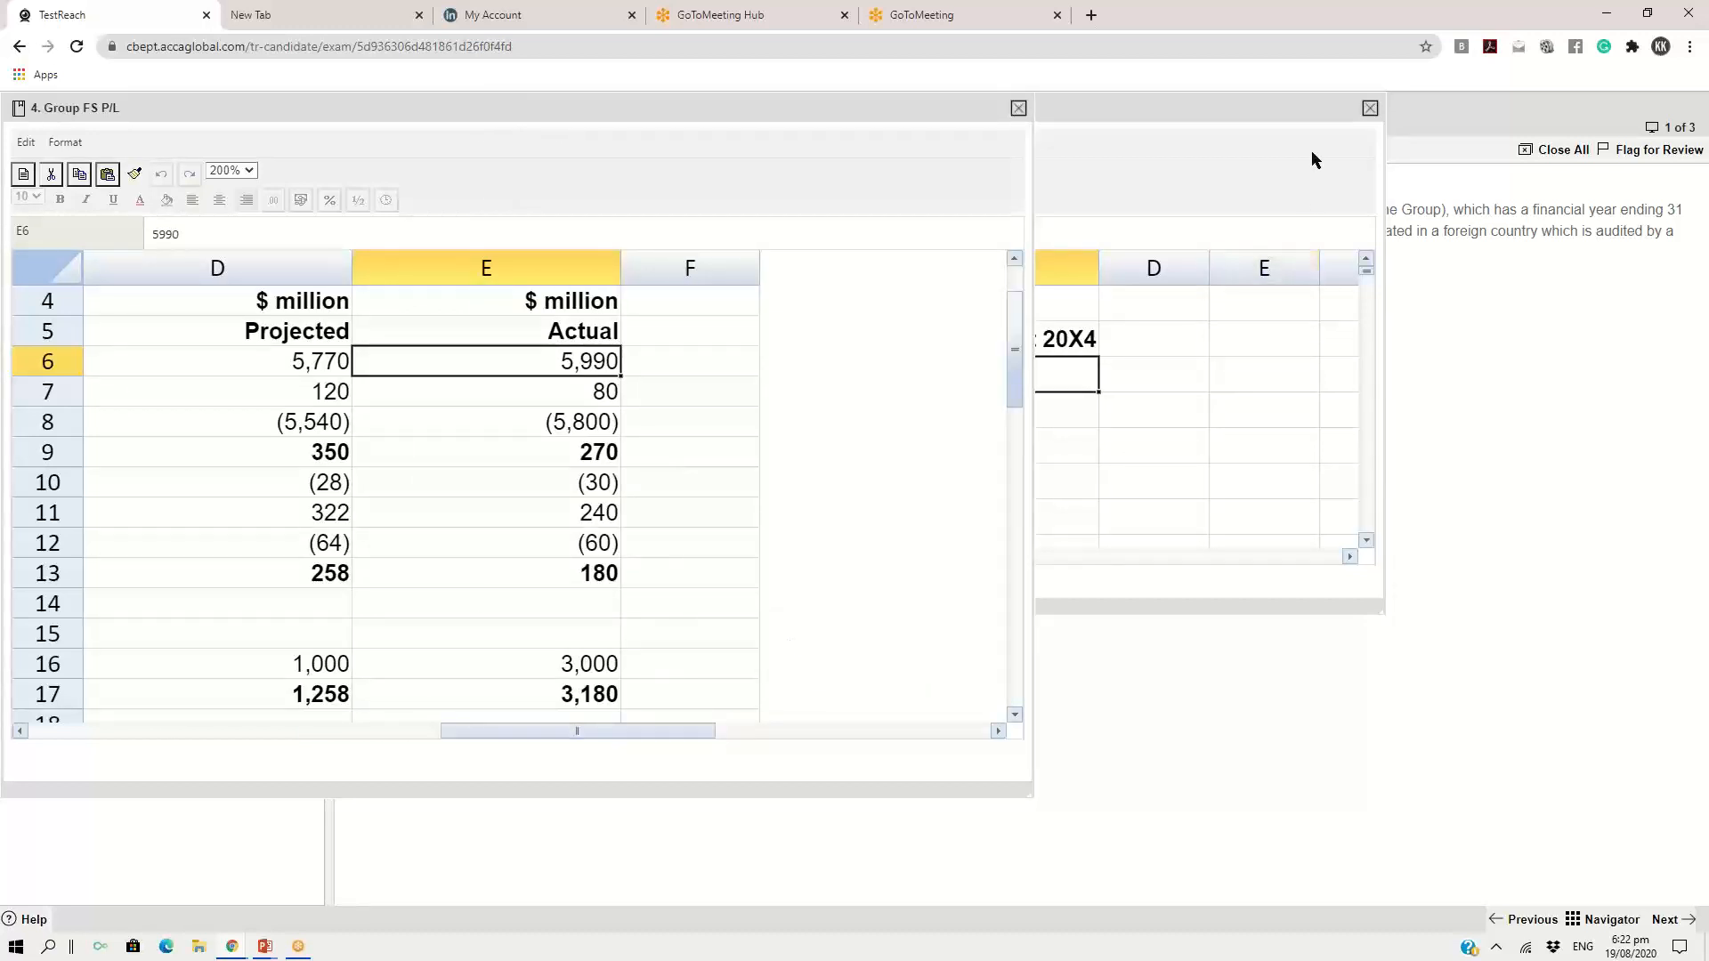
pyautogui.click(1164, 108)
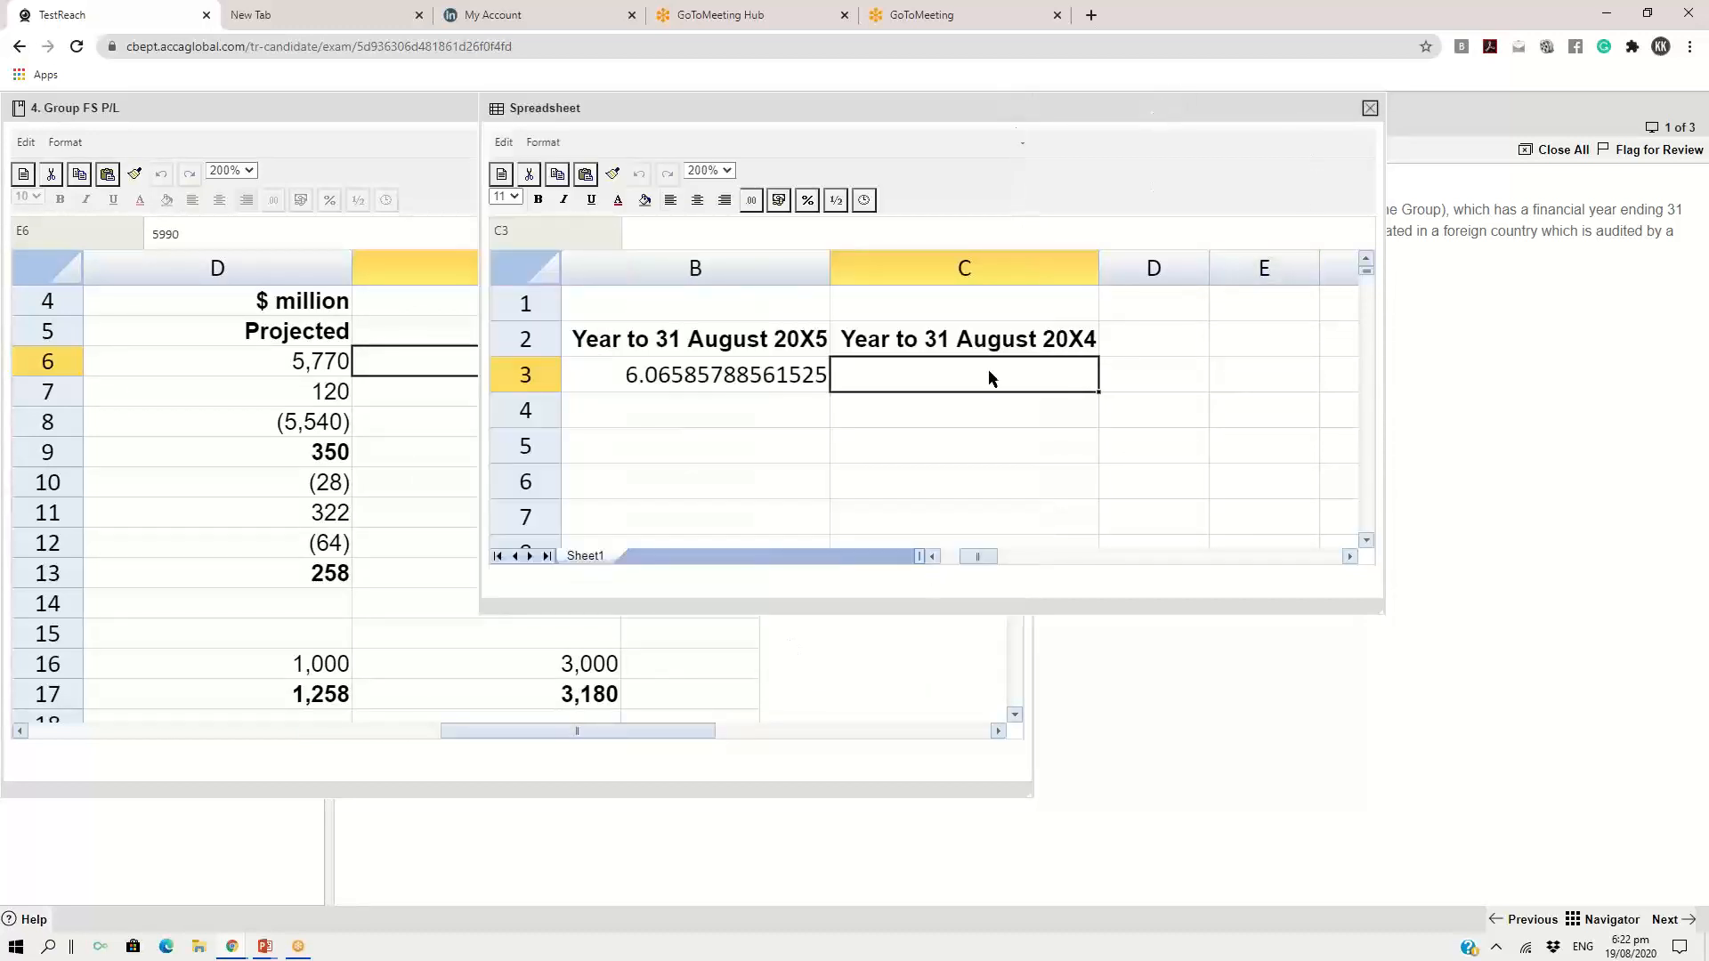
pyautogui.moveTo(1018, 115); pyautogui.dragTo(1240, 237)
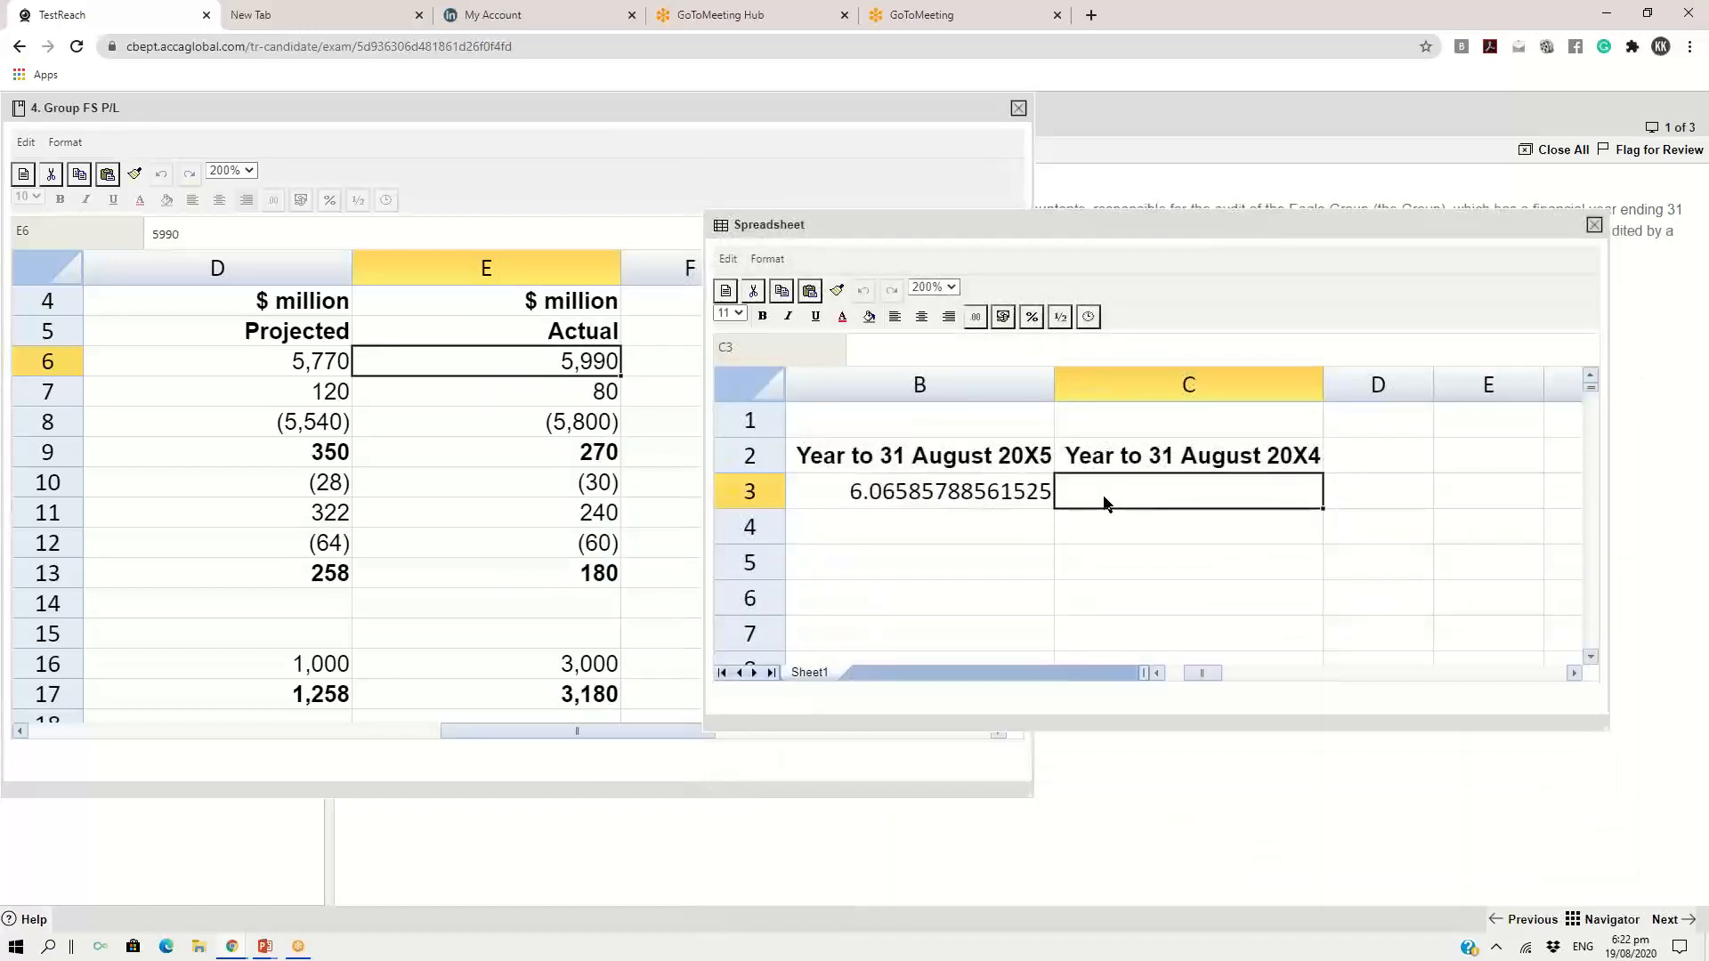
# Calculate the 20X4 operating profit margin in C3 with the formula =270/5990*100
pyautogui.click(1143, 534)
pyautogui.click(1138, 504)
pyautogui.write('=')
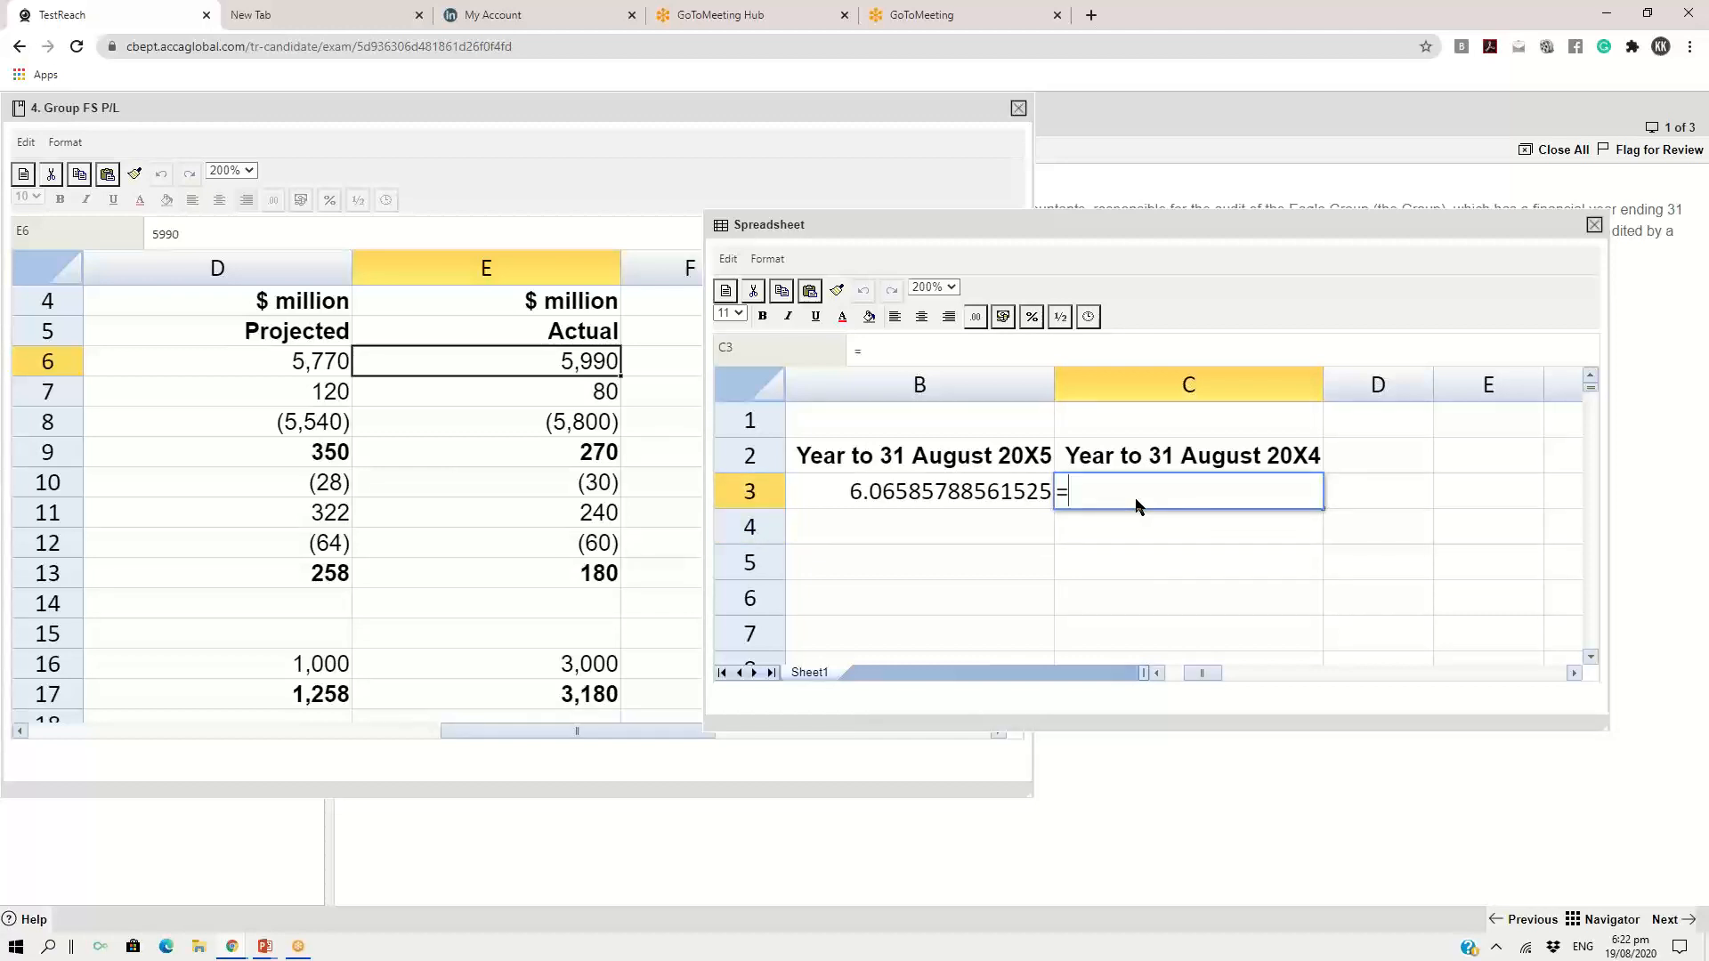
pyautogui.write('270/5990*100')
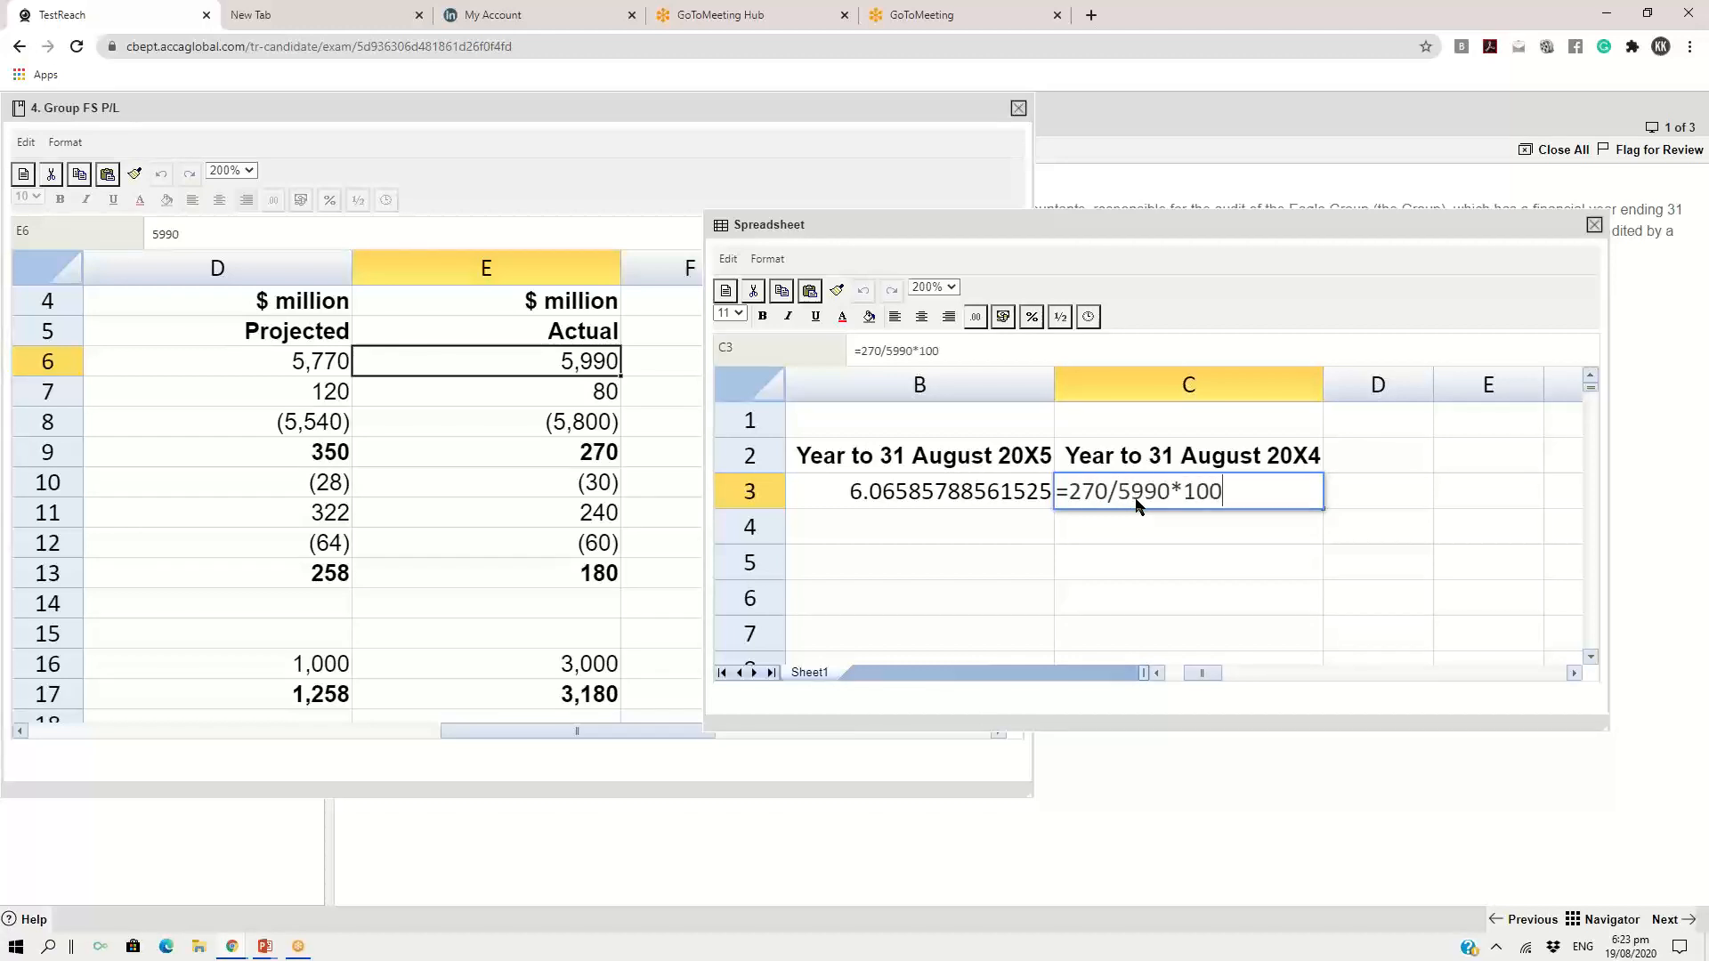
pyautogui.press('Return')
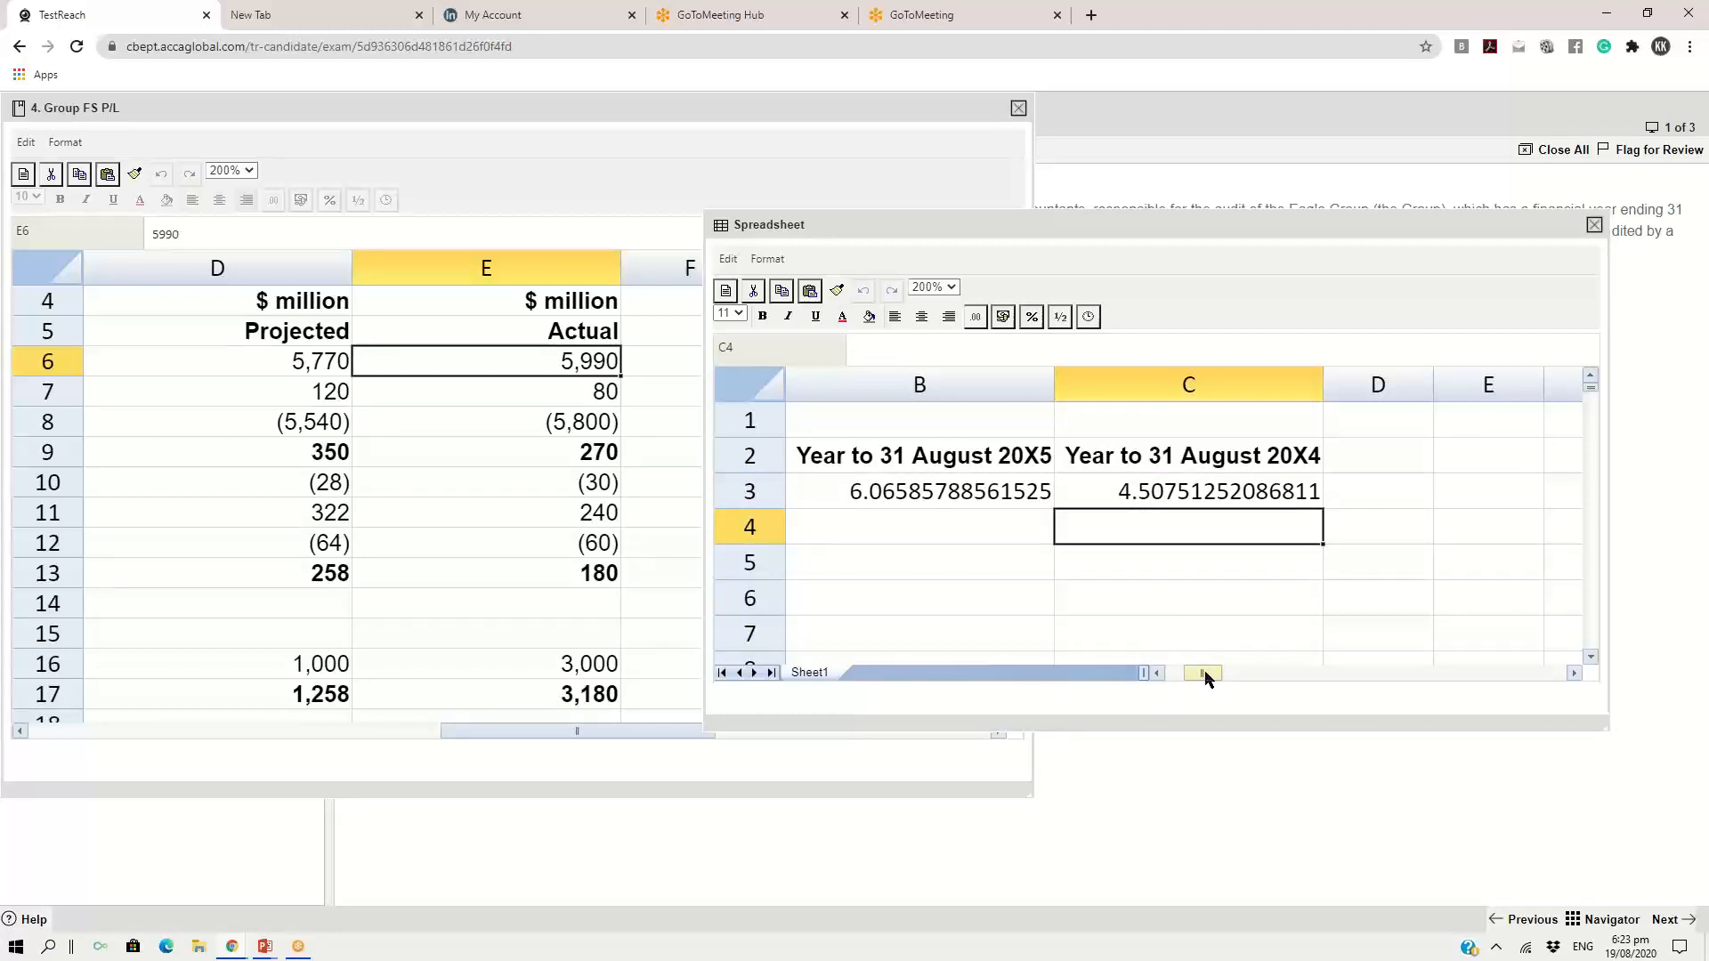
# Find the operating profit and finance charges rows in the Group FS P/L exhibit as the inputs for interest cover
pyautogui.moveTo(1201, 677); pyautogui.dragTo(1182, 682)
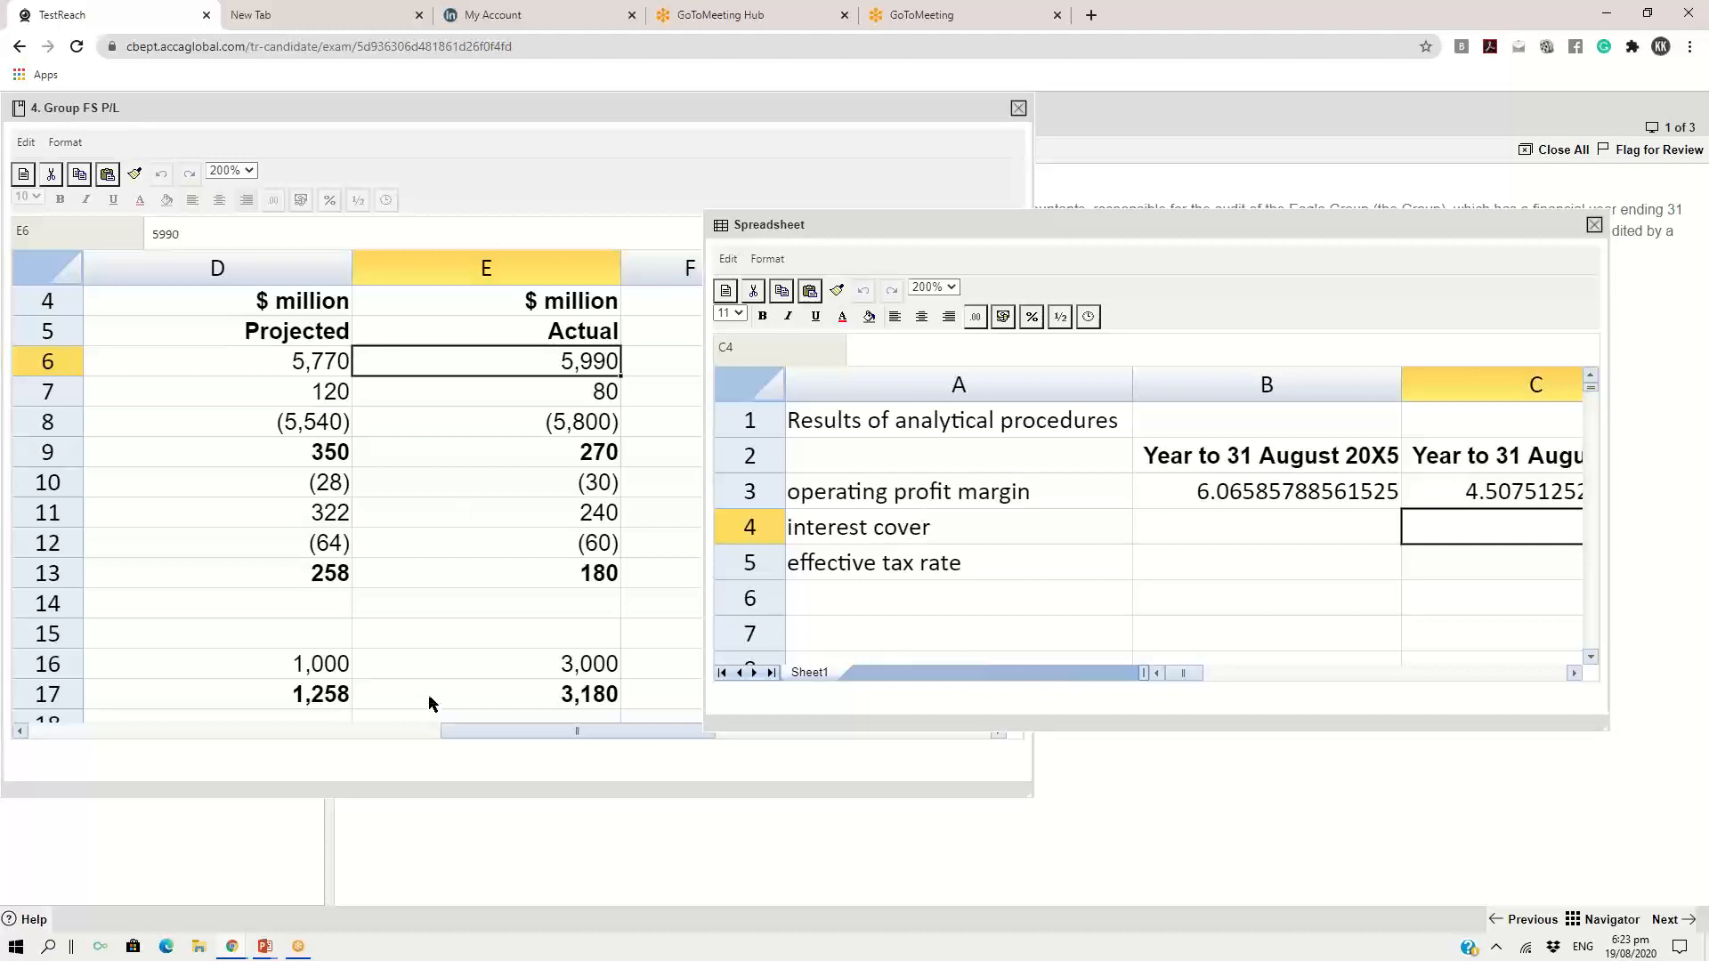
pyautogui.moveTo(484, 737); pyautogui.dragTo(201, 731)
pyautogui.click(258, 485)
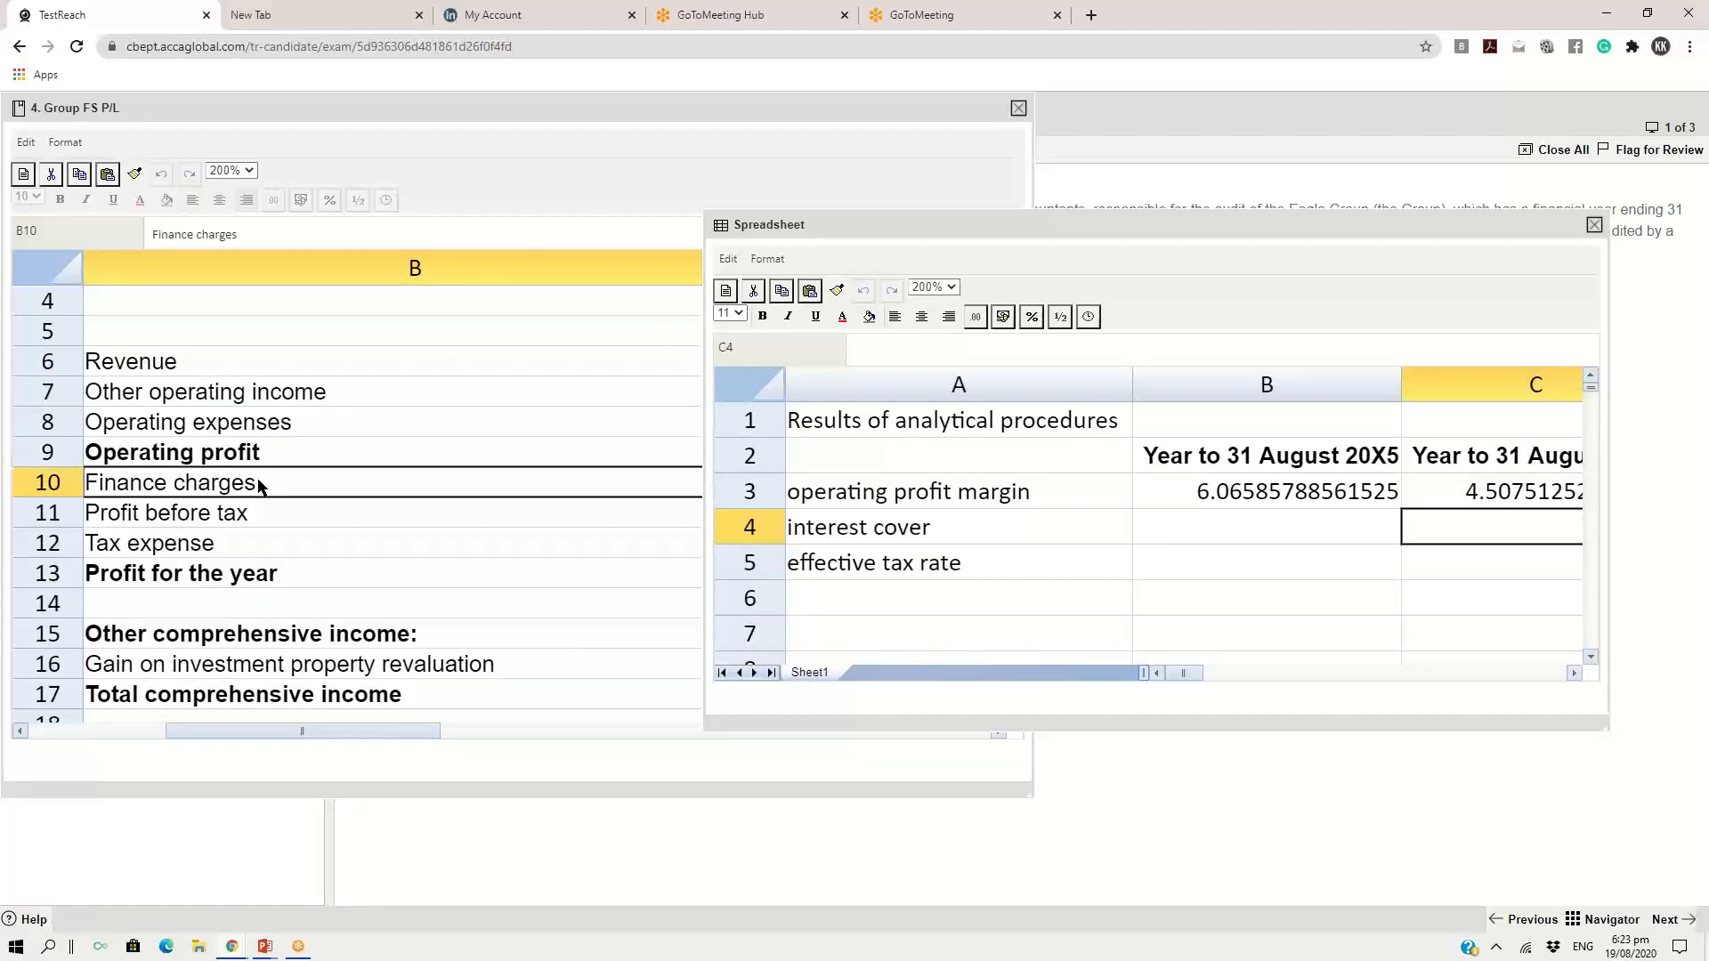
pyautogui.click(230, 459)
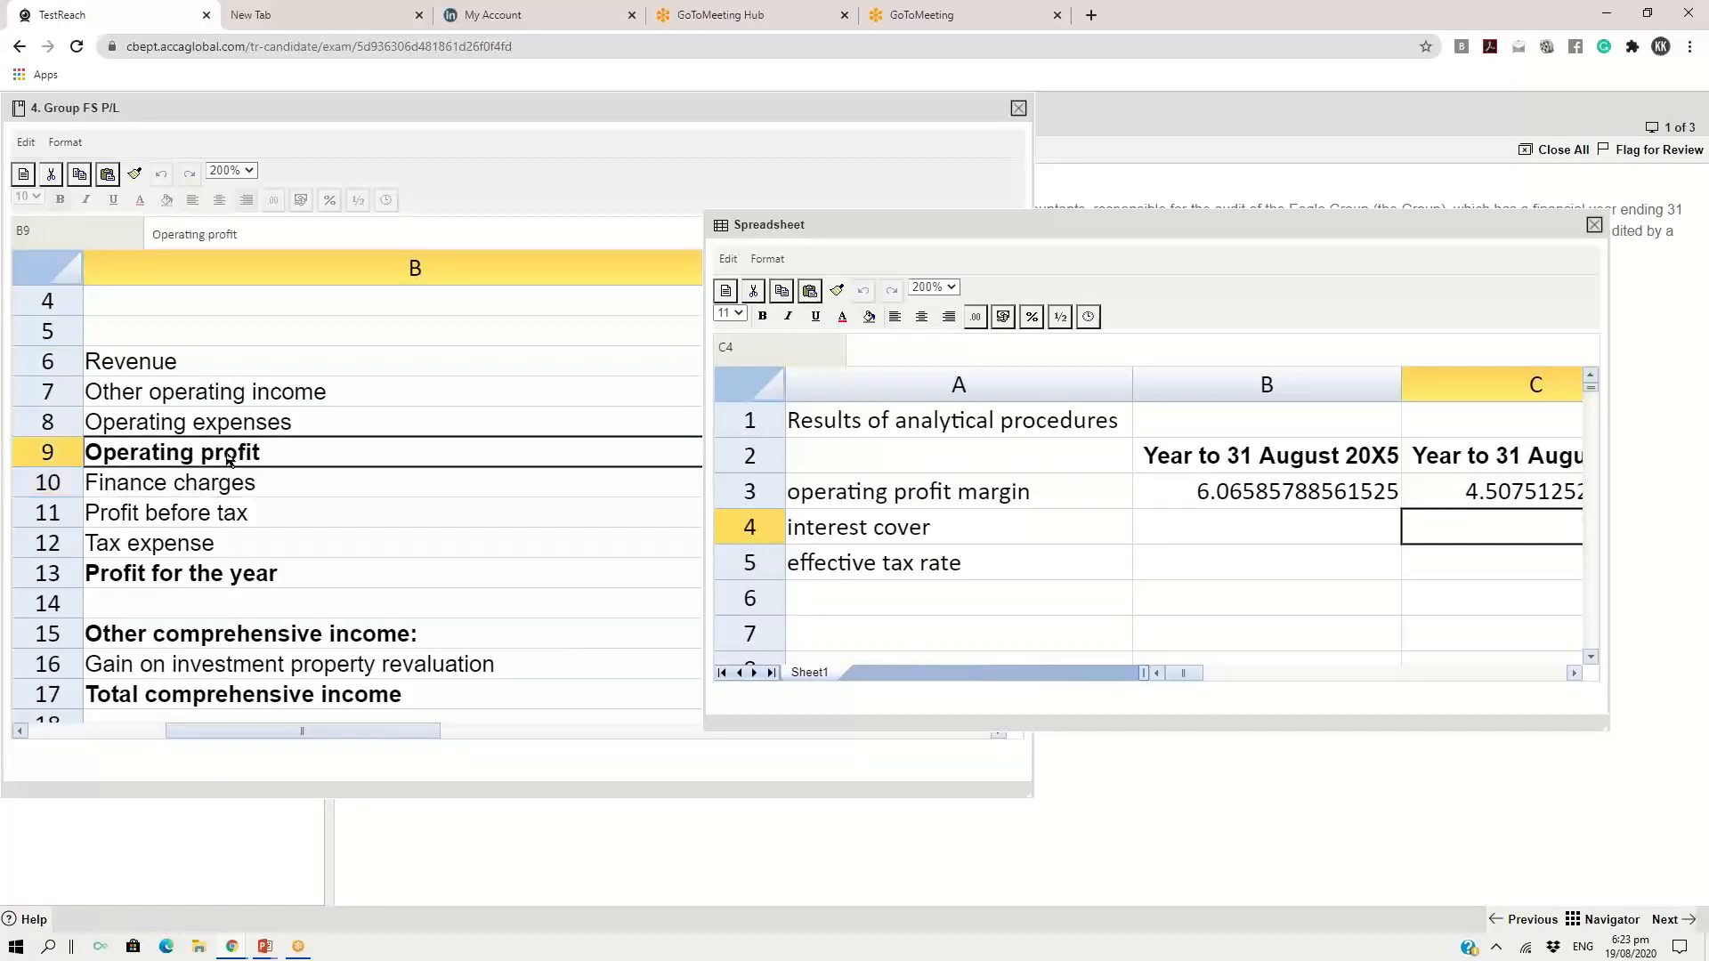
pyautogui.click(224, 494)
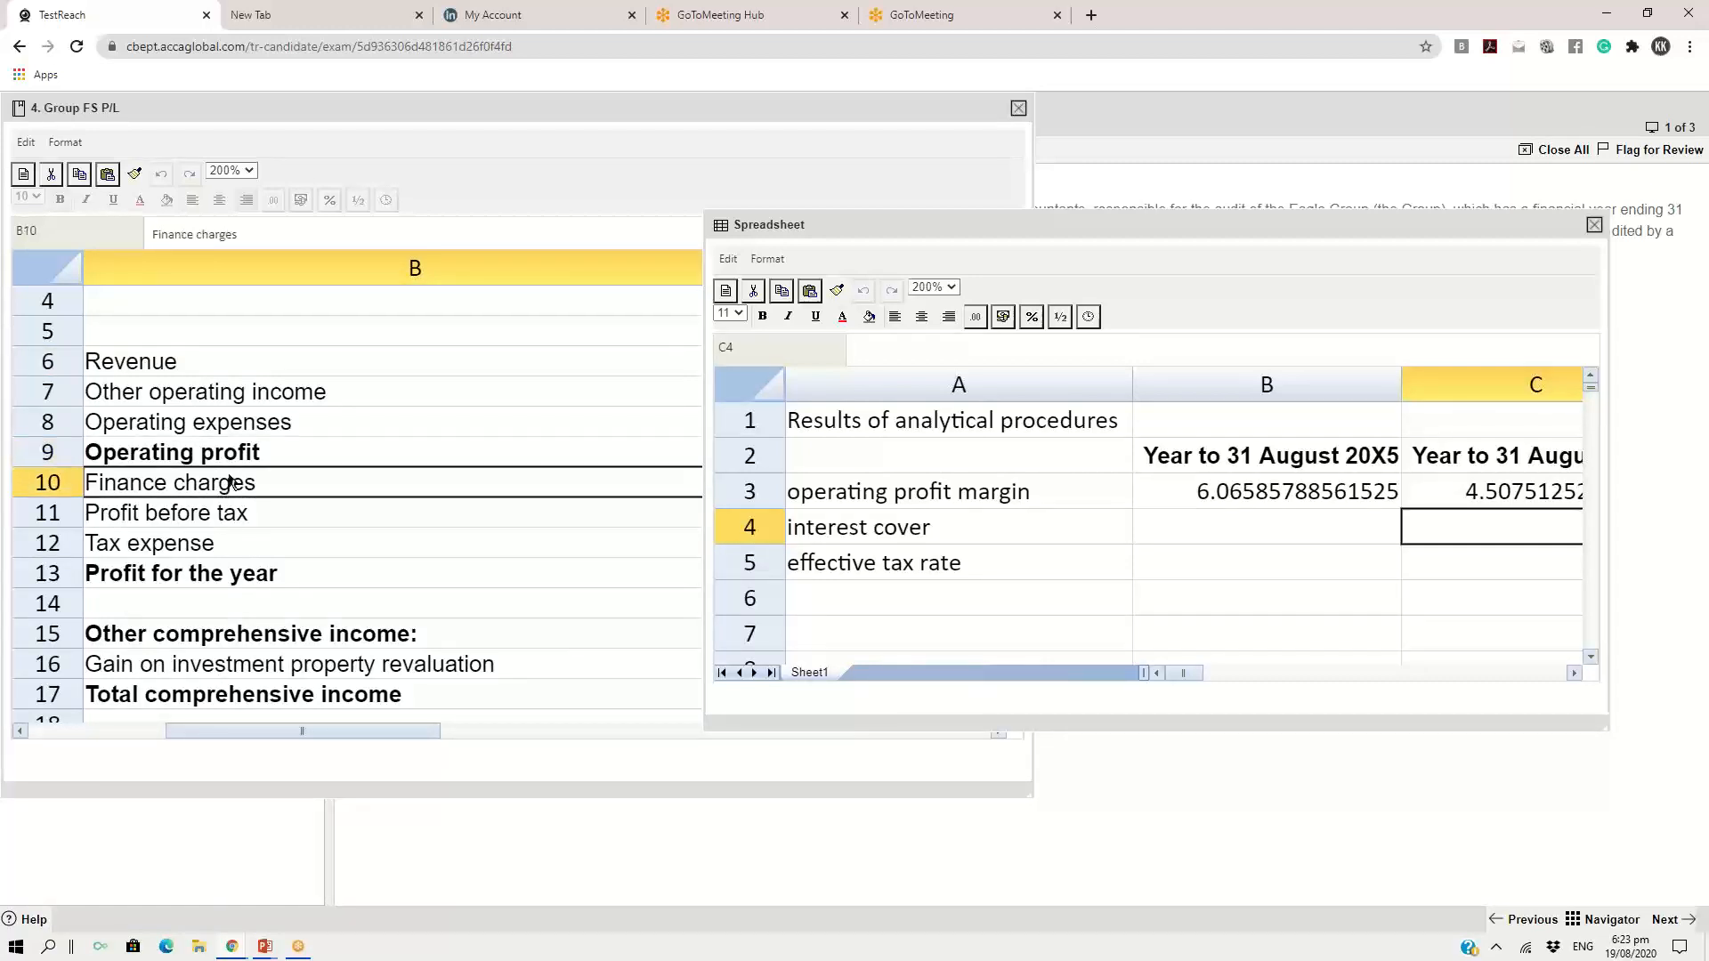
pyautogui.click(256, 449)
pyautogui.click(243, 492)
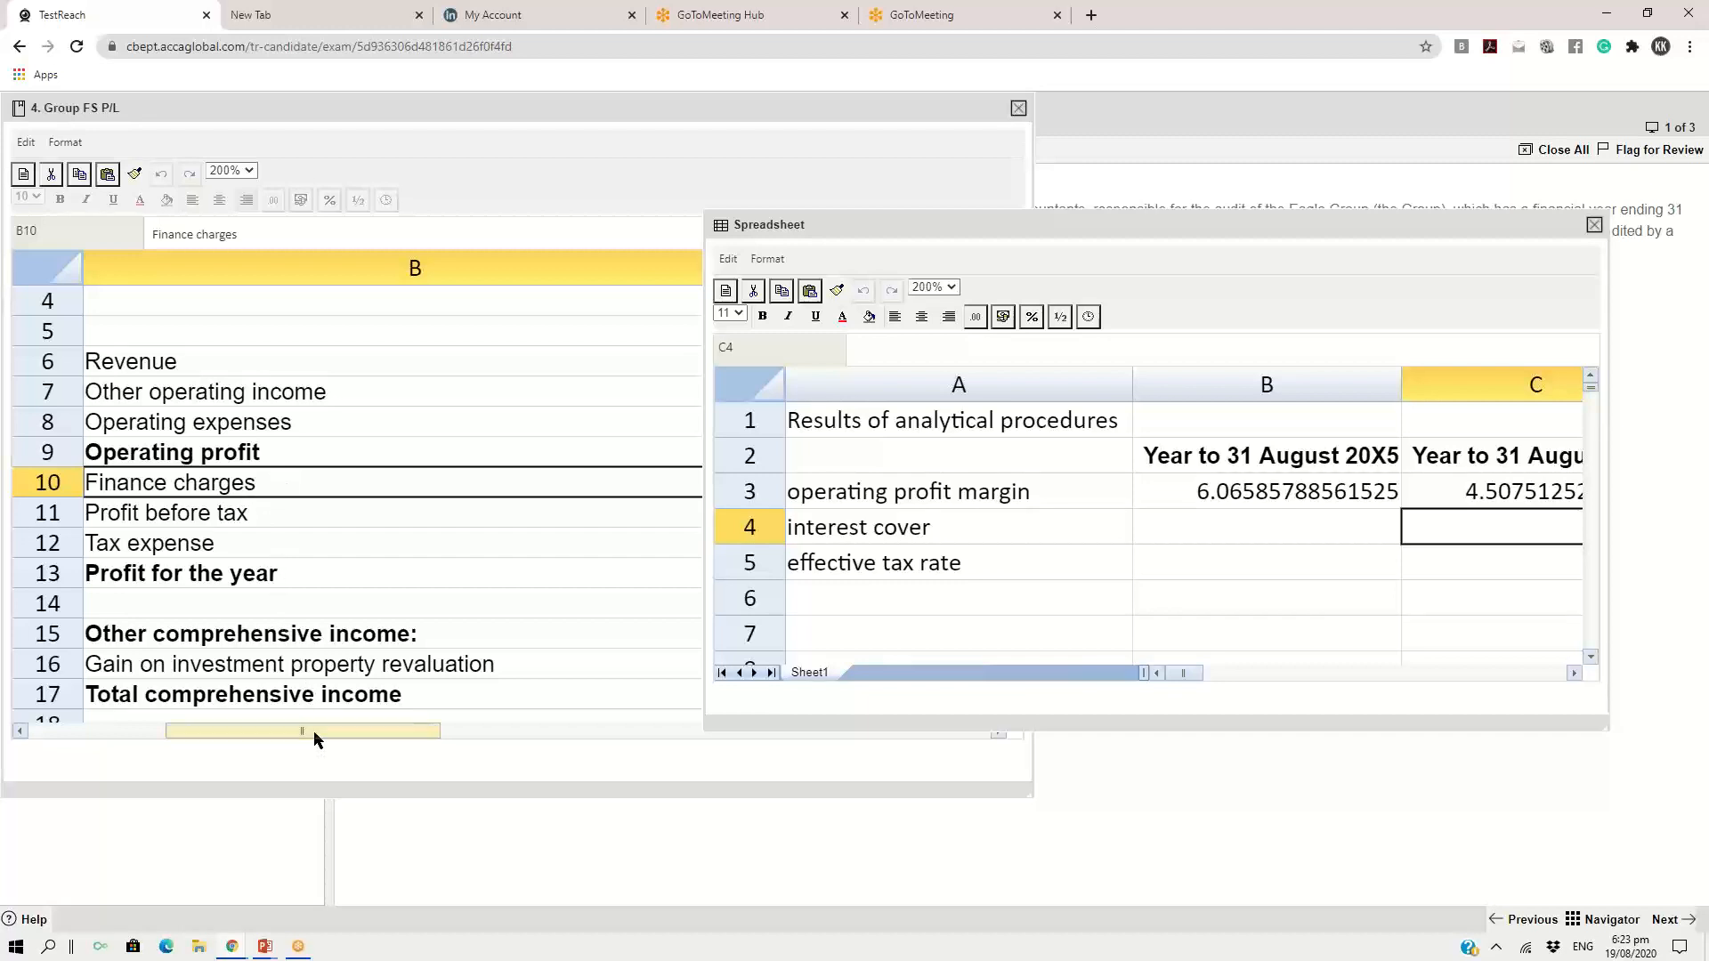
# Calculate the 20X5 interest cover in B4 from operating profit and finance charges with the formula =350/28
pyautogui.moveTo(316, 734); pyautogui.dragTo(512, 741)
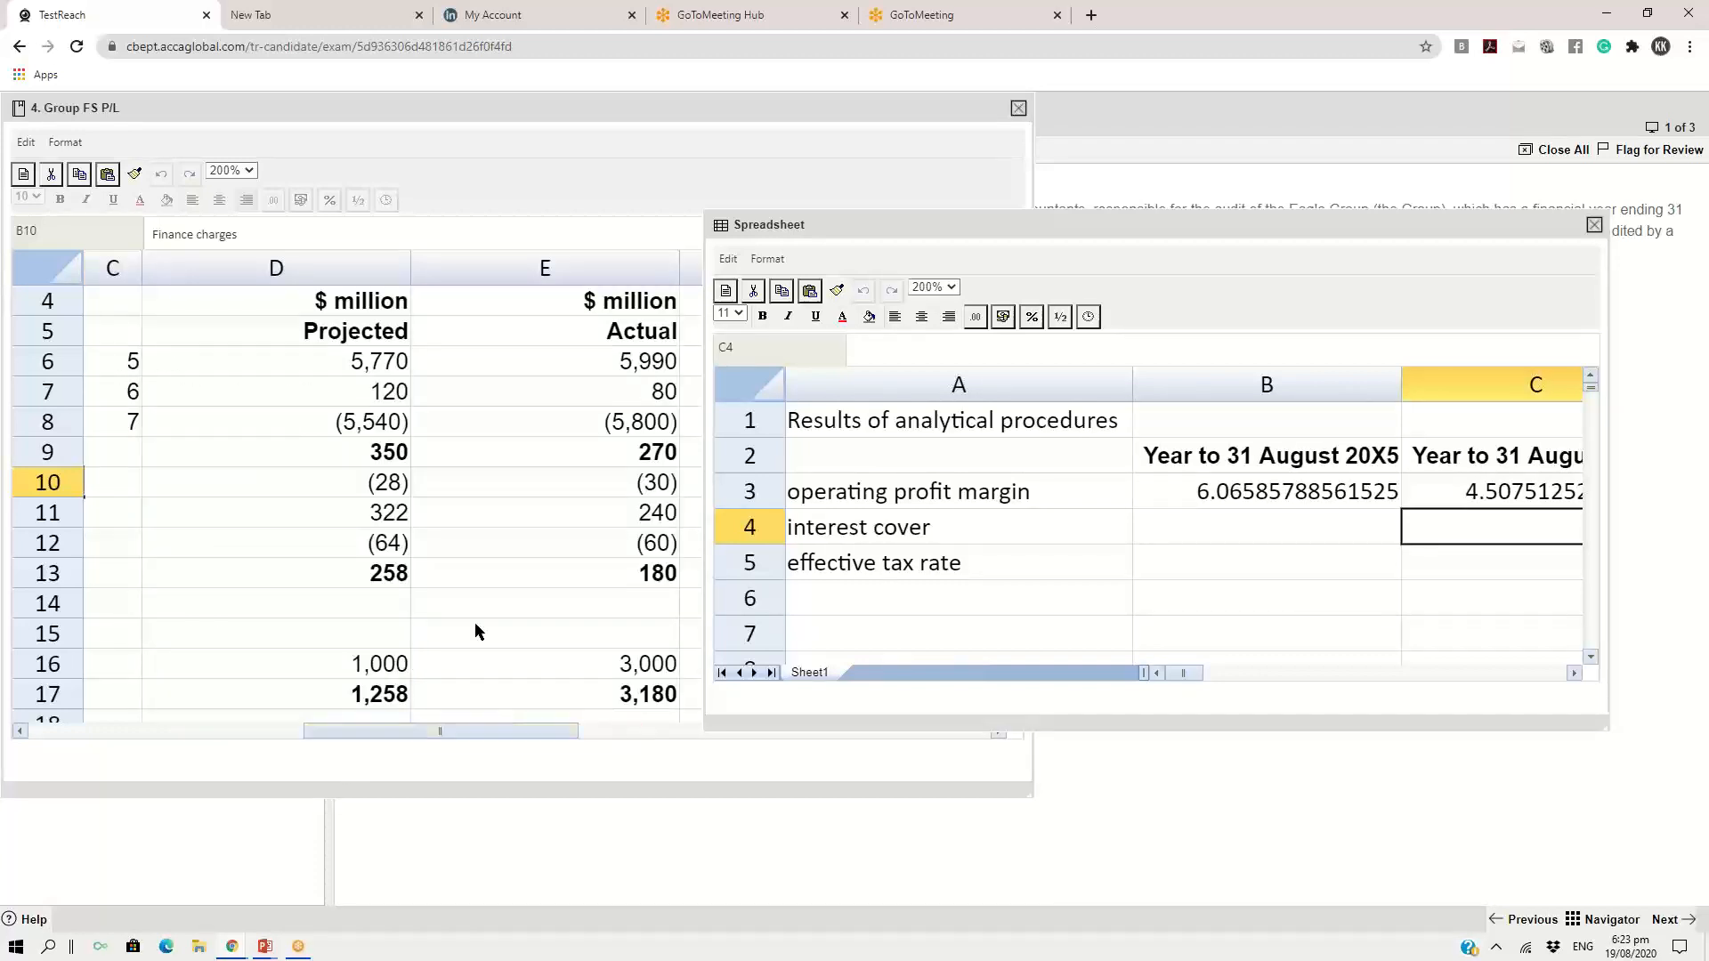
pyautogui.click(377, 484)
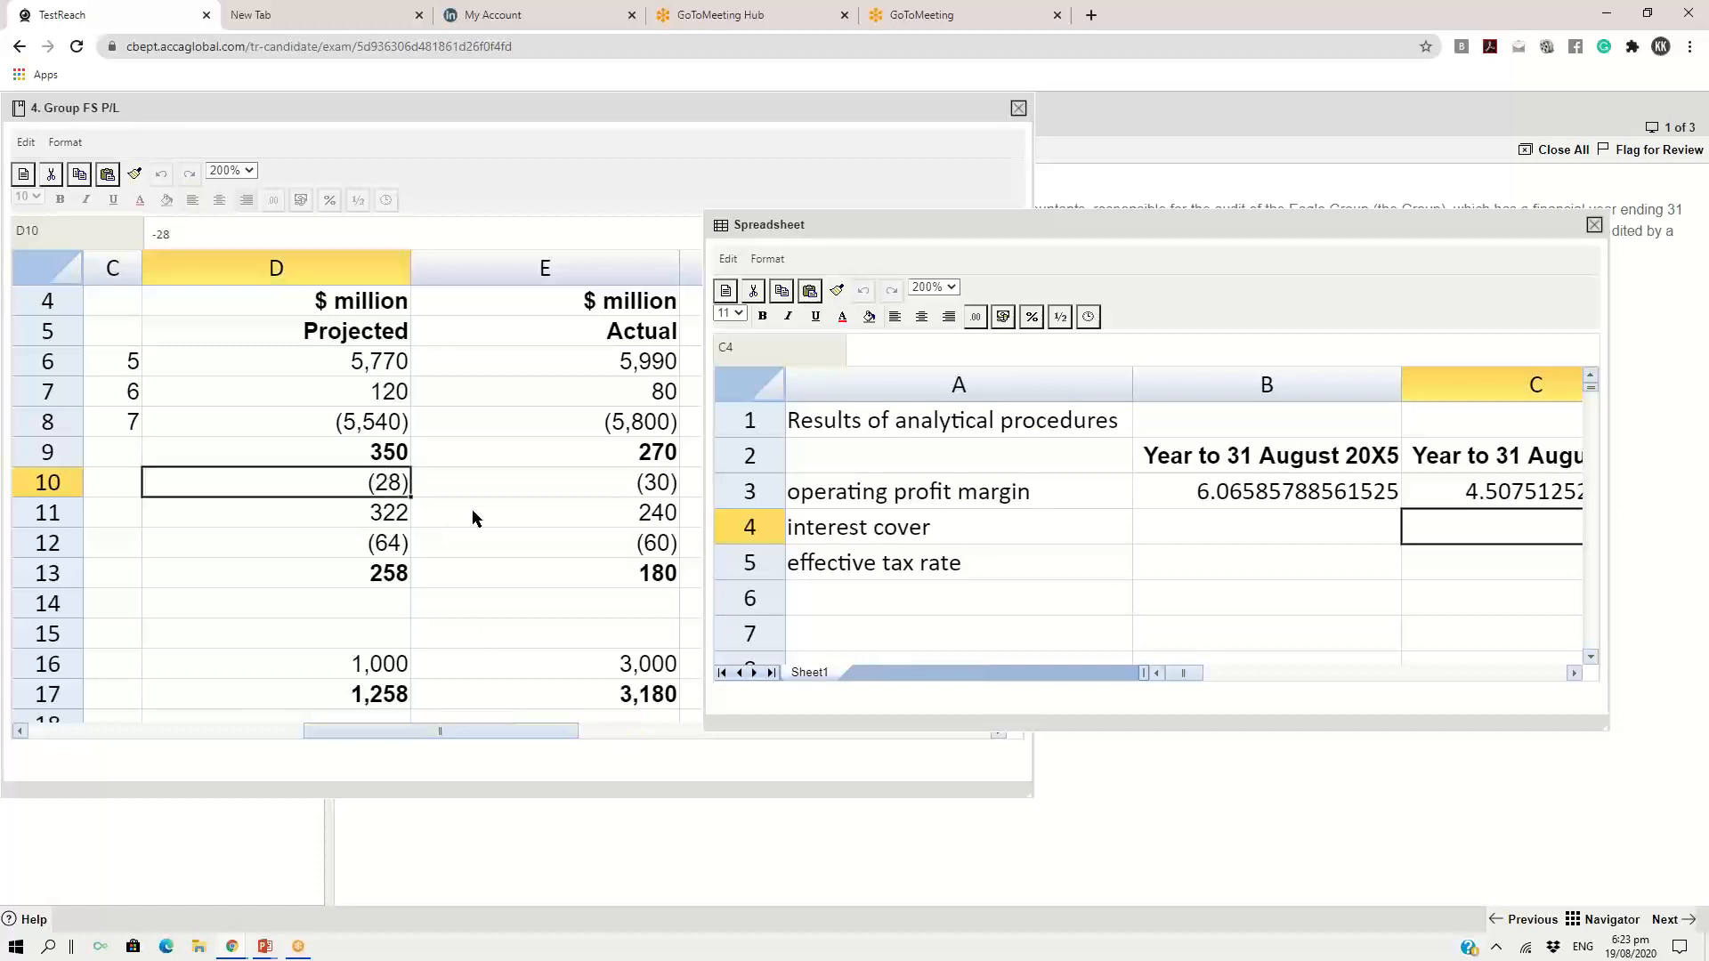
pyautogui.click(1188, 536)
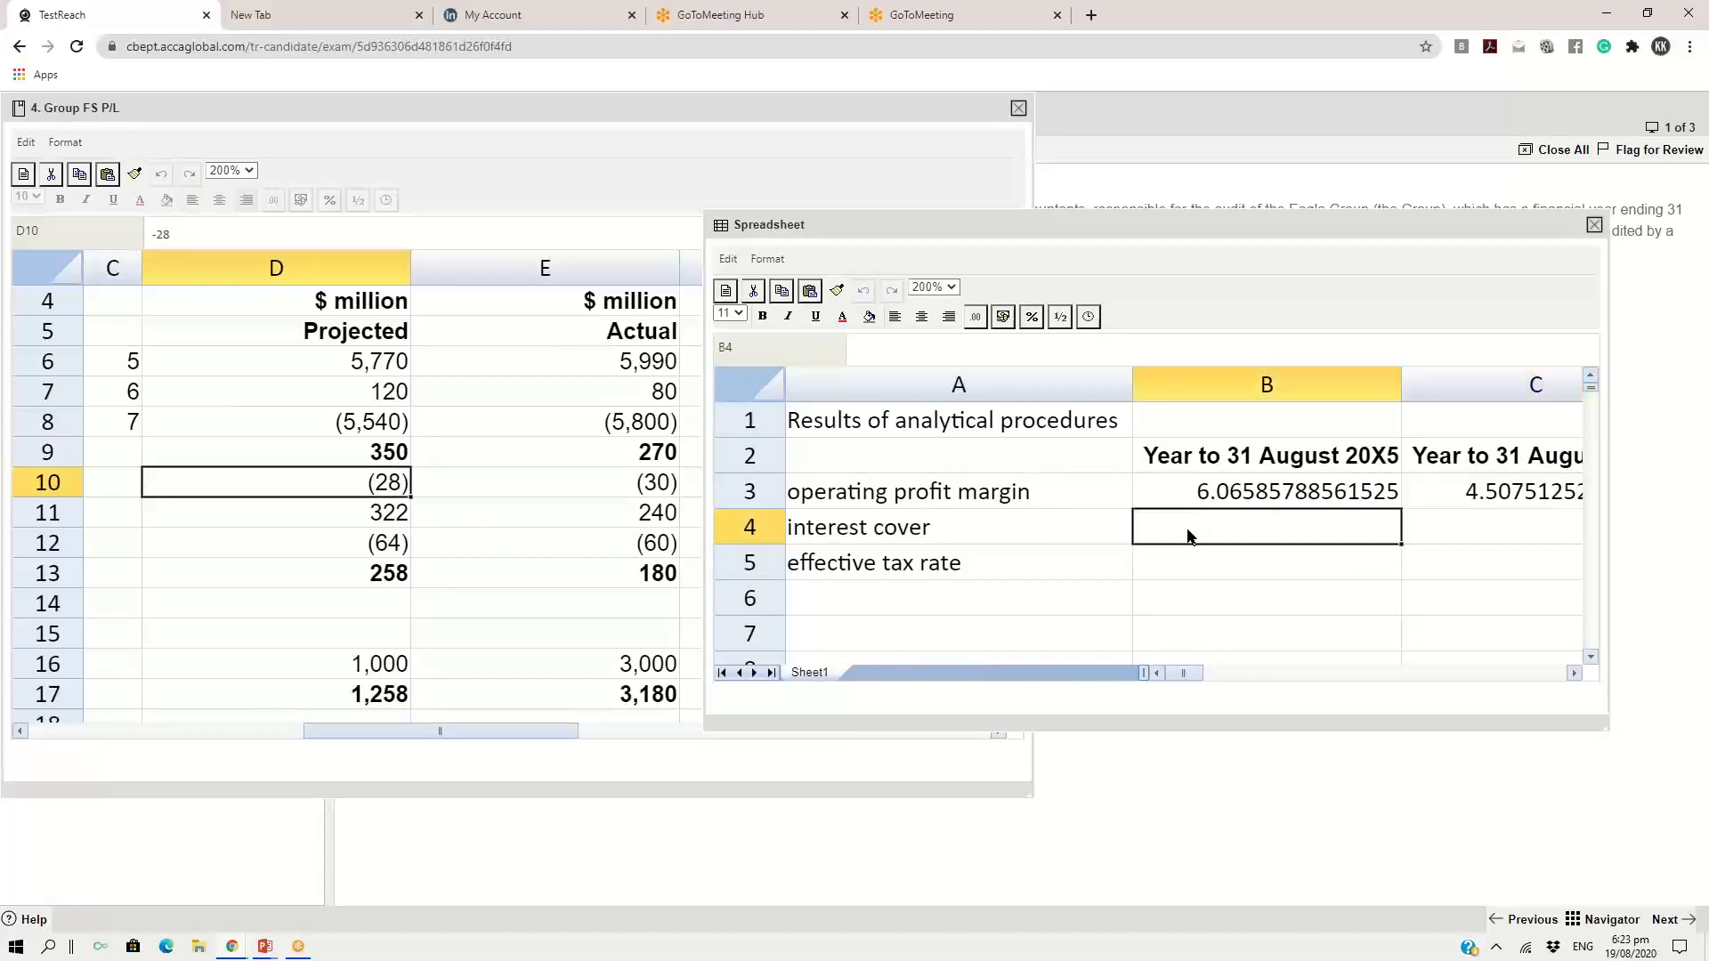
pyautogui.write('=')
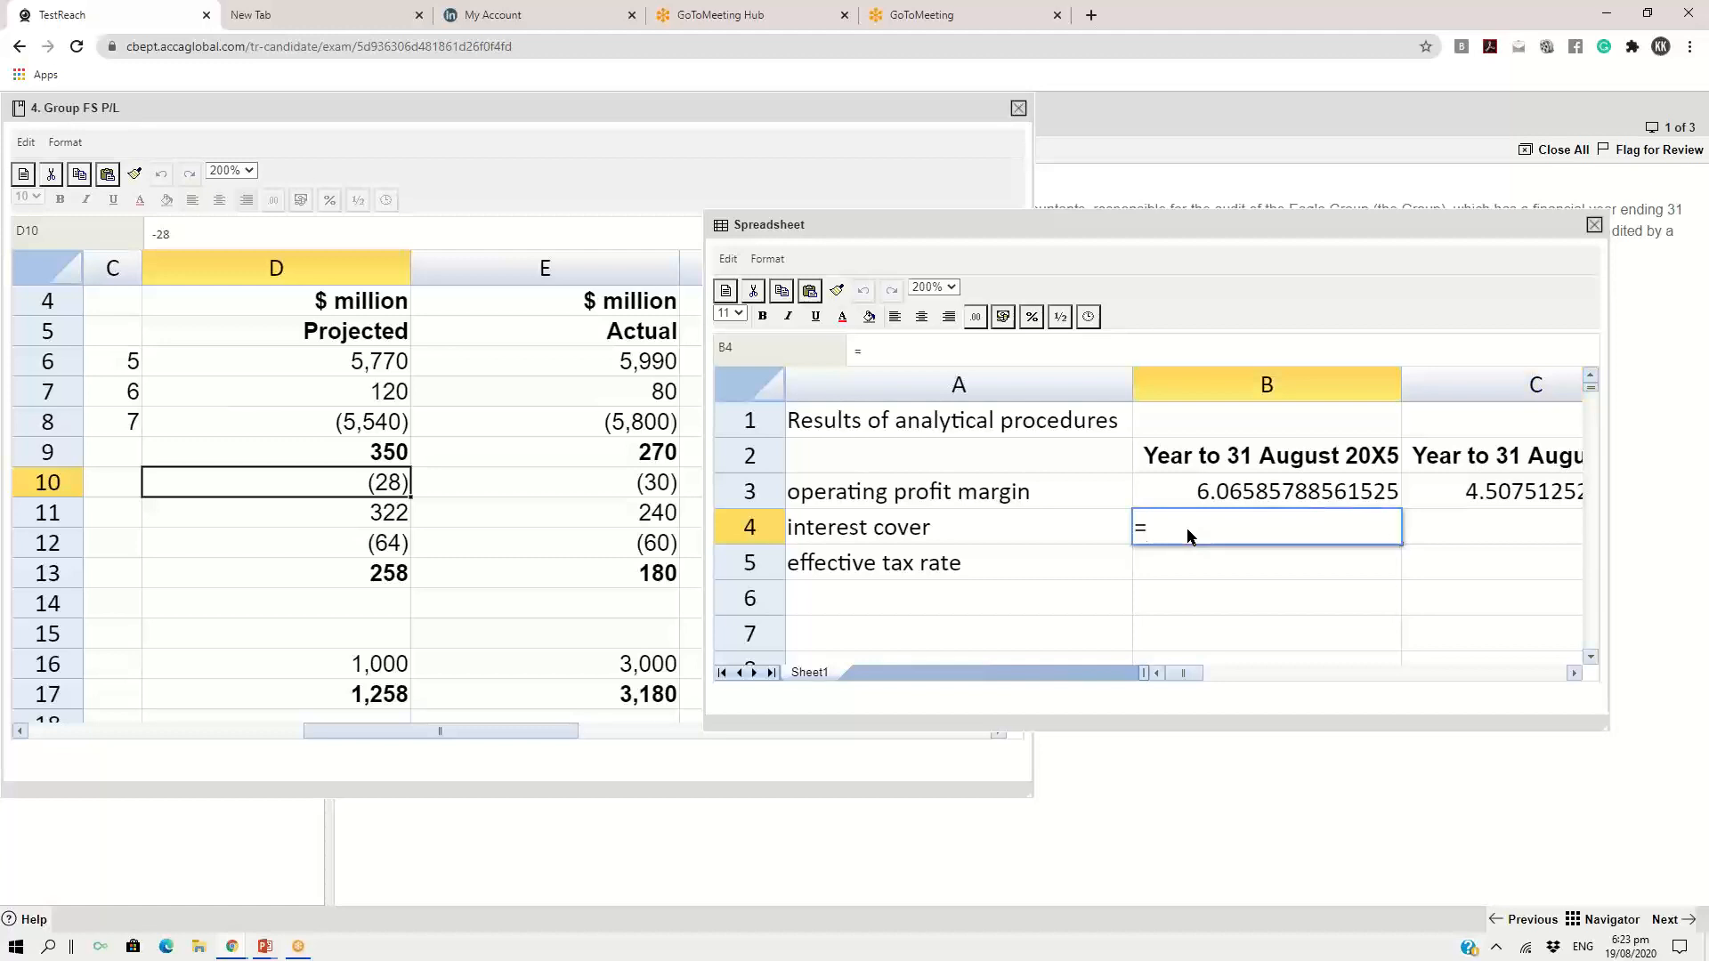
pyautogui.write('350/28')
pyautogui.press('Return')
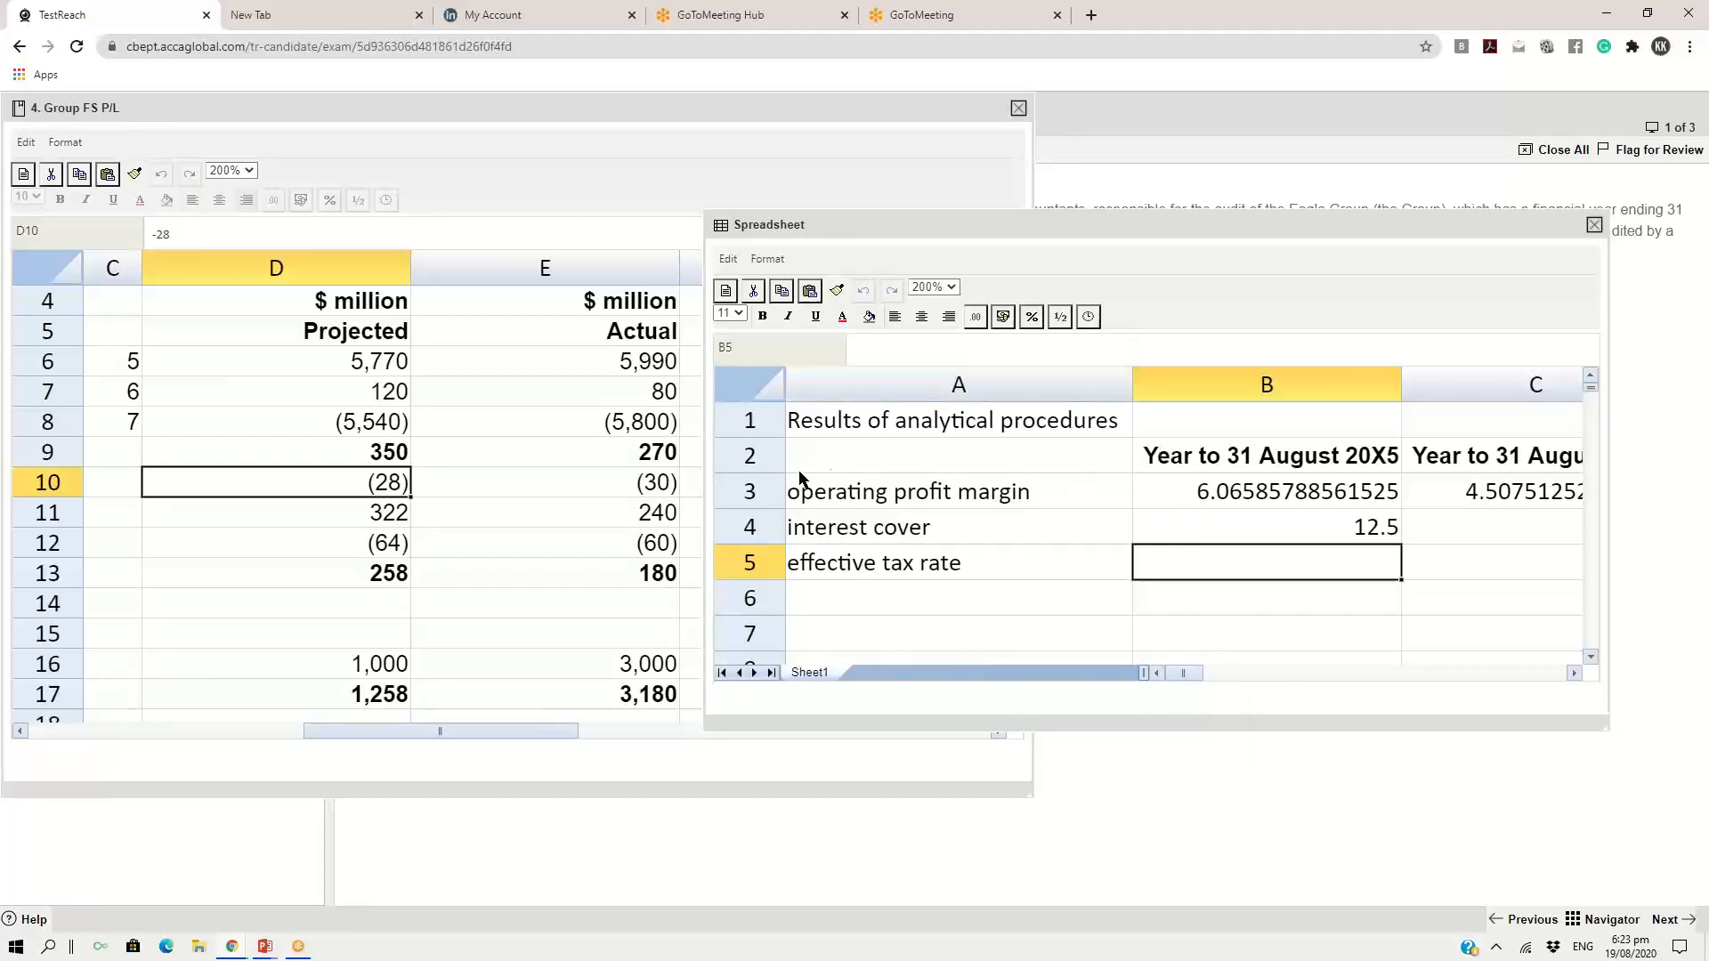
# Calculate the 20X4 interest cover in C4 from the exhibit's operating profit and finance charges with the formula =270/30
pyautogui.click(659, 457)
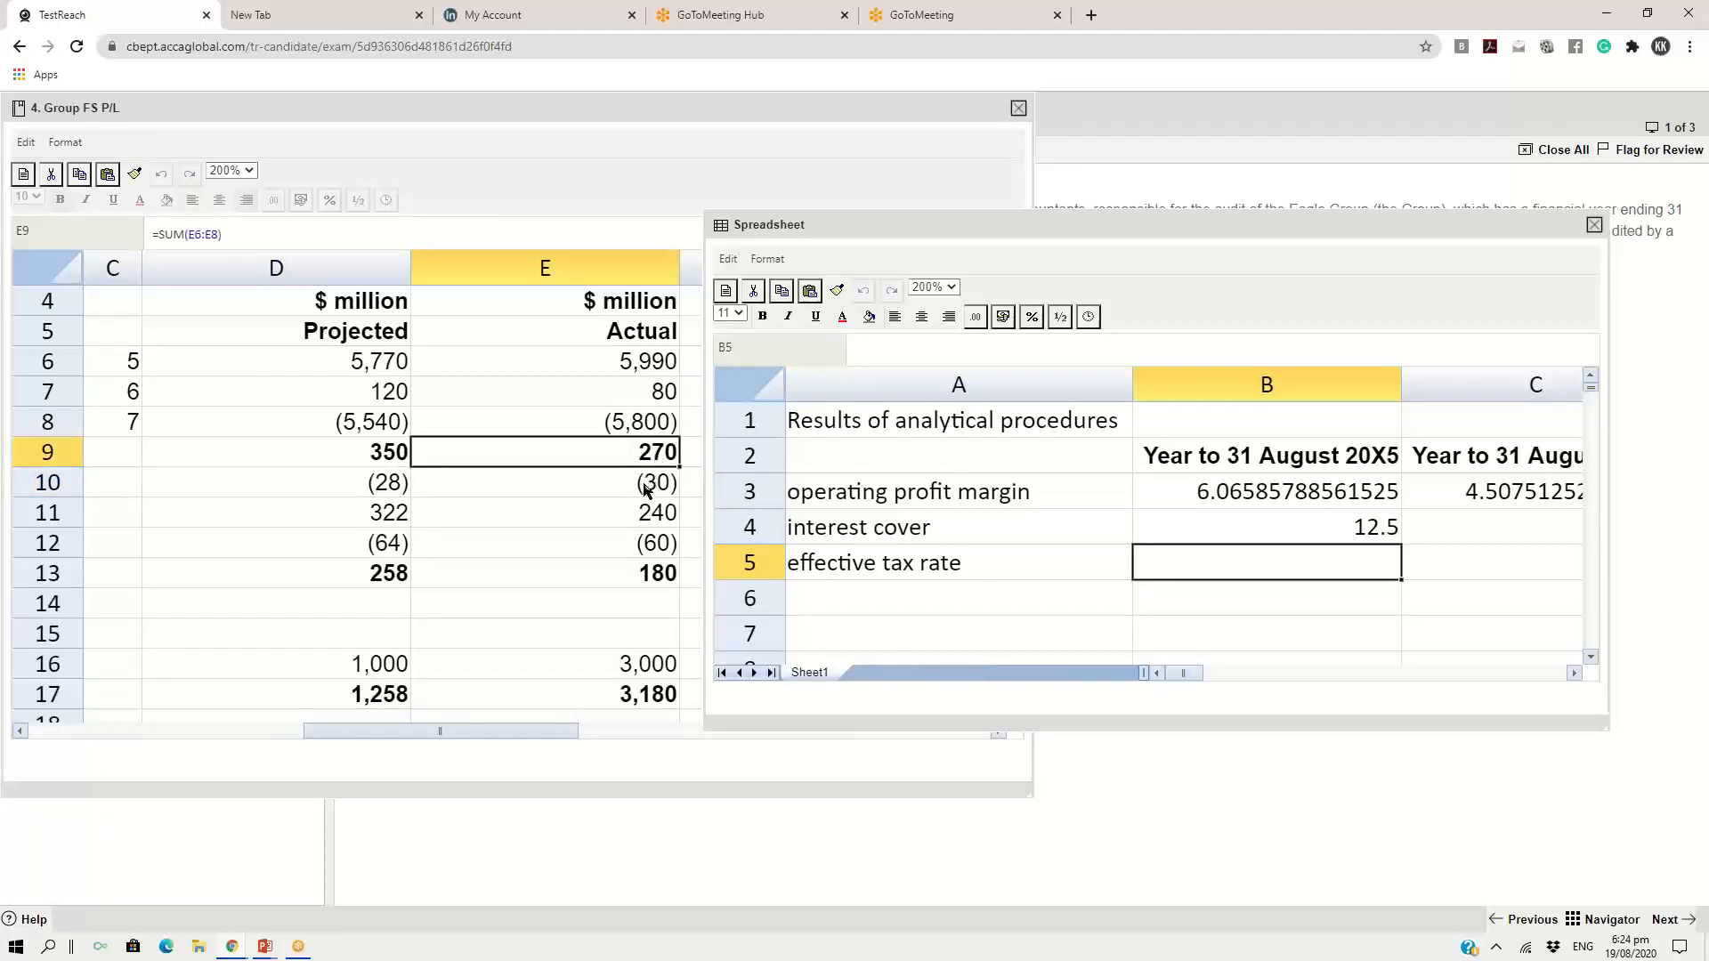
pyautogui.click(645, 489)
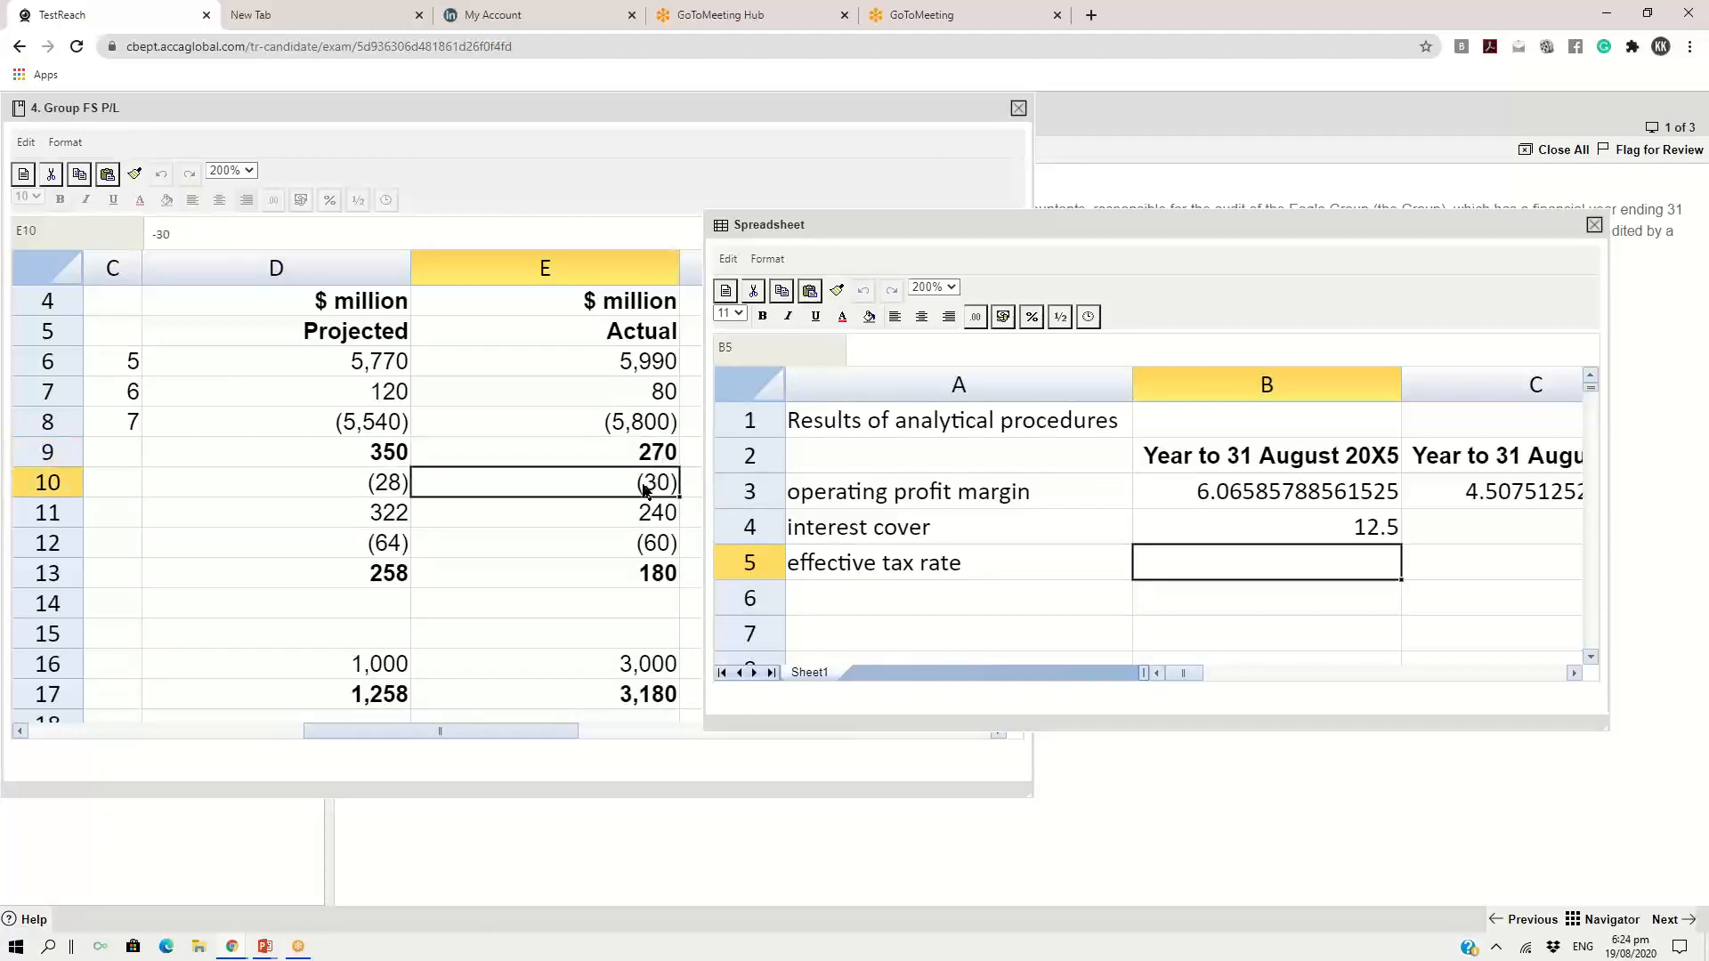
pyautogui.click(647, 459)
pyautogui.click(643, 483)
pyautogui.moveTo(1111, 233); pyautogui.dragTo(650, 133)
pyautogui.click(1034, 435)
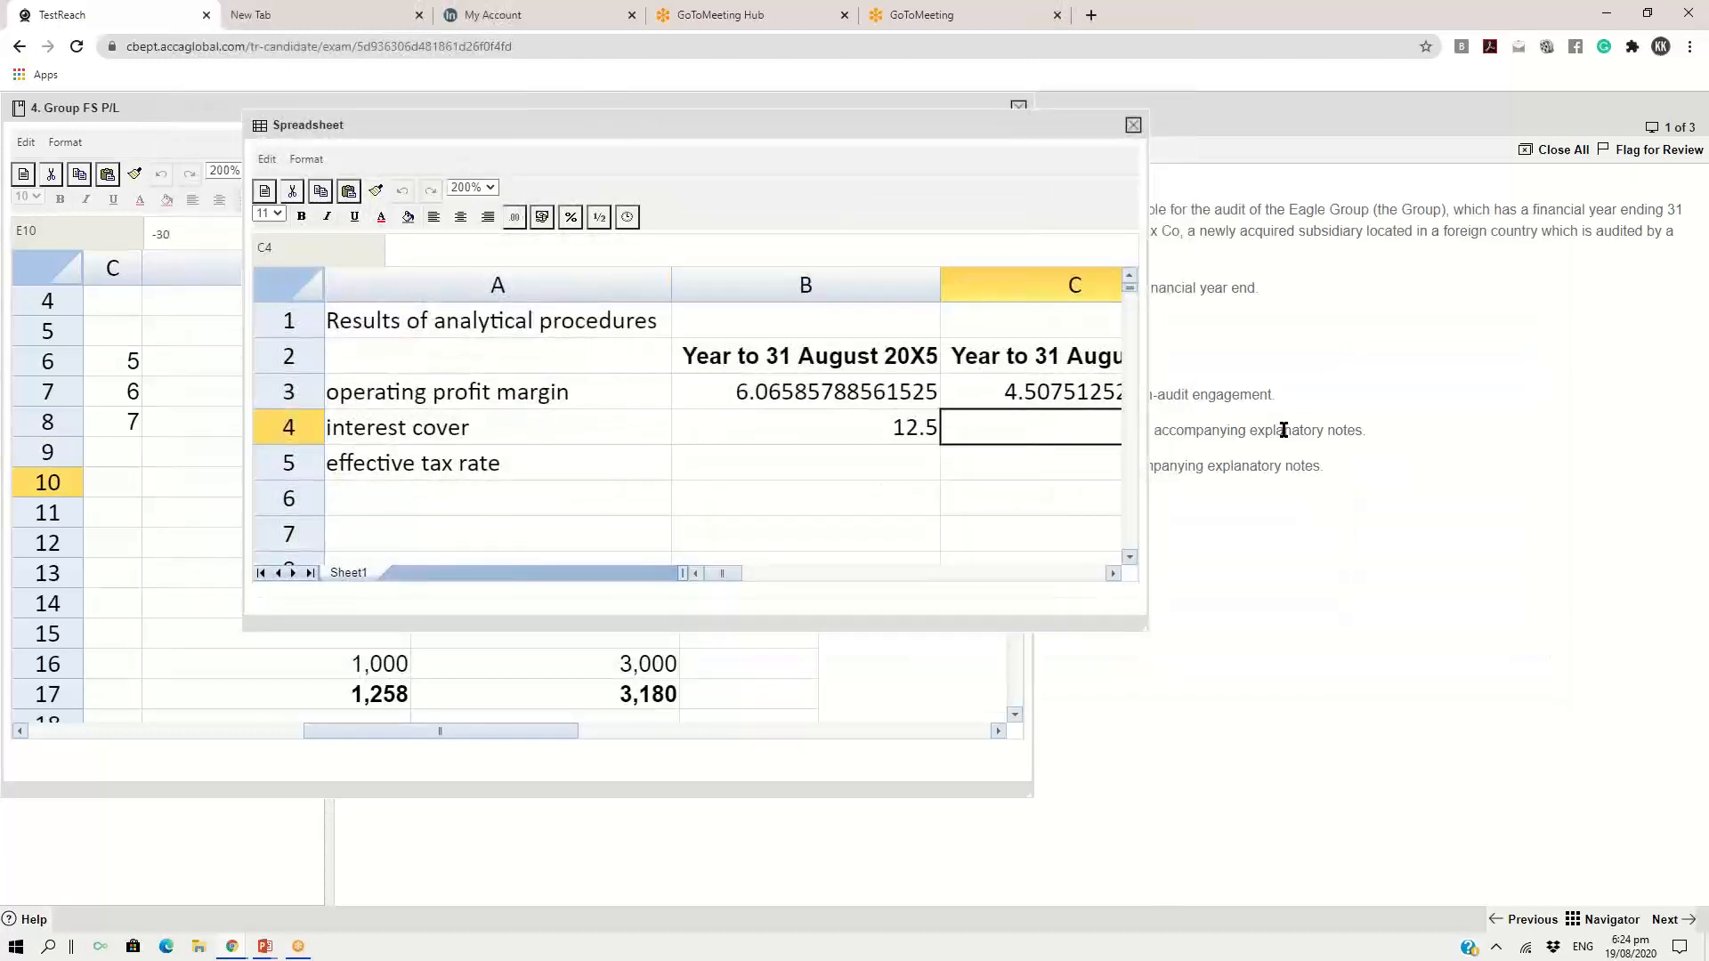
pyautogui.write('=270/30')
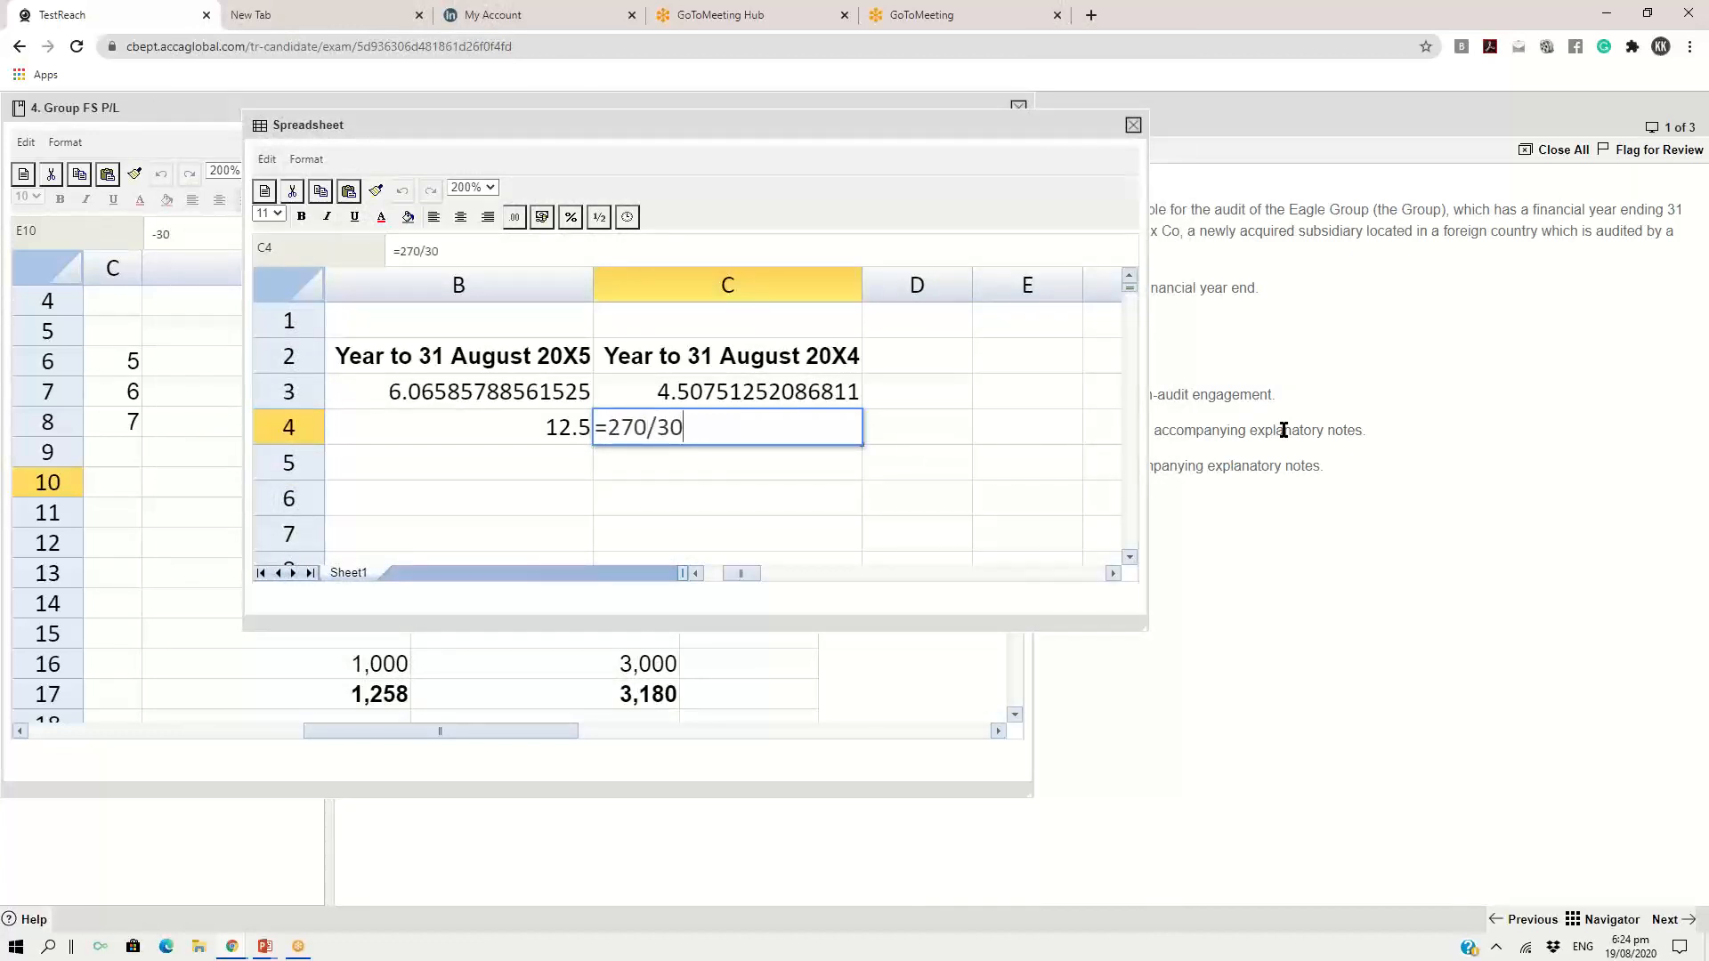
pyautogui.press('Return')
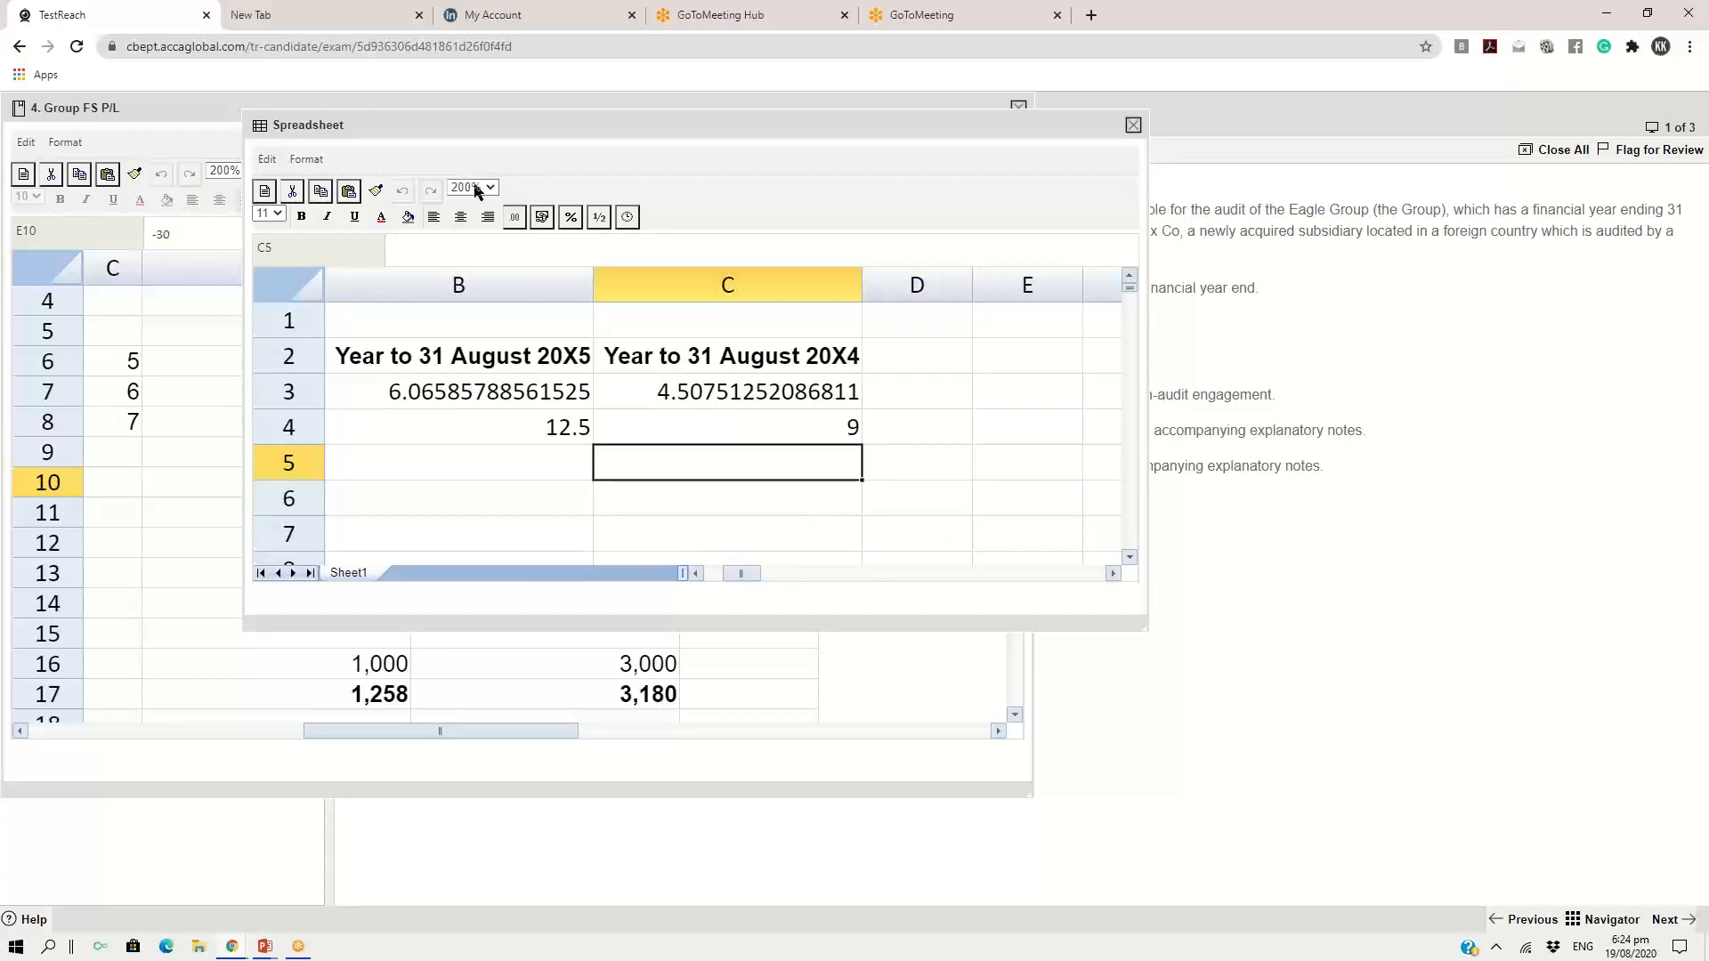
# Place the spreadsheet response beside the exhibit with its row labels showing, and locate the tax expense row in the exhibit
pyautogui.click(699, 575)
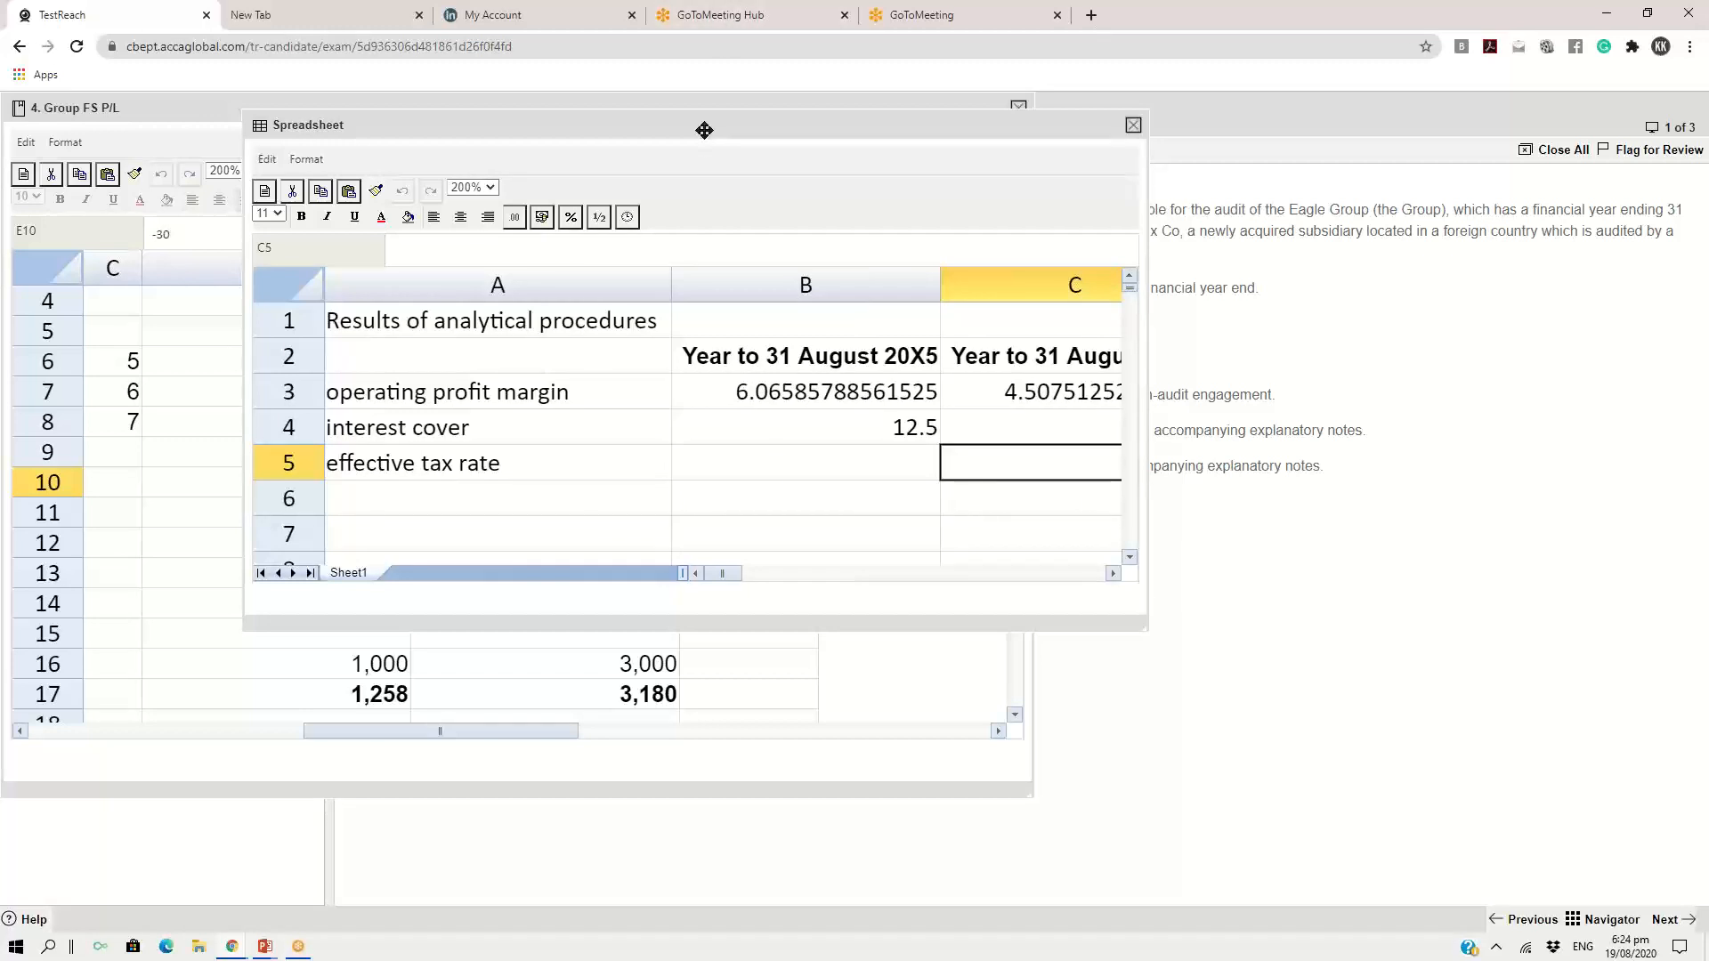
pyautogui.moveTo(704, 130); pyautogui.dragTo(1073, 139)
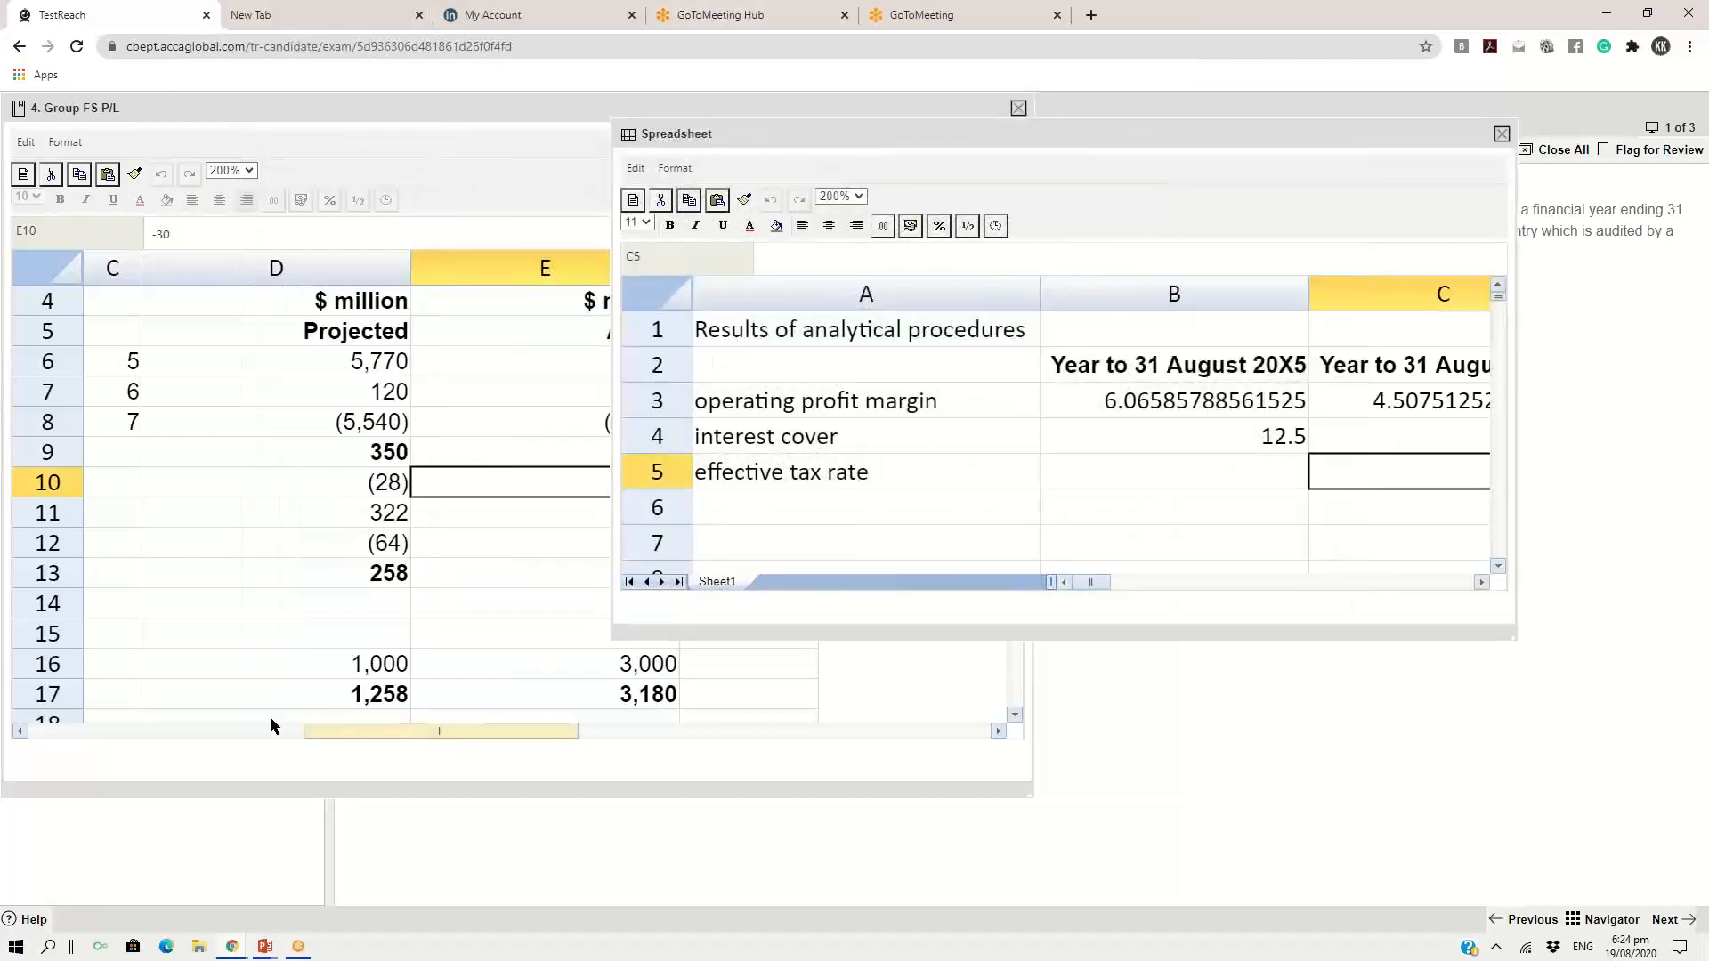
pyautogui.click(20, 731)
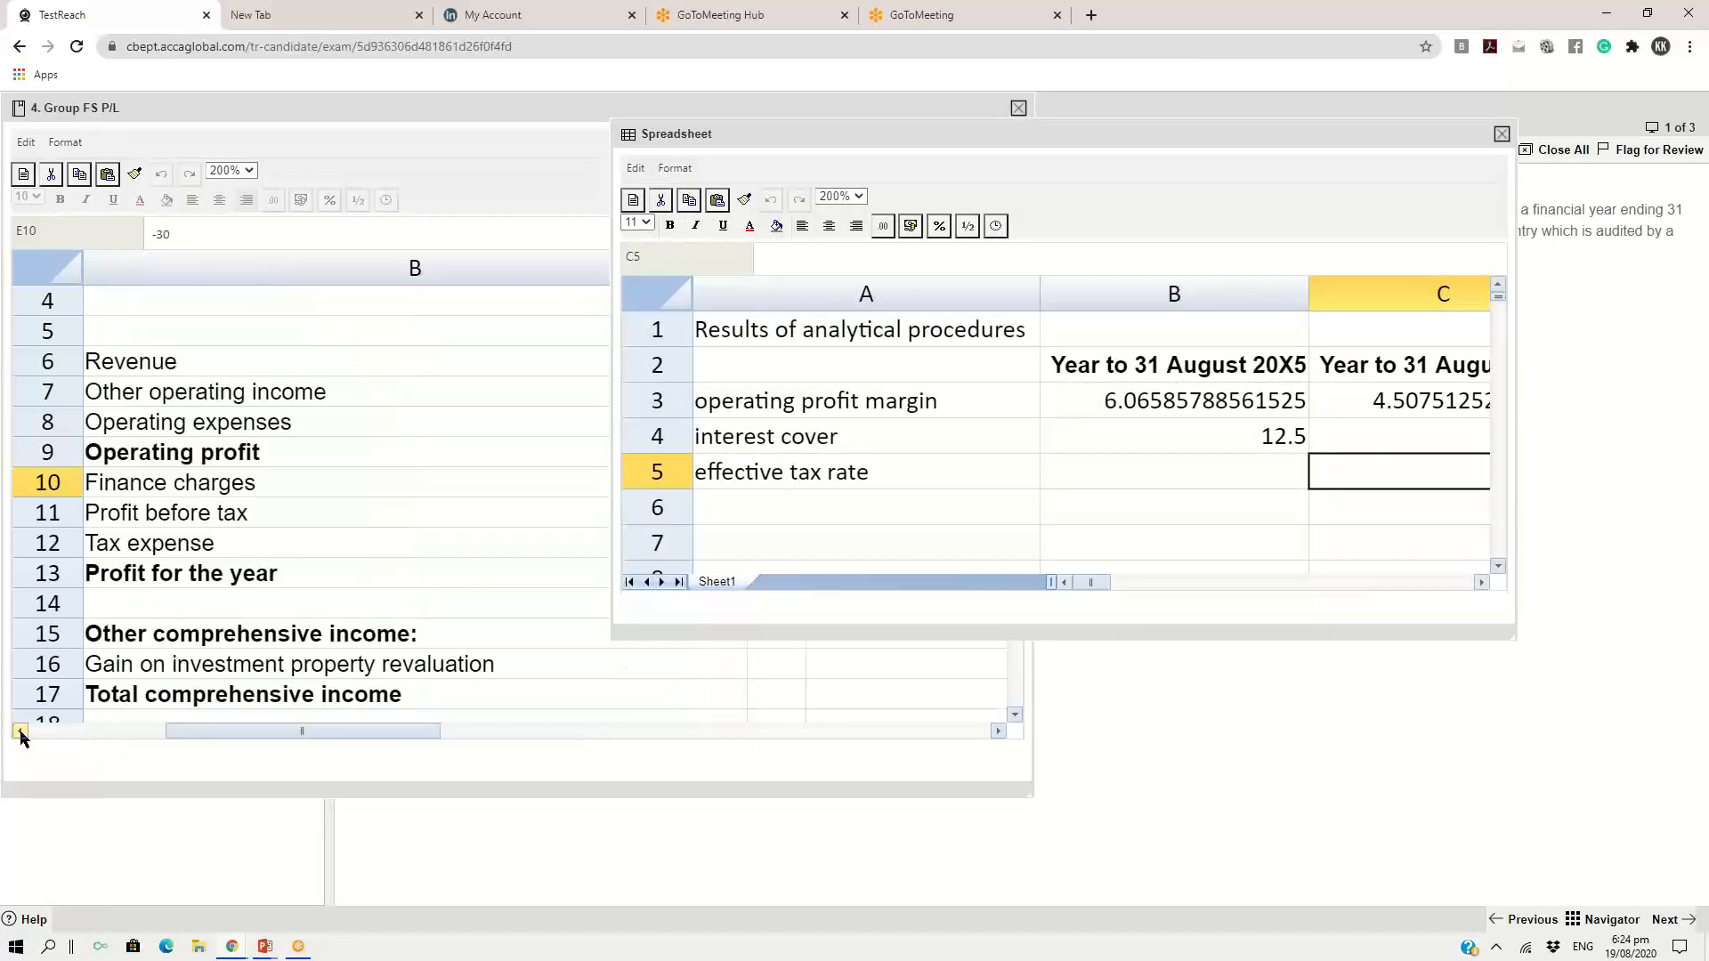
pyautogui.click(228, 540)
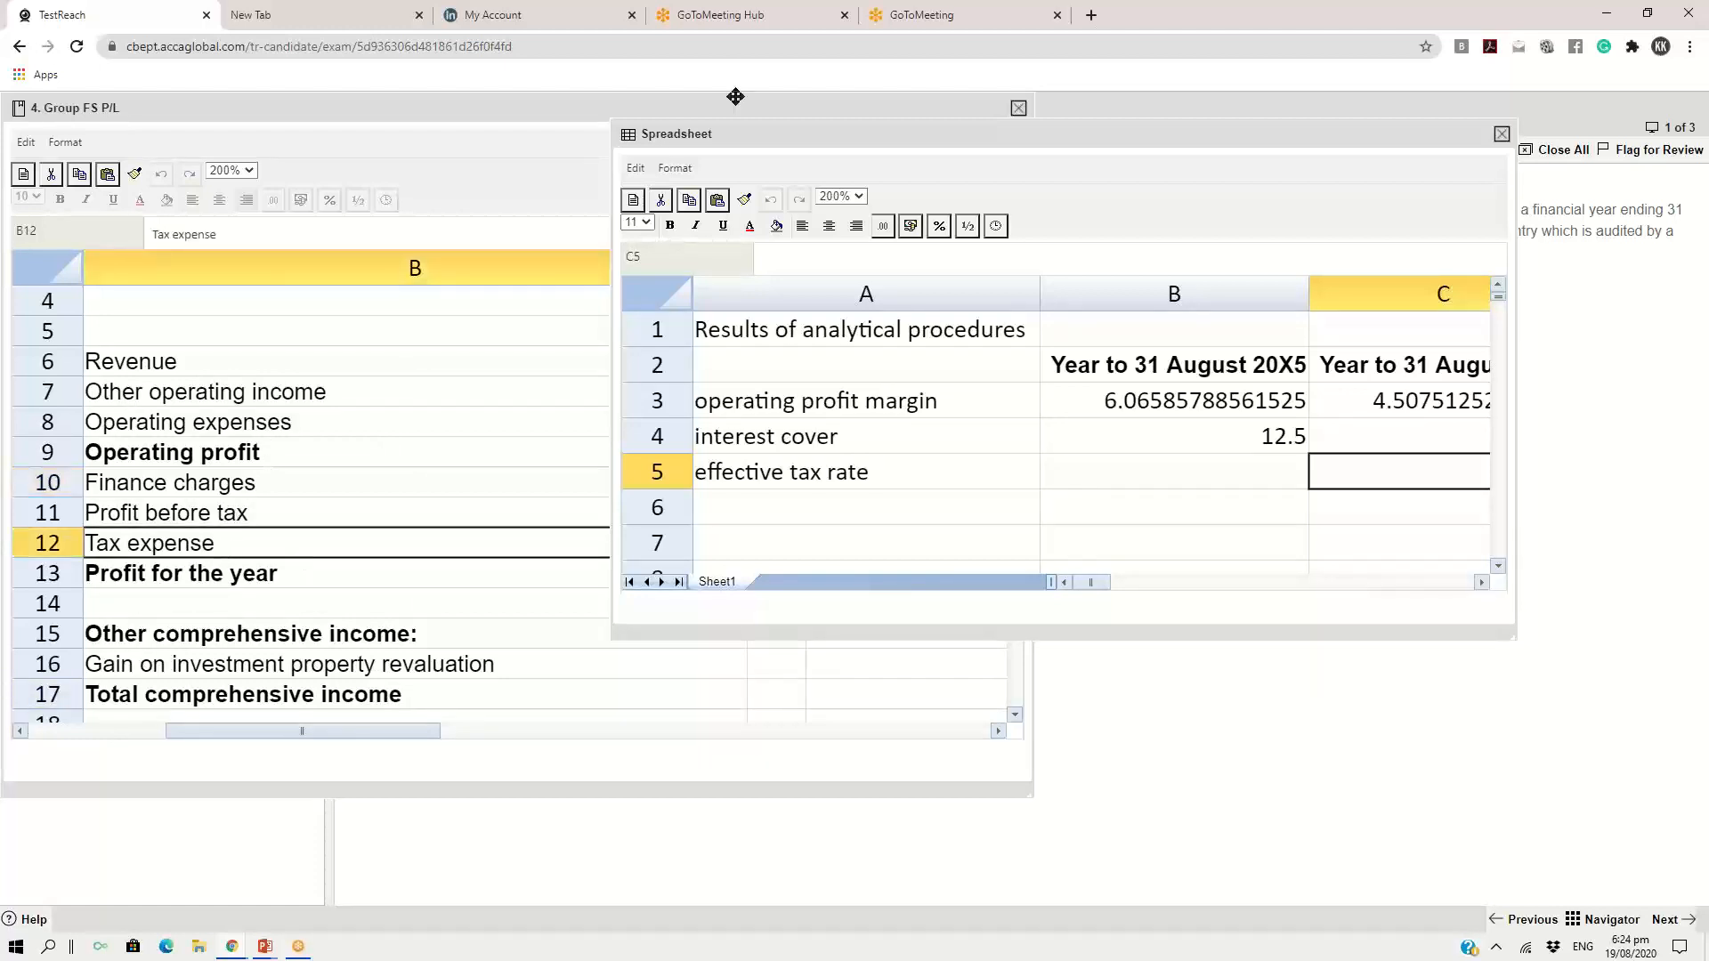
pyautogui.moveTo(735, 138); pyautogui.dragTo(1171, 116)
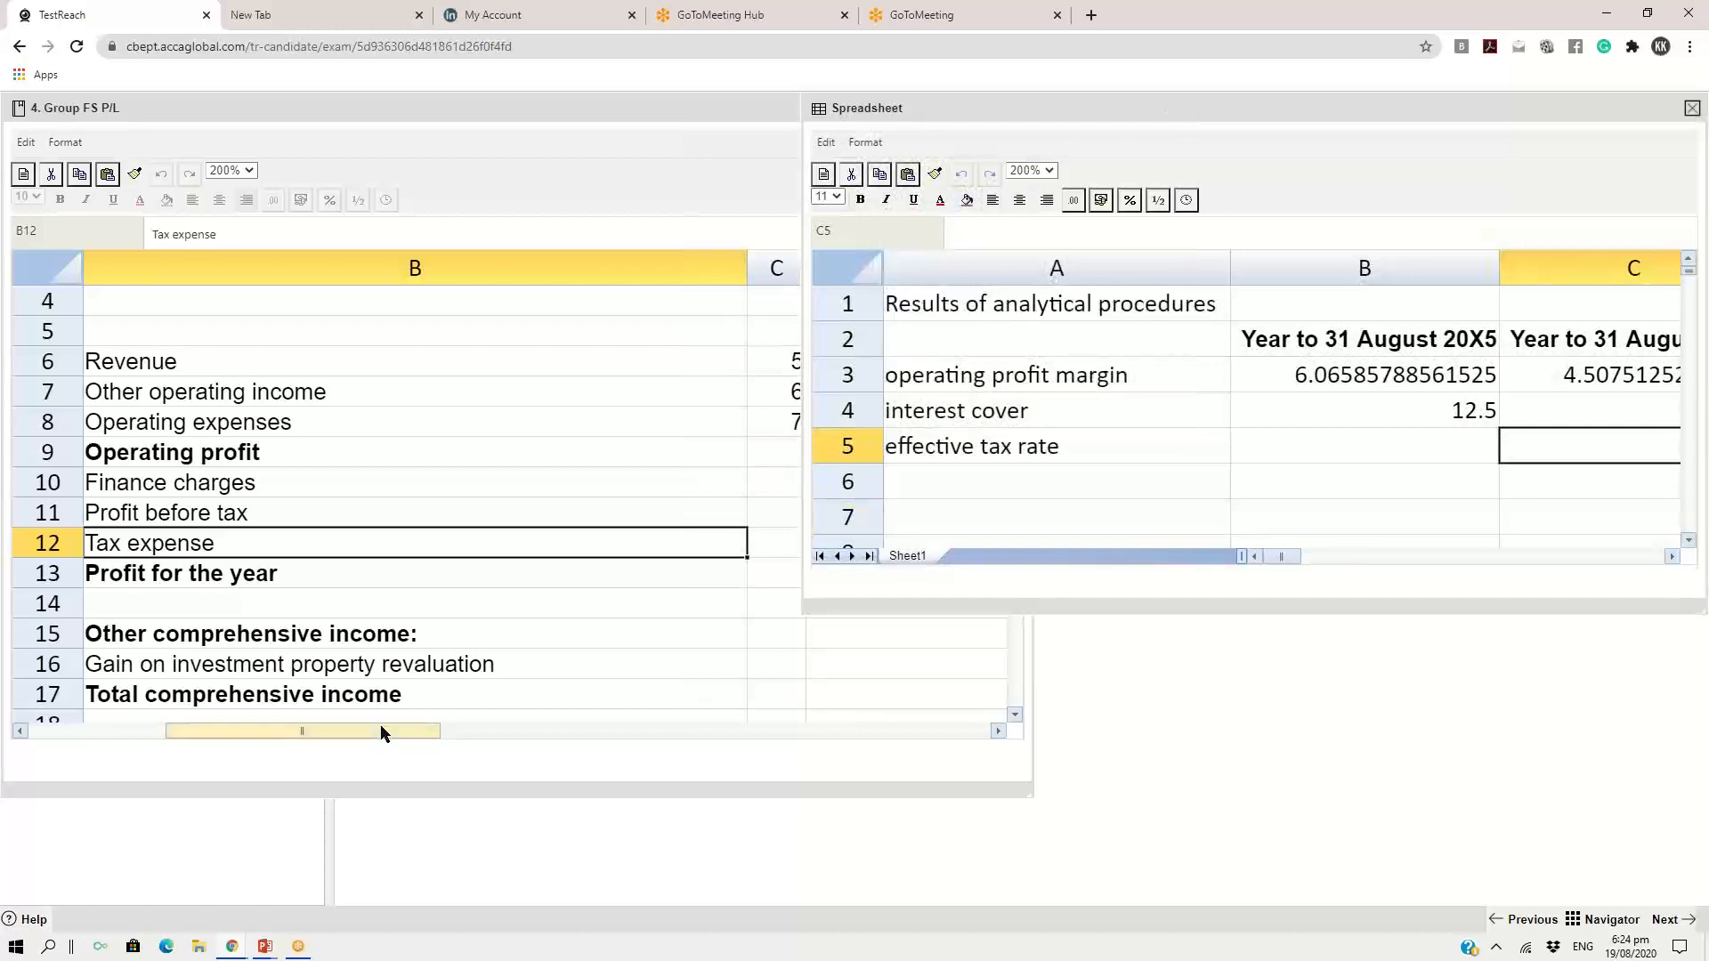
# Find the projected 20X5 tax expense and profit before tax figures in the Group FS P/L exhibit
pyautogui.moveTo(383, 731); pyautogui.dragTo(455, 734)
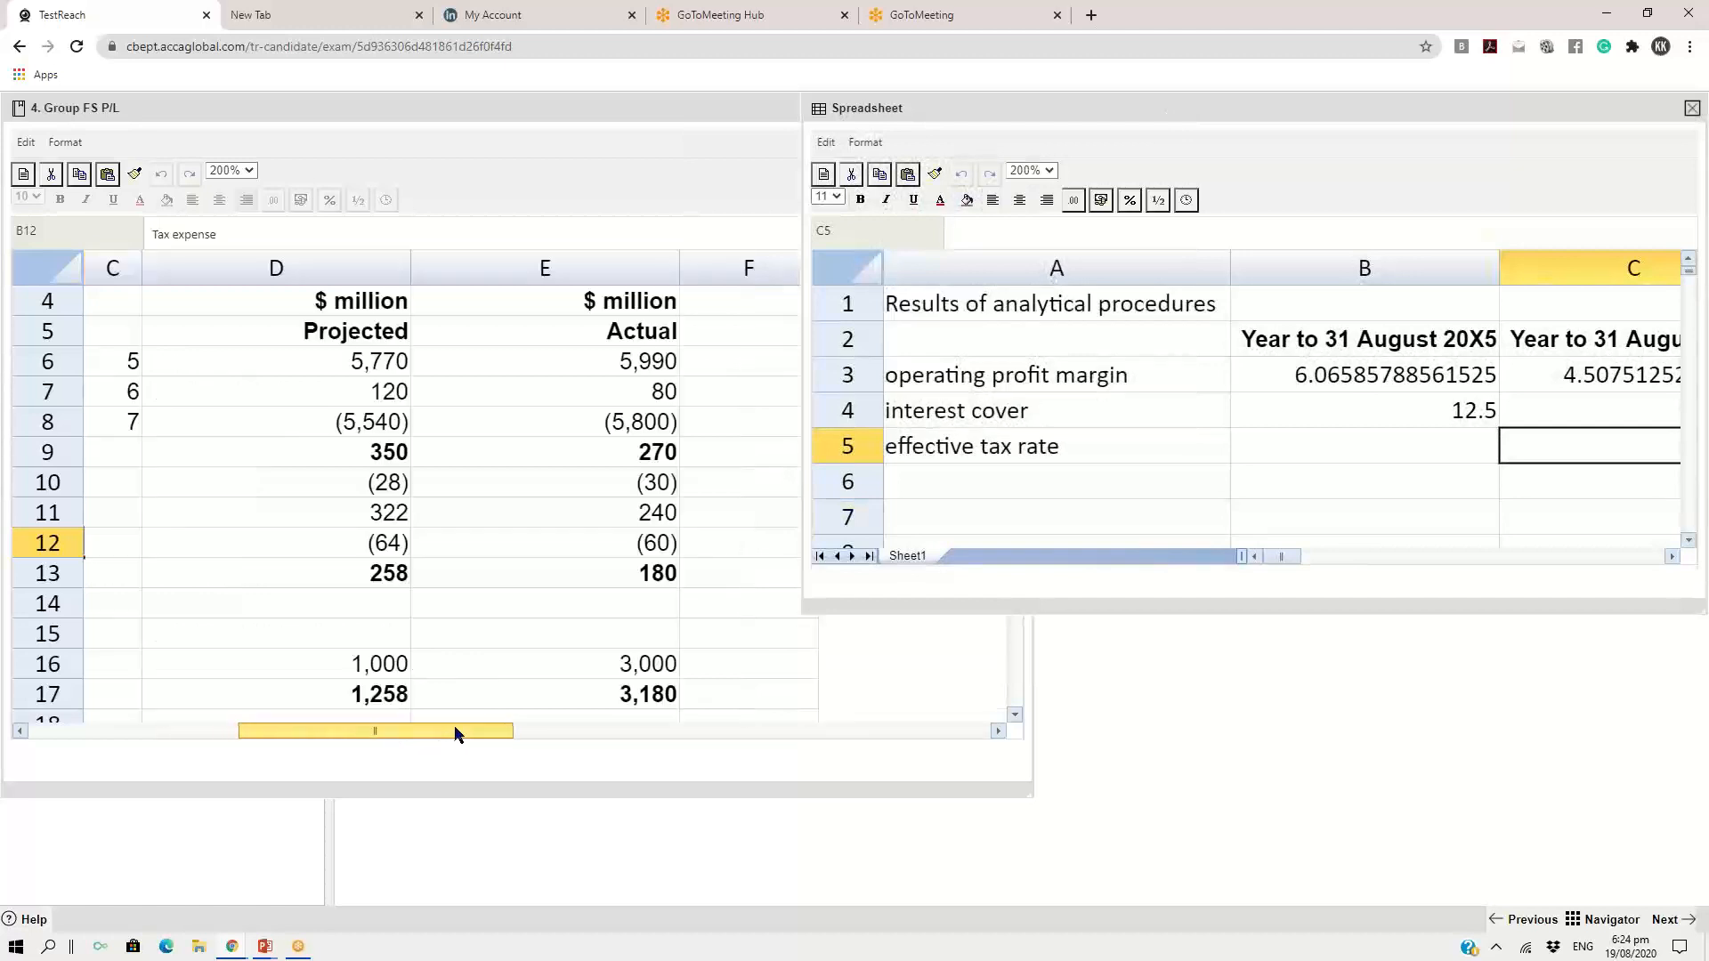
pyautogui.click(396, 545)
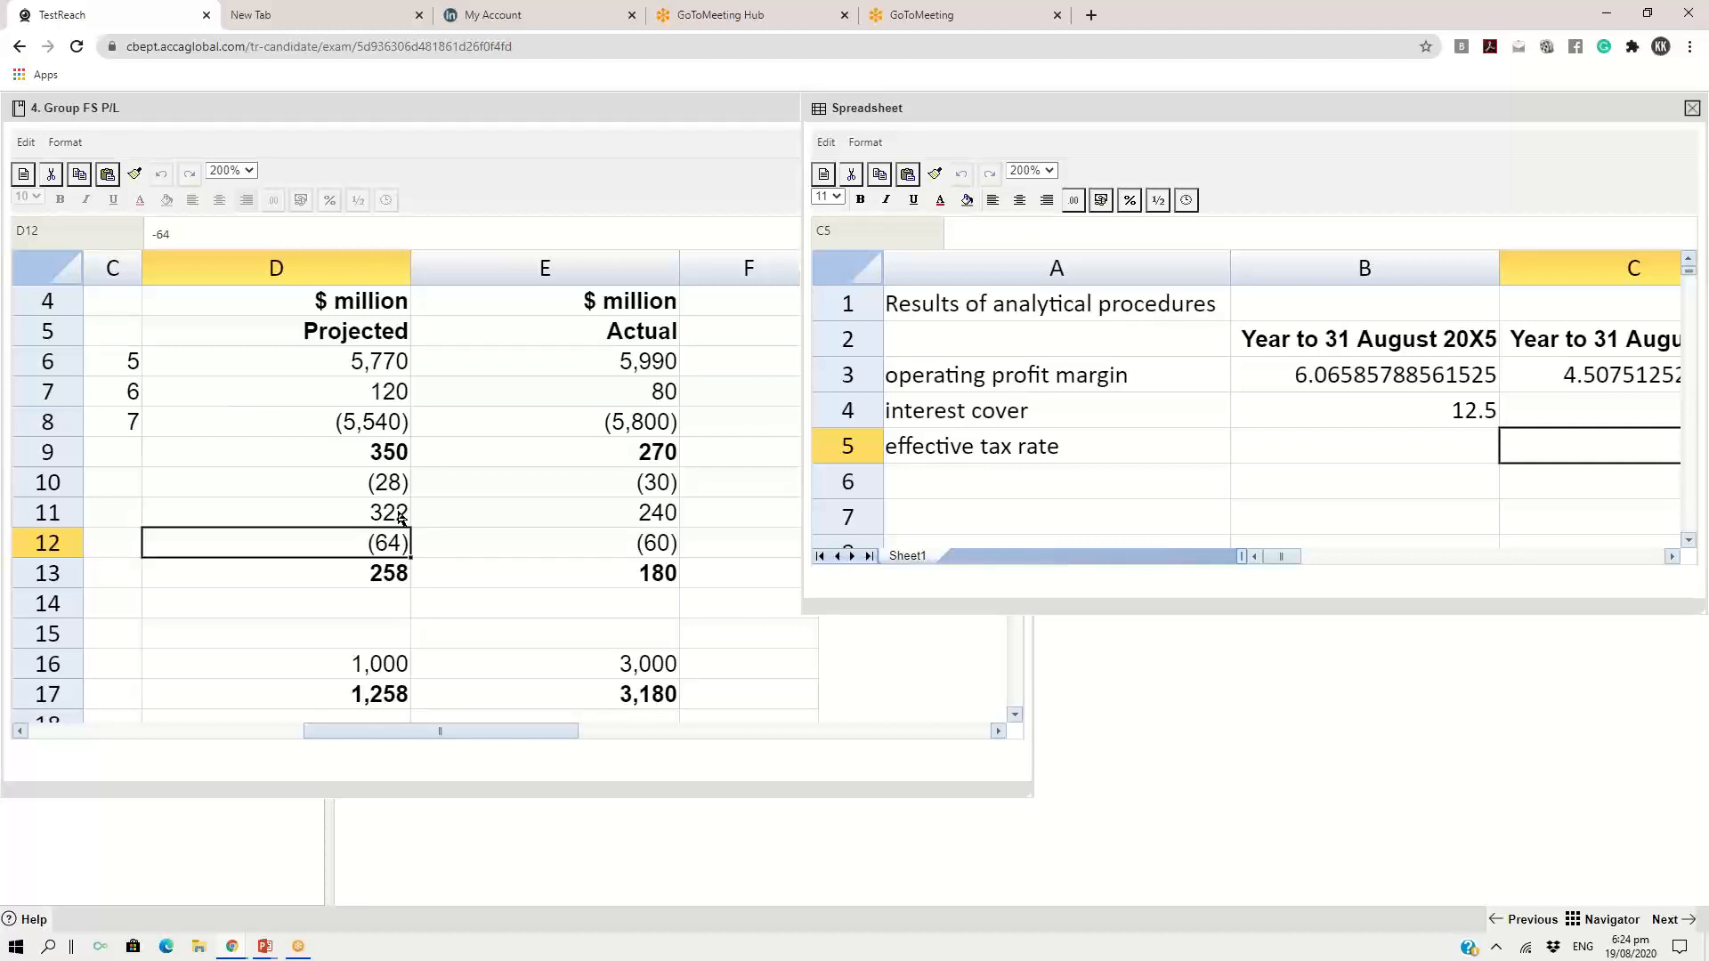
pyautogui.click(400, 515)
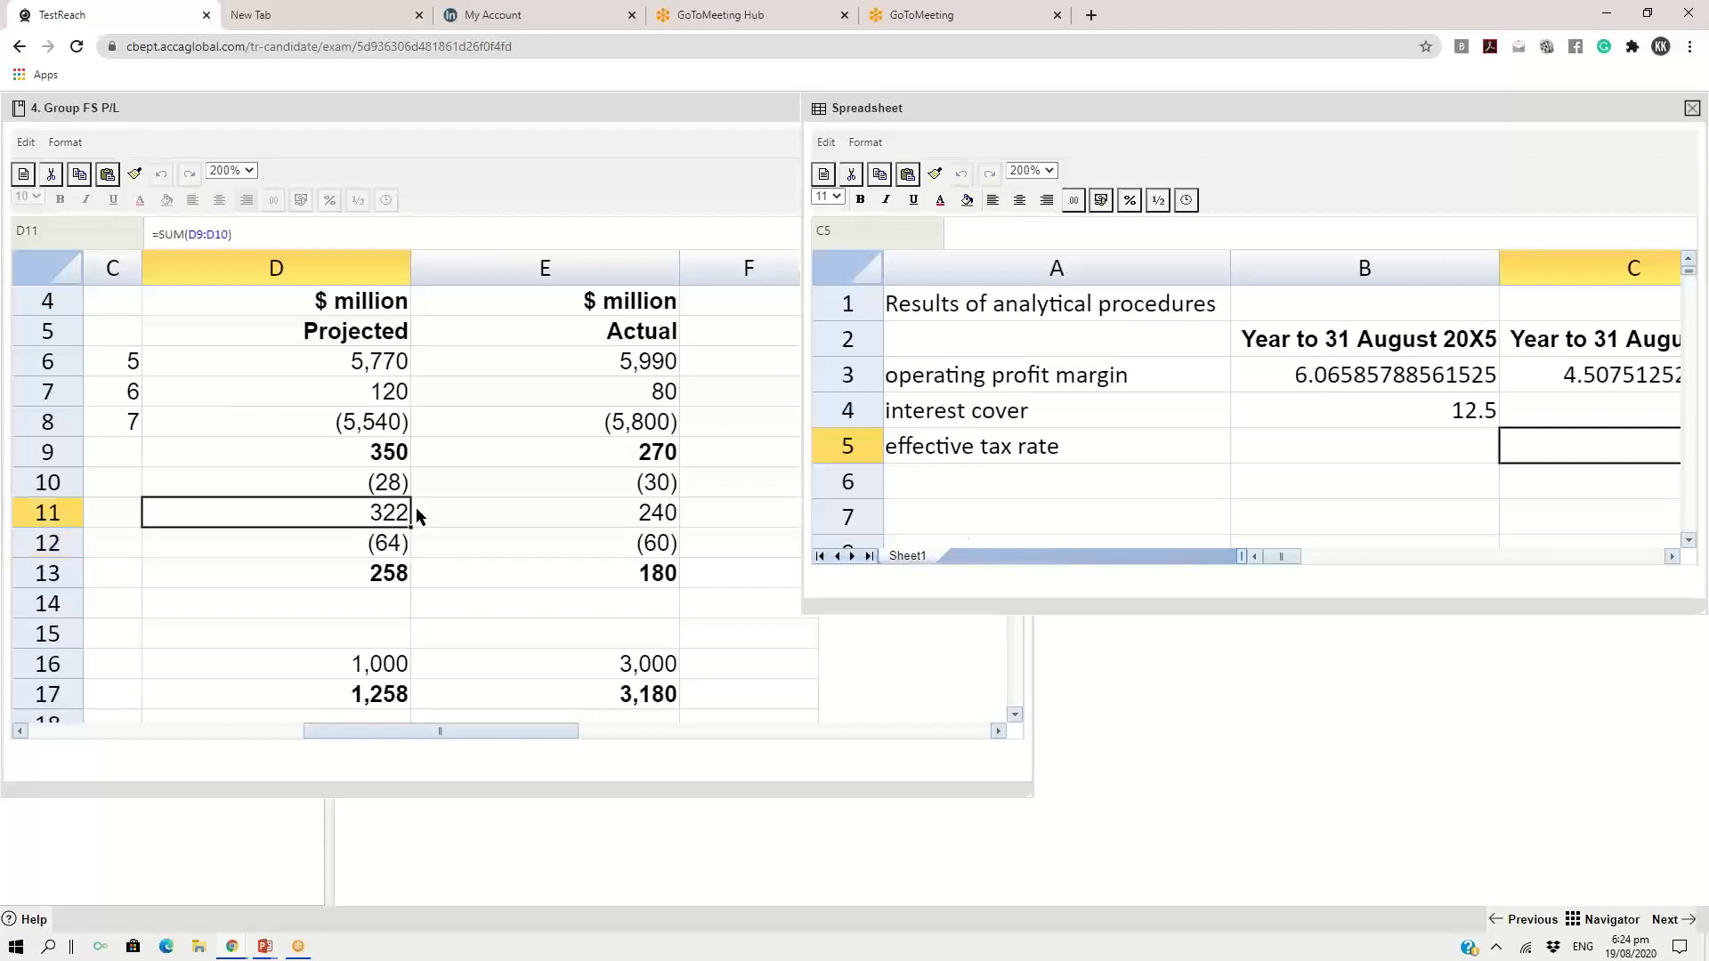
pyautogui.click(398, 555)
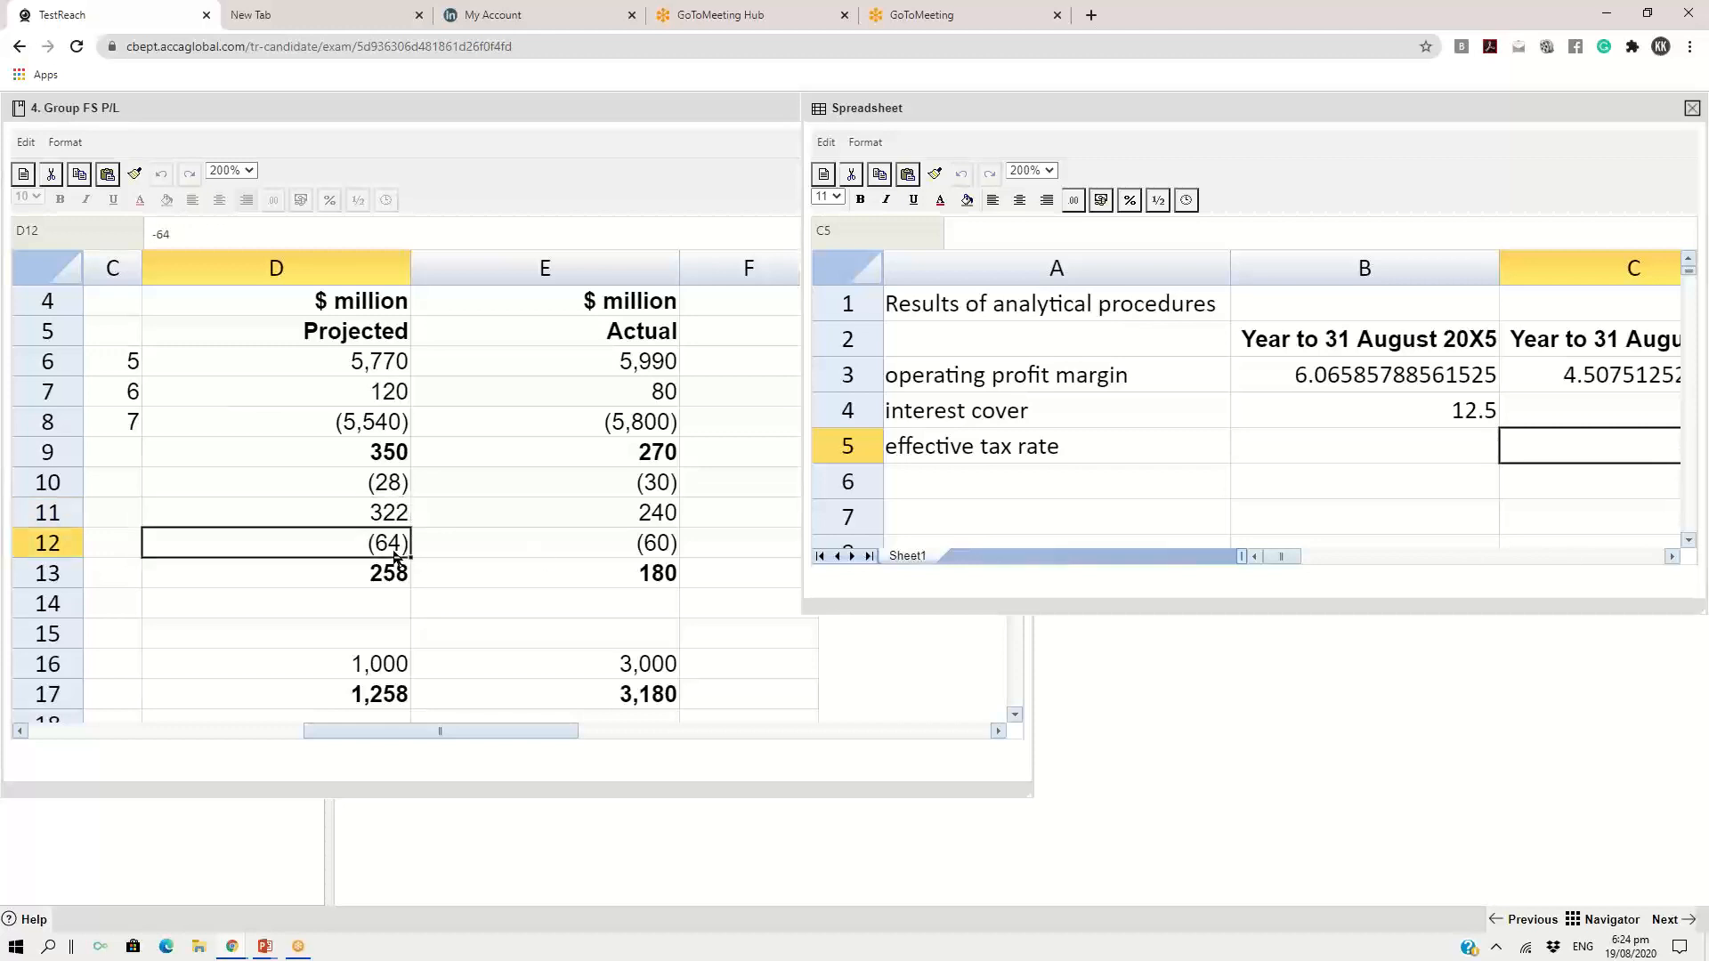
pyautogui.click(392, 521)
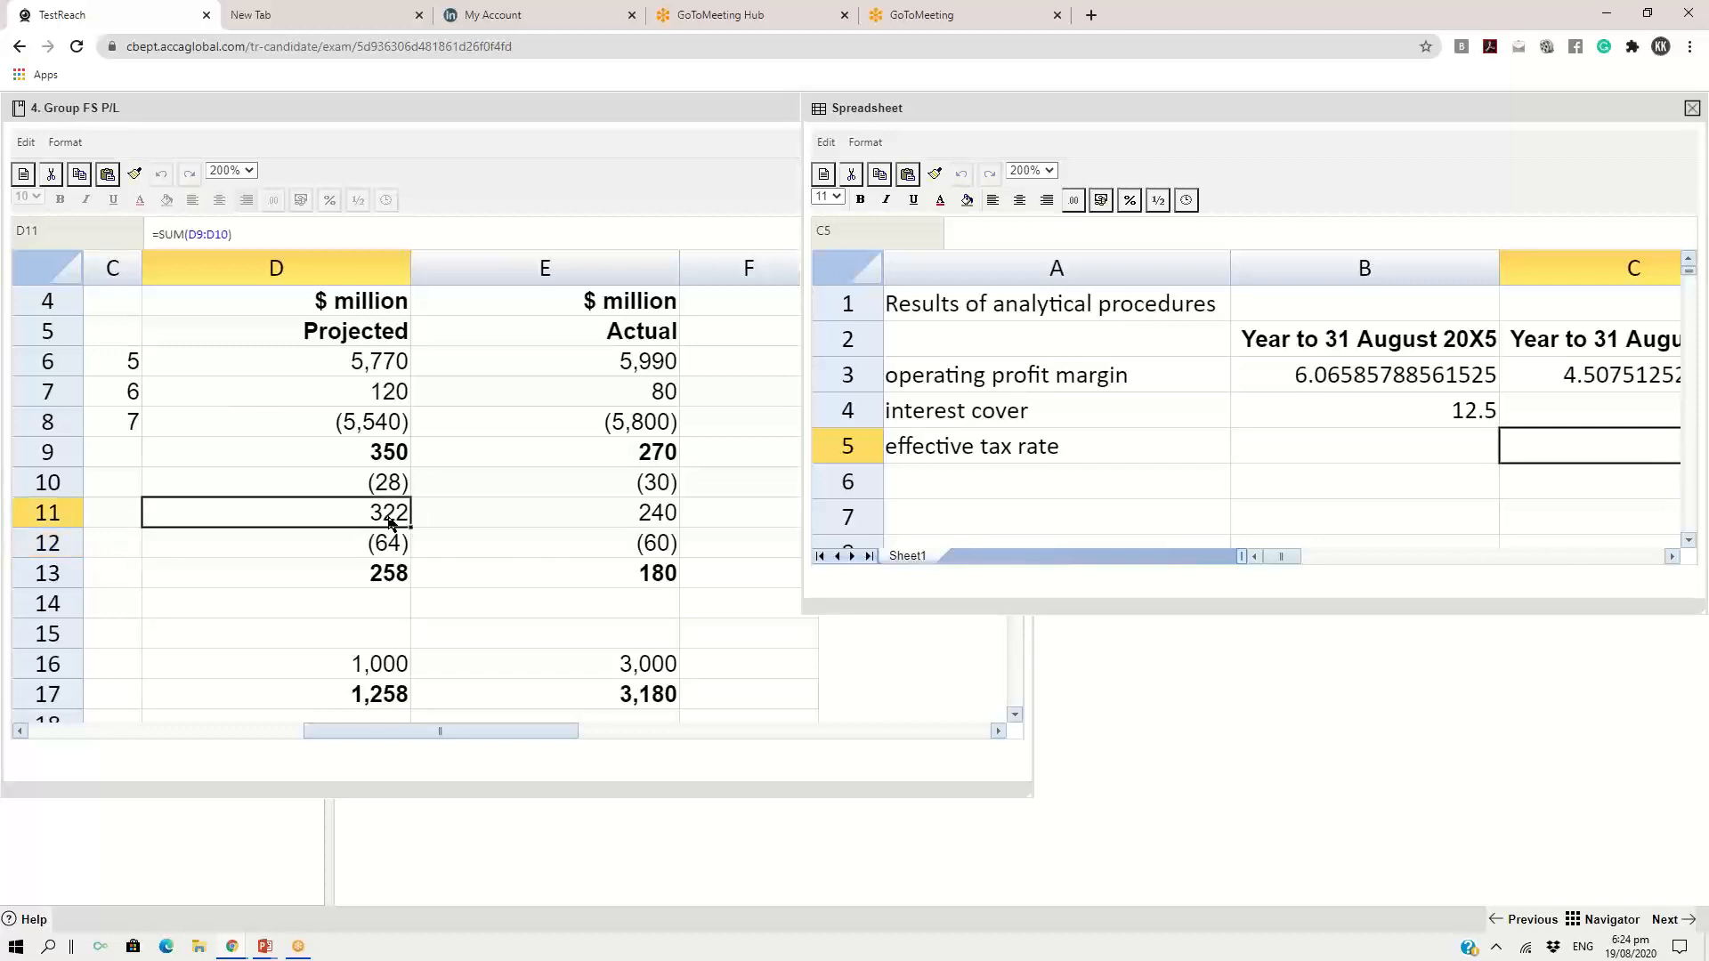
# Calculate the 20X5 effective tax rate in B5 from tax expense and profit before tax with the formula =64/322*100
pyautogui.click(1327, 461)
pyautogui.write('=62')
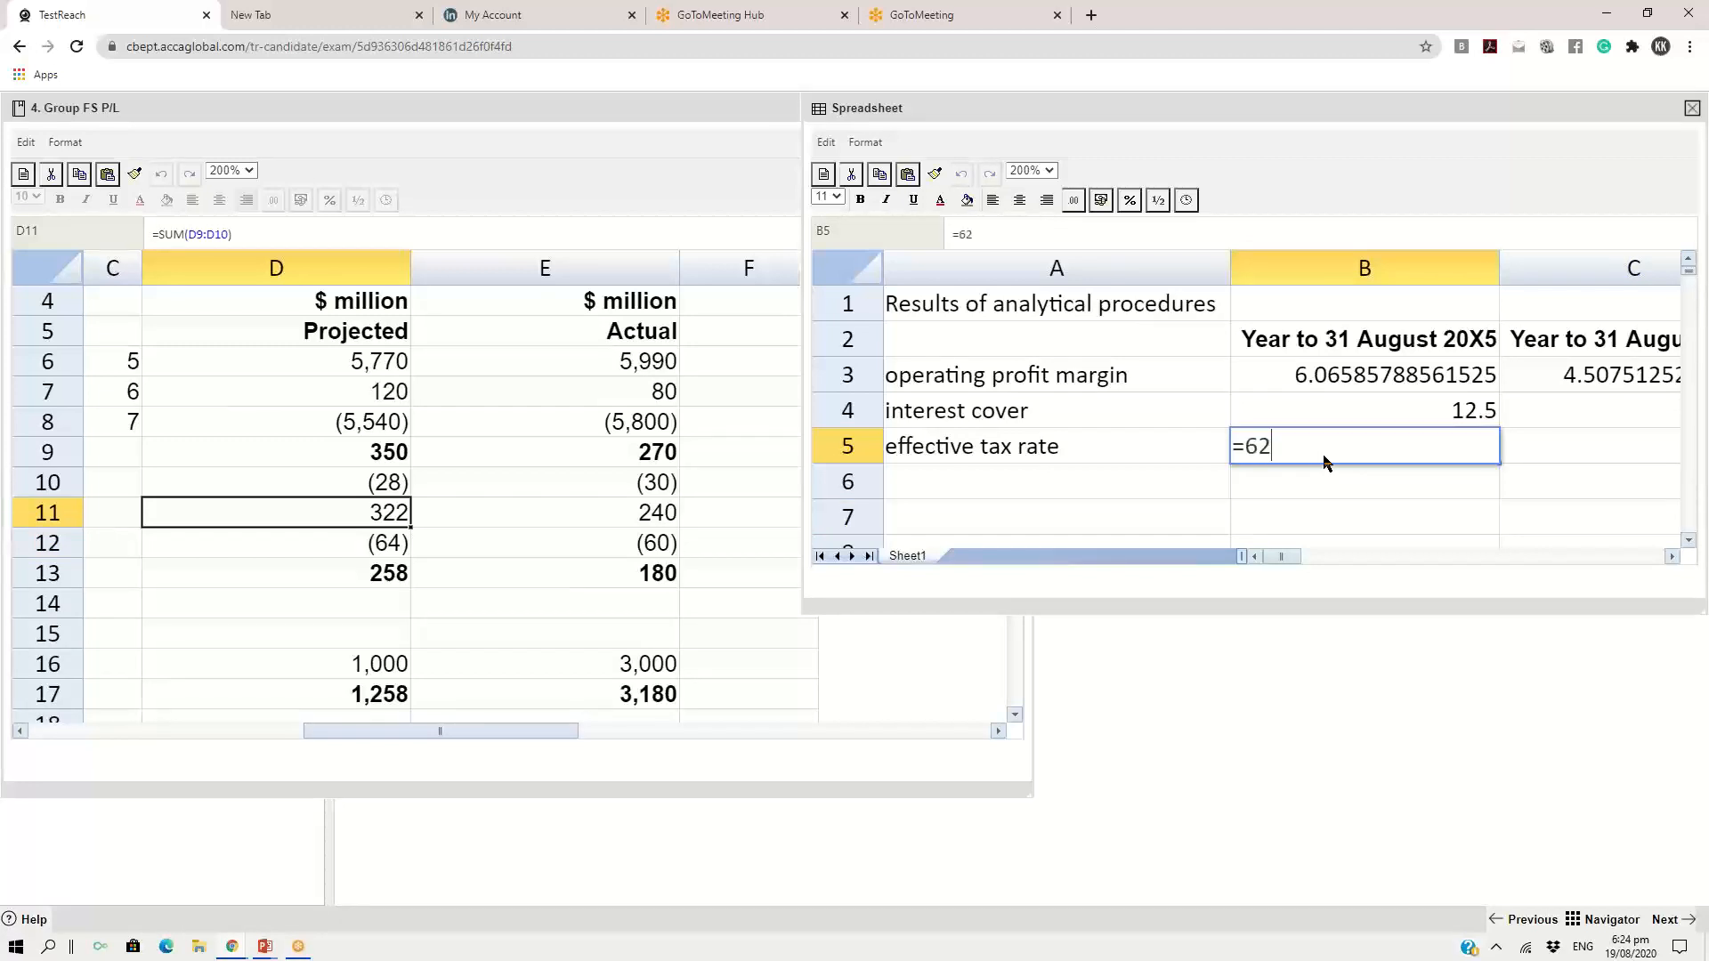
pyautogui.press('BackSpace')
pyautogui.write('4')
pyautogui.write('/322*100')
pyautogui.press('Return')
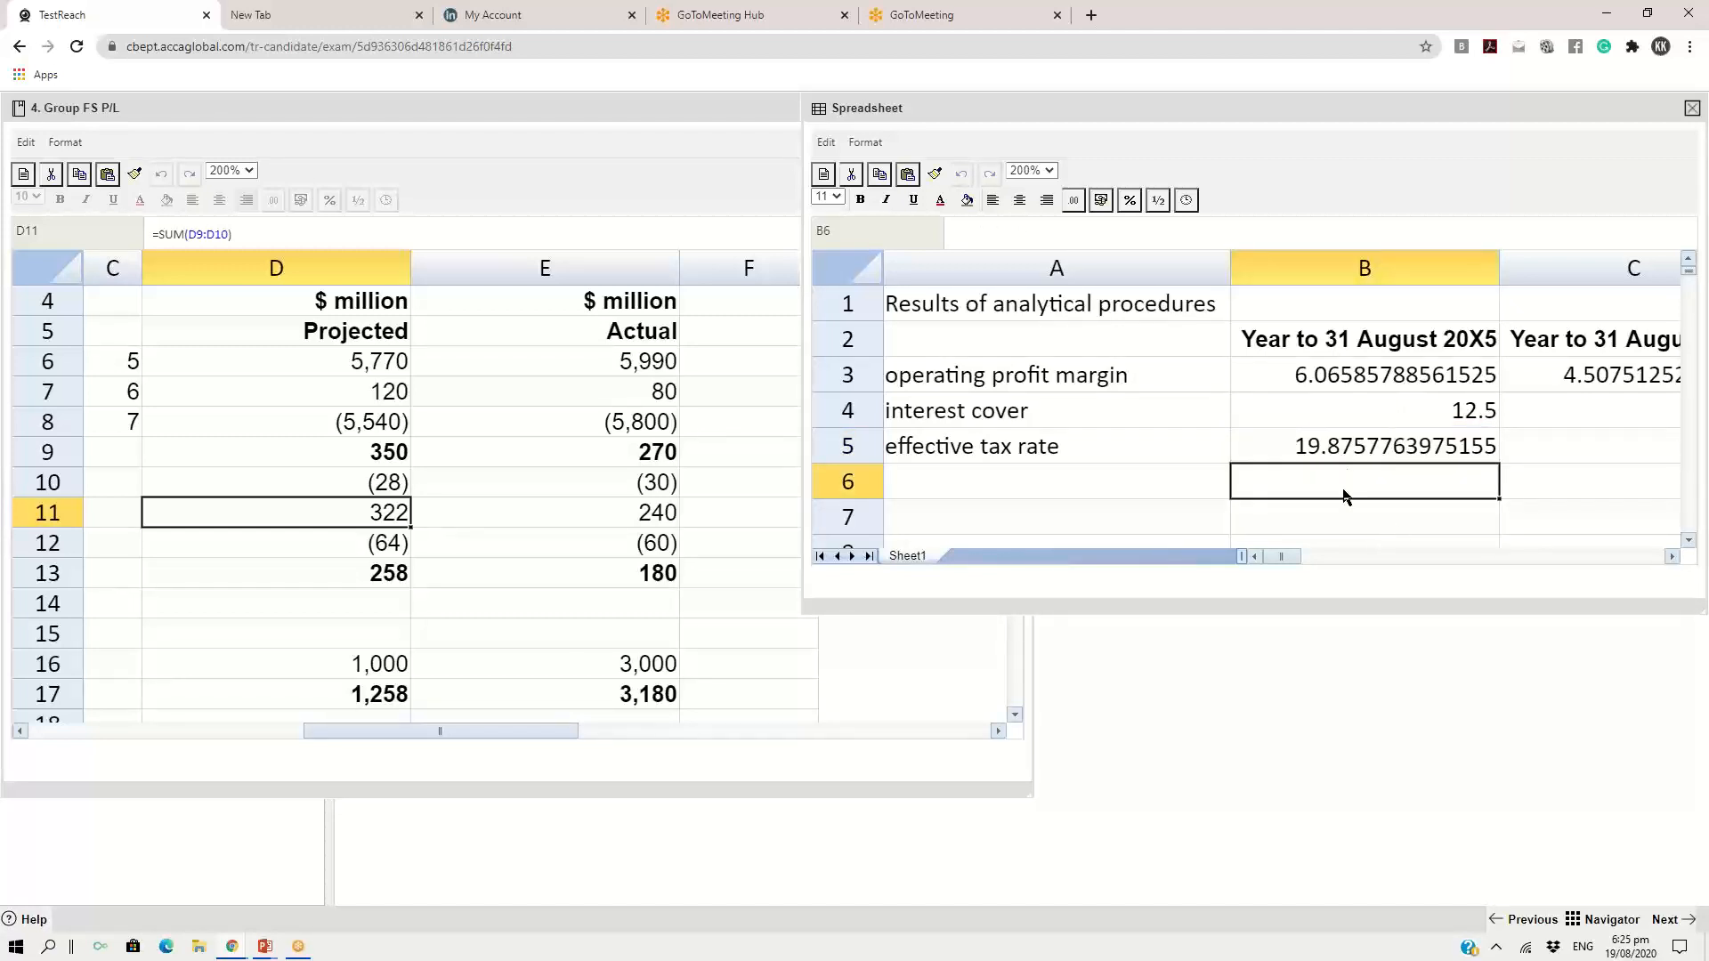
# Uncover the Group FS P/L exhibit and find the actual 20X4 tax expense and profit before tax figures
pyautogui.moveTo(1025, 110); pyautogui.dragTo(964, 56)
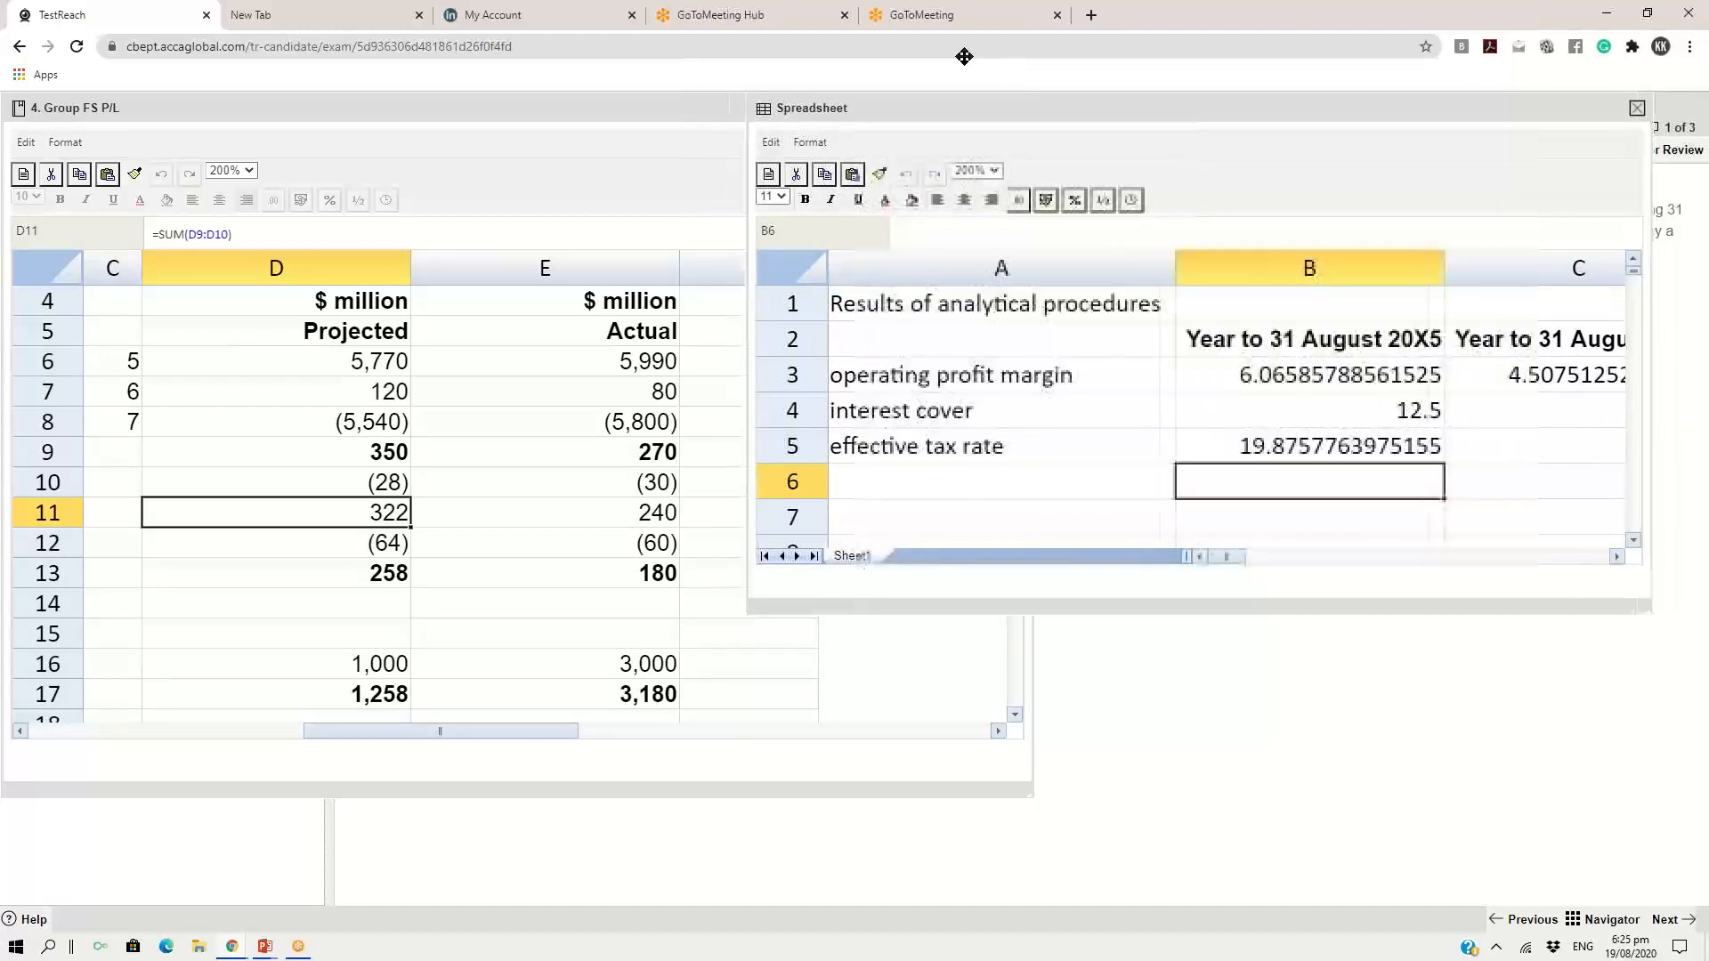
pyautogui.click(645, 546)
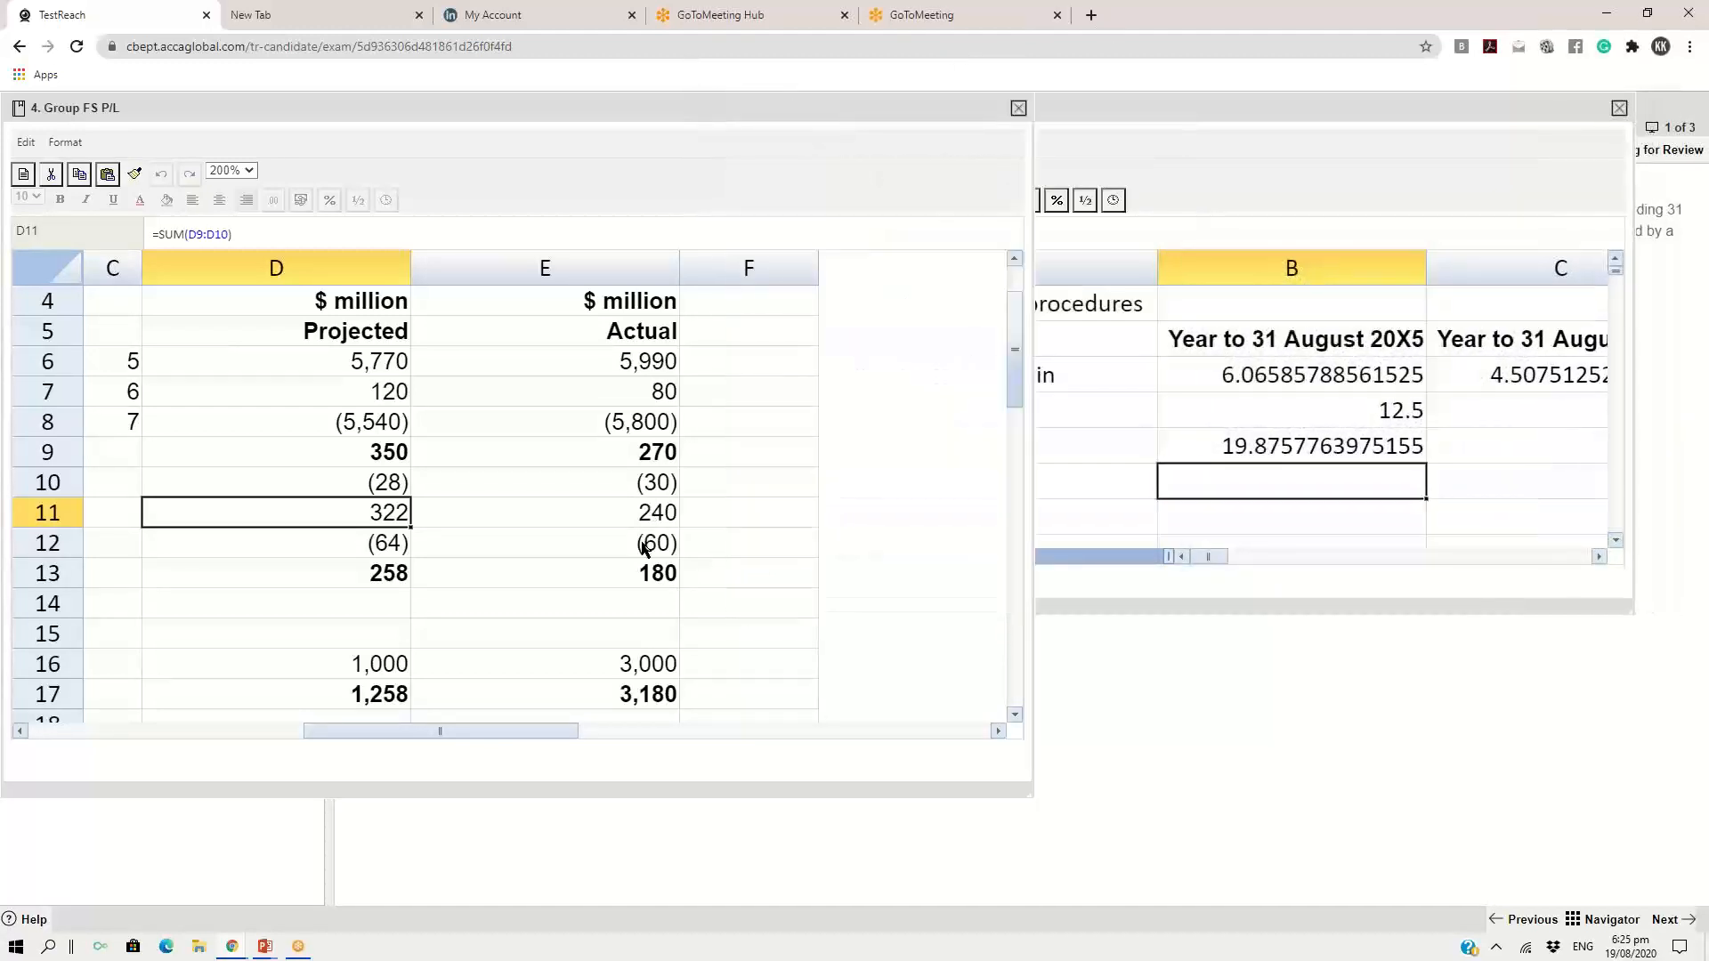
pyautogui.click(638, 550)
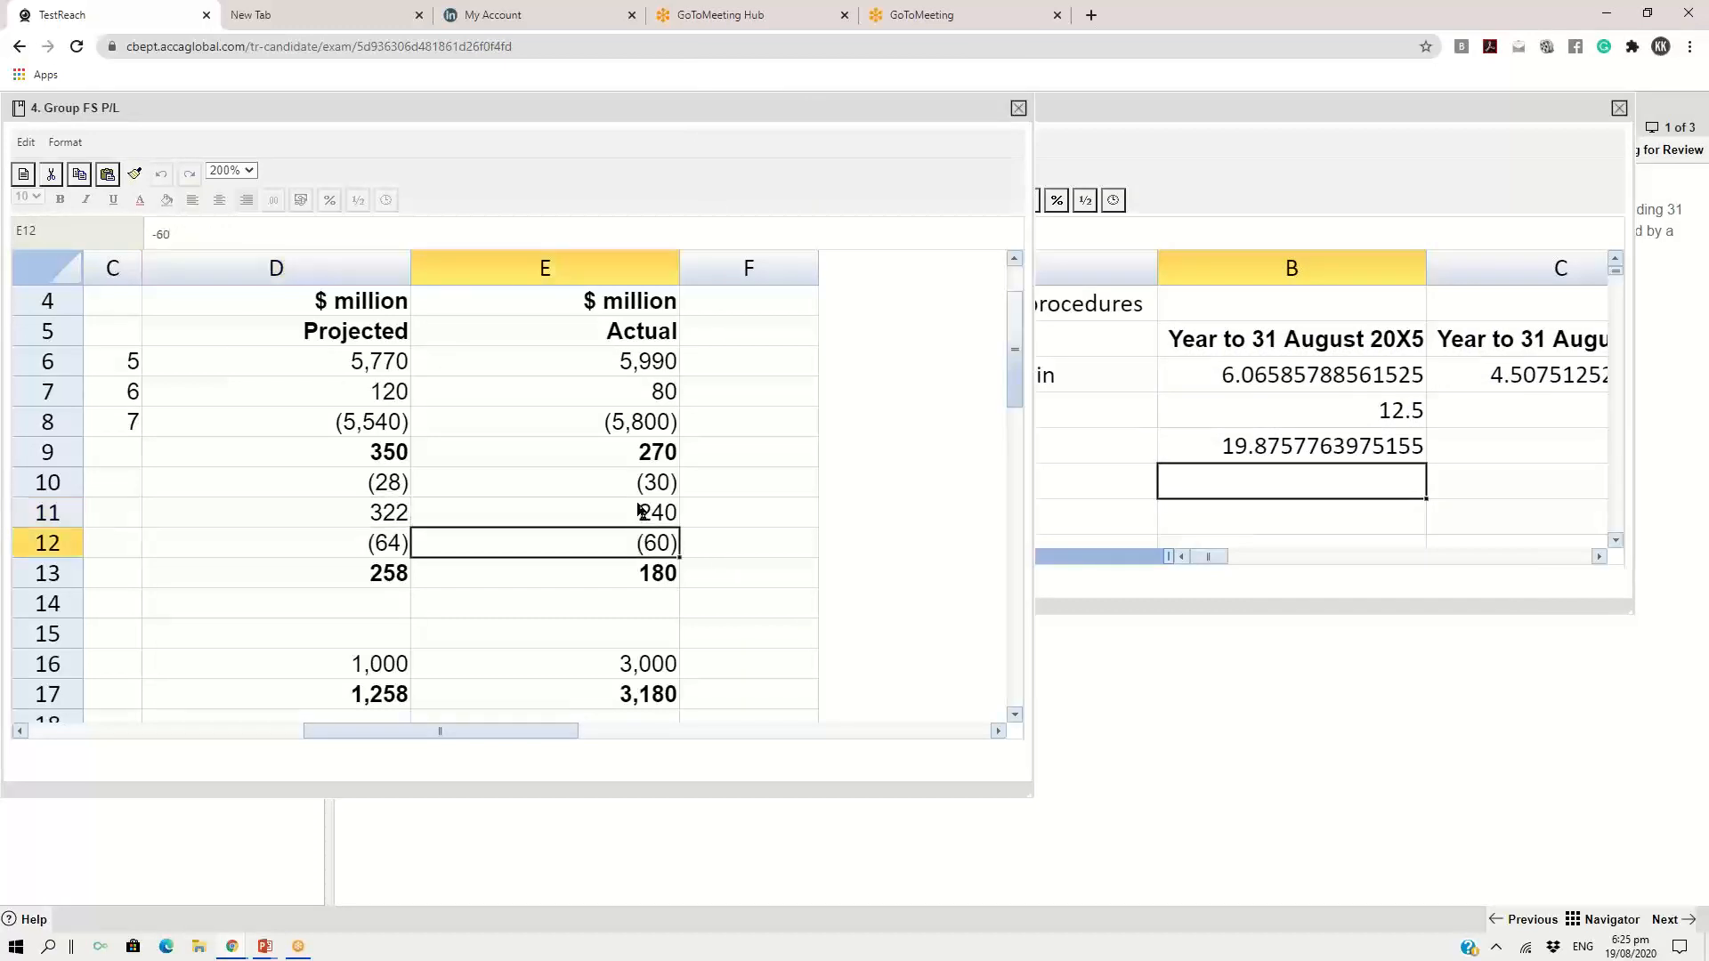
pyautogui.click(642, 515)
pyautogui.click(635, 543)
pyautogui.click(634, 517)
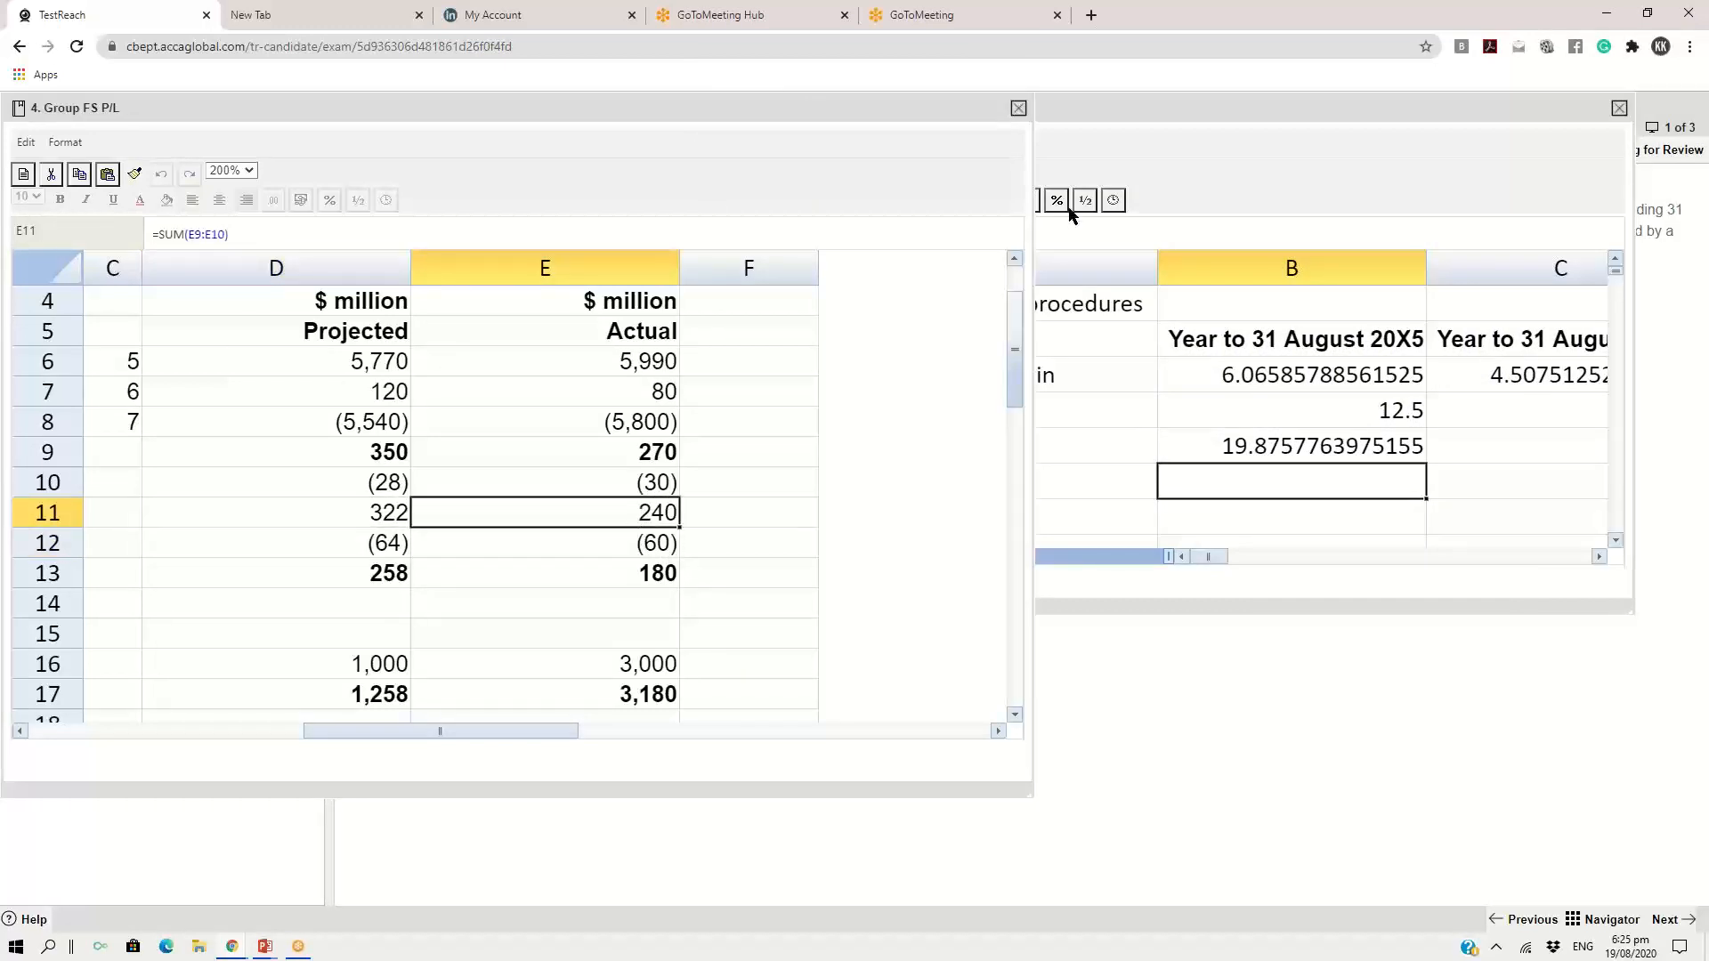
# Bring the spreadsheet response to the front and calculate the 20X4 effective tax rate in C5 with the formula =60/240*100
pyautogui.moveTo(1123, 106); pyautogui.dragTo(1024, 160)
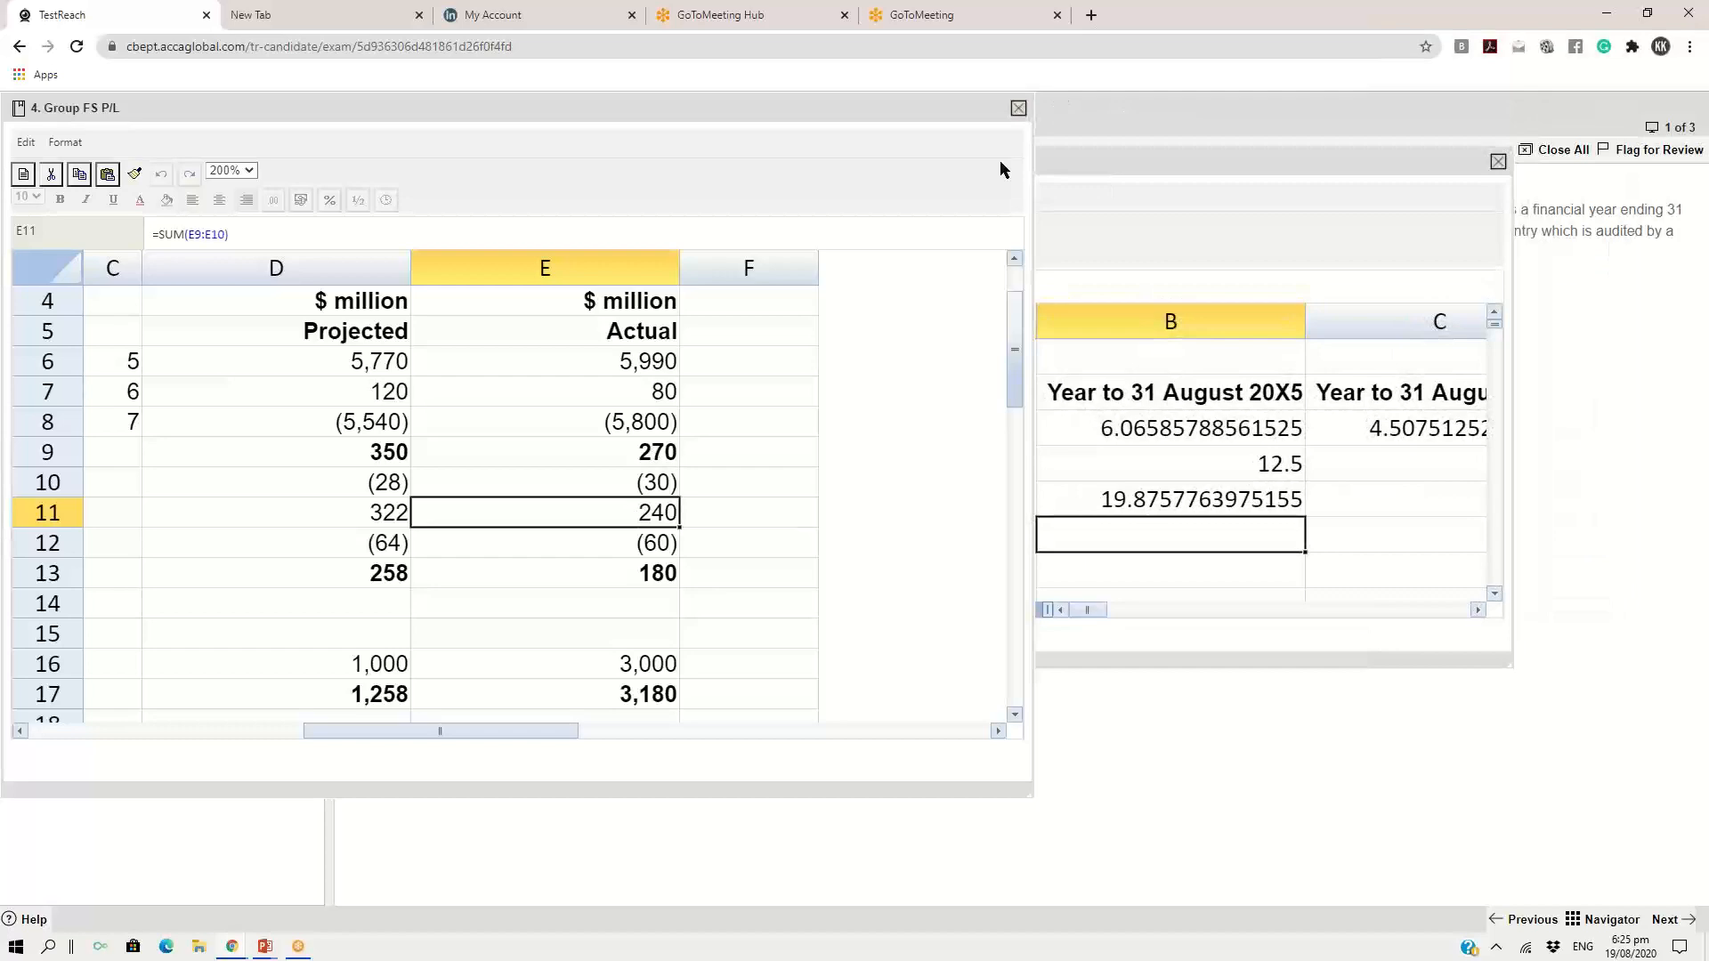
pyautogui.click(1120, 169)
pyautogui.moveTo(922, 188); pyautogui.dragTo(419, 69)
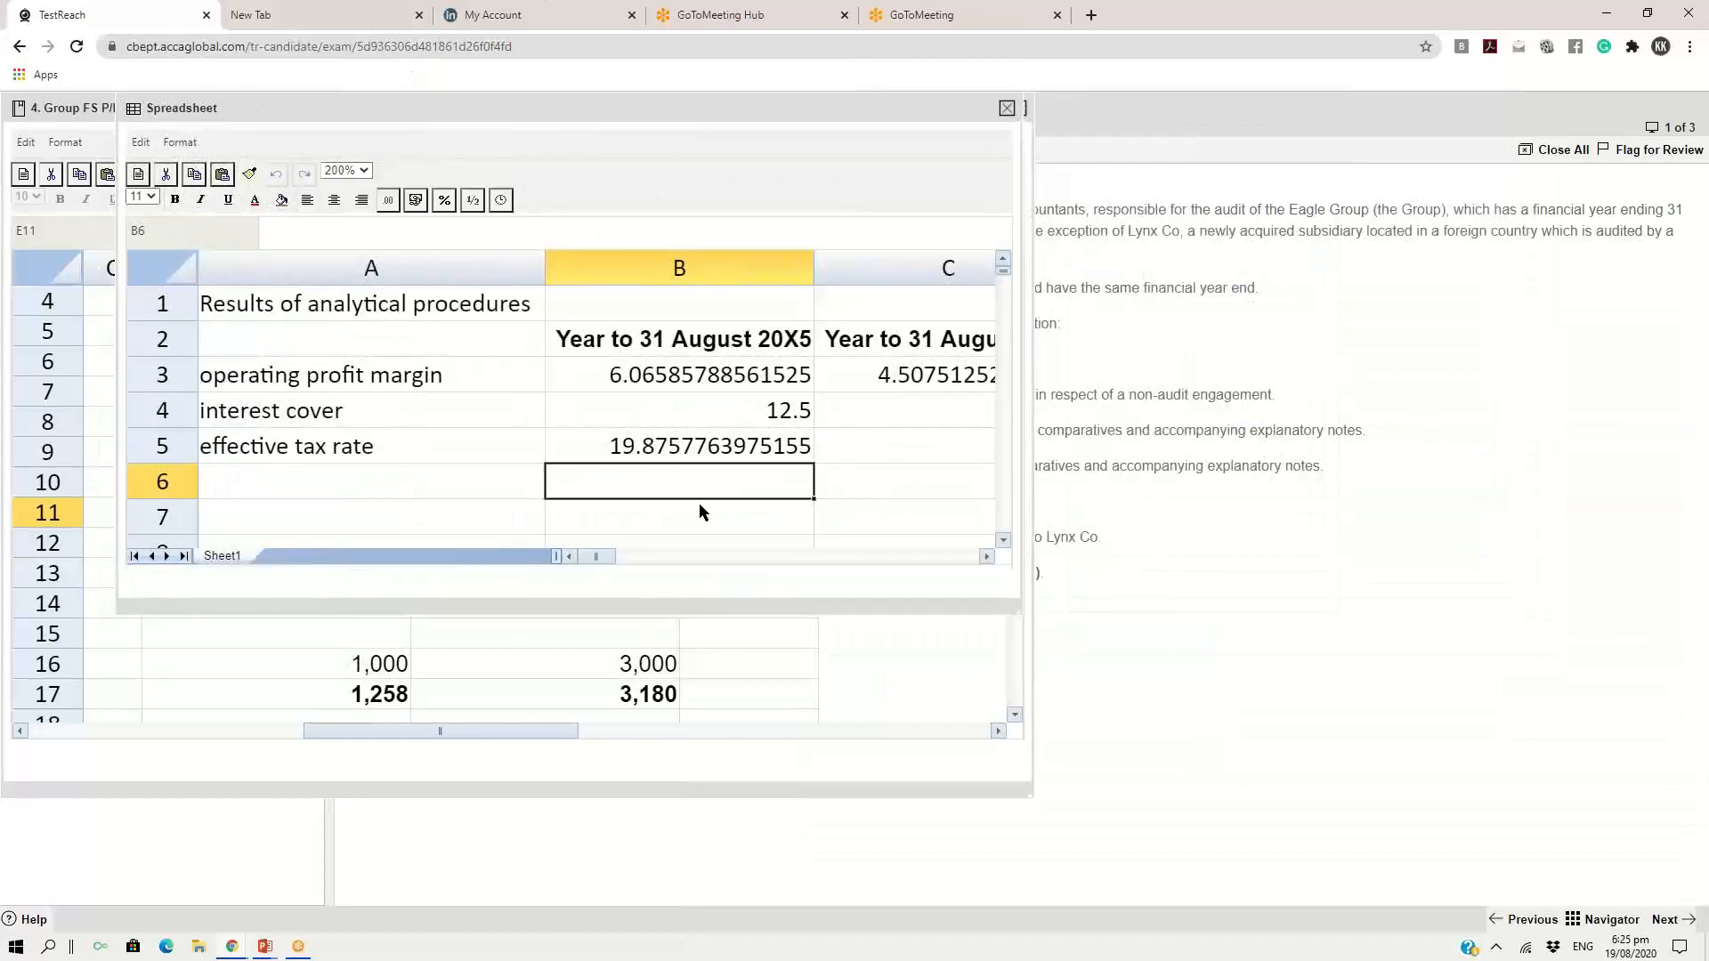
pyautogui.click(868, 454)
pyautogui.write('=6')
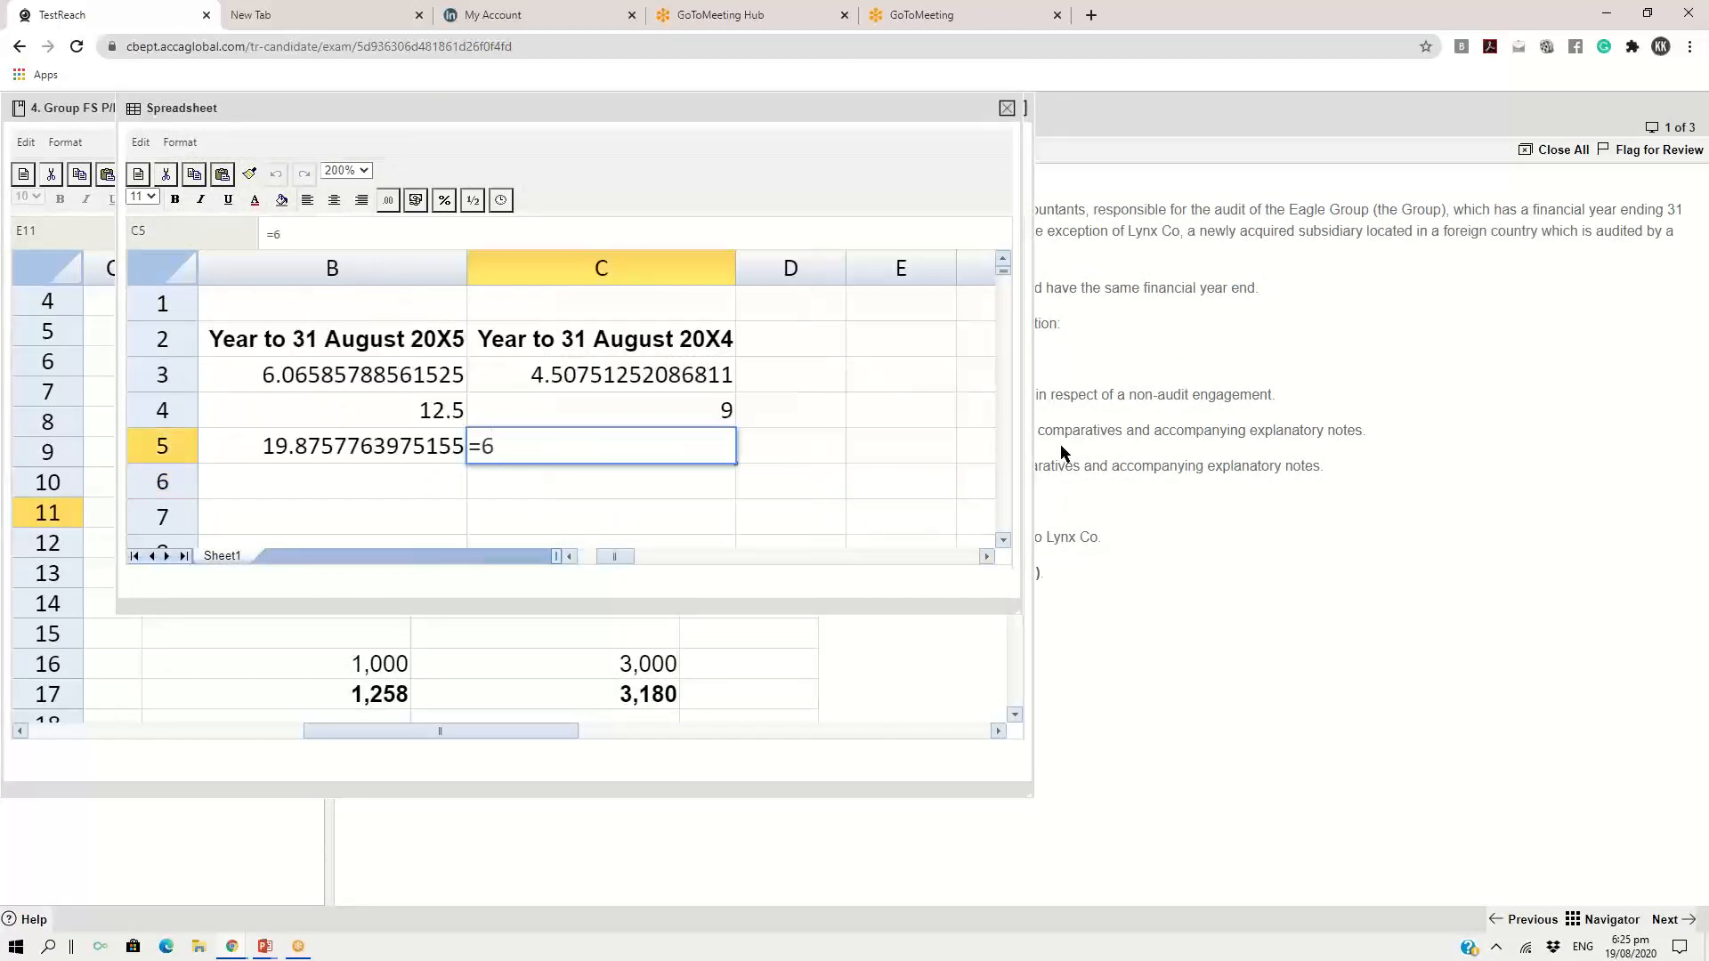
pyautogui.write('0/240*100')
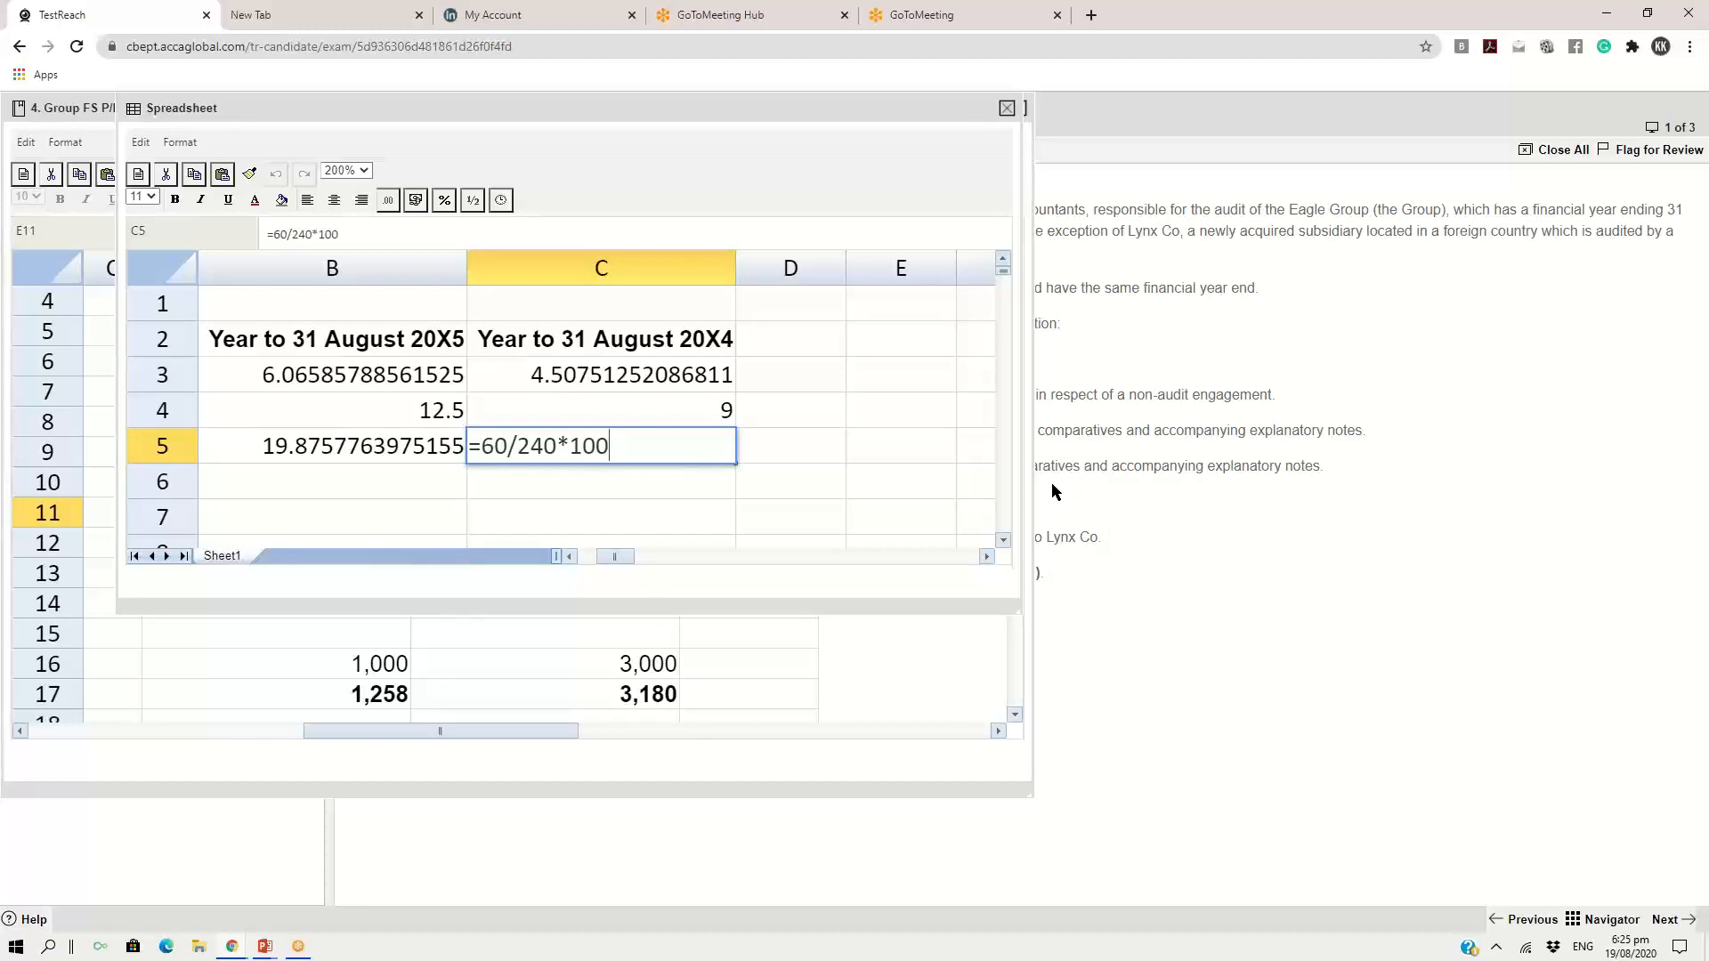
pyautogui.press('Return')
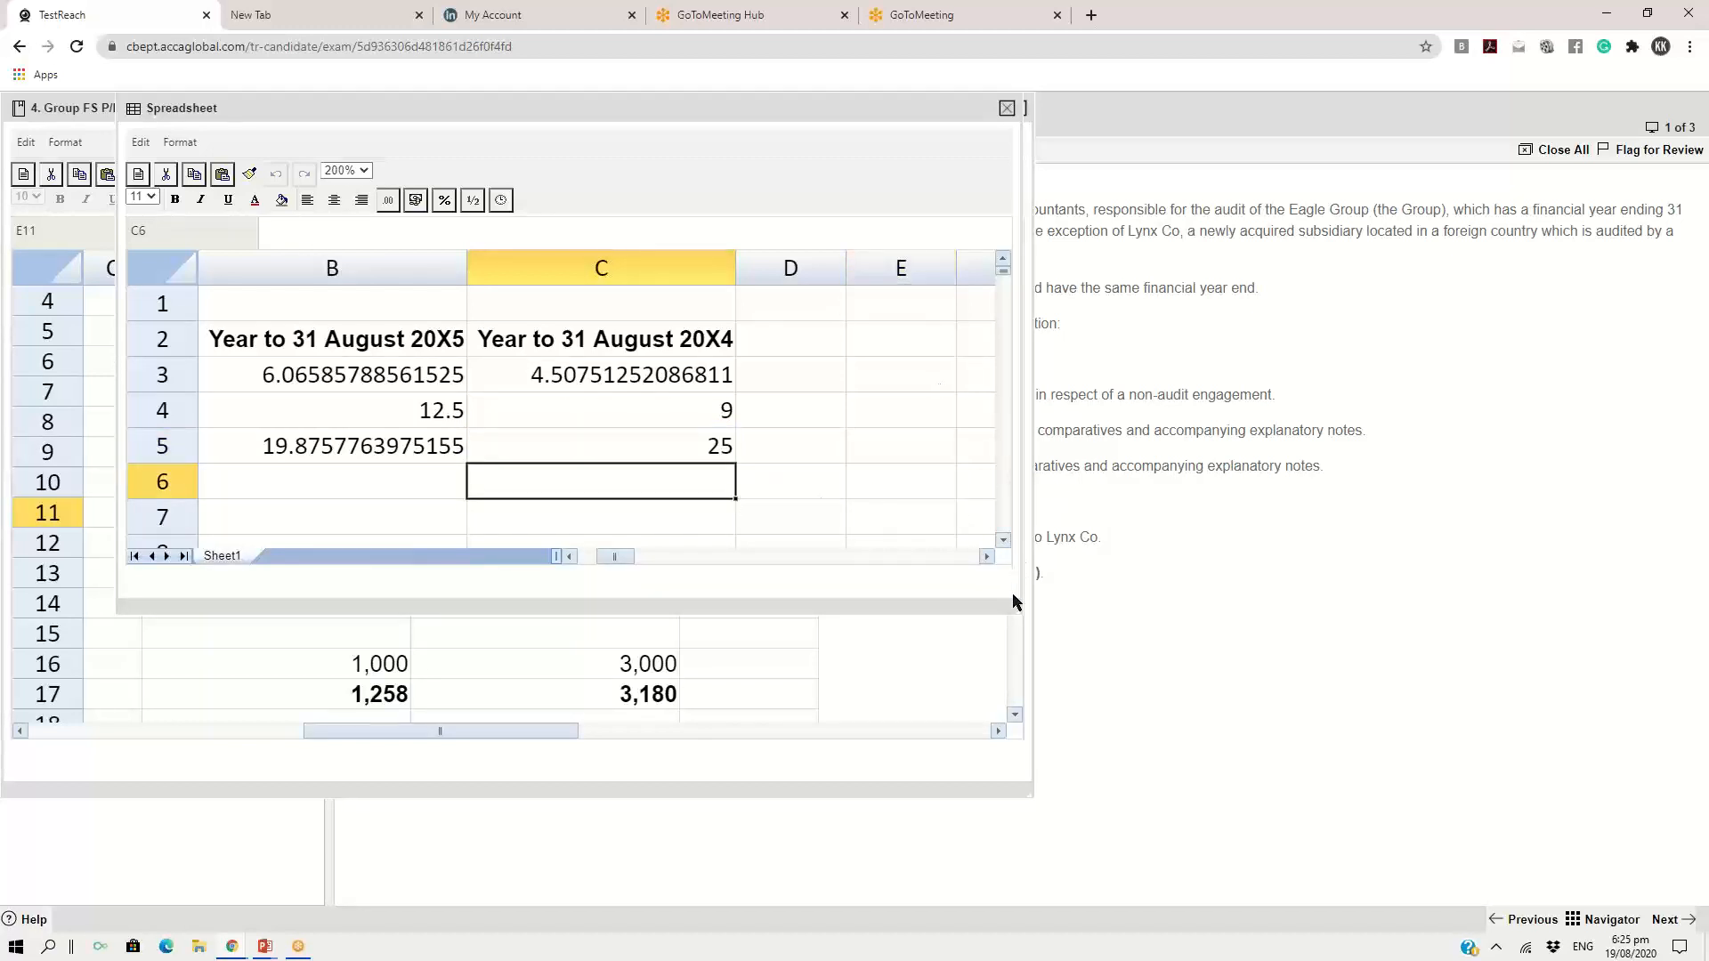
# Enlarge the spreadsheet response to show the whole results table, and review its title and the three ratio rows
pyautogui.moveTo(1022, 613); pyautogui.dragTo(1231, 701)
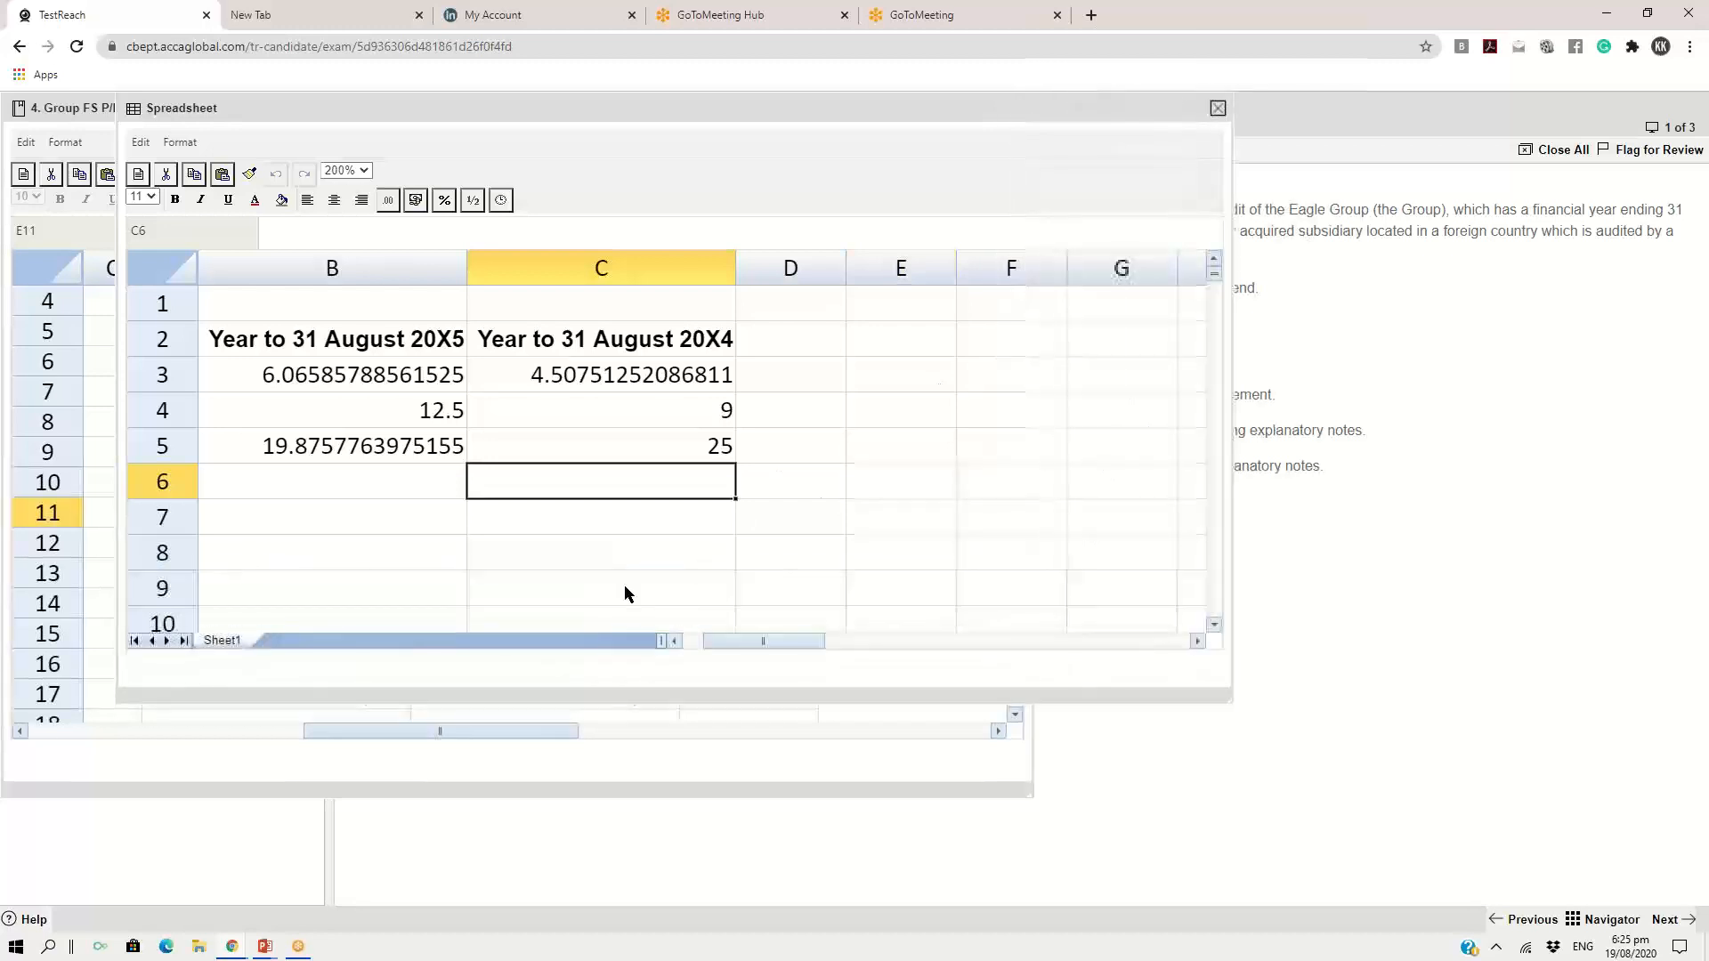
pyautogui.click(708, 648)
pyautogui.moveTo(724, 643); pyautogui.dragTo(704, 643)
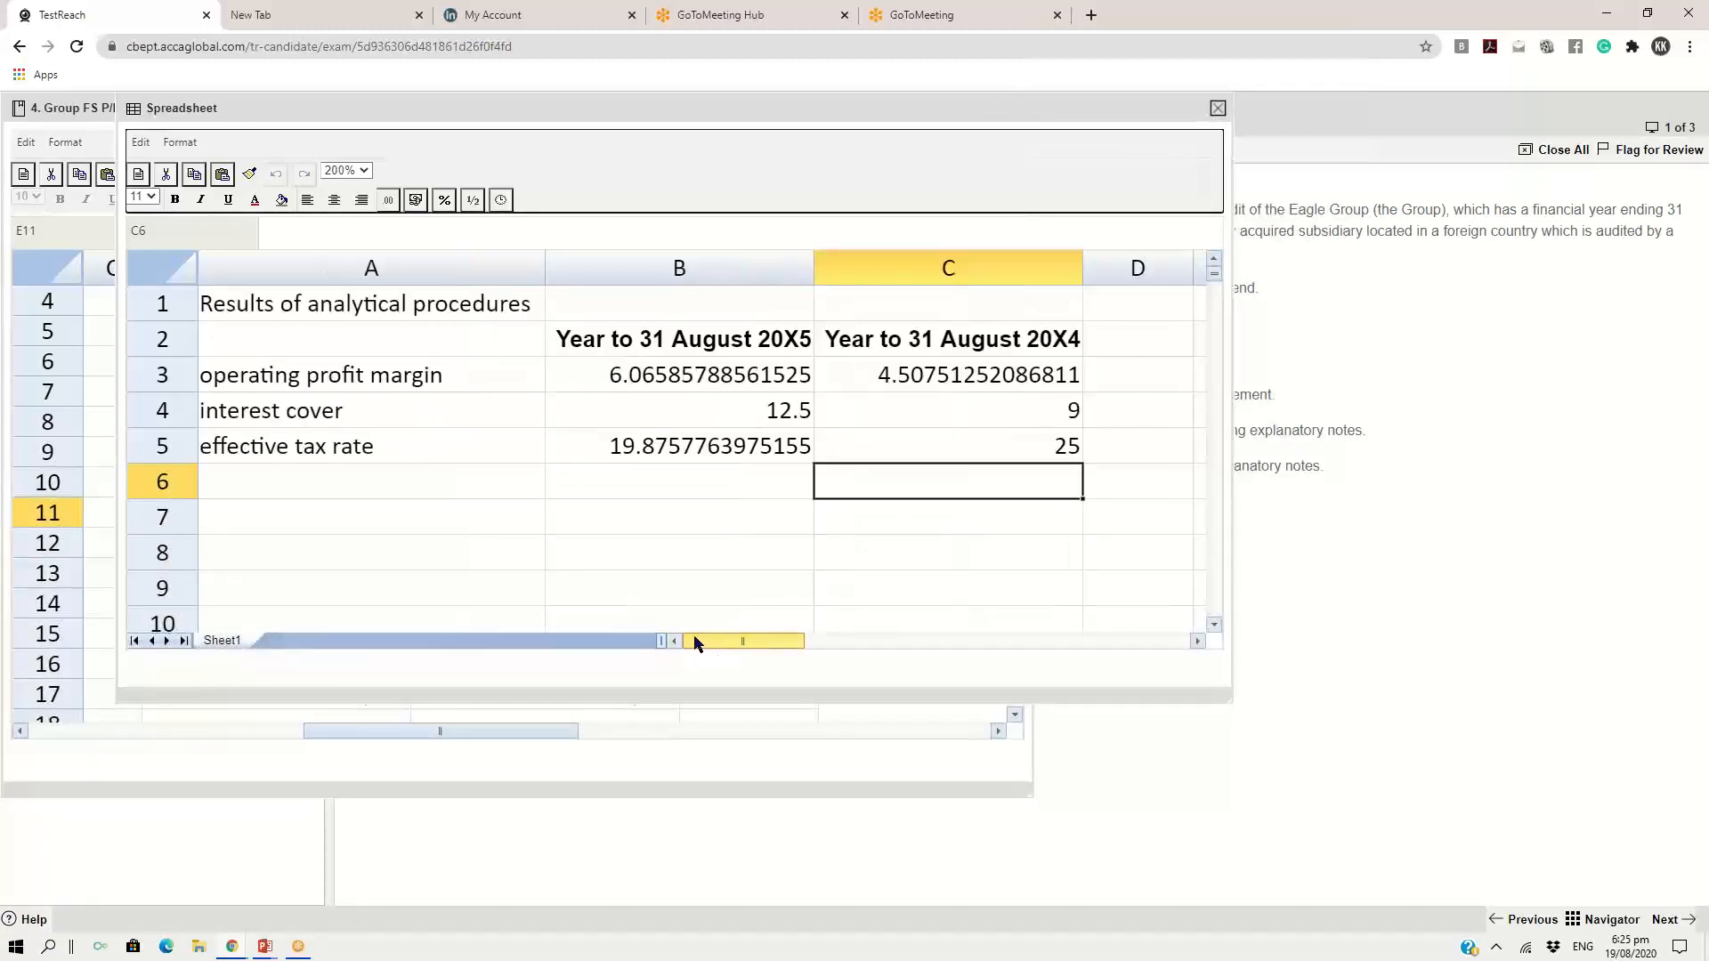
pyautogui.click(260, 311)
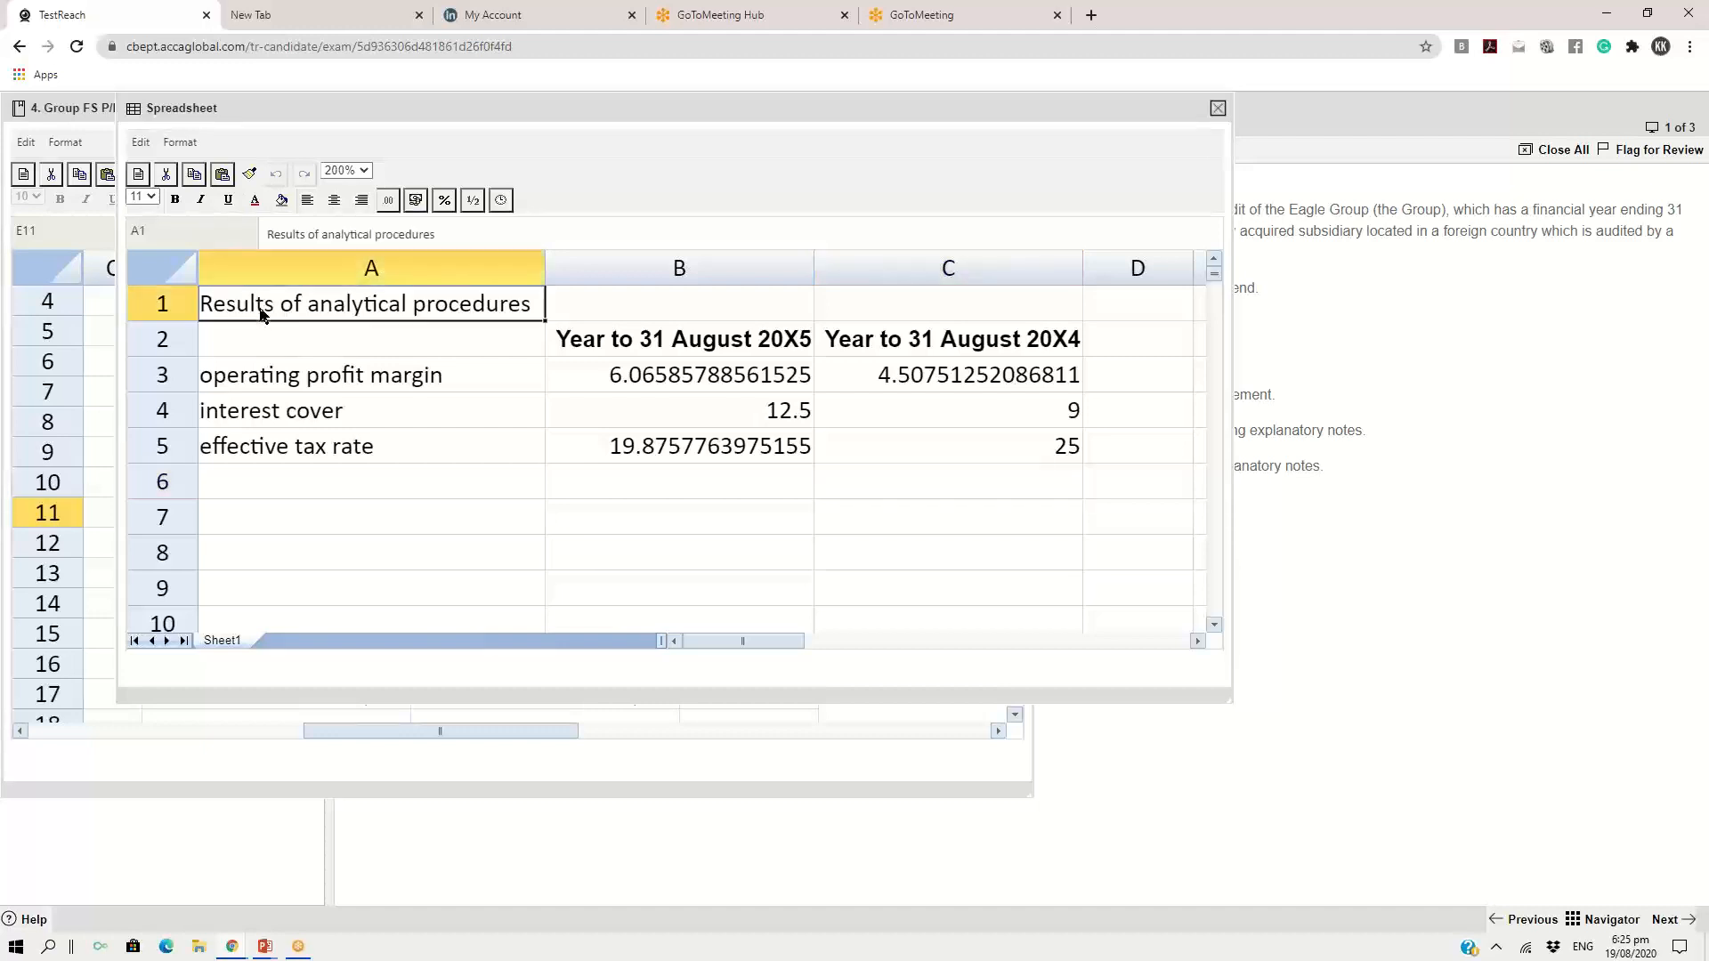
pyautogui.click(269, 381)
pyautogui.click(270, 424)
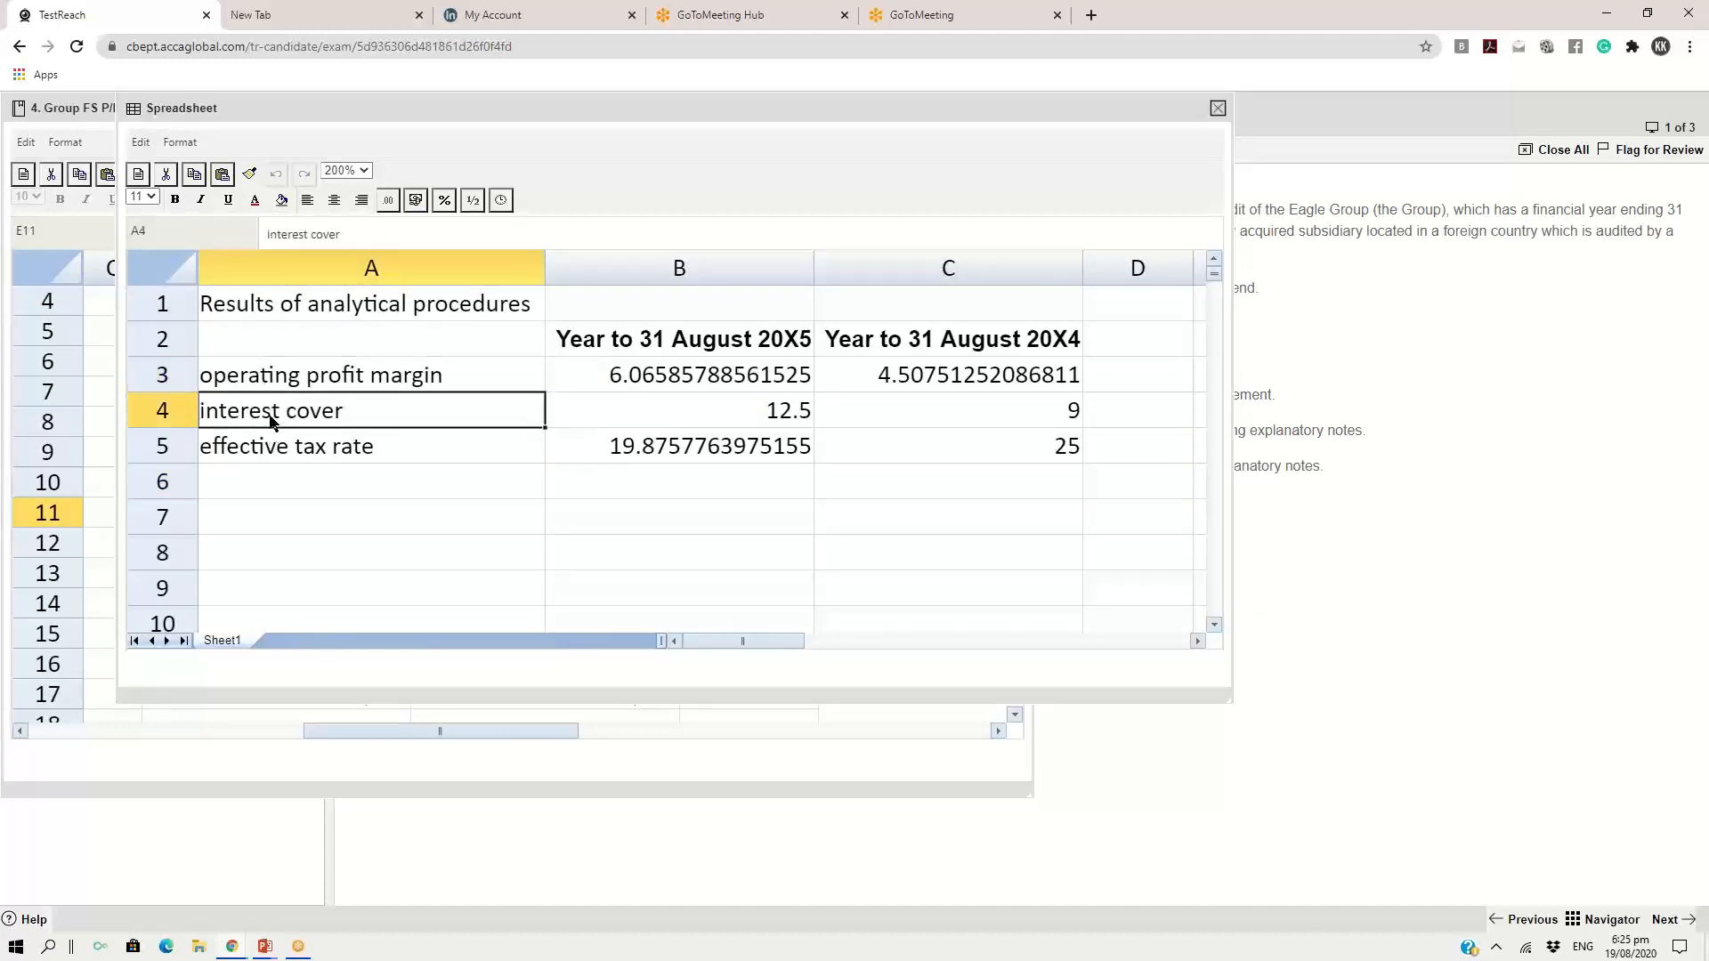
pyautogui.click(271, 445)
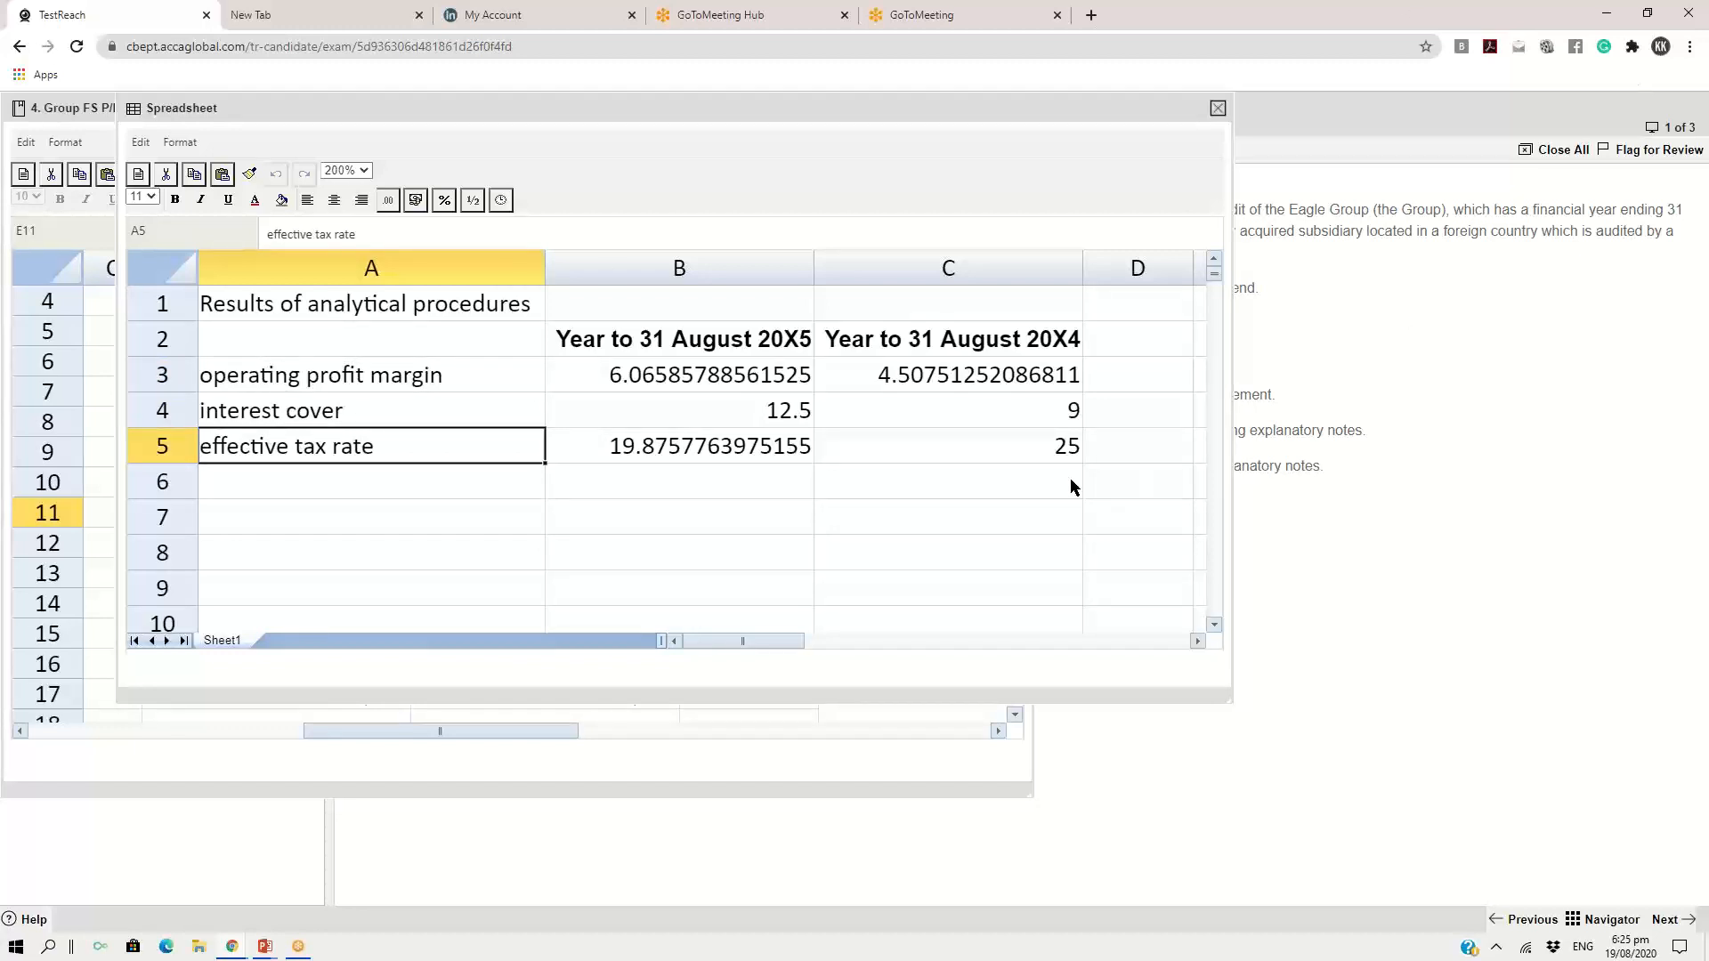
pyautogui.click(473, 481)
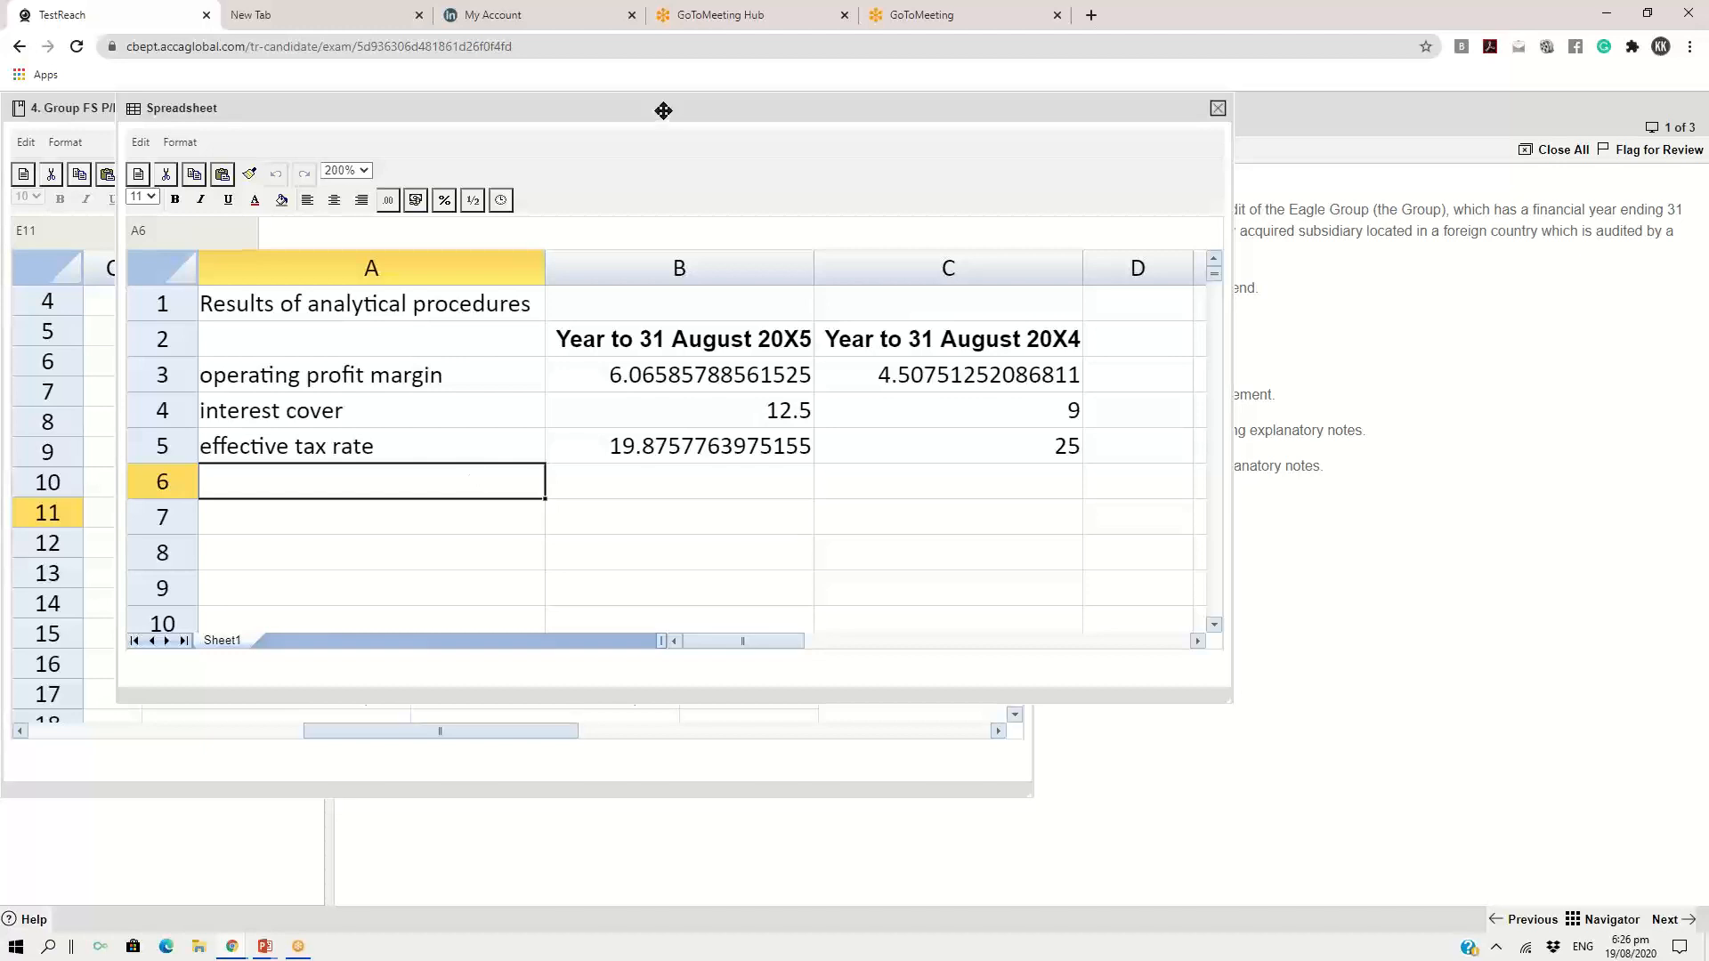
# Close the Group FS P/L exhibit and place the spreadsheet response clear of the exhibits list
pyautogui.moveTo(663, 111); pyautogui.dragTo(792, 314)
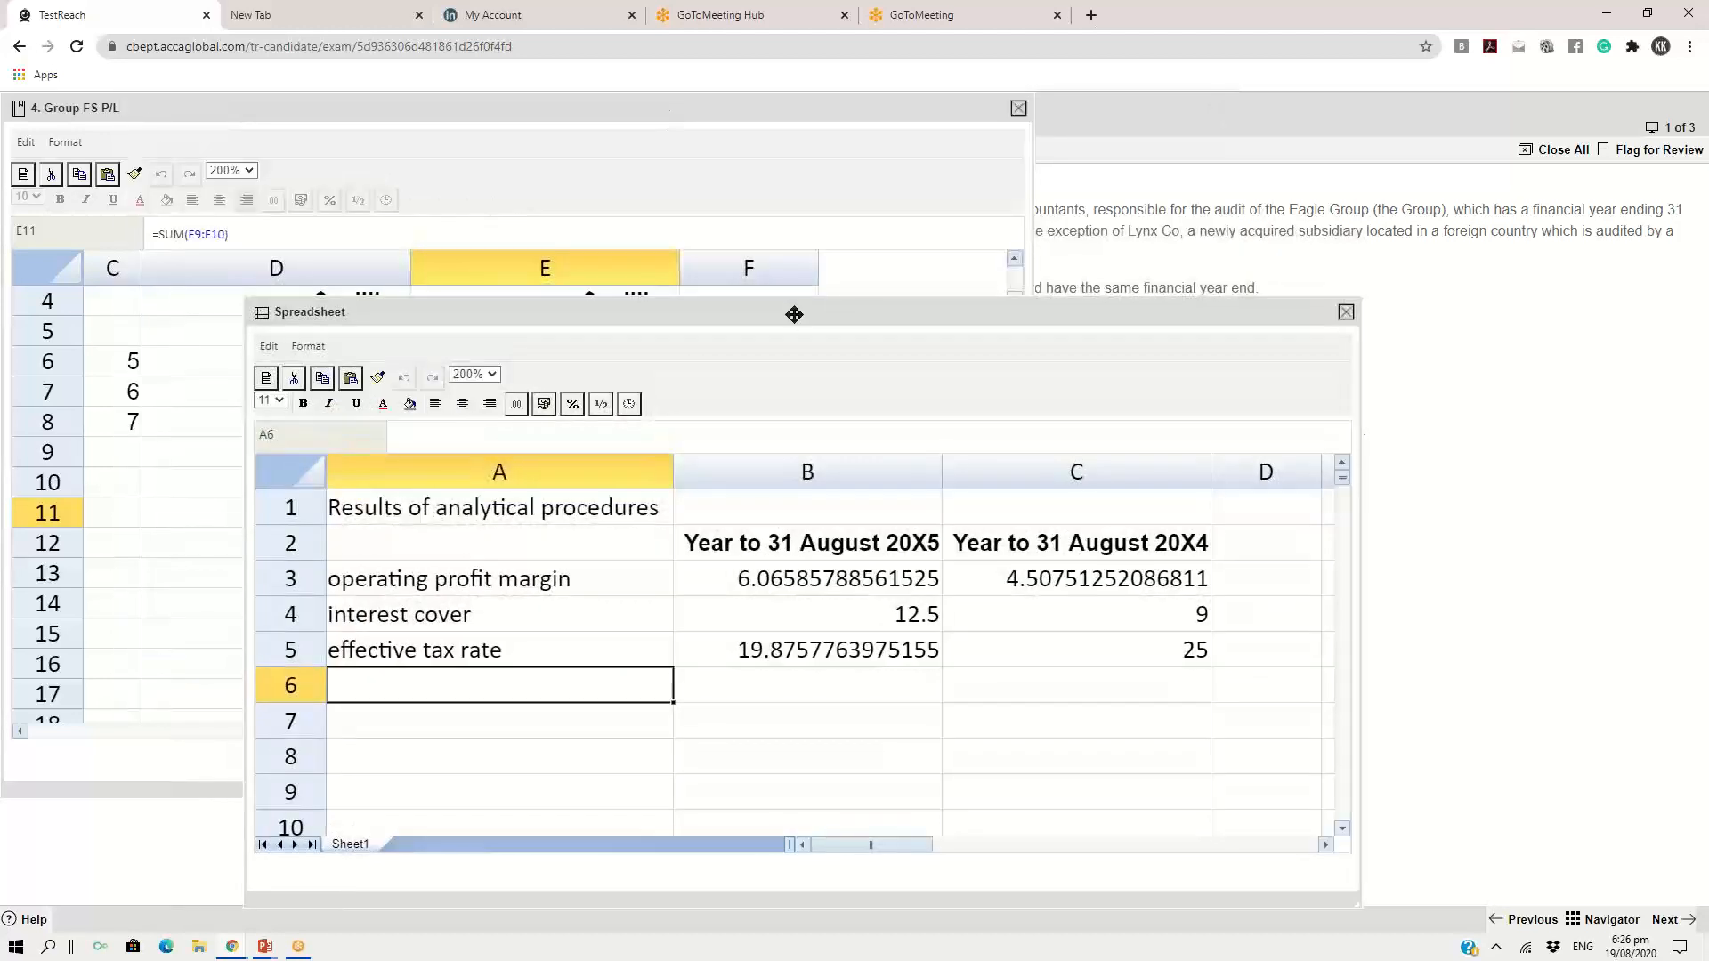
pyautogui.click(1018, 108)
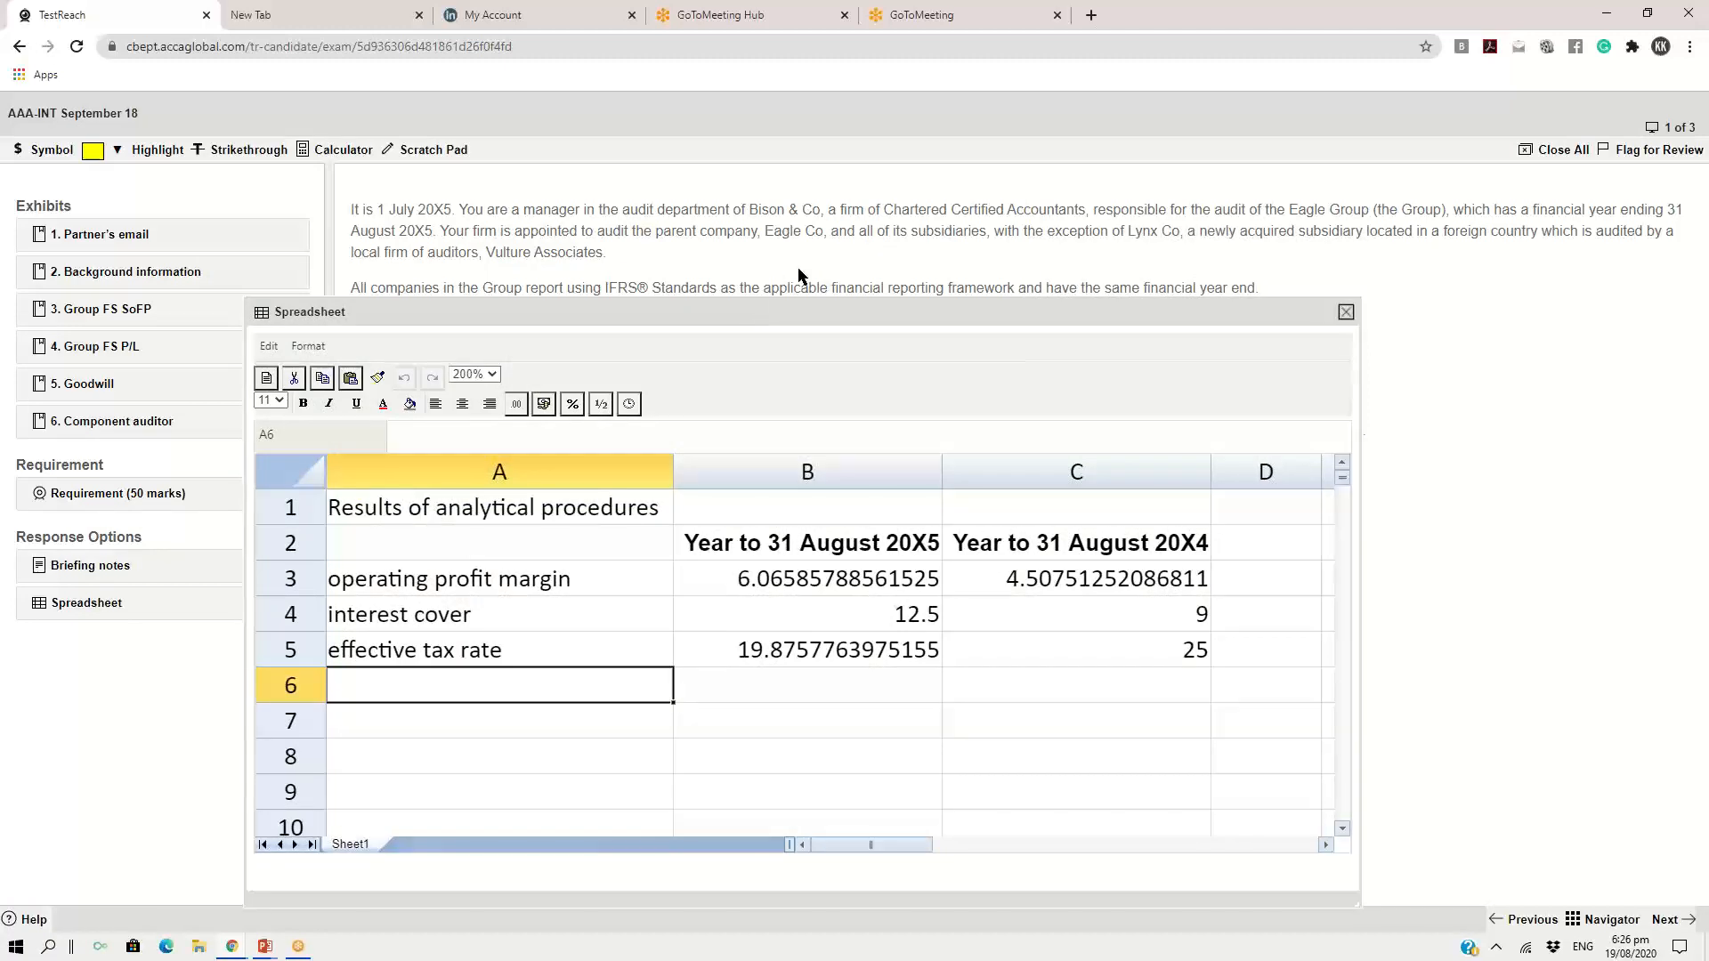
pyautogui.moveTo(767, 307); pyautogui.dragTo(900, 101)
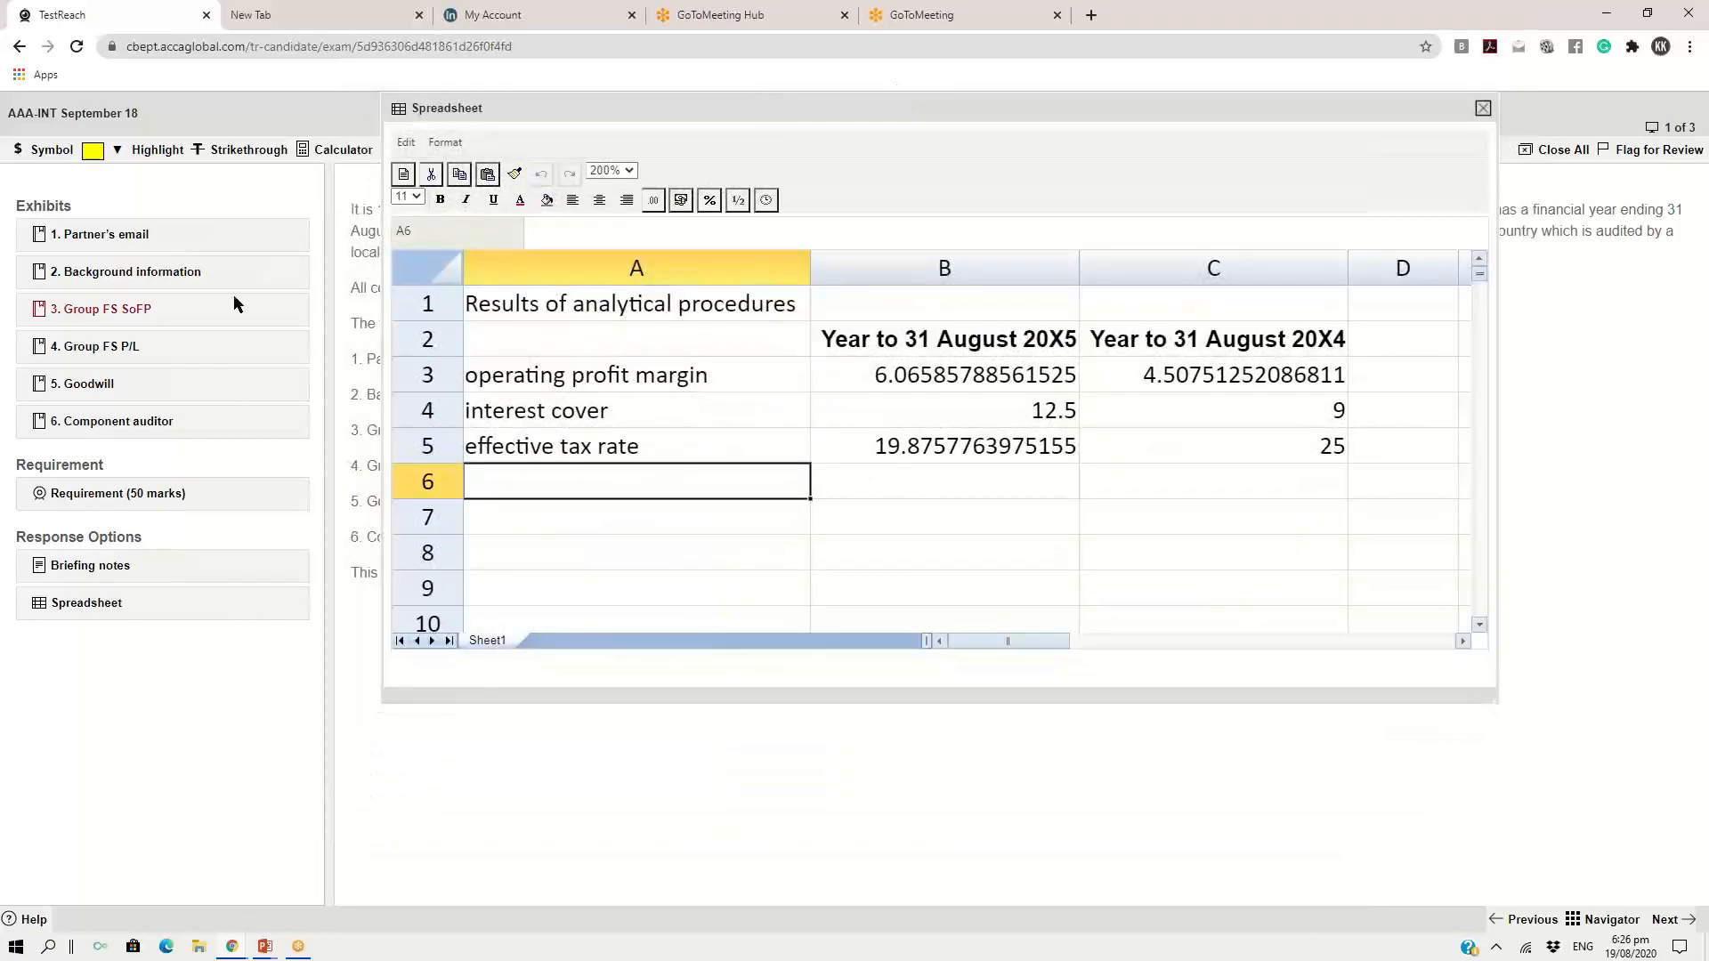
# Open the Group FS SoFP exhibit, enlarge its window and set its zoom to 200%
pyautogui.doubleClick(115, 314)
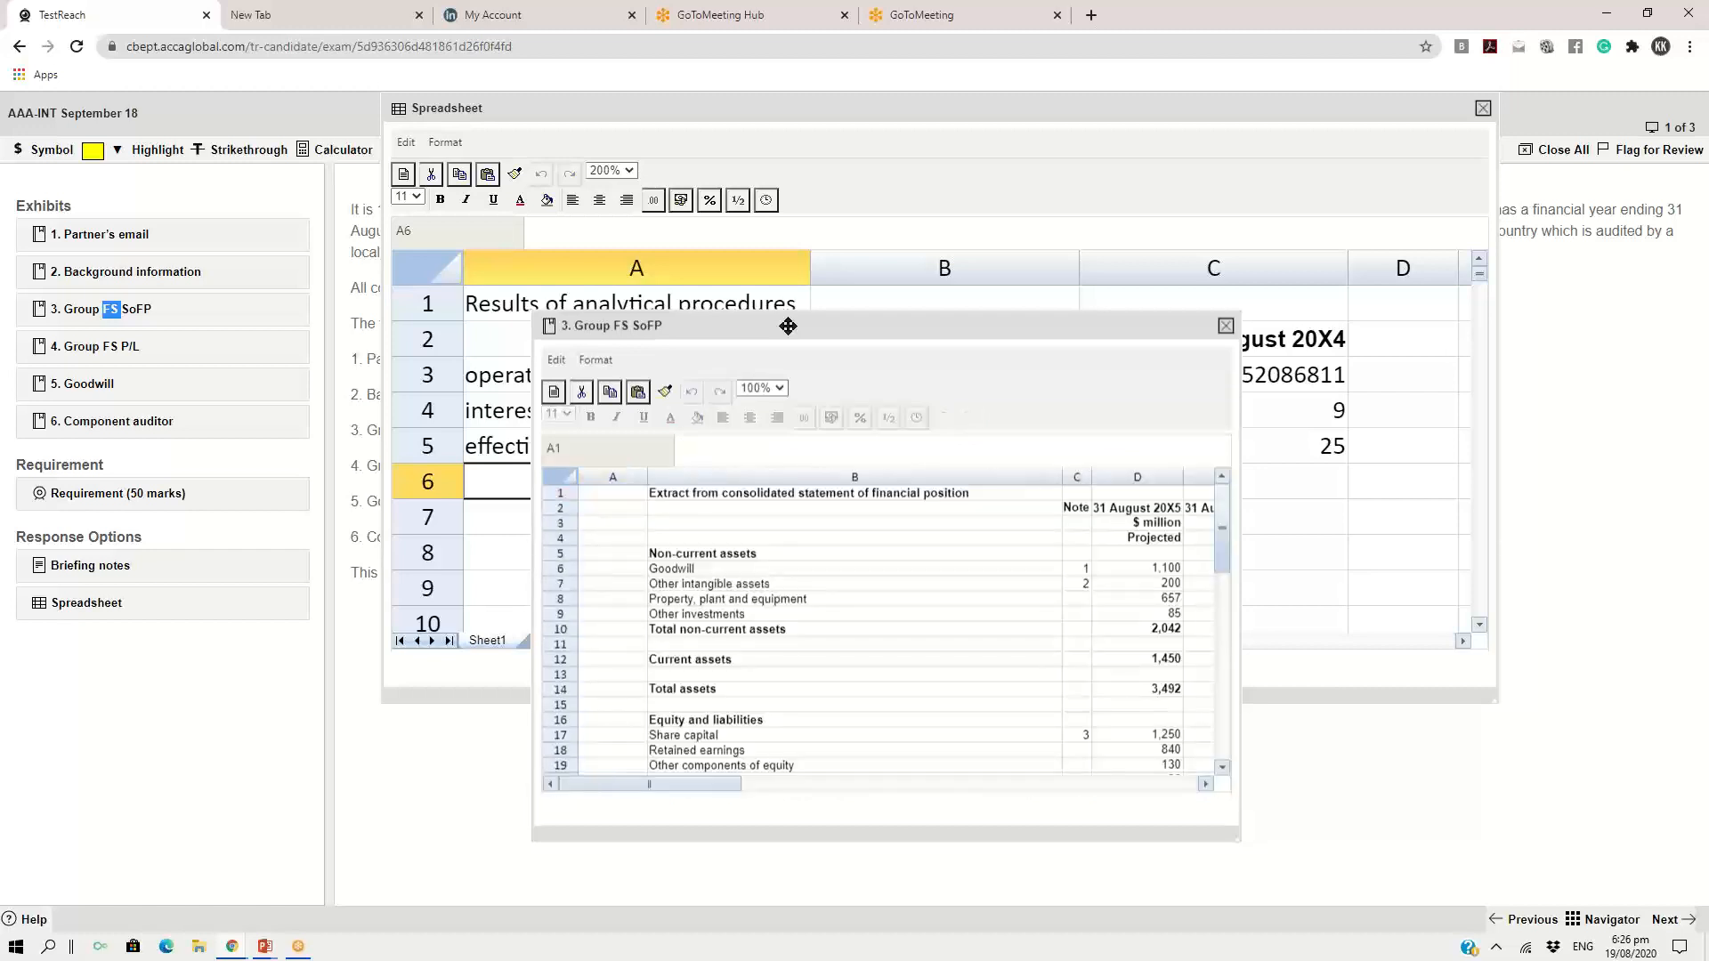
pyautogui.moveTo(779, 323); pyautogui.dragTo(548, 114)
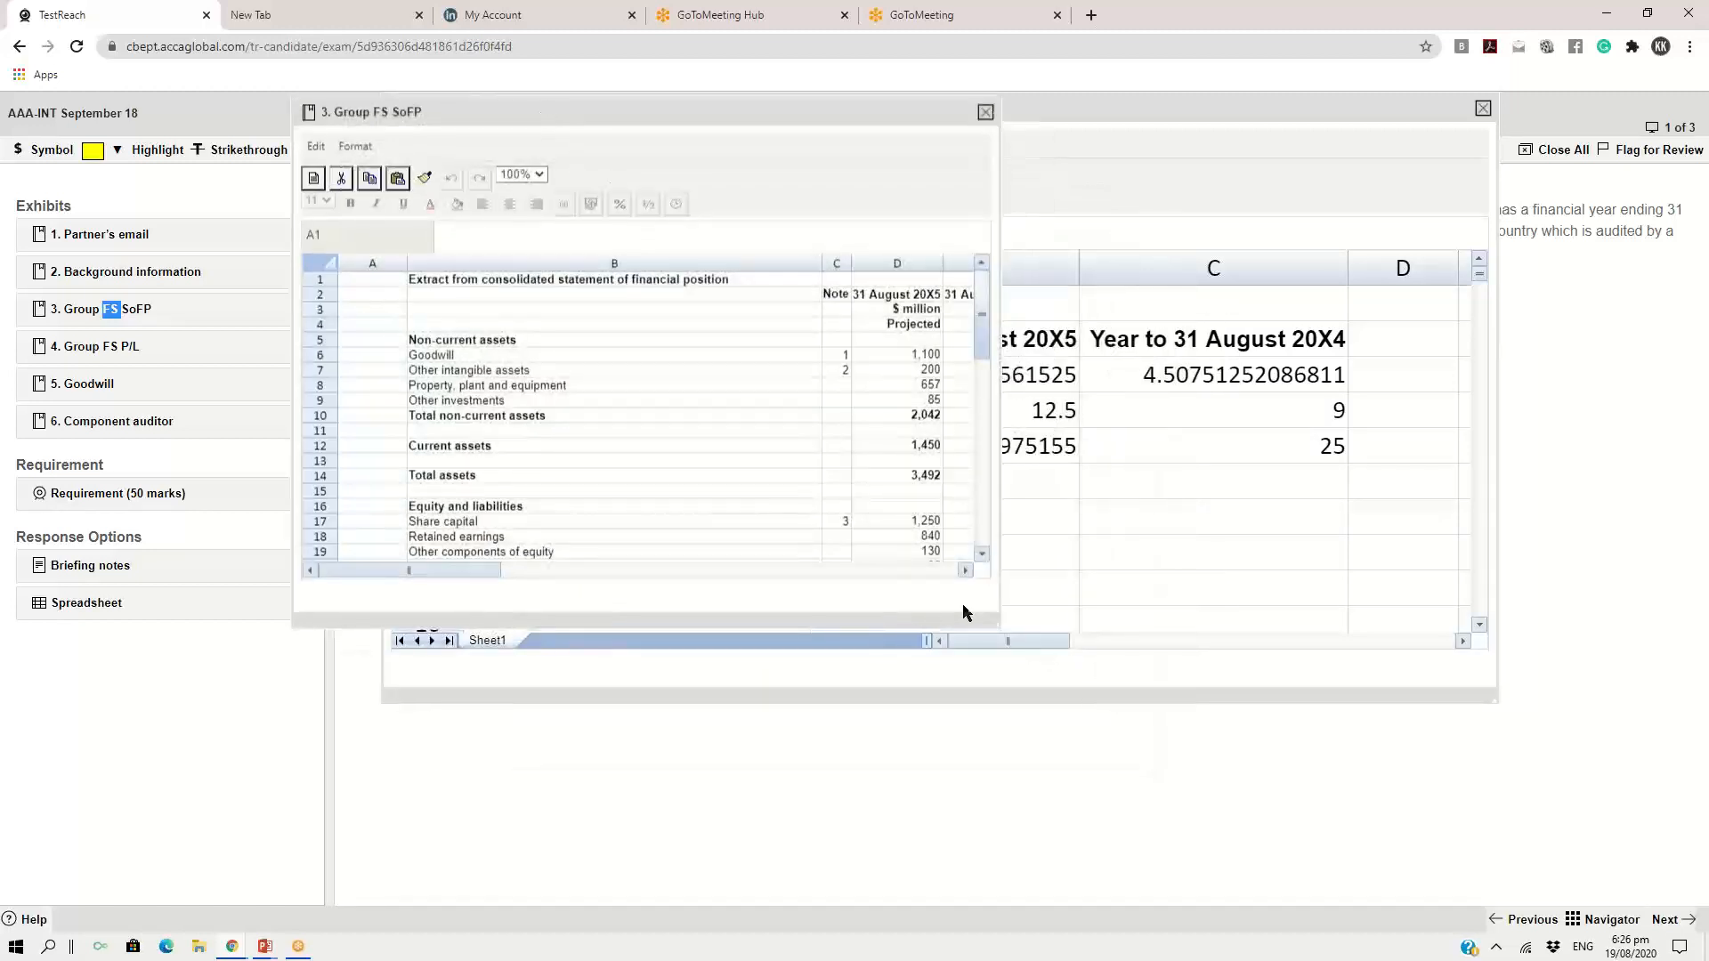
pyautogui.moveTo(993, 621); pyautogui.dragTo(1226, 810)
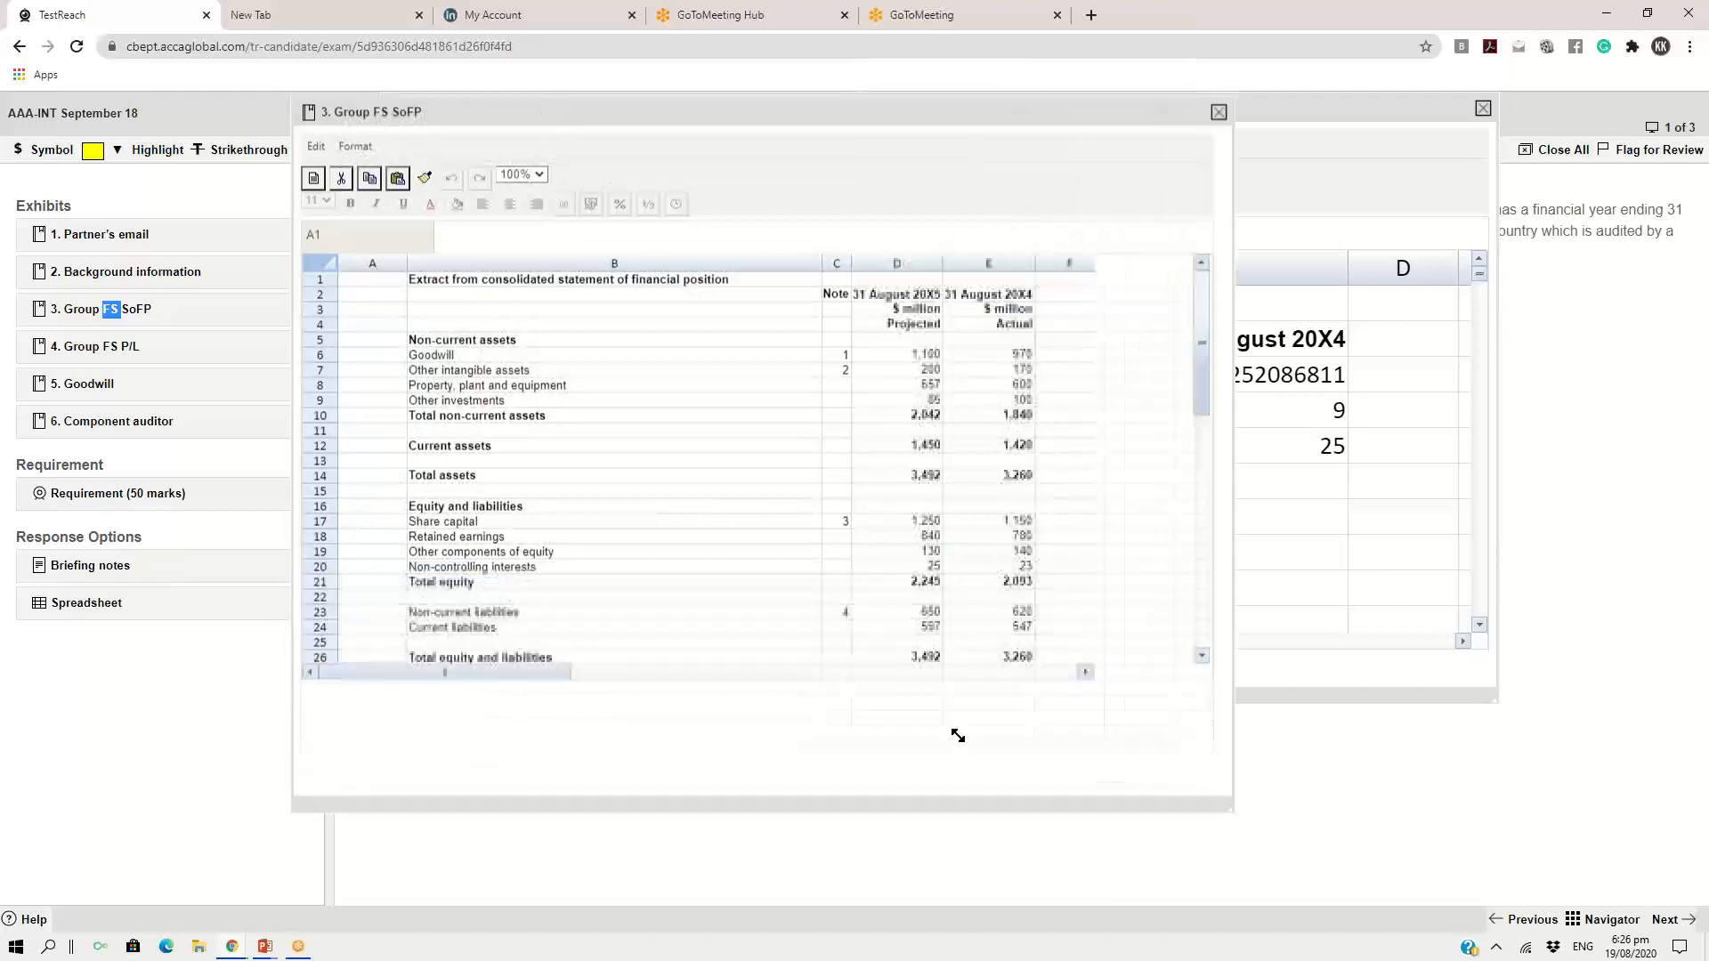
pyautogui.moveTo(626, 749); pyautogui.dragTo(696, 749)
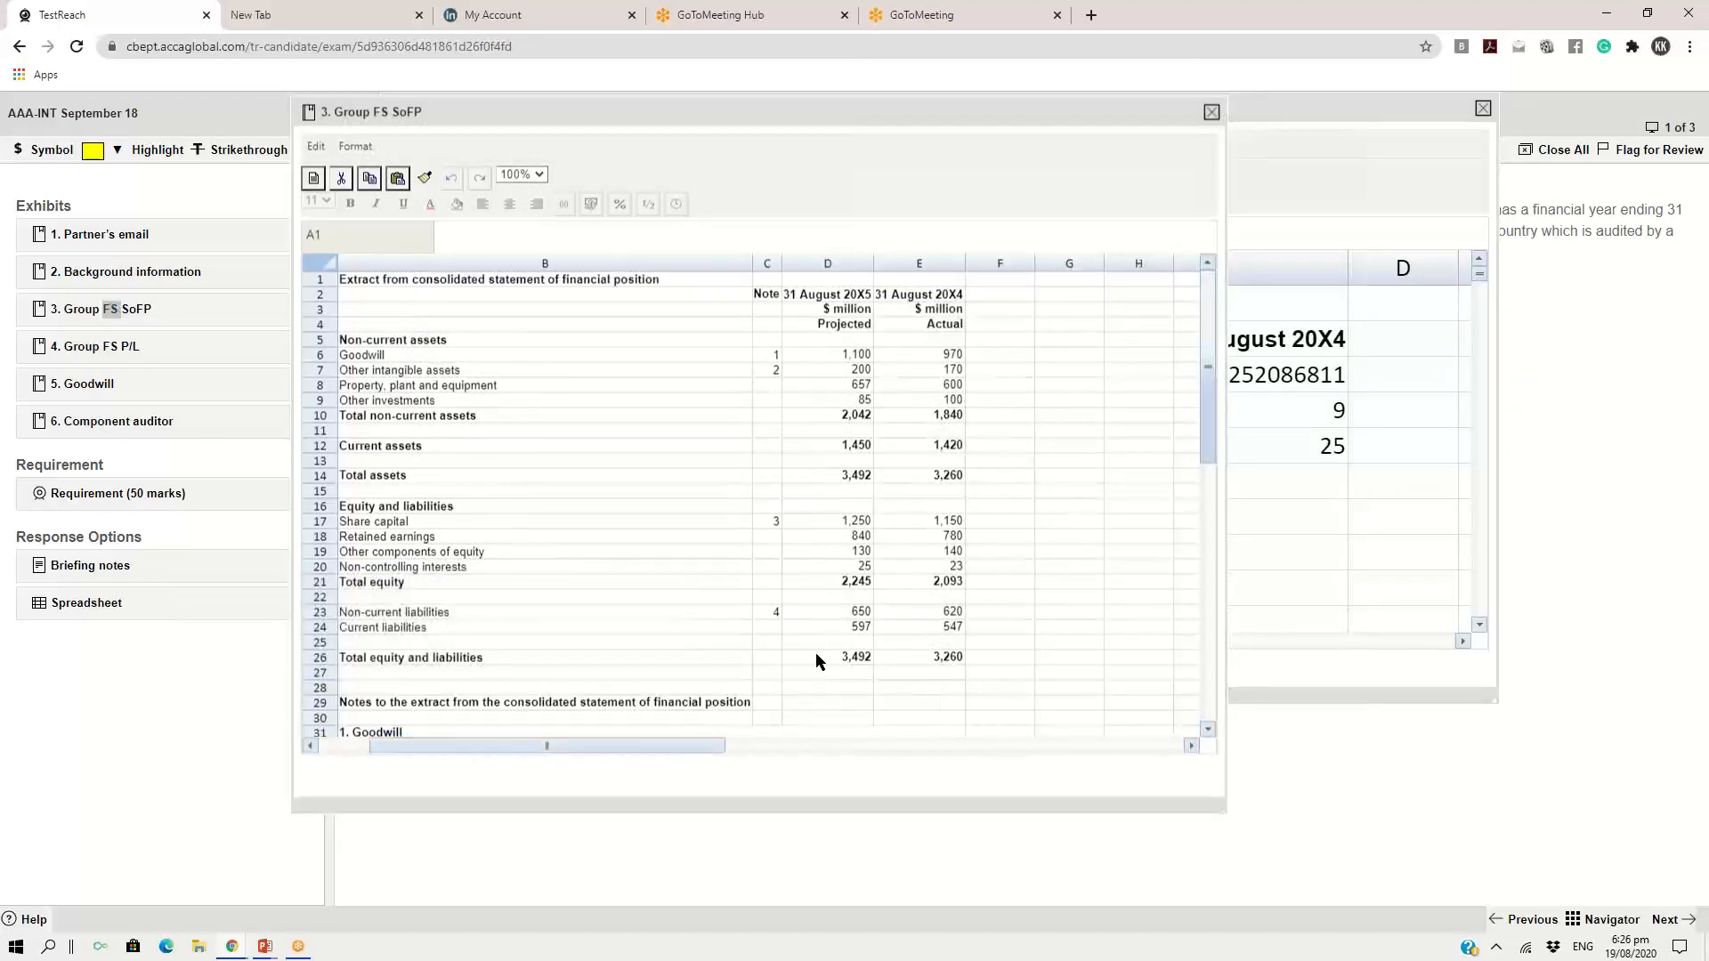
pyautogui.click(538, 174)
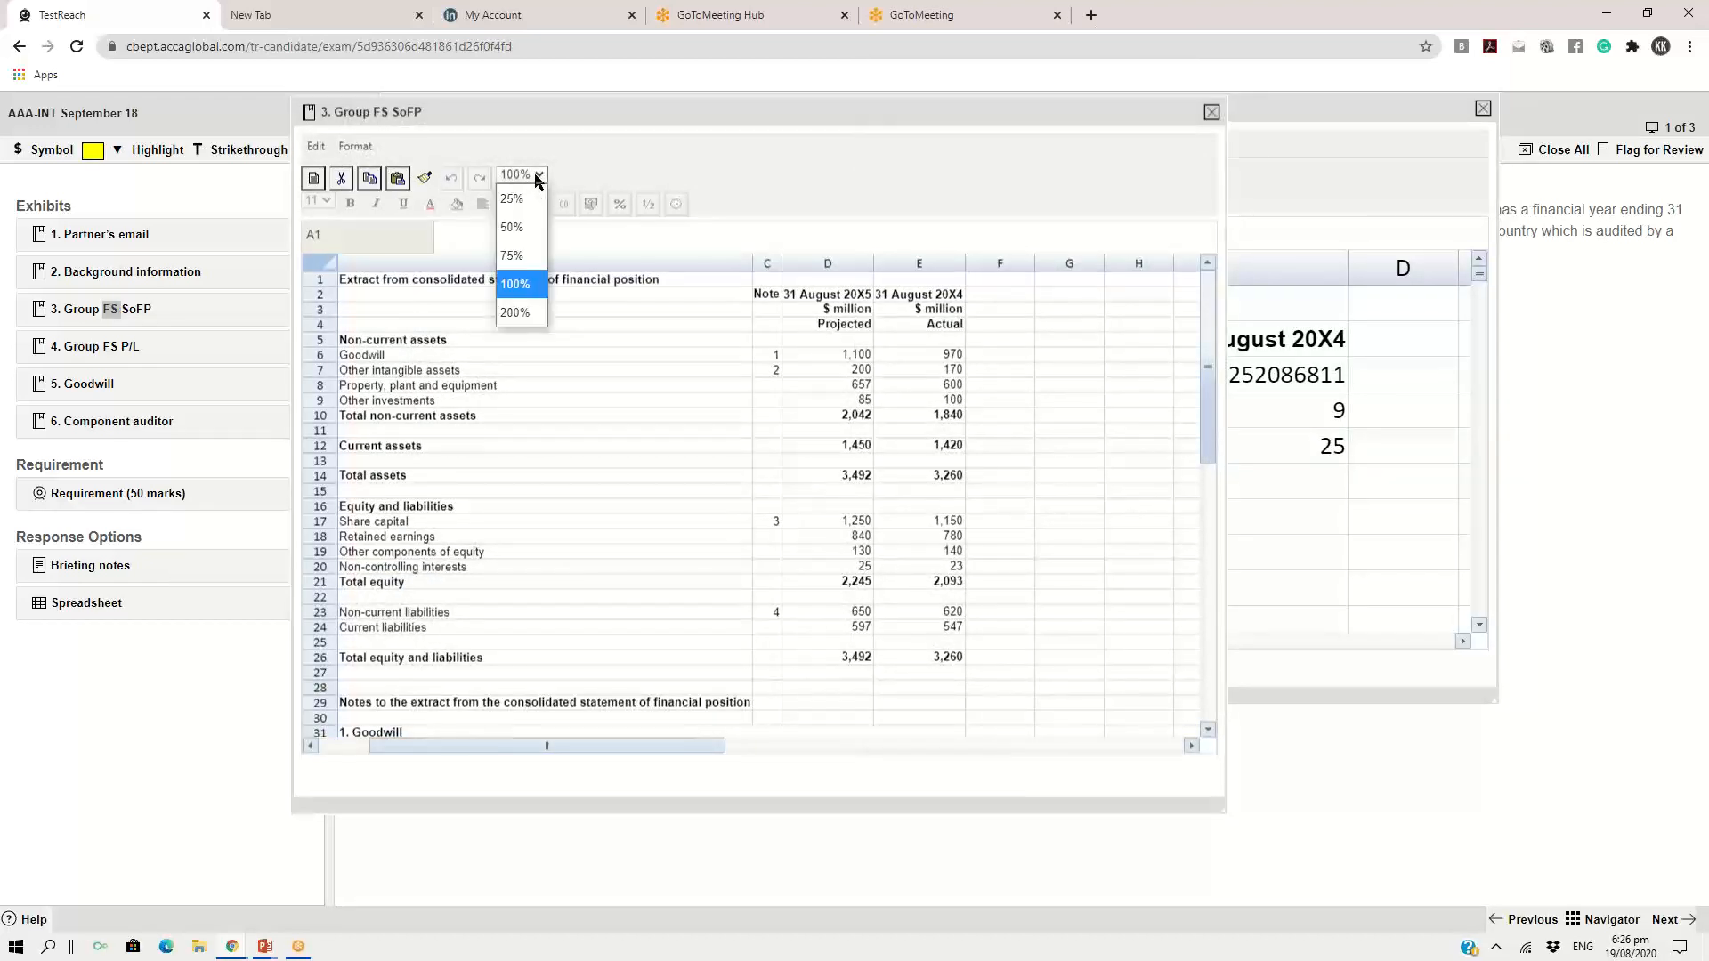
pyautogui.click(515, 312)
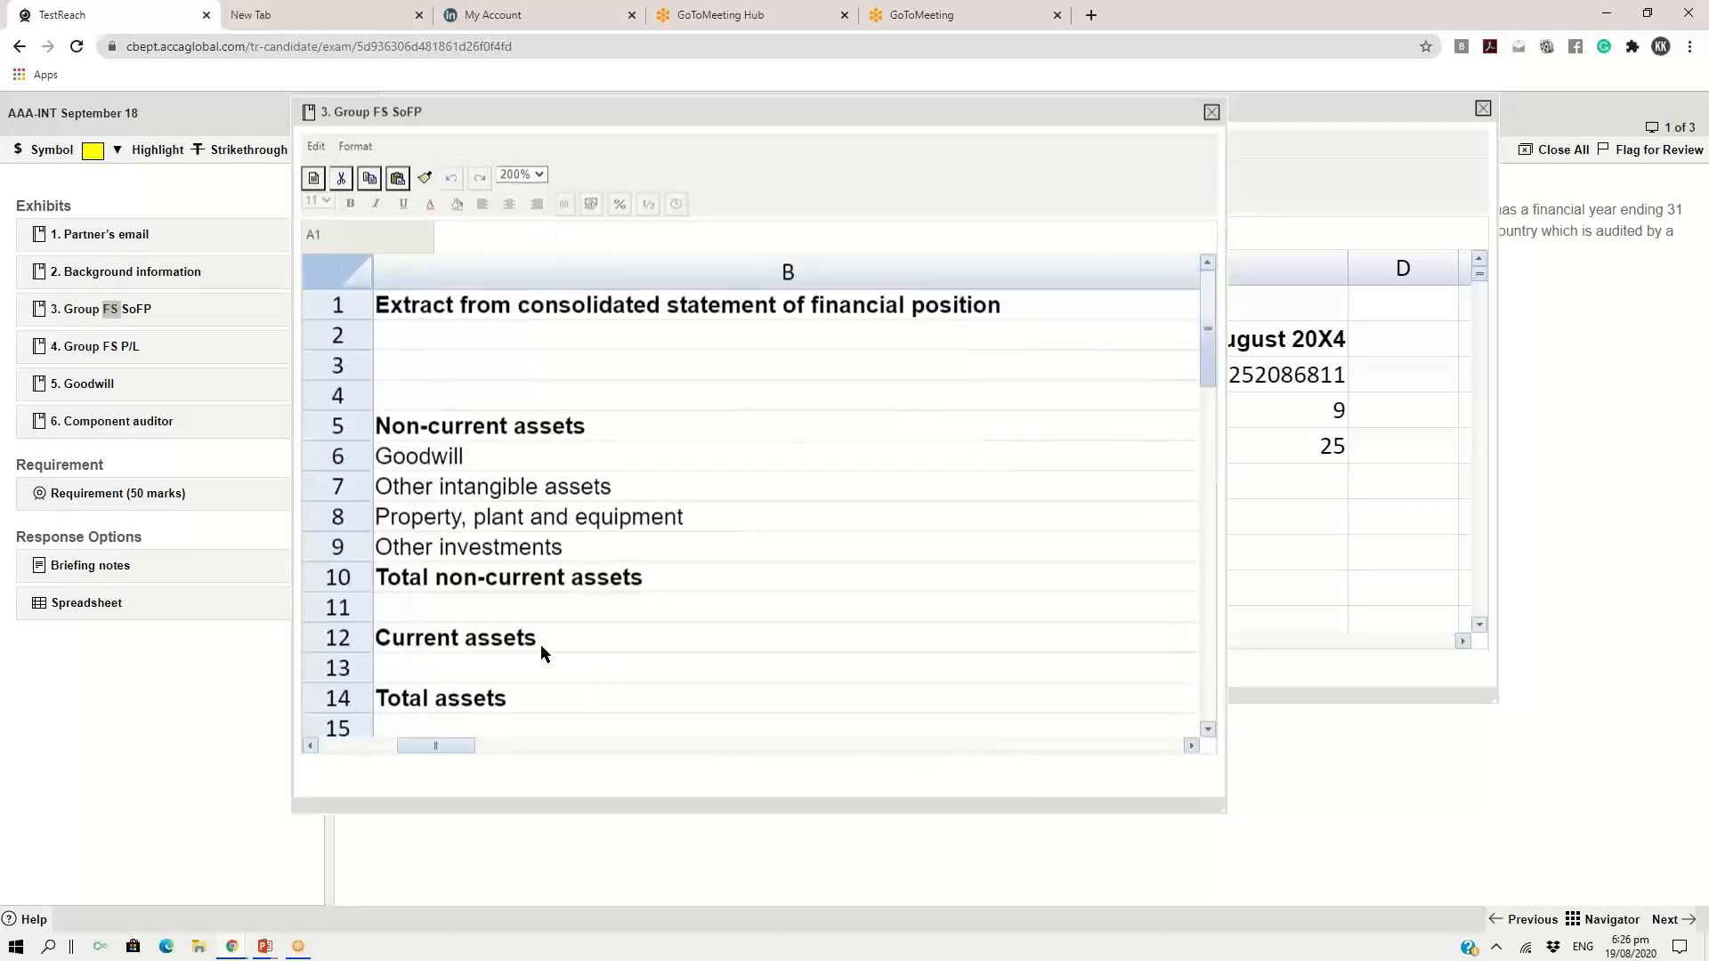
# Locate the current assets and current liabilities rows in the consolidated statement of financial position
pyautogui.scroll(-1, 570, 605)
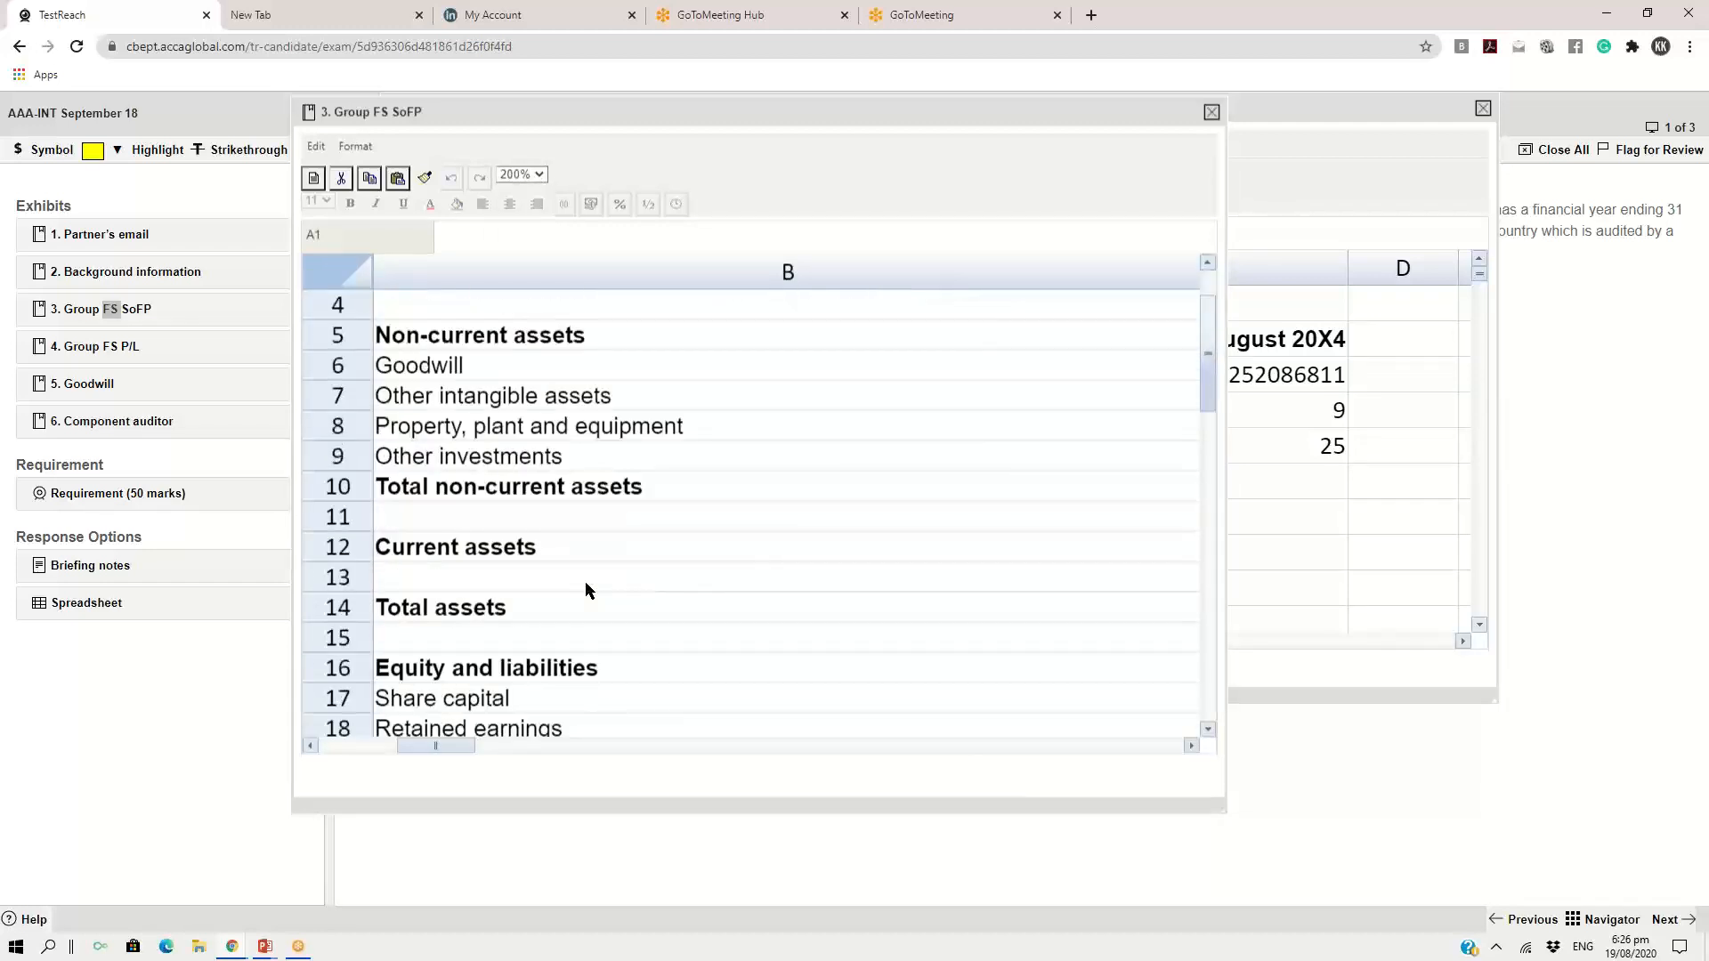
pyautogui.click(485, 559)
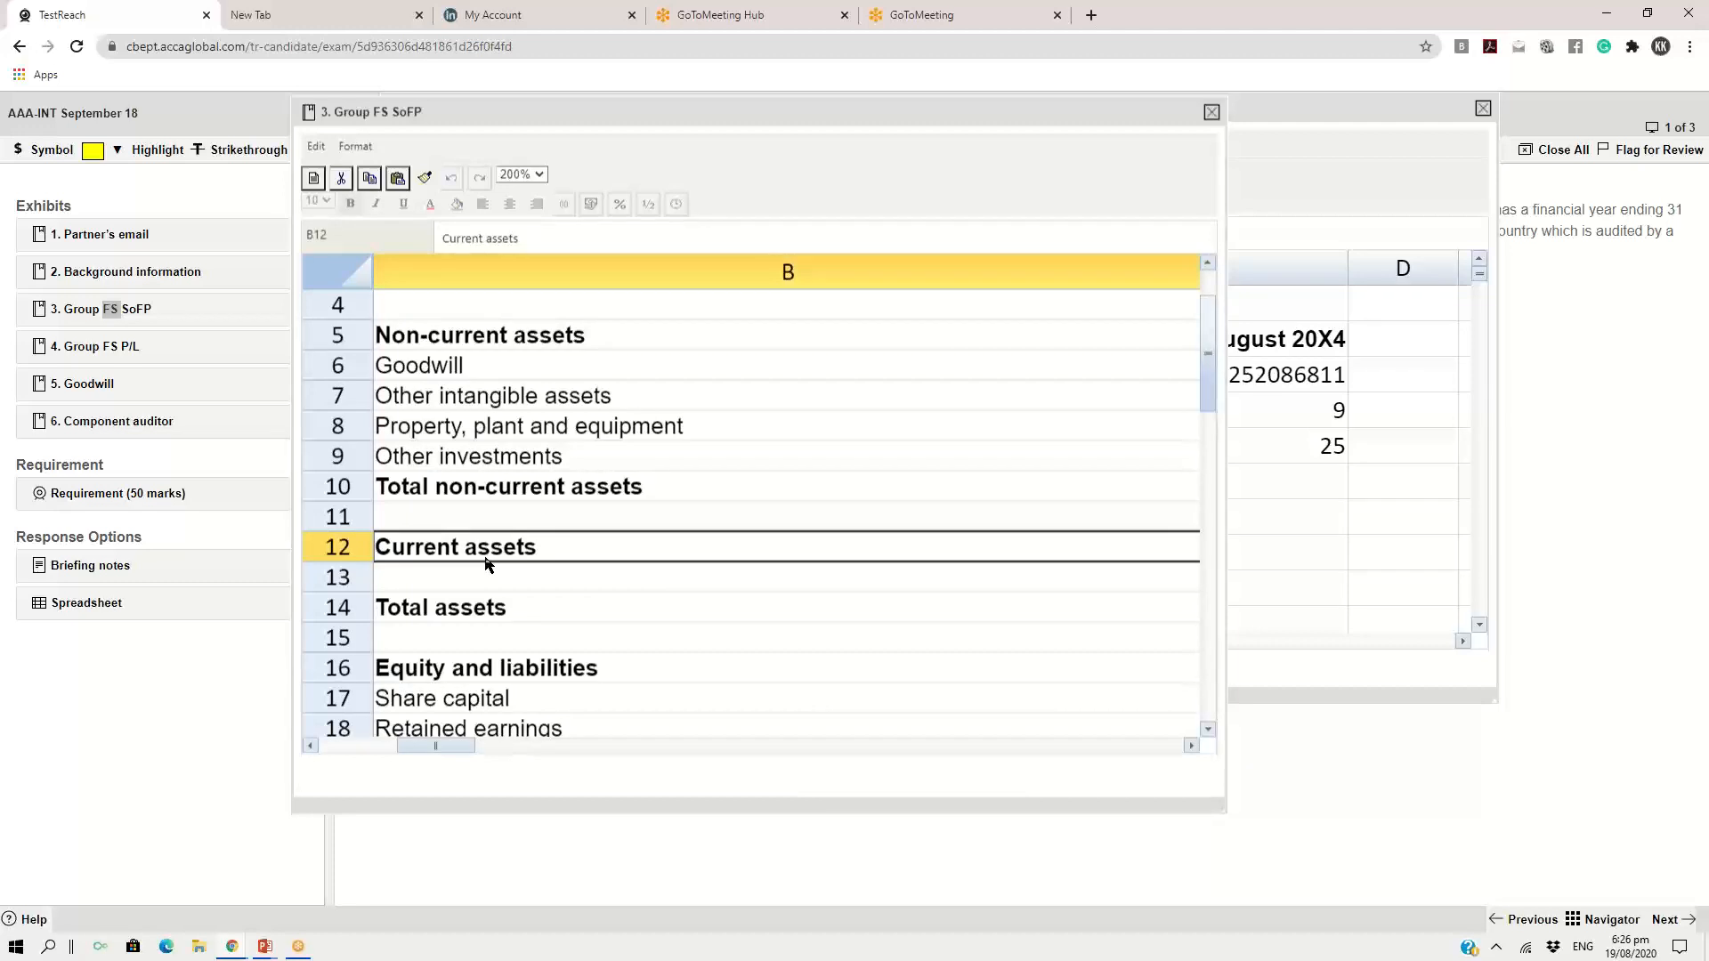
pyautogui.scroll(-4, 712, 553)
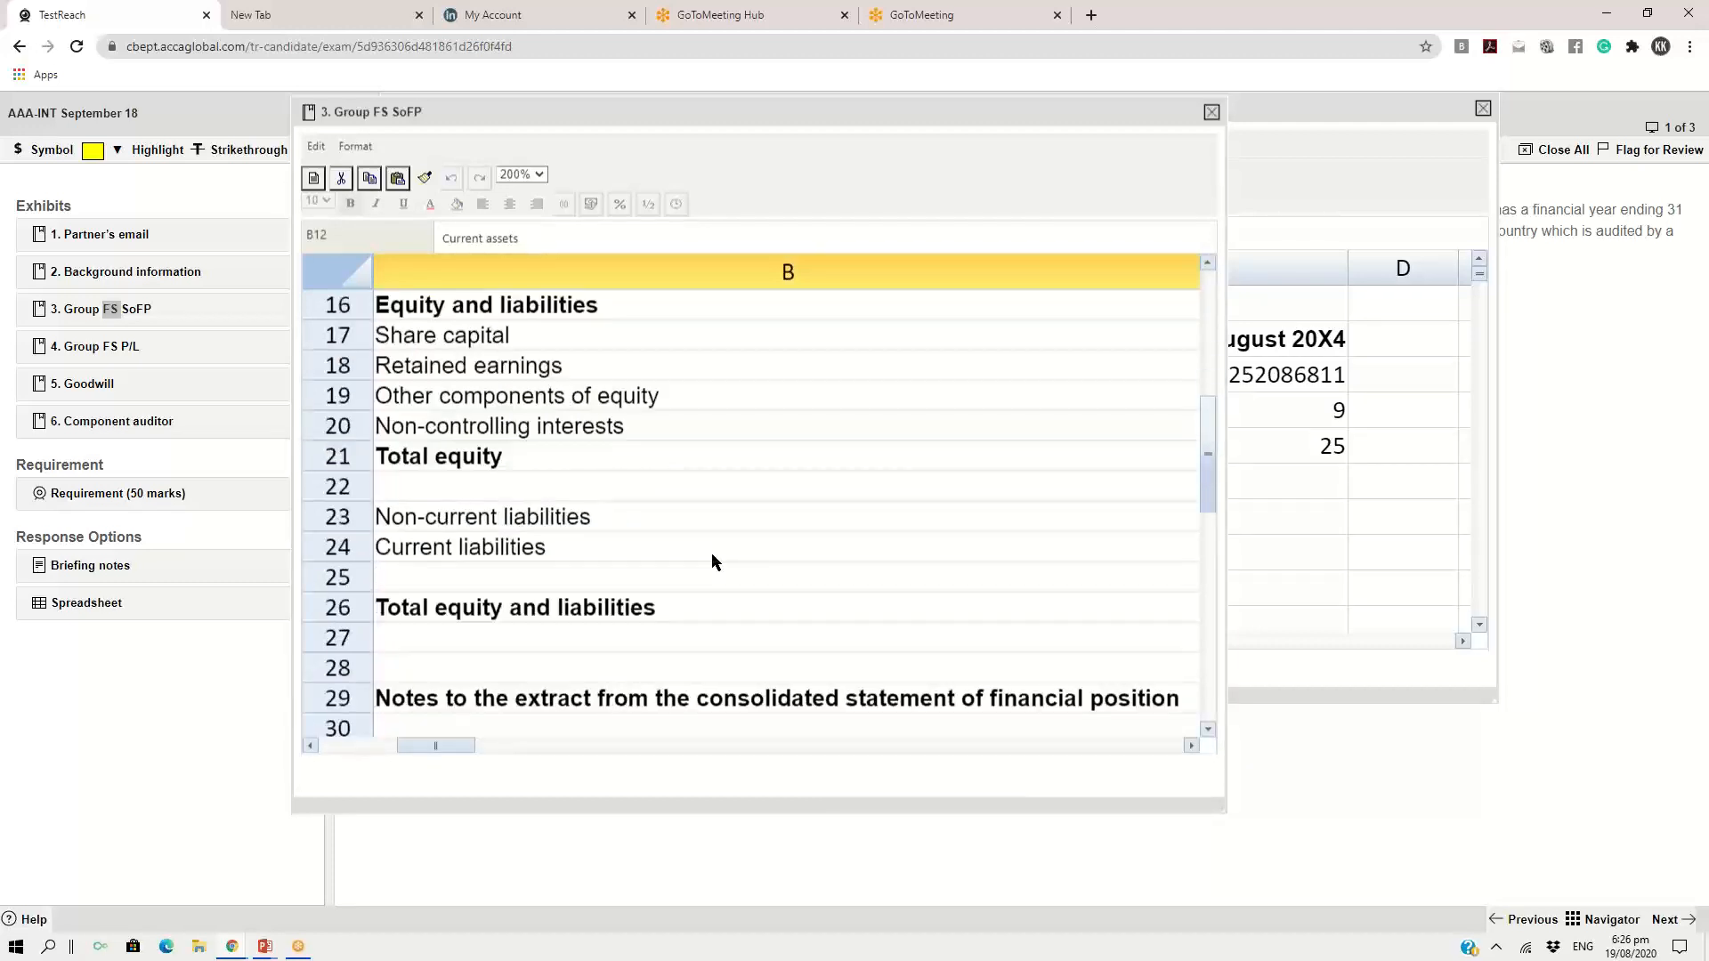
pyautogui.scroll(-1, 713, 562)
pyautogui.click(487, 466)
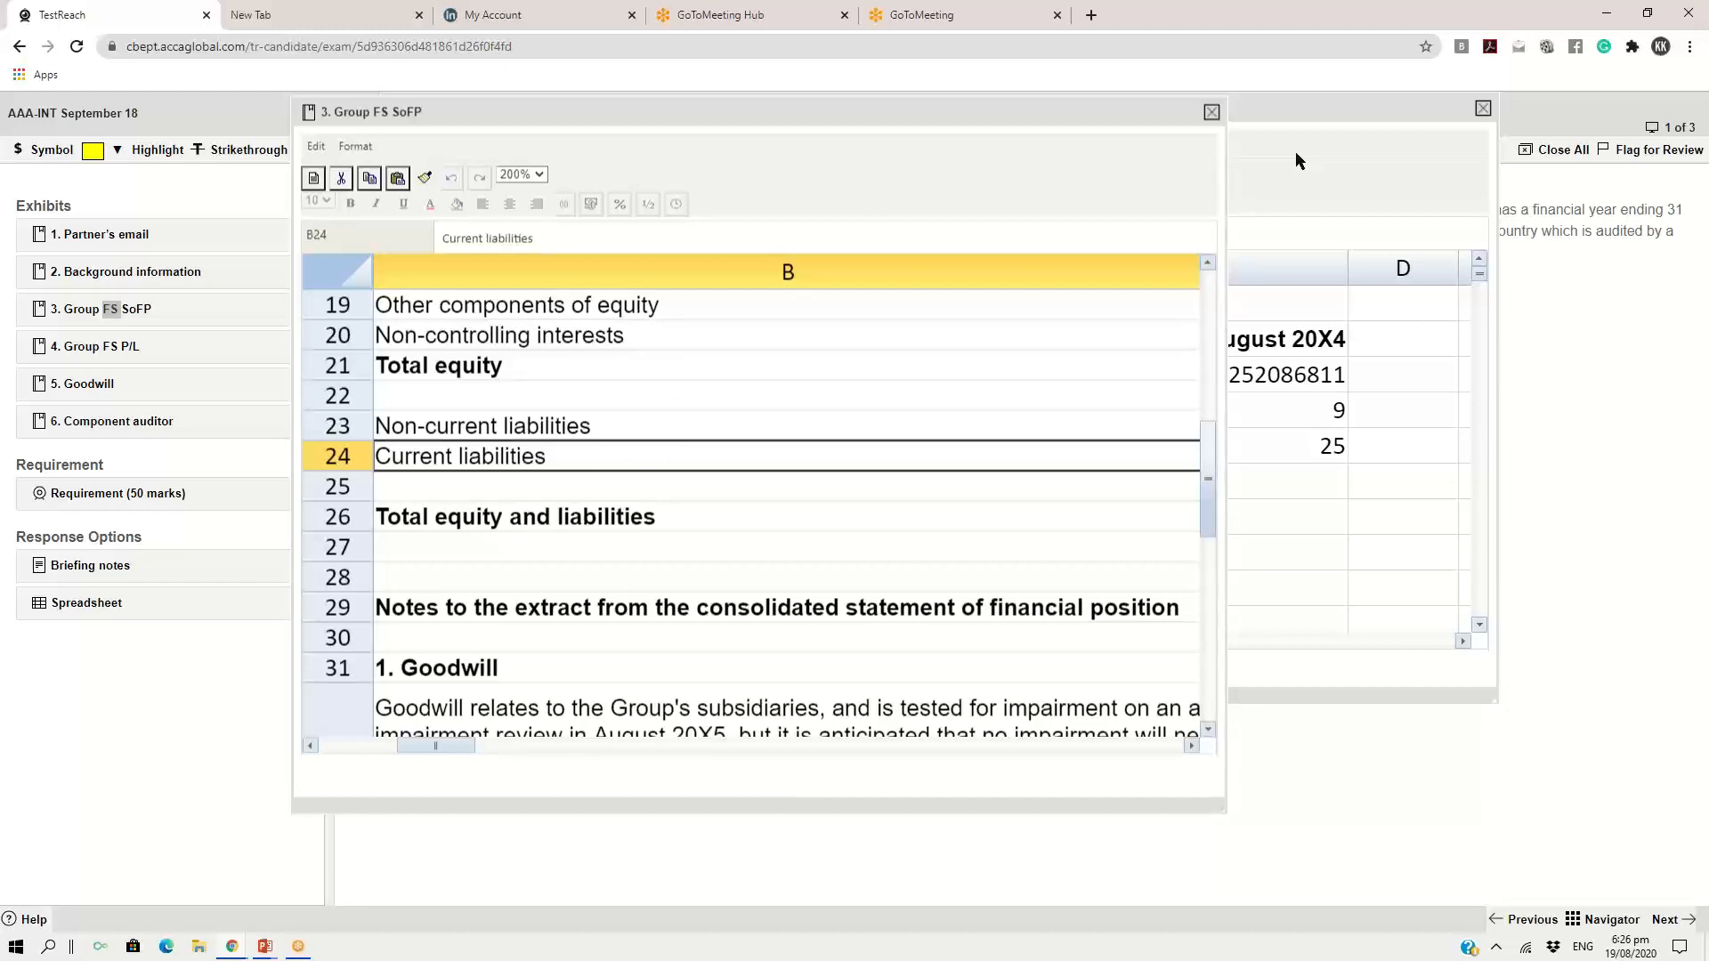
# Add the row labels "current ratio" in A6 and "gearing ratio" in A7 of the spreadsheet response
pyautogui.click(1254, 130)
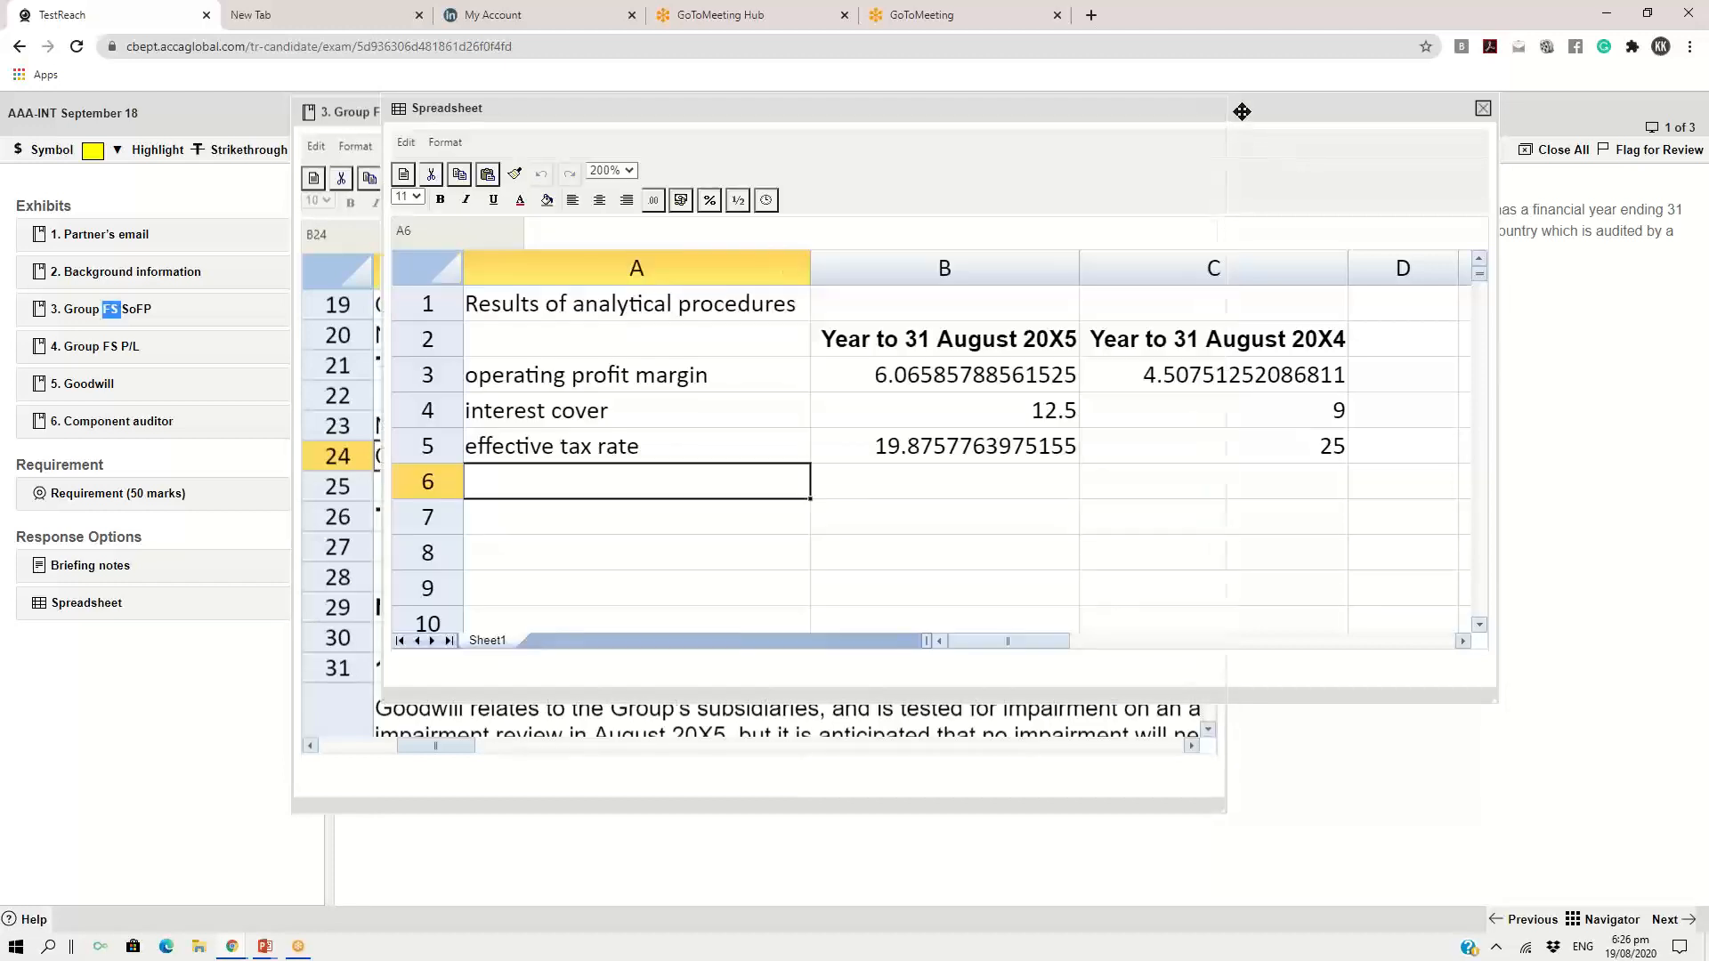
pyautogui.click(516, 522)
pyautogui.click(519, 488)
pyautogui.write('c')
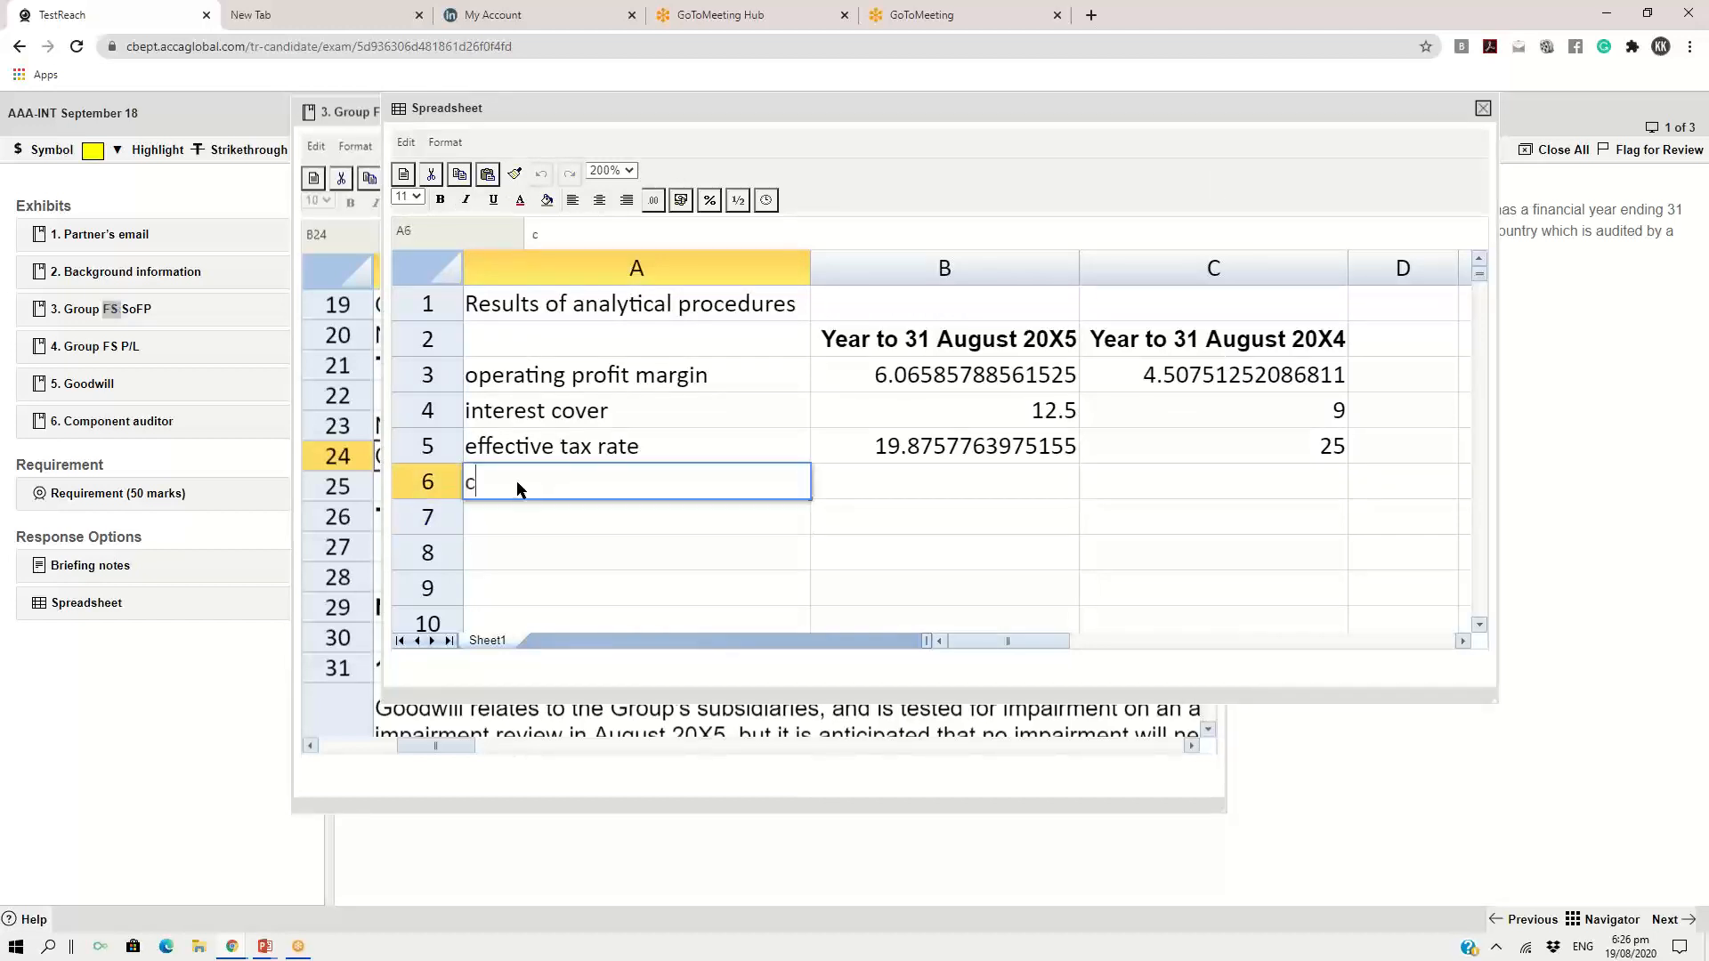
pyautogui.write('urrent ratip')
pyautogui.press('BackSpace')
pyautogui.write('p')
pyautogui.press('BackSpace')
pyautogui.write('o')
pyautogui.click(505, 519)
pyautogui.write('ge')
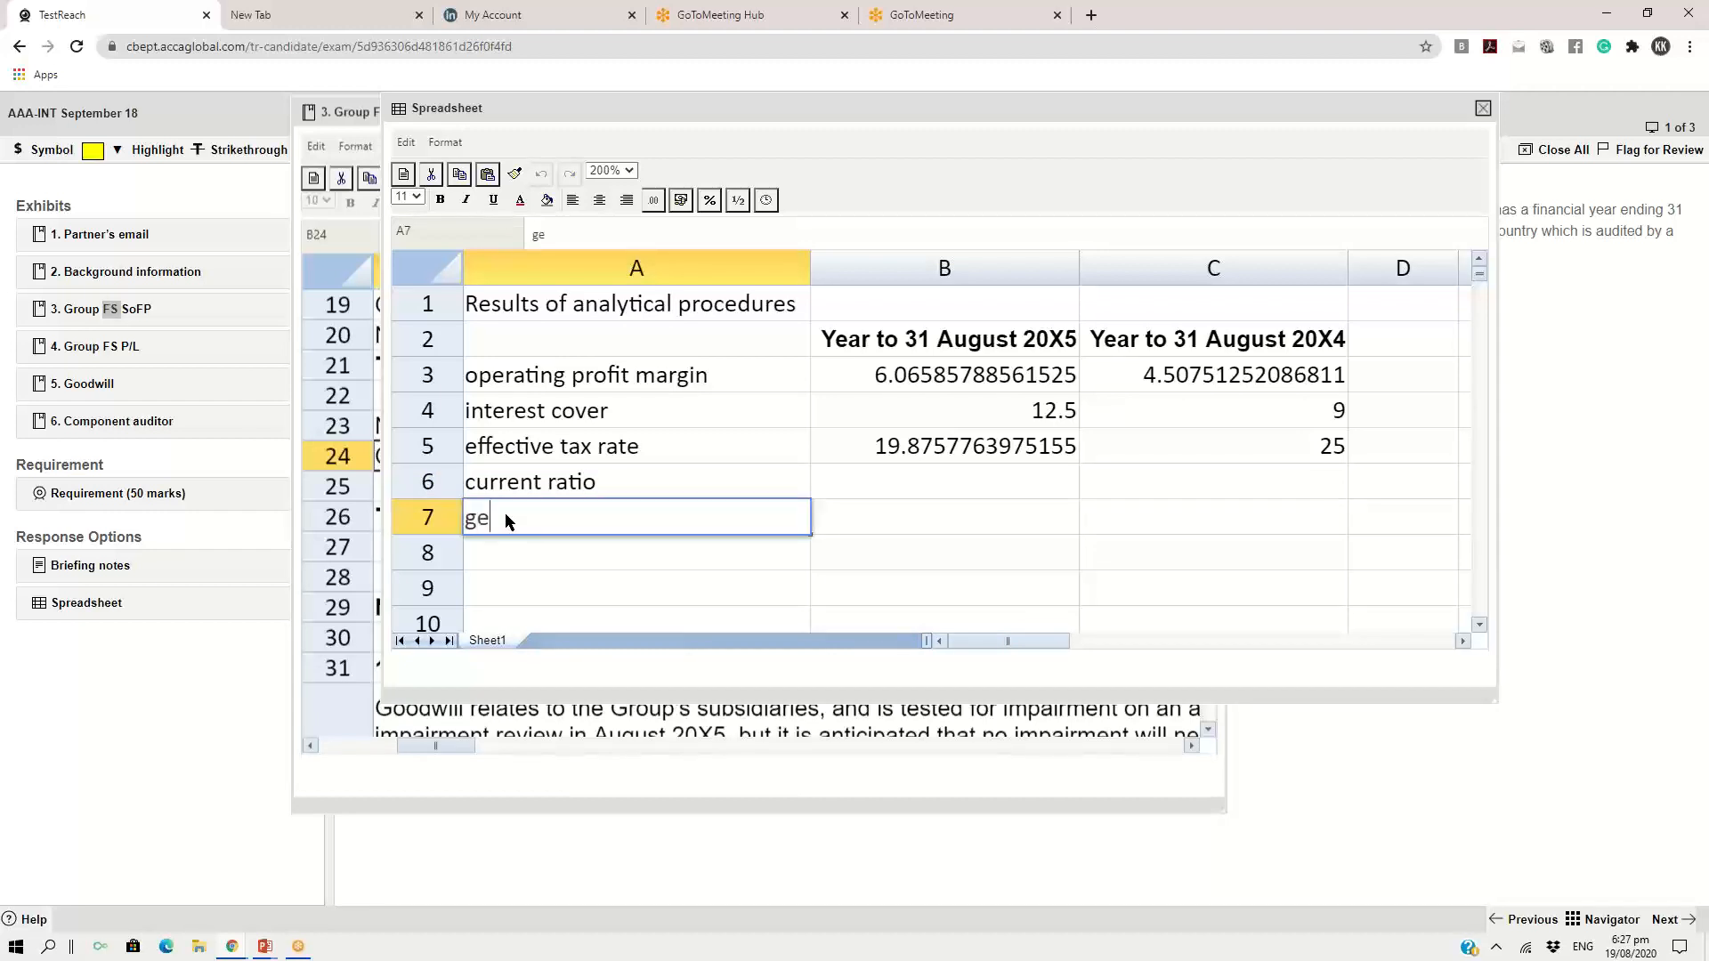
pyautogui.write('aring ratio')
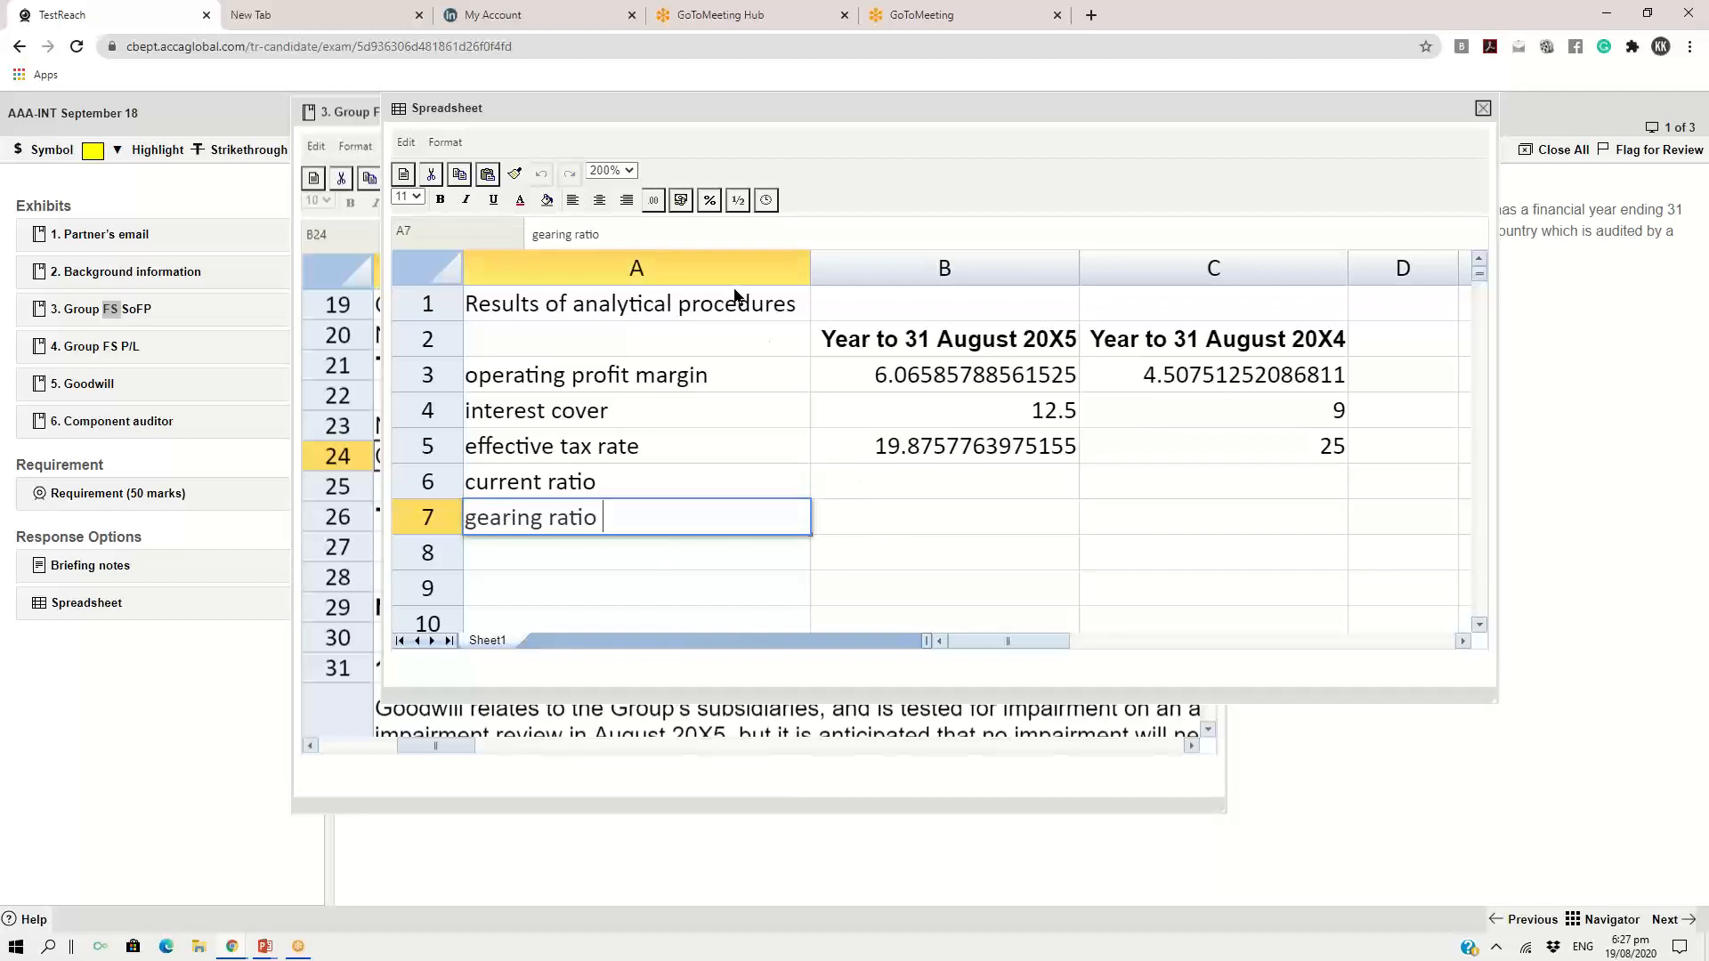
# Reposition and enlarge the spreadsheet response window to view the results table with rows down to 11
pyautogui.moveTo(843, 108); pyautogui.dragTo(620, 116)
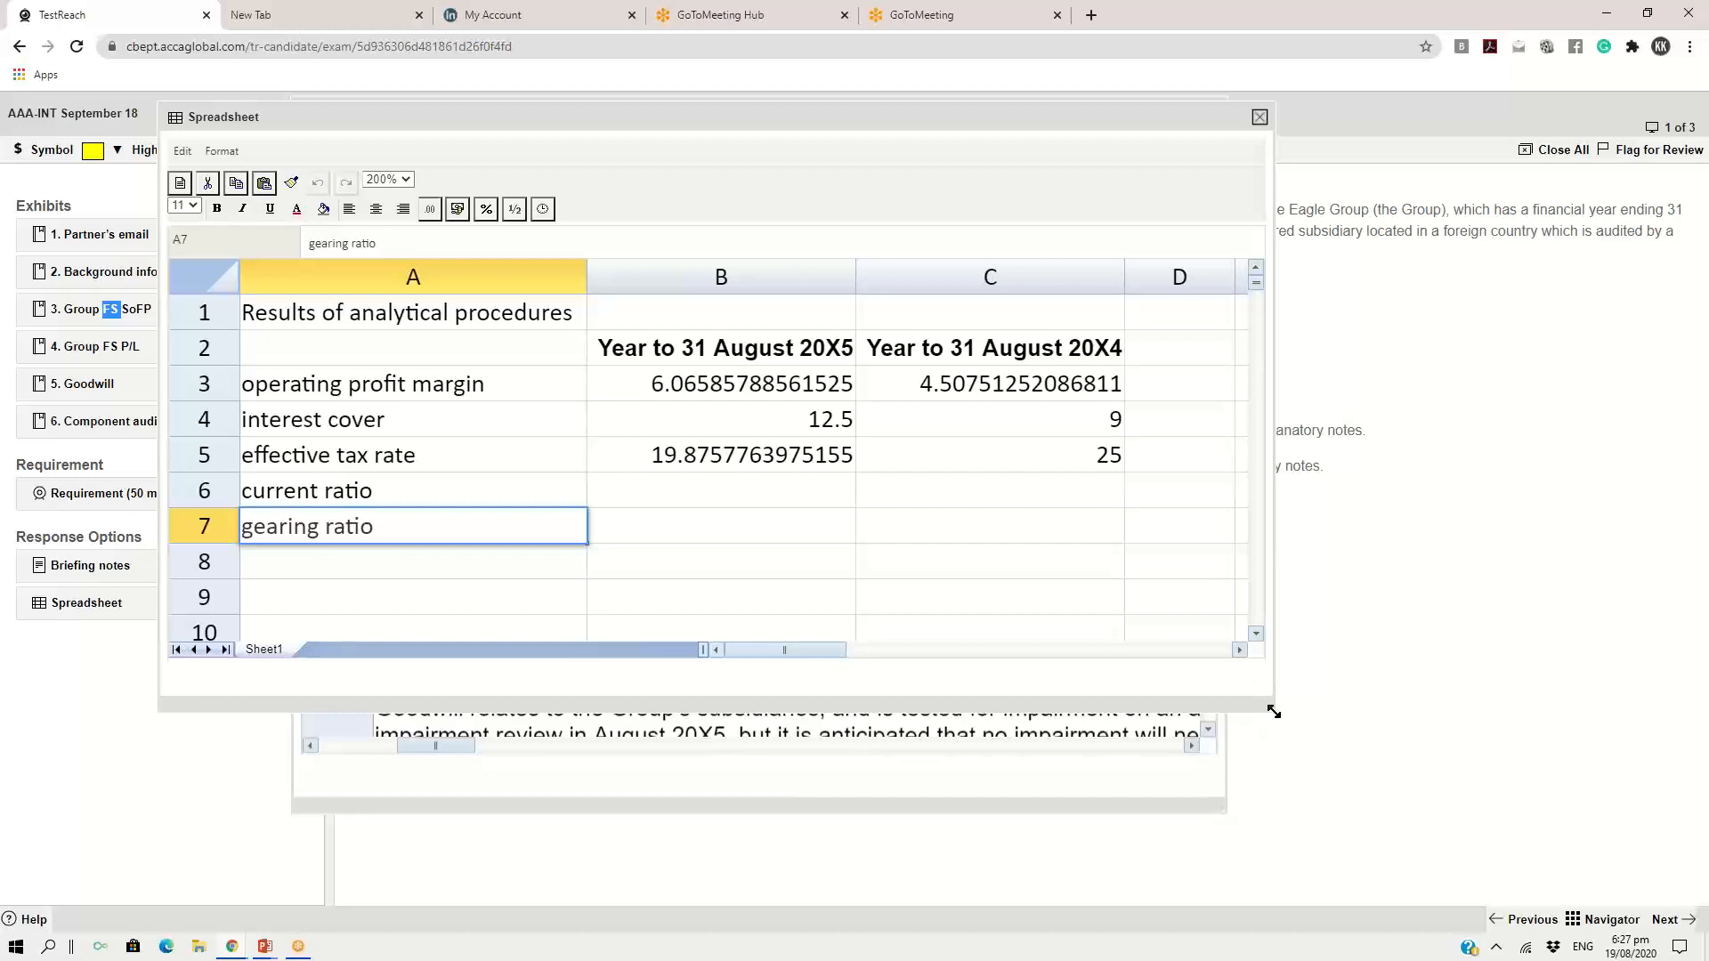
pyautogui.moveTo(1274, 712); pyautogui.dragTo(1359, 761)
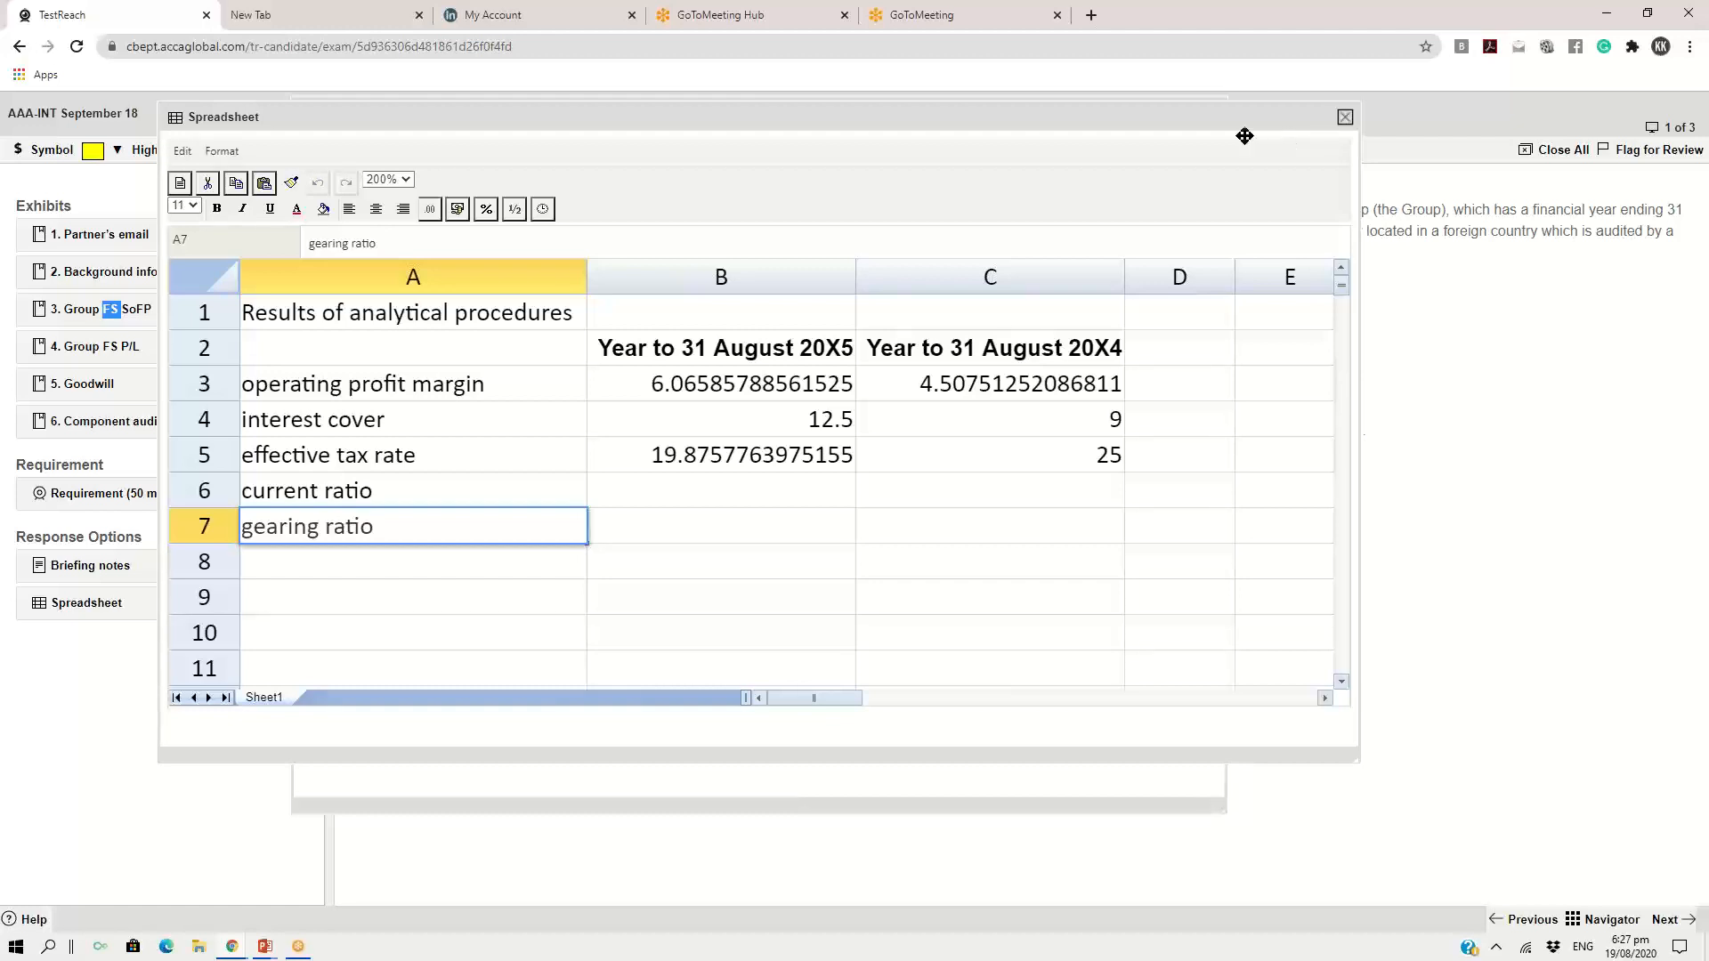
pyautogui.moveTo(1217, 126); pyautogui.dragTo(1128, 123)
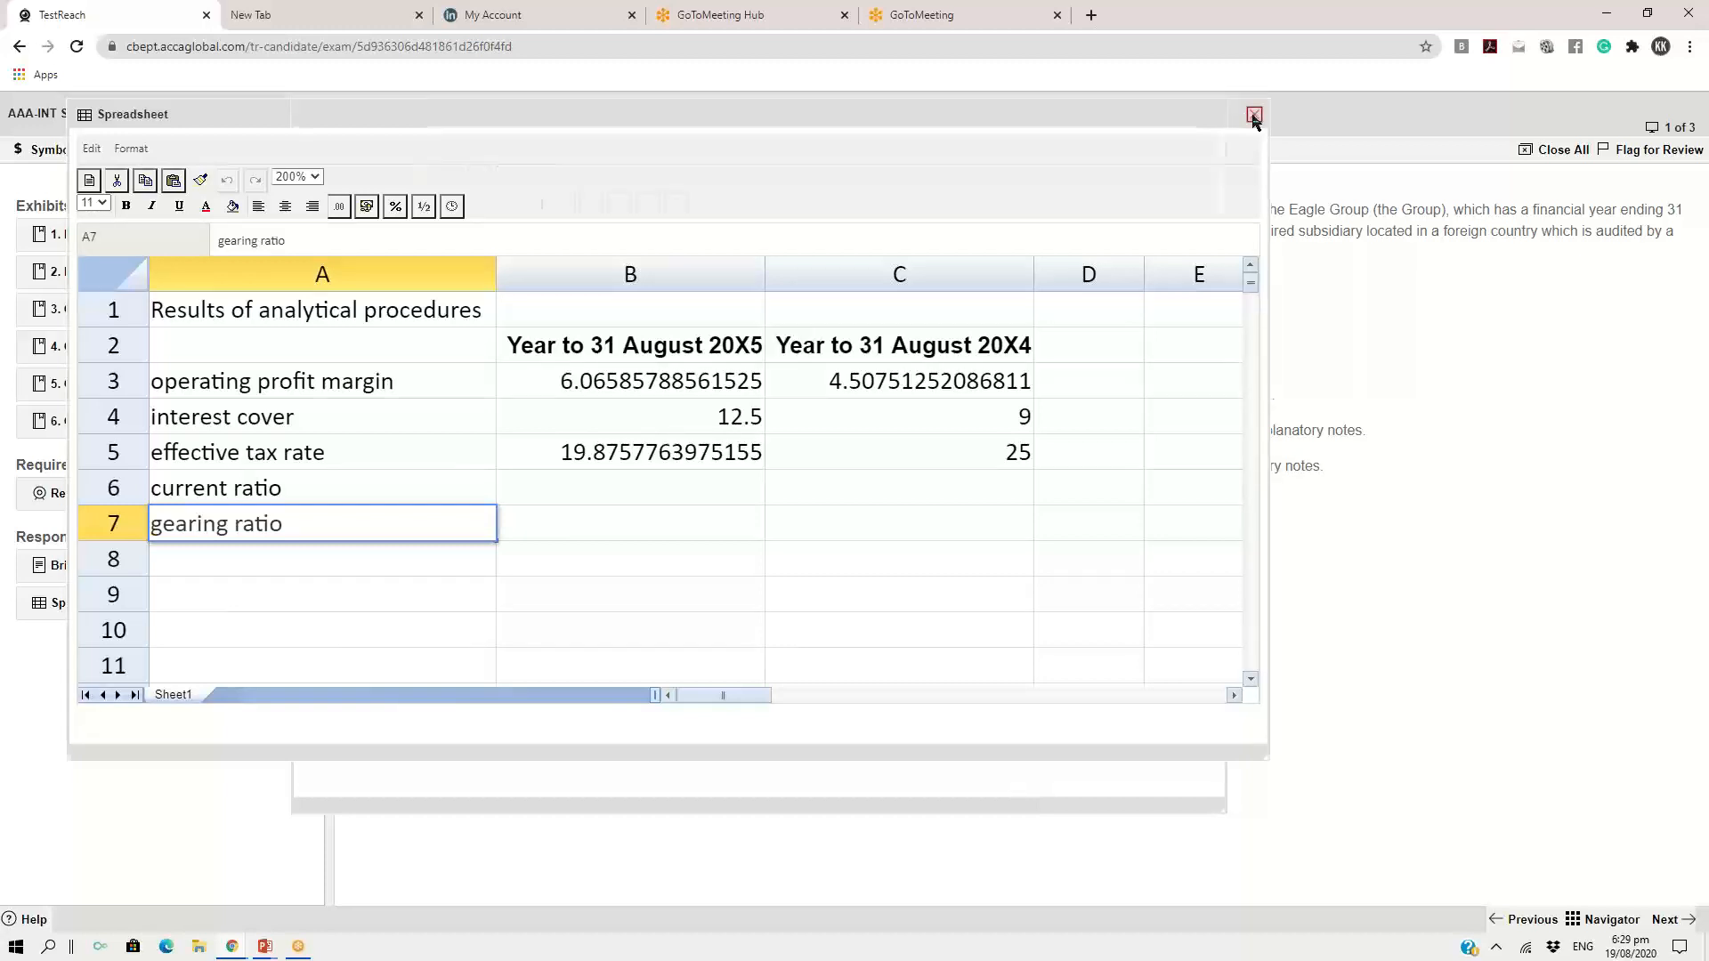
# Close the spreadsheet response and the Group FS SoFP exhibit
pyautogui.click(1254, 115)
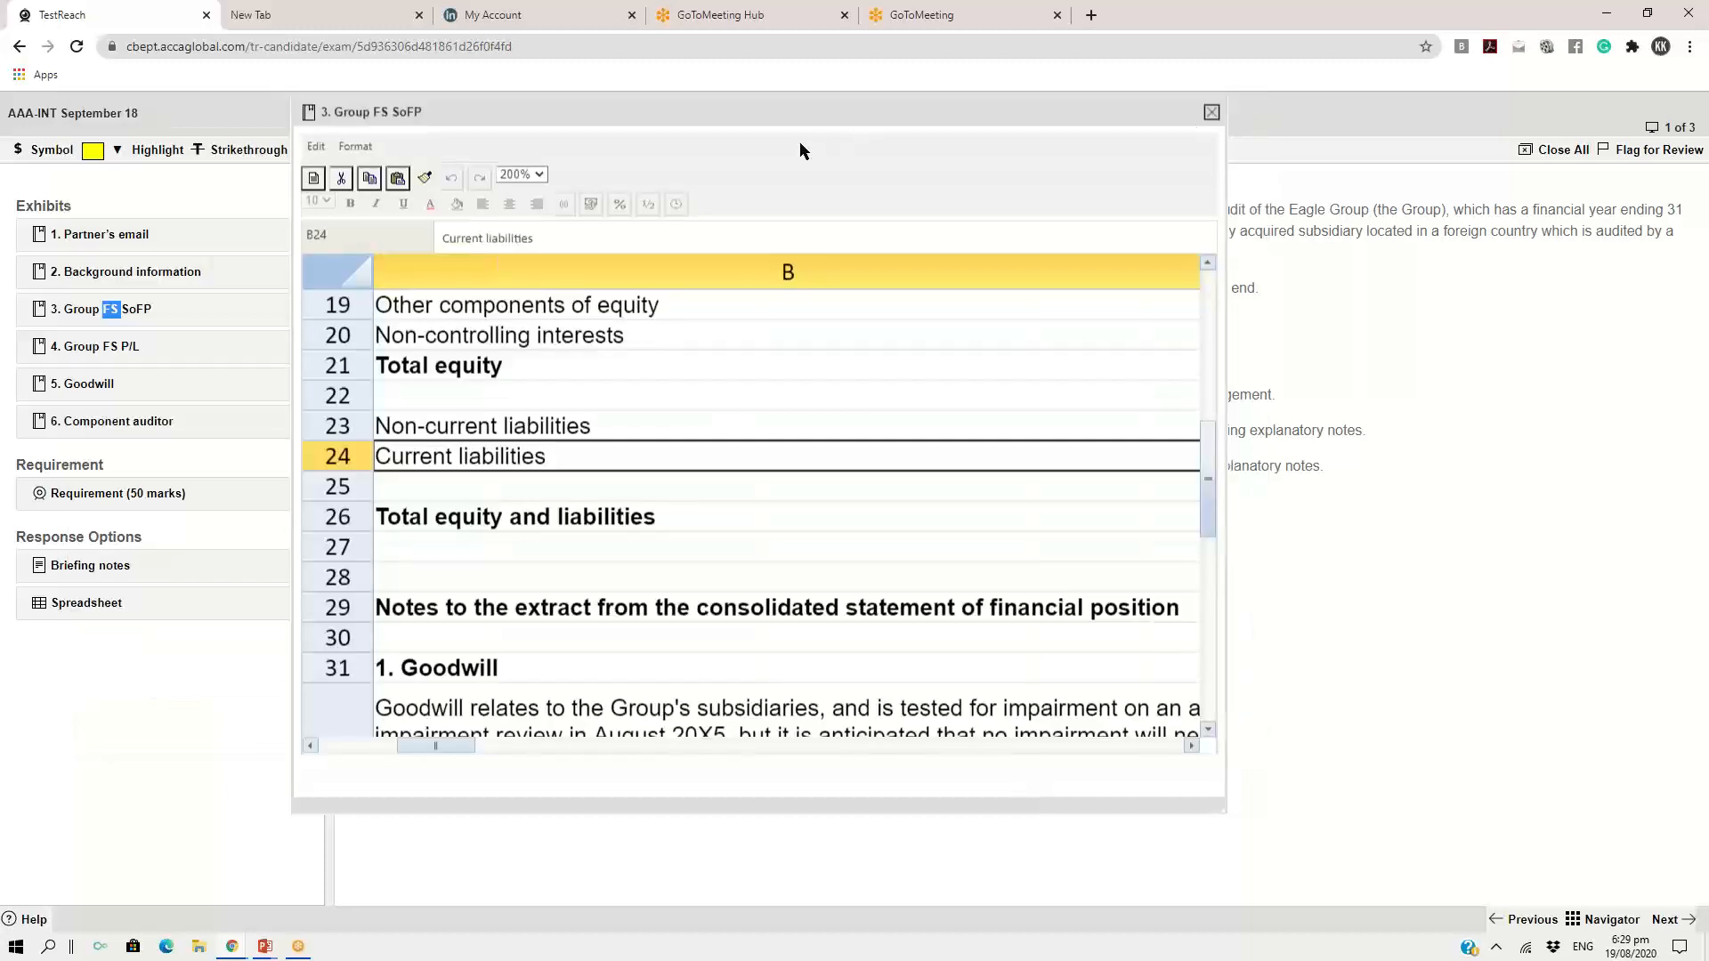
pyautogui.click(1213, 115)
pyautogui.click(94, 568)
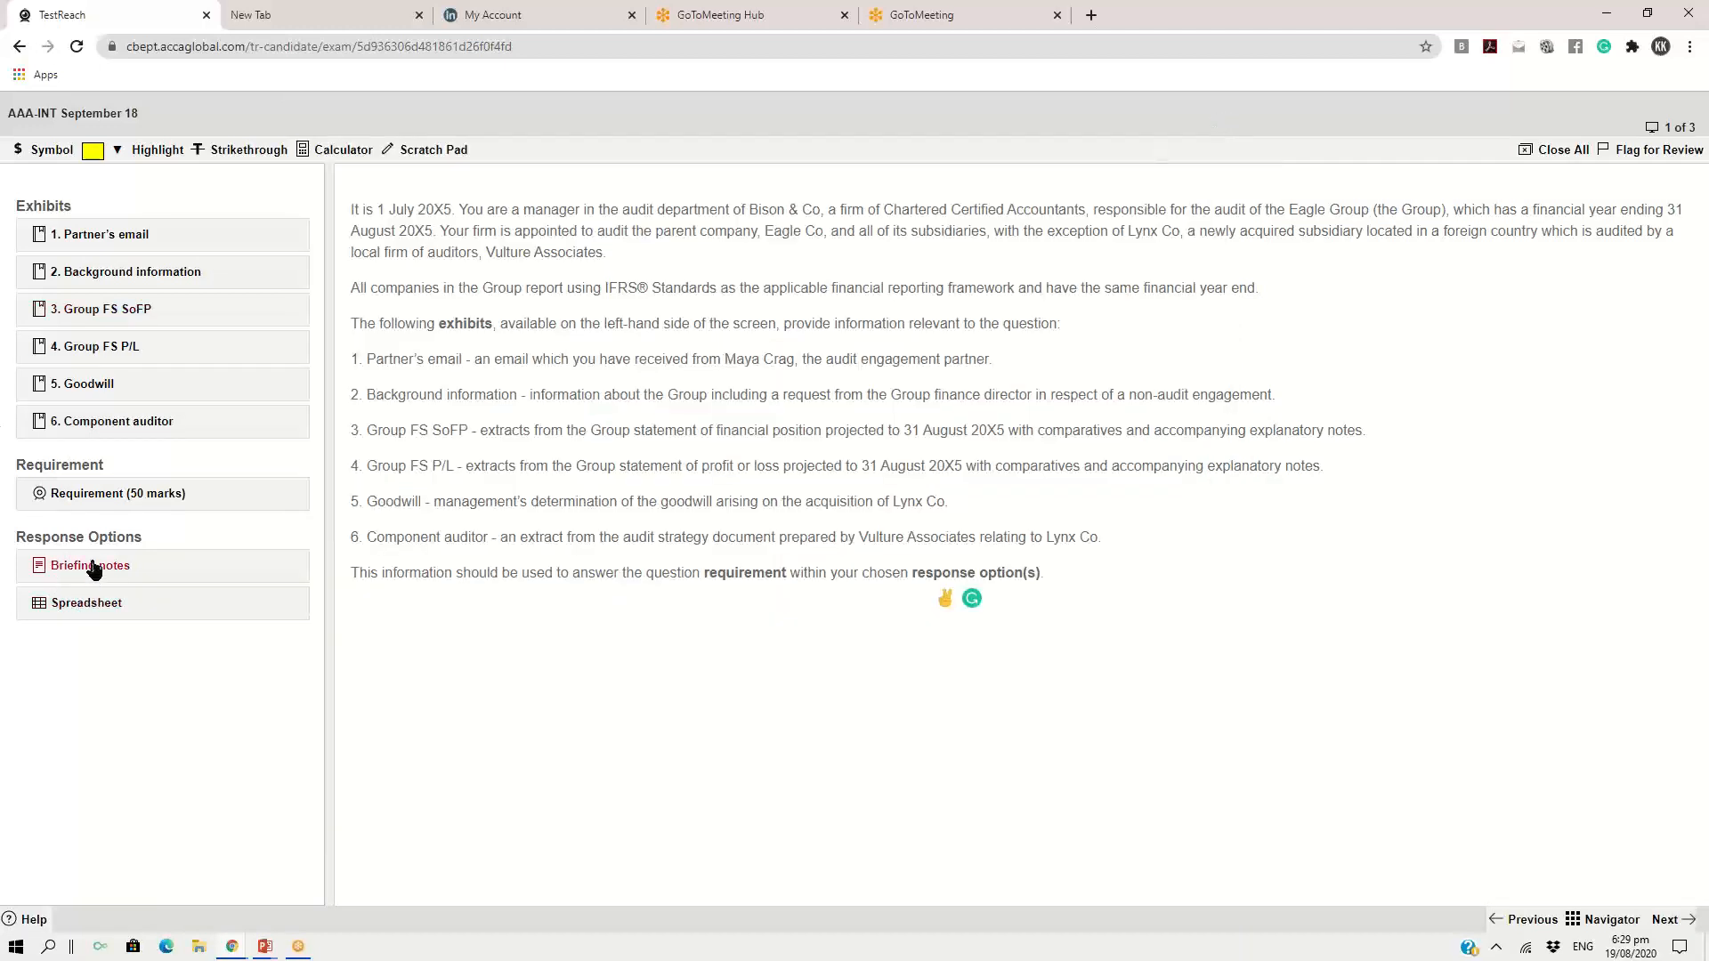
pyautogui.click(997, 114)
# Enlarge the exam page, open the Briefing notes response and place its window so the exhibits list is partly uncovered
pyautogui.hotkey('ctrl', '+')
pyautogui.hotkey('ctrl', '+')
pyautogui.hotkey('ctrl', '+')
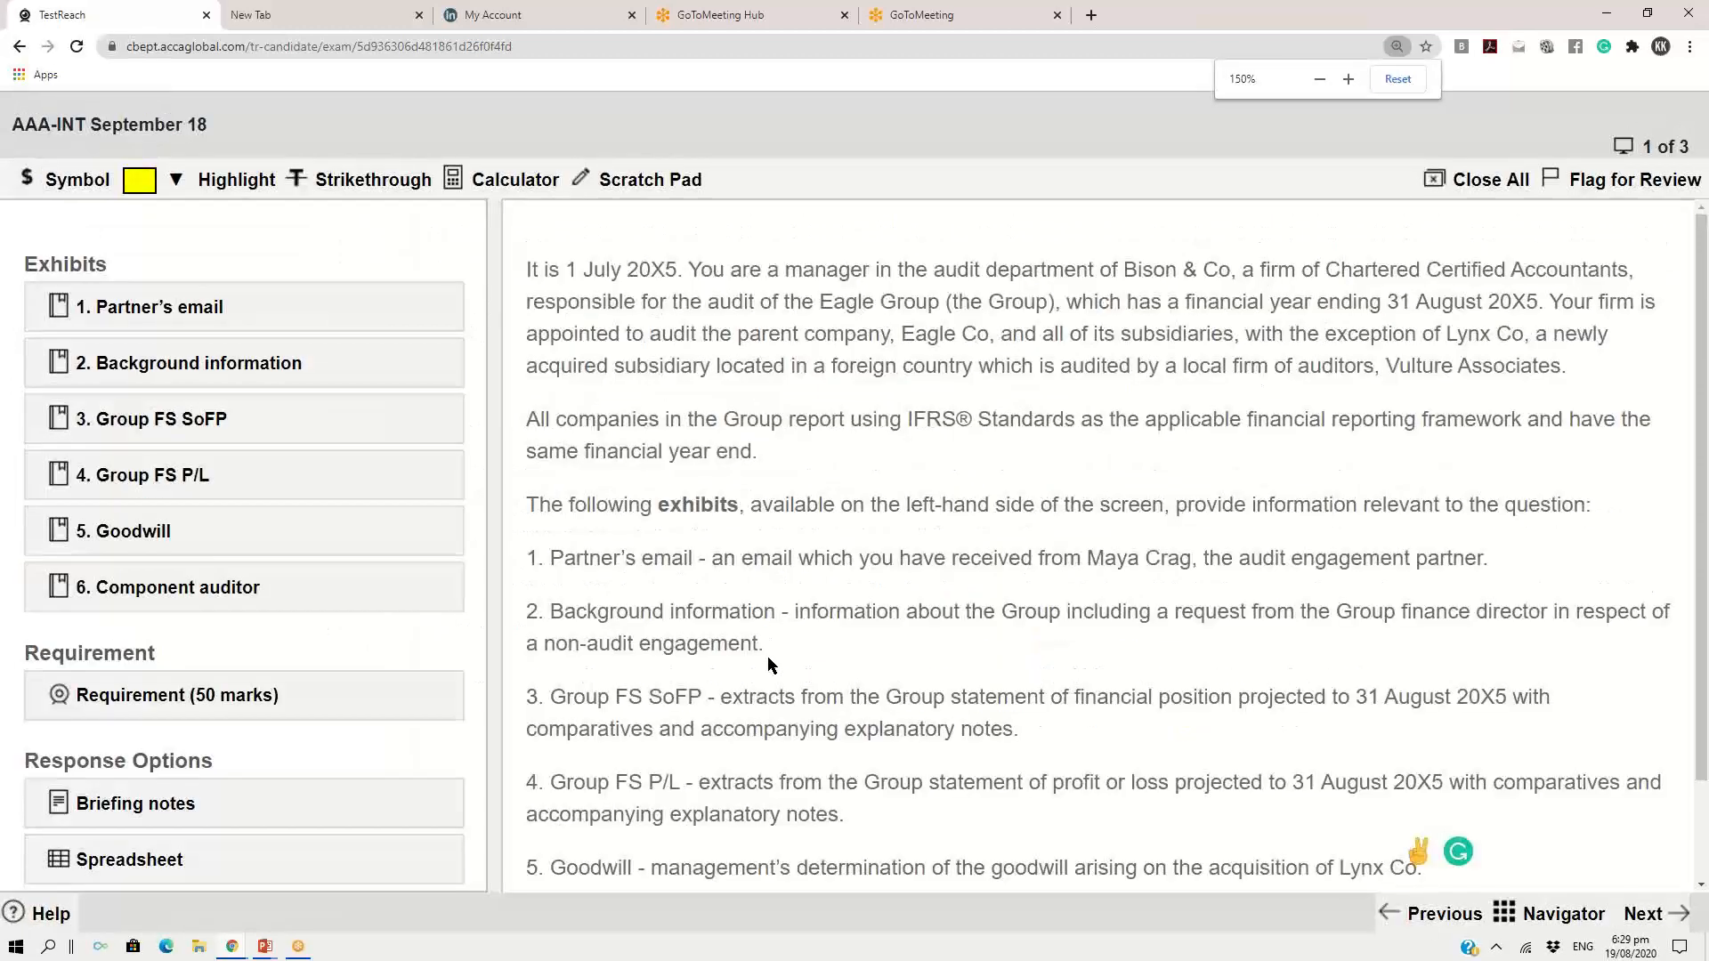
pyautogui.hotkey('ctrl', '-')
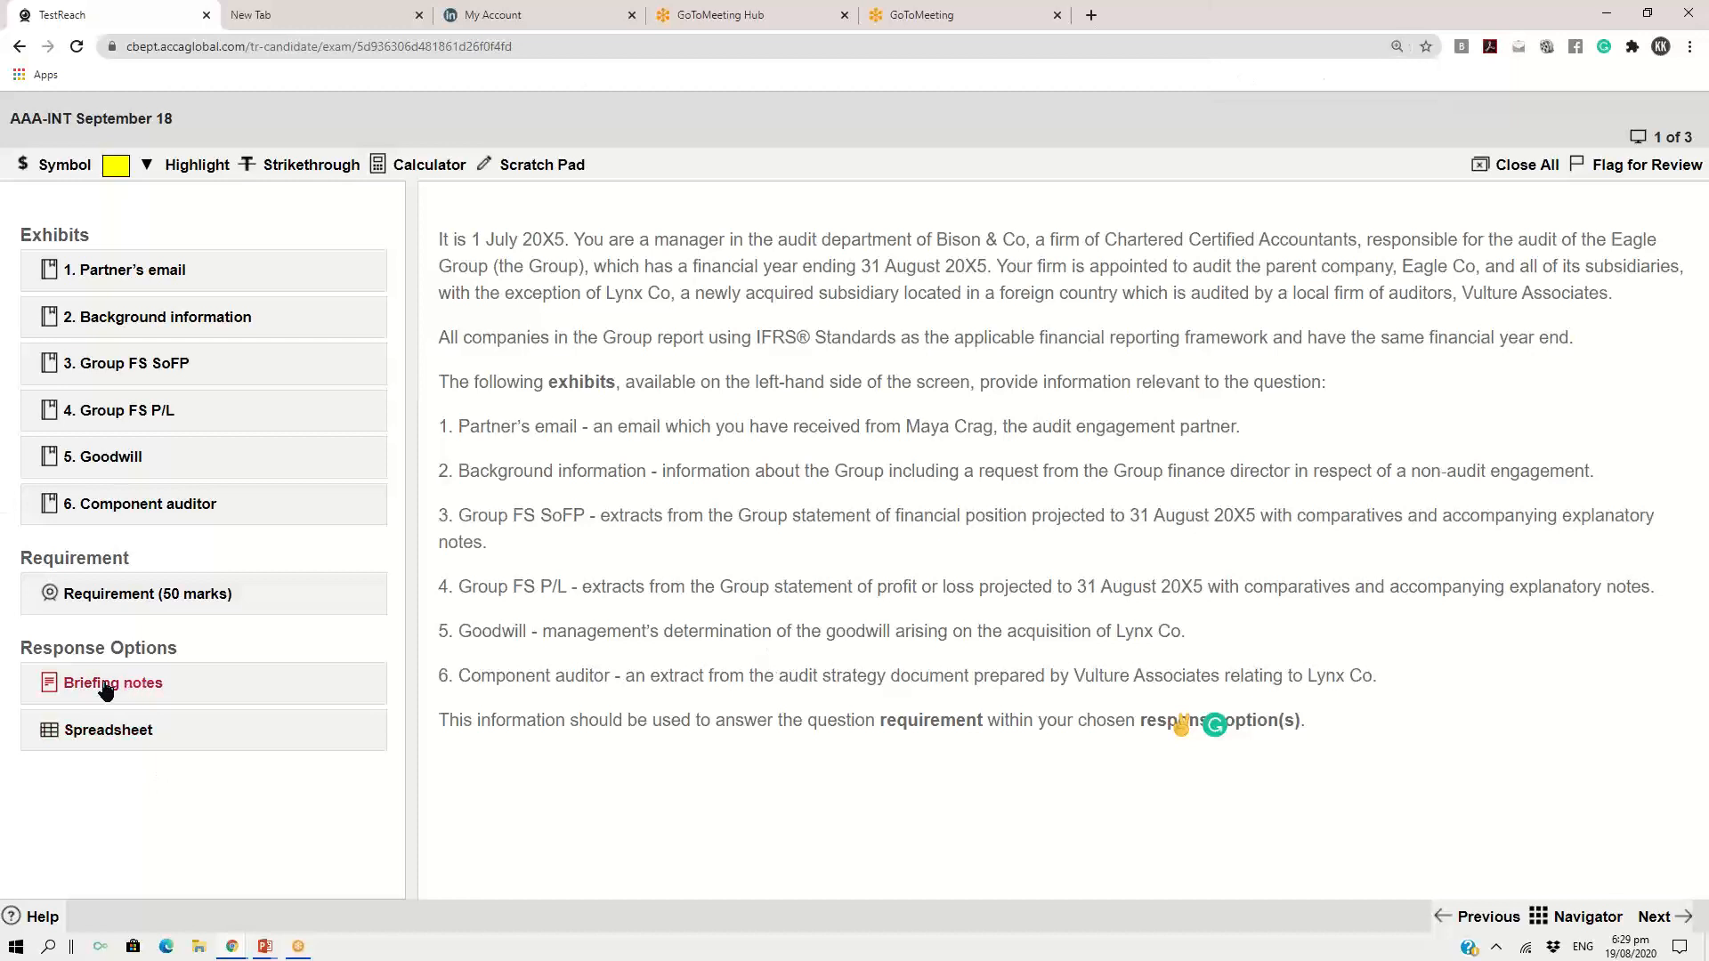
pyautogui.click(62, 690)
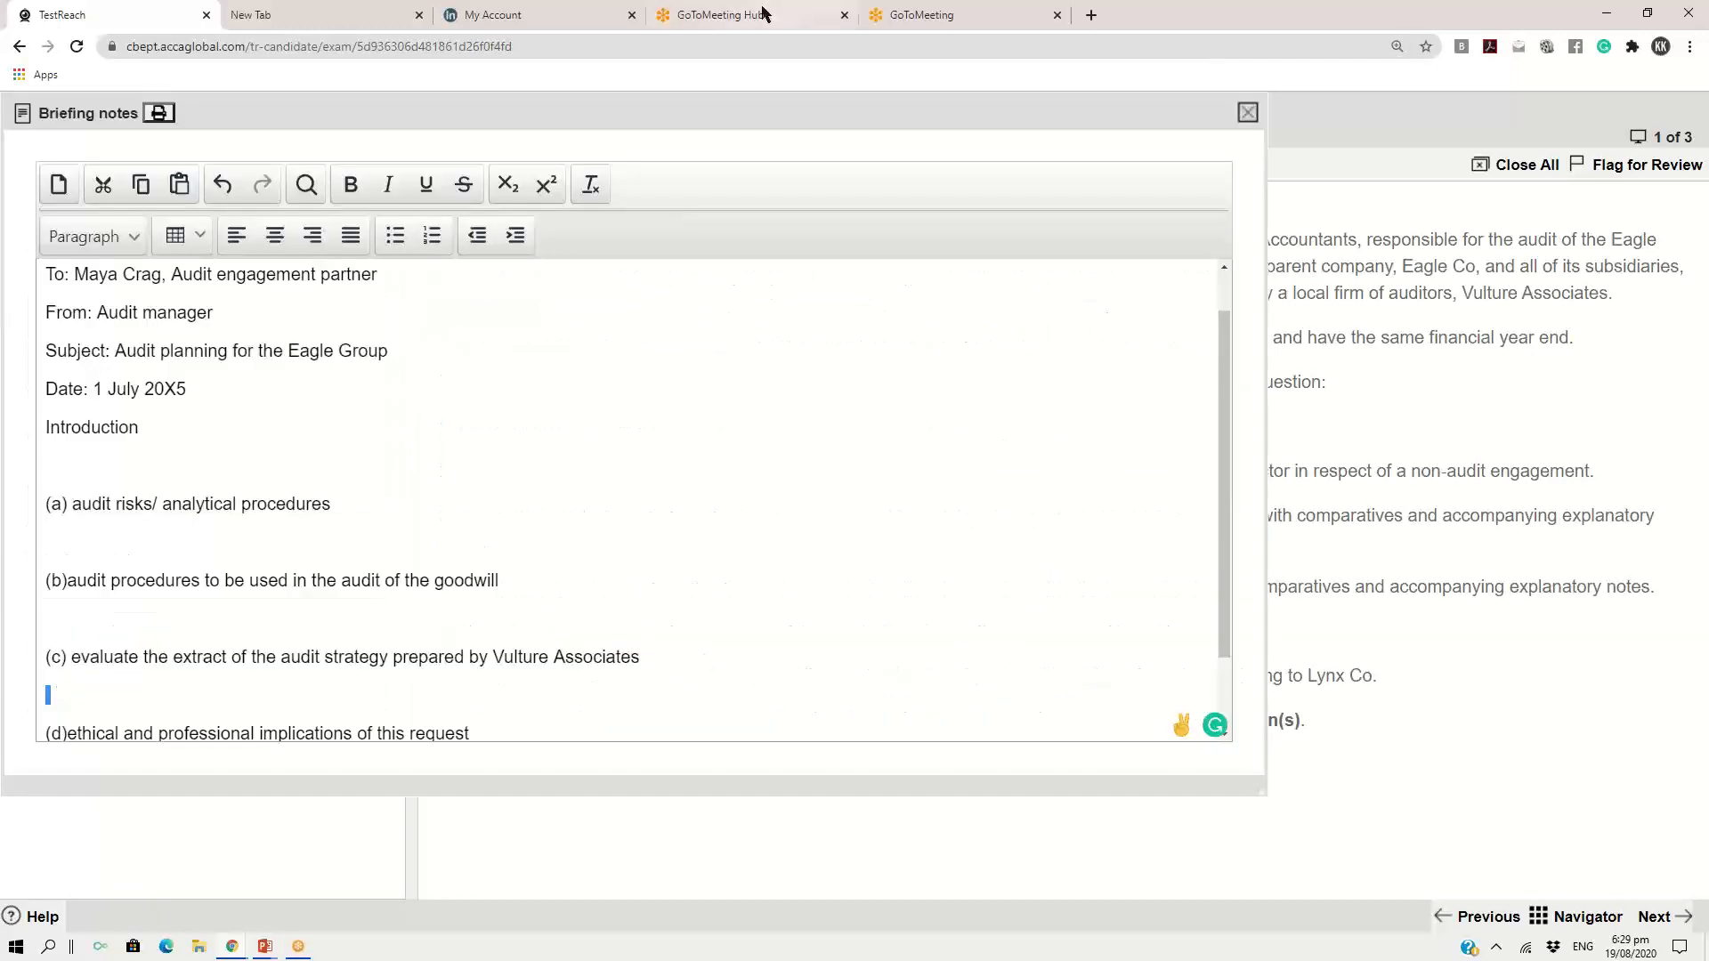
pyautogui.moveTo(706, 132); pyautogui.dragTo(867, 65)
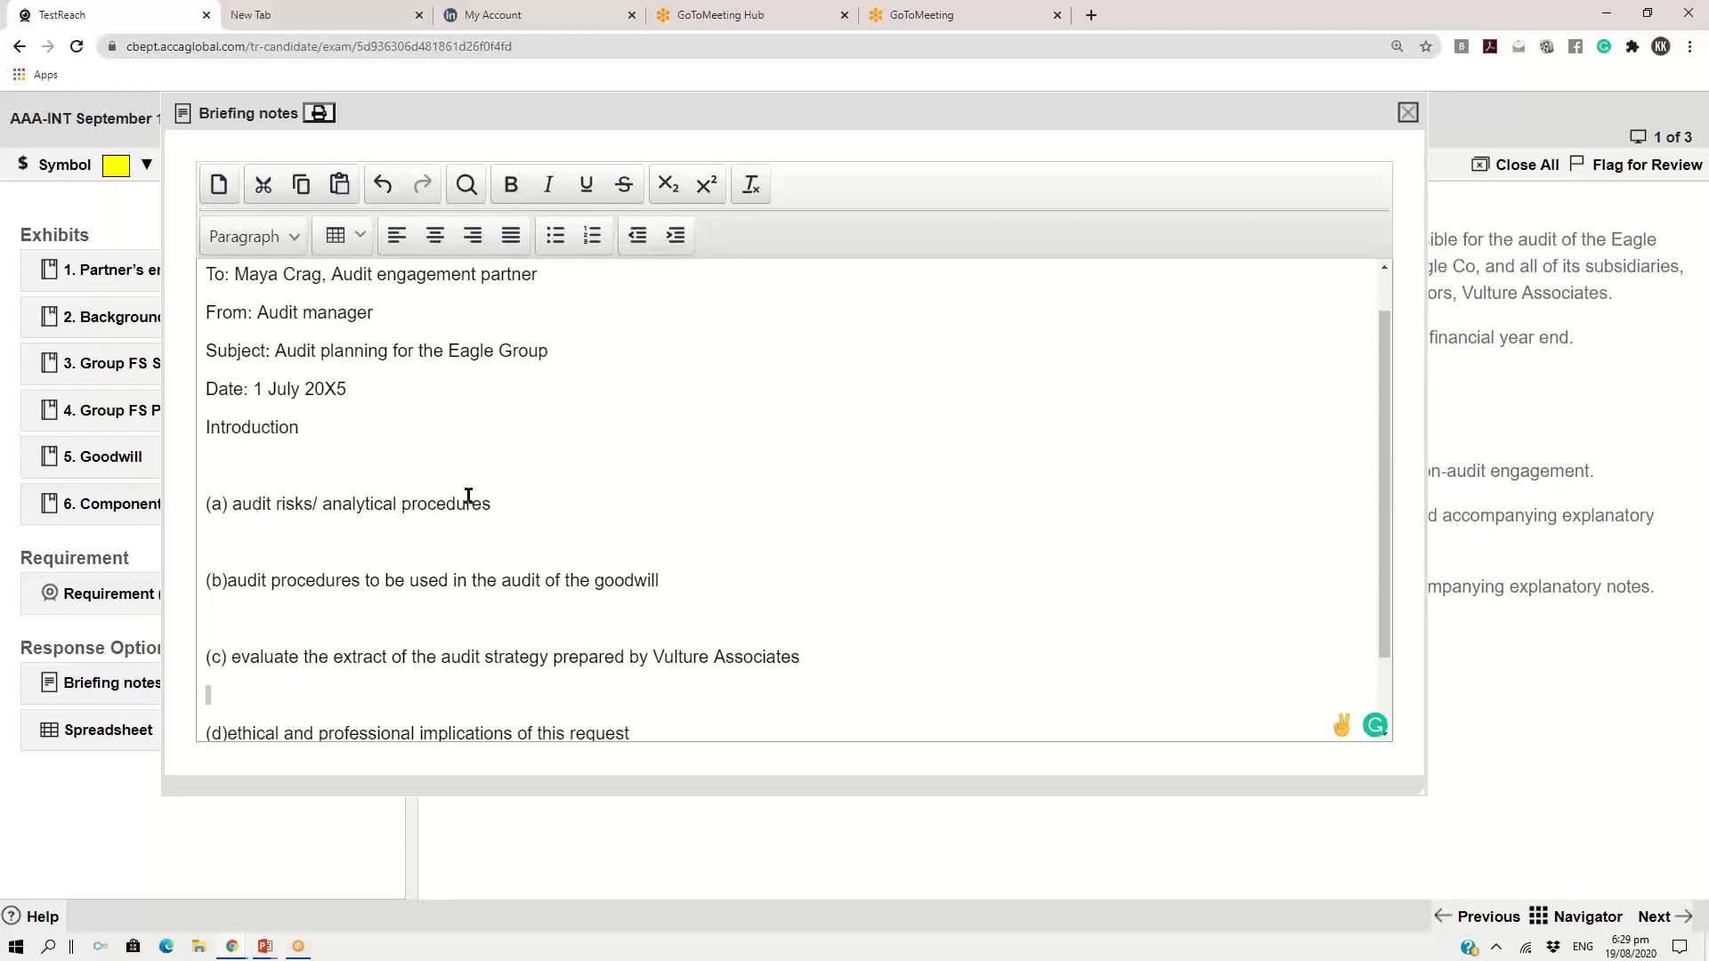
# Below the part (a) heading in the briefing notes, start a line reading "Results of analytical procedures" followed by an opening bracket
pyautogui.click(503, 502)
pyautogui.press('Return')
pyautogui.press('Return')
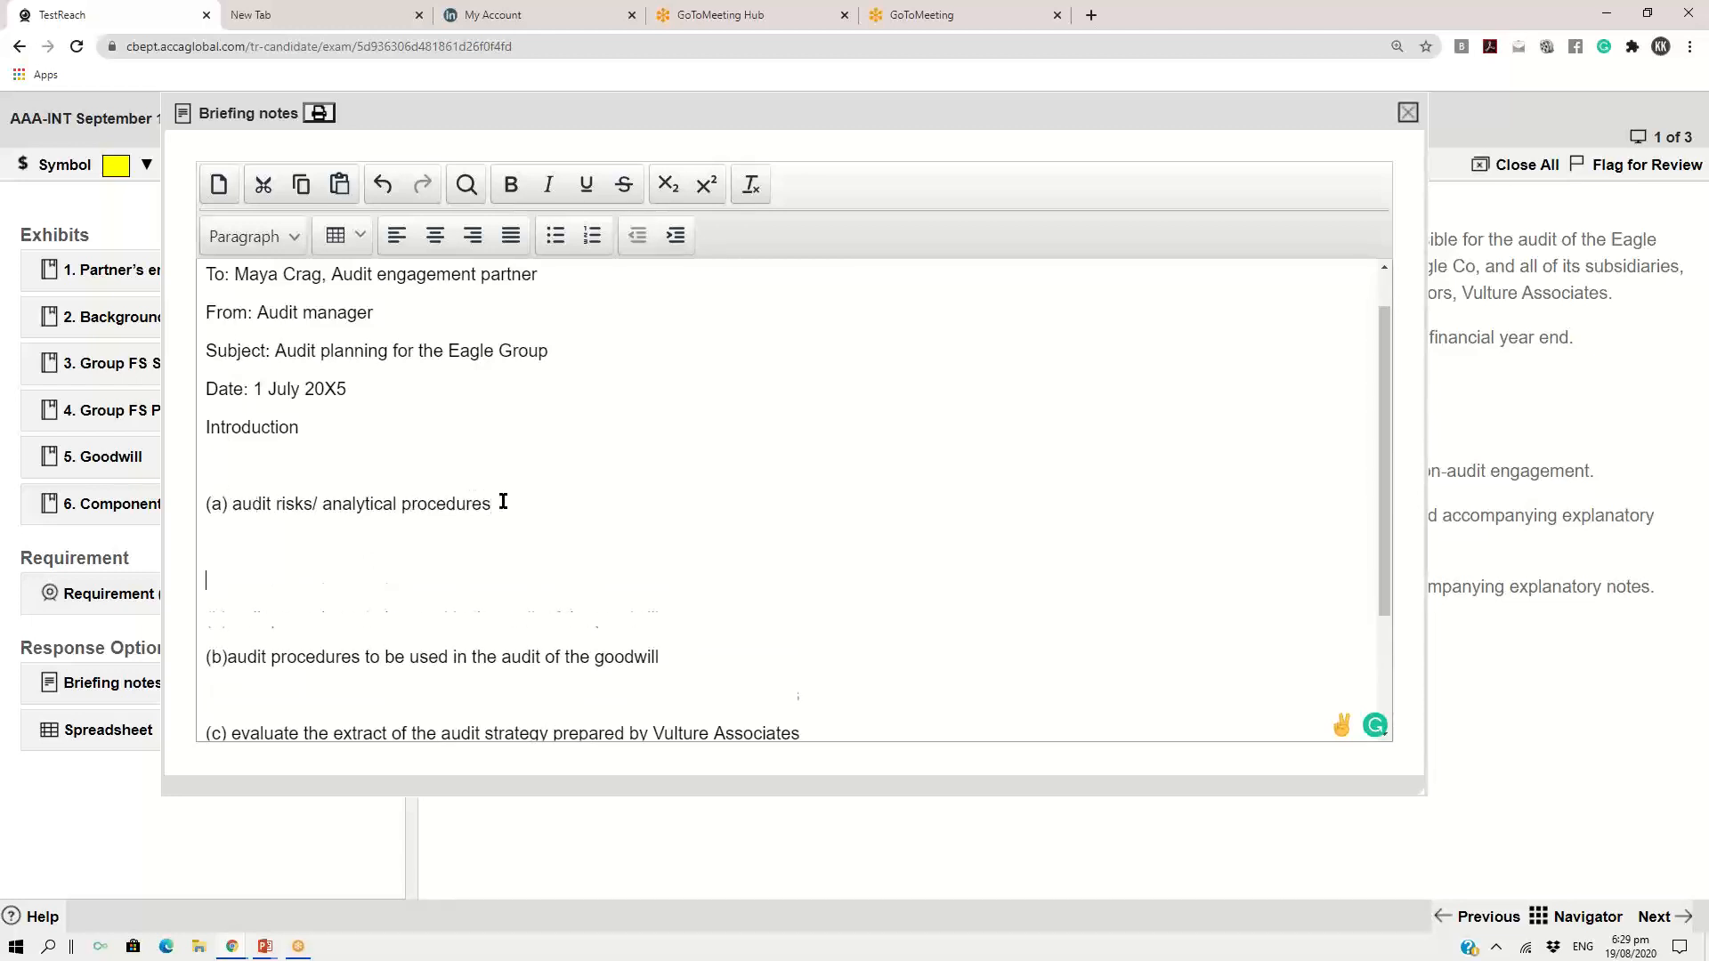
pyautogui.press('BackSpace')
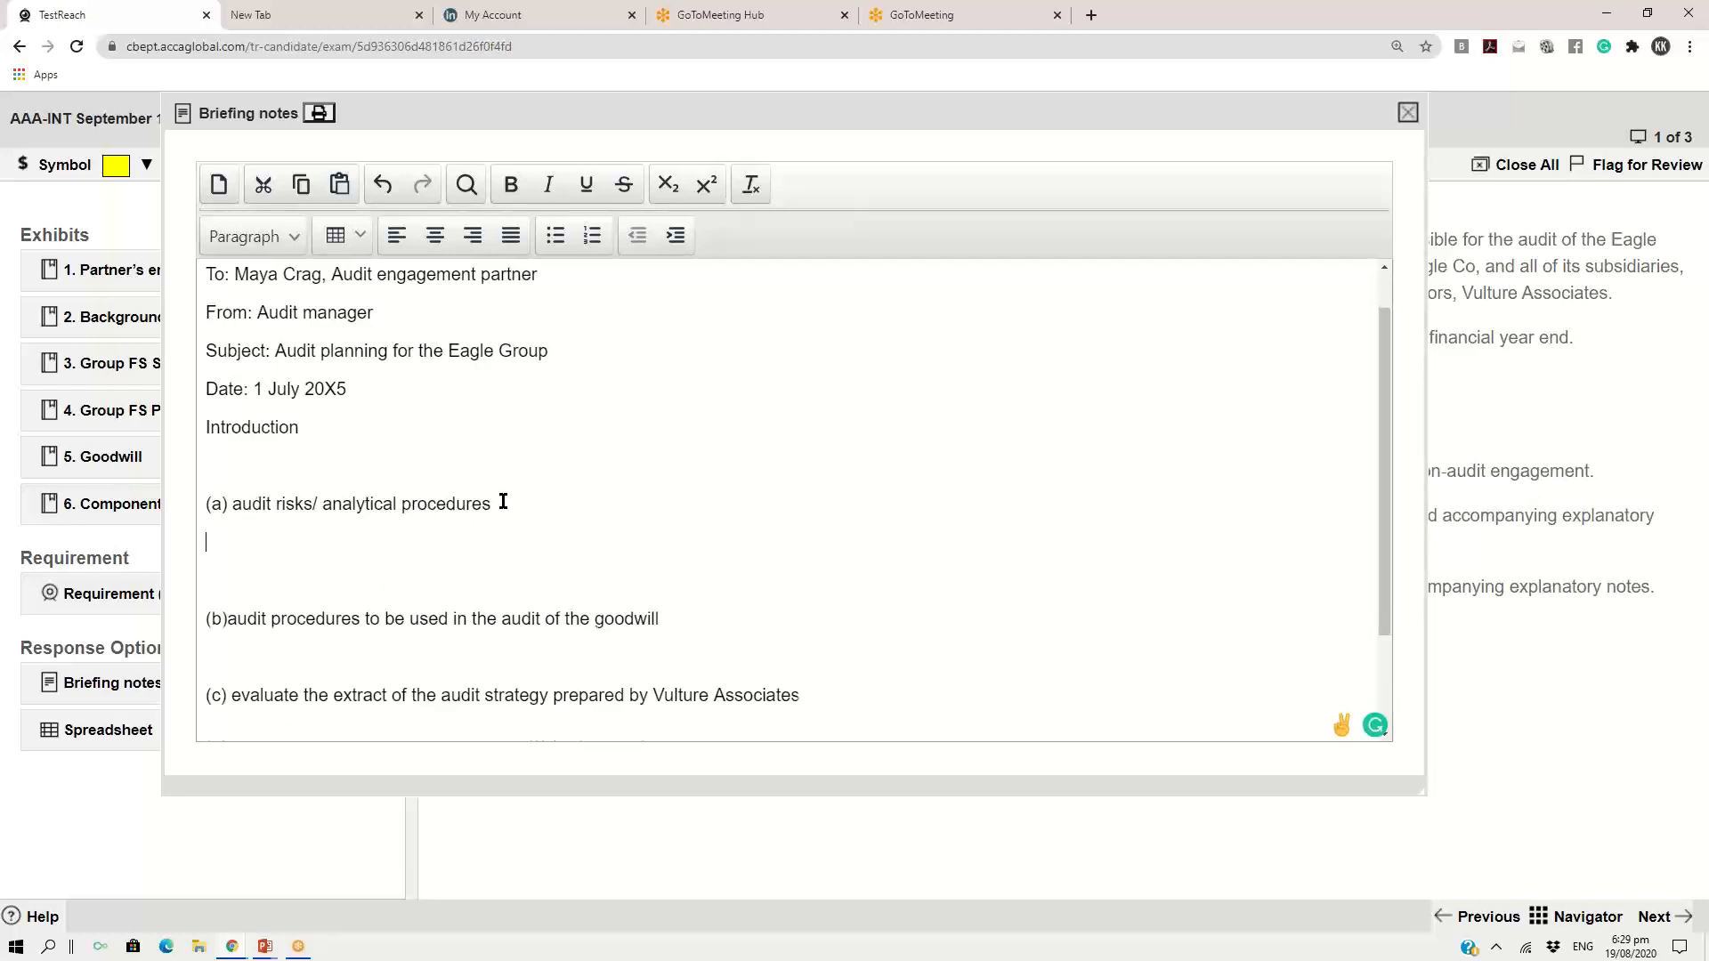
pyautogui.press('Return')
pyautogui.write('Res')
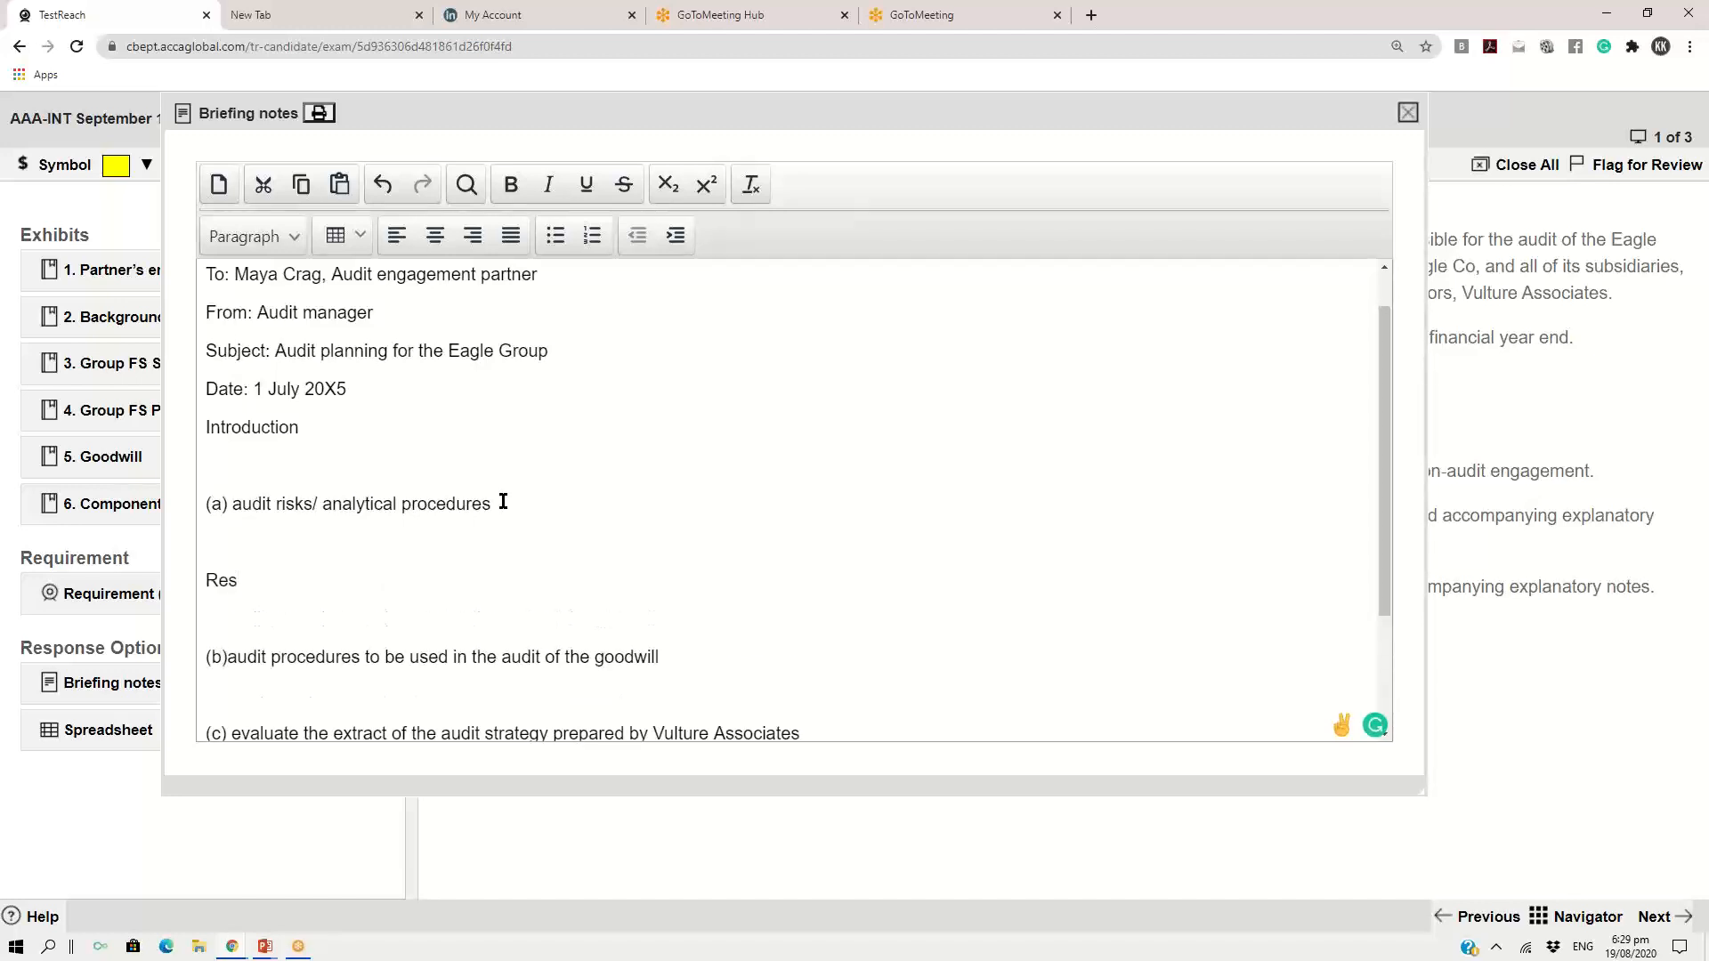
pyautogui.write('ults of analytical p')
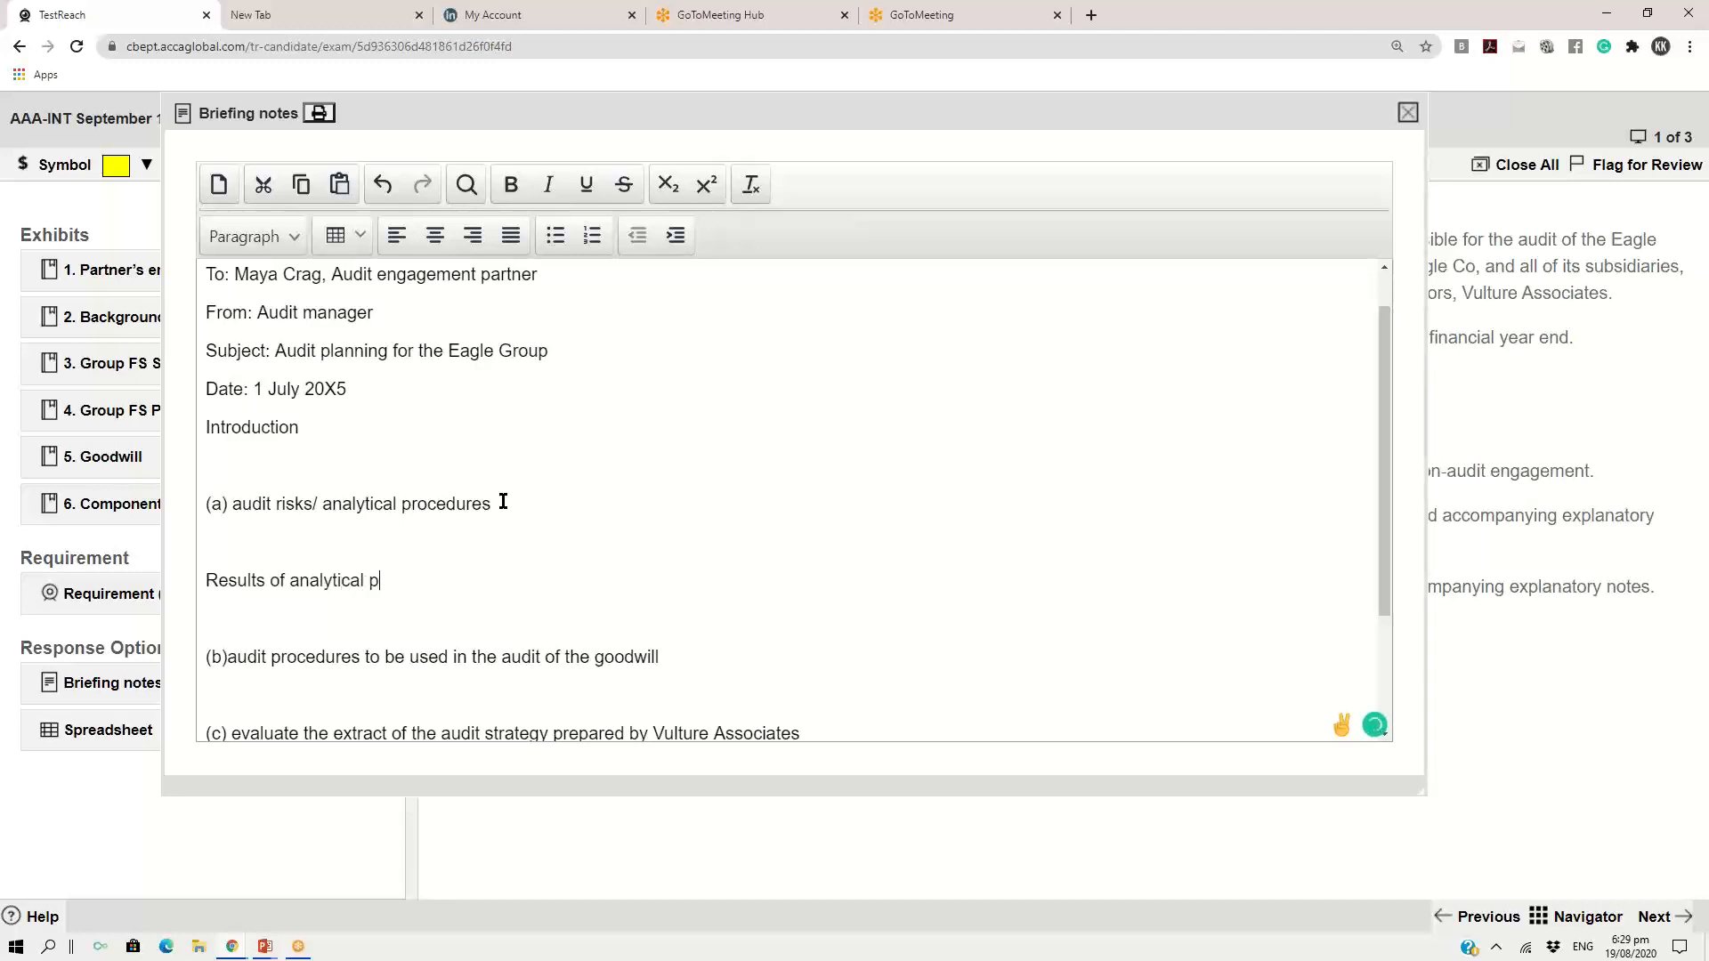
pyautogui.write('rocedures ( the calculat')
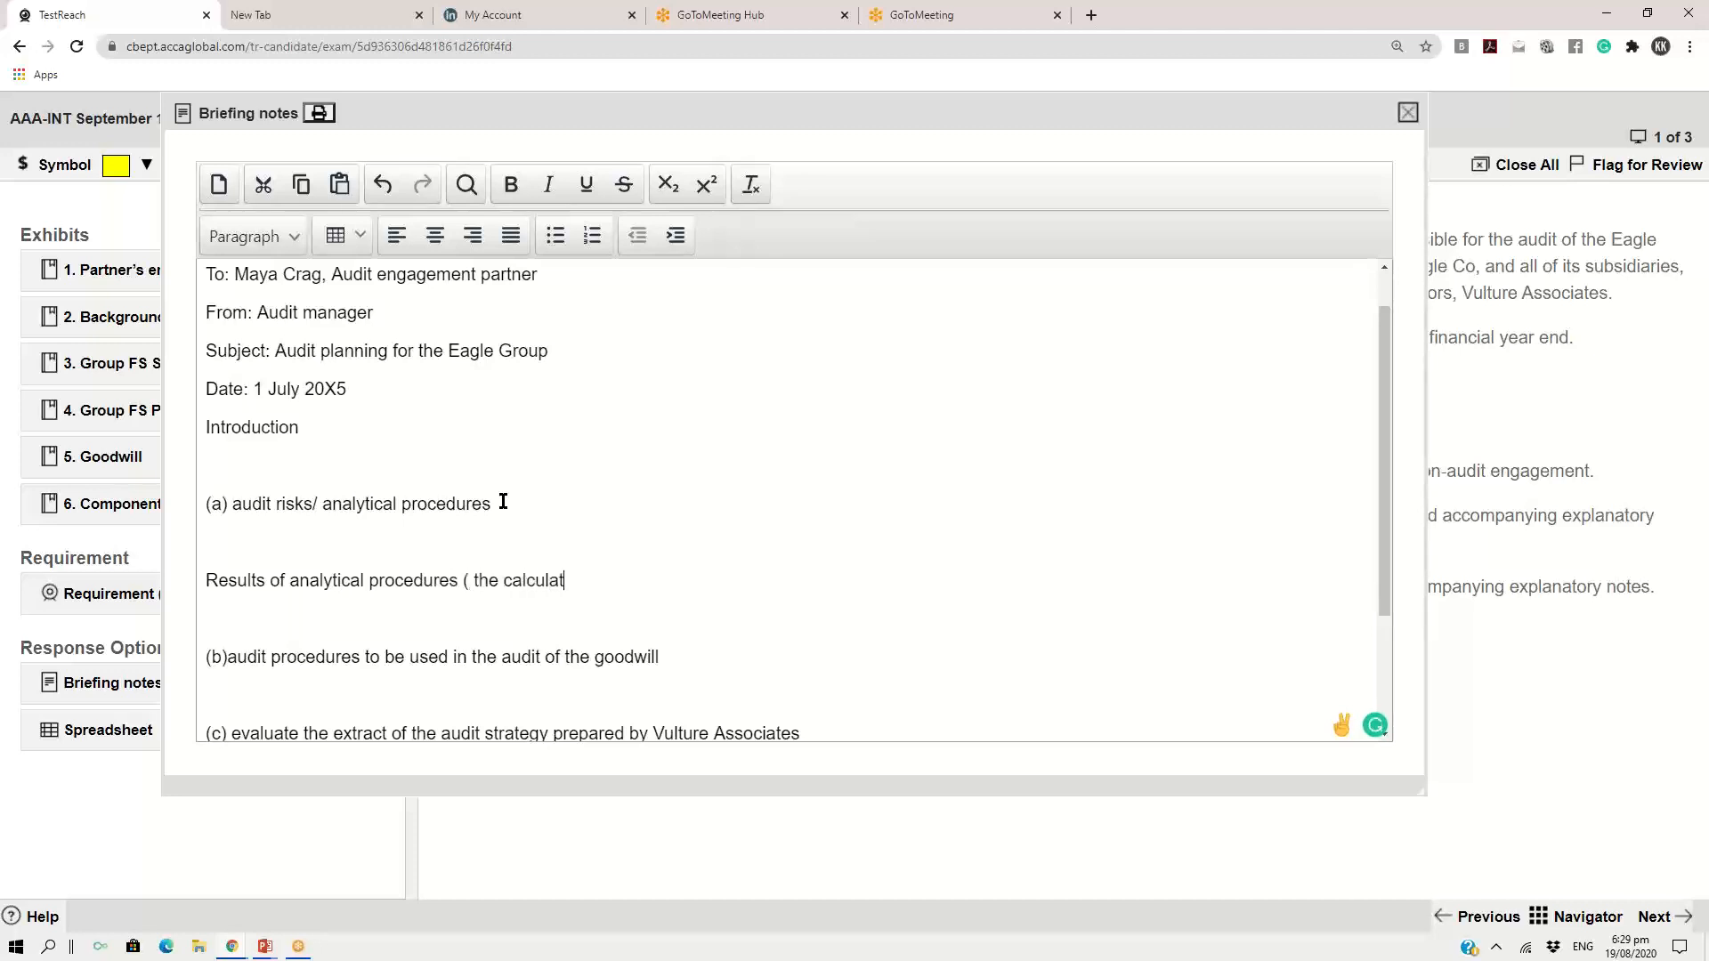
pyautogui.write('ion are shown in the spre')
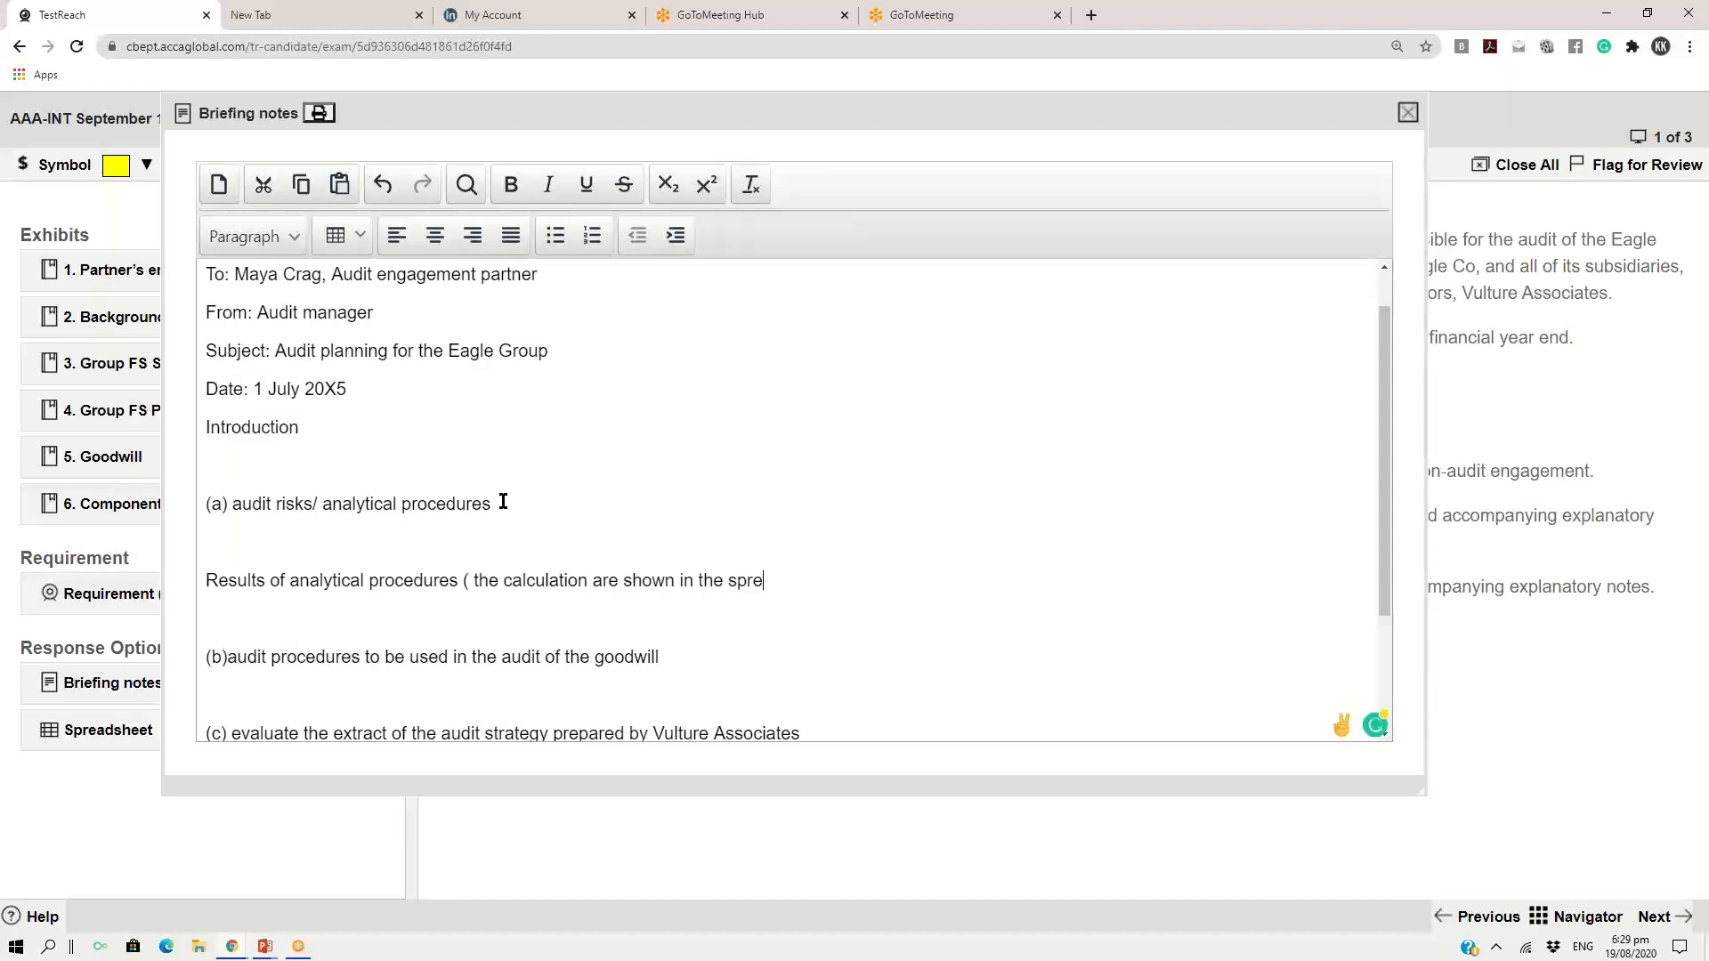
# Continue the bracketed remark in the results line with "the calculation are shown in the spreadsheet,"
pyautogui.write('adsheet, below is the as')
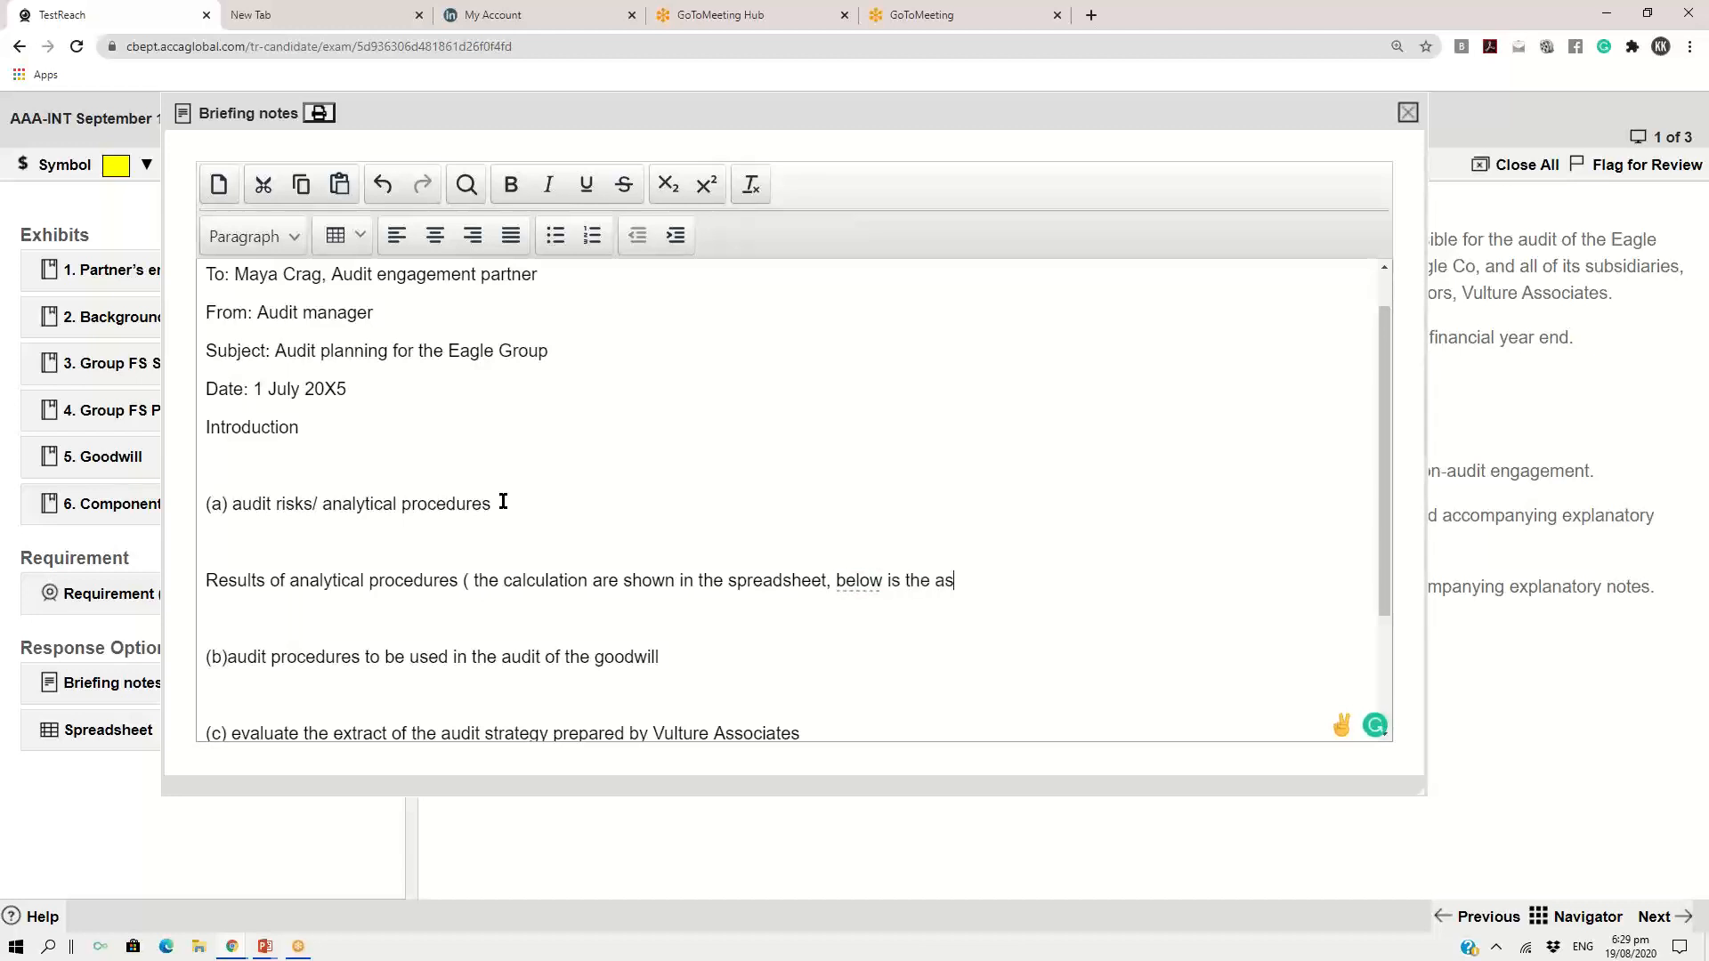
pyautogui.write('sciati')
# Complete the bracketed remark with "below is the associated risk from analytical procedures)"
pyautogui.press('BackSpace')
pyautogui.press('BackSpace')
pyautogui.press('BackSpace')
pyautogui.press('BackSpace')
pyautogui.press('BackSpace')
pyautogui.write('ociated risk from ')
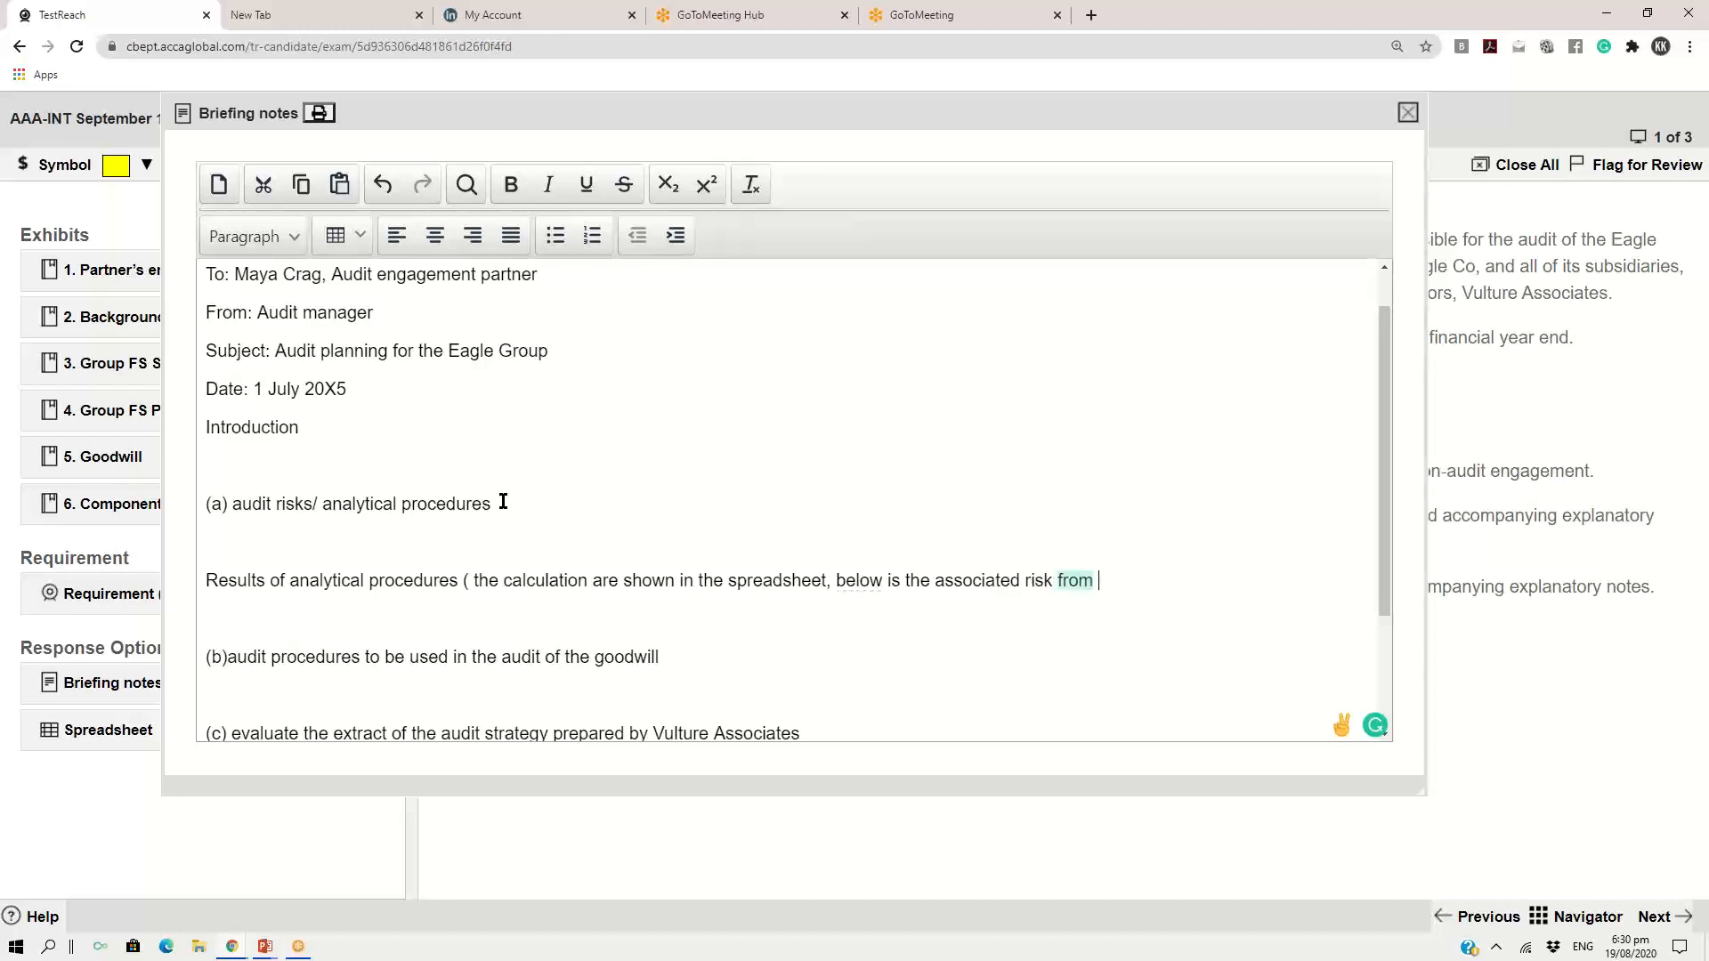
pyautogui.write('analytical proc')
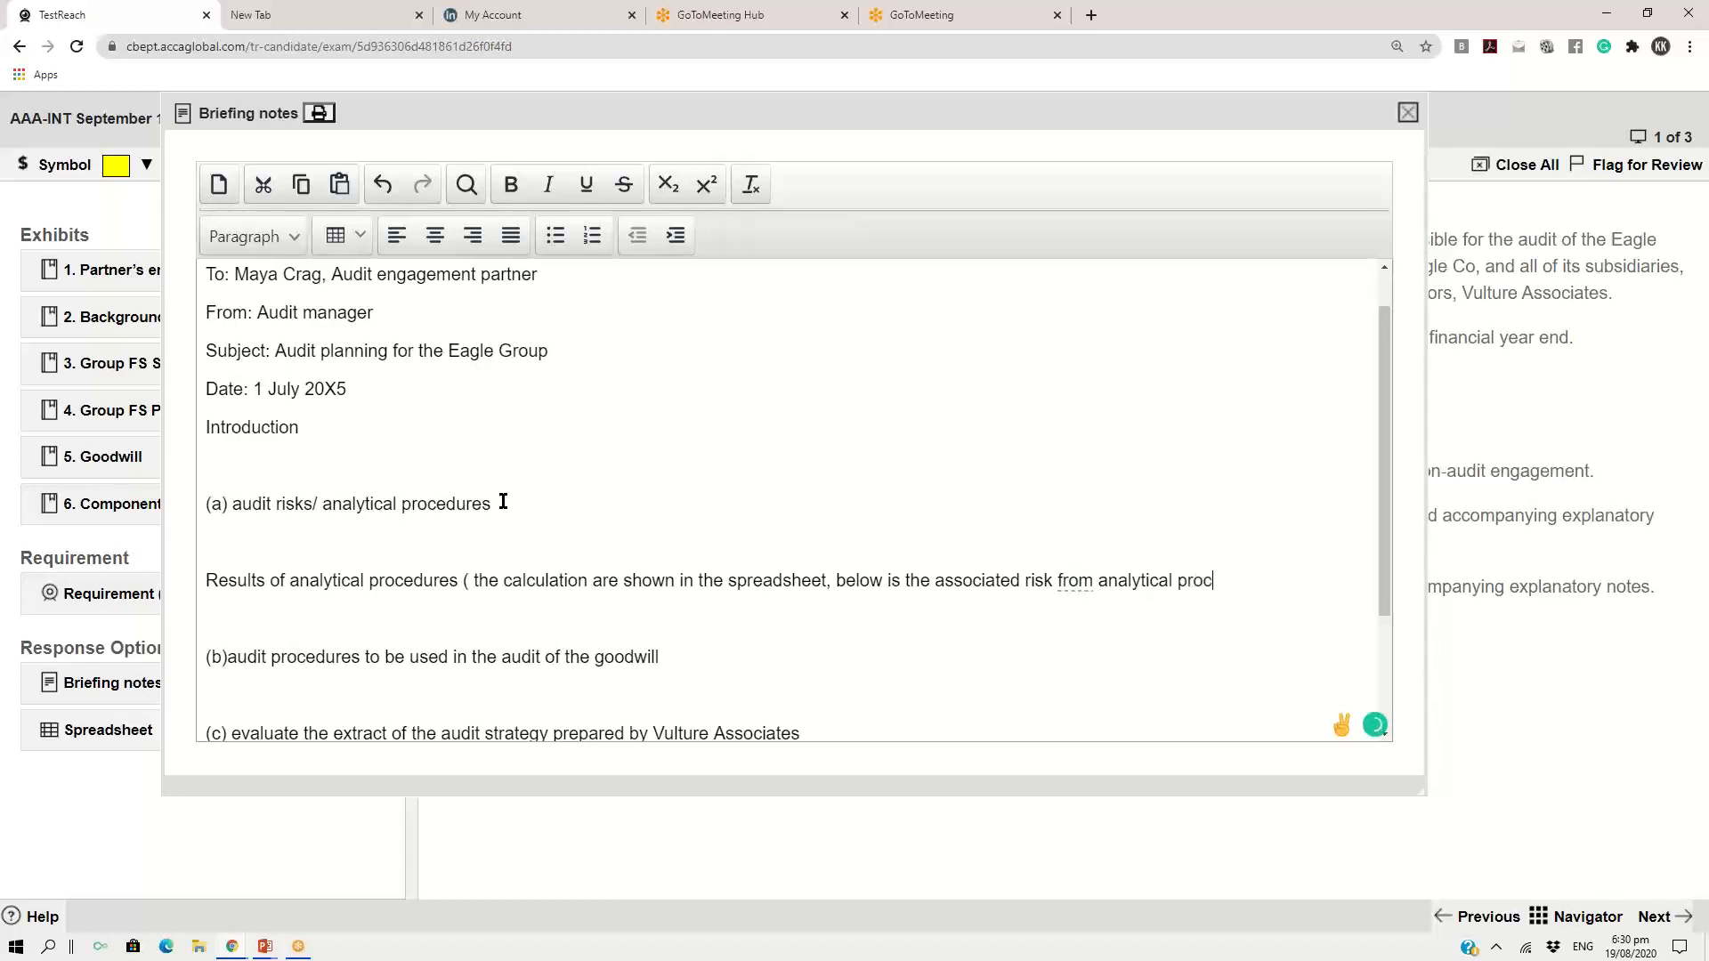
pyautogui.write('edures)')
# Remove the blank line above the results of analytical procedures line and make that line bold
pyautogui.click(207, 580)
pyautogui.press('BackSpace')
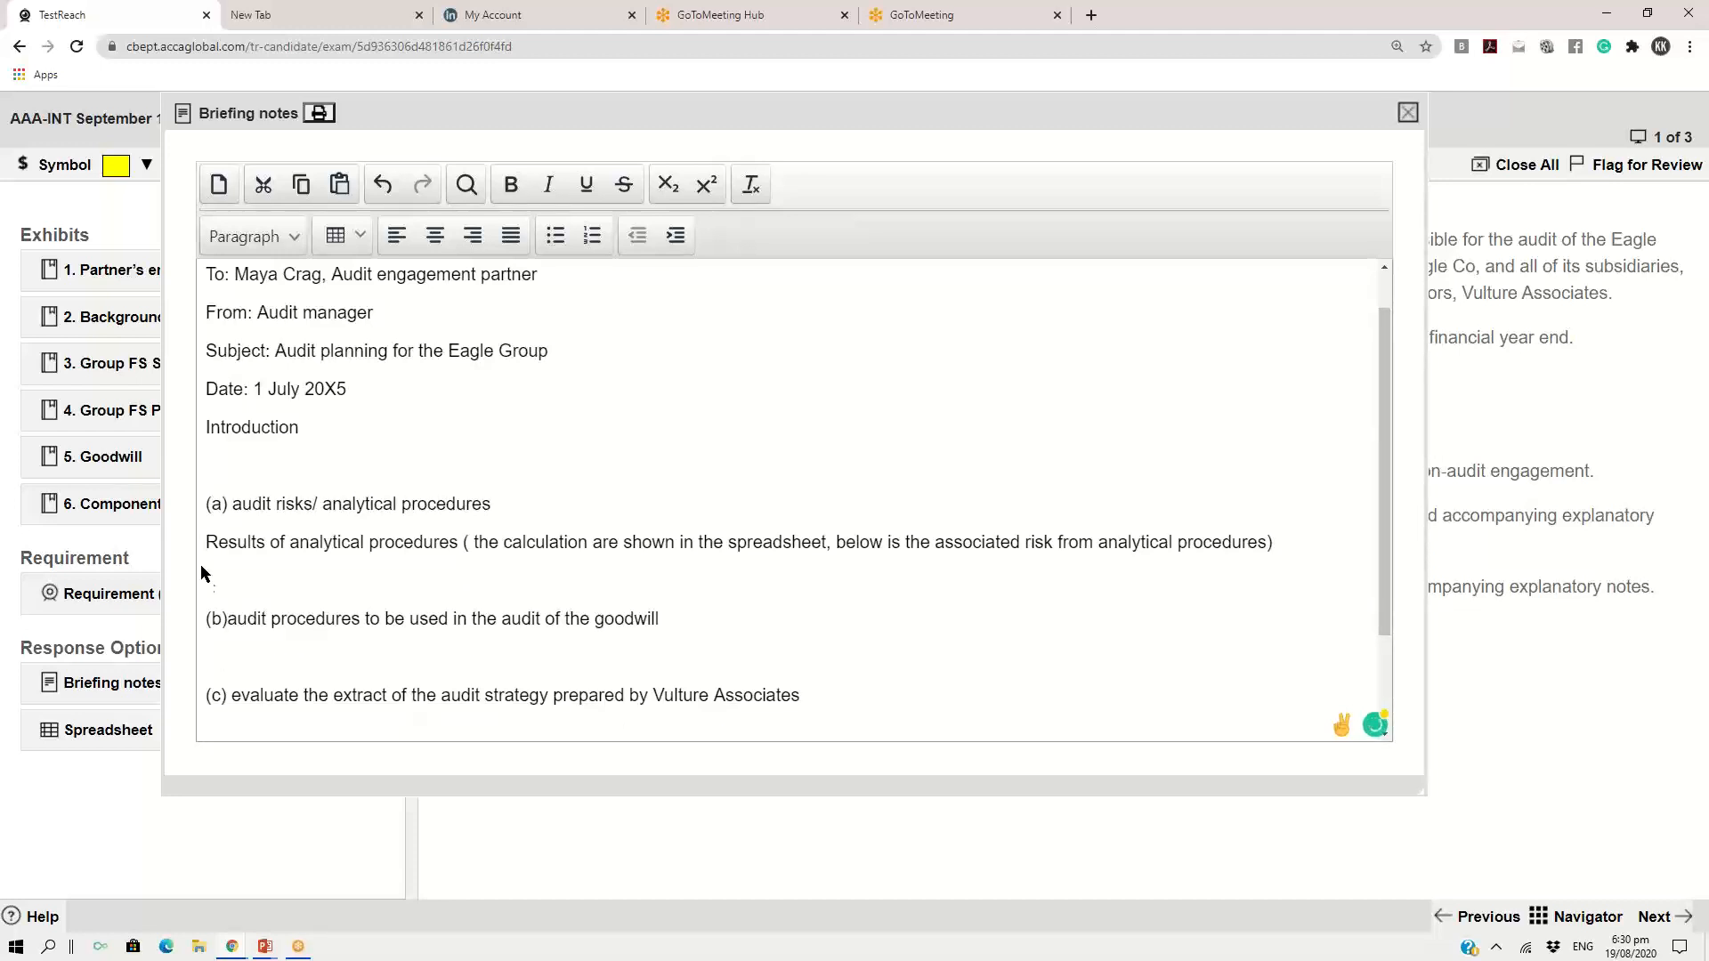
pyautogui.moveTo(206, 543); pyautogui.dragTo(1273, 544)
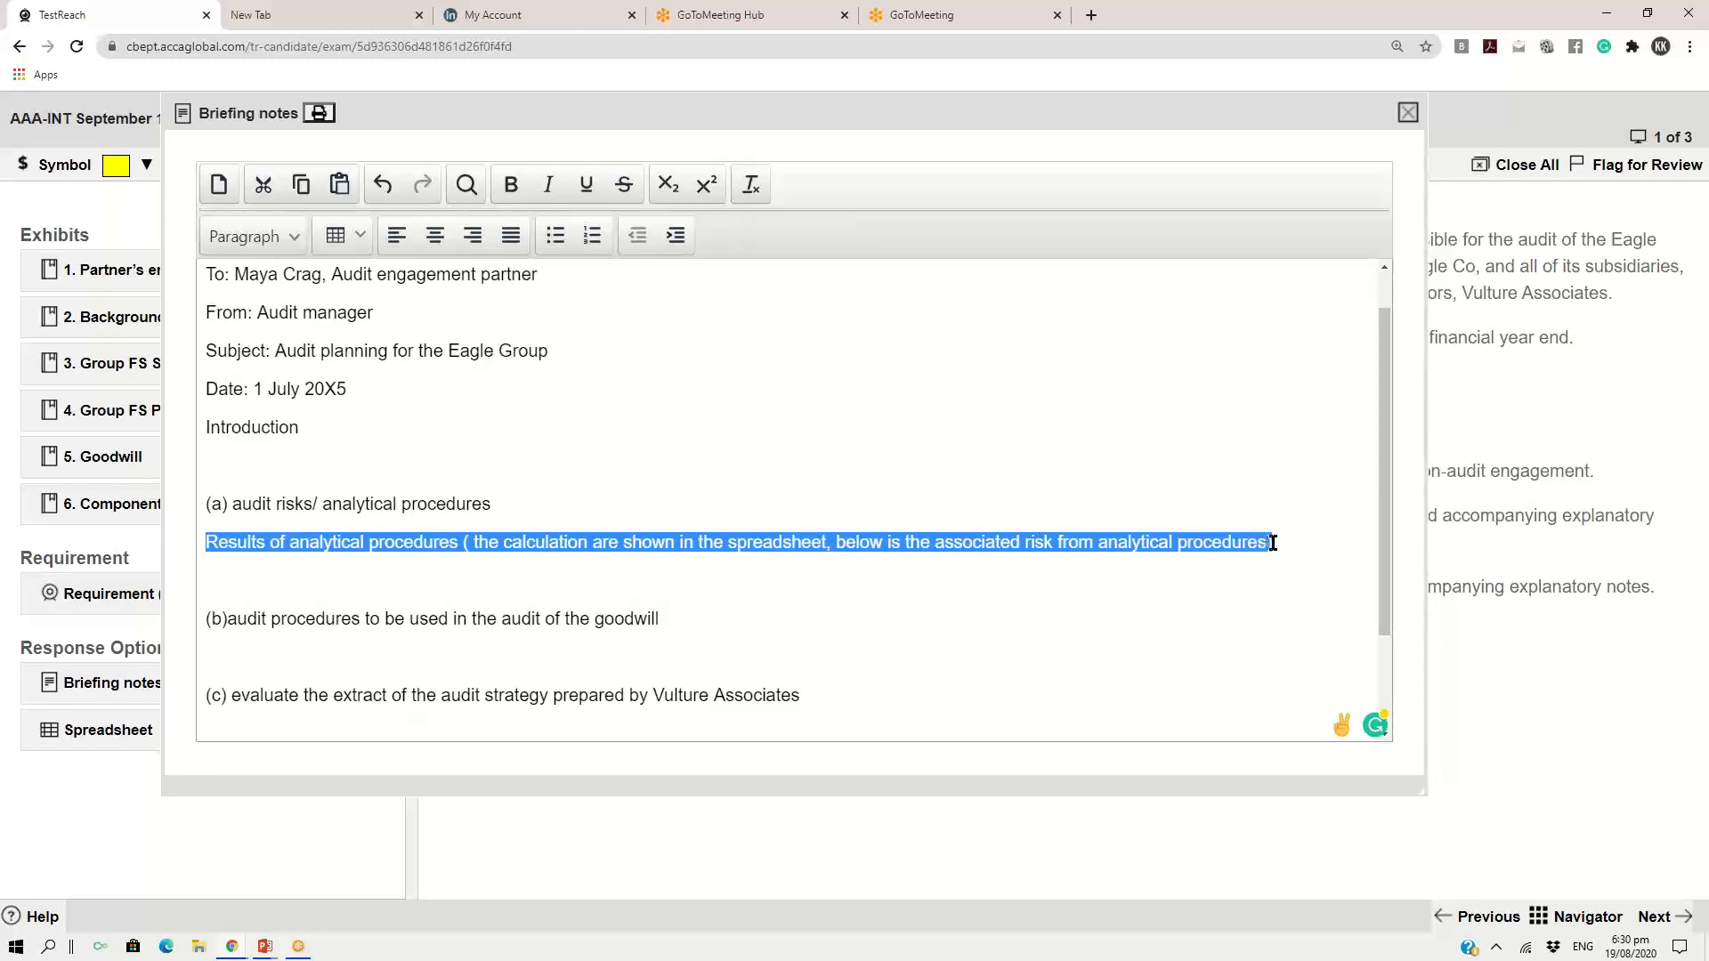
pyautogui.click(513, 185)
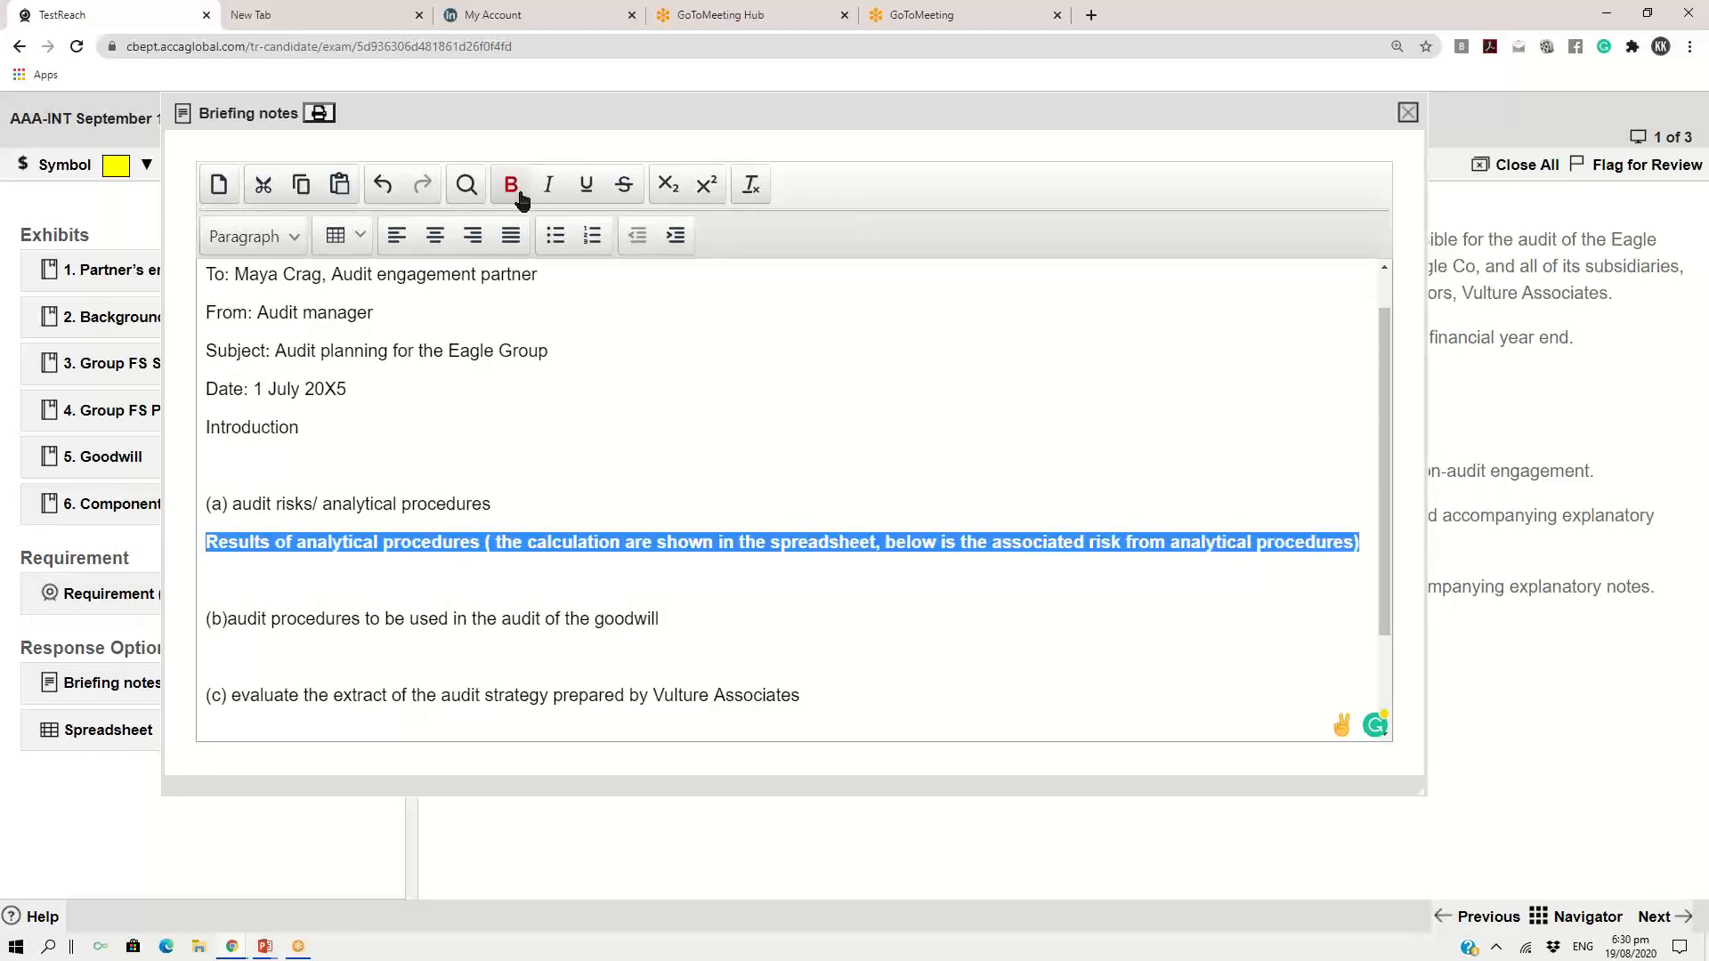
pyautogui.click(1365, 542)
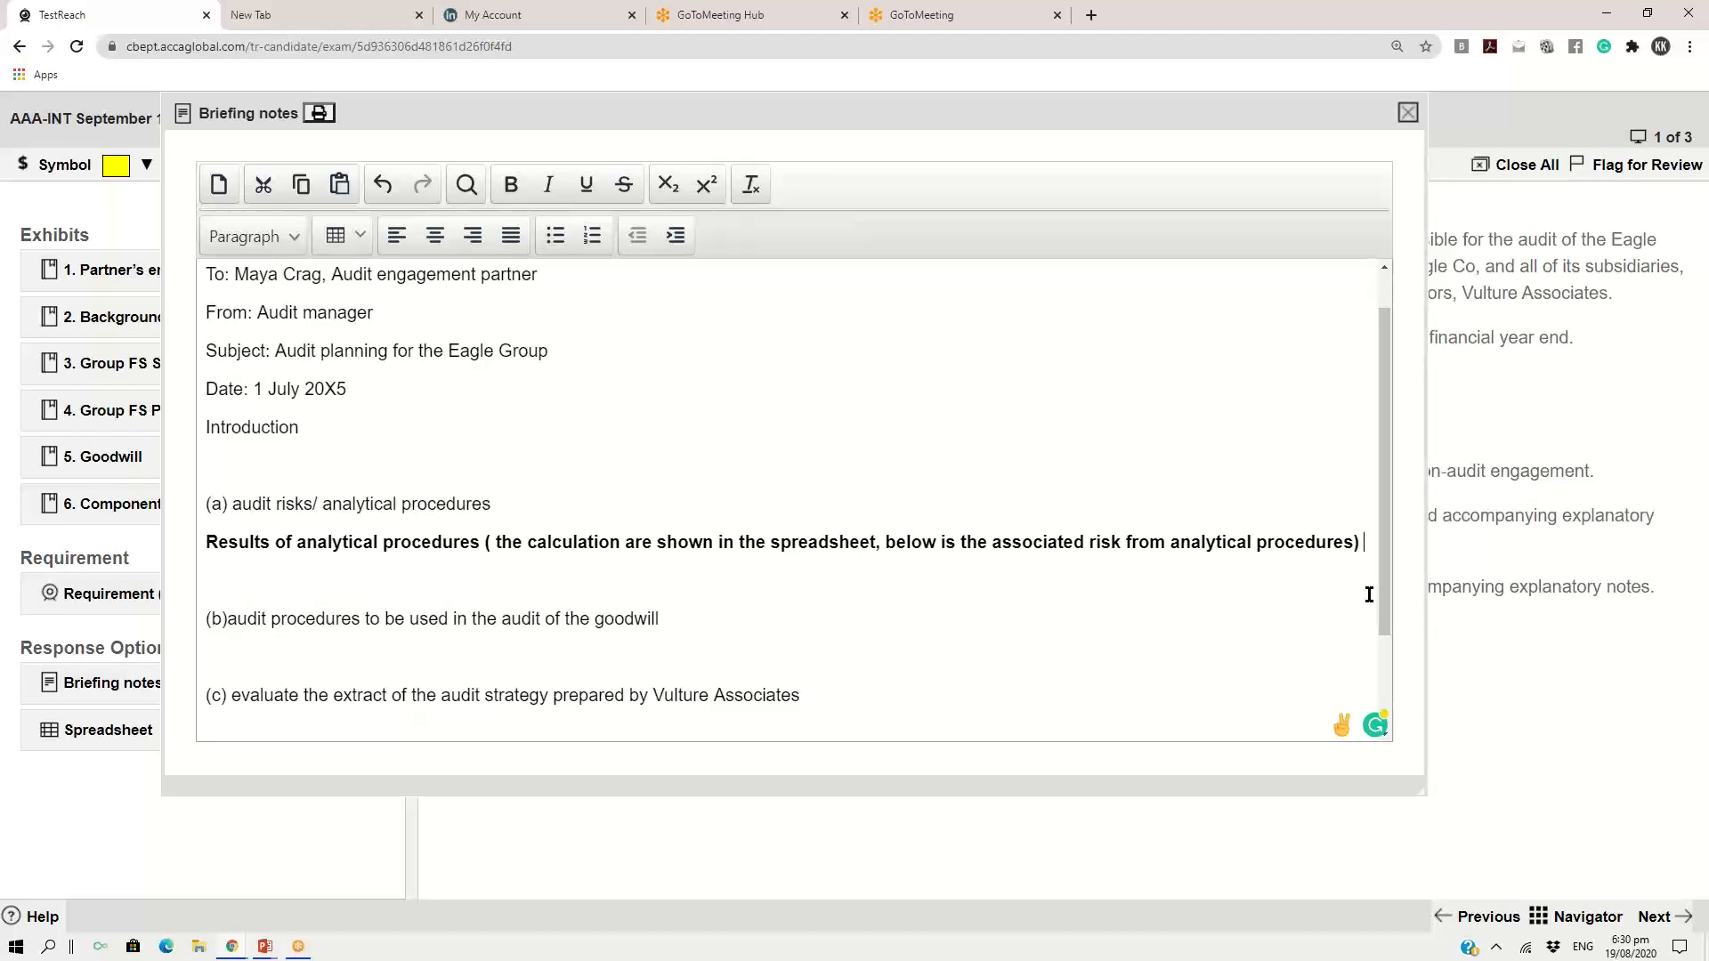
# Below the bold line, write "Operating profit margin has increased from_____ % last year to ____ % this year", leaving both percentages blank
pyautogui.press('Return')
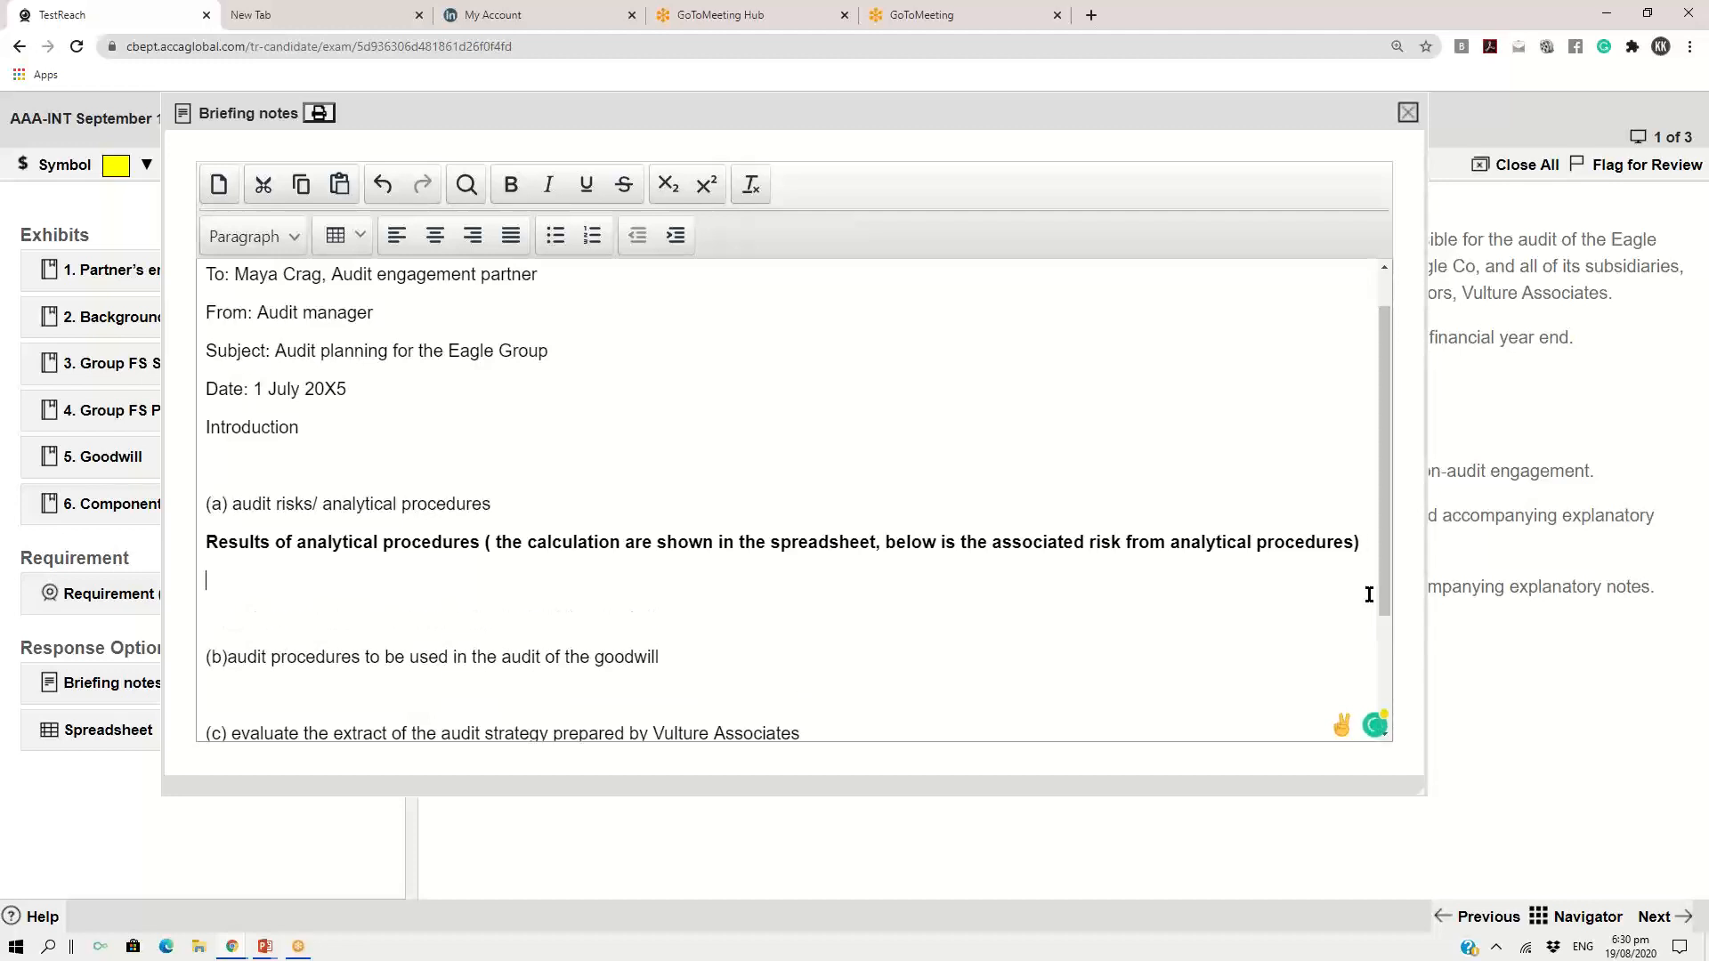
pyautogui.write('Operatin')
pyautogui.press('BackSpace')
pyautogui.write('g profit margin h')
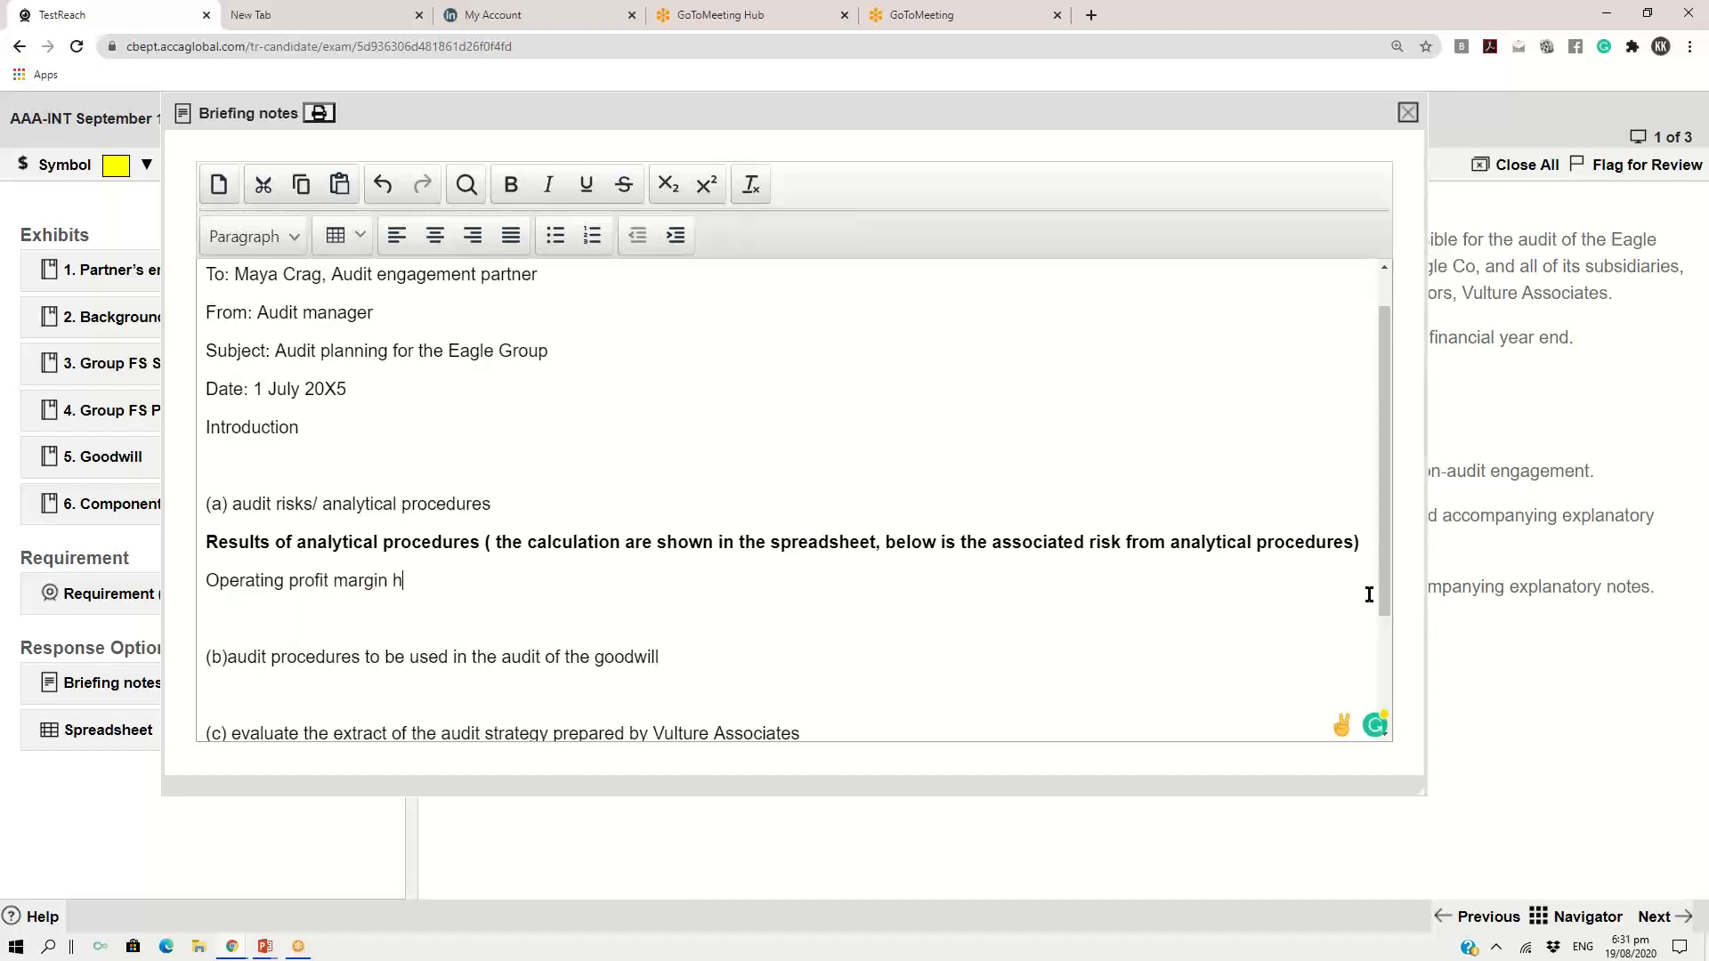
pyautogui.write('as increased from')
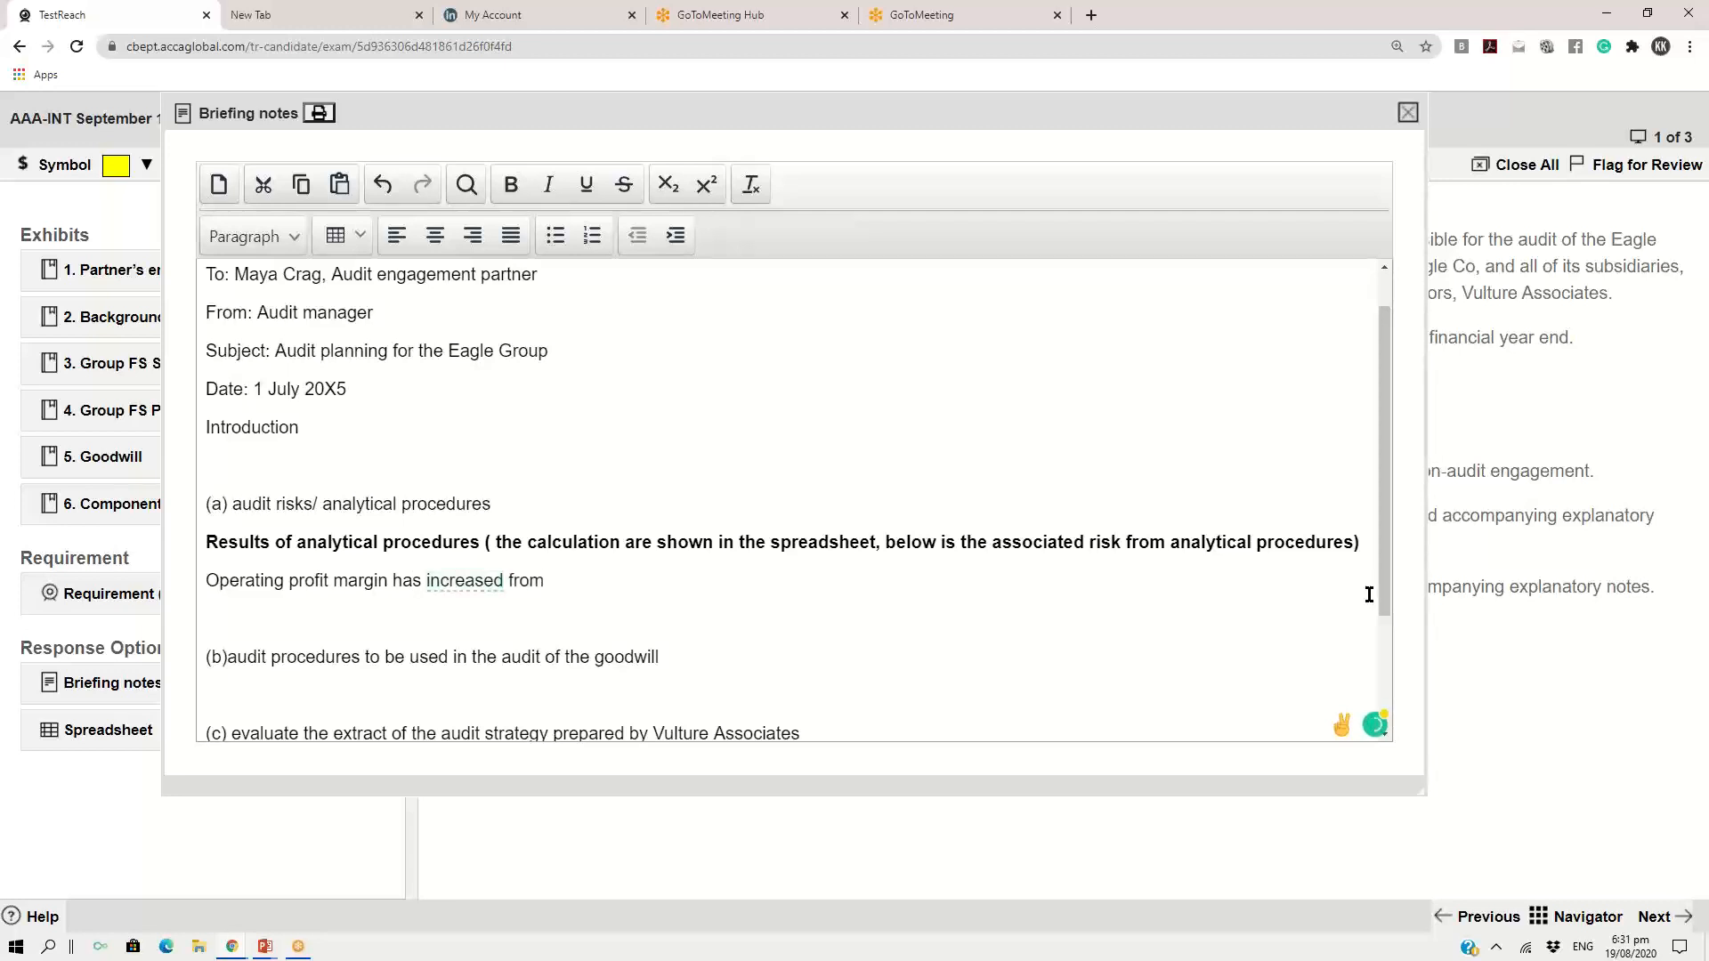
pyautogui.write('_____ % last year to ____ % this y')
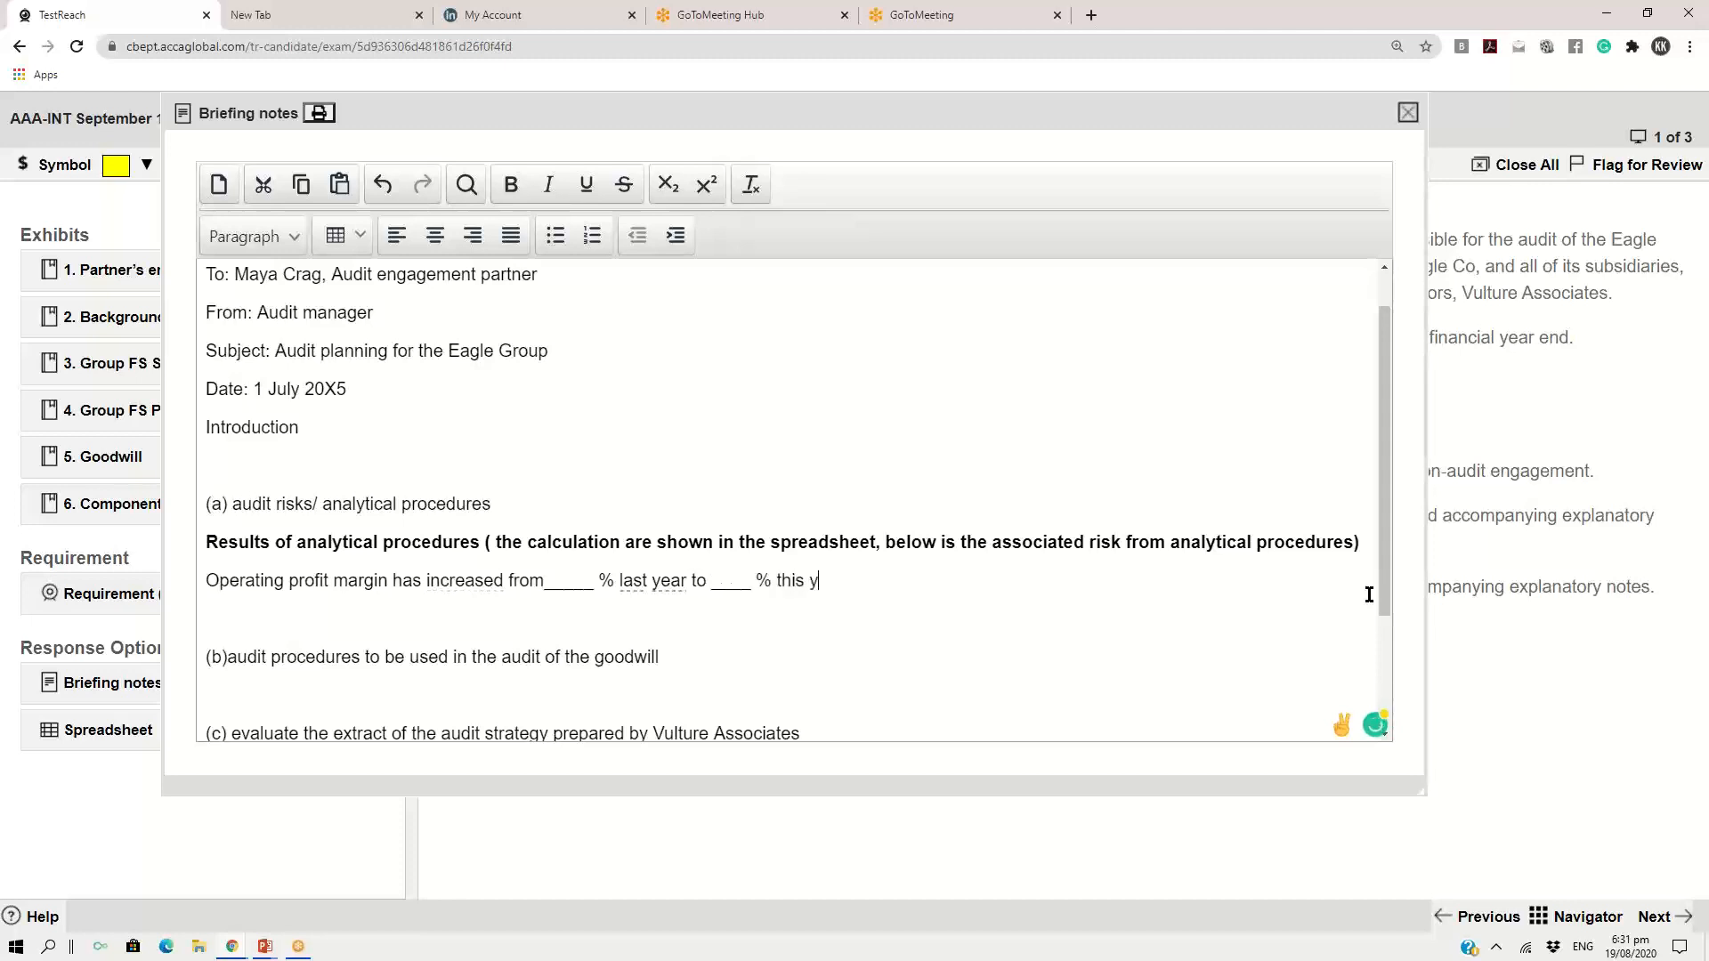
pyautogui.write('ear. Thee')
# Add "There is a risk that revenue is overstated or the operating expenses are understated" to the paragraph and start a new line
pyautogui.press('BackSpace')
pyautogui.write('re is a risk that ')
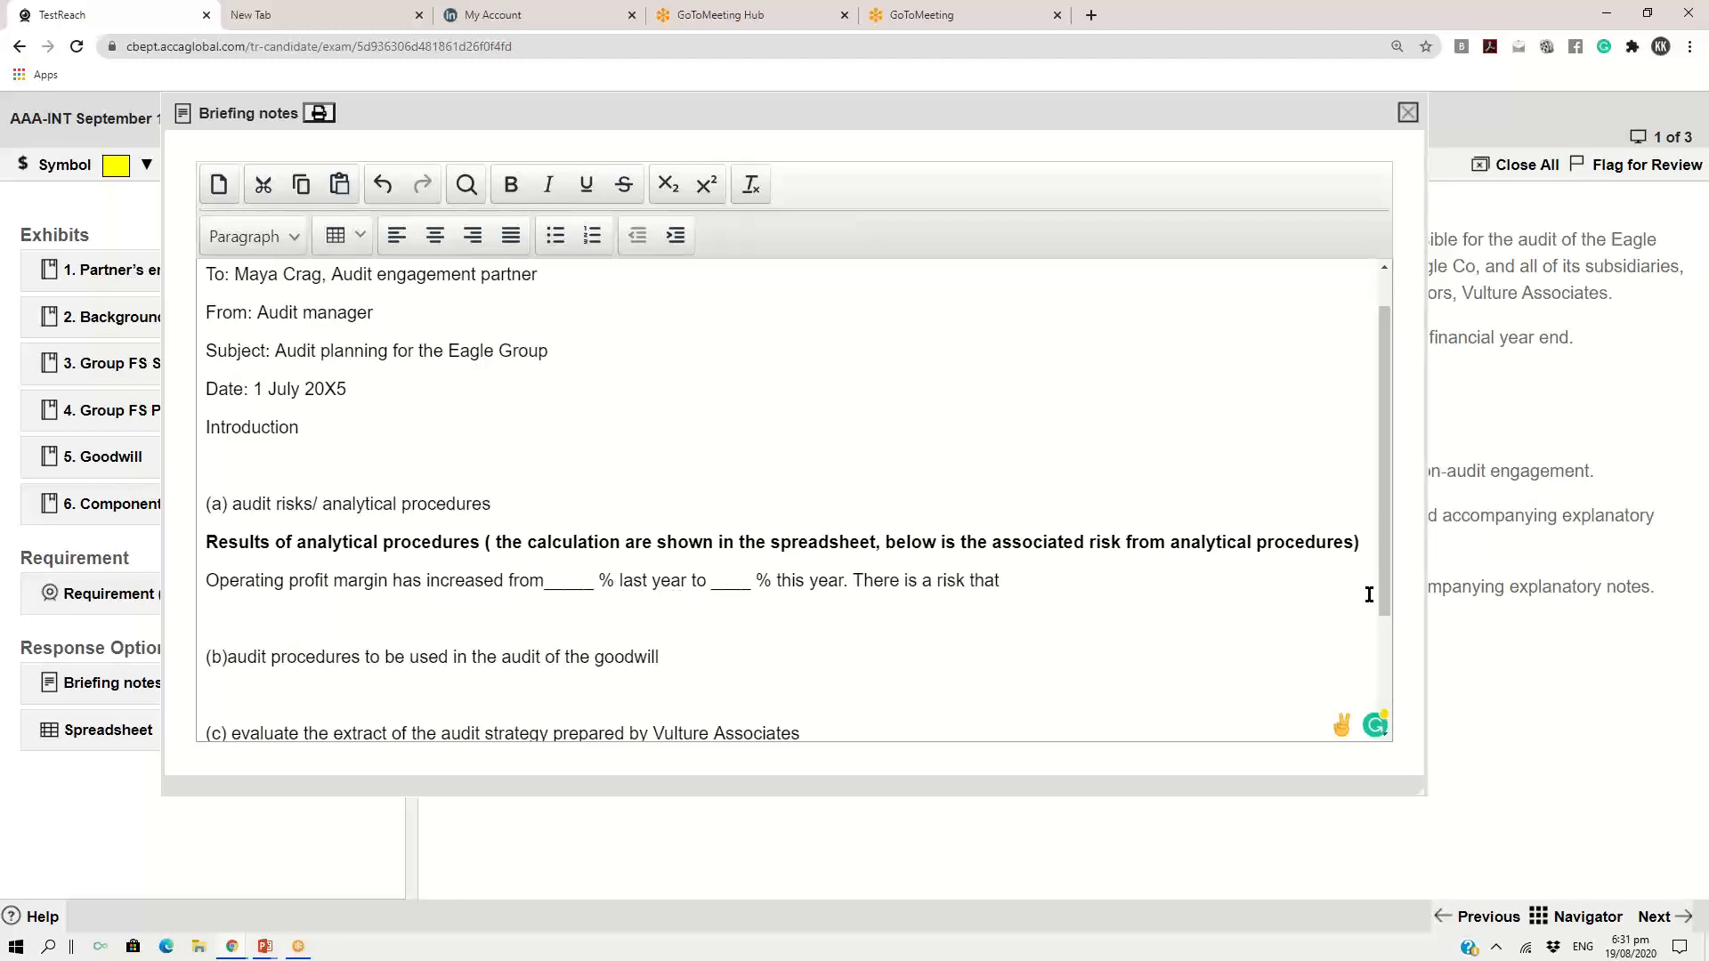
pyautogui.write('revenue is oversta')
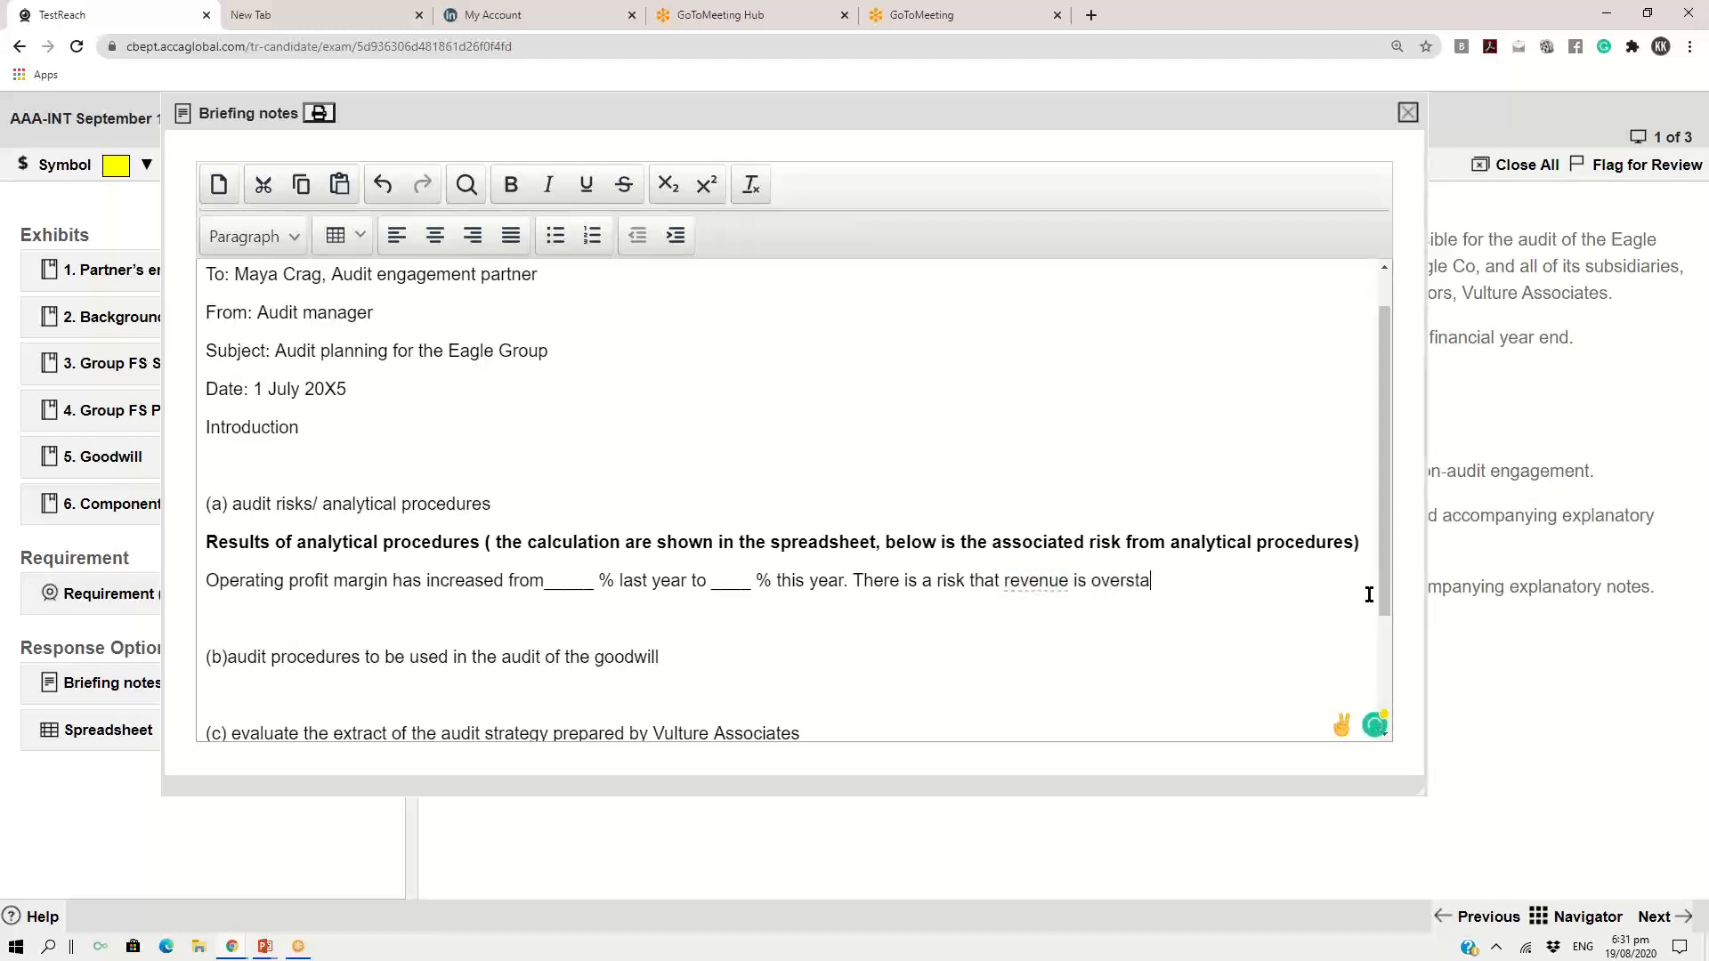
pyautogui.write('ted or the operating exp')
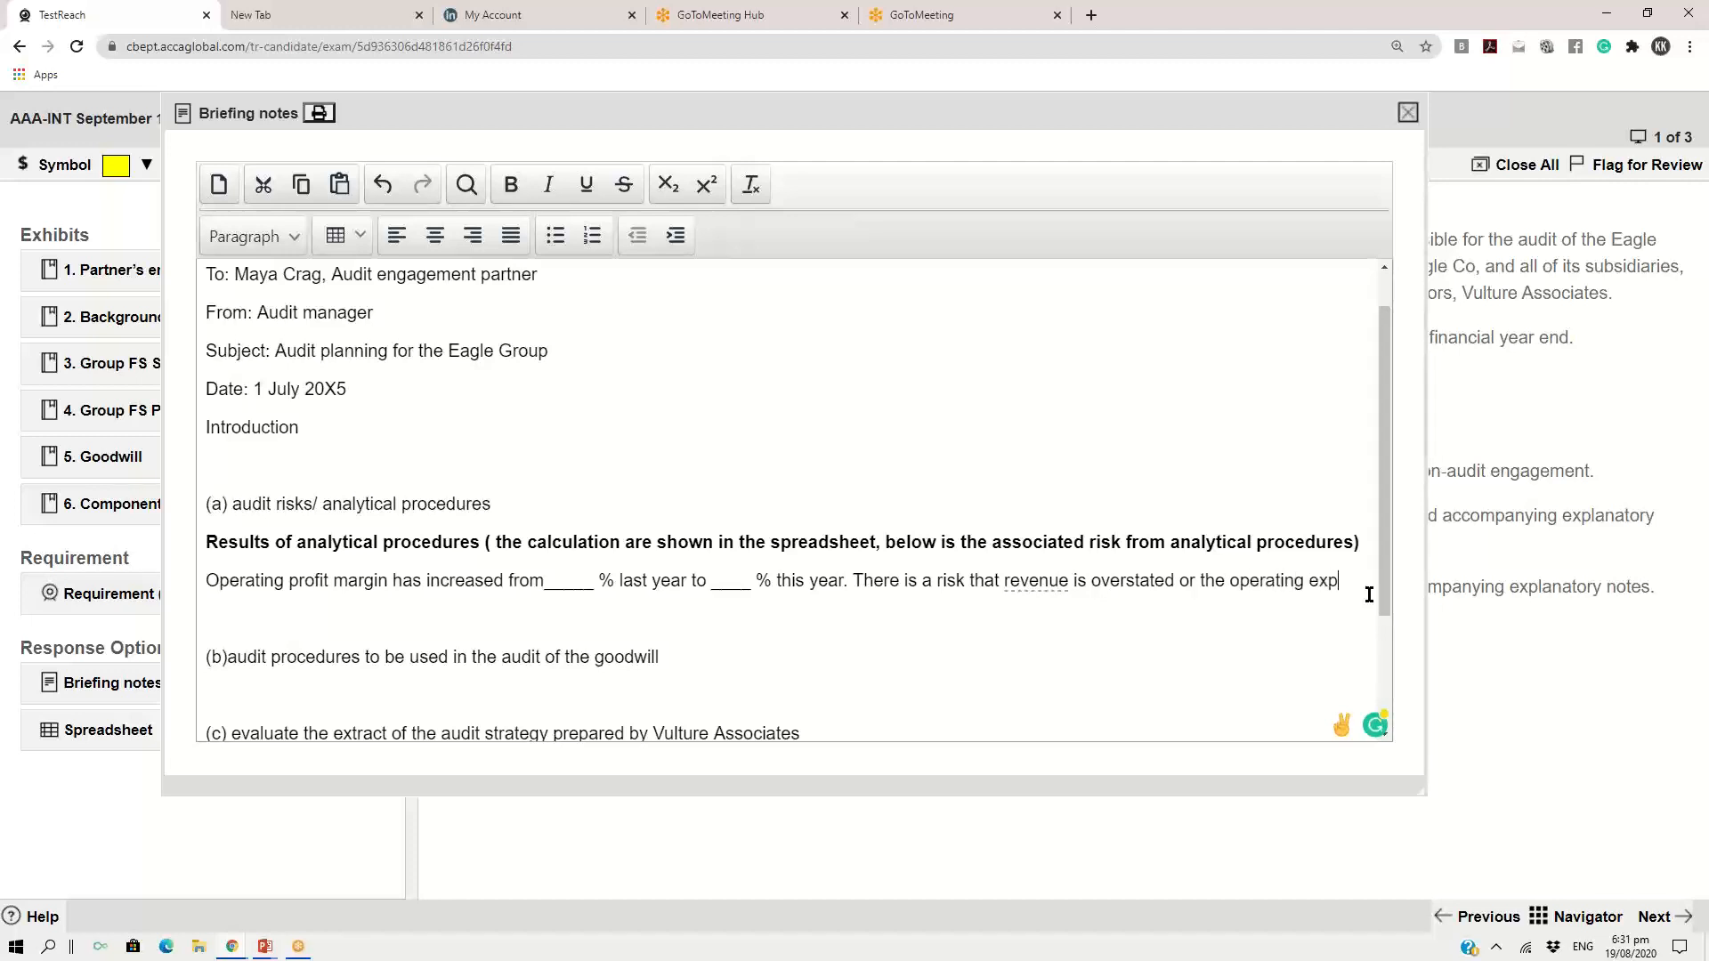
pyautogui.write('enses are und')
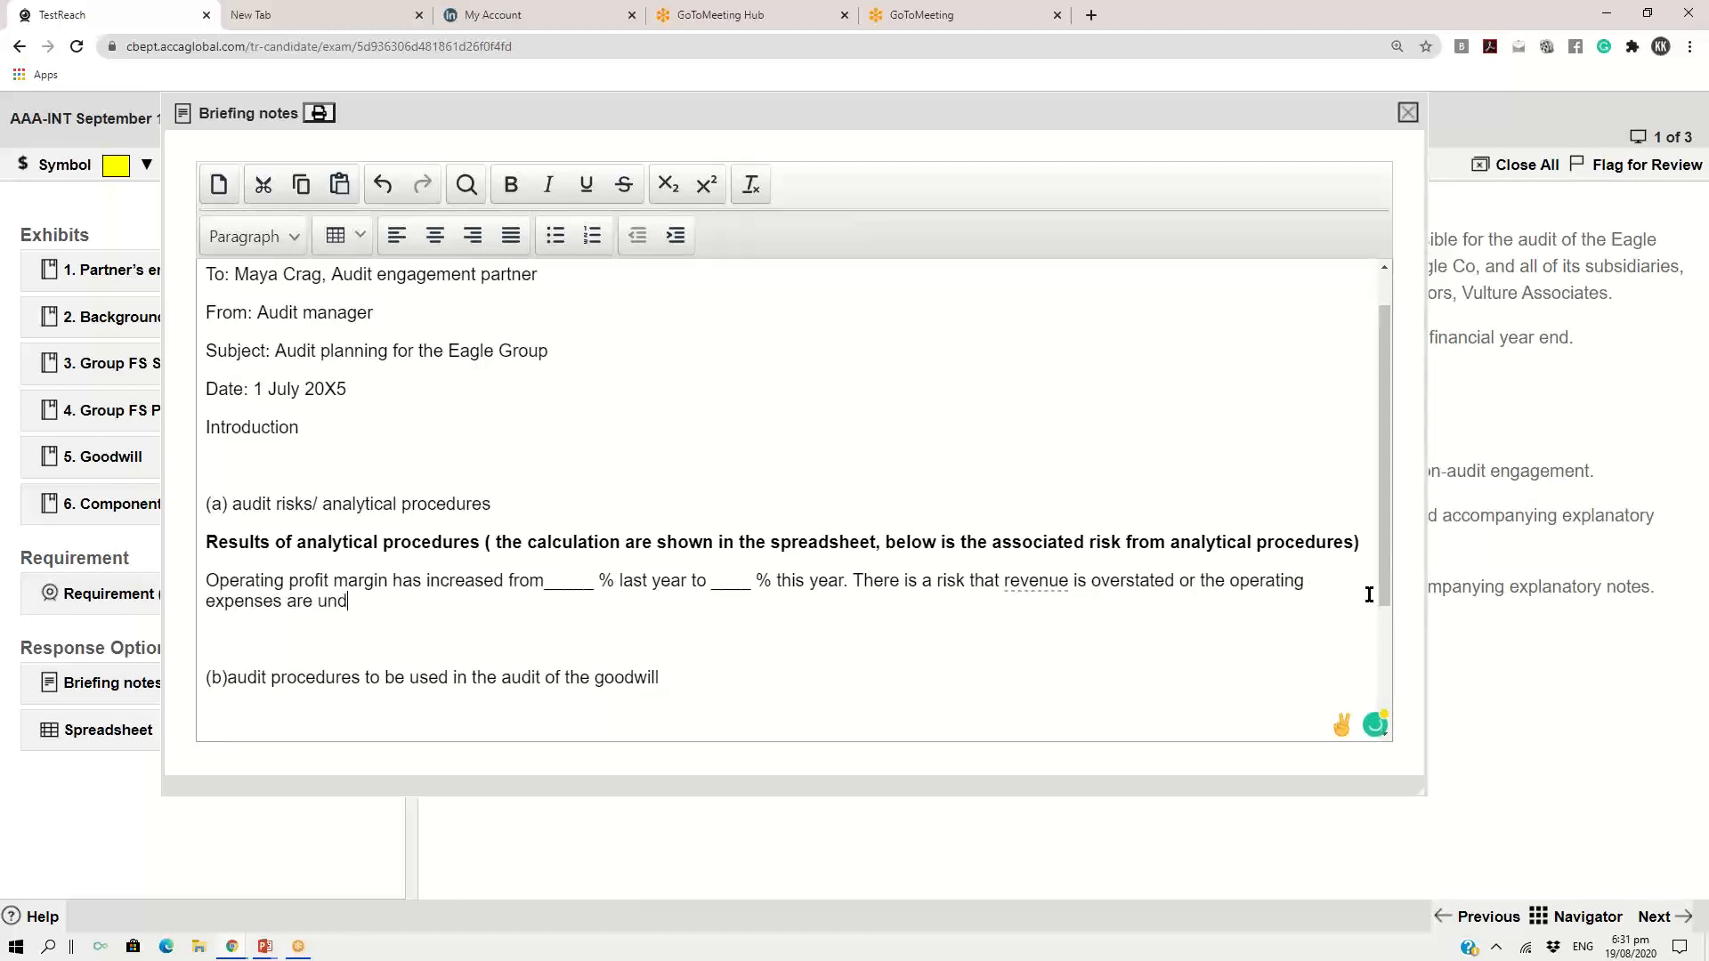
pyautogui.write('erstated')
pyautogui.press('Return')
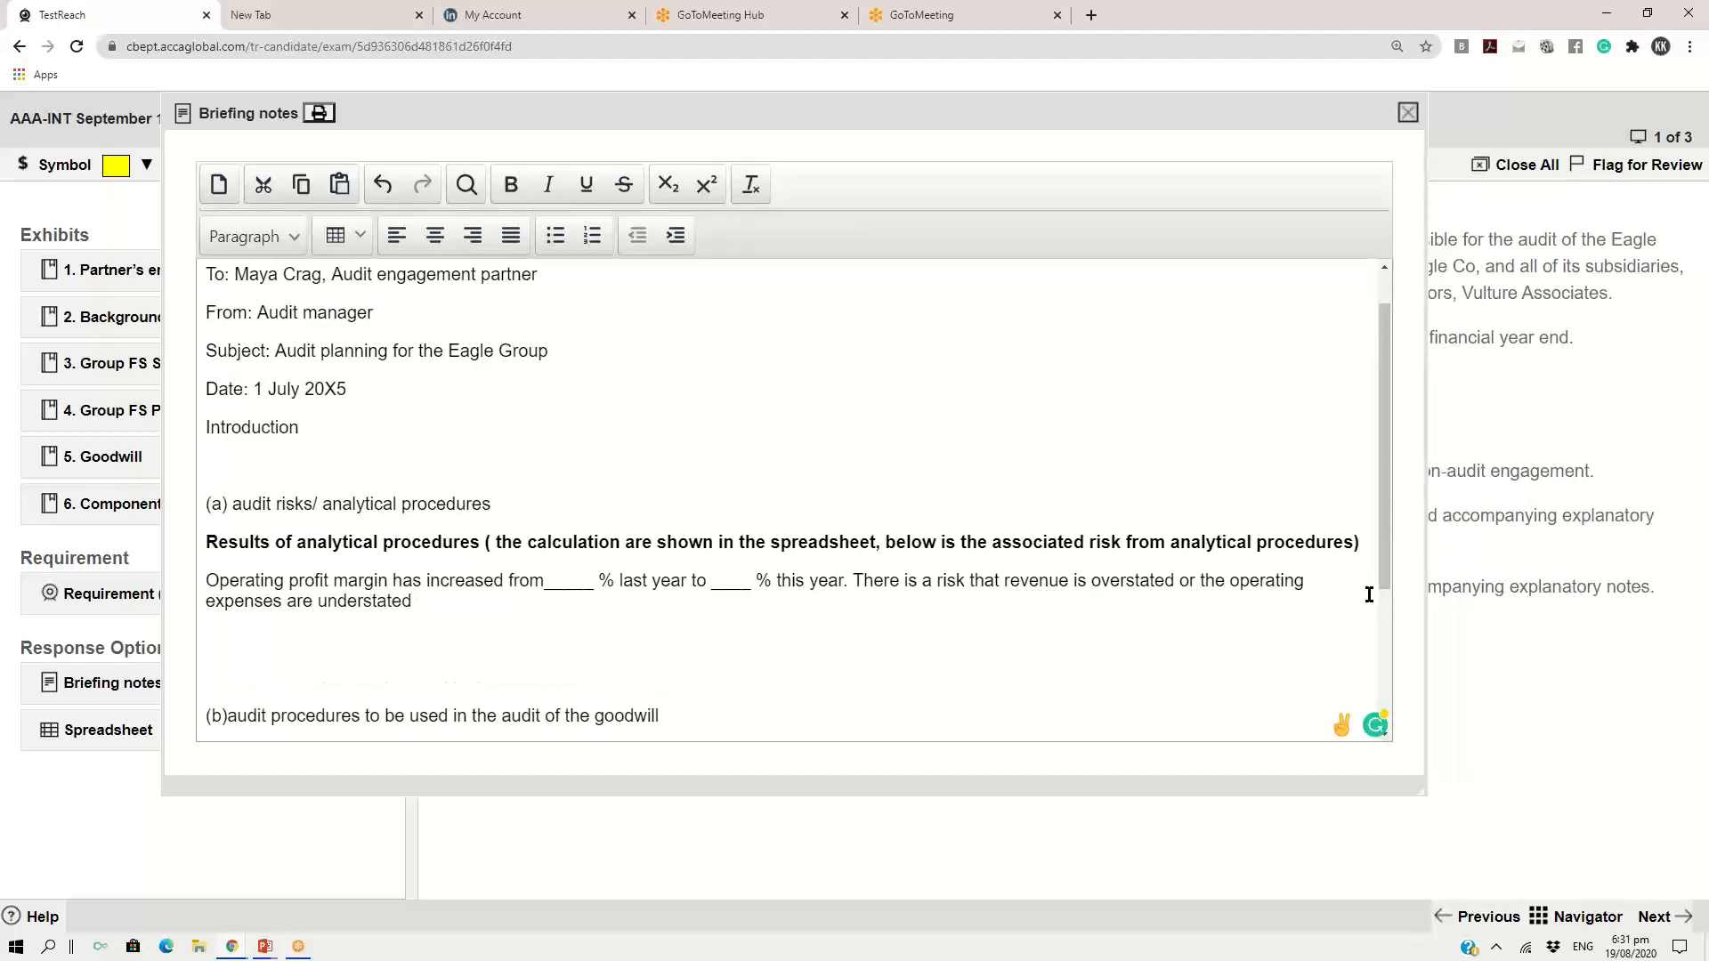
# Below the operating profit margin paragraph, write "interest cover has increased from 9 time to 12 times"
pyautogui.scroll(-1, 1370, 594)
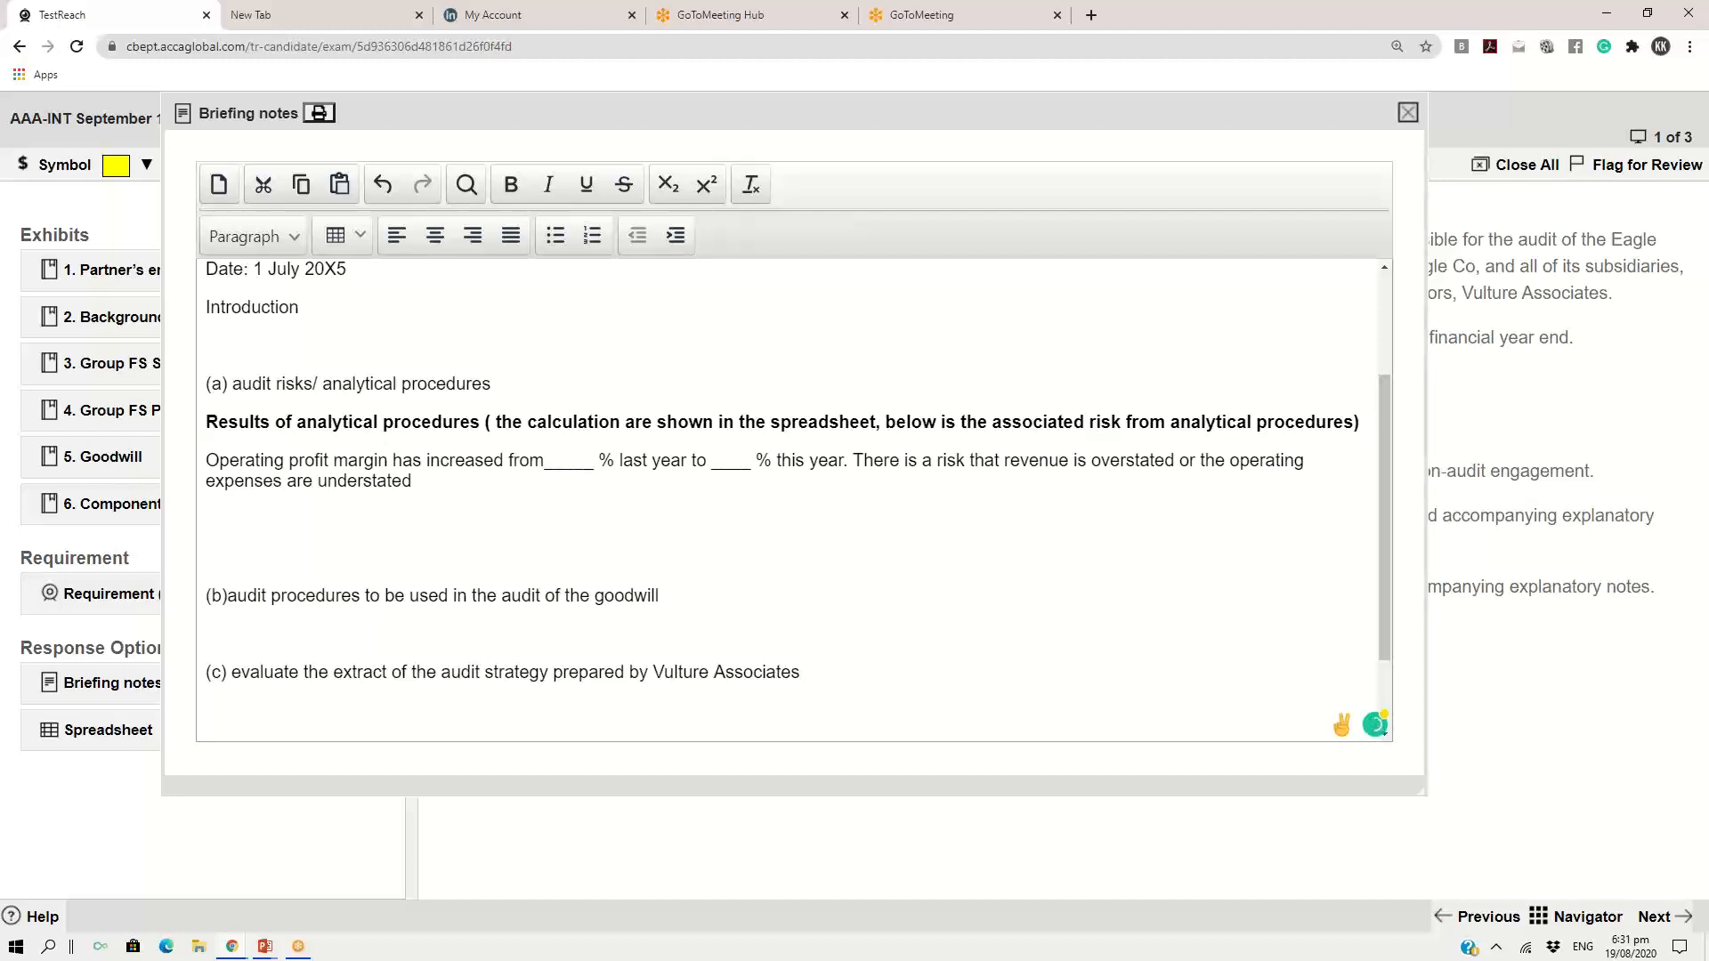
pyautogui.write('interest cover has increas')
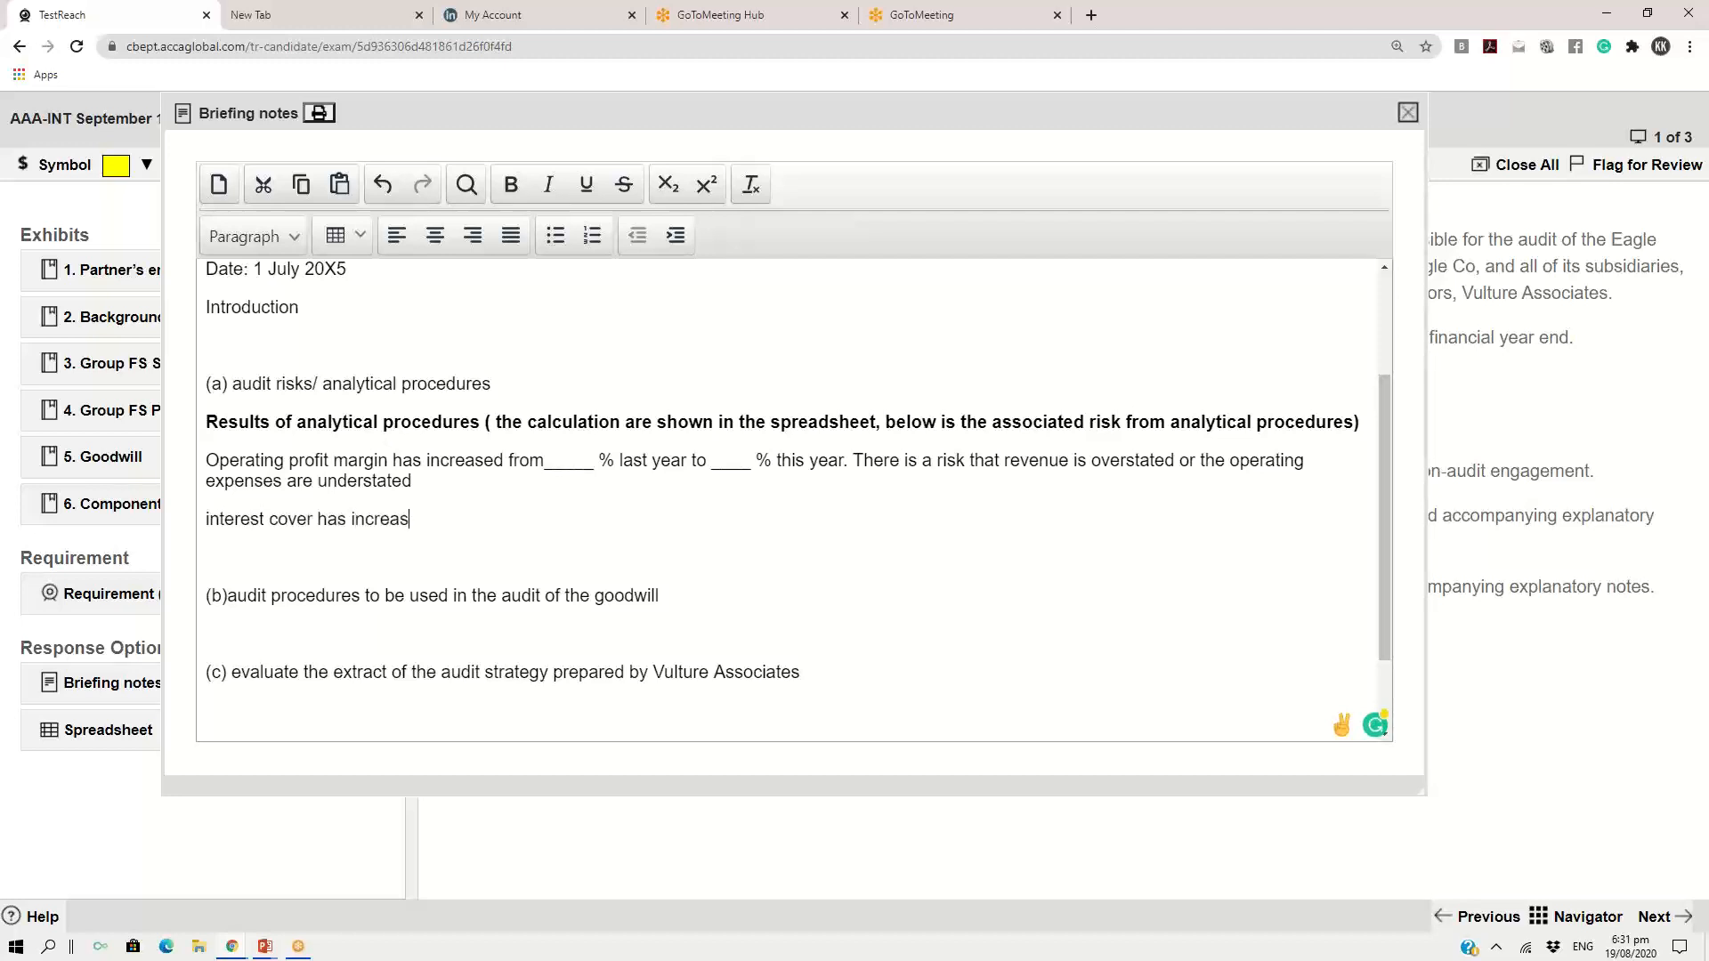
pyautogui.write('ed from 9 time to 12 time')
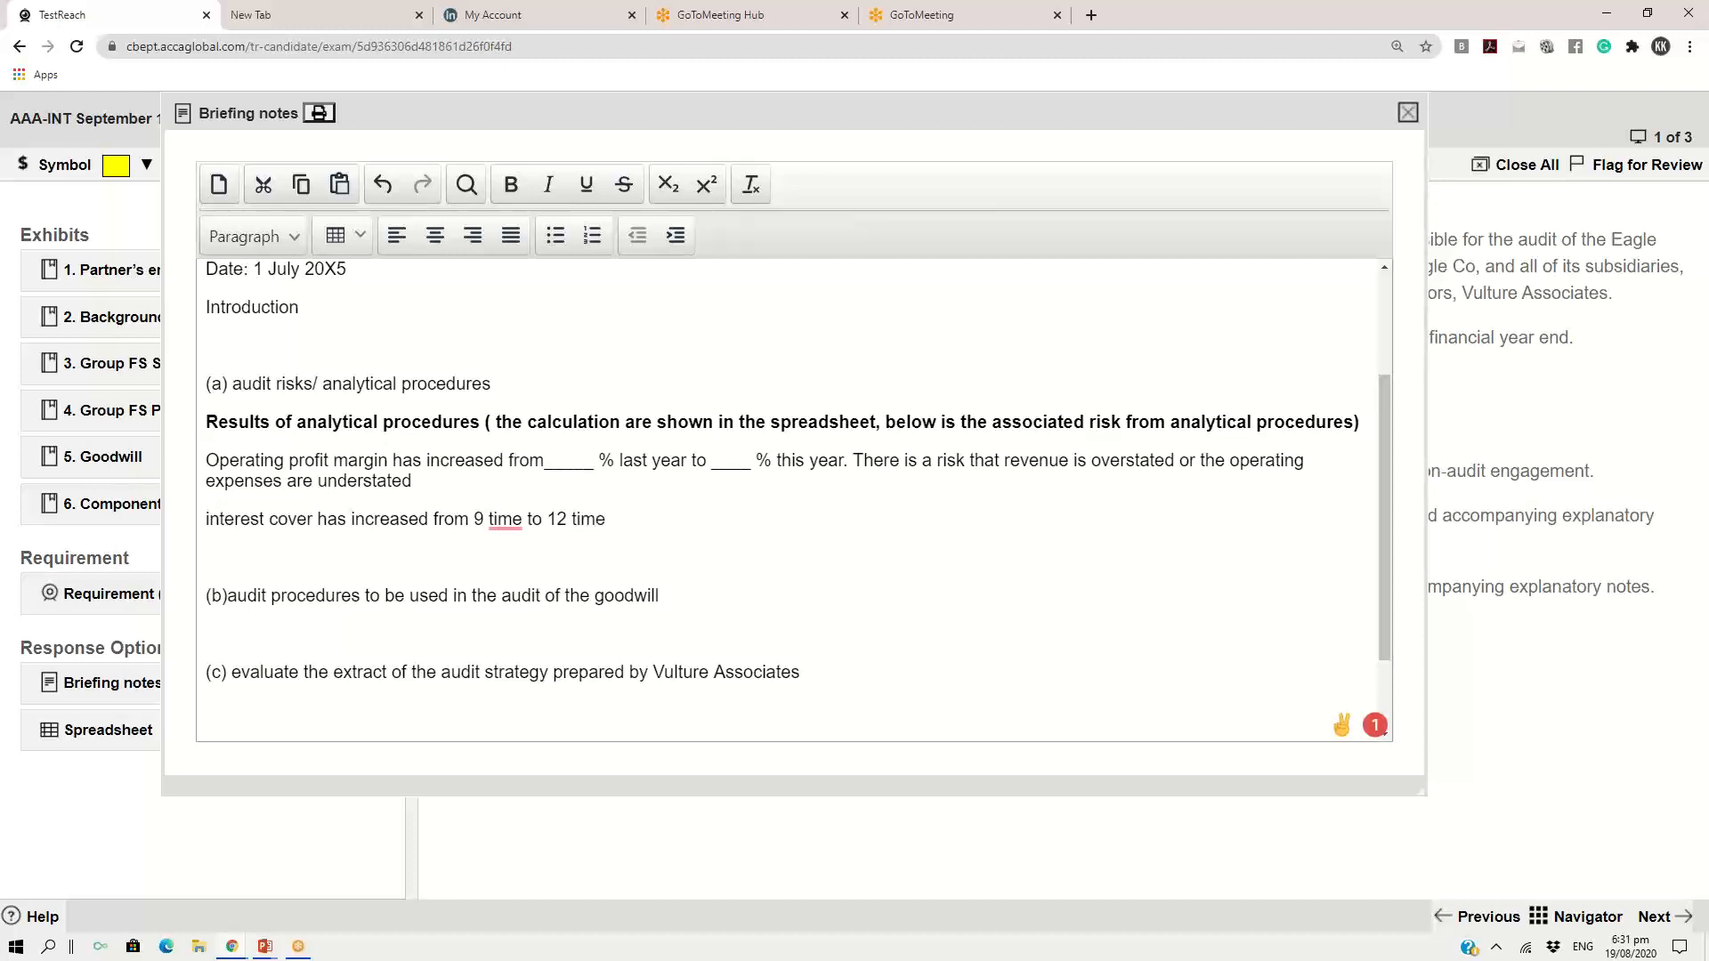
# Add "There is a possibility that the operating profit is overstated or the finance cost is understated." to the interest cover line and start a new line
pyautogui.write('s. There is a')
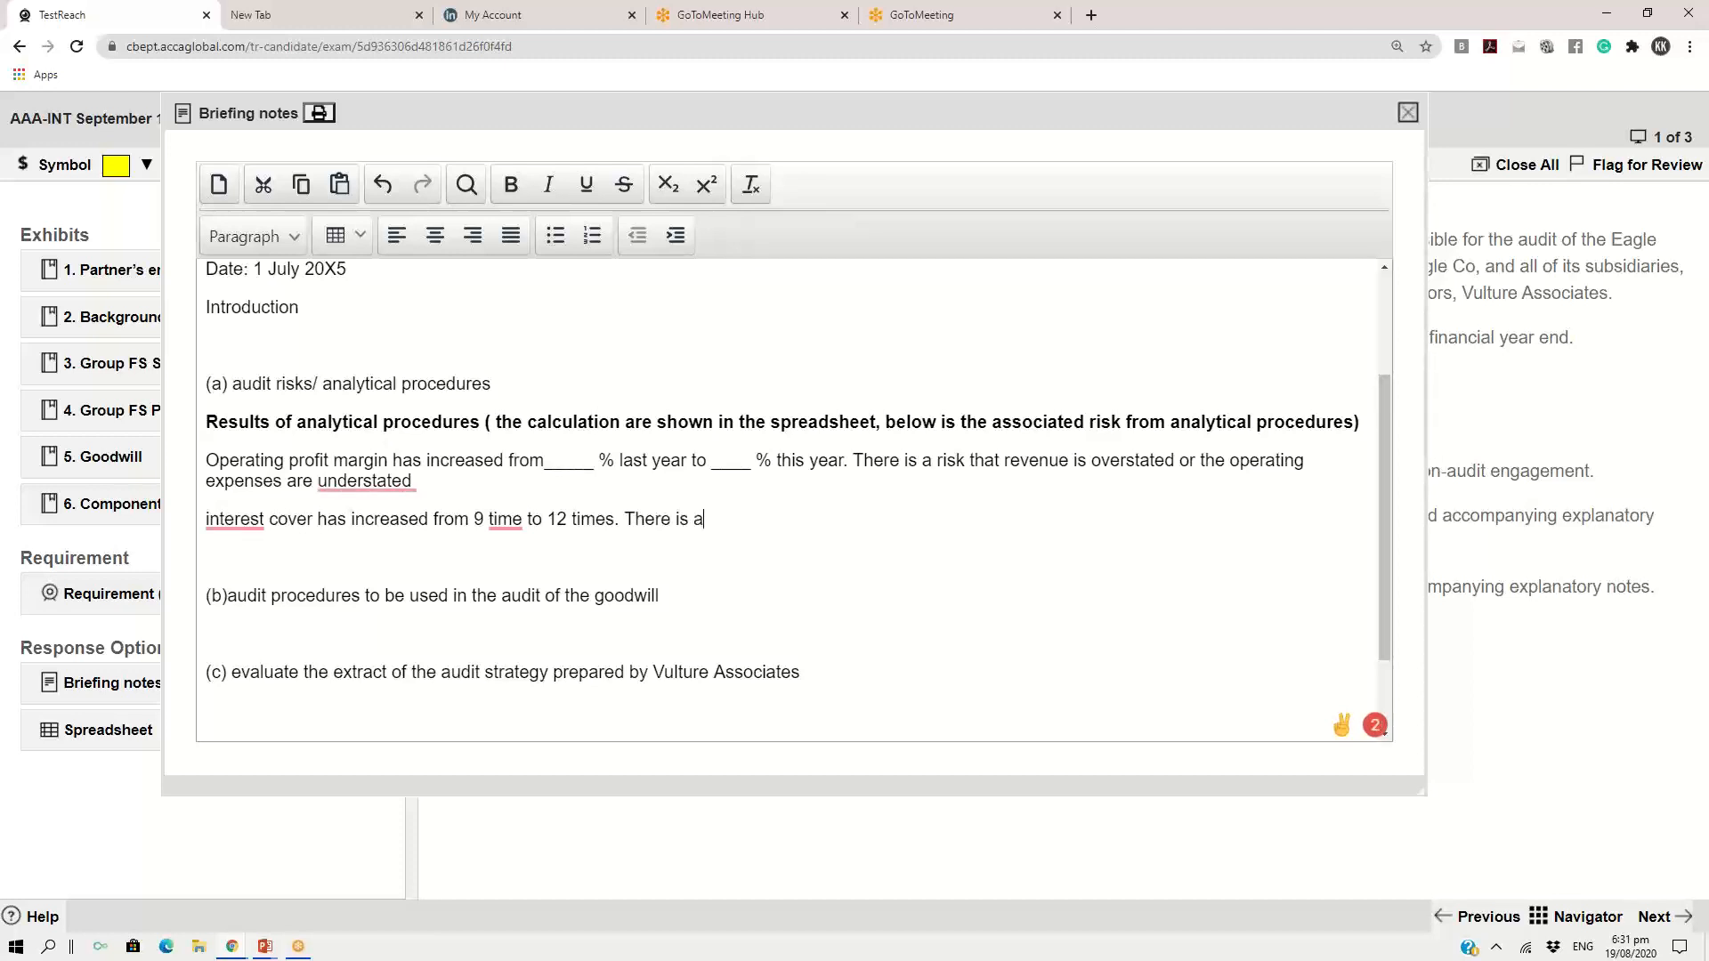
pyautogui.write(' possibility that the ')
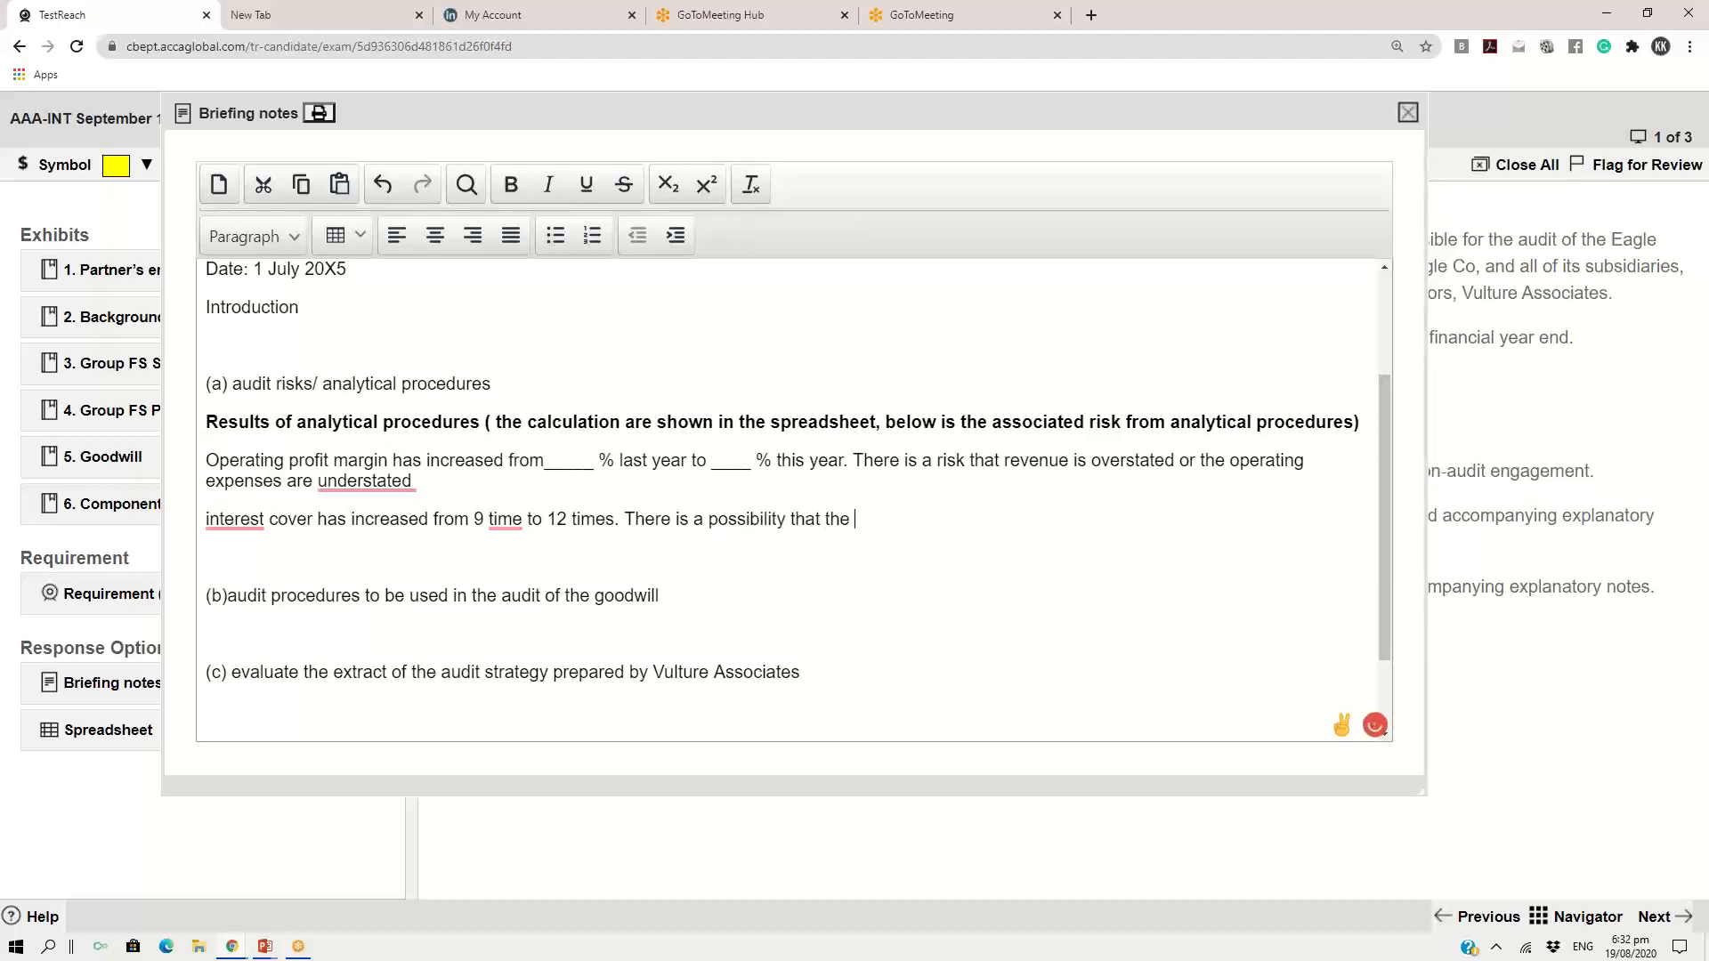
pyautogui.write('operating profit is o')
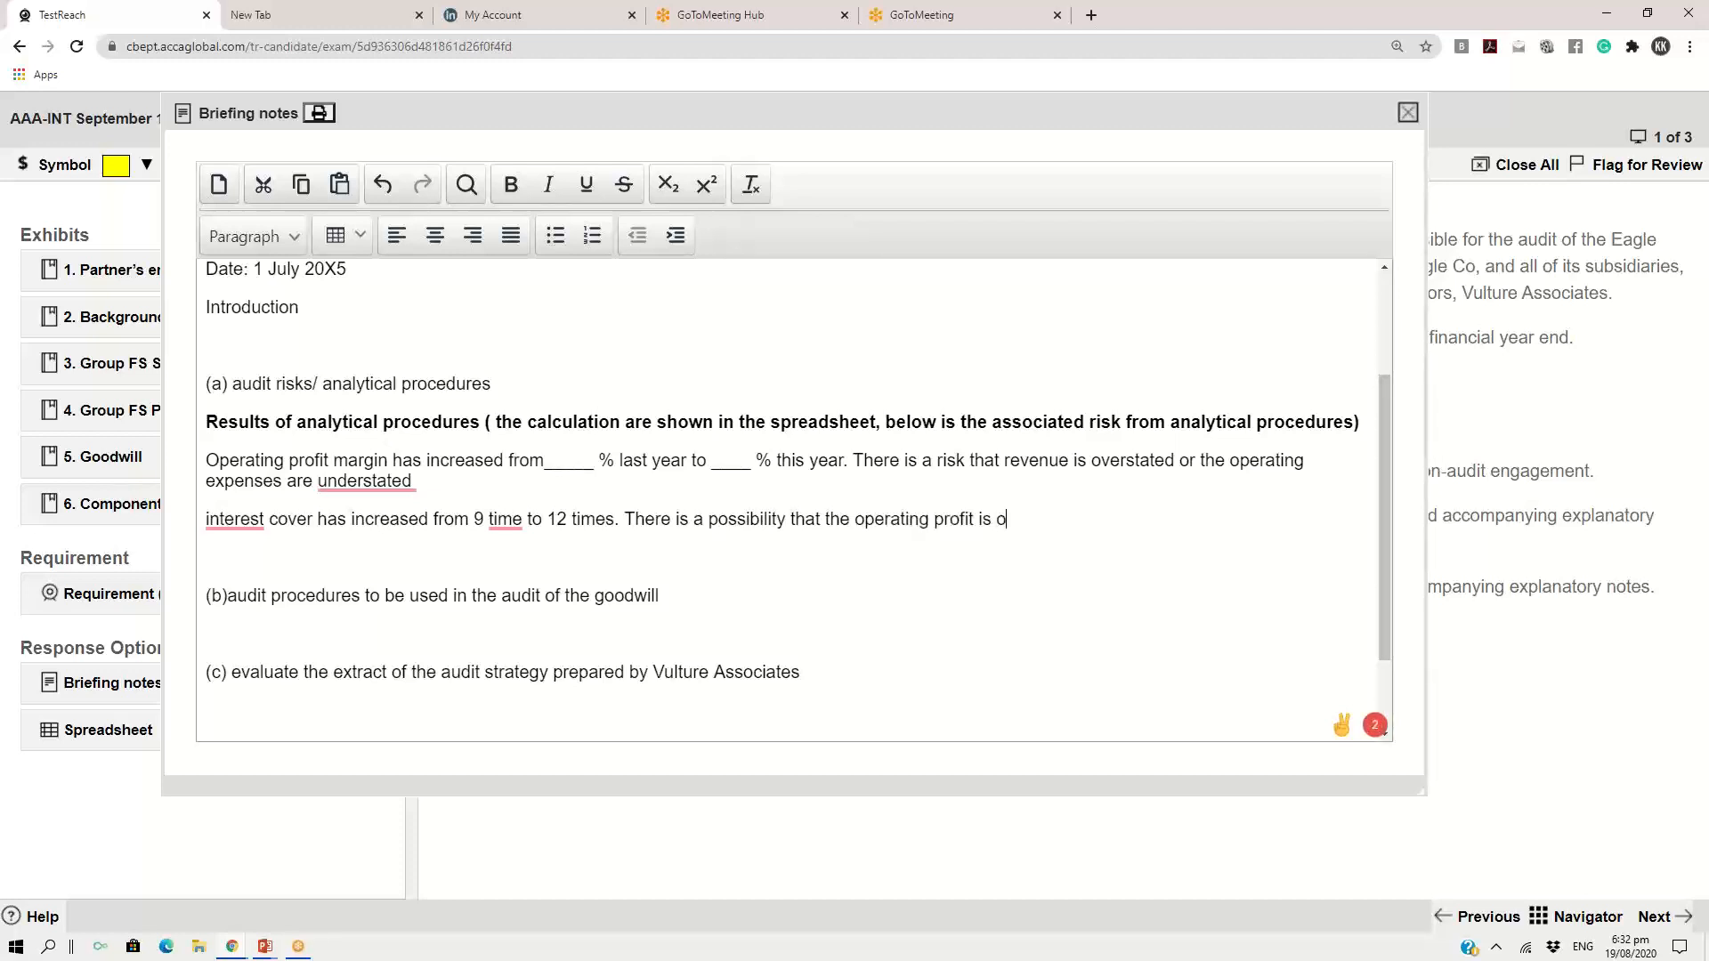
pyautogui.write('verstated or the fin')
pyautogui.write('ance cost i')
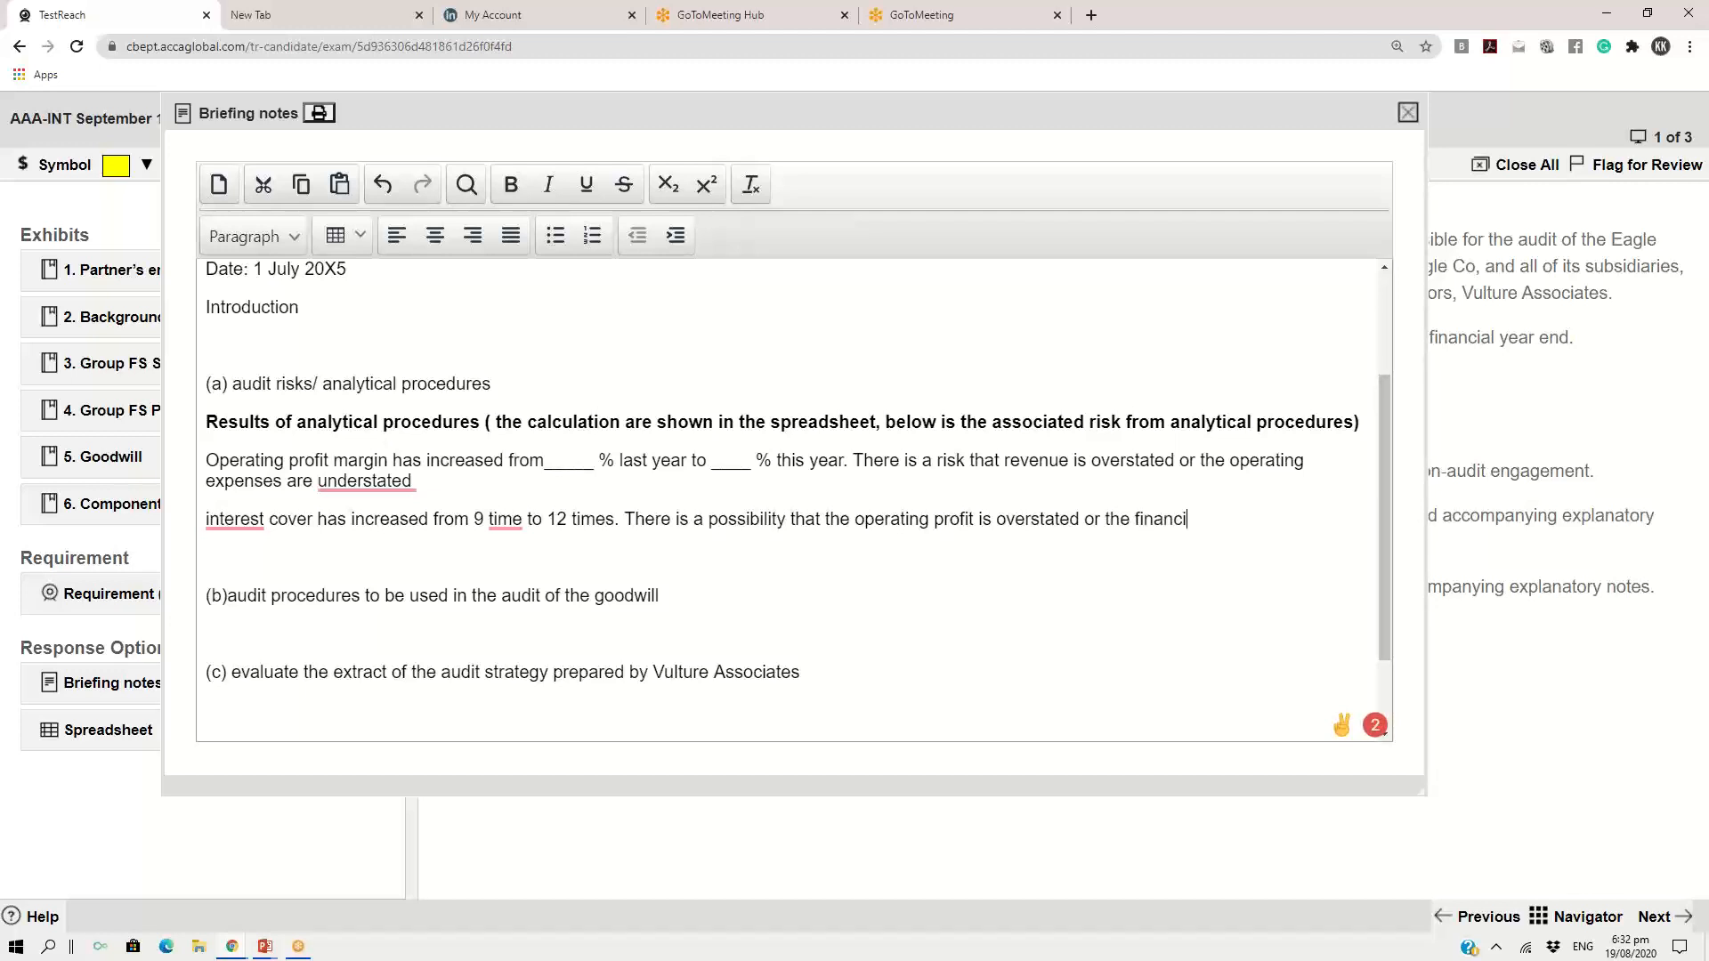
pyautogui.write('s understated.')
pyautogui.press('Return')
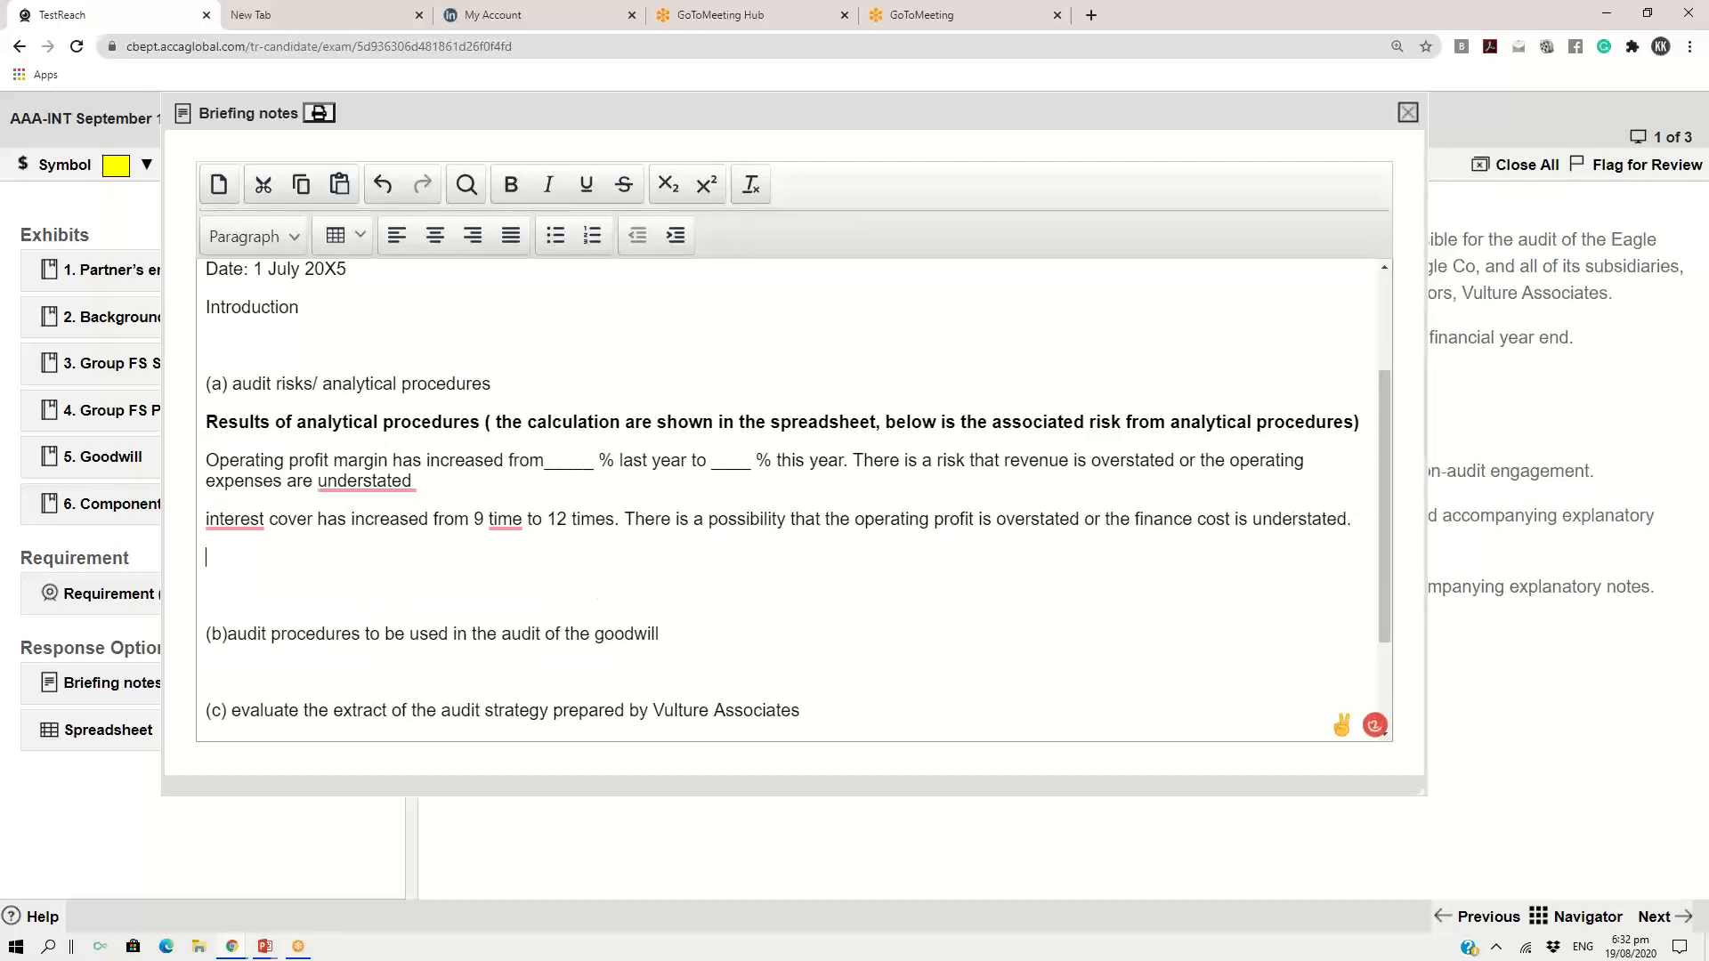
# On the new line, write "effective tax rate has decreased from 25% to 19%." and begin the following sentence
pyautogui.write('effective tax rate has decre')
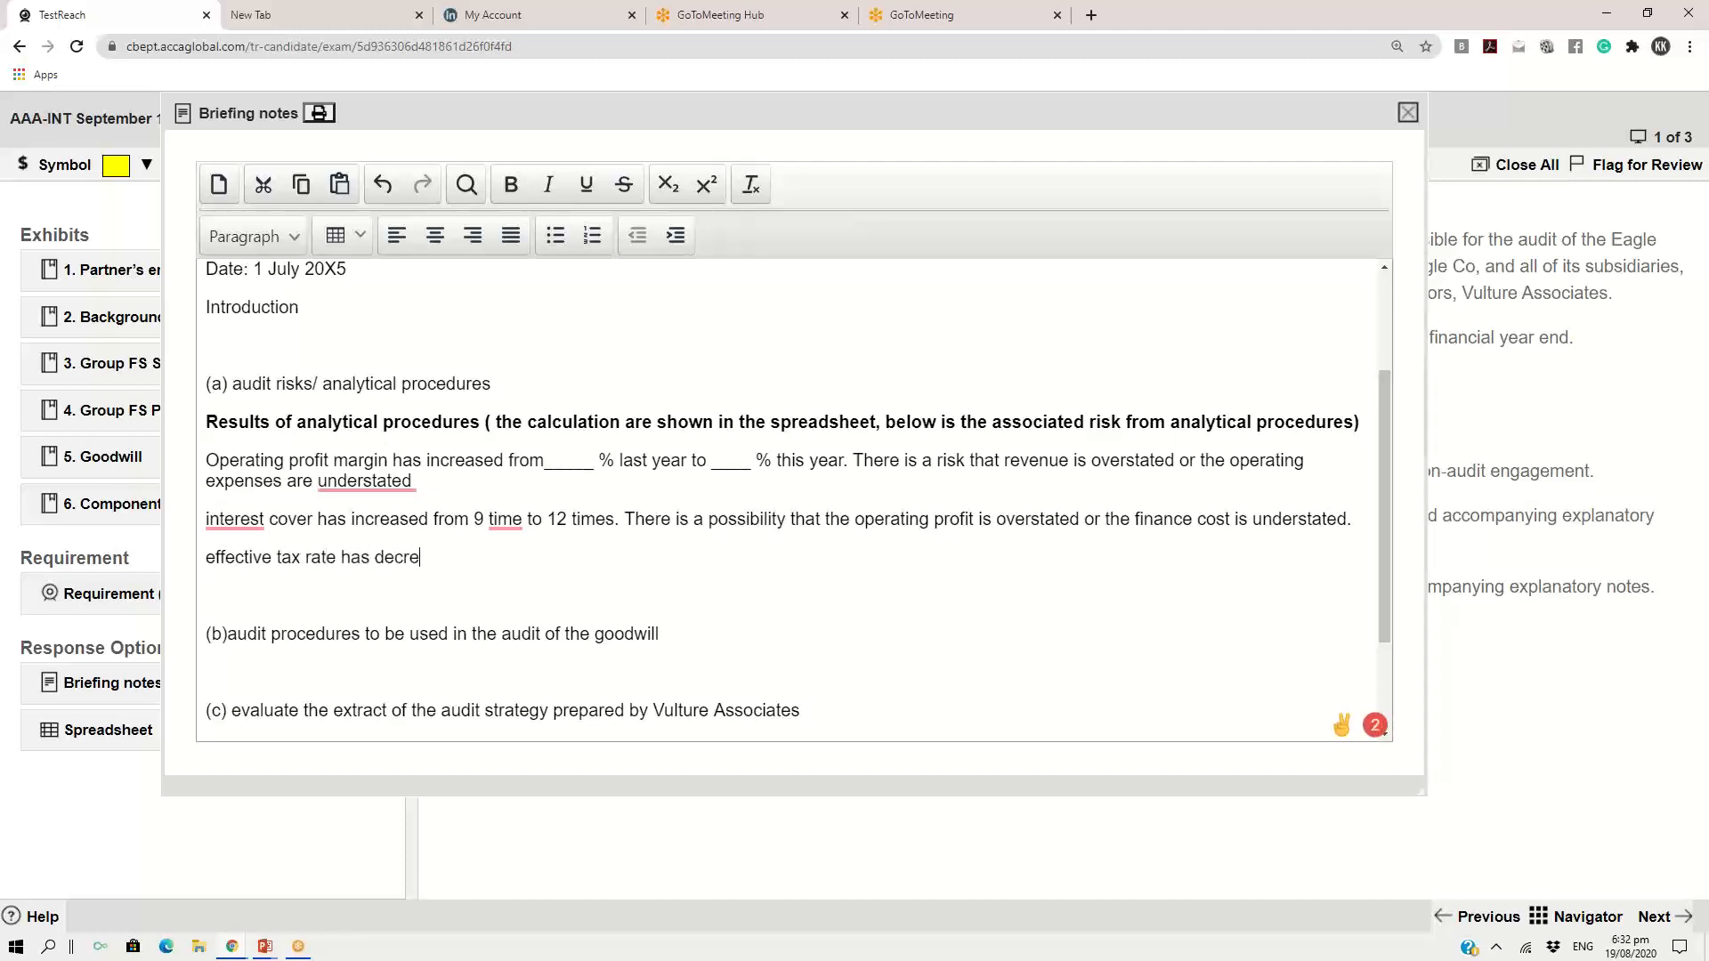
pyautogui.write('ased from 25% to 19%')
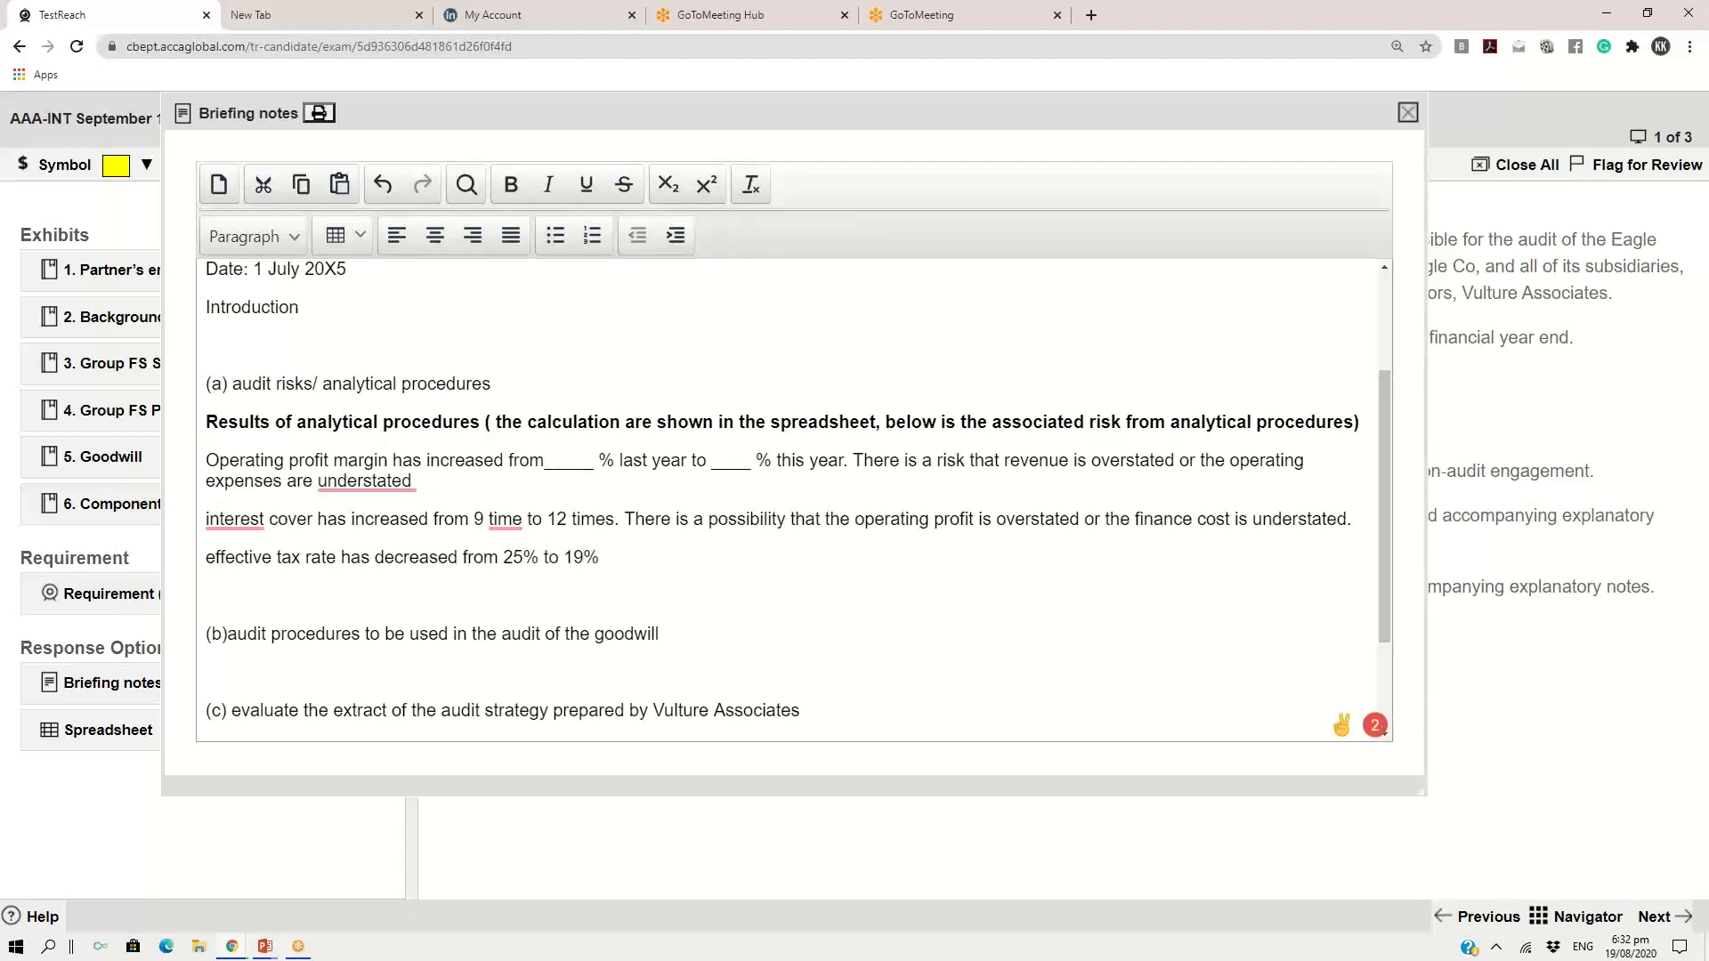
pyautogui.write('. There is a possibility that th')
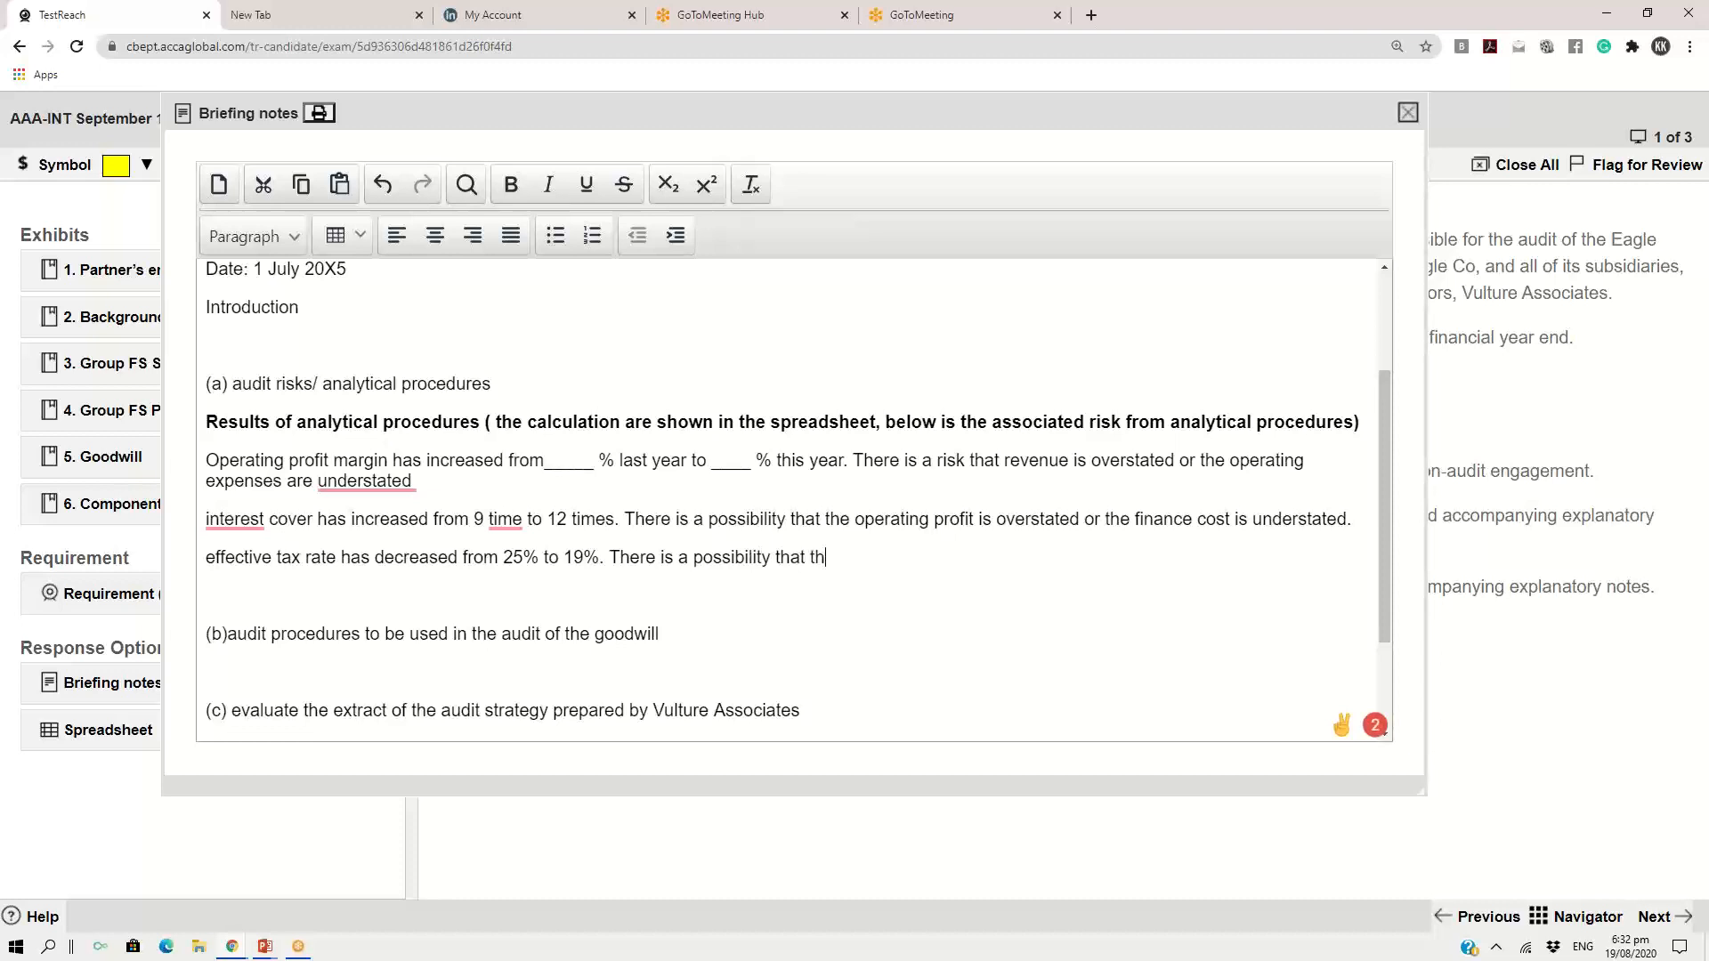
pyautogui.write('e tax expesn')
pyautogui.write(' is ')
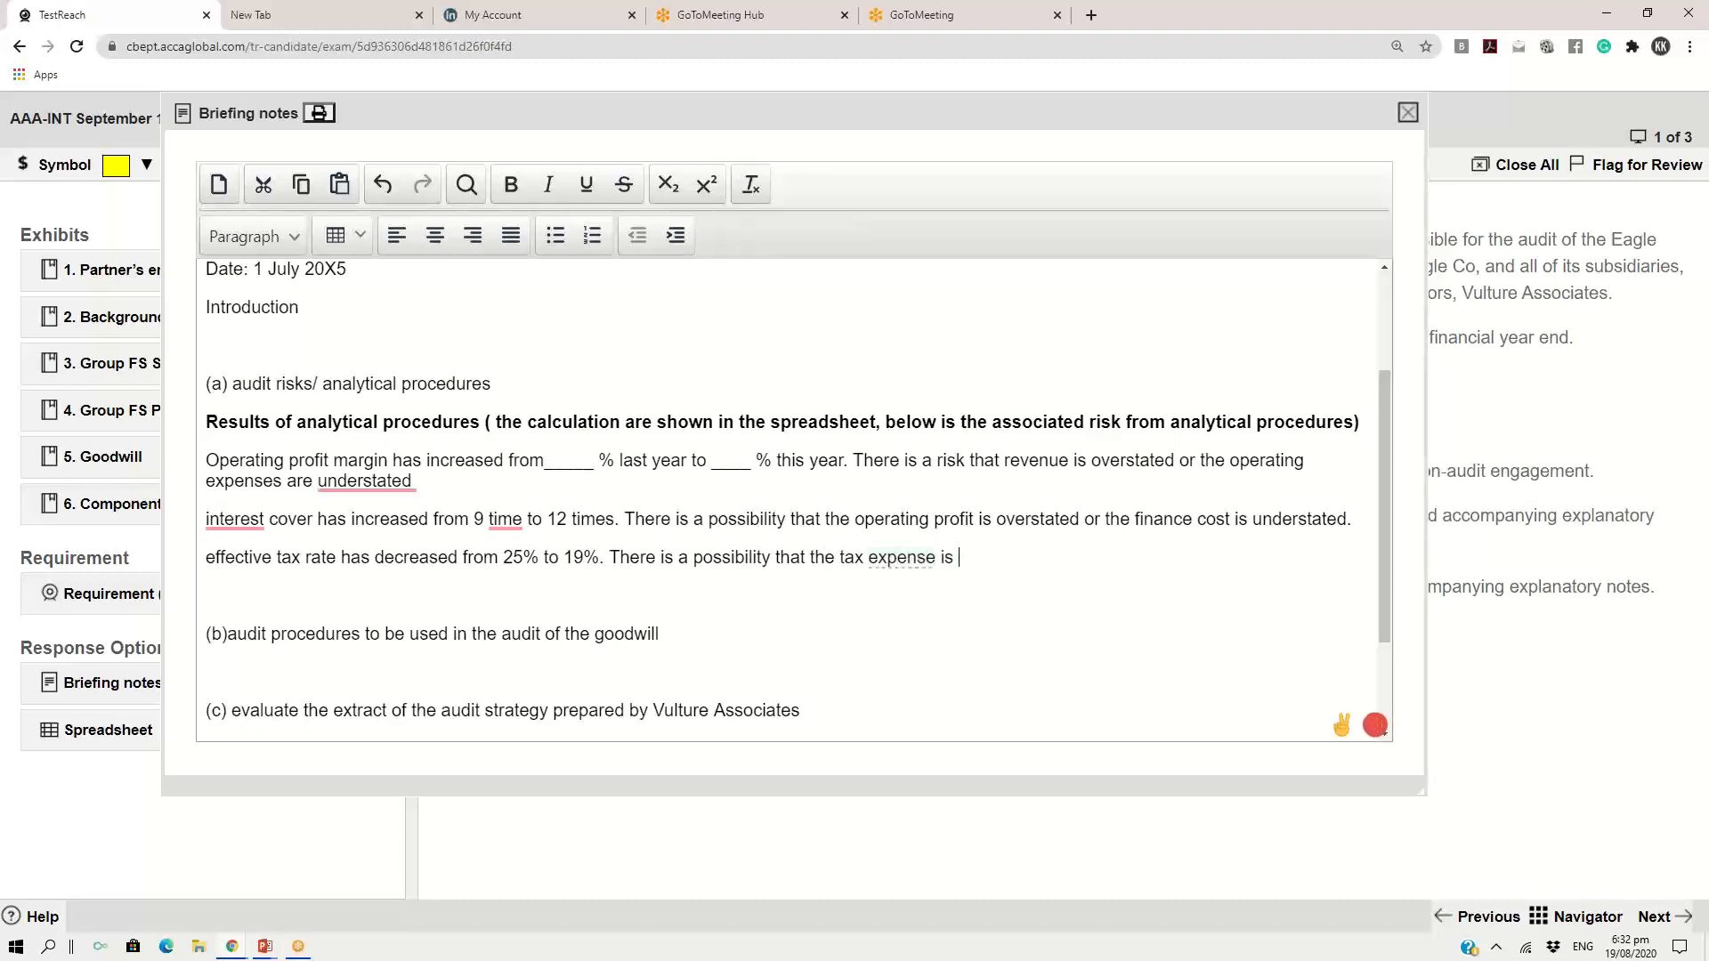
pyautogui.write('understated.')
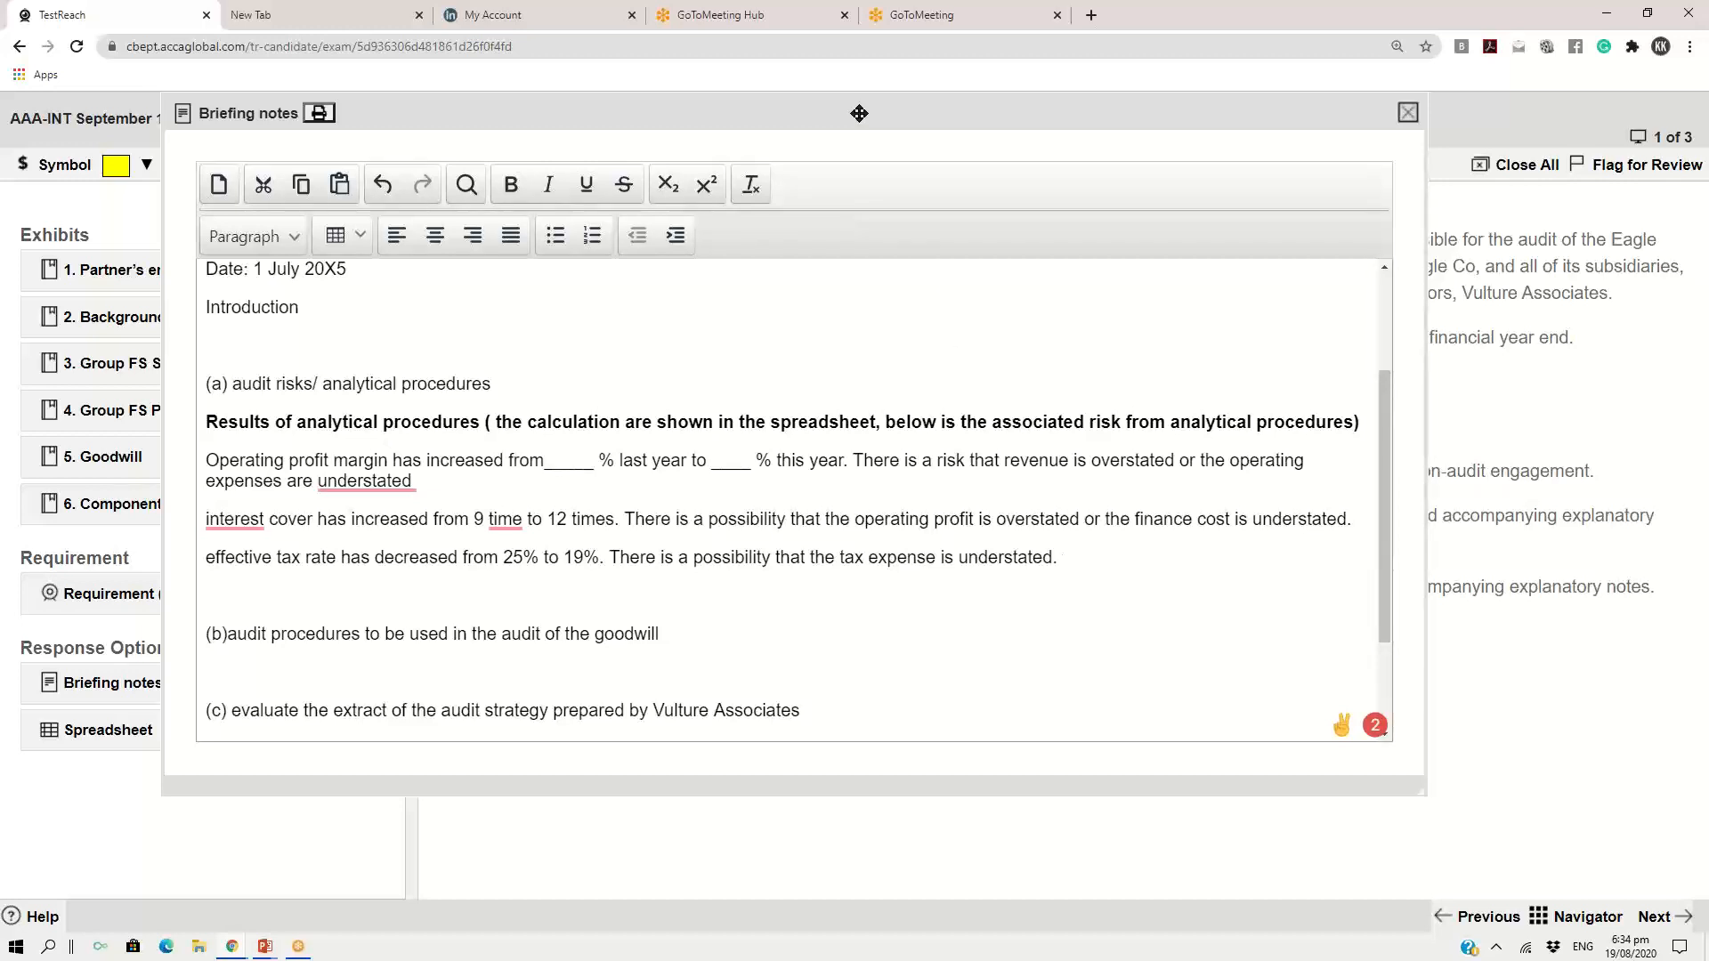
# Examine the partner's email exhibit beside the briefing notes, reading the wording and marks of requirement (a), and close the email
pyautogui.moveTo(859, 113); pyautogui.dragTo(1130, 49)
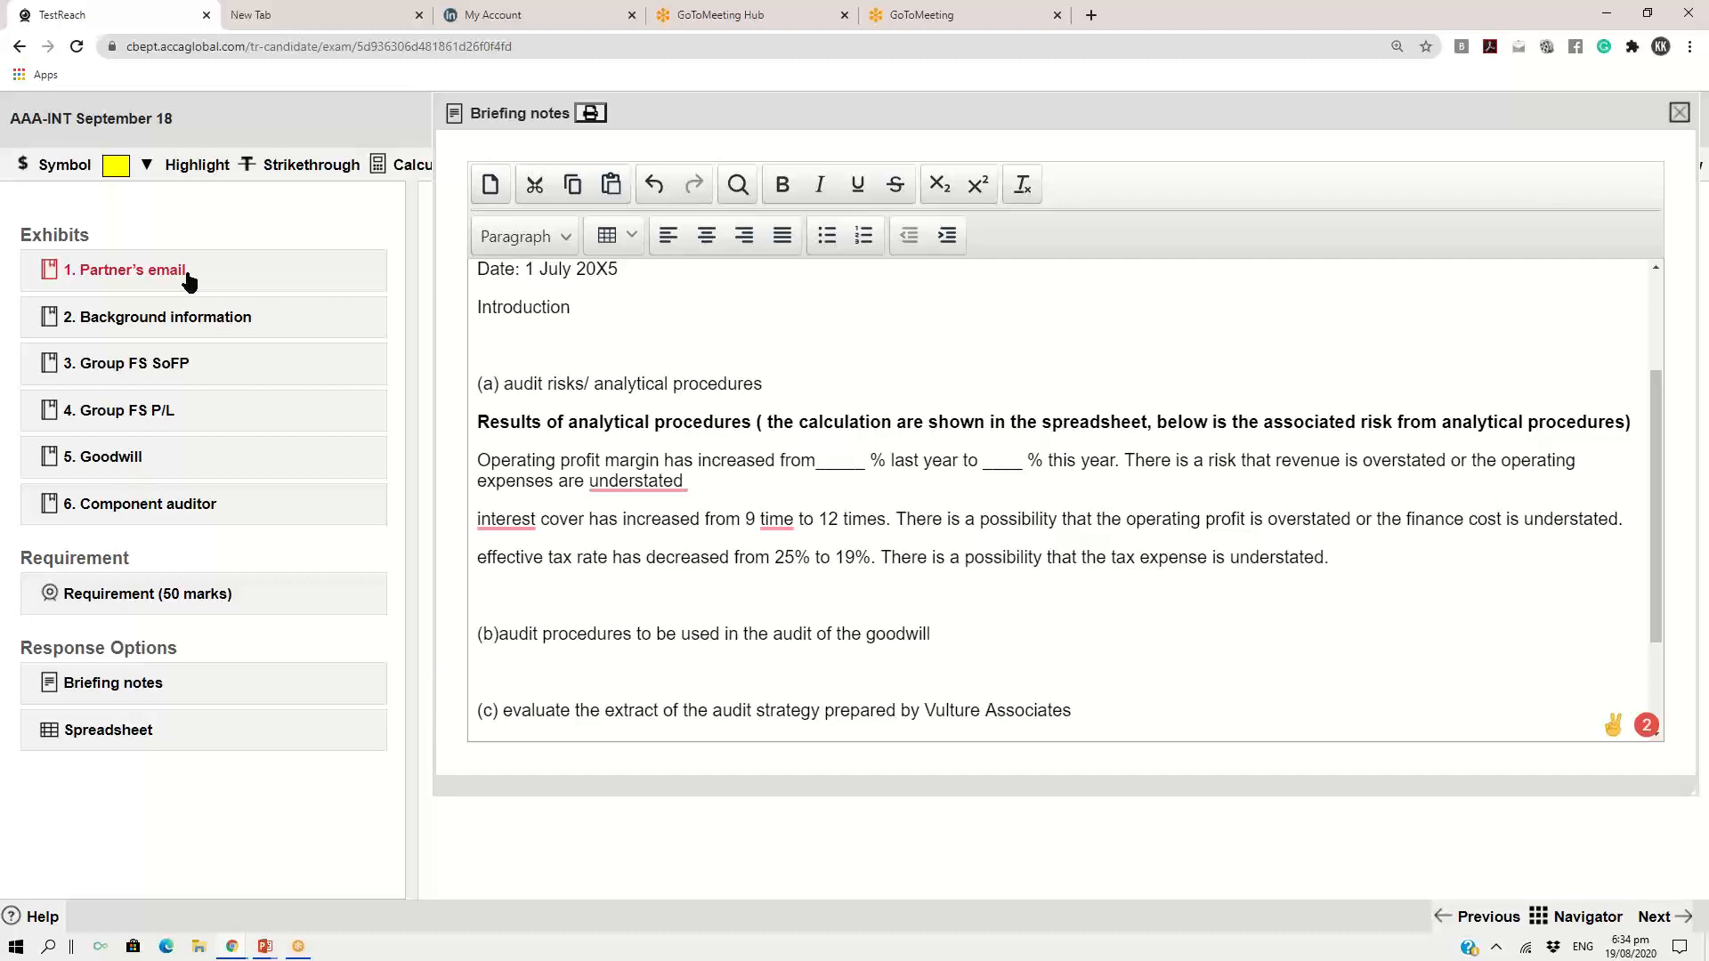
pyautogui.click(114, 282)
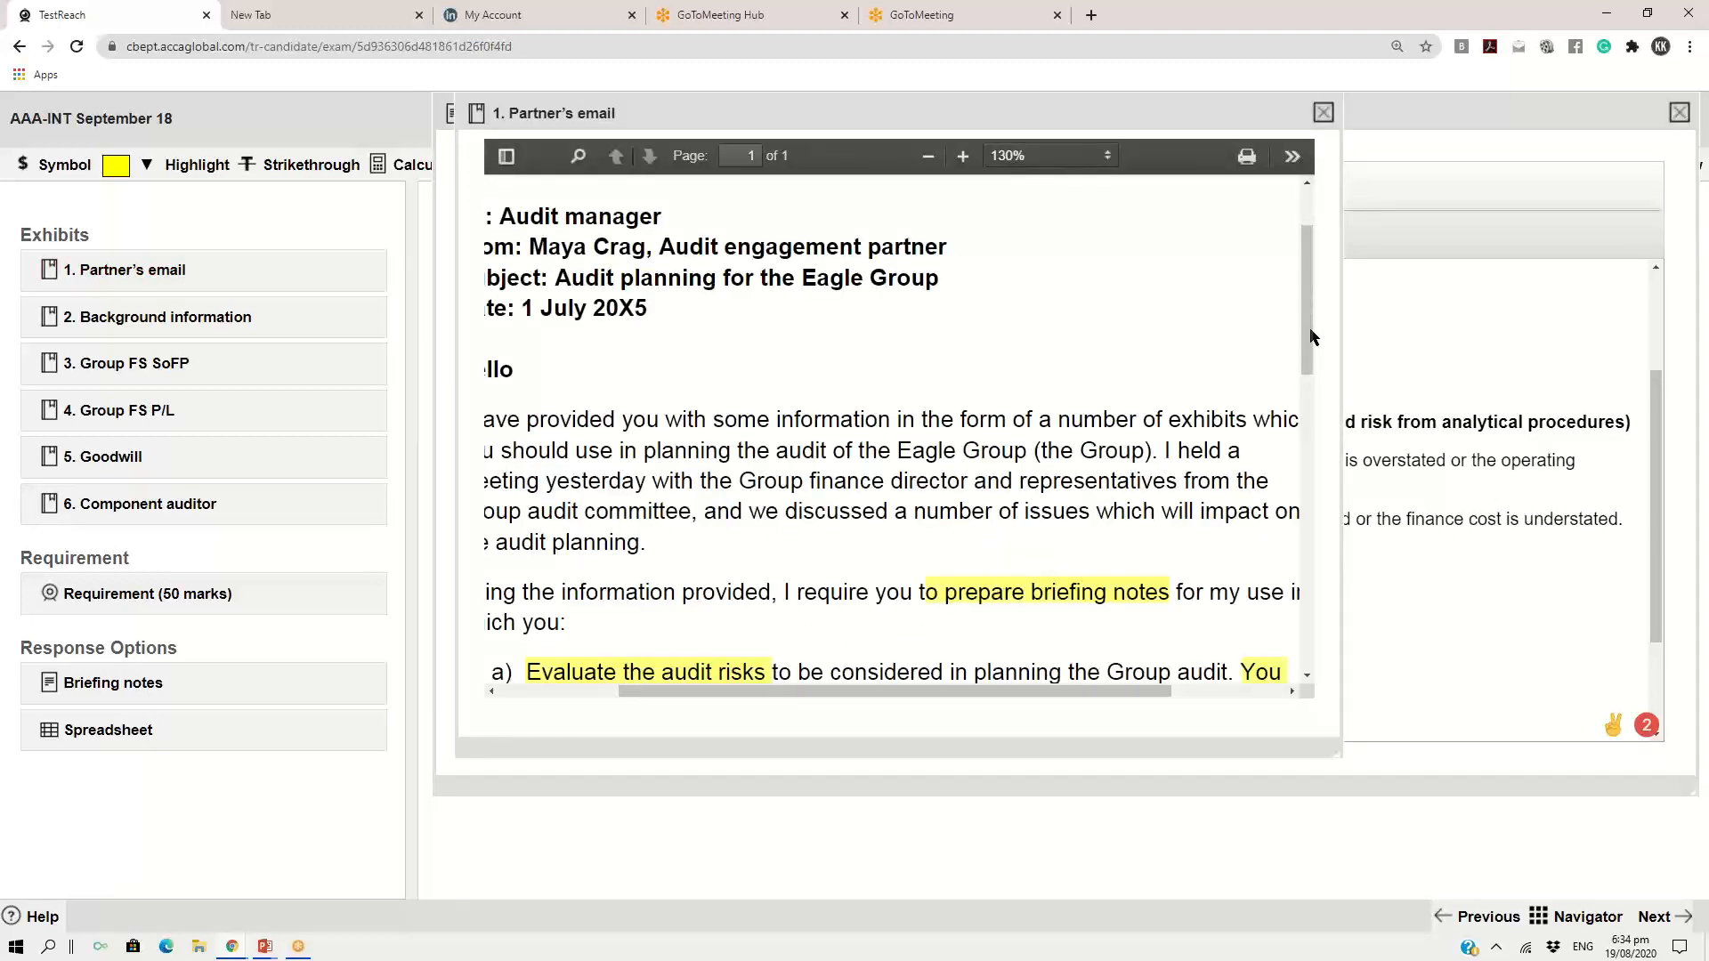
pyautogui.click(928, 156)
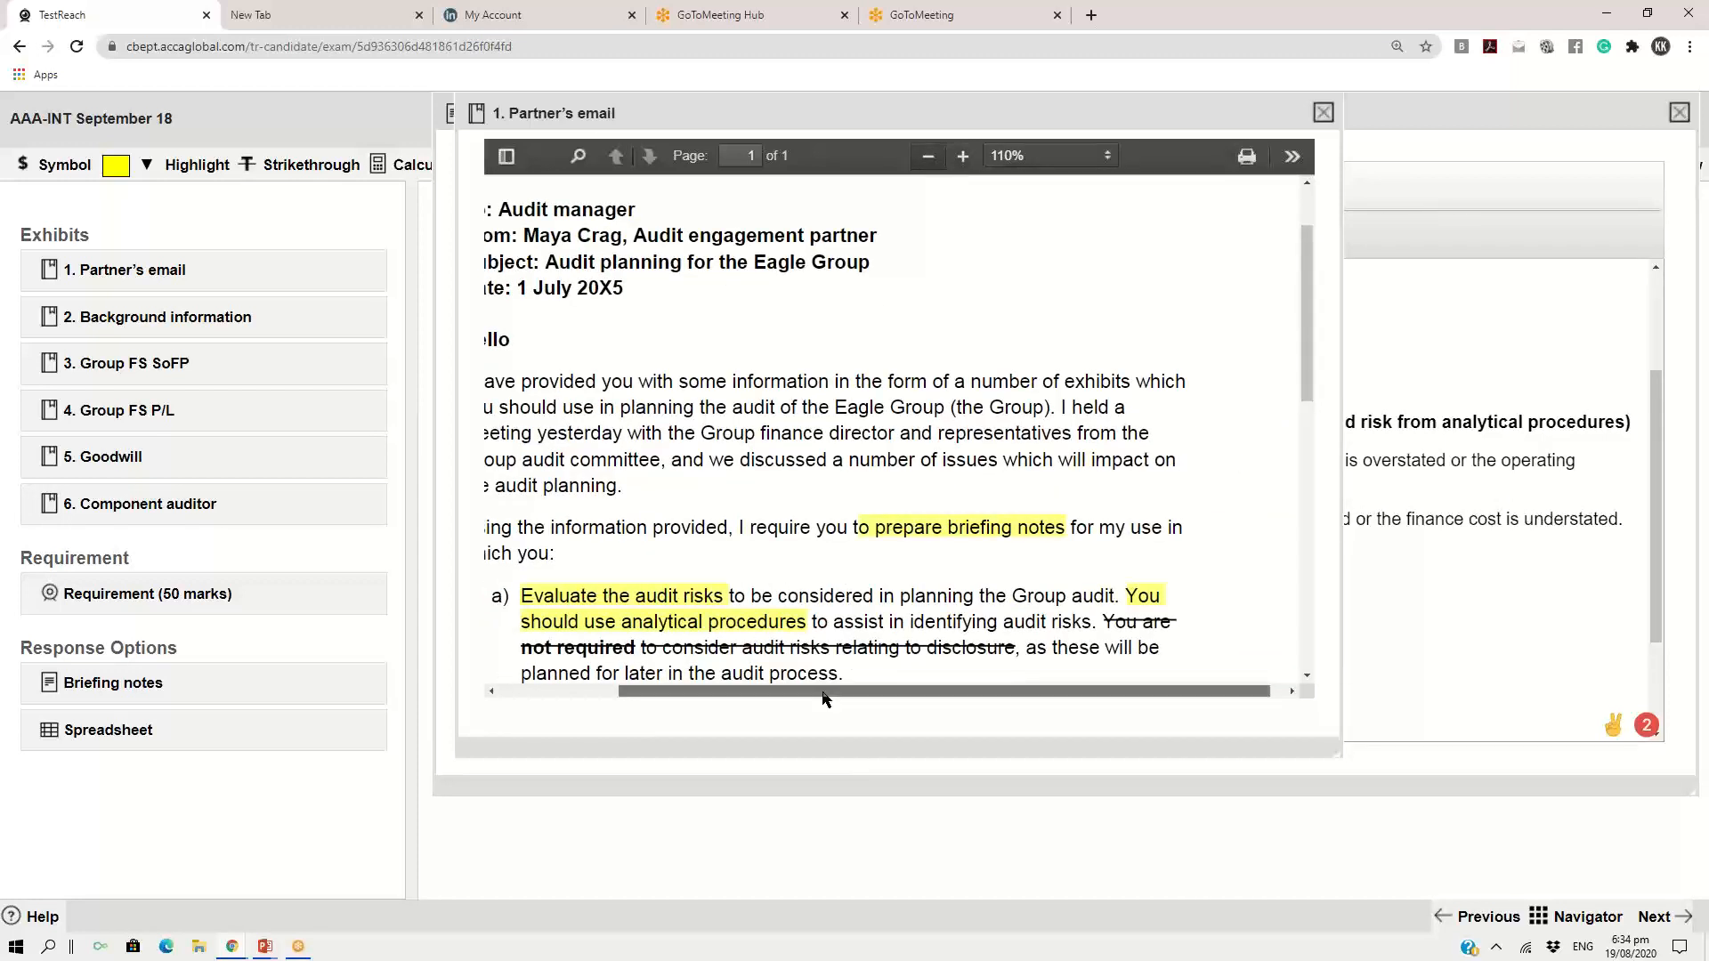
pyautogui.moveTo(826, 693); pyautogui.dragTo(773, 703)
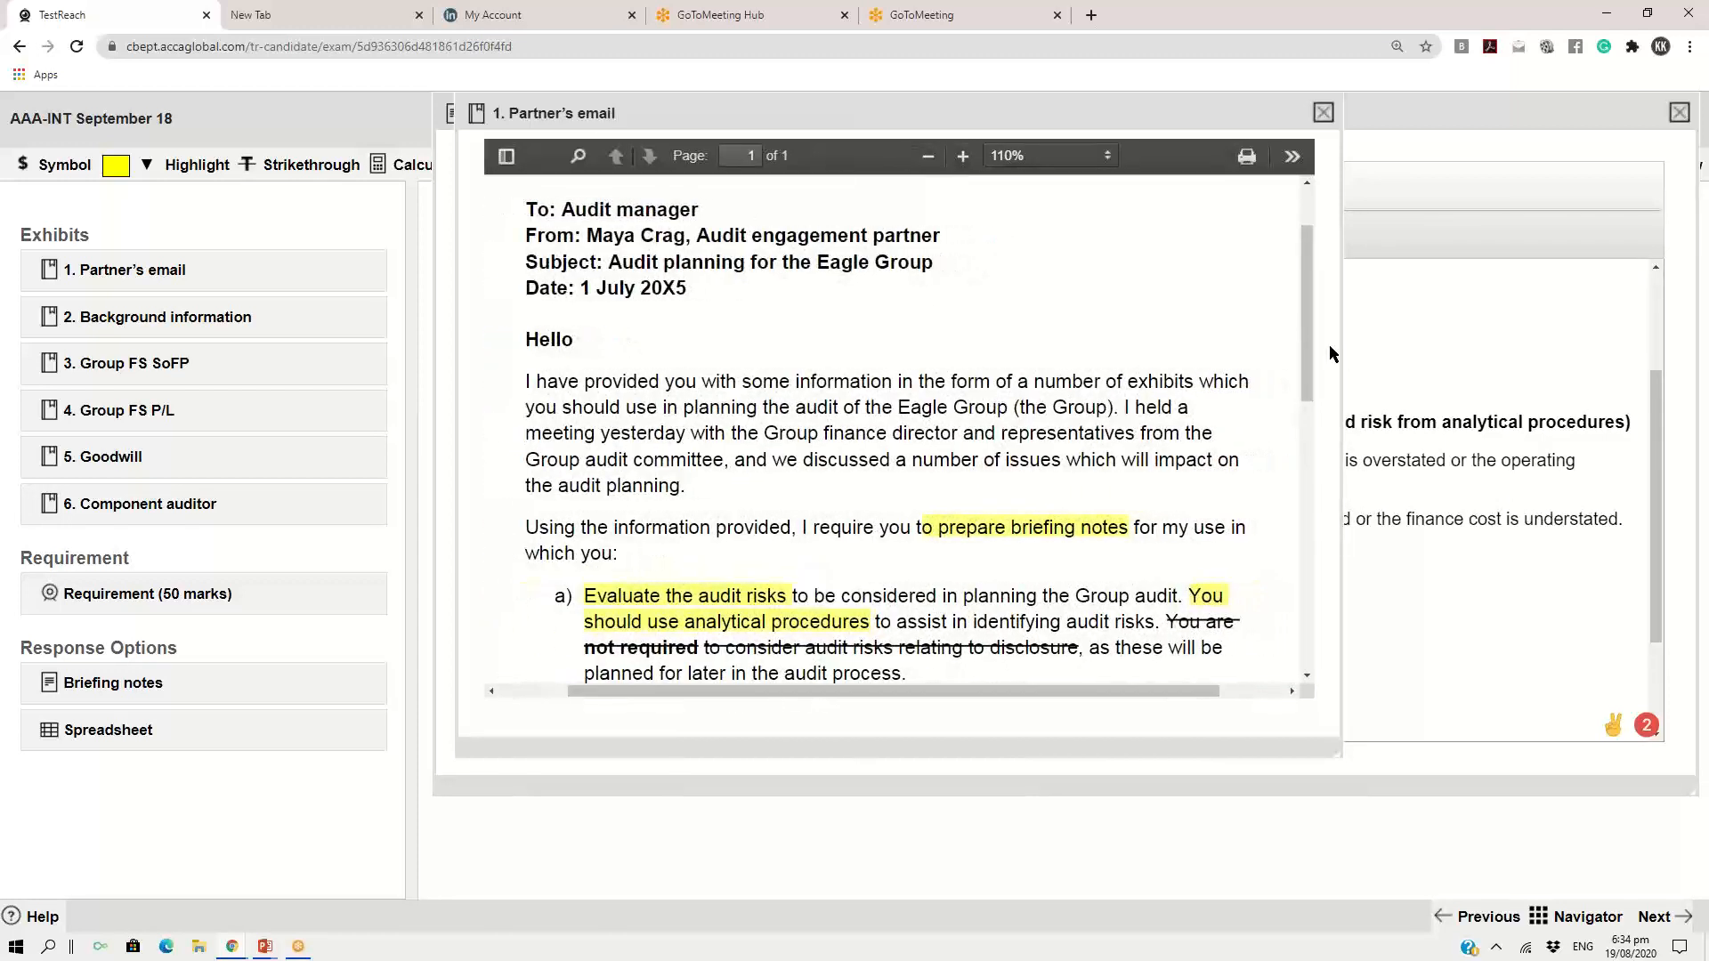
pyautogui.moveTo(1306, 344)
pyautogui.mouseDown()
pyautogui.moveTo(1332, 559)
pyautogui.moveTo(1311, 517)
pyautogui.moveTo(1316, 360)
pyautogui.mouseUp()
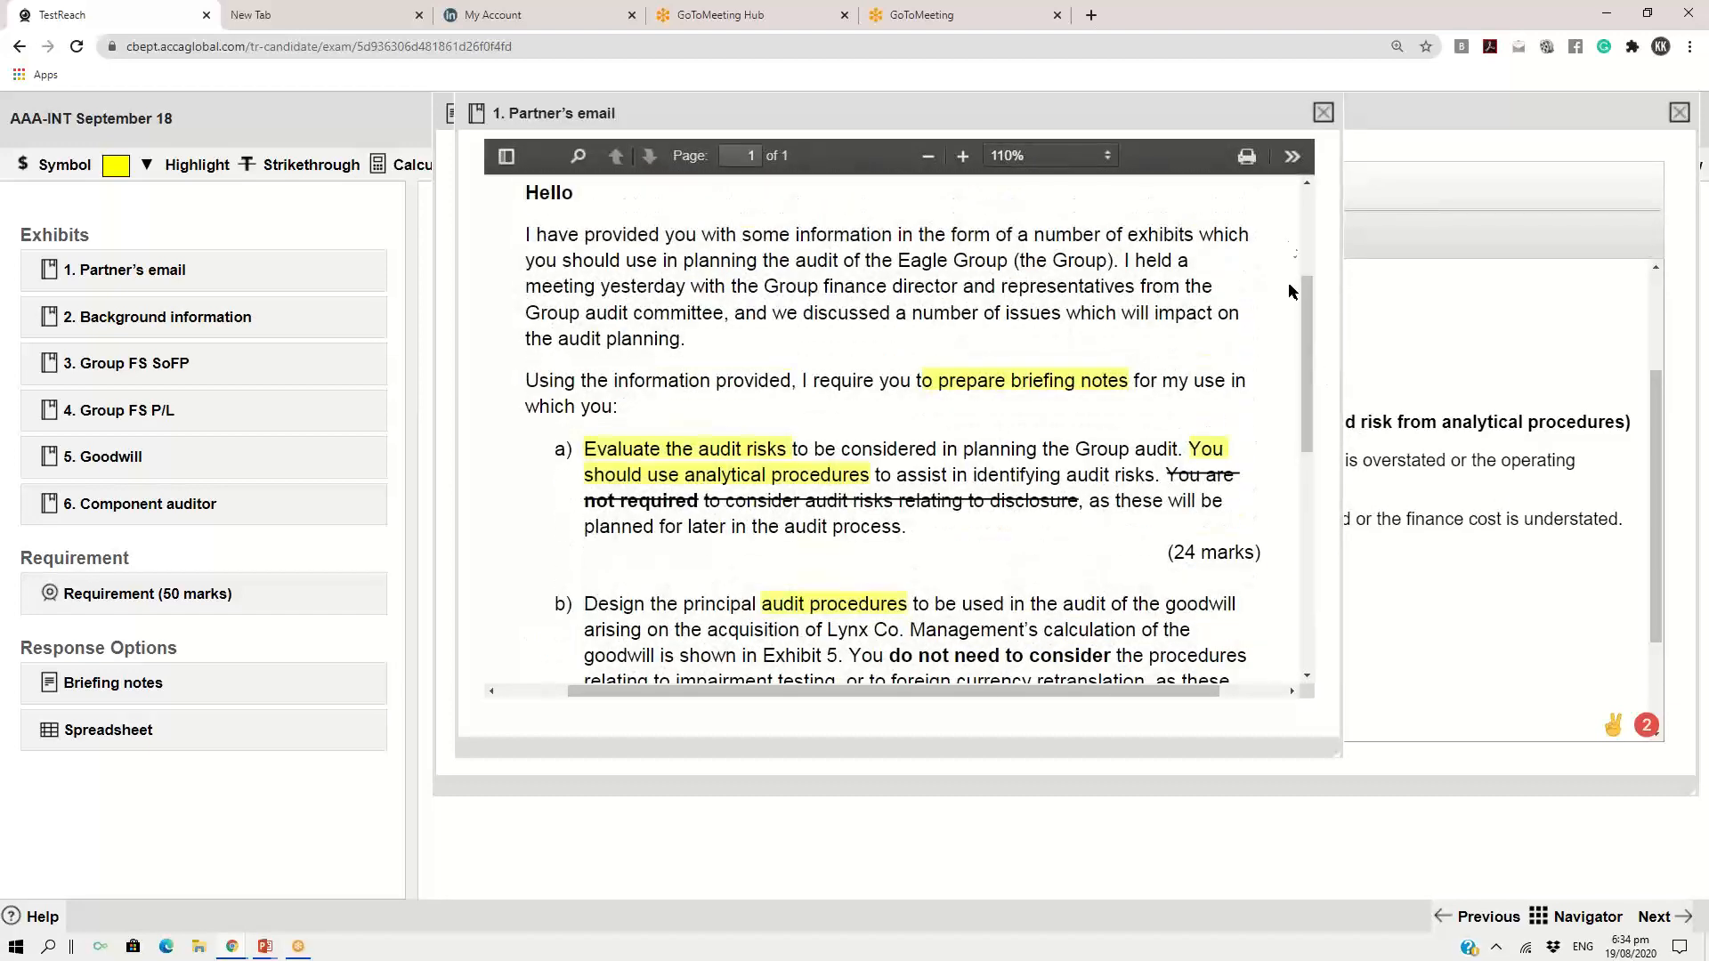
pyautogui.click(1324, 112)
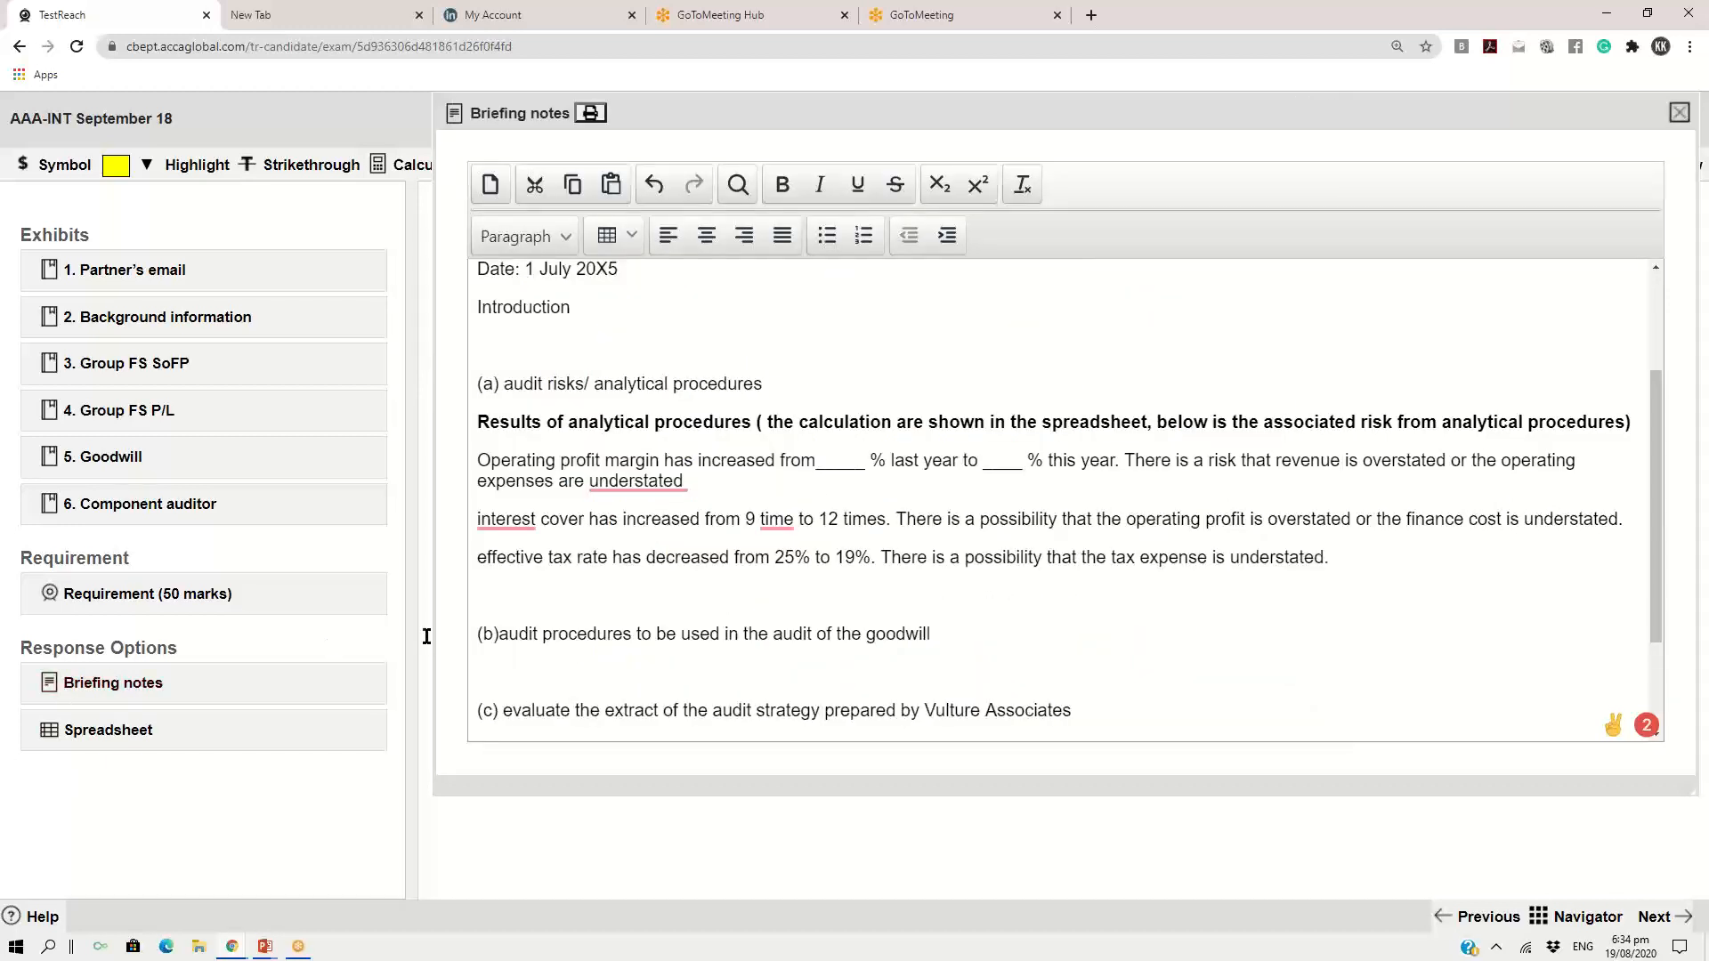
pyautogui.scroll(3, 828, 459)
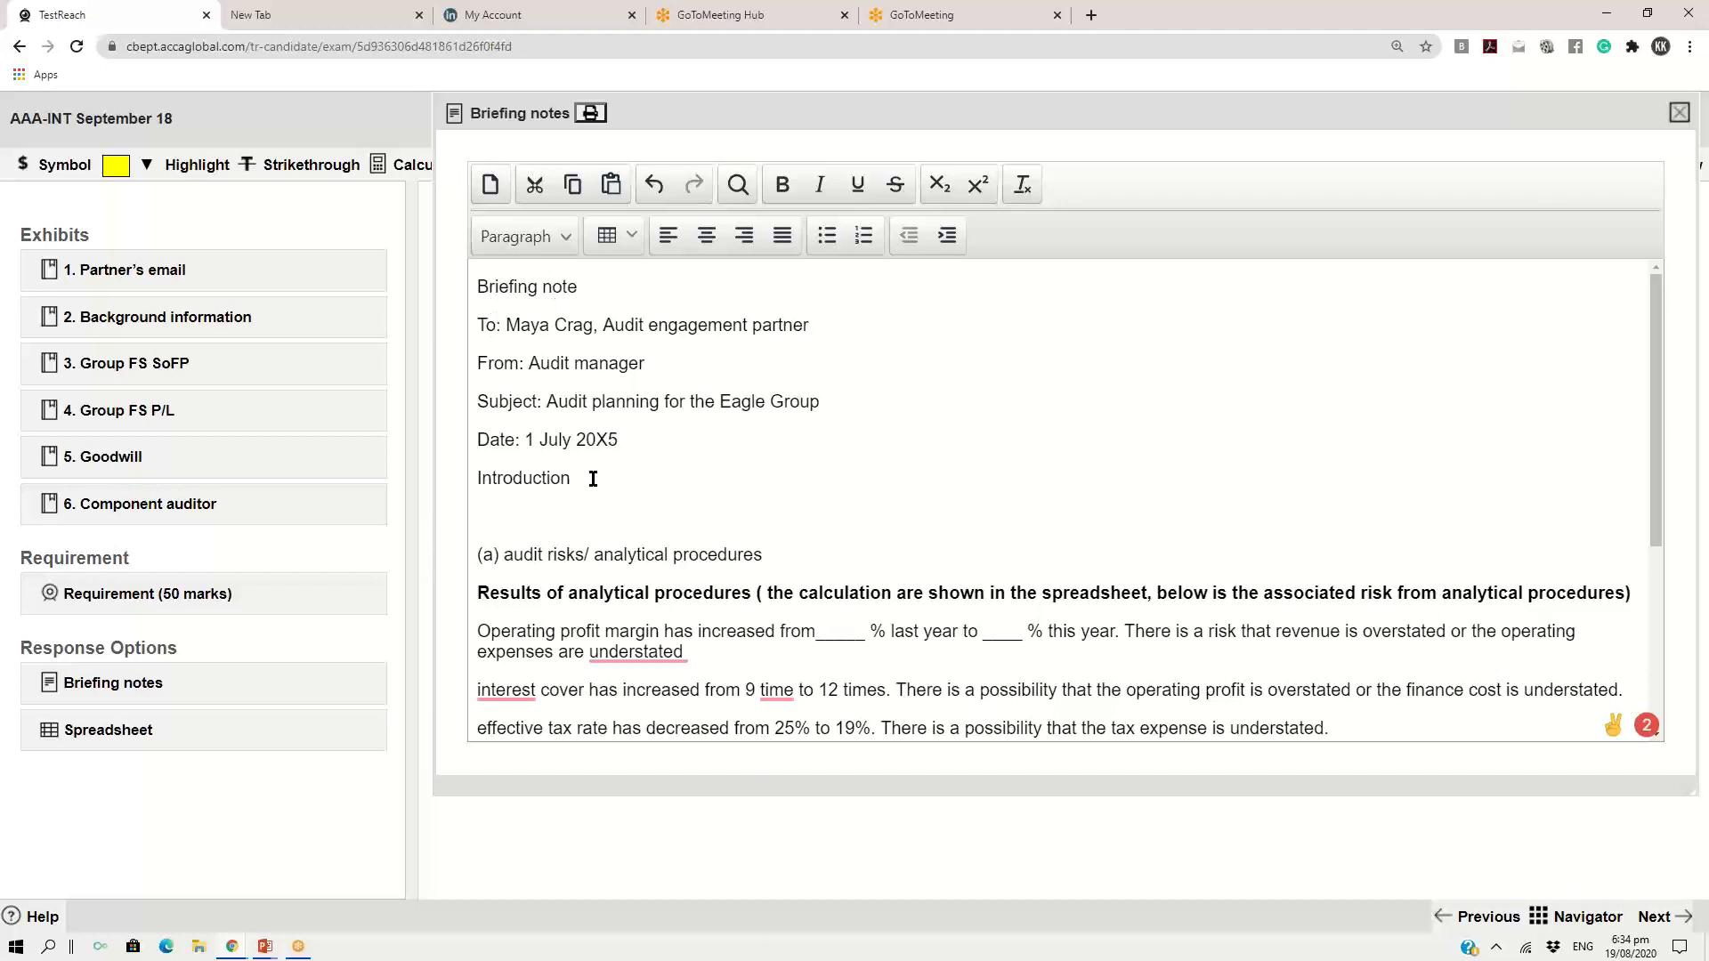
pyautogui.scroll(-4, 593, 479)
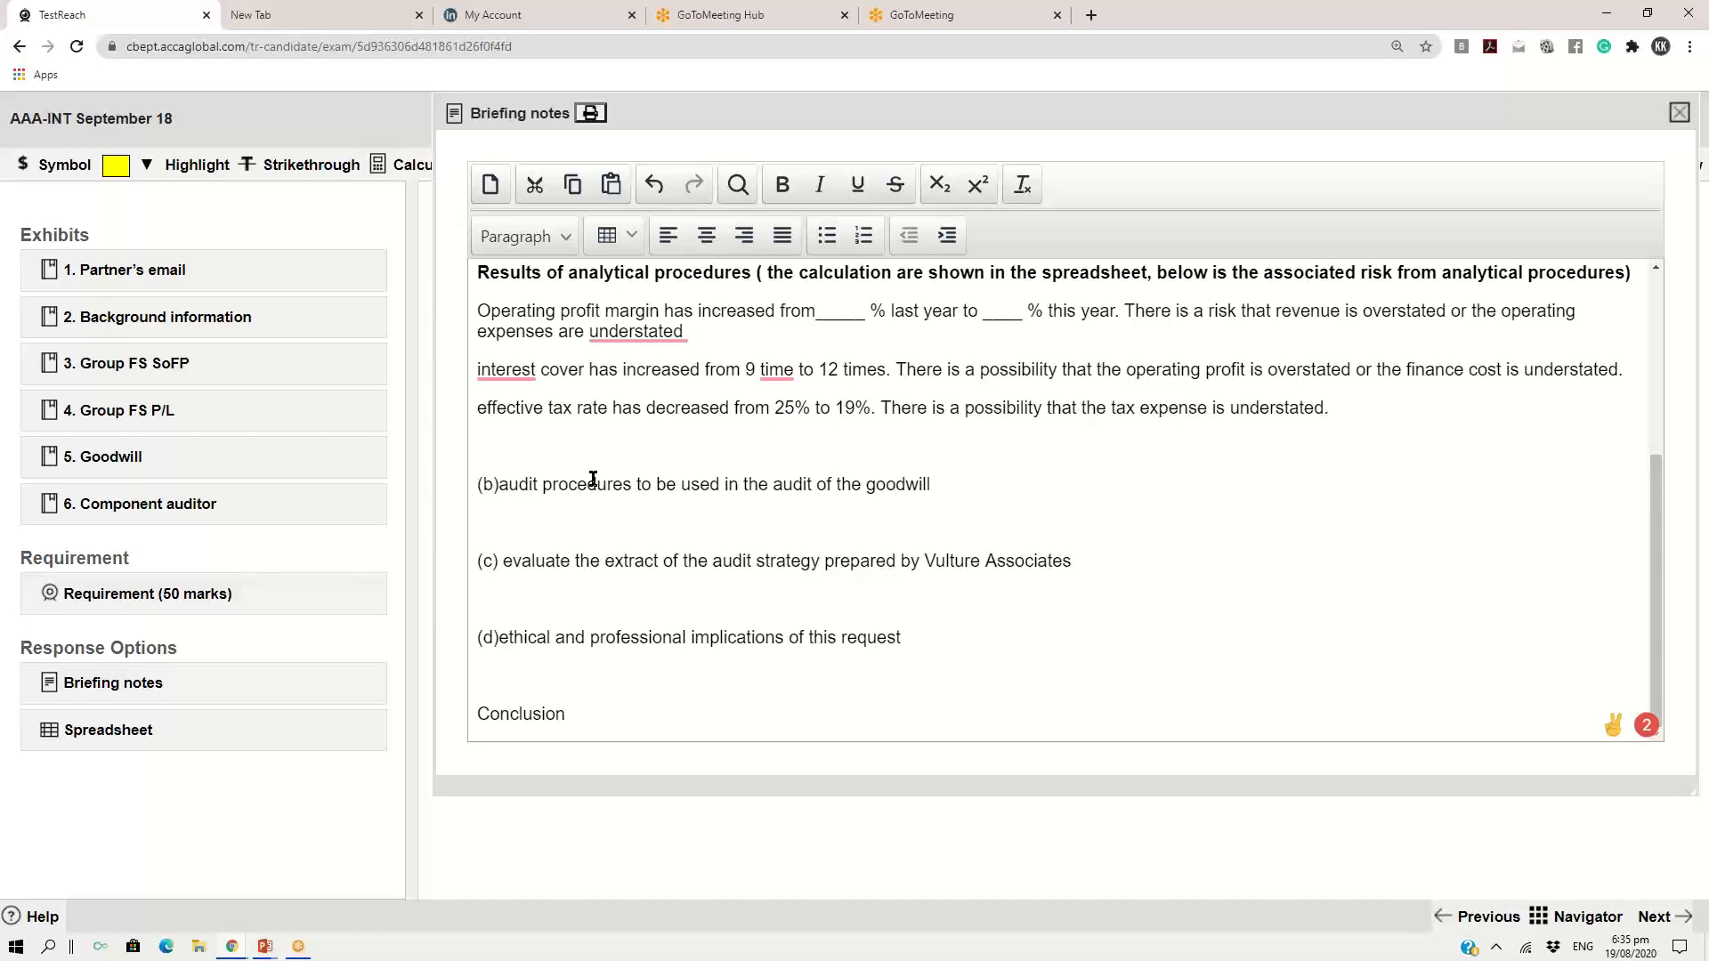
pyautogui.rightClick(662, 339)
pyautogui.click(757, 300)
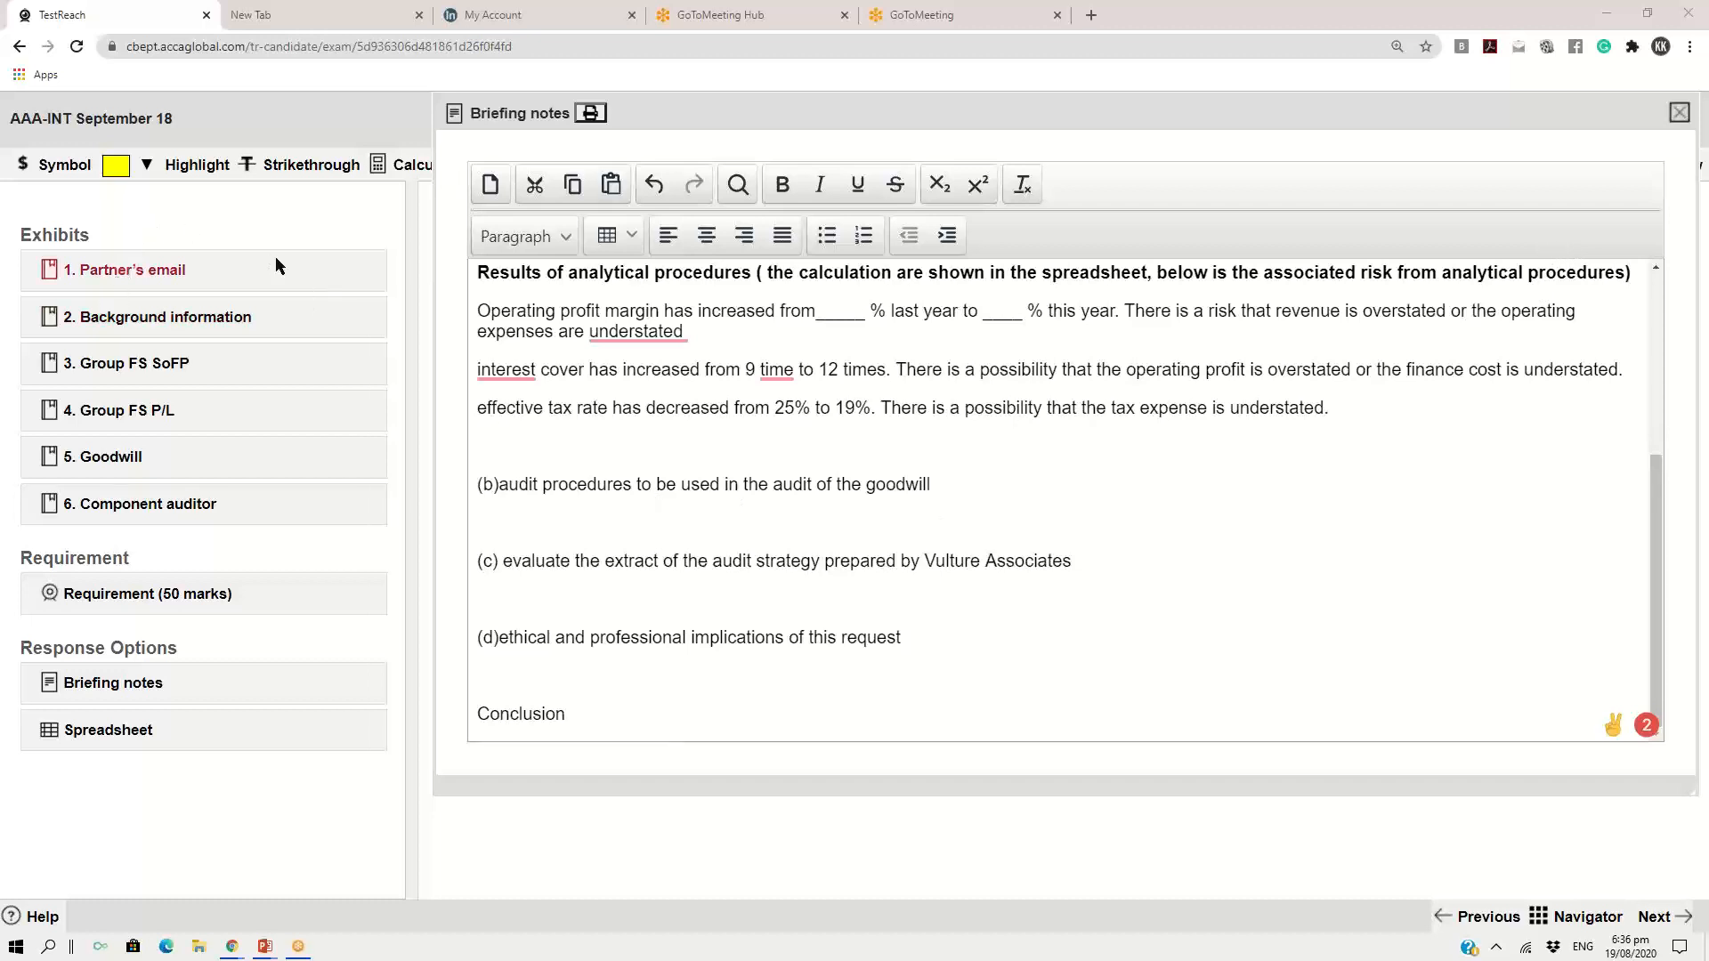
# Make the briefing notes' header lines bold, from "Briefing note" down to "Introduction"
pyautogui.moveTo(758, 109); pyautogui.dragTo(355, 81)
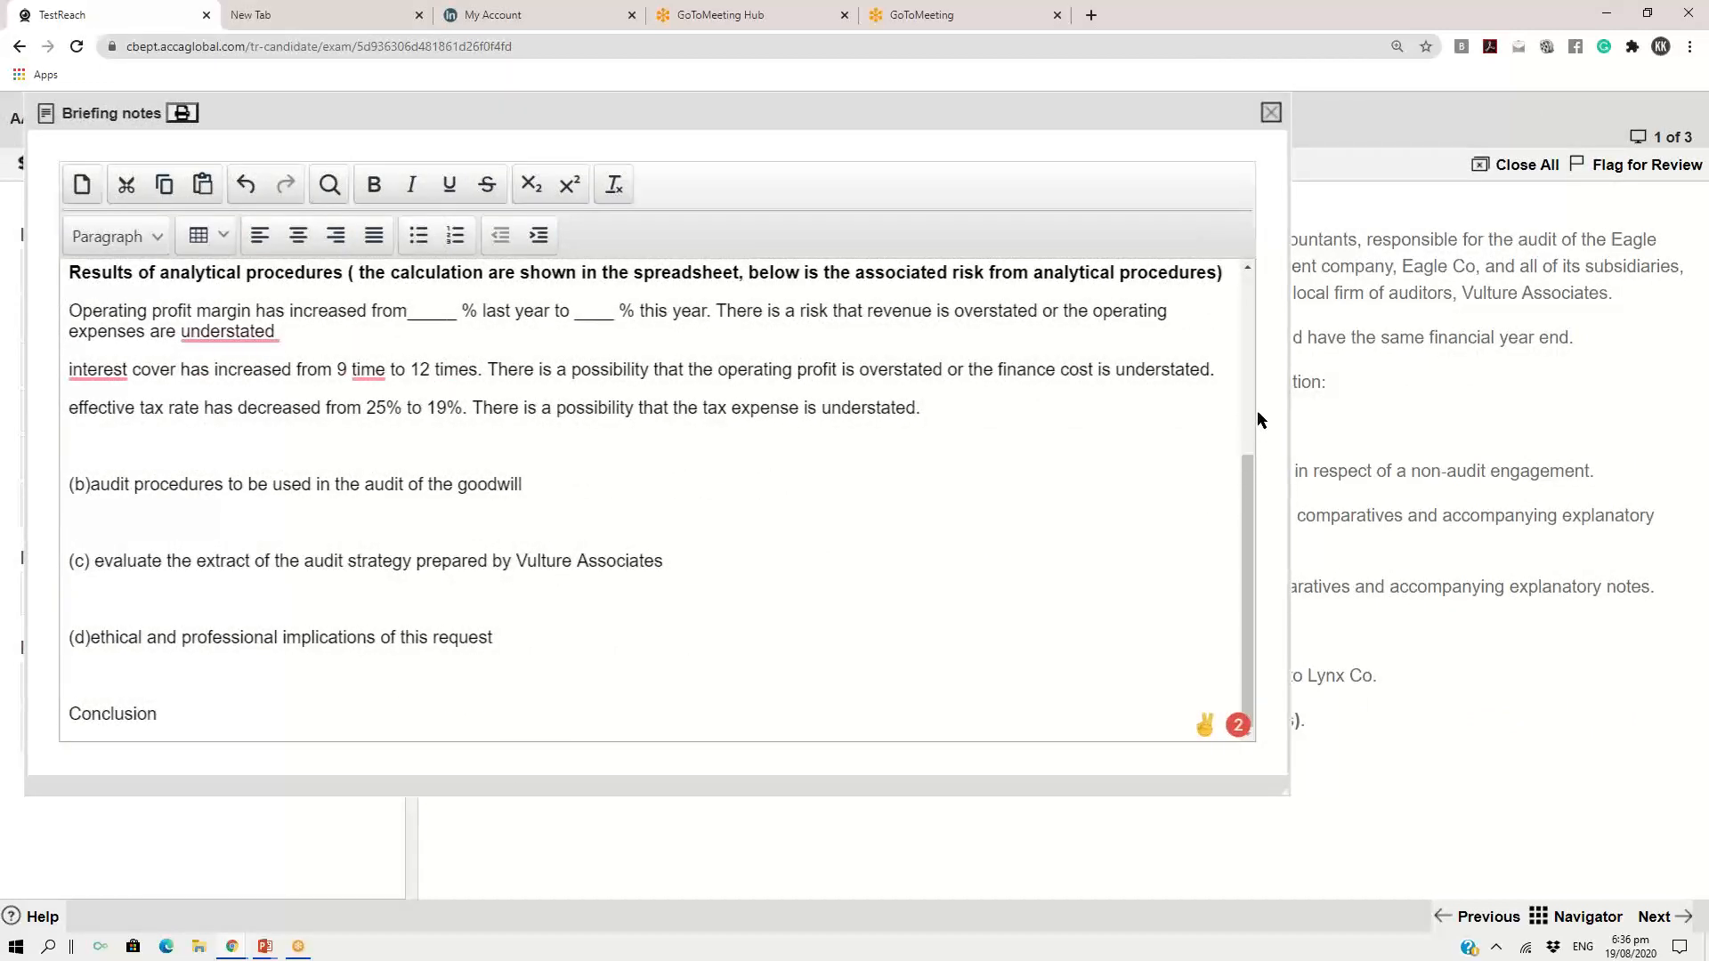
pyautogui.scroll(3, 170, 392)
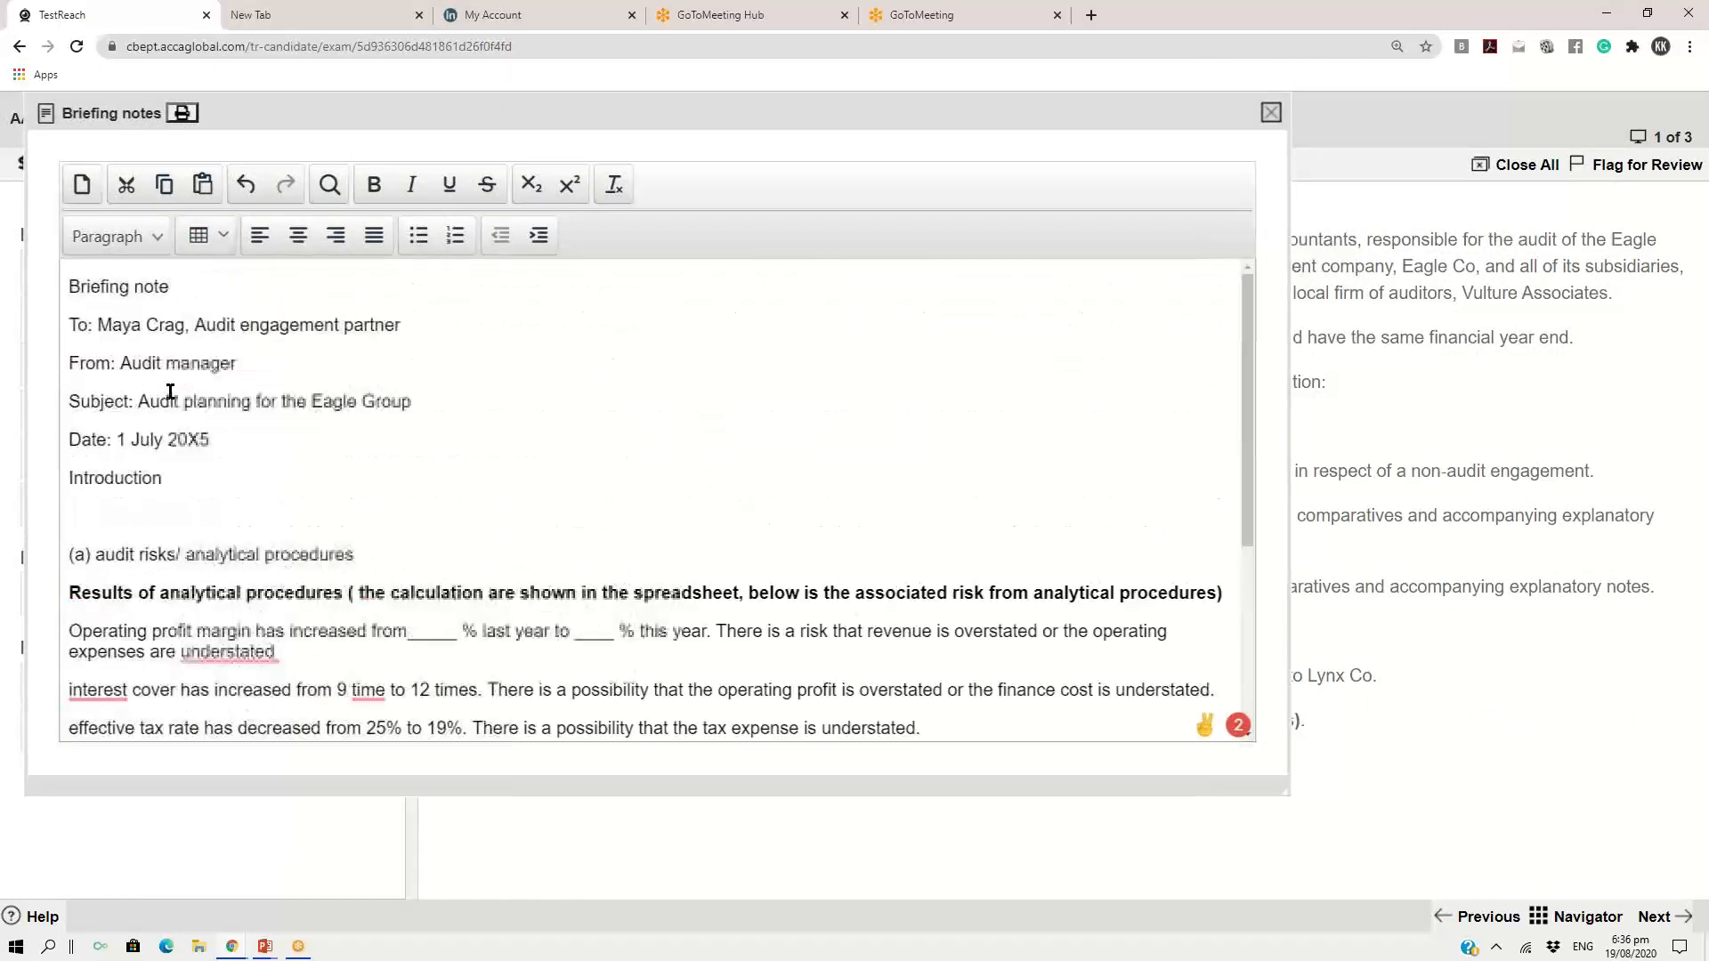
pyautogui.moveTo(69, 287); pyautogui.dragTo(184, 461)
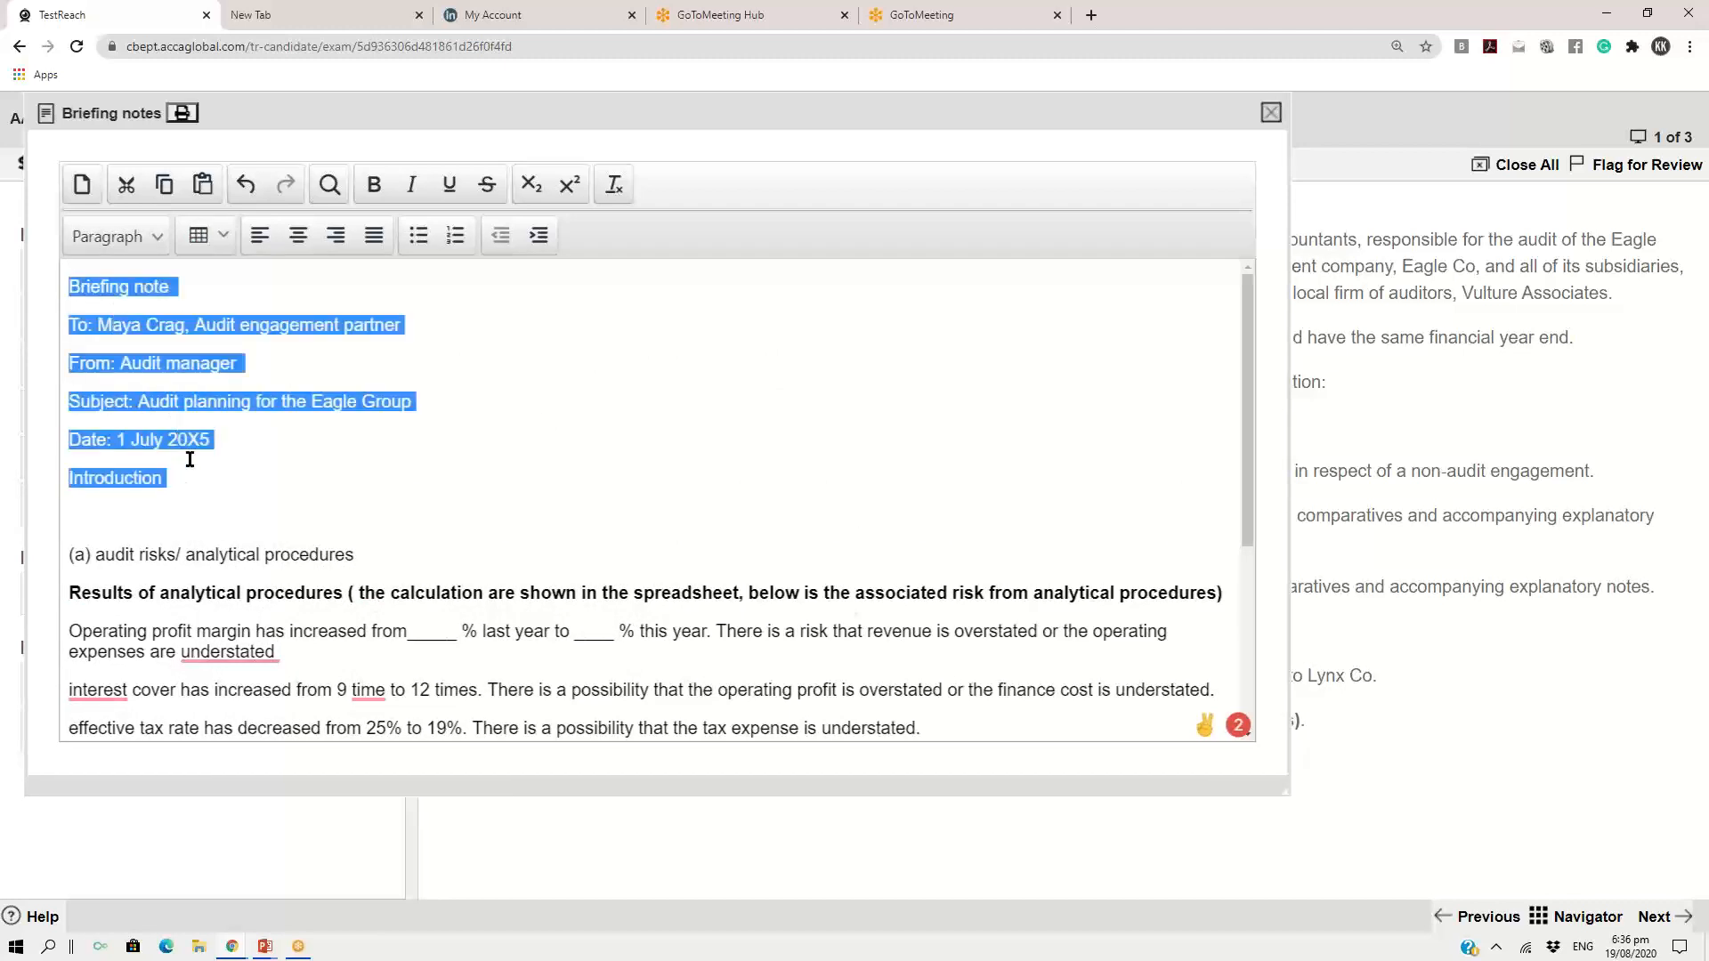
pyautogui.click(373, 188)
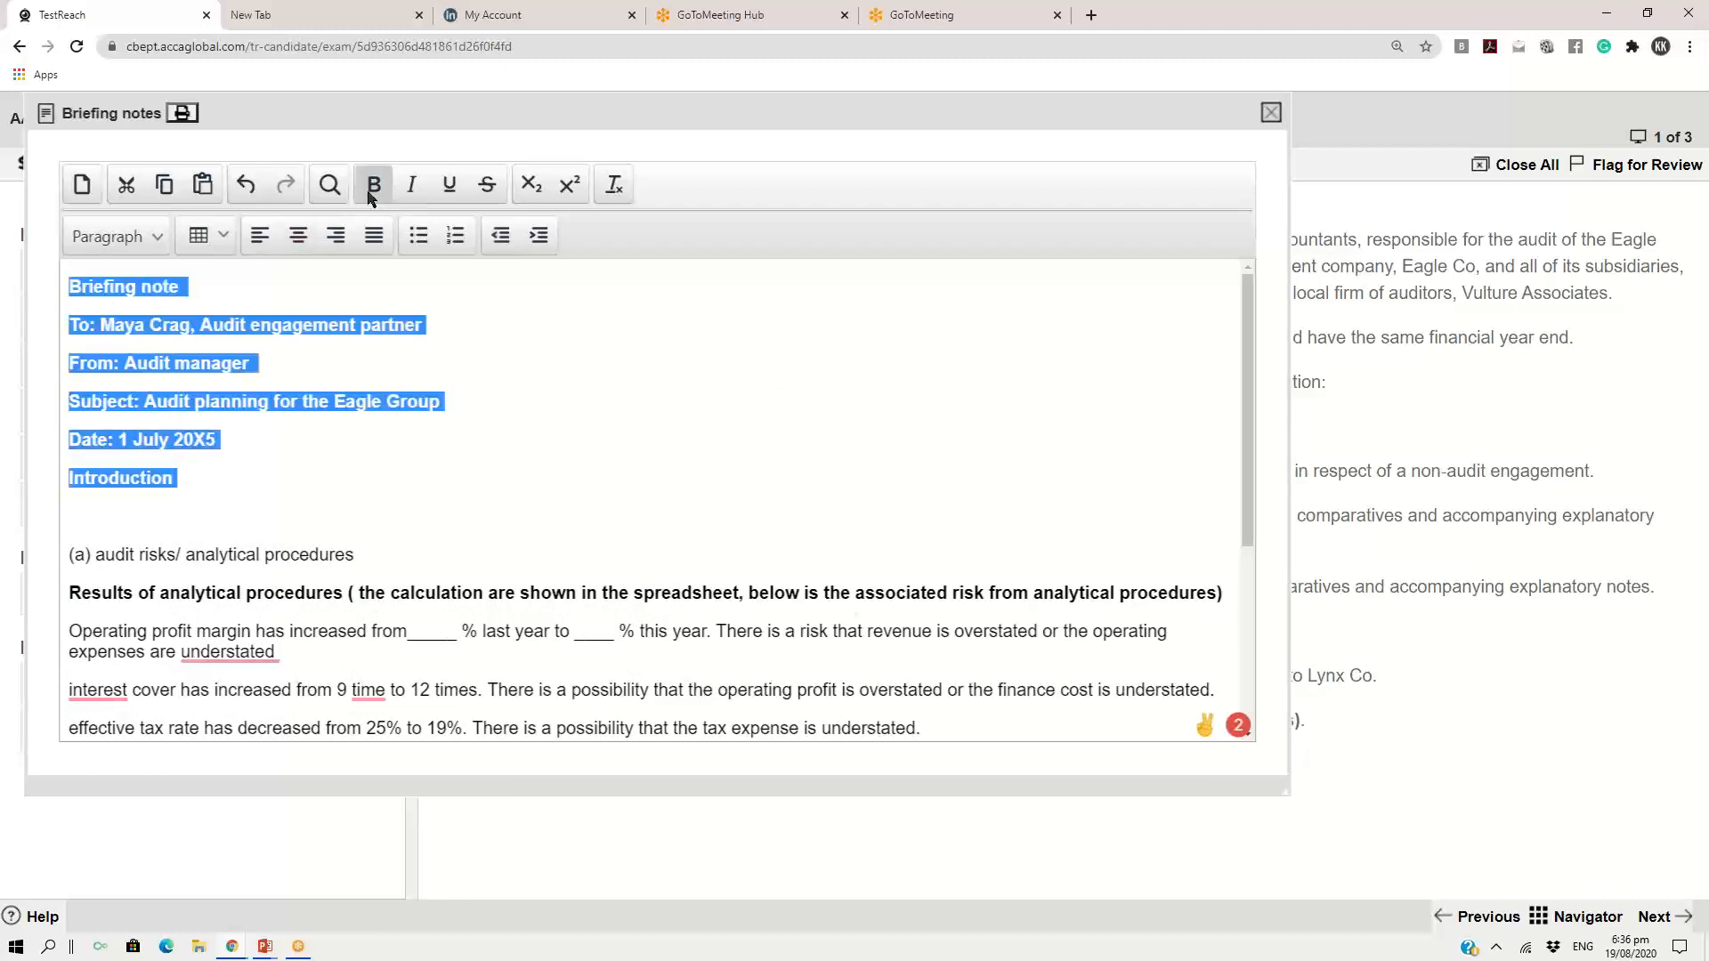
# Underline the "Introduction" heading in the briefing notes
pyautogui.click(71, 479)
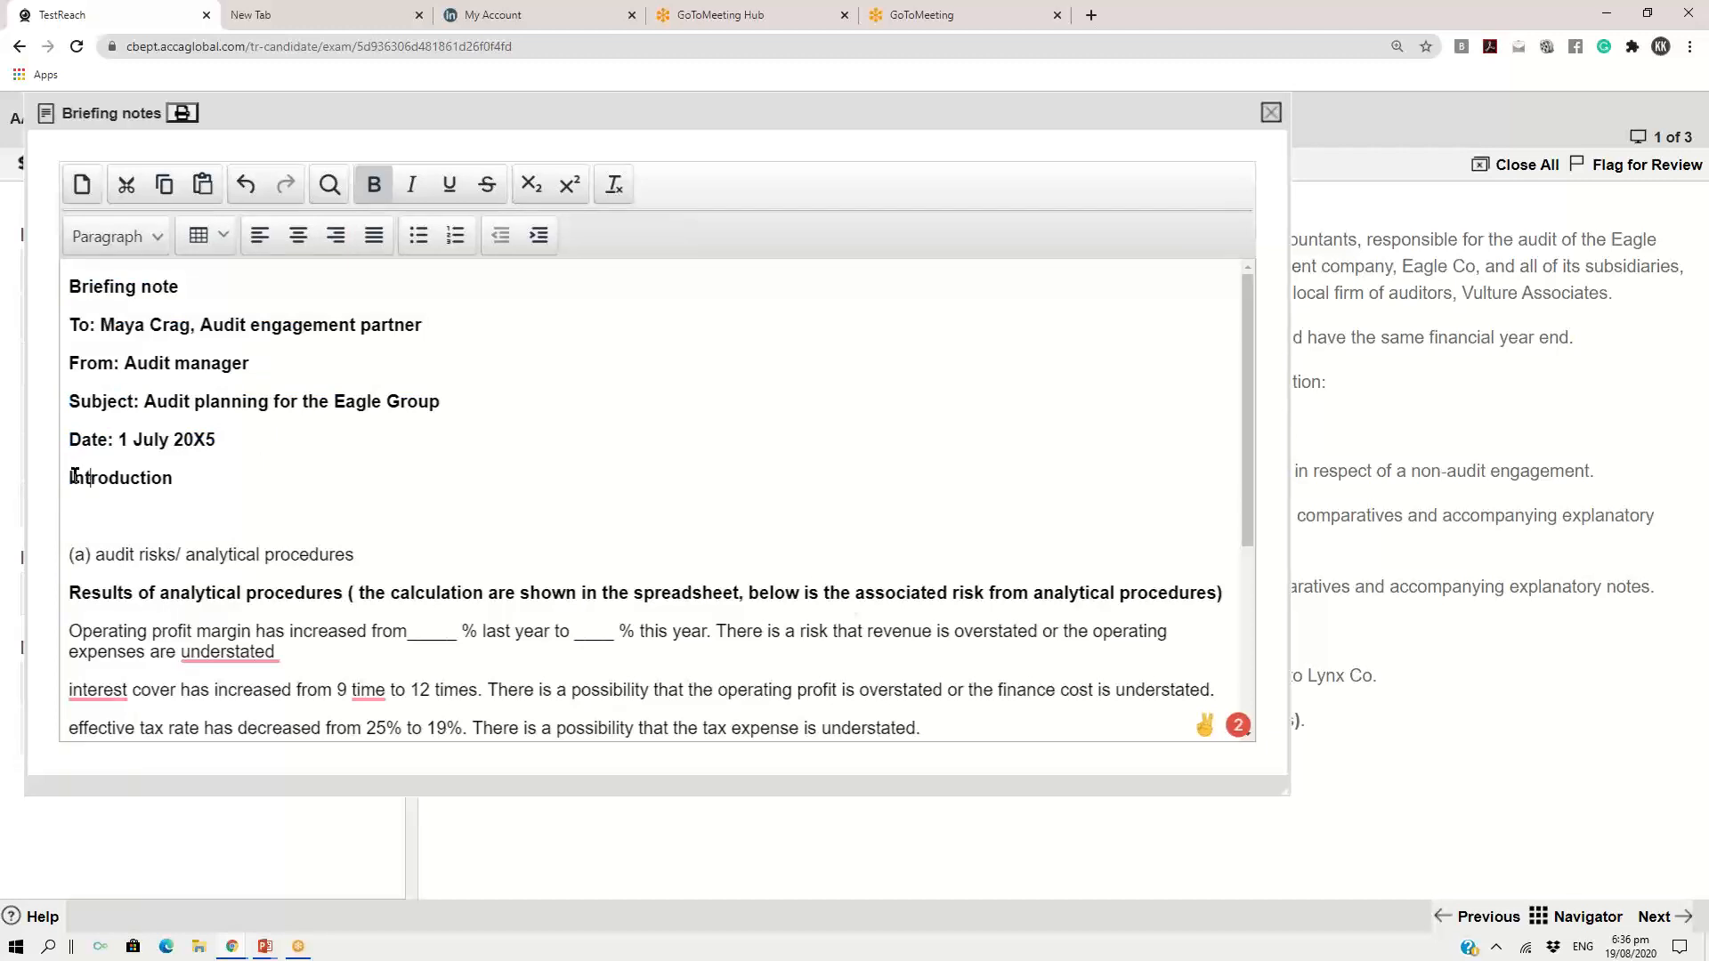
pyautogui.moveTo(70, 478)
pyautogui.mouseDown()
pyautogui.moveTo(187, 485)
pyautogui.moveTo(69, 481)
pyautogui.mouseUp()
pyautogui.click(187, 484)
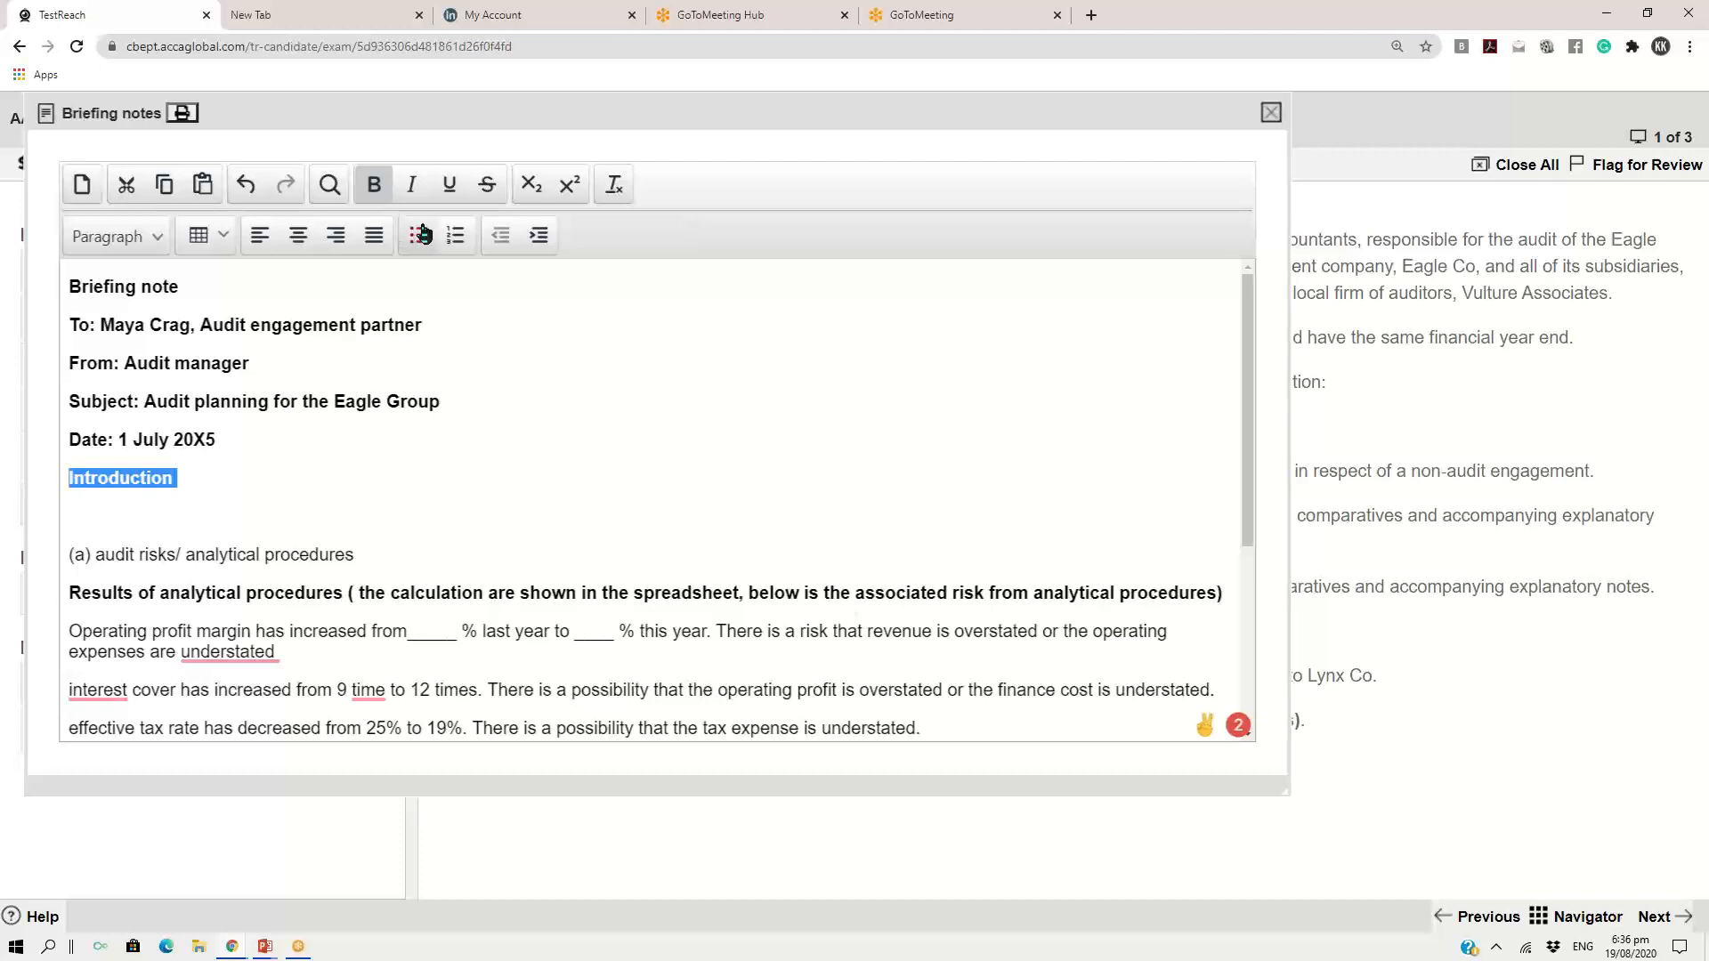
pyautogui.click(449, 184)
pyautogui.click(247, 482)
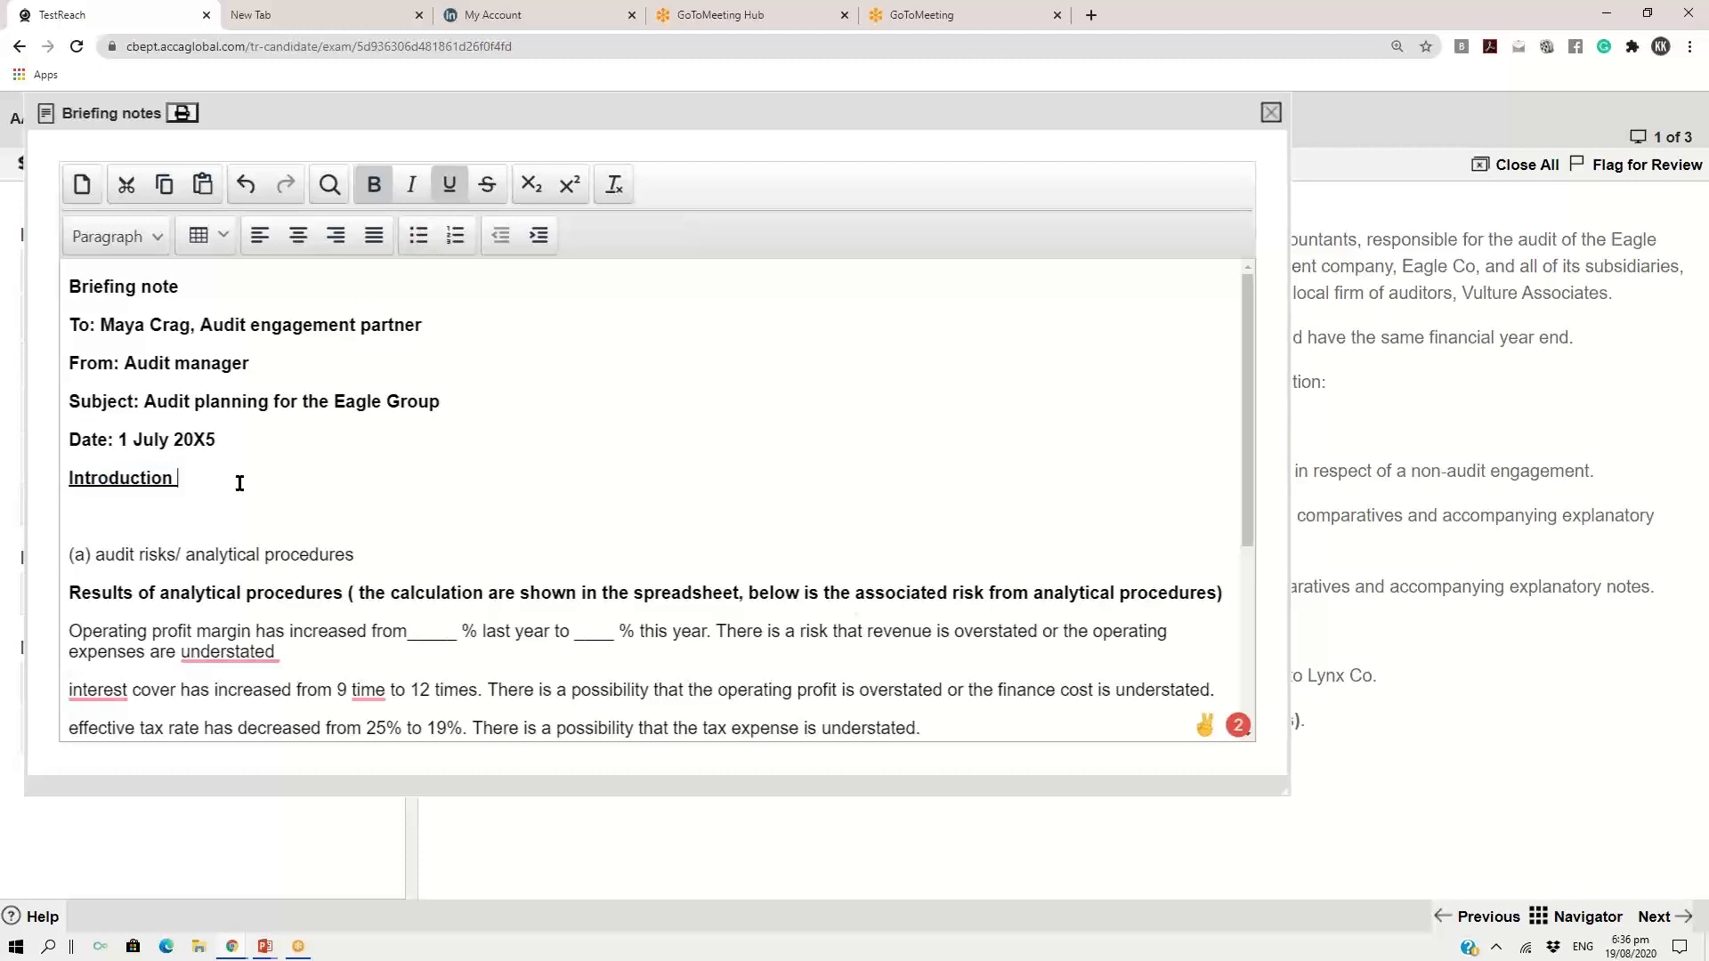
pyautogui.click(449, 187)
pyautogui.click(449, 188)
# Make the "(a) audit risks/ analytical procedures" heading bold and underlined
pyautogui.moveTo(366, 555); pyautogui.dragTo(64, 563)
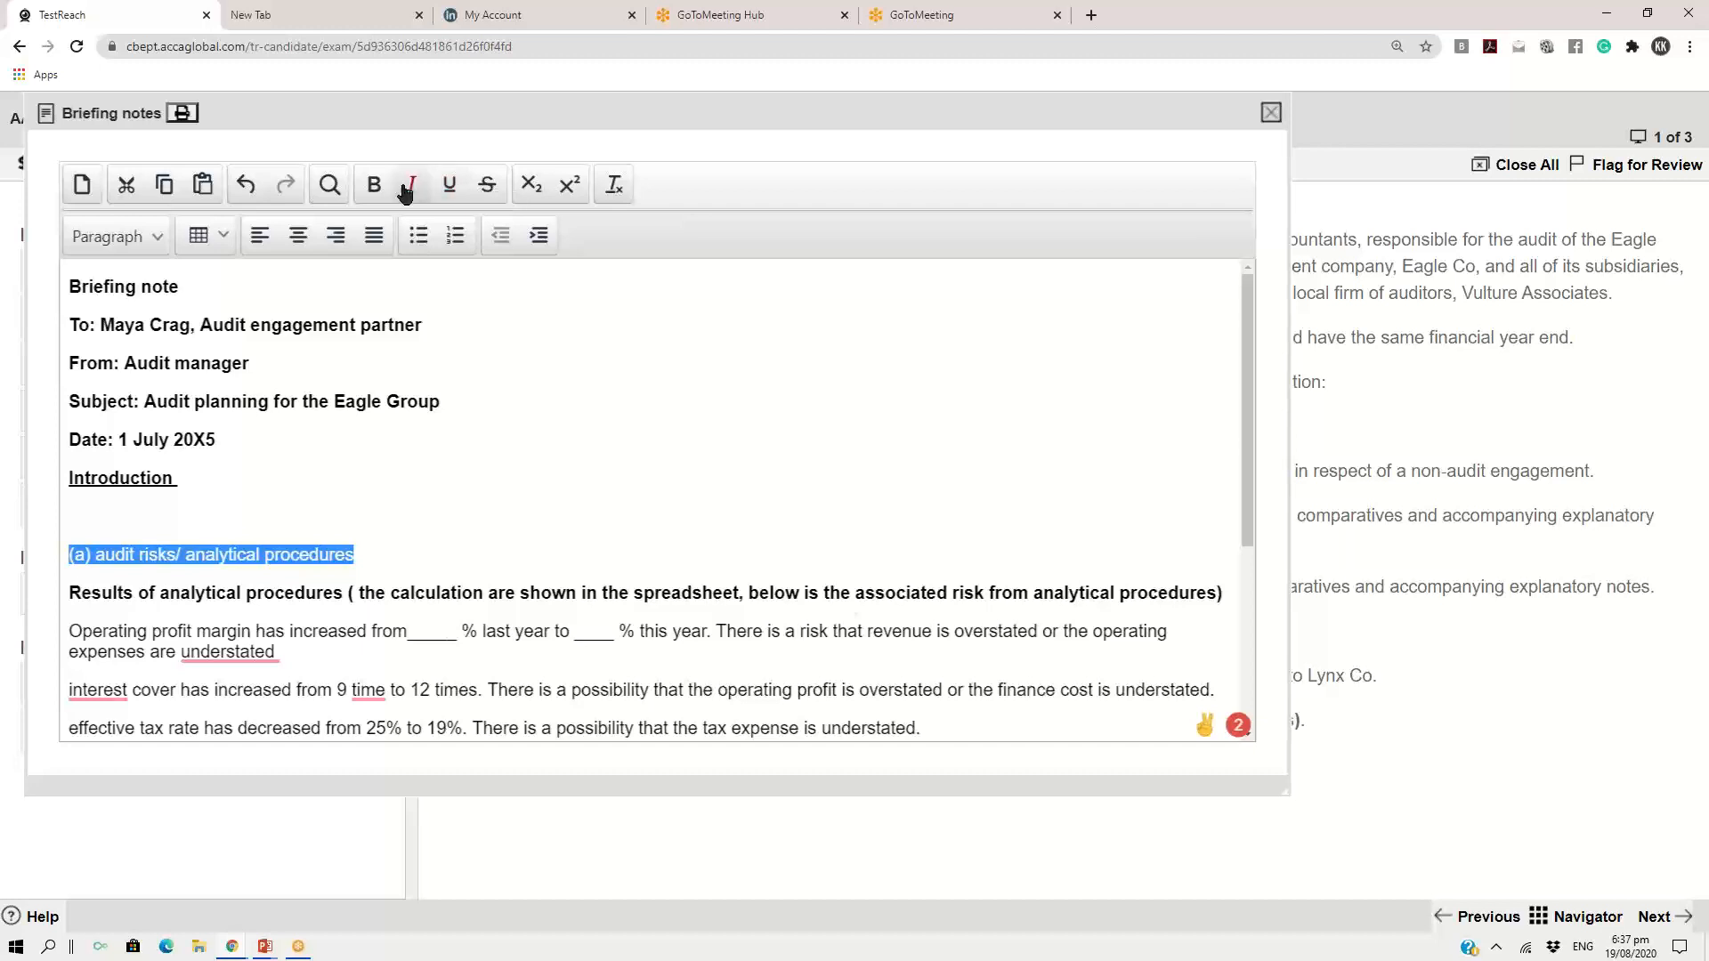
pyautogui.click(374, 184)
pyautogui.click(449, 186)
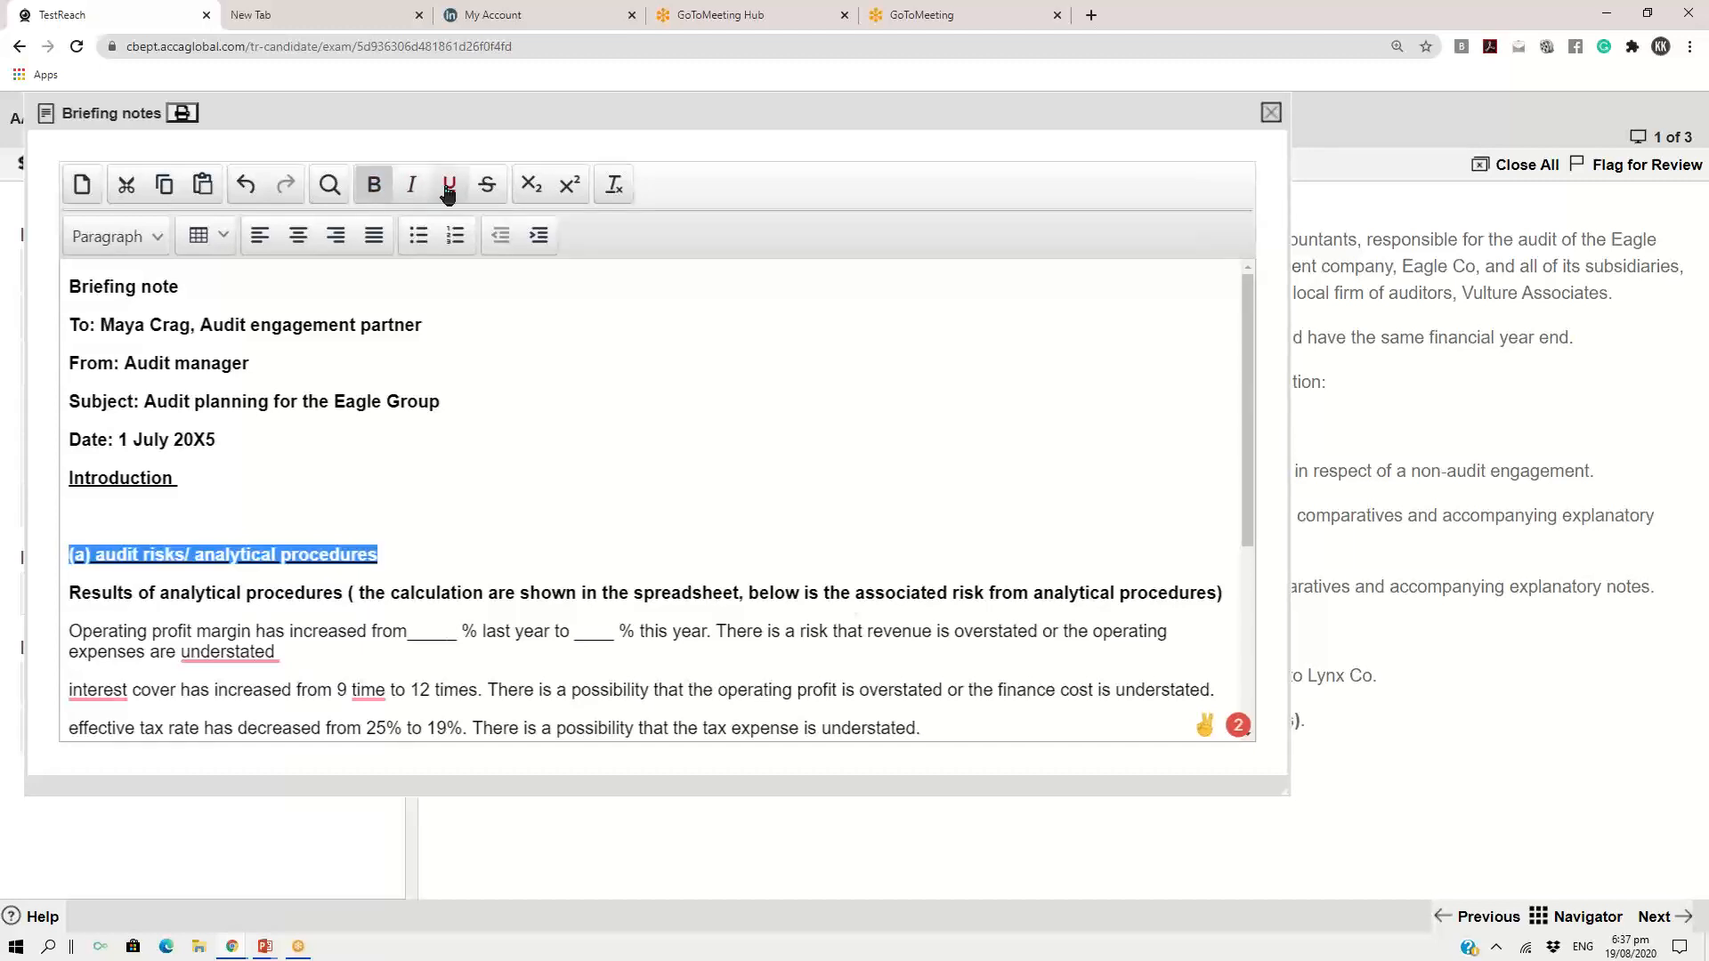
pyautogui.click(558, 436)
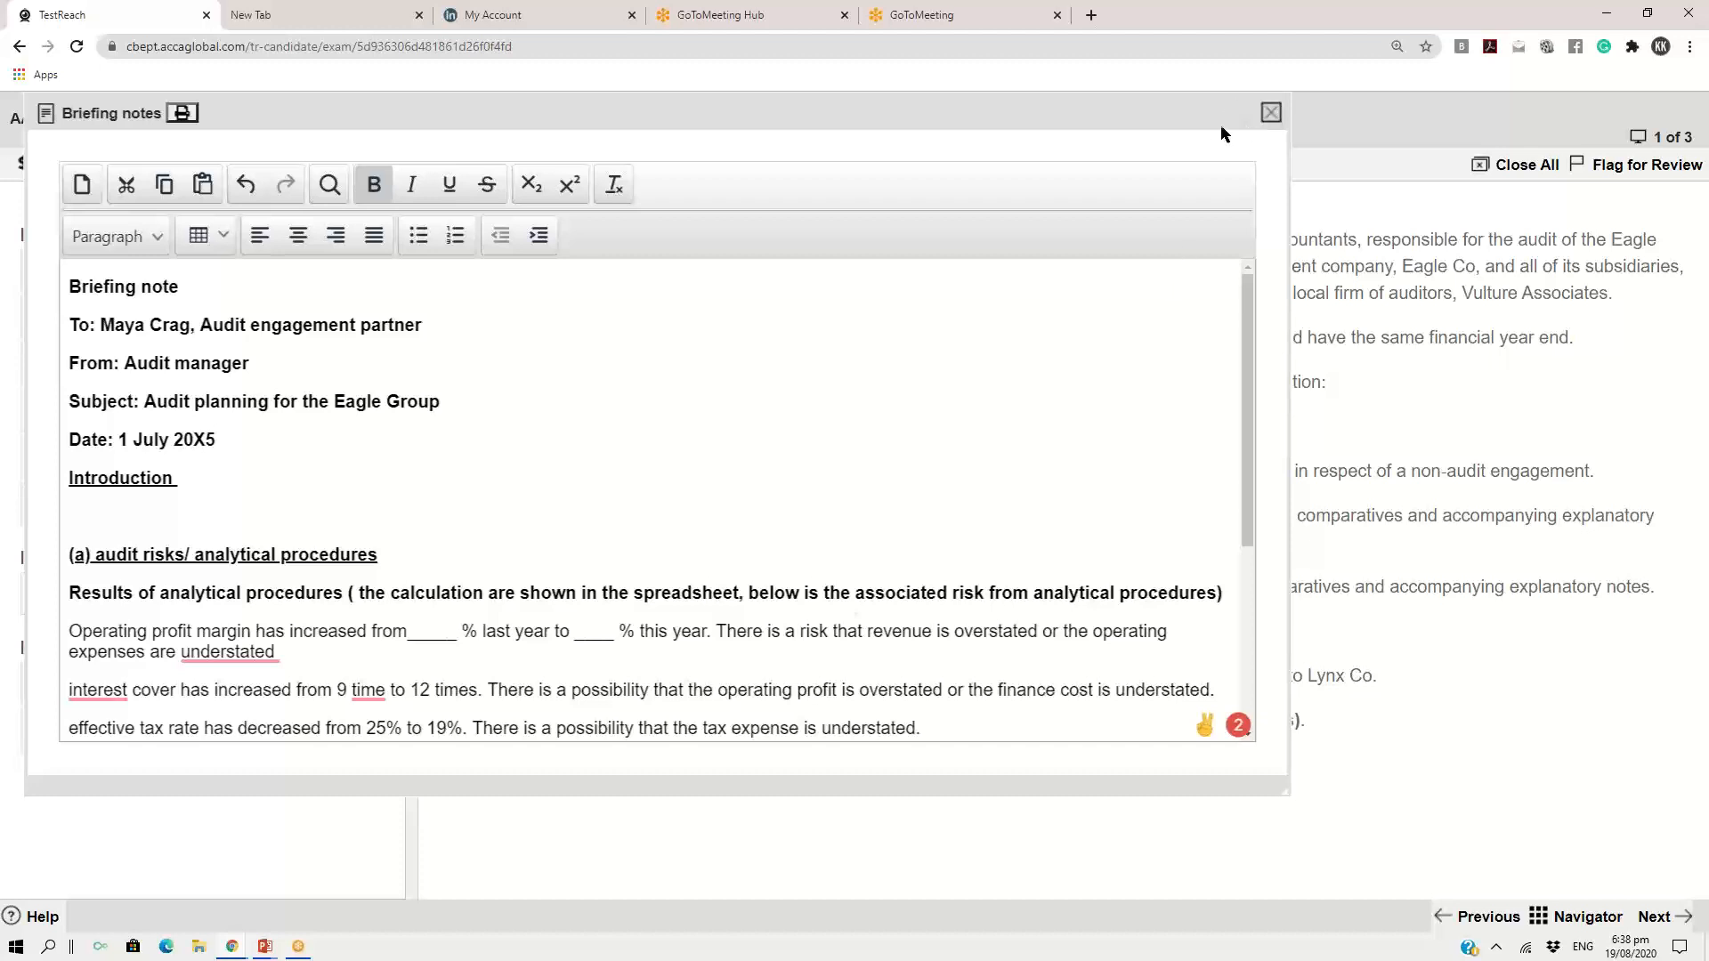
# Close the briefing notes and open the scratch pad, enlarging it beside the exhibits list
pyautogui.click(1271, 114)
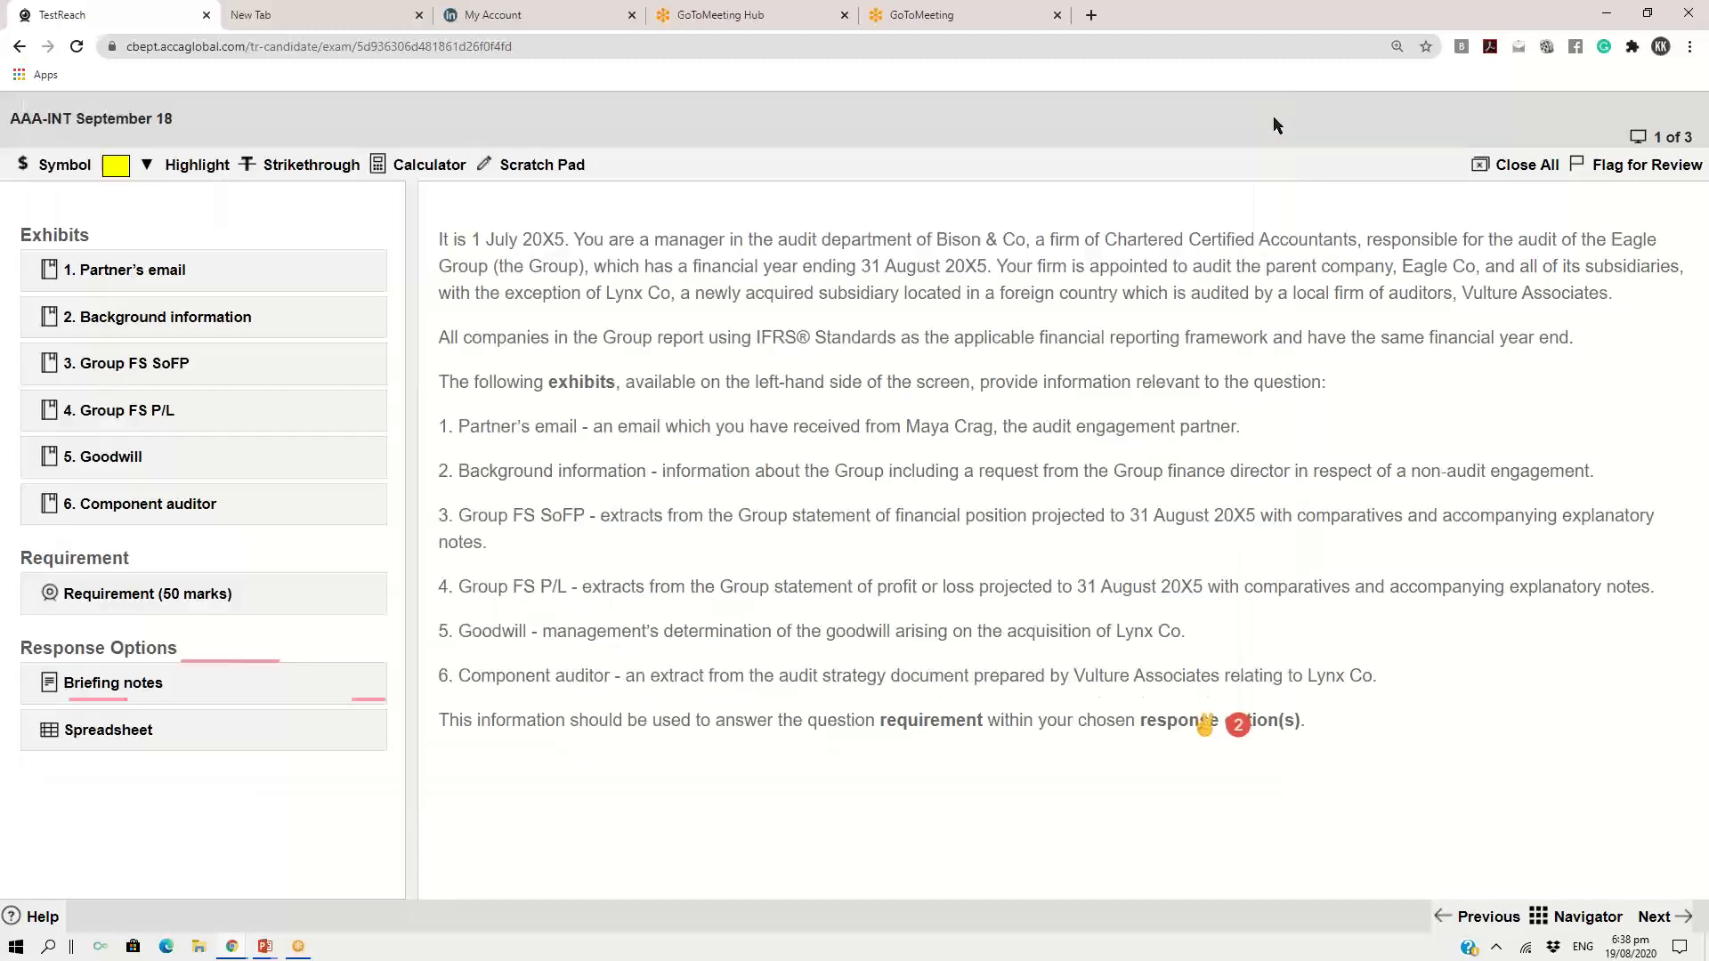
pyautogui.click(538, 160)
pyautogui.moveTo(906, 423); pyautogui.dragTo(653, 105)
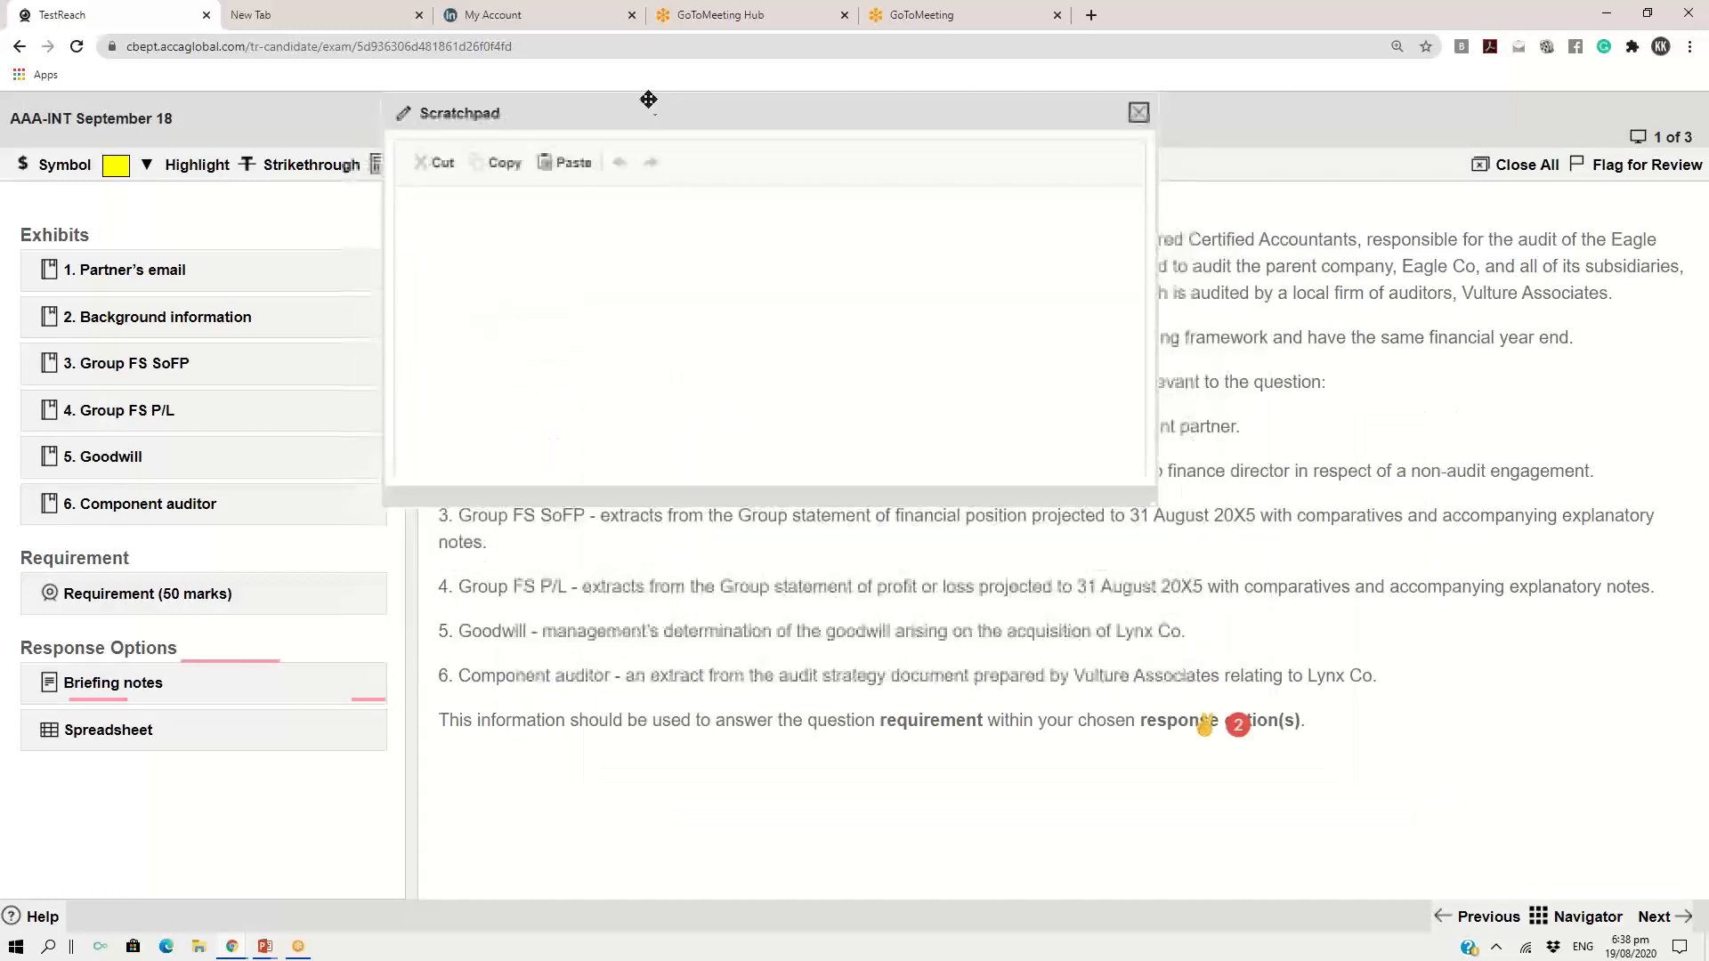
pyautogui.moveTo(1151, 506); pyautogui.dragTo(1394, 753)
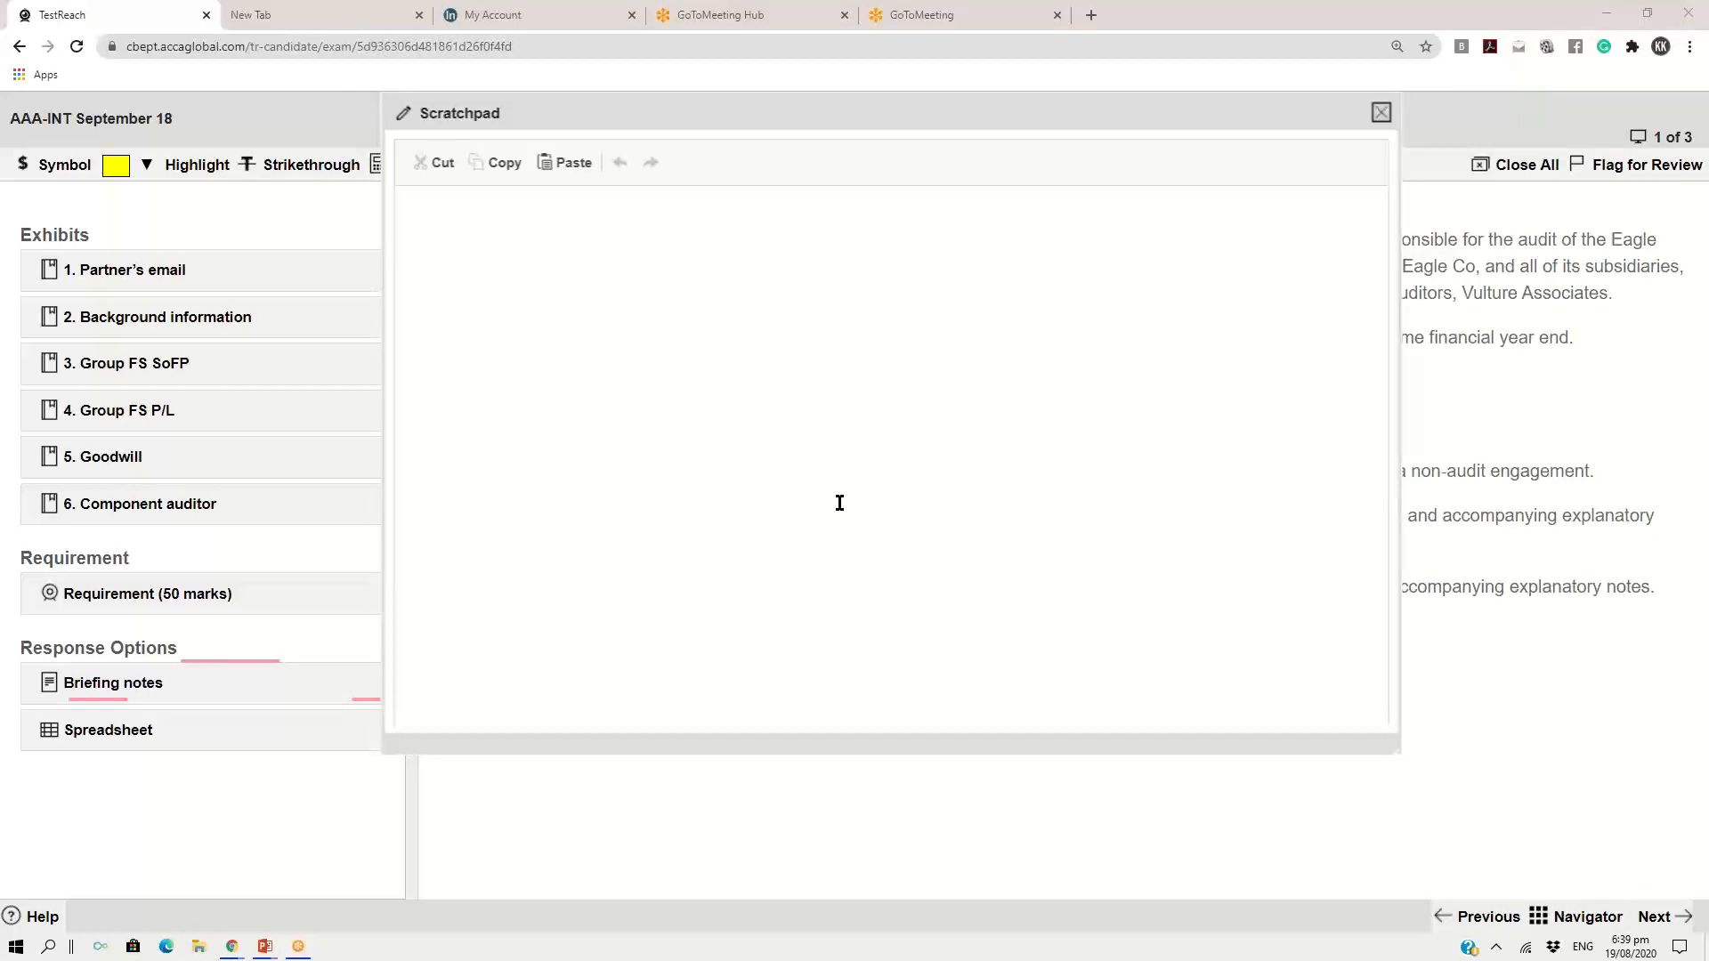
# Write the heading "MATERIALITY- COMPONENTS" in the scratch pad and start a new line
pyautogui.click(839, 503)
pyautogui.write('MATERIALIT')
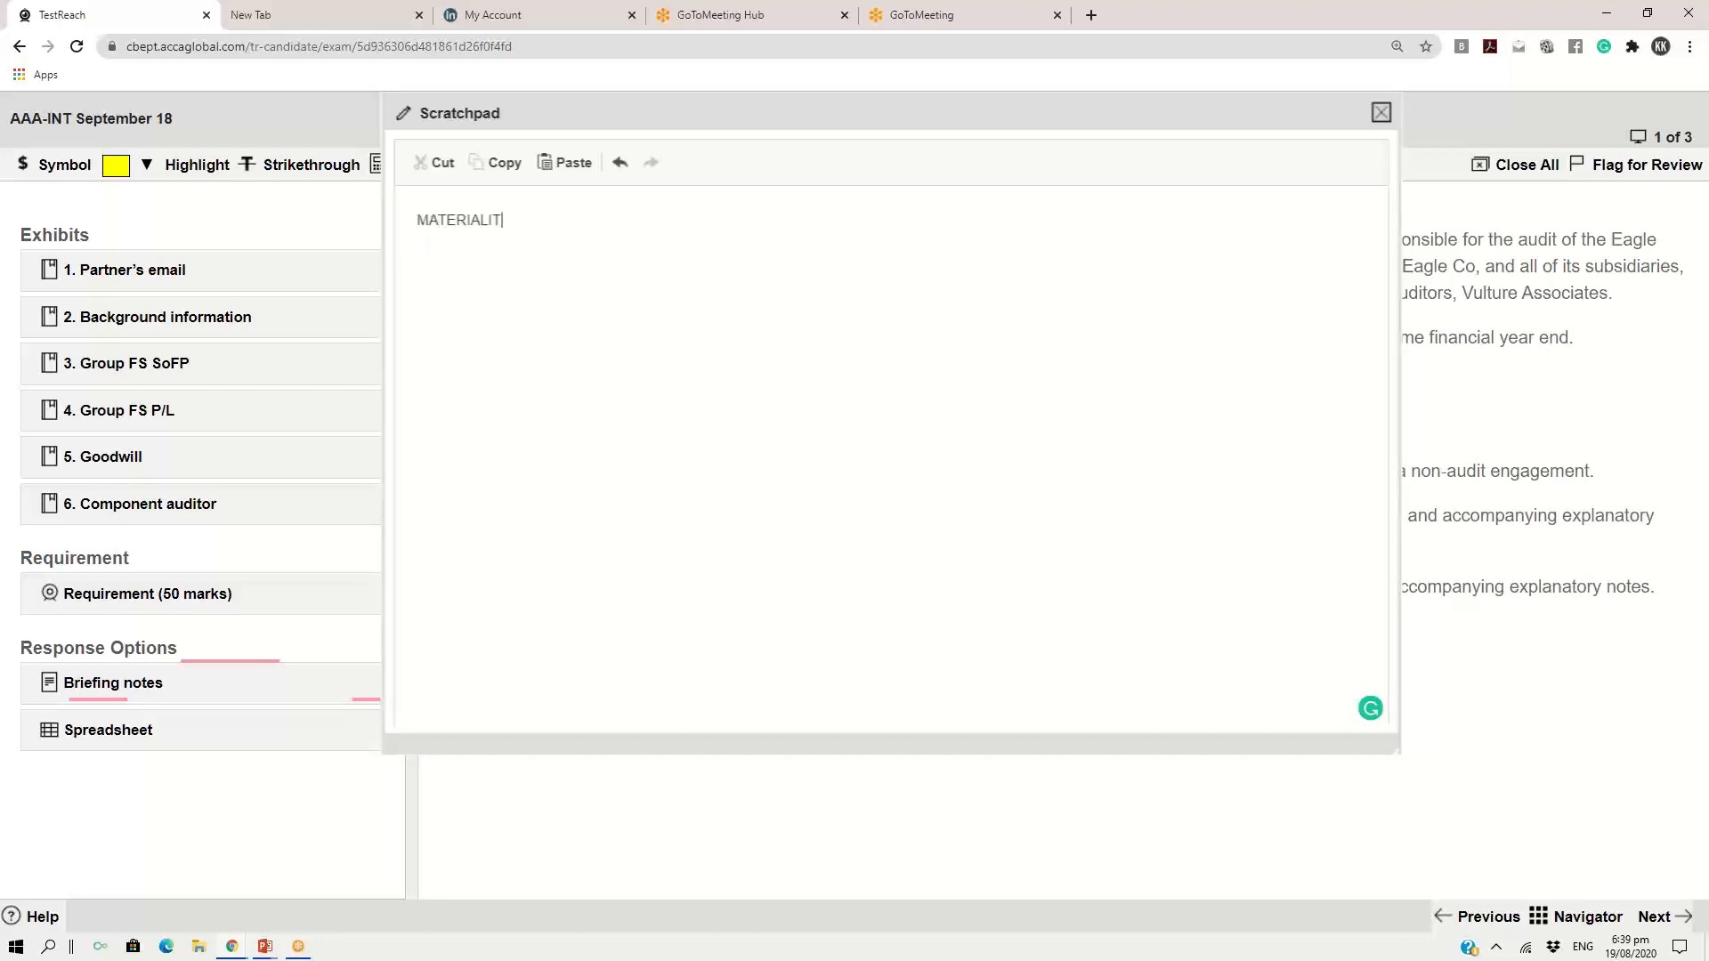
pyautogui.write('Y- COMPONENTS')
pyautogui.press('Return')
# List "TOTAL ASSETS", "PBT" and "REVENUE" on separate lines under the materiality heading
pyautogui.write('TOTAL ASSET')
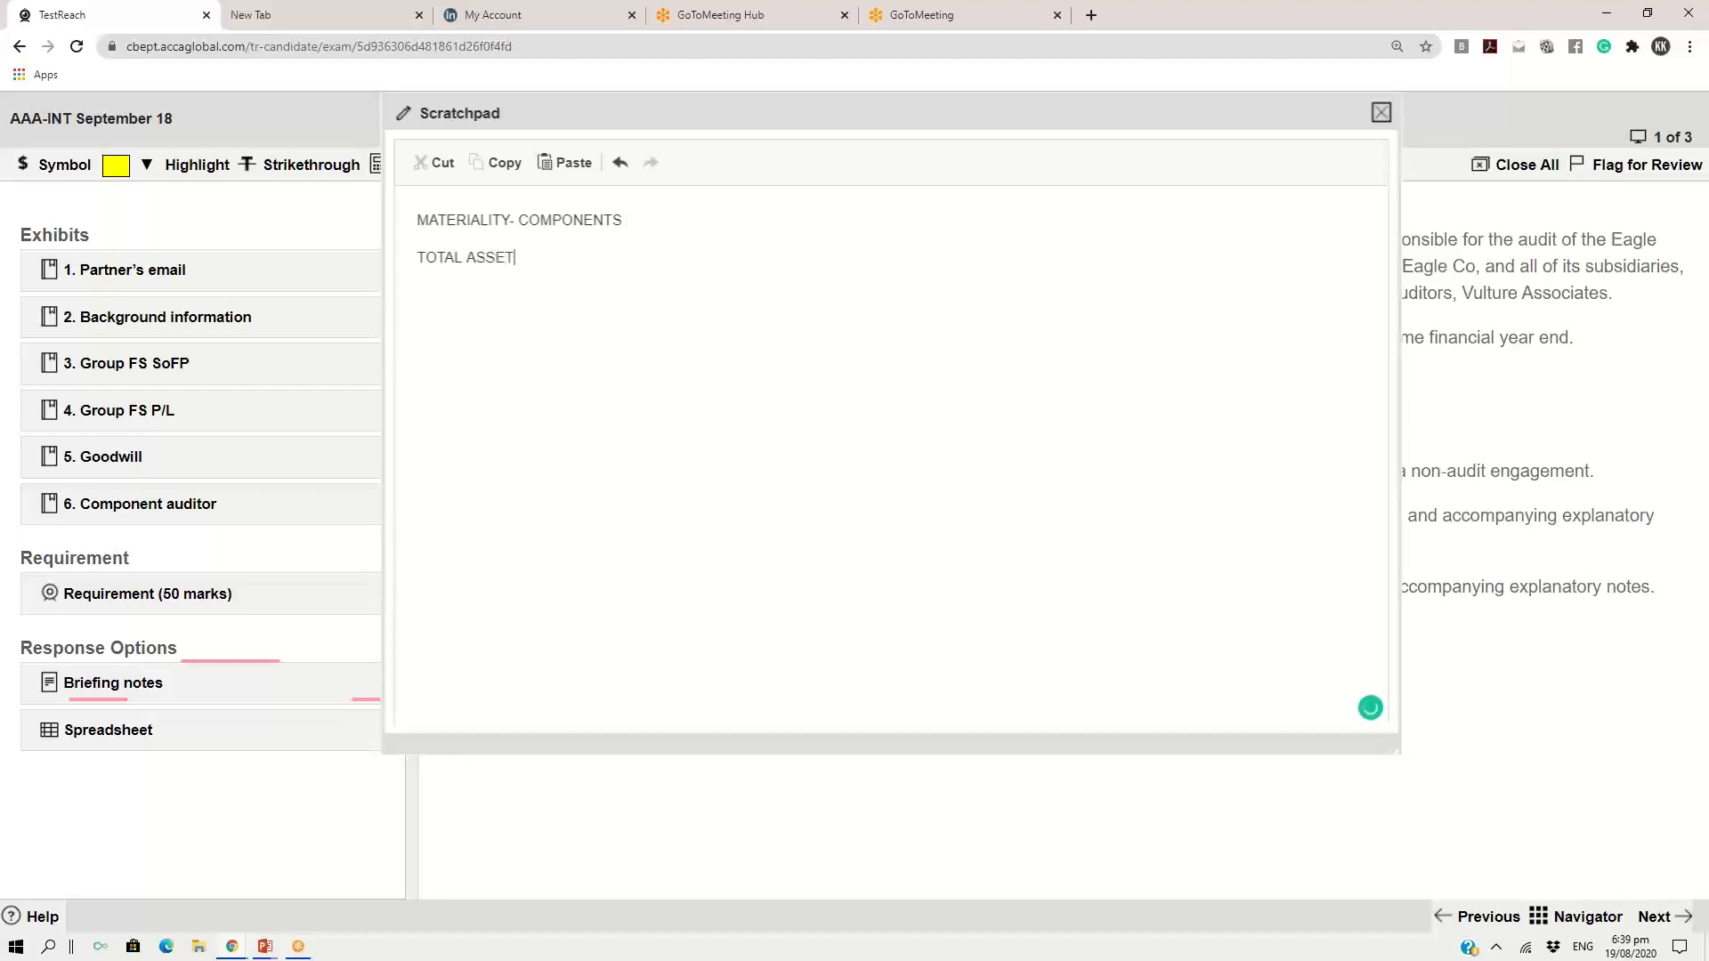
pyautogui.write('SPBT ')
pyautogui.write('REV')
pyautogui.write('ENUE')
# Open the Group FS SoFP exhibit over the scratch pad and select the Total assets label in cell B14
pyautogui.moveTo(420, 257); pyautogui.dragTo(548, 258)
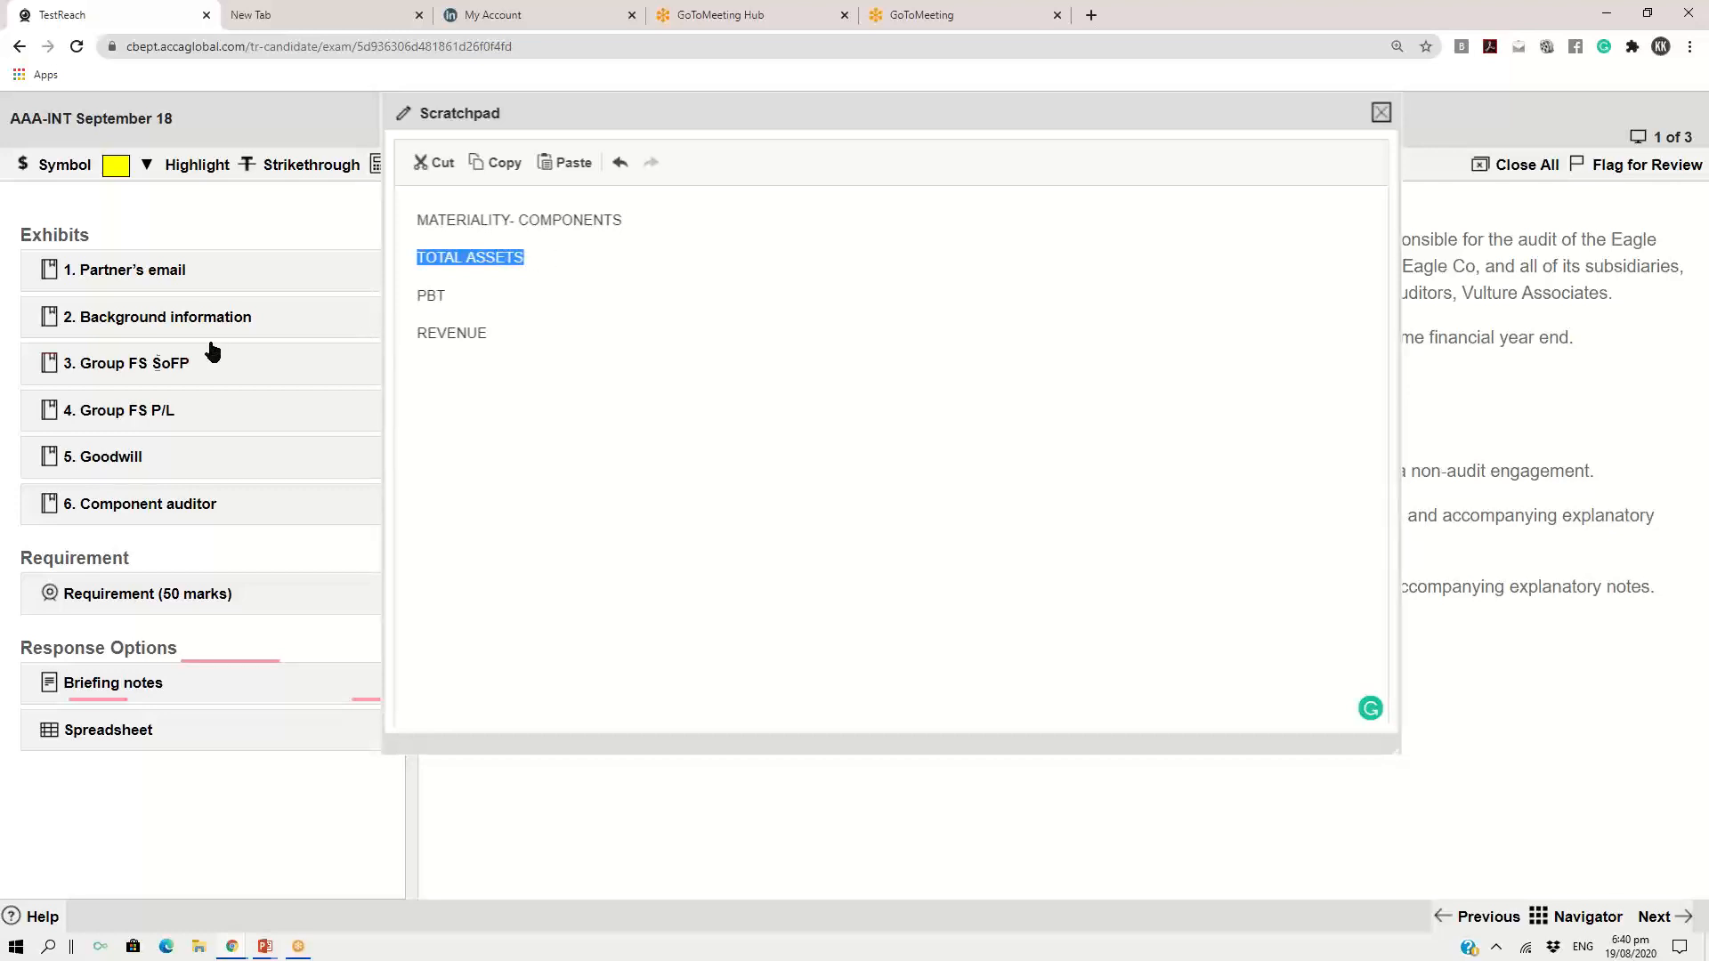
pyautogui.click(148, 363)
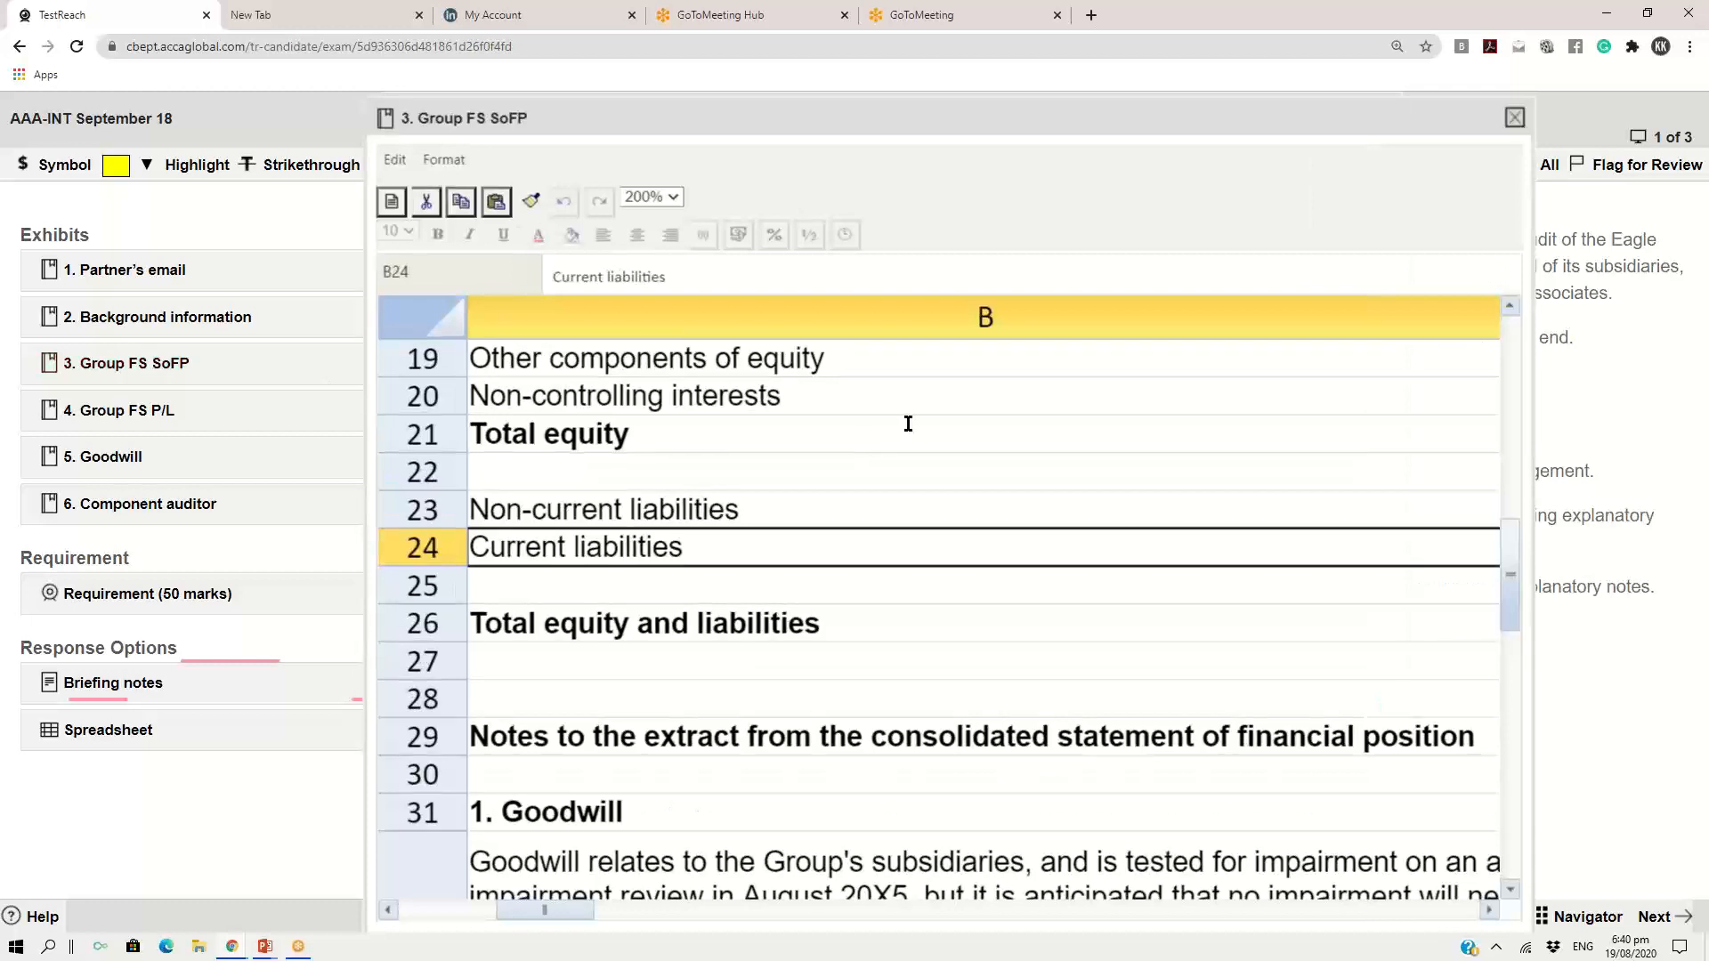
pyautogui.moveTo(931, 120); pyautogui.dragTo(653, 114)
pyautogui.moveTo(641, 51); pyautogui.dragTo(624, 51)
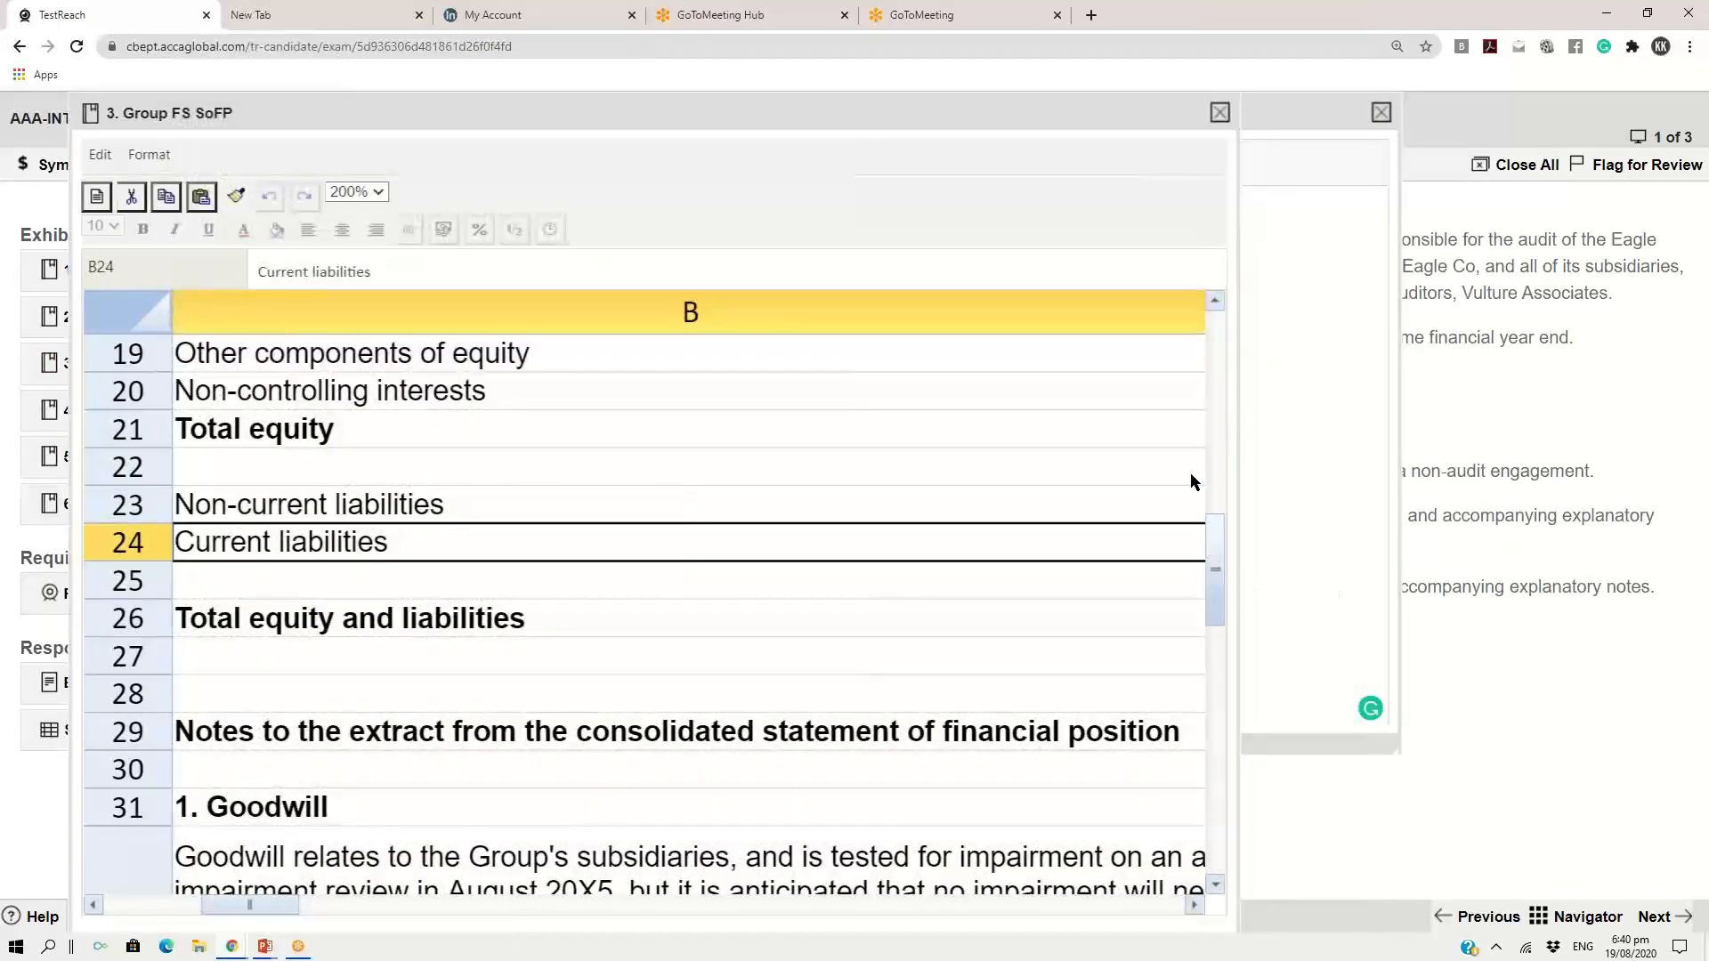
pyautogui.scroll(-2, 987, 508)
pyautogui.scroll(1, 988, 512)
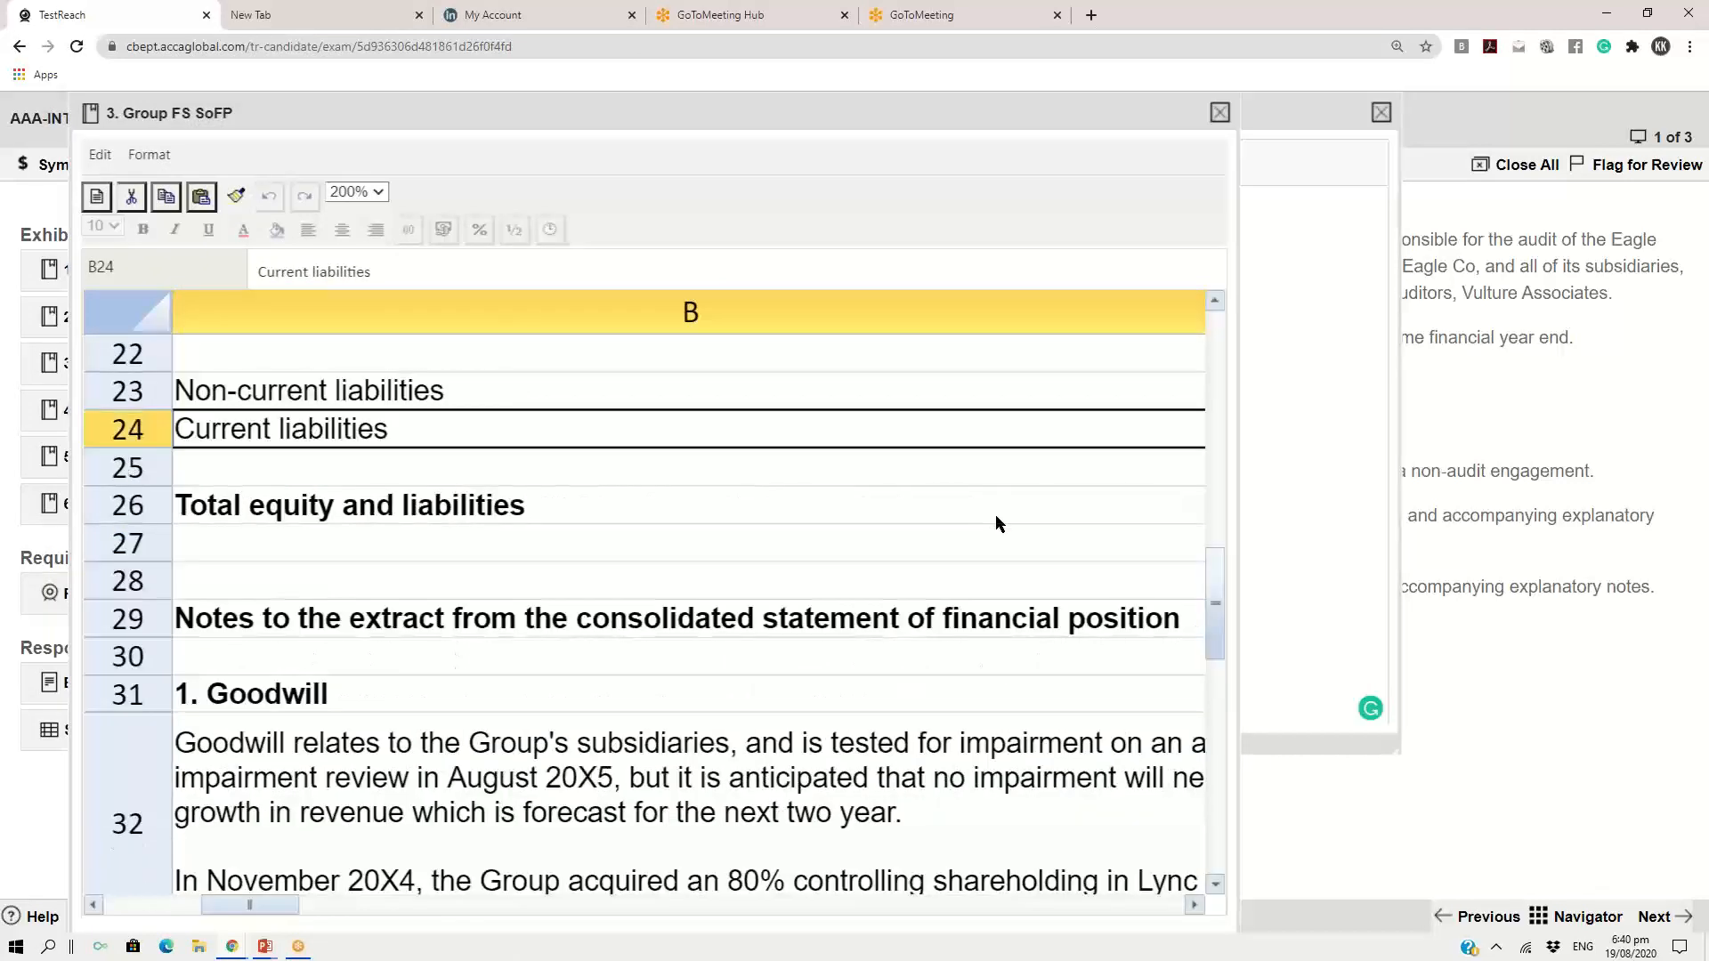
pyautogui.scroll(-4, 996, 523)
pyautogui.scroll(-2, 1001, 524)
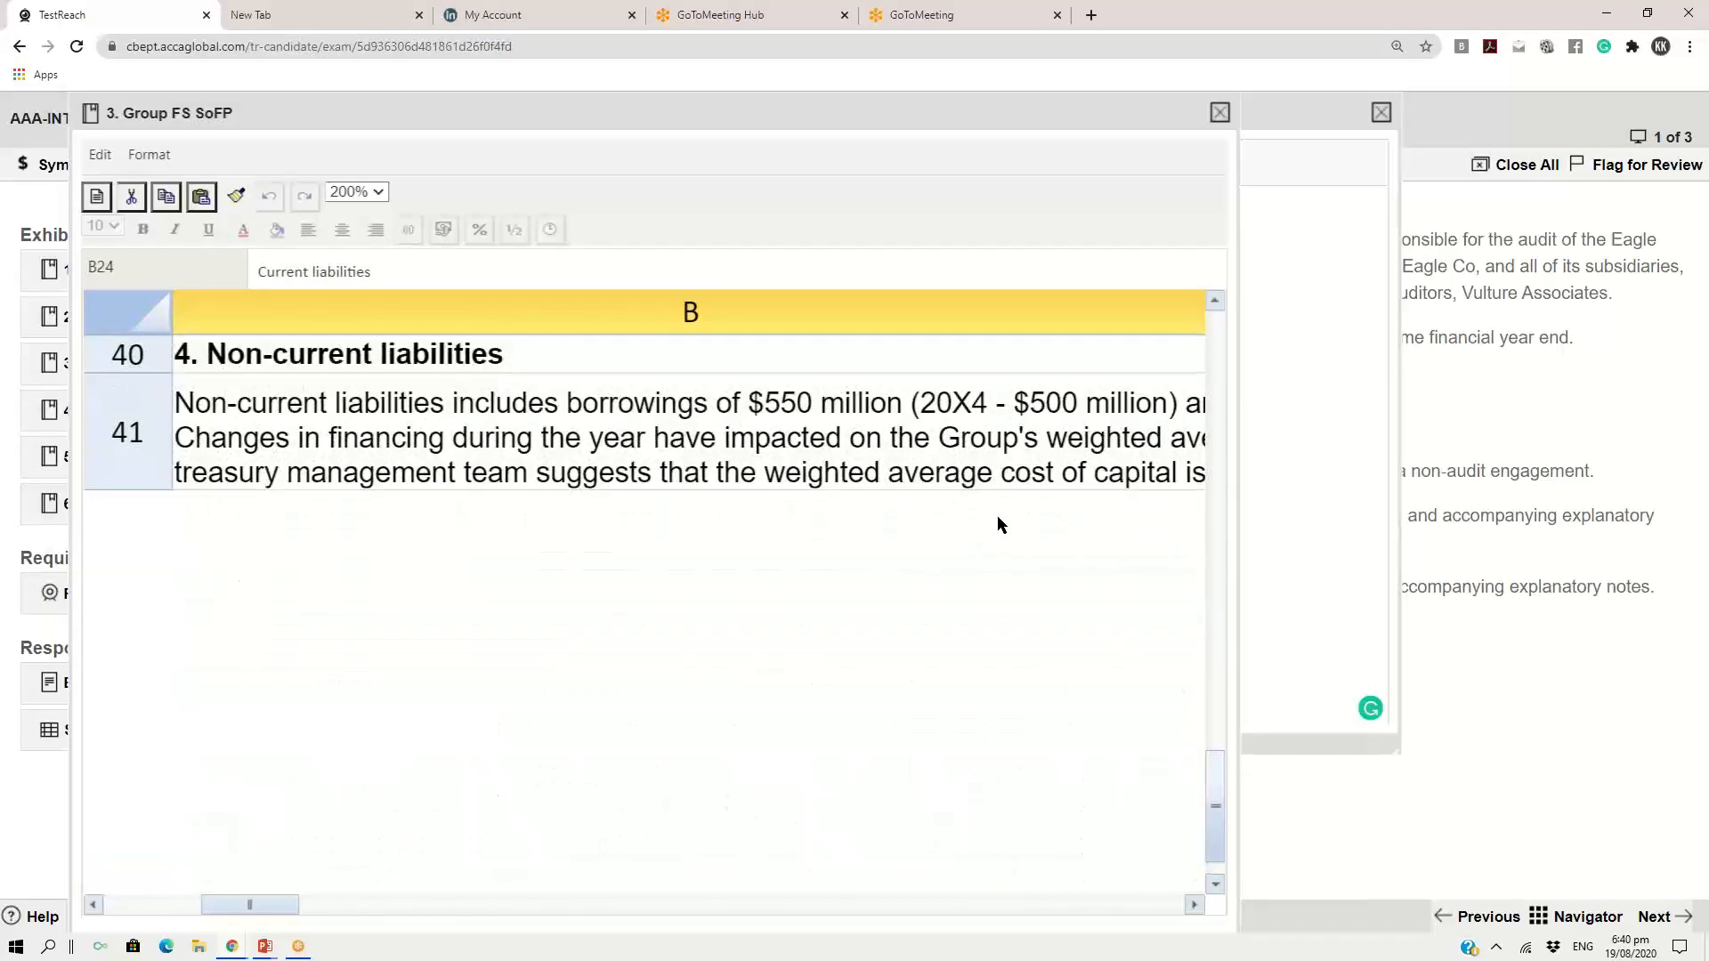
pyautogui.moveTo(1215, 794); pyautogui.dragTo(1205, 420)
pyautogui.click(301, 657)
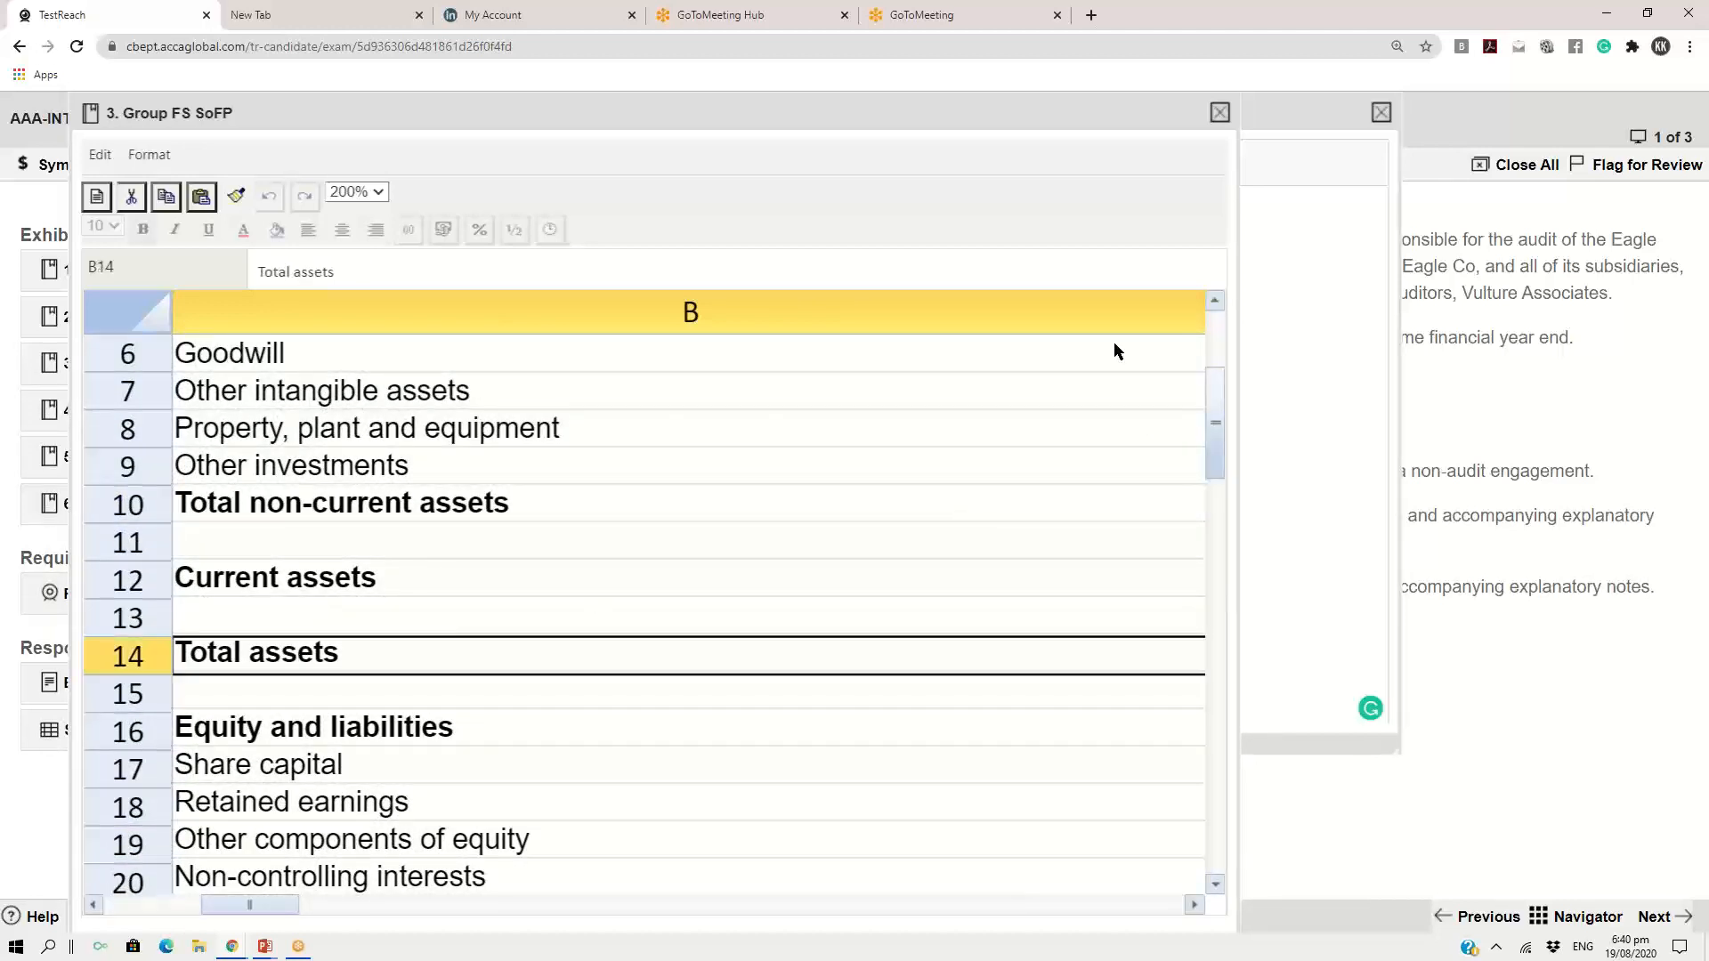
# Show the statement of financial position at 100% and copy the Total assets row through its 31 August 20X5 figure (B14 to D14)
pyautogui.click(374, 192)
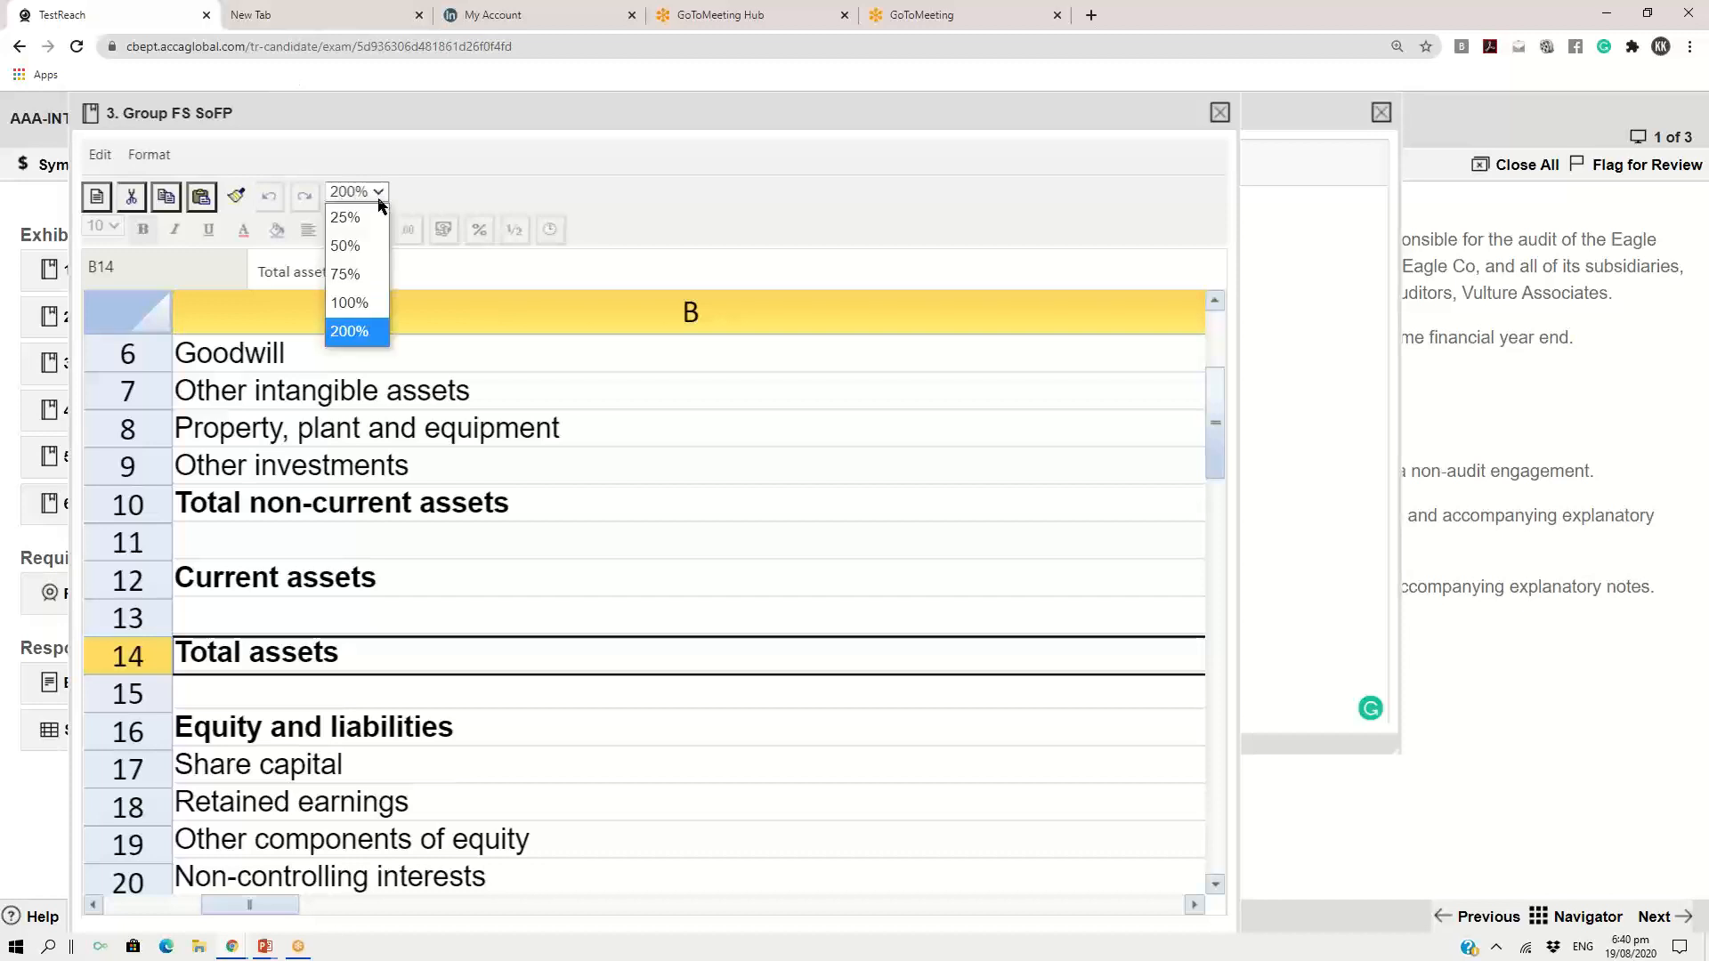
pyautogui.click(349, 302)
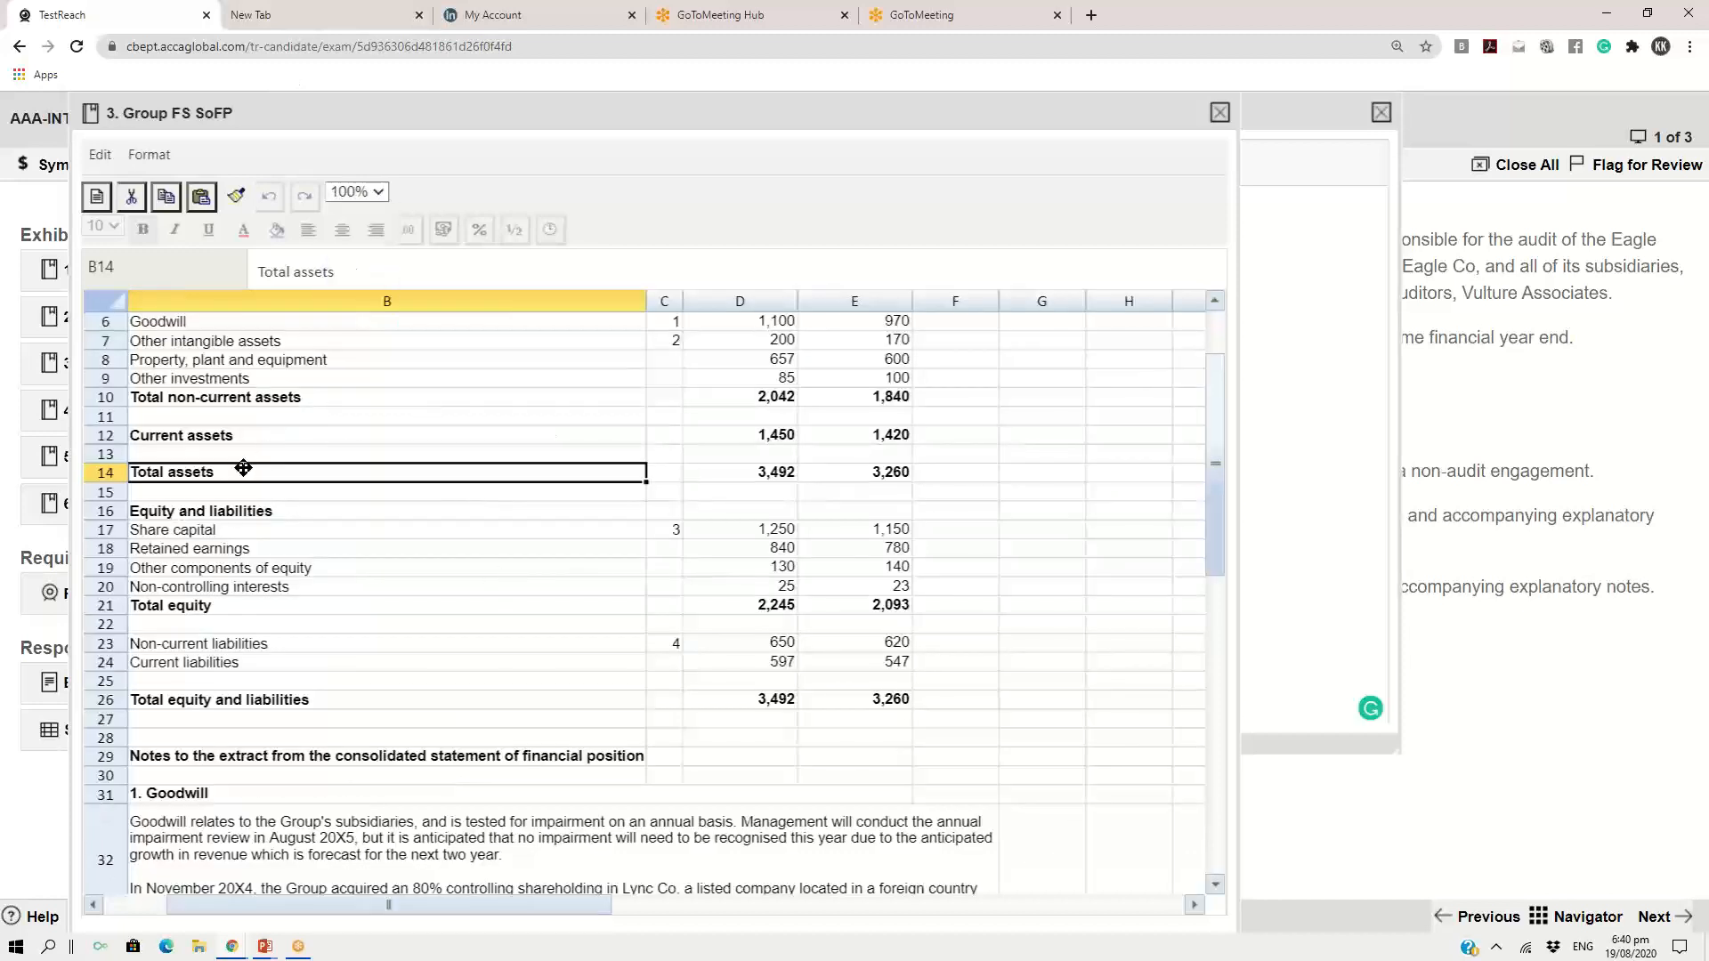
pyautogui.moveTo(1214, 477); pyautogui.dragTo(1221, 430)
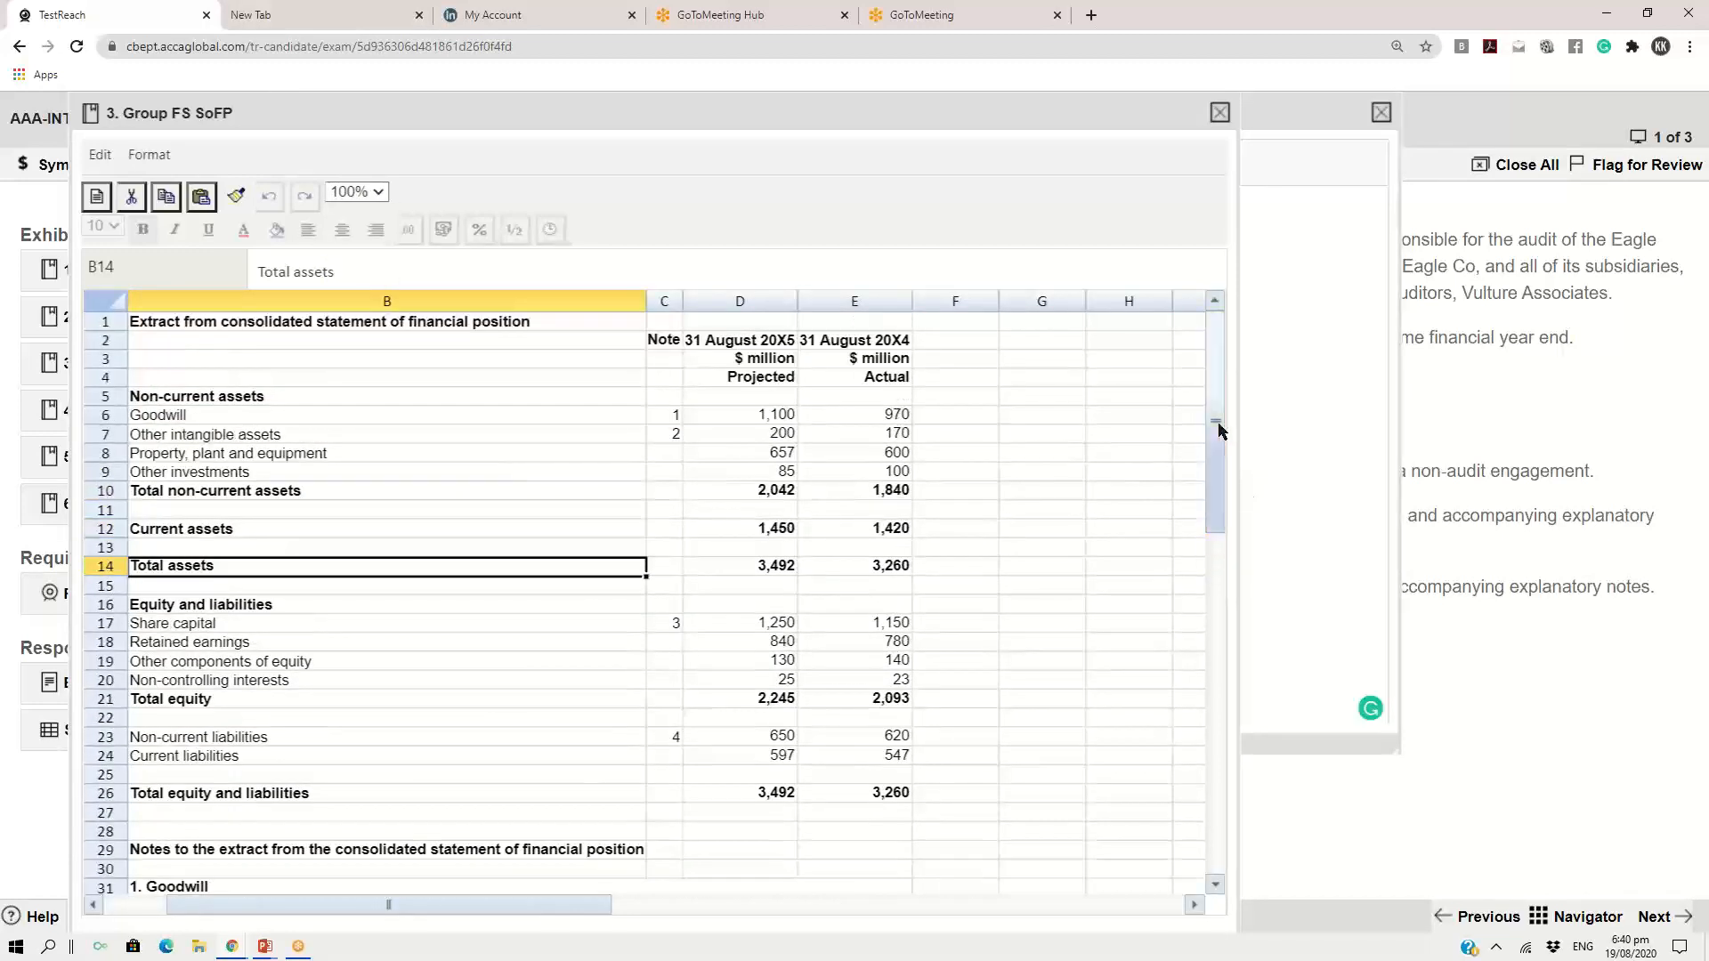
pyautogui.click(774, 572)
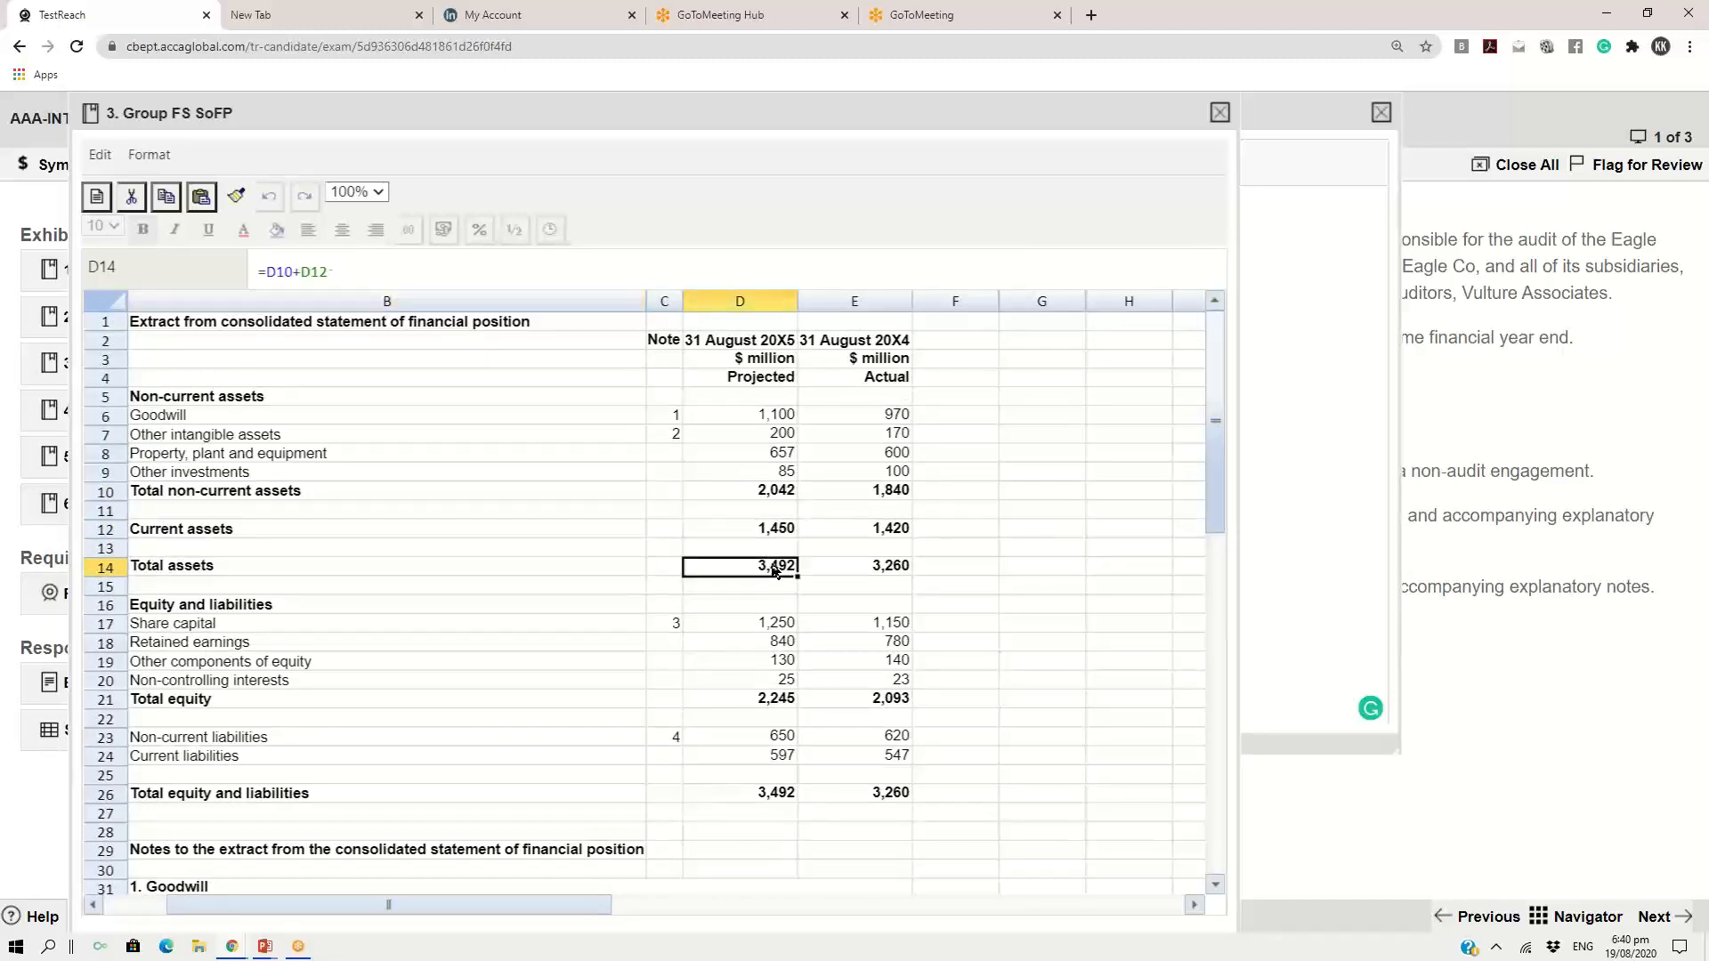
pyautogui.click(178, 574)
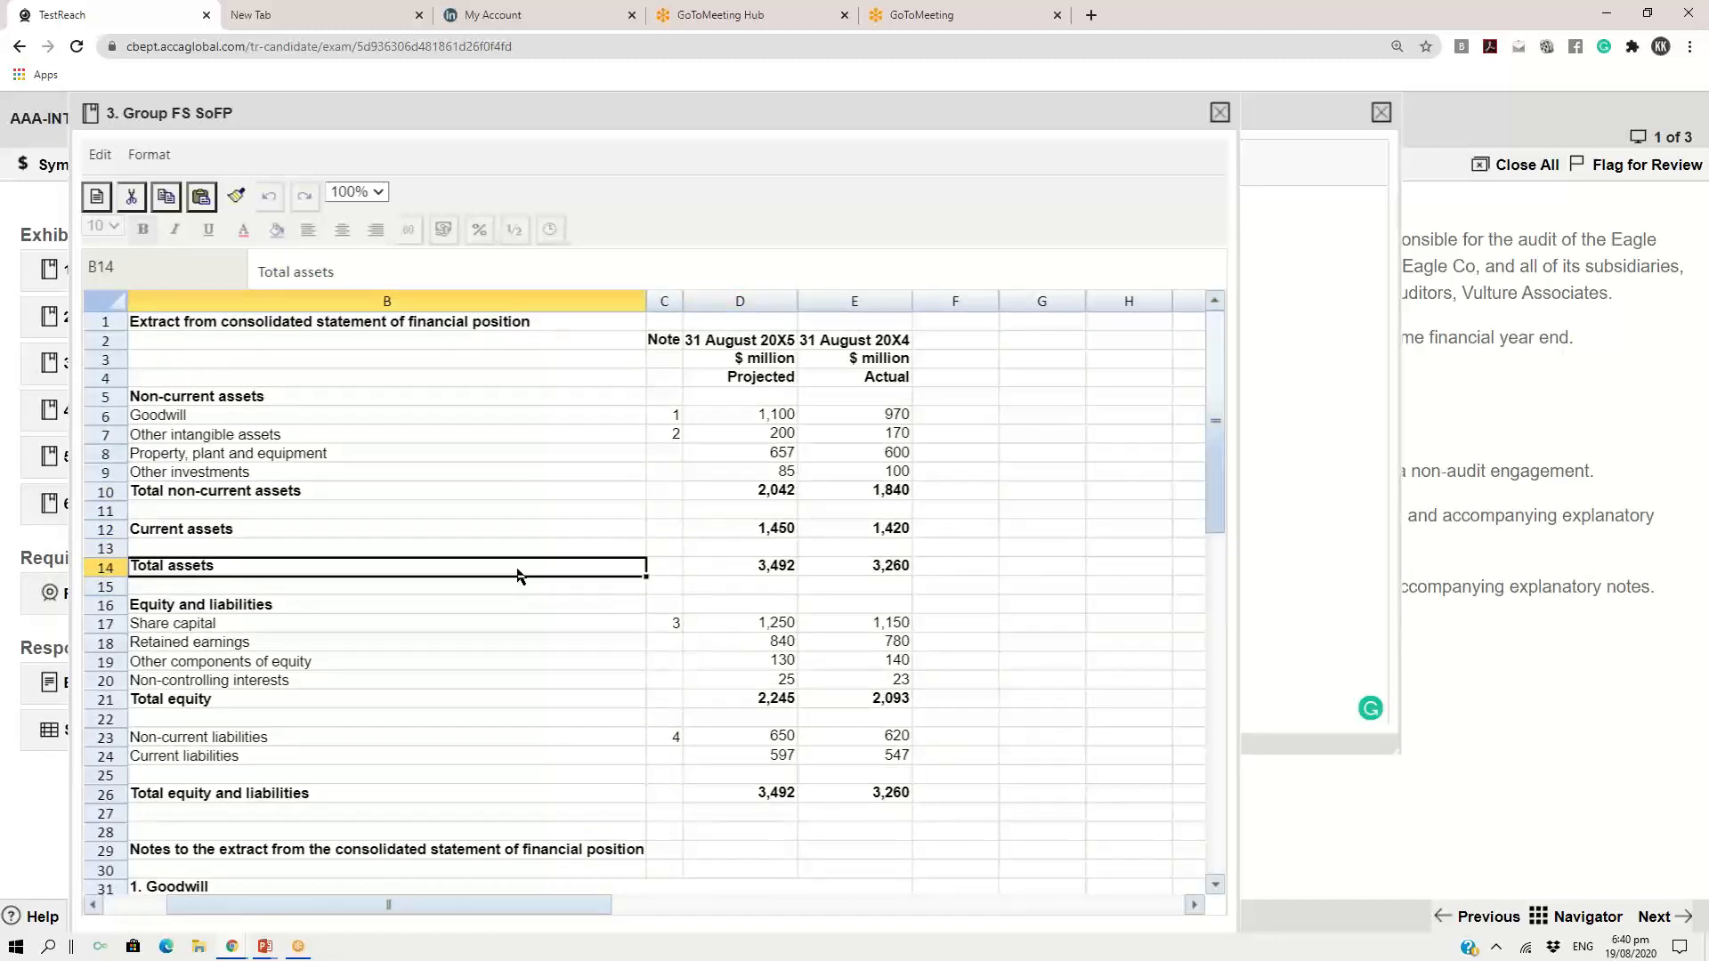
pyautogui.moveTo(577, 574); pyautogui.dragTo(752, 575)
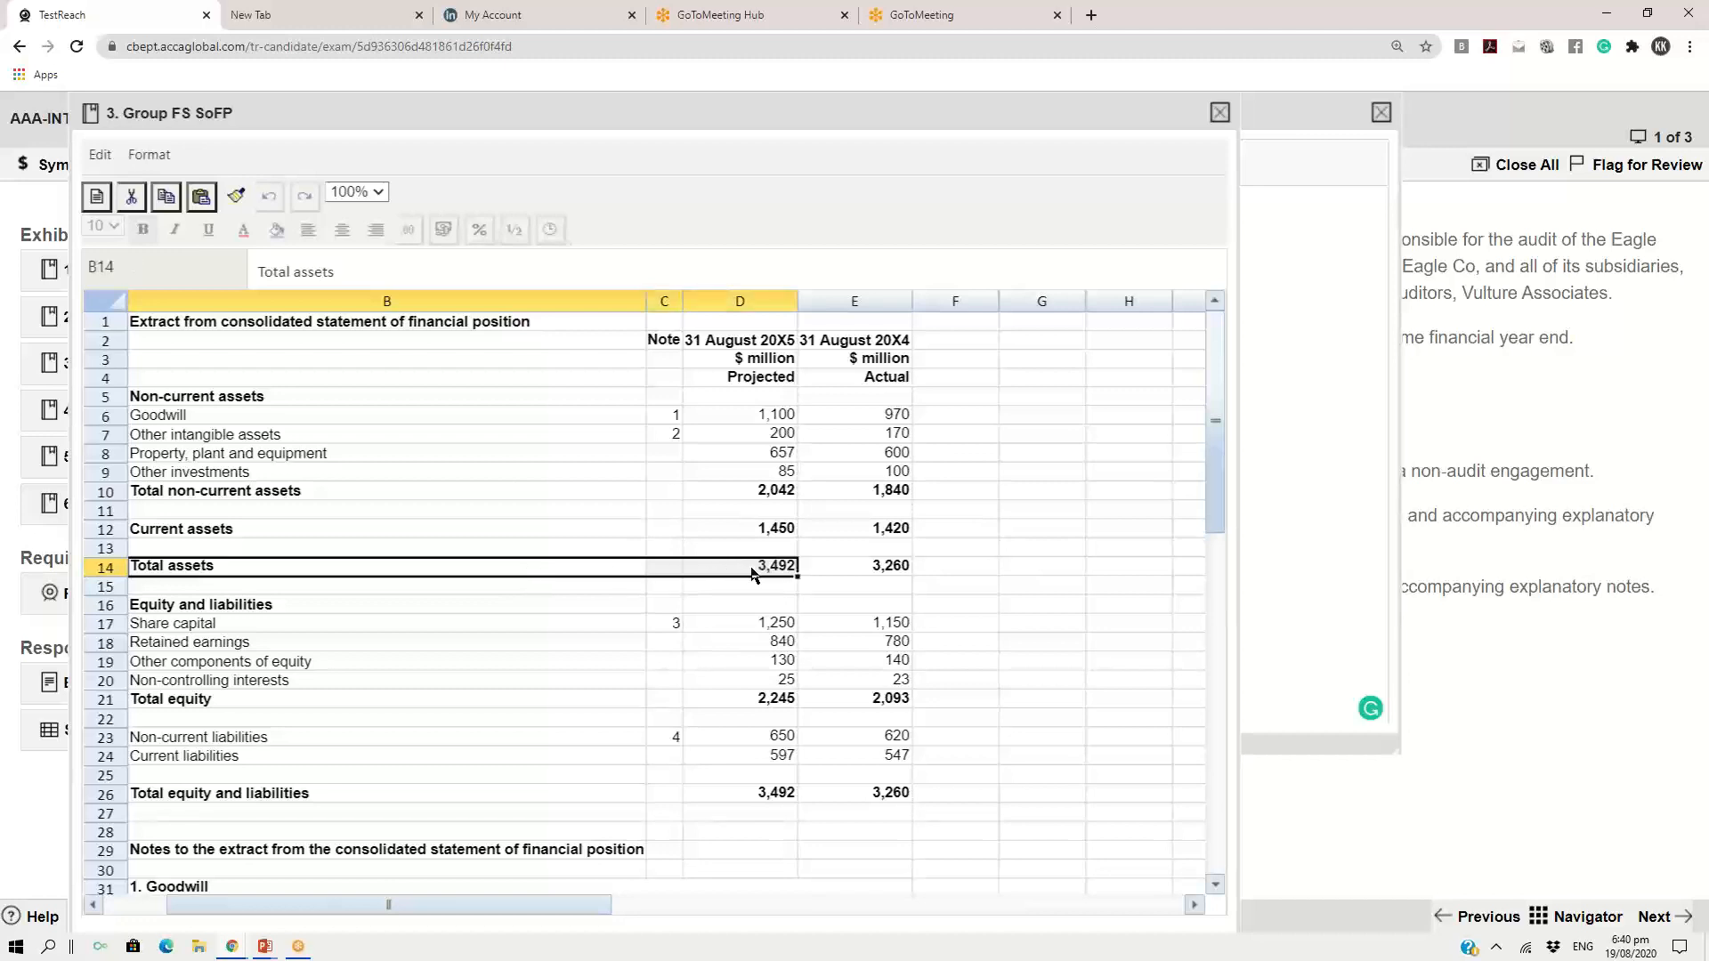
pyautogui.hotkey('ctrl', 'c')
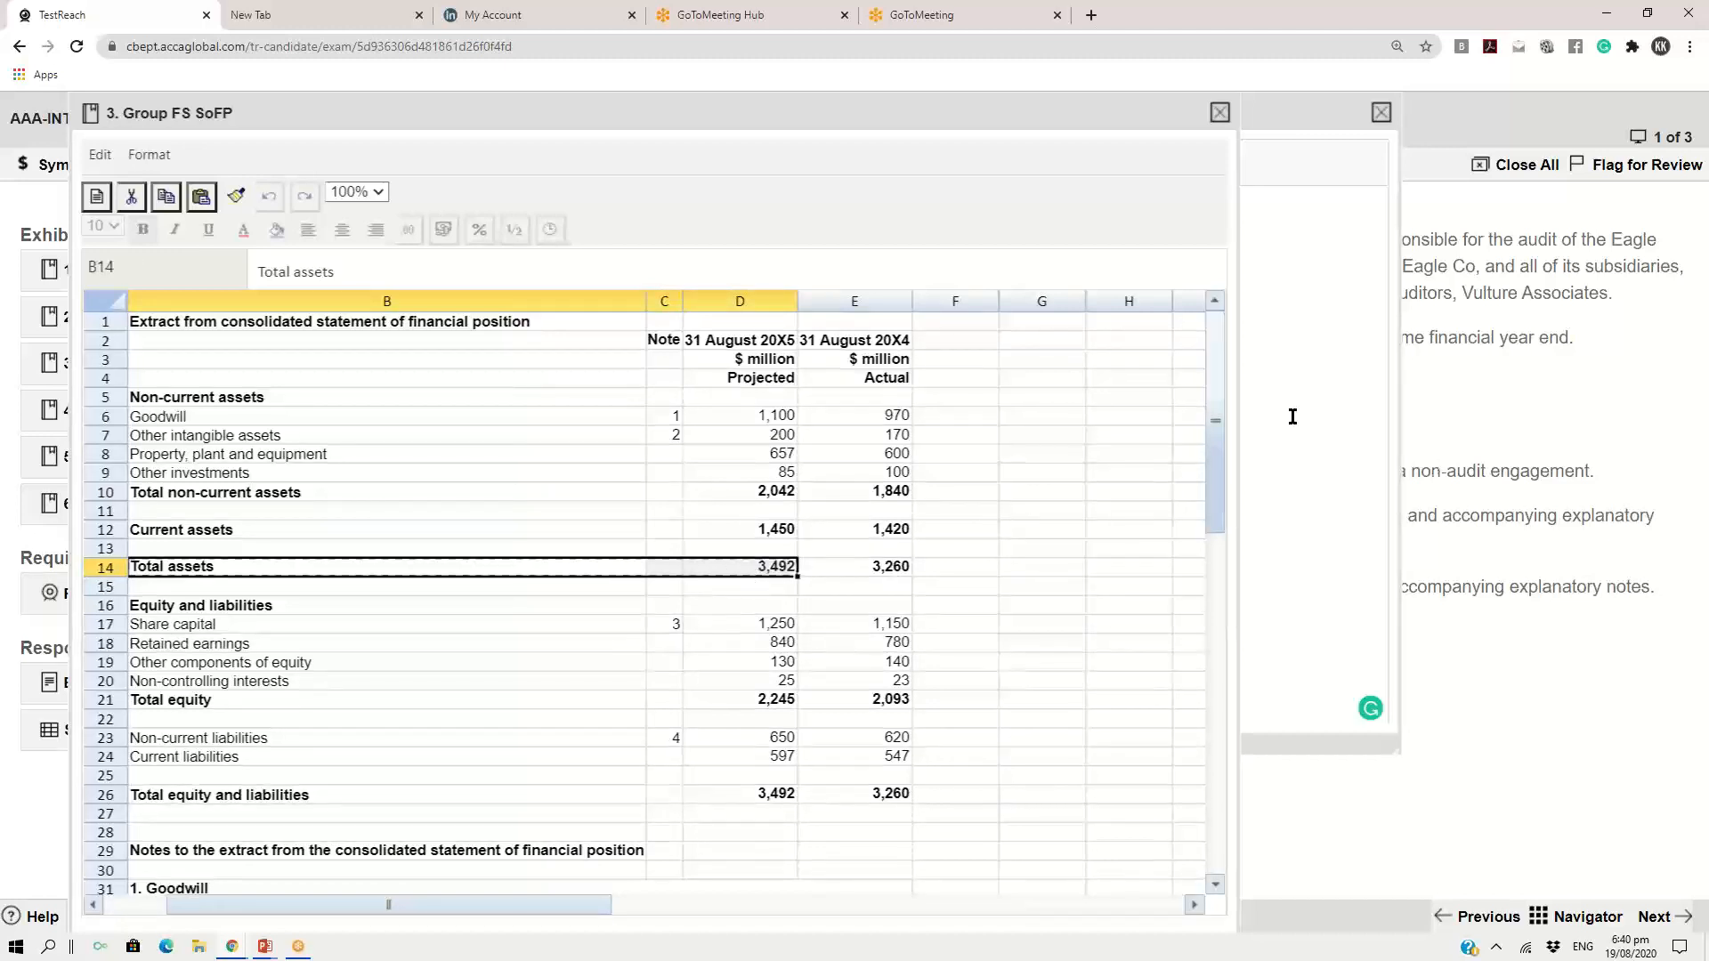
# Replace the TOTAL ASSETS line in the scratch pad with the copied row and write its figure as "$ 3,492 M"
pyautogui.click(1277, 115)
pyautogui.moveTo(418, 255); pyautogui.dragTo(531, 255)
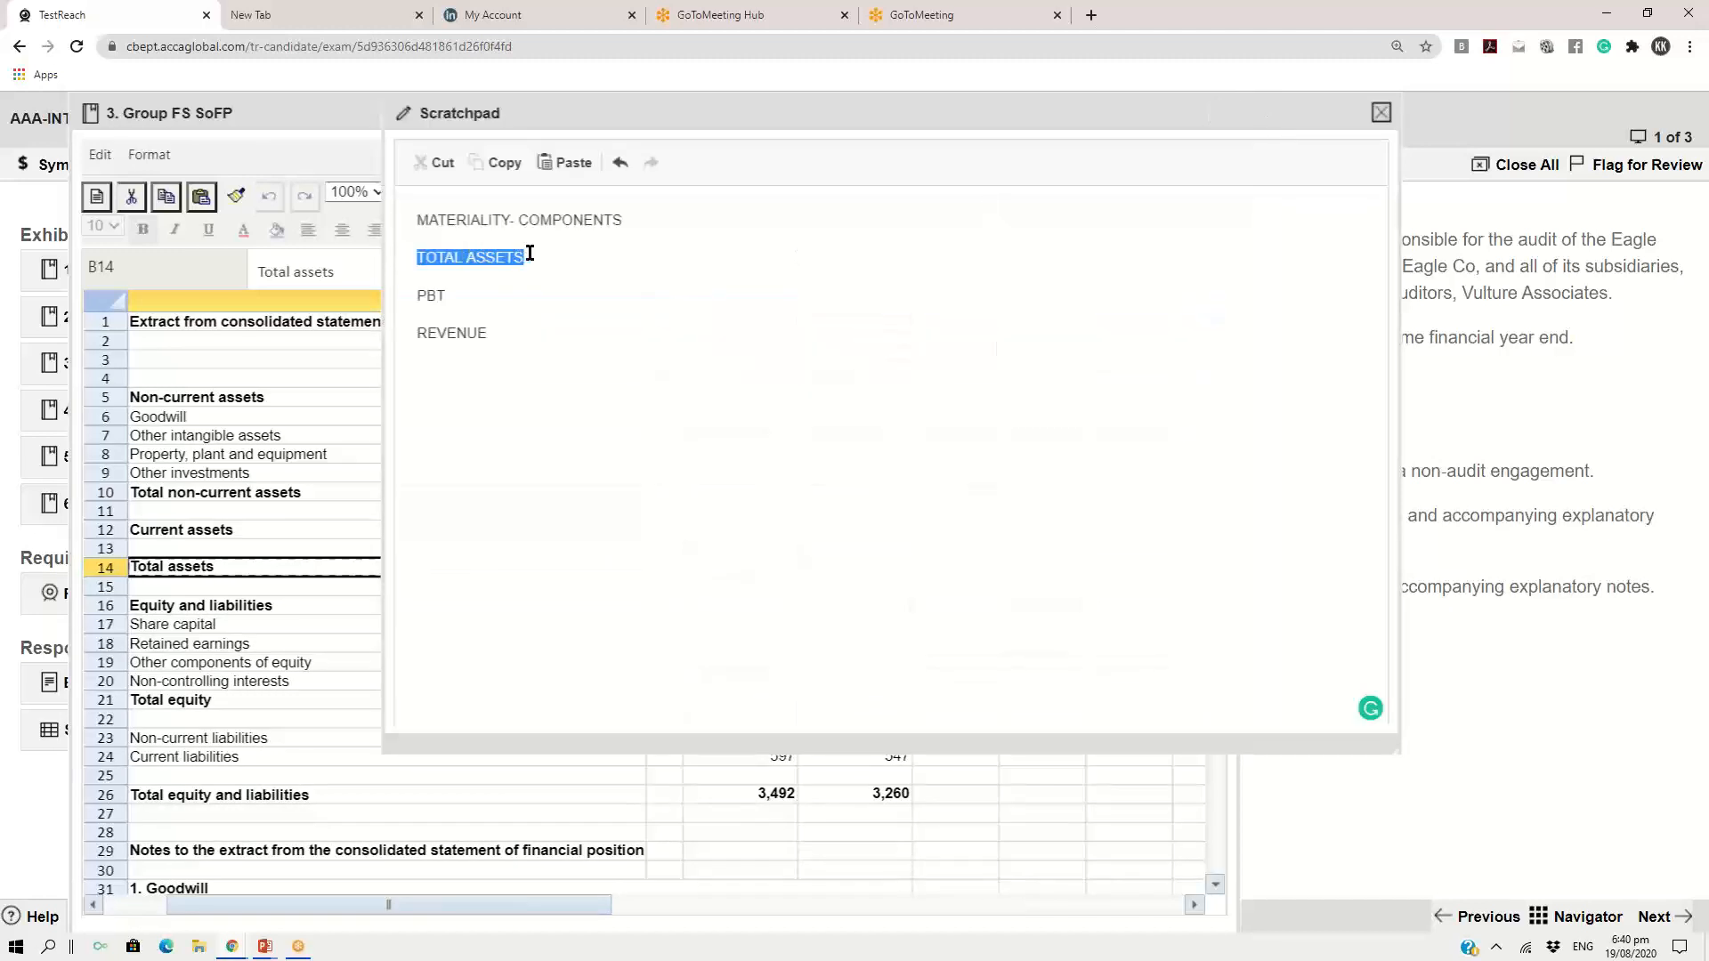
pyautogui.hotkey('ctrl', 'v')
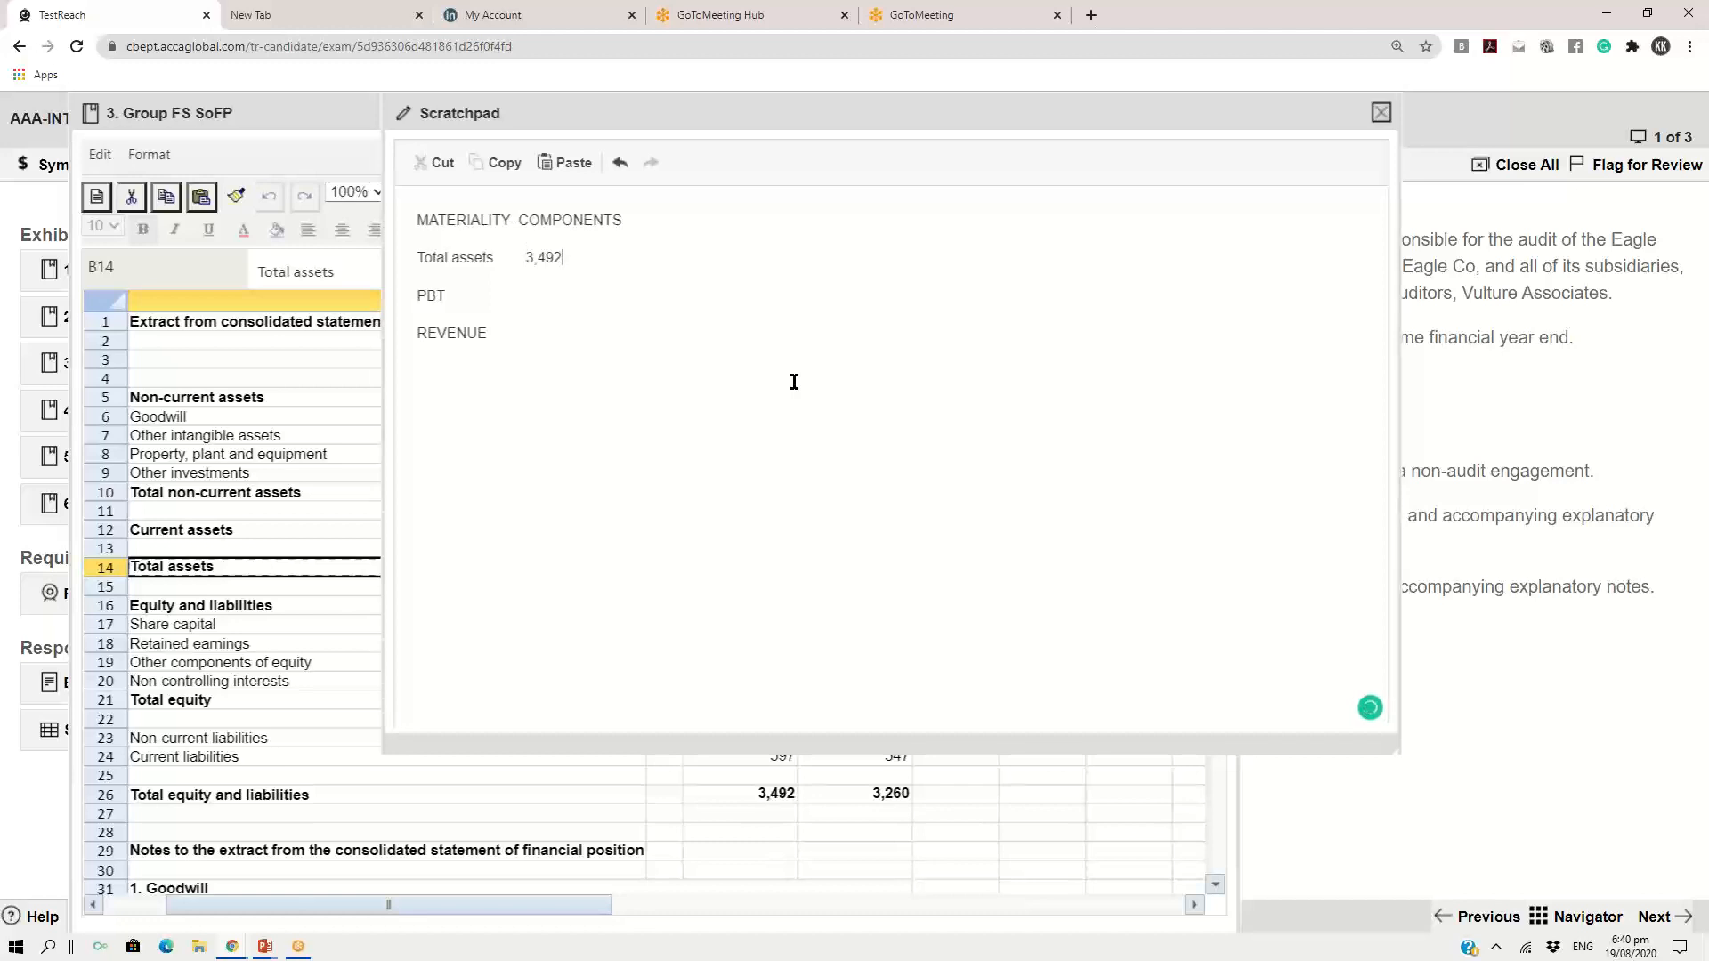
pyautogui.click(525, 257)
pyautogui.write('$')
pyautogui.press('Right')
pyautogui.press('Right')
pyautogui.press('Right')
pyautogui.press('Right')
pyautogui.press('Right')
pyautogui.write('M')
# Close the Group FS SoFP exhibit and open the Group FS P/L exhibit at 100% with its row labels in view
pyautogui.click(299, 115)
pyautogui.click(1220, 113)
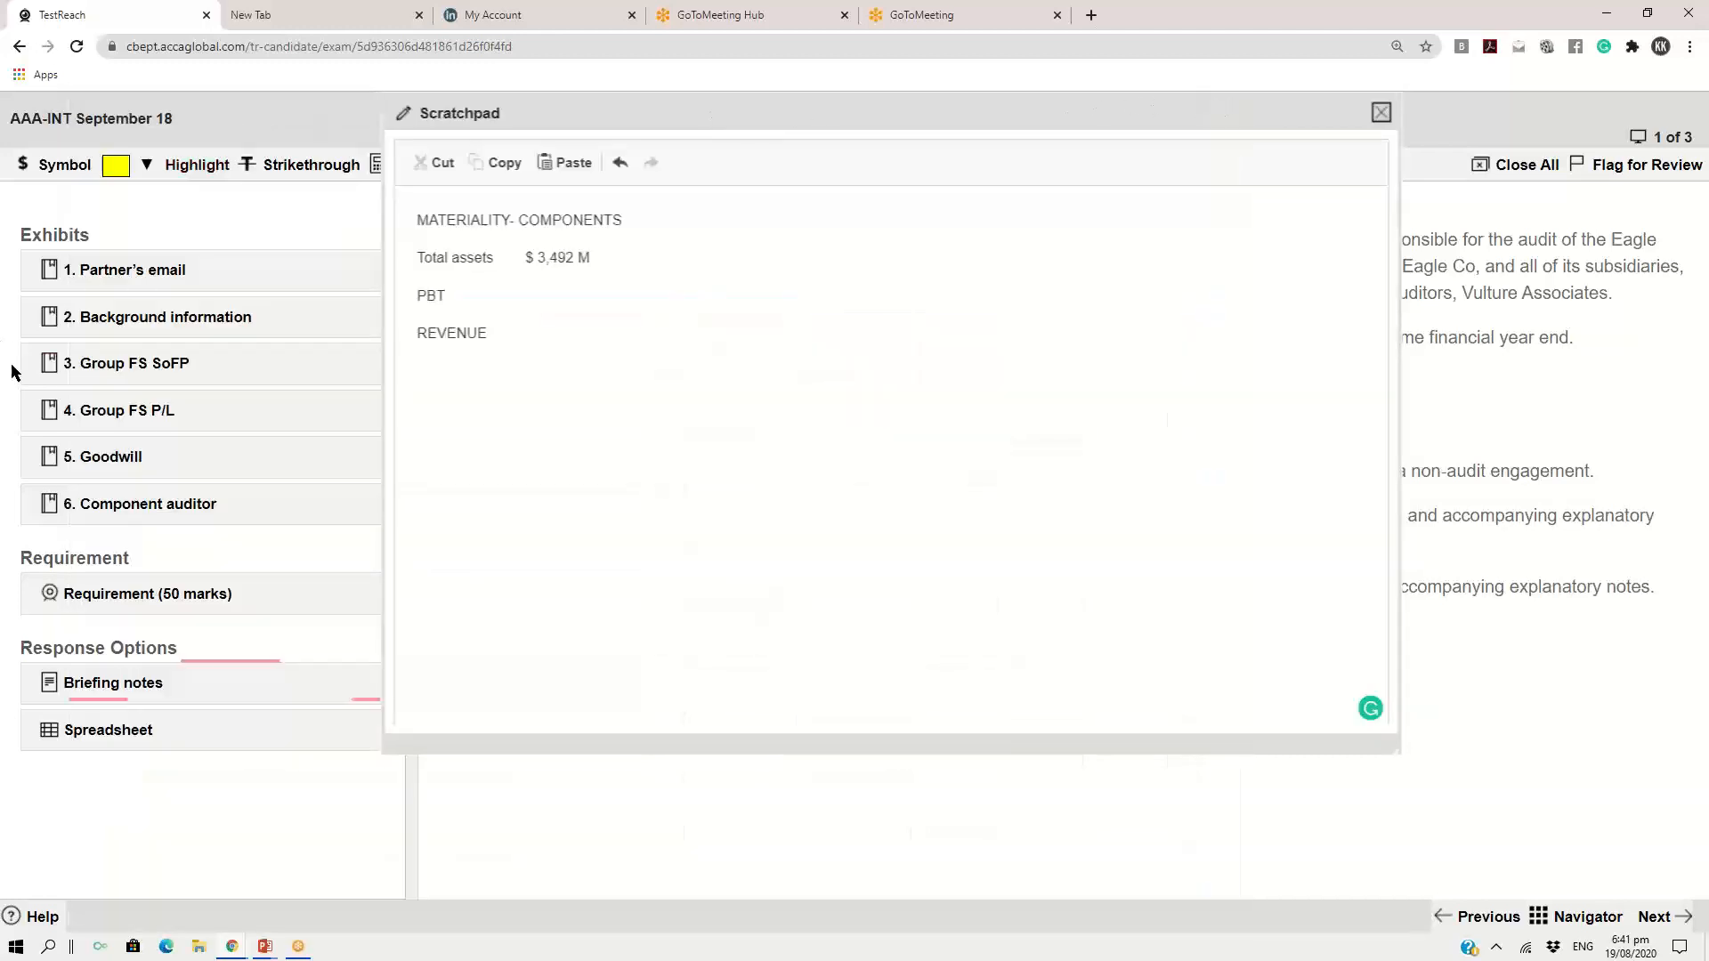
pyautogui.click(153, 417)
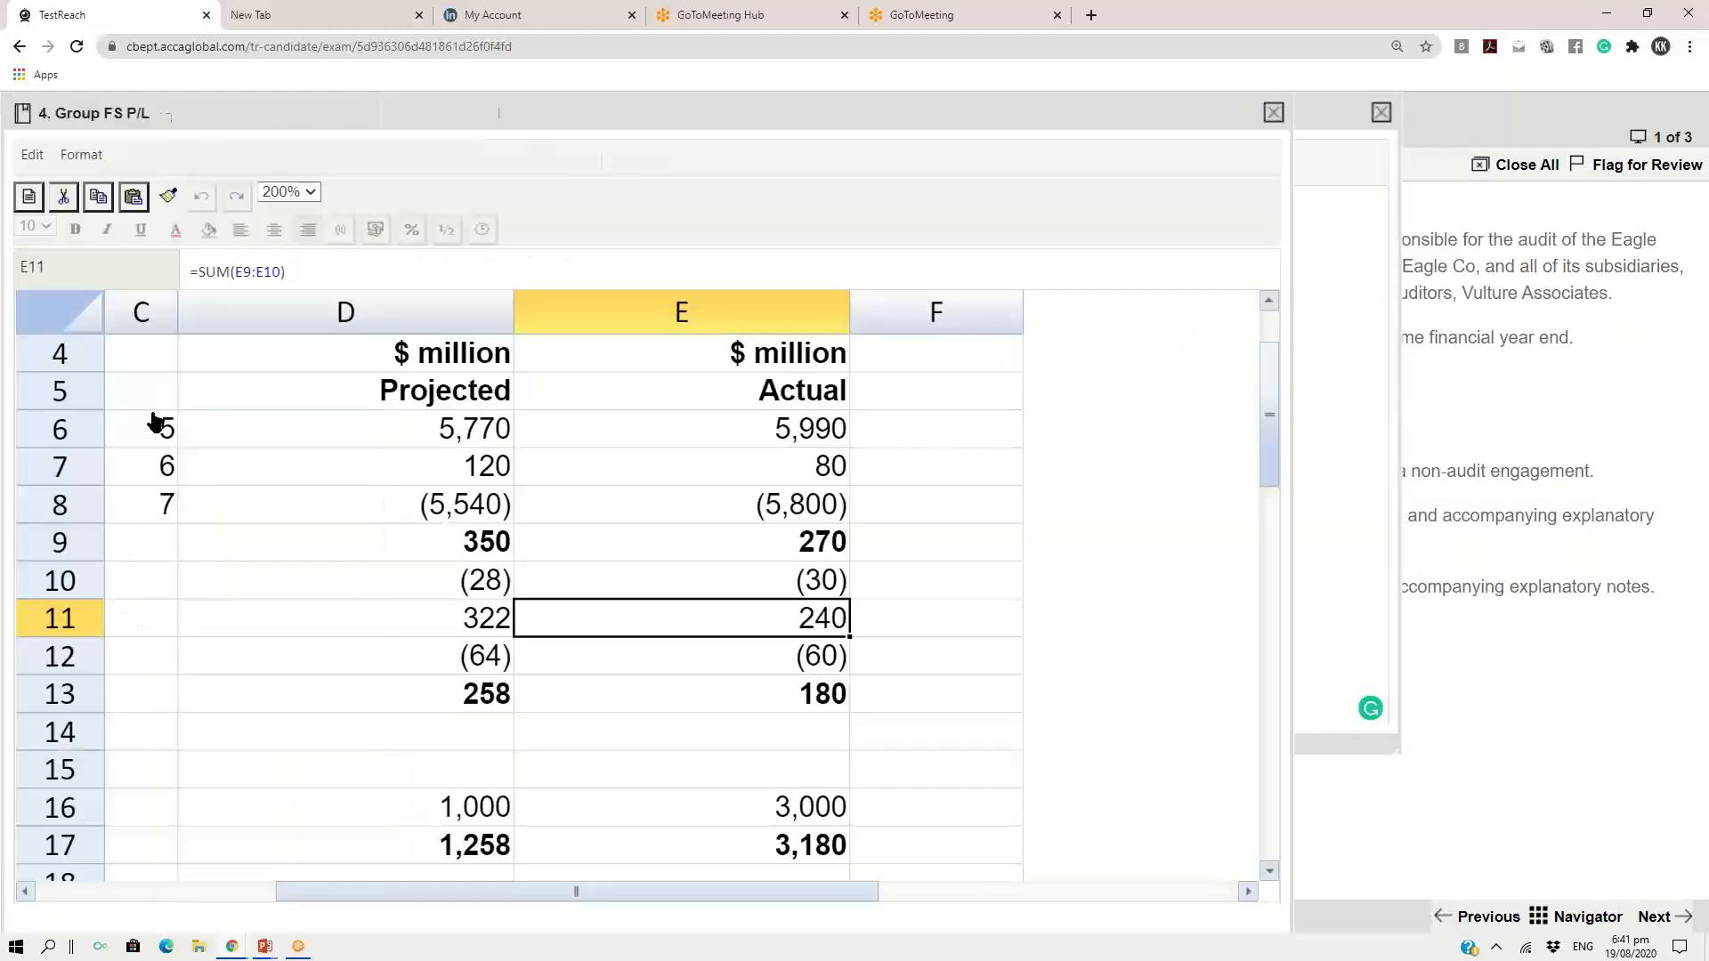
pyautogui.moveTo(436, 890); pyautogui.dragTo(293, 892)
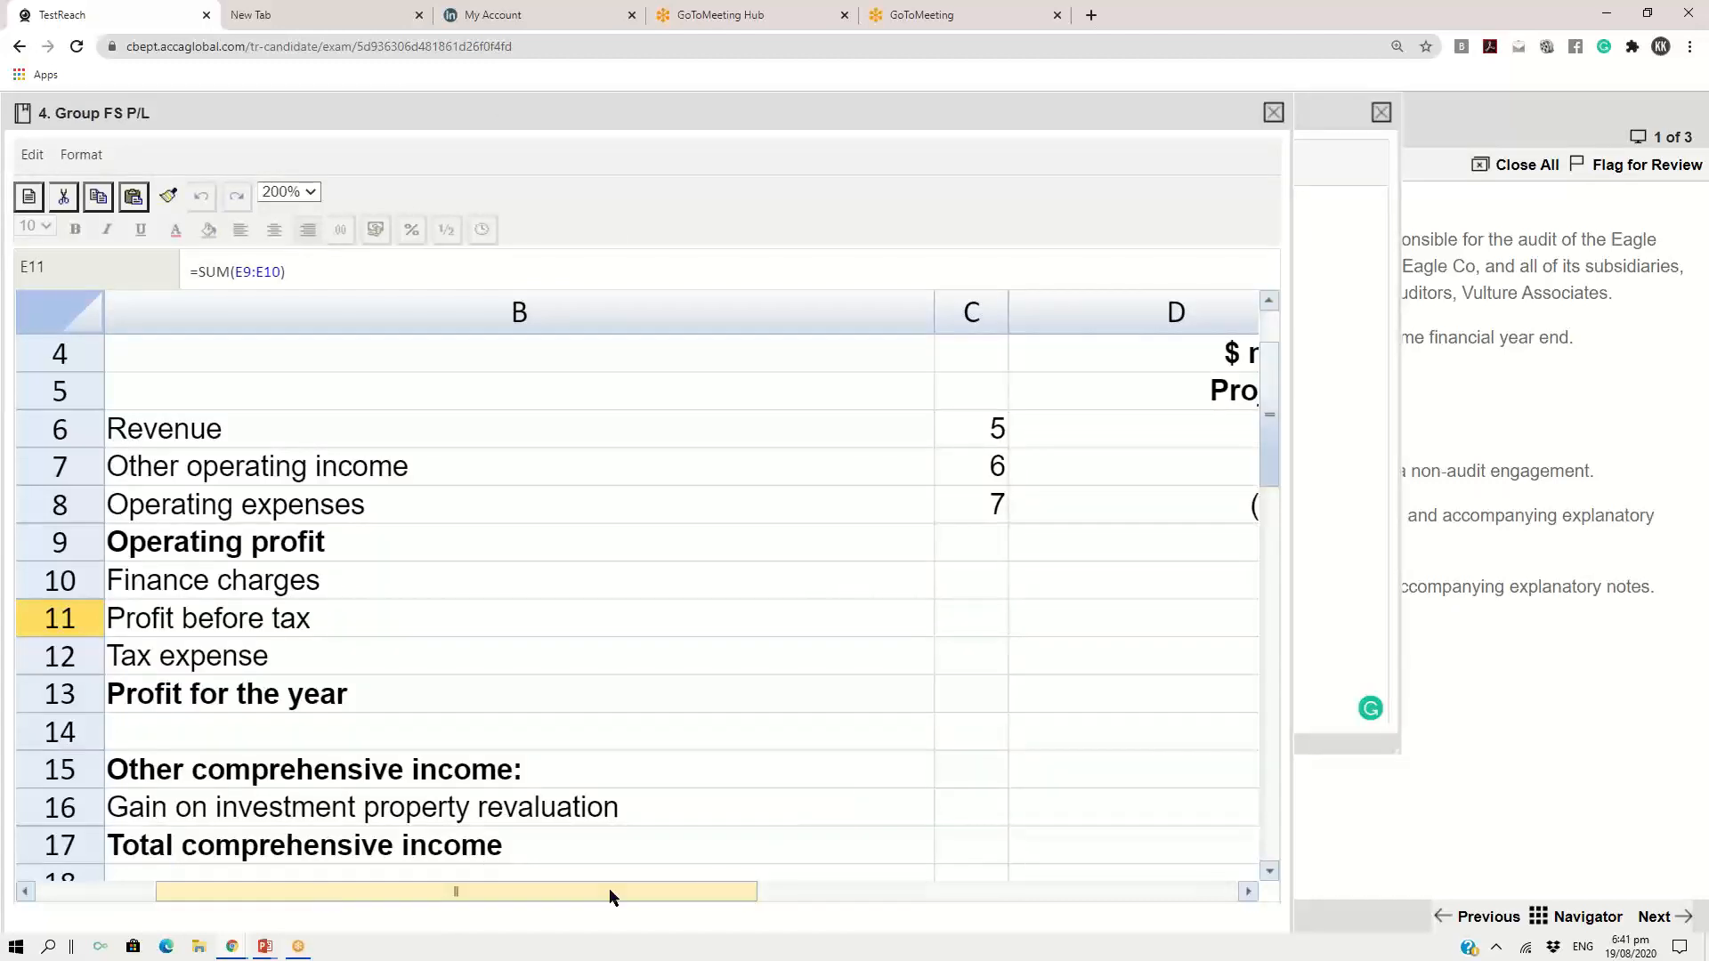
pyautogui.click(310, 192)
pyautogui.click(281, 303)
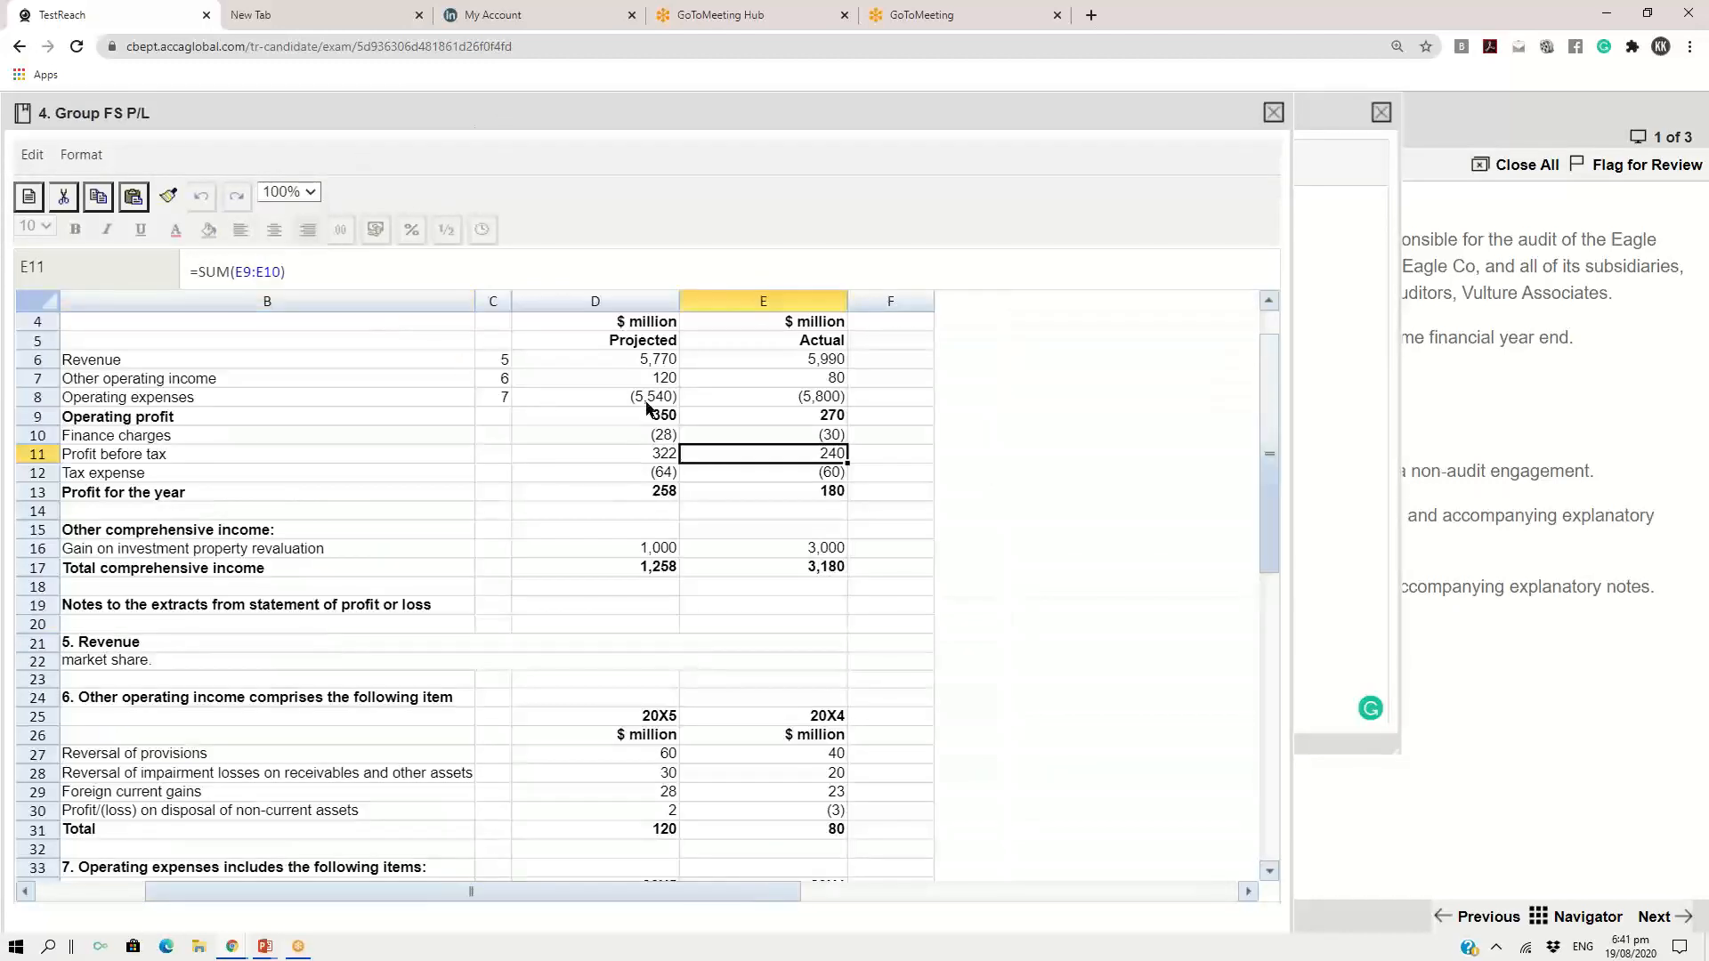
# Copy the Revenue row of the profit or loss statement from its label through the projected figure (B6 to D6)
pyautogui.click(197, 359)
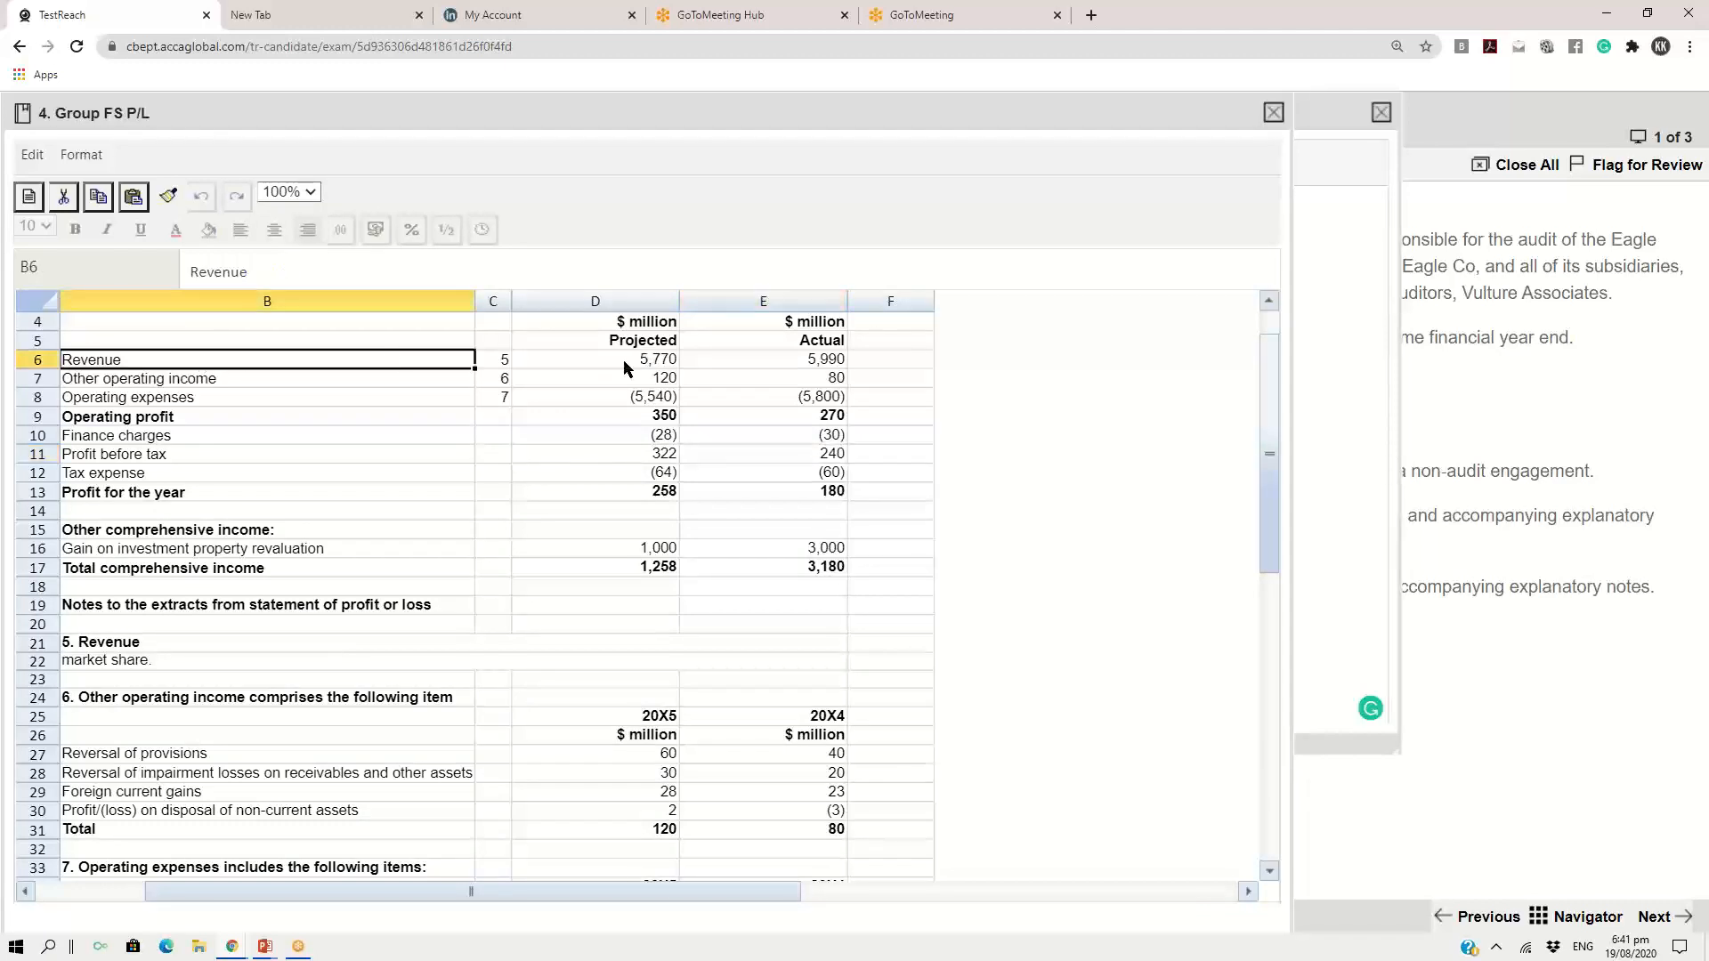
pyautogui.click(623, 360)
pyautogui.click(204, 359)
pyautogui.hotkey('shift', 'Right')
pyautogui.hotkey('shift', 'Right')
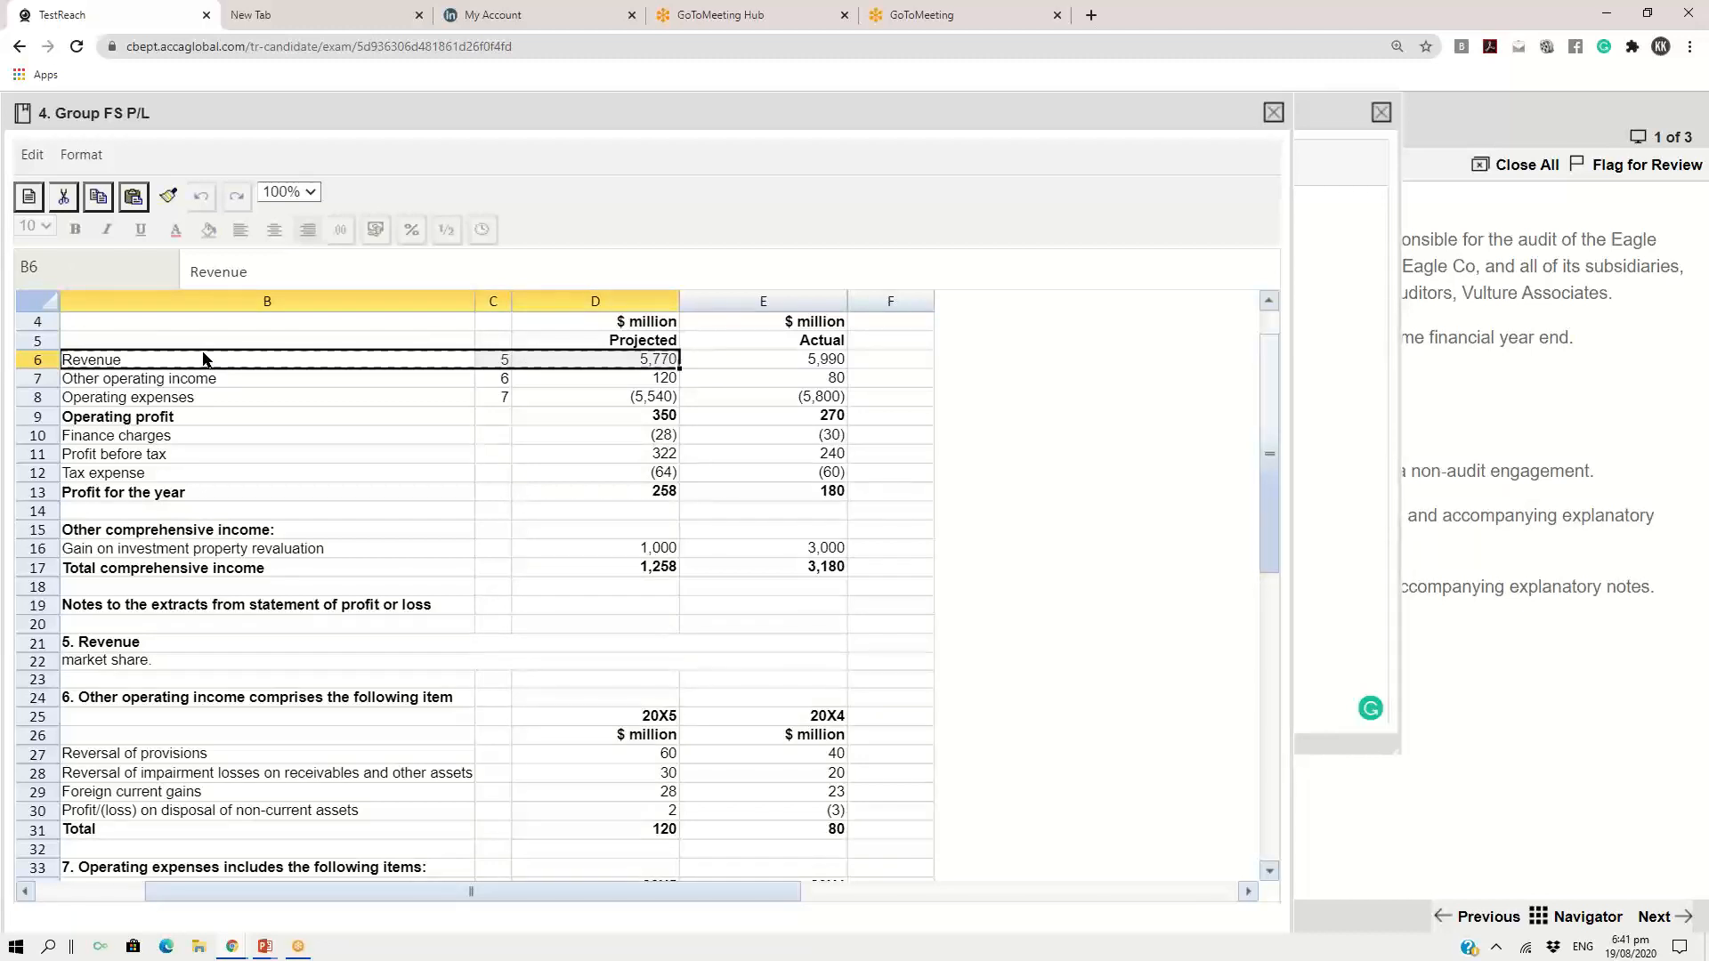
# Replace the REVENUE line in the scratch pad with the copied row, dropping the note number and writing the figure as "$ 5,770 M"
pyautogui.click(1310, 113)
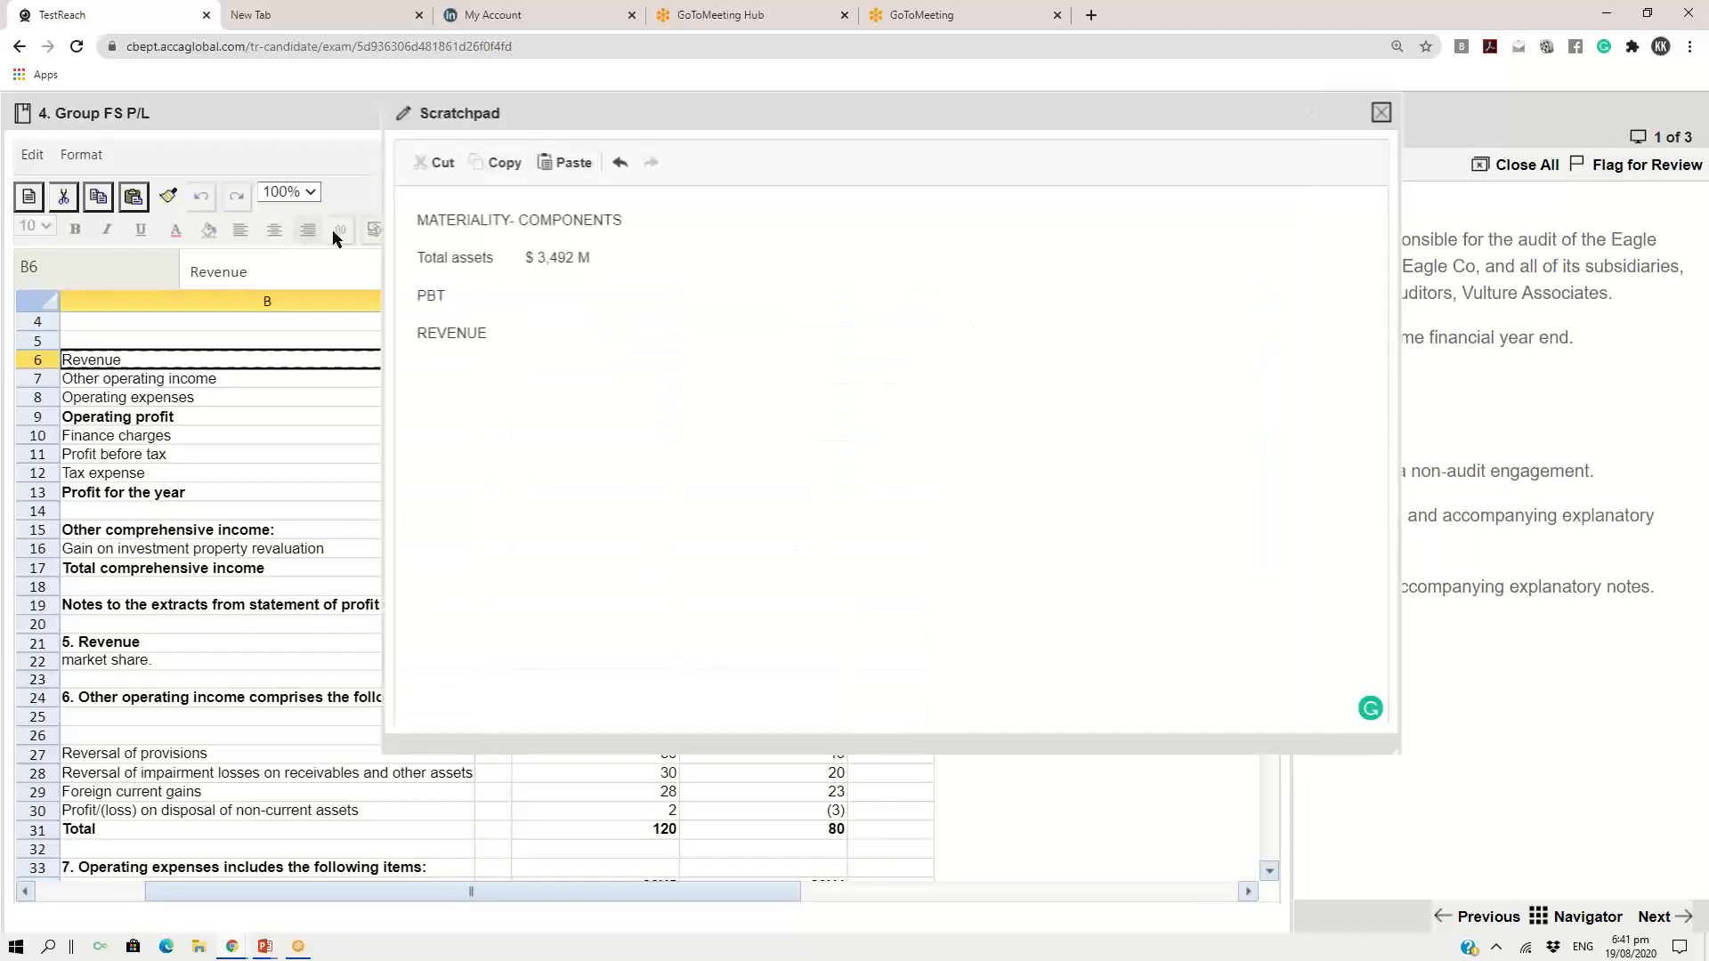
pyautogui.moveTo(419, 335); pyautogui.dragTo(499, 340)
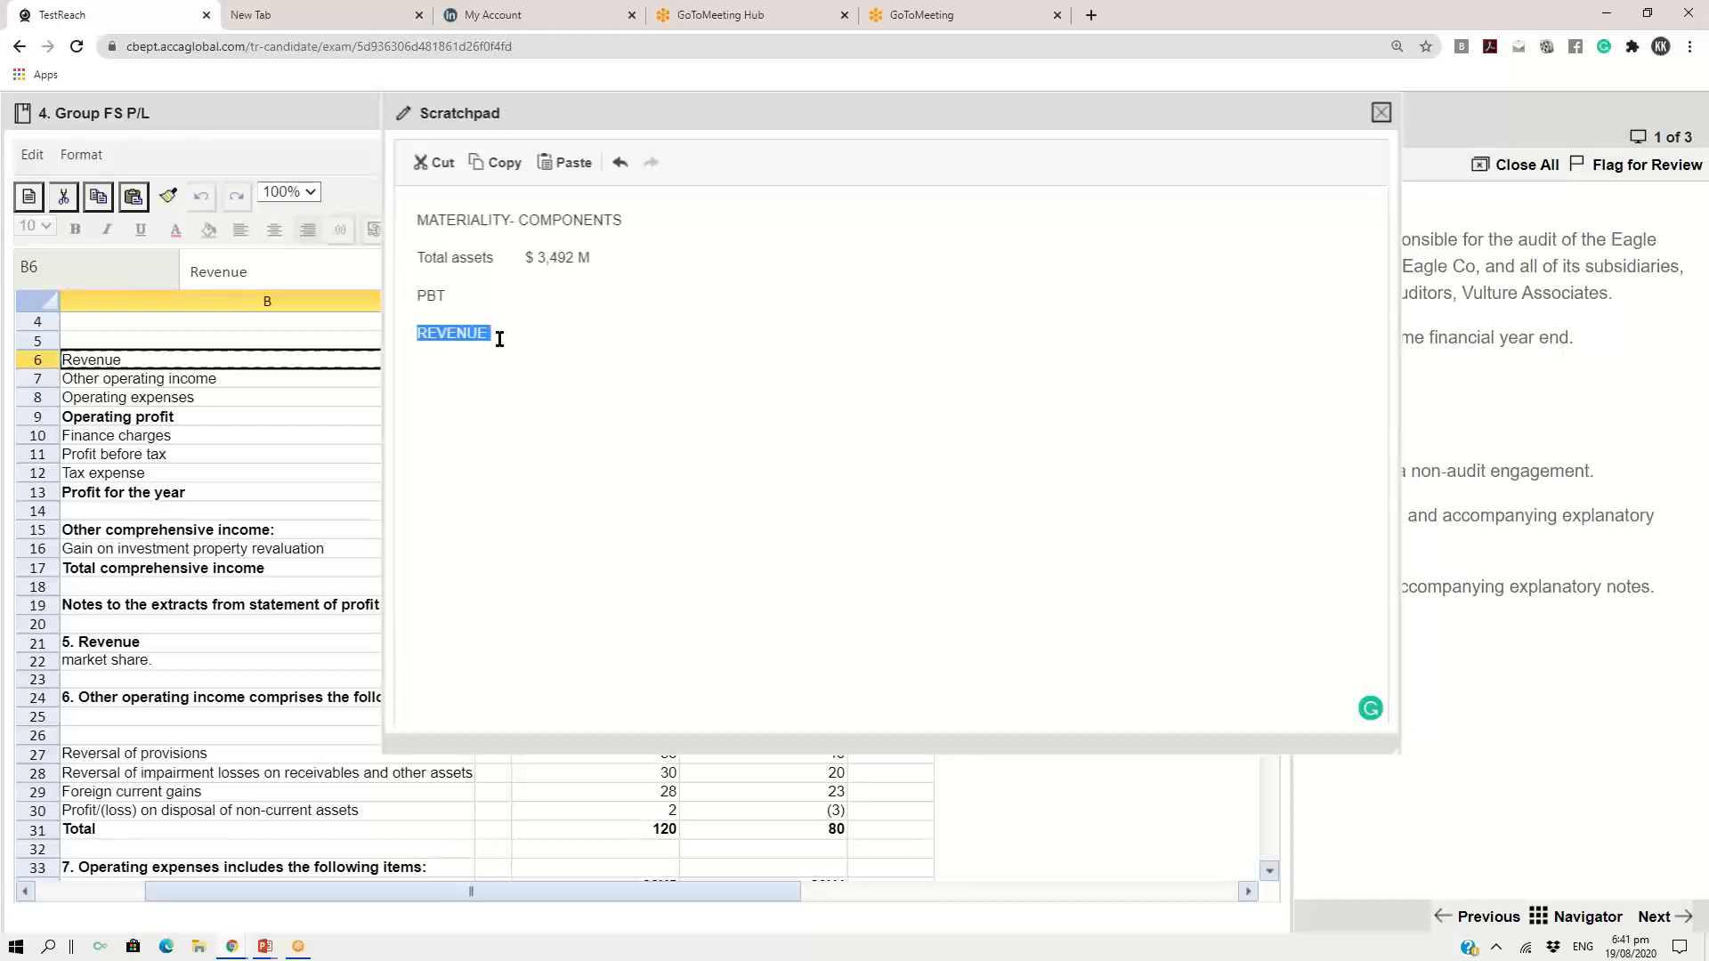
pyautogui.hotkey('ctrl', 'v')
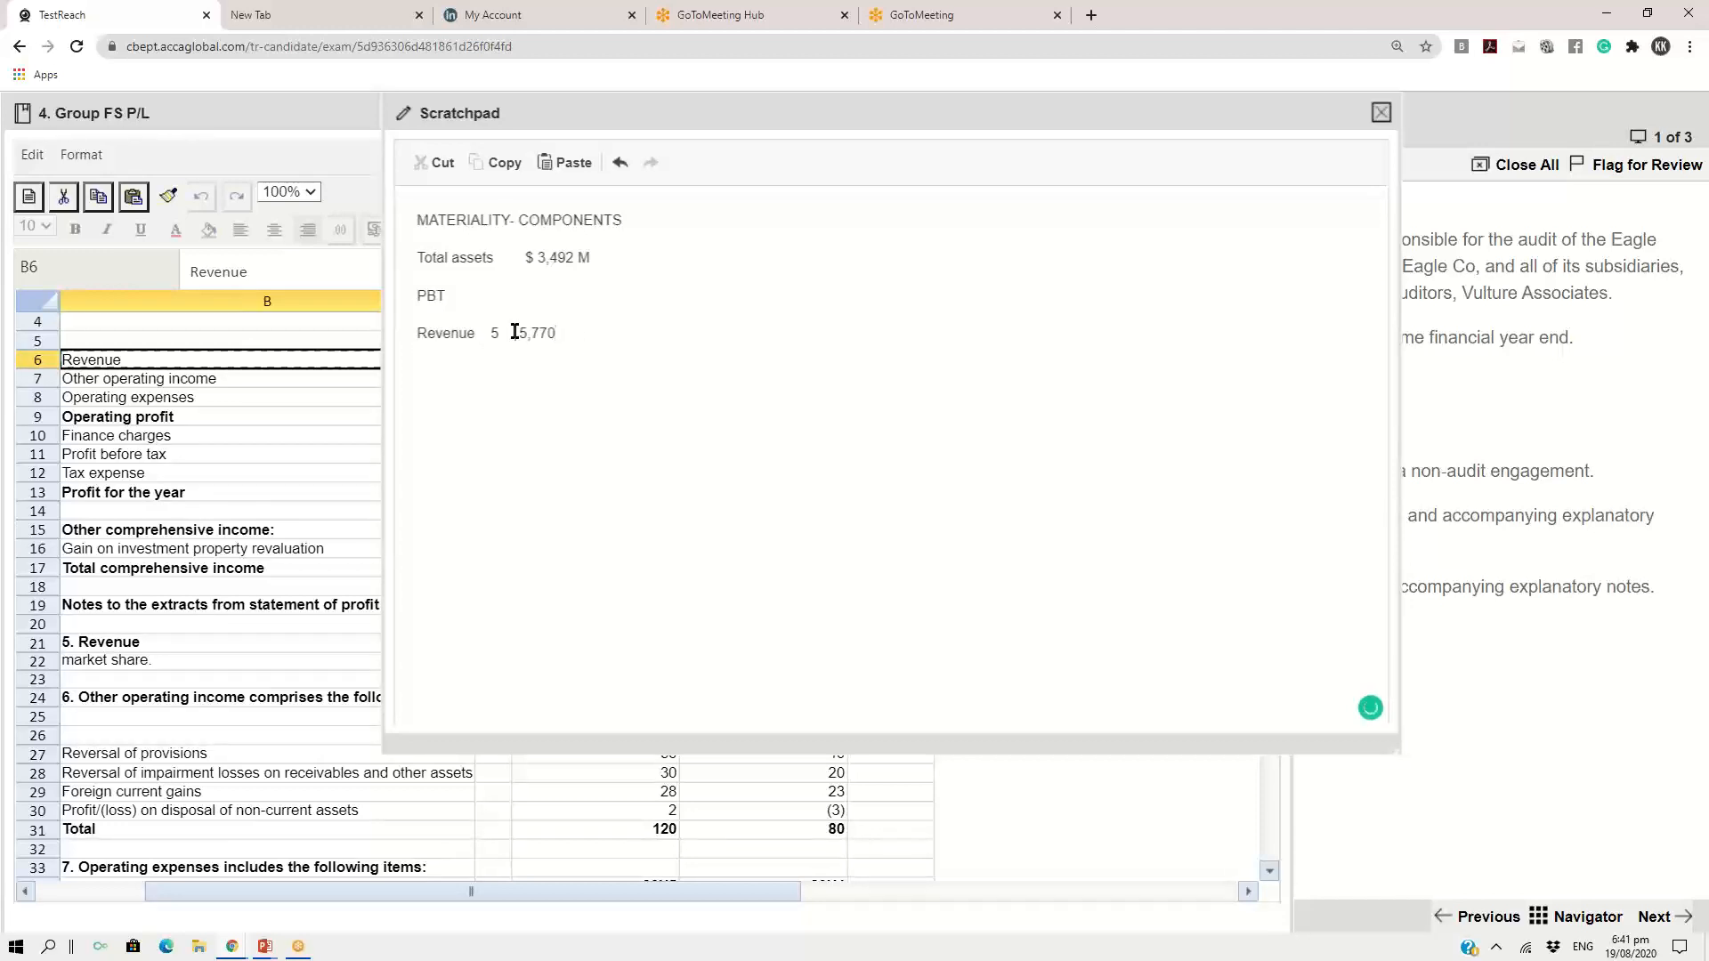
pyautogui.press('BackSpace')
pyautogui.press('BackSpace')
pyautogui.press('BackSpace')
pyautogui.press('BackSpace')
pyautogui.write('$ 5,770 M')
# Copy the Profit before tax row of the Group FS P/L from its label through the projected figure (B11 to D11)
pyautogui.click(129, 455)
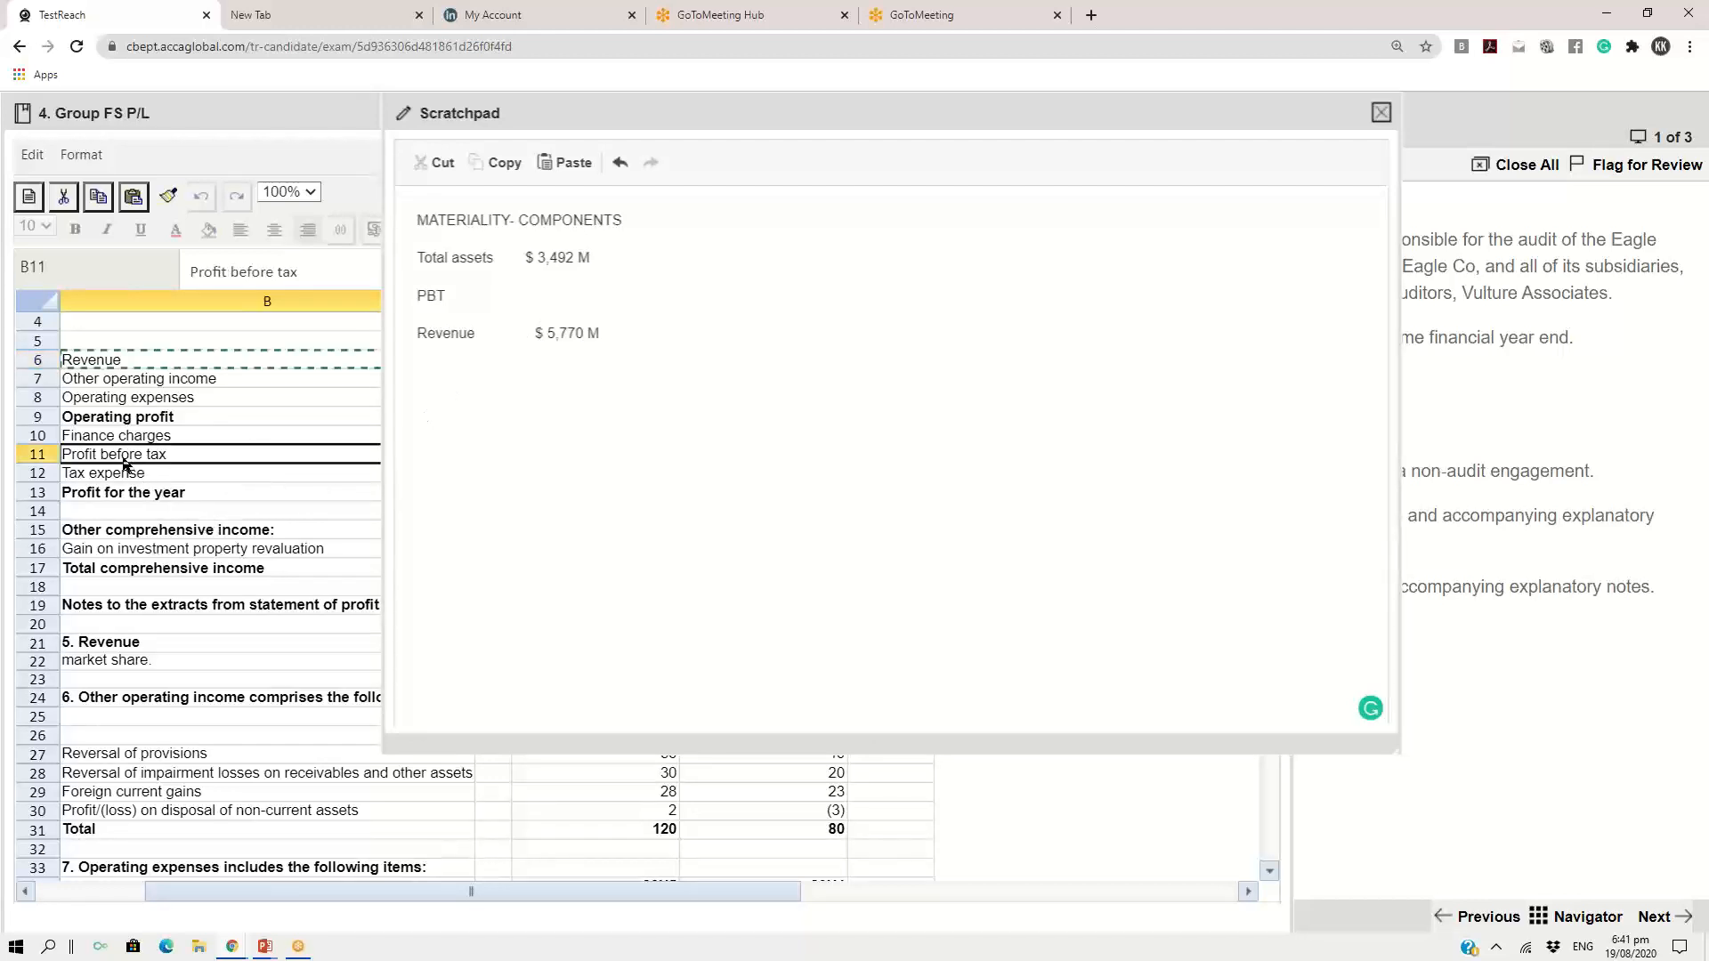
pyautogui.click(292, 109)
pyautogui.click(639, 451)
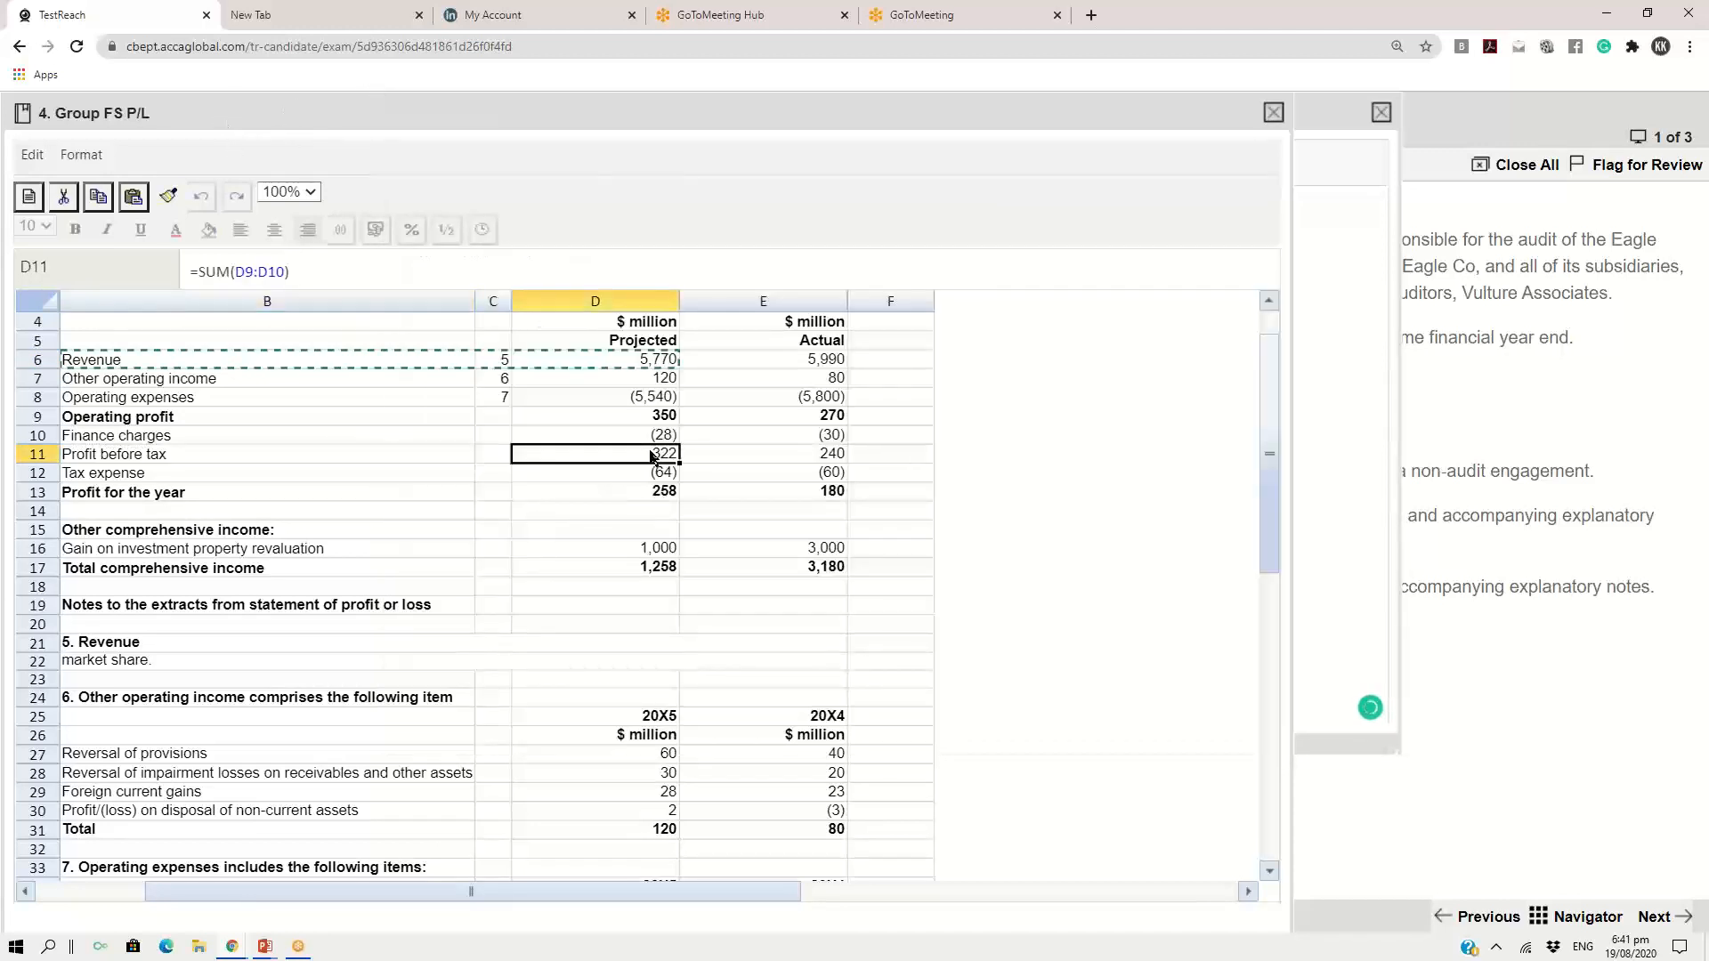
pyautogui.click(178, 456)
pyautogui.hotkey('shift', 'Right')
pyautogui.hotkey('shift', 'Right')
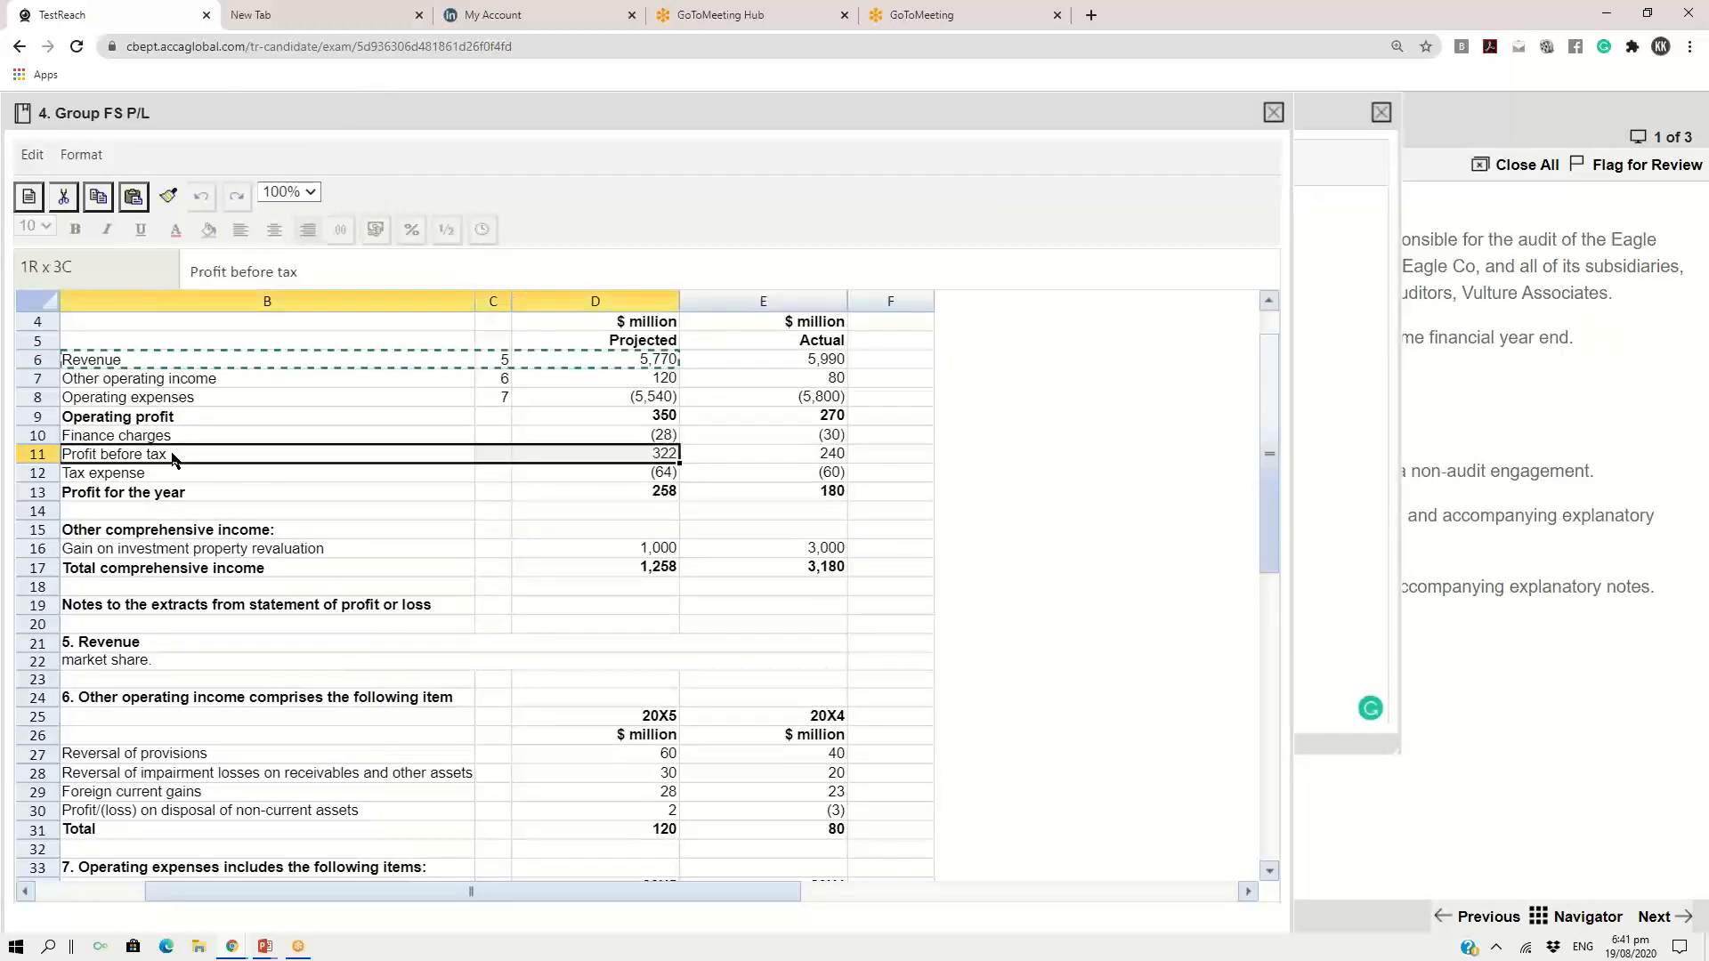
pyautogui.hotkey('ctrl', 'c')
# Replace the PBT line in the scratch pad with the copied row, written as "$ 322 M", and close the Group FS P/L exhibit
pyautogui.click(1311, 124)
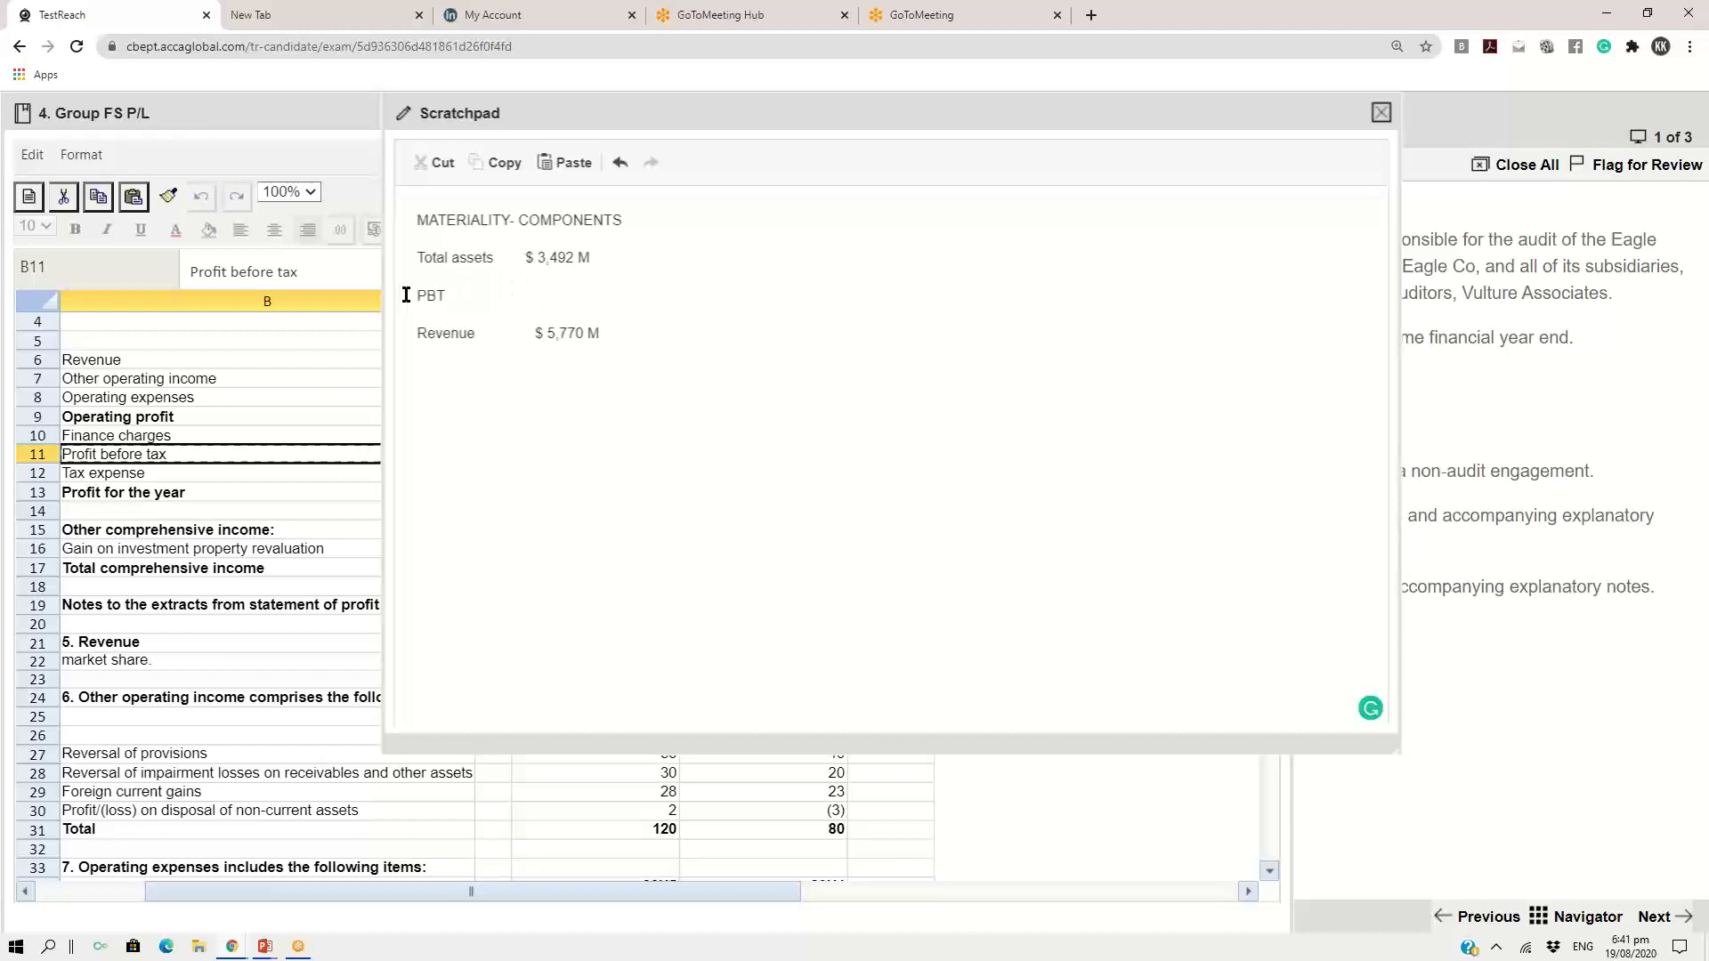
pyautogui.moveTo(411, 295); pyautogui.dragTo(449, 295)
pyautogui.hotkey('ctrl', 'v')
pyautogui.write('$ 322 M')
pyautogui.click(296, 111)
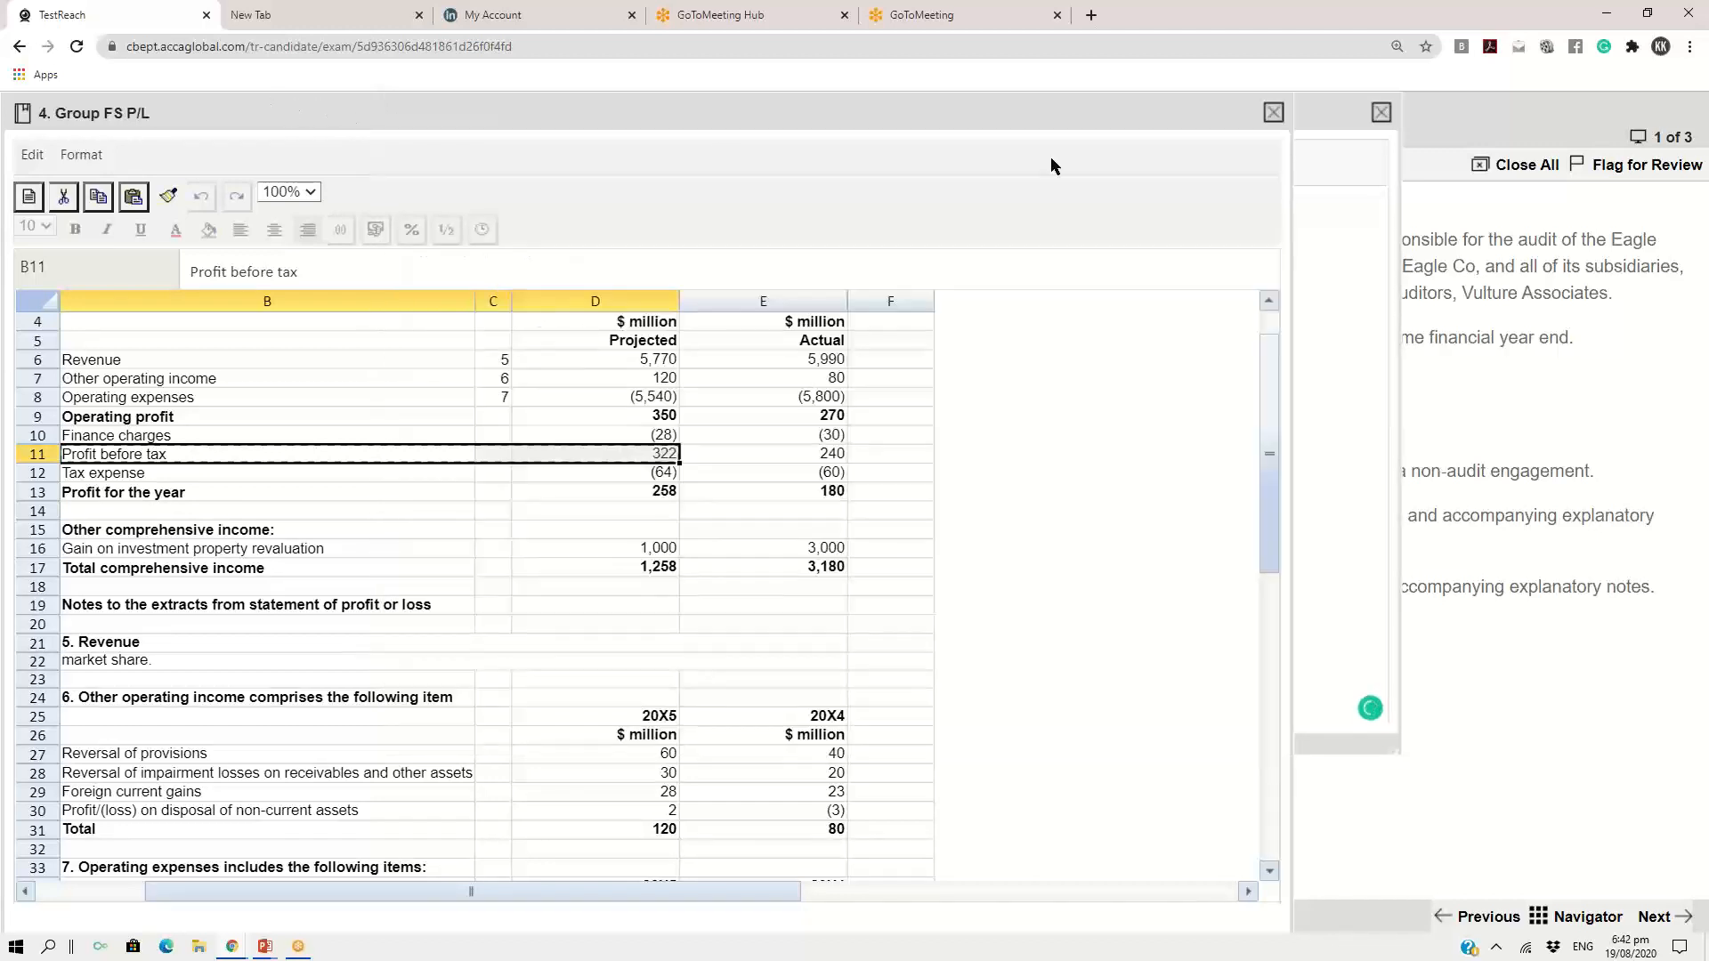
pyautogui.click(1273, 114)
# Start a new paragraph below the Revenue line in the scratch pad, leaving a blank line between
pyautogui.moveTo(416, 220); pyautogui.dragTo(619, 224)
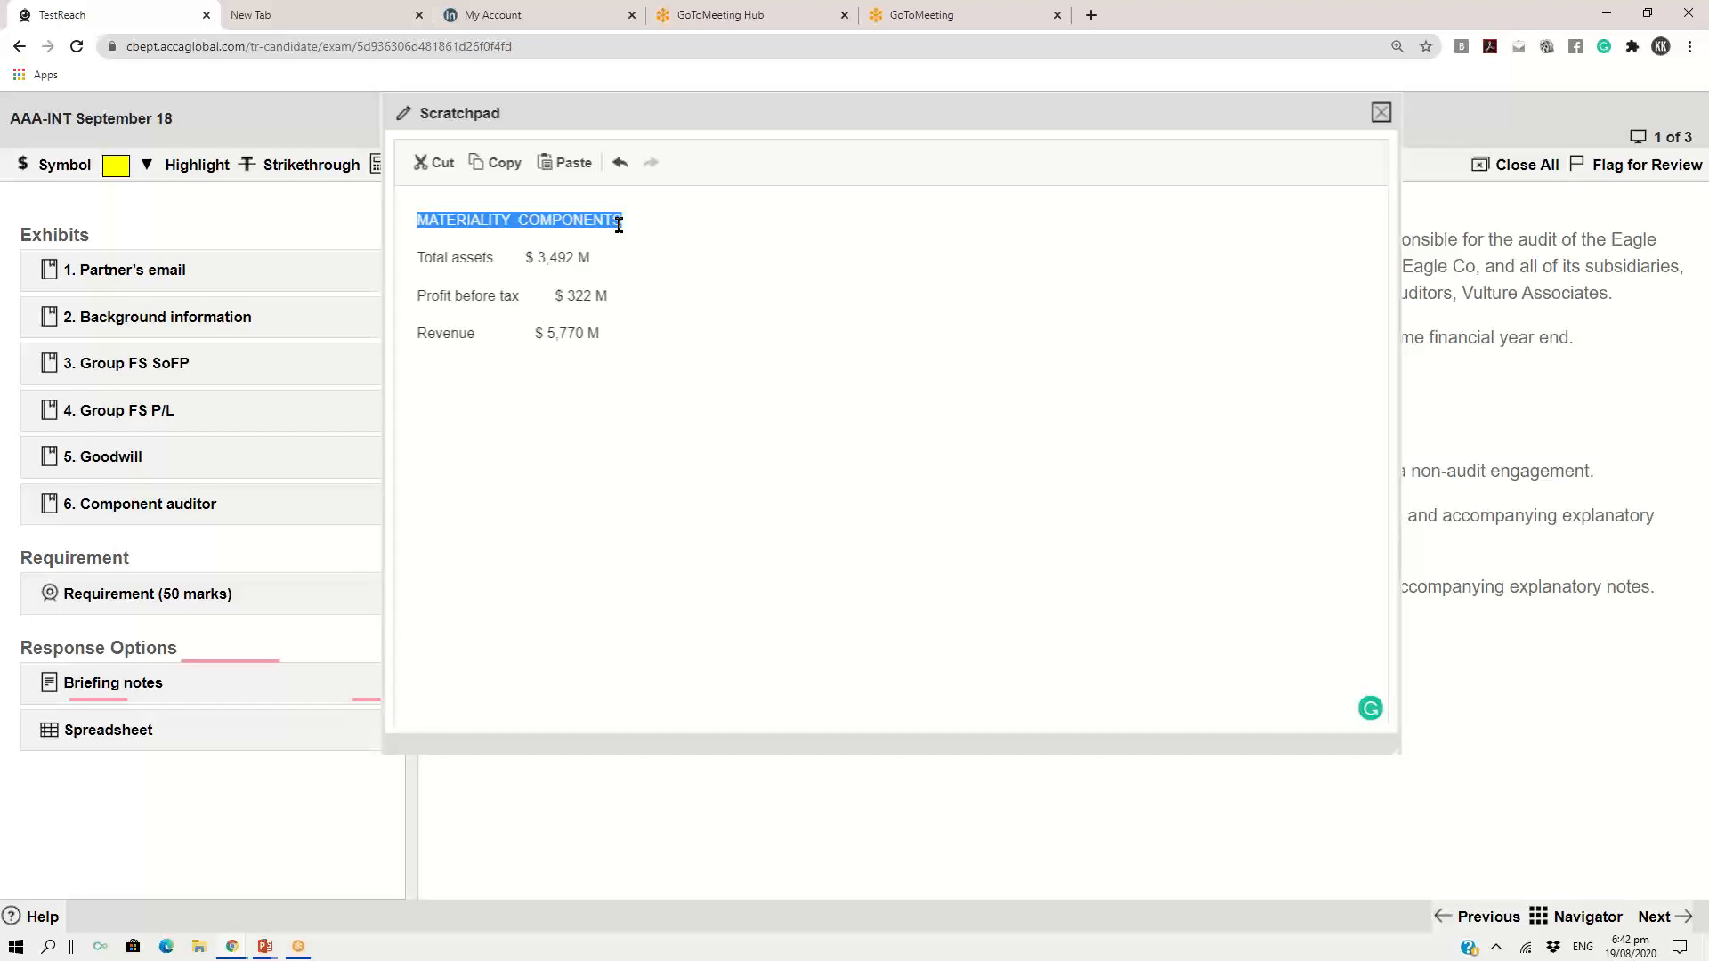
pyautogui.click(613, 332)
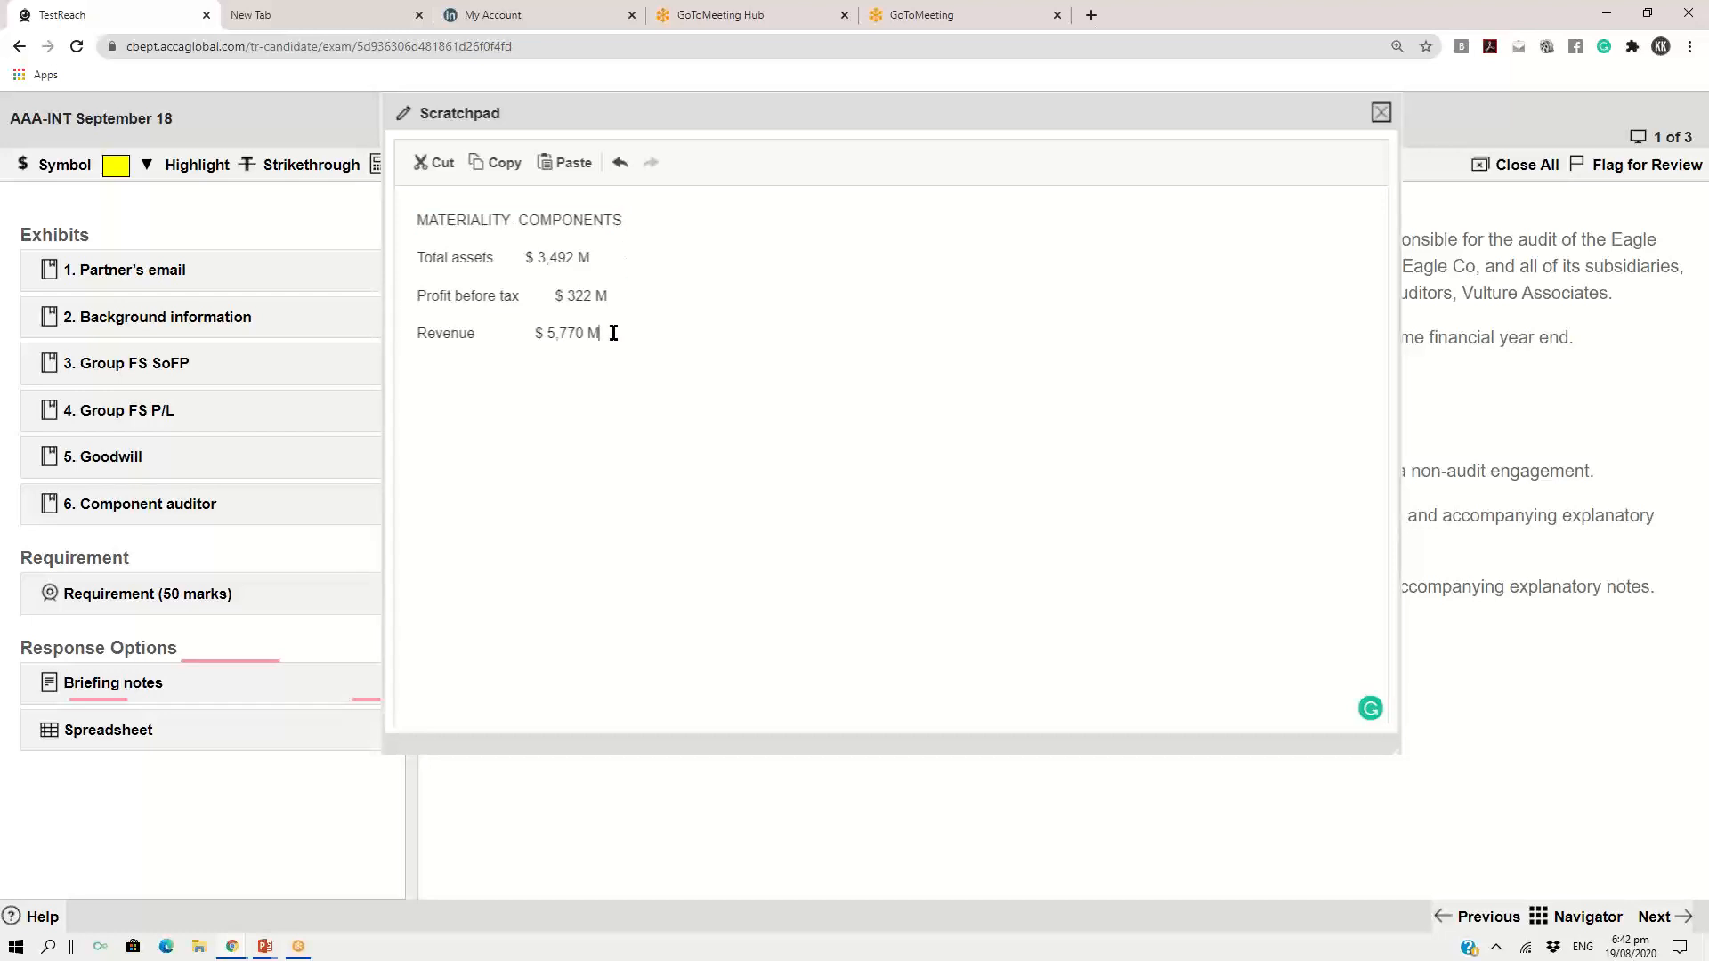
pyautogui.press('Return')
pyautogui.press('Return')
pyautogui.click(110, 278)
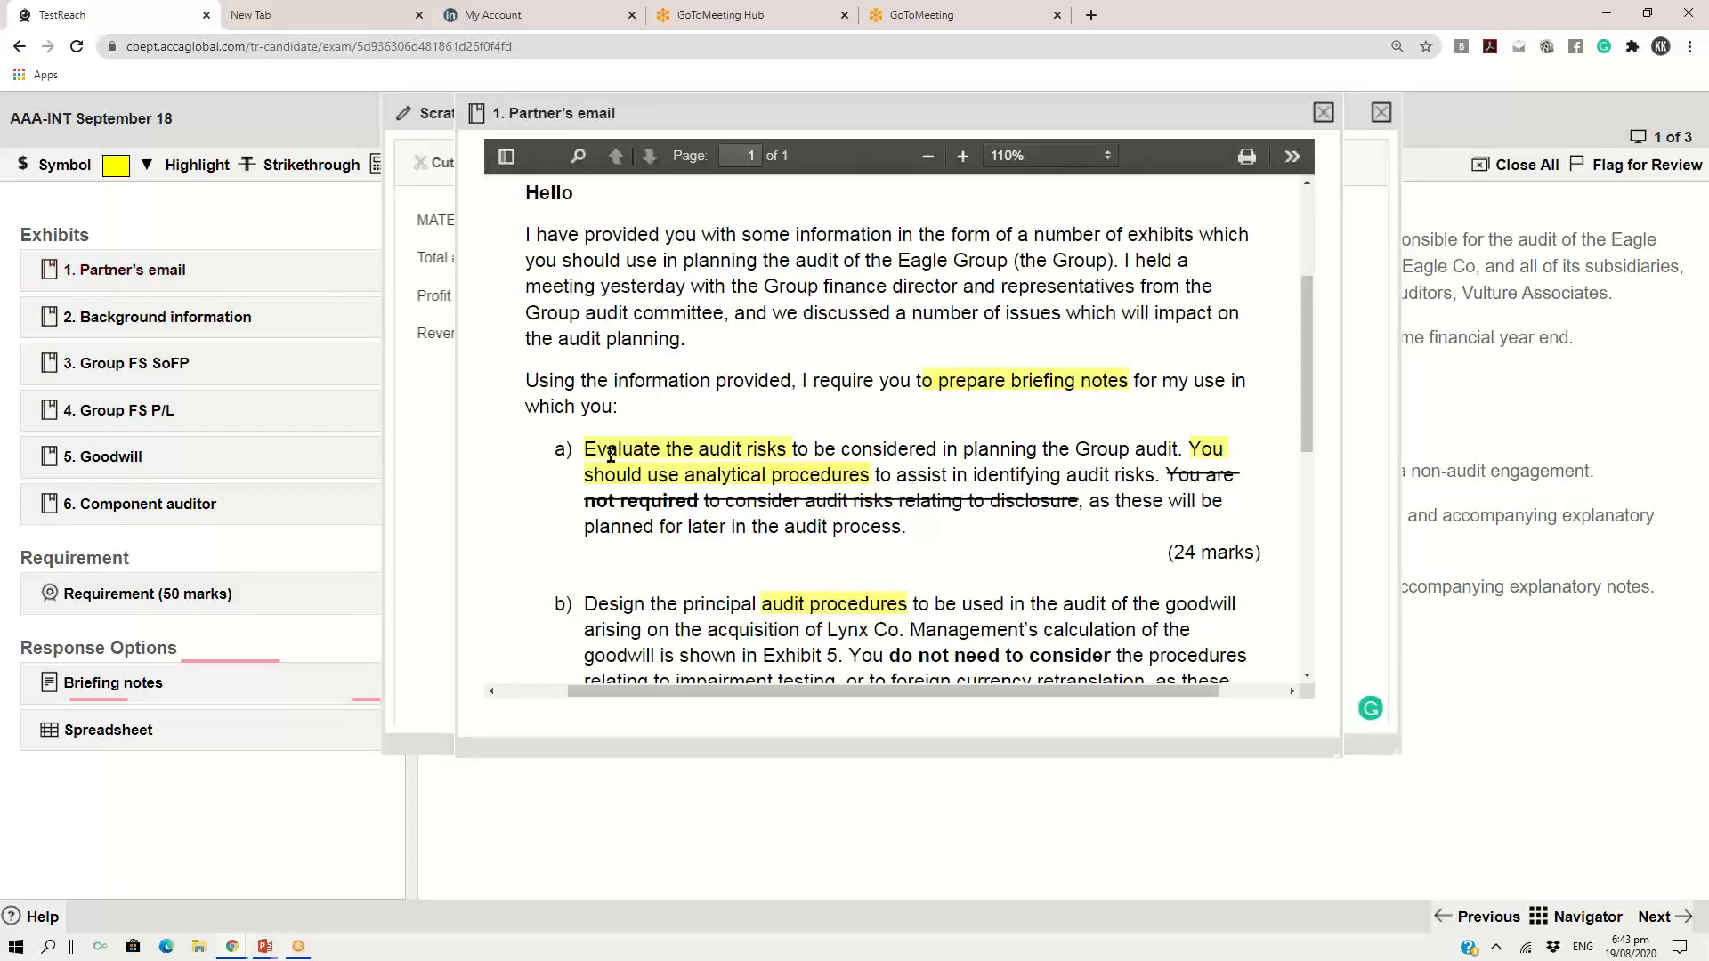
pyautogui.moveTo(585, 449); pyautogui.dragTo(1001, 531)
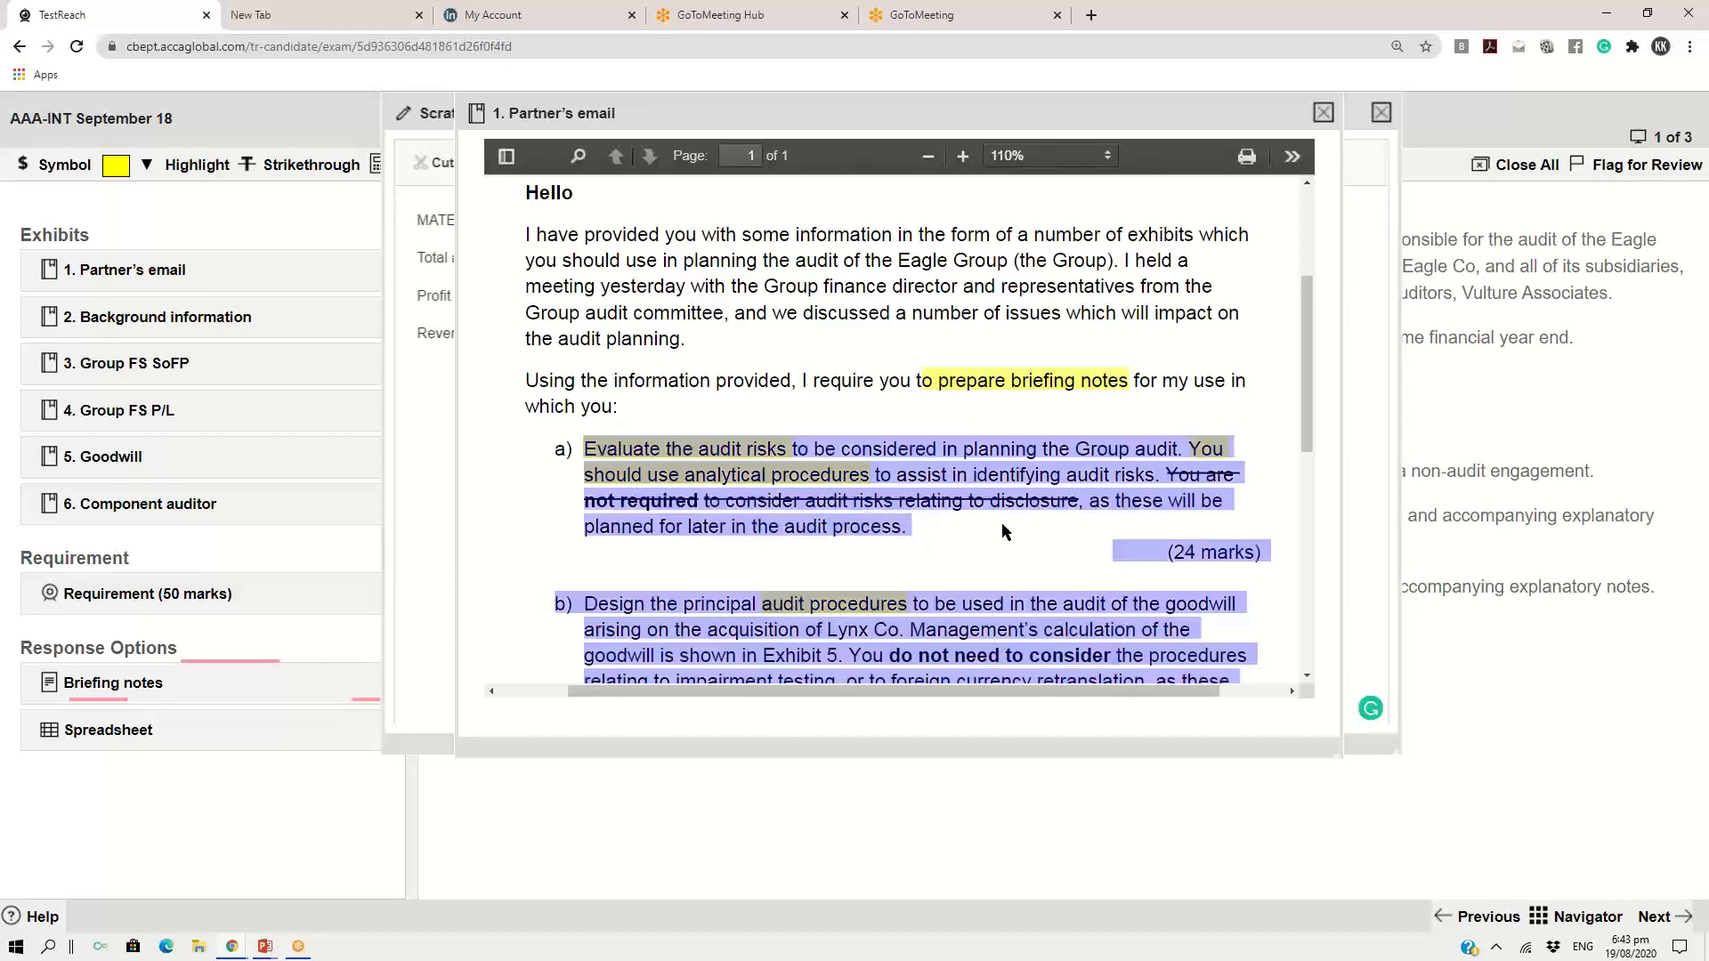
pyautogui.moveTo(1276, 544); pyautogui.dragTo(1263, 550)
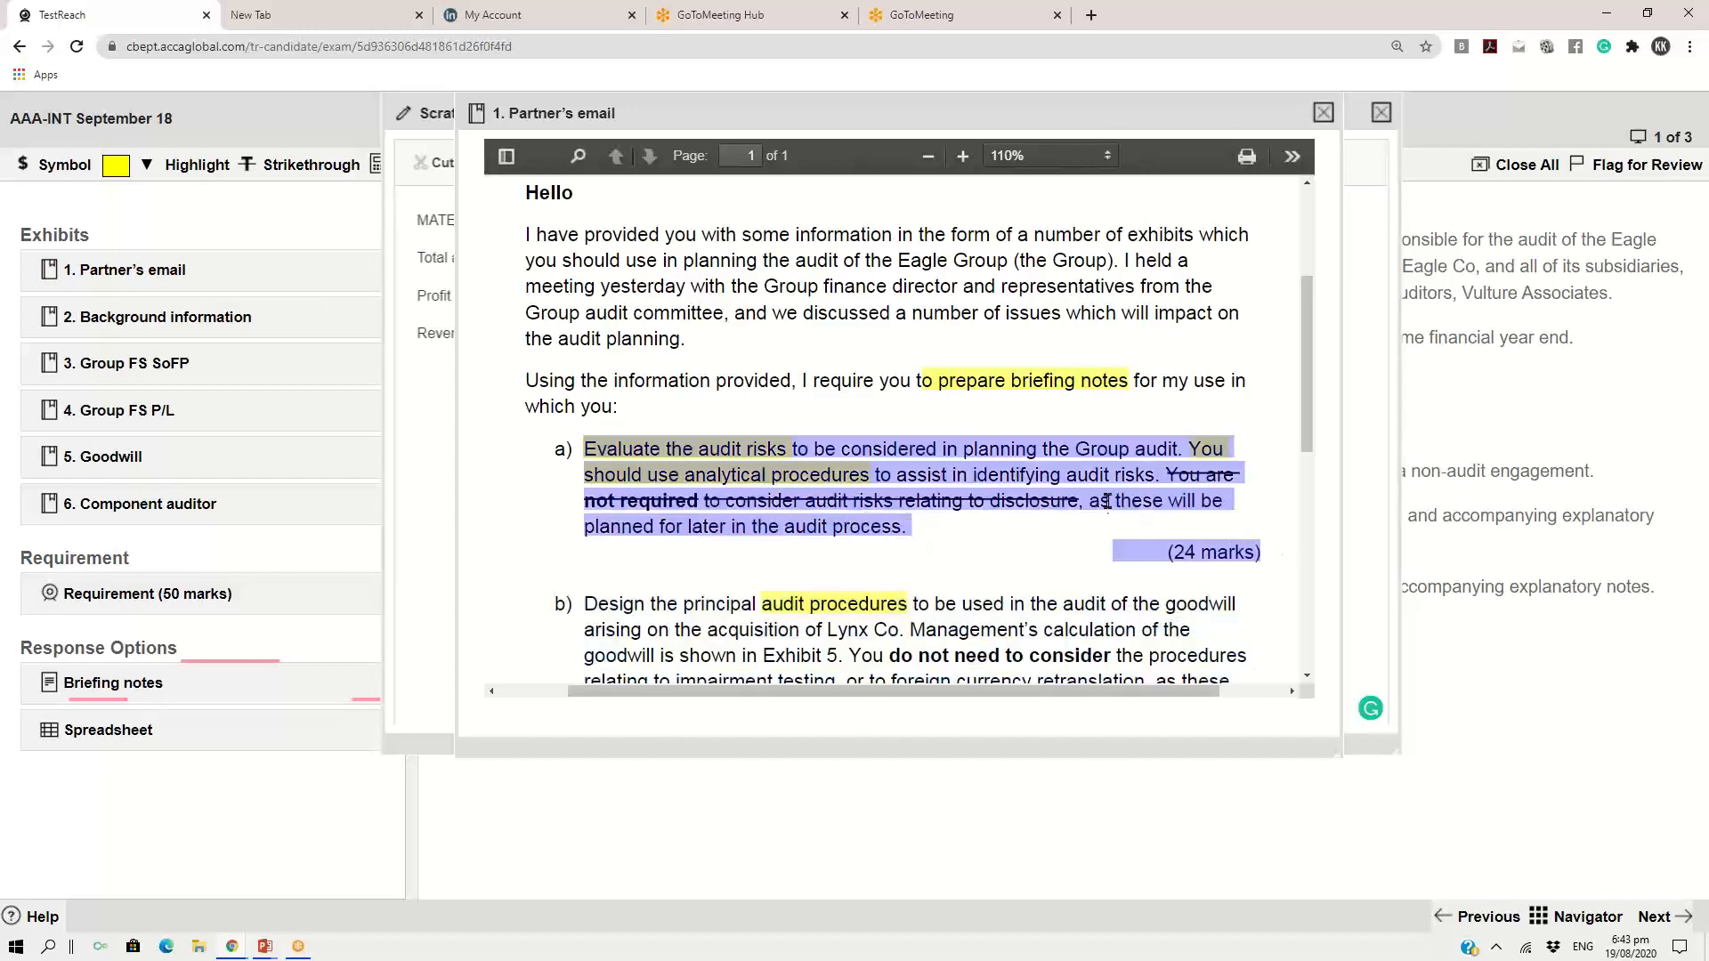
pyautogui.rightClick(1104, 472)
pyautogui.click(591, 448)
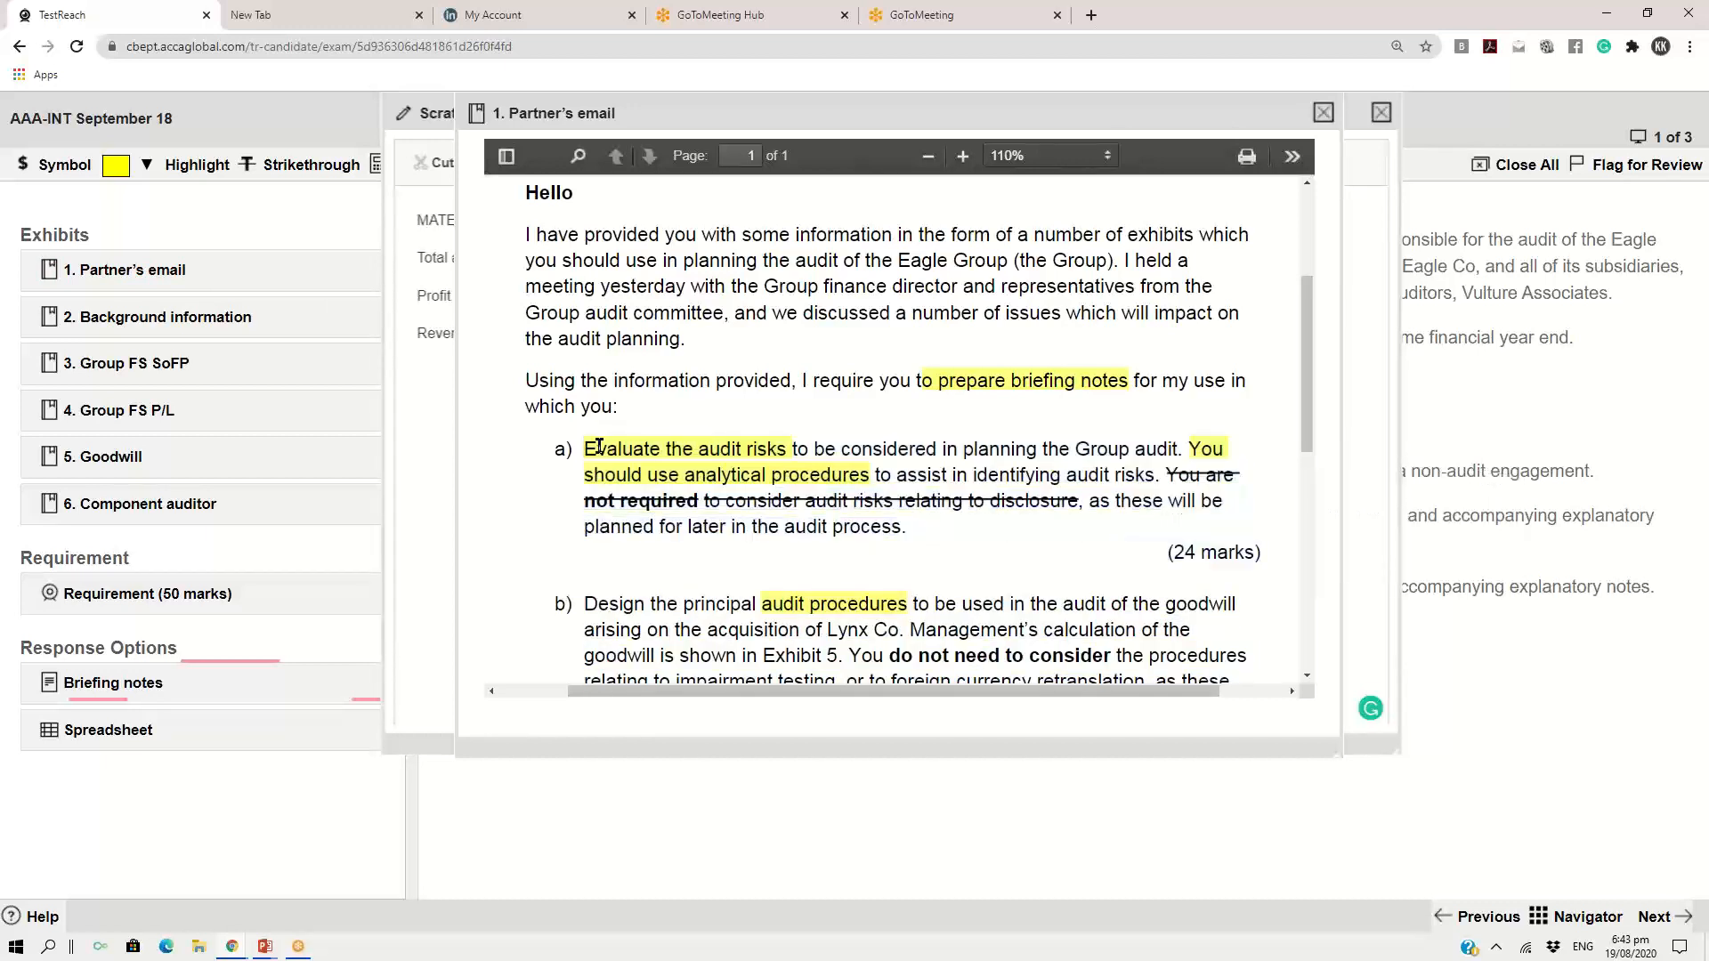
pyautogui.moveTo(606, 450); pyautogui.dragTo(1263, 554)
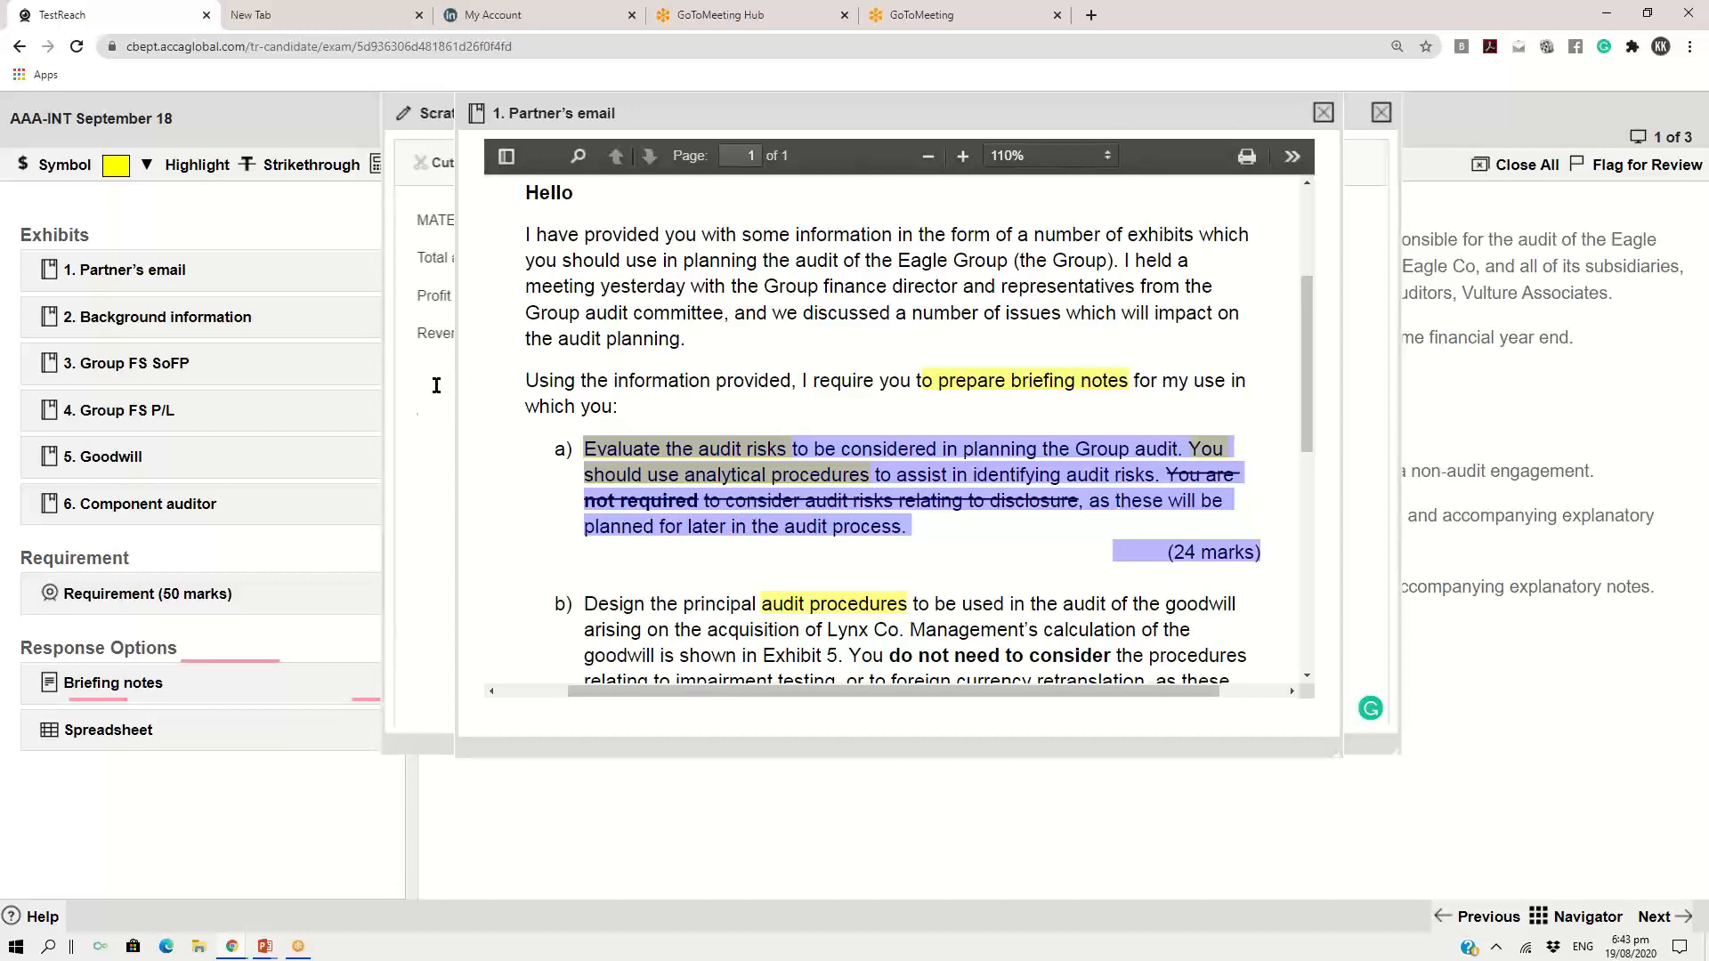
# Paste requirement (a) below the materiality components in the scratch pad and start new lines under it
pyautogui.click(390, 127)
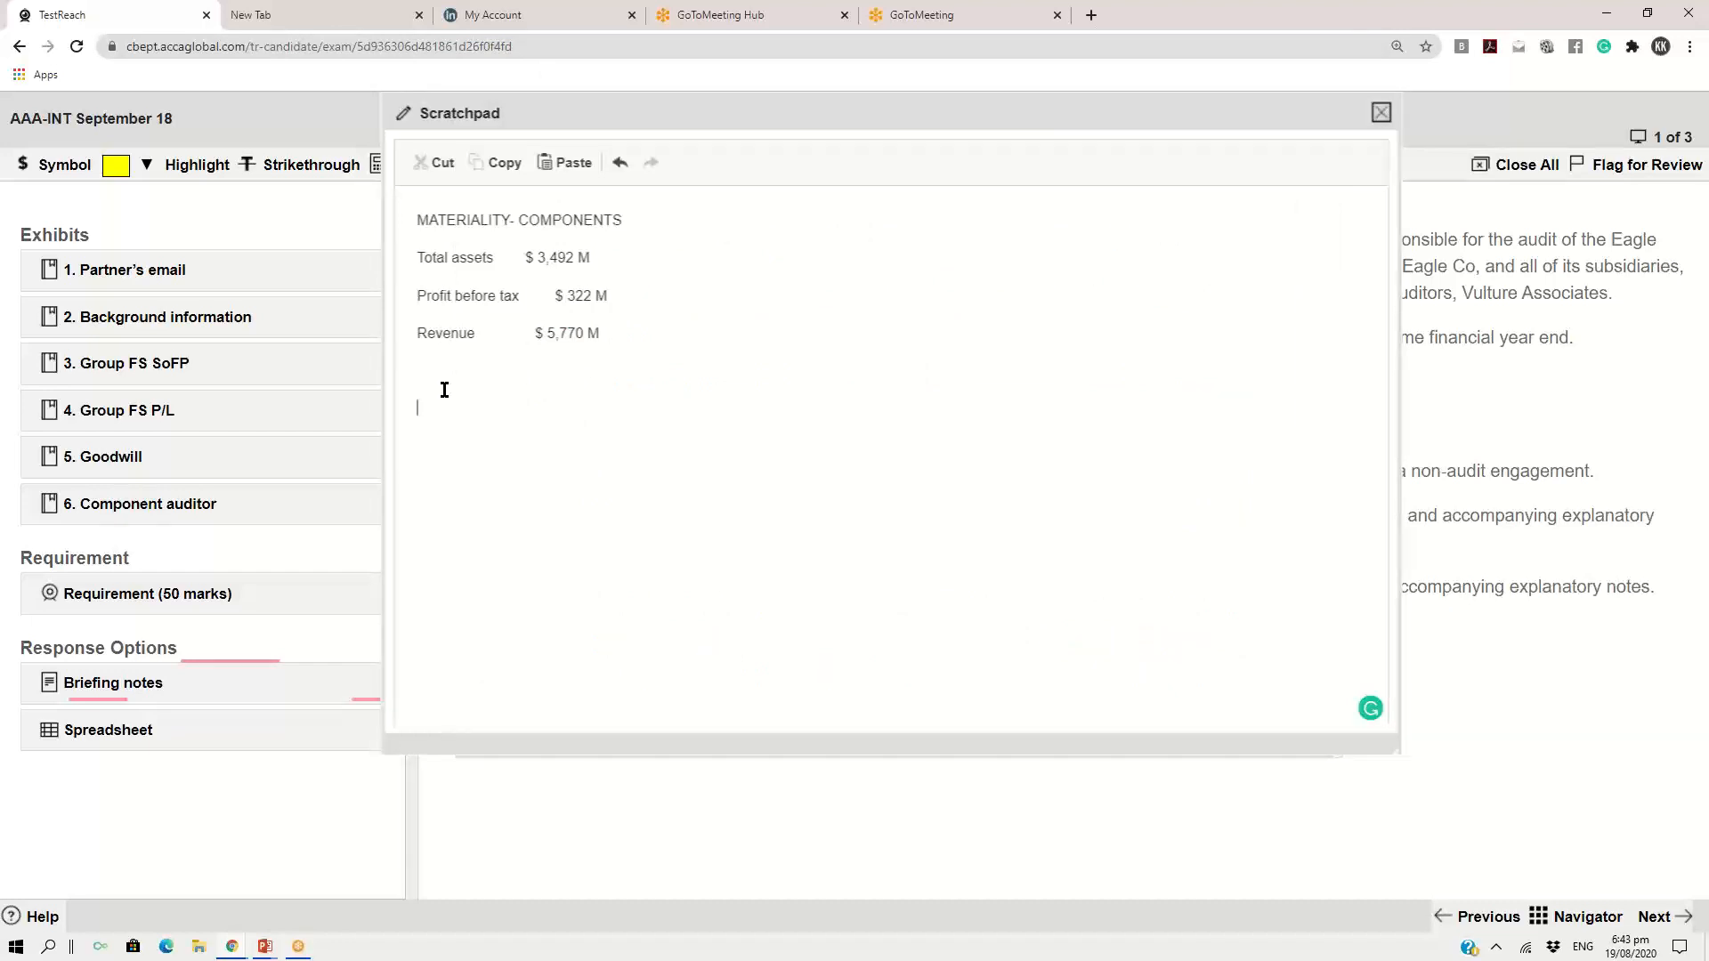
pyautogui.hotkey('ctrl', 'v')
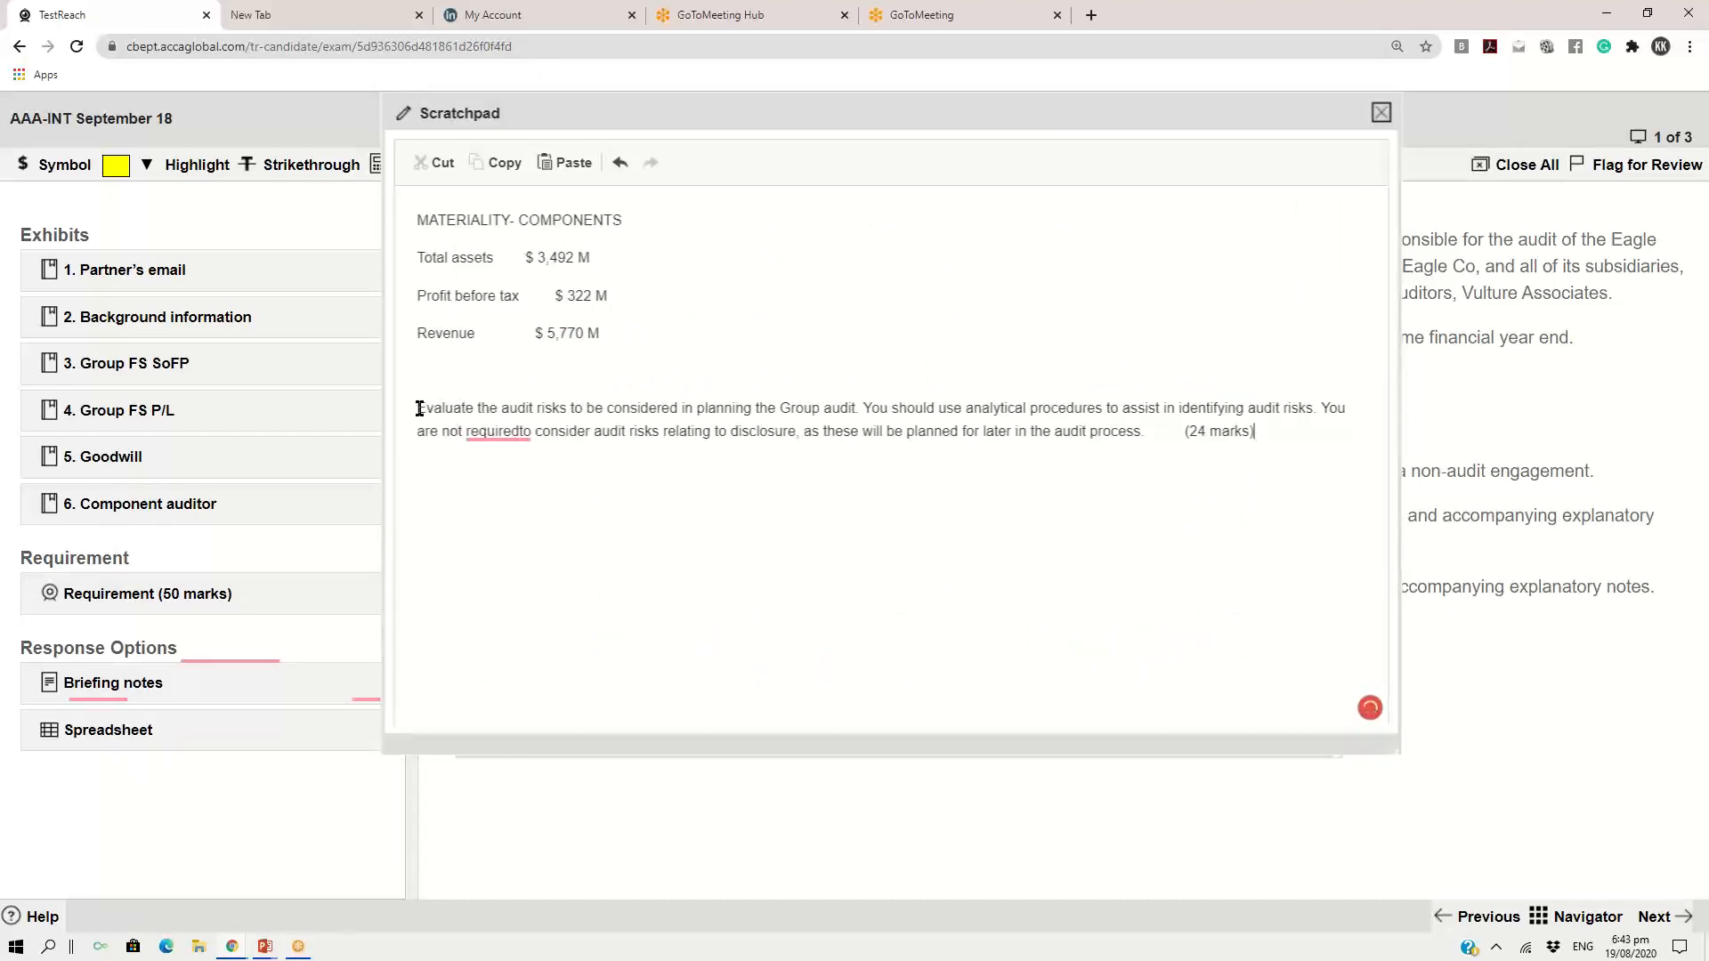
pyautogui.moveTo(420, 407); pyautogui.dragTo(572, 408)
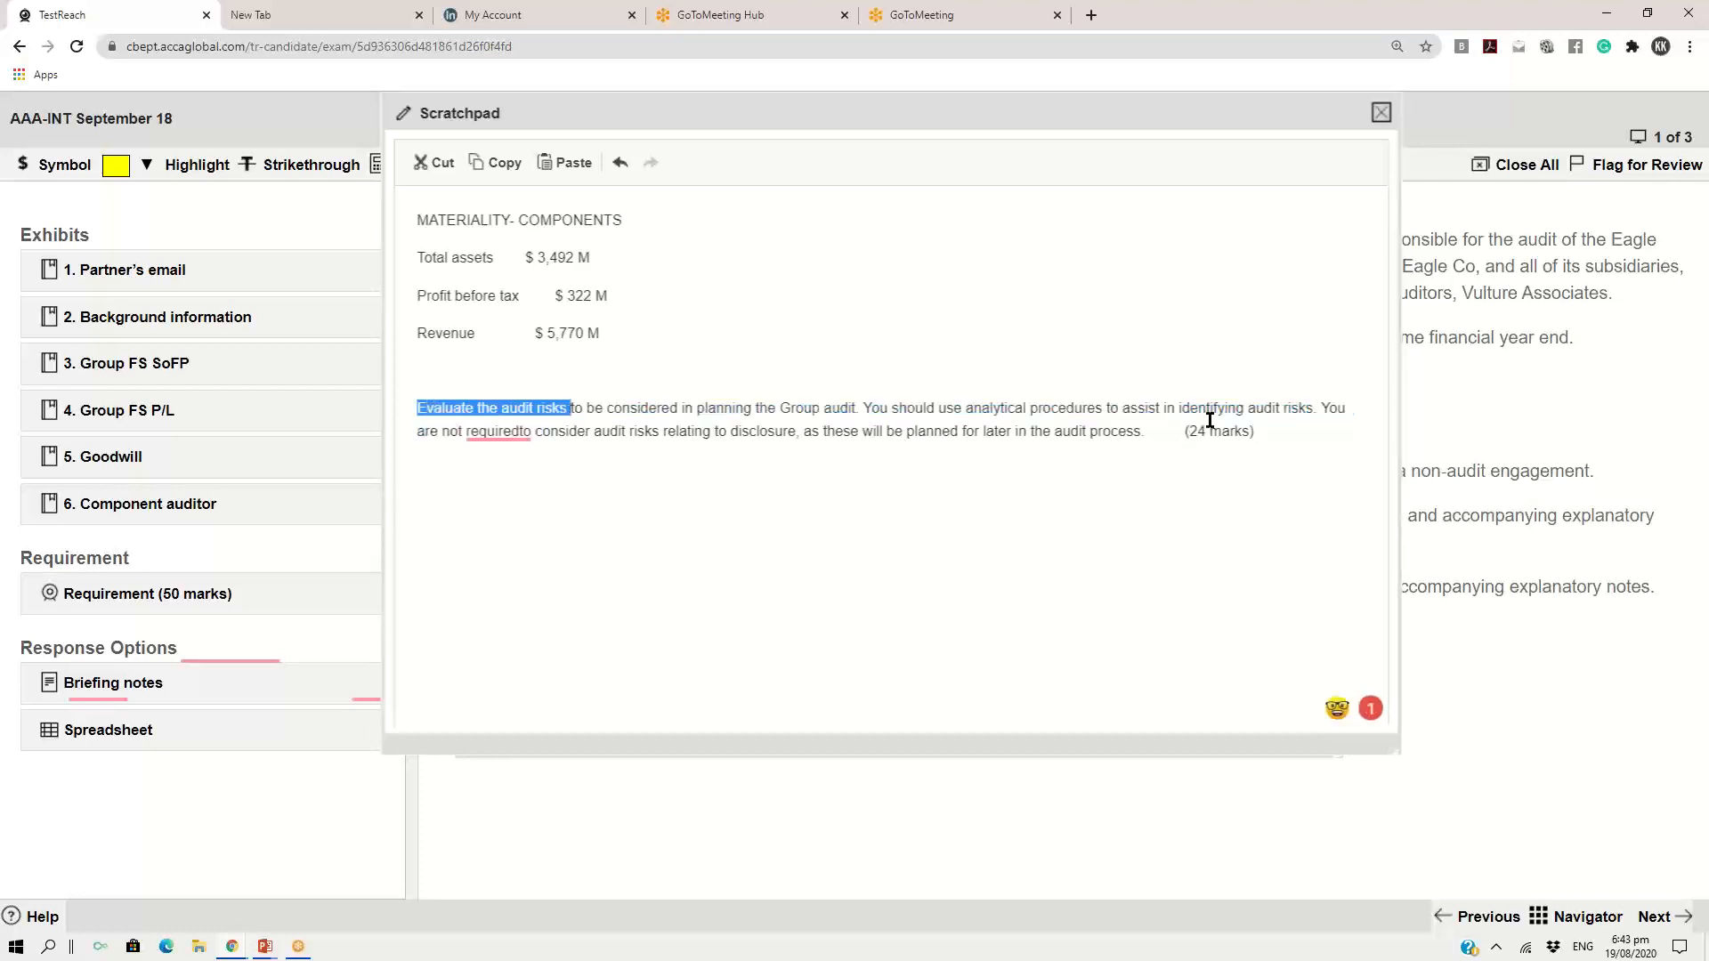
pyautogui.click(1269, 435)
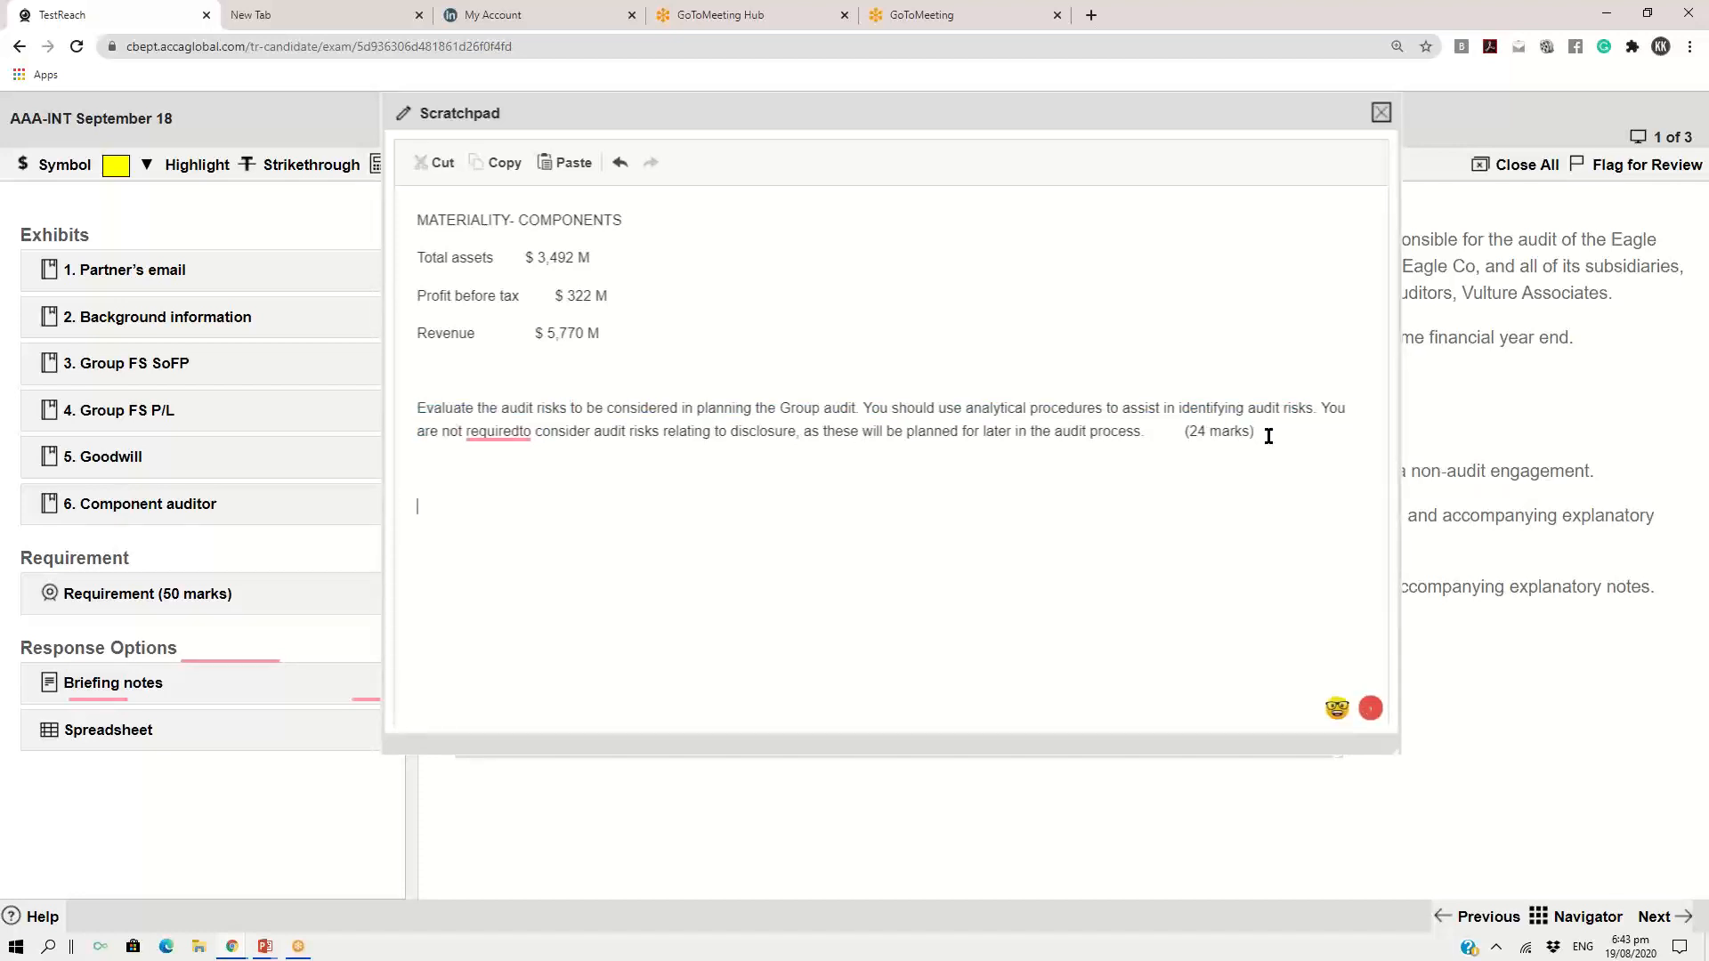
# Write "Planning - 24 marks" under the pasted requirement, followed by "1. Audit risk" on its own line
pyautogui.write('pLAN')
pyautogui.press('BackSpace')
pyautogui.press('BackSpace')
pyautogui.press('BackSpace')
pyautogui.press('BackSpace')
pyautogui.press('BackSpace')
pyautogui.write('Plan')
pyautogui.write('ning - 24 ')
pyautogui.write('marks ')
pyautogui.write('1. A')
pyautogui.write('udit risk')
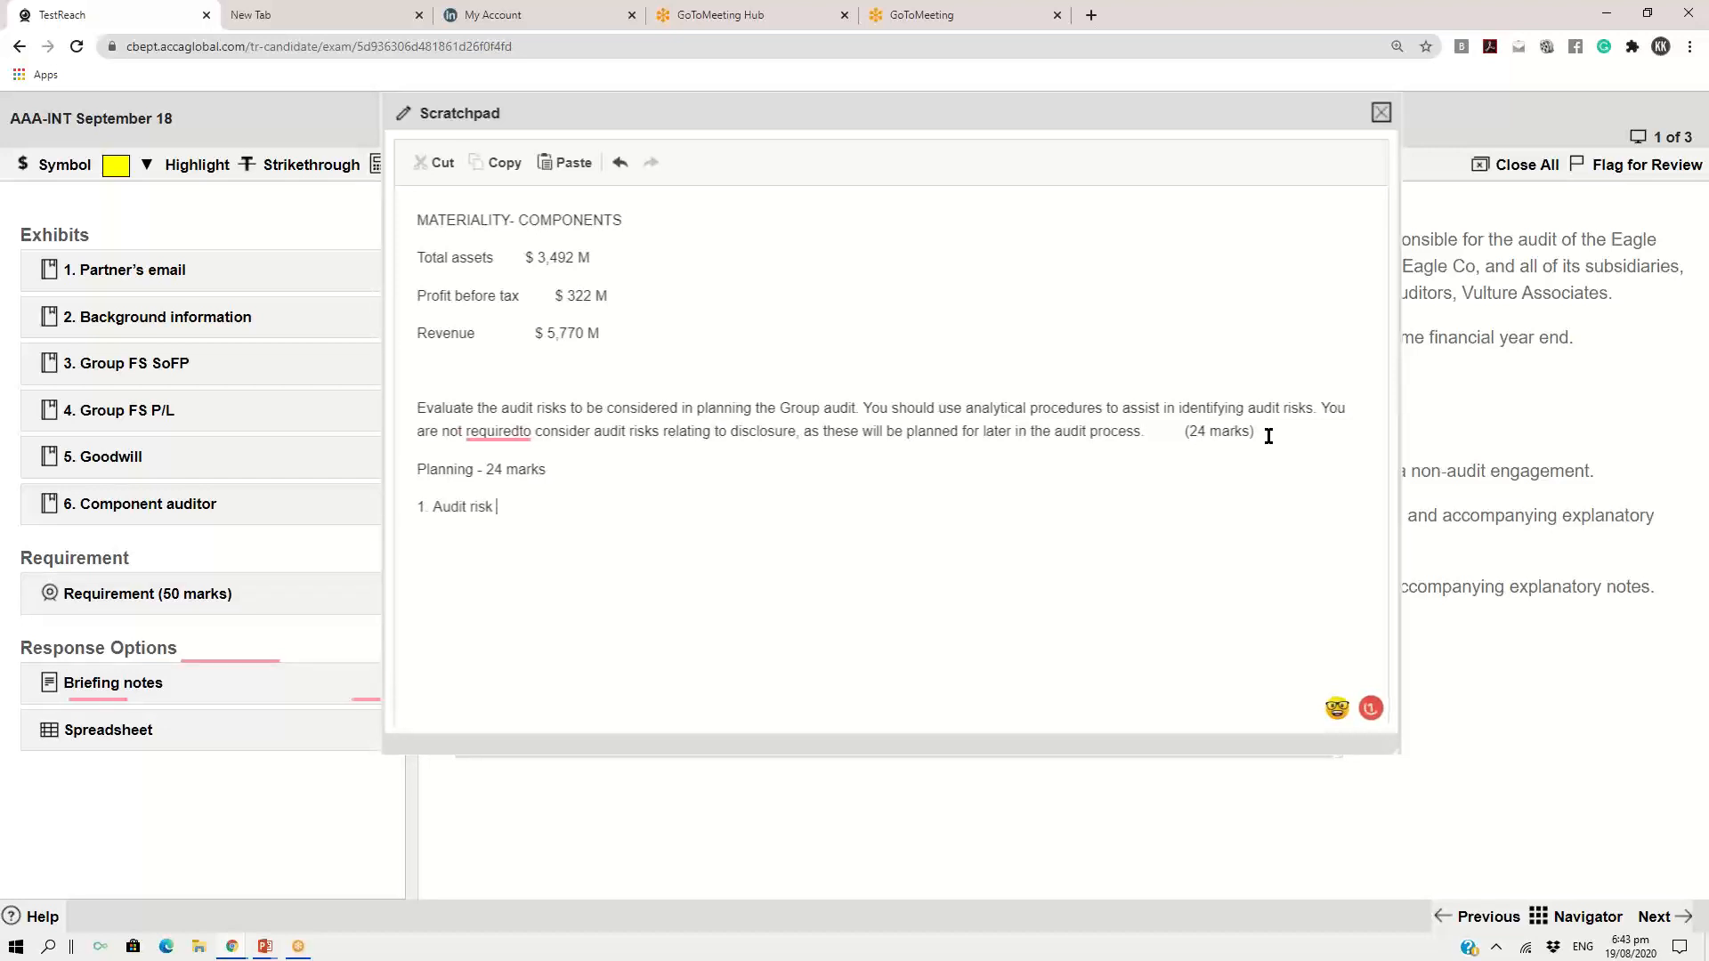
# Add the planning points "2. Use AP" and "3. No risk from the disclosure" on separate lines
pyautogui.press('Return')
pyautogui.write('2. Use AP')
pyautogui.press('Return')
pyautogui.write('3. No risk from')
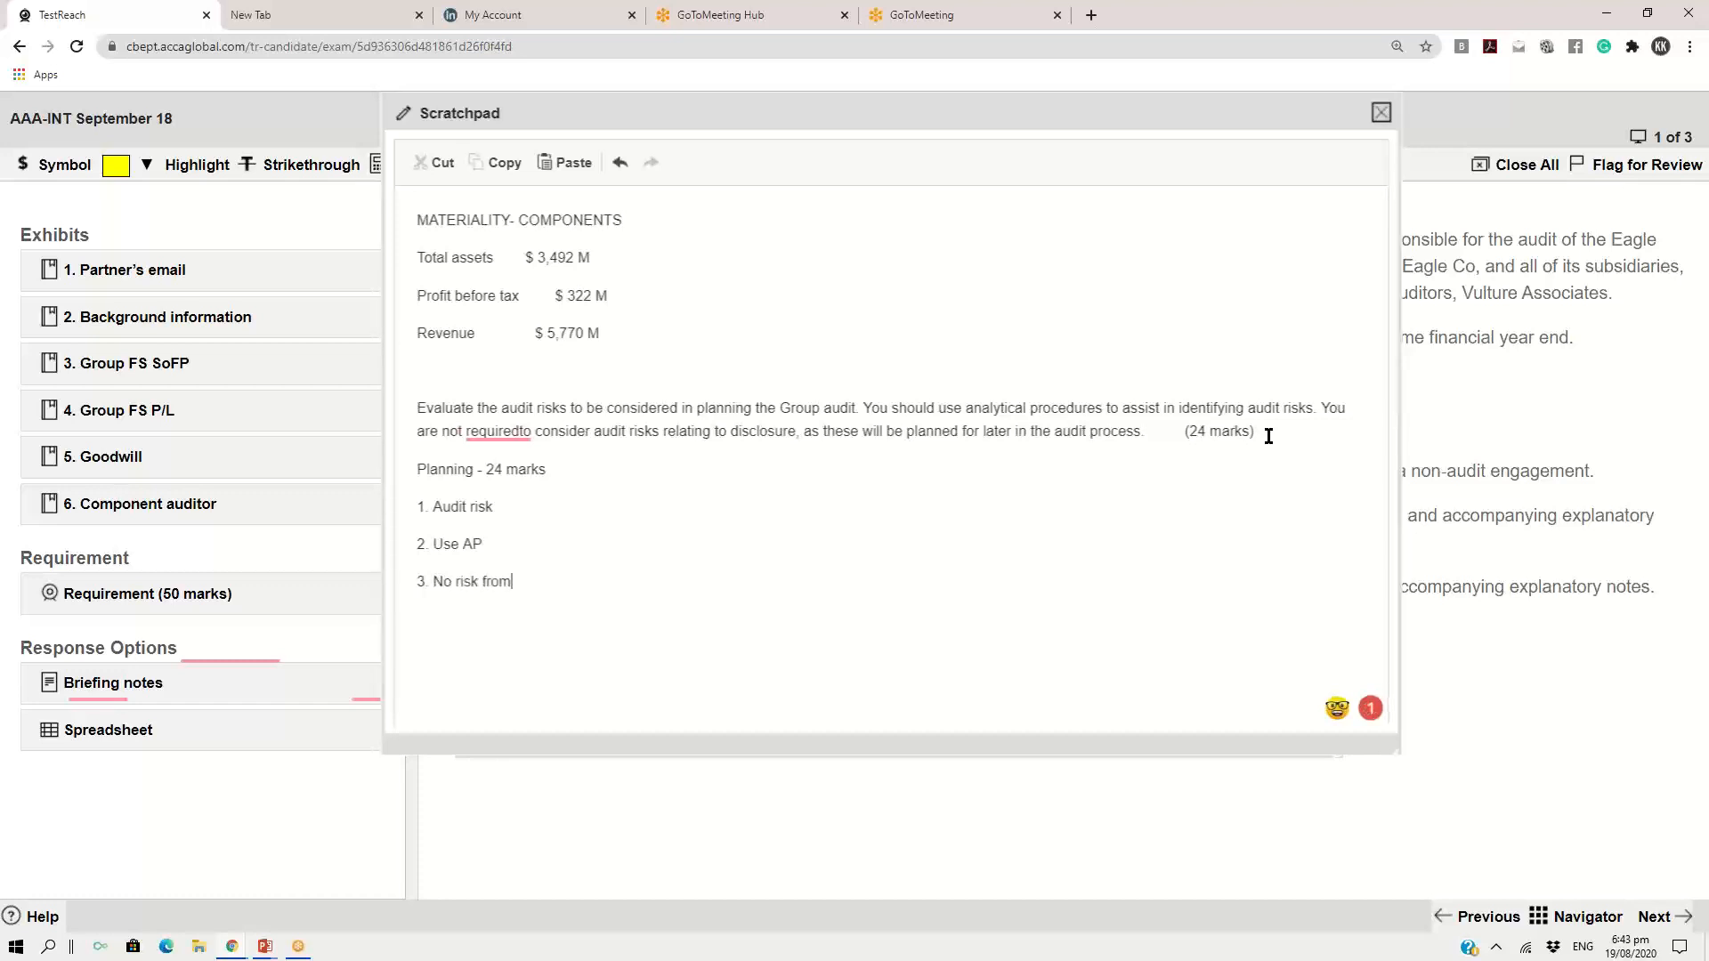
pyautogui.write(' the disclosure')
# Allocate the marks in the plan: "- 5 marks" after Use AP and "- 24- 5= 19 marks" after Audit risk
pyautogui.write('-  5 ')
pyautogui.write('marks')
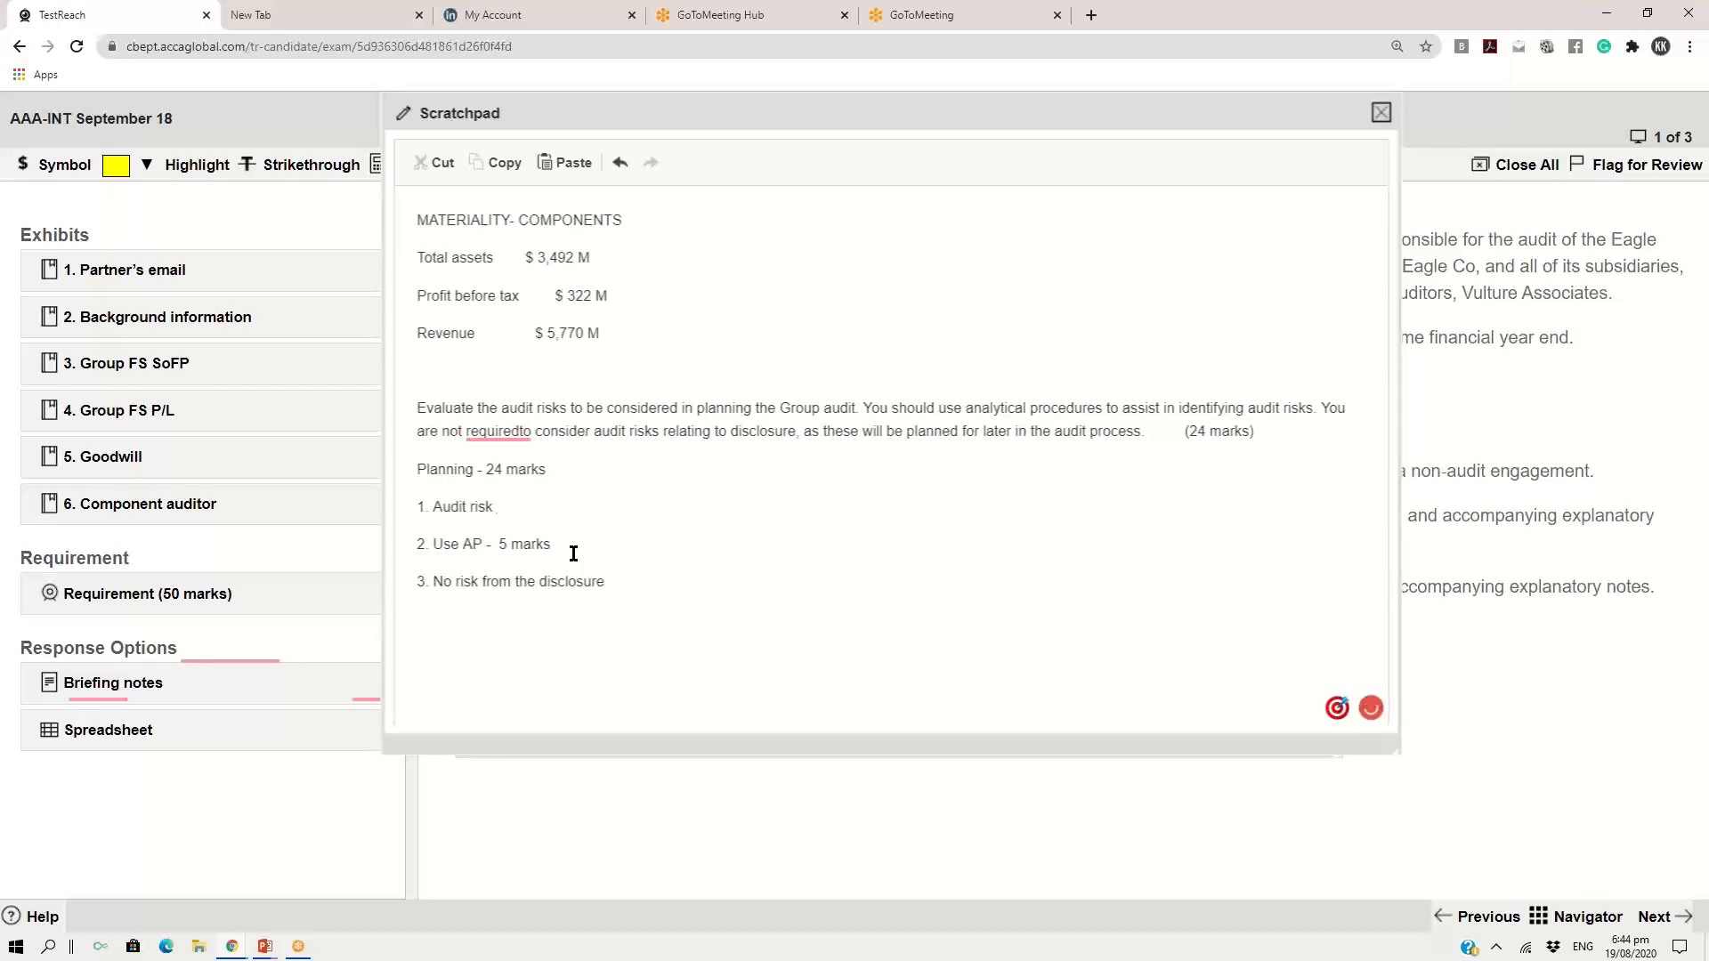
pyautogui.press('Up')
pyautogui.write('- 24- 5= 19 marks ')
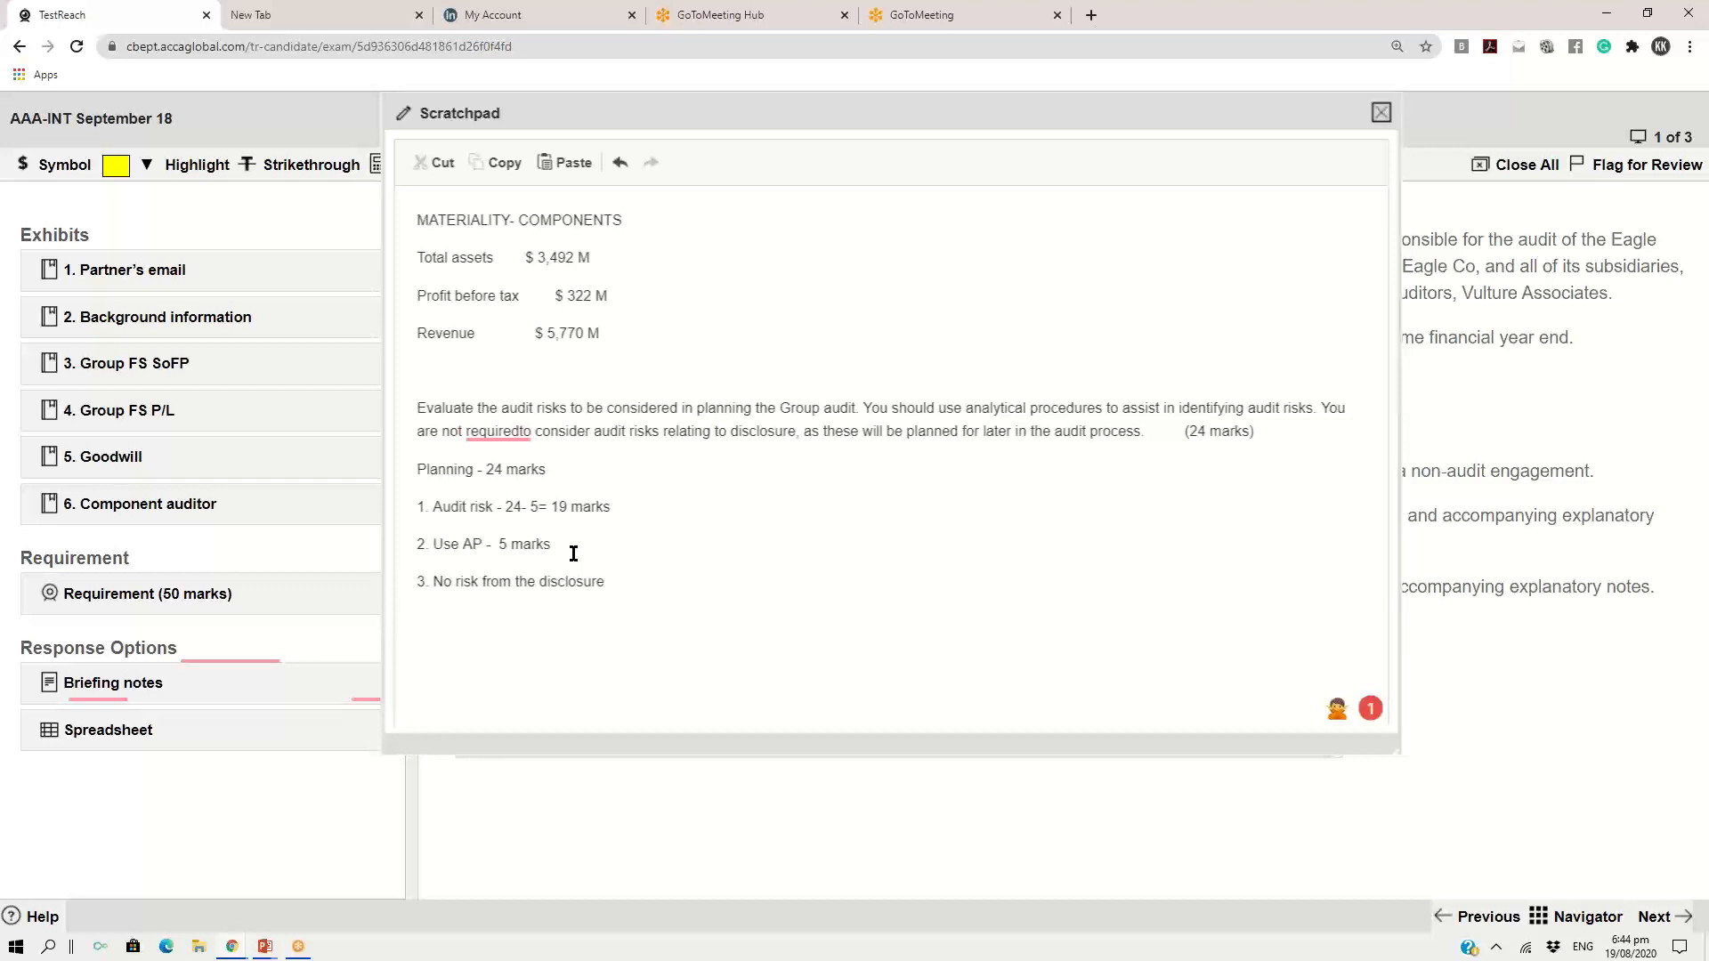
pyautogui.write('( Some')
# Append "( Some risk with 3 risk, some risk with 2 marks)" to the Audit risk line
pyautogui.press('BackSpace')
pyautogui.press('BackSpace')
pyautogui.press('BackSpace')
pyautogui.write('ome risk with 3 risk, some risk w')
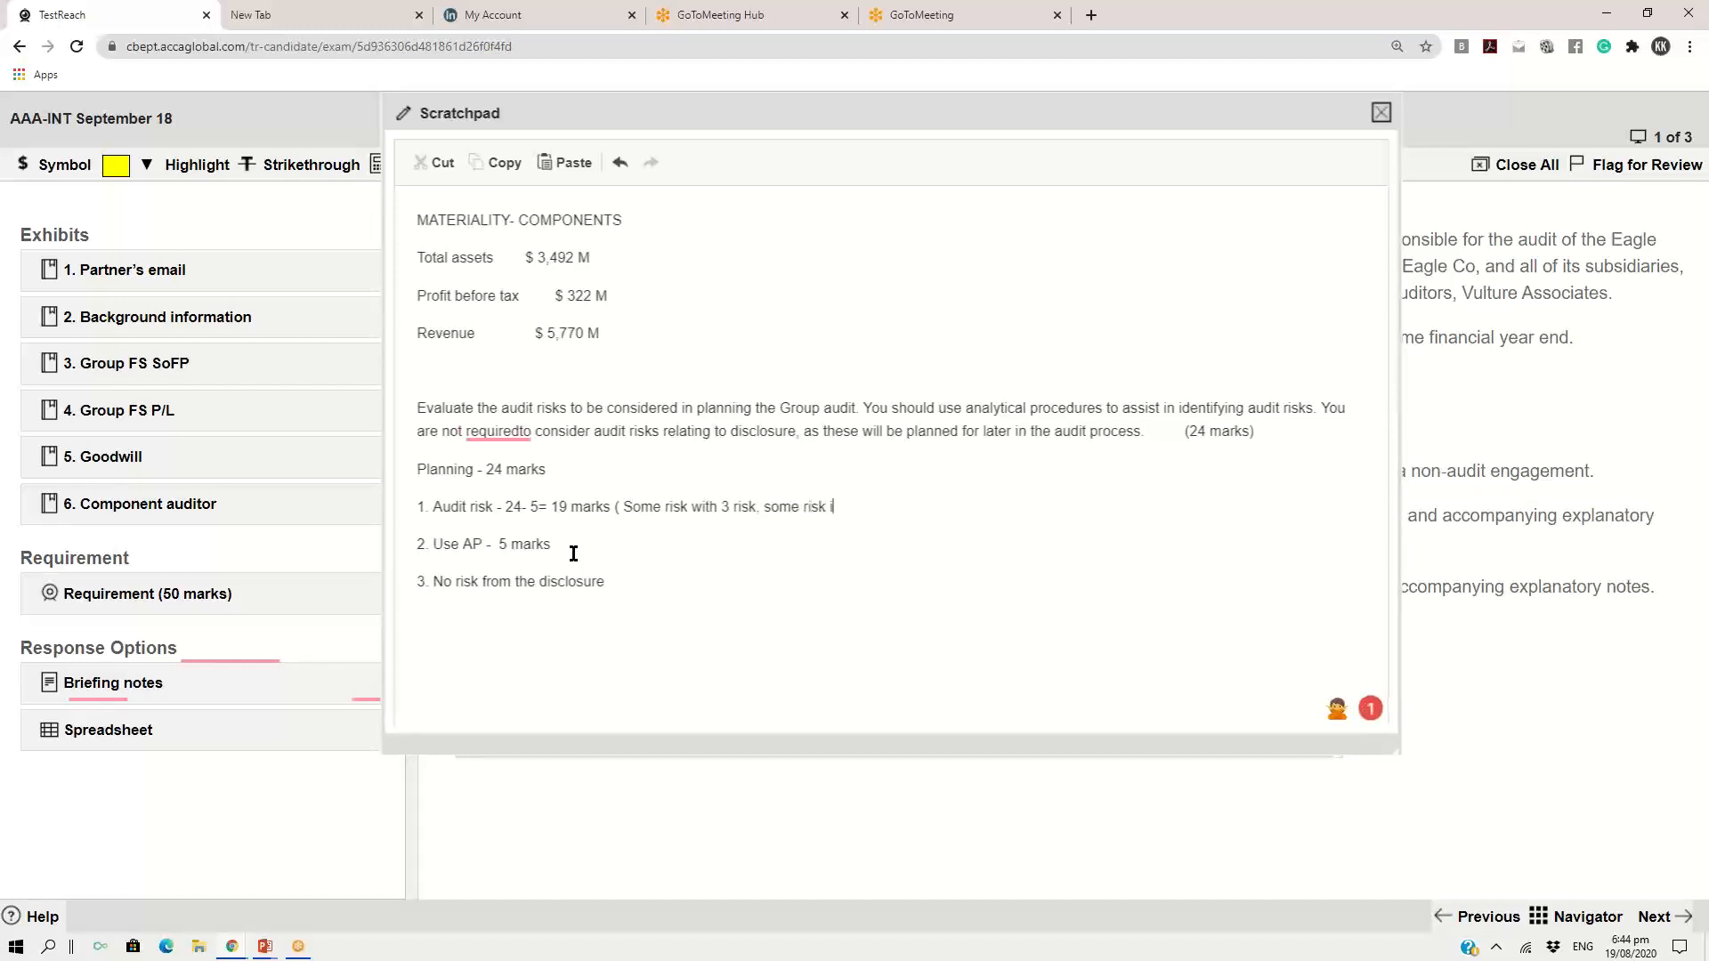
pyautogui.write('ith 2 marks)')
# Correct "requiredto" to "required to" in the pasted requirement using the Grammarly suggestion
pyautogui.moveTo(500, 431)
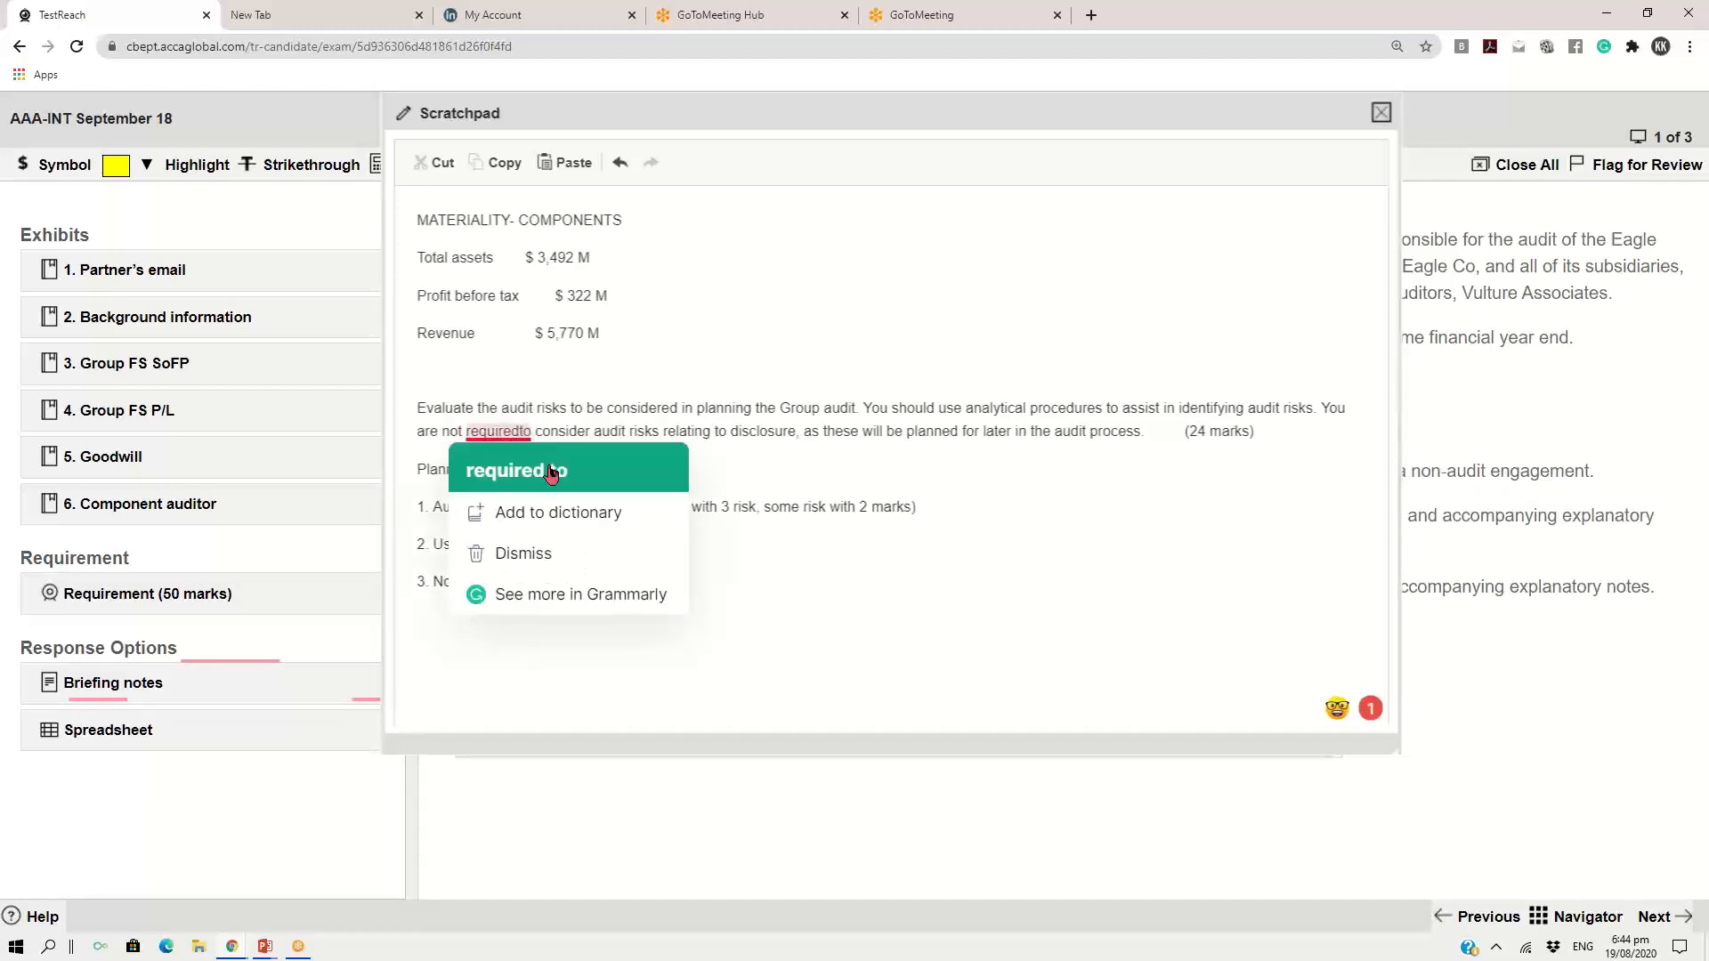
pyautogui.click(552, 471)
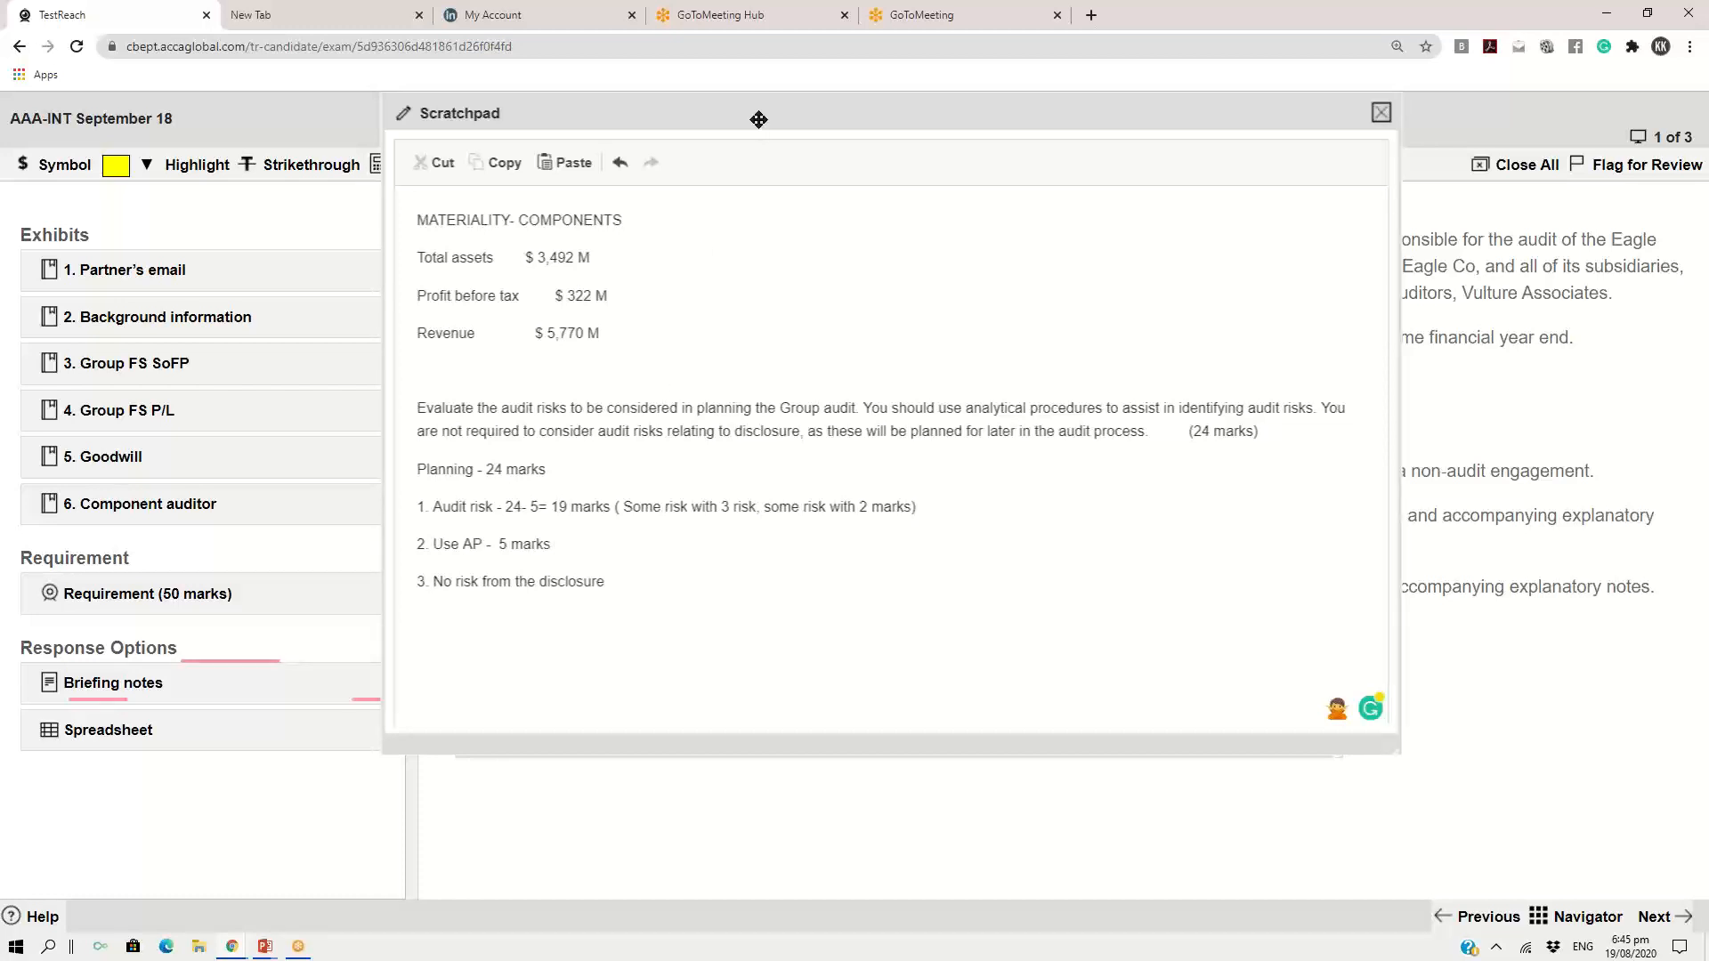
# Move the scratchpad aside to uncover the partner's email exhibit, and close both windows
pyautogui.moveTo(762, 119); pyautogui.dragTo(674, 166)
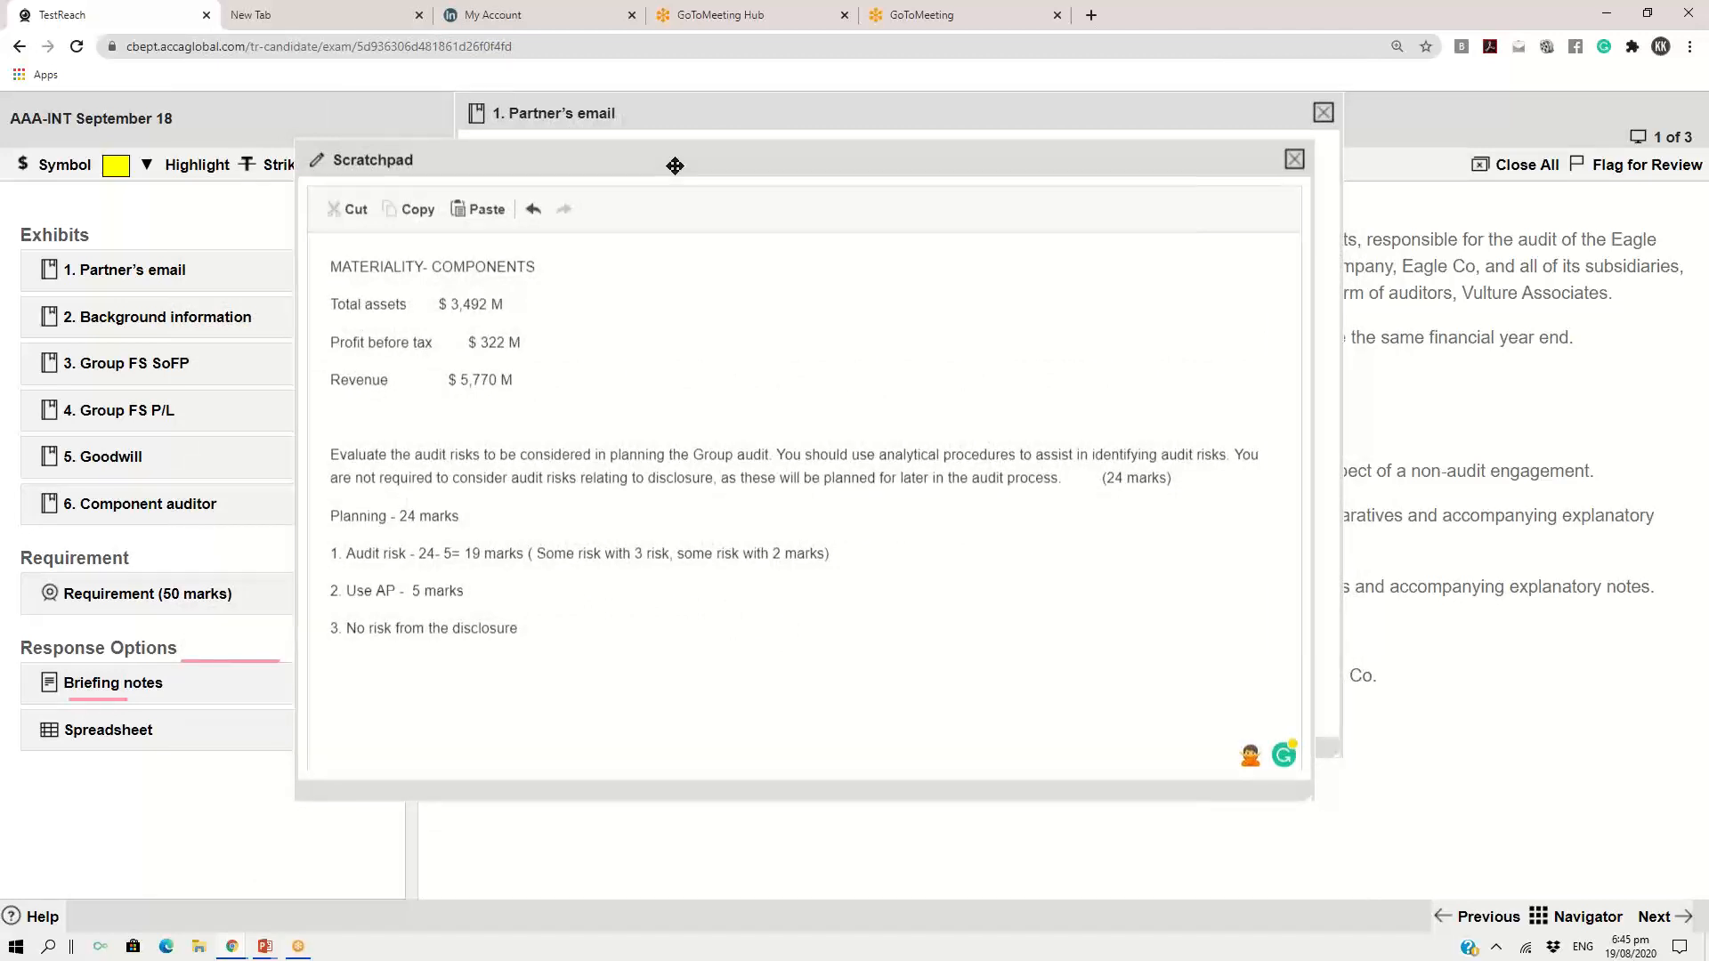
pyautogui.moveTo(675, 165); pyautogui.dragTo(675, 164)
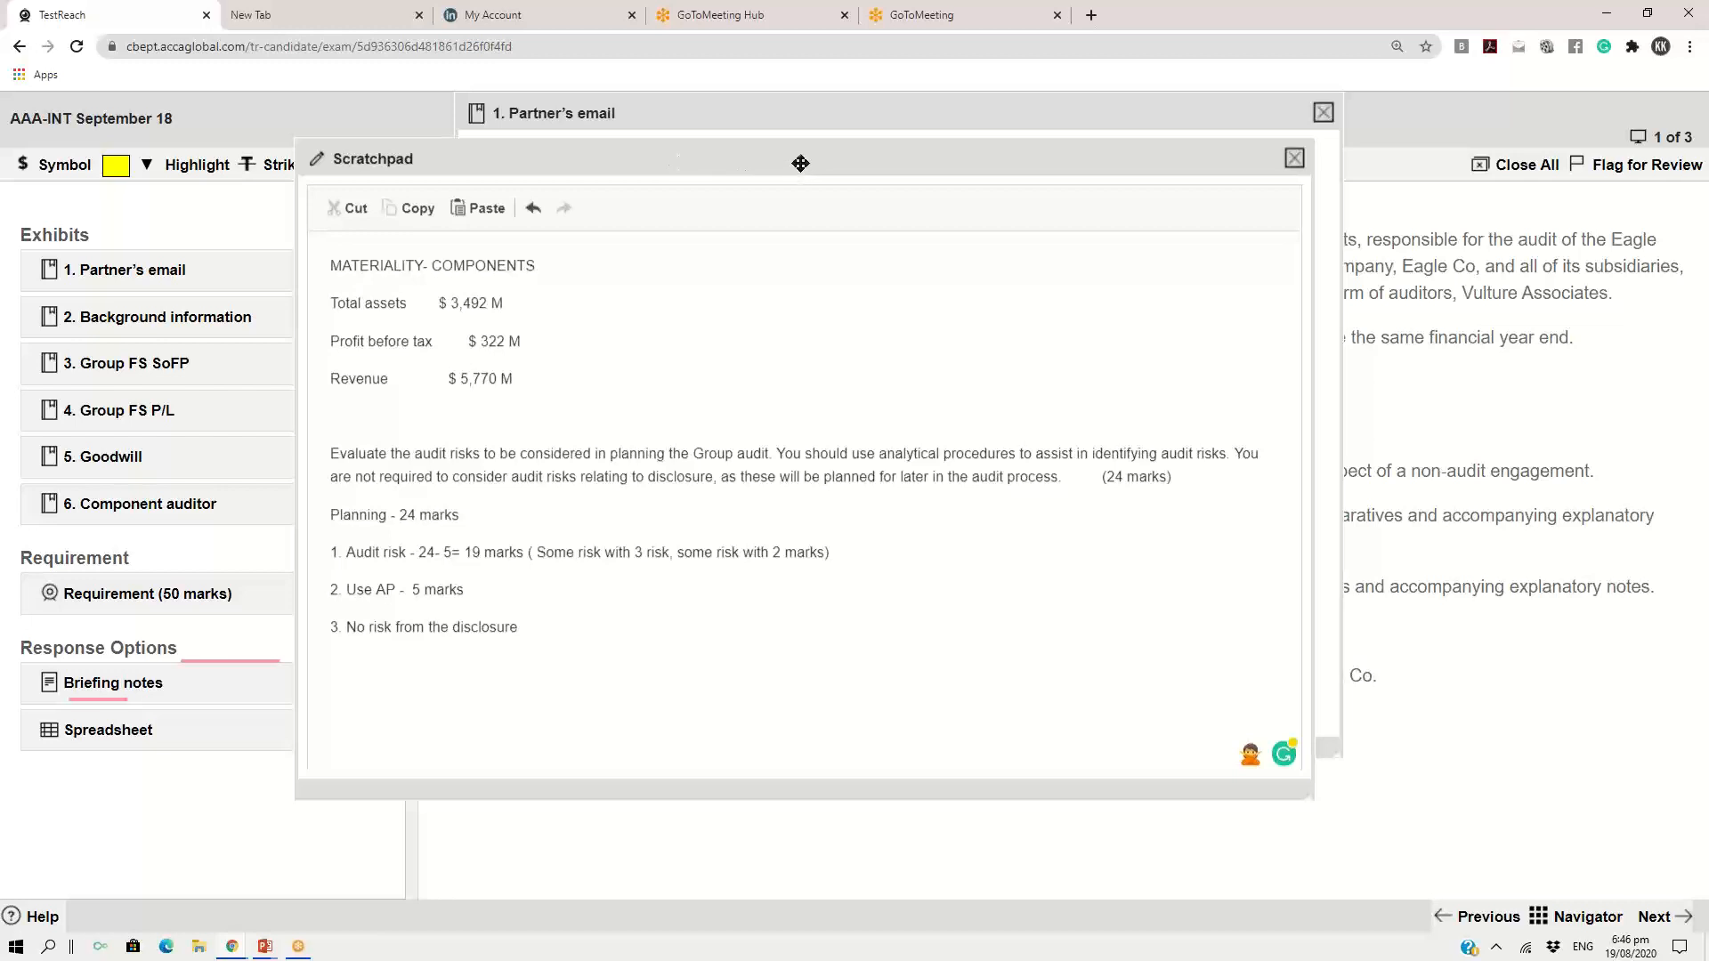
pyautogui.moveTo(799, 160); pyautogui.dragTo(745, 132)
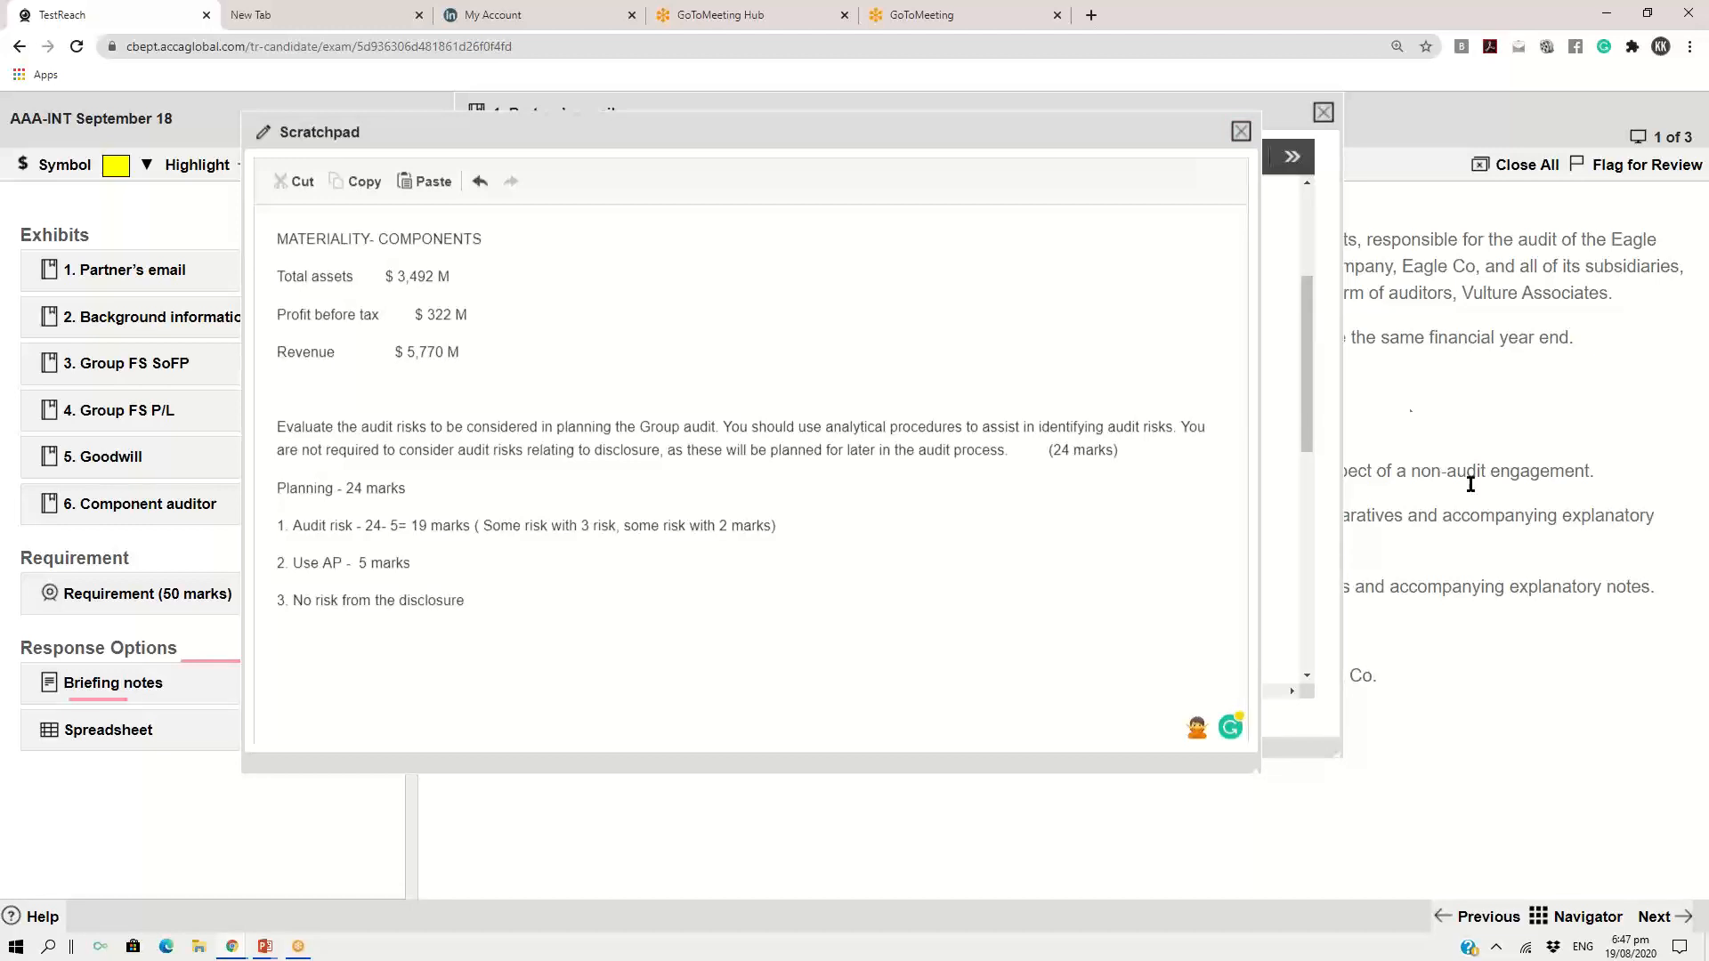
pyautogui.click(1241, 132)
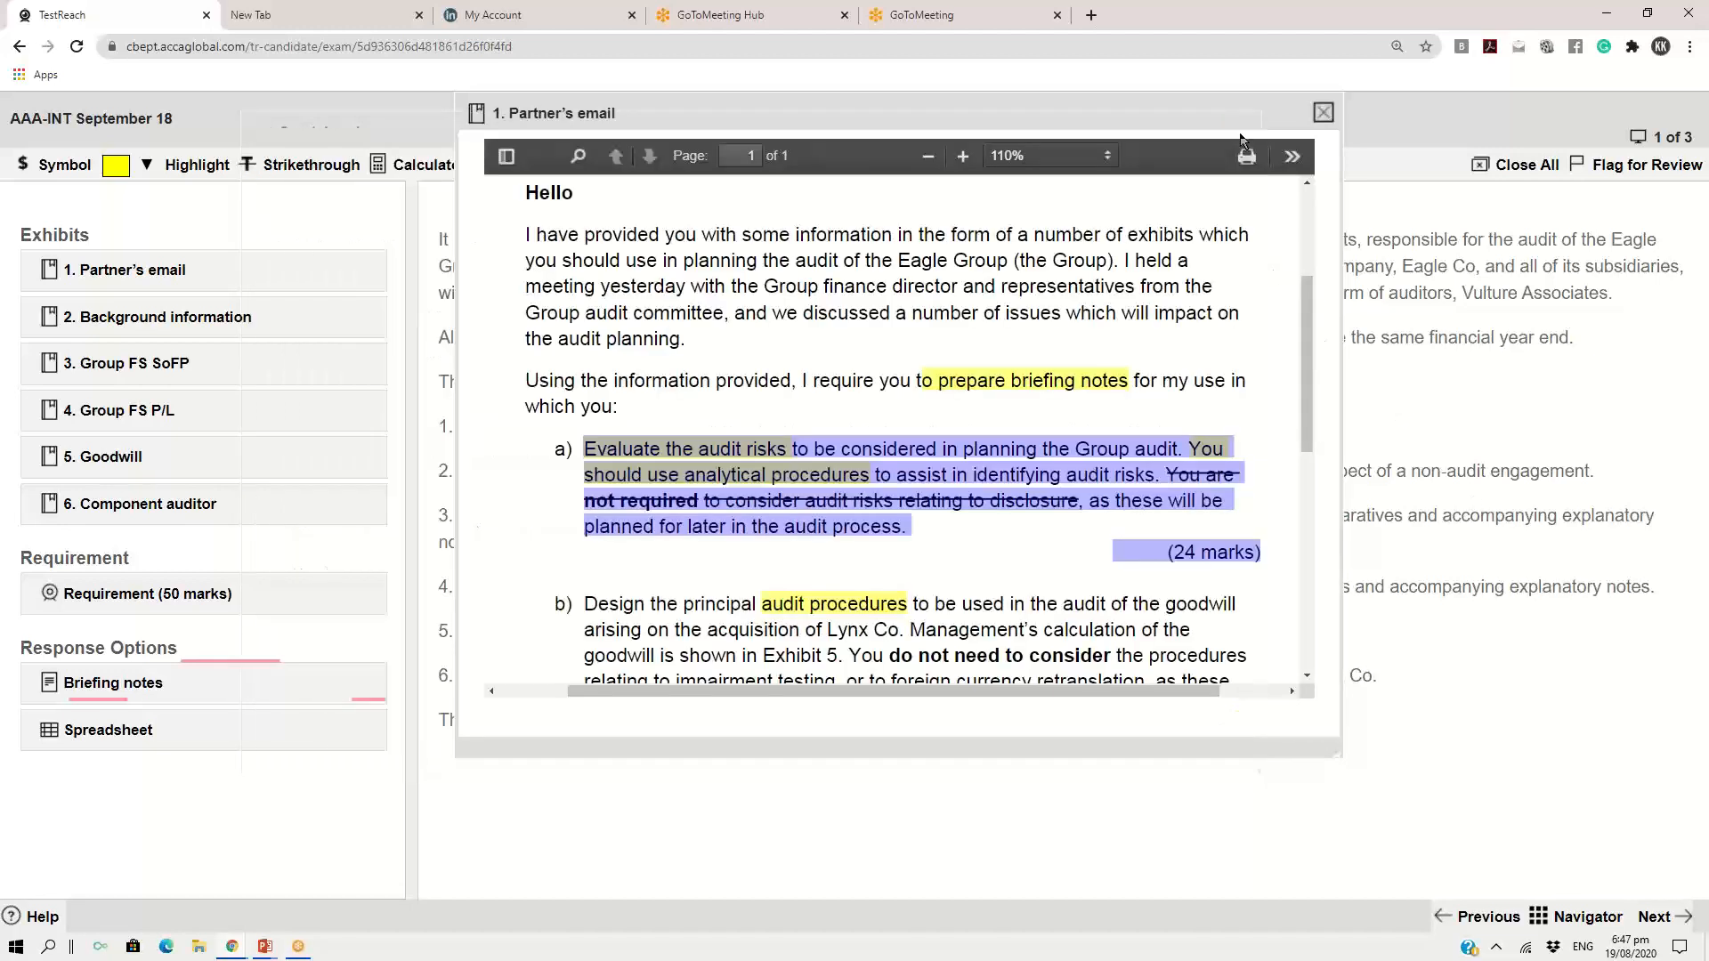
pyautogui.click(1324, 113)
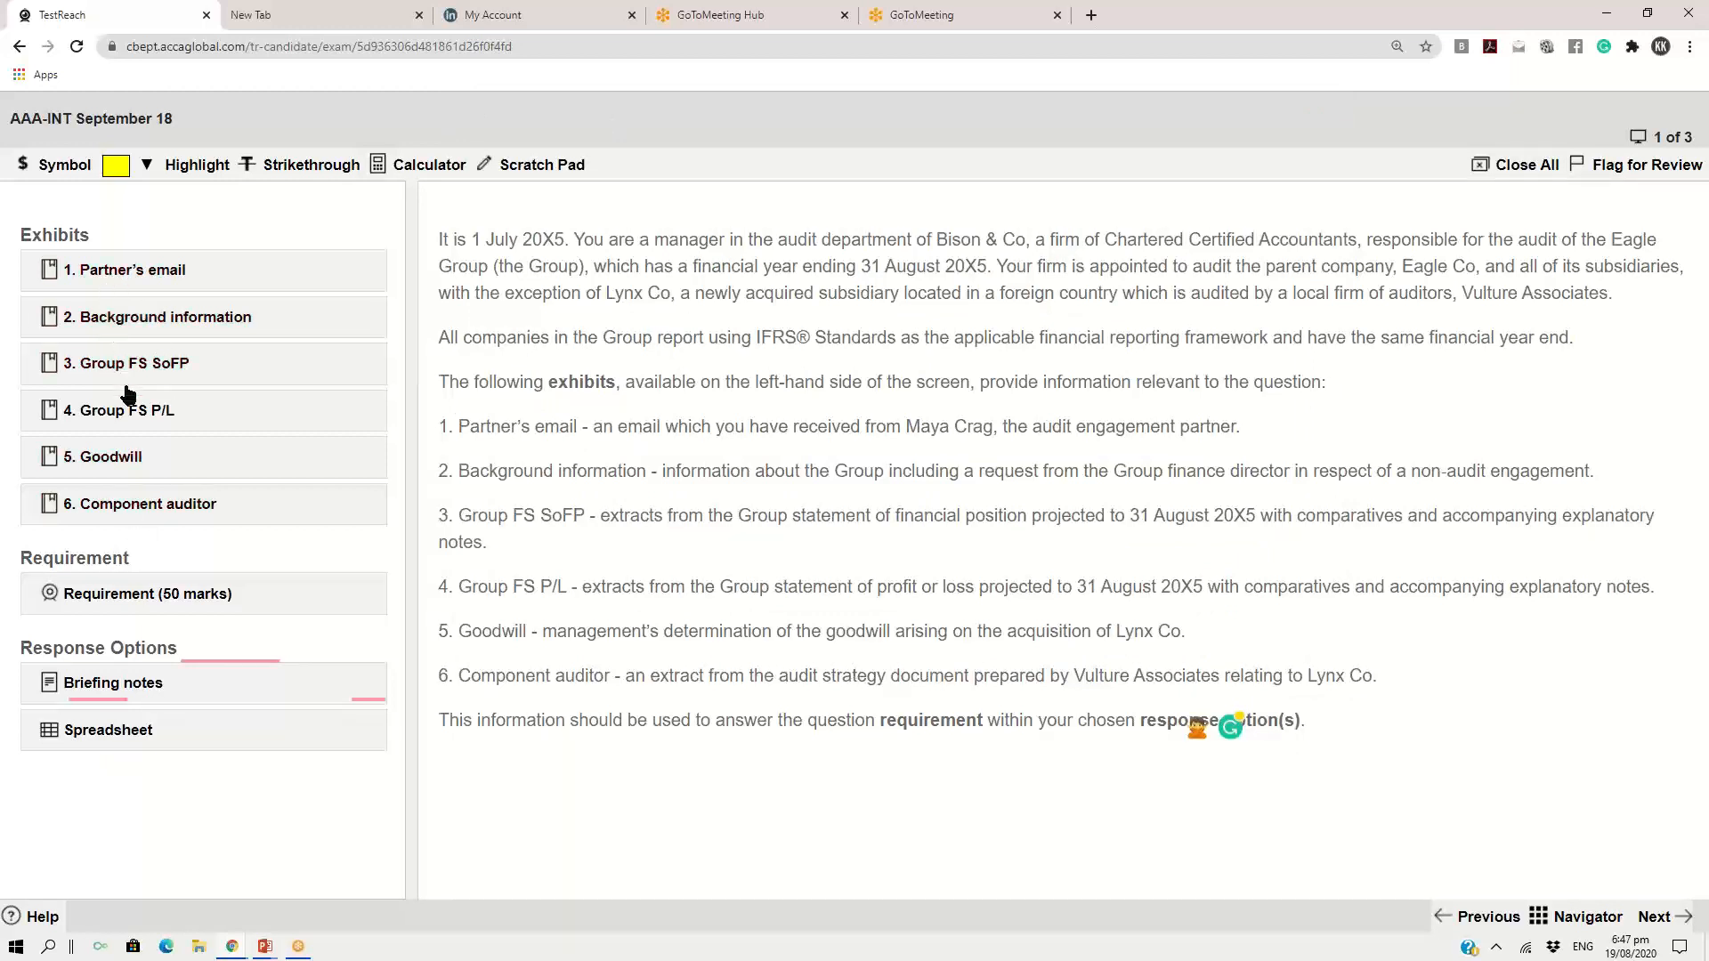
pyautogui.click(142, 318)
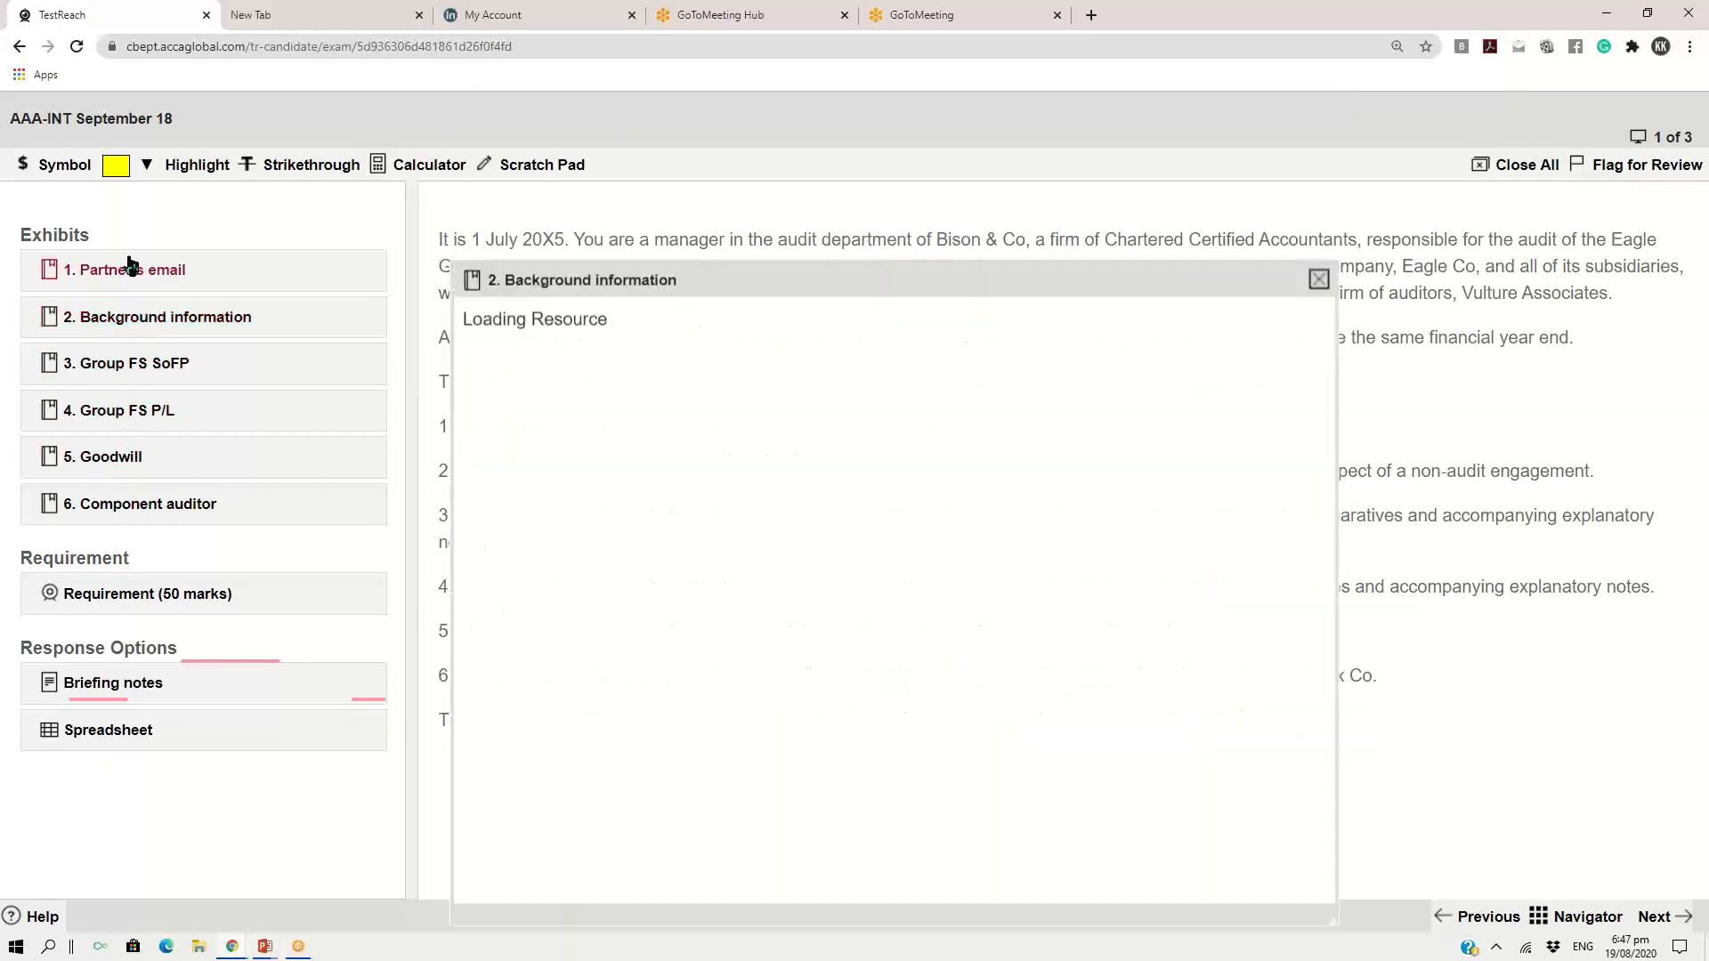
pyautogui.click(122, 269)
pyautogui.click(111, 365)
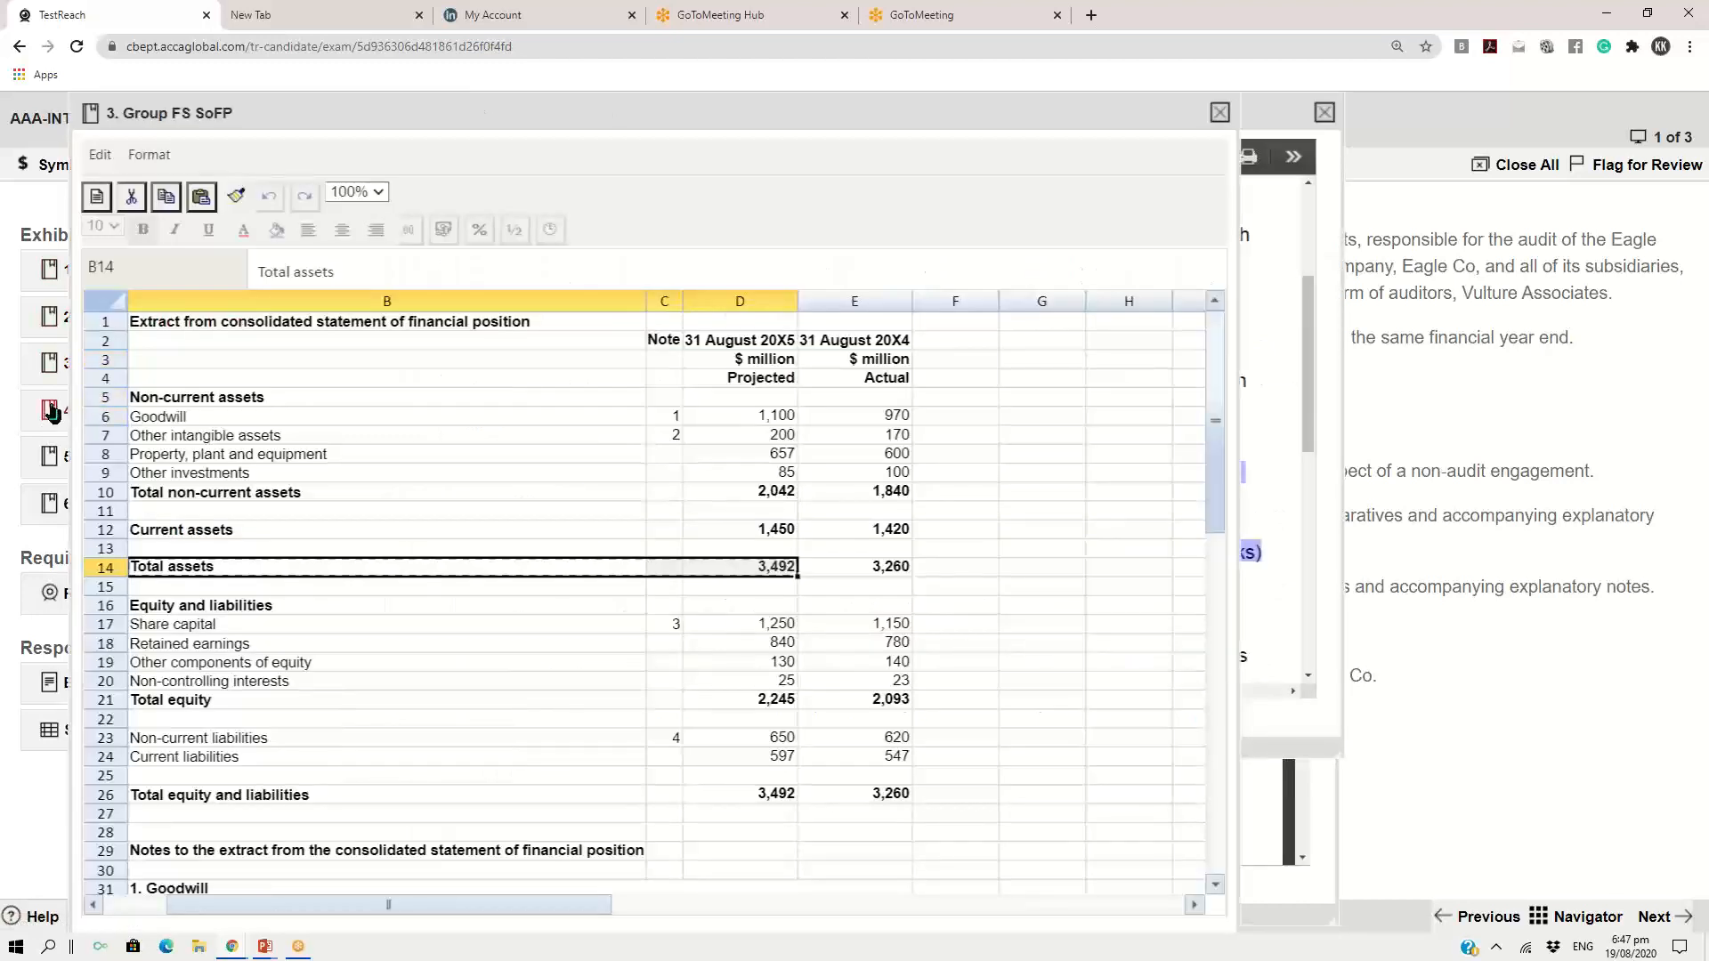
pyautogui.click(49, 411)
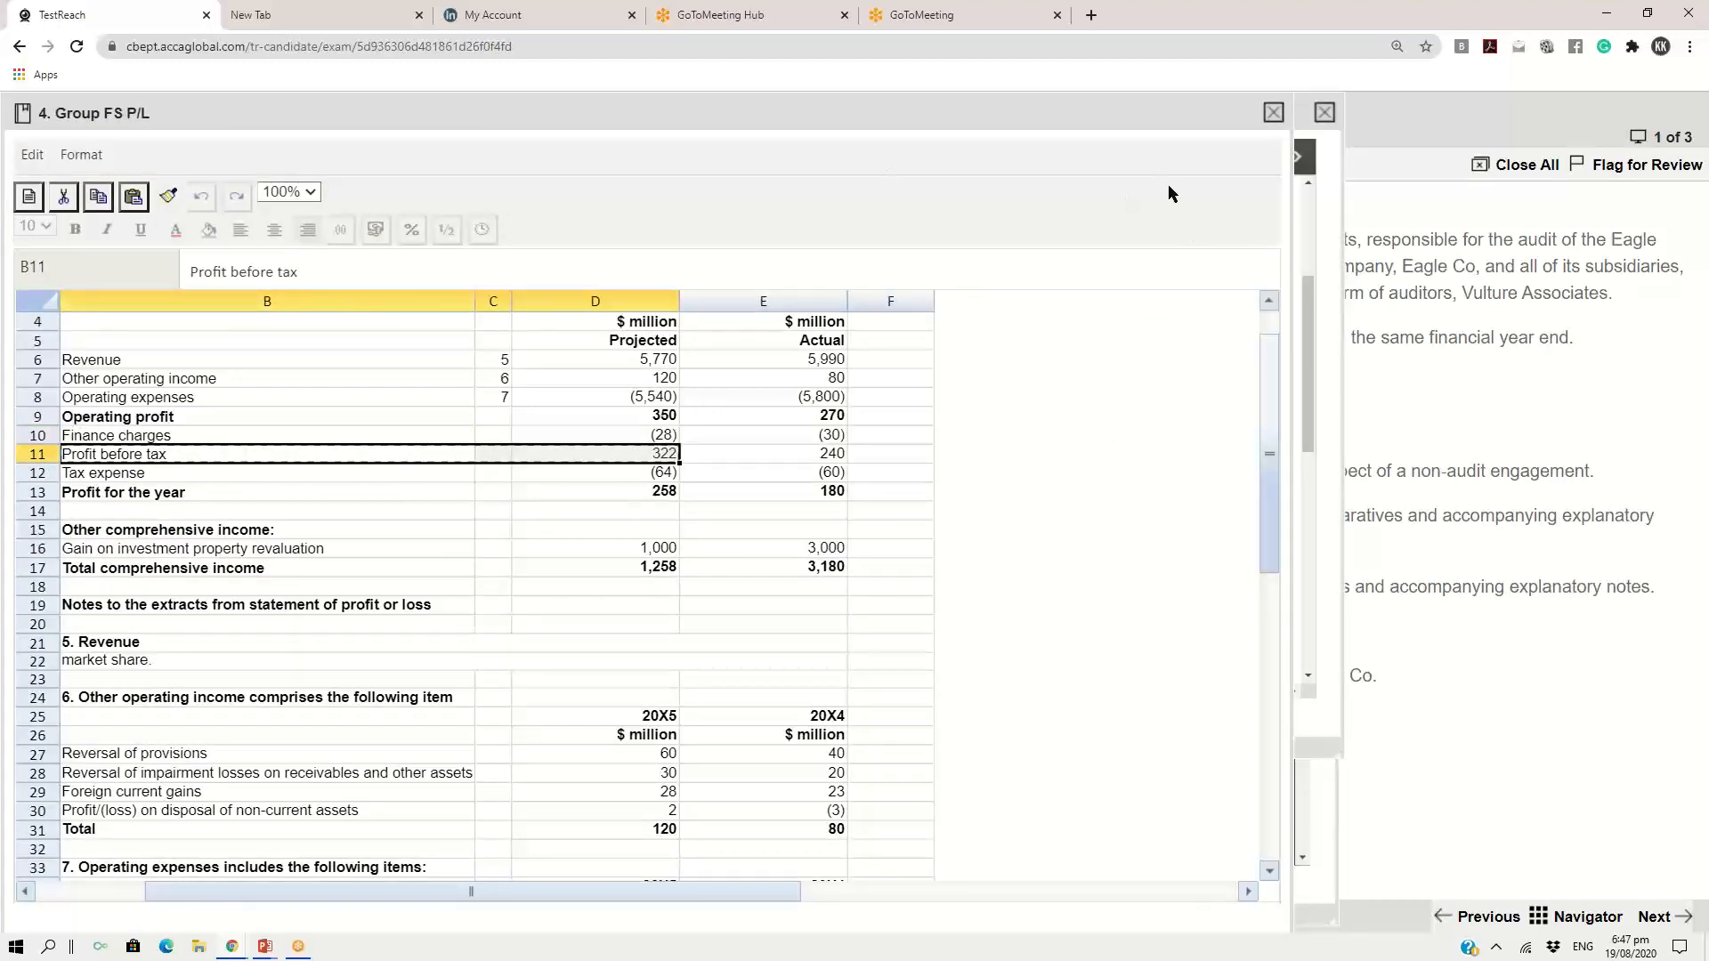
pyautogui.click(1274, 114)
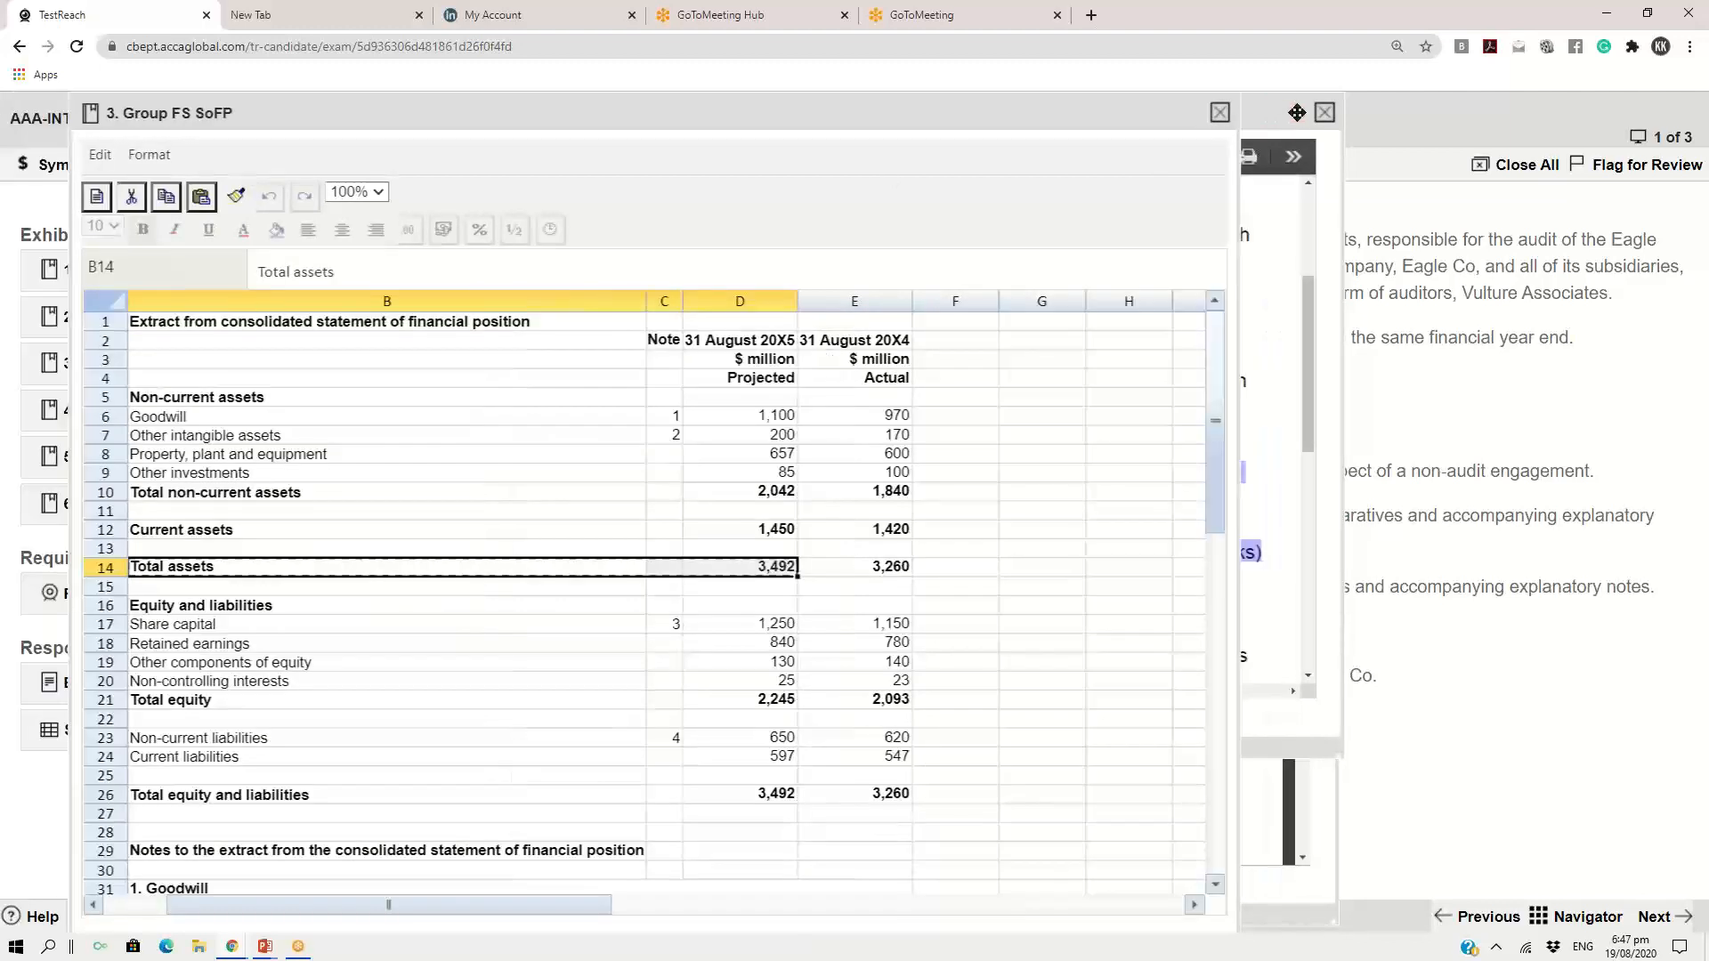
pyautogui.click(1220, 114)
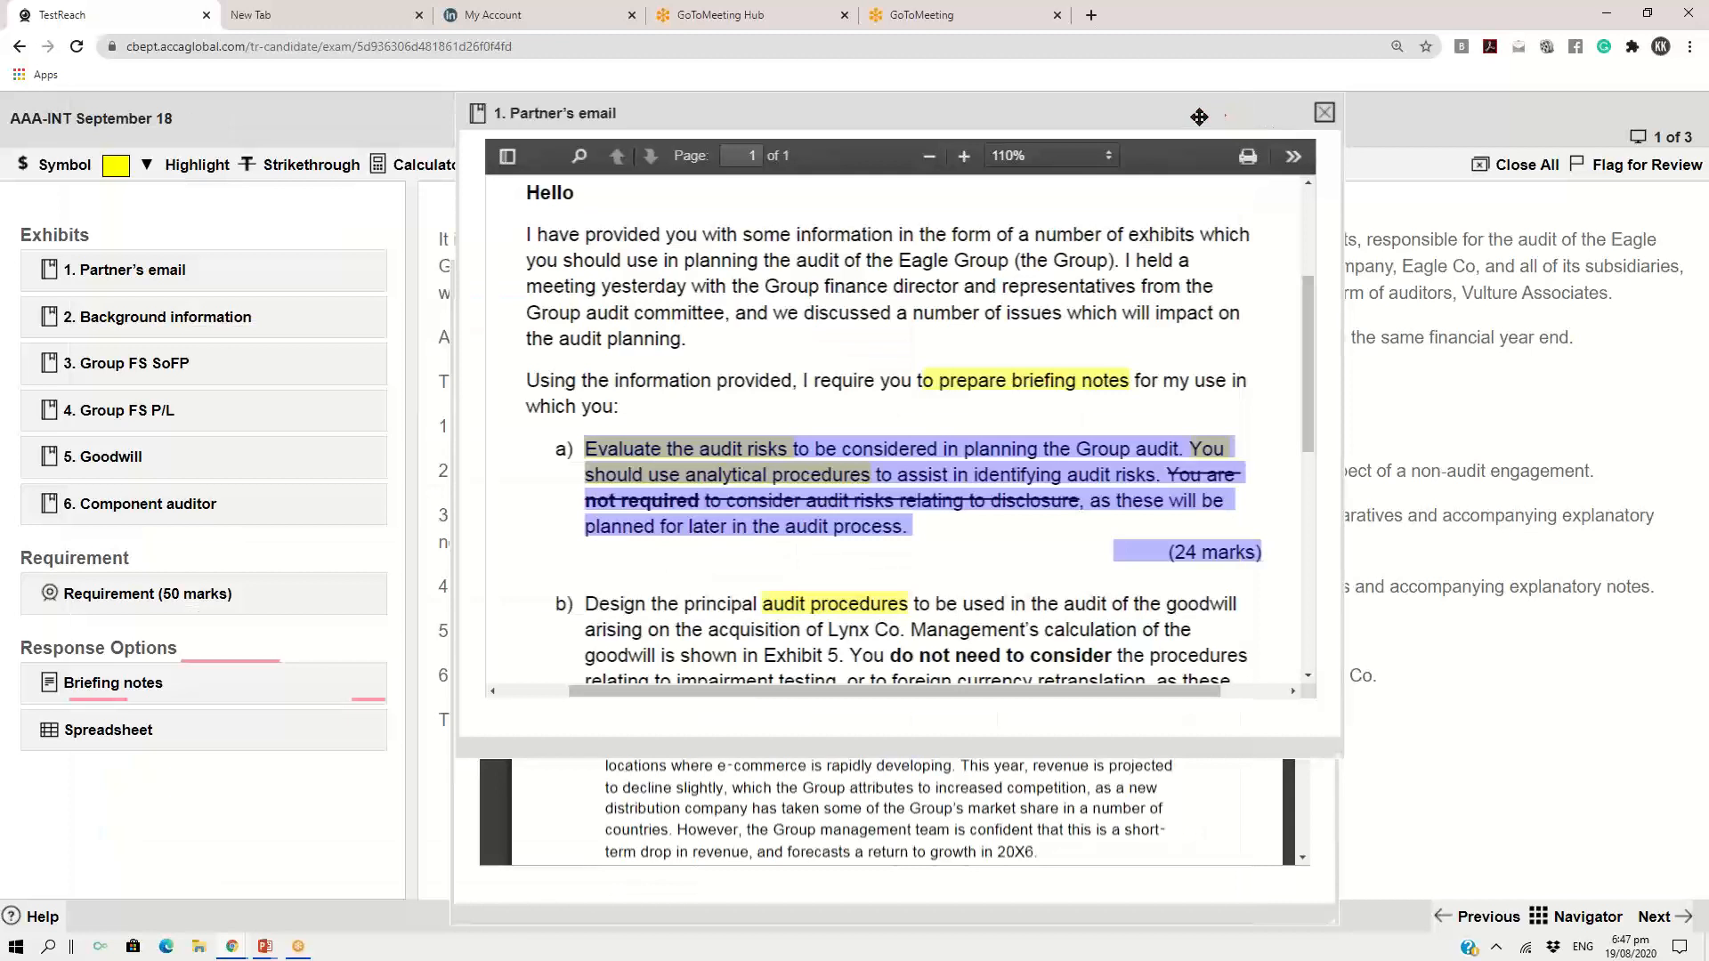
pyautogui.click(1325, 113)
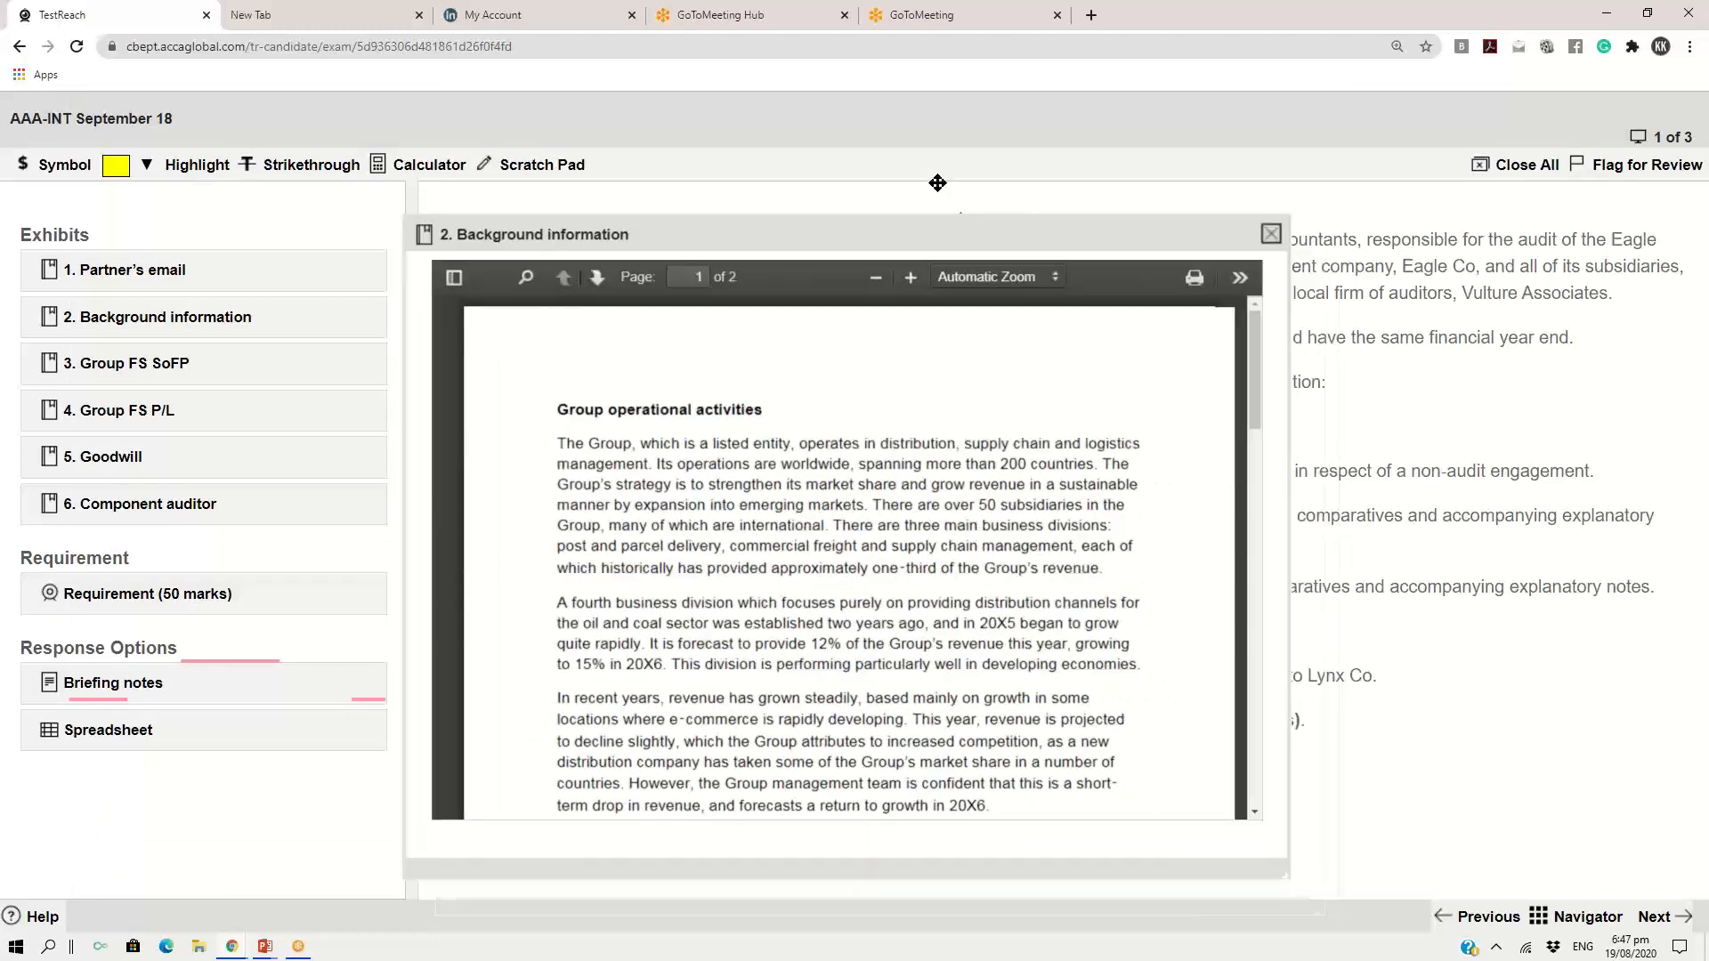
# Open the Briefing notes response beside the Background information exhibit and arrange the two windows to switch between them
pyautogui.moveTo(1017, 284); pyautogui.dragTo(922, 106)
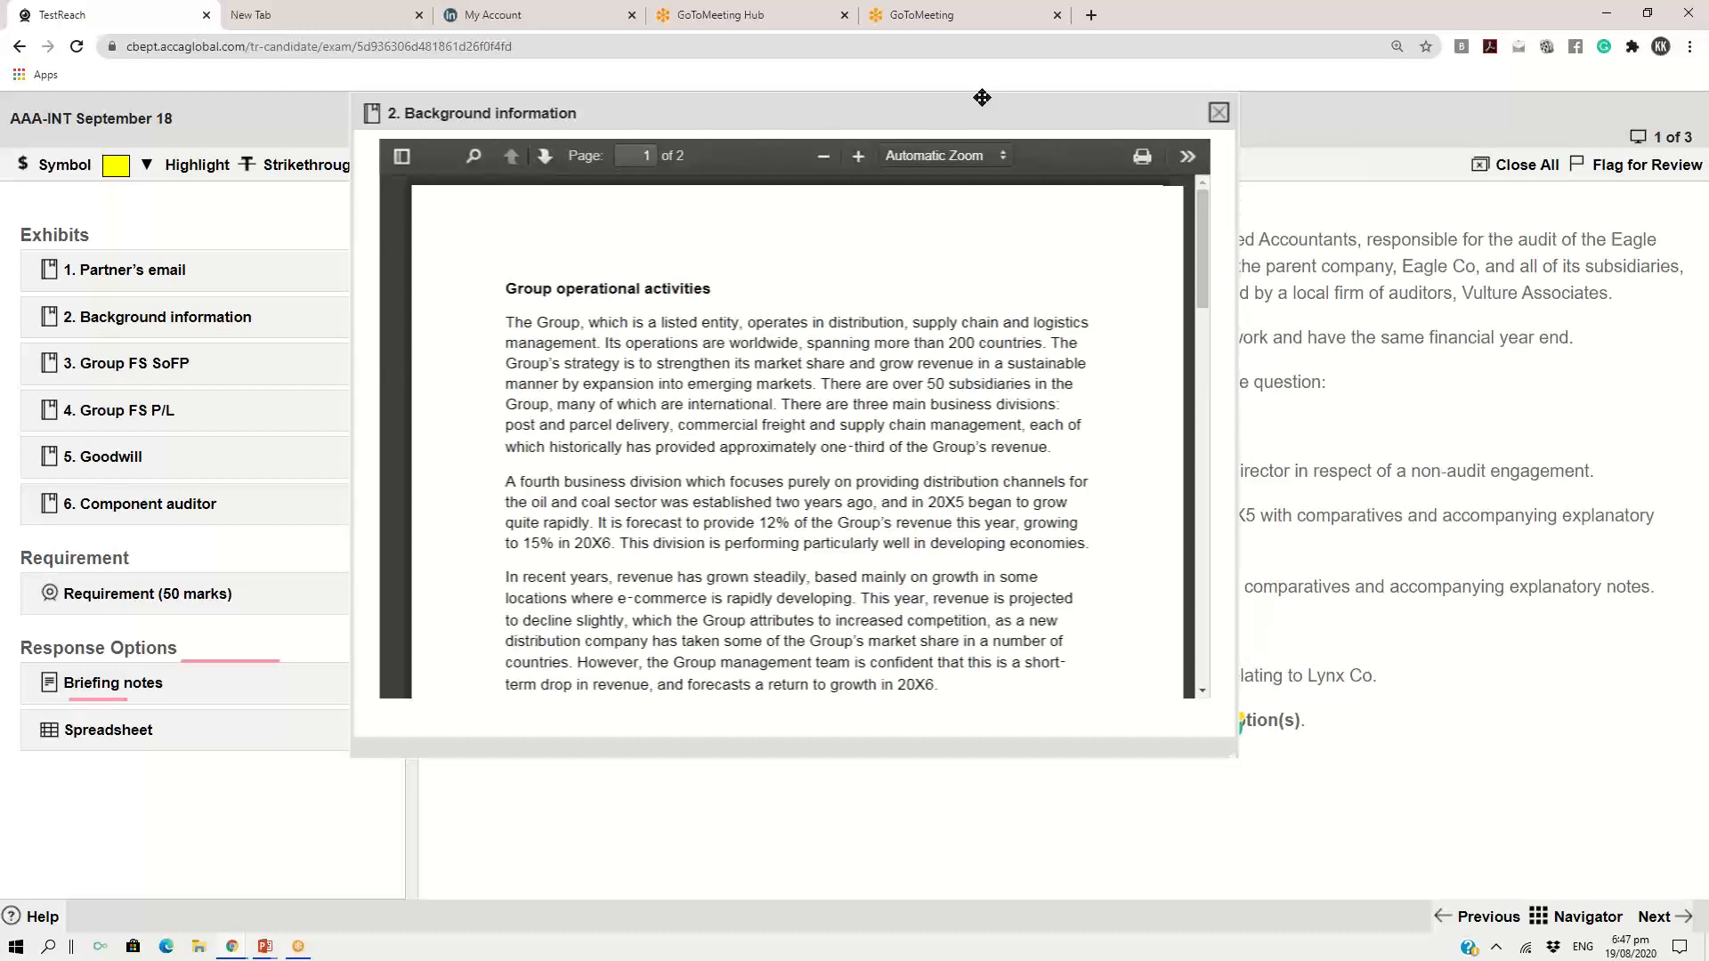
pyautogui.moveTo(824, 111); pyautogui.dragTo(730, 77)
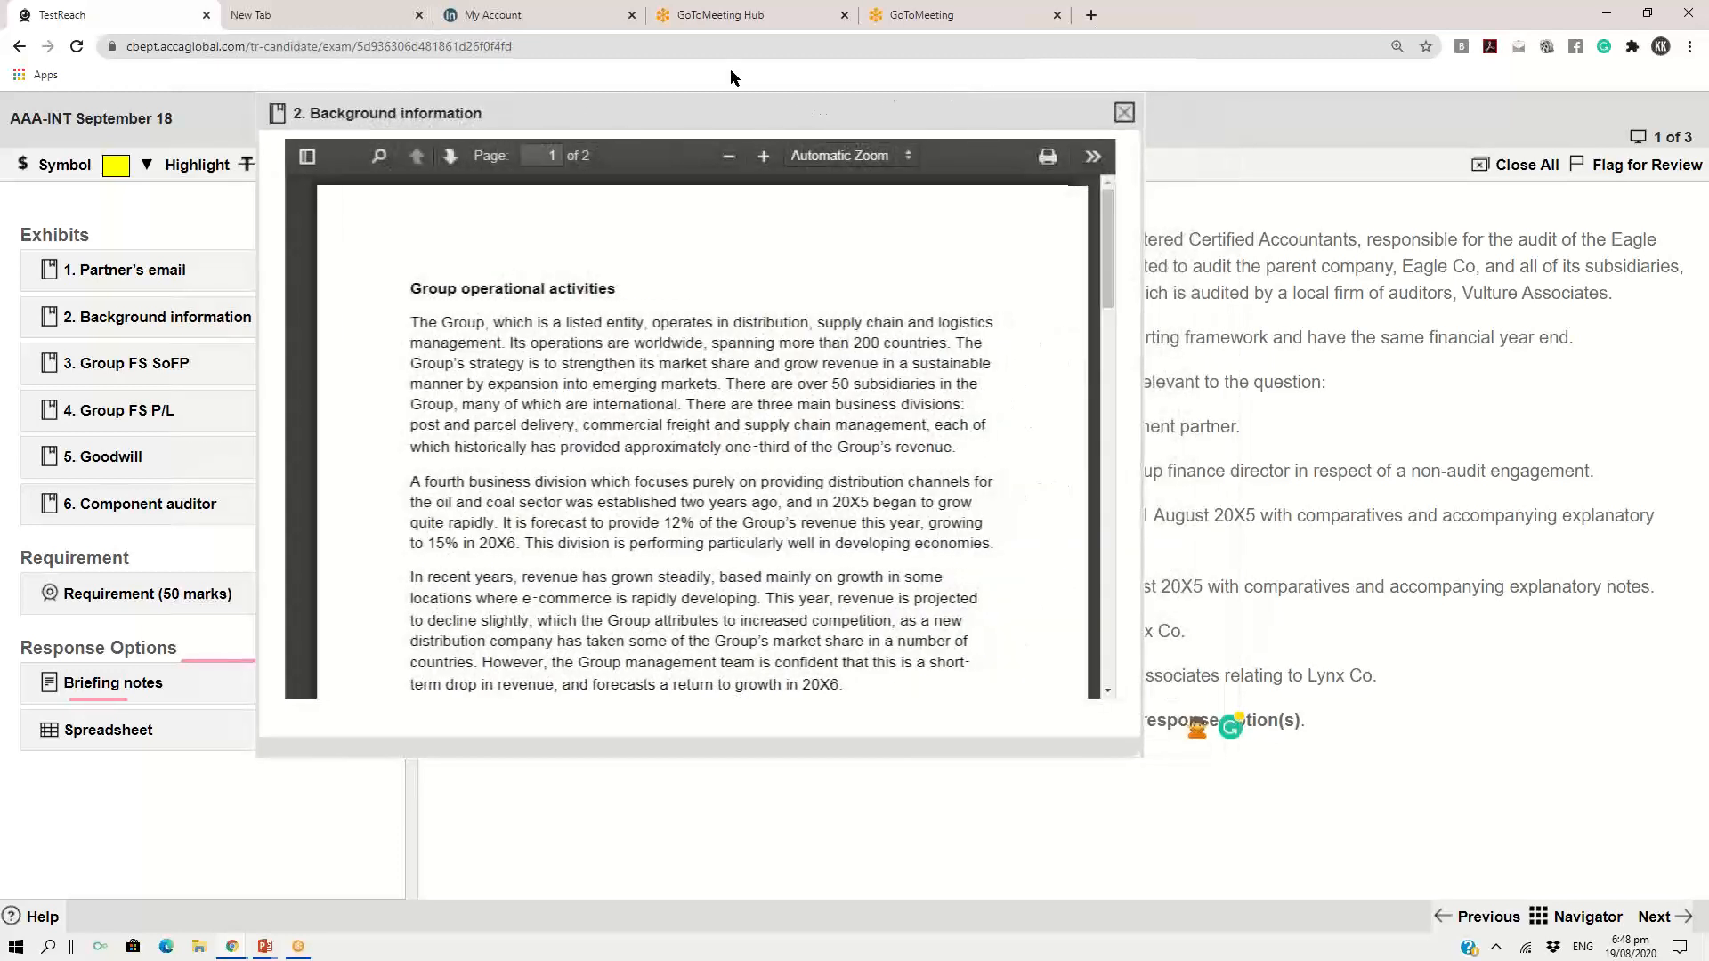
pyautogui.click(78, 682)
pyautogui.moveTo(828, 119); pyautogui.dragTo(1219, 165)
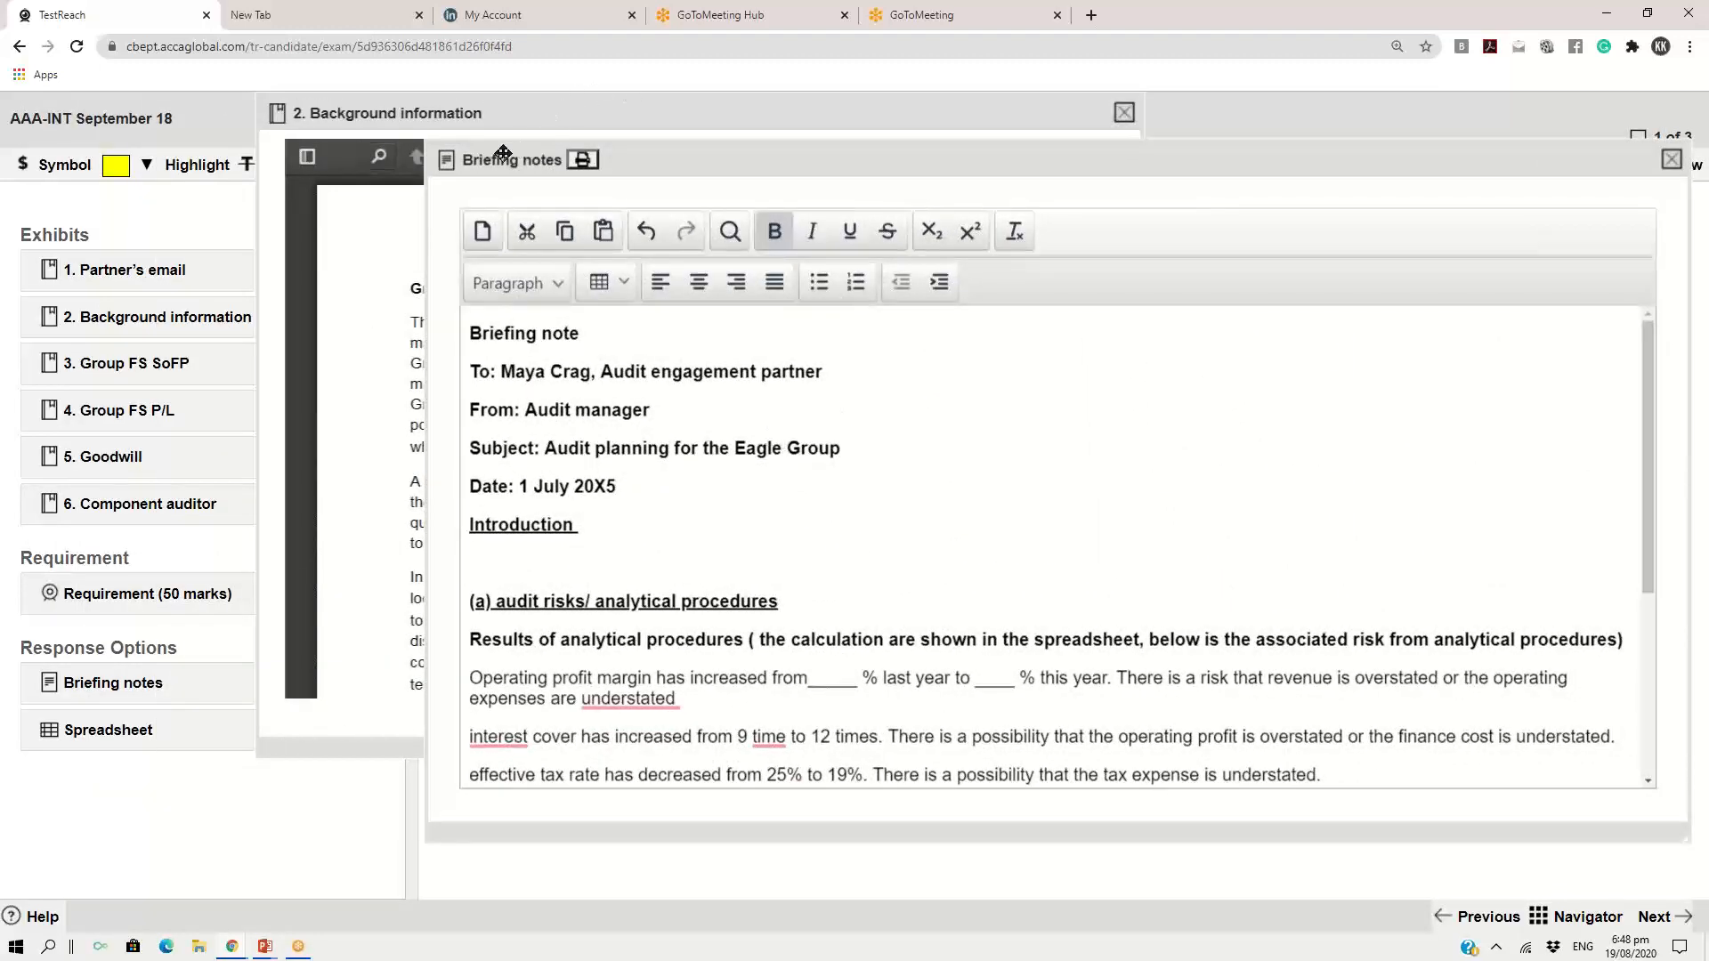
pyautogui.moveTo(569, 144); pyautogui.dragTo(586, 96)
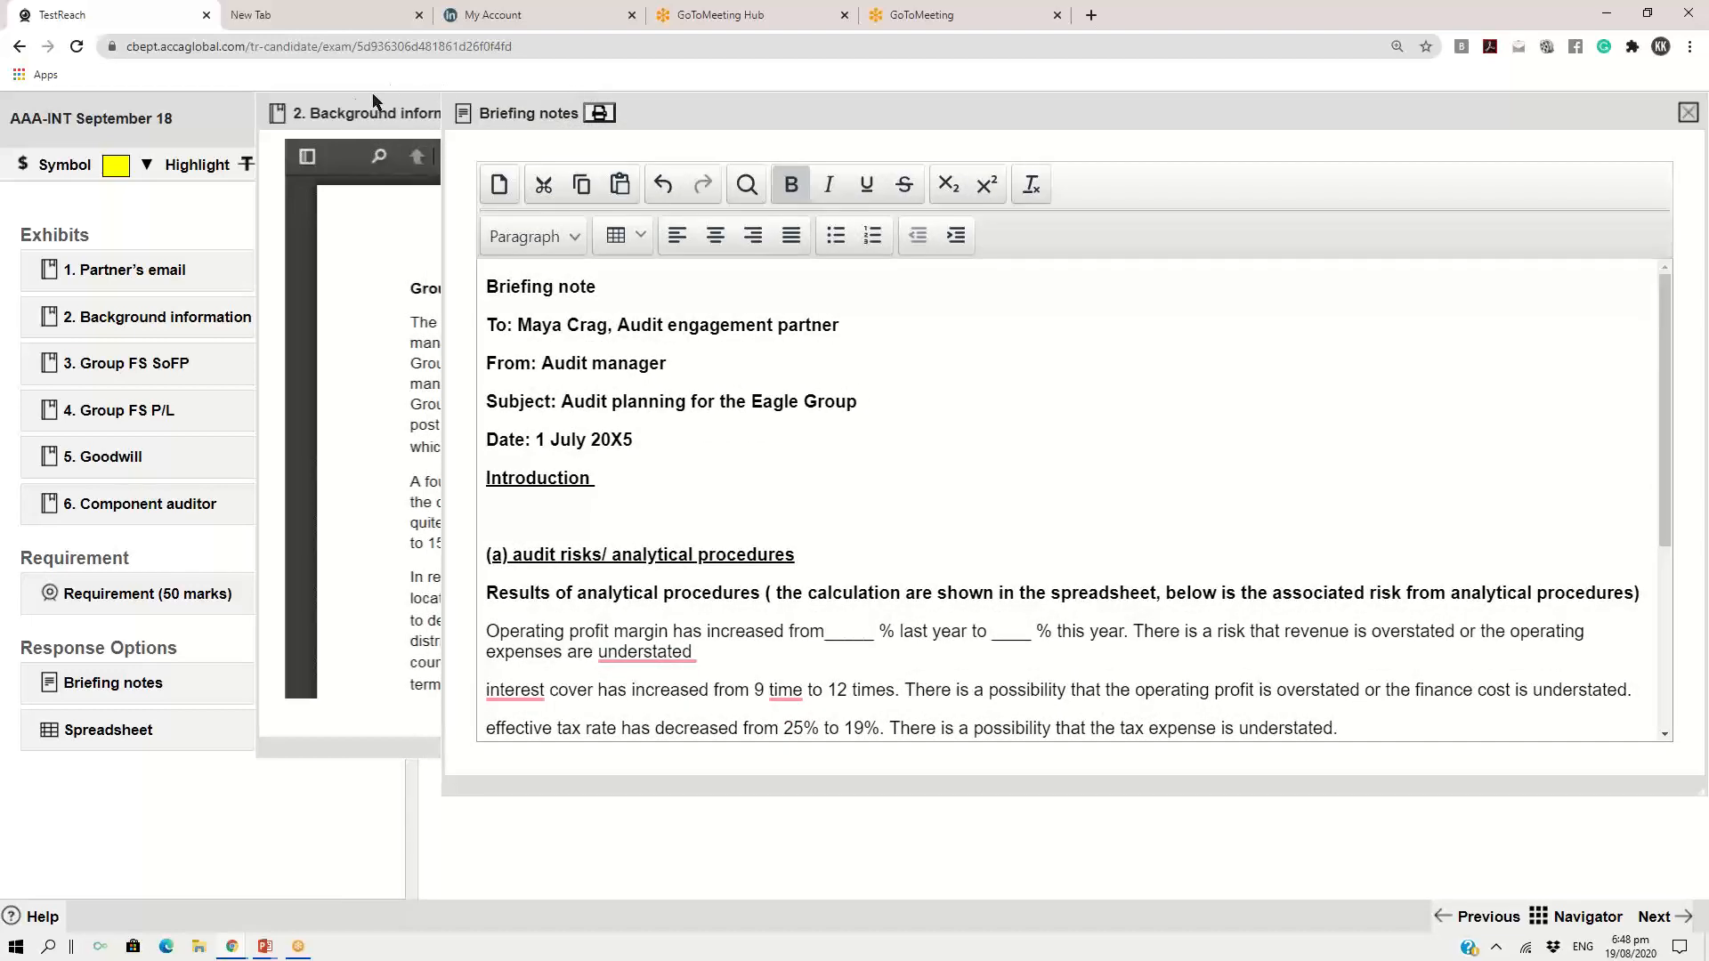
pyautogui.click(345, 115)
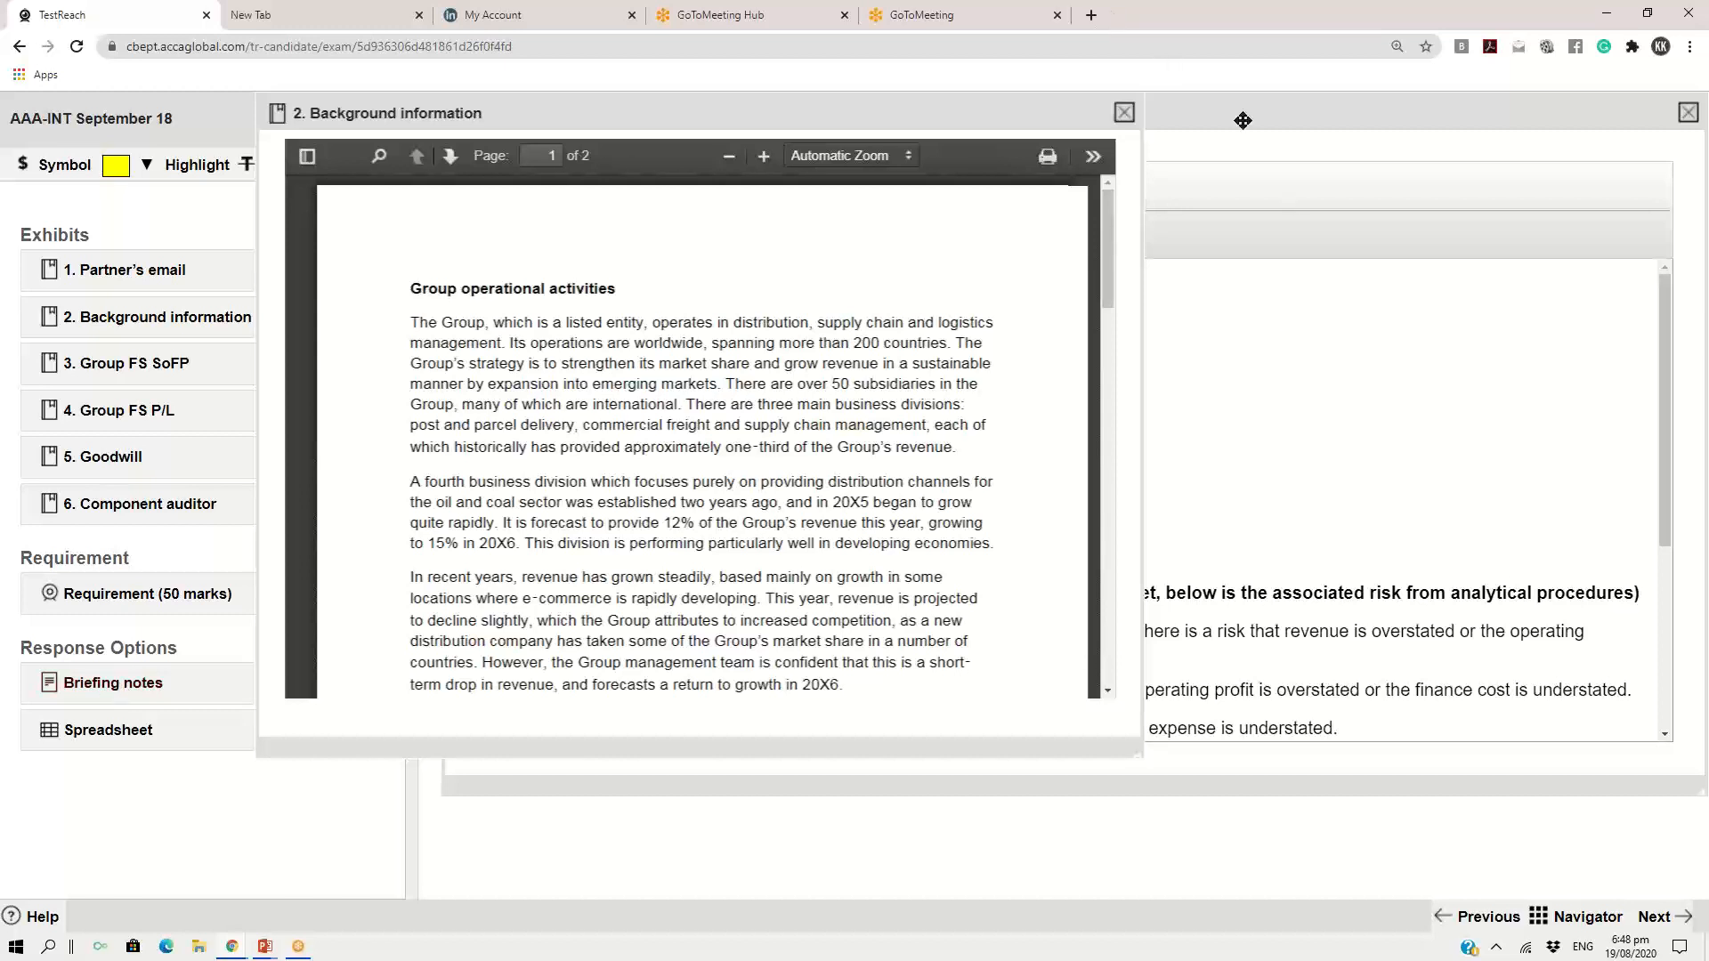
pyautogui.moveTo(1184, 137); pyautogui.dragTo(1158, 113)
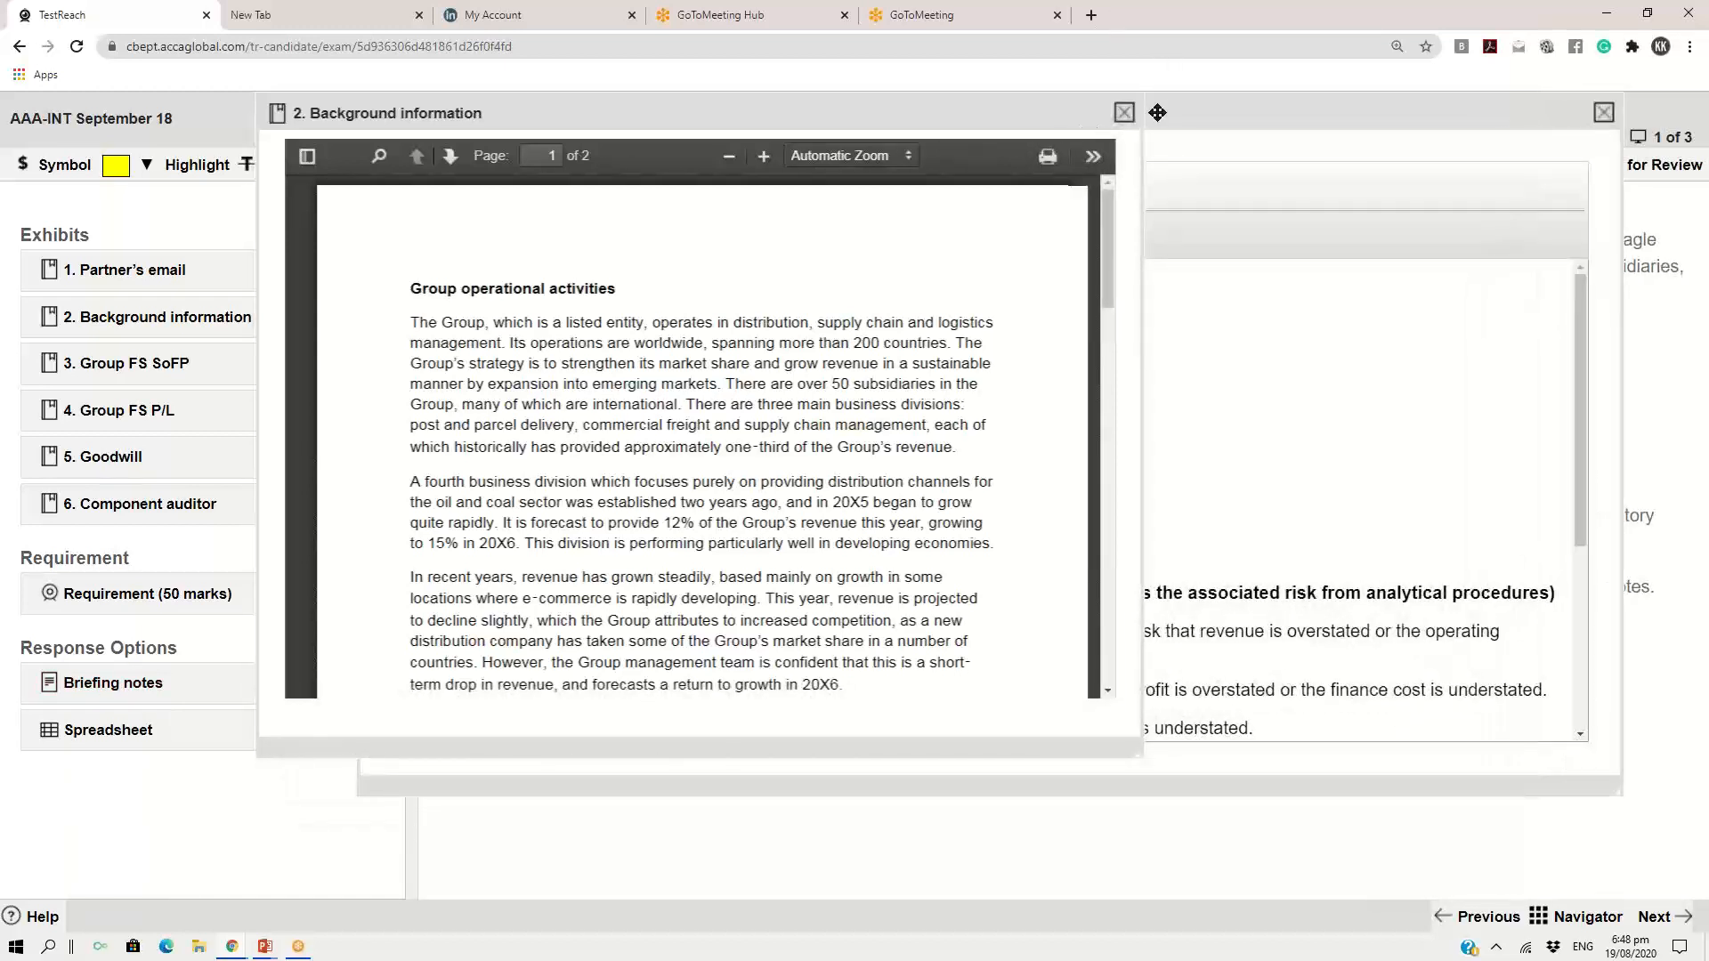
# Bring the Briefing notes response to the front, and close it together with the Background information exhibit
pyautogui.click(1157, 112)
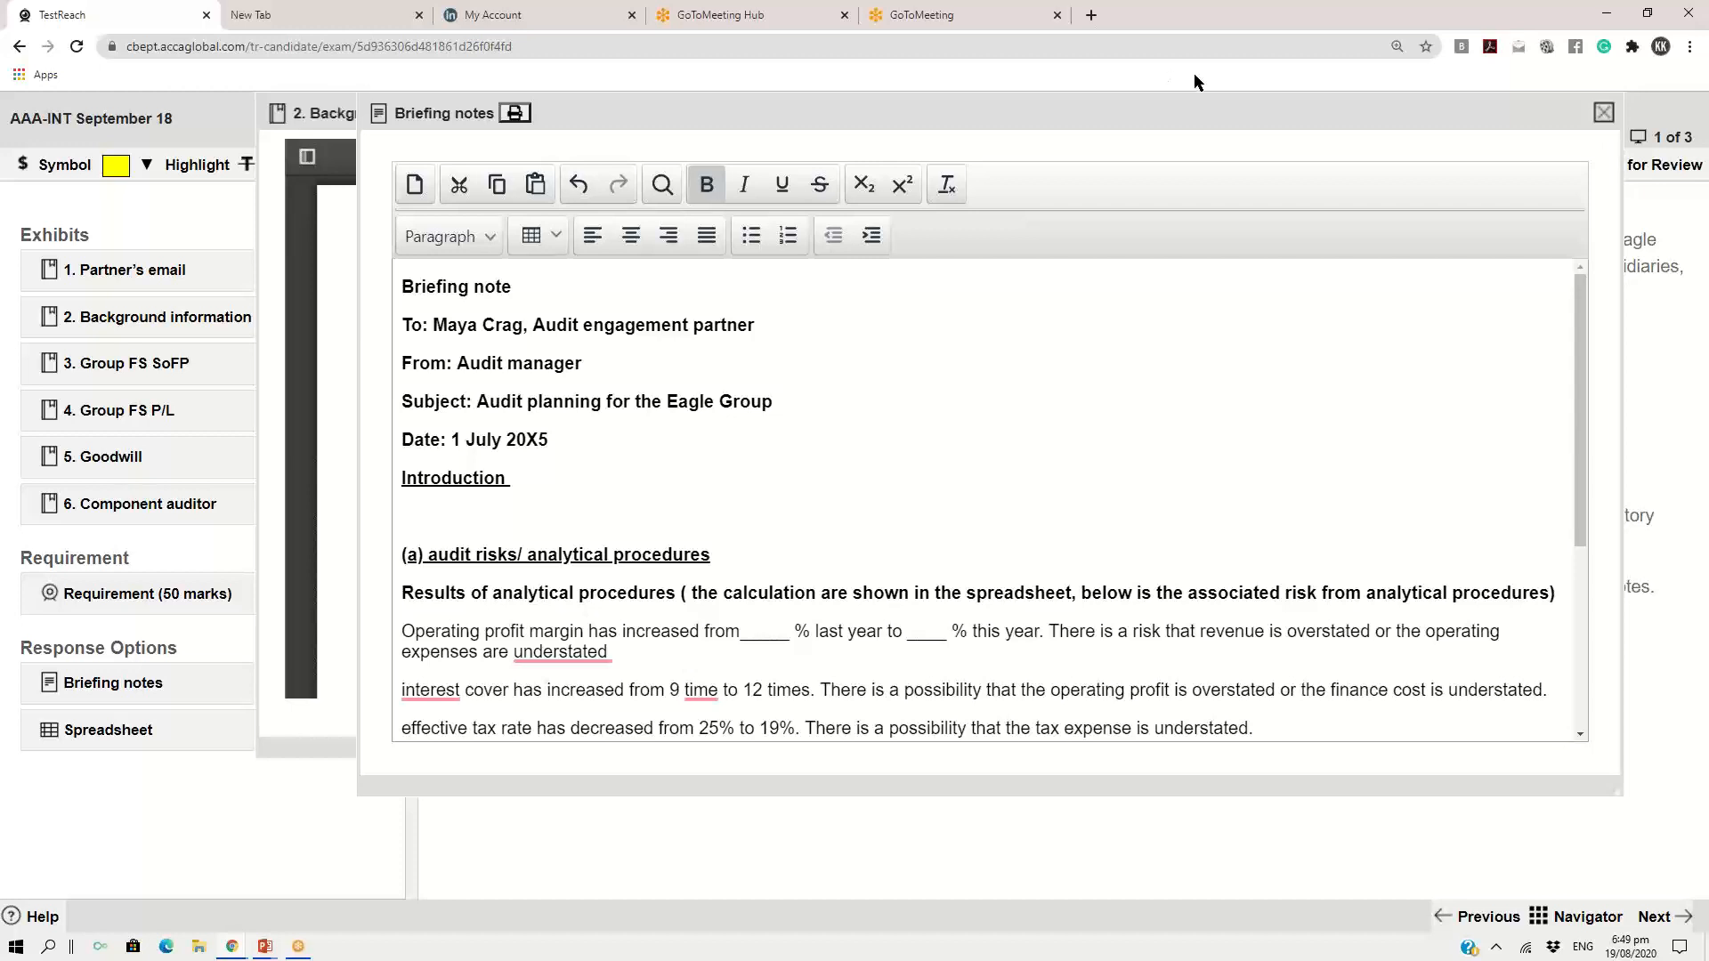
pyautogui.moveTo(1126, 114); pyautogui.dragTo(545, 133)
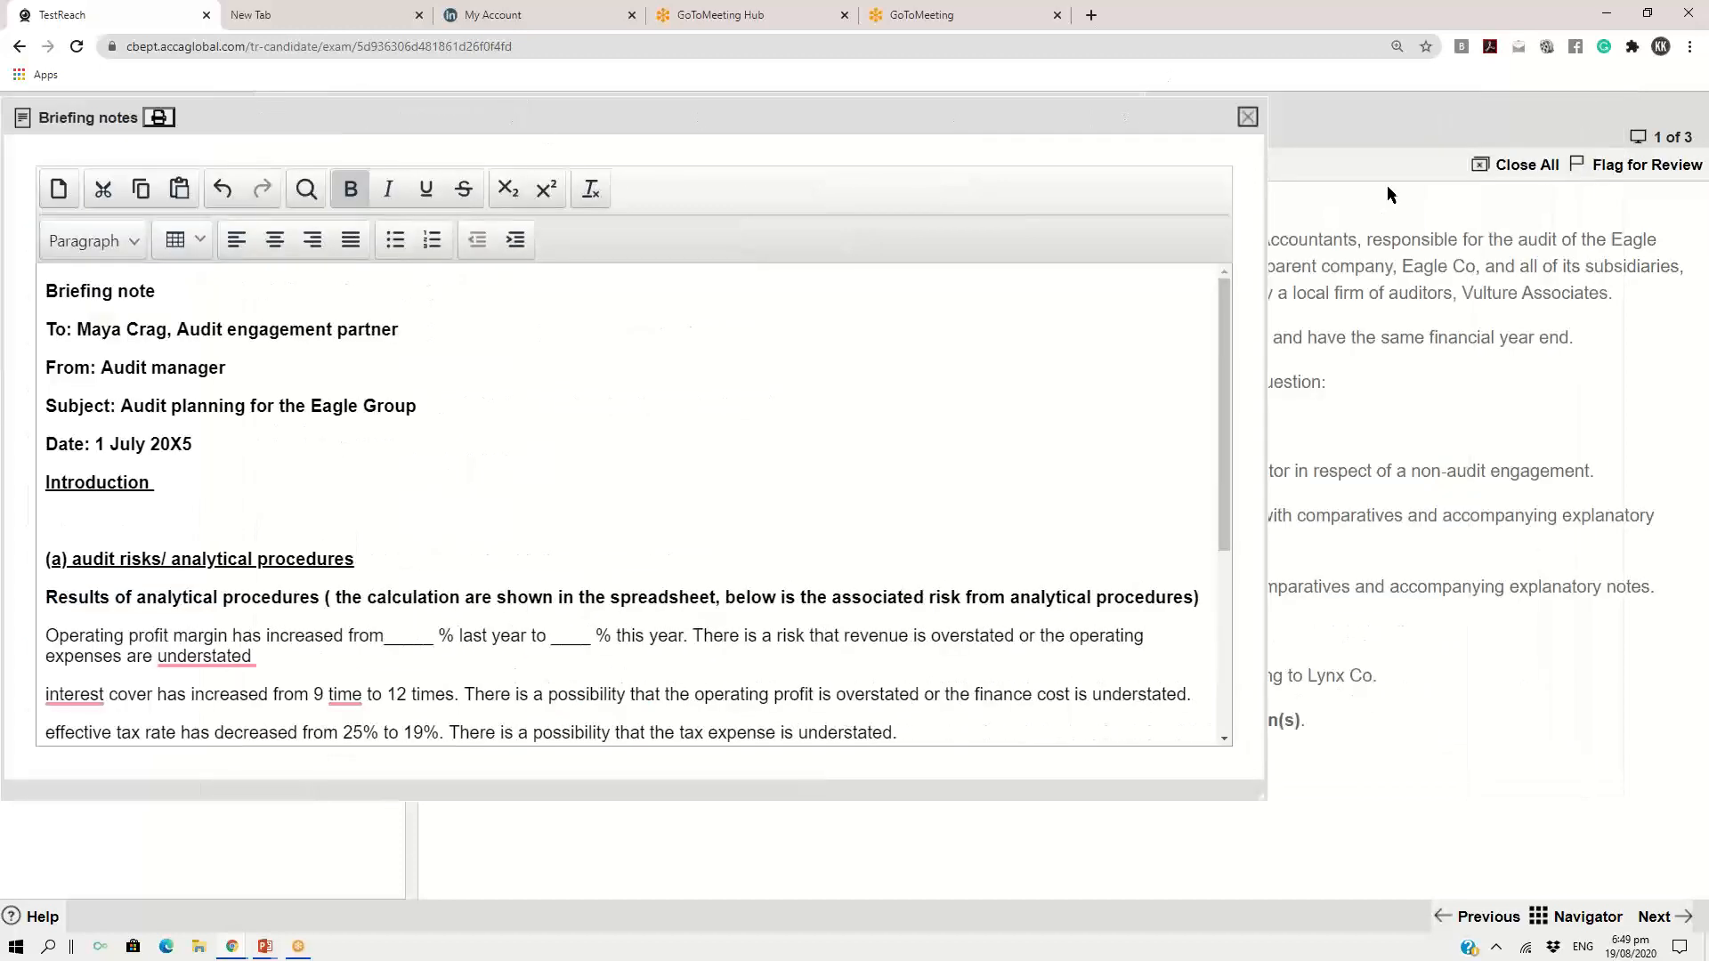
pyautogui.click(1247, 117)
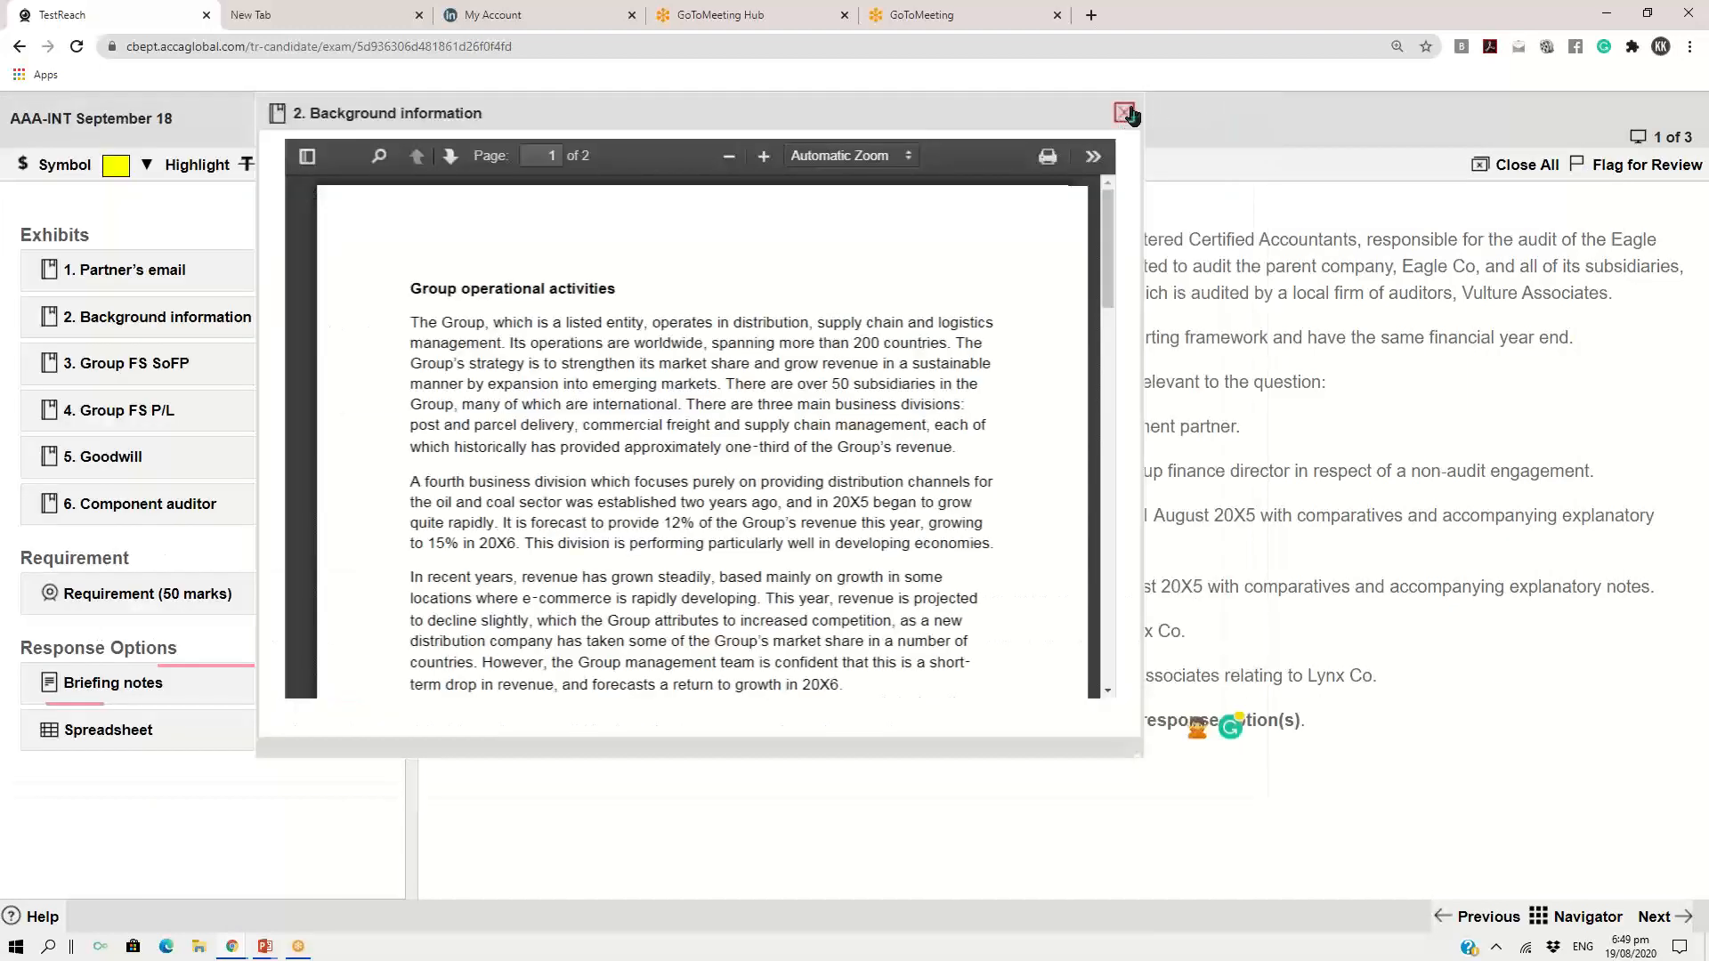
pyautogui.click(1124, 113)
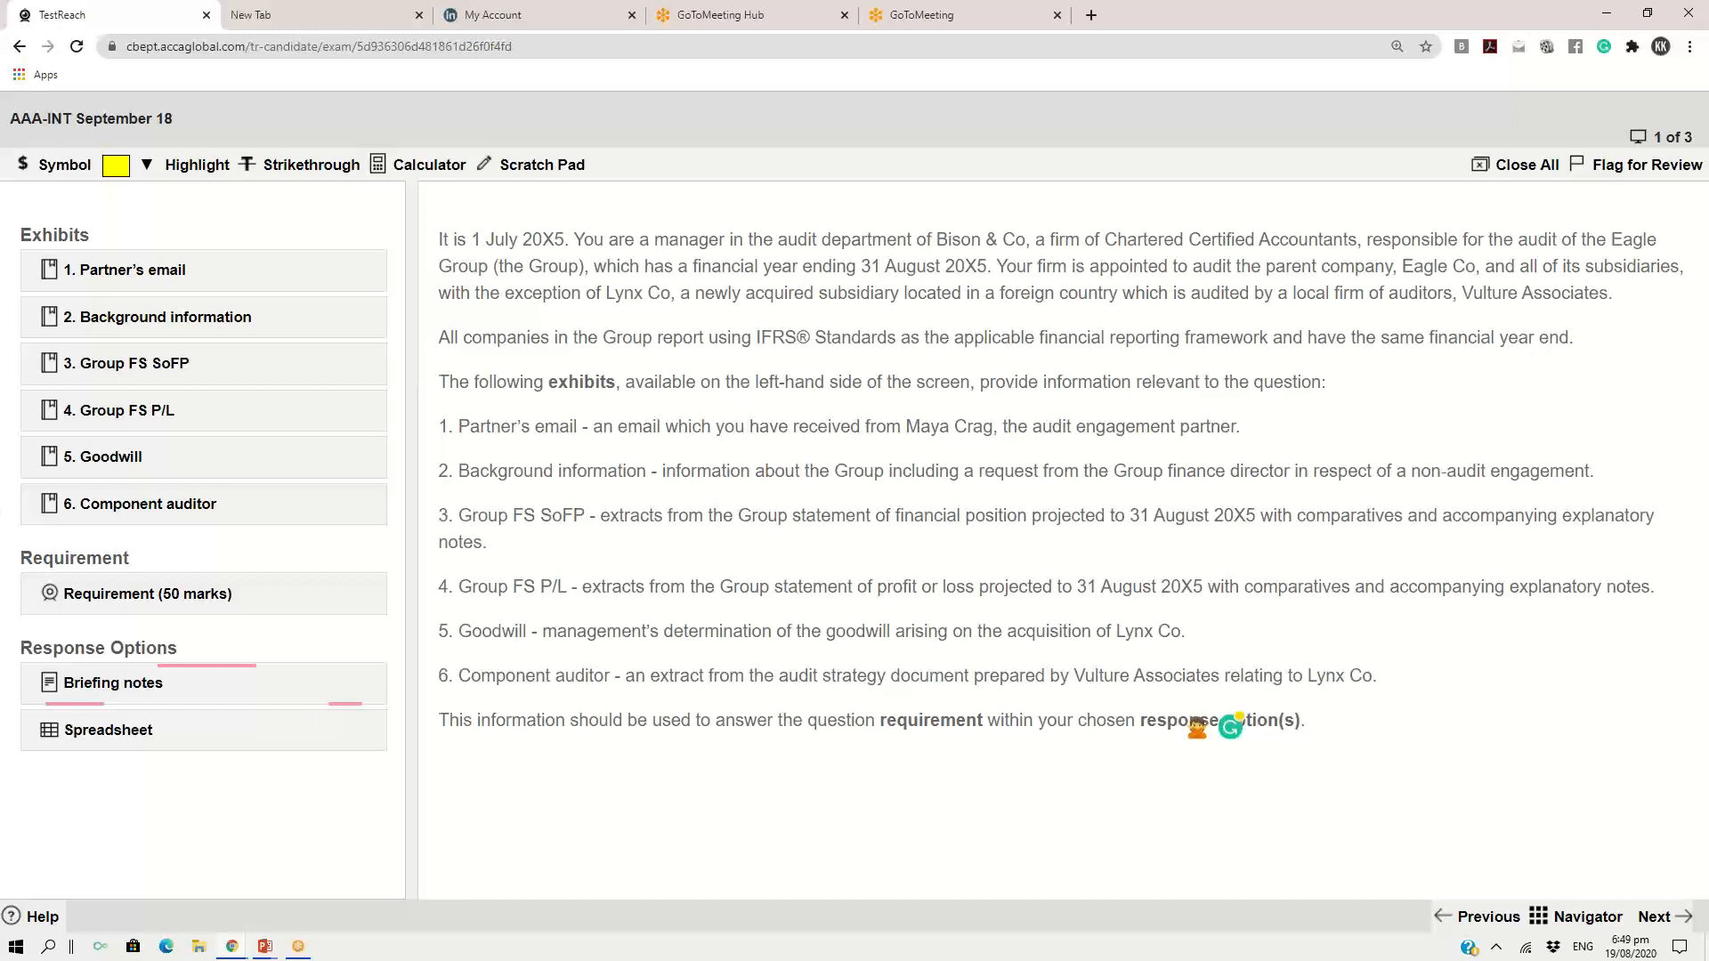
# Enlarge the exam page and circle the Response Options in red, with lines leading out from Briefing notes and Spreadsheet
pyautogui.hotkey('ctrl', '+')
pyautogui.hotkey('ctrl', '+')
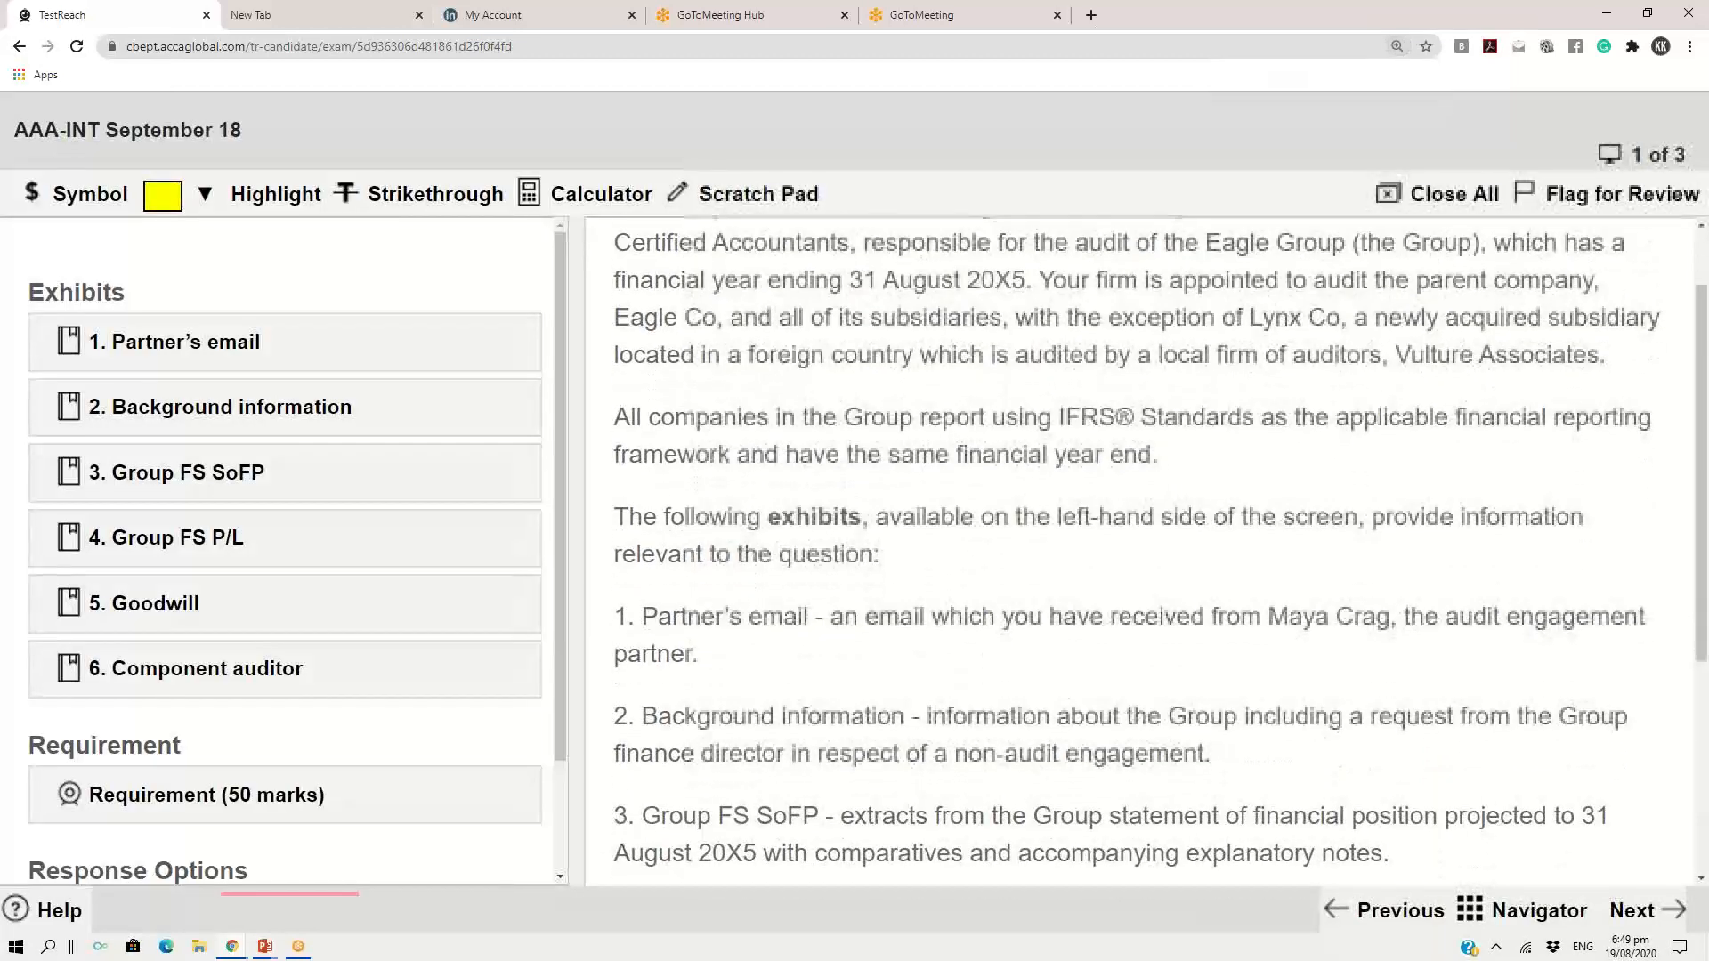
pyautogui.scroll(-2, 285, 552)
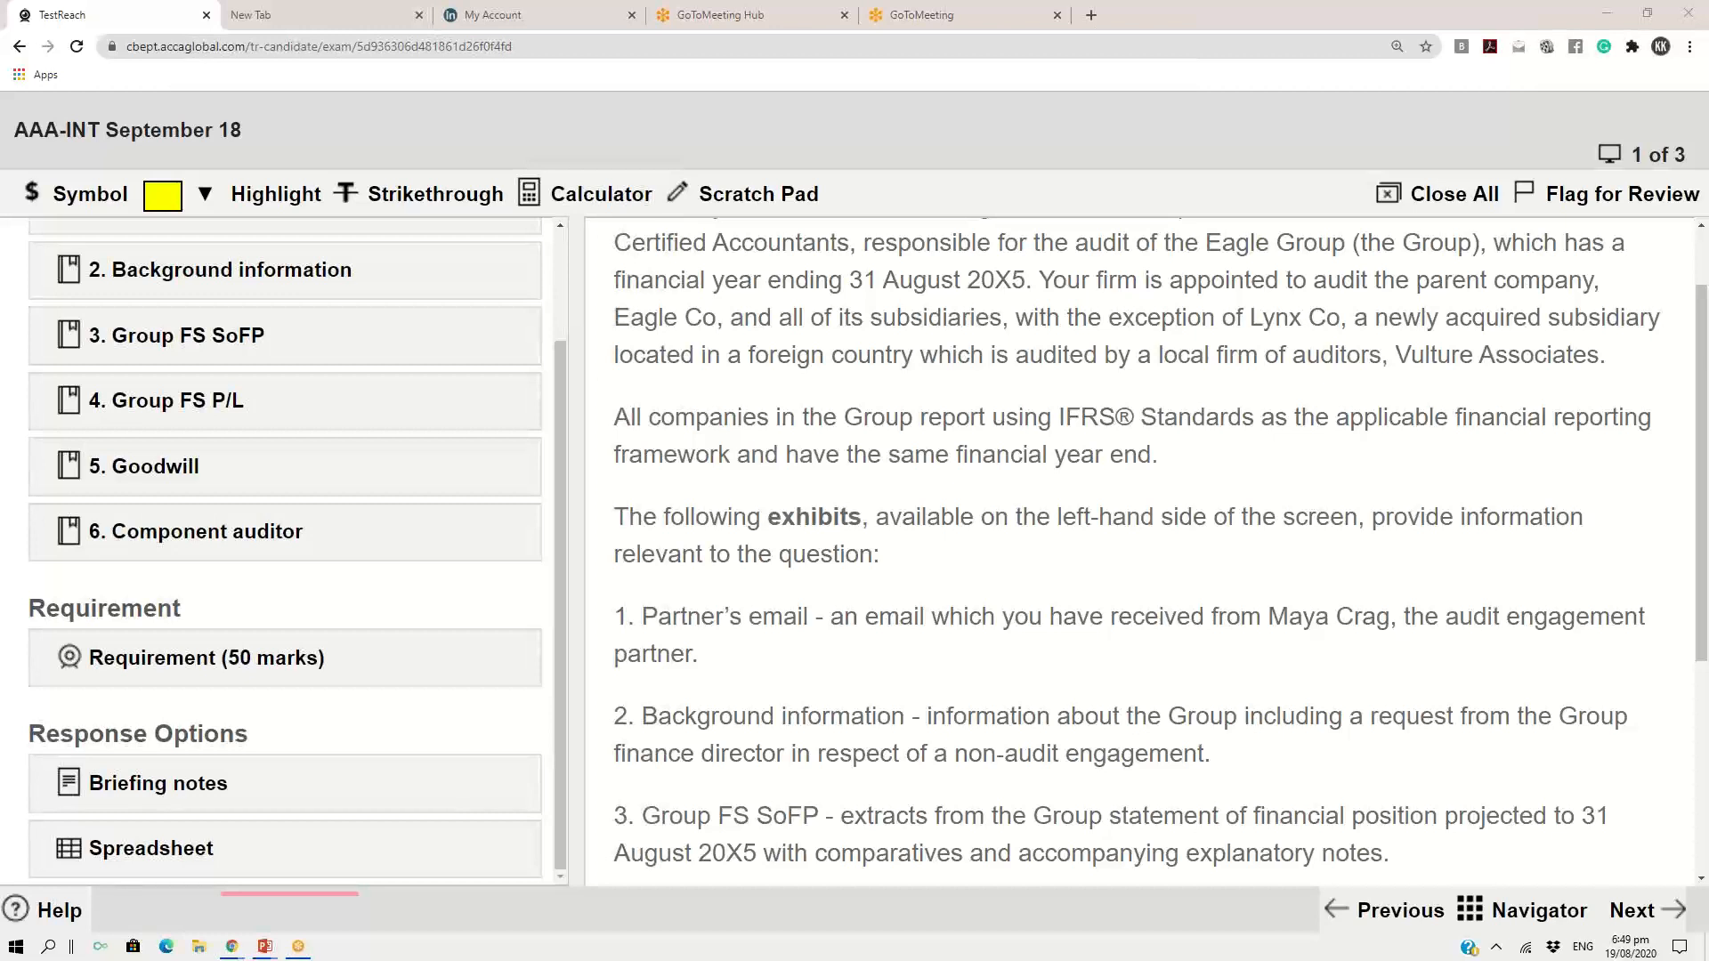
pyautogui.moveTo(279, 701)
pyautogui.mouseDown()
pyautogui.moveTo(19, 765)
pyautogui.moveTo(72, 858)
pyautogui.moveTo(312, 826)
pyautogui.moveTo(249, 707)
pyautogui.mouseUp()
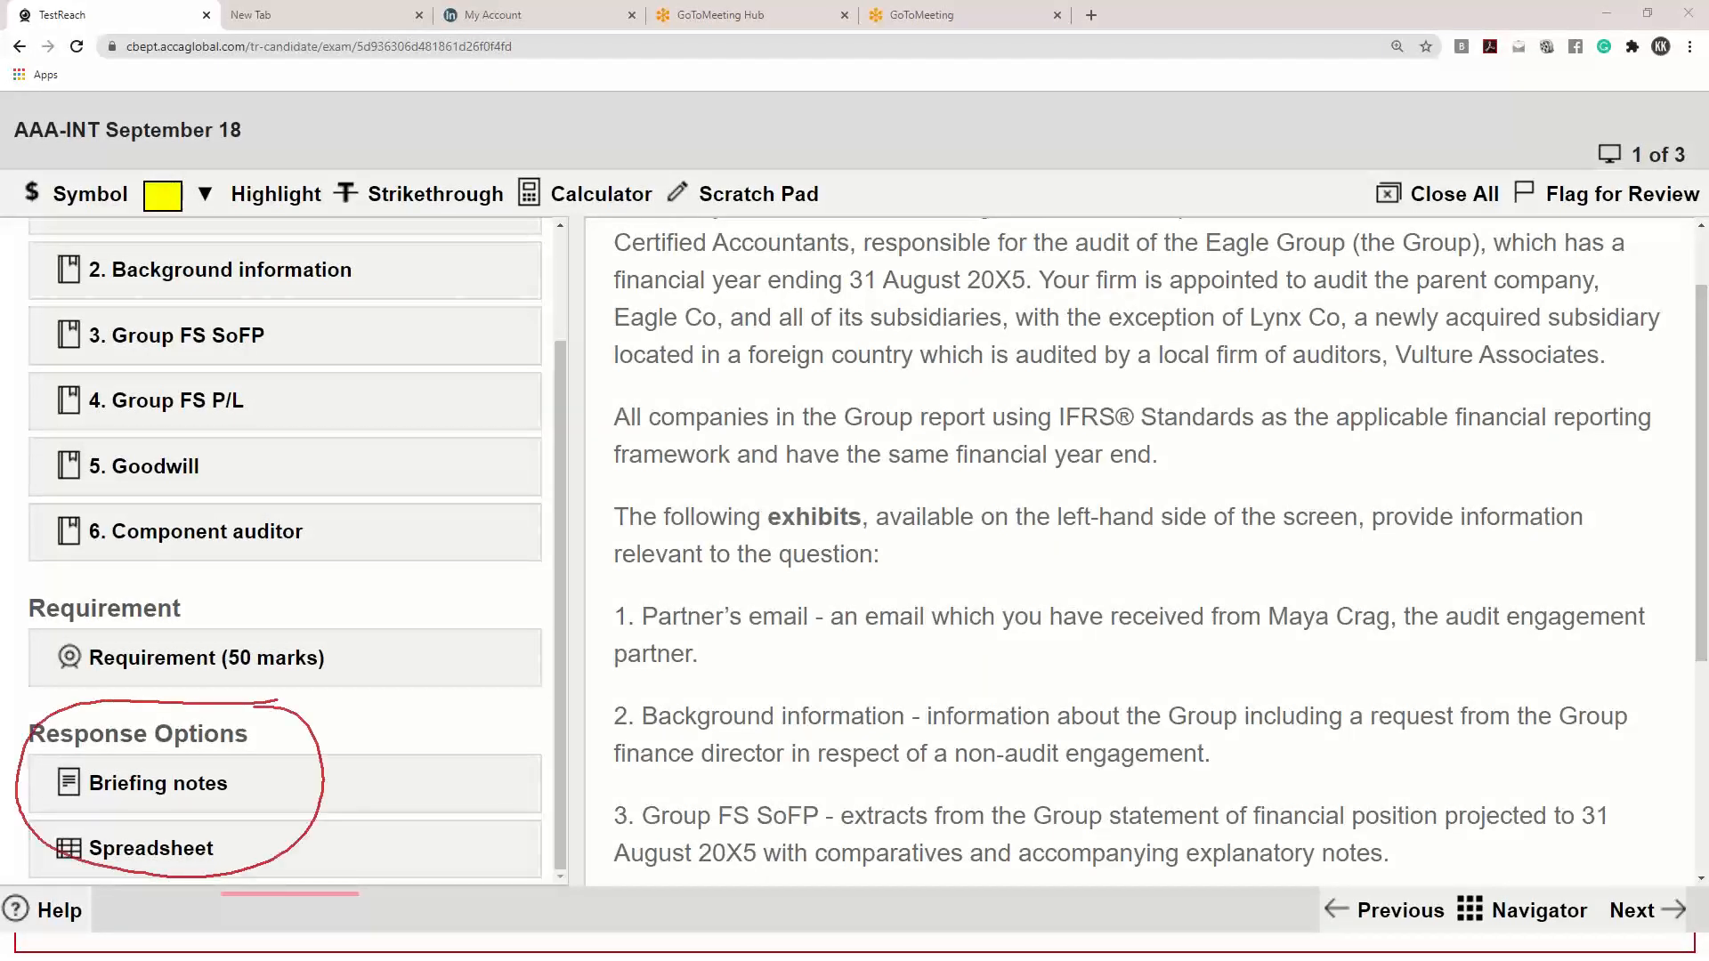
pyautogui.moveTo(245, 787); pyautogui.dragTo(495, 663)
pyautogui.moveTo(278, 857); pyautogui.dragTo(503, 752)
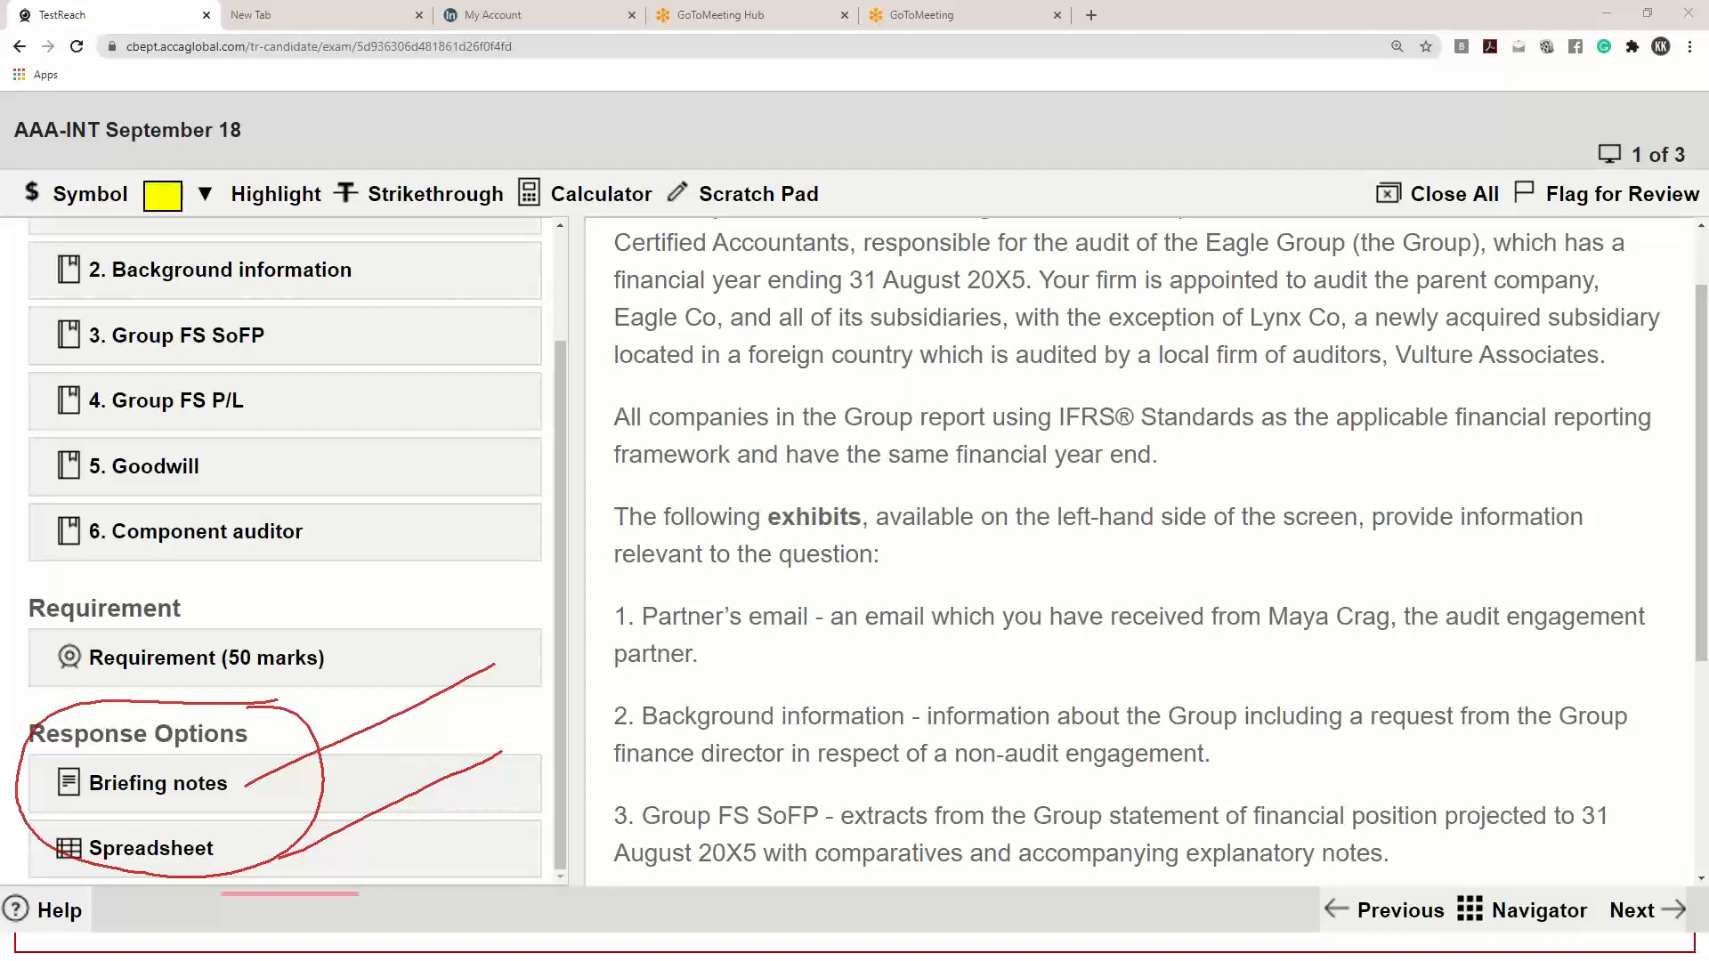
# Sketch further red lines over the question page, clear all annotations and reduce the page zoom to its earlier level
pyautogui.moveTo(512, 685); pyautogui.dragTo(614, 732)
pyautogui.moveTo(559, 623); pyautogui.dragTo(541, 770)
pyautogui.moveTo(1013, 663); pyautogui.dragTo(1004, 430)
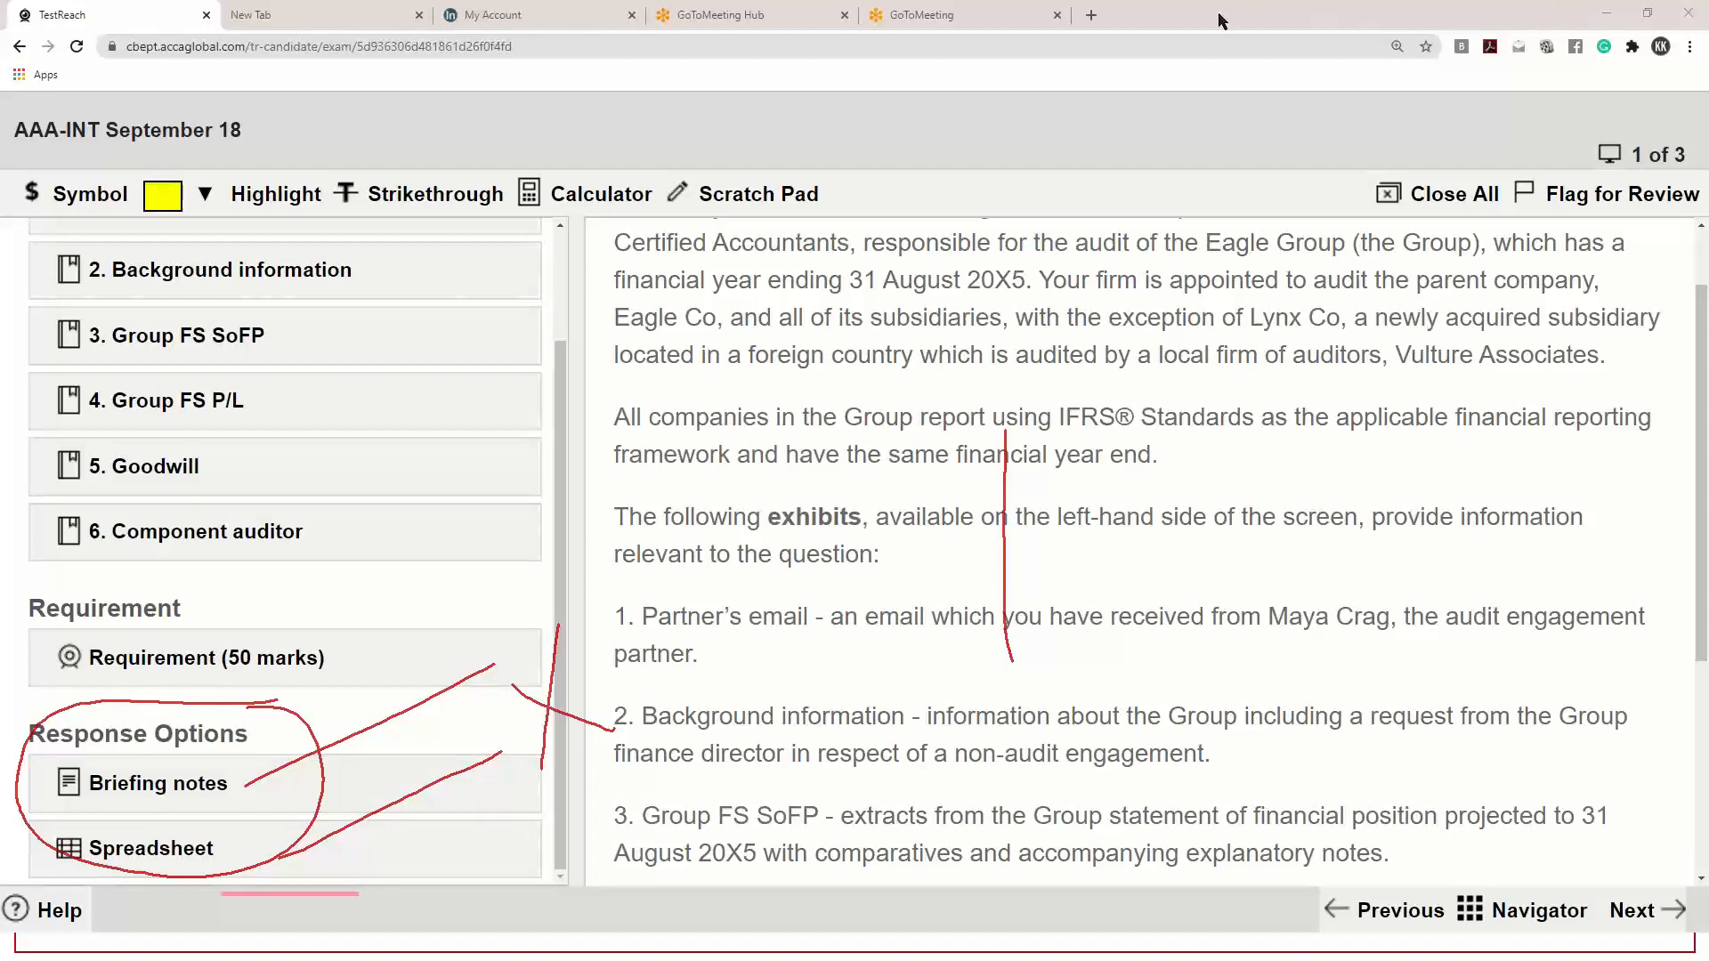
pyautogui.click(1244, 114)
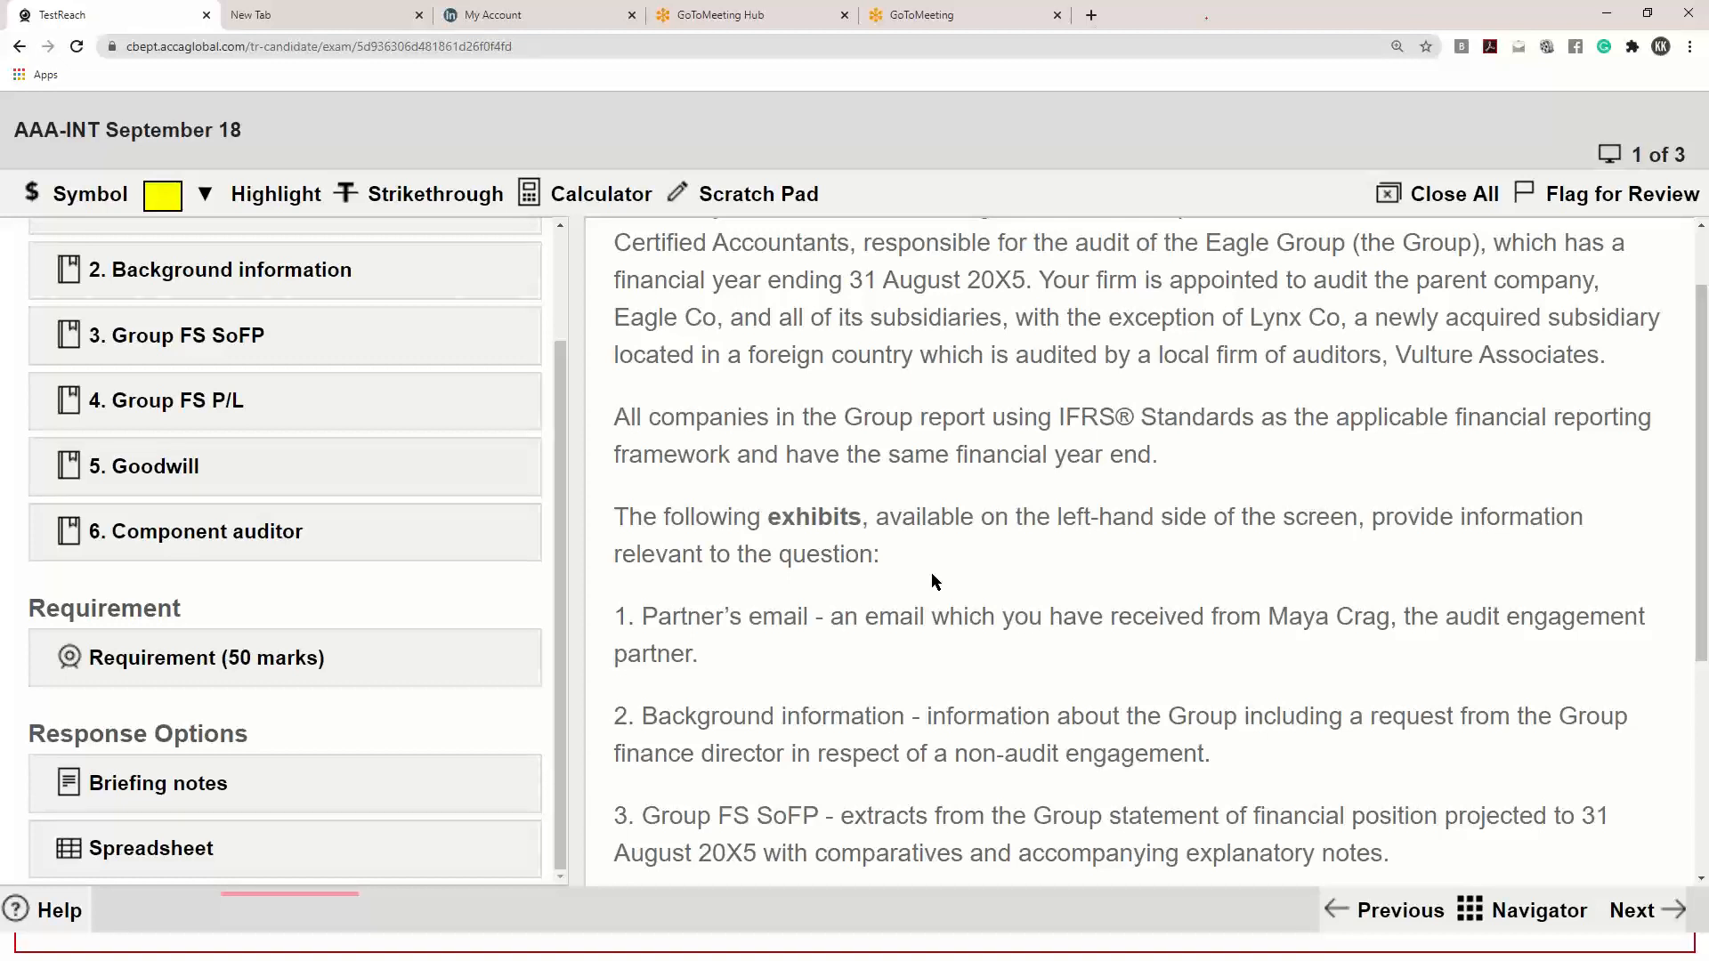
pyautogui.hotkey('ctrl', '+')
pyautogui.hotkey('ctrl', '-')
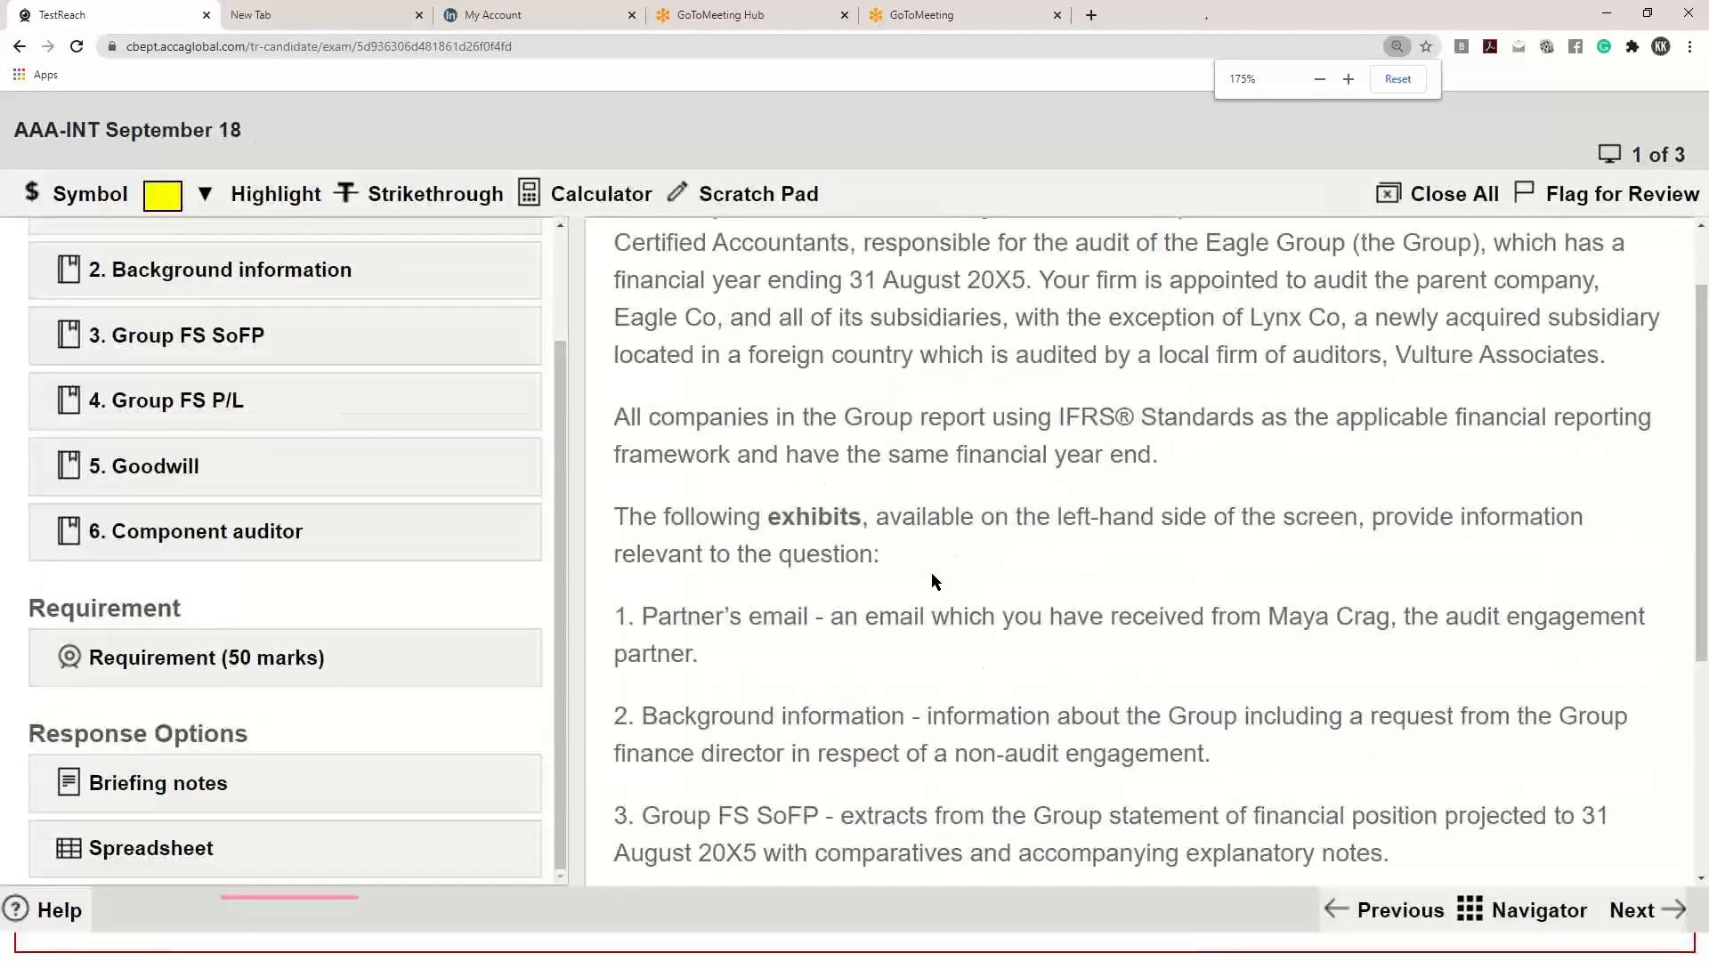
pyautogui.hotkey('ctrl', '-')
pyautogui.hotkey('ctrl', '-')
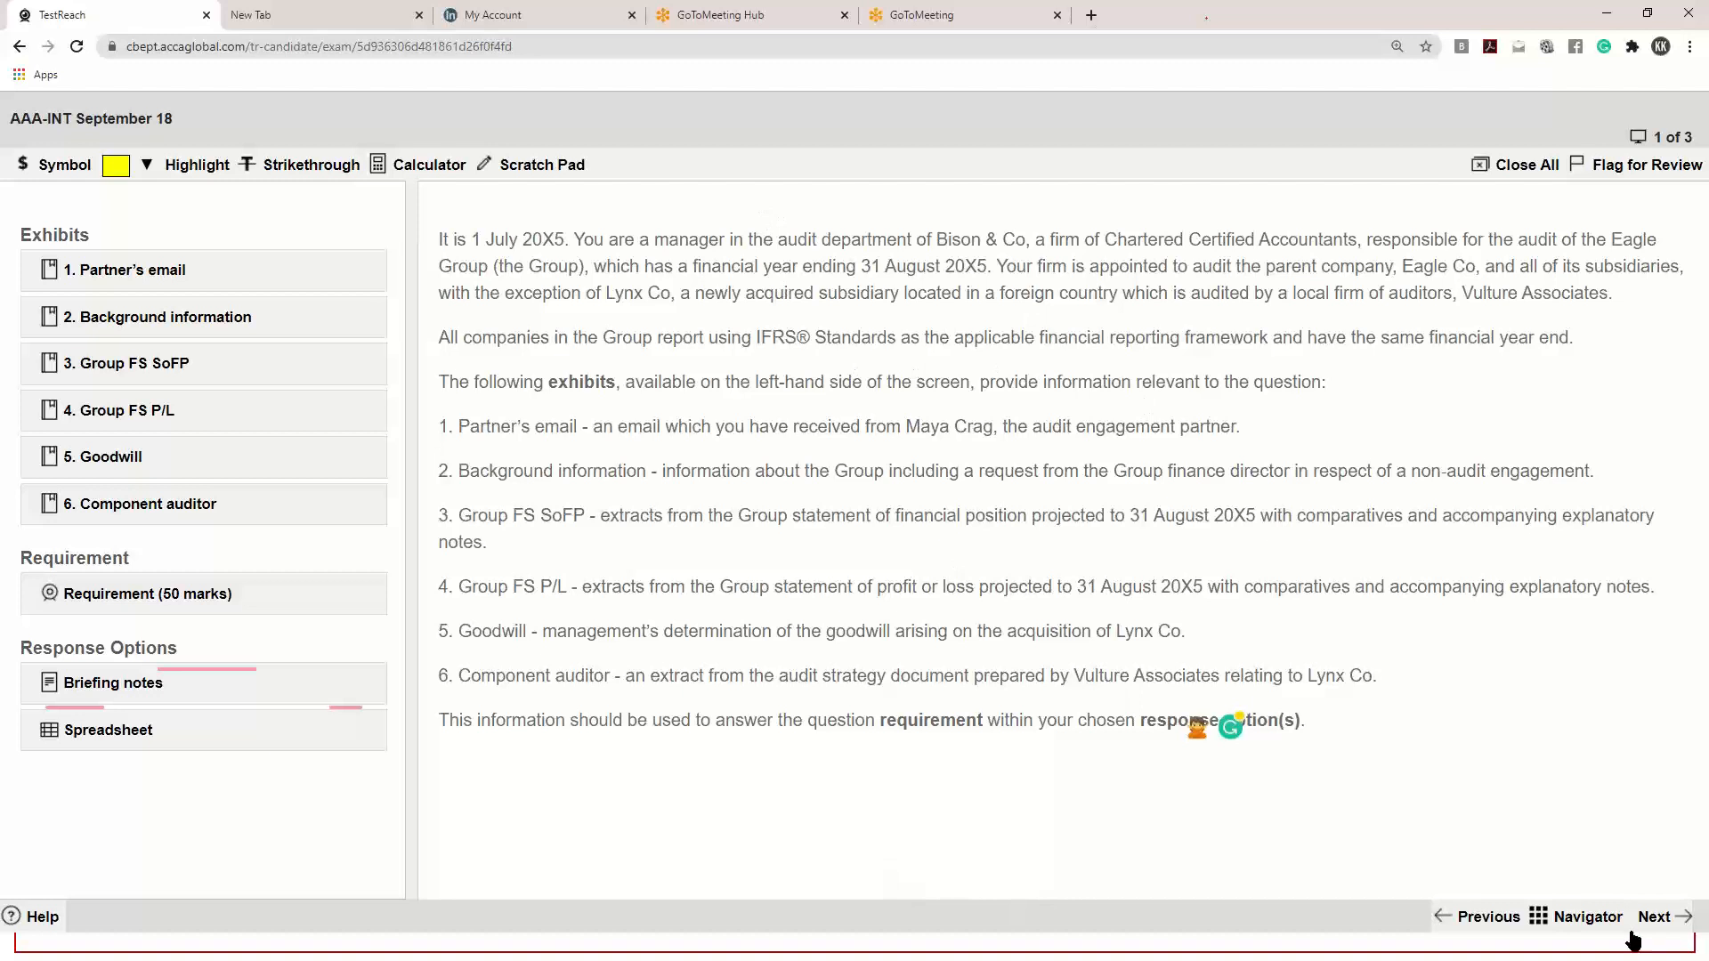
# Advance through the Section B instructions and questions 2 and 3 to the item review screen
pyautogui.click(1675, 920)
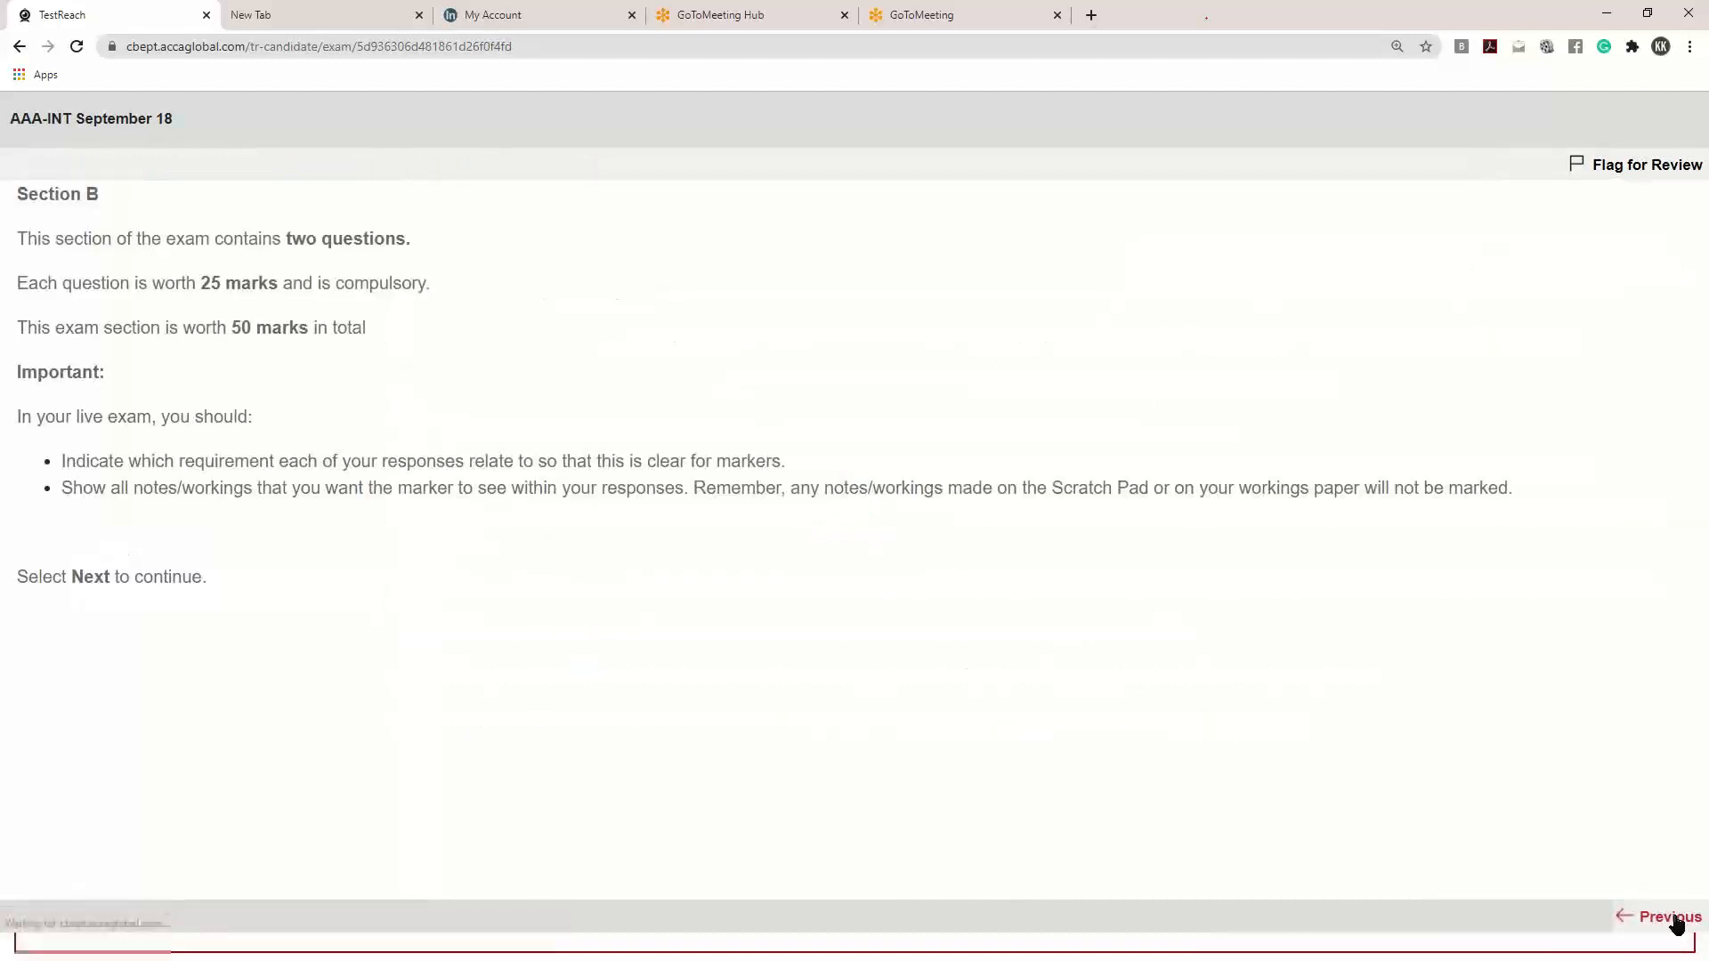
pyautogui.click(1676, 921)
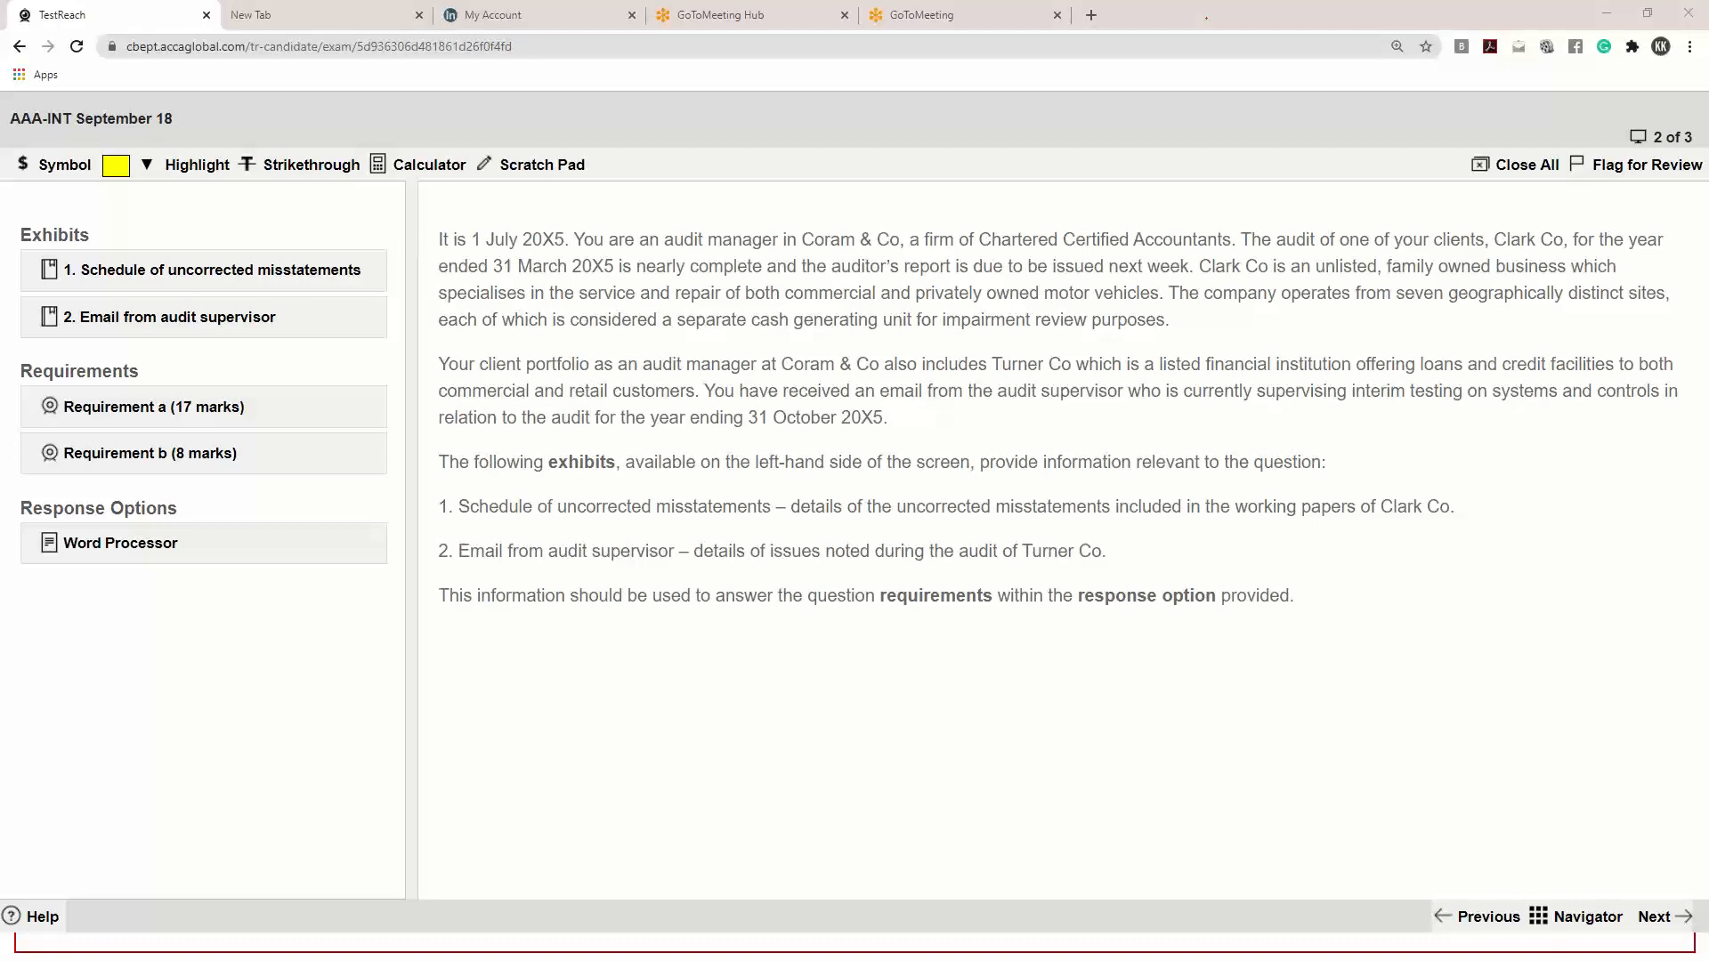
pyautogui.moveTo(164, 625)
pyautogui.mouseDown()
pyautogui.moveTo(249, 572)
pyautogui.moveTo(89, 453)
pyautogui.moveTo(130, 645)
pyautogui.moveTo(234, 594)
pyautogui.mouseUp()
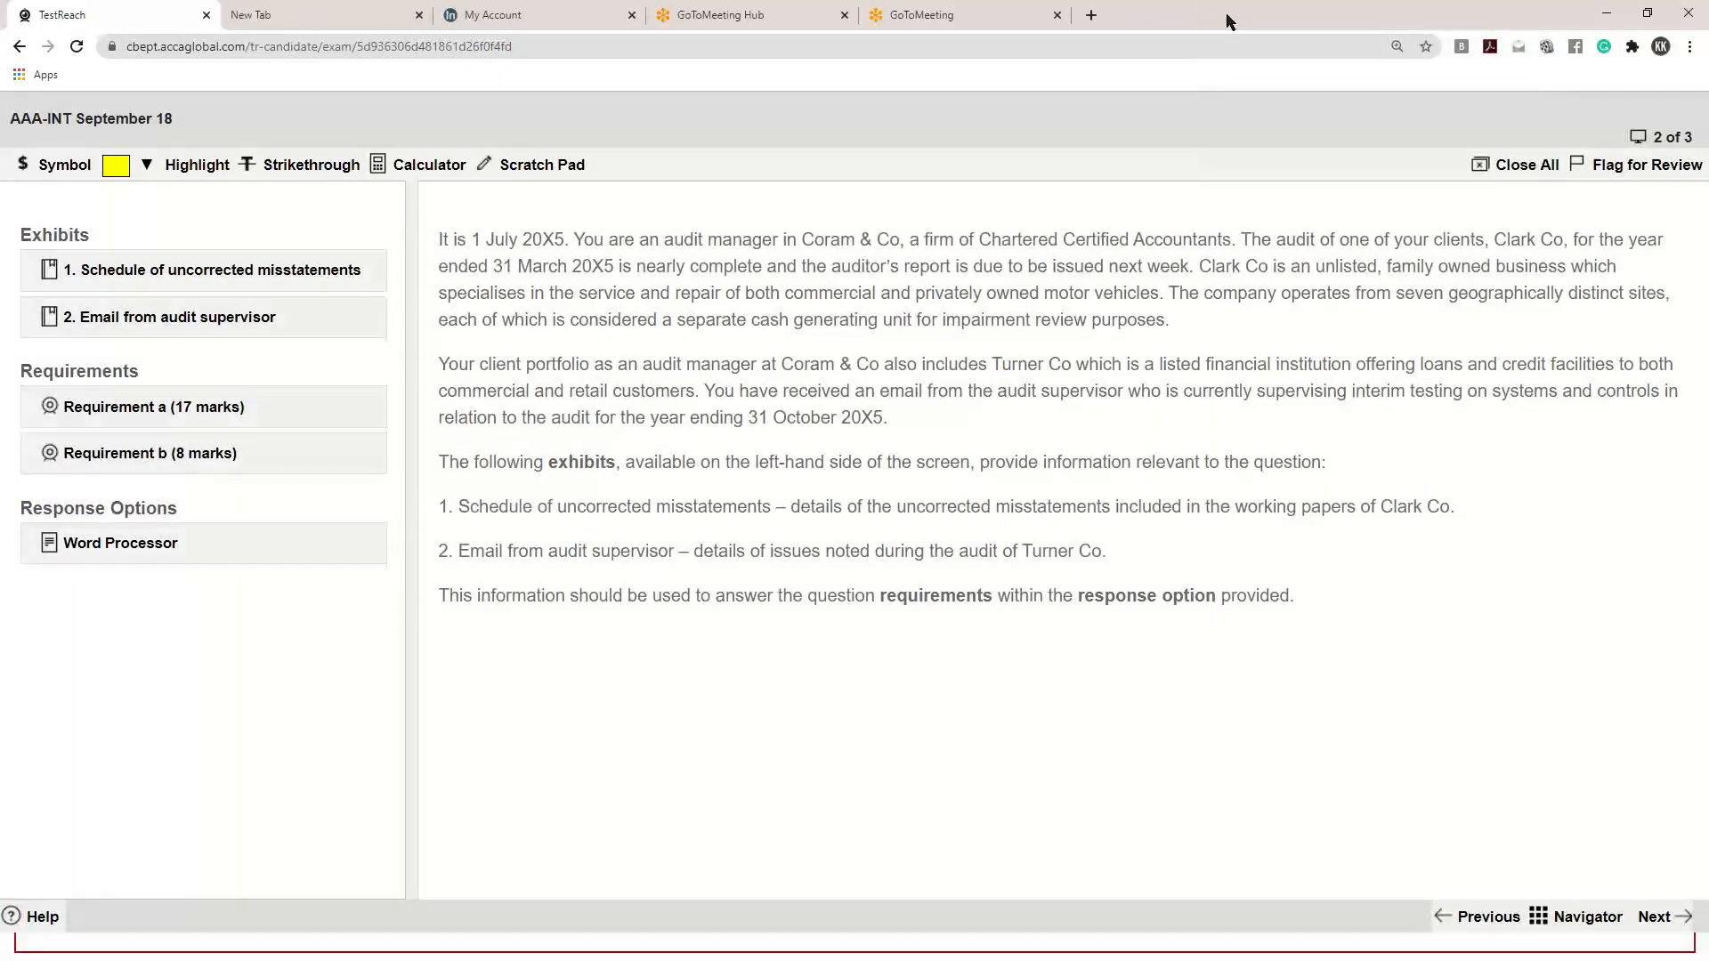
pyautogui.click(1227, 15)
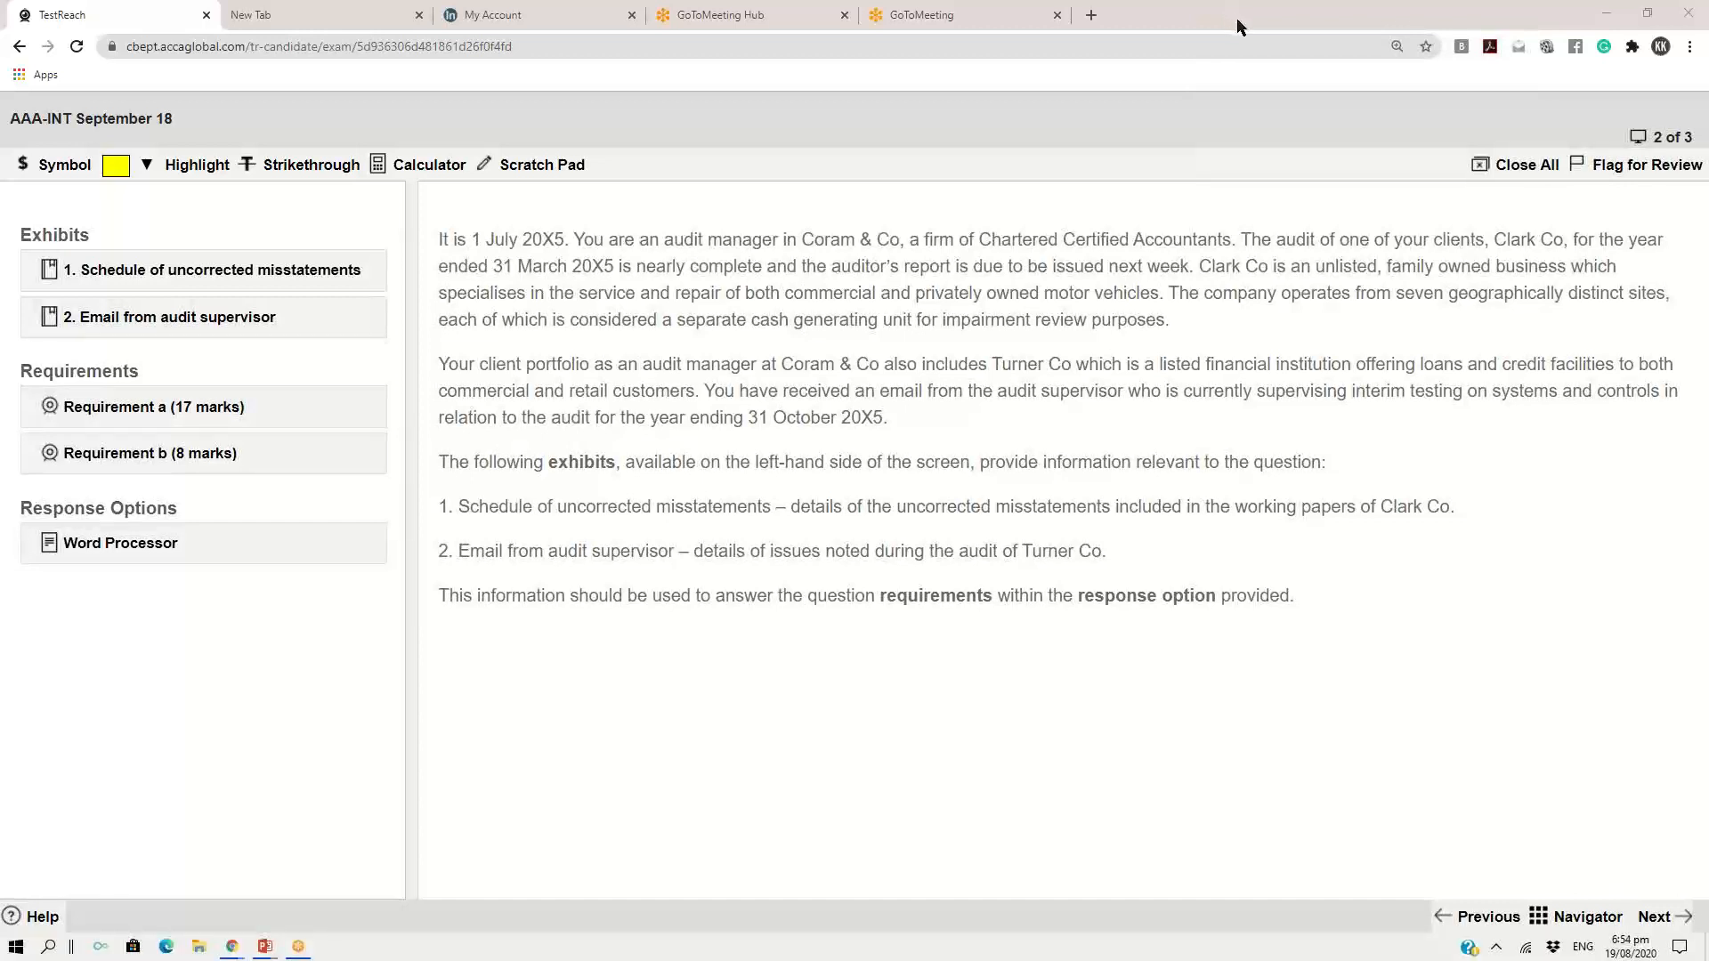
pyautogui.click(1236, 17)
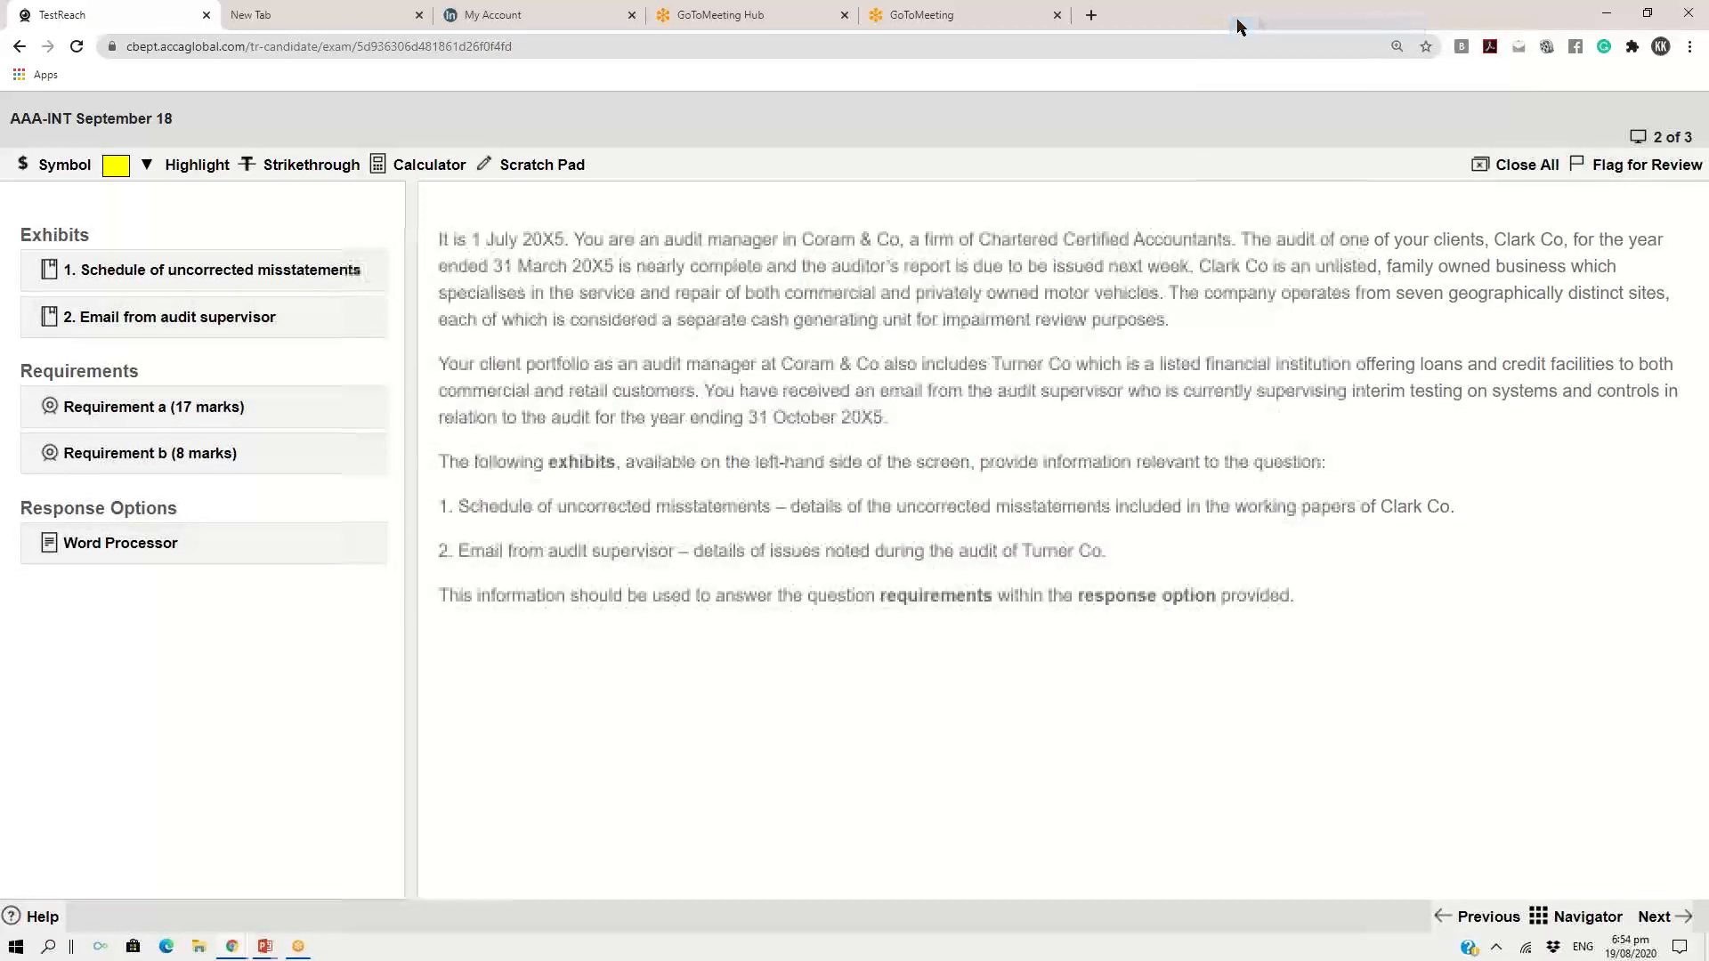
pyautogui.click(1682, 918)
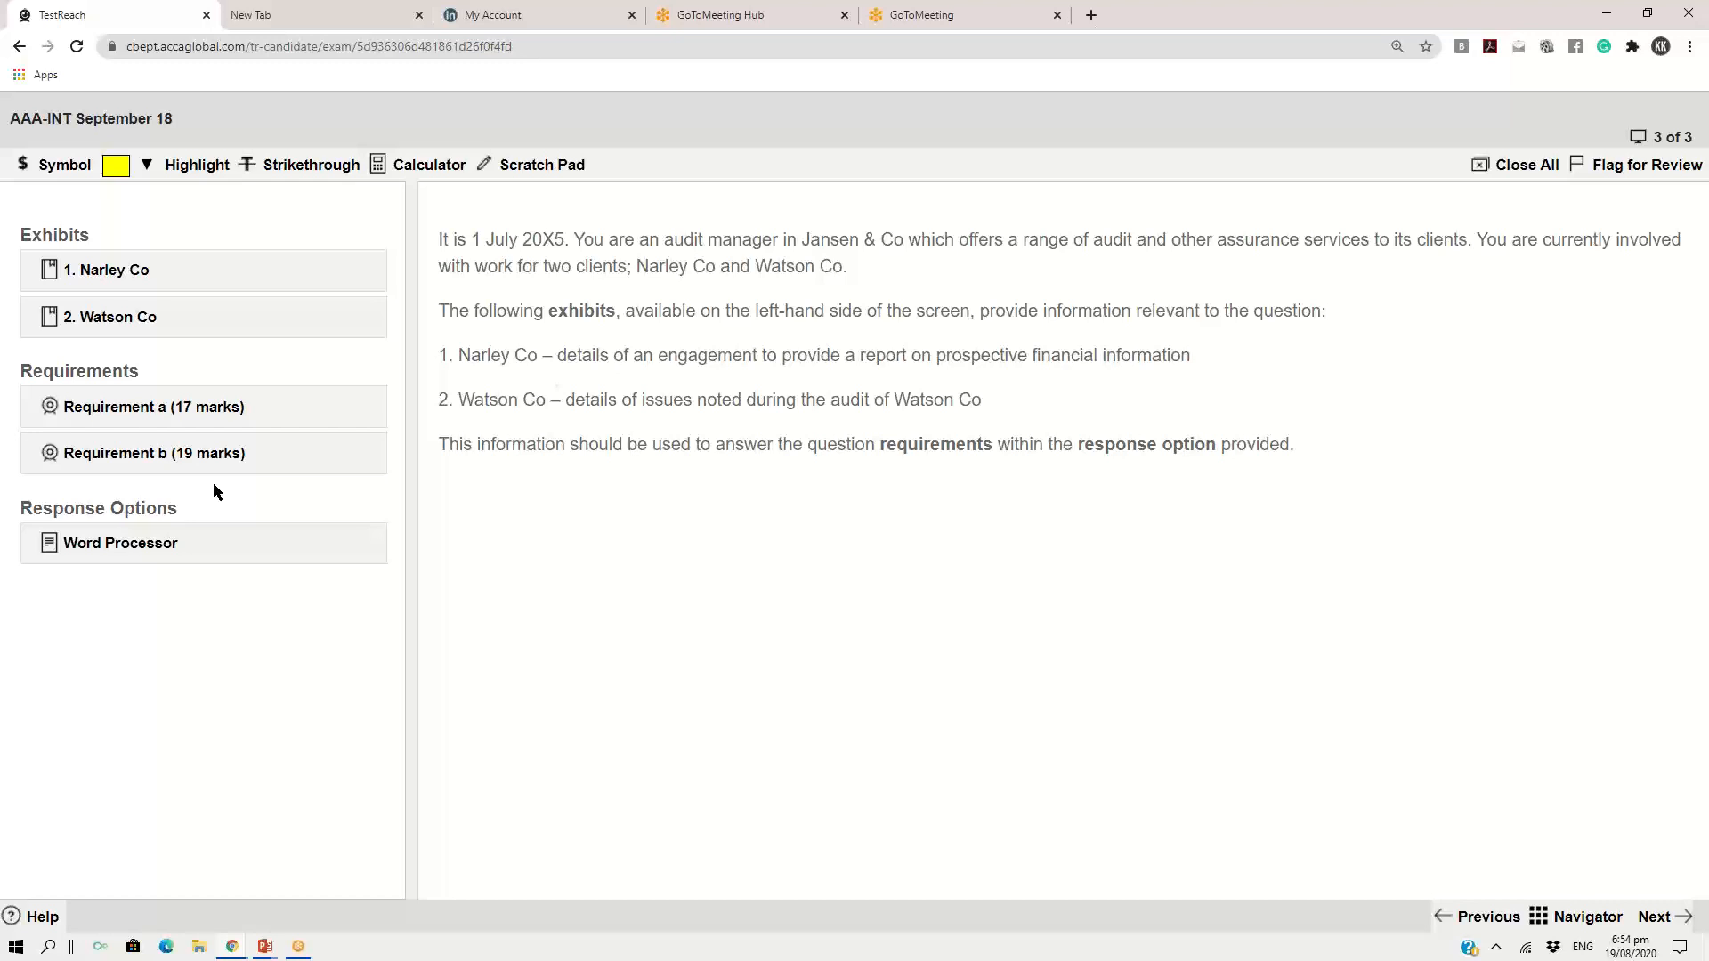
pyautogui.click(1679, 926)
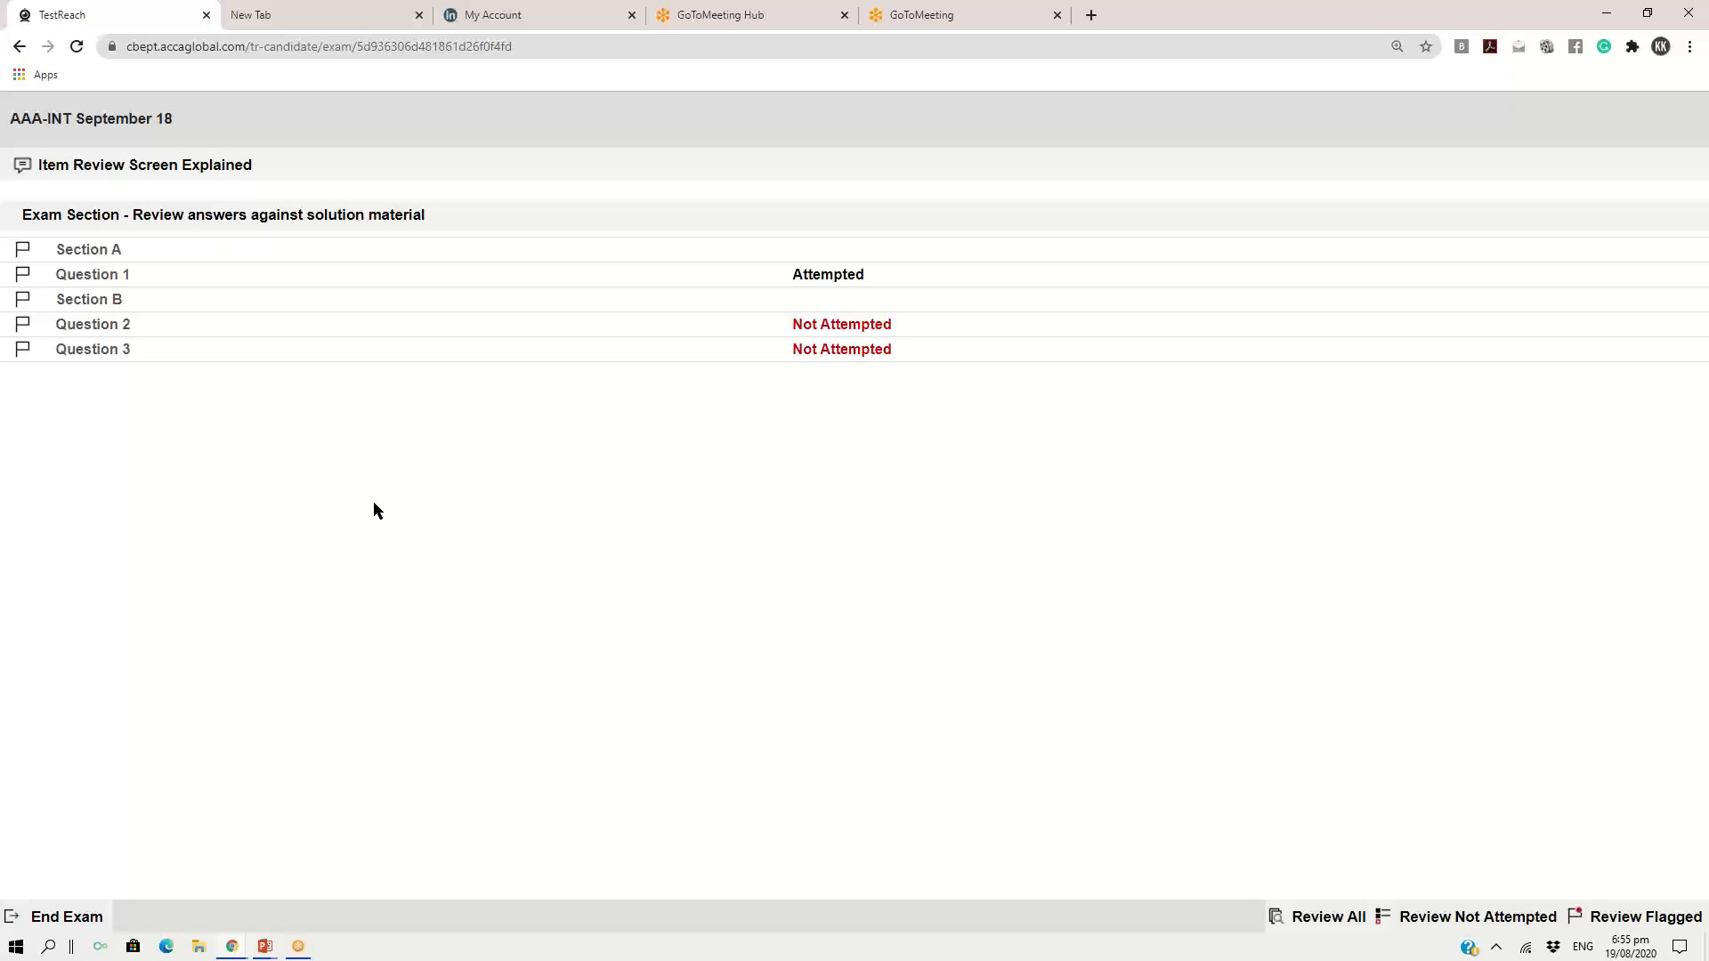
# Reopen Question 1 to check the Briefing notes response, close it and return to the item review screen
pyautogui.click(99, 286)
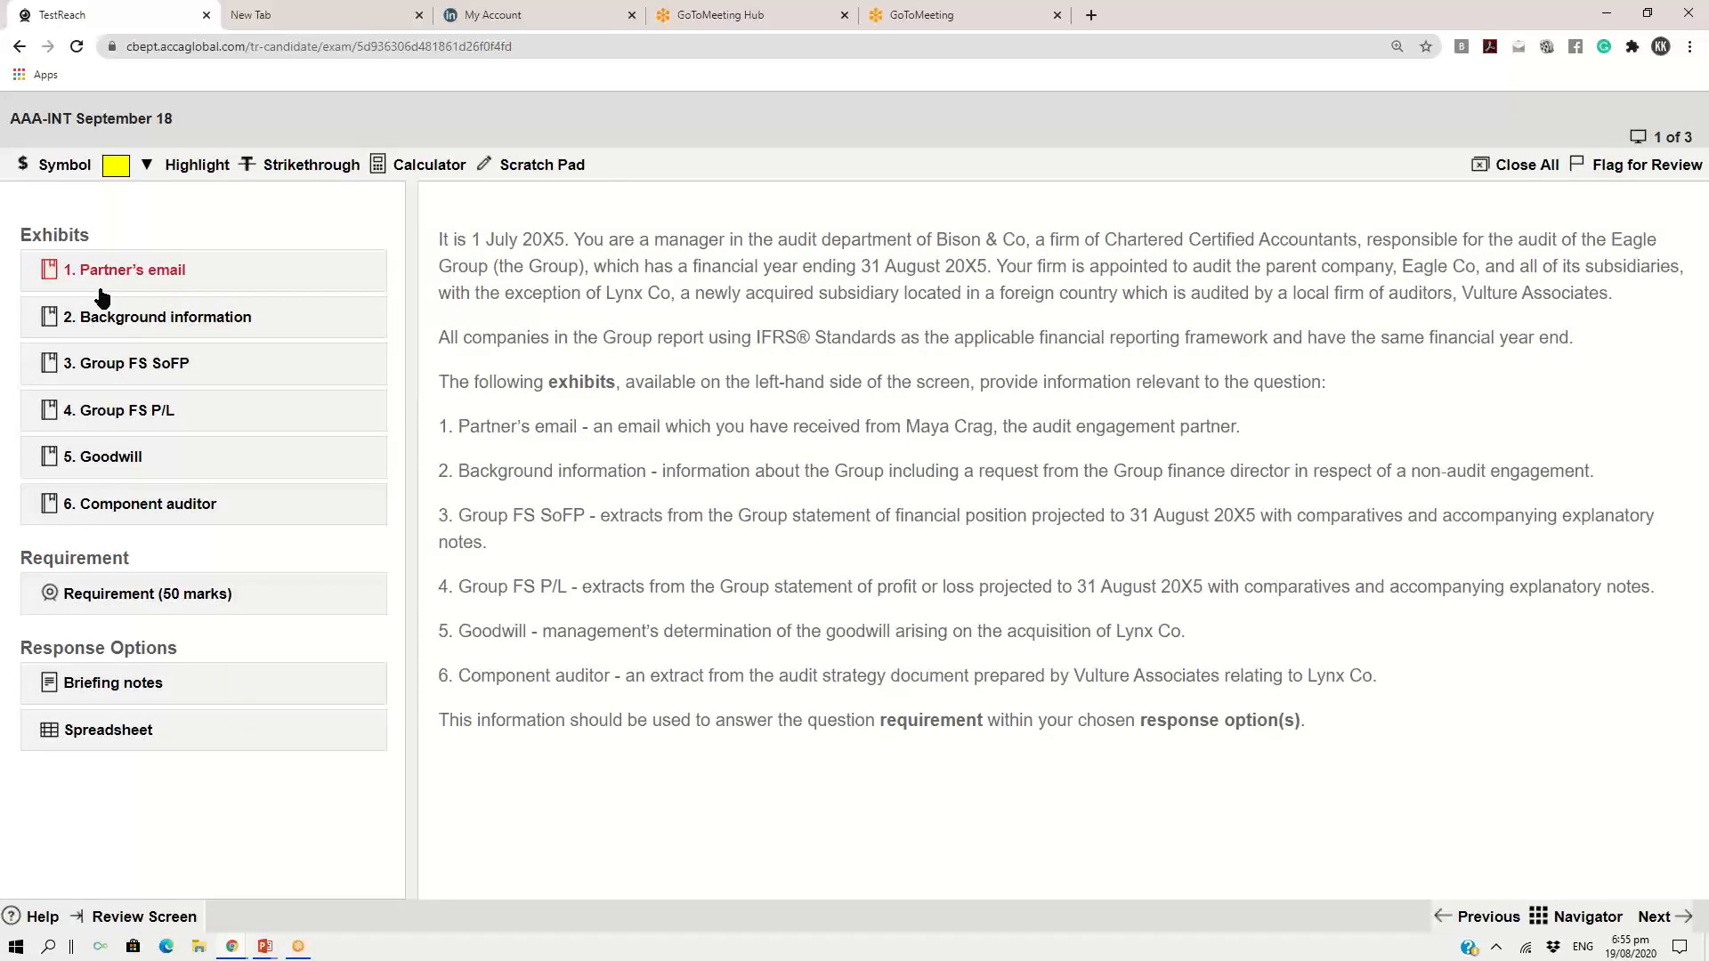
pyautogui.click(166, 692)
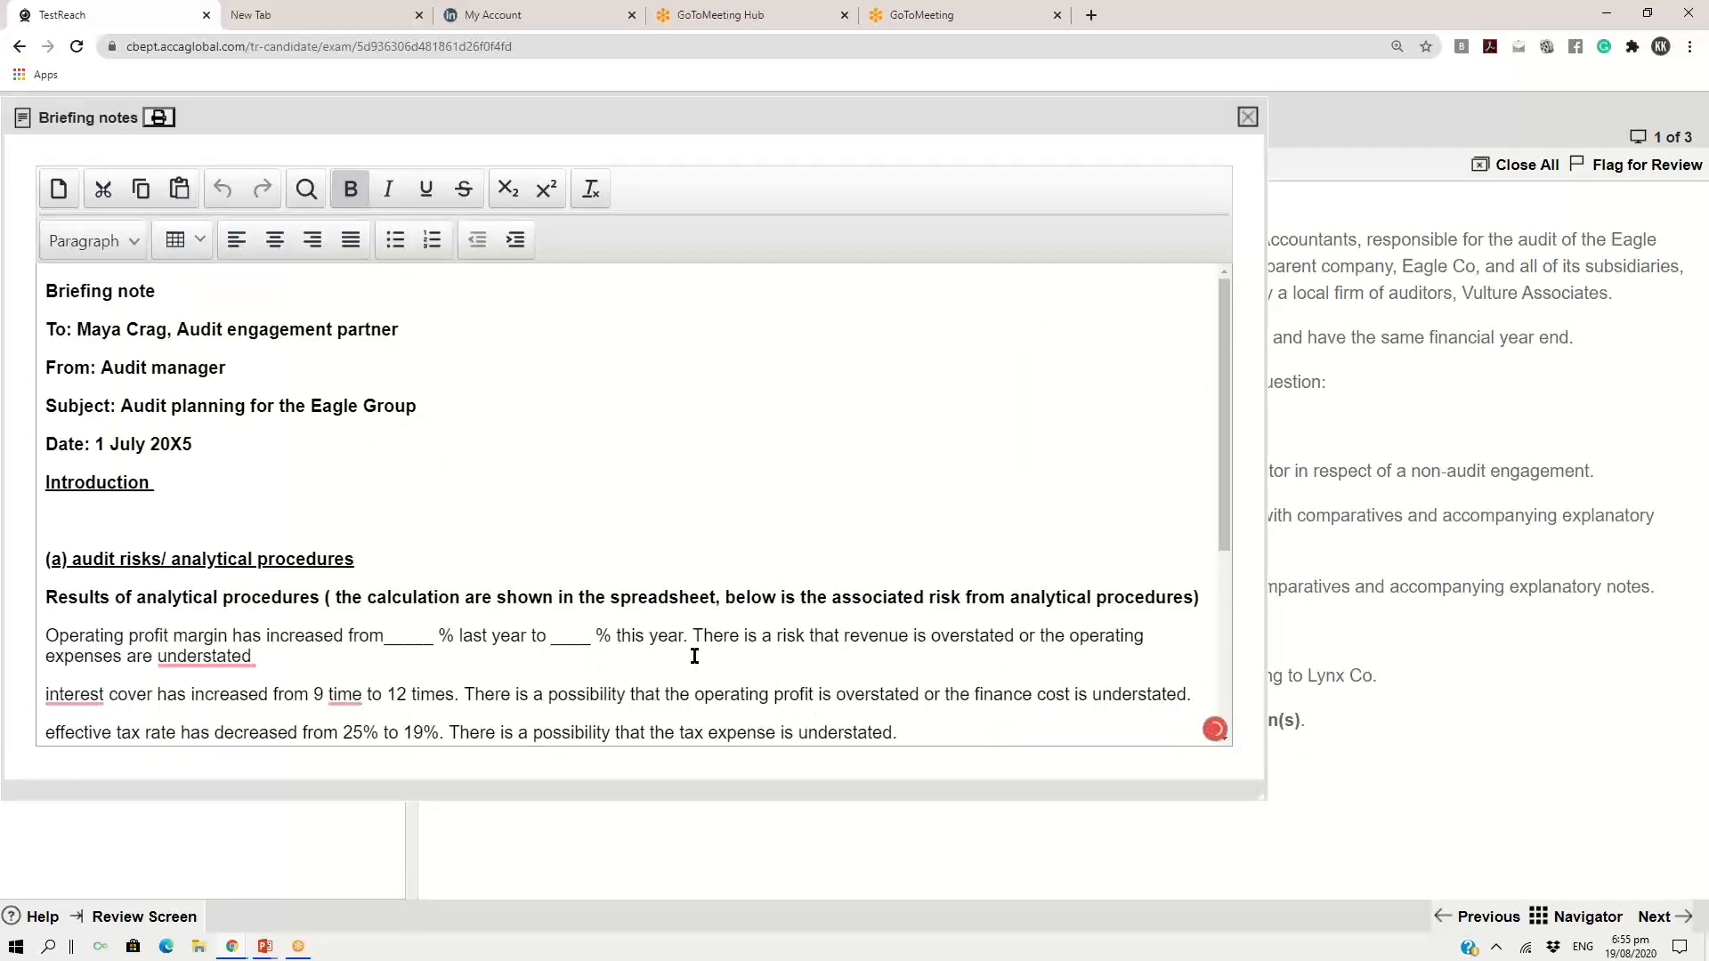
pyautogui.click(1247, 118)
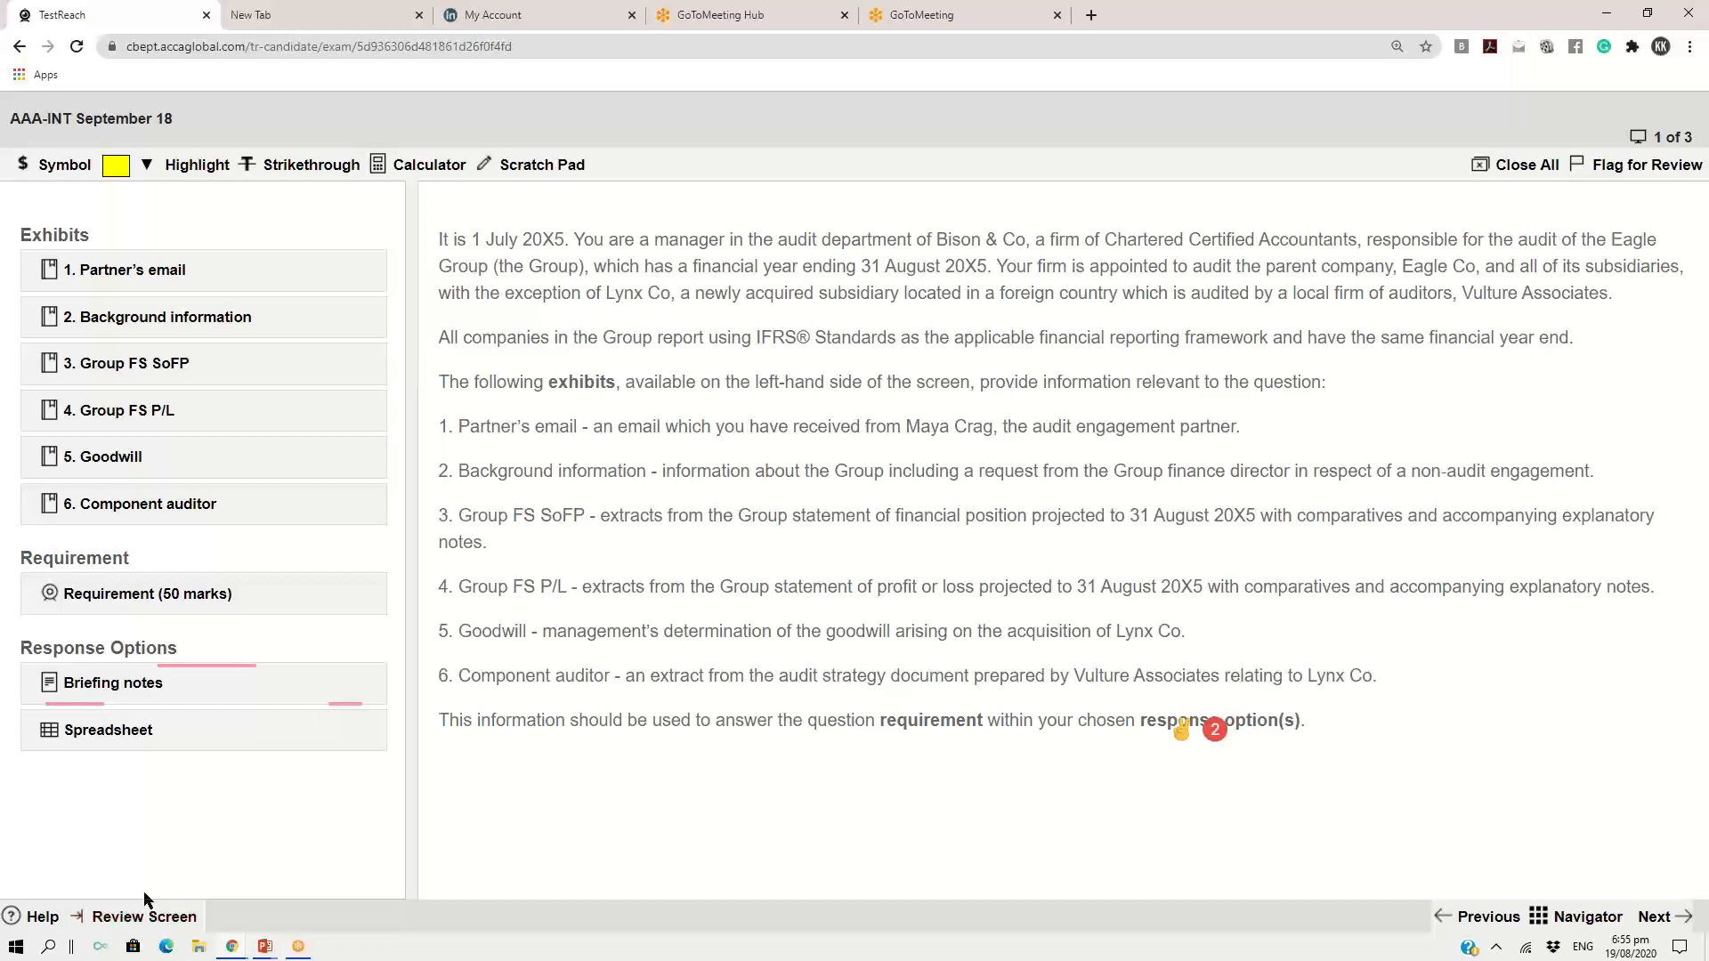
pyautogui.click(158, 921)
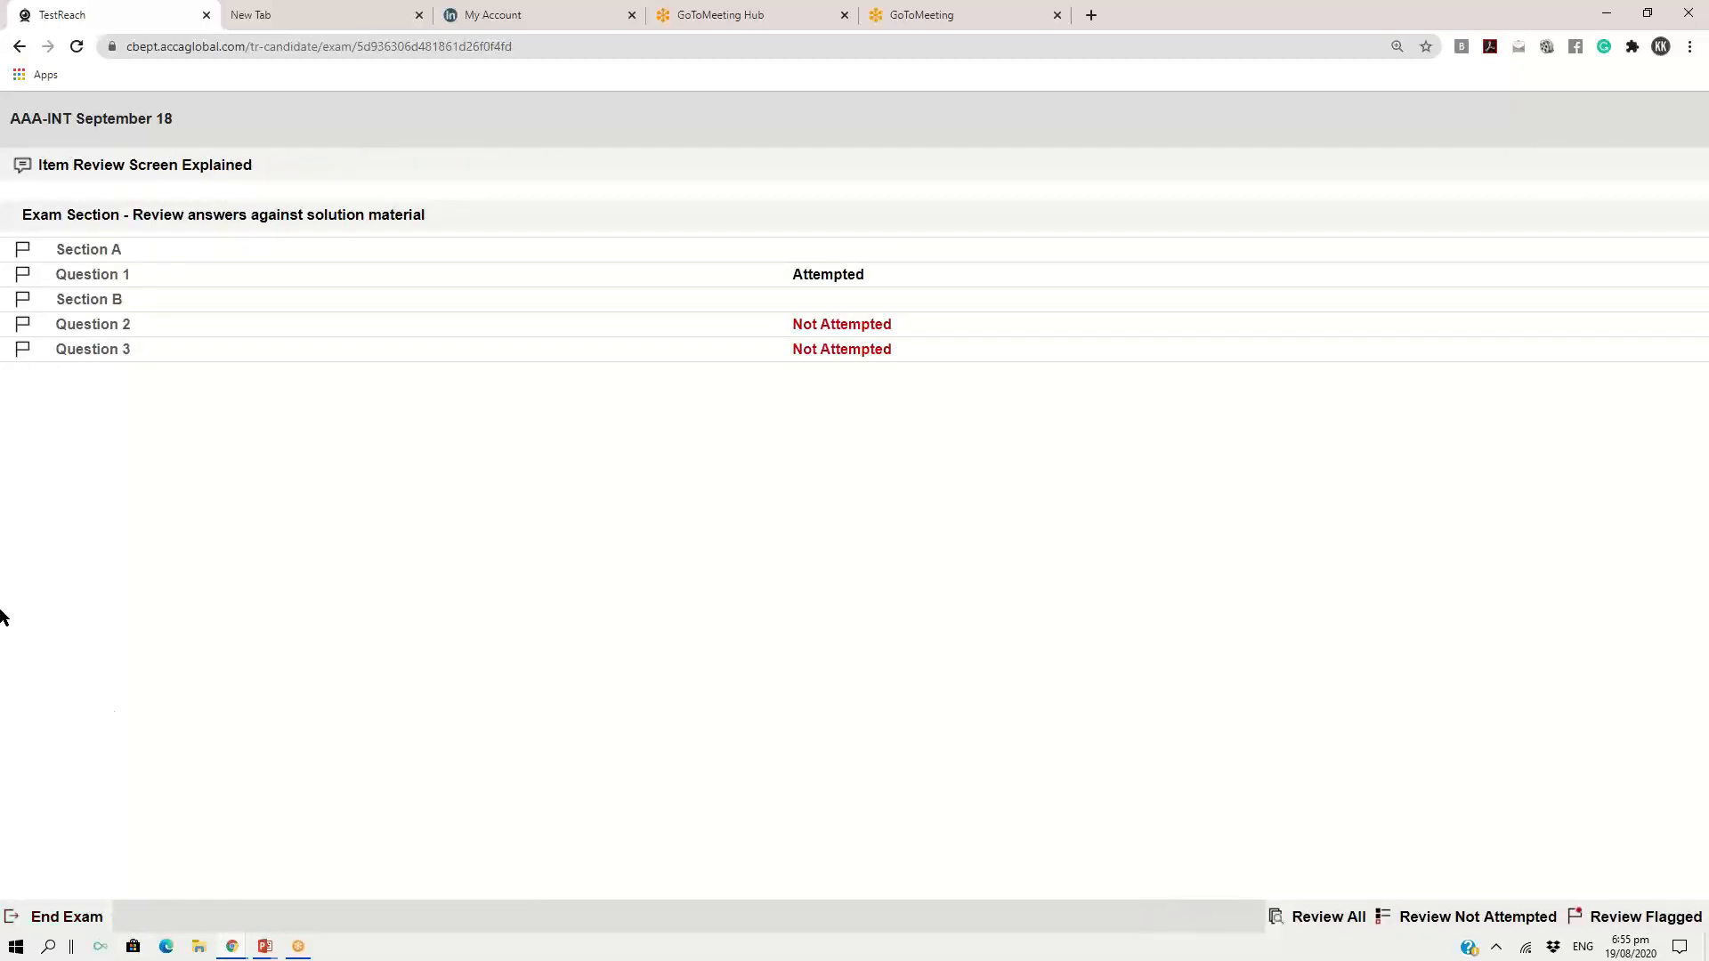
# End the AAA-INT September 18 exam and accept both confirmations
pyautogui.click(89, 917)
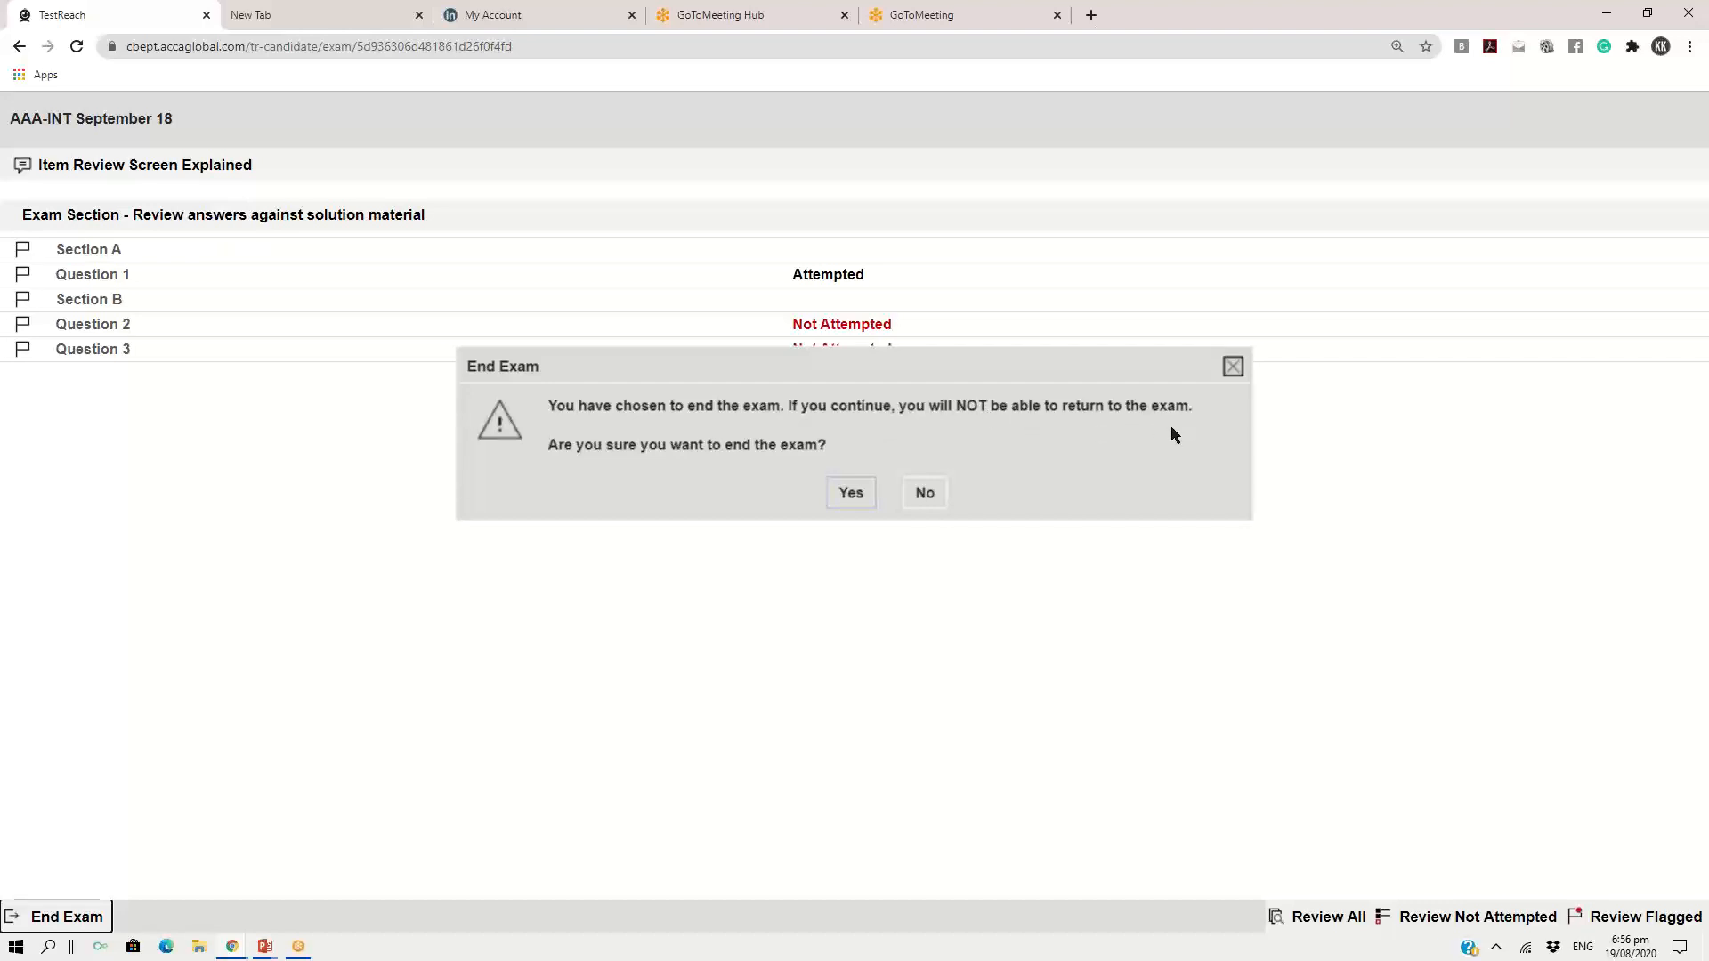
pyautogui.click(851, 494)
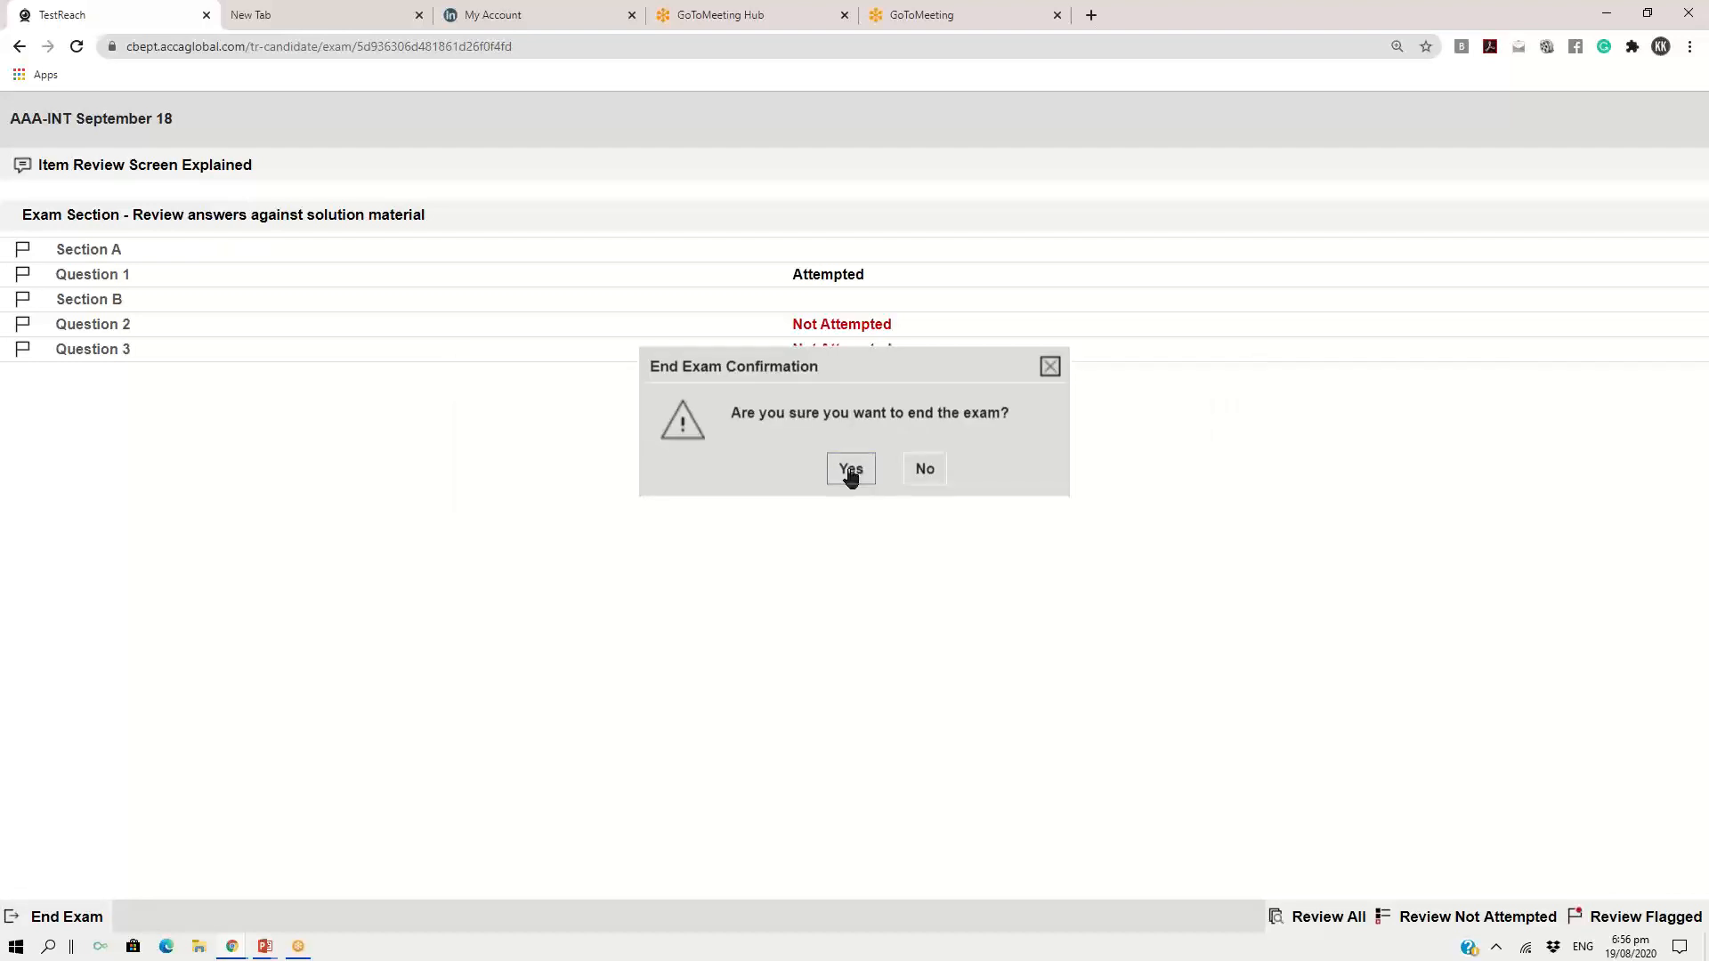
pyautogui.click(851, 472)
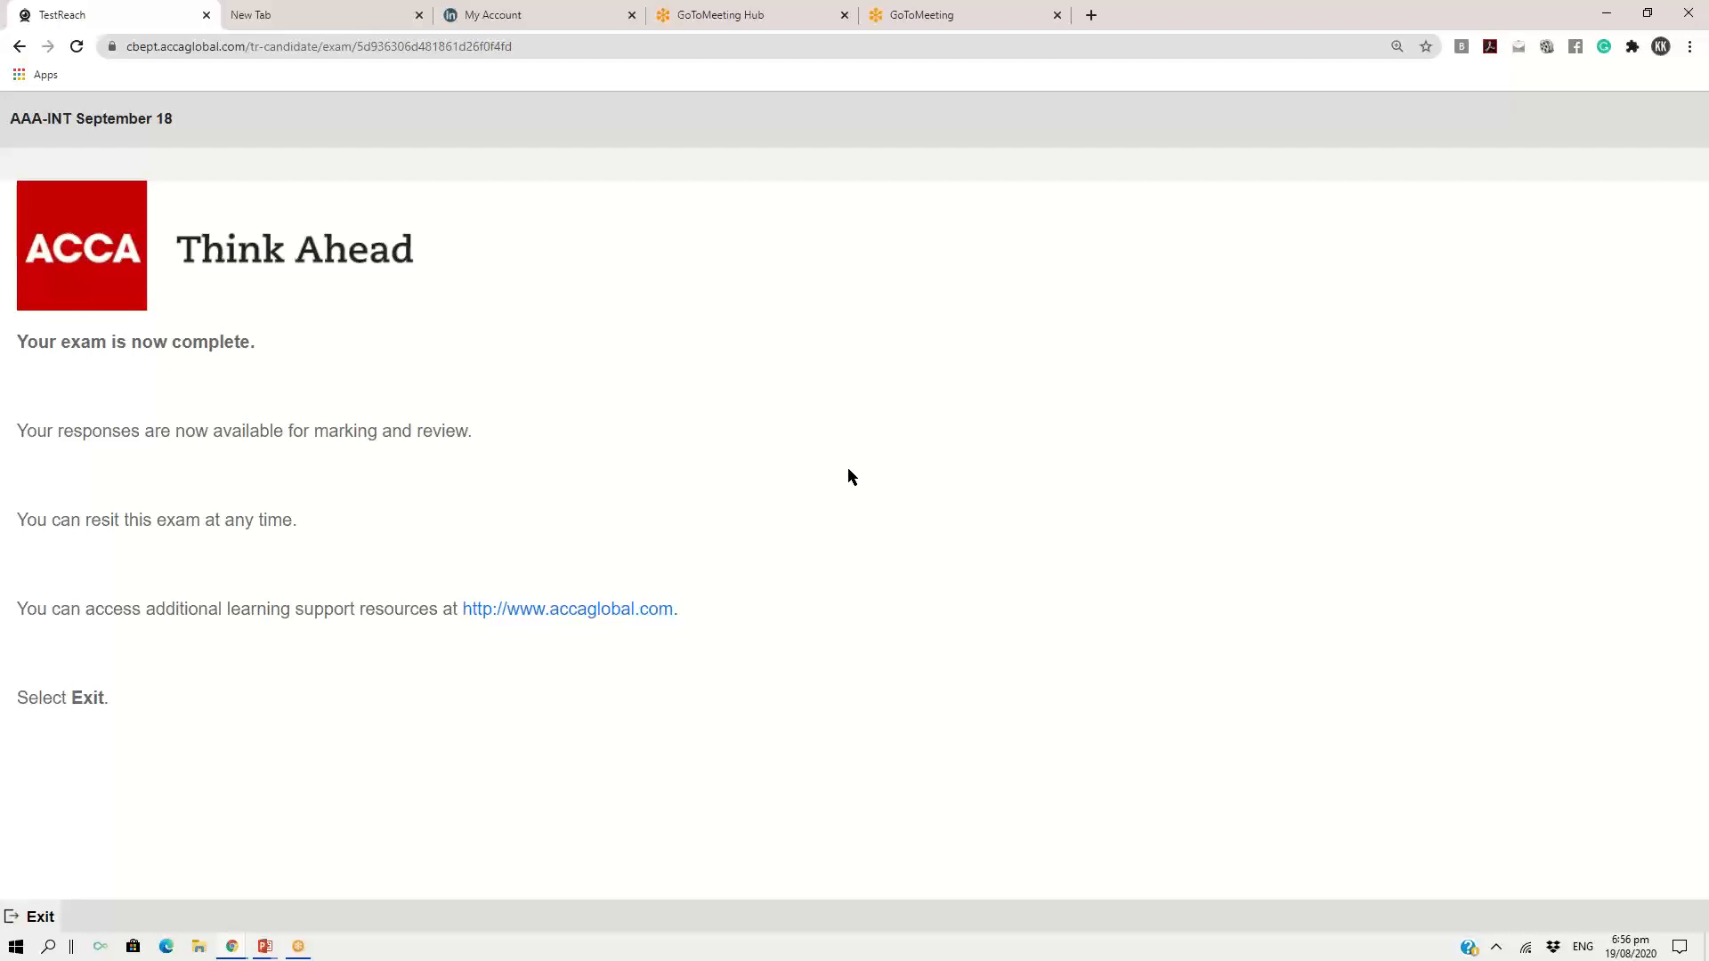
# Switch to the running PowerPoint slide show with the slide "Using the CBE practice platform for AAA"
pyautogui.moveTo(264, 946)
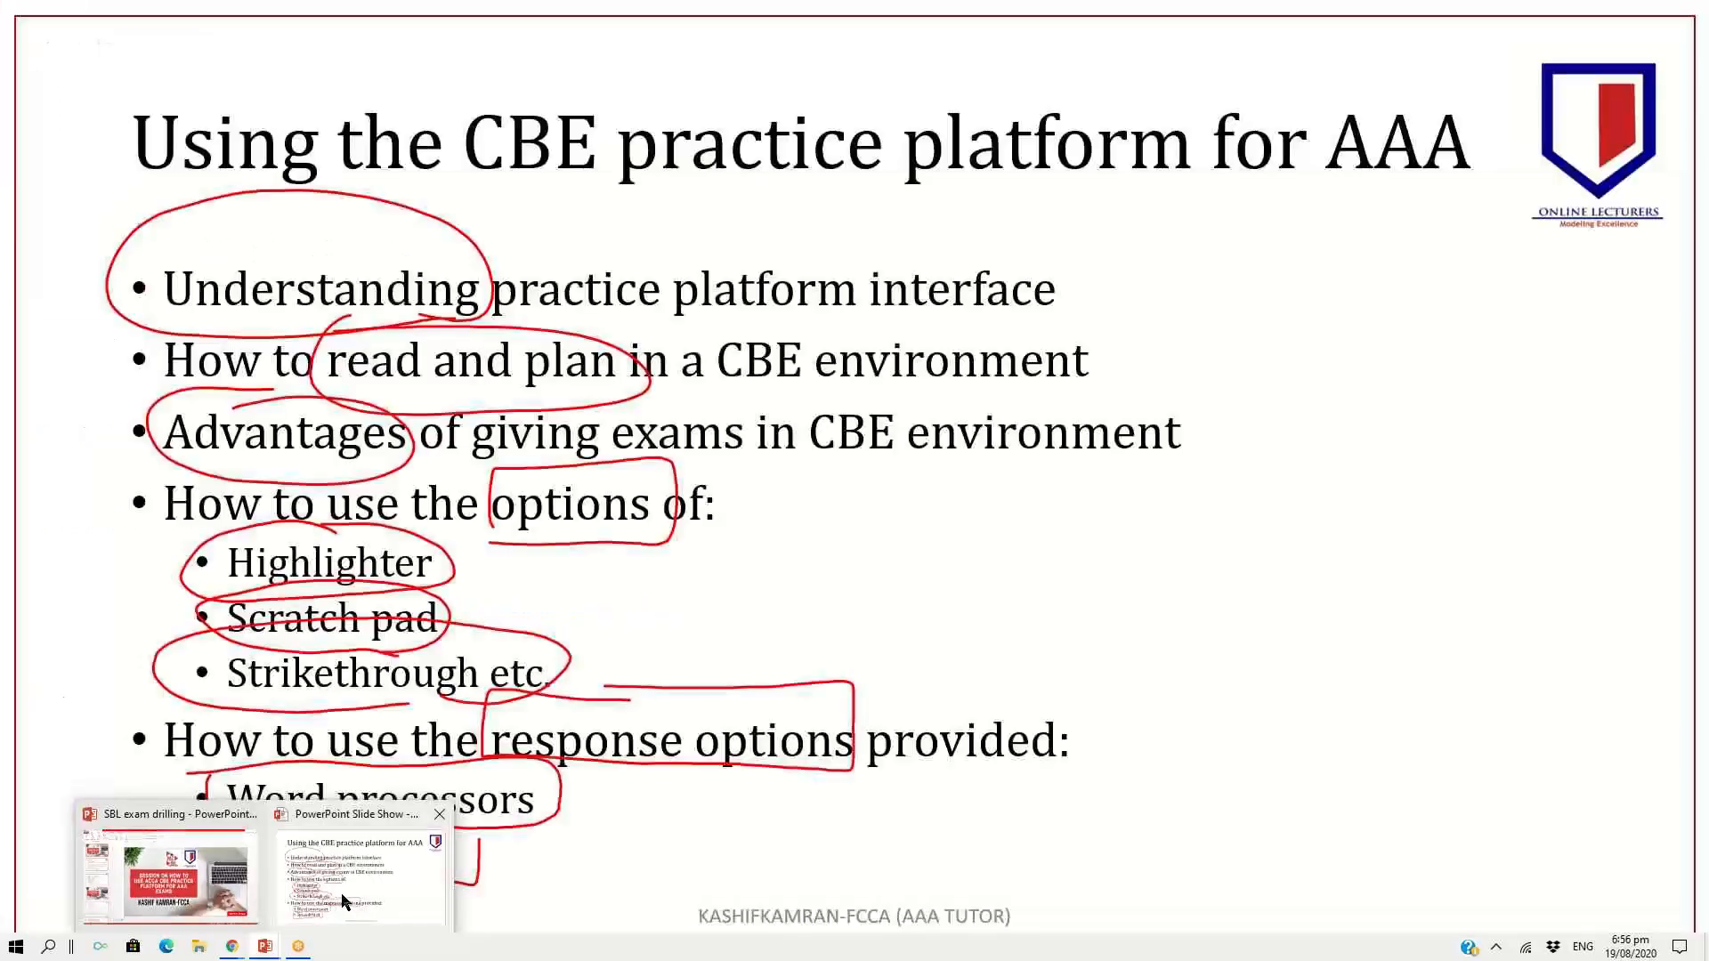
pyautogui.click(344, 902)
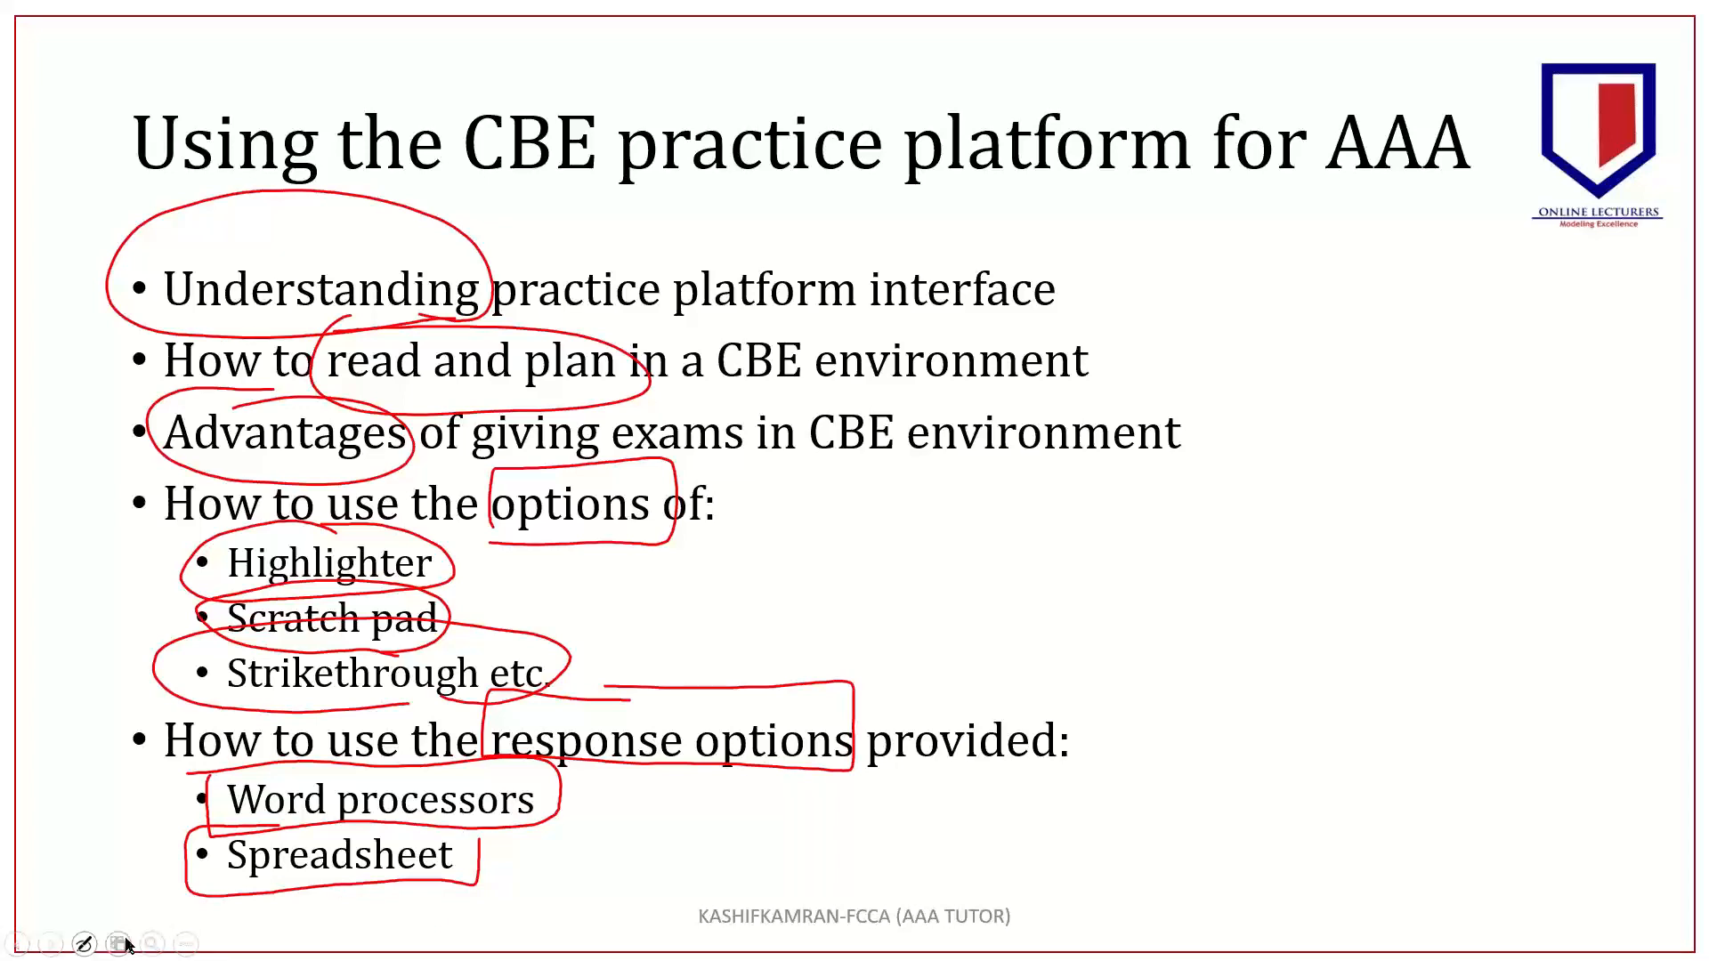
pyautogui.click(185, 943)
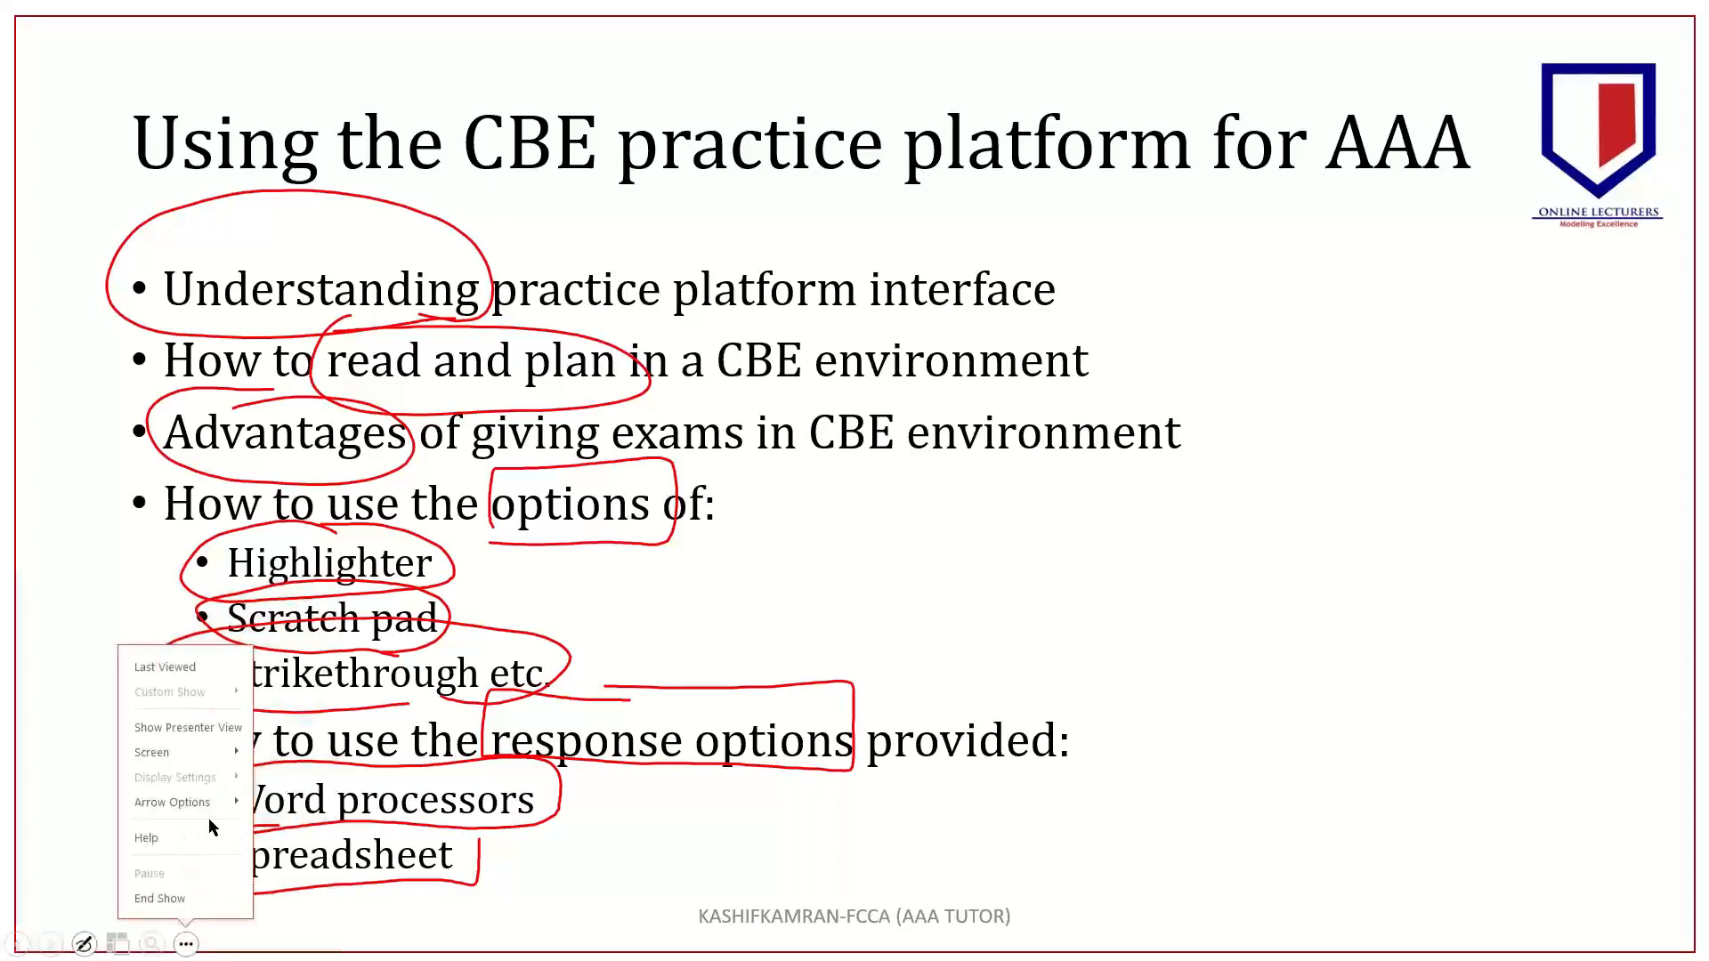
pyautogui.moveTo(222, 811)
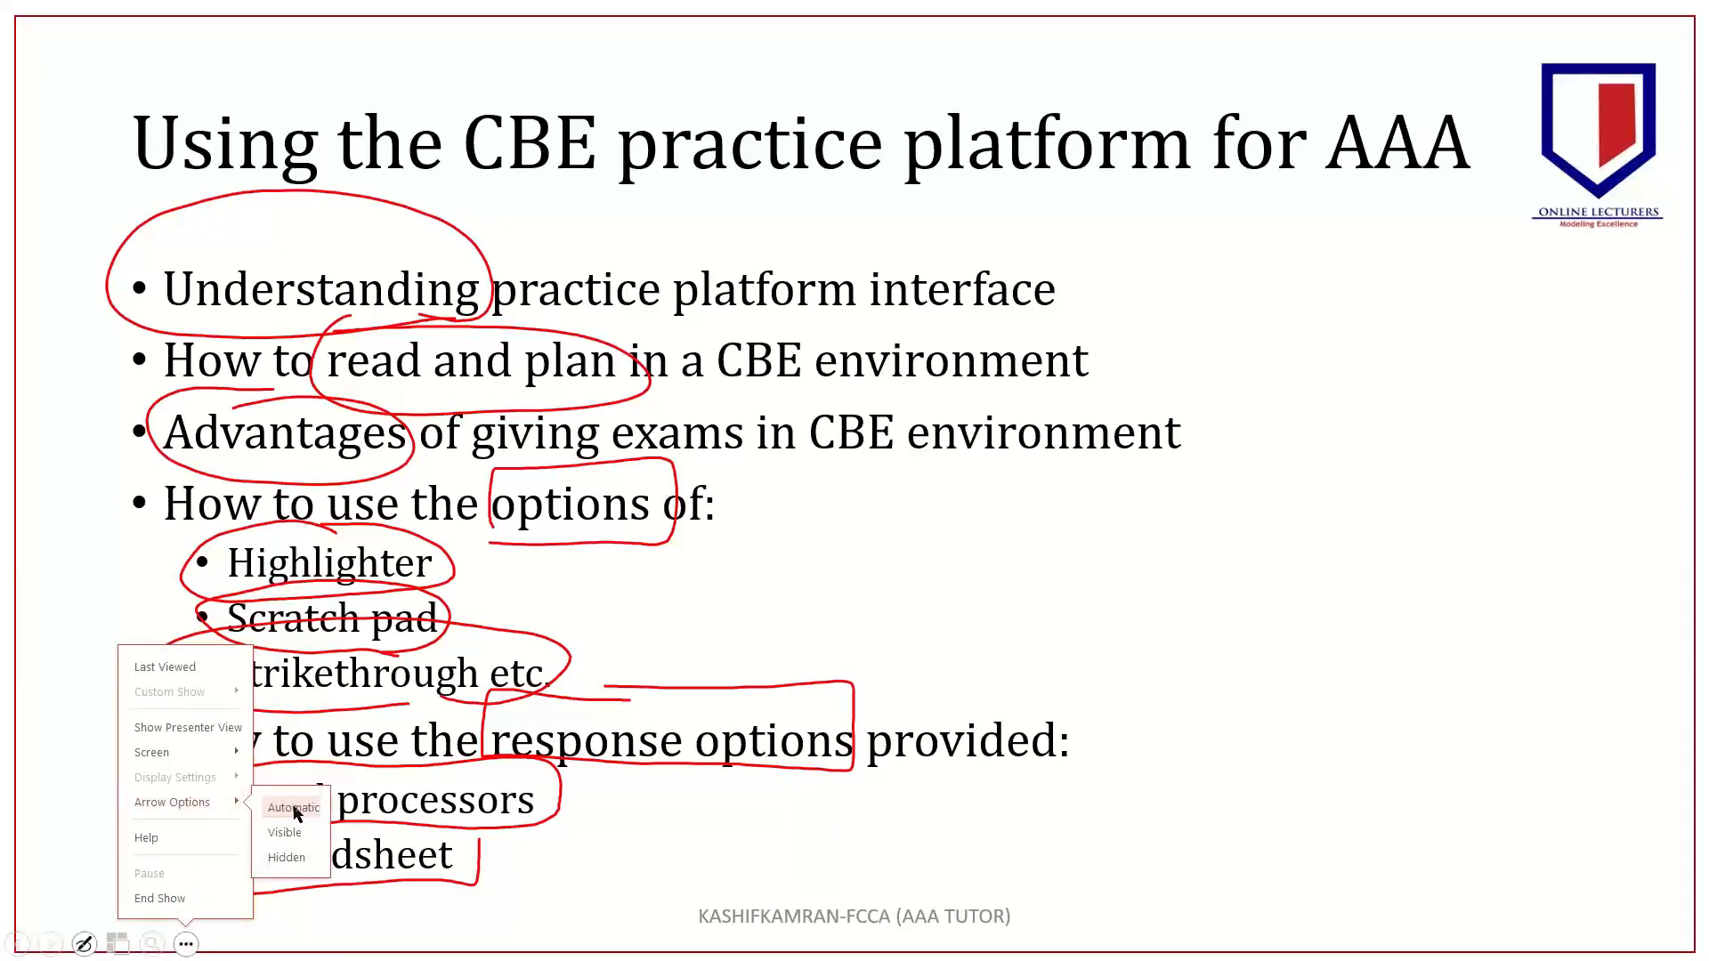
pyautogui.click(50, 559)
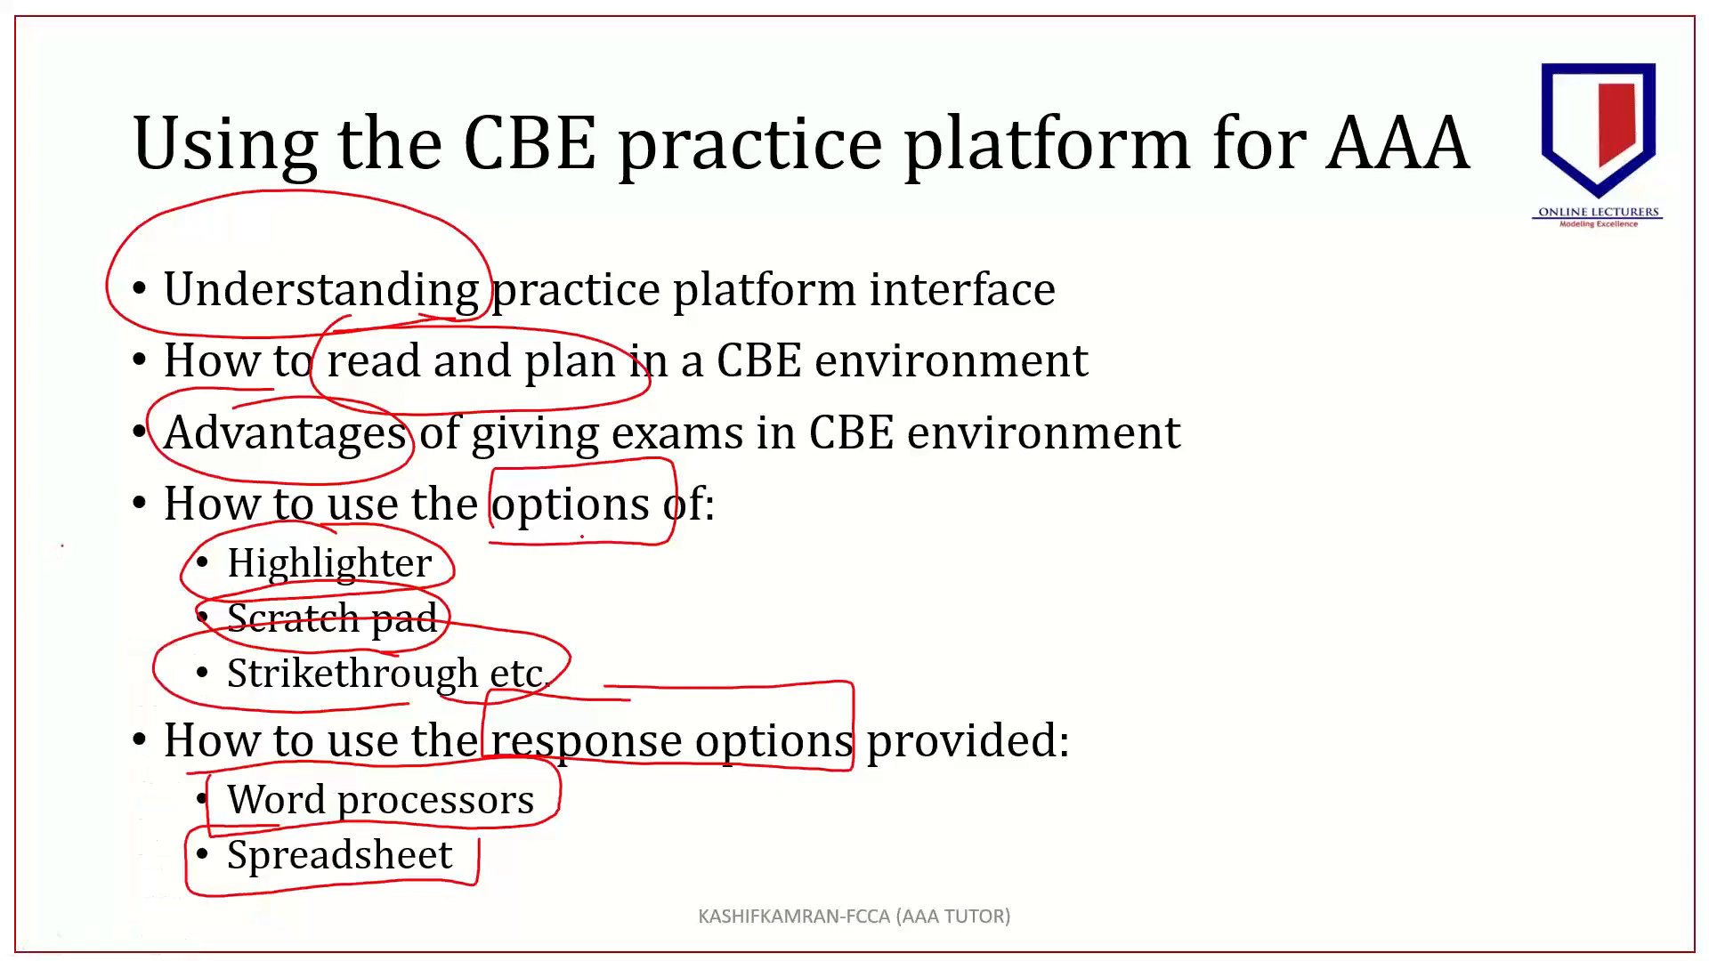
pyautogui.press('g')
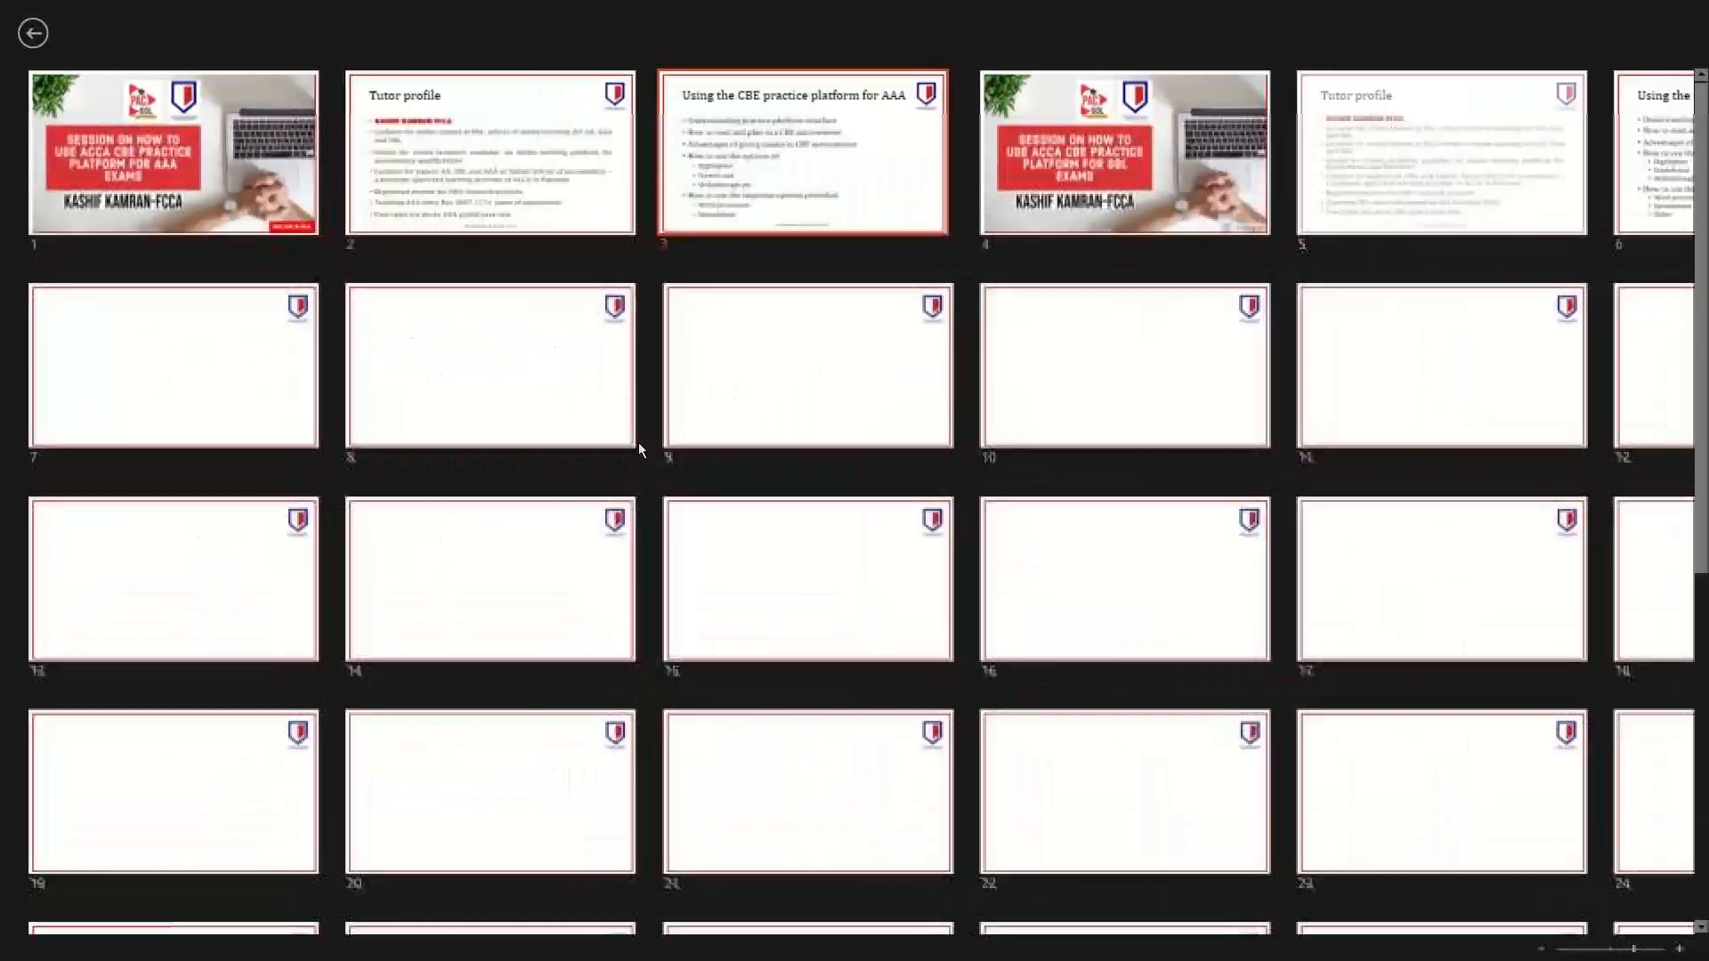
pyautogui.press('Escape')
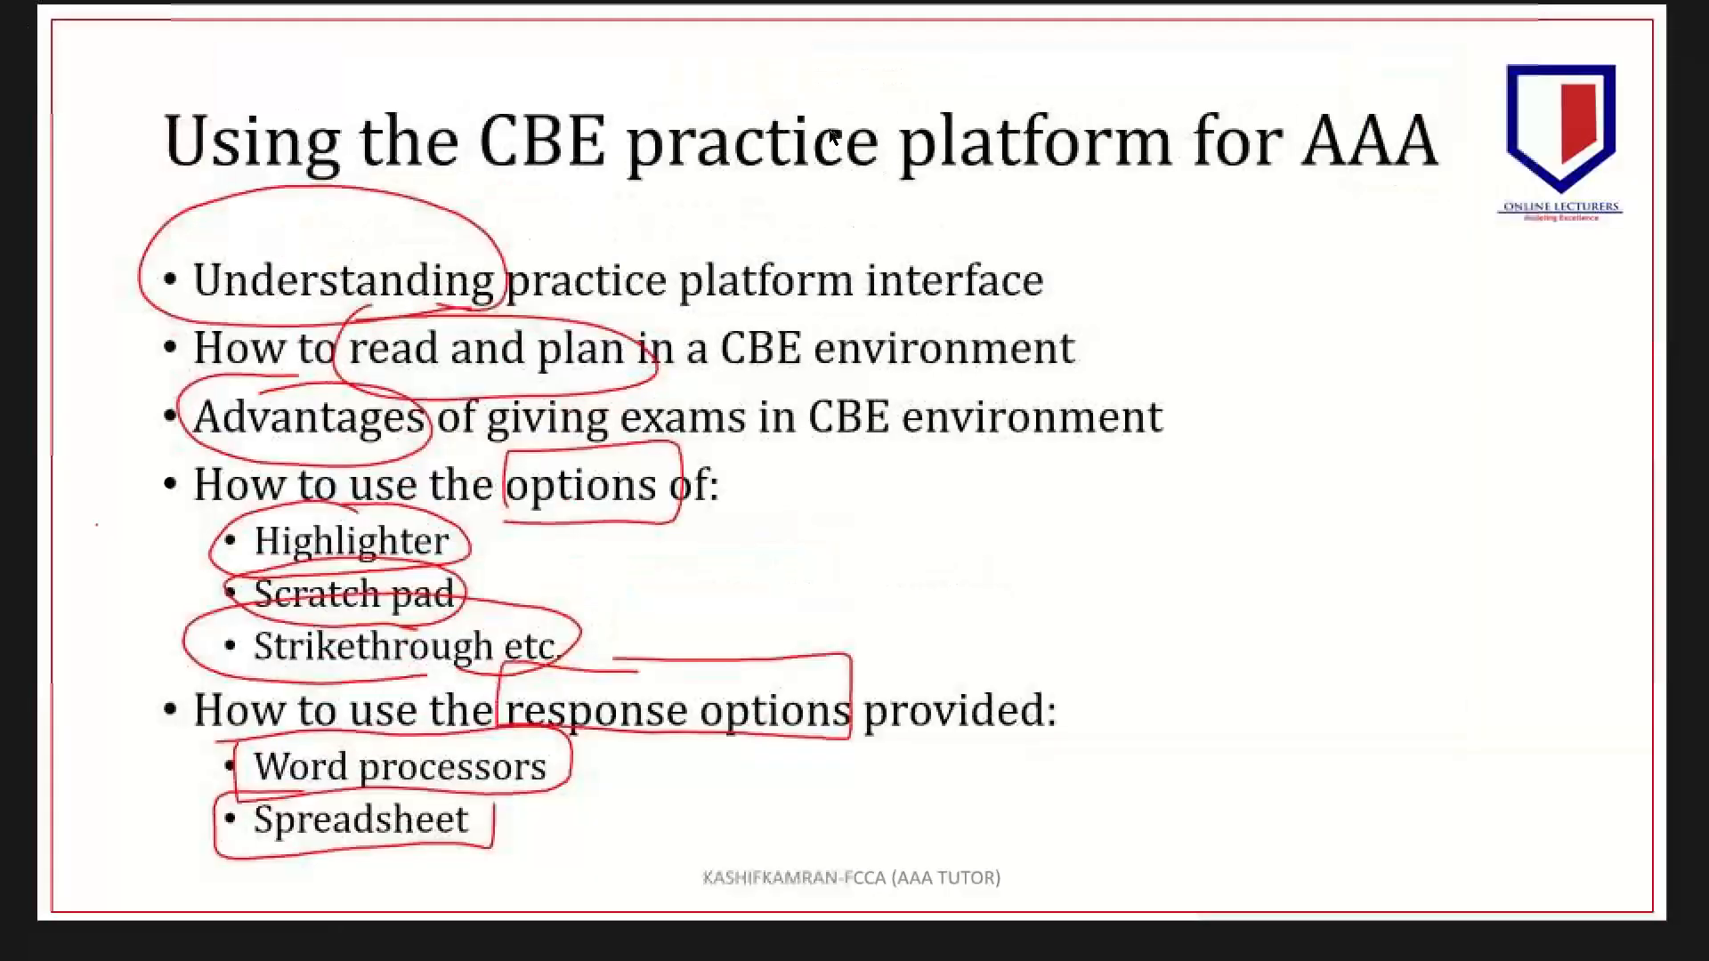